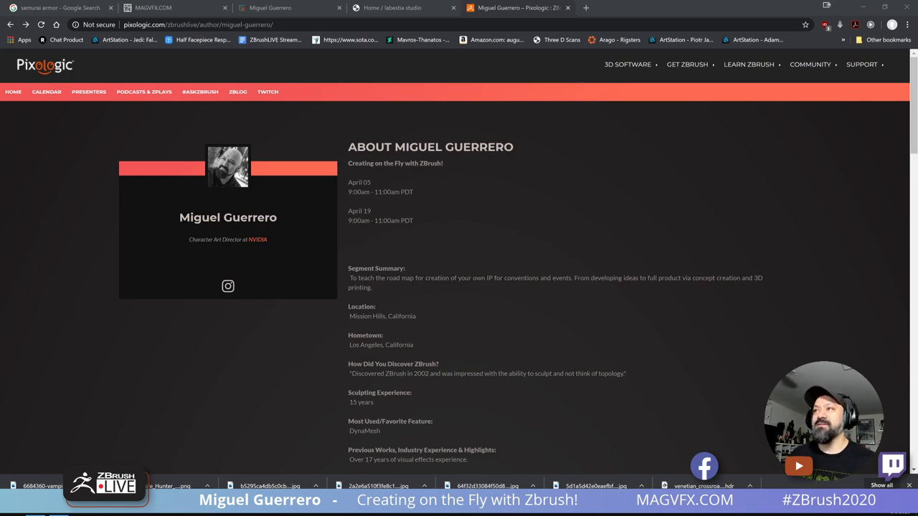
# Step: Examine the presenter's ZBrushLIVE profile and look through the featured posts down to Episode 7
pyautogui.scroll(-1, 561, 174)
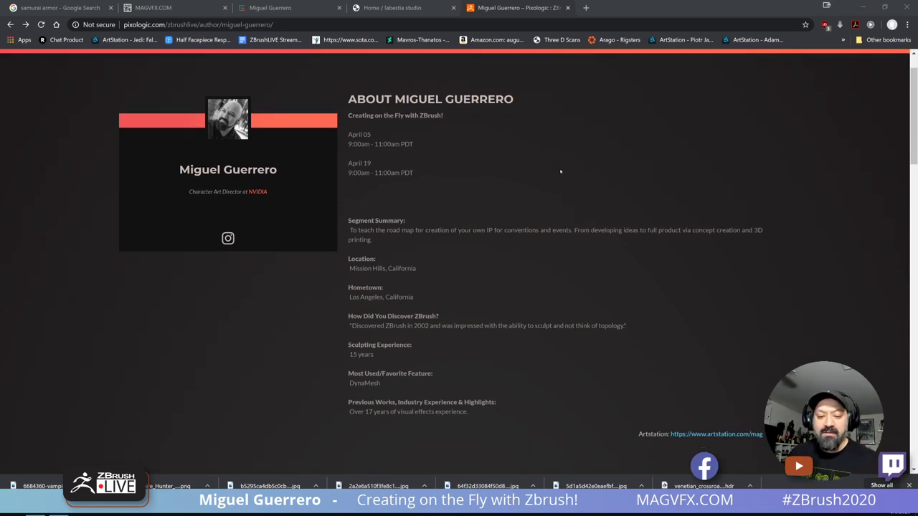
pyautogui.scroll(1, 560, 169)
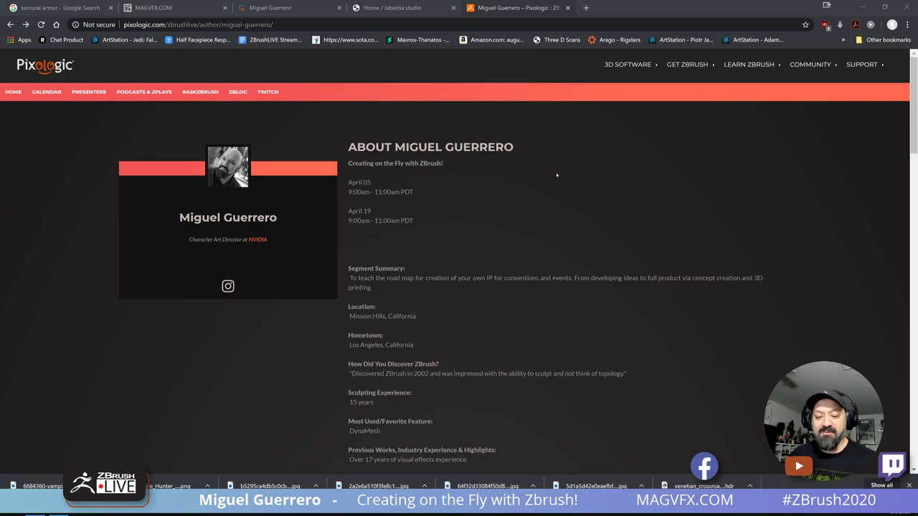
pyautogui.scroll(-13, 557, 175)
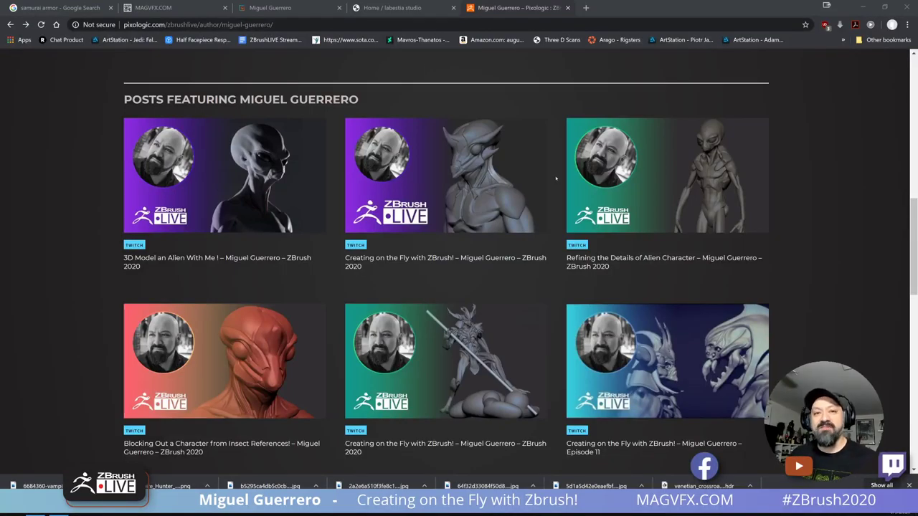
pyautogui.scroll(-6, 556, 177)
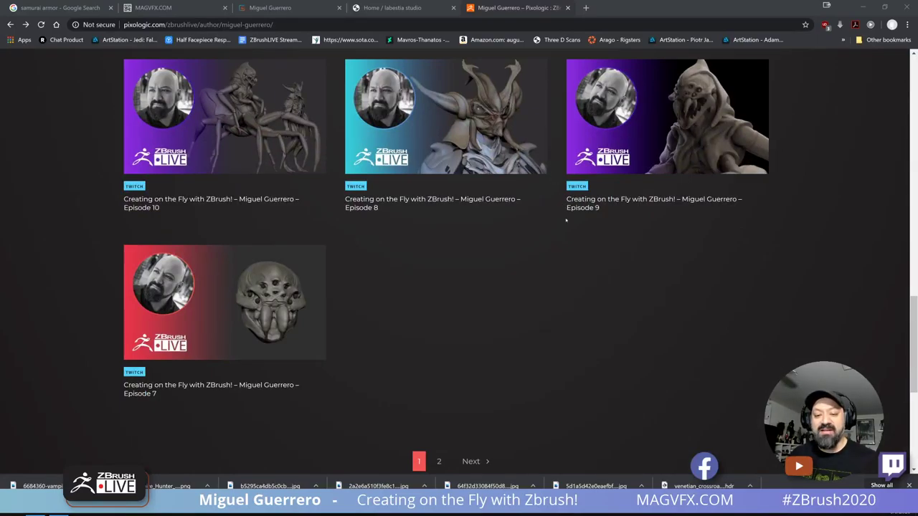
pyautogui.scroll(4, 566, 221)
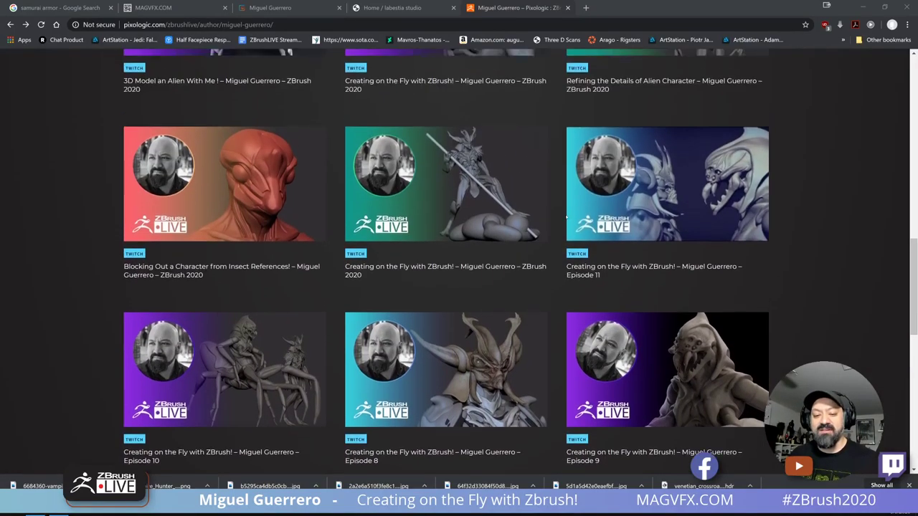
pyautogui.scroll(2, 566, 216)
pyautogui.scroll(2, 566, 216)
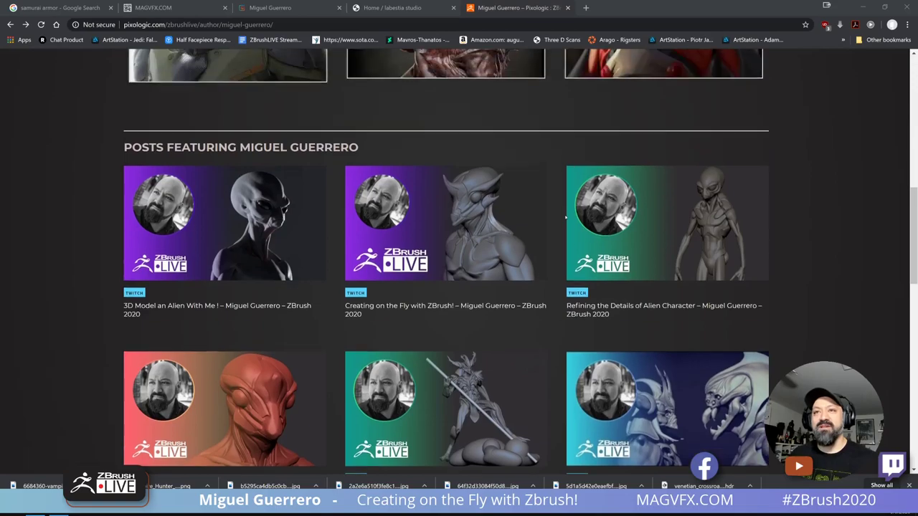
pyautogui.scroll(-2, 565, 214)
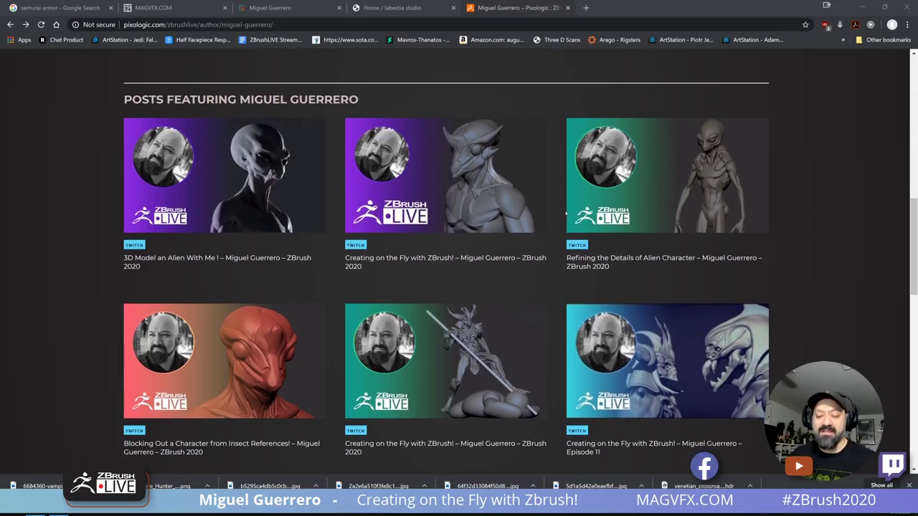
pyautogui.scroll(-2, 567, 213)
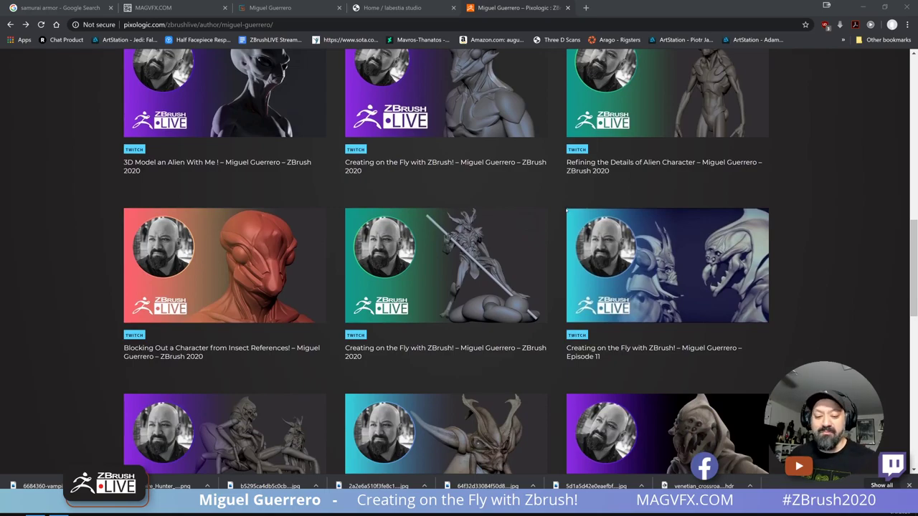
pyautogui.scroll(-5, 567, 210)
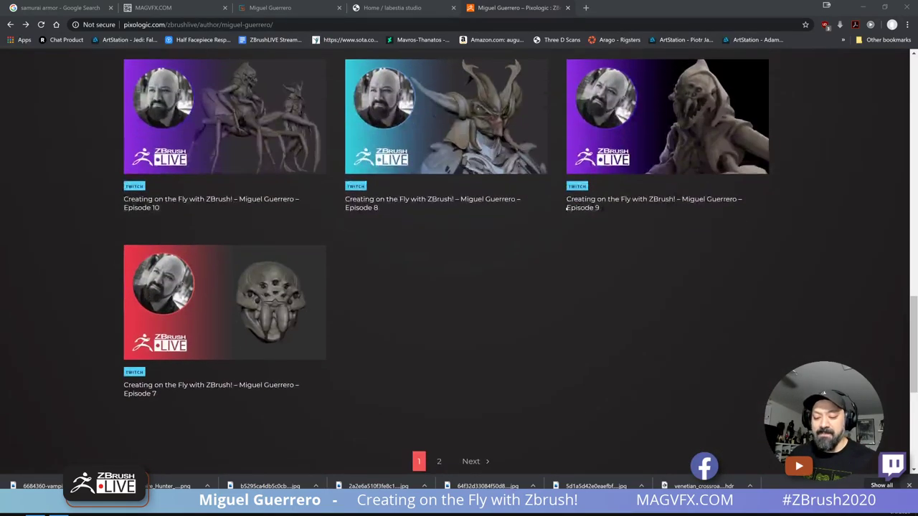
pyautogui.scroll(-2, 566, 208)
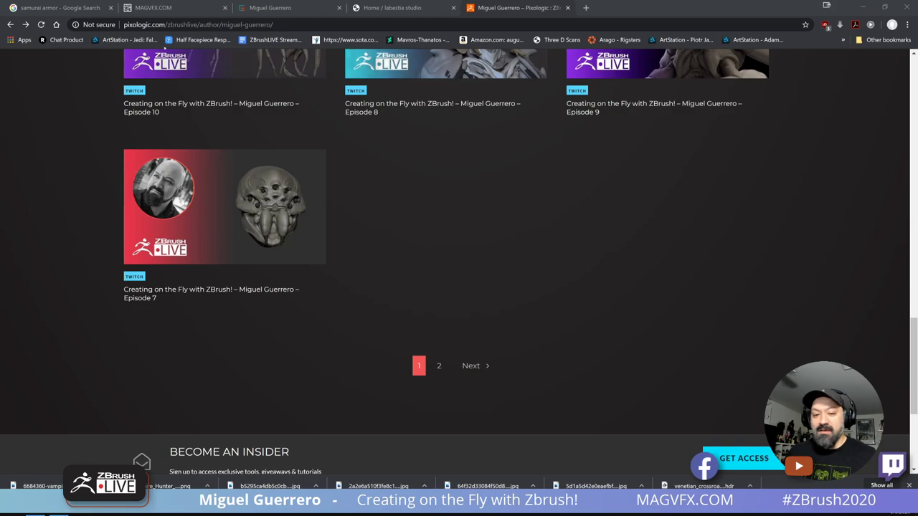
# Step: Visit the MAGVFX.COM portfolio, the MAG! Zbrush UI 2020 product on Gumroad, and the La Bestia Studio store page
pyautogui.click(155, 7)
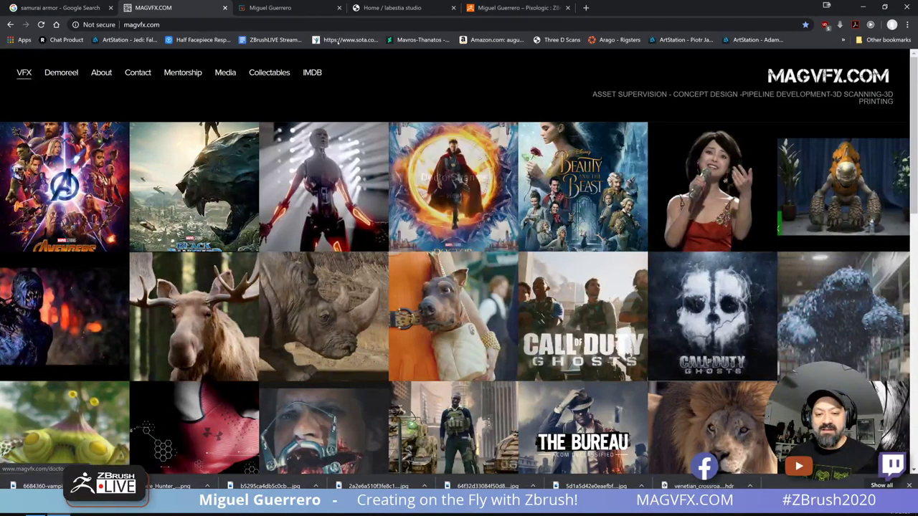
pyautogui.click(295, 13)
pyautogui.scroll(-5, 529, 298)
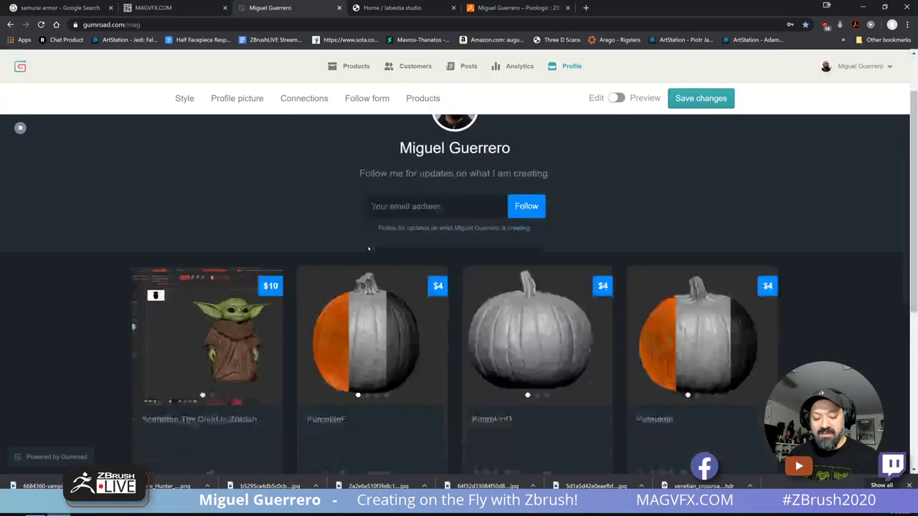
pyautogui.click(529, 299)
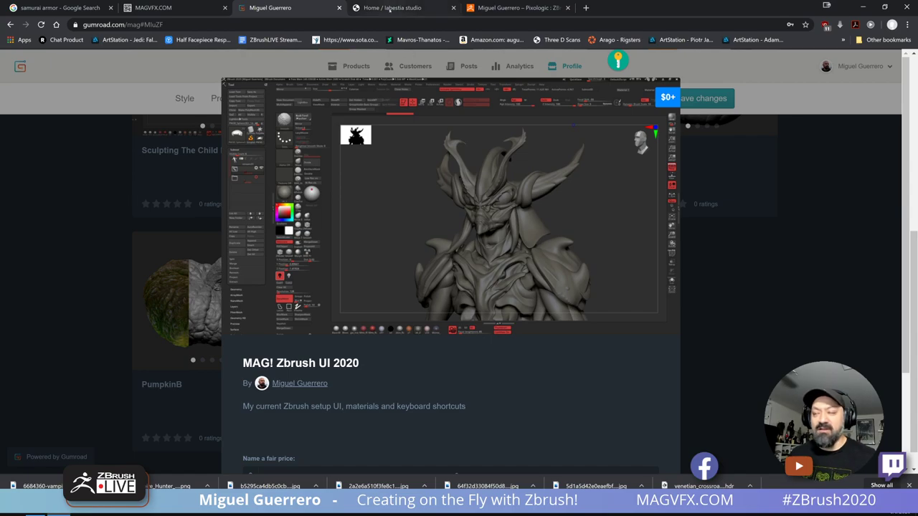
pyautogui.click(388, 9)
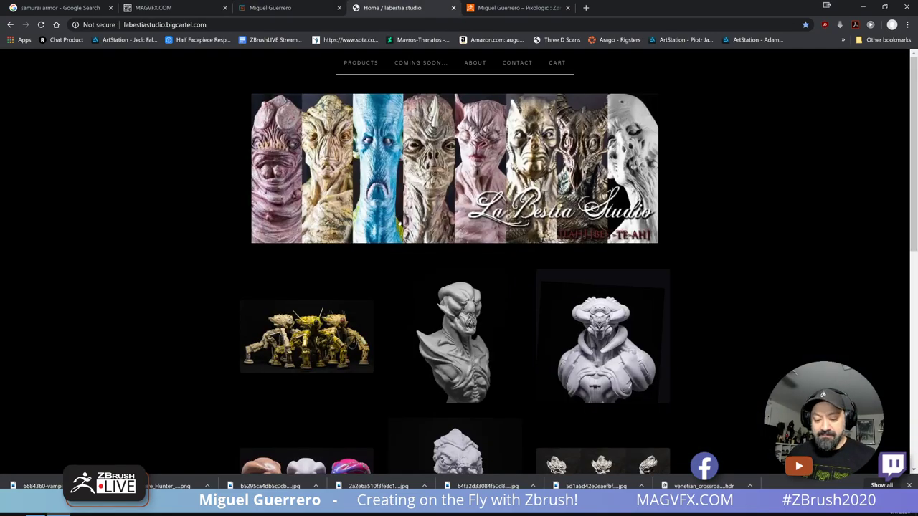
pyautogui.scroll(-2, 399, 223)
pyautogui.scroll(2, 400, 223)
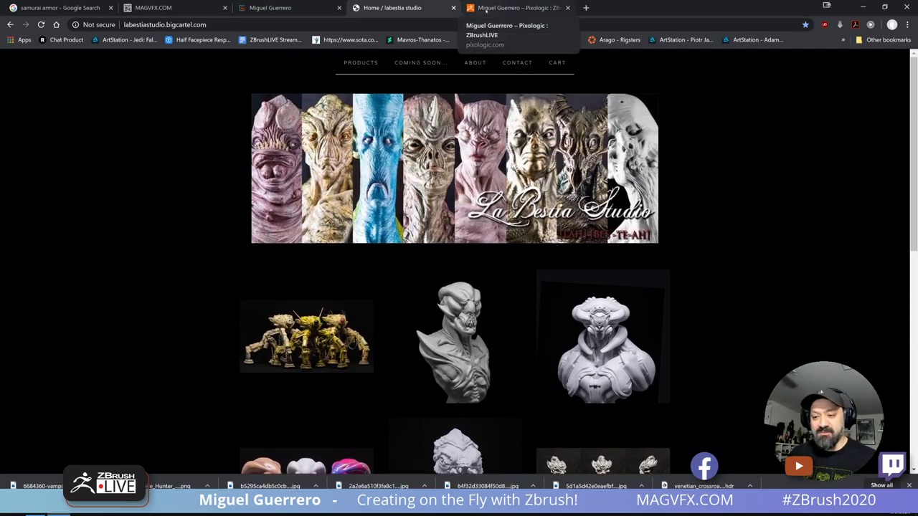
# Step: Return to the Pixologic presenter page and review the featured posts back up to the profile summary
pyautogui.click(486, 9)
pyautogui.scroll(5, 394, 193)
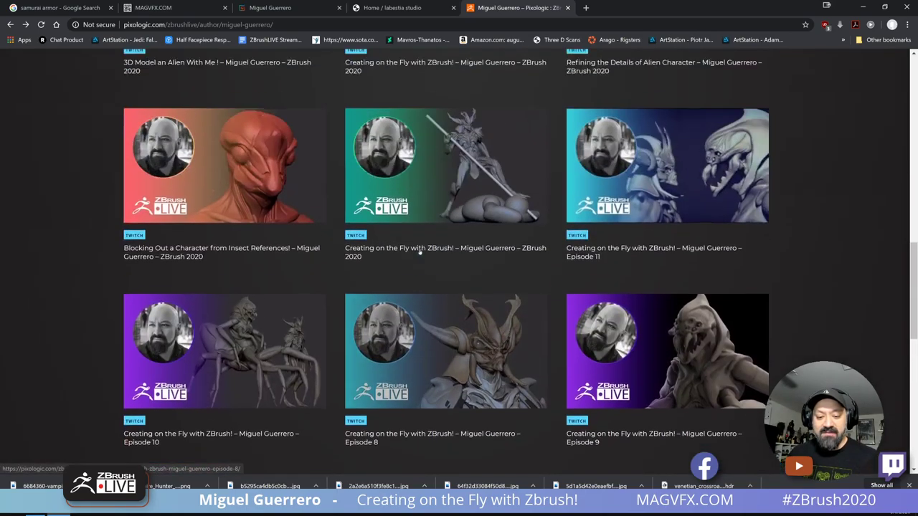
pyautogui.scroll(-5, 420, 253)
pyautogui.scroll(10, 420, 253)
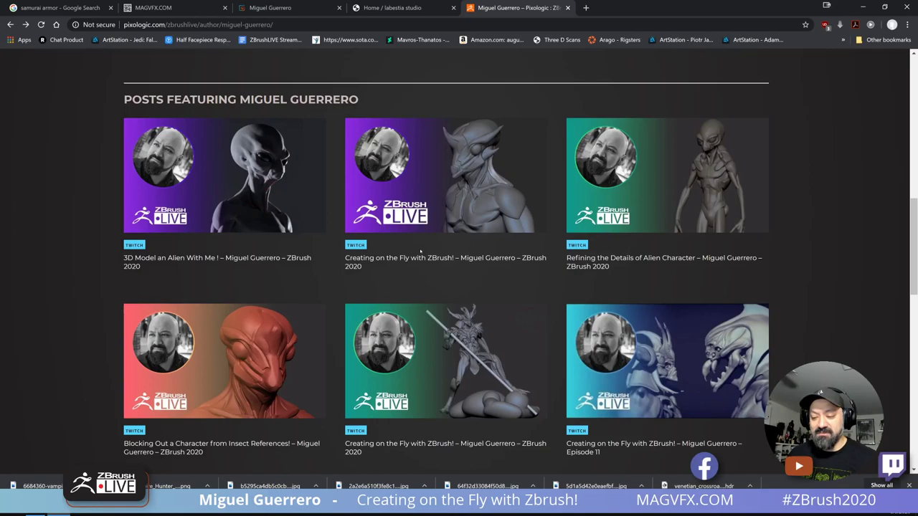
pyautogui.scroll(8, 420, 251)
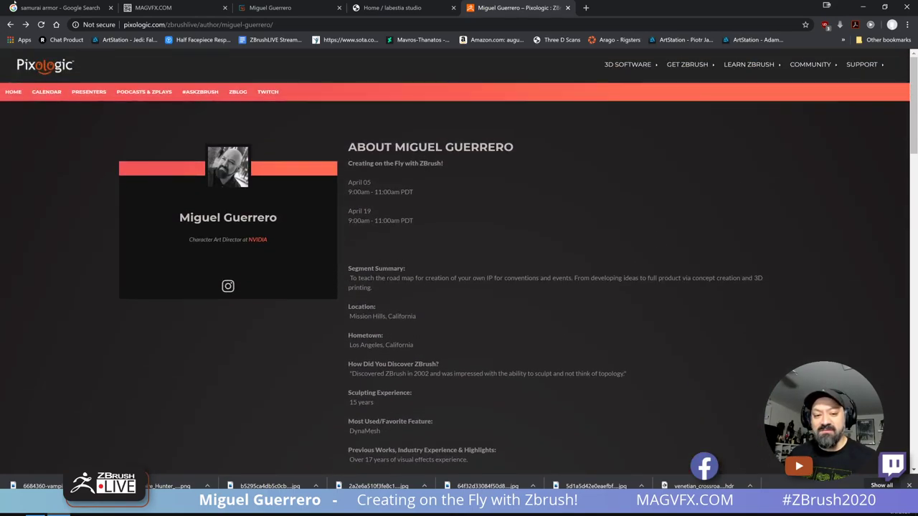
# Step: Switch to ZBrush, make the OniMask_v0012 subtool active and turn off Colorize for it
pyautogui.moveTo(689, 5); pyautogui.dragTo(656, 0)
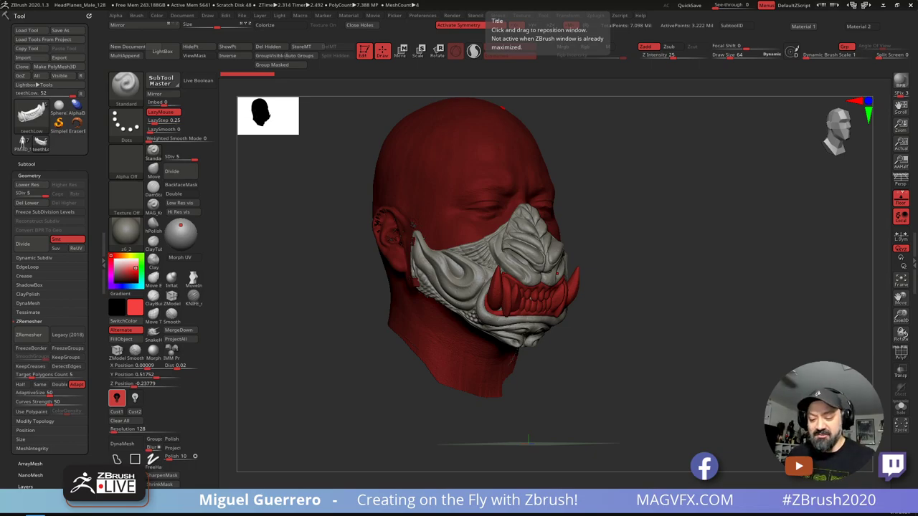
pyautogui.keyDown('shift'); pyautogui.moveTo(316, 340); pyautogui.dragTo(358, 322); pyautogui.keyUp('shift')
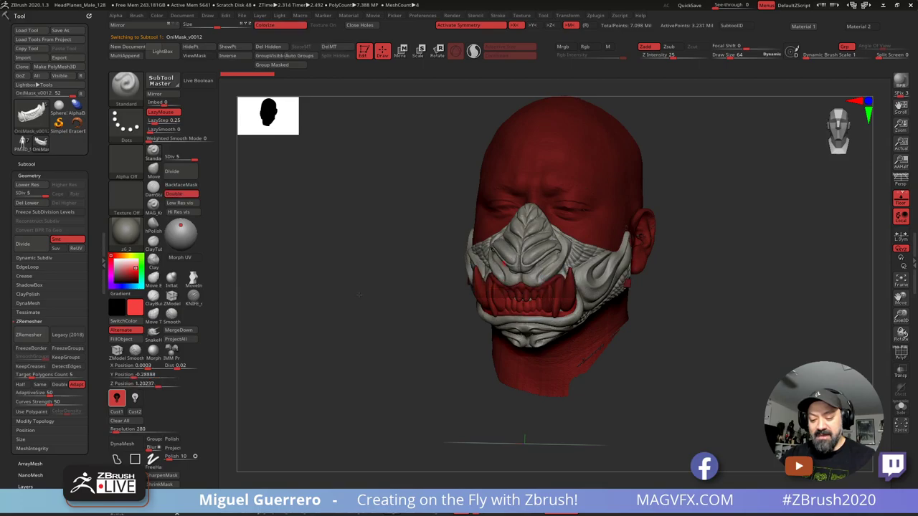
pyautogui.moveTo(333, 303); pyautogui.dragTo(286, 246)
pyautogui.click(265, 28)
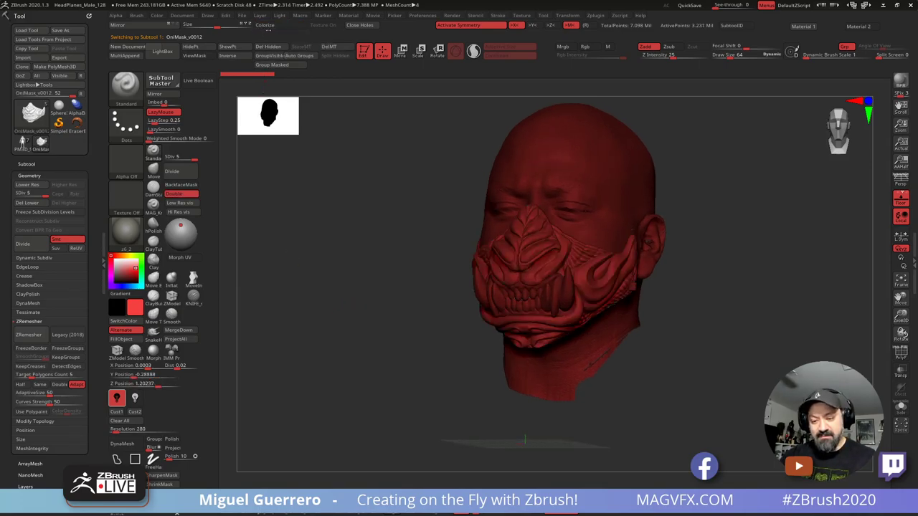
# Step: Set the active colour to white and assign the L03 material to the model
pyautogui.keyDown('shift'); pyautogui.moveTo(264, 366); pyautogui.dragTo(285, 381); pyautogui.keyUp('shift')
pyautogui.click(122, 264)
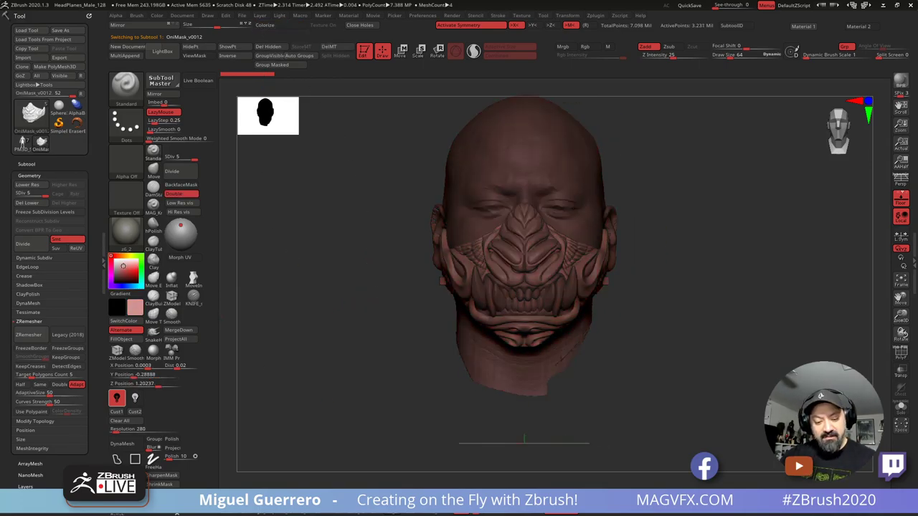
pyautogui.click(120, 263)
pyautogui.click(115, 260)
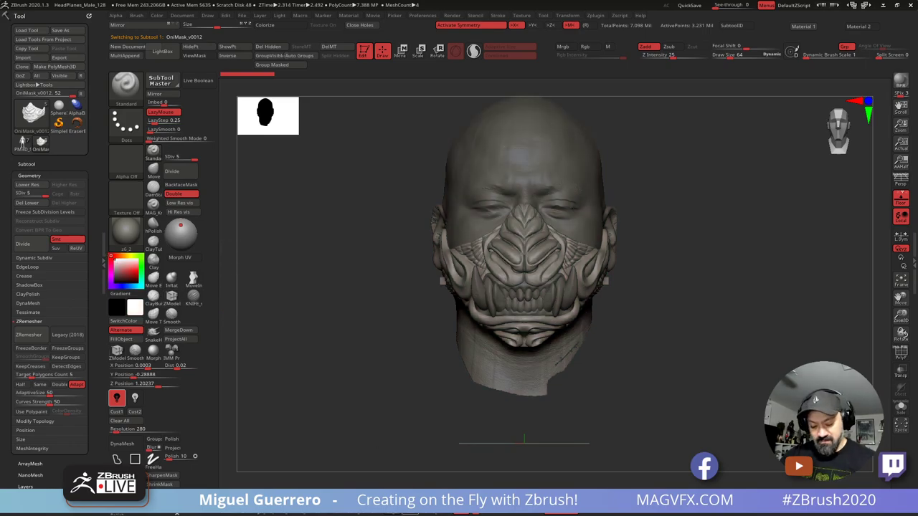
pyautogui.click(411, 512)
# Step: Examine the oni mask on the head from the front and side, including the strap slots near the ear
pyautogui.moveTo(336, 401); pyautogui.dragTo(417, 359)
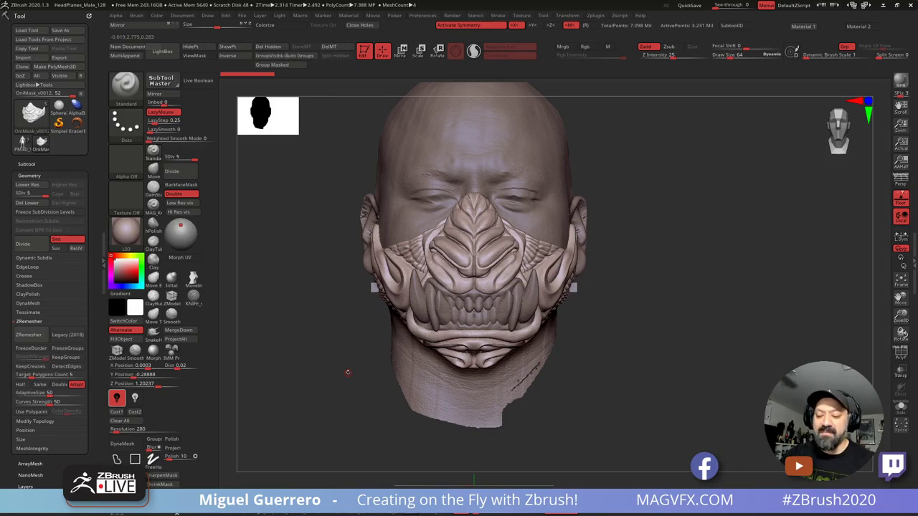
pyautogui.moveTo(320, 351); pyautogui.dragTo(399, 354)
pyautogui.moveTo(398, 353); pyautogui.dragTo(367, 353, button='right')
pyautogui.keyDown('alt'); pyautogui.moveTo(262, 310); pyautogui.dragTo(550, 358, button='right'); pyautogui.keyUp('alt')
pyautogui.moveTo(383, 266); pyautogui.dragTo(329, 266, button='right')
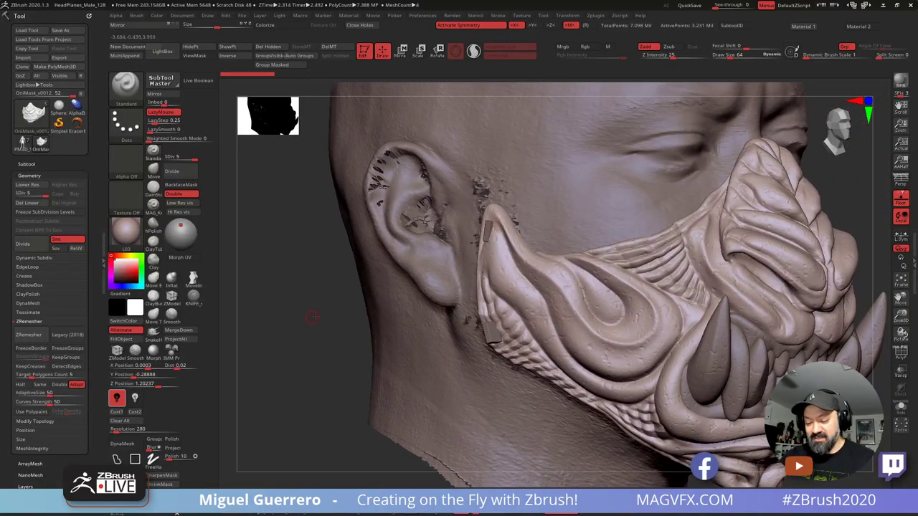
pyautogui.moveTo(483, 247); pyautogui.dragTo(491, 257, button='right')
pyautogui.moveTo(289, 316)
pyautogui.mouseDown(button='right')
pyautogui.moveTo(309, 320)
pyautogui.moveTo(287, 319)
pyautogui.mouseUp(button='right')
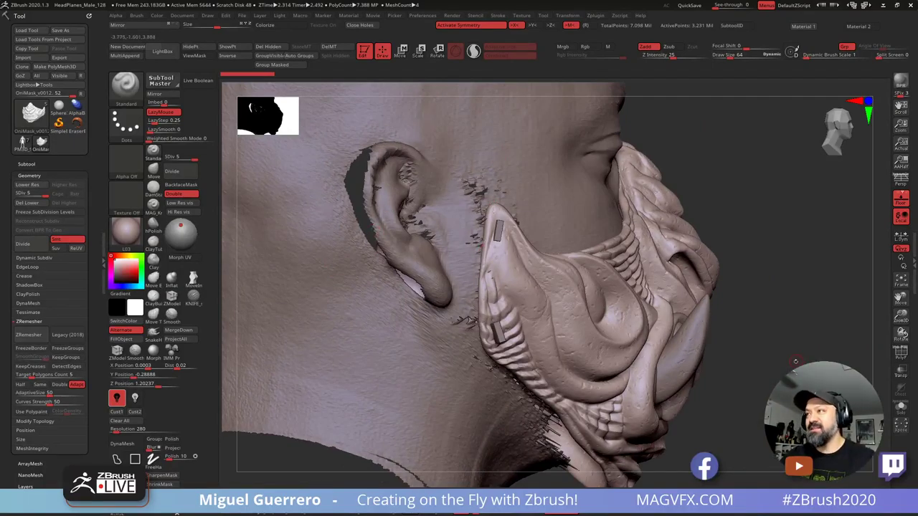
pyautogui.moveTo(796, 362)
pyautogui.mouseDown(button='right')
pyautogui.moveTo(739, 364)
pyautogui.moveTo(449, 282)
pyautogui.moveTo(326, 307)
pyautogui.moveTo(368, 312)
pyautogui.mouseUp(button='right')
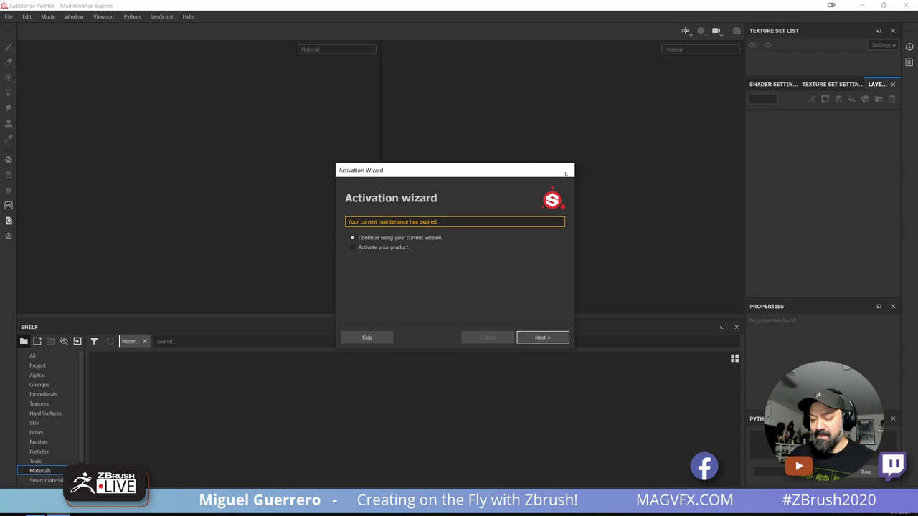
# Step: Skip the activation wizard in Substance Painter and minimize its window
pyautogui.click(367, 337)
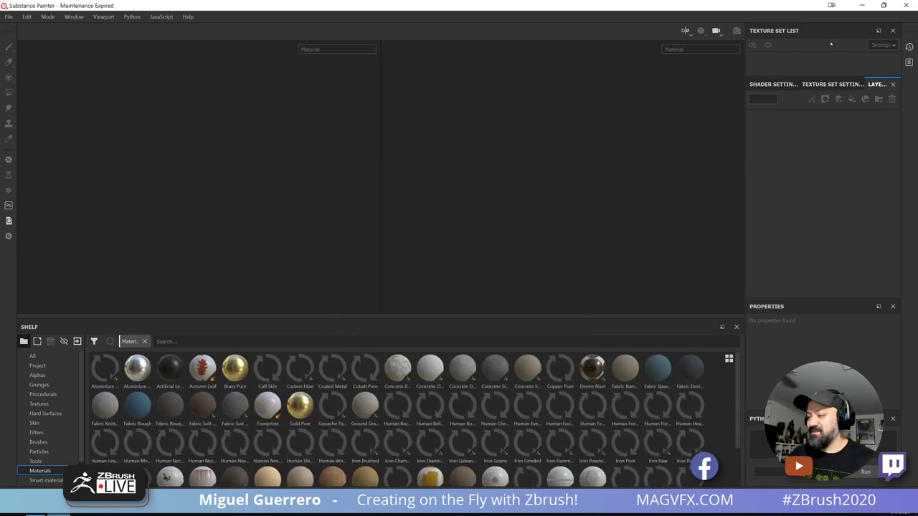
pyautogui.click(863, 6)
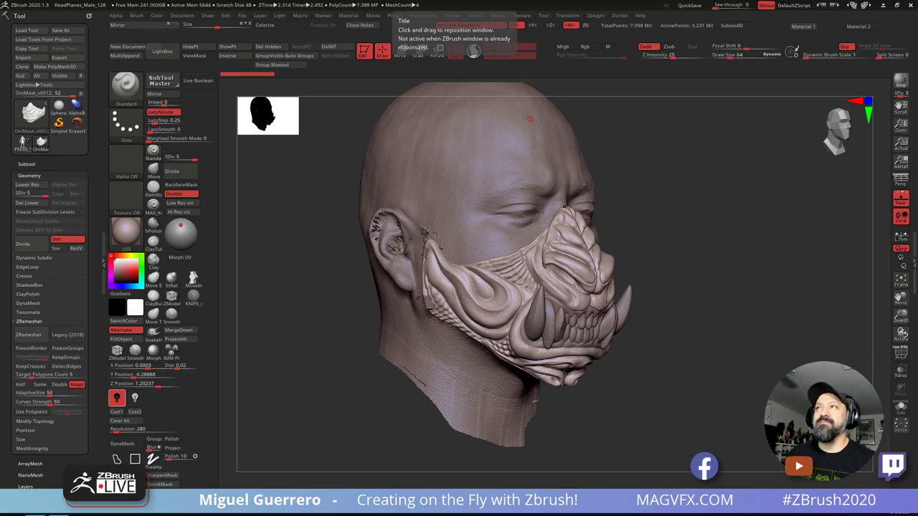
# Step: Bring the browser back full screen on the magvfx Instagram profile and view both images of the red mask post
pyautogui.moveTo(607, 0); pyautogui.dragTo(648, 39)
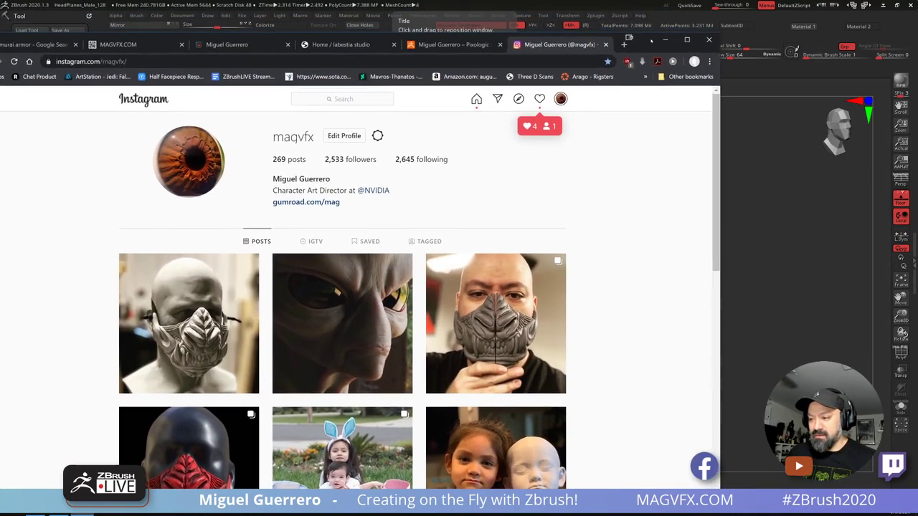
pyautogui.doubleClick(649, 39)
pyautogui.scroll(-3, 599, 271)
pyautogui.click(351, 262)
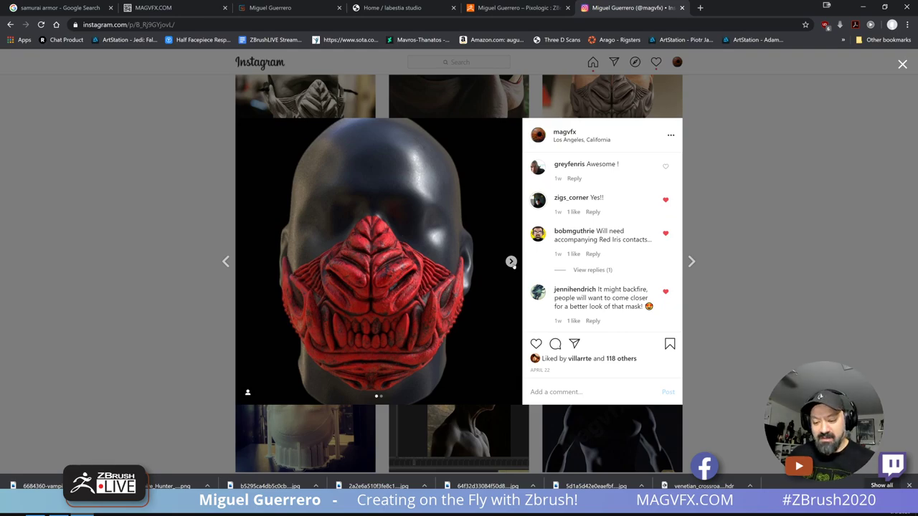
pyautogui.click(510, 262)
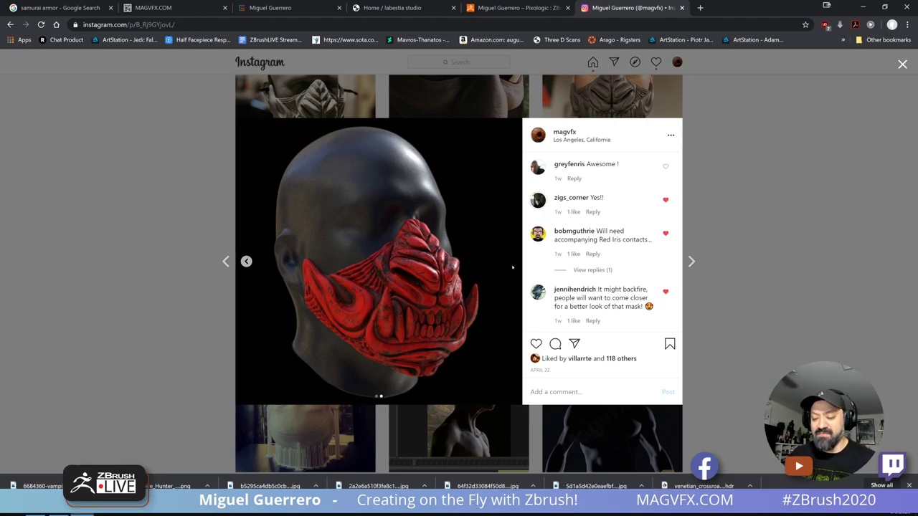
pyautogui.click(755, 146)
# Step: Open the Instagram post of the grey printed mask held to a face and view its second photo
pyautogui.scroll(1, 313, 216)
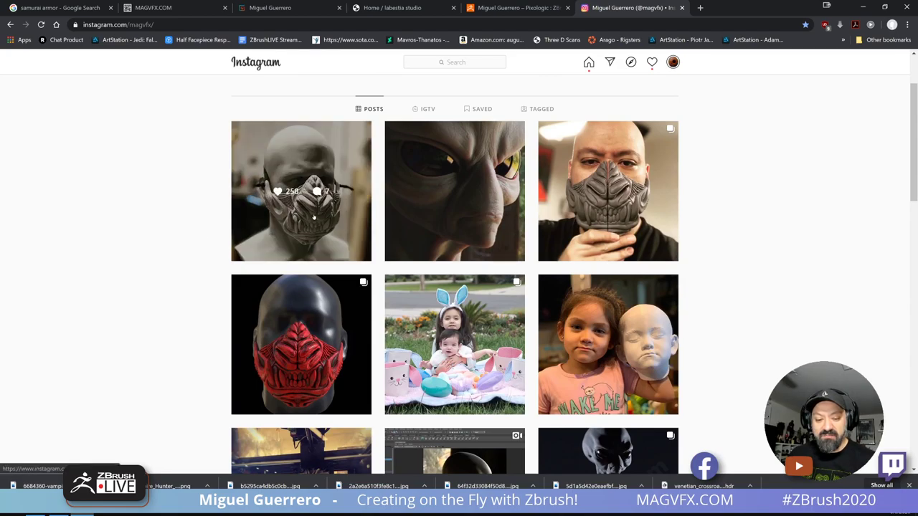
pyautogui.click(621, 219)
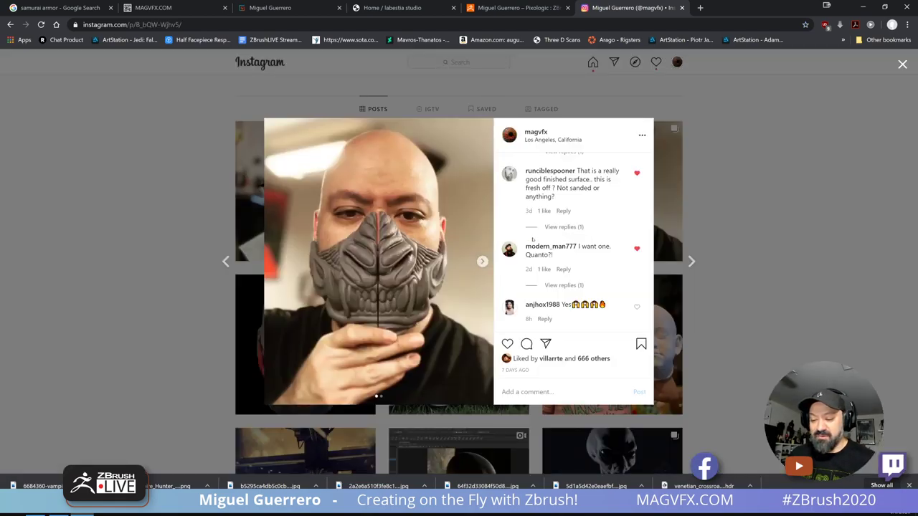
pyautogui.click(483, 262)
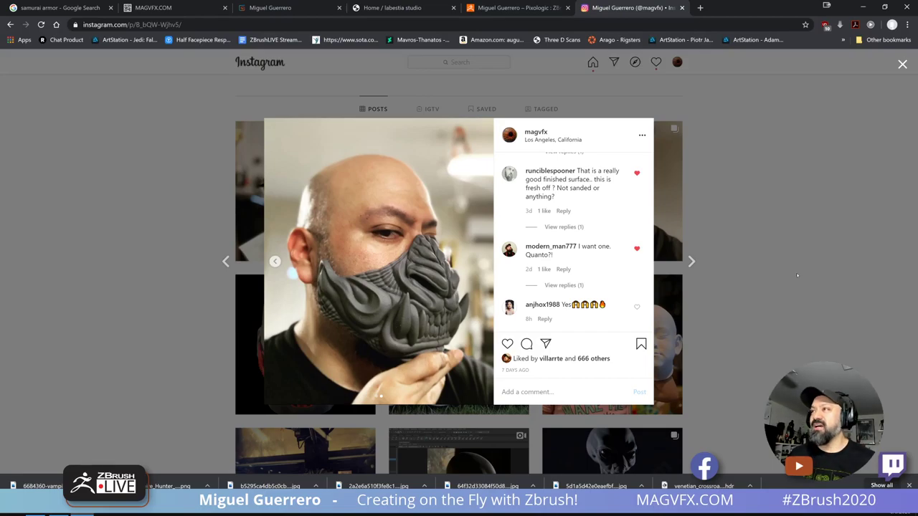
# Step: Close the Instagram post of the printed mask and move the browser away to return to ZBrush
pyautogui.click(787, 276)
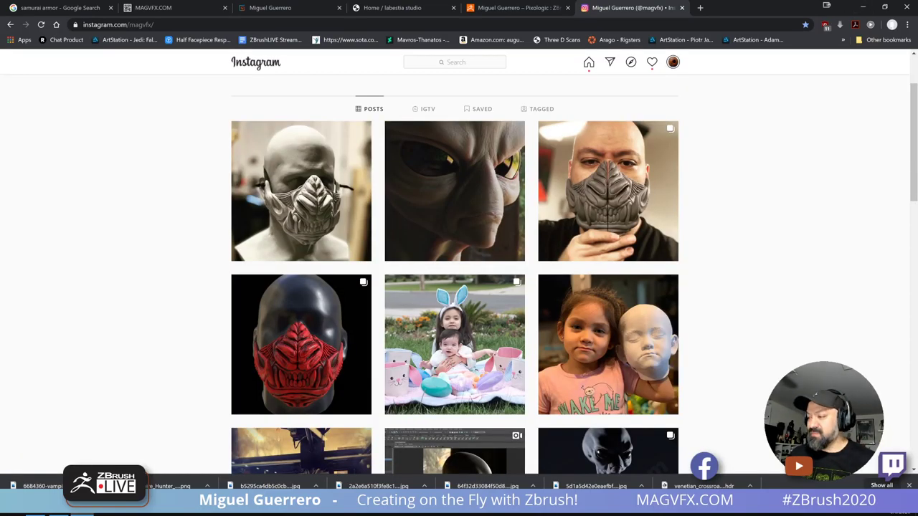
pyautogui.moveTo(825, 6); pyautogui.dragTo(825, 0)
pyautogui.press('super+Down')
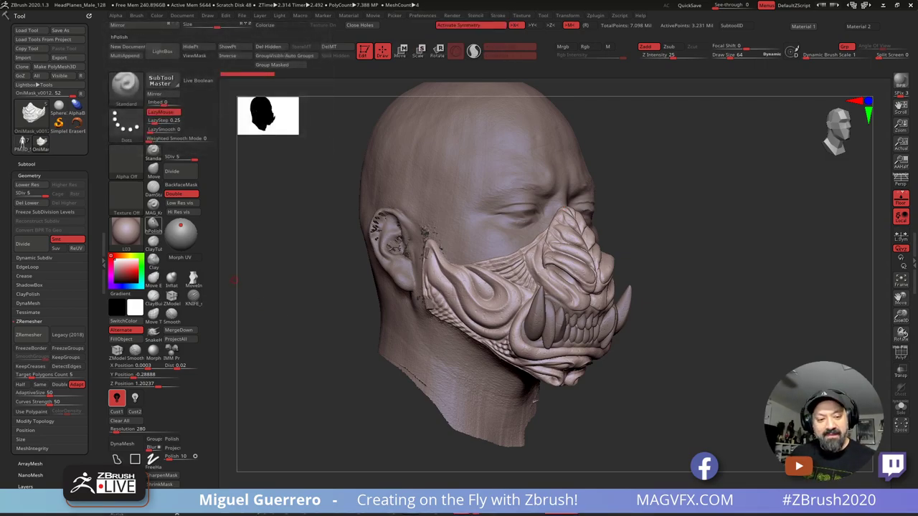
# Step: Switch to the horned, armored creature model and examine its full figure from the front
pyautogui.click(23, 142)
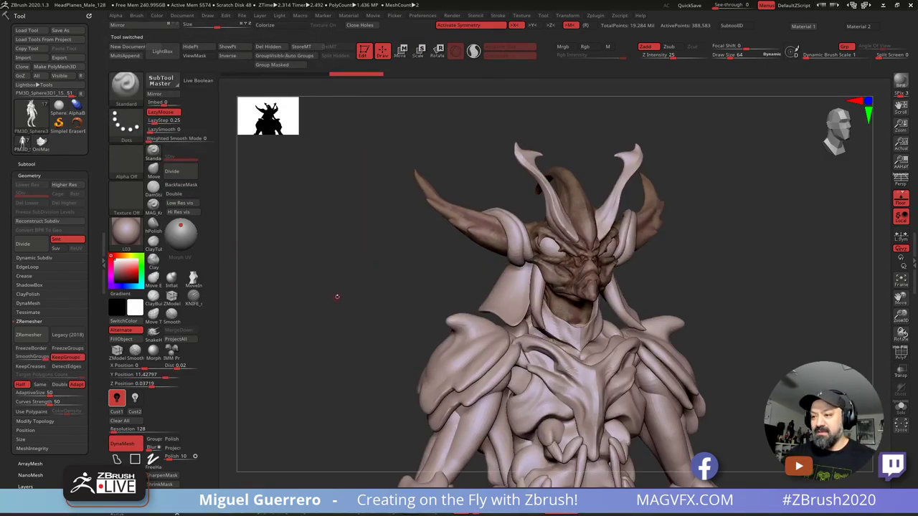
pyautogui.press('f')
pyautogui.keyDown('shift'); pyautogui.moveTo(369, 287); pyautogui.dragTo(323, 274, button='right'); pyautogui.keyUp('shift')
pyautogui.keyDown('ctrl'); pyautogui.moveTo(323, 274); pyautogui.dragTo(328, 252, button='right'); pyautogui.keyUp('ctrl')
pyautogui.moveTo(328, 252)
pyautogui.mouseDown()
pyautogui.moveTo(389, 272)
pyautogui.moveTo(372, 303)
pyautogui.mouseUp()
pyautogui.keyDown('ctrl'); pyautogui.moveTo(372, 302); pyautogui.dragTo(412, 308, button='right'); pyautogui.keyUp('ctrl')
pyautogui.keyDown('alt'); pyautogui.moveTo(412, 308); pyautogui.dragTo(399, 297, button='right'); pyautogui.keyUp('alt')
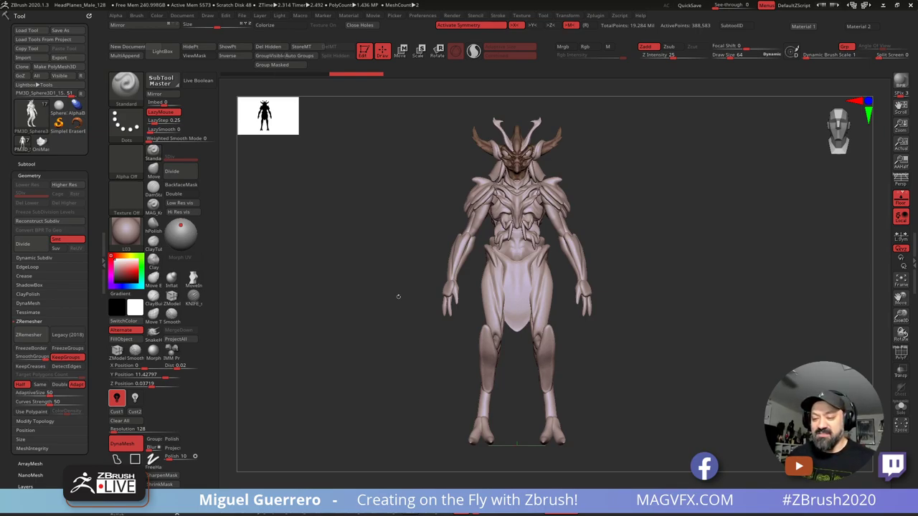
# Step: Hide the creature's loincloth to inspect the legs beneath it, and show all of the parts again
pyautogui.moveTo(322, 325); pyautogui.dragTo(385, 322)
pyautogui.keyDown('ctrl'); pyautogui.keyDown('shift'); pyautogui.click(510, 322); pyautogui.keyUp('shift'); pyautogui.keyUp('ctrl')
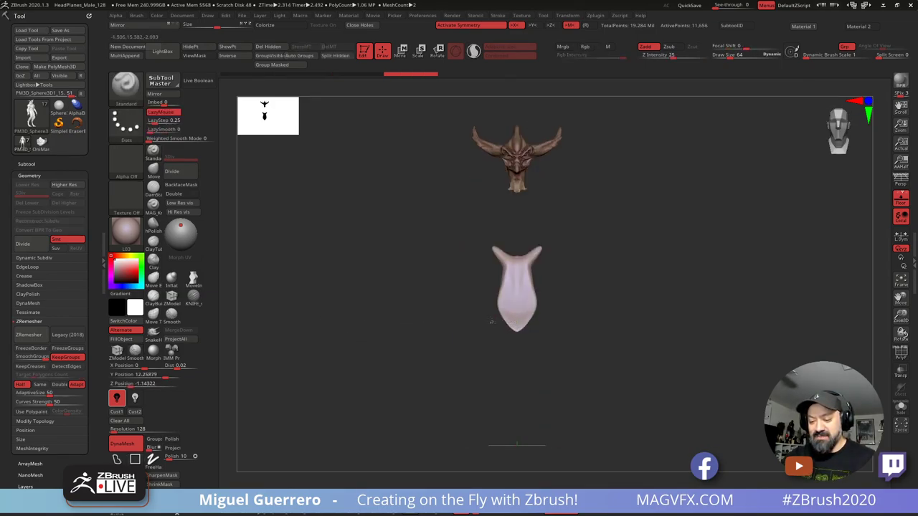
pyautogui.keyDown('ctrl'); pyautogui.keyDown('shift'); pyautogui.click(428, 339); pyautogui.keyUp('shift'); pyautogui.keyUp('ctrl')
pyautogui.moveTo(378, 324)
pyautogui.mouseDown()
pyautogui.moveTo(413, 328)
pyautogui.moveTo(375, 330)
pyautogui.mouseUp()
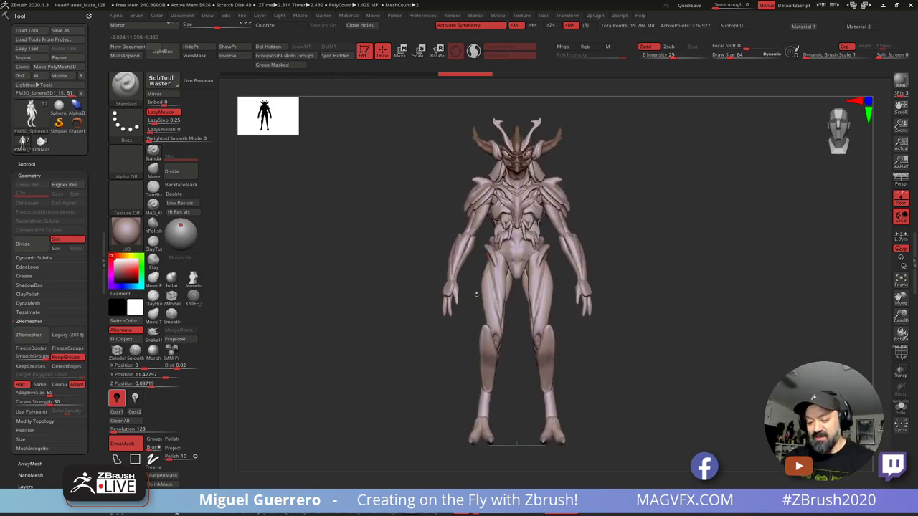
pyautogui.moveTo(374, 333)
pyautogui.mouseDown()
pyautogui.moveTo(375, 324)
pyautogui.moveTo(389, 328)
pyautogui.moveTo(373, 332)
pyautogui.mouseUp()
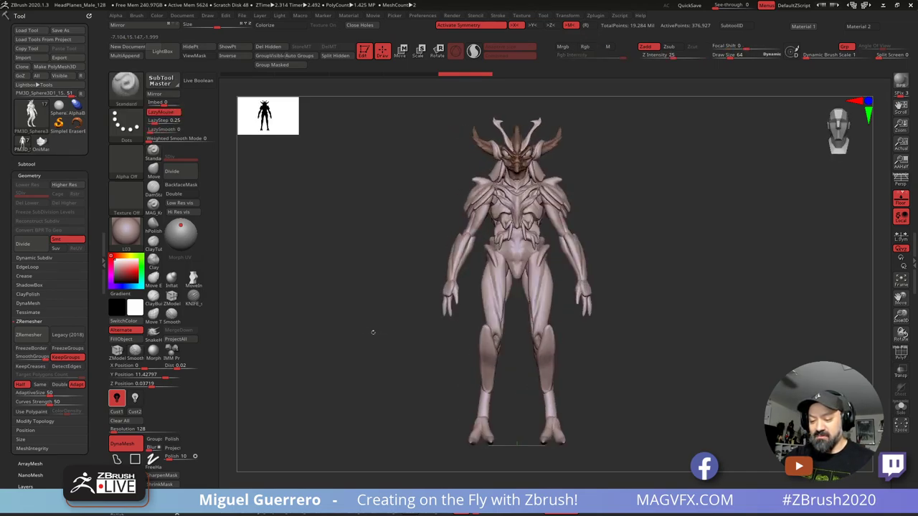
pyautogui.hotkey('ctrl', 'shift')
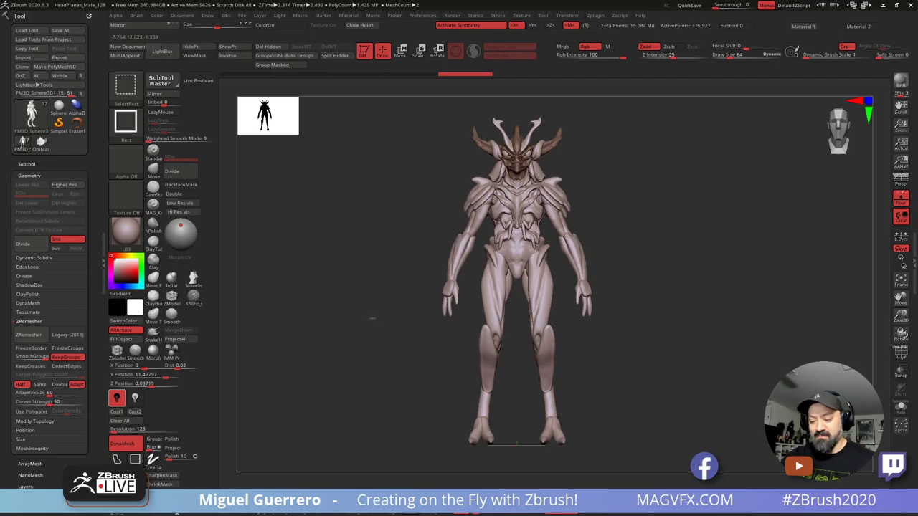
pyautogui.keyDown('ctrl'); pyautogui.keyDown('shift'); pyautogui.click(372, 321); pyautogui.keyUp('shift'); pyautogui.keyUp('ctrl')
pyautogui.moveTo(366, 322)
pyautogui.mouseDown()
pyautogui.moveTo(378, 324)
pyautogui.moveTo(366, 318)
pyautogui.mouseUp()
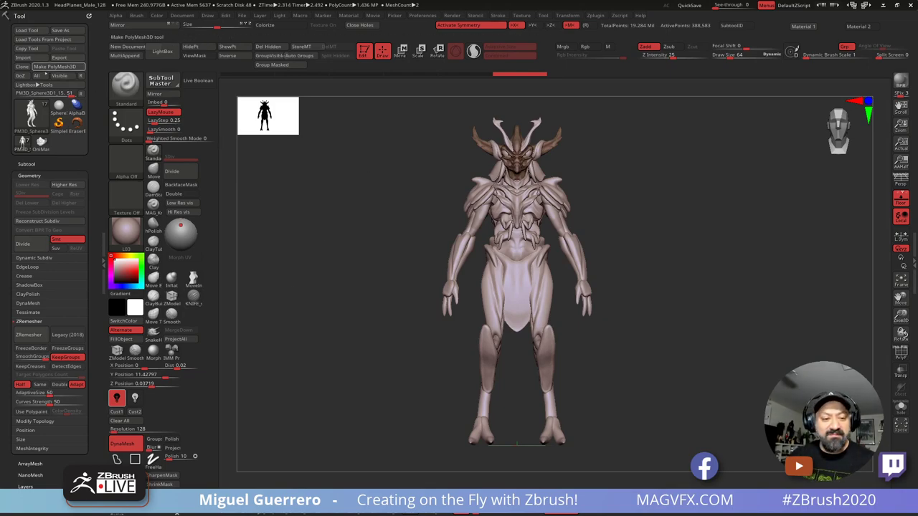
# Step: Switch the active tool to the Sphere3D primitive
pyautogui.moveTo(55, 113)
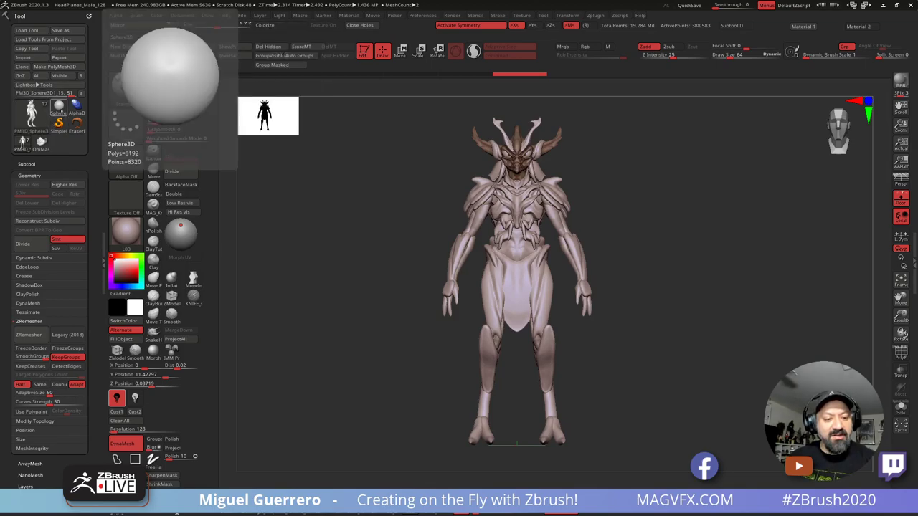
pyautogui.click(59, 108)
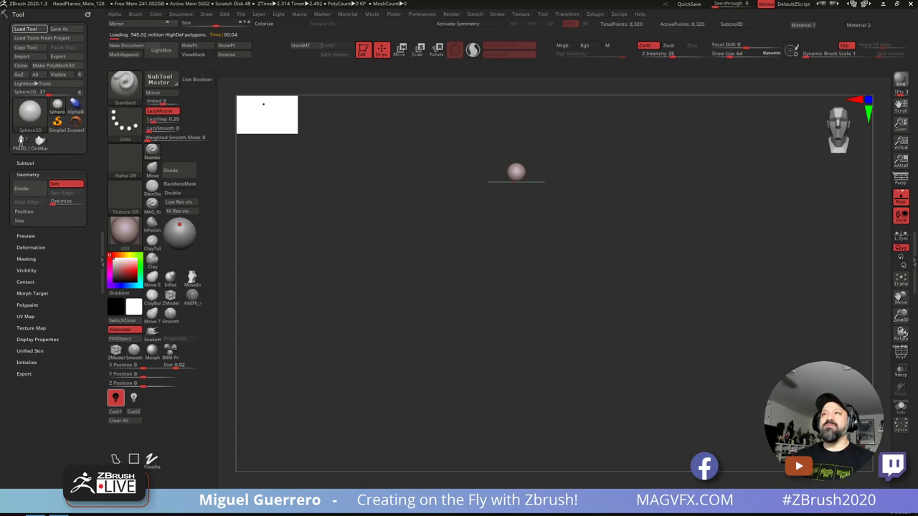
# Step: Bring up the browser with the samurai armor image results, look through the references, and move it away again
pyautogui.moveTo(272, 0); pyautogui.dragTo(410, 0)
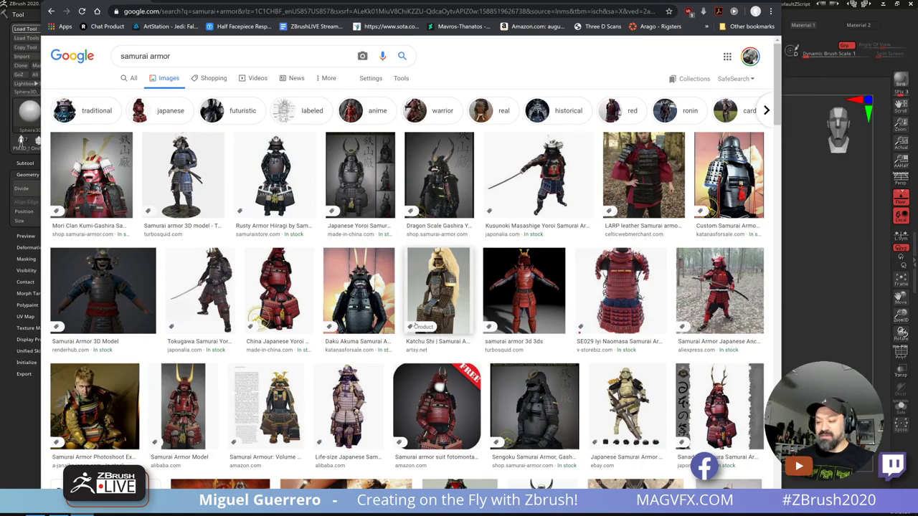
pyautogui.scroll(-1, 416, 326)
pyautogui.scroll(-1, 416, 325)
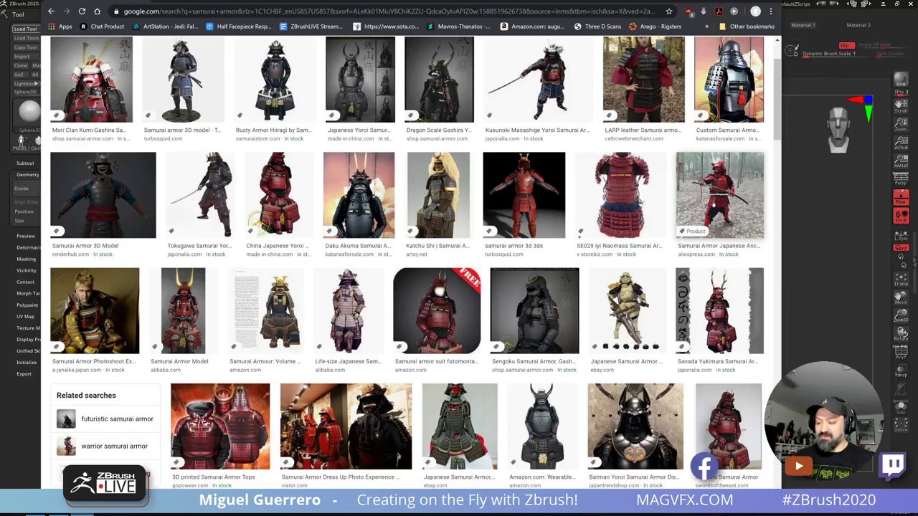
pyautogui.scroll(-4, 718, 201)
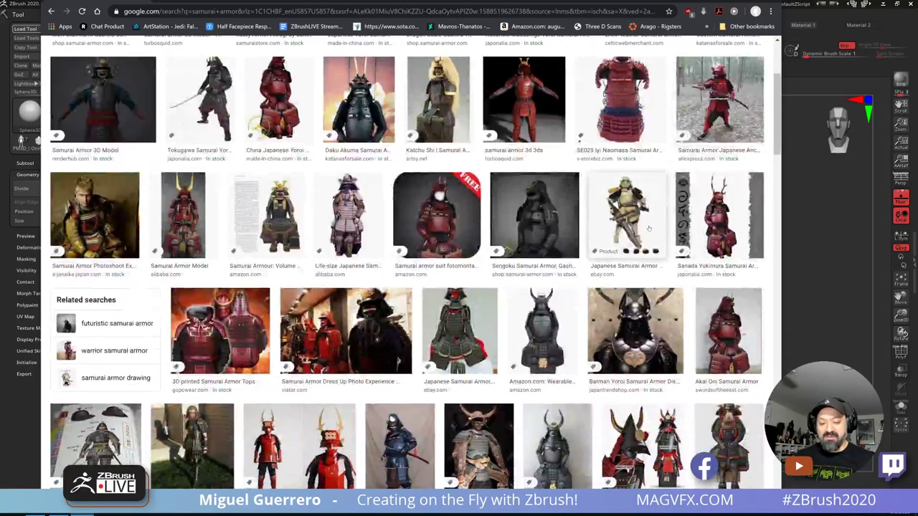
pyautogui.scroll(-3, 646, 228)
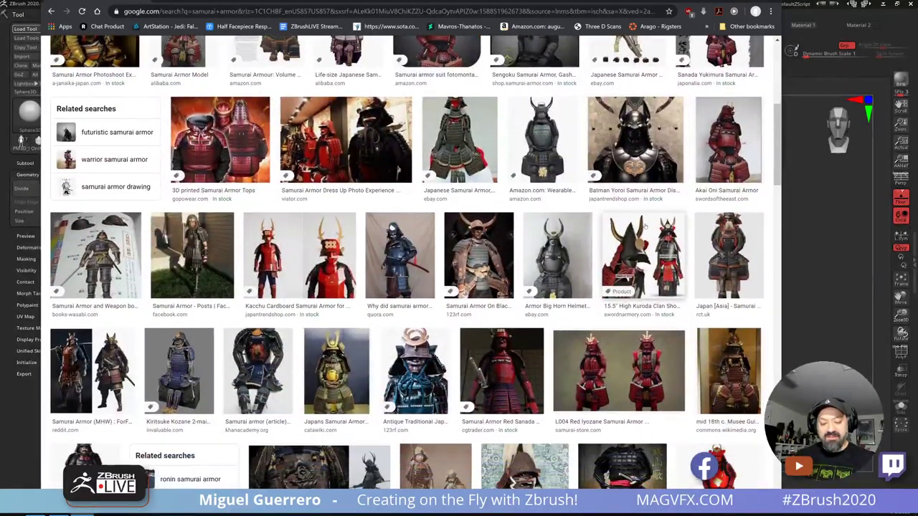
pyautogui.scroll(-3, 646, 228)
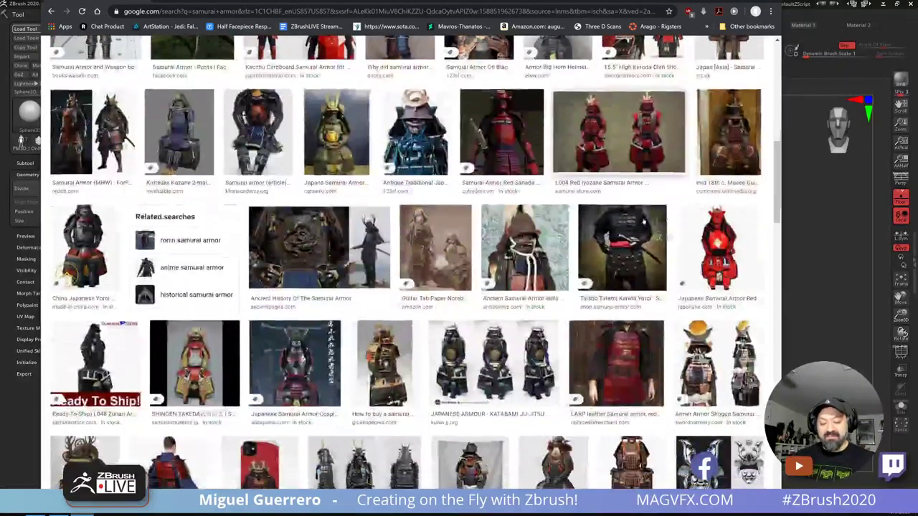
pyautogui.scroll(-5, 644, 223)
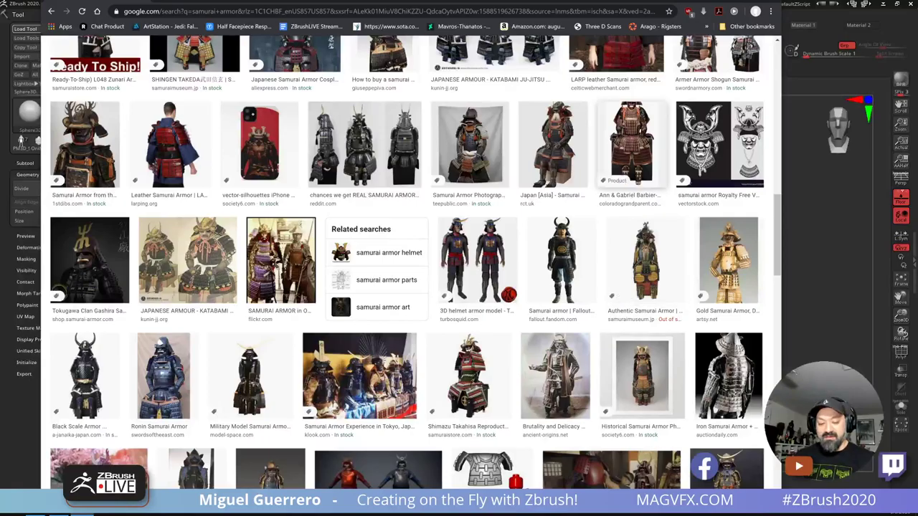
pyautogui.moveTo(679, 1); pyautogui.dragTo(602, 0)
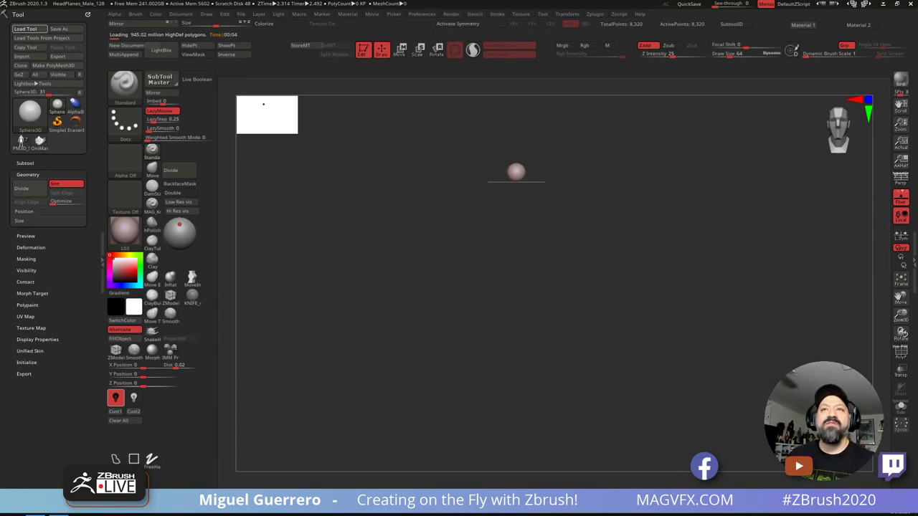
# Step: View the Vampire Hunter D profile and the muscular character sheet in Photos, and clear both images away
pyautogui.moveTo(316, 0); pyautogui.dragTo(371, 38)
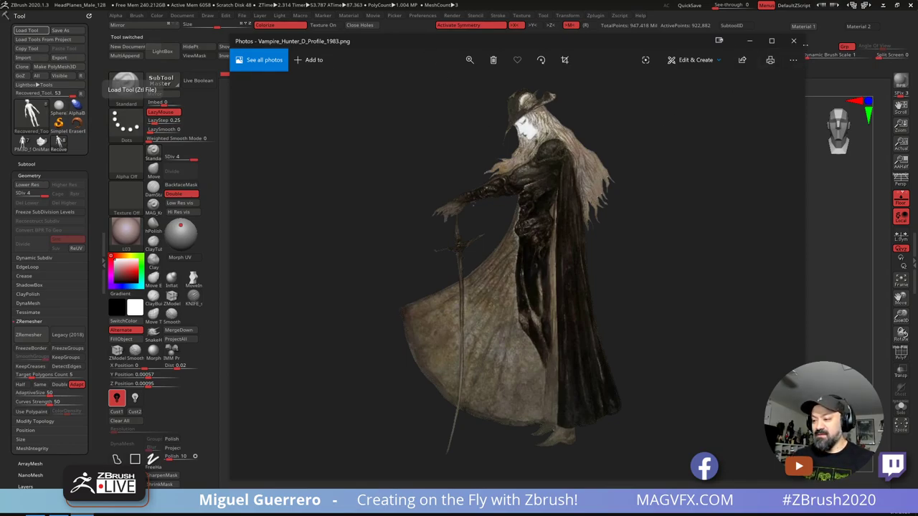
pyautogui.click(793, 41)
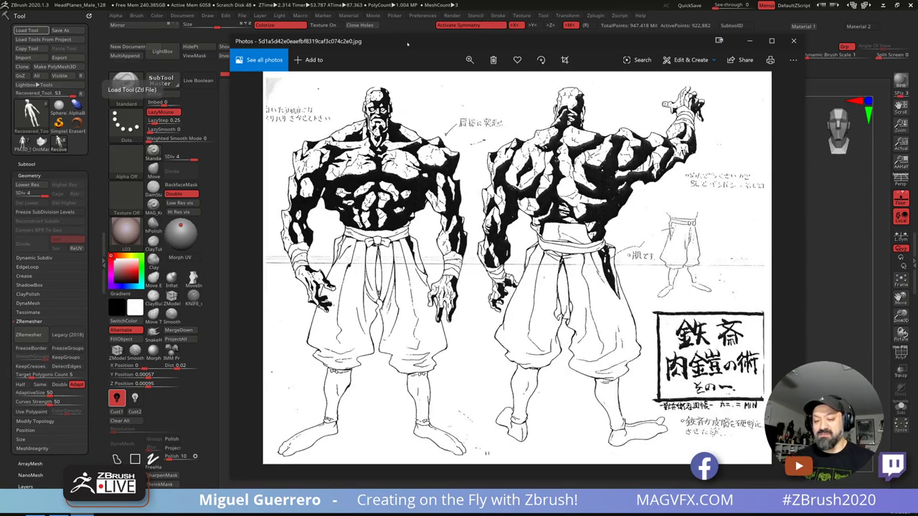
pyautogui.moveTo(408, 44); pyautogui.dragTo(334, 0)
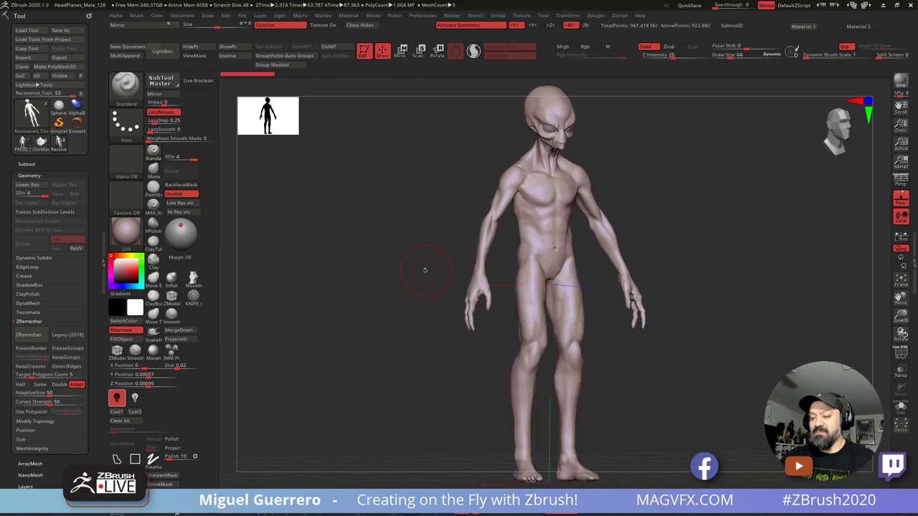
# Step: Examine the alien figure from its torso up to the wrinkled face, and reduce the draw size to 3
pyautogui.keyDown('alt'); pyautogui.moveTo(413, 215); pyautogui.dragTo(470, 345, button='right'); pyautogui.keyUp('alt')
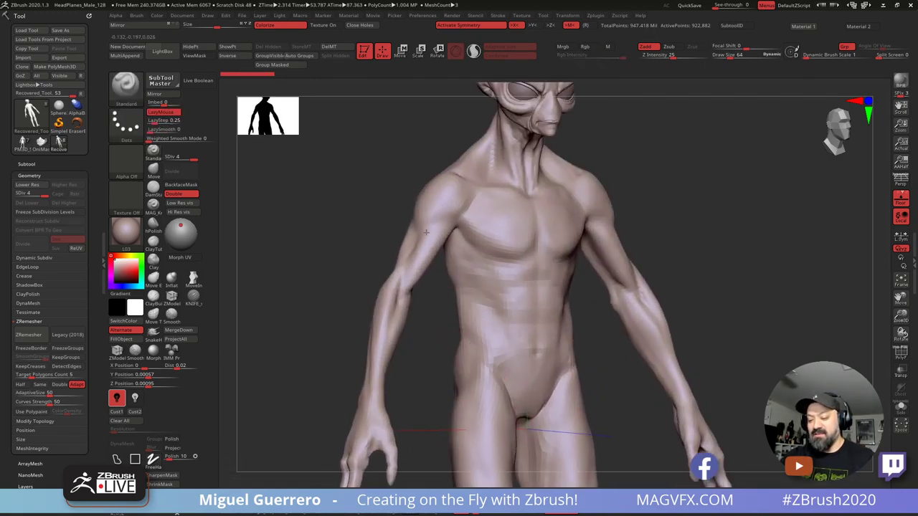
pyautogui.keyDown('alt'); pyautogui.moveTo(474, 210); pyautogui.dragTo(473, 356, button='right'); pyautogui.keyUp('alt')
pyautogui.keyDown('ctrl'); pyautogui.moveTo(500, 242); pyautogui.dragTo(527, 287, button='right'); pyautogui.keyUp('ctrl')
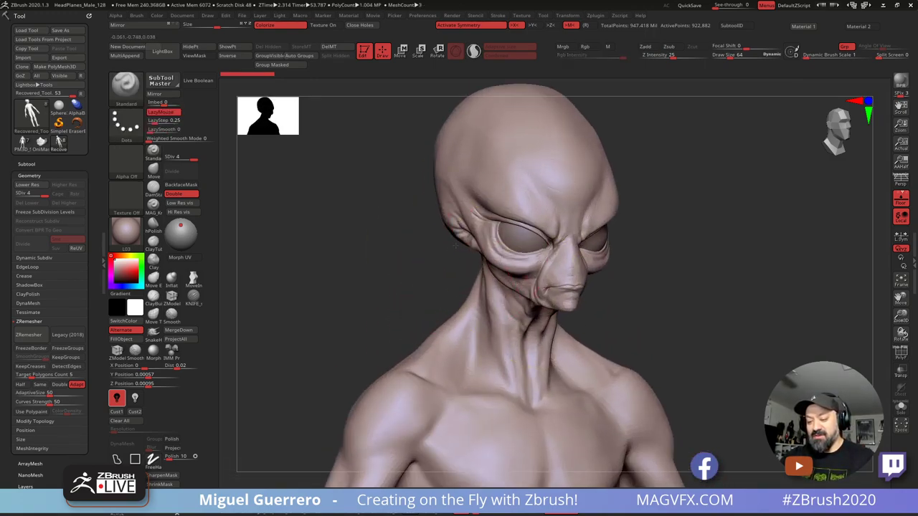
pyautogui.moveTo(363, 279)
pyautogui.keyDown('alt'); pyautogui.mouseDown()
pyautogui.moveTo(420, 266)
pyautogui.moveTo(512, 287)
pyautogui.moveTo(702, 374)
pyautogui.moveTo(668, 387)
pyautogui.moveTo(682, 420)
pyautogui.moveTo(663, 424)
pyautogui.mouseUp(); pyautogui.keyUp('alt')
pyautogui.press('[')
pyautogui.press('[')
pyautogui.press('[')
pyautogui.press('[')
pyautogui.press('[')
pyautogui.press('[')
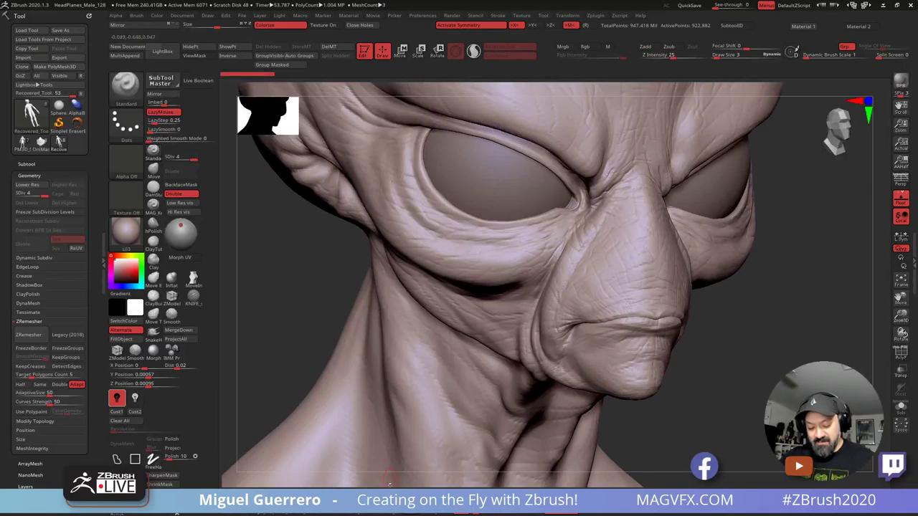
# Step: Turn off Colorize for the alien's body and tint the model with a pale, desaturated green
pyautogui.click(142, 268)
pyautogui.click(128, 268)
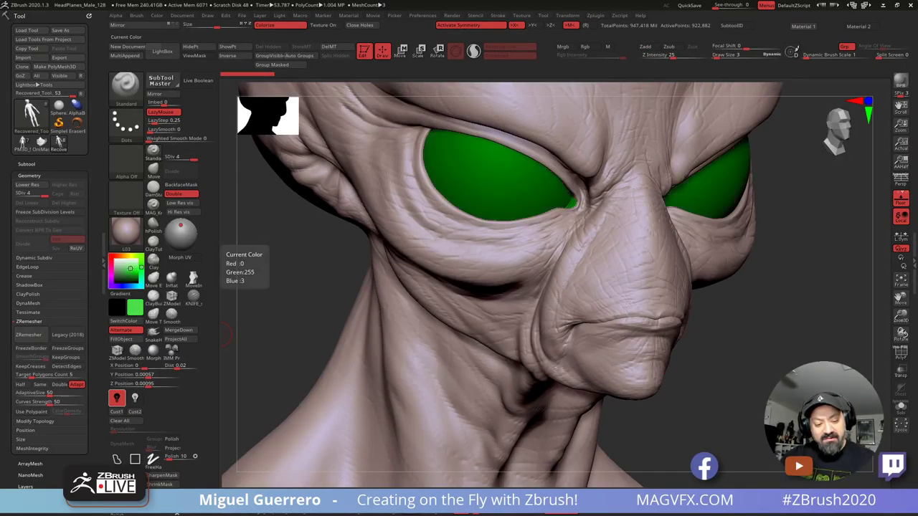
pyautogui.click(119, 268)
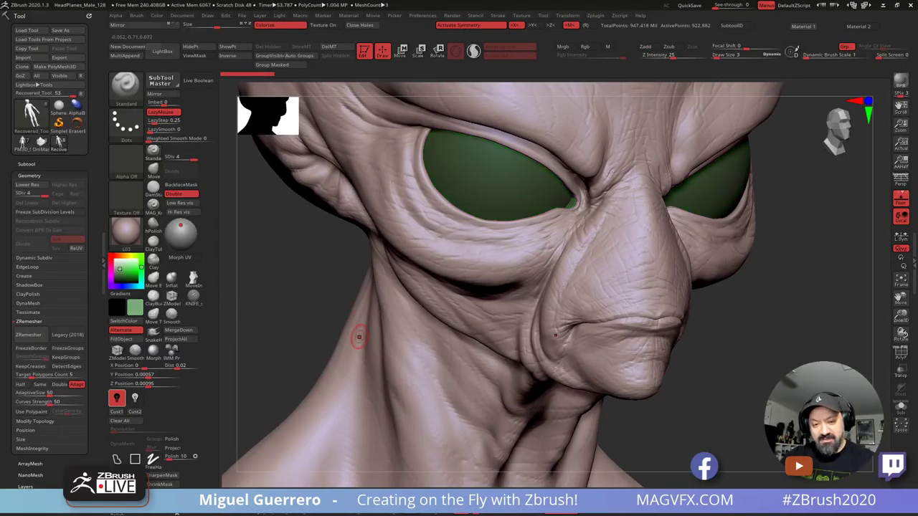
pyautogui.click(129, 270)
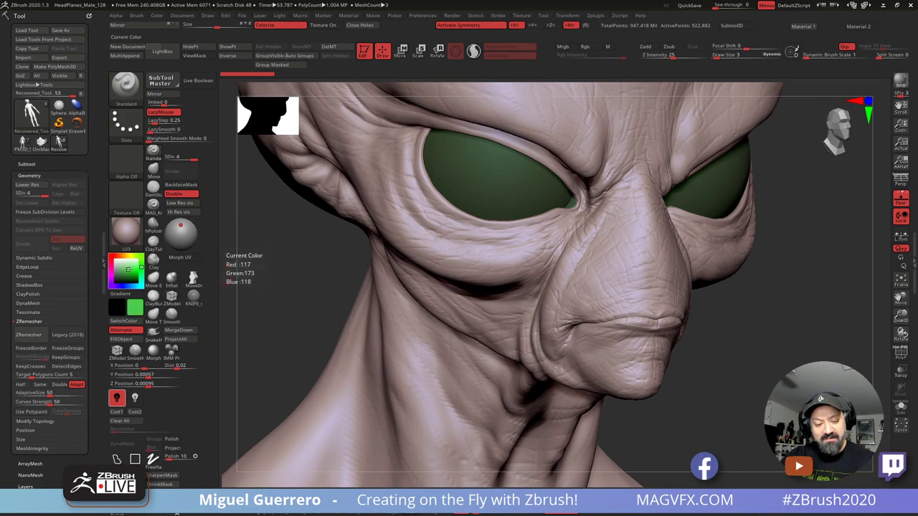
pyautogui.click(265, 25)
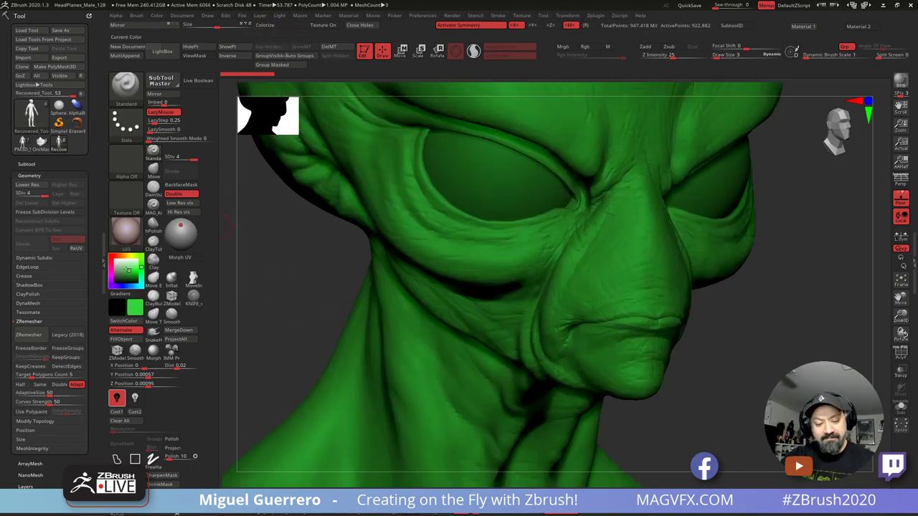
pyautogui.click(124, 266)
pyautogui.moveTo(124, 266); pyautogui.dragTo(120, 266)
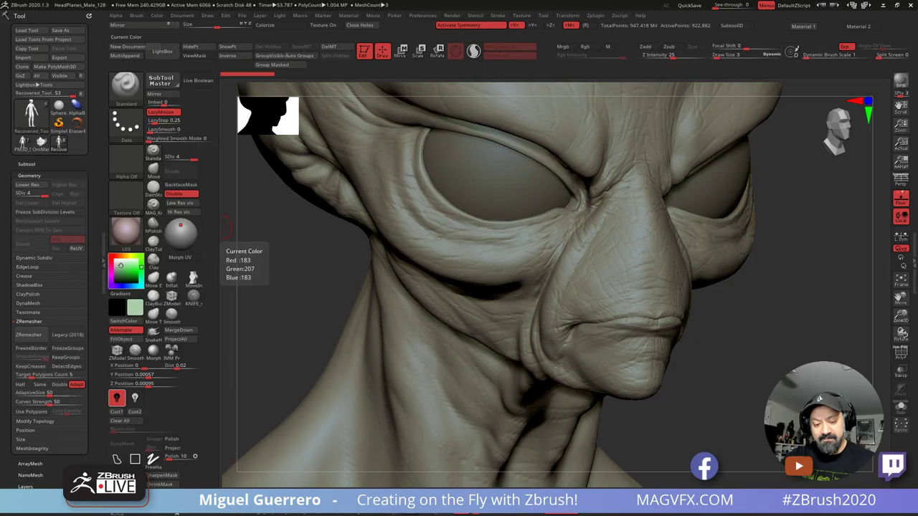
pyautogui.click(392, 515)
pyautogui.click(410, 515)
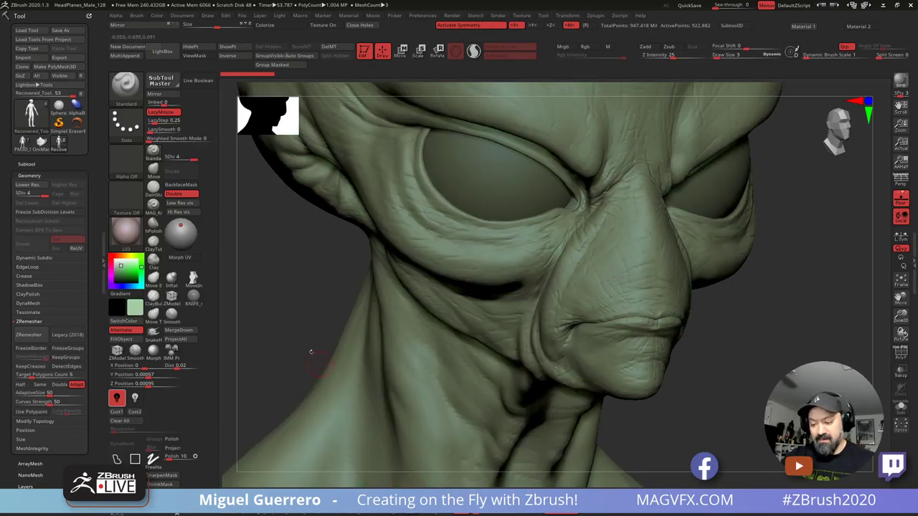
# Step: Examine the green alien's face from closer to the front
pyautogui.moveTo(281, 323); pyautogui.dragTo(312, 317)
pyautogui.moveTo(668, 422); pyautogui.dragTo(610, 426)
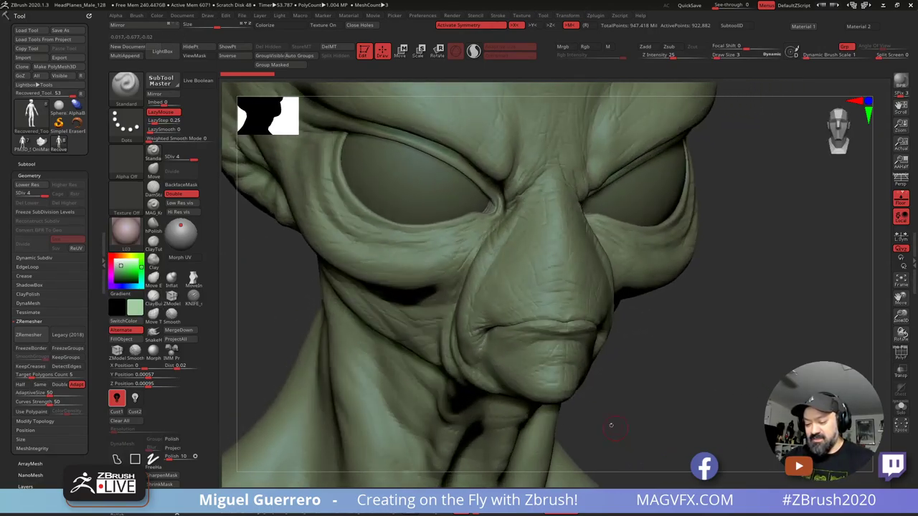
pyautogui.keyDown('alt'); pyautogui.moveTo(240, 242); pyautogui.dragTo(281, 252); pyautogui.keyUp('alt')
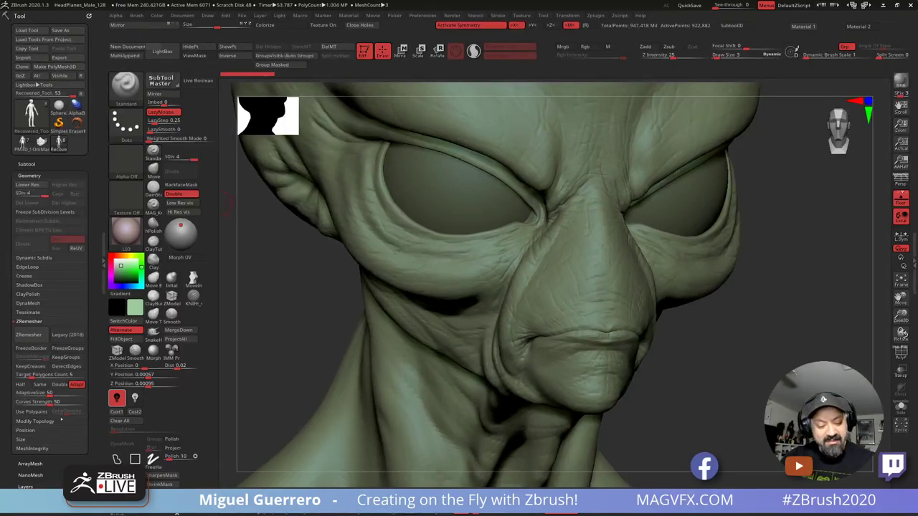
# Step: Open the Geometry HD settings for the alien body and set SculptHD Subdiv to 2
pyautogui.scroll(-3, 72, 405)
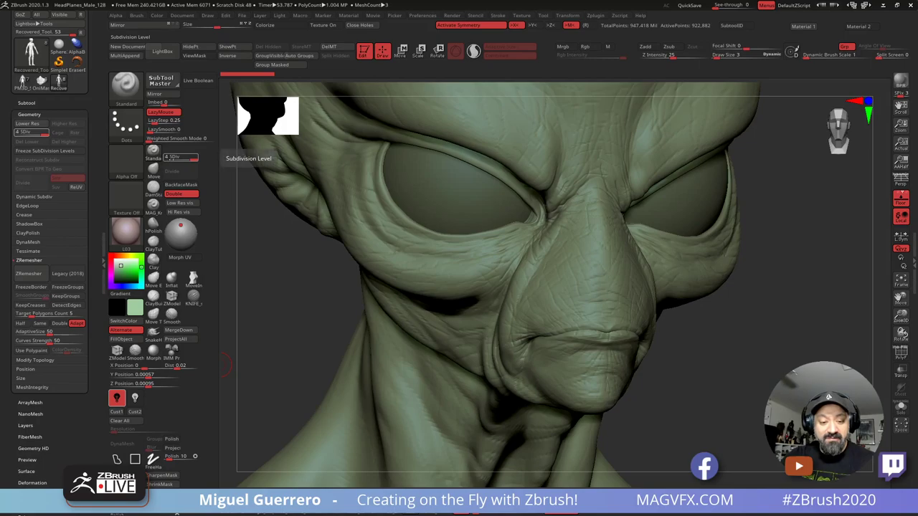
pyautogui.scroll(-2, 65, 432)
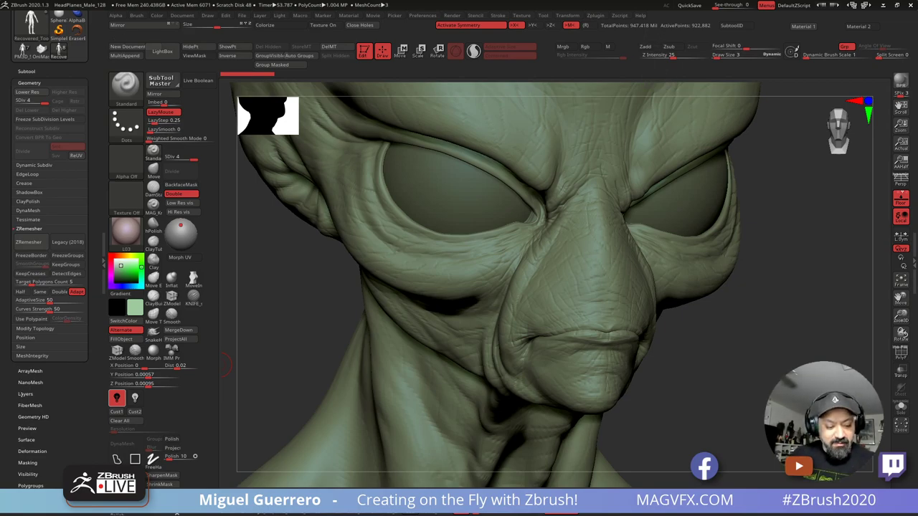
pyautogui.moveTo(19, 386); pyautogui.dragTo(19, 272)
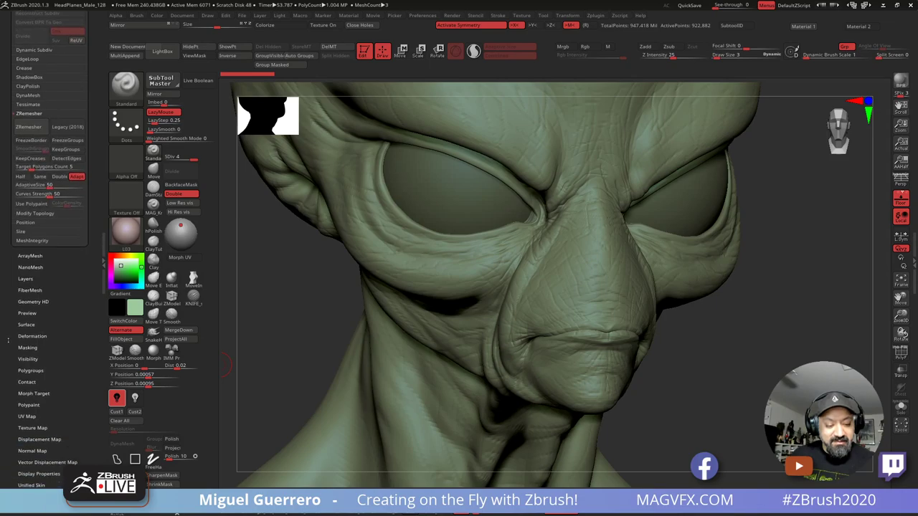
pyautogui.click(33, 302)
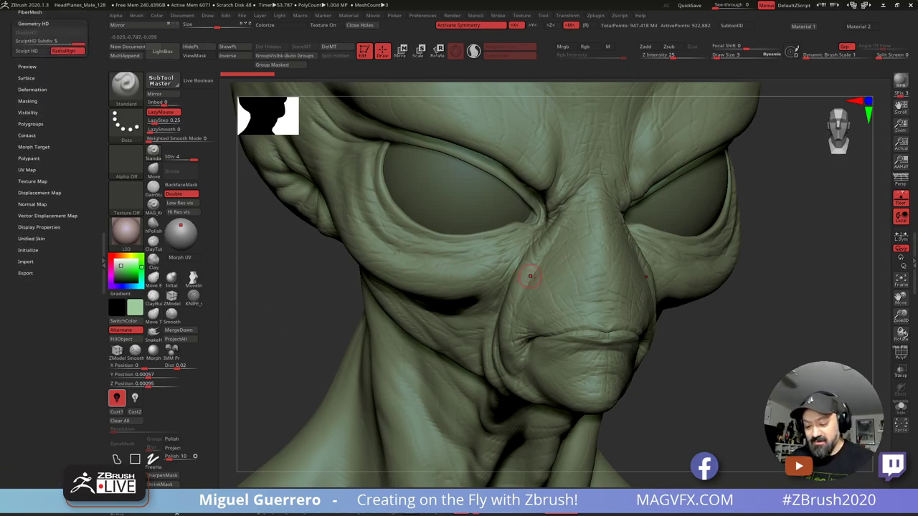
pyautogui.scroll(4, 72, 164)
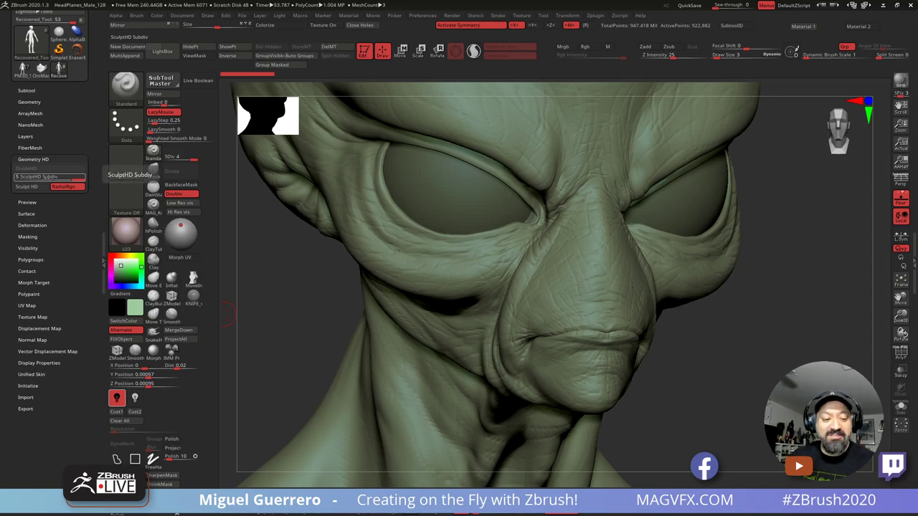
pyautogui.click(41, 177)
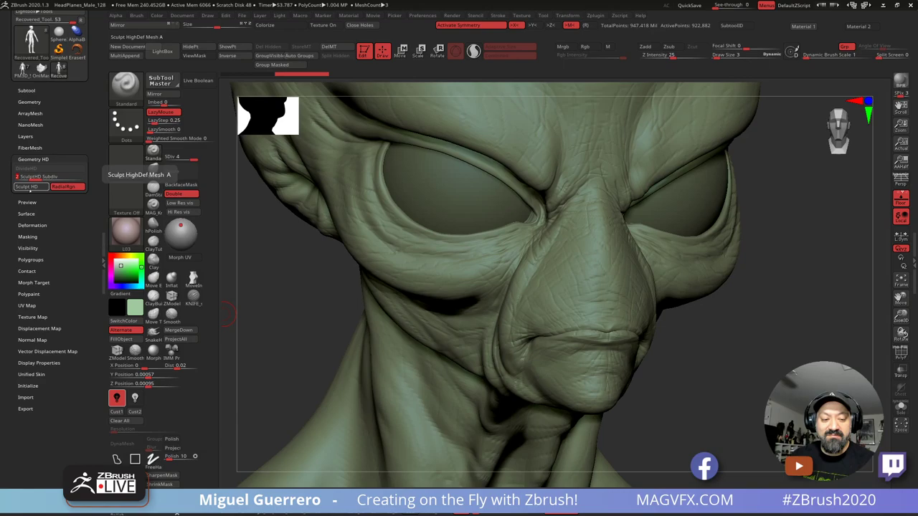
# Step: Enter HD sculpting around the alien's nose and mouth and examine the high-resolution face from the side and front
pyautogui.moveTo(294, 289); pyautogui.dragTo(467, 258)
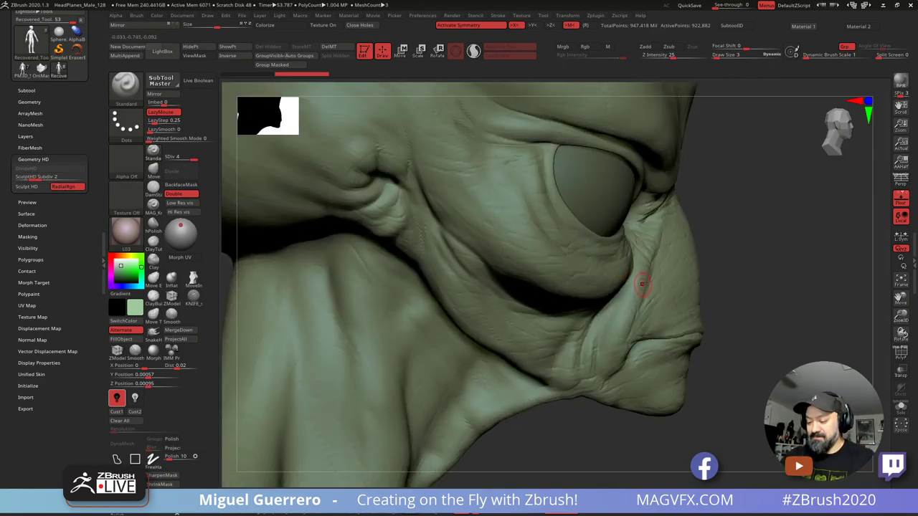
pyautogui.press('a')
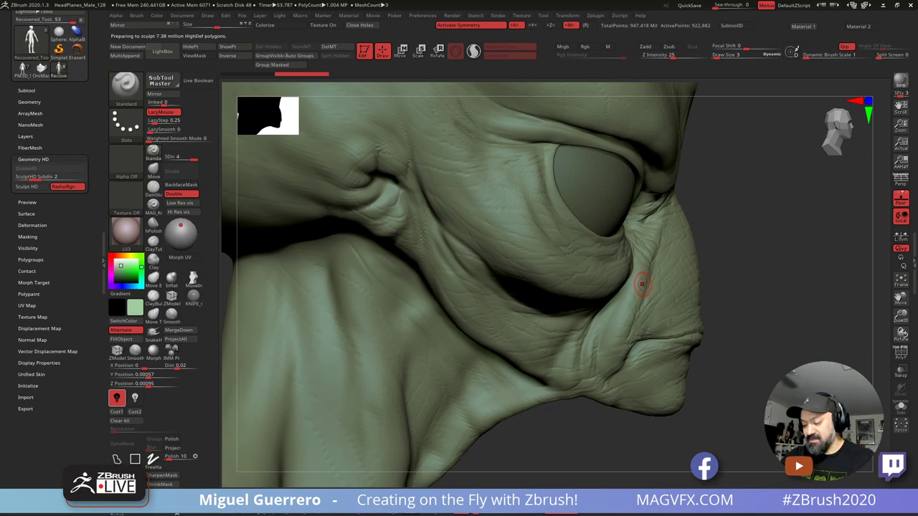
pyautogui.moveTo(724, 407); pyautogui.dragTo(674, 389)
pyautogui.moveTo(321, 289); pyautogui.dragTo(288, 277)
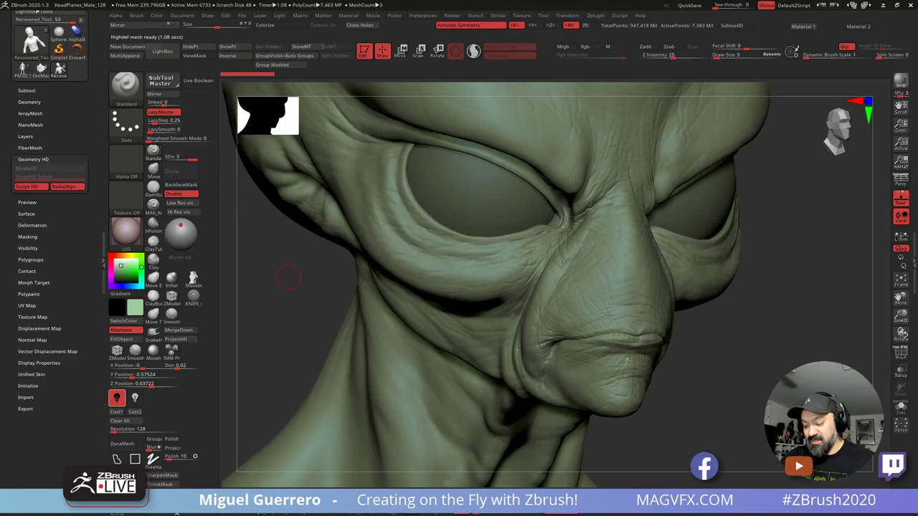
pyautogui.moveTo(359, 292); pyautogui.dragTo(272, 291)
pyautogui.moveTo(330, 301); pyautogui.dragTo(363, 263)
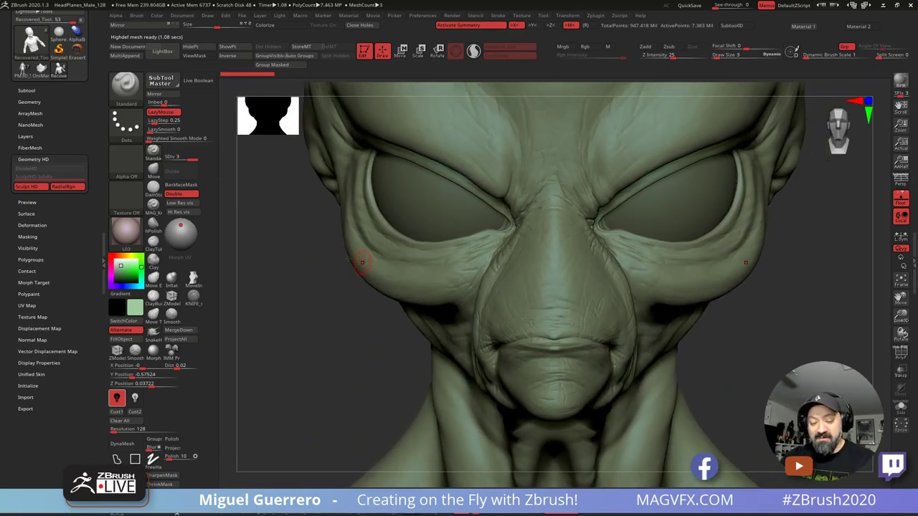
pyautogui.moveTo(315, 322); pyautogui.dragTo(442, 271)
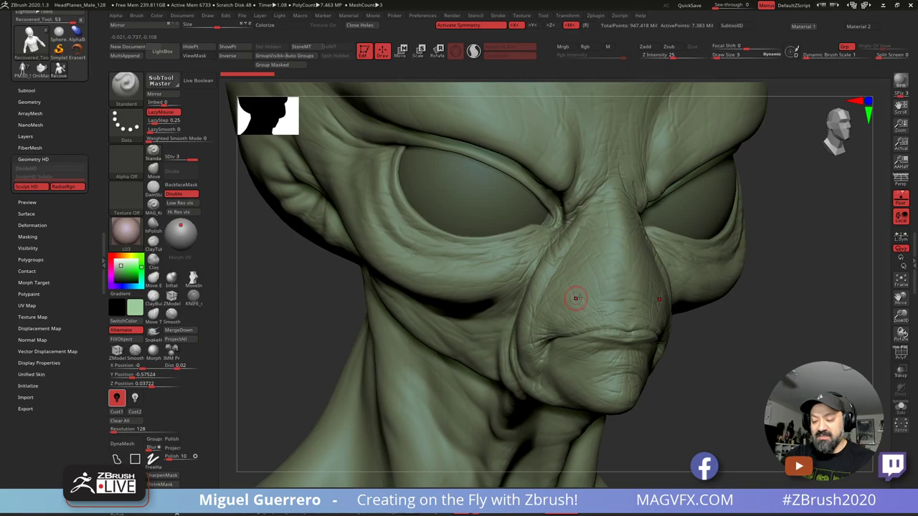
pyautogui.press('a')
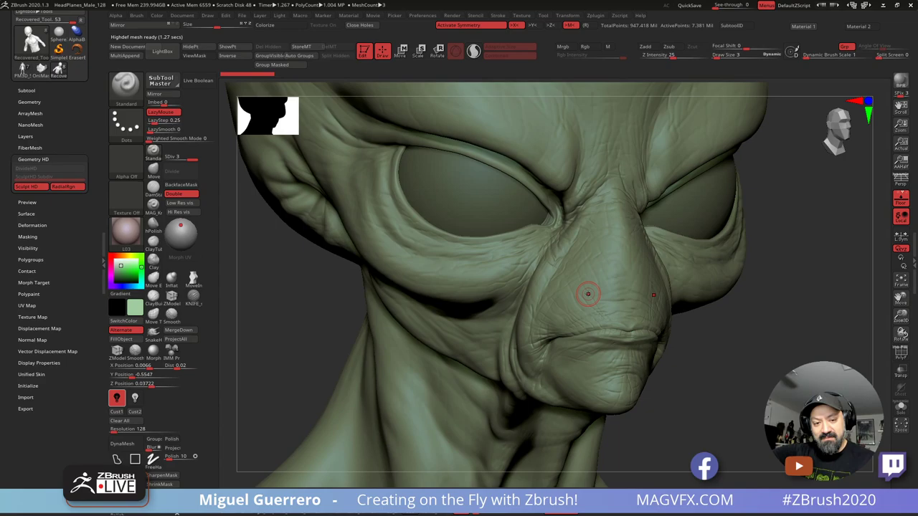
pyautogui.press('a')
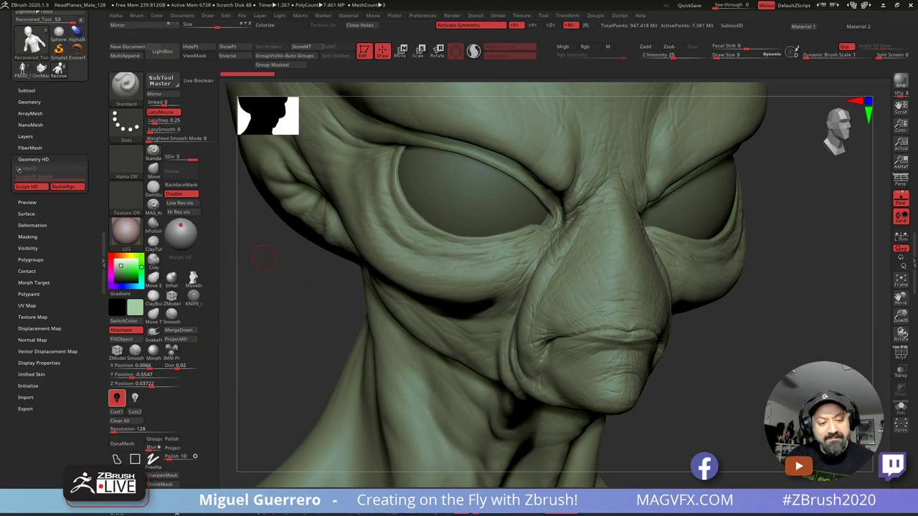
# Step: Set SculptHD Subdiv to 3 and enter HD sculpting on the nose and mouth area of the alien
pyautogui.moveTo(36, 177); pyautogui.dragTo(50, 178)
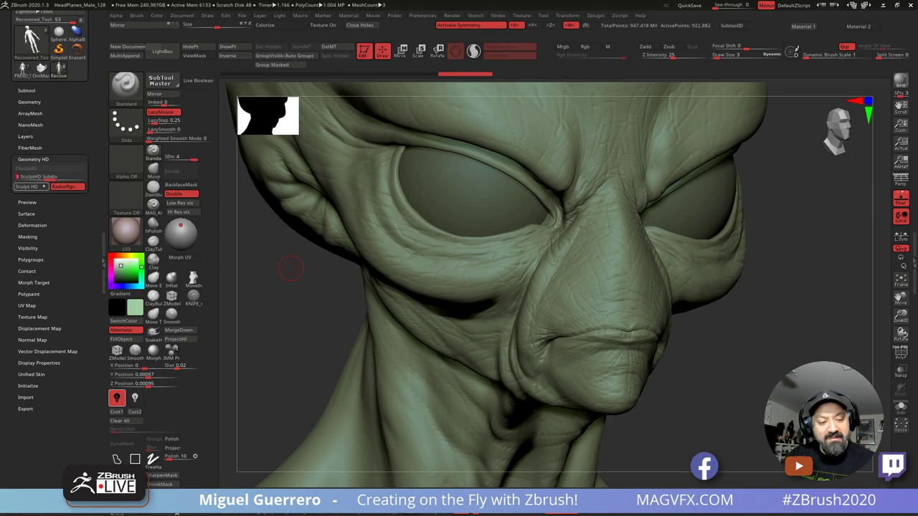
pyautogui.moveTo(295, 312)
pyautogui.mouseDown()
pyautogui.moveTo(312, 312)
pyautogui.moveTo(276, 315)
pyautogui.mouseUp()
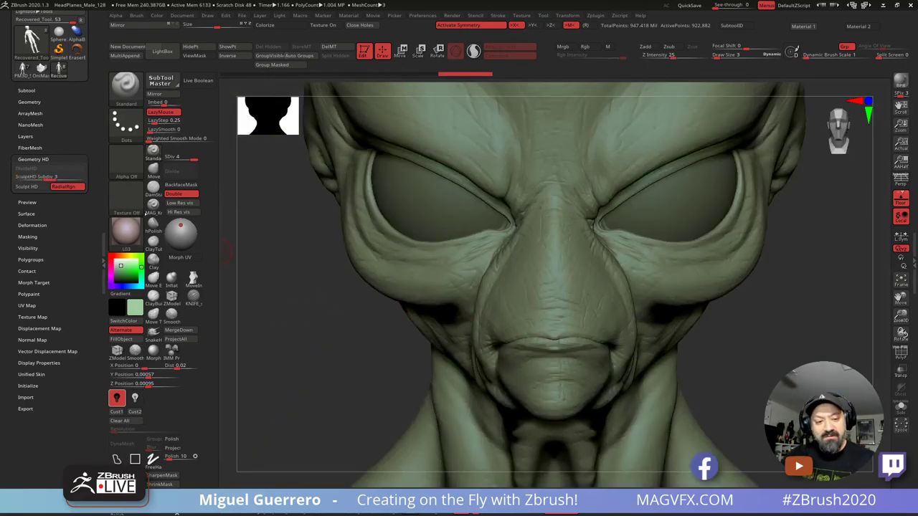
pyautogui.click(25, 91)
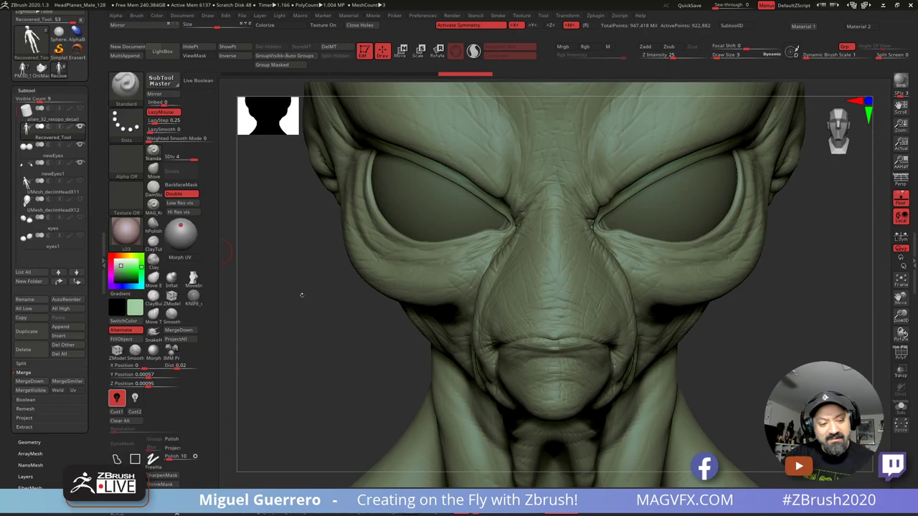
pyautogui.moveTo(301, 292)
pyautogui.mouseDown()
pyautogui.moveTo(324, 313)
pyautogui.moveTo(588, 317)
pyautogui.mouseUp()
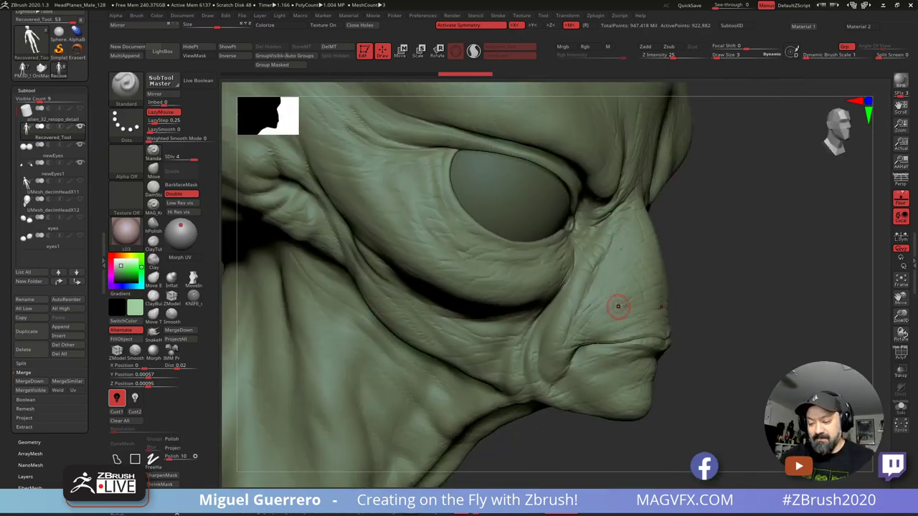
pyautogui.hotkey('ctrl', 'd')
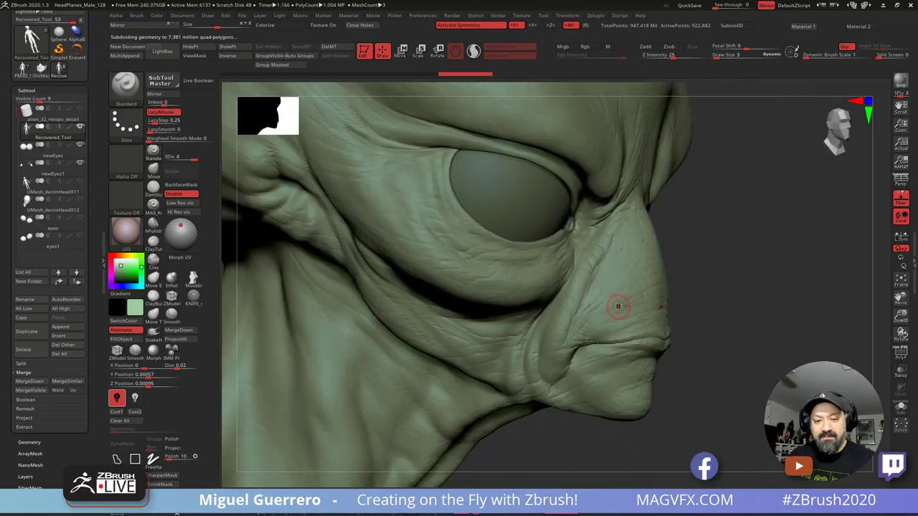
pyautogui.hotkey('ctrl', 'd')
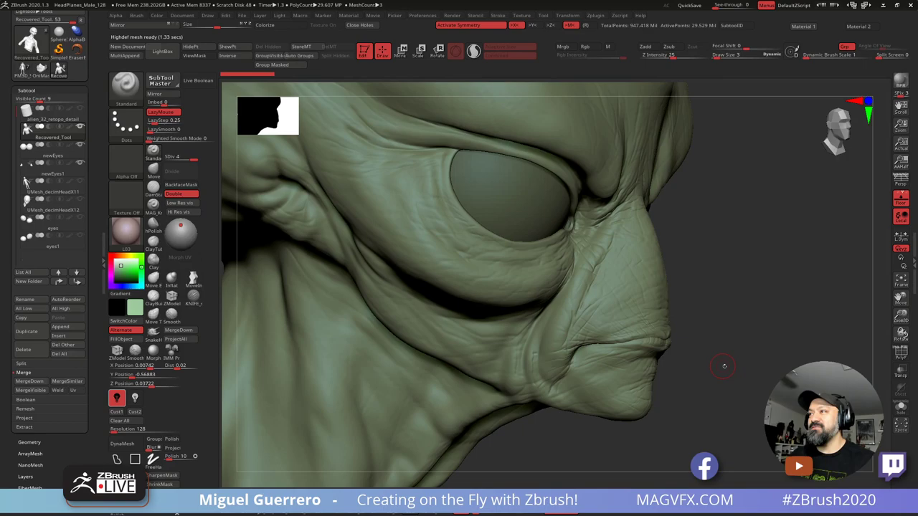
# Step: Sculpt a fine crease beside the nose above the mouth corner with the Standard brush at draw size 2
pyautogui.moveTo(725, 367)
pyautogui.mouseDown()
pyautogui.moveTo(706, 367)
pyautogui.moveTo(715, 366)
pyautogui.mouseUp()
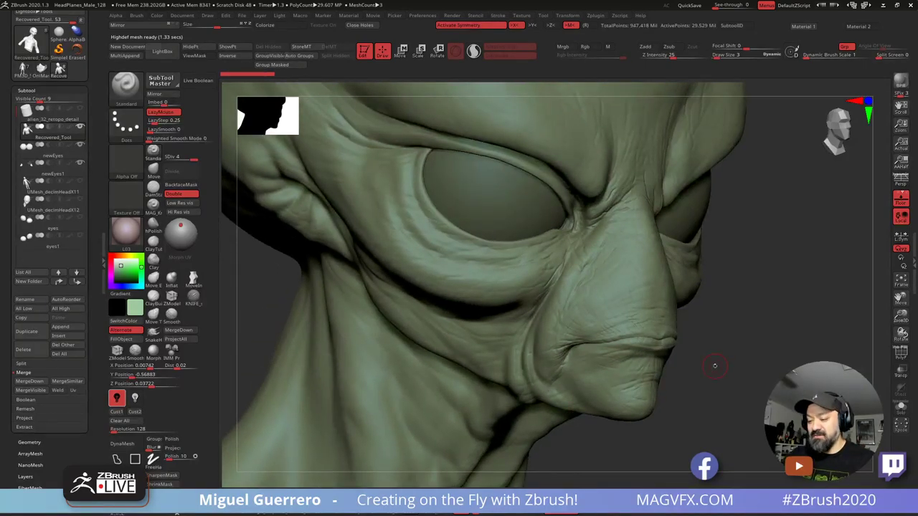
pyautogui.moveTo(418, 301)
pyautogui.keyDown('alt'); pyautogui.mouseDown(button='right')
pyautogui.moveTo(432, 308)
pyautogui.moveTo(432, 326)
pyautogui.moveTo(433, 309)
pyautogui.mouseUp(button='right'); pyautogui.keyUp('alt')
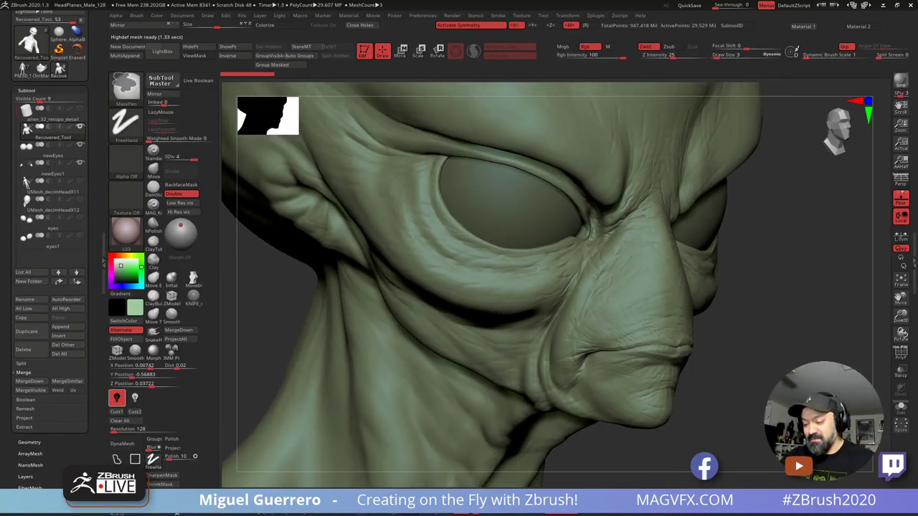
pyautogui.moveTo(547, 322)
pyautogui.keyDown('alt'); pyautogui.mouseDown(button='right')
pyautogui.moveTo(474, 301)
pyautogui.moveTo(495, 345)
pyautogui.moveTo(521, 360)
pyautogui.moveTo(546, 344)
pyautogui.mouseUp(button='right'); pyautogui.keyUp('alt')
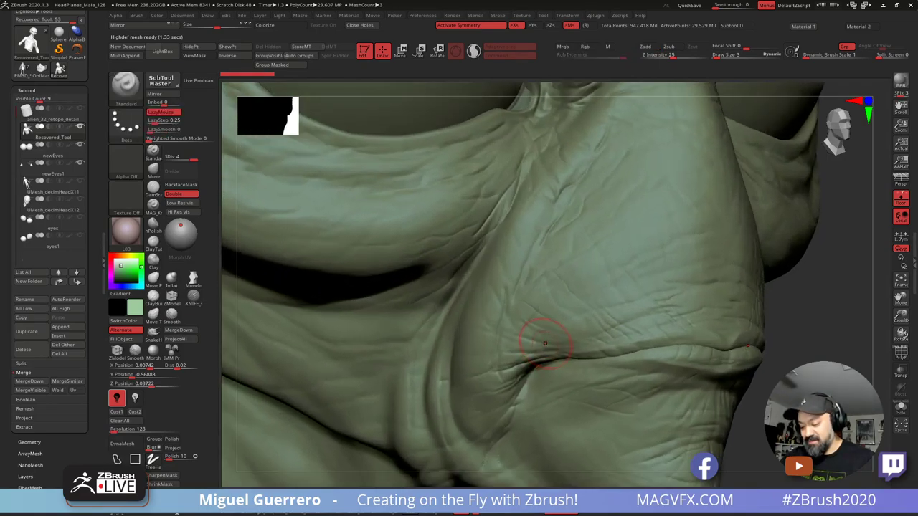
pyautogui.press('[')
pyautogui.moveTo(597, 299); pyautogui.dragTo(591, 305)
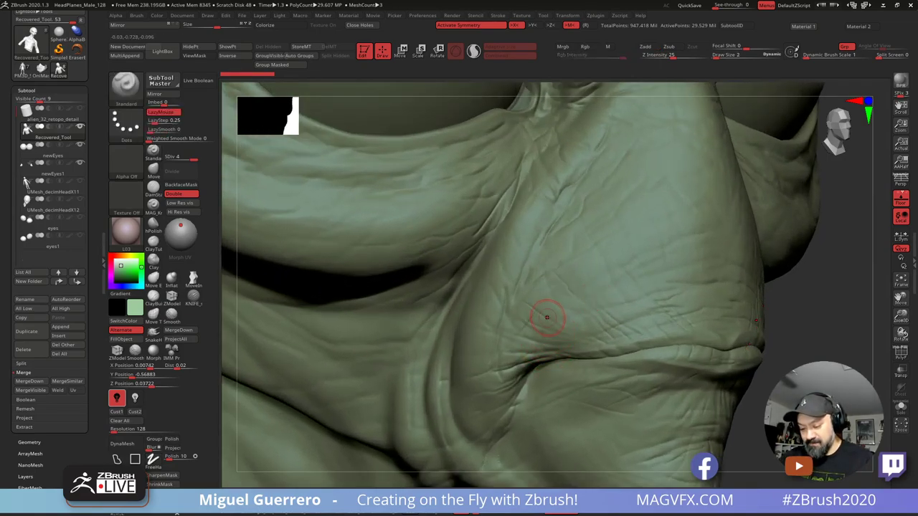
# Step: Switch to the KNIFE_sharp brush and turn off symmetry for sculpting the front of the nose
pyautogui.click(193, 296)
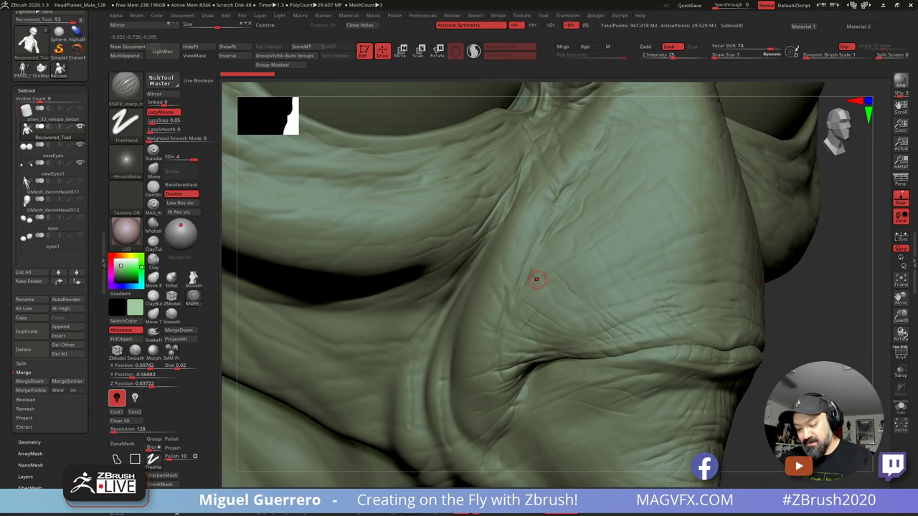
pyautogui.keyDown('shift'); pyautogui.moveTo(595, 293); pyautogui.dragTo(405, 293, button='right'); pyautogui.keyUp('shift')
pyautogui.moveTo(496, 260)
pyautogui.keyDown('ctrl'); pyautogui.mouseDown(button='right')
pyautogui.moveTo(461, 211)
pyautogui.moveTo(463, 230)
pyautogui.moveTo(497, 251)
pyautogui.moveTo(492, 237)
pyautogui.moveTo(476, 236)
pyautogui.mouseUp(button='right'); pyautogui.keyUp('ctrl')
pyautogui.press('x')
# Step: Set the Dynamic Brush Scale to 0.1 and raise the draw size to 3
pyautogui.press(']')
pyautogui.press(']')
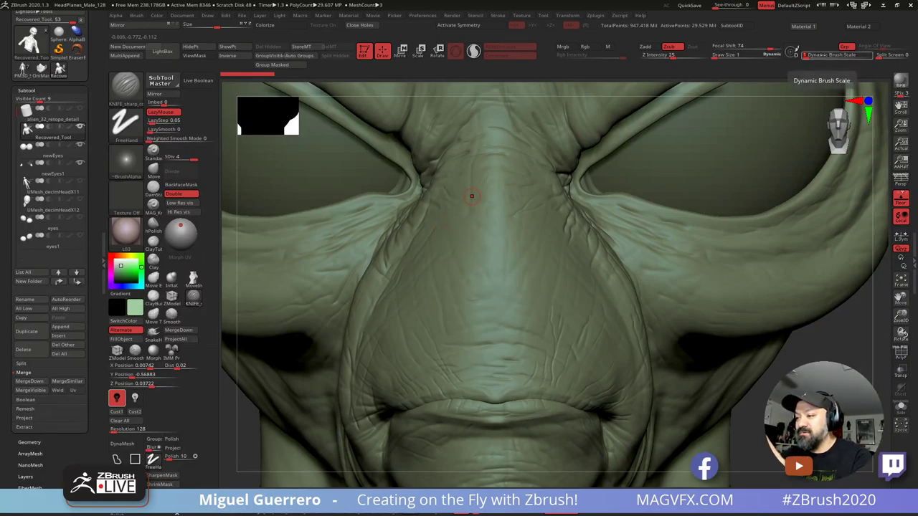
pyautogui.write('0.1')
pyautogui.press('Return')
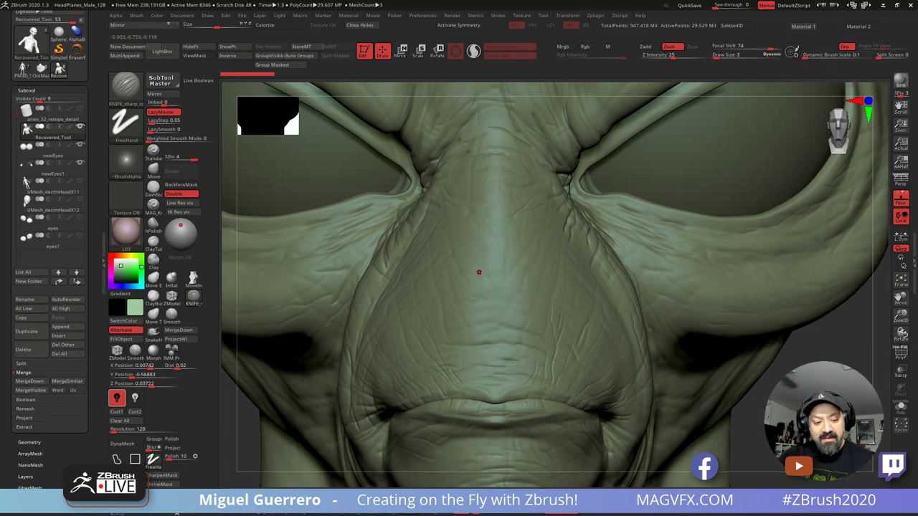
pyautogui.press(']')
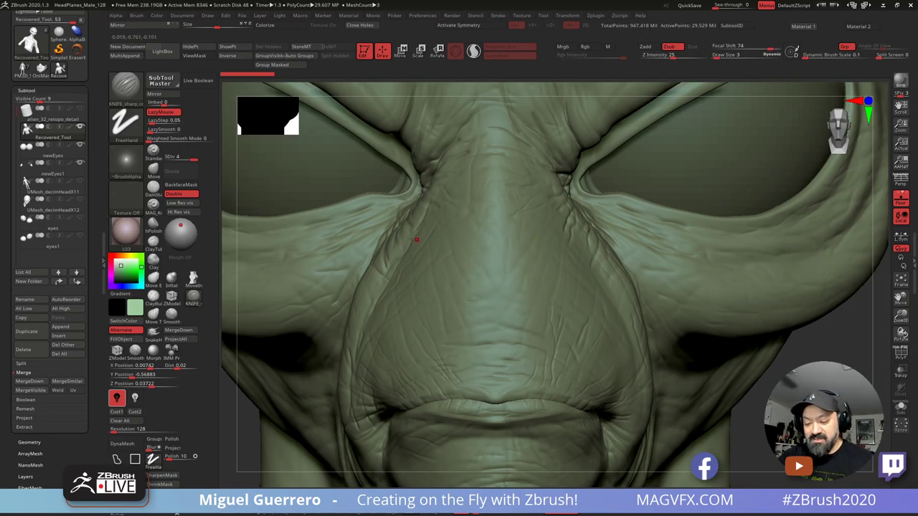
# Step: Carve fine wrinkles across the front of the nose above the mouth with the KNIFE_sharp brush at draw size 7
pyautogui.keyDown('ctrl'); pyautogui.moveTo(478, 311); pyautogui.dragTo(469, 457, button='right'); pyautogui.keyUp('ctrl')
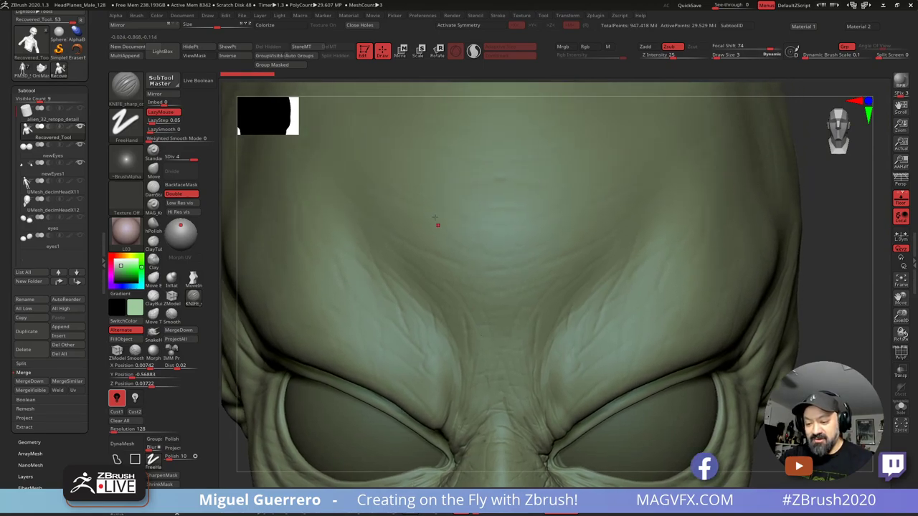
pyautogui.moveTo(495, 297)
pyautogui.keyDown('alt'); pyautogui.mouseDown(button='right')
pyautogui.moveTo(496, 256)
pyautogui.moveTo(497, 305)
pyautogui.mouseUp(button='right'); pyautogui.keyUp('alt')
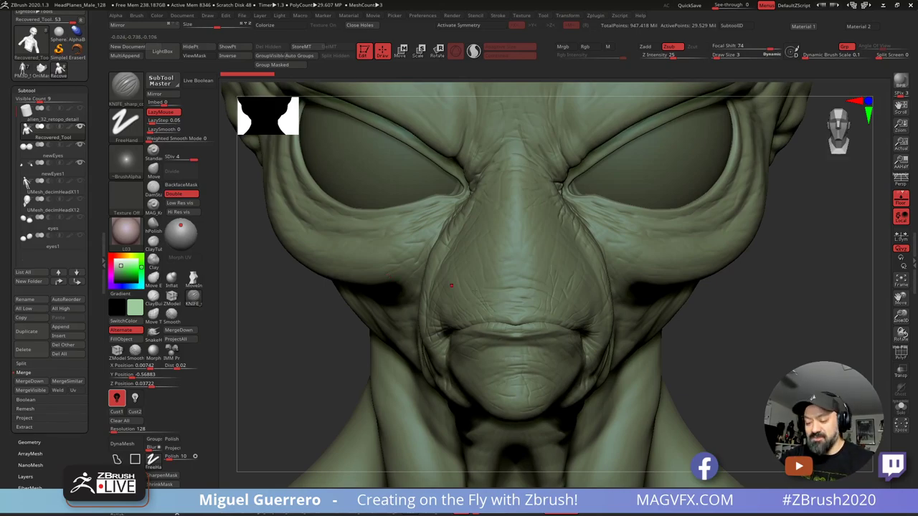
pyautogui.keyDown('ctrl'); pyautogui.moveTo(510, 305); pyautogui.dragTo(492, 357, button='right'); pyautogui.keyUp('ctrl')
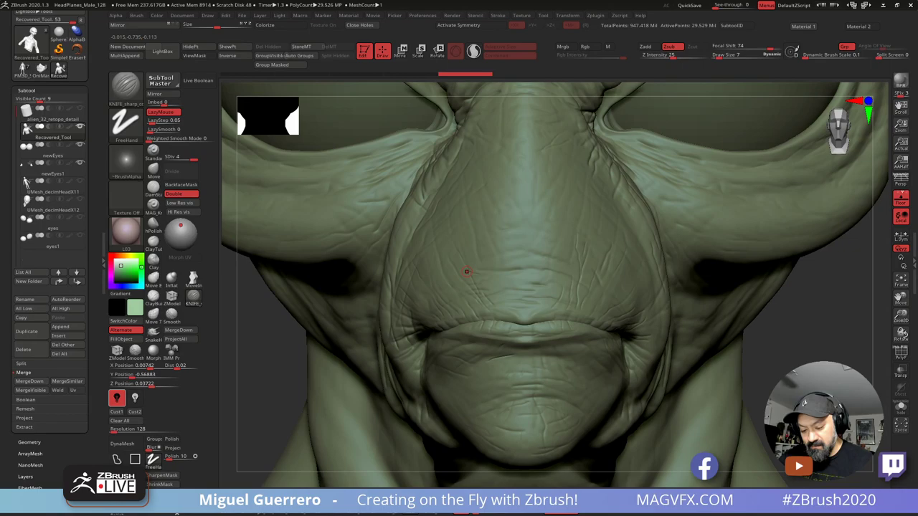
pyautogui.moveTo(491, 270); pyautogui.dragTo(517, 268)
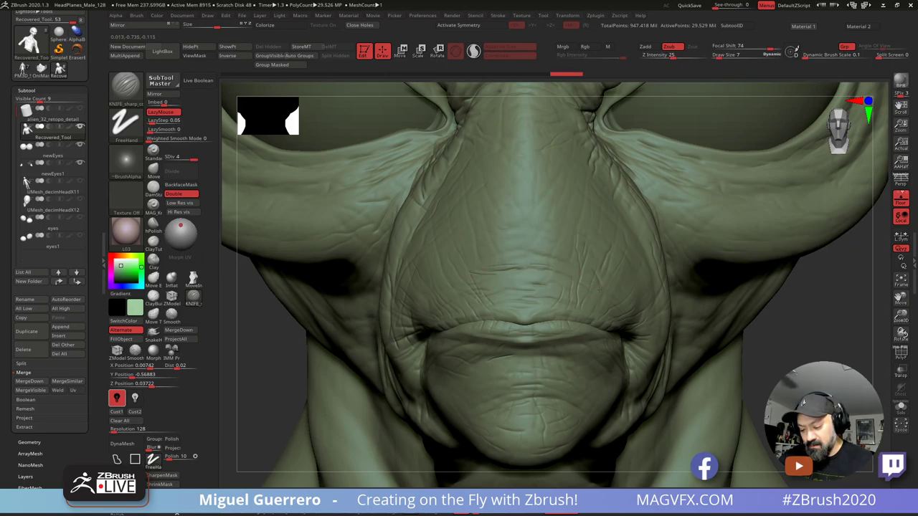
# Step: Carve fine wrinkles up the nose bridge and between the brows, raising the draw size from 7 to 9 for the lower forehead
pyautogui.keyDown('alt'); pyautogui.moveTo(467, 201); pyautogui.dragTo(455, 298, button='right'); pyautogui.keyUp('alt')
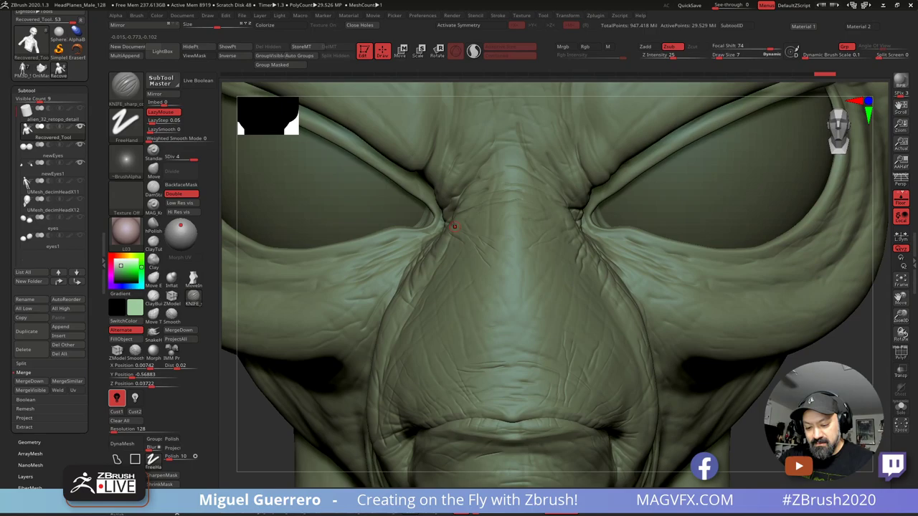
pyautogui.moveTo(454, 227); pyautogui.dragTo(459, 209)
pyautogui.keyDown('alt'); pyautogui.moveTo(459, 208); pyautogui.dragTo(461, 245, button='right'); pyautogui.keyUp('alt')
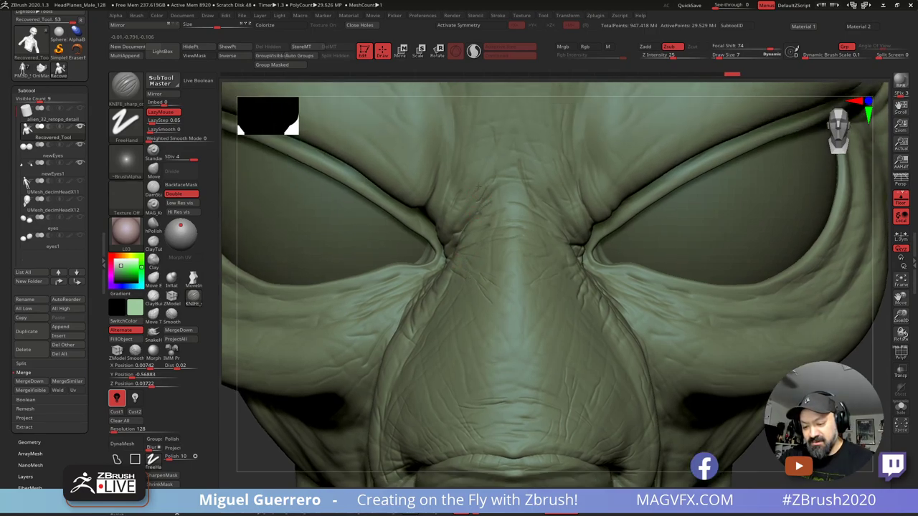
pyautogui.moveTo(479, 187); pyautogui.dragTo(491, 161)
pyautogui.keyDown('alt'); pyautogui.moveTo(482, 167); pyautogui.dragTo(485, 235, button='right'); pyautogui.keyUp('alt')
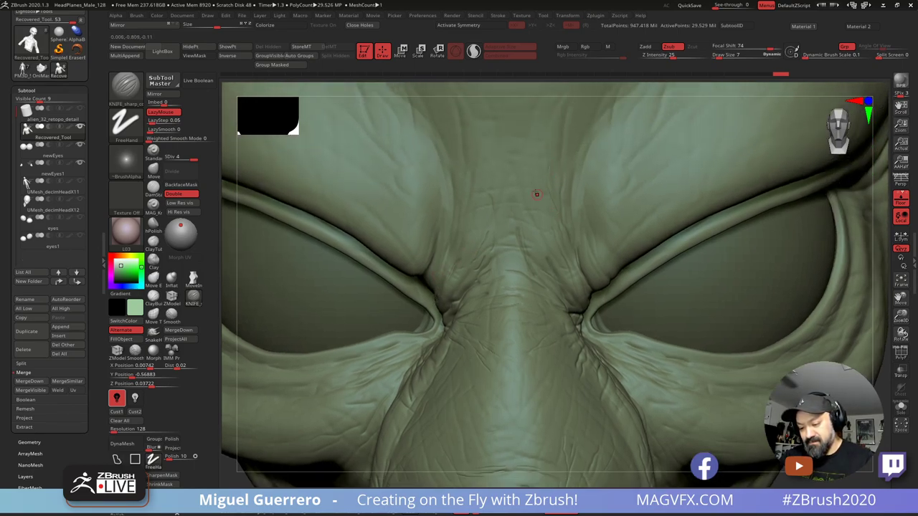
pyautogui.press(']')
pyautogui.press(']')
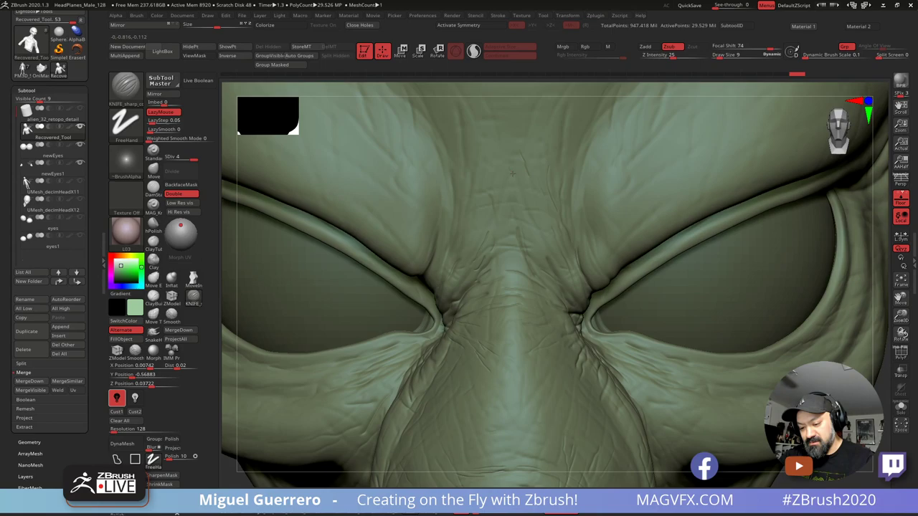
# Step: Carve more fine wrinkles on the lower forehead and along the inner brow edges at draw size 9, undoing unwanted strokes
pyautogui.moveTo(555, 233); pyautogui.dragTo(570, 260)
pyautogui.hotkey('ctrl', 'z')
pyautogui.hotkey('ctrl', 'z')
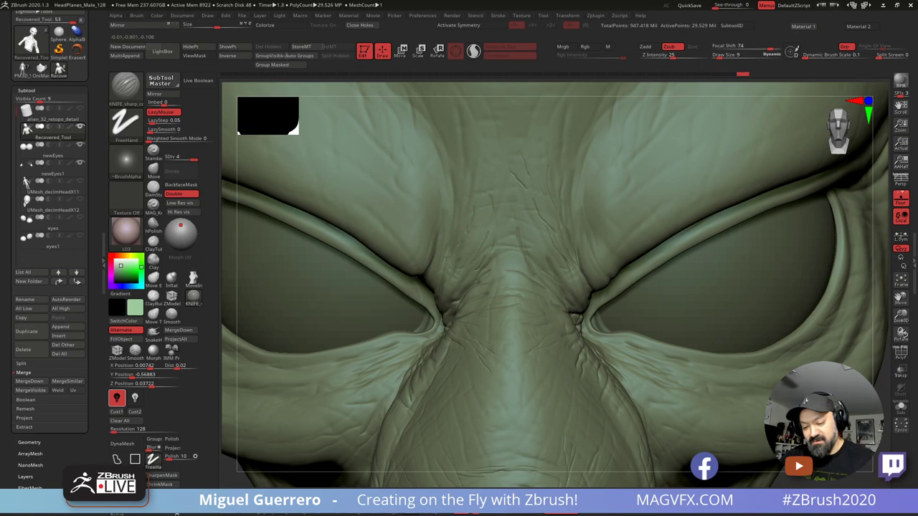
pyautogui.hotkey('ctrl', 'shift', 'z')
pyautogui.hotkey('ctrl', 'shift', 'z')
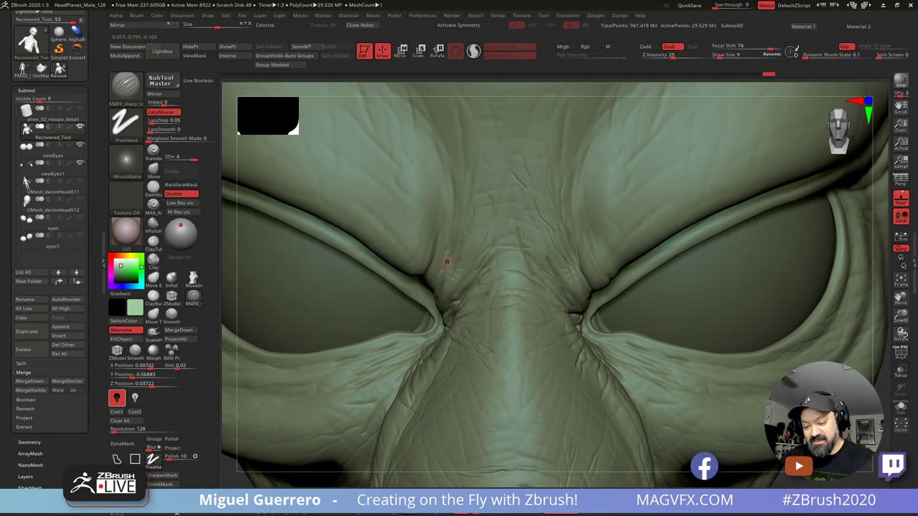
pyautogui.hotkey('ctrl', 'shift', 'z')
pyautogui.hotkey('ctrl', 'shift', 'z')
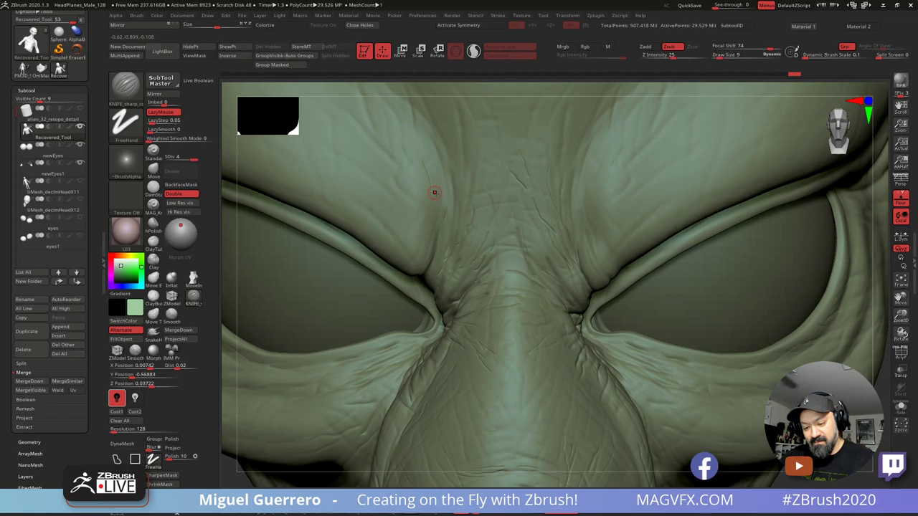
pyautogui.hotkey('ctrl', 'shift', 'z')
pyautogui.hotkey('ctrl', 'shift', 'z')
pyautogui.hotkey('ctrl', 'shift', 'z')
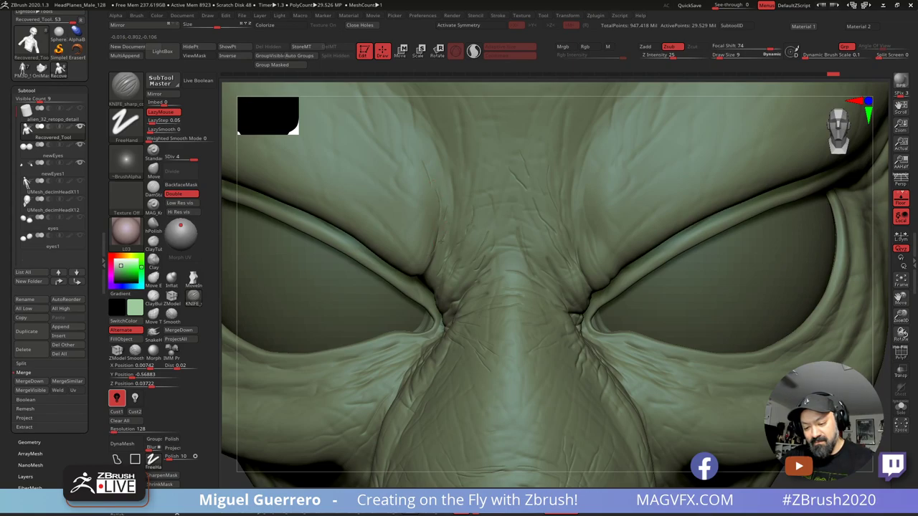
pyautogui.hotkey('ctrl', 'z')
pyautogui.hotkey('ctrl', 'z')
pyautogui.hotkey('ctrl', 'z')
pyautogui.hotkey('ctrl', 'z')
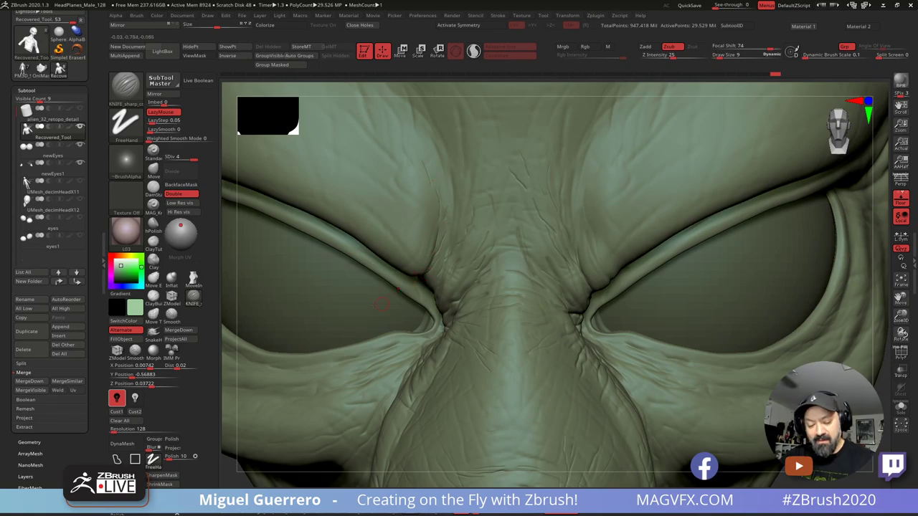
# Step: Mask the alien head by peaks and valleys with a PVRange of 4 and a PVCoverage of 25
pyautogui.keyDown('ctrl'); pyautogui.moveTo(383, 304); pyautogui.dragTo(384, 333, button='right'); pyautogui.keyUp('ctrl')
pyautogui.moveTo(59, 464); pyautogui.dragTo(60, 371)
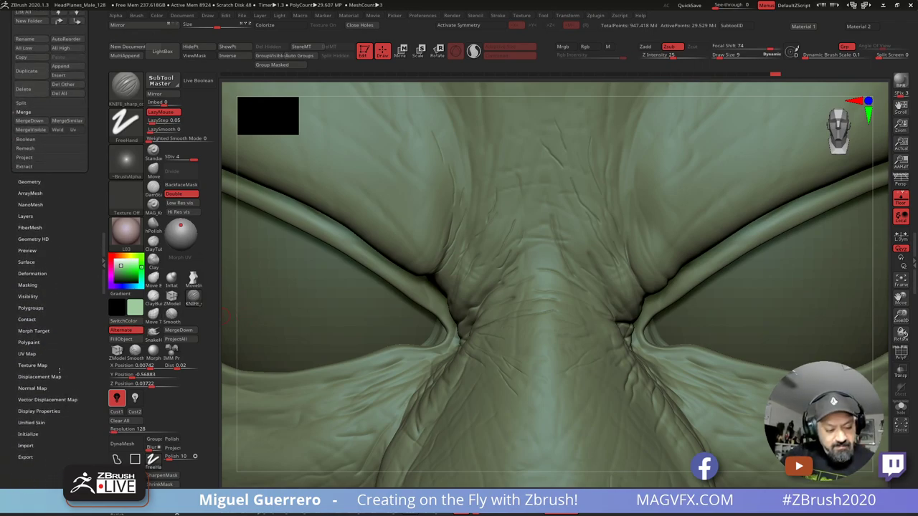
pyautogui.scroll(1, 33, 333)
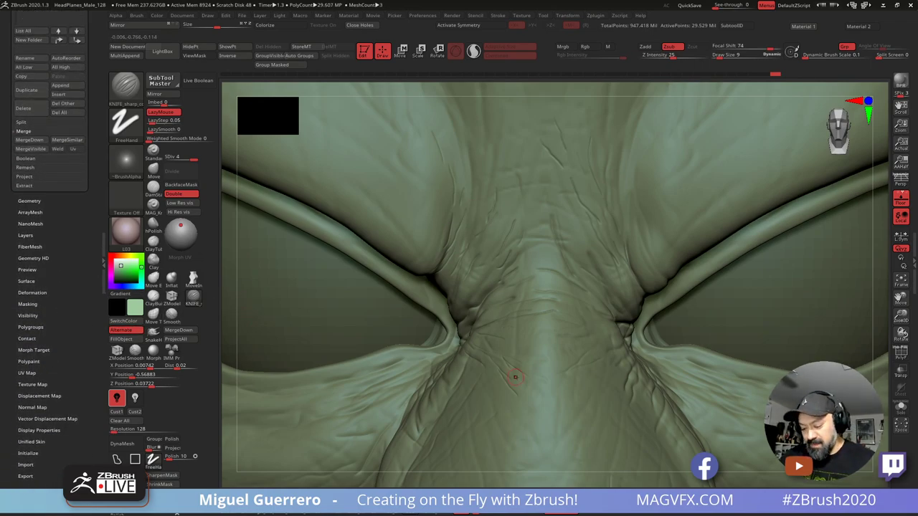
pyautogui.moveTo(510, 316)
pyautogui.mouseDown(button='right')
pyautogui.moveTo(498, 259)
pyautogui.moveTo(496, 283)
pyautogui.mouseUp(button='right')
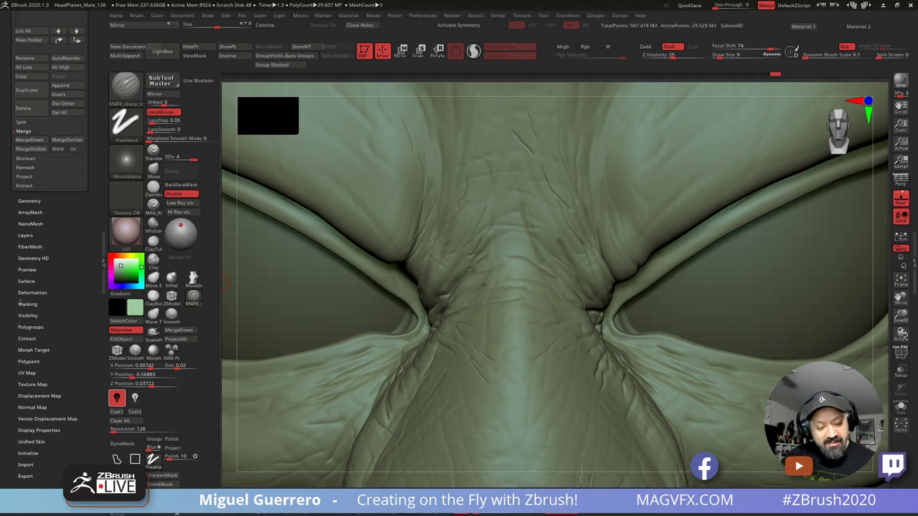
pyautogui.click(27, 304)
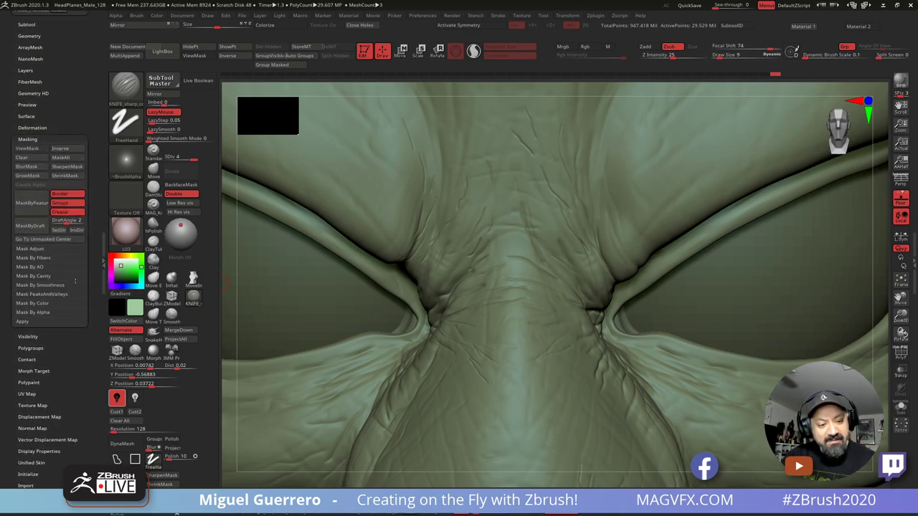
pyautogui.click(33, 294)
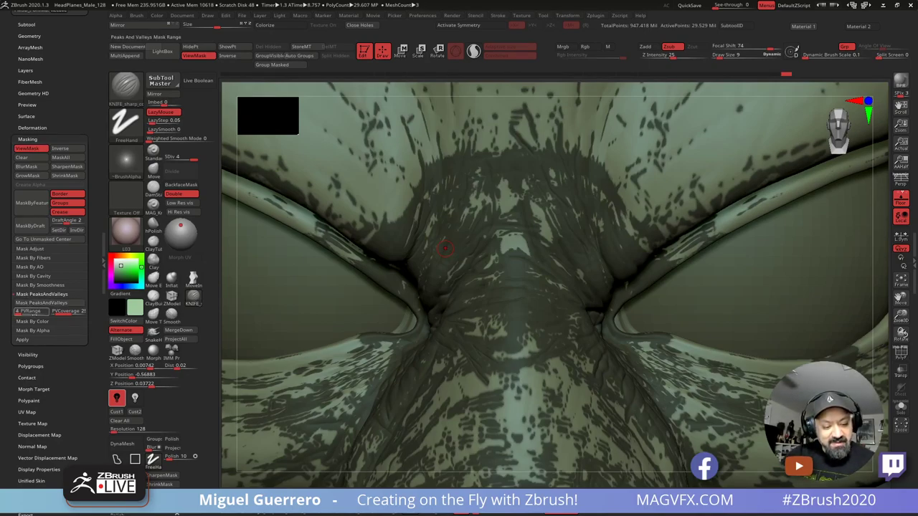
# Step: Reapply the peaks and valleys mask with PVCoverage reduced to 15 and to 10
pyautogui.click(68, 311)
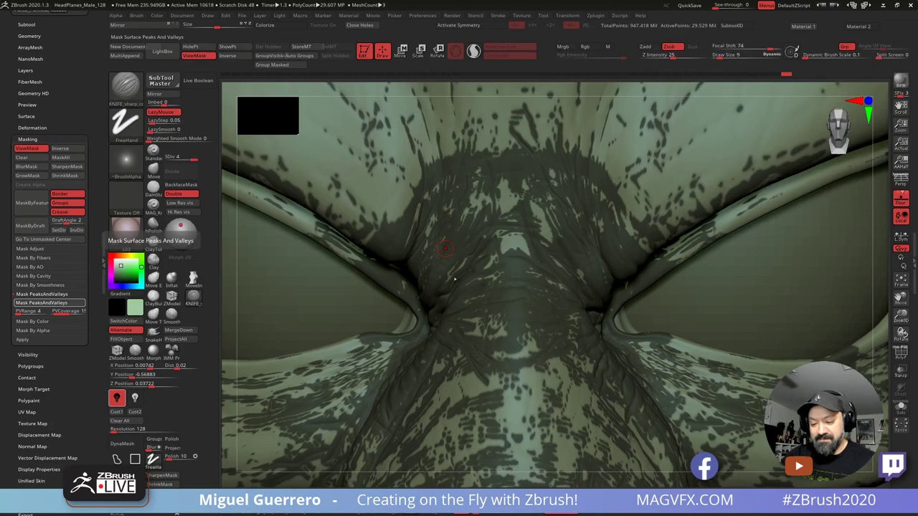
pyautogui.keyDown('ctrl'); pyautogui.click(454, 280); pyautogui.keyUp('ctrl')
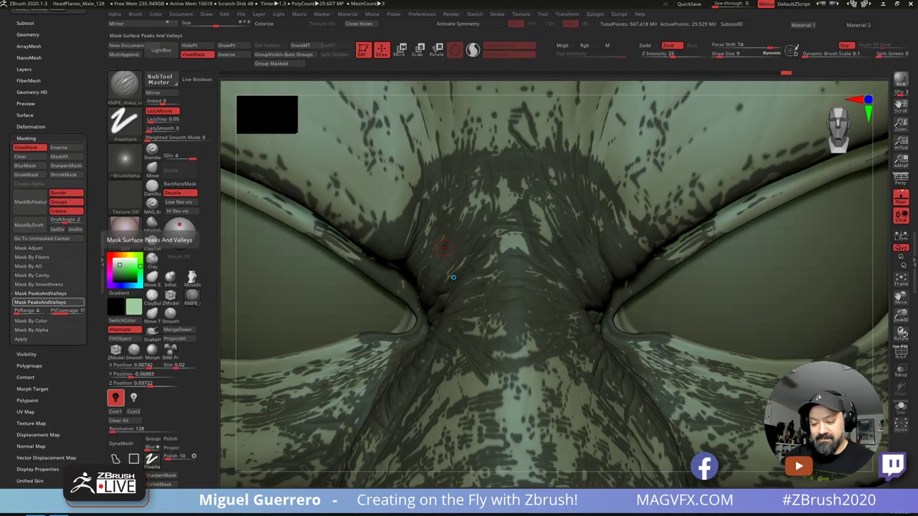
pyautogui.keyDown('ctrl'); pyautogui.click(453, 277); pyautogui.keyUp('ctrl')
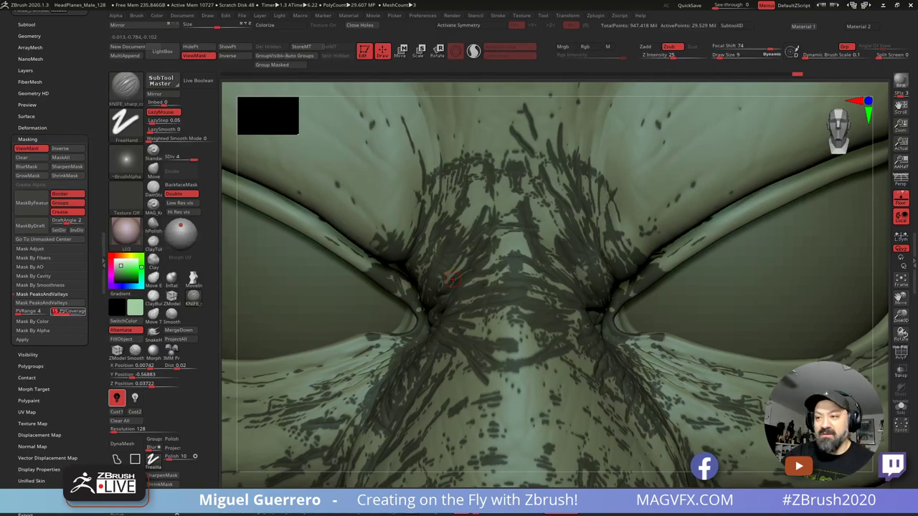
pyautogui.write('10')
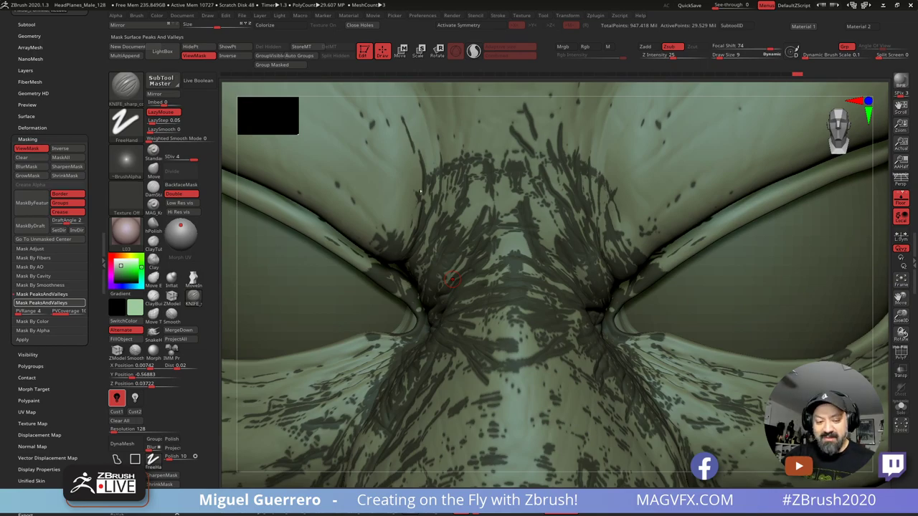
pyautogui.keyDown('ctrl'); pyautogui.keyDown('alt'); pyautogui.click(420, 189); pyautogui.keyUp('alt'); pyautogui.keyUp('ctrl')
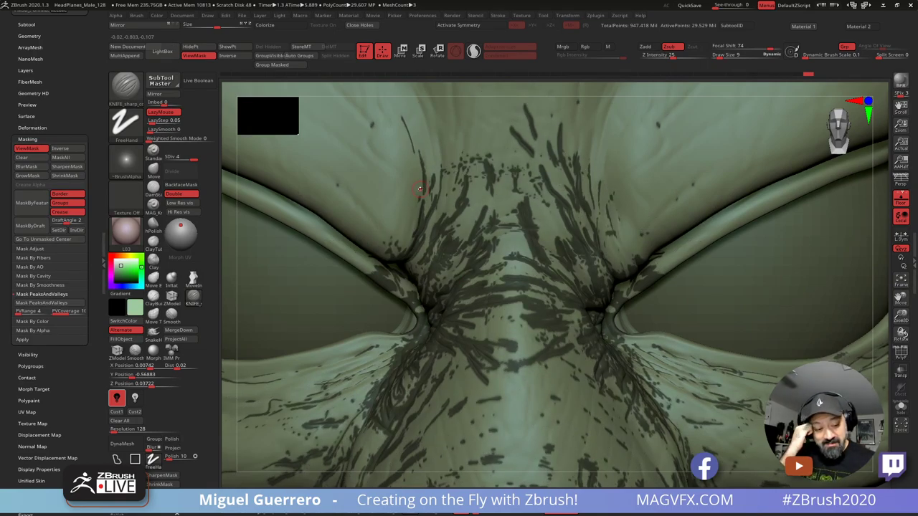
# Step: Mask the head by cavity at intensity 100 and blur the mask once
pyautogui.click(33, 276)
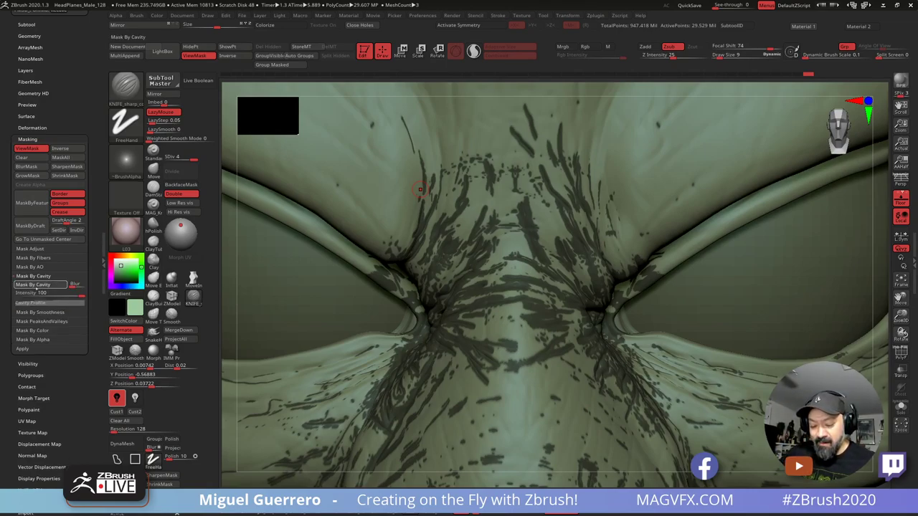
pyautogui.click(33, 285)
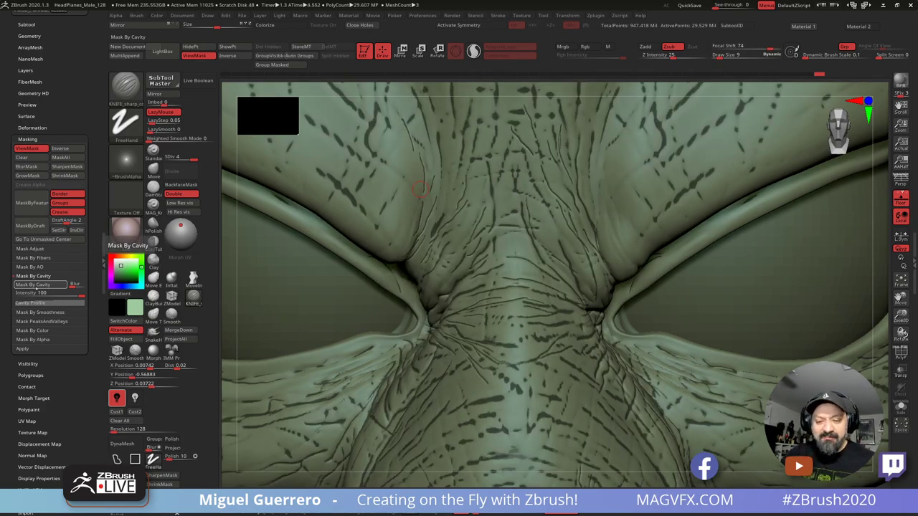
pyautogui.press('ctrl')
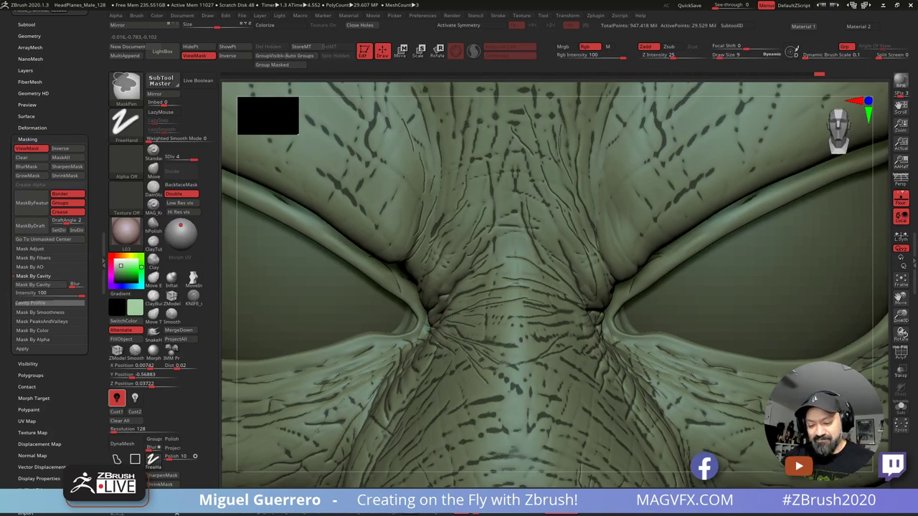
pyautogui.keyDown('ctrl'); pyautogui.click(450, 316); pyautogui.keyUp('ctrl')
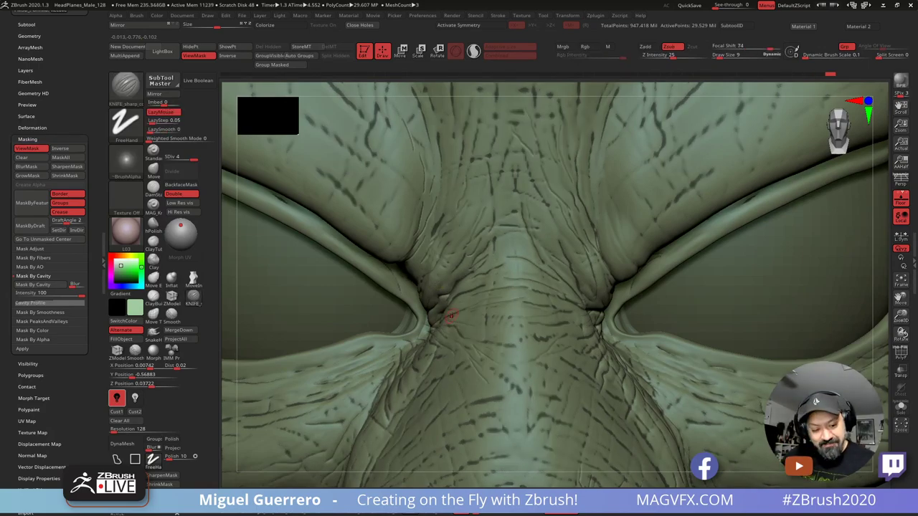
# Step: Inflate the unmasked skin around the nose bridge wrinkles with the Inflat brush at draw size 14, keeping the mask display hidden
pyautogui.click(171, 280)
pyautogui.press(']')
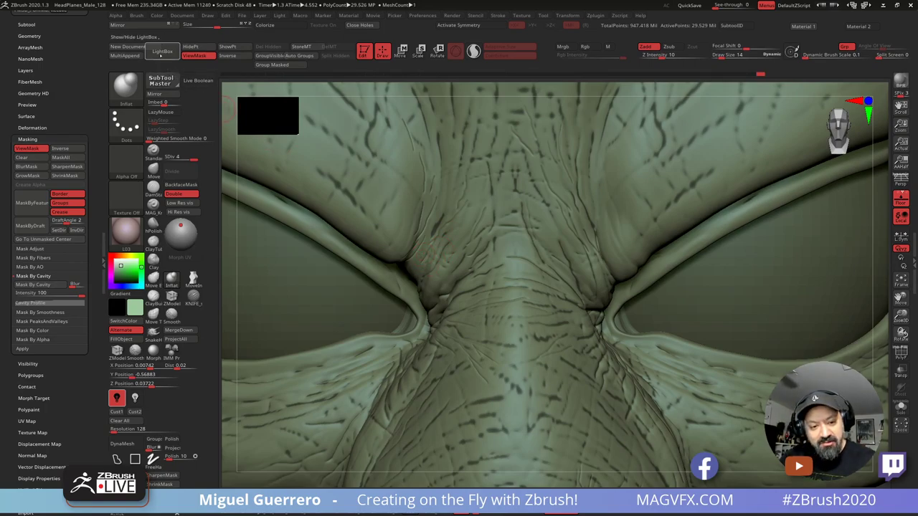
pyautogui.click(194, 56)
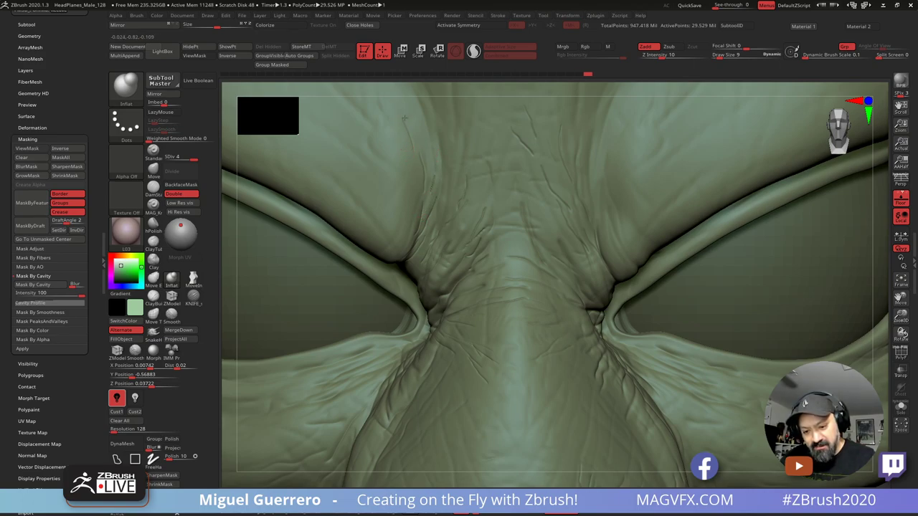
pyautogui.moveTo(416, 153)
pyautogui.mouseDown(button='right')
pyautogui.moveTo(481, 128)
pyautogui.moveTo(395, 111)
pyautogui.mouseUp(button='right')
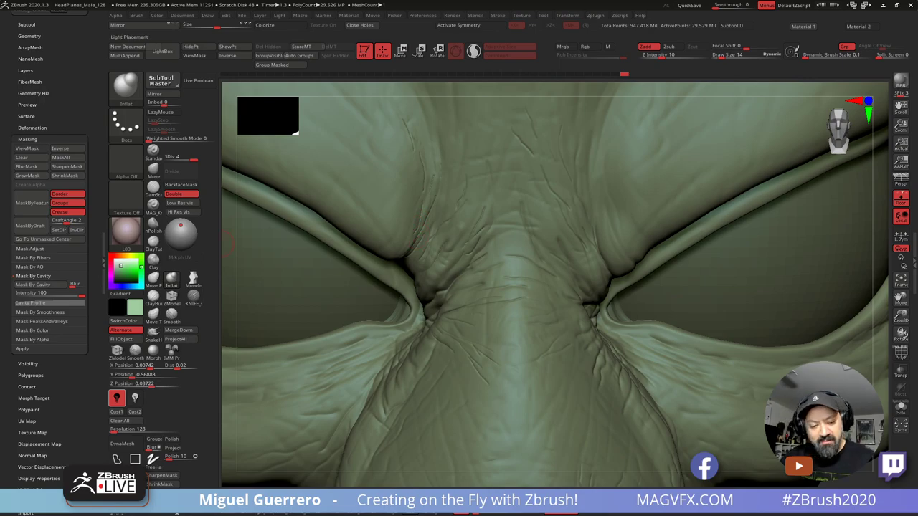
# Step: Show the cavity mask over the nose bridge to check it, and hide its display again
pyautogui.click(195, 55)
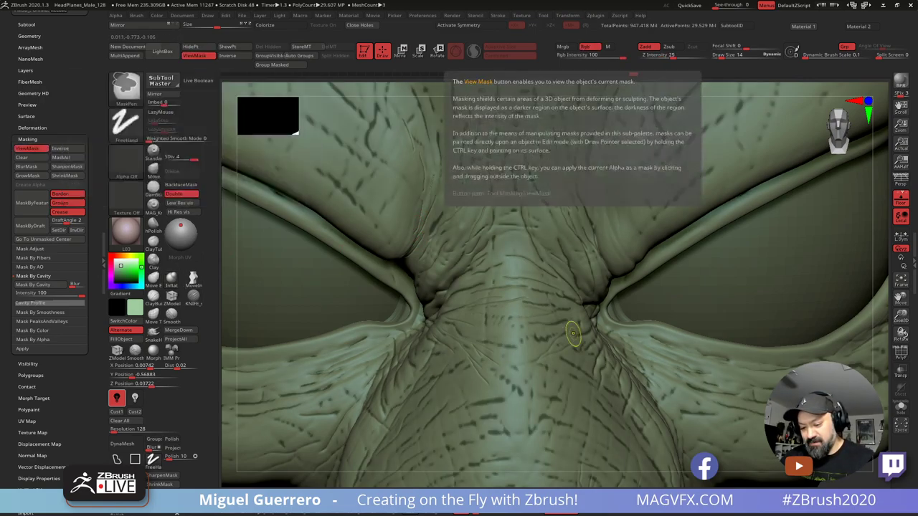
pyautogui.keyDown('ctrl'); pyautogui.moveTo(573, 333); pyautogui.dragTo(531, 283, button='right'); pyautogui.keyUp('ctrl')
pyautogui.hotkey('ctrl', 'h')
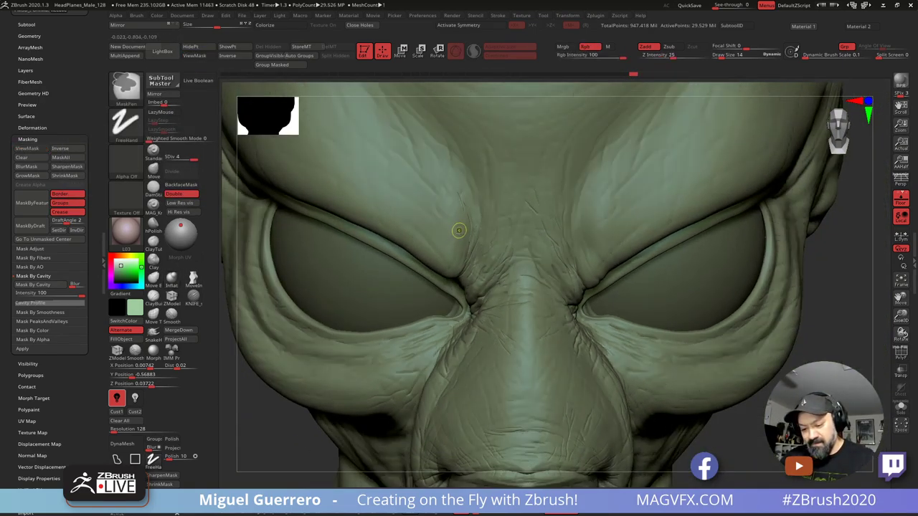
pyautogui.keyDown('ctrl'); pyautogui.moveTo(457, 230); pyautogui.dragTo(488, 295, button='right'); pyautogui.keyUp('ctrl')
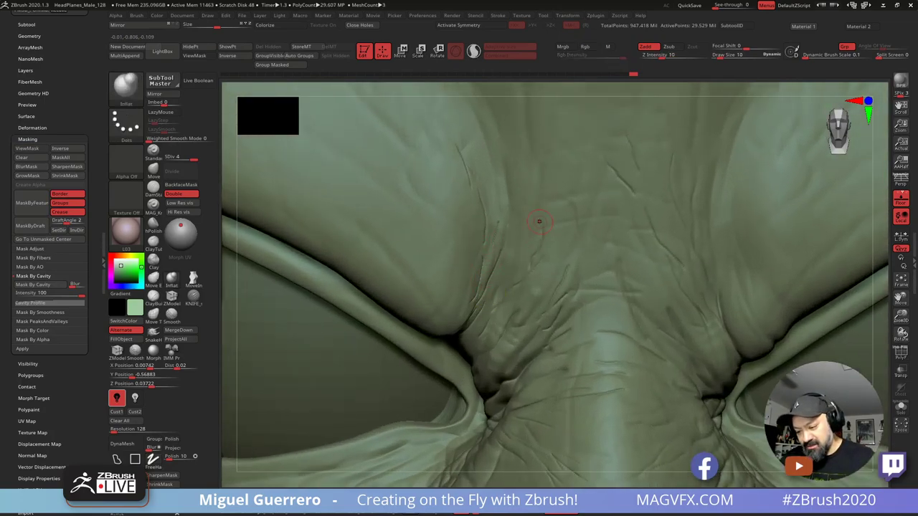
# Step: Soften the long wrinkle along the inner edge of the left brow with the Smooth brush at draw size 9
pyautogui.press('shift')
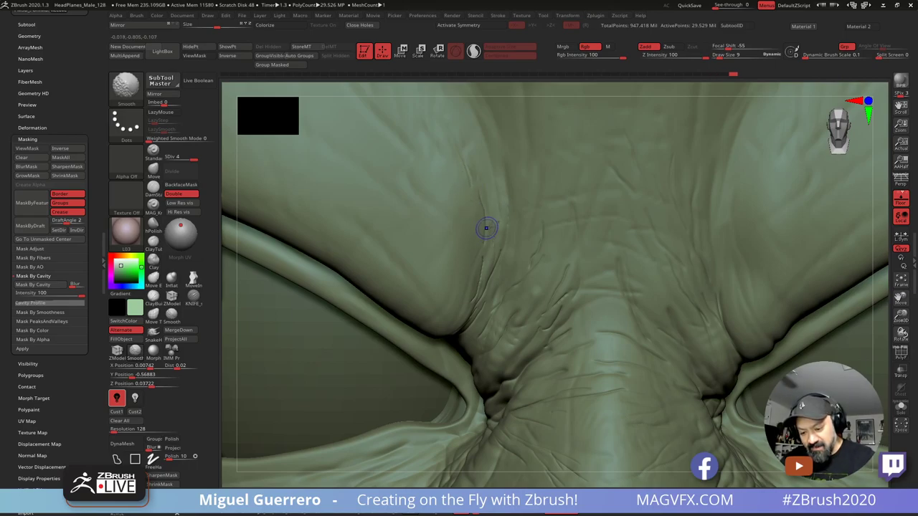
pyautogui.moveTo(500, 210)
pyautogui.keyDown('shift'); pyautogui.mouseDown()
pyautogui.moveTo(489, 240)
pyautogui.moveTo(497, 221)
pyautogui.mouseUp(); pyautogui.keyUp('shift')
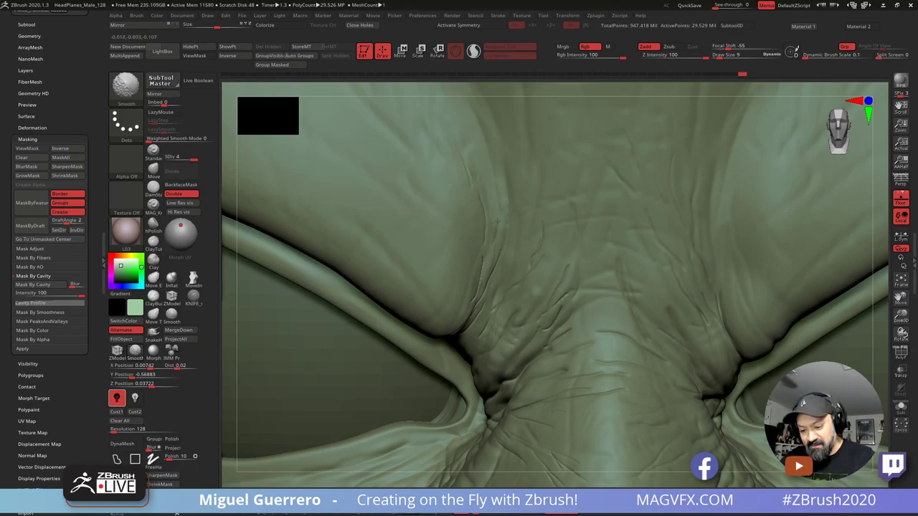
pyautogui.keyDown('shift'); pyautogui.moveTo(480, 264); pyautogui.dragTo(476, 269); pyautogui.keyUp('shift')
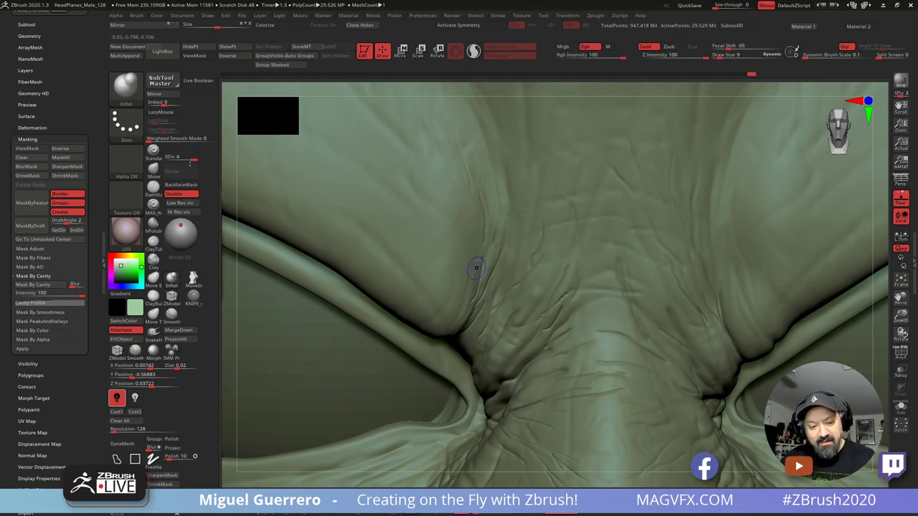
# Step: Set the Weighted Smooth Mode to 1 and smooth the creases beside the left inner brow
pyautogui.keyDown('shift'); pyautogui.click(181, 139); pyautogui.keyUp('shift')
pyautogui.write('1')
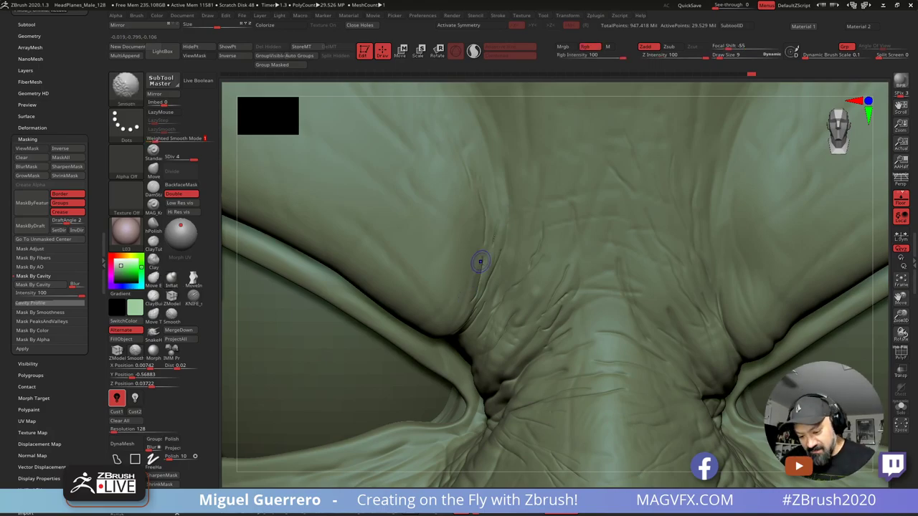
pyautogui.keyDown('shift'); pyautogui.moveTo(482, 262); pyautogui.dragTo(478, 274); pyautogui.keyUp('shift')
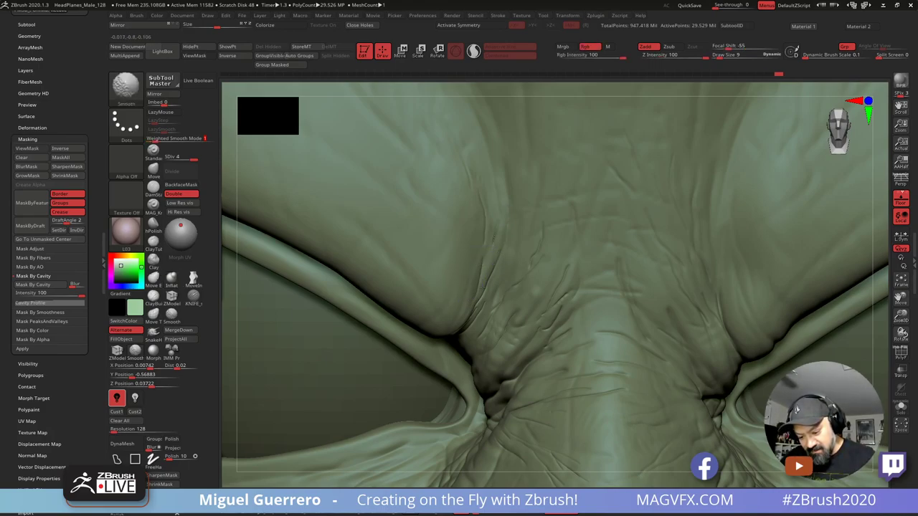
pyautogui.keyDown('shift'); pyautogui.moveTo(495, 259); pyautogui.dragTo(487, 274); pyautogui.keyUp('shift')
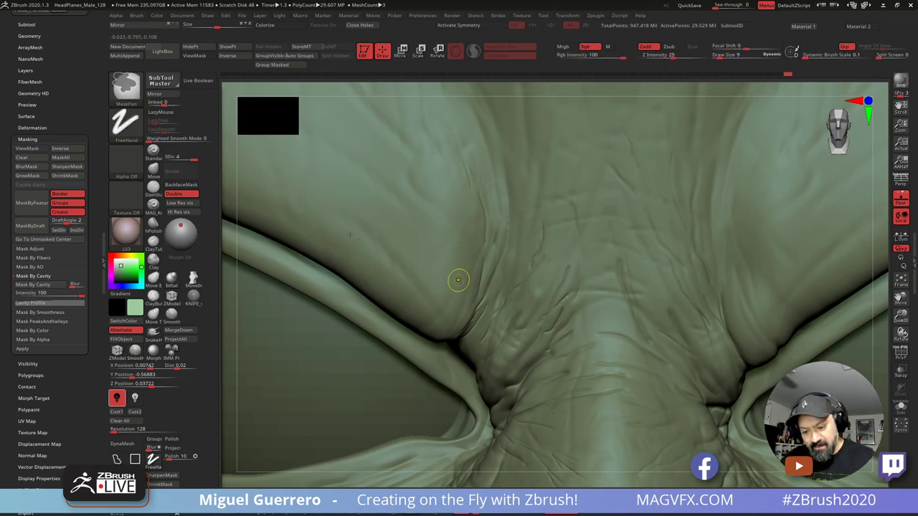
# Step: Smooth the wrinkles across the upper nose bridge between the brows at draw size 9
pyautogui.moveTo(458, 280)
pyautogui.keyDown('ctrl'); pyautogui.mouseDown(button='right')
pyautogui.moveTo(316, 217)
pyautogui.moveTo(422, 274)
pyautogui.mouseUp(button='right'); pyautogui.keyUp('ctrl')
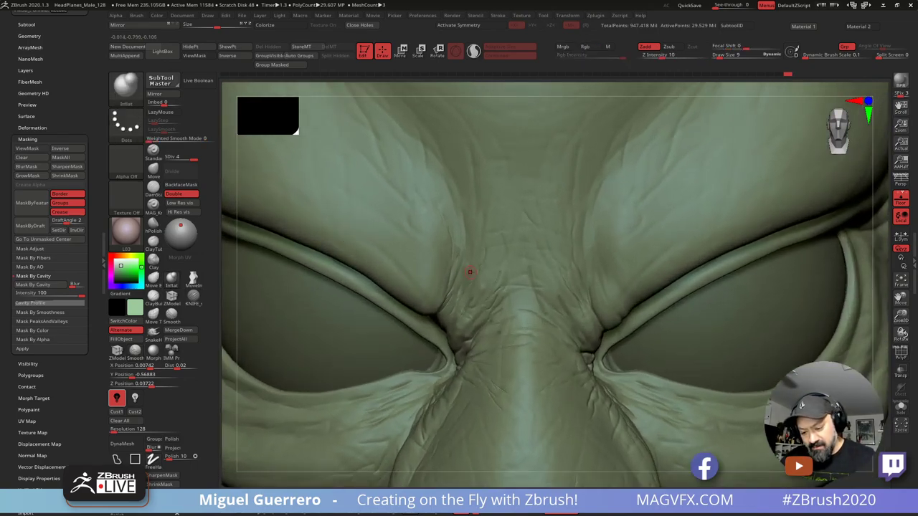
pyautogui.keyDown('ctrl'); pyautogui.moveTo(469, 251); pyautogui.dragTo(514, 292, button='right'); pyautogui.keyUp('ctrl')
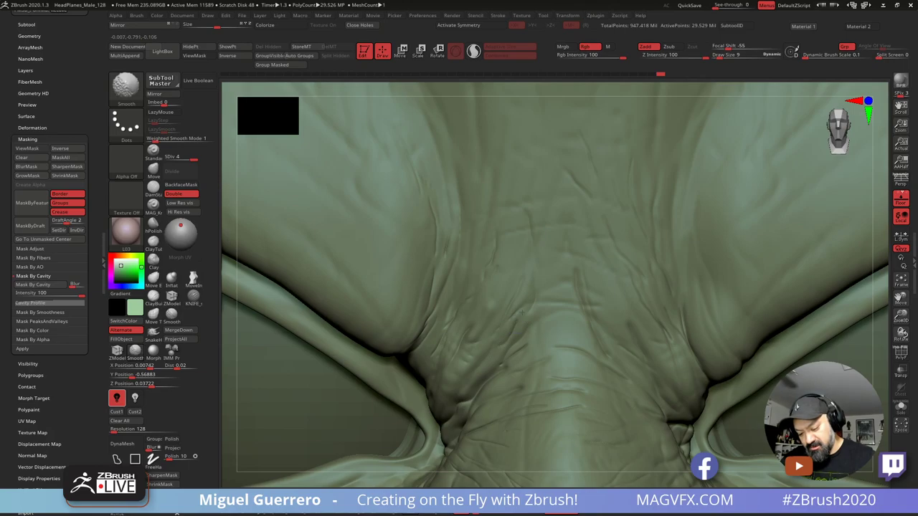
pyautogui.moveTo(518, 353)
pyautogui.keyDown('shift'); pyautogui.mouseDown()
pyautogui.moveTo(498, 367)
pyautogui.moveTo(573, 345)
pyautogui.mouseUp(); pyautogui.keyUp('shift')
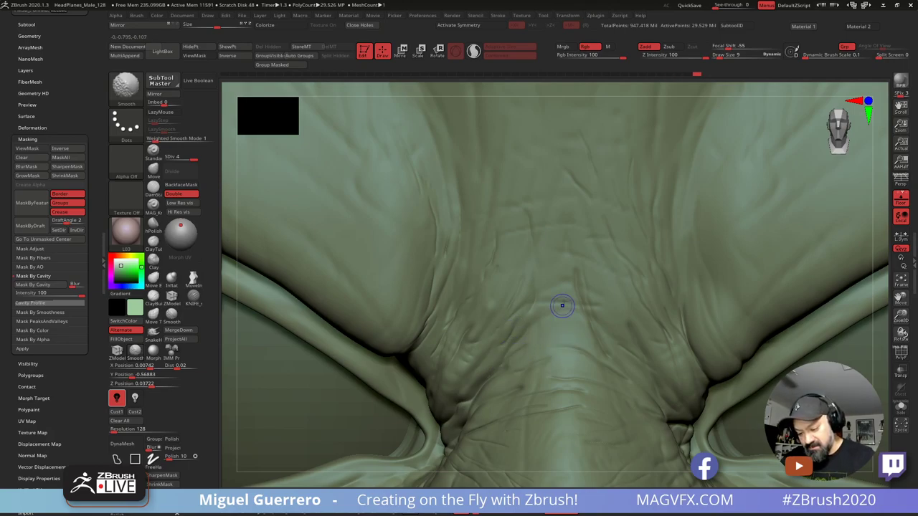
pyautogui.keyDown('shift'); pyautogui.moveTo(563, 306); pyautogui.dragTo(640, 308); pyautogui.keyUp('shift')
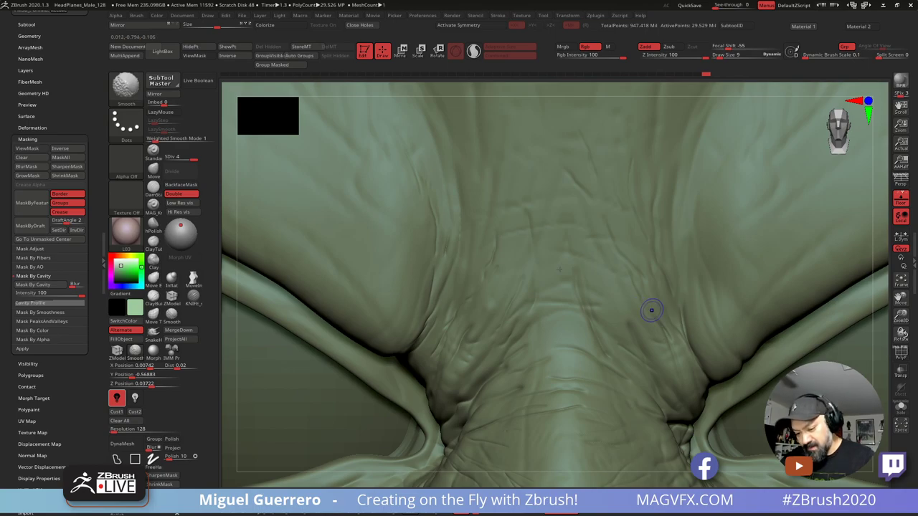
# Step: Smooth the fine wrinkles between the left inner brow and the upper nose bridge at draw size 9
pyautogui.keyDown('shift'); pyautogui.moveTo(479, 247); pyautogui.dragTo(492, 237); pyautogui.keyUp('shift')
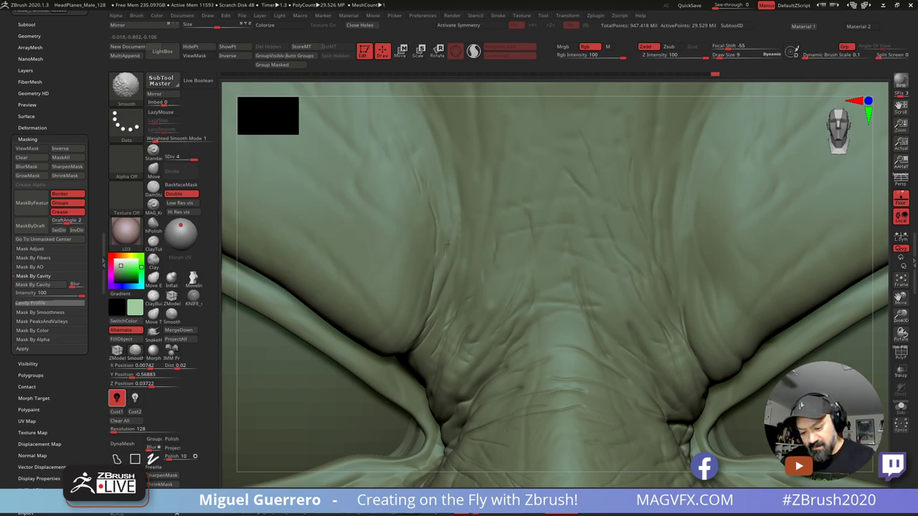
pyautogui.moveTo(416, 200); pyautogui.dragTo(419, 188)
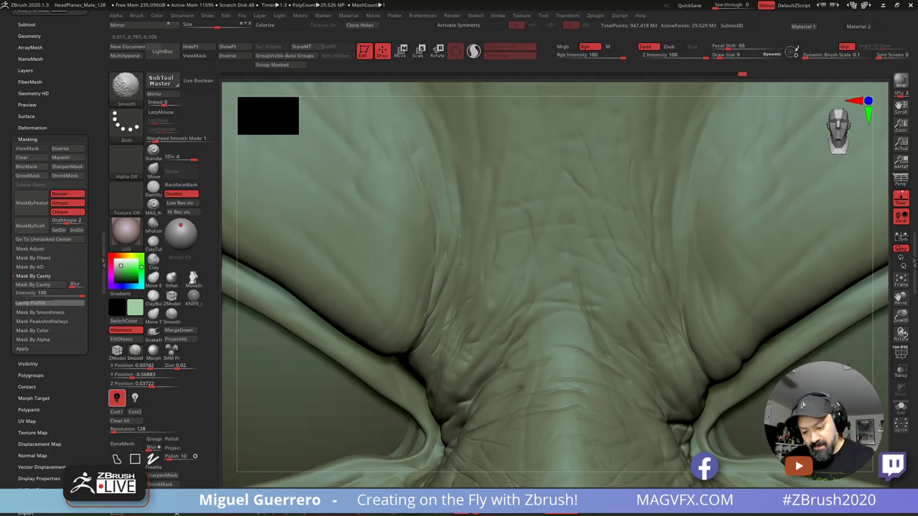
pyautogui.keyDown('ctrl'); pyautogui.moveTo(452, 305); pyautogui.dragTo(287, 327, button='right'); pyautogui.keyUp('ctrl')
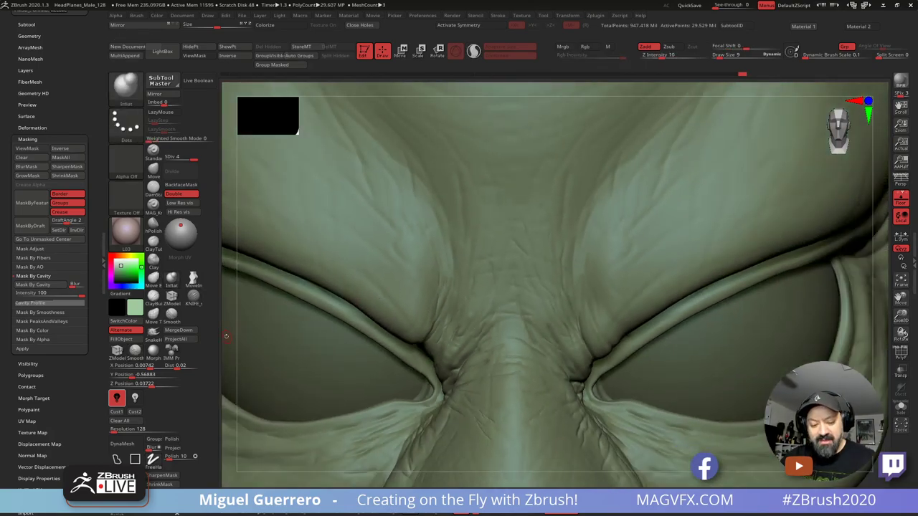
# Step: Smooth the creases along the nose bridge beside the left inner eye corner at draw size 8
pyautogui.moveTo(226, 335); pyautogui.dragTo(458, 333, button='right')
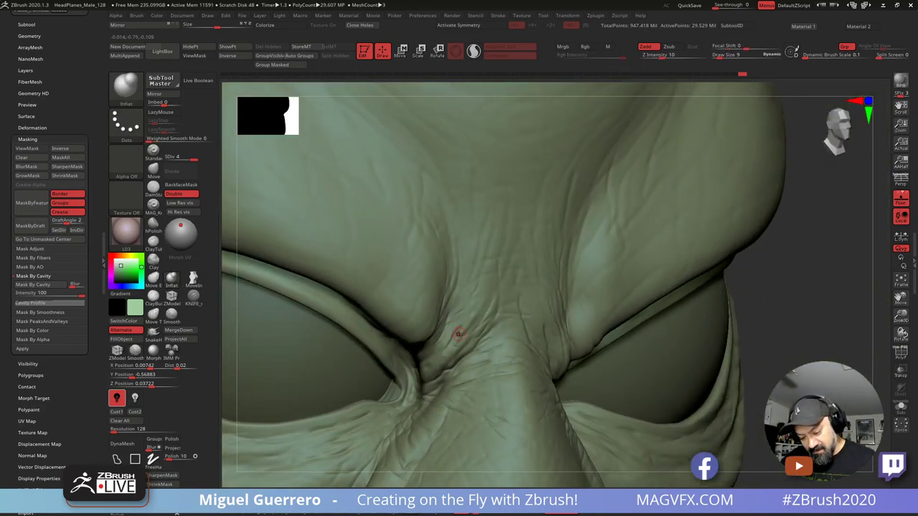
pyautogui.press('shift')
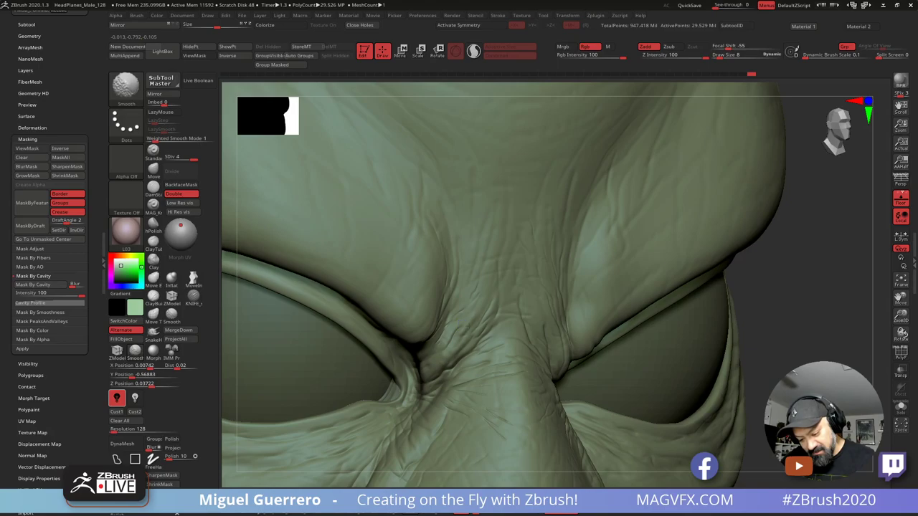
pyautogui.keyDown('shift'); pyautogui.moveTo(463, 338); pyautogui.dragTo(475, 340, button='right'); pyautogui.keyUp('shift')
pyautogui.moveTo(227, 305); pyautogui.dragTo(247, 304)
pyautogui.keyDown('shift'); pyautogui.moveTo(476, 330); pyautogui.dragTo(480, 313); pyautogui.keyUp('shift')
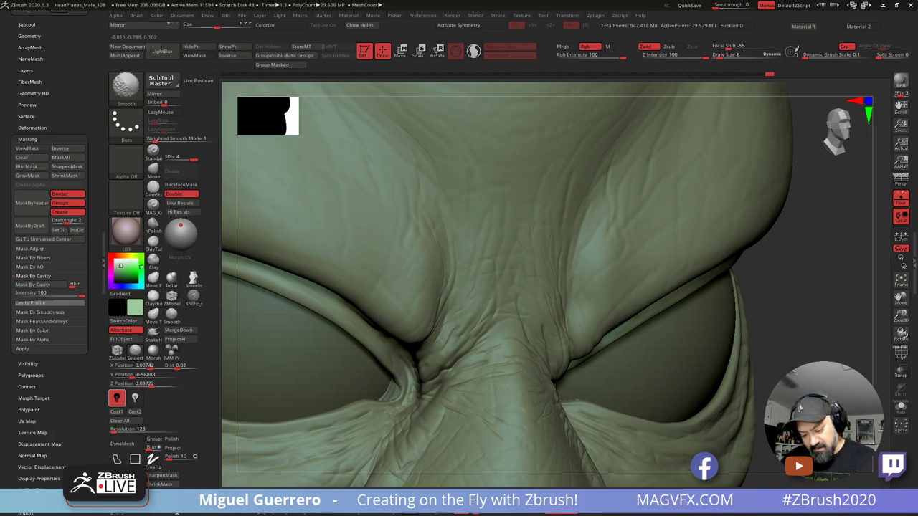
pyautogui.moveTo(825, 305); pyautogui.dragTo(725, 307)
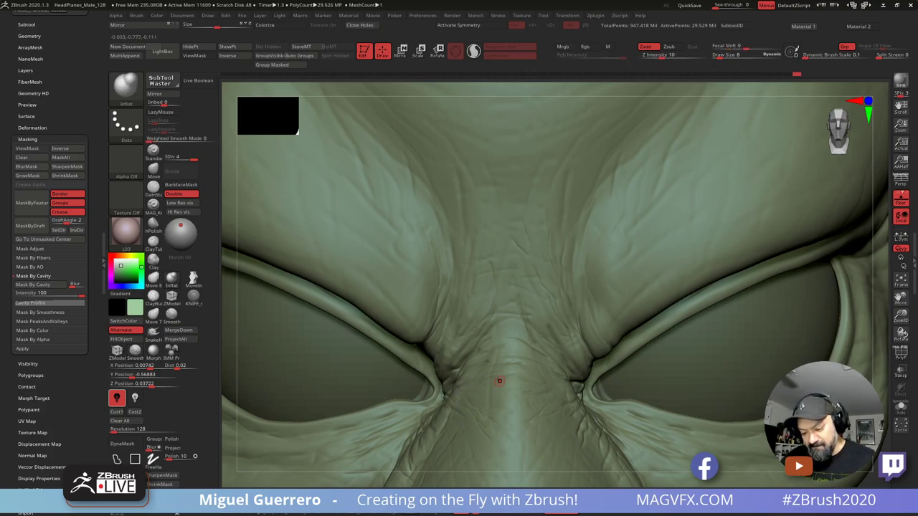
pyautogui.press('shift')
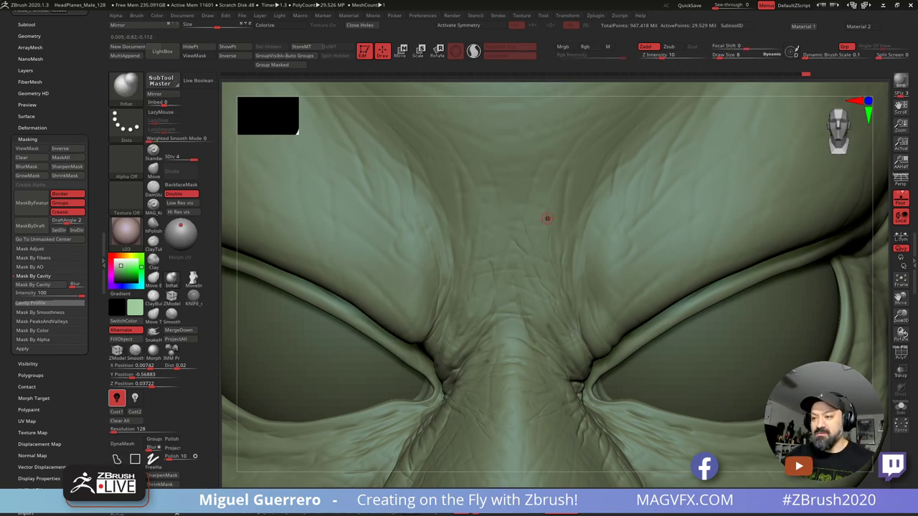
# Step: Frame the whole alien, isolate its upper-body HD region with Solo, and show the full body again
pyautogui.press('f')
pyautogui.moveTo(315, 295)
pyautogui.mouseDown(button='right')
pyautogui.moveTo(389, 304)
pyautogui.moveTo(351, 272)
pyautogui.mouseUp(button='right')
pyautogui.moveTo(351, 271); pyautogui.dragTo(499, 259)
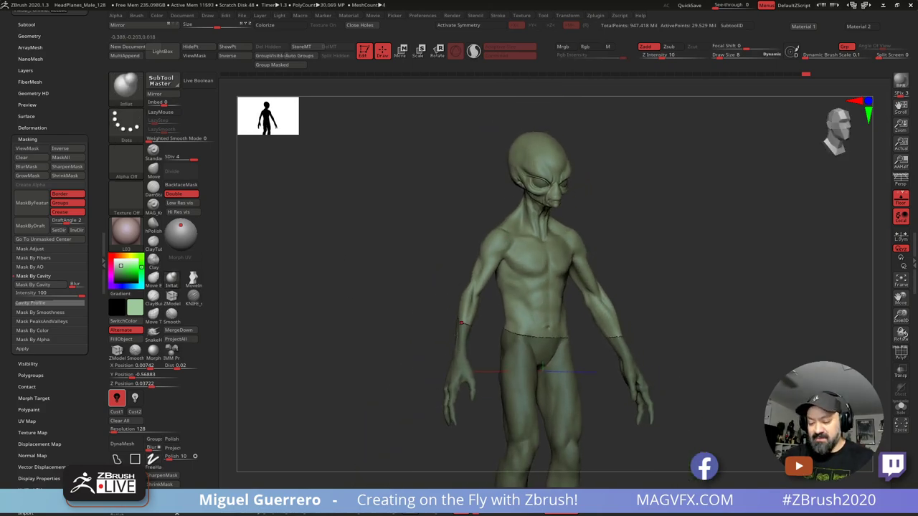
pyautogui.click(901, 408)
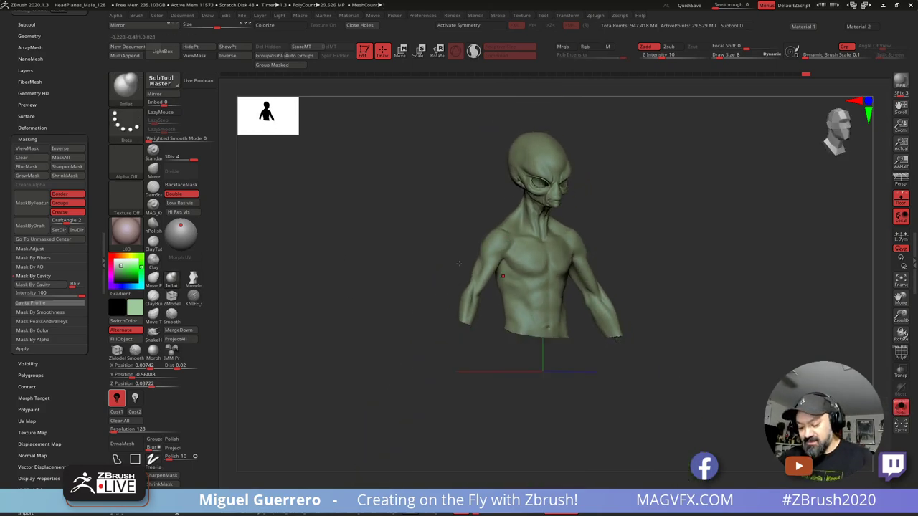
pyautogui.moveTo(410, 238)
pyautogui.mouseDown()
pyautogui.moveTo(428, 250)
pyautogui.moveTo(401, 301)
pyautogui.moveTo(412, 308)
pyautogui.moveTo(425, 280)
pyautogui.moveTo(372, 282)
pyautogui.mouseUp()
pyautogui.click(900, 407)
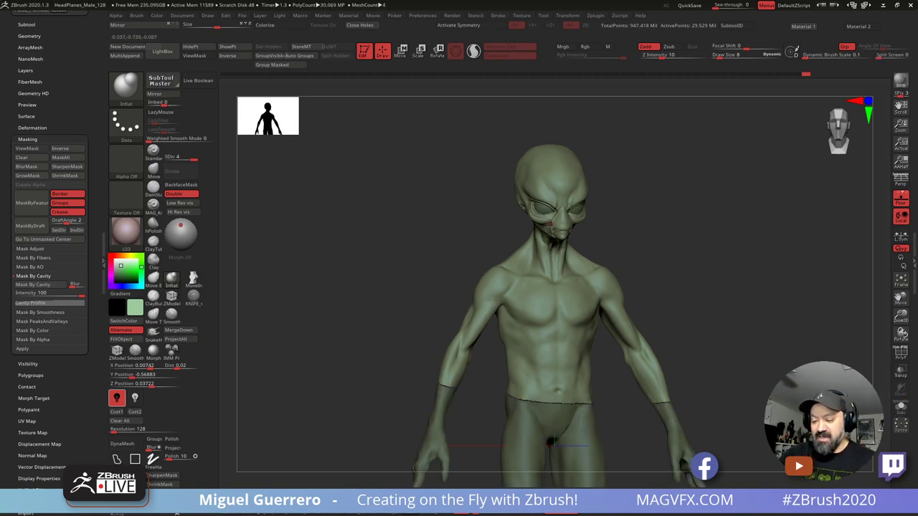
# Step: Leave HD sculpting and return the alien to its regular full-body mesh
pyautogui.hotkey('ctrl', 'd')
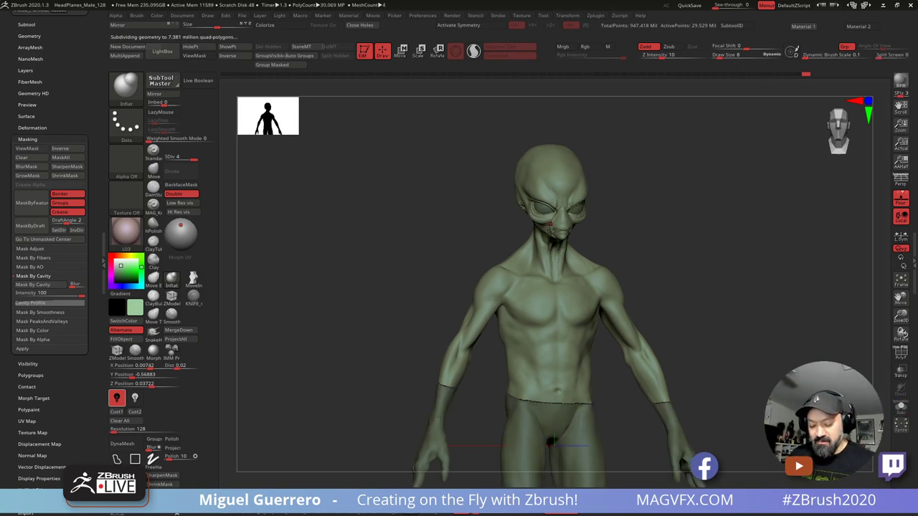
pyautogui.hotkey('ctrl', 'd')
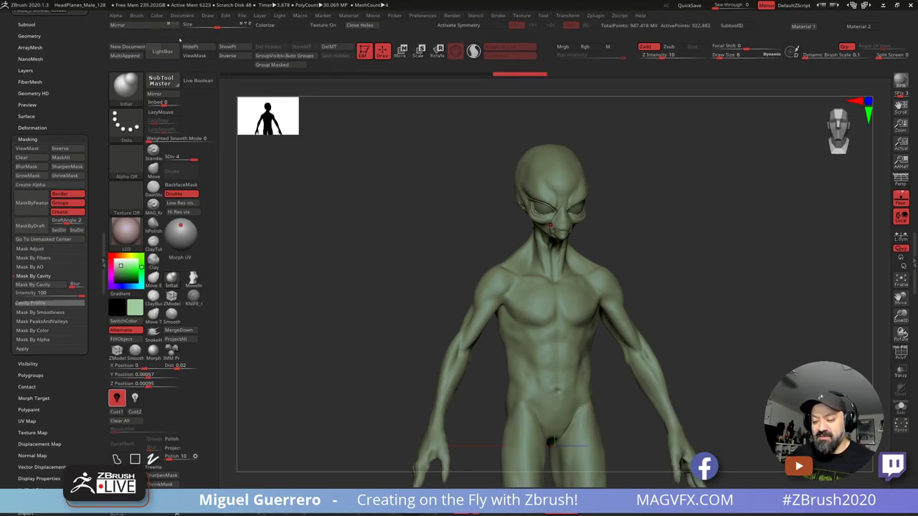
pyautogui.moveTo(343, 276); pyautogui.dragTo(358, 274)
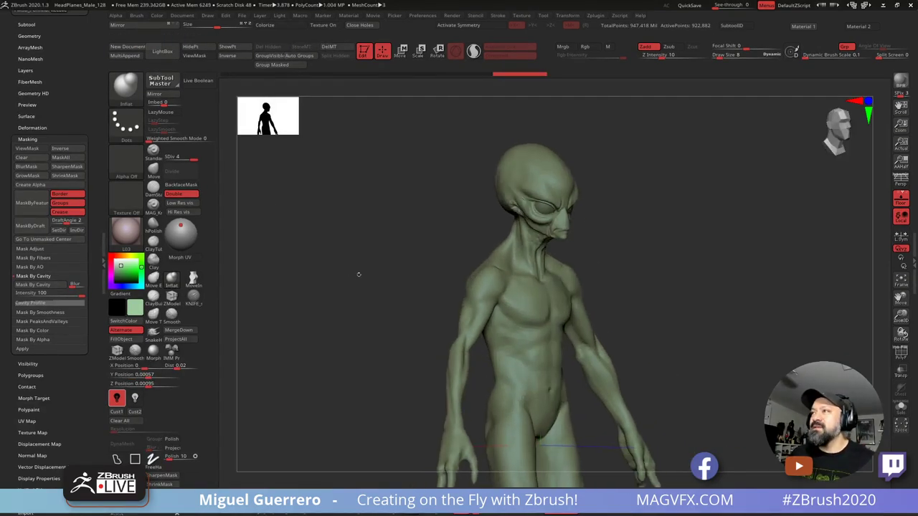
# Step: Switch to the horned creature tool PM3D_Sphere3D1_15 and frame its full figure from the front
pyautogui.moveTo(74, 52); pyautogui.dragTo(74, 191)
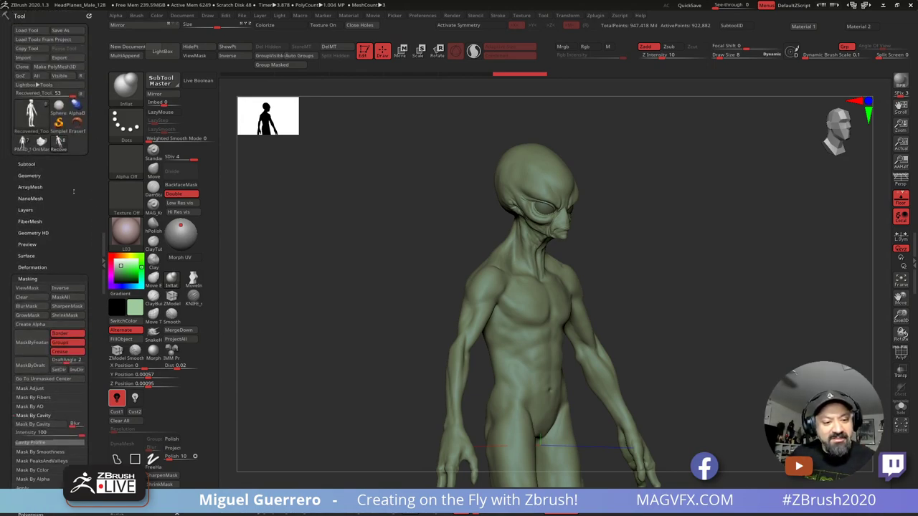
pyautogui.click(22, 145)
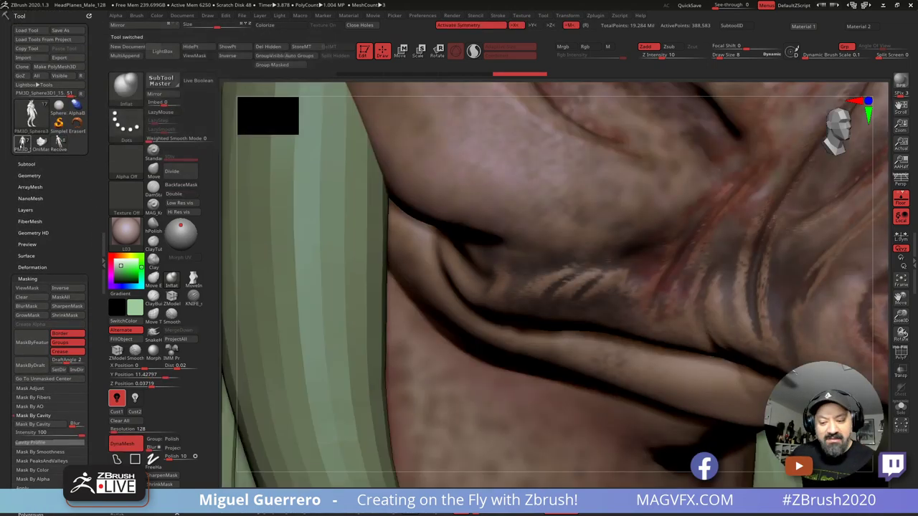
pyautogui.press('f')
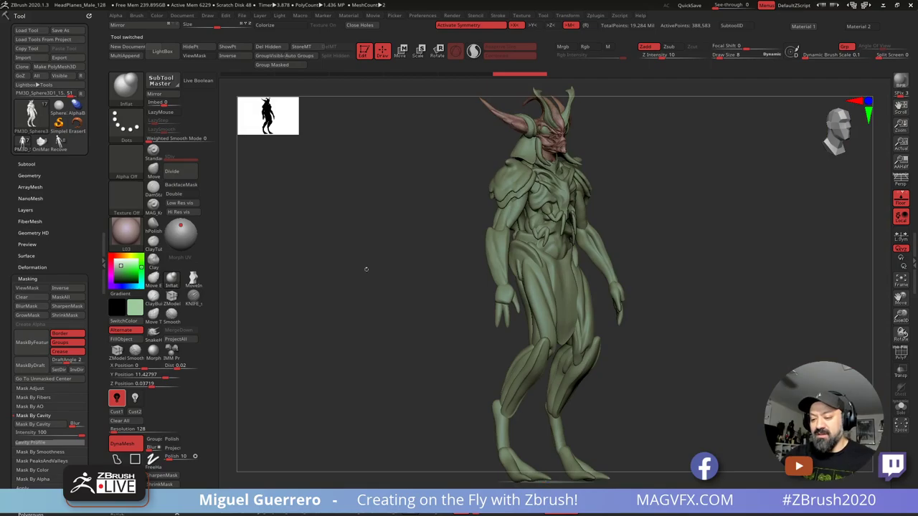
pyautogui.keyDown('shift'); pyautogui.moveTo(366, 269); pyautogui.dragTo(350, 289); pyautogui.keyUp('shift')
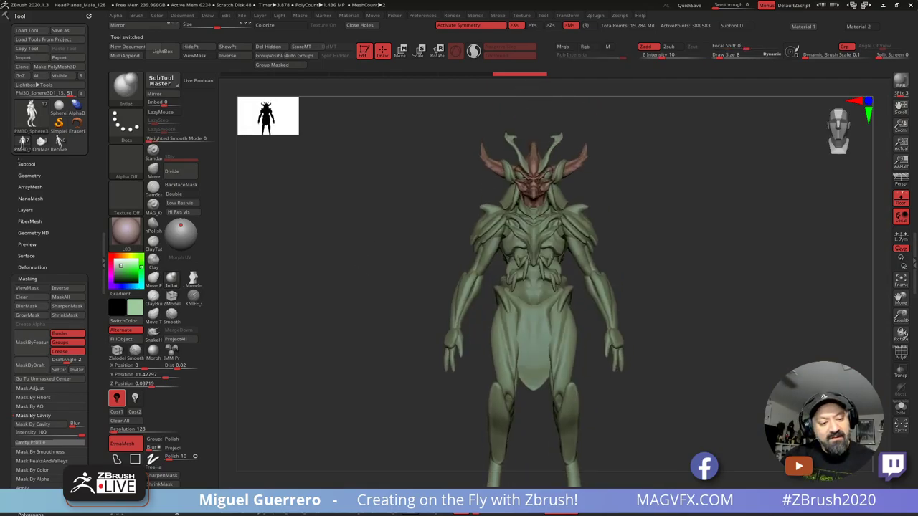
# Step: Open the creature's subtool list and turn off polypaint display for all its subtools
pyautogui.click(26, 164)
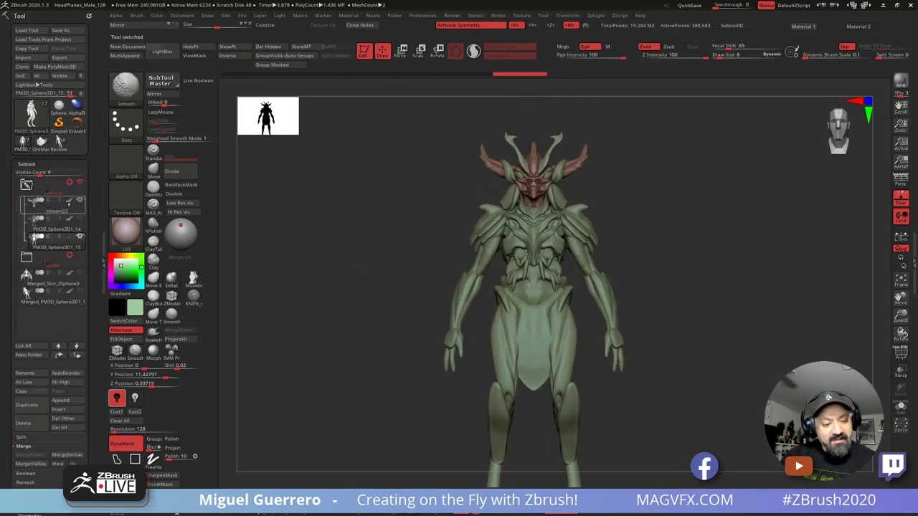
pyautogui.keyDown('shift'); pyautogui.click(69, 201); pyautogui.keyUp('shift')
pyautogui.keyDown('alt'); pyautogui.moveTo(299, 261); pyautogui.dragTo(300, 206); pyautogui.keyUp('alt')
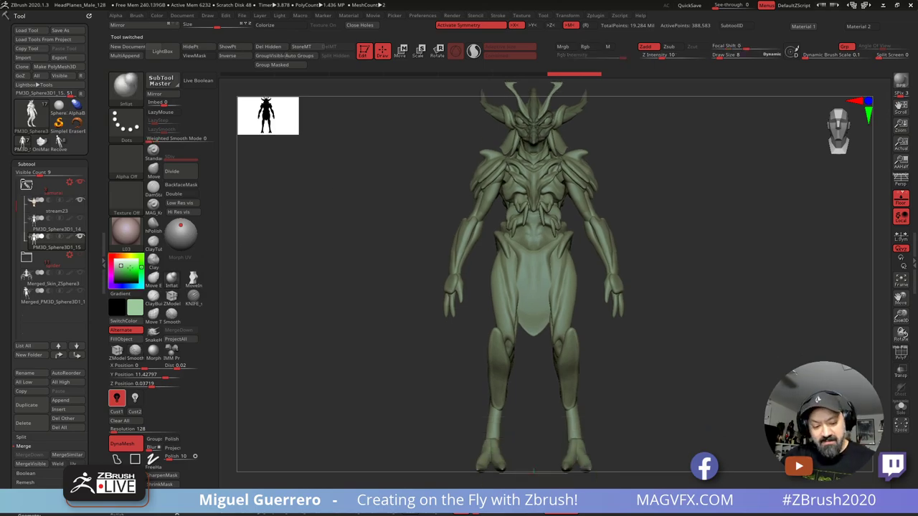
# Step: Set the current colour to a pale beige (red 196, green 180, blue 174) and switch the creature to the darker grey-brown material
pyautogui.click(117, 264)
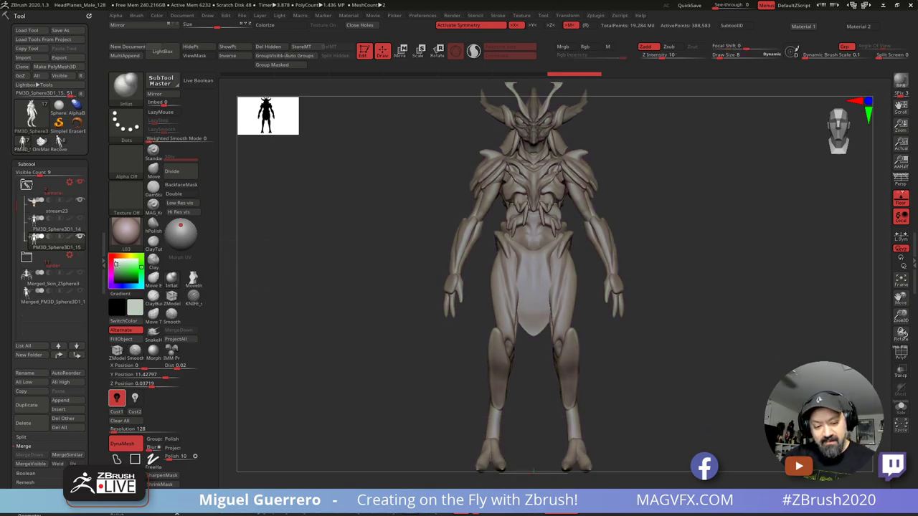
pyautogui.click(119, 256)
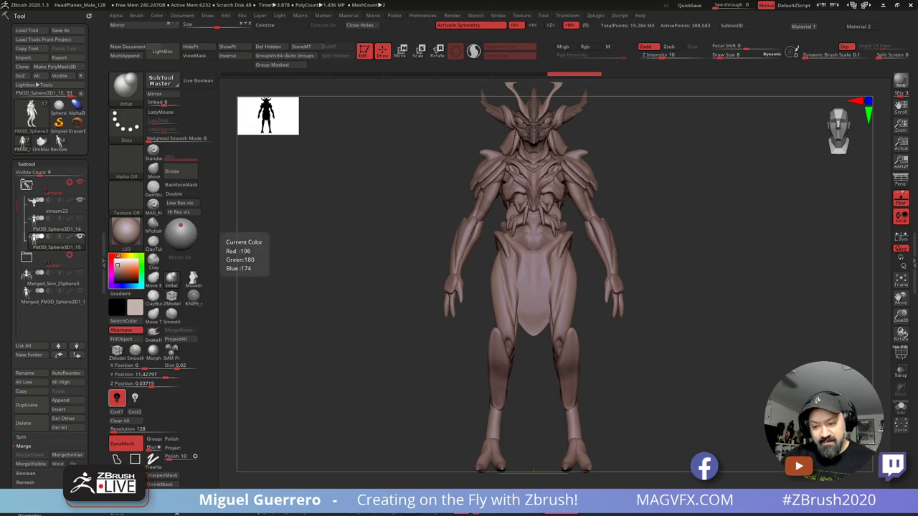
pyautogui.press('2')
# Step: Examine the low-resolution surface of the creature's armour plates up close, along with its head and chest
pyautogui.keyDown('alt'); pyautogui.moveTo(335, 304); pyautogui.dragTo(336, 363); pyautogui.keyUp('alt')
pyautogui.moveTo(337, 363)
pyautogui.mouseDown(button='right')
pyautogui.moveTo(365, 340)
pyautogui.moveTo(359, 422)
pyautogui.moveTo(380, 259)
pyautogui.moveTo(383, 368)
pyautogui.mouseUp(button='right')
pyautogui.moveTo(326, 317)
pyautogui.mouseDown(button='right')
pyautogui.moveTo(391, 311)
pyautogui.moveTo(394, 290)
pyautogui.moveTo(402, 361)
pyautogui.mouseUp(button='right')
pyautogui.keyDown('alt'); pyautogui.moveTo(402, 360); pyautogui.dragTo(350, 320); pyautogui.keyUp('alt')
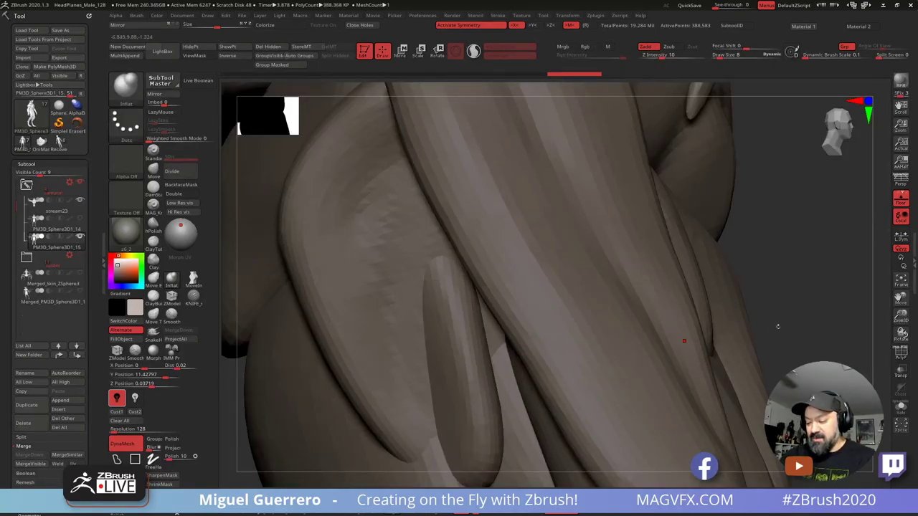
pyautogui.moveTo(779, 328); pyautogui.dragTo(463, 377, button='right')
pyautogui.keyDown('alt'); pyautogui.moveTo(439, 178); pyautogui.dragTo(348, 416, button='right'); pyautogui.keyUp('alt')
pyautogui.keyDown('alt'); pyautogui.moveTo(338, 271); pyautogui.dragTo(310, 282, button='right'); pyautogui.keyUp('alt')
pyautogui.moveTo(309, 282); pyautogui.dragTo(322, 349)
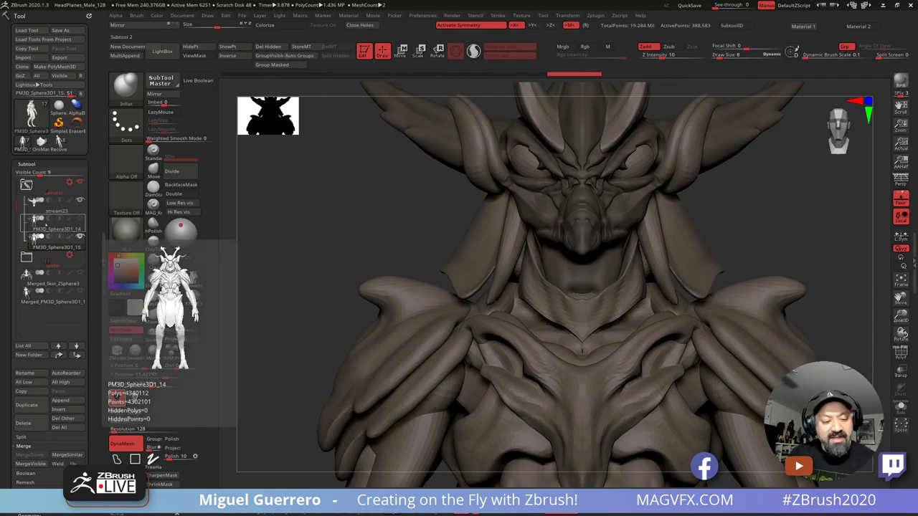
# Step: Select the PM3D_Sphere3D1_14 subtool, isolate it with the polyframe shown, and examine its mesh density and polygroups across the torso
pyautogui.click(56, 223)
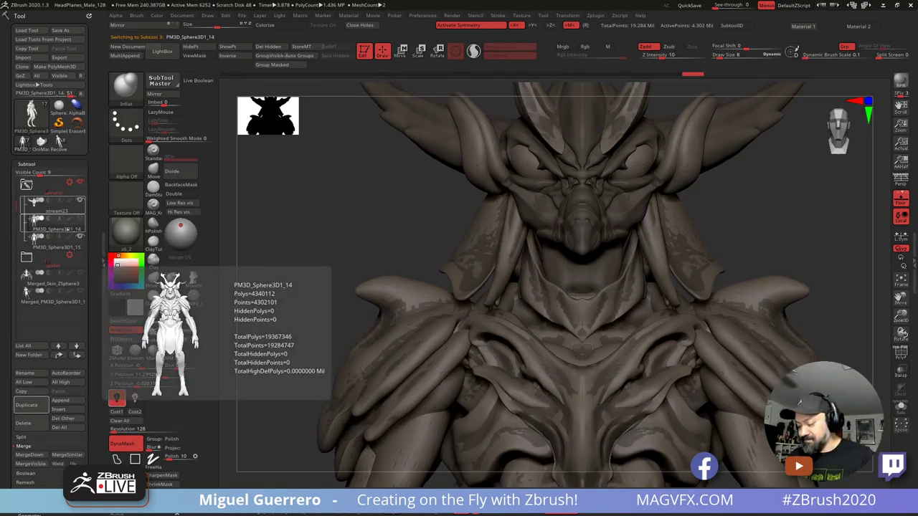
pyautogui.click(901, 353)
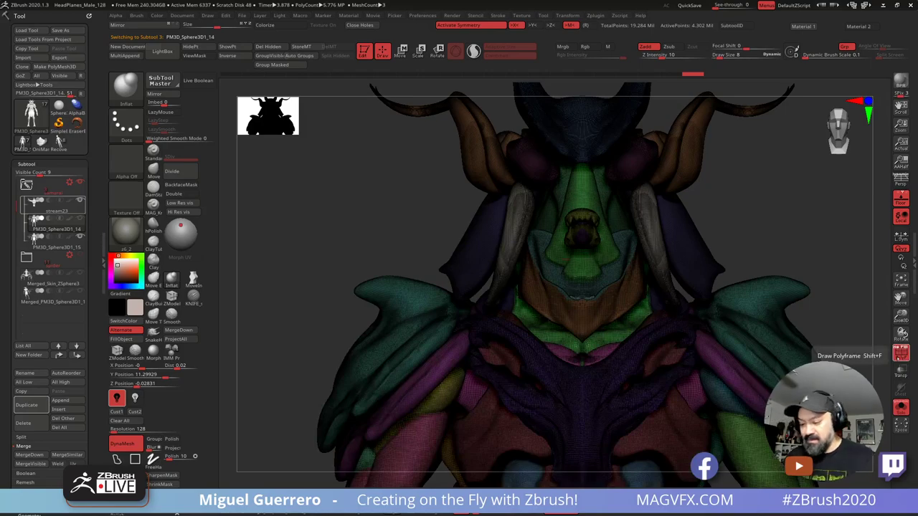
pyautogui.moveTo(58, 228)
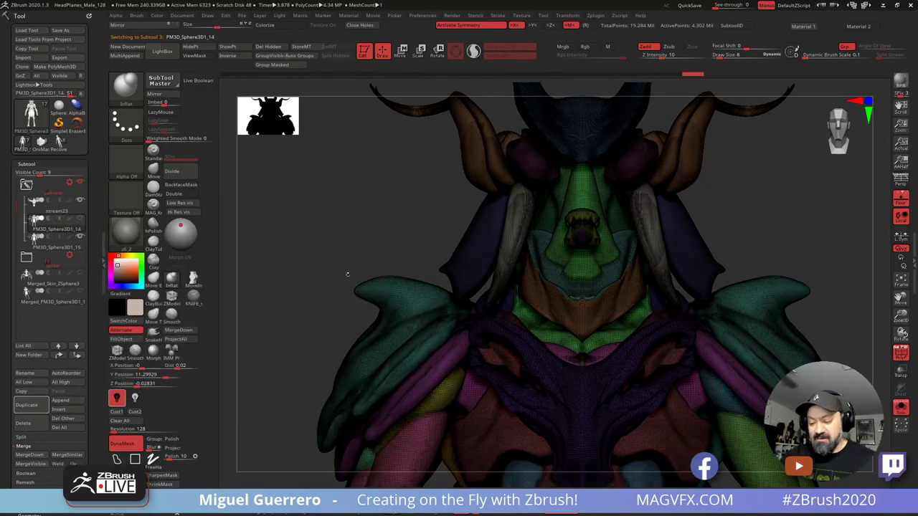
pyautogui.keyDown('alt'); pyautogui.moveTo(339, 238); pyautogui.dragTo(324, 123); pyautogui.keyUp('alt')
pyautogui.keyDown('alt'); pyautogui.moveTo(324, 193); pyautogui.dragTo(336, 121); pyautogui.keyUp('alt')
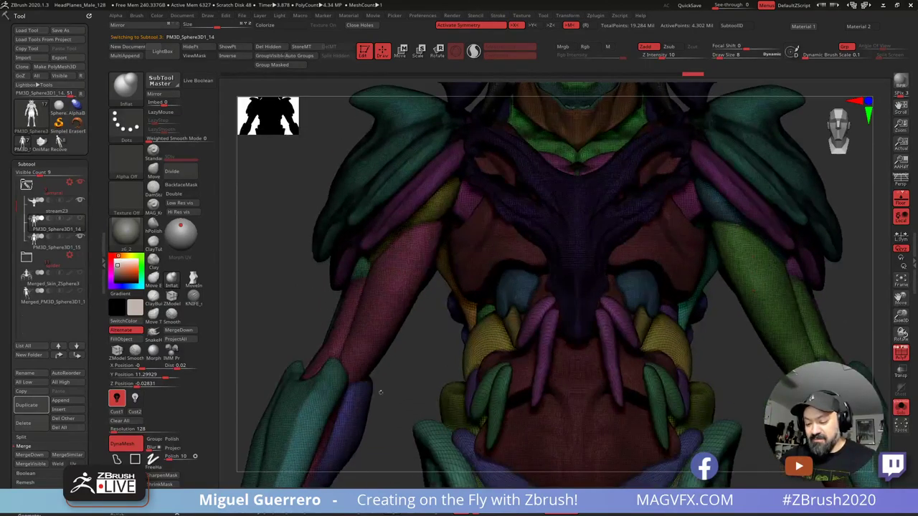
pyautogui.moveTo(440, 398)
pyautogui.keyDown('ctrl'); pyautogui.mouseDown(button='right')
pyautogui.moveTo(436, 322)
pyautogui.moveTo(438, 384)
pyautogui.mouseUp(button='right'); pyautogui.keyUp('ctrl')
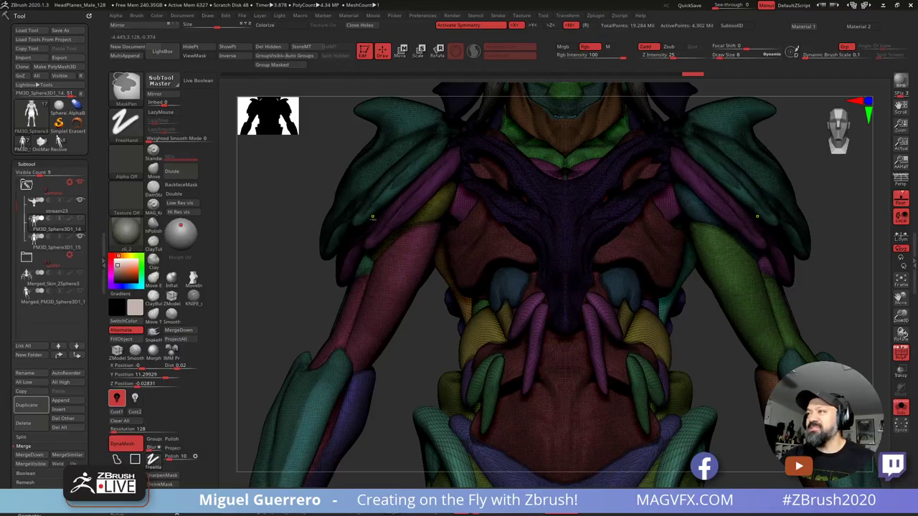
pyautogui.moveTo(262, 280); pyautogui.dragTo(298, 290)
pyautogui.moveTo(297, 291)
pyautogui.mouseDown(button='right')
pyautogui.moveTo(263, 299)
pyautogui.moveTo(289, 296)
pyautogui.mouseUp(button='right')
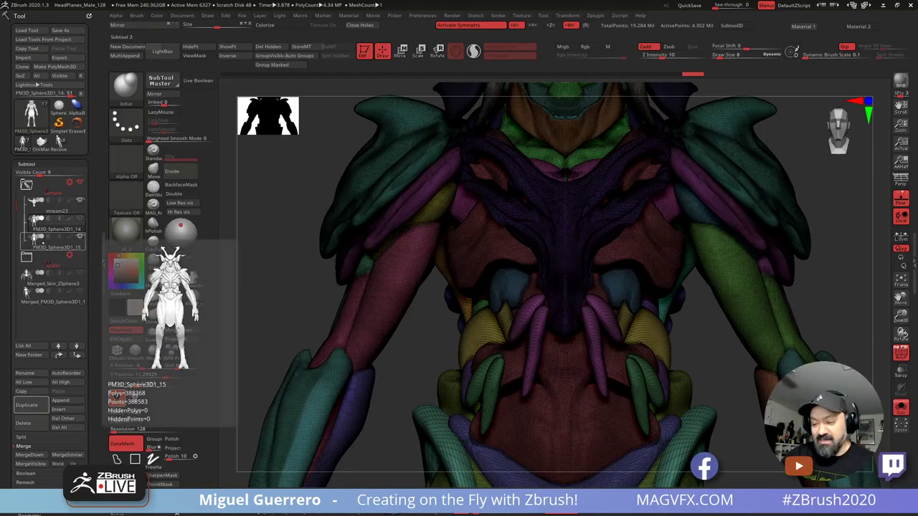
# Step: Select the PM3D_Sphere3D1_15 subtool, compare its polyframe across the body, and hide the polyframe again
pyautogui.click(43, 244)
pyautogui.keyDown('alt'); pyautogui.moveTo(280, 261); pyautogui.dragTo(334, 313); pyautogui.keyUp('alt')
pyautogui.moveTo(335, 313)
pyautogui.keyDown('ctrl'); pyautogui.mouseDown(button='right')
pyautogui.moveTo(344, 333)
pyautogui.moveTo(332, 270)
pyautogui.moveTo(311, 281)
pyautogui.mouseUp(button='right'); pyautogui.keyUp('ctrl')
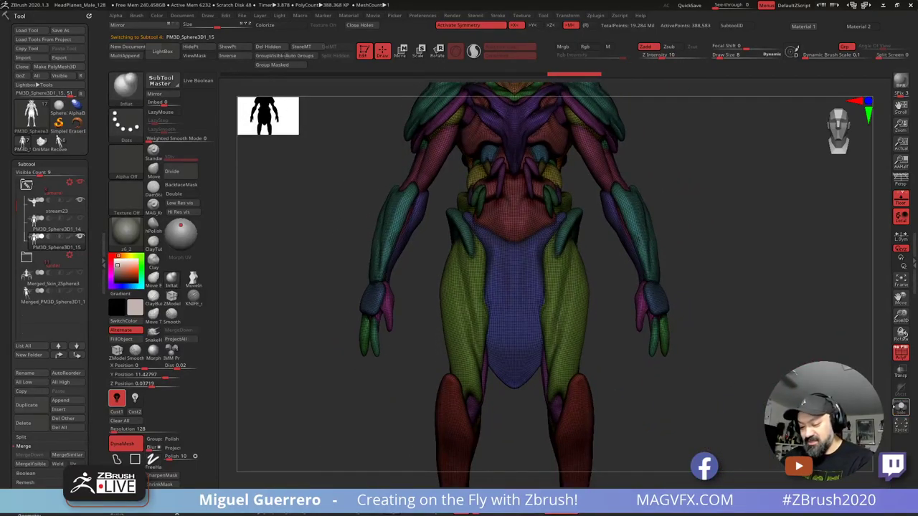
pyautogui.click(901, 352)
pyautogui.keyDown('alt'); pyautogui.moveTo(328, 224); pyautogui.dragTo(330, 301, button='right'); pyautogui.keyUp('alt')
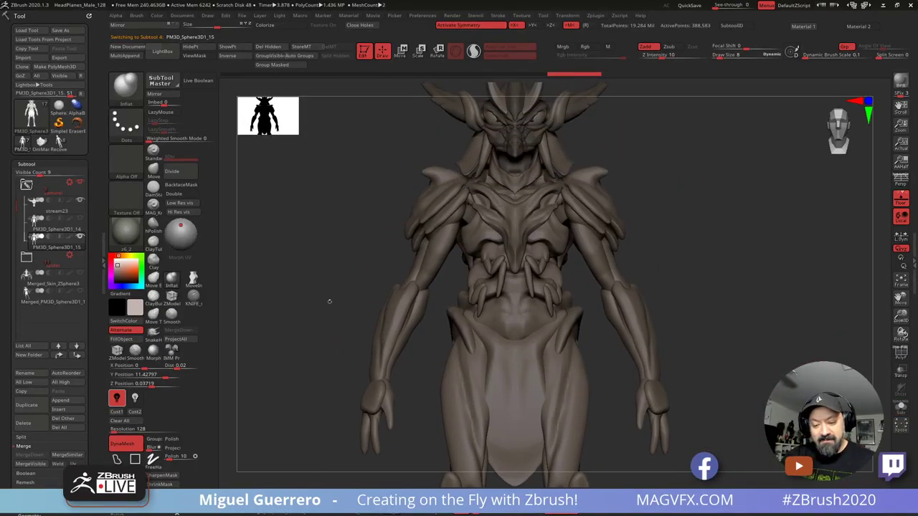
# Step: Review the creature's torso and arms from the front and reselect the PM3D_Sphere3D1_14 subtool
pyautogui.moveTo(330, 301); pyautogui.dragTo(303, 294)
pyautogui.moveTo(303, 294); pyautogui.dragTo(373, 255, button='right')
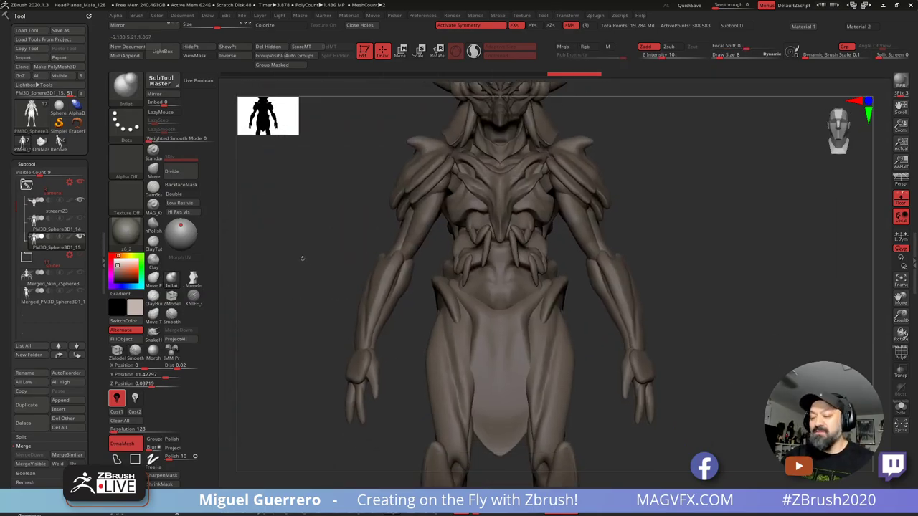
pyautogui.moveTo(302, 258)
pyautogui.keyDown('alt'); pyautogui.mouseDown()
pyautogui.moveTo(307, 310)
pyautogui.moveTo(339, 312)
pyautogui.moveTo(309, 317)
pyautogui.moveTo(324, 307)
pyautogui.mouseUp(); pyautogui.keyUp('alt')
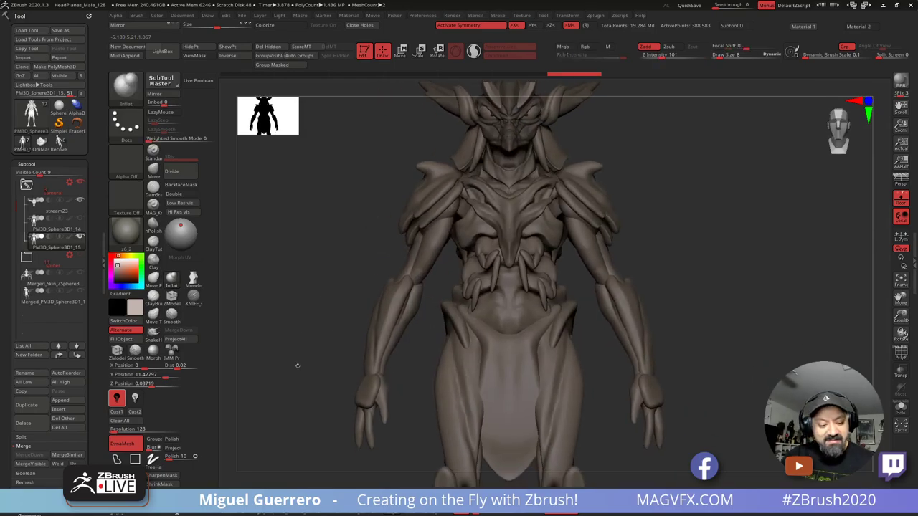
pyautogui.click(56, 227)
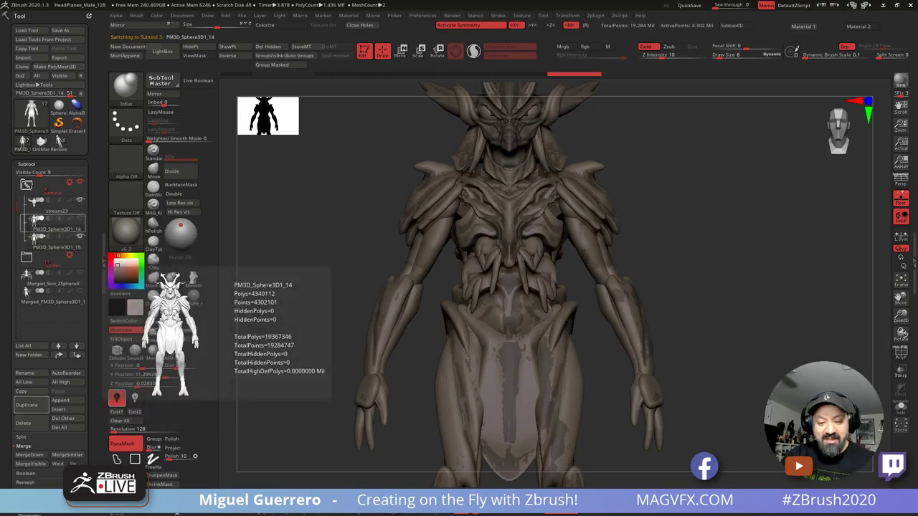
# Step: Isolate the PM3D_Sphere3D1_14 subtool and ZRemesh it with a target polygons count of 5
pyautogui.click(903, 409)
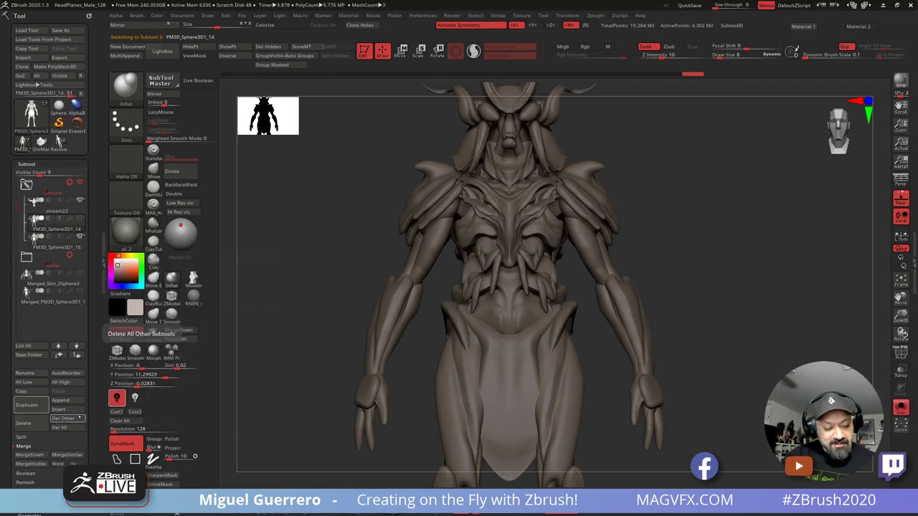
pyautogui.scroll(-5, 72, 418)
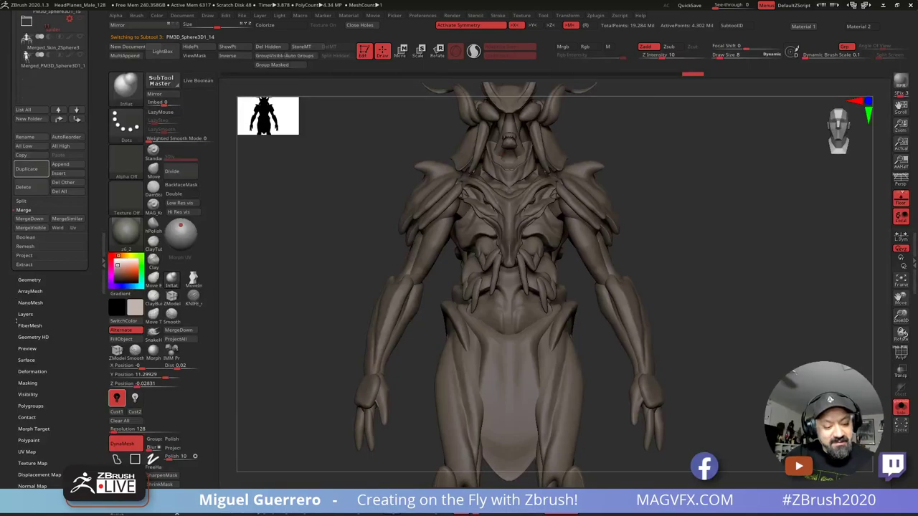
pyautogui.click(29, 280)
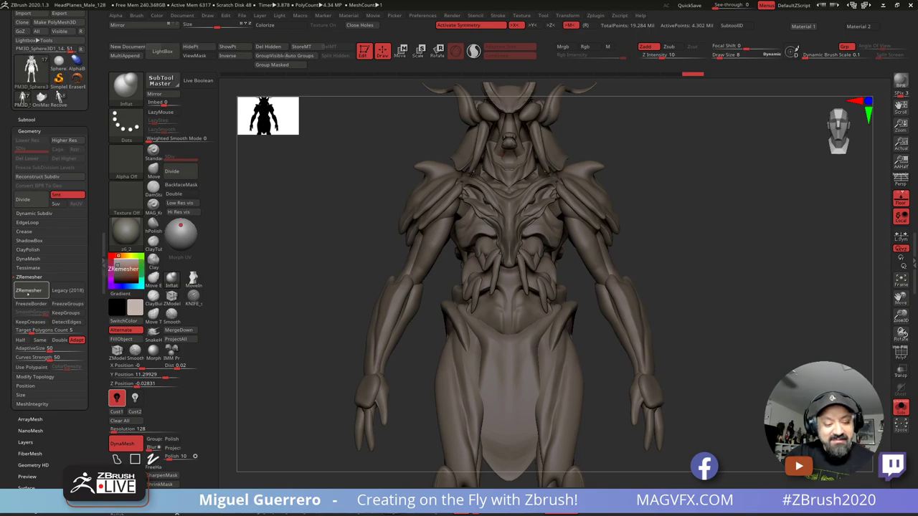
pyautogui.click(28, 291)
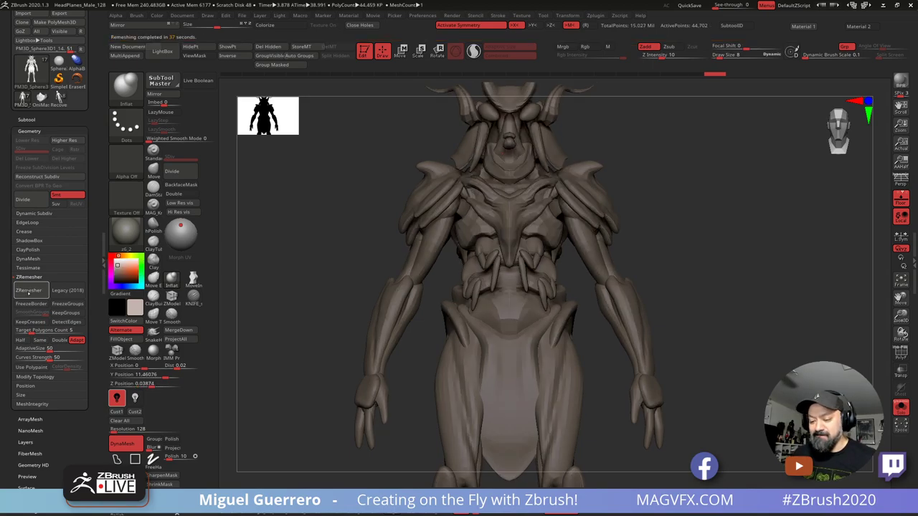
# Step: Show the polyframe and examine the remeshed topology over the whole figure from the front and side
pyautogui.hotkey('shift', 'f')
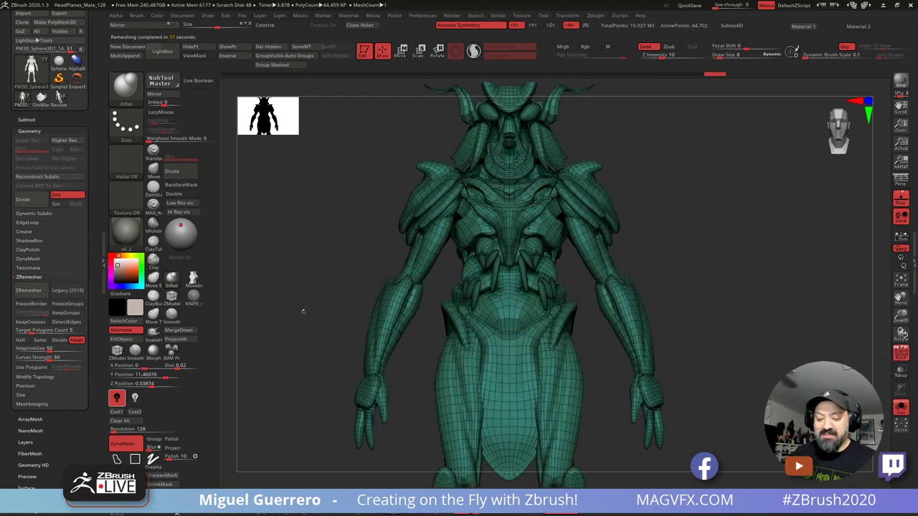
pyautogui.moveTo(296, 315); pyautogui.dragTo(360, 312)
pyautogui.keyDown('ctrl'); pyautogui.moveTo(360, 313); pyautogui.dragTo(369, 395, button='right'); pyautogui.keyUp('ctrl')
pyautogui.moveTo(287, 337); pyautogui.dragTo(330, 331, button='right')
pyautogui.moveTo(329, 330); pyautogui.dragTo(388, 329)
# Step: Compare the polyframe density and polygroups of PM3D_Sphere3D1_15 with the remeshed PM3D_Sphere3D1_14 around the torso
pyautogui.click(26, 119)
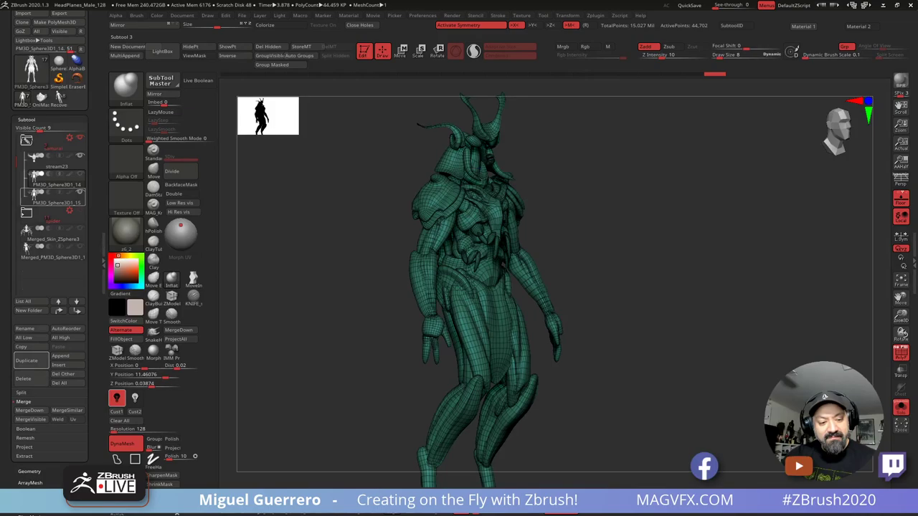
pyautogui.click(46, 196)
pyautogui.moveTo(388, 330); pyautogui.dragTo(357, 331)
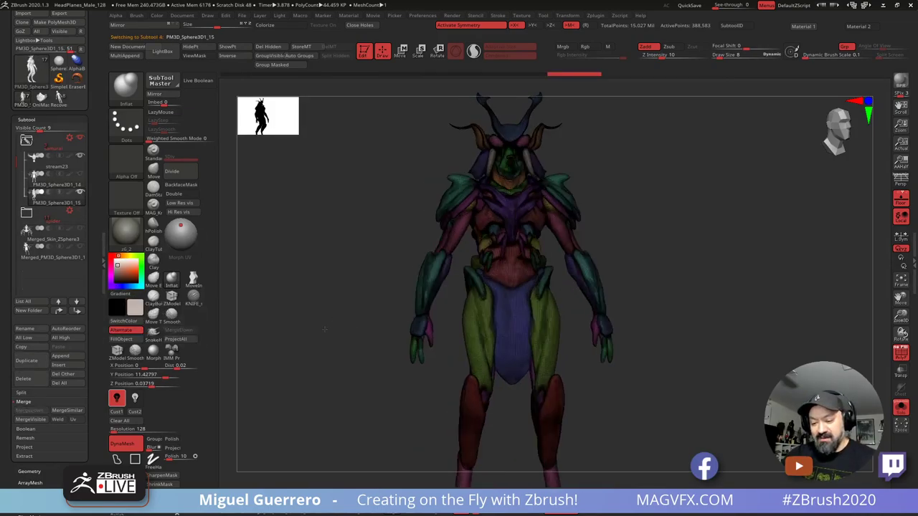
pyautogui.moveTo(357, 331)
pyautogui.keyDown('ctrl'); pyautogui.mouseDown(button='right')
pyautogui.moveTo(398, 331)
pyautogui.moveTo(325, 336)
pyautogui.mouseUp(button='right'); pyautogui.keyUp('ctrl')
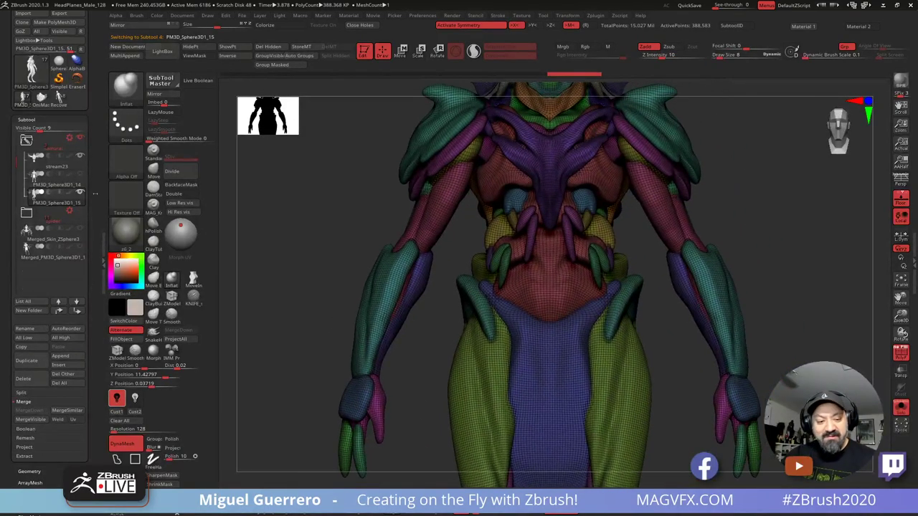
pyautogui.click(54, 179)
pyautogui.keyDown('alt'); pyautogui.moveTo(332, 242); pyautogui.dragTo(301, 281, button='right'); pyautogui.keyUp('alt')
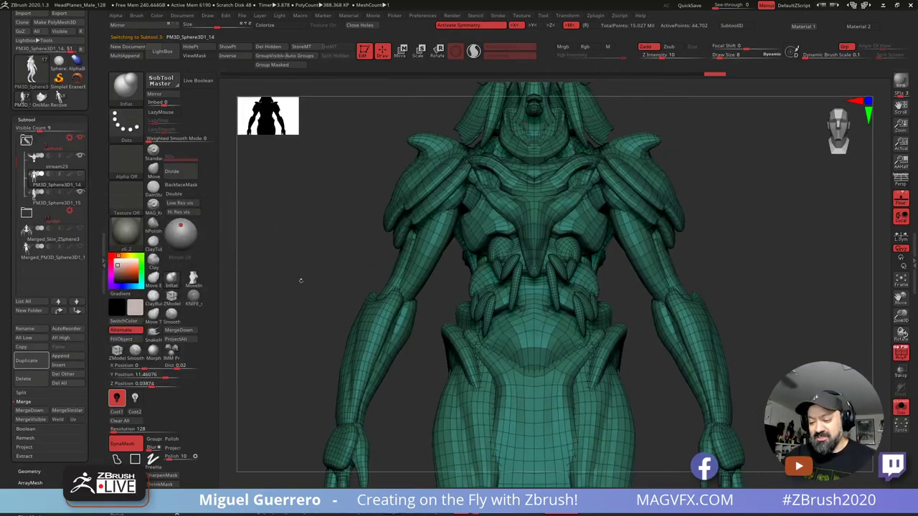
pyautogui.moveTo(301, 281); pyautogui.dragTo(347, 296)
pyautogui.keyDown('shift'); pyautogui.moveTo(290, 271); pyautogui.dragTo(299, 266); pyautogui.keyUp('shift')
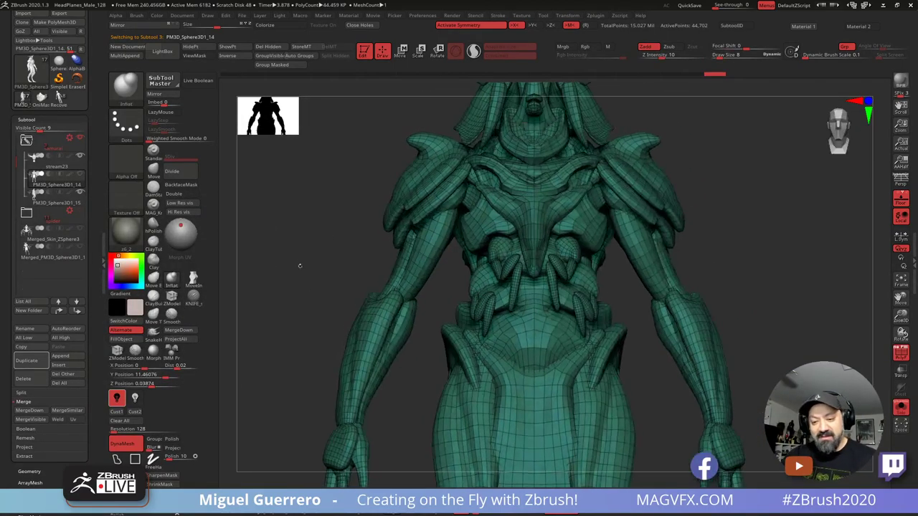
# Step: Turn off symmetry, move PM3D_Sphere3D1_14 sideways along X beside the original figure, and leave Solo mode
pyautogui.press('w')
pyautogui.keyDown('ctrl'); pyautogui.moveTo(297, 266); pyautogui.dragTo(219, 299, button='right'); pyautogui.keyUp('ctrl')
pyautogui.moveTo(524, 193); pyautogui.dragTo(625, 194)
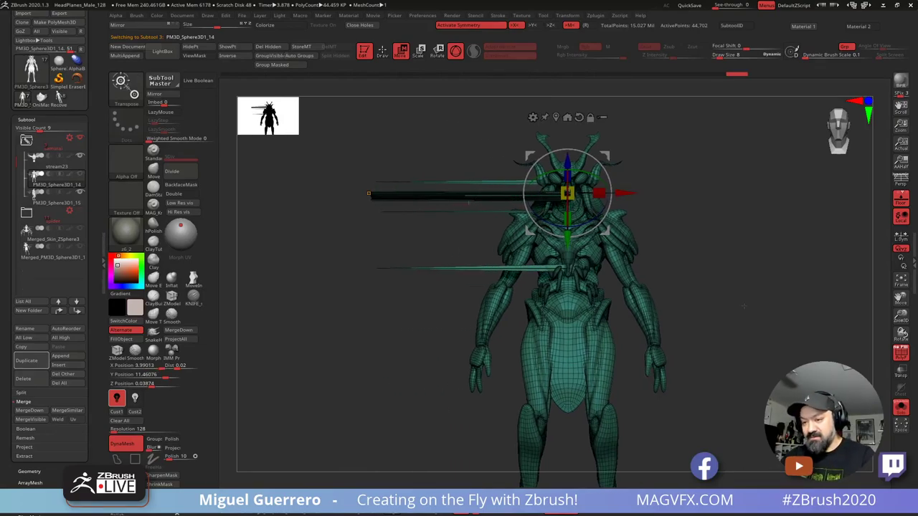
pyautogui.hotkey('ctrl', 'z')
pyautogui.press('x')
pyautogui.moveTo(526, 194); pyautogui.dragTo(636, 204)
pyautogui.click(901, 409)
pyautogui.moveTo(725, 309); pyautogui.dragTo(760, 309)
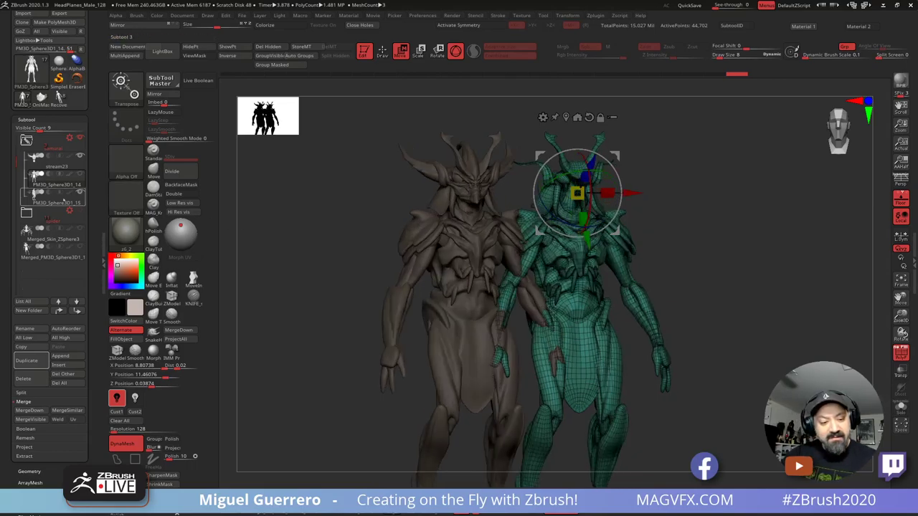
# Step: Hide the polyframe, view both subtools together, and divide PM3D_Sphere3D1_14 to subdivision level 2
pyautogui.click(43, 201)
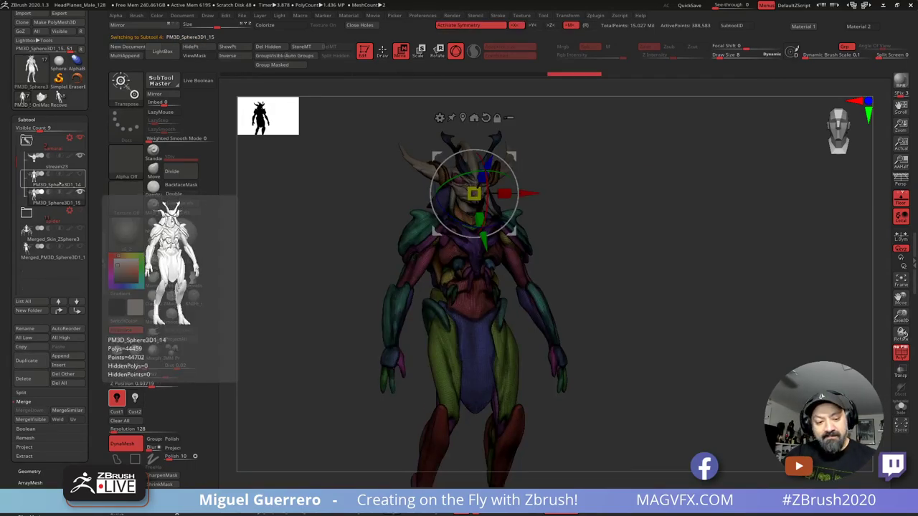
pyautogui.moveTo(314, 268)
pyautogui.keyDown('shift'); pyautogui.mouseDown()
pyautogui.moveTo(320, 288)
pyautogui.moveTo(316, 248)
pyautogui.moveTo(339, 250)
pyautogui.moveTo(305, 269)
pyautogui.mouseUp(); pyautogui.keyUp('shift')
pyautogui.click(901, 352)
pyautogui.keyDown('alt'); pyautogui.moveTo(304, 269); pyautogui.dragTo(302, 321); pyautogui.keyUp('alt')
pyautogui.click(56, 179)
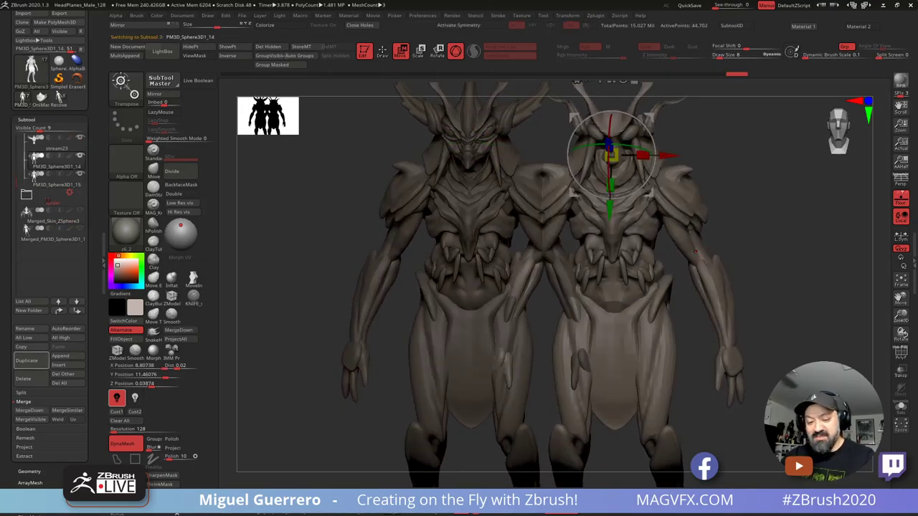
pyautogui.click(172, 170)
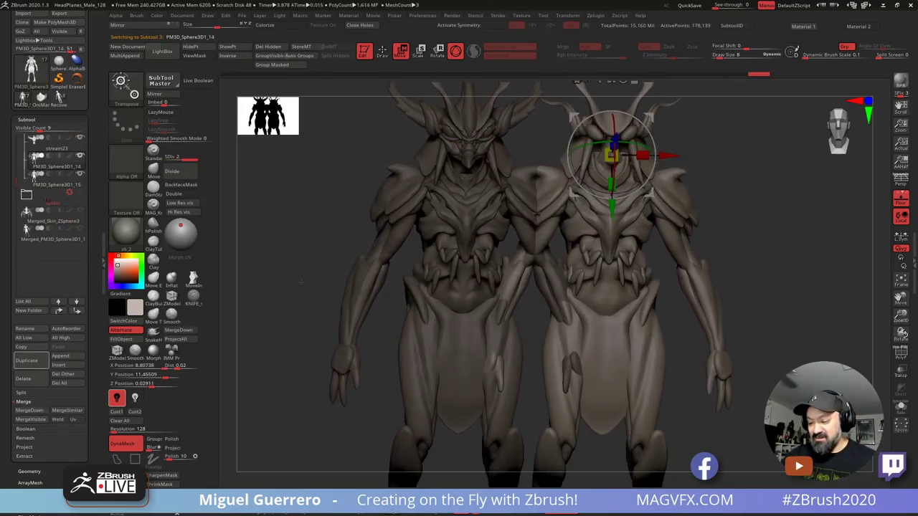
# Step: Compare the two side-by-side figures up close at the chest and at full length
pyautogui.moveTo(299, 277); pyautogui.dragTo(314, 317)
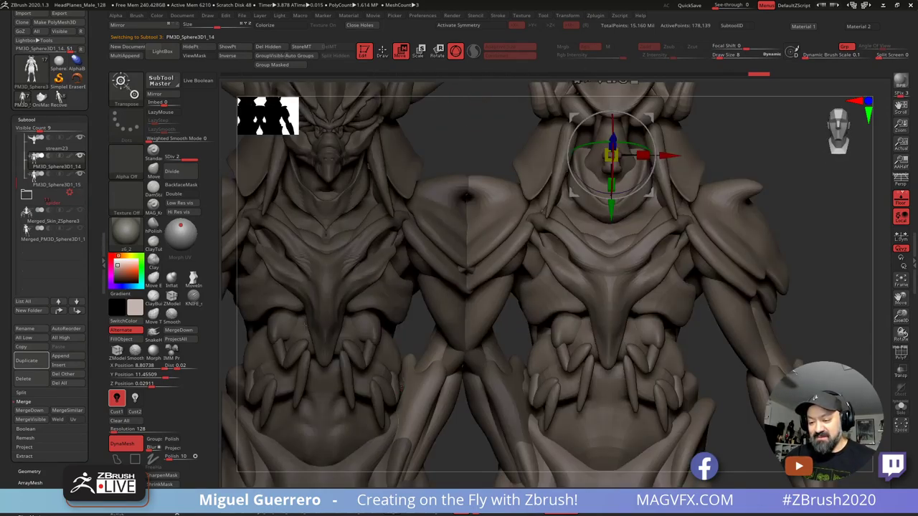
pyautogui.keyDown('alt'); pyautogui.moveTo(410, 374); pyautogui.dragTo(408, 297); pyautogui.keyUp('alt')
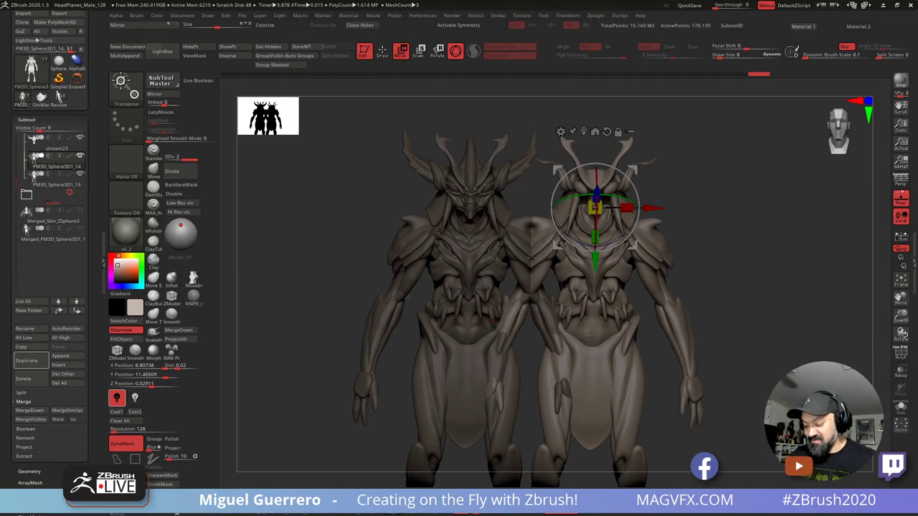
pyautogui.moveTo(284, 342); pyautogui.dragTo(346, 349)
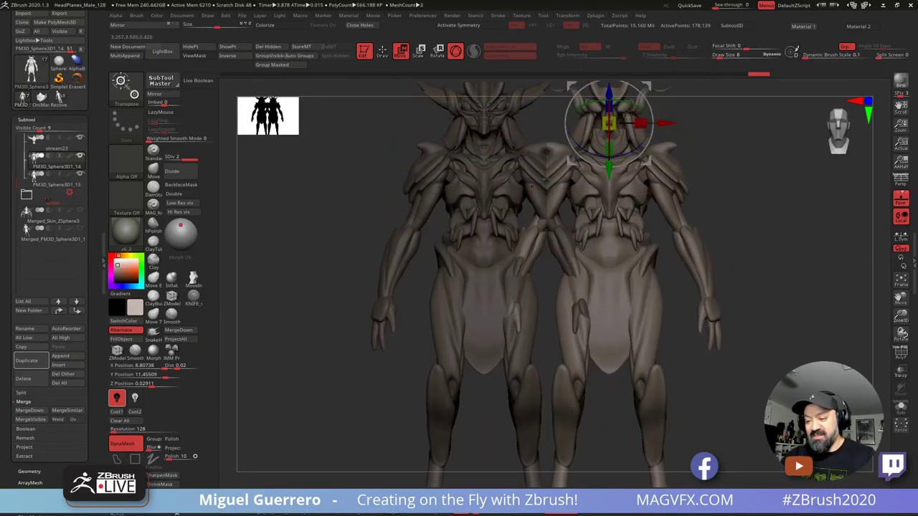
# Step: Step back in the undo history to the undivided, unmoved PM3D_Sphere3D1_14 and hide PM3D_Sphere3D1_15
pyautogui.moveTo(748, 74); pyautogui.dragTo(720, 74)
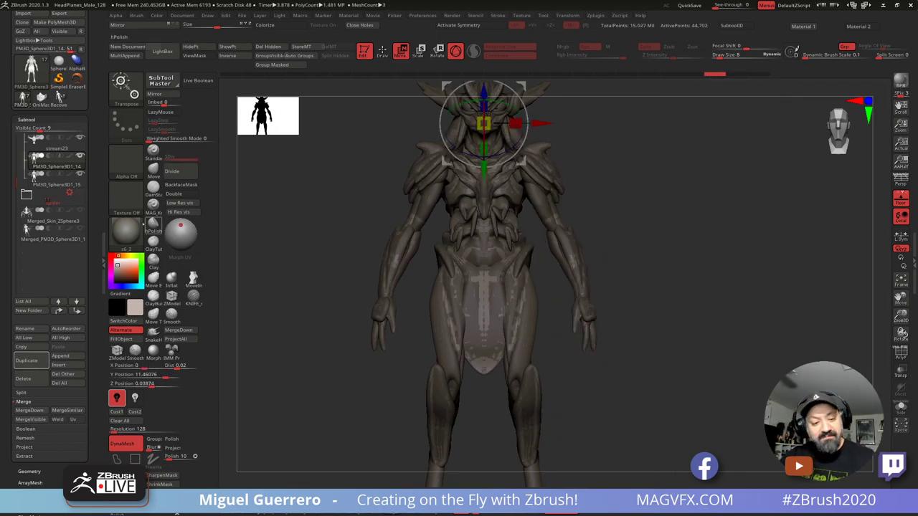
pyautogui.click(79, 174)
pyautogui.keyDown('alt'); pyautogui.moveTo(269, 144); pyautogui.dragTo(234, 209); pyautogui.keyUp('alt')
# Step: Return to Draw mode, divide the remeshed body to subdivision level 3, and review it from the front
pyautogui.hotkey('ctrl', 'd')
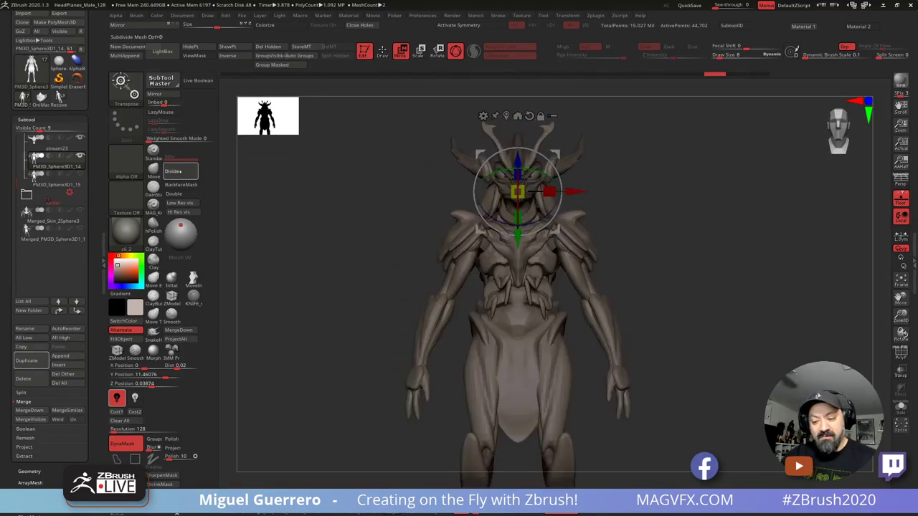
pyautogui.press('q')
pyautogui.hotkey('ctrl', 'd')
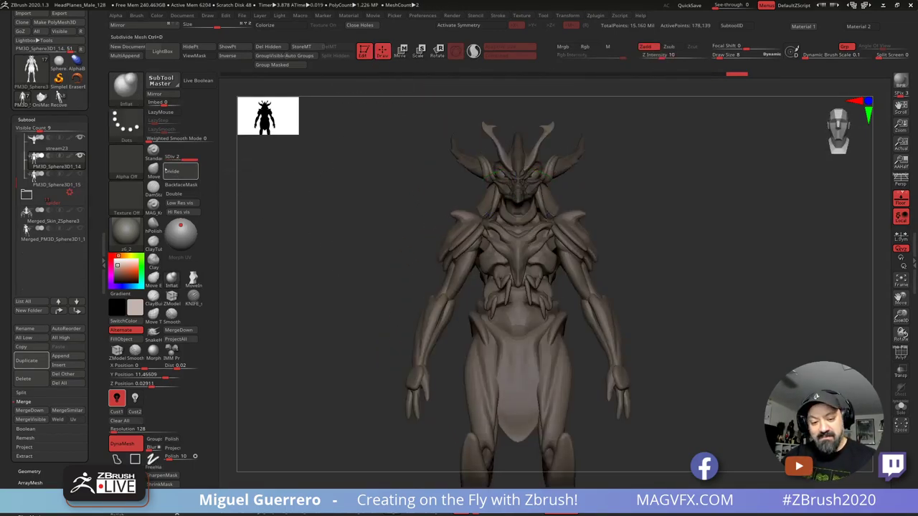
pyautogui.moveTo(314, 256); pyautogui.dragTo(341, 268)
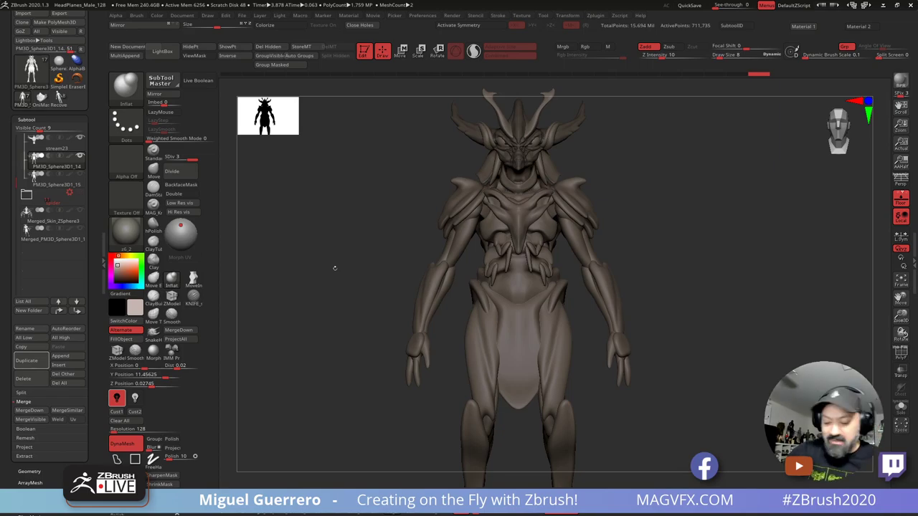
pyautogui.moveTo(336, 307); pyautogui.dragTo(392, 310)
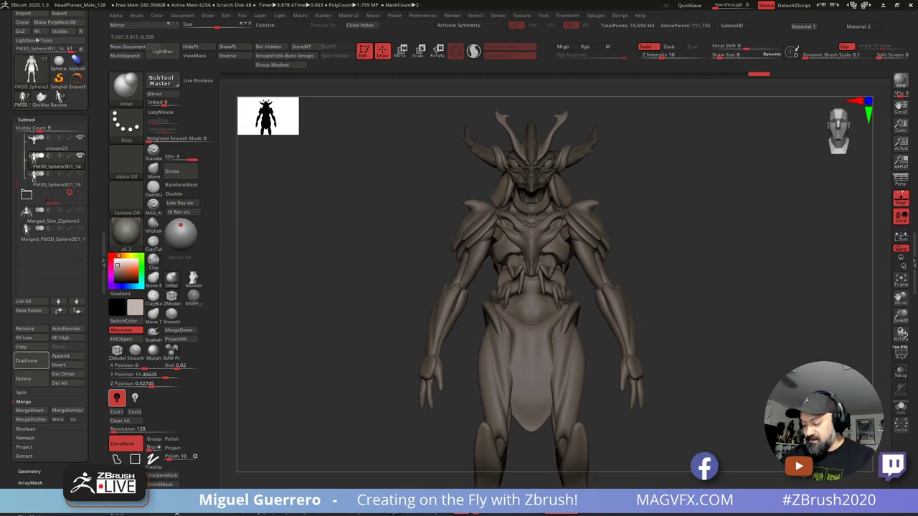
# Step: Show the polyframe and step the body down to subdivision level 1 to inspect its base topology
pyautogui.click(901, 352)
pyautogui.keyDown('ctrl'); pyautogui.moveTo(428, 247); pyautogui.dragTo(430, 274, button='right'); pyautogui.keyUp('ctrl')
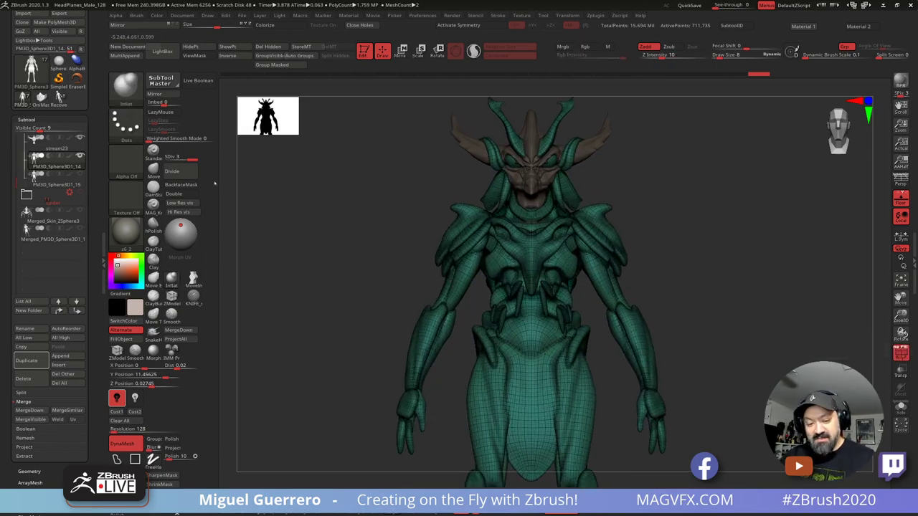
pyautogui.hotkey('shift', 'd')
pyautogui.hotkey('shift', 'd')
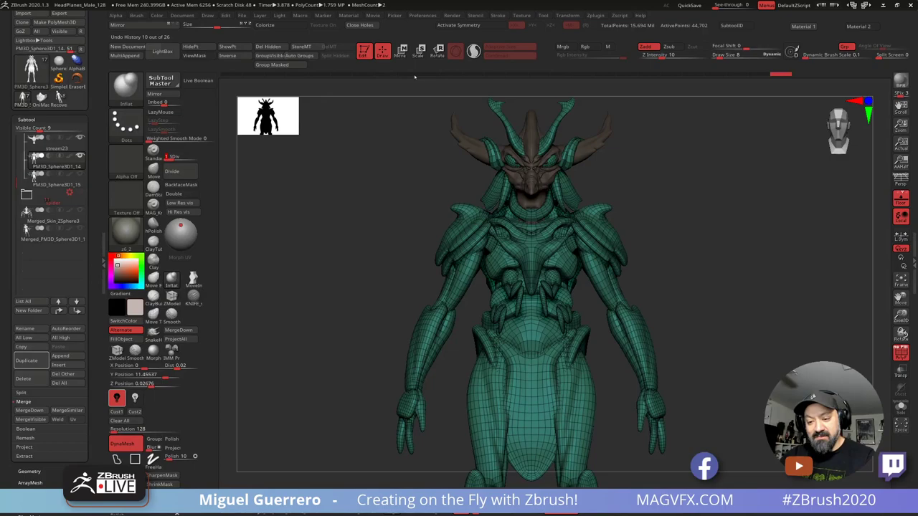
# Step: Go back through the undo history to the dense, multi-polygroup body mesh from before the remesh
pyautogui.click(420, 75)
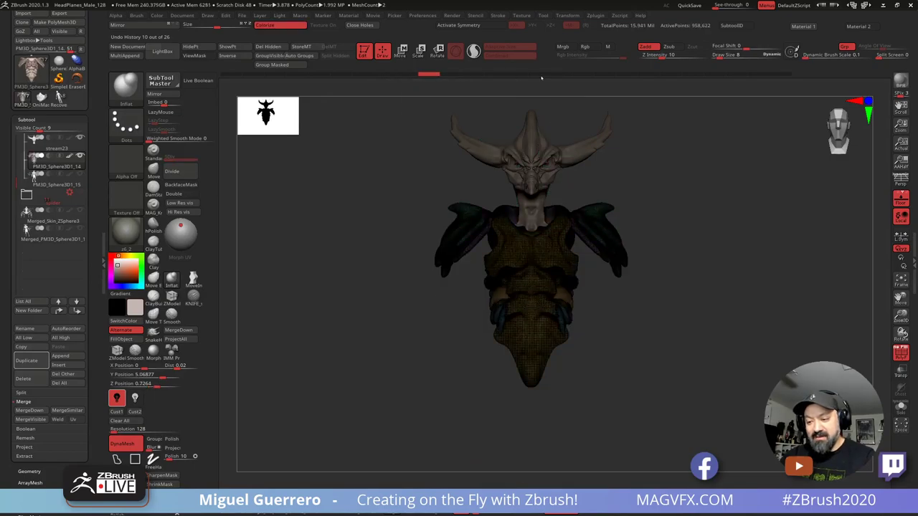
pyautogui.click(780, 76)
pyautogui.click(761, 76)
pyautogui.click(742, 76)
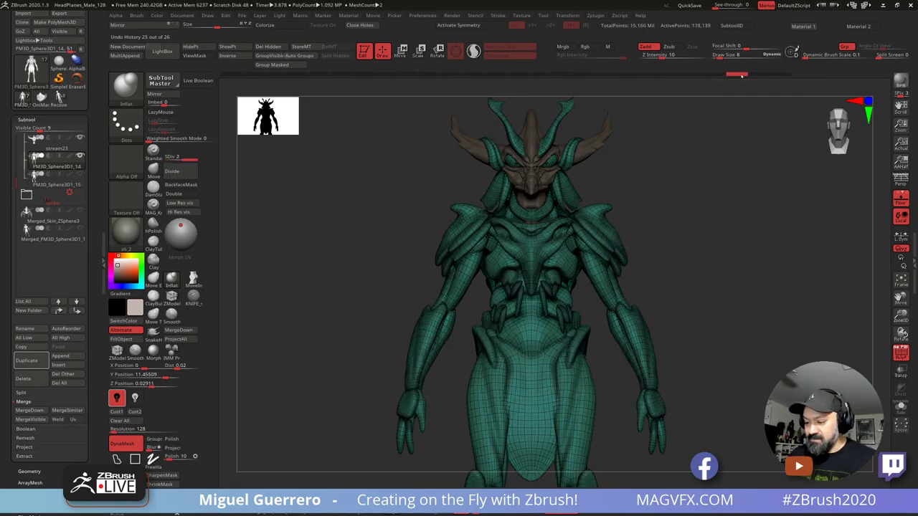
pyautogui.click(713, 74)
pyautogui.click(691, 75)
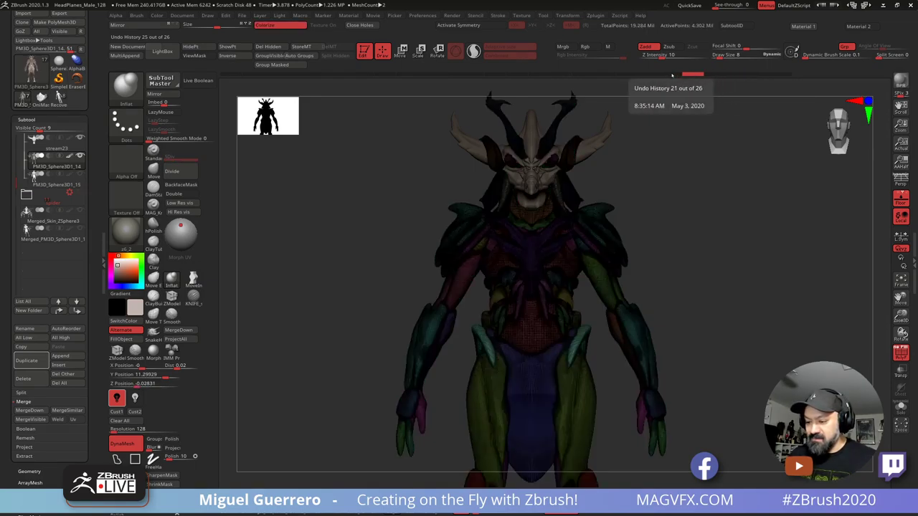
# Step: Enable KeepGroups and ZRemesh the dense body with a target polygons count of 5
pyautogui.moveTo(80, 422); pyautogui.dragTo(80, 284)
pyautogui.click(32, 335)
pyautogui.moveTo(78, 388)
pyautogui.mouseDown()
pyautogui.moveTo(79, 246)
pyautogui.moveTo(79, 269)
pyautogui.mouseUp()
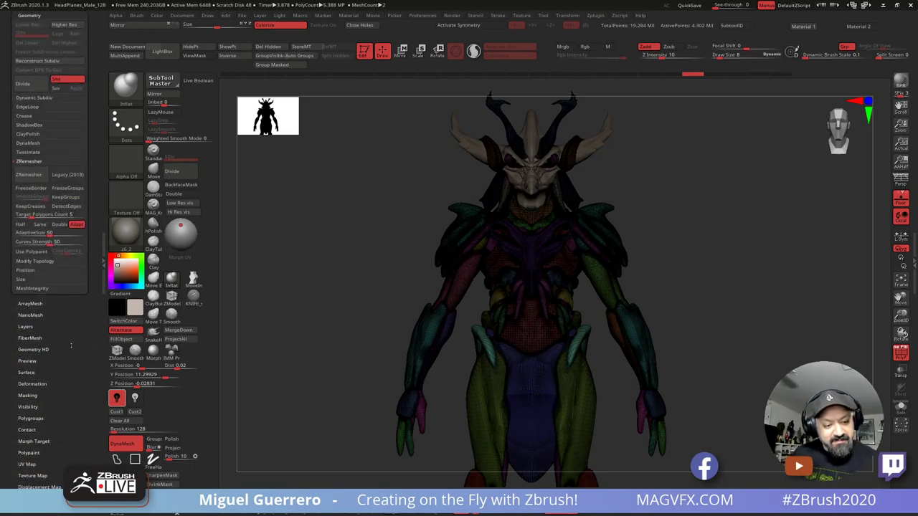
pyautogui.click(68, 198)
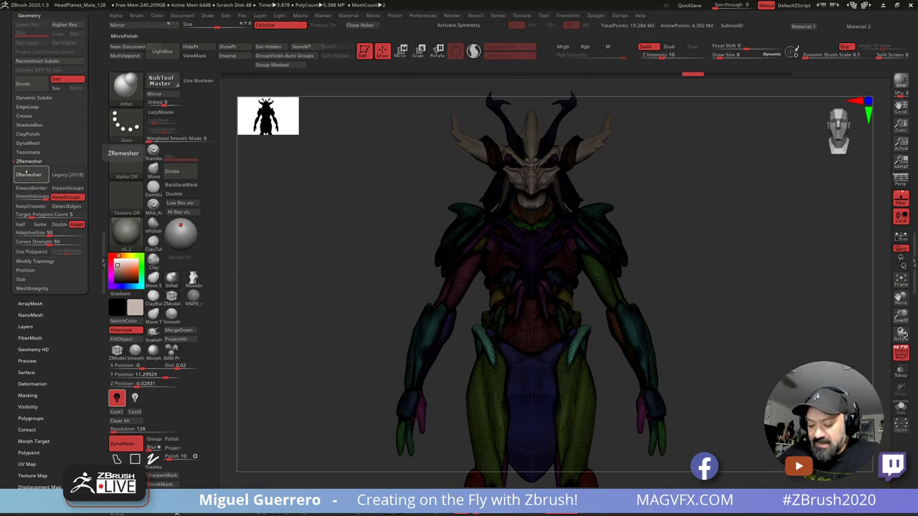
pyautogui.click(28, 174)
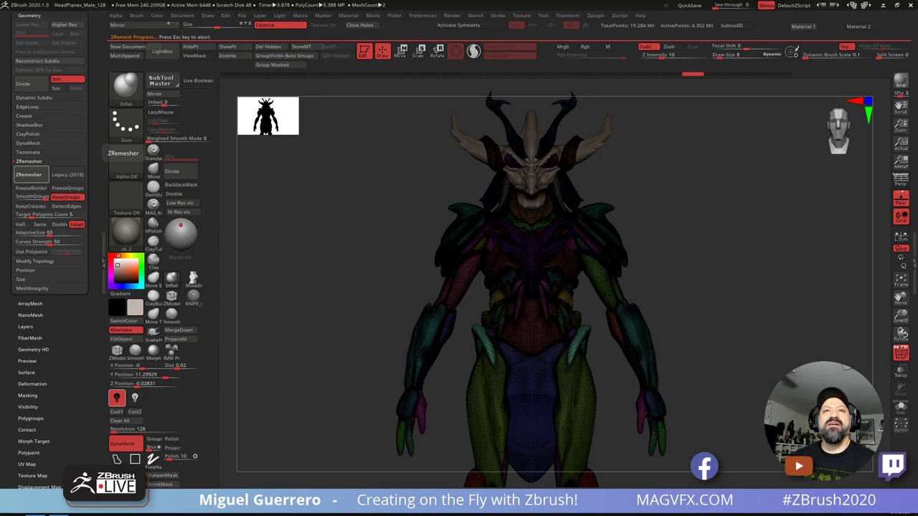
# Step: Switch to Photos to view the vampire_hunter_d_profile_designs image, and move its window out of the way
pyautogui.hotkey('alt', 'Tab')
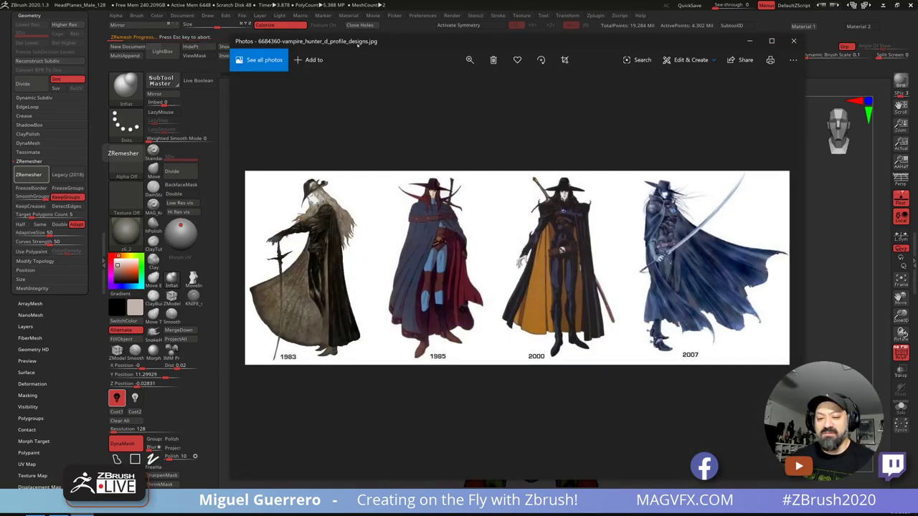
pyautogui.moveTo(355, 45); pyautogui.dragTo(352, 51)
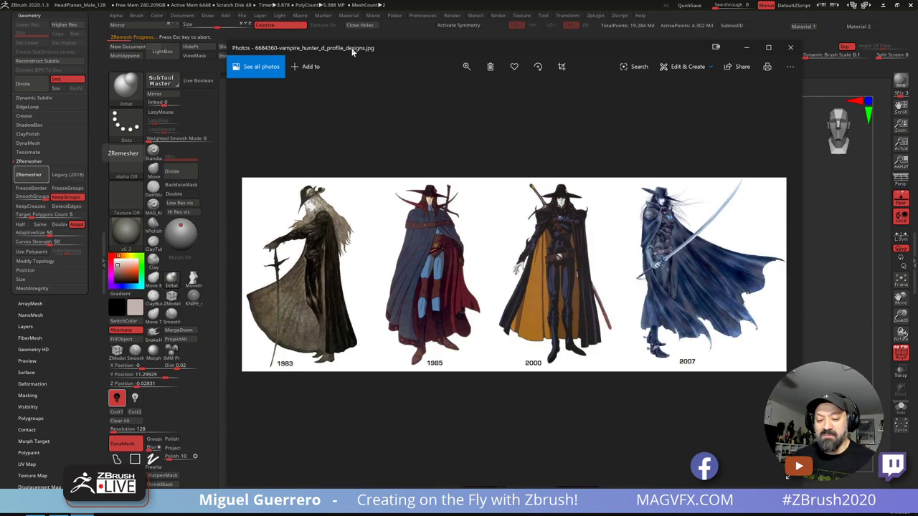
pyautogui.moveTo(352, 52); pyautogui.dragTo(316, 0)
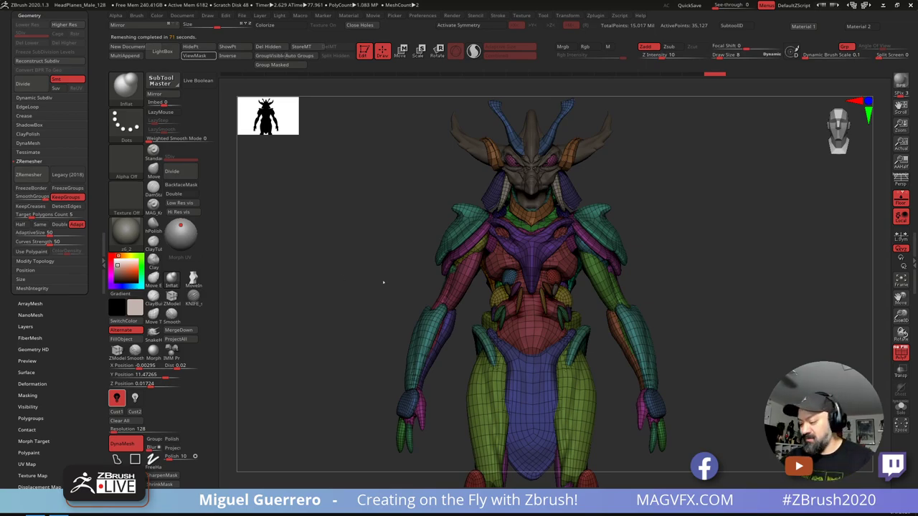
# Step: Hide the polyframe and examine the group-preserving remeshed figure at full length
pyautogui.click(901, 353)
pyautogui.keyDown('alt'); pyautogui.moveTo(355, 358); pyautogui.dragTo(374, 275, button='right'); pyautogui.keyUp('alt')
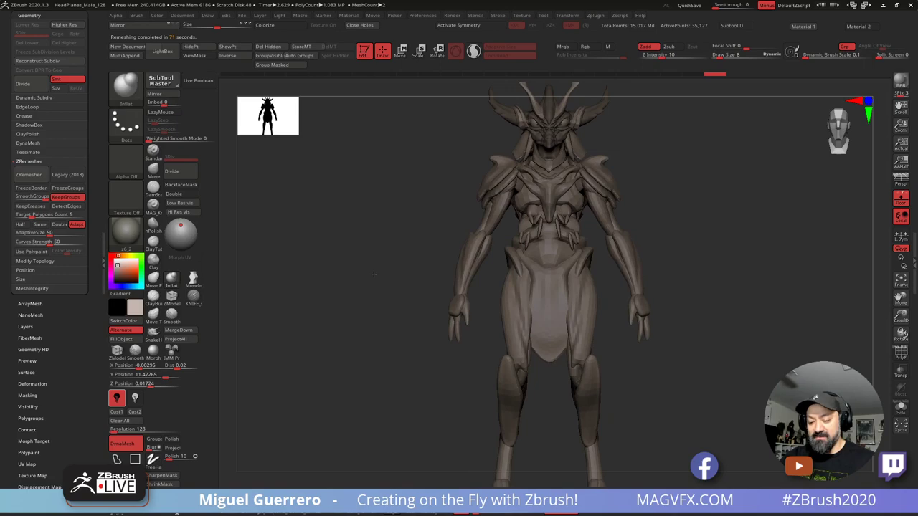
# Step: Hide the thigh, shin and foot polygroups of the remeshed figure
pyautogui.moveTo(374, 274); pyautogui.dragTo(406, 289)
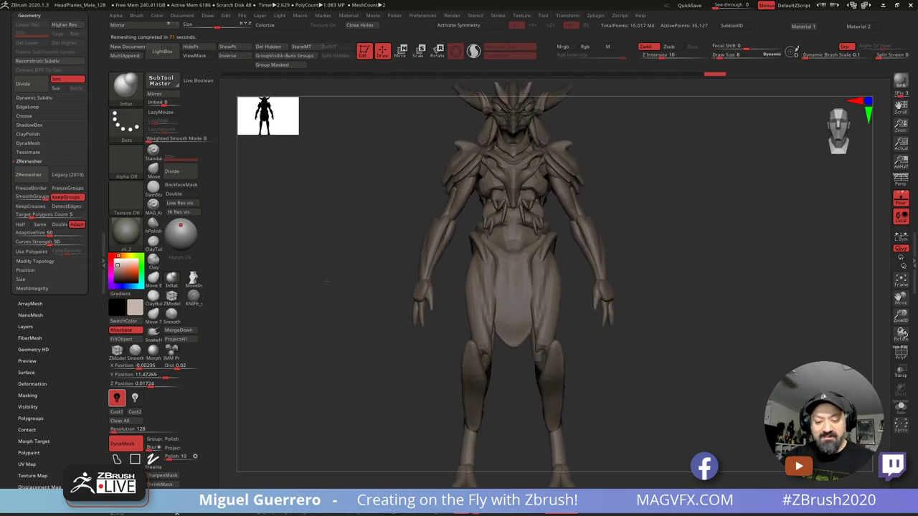
pyautogui.keyDown('alt'); pyautogui.moveTo(375, 269); pyautogui.dragTo(387, 274, button='right'); pyautogui.keyUp('alt')
pyautogui.keyDown('ctrl'); pyautogui.moveTo(388, 274); pyautogui.dragTo(387, 233, button='right'); pyautogui.keyUp('ctrl')
pyautogui.keyDown('alt'); pyautogui.moveTo(387, 233); pyautogui.dragTo(358, 228, button='right'); pyautogui.keyUp('alt')
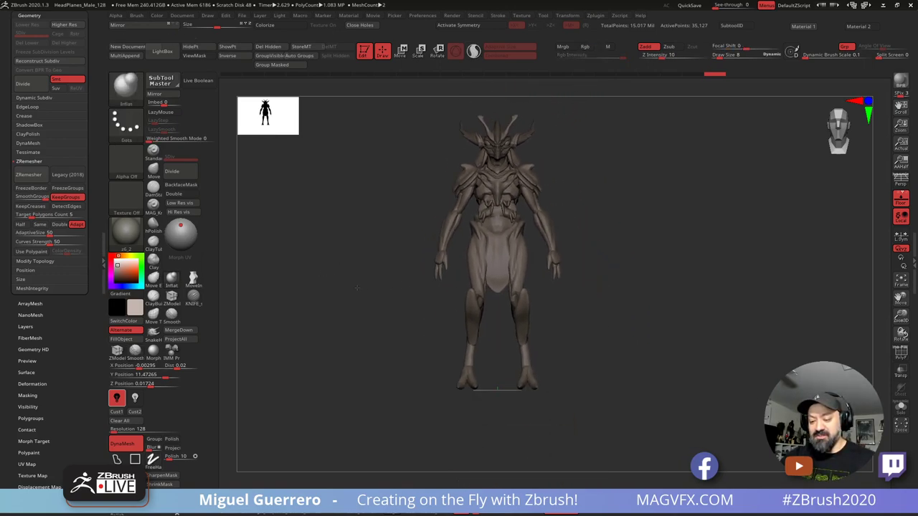
pyautogui.hotkey('ctrl', 'shift')
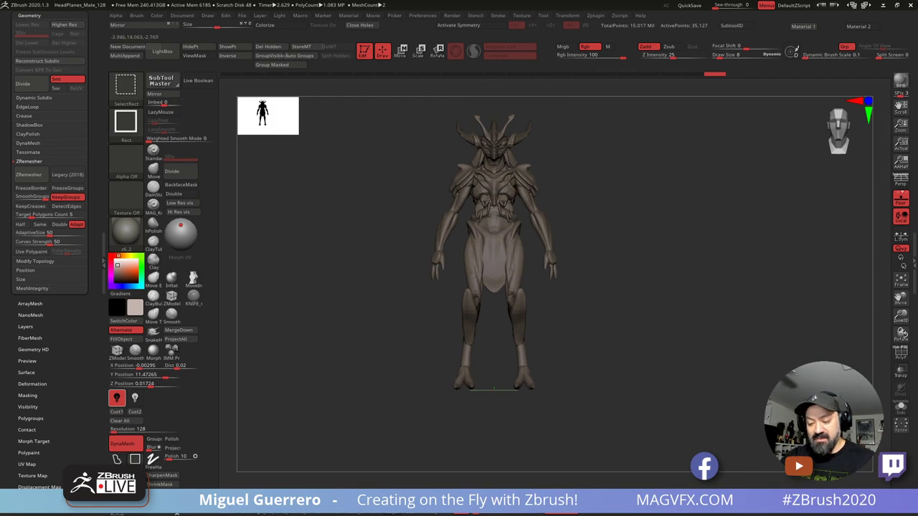
pyautogui.keyDown('ctrl'); pyautogui.keyDown('shift'); pyautogui.click(473, 274); pyautogui.keyUp('shift'); pyautogui.keyUp('ctrl')
pyautogui.keyDown('ctrl'); pyautogui.keyDown('shift'); pyautogui.click(472, 275); pyautogui.keyUp('shift'); pyautogui.keyUp('ctrl')
pyautogui.keyDown('ctrl'); pyautogui.keyDown('shift'); pyautogui.click(475, 278); pyautogui.keyUp('shift'); pyautogui.keyUp('ctrl')
pyautogui.keyDown('ctrl'); pyautogui.keyDown('shift'); pyautogui.click(470, 305); pyautogui.keyUp('shift'); pyautogui.keyUp('ctrl')
pyautogui.keyDown('ctrl'); pyautogui.keyDown('shift'); pyautogui.click(476, 287); pyautogui.keyUp('shift'); pyautogui.keyUp('ctrl')
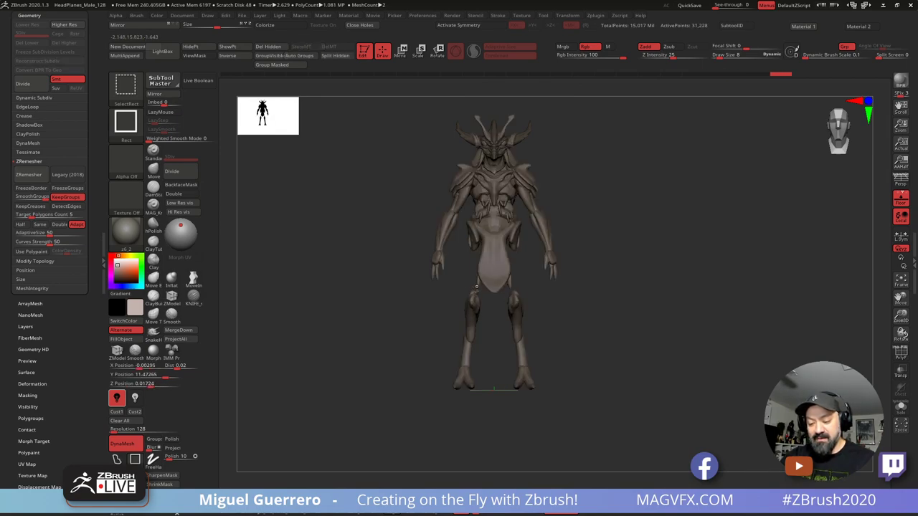
pyautogui.keyDown('ctrl'); pyautogui.keyDown('alt'); pyautogui.keyDown('shift'); pyautogui.click(468, 329); pyautogui.keyUp('shift'); pyautogui.keyUp('alt'); pyautogui.keyUp('ctrl')
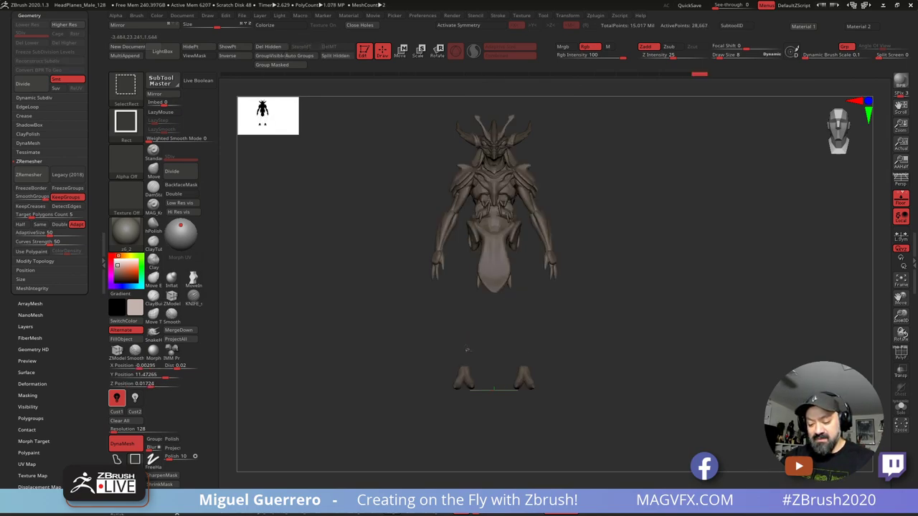
pyautogui.keyDown('ctrl'); pyautogui.keyDown('alt'); pyautogui.keyDown('shift'); pyautogui.click(466, 374); pyautogui.keyUp('shift'); pyautogui.keyUp('alt'); pyautogui.keyUp('ctrl')
pyautogui.keyDown('ctrl'); pyautogui.keyDown('alt'); pyautogui.keyDown('shift'); pyautogui.click(468, 376); pyautogui.keyUp('shift'); pyautogui.keyUp('alt'); pyautogui.keyUp('ctrl')
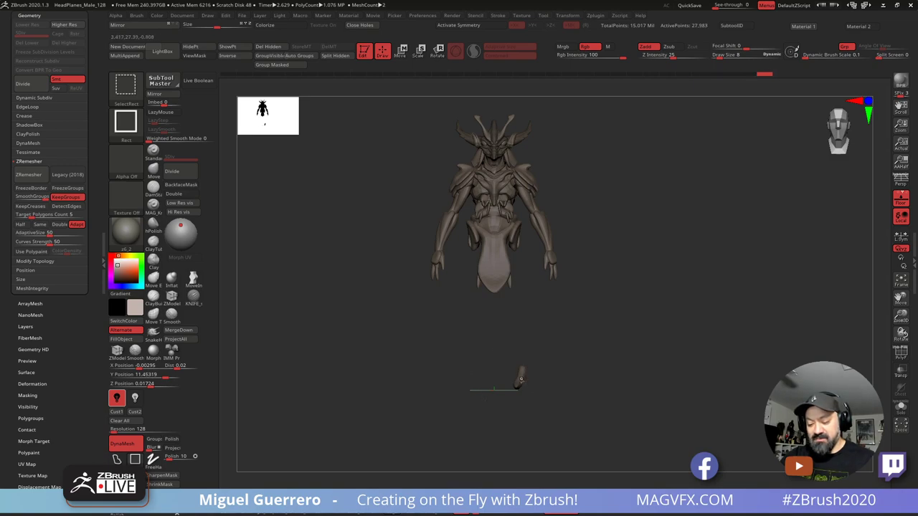
pyautogui.keyDown('ctrl'); pyautogui.keyDown('alt'); pyautogui.keyDown('shift'); pyautogui.click(519, 377); pyautogui.keyUp('shift'); pyautogui.keyUp('alt'); pyautogui.keyUp('ctrl')
# Step: Hide the front loincloth polygroup, mask the remaining upper body and bring back the hidden parts
pyautogui.moveTo(445, 308)
pyautogui.mouseDown()
pyautogui.moveTo(429, 306)
pyautogui.moveTo(442, 306)
pyautogui.moveTo(446, 326)
pyautogui.moveTo(429, 338)
pyautogui.mouseUp()
pyautogui.keyDown('ctrl'); pyautogui.keyDown('alt'); pyautogui.keyDown('shift'); pyautogui.click(493, 270); pyautogui.keyUp('shift'); pyautogui.keyUp('alt'); pyautogui.keyUp('ctrl')
pyautogui.keyDown('ctrl'); pyautogui.keyDown('alt'); pyautogui.keyDown('shift'); pyautogui.click(482, 268); pyautogui.keyUp('shift'); pyautogui.keyUp('alt'); pyautogui.keyUp('ctrl')
pyautogui.keyDown('ctrl'); pyautogui.moveTo(381, 117); pyautogui.dragTo(663, 398); pyautogui.keyUp('ctrl')
pyautogui.keyDown('ctrl'); pyautogui.keyDown('shift'); pyautogui.click(353, 326); pyautogui.keyUp('shift'); pyautogui.keyUp('ctrl')
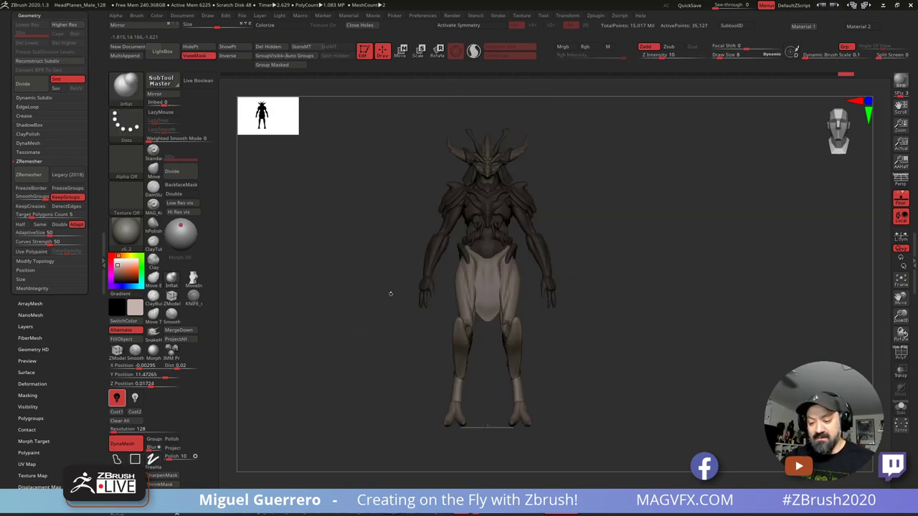
# Step: Isolate the front loincloth, add it to the mask and restore the full figure
pyautogui.keyDown('ctrl'); pyautogui.keyDown('shift'); pyautogui.click(481, 276); pyautogui.keyUp('shift'); pyautogui.keyUp('ctrl')
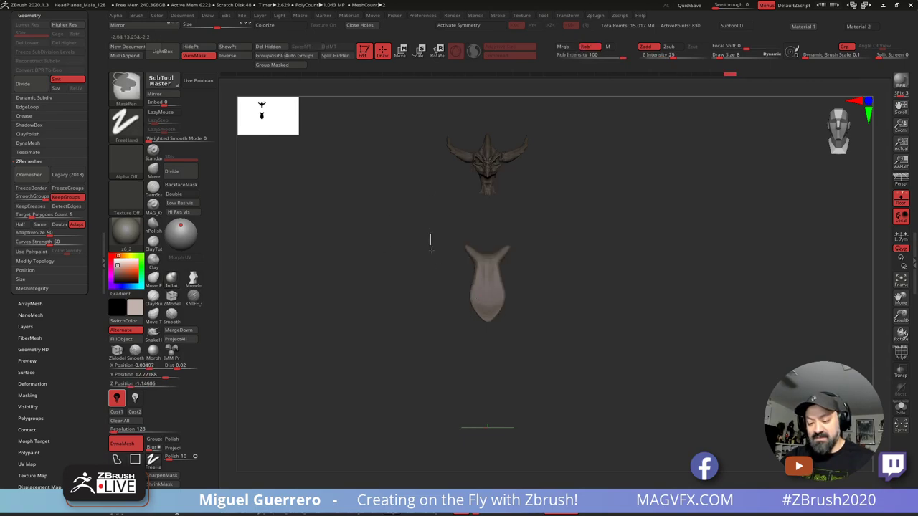
pyautogui.keyDown('ctrl'); pyautogui.moveTo(430, 234); pyautogui.dragTo(601, 332); pyautogui.keyUp('ctrl')
pyautogui.keyDown('ctrl'); pyautogui.keyDown('shift'); pyautogui.click(387, 314); pyautogui.keyUp('shift'); pyautogui.keyUp('ctrl')
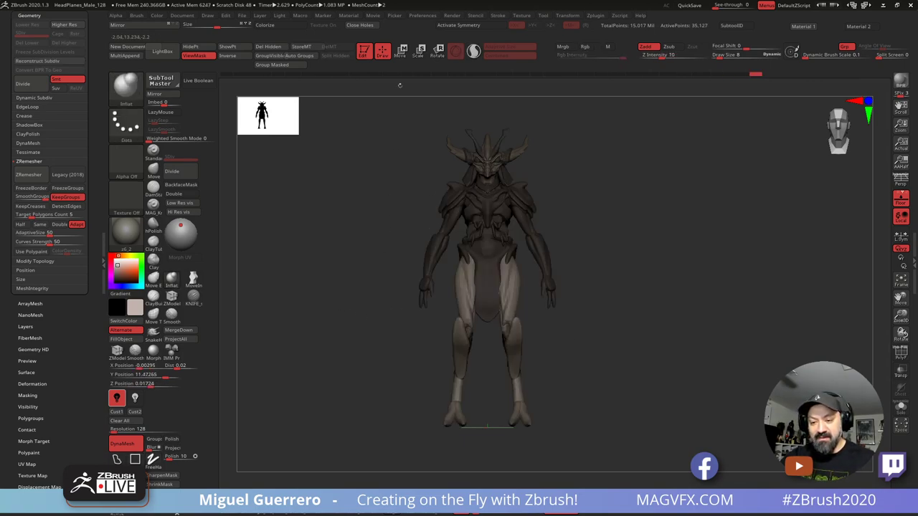
# Step: Try the Move Topological brush on the unmasked thigh with Z Intensity 14 and an enlarged draw size
pyautogui.press('w')
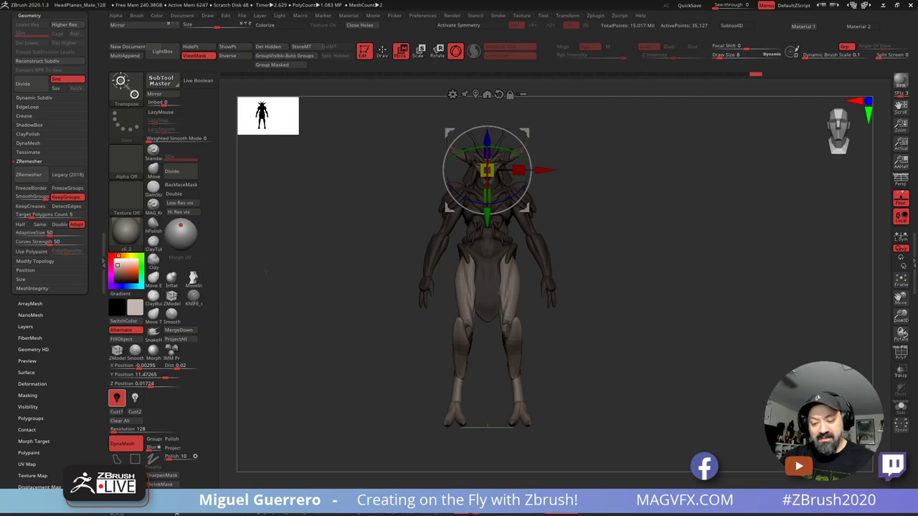
pyautogui.keyDown('alt'); pyautogui.moveTo(367, 278); pyautogui.dragTo(369, 251); pyautogui.keyUp('alt')
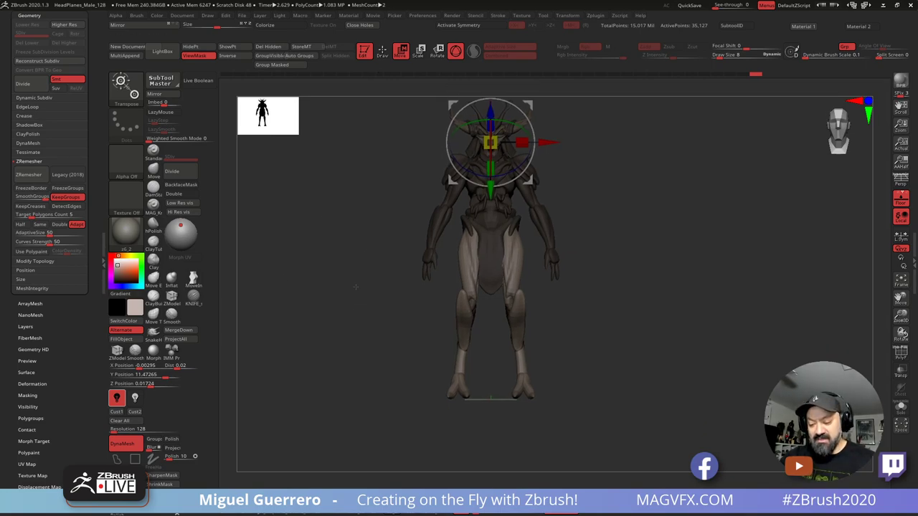
pyautogui.moveTo(356, 287)
pyautogui.mouseDown()
pyautogui.moveTo(287, 281)
pyautogui.moveTo(356, 284)
pyautogui.mouseUp()
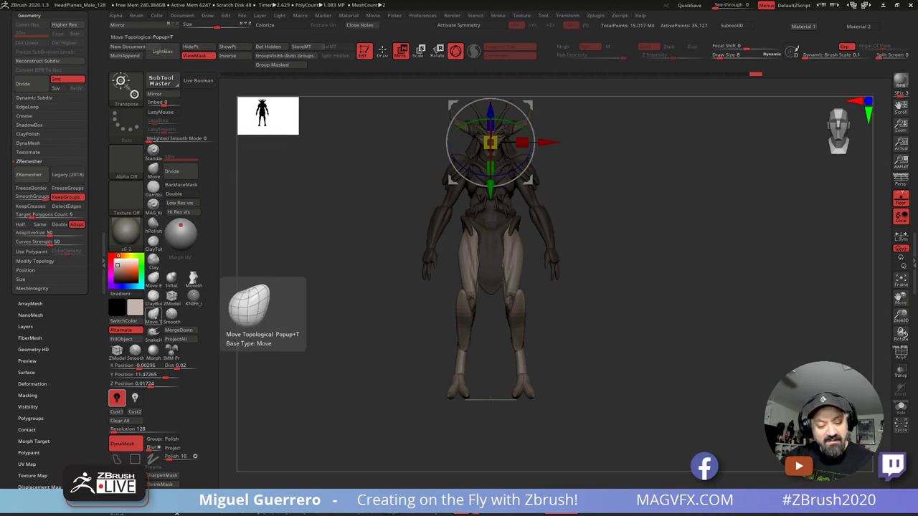
pyautogui.click(153, 314)
pyautogui.click(666, 57)
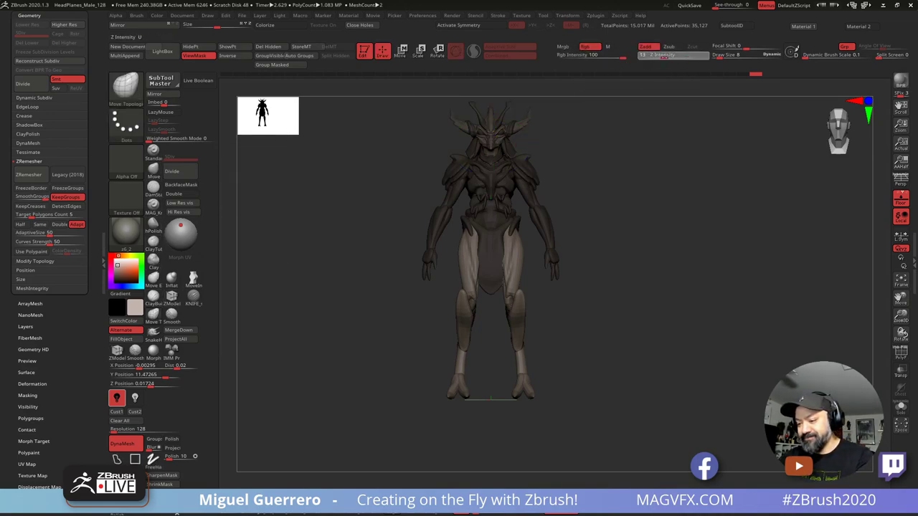
pyautogui.write('14')
pyautogui.press('Return')
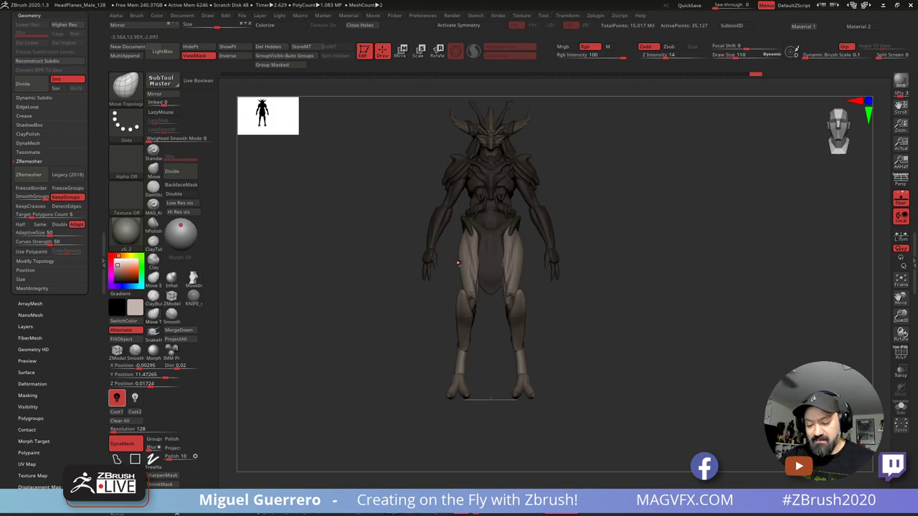
pyautogui.press(']')
pyautogui.press(']')
pyautogui.press(']')
pyautogui.press('space')
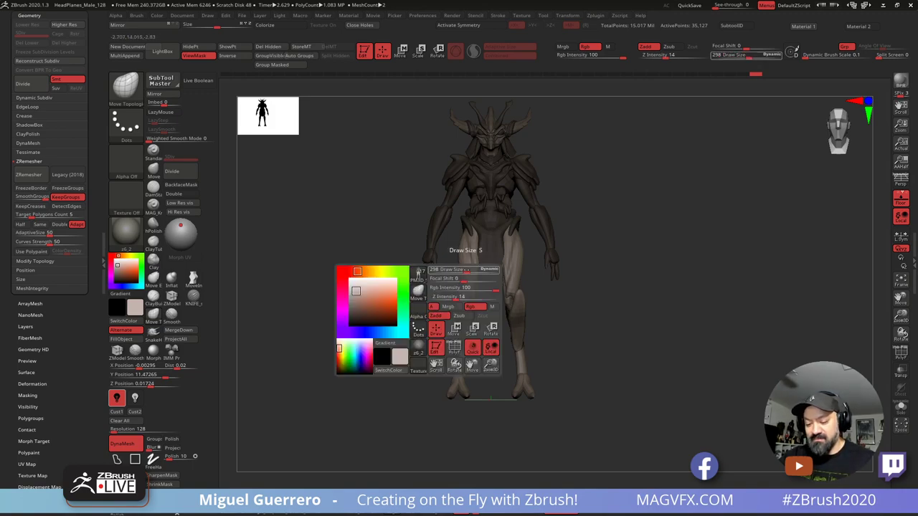
pyautogui.press('space')
pyautogui.moveTo(460, 259); pyautogui.dragTo(454, 261)
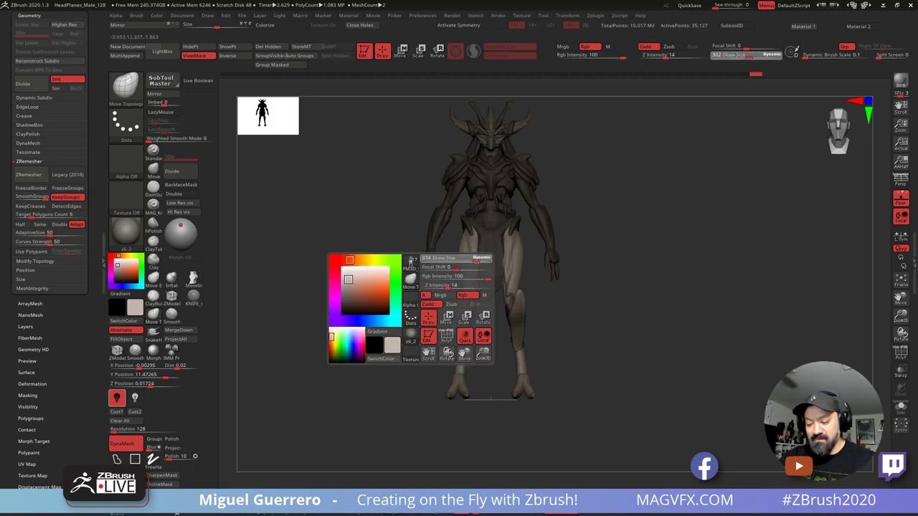
# Step: Switch to the Move brush, staying in 3D edit mode, and set the Dynamic Brush Scale to 5
pyautogui.click(153, 171)
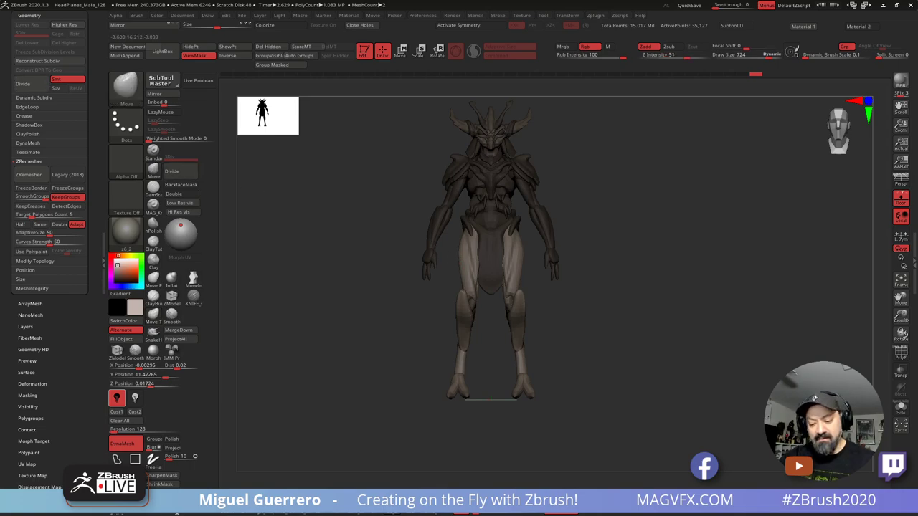
pyautogui.moveTo(410, 265)
pyautogui.keyDown('ctrl'); pyautogui.mouseDown(button='right')
pyautogui.moveTo(431, 310)
pyautogui.moveTo(461, 260)
pyautogui.mouseUp(button='right'); pyautogui.keyUp('ctrl')
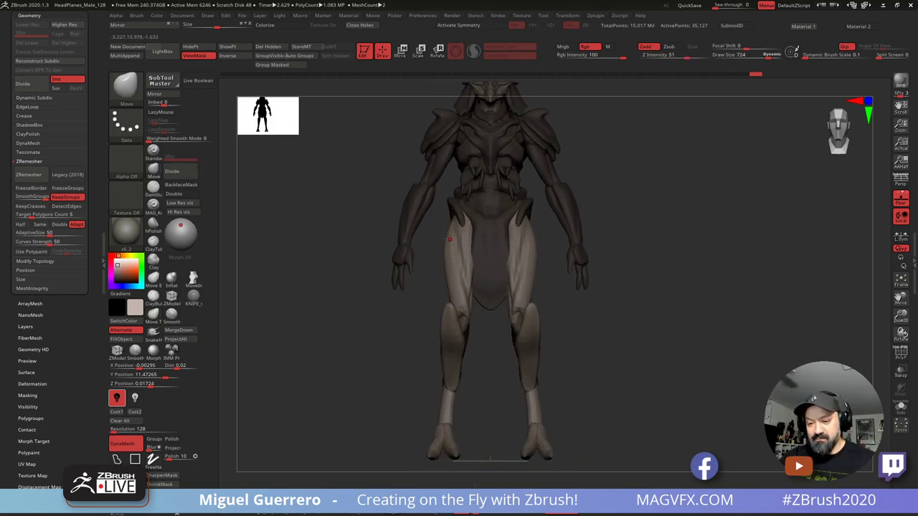
pyautogui.click(364, 51)
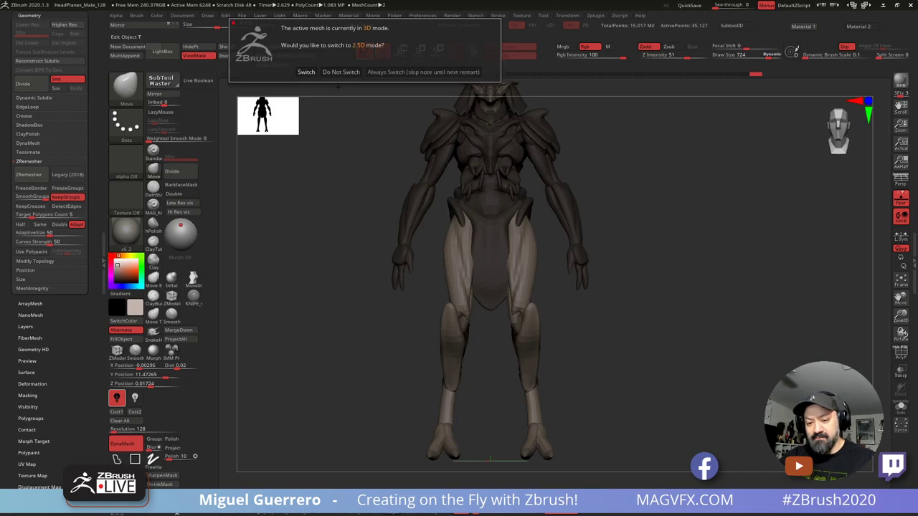
pyautogui.click(341, 71)
pyautogui.moveTo(344, 279)
pyautogui.keyDown('shift'); pyautogui.mouseDown()
pyautogui.moveTo(362, 278)
pyautogui.moveTo(340, 268)
pyautogui.mouseUp(); pyautogui.keyUp('shift')
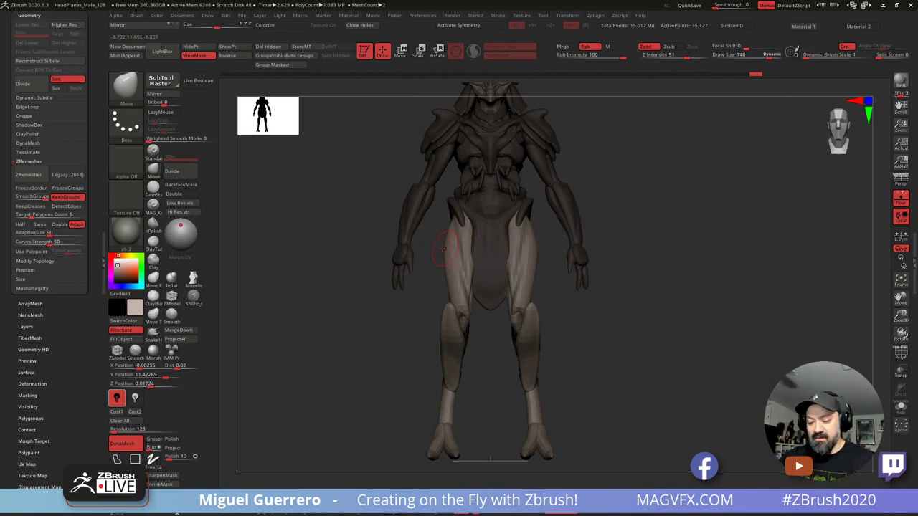
pyautogui.press('space')
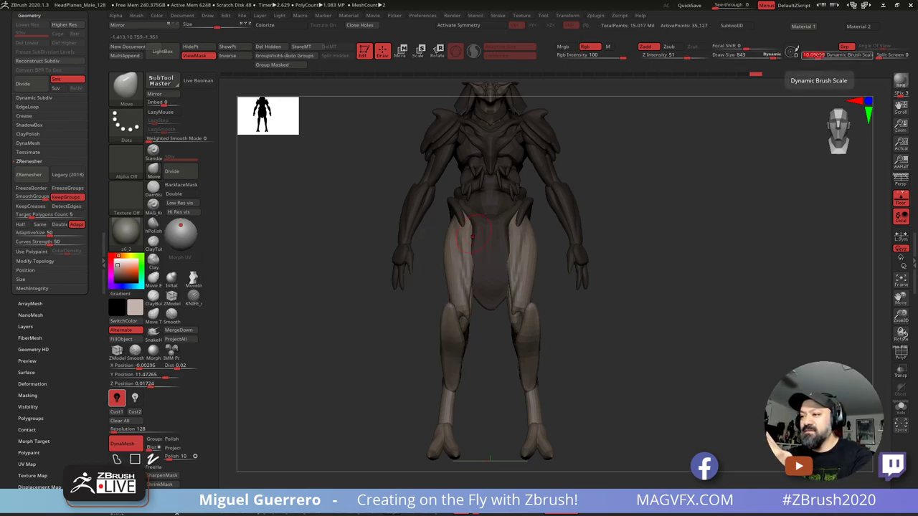
pyautogui.write('5')
pyautogui.press('Return')
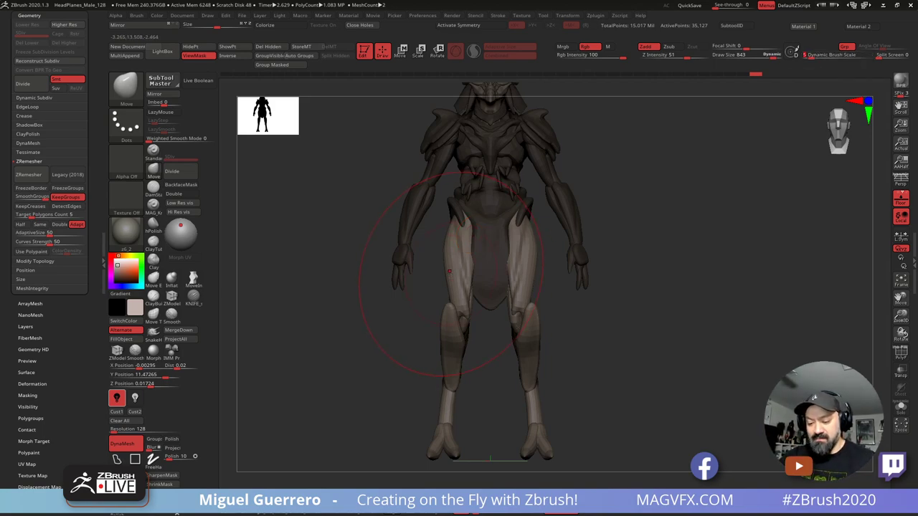
# Step: Reduce the Move brush's draw size to 322 and activate symmetry across X for the legs
pyautogui.press('space')
pyautogui.moveTo(451, 274)
pyautogui.mouseDown()
pyautogui.moveTo(426, 276)
pyautogui.moveTo(451, 255)
pyautogui.mouseUp()
pyautogui.press('x')
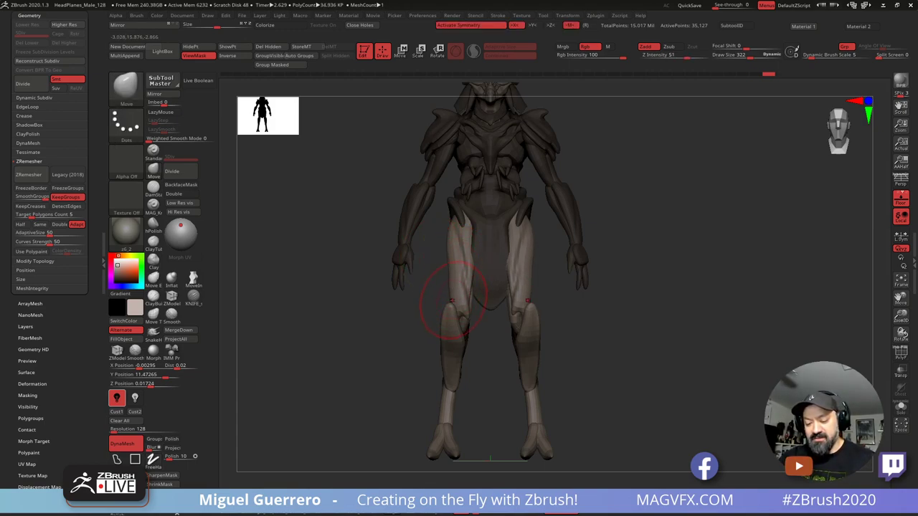
# Step: Try to reshape the outer contour of both thighs with the Move brush, and undo the stroke
pyautogui.moveTo(453, 300)
pyautogui.mouseDown()
pyautogui.moveTo(456, 310)
pyautogui.moveTo(450, 280)
pyautogui.mouseUp()
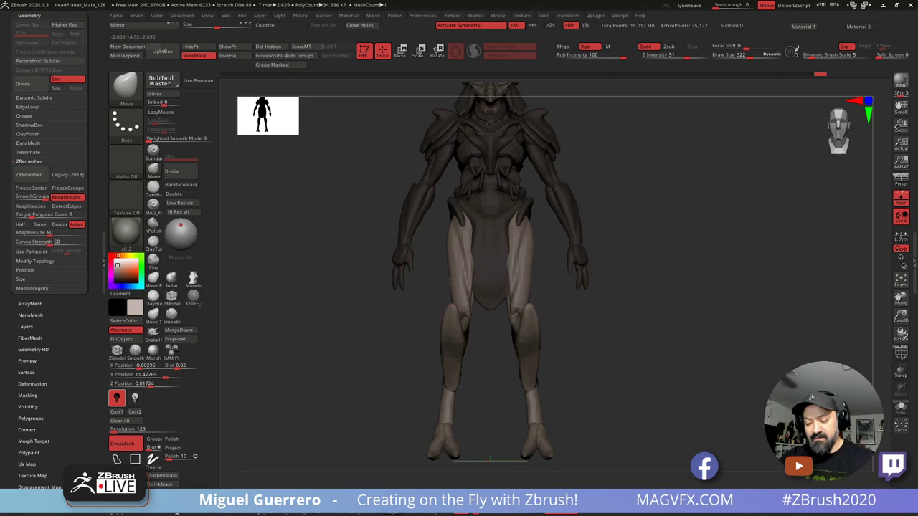
pyautogui.hotkey('ctrl', 'z')
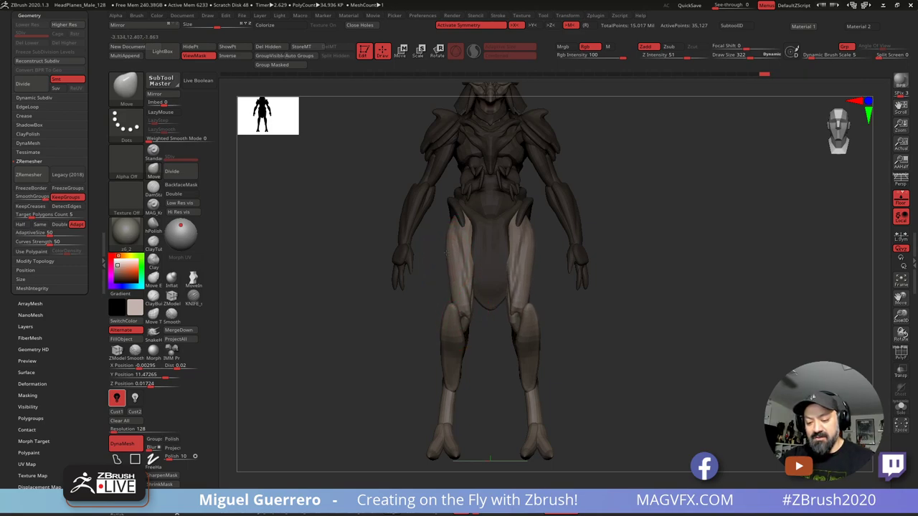
pyautogui.press('s')
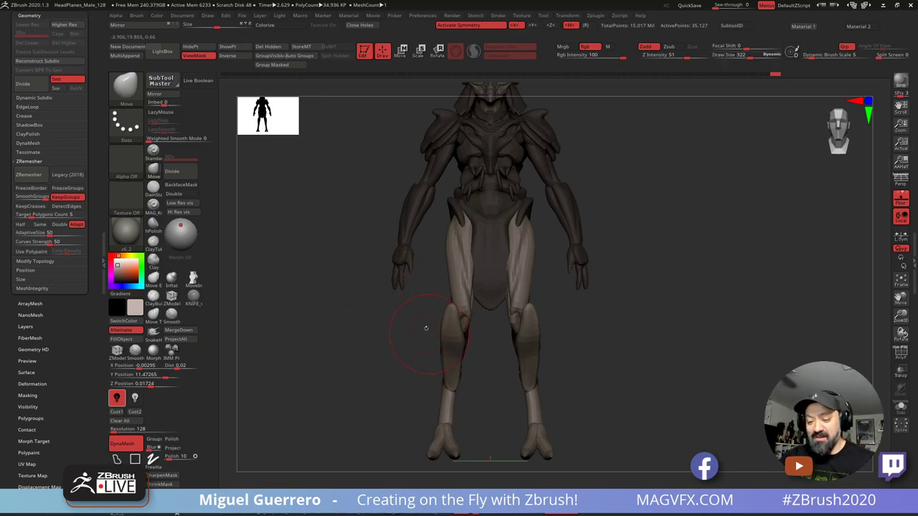
# Step: Isolate the thigh polygroups, add them to the mask and unhide the rest of the body
pyautogui.moveTo(427, 328)
pyautogui.keyDown('alt'); pyautogui.mouseDown(button='right')
pyautogui.moveTo(420, 314)
pyautogui.moveTo(441, 330)
pyautogui.mouseUp(button='right'); pyautogui.keyUp('alt')
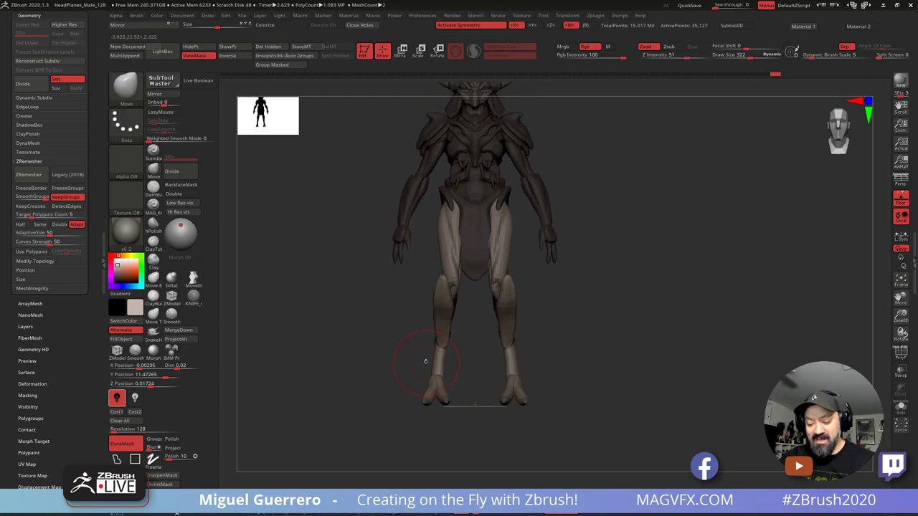
pyautogui.keyDown('ctrl'); pyautogui.keyDown('shift'); pyautogui.click(446, 245); pyautogui.keyUp('shift'); pyautogui.keyUp('ctrl')
pyautogui.keyDown('ctrl'); pyautogui.keyDown('shift'); pyautogui.click(446, 244); pyautogui.keyUp('shift'); pyautogui.keyUp('ctrl')
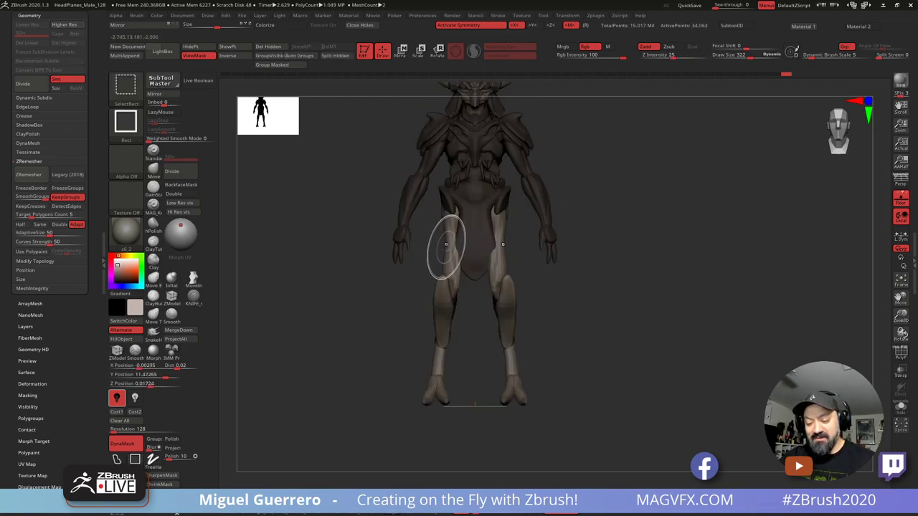
pyautogui.keyDown('ctrl'); pyautogui.keyDown('shift'); pyautogui.click(449, 250); pyautogui.keyUp('shift'); pyautogui.keyUp('ctrl')
pyautogui.keyDown('ctrl'); pyautogui.keyDown('shift'); pyautogui.click(450, 253); pyautogui.keyUp('shift'); pyautogui.keyUp('ctrl')
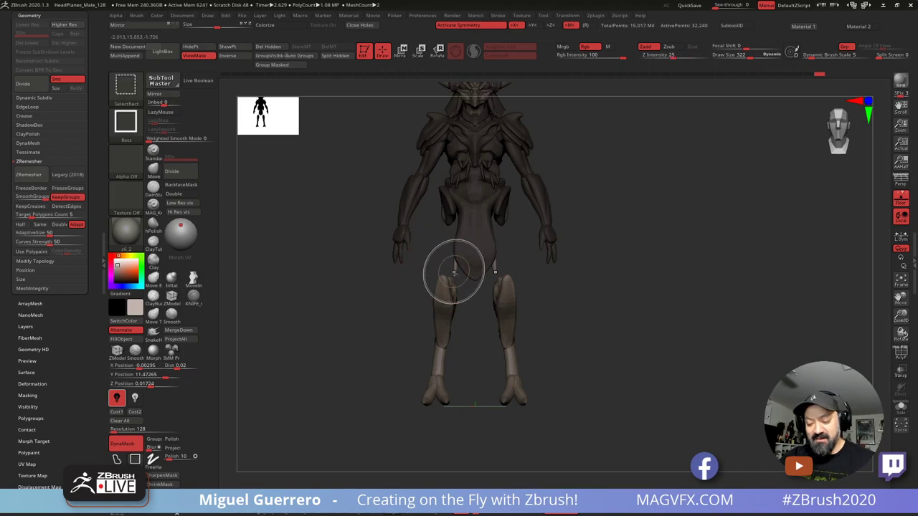
pyautogui.keyDown('ctrl'); pyautogui.keyDown('alt'); pyautogui.keyDown('shift'); pyautogui.click(454, 273); pyautogui.keyUp('shift'); pyautogui.keyUp('alt'); pyautogui.keyUp('ctrl')
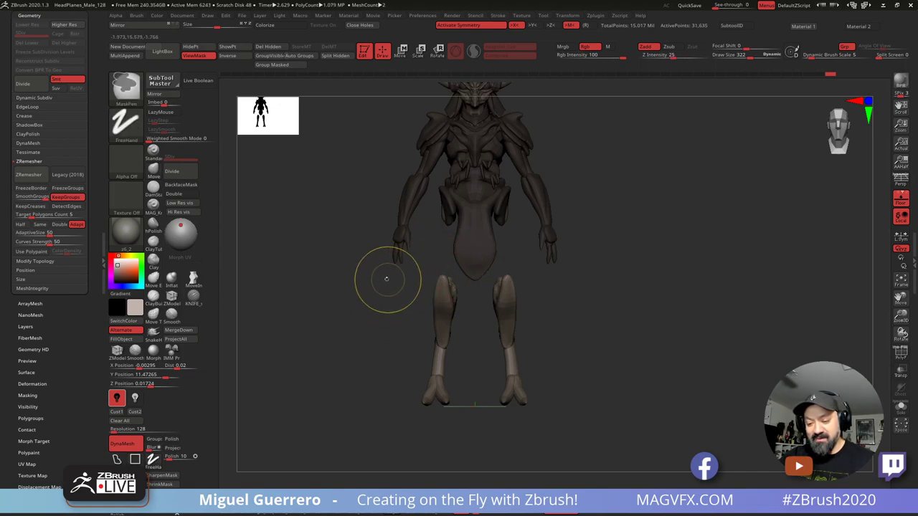
pyautogui.keyDown('ctrl'); pyautogui.keyDown('shift'); pyautogui.click(349, 289); pyautogui.keyUp('shift'); pyautogui.keyUp('ctrl')
pyautogui.keyDown('ctrl'); pyautogui.moveTo(399, 187); pyautogui.dragTo(522, 371); pyautogui.keyUp('ctrl')
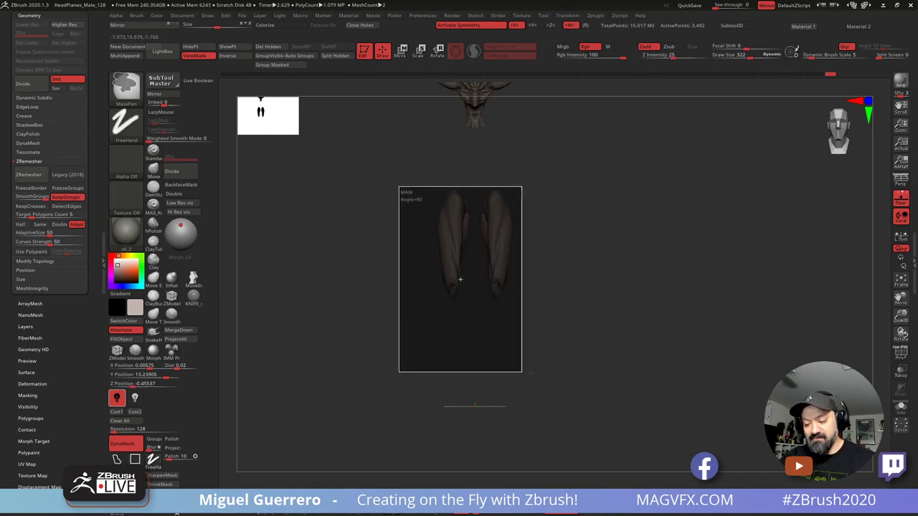
pyautogui.keyDown('ctrl'); pyautogui.keyDown('shift'); pyautogui.click(404, 314); pyautogui.keyUp('shift'); pyautogui.keyUp('ctrl')
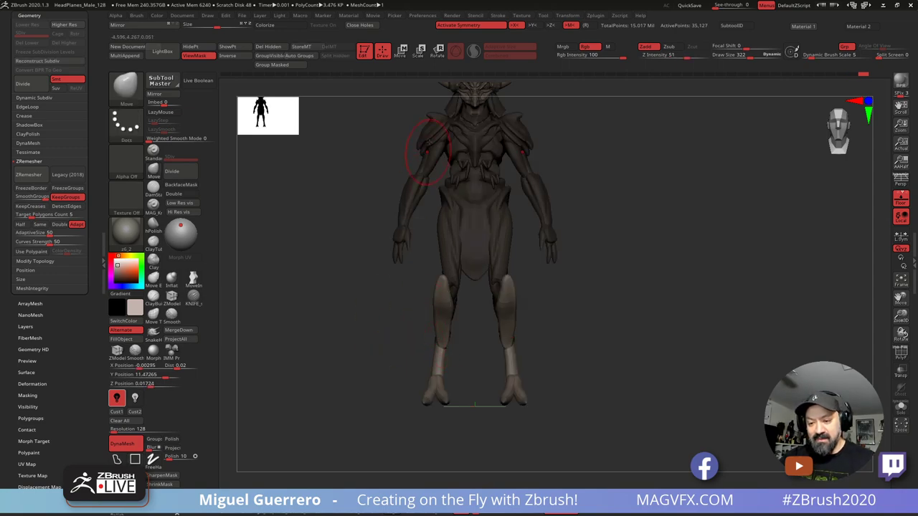
# Step: Centre the gizmo on the knee and rotate the unmasked shins and feet inward by about 4 degrees
pyautogui.press('e')
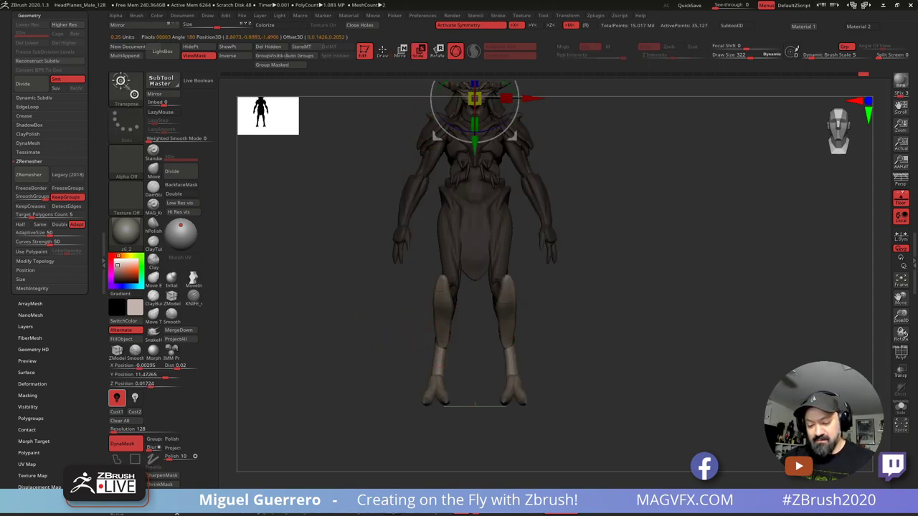
pyautogui.keyDown('alt'); pyautogui.click(438, 292); pyautogui.keyUp('alt')
pyautogui.moveTo(439, 337); pyautogui.dragTo(444, 337)
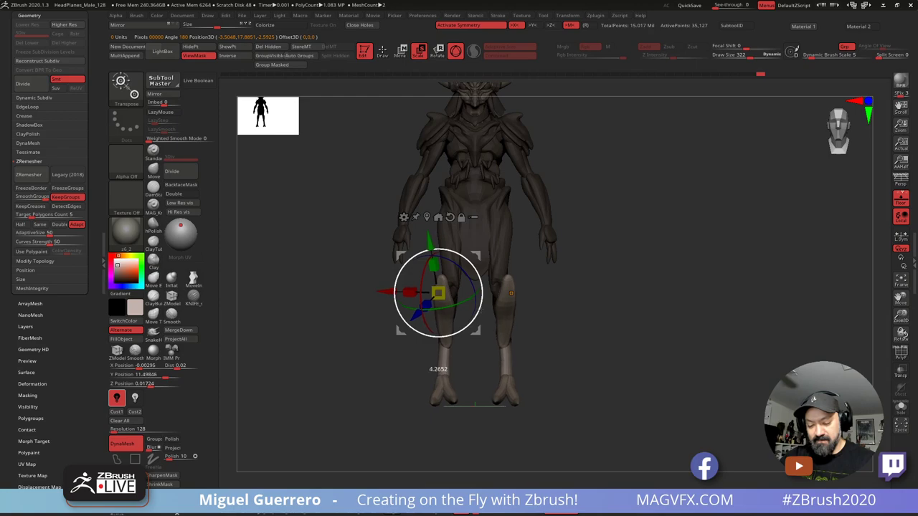
# Step: Fine-tune the position of the unmasked shins and feet with the gizmo, and clear the mask
pyautogui.moveTo(346, 302); pyautogui.dragTo(453, 252)
pyautogui.keyDown('alt'); pyautogui.moveTo(374, 264); pyautogui.dragTo(443, 282); pyautogui.keyUp('alt')
pyautogui.moveTo(519, 283); pyautogui.dragTo(510, 283)
pyautogui.moveTo(610, 244); pyautogui.dragTo(489, 233)
pyautogui.moveTo(427, 271); pyautogui.dragTo(426, 280)
pyautogui.keyDown('alt'); pyautogui.click(472, 258); pyautogui.keyUp('alt')
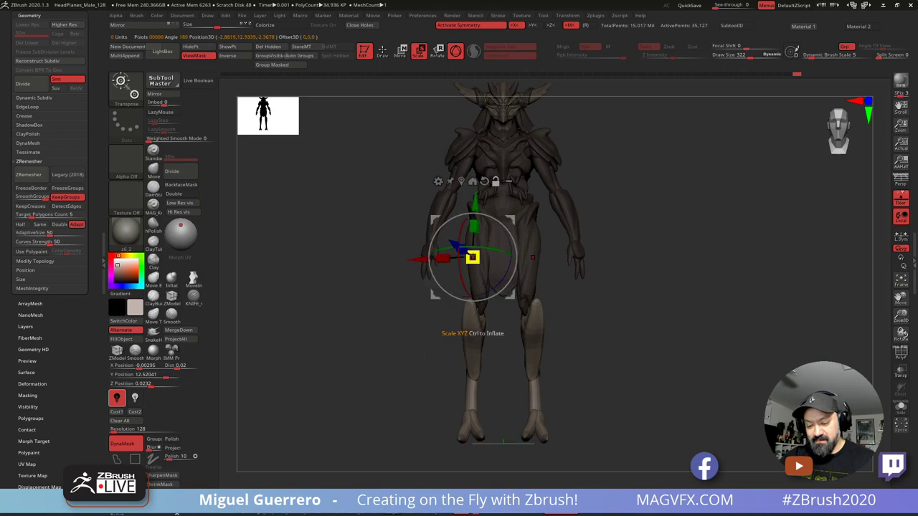
pyautogui.keyDown('ctrl'); pyautogui.moveTo(366, 215); pyautogui.dragTo(376, 229); pyautogui.keyUp('ctrl')
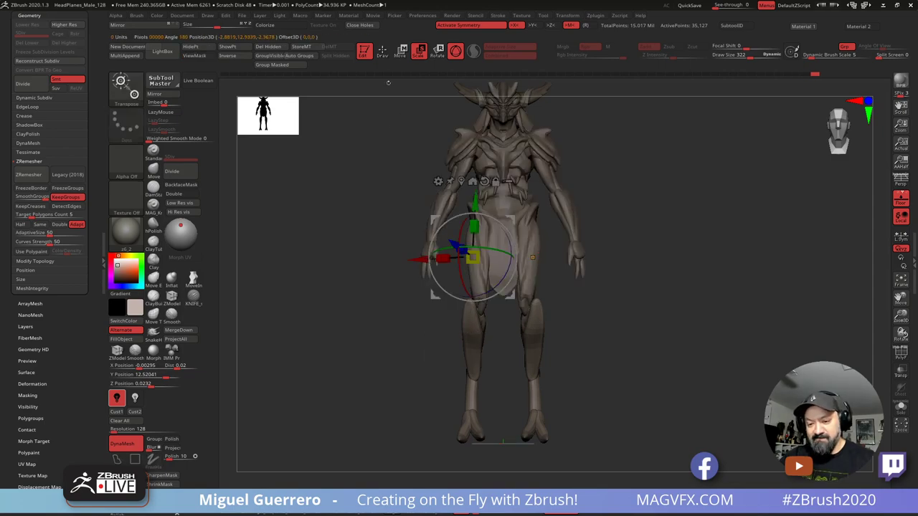
# Step: Switch to the Move Topological brush, try a stroke on the outer thigh contour, and undo it
pyautogui.click(382, 51)
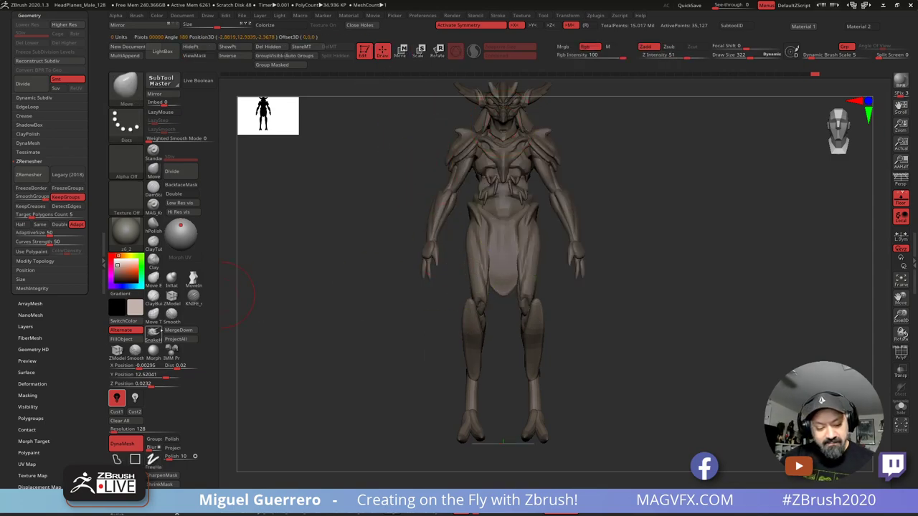
pyautogui.click(152, 313)
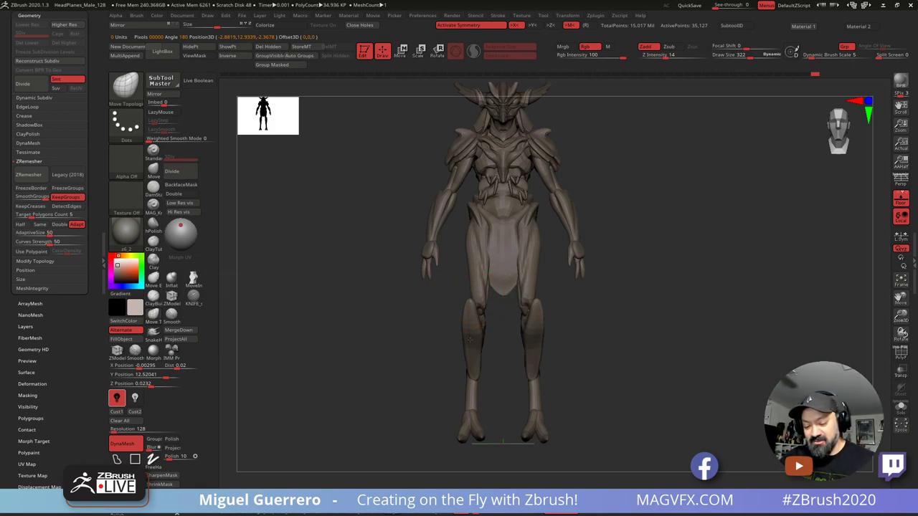
pyautogui.moveTo(462, 256); pyautogui.dragTo(460, 260)
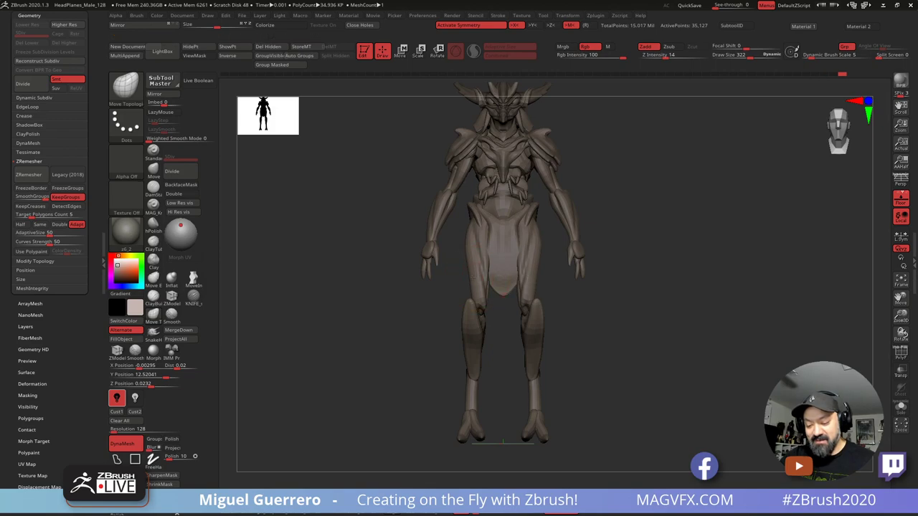
pyautogui.hotkey('ctrl', 'z')
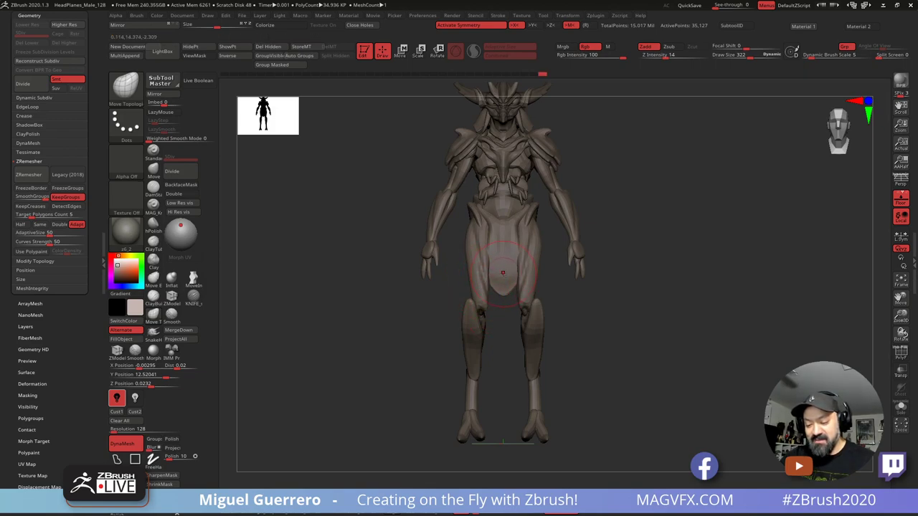
# Step: Enlarge the Move Topological brush to draw size 414 and adjust the loincloth plate and thighs from the side and front
pyautogui.moveTo(503, 279); pyautogui.dragTo(568, 278, button='right')
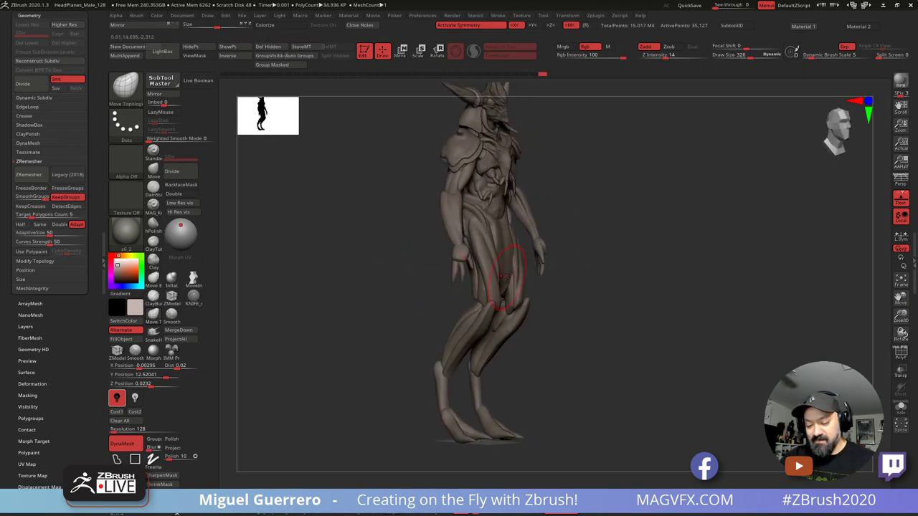
pyautogui.moveTo(503, 276); pyautogui.dragTo(497, 277)
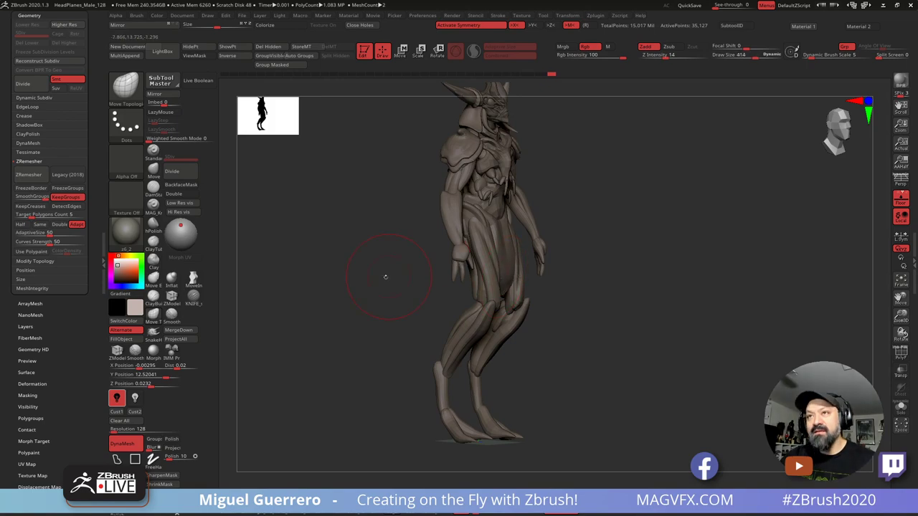
pyautogui.keyDown('shift'); pyautogui.moveTo(383, 277); pyautogui.dragTo(323, 277, button='right'); pyautogui.keyUp('shift')
pyautogui.moveTo(488, 268); pyautogui.dragTo(498, 268)
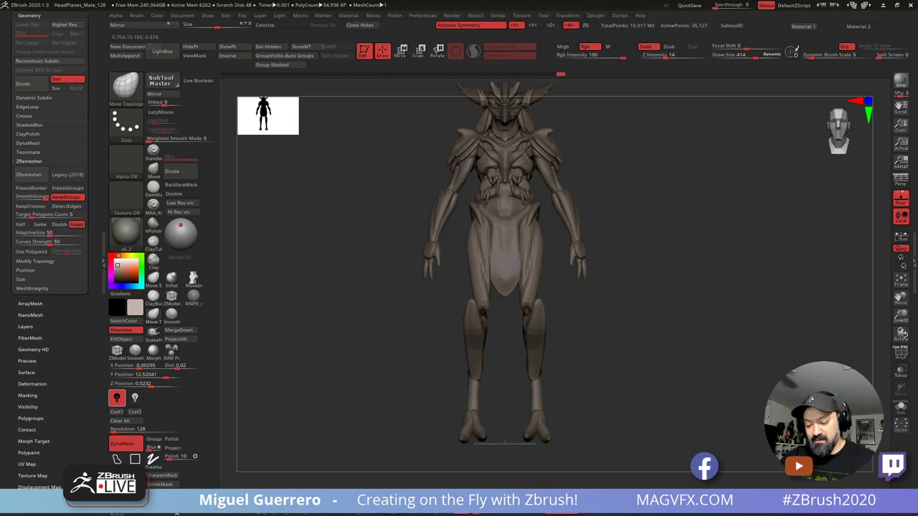
# Step: Isolate the front loincloth polygroup, adjust its shape from the side, mask around it and unhide the rest of the body
pyautogui.keyDown('ctrl'); pyautogui.keyDown('shift'); pyautogui.click(497, 268); pyautogui.keyUp('shift'); pyautogui.keyUp('ctrl')
pyautogui.moveTo(431, 287); pyautogui.dragTo(495, 287, button='right')
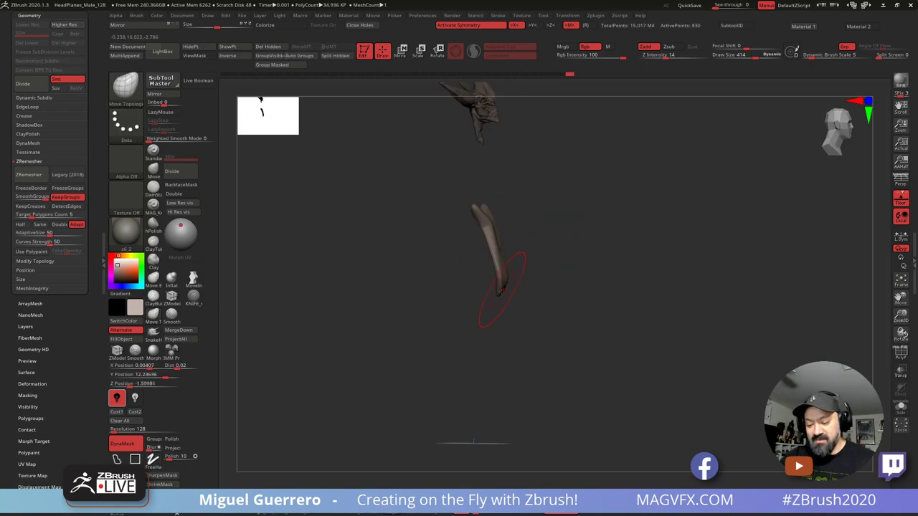
pyautogui.moveTo(489, 252); pyautogui.dragTo(495, 252)
pyautogui.keyDown('ctrl'); pyautogui.moveTo(446, 186); pyautogui.dragTo(573, 364); pyautogui.keyUp('ctrl')
pyautogui.keyDown('ctrl'); pyautogui.keyDown('shift'); pyautogui.click(564, 351); pyautogui.keyUp('shift'); pyautogui.keyUp('ctrl')
# Step: Reshape the unmasked loincloth from the front so its tip sits higher between the thighs, and clear the mask
pyautogui.keyDown('shift'); pyautogui.moveTo(431, 293); pyautogui.dragTo(362, 290, button='right'); pyautogui.keyUp('shift')
pyautogui.keyDown('alt'); pyautogui.click(494, 276); pyautogui.keyUp('alt')
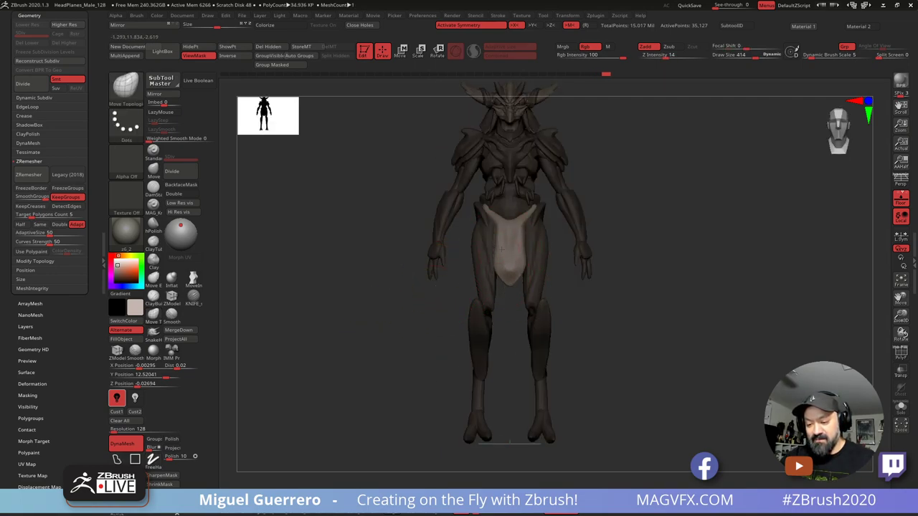
pyautogui.keyDown('ctrl'); pyautogui.moveTo(410, 287); pyautogui.dragTo(421, 256); pyautogui.keyUp('ctrl')
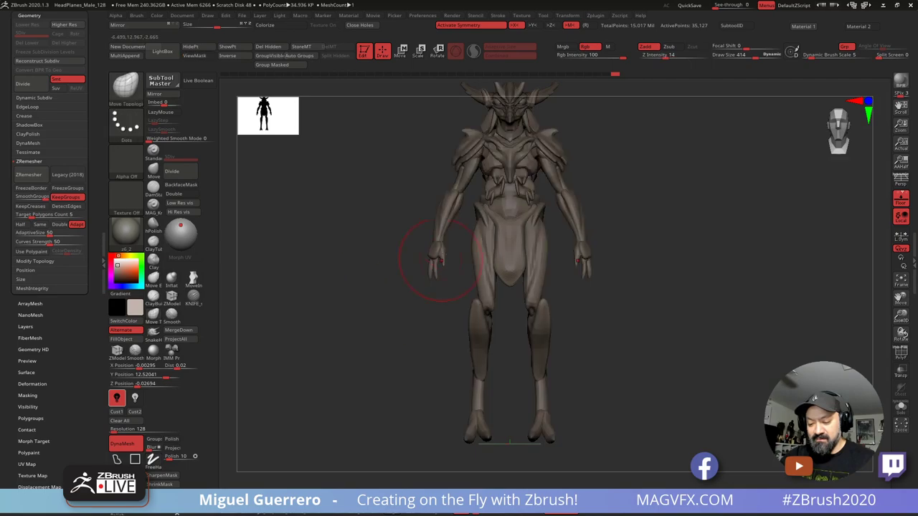
# Step: Hide the loincloth, thigh, shin and foot polygroups, leaving only the upper body visible
pyautogui.keyDown('ctrl'); pyautogui.keyDown('shift'); pyautogui.click(478, 262); pyautogui.keyUp('shift'); pyautogui.keyUp('ctrl')
pyautogui.keyDown('ctrl'); pyautogui.keyDown('shift'); pyautogui.click(479, 261); pyautogui.keyUp('shift'); pyautogui.keyUp('ctrl')
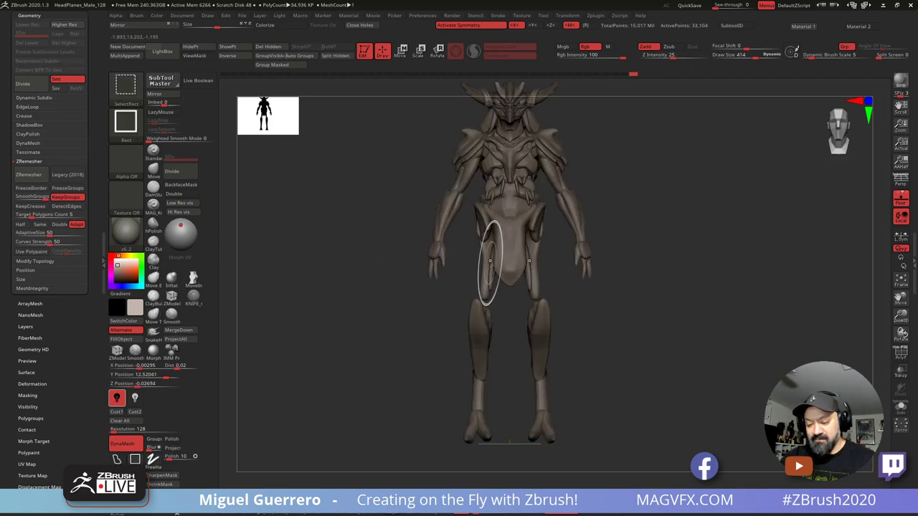
pyautogui.keyDown('ctrl'); pyautogui.keyDown('shift'); pyautogui.click(499, 266); pyautogui.keyUp('shift'); pyautogui.keyUp('ctrl')
pyautogui.keyDown('ctrl'); pyautogui.keyDown('shift'); pyautogui.click(487, 272); pyautogui.keyUp('shift'); pyautogui.keyUp('ctrl')
pyautogui.keyDown('ctrl'); pyautogui.keyDown('shift'); pyautogui.click(479, 331); pyautogui.keyUp('shift'); pyautogui.keyUp('ctrl')
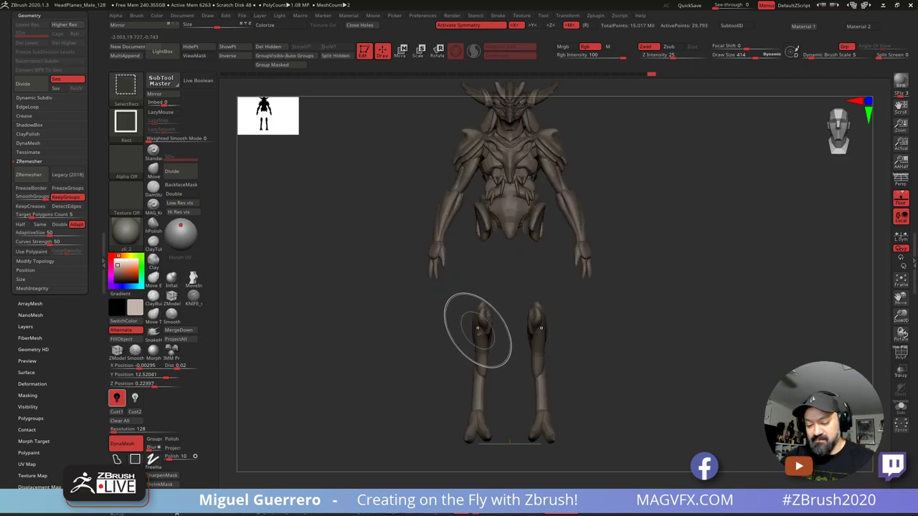
pyautogui.keyDown('ctrl'); pyautogui.keyDown('shift'); pyautogui.click(481, 374); pyautogui.keyUp('shift'); pyautogui.keyUp('ctrl')
pyautogui.keyDown('ctrl'); pyautogui.keyDown('shift'); pyautogui.click(480, 352); pyautogui.keyUp('shift'); pyautogui.keyUp('ctrl')
pyautogui.keyDown('ctrl'); pyautogui.keyDown('shift'); pyautogui.click(483, 322); pyautogui.keyUp('shift'); pyautogui.keyUp('ctrl')
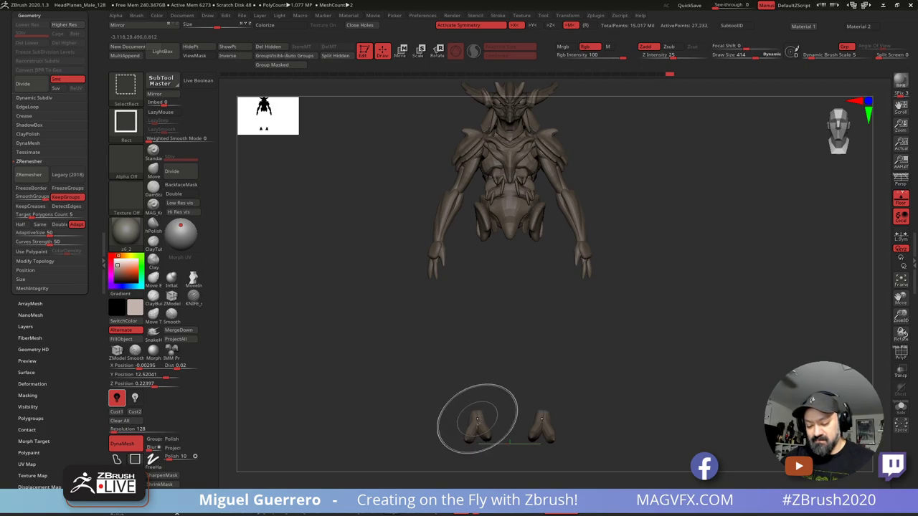
pyautogui.keyDown('ctrl'); pyautogui.keyDown('shift'); pyautogui.click(476, 424); pyautogui.keyUp('shift'); pyautogui.keyUp('ctrl')
pyautogui.keyDown('ctrl'); pyautogui.keyDown('shift'); pyautogui.click(479, 428); pyautogui.keyUp('shift'); pyautogui.keyUp('ctrl')
pyautogui.keyDown('ctrl'); pyautogui.keyDown('shift'); pyautogui.click(537, 426); pyautogui.keyUp('shift'); pyautogui.keyUp('ctrl')
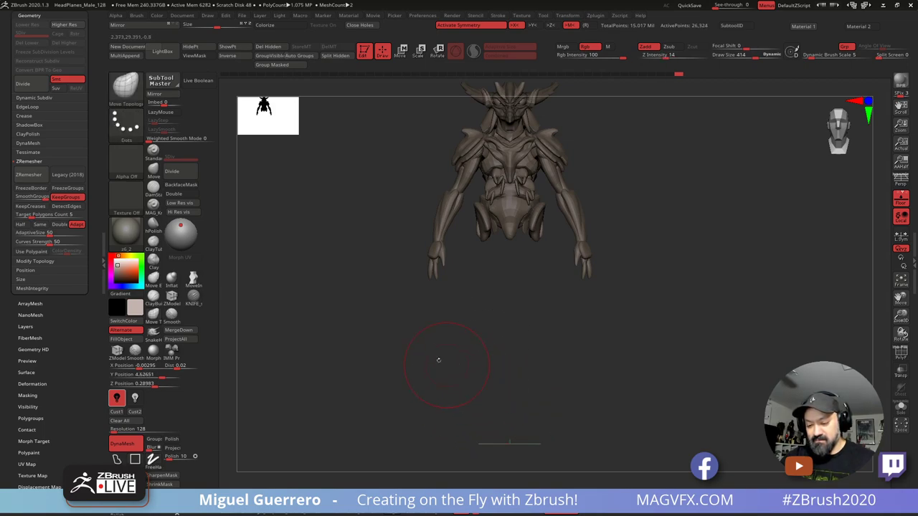
# Step: Mask the entire visible upper body and unhide the legs and loincloth
pyautogui.keyDown('alt'); pyautogui.moveTo(387, 311); pyautogui.dragTo(369, 343, button='right'); pyautogui.keyUp('alt')
pyautogui.keyDown('ctrl'); pyautogui.moveTo(363, 277); pyautogui.dragTo(367, 244, button='right'); pyautogui.keyUp('ctrl')
pyautogui.keyDown('ctrl'); pyautogui.moveTo(373, 189); pyautogui.dragTo(578, 410); pyautogui.keyUp('ctrl')
pyautogui.keyDown('ctrl'); pyautogui.keyDown('shift'); pyautogui.click(371, 360); pyautogui.keyUp('shift'); pyautogui.keyUp('ctrl')
pyautogui.keyDown('alt'); pyautogui.moveTo(370, 358); pyautogui.dragTo(360, 297, button='right'); pyautogui.keyUp('alt')
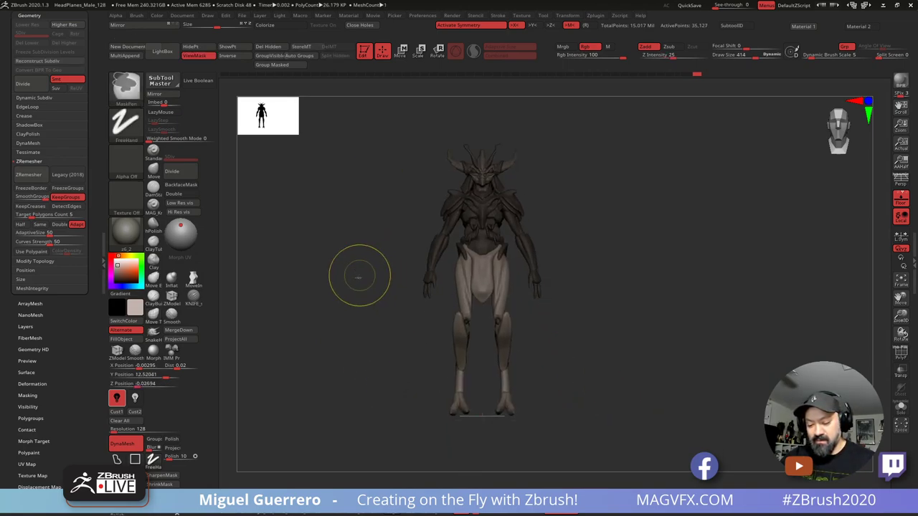
# Step: Align the gizmo vertically at the pelvis and move the unmasked legs and loincloth slightly downward
pyautogui.keyDown('ctrl'); pyautogui.click(360, 275); pyautogui.keyUp('ctrl')
pyautogui.click(399, 62)
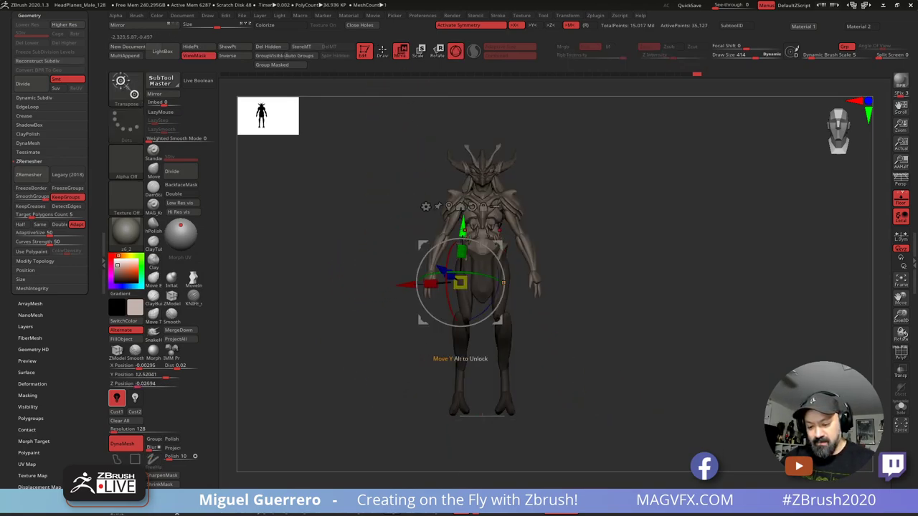
pyautogui.moveTo(481, 252); pyautogui.dragTo(481, 337)
pyautogui.press('y')
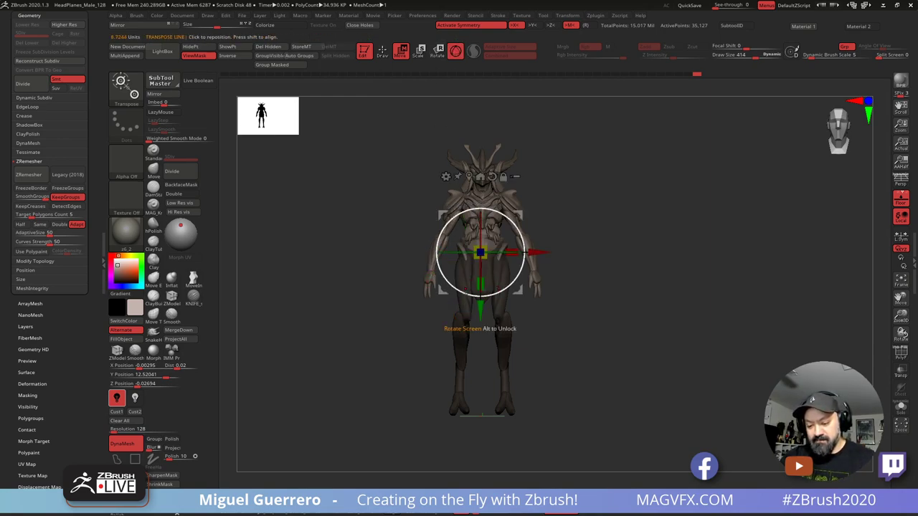
pyautogui.keyDown('ctrl'); pyautogui.click(405, 316); pyautogui.keyUp('ctrl')
pyautogui.moveTo(481, 306); pyautogui.dragTo(480, 319)
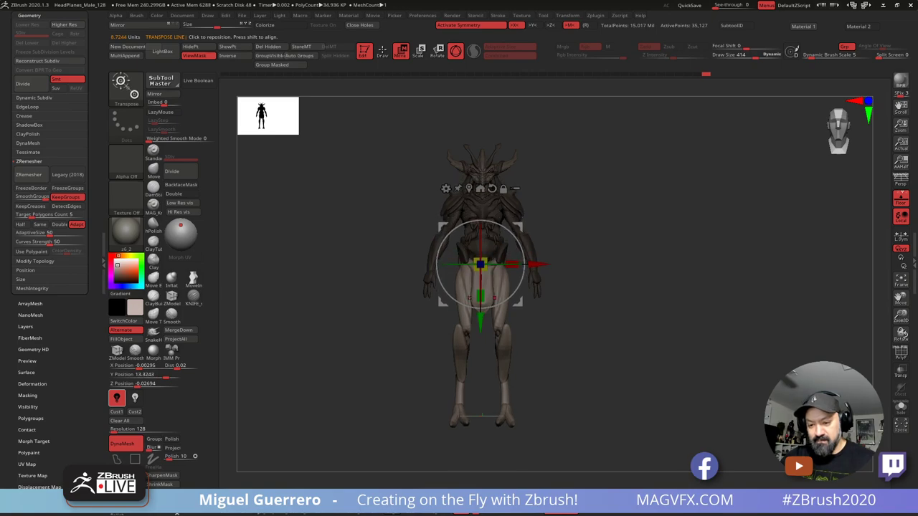
# Step: Return to draw mode, invert the mask to protect the legs, and add both arms and shoulders to the mask
pyautogui.click(381, 59)
pyautogui.keyDown('ctrl'); pyautogui.moveTo(436, 267); pyautogui.dragTo(347, 266, button='right'); pyautogui.keyUp('ctrl')
pyautogui.keyDown('ctrl'); pyautogui.click(391, 270); pyautogui.keyUp('ctrl')
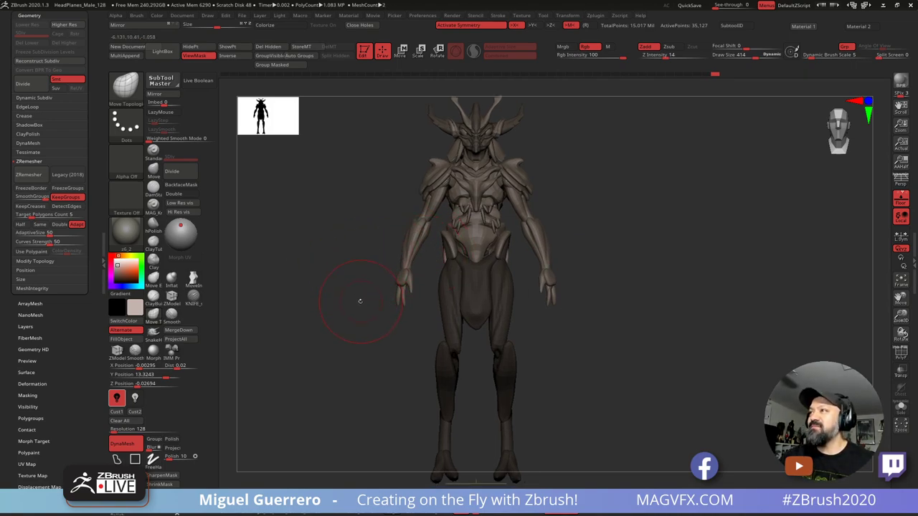
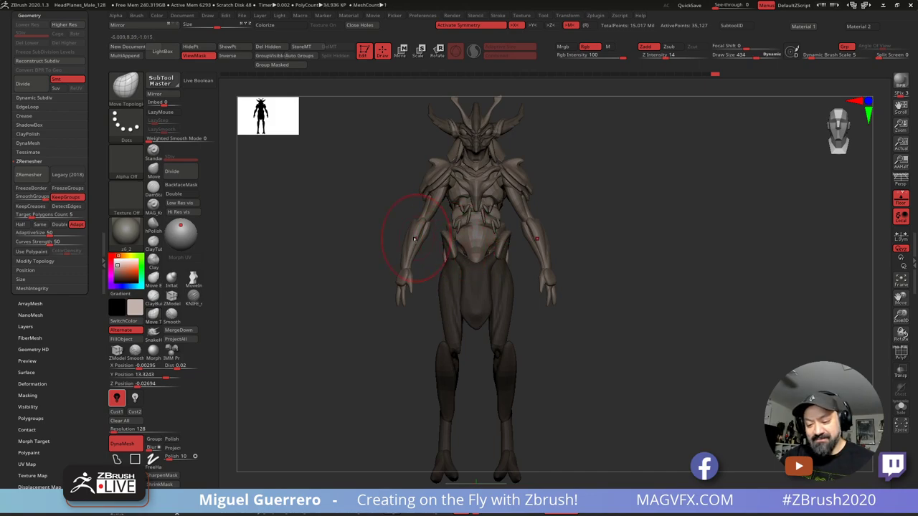
pyautogui.keyDown('ctrl'); pyautogui.moveTo(368, 240); pyautogui.dragTo(421, 328); pyautogui.keyUp('ctrl')
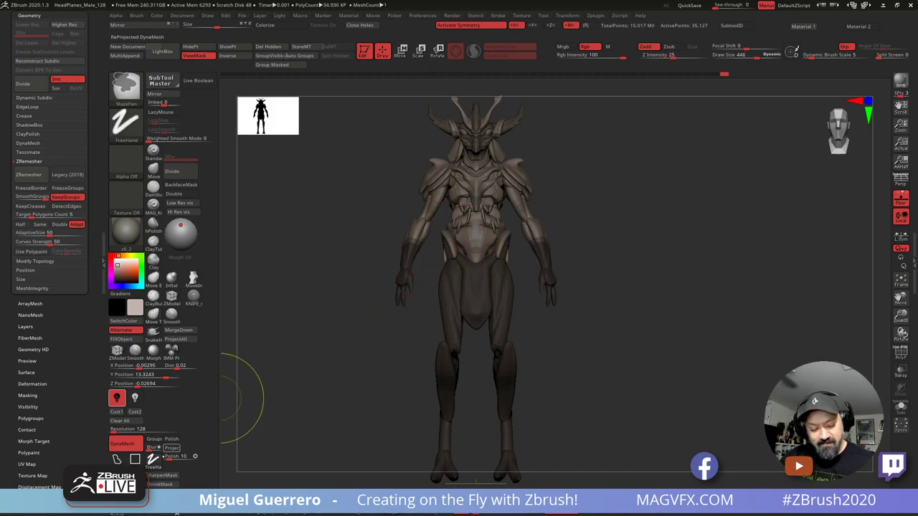
pyautogui.click(117, 459)
pyautogui.moveTo(359, 259)
pyautogui.keyDown('ctrl'); pyautogui.mouseDown()
pyautogui.moveTo(380, 323)
pyautogui.moveTo(427, 276)
pyautogui.moveTo(448, 184)
pyautogui.moveTo(434, 144)
pyautogui.mouseUp(); pyautogui.keyUp('ctrl')
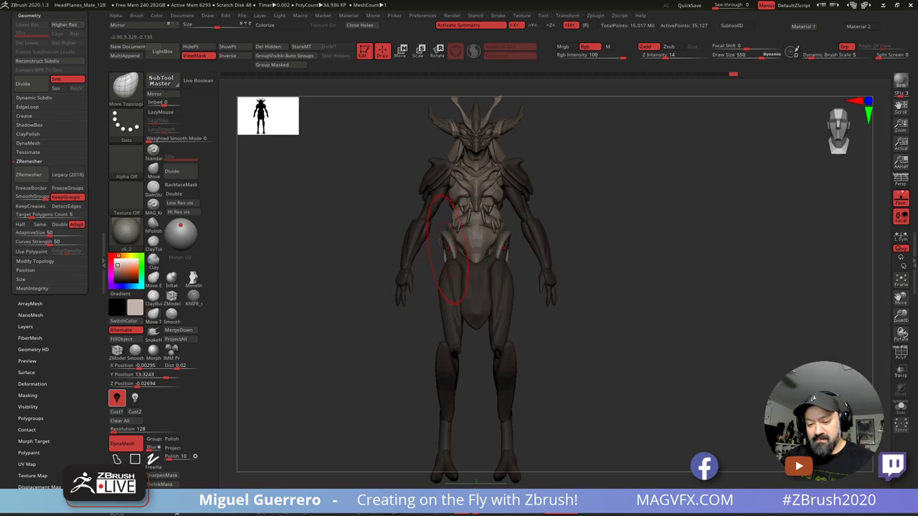
# Step: Reshape the sides of the unmasked torso and waist with the Move brush
pyautogui.click(154, 171)
pyautogui.moveTo(458, 220)
pyautogui.mouseDown()
pyautogui.moveTo(464, 244)
pyautogui.moveTo(451, 255)
pyautogui.mouseUp()
pyautogui.moveTo(330, 270); pyautogui.dragTo(423, 271)
pyautogui.moveTo(421, 265); pyautogui.dragTo(408, 258, button='right')
pyautogui.moveTo(453, 215)
pyautogui.mouseDown()
pyautogui.moveTo(449, 204)
pyautogui.moveTo(416, 216)
pyautogui.mouseUp()
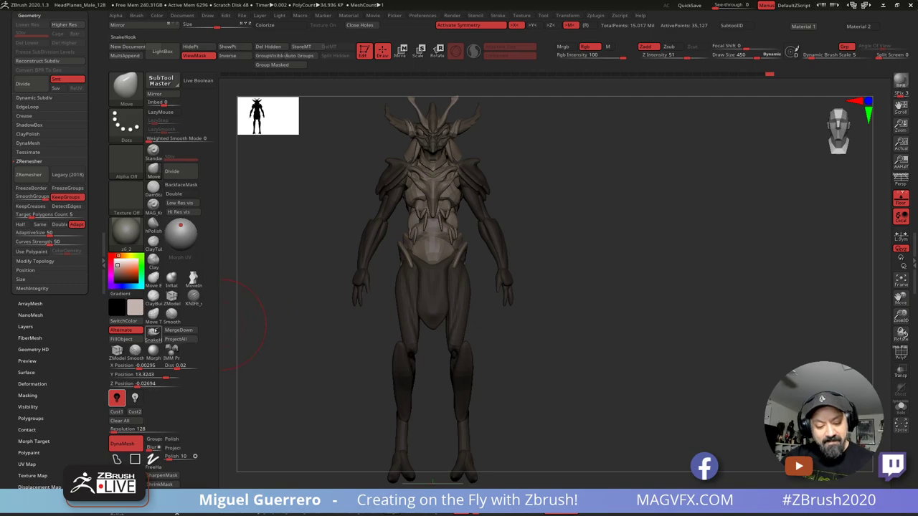
# Step: Refine the unmasked torso from the front and back with the Move Topological brush at draw size 450
pyautogui.click(153, 313)
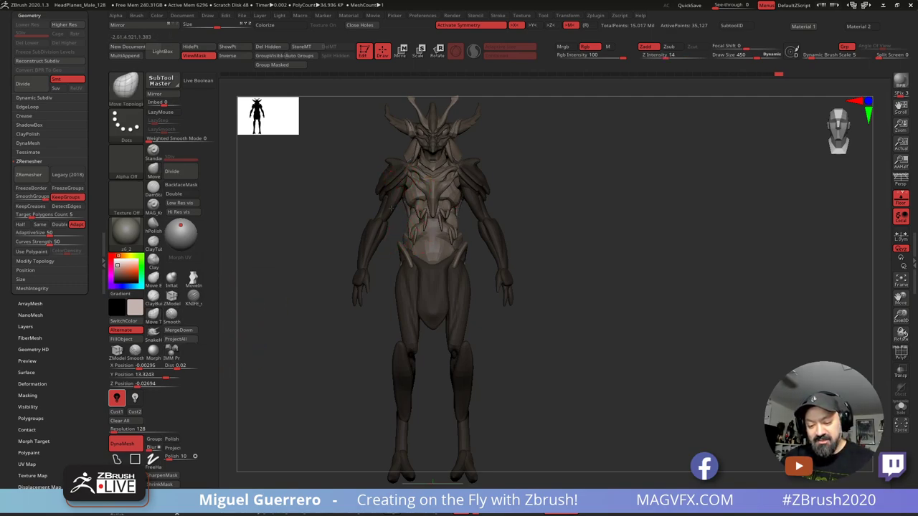
pyautogui.moveTo(316, 208)
pyautogui.keyDown('shift'); pyautogui.mouseDown()
pyautogui.moveTo(424, 201)
pyautogui.moveTo(411, 185)
pyautogui.mouseUp(); pyautogui.keyUp('shift')
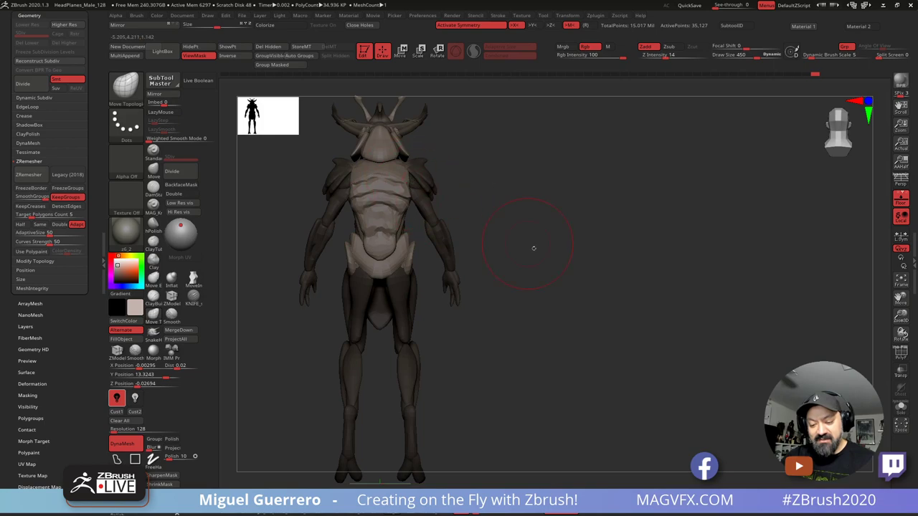
pyautogui.keyDown('shift'); pyautogui.moveTo(534, 248); pyautogui.dragTo(402, 210); pyautogui.keyUp('shift')
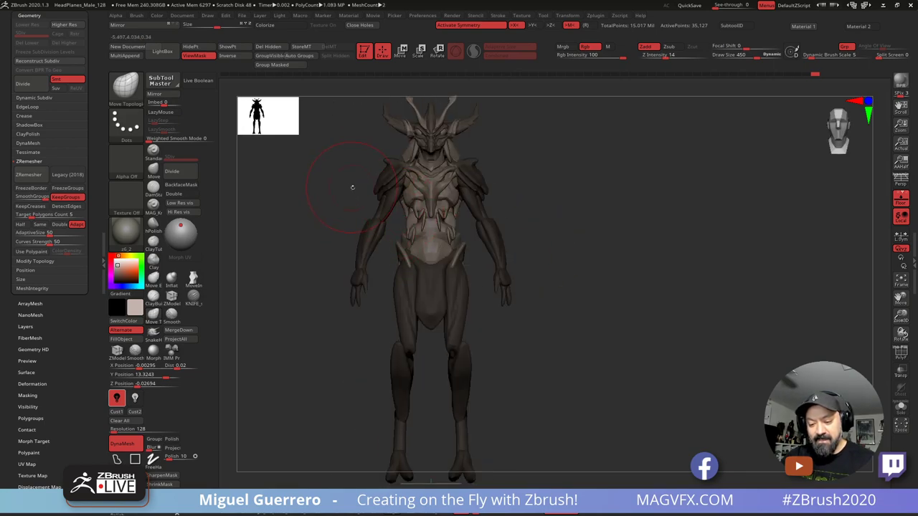
pyautogui.moveTo(352, 188)
pyautogui.keyDown('alt'); pyautogui.mouseDown(button='right')
pyautogui.moveTo(370, 264)
pyautogui.moveTo(406, 280)
pyautogui.mouseUp(button='right'); pyautogui.keyUp('alt')
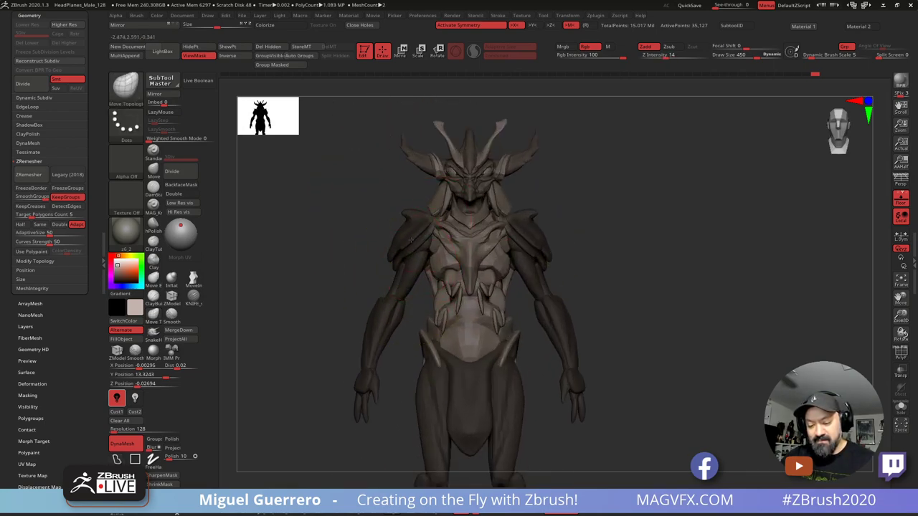
# Step: Adjust the chest and rib plates from the front and side with Move Topological, using draw sizes 354 and 302
pyautogui.click(153, 170)
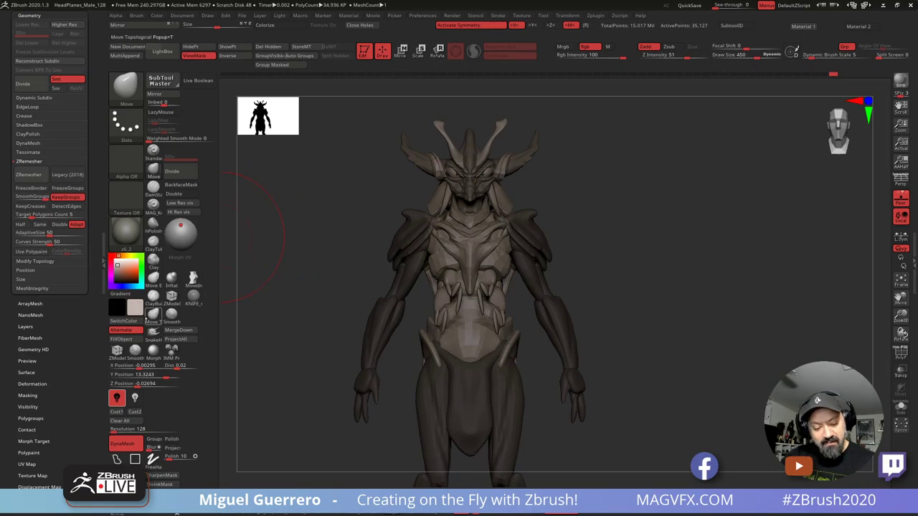
pyautogui.click(152, 318)
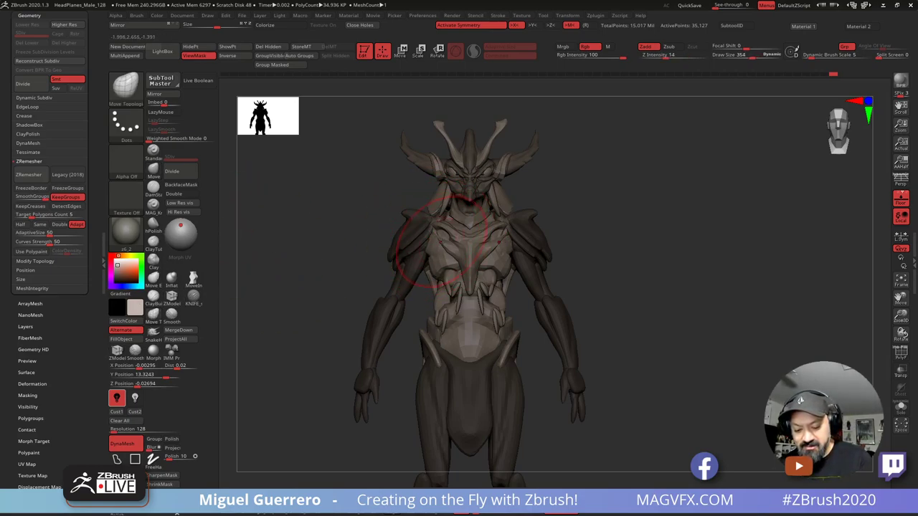
pyautogui.moveTo(444, 241); pyautogui.dragTo(412, 241)
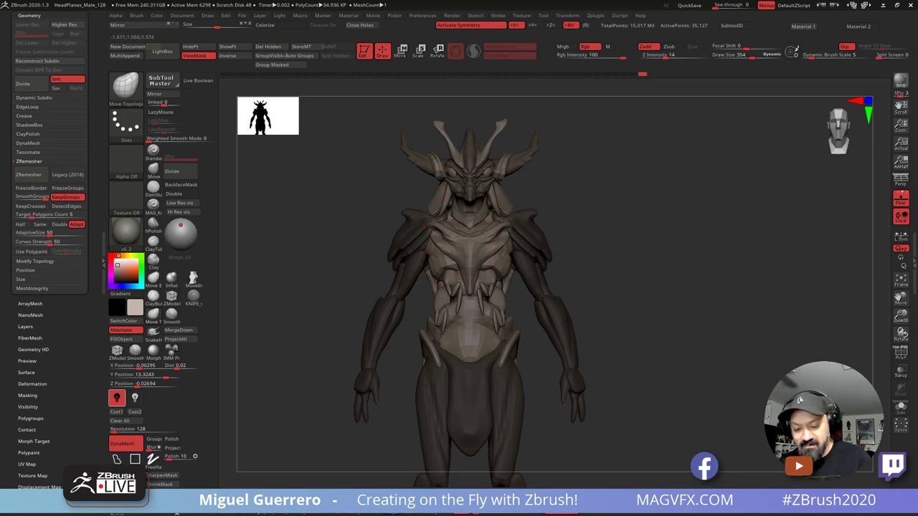
pyautogui.moveTo(422, 277); pyautogui.dragTo(428, 278)
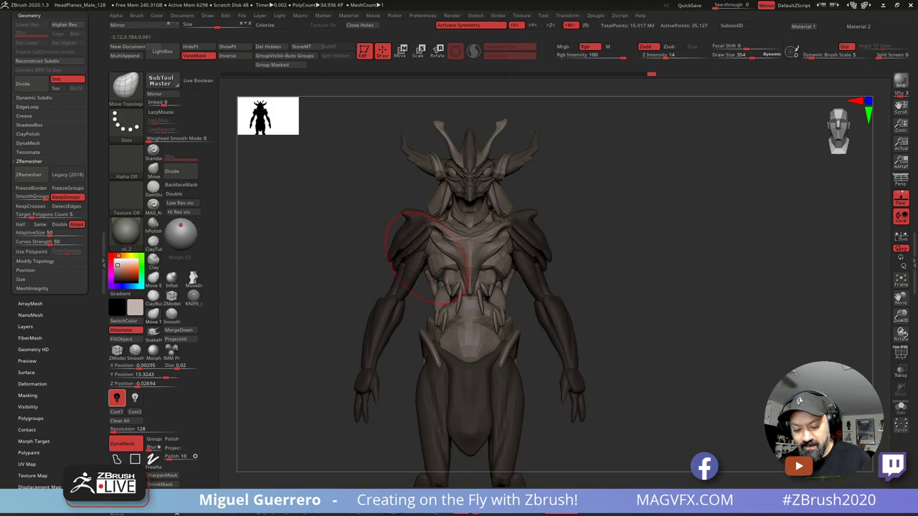
pyautogui.moveTo(421, 251); pyautogui.dragTo(438, 254, button='right')
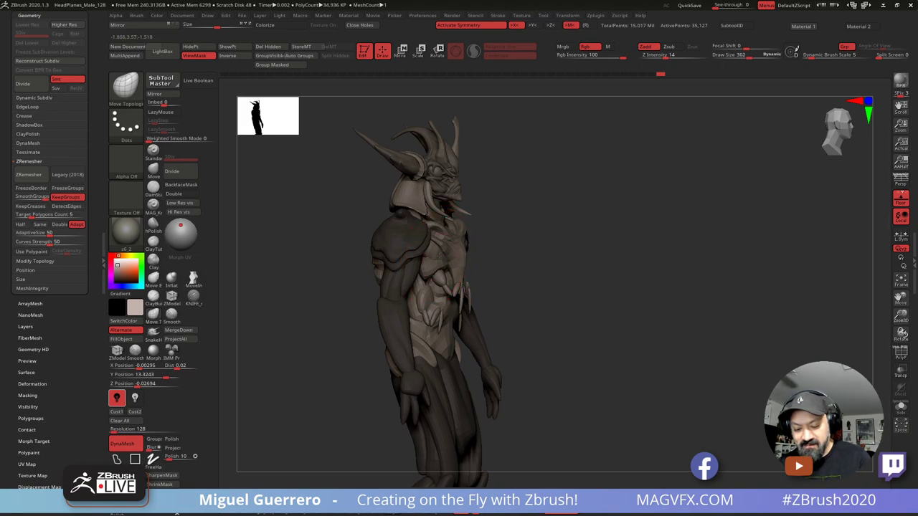
pyautogui.moveTo(424, 268); pyautogui.dragTo(439, 276)
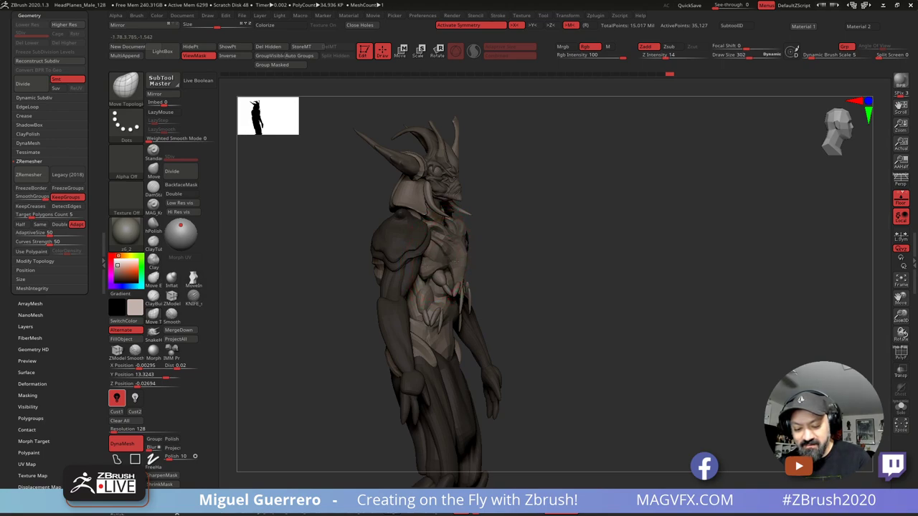
# Step: Check the torso from the front and clear the mask from the creature's body
pyautogui.keyDown('shift'); pyautogui.moveTo(527, 282); pyautogui.dragTo(443, 266); pyautogui.keyUp('shift')
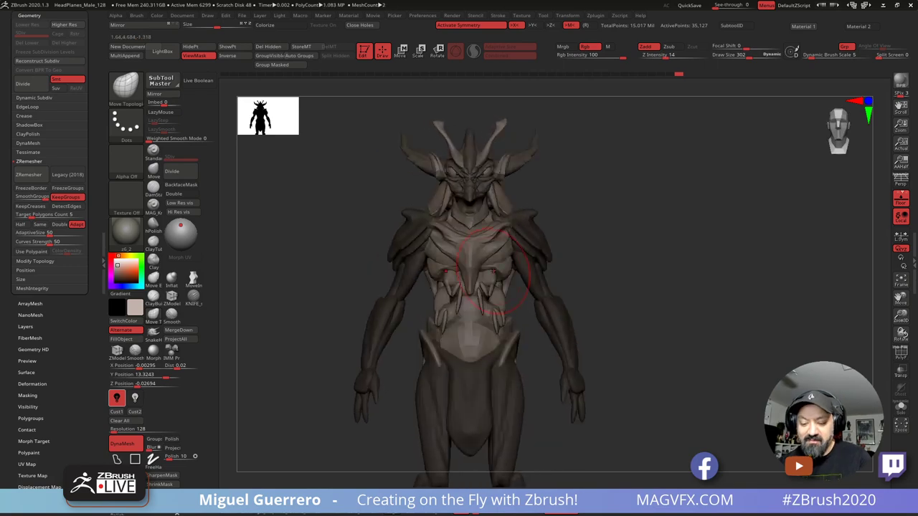
pyautogui.moveTo(361, 261)
pyautogui.keyDown('shift'); pyautogui.mouseDown()
pyautogui.moveTo(342, 271)
pyautogui.moveTo(433, 242)
pyautogui.moveTo(415, 256)
pyautogui.mouseUp(); pyautogui.keyUp('shift')
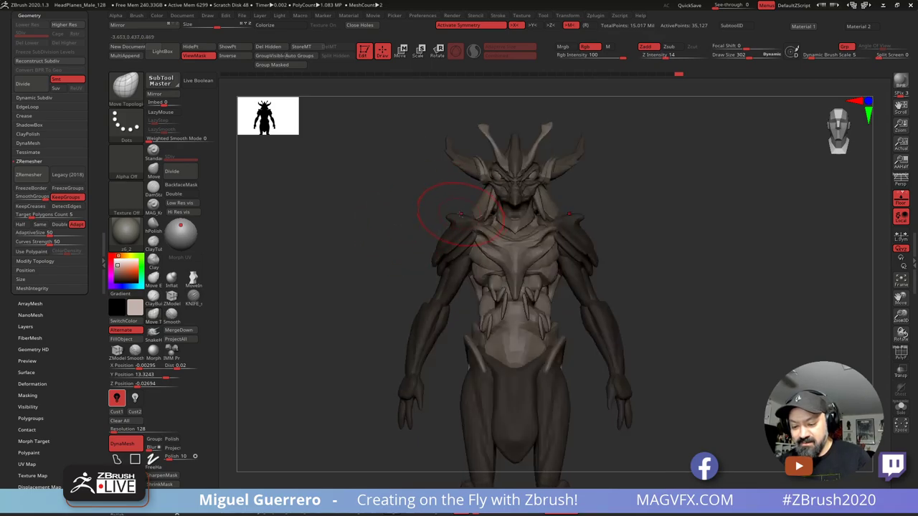
pyautogui.keyDown('alt'); pyautogui.moveTo(400, 211); pyautogui.dragTo(406, 182); pyautogui.keyUp('alt')
pyautogui.keyDown('ctrl'); pyautogui.moveTo(335, 211); pyautogui.dragTo(366, 233); pyautogui.keyUp('ctrl')
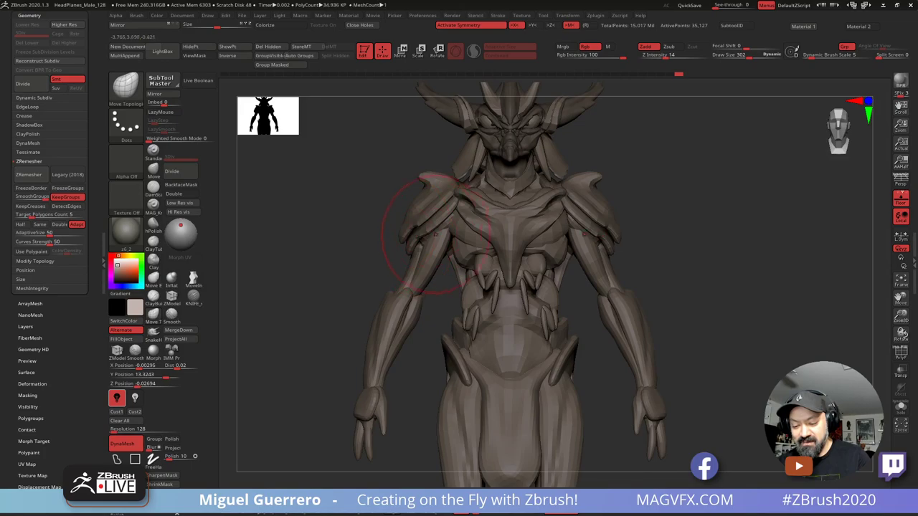
# Step: Isolate the body subtool in Solo mode and return to draw mode
pyautogui.keyDown('ctrl'); pyautogui.moveTo(399, 217); pyautogui.dragTo(383, 222, button='right'); pyautogui.keyUp('ctrl')
pyautogui.keyDown('alt'); pyautogui.moveTo(383, 223); pyautogui.dragTo(374, 160); pyautogui.keyUp('alt')
pyautogui.press('w')
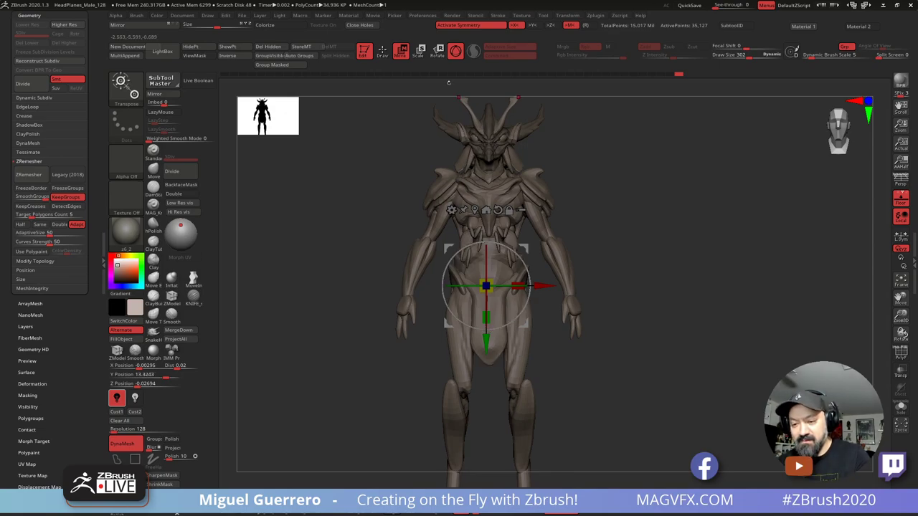
pyautogui.click(901, 407)
pyautogui.click(382, 51)
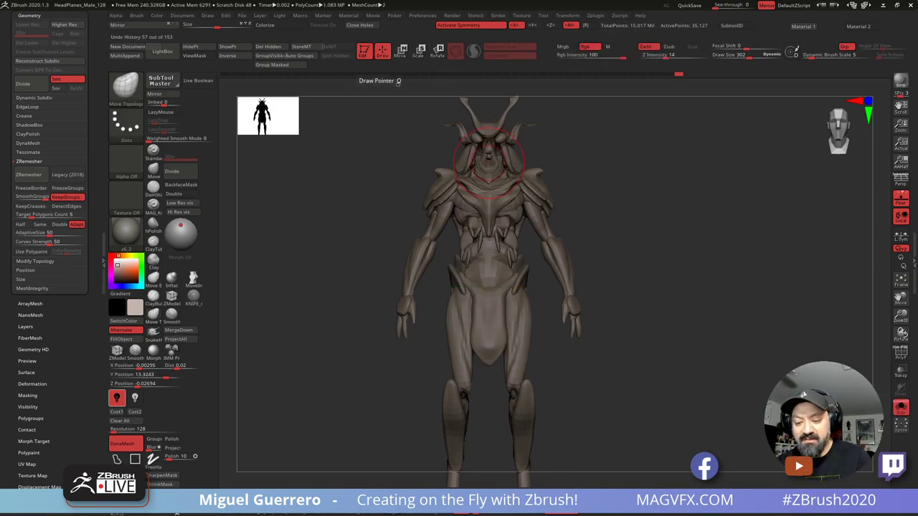
# Step: Hide the horn, helmet and head polygroups one after another so only the body from the neck down remains visible
pyautogui.keyDown('ctrl'); pyautogui.keyDown('shift'); pyautogui.click(465, 160); pyautogui.keyUp('shift'); pyautogui.keyUp('ctrl')
pyautogui.keyDown('ctrl'); pyautogui.keyDown('shift'); pyautogui.click(461, 158); pyautogui.keyUp('shift'); pyautogui.keyUp('ctrl')
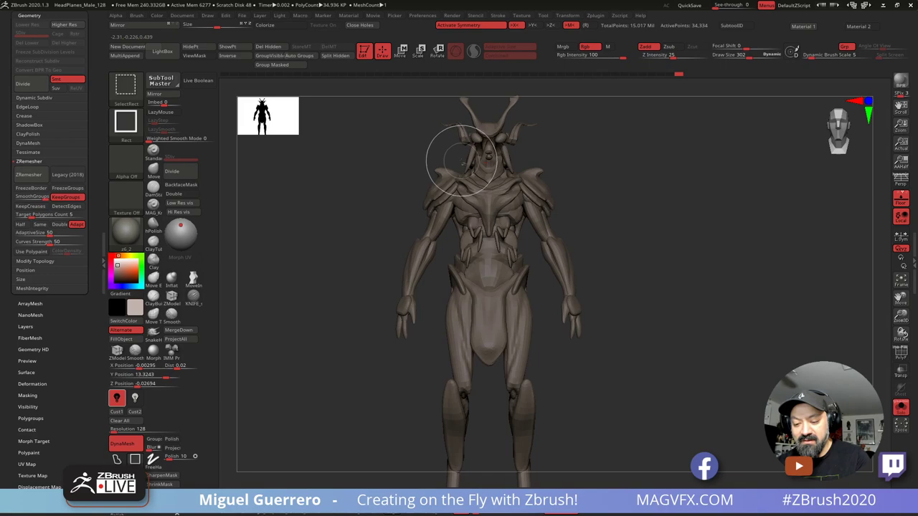
pyautogui.keyDown('ctrl'); pyautogui.keyDown('shift'); pyautogui.click(470, 142); pyautogui.keyUp('shift'); pyautogui.keyUp('ctrl')
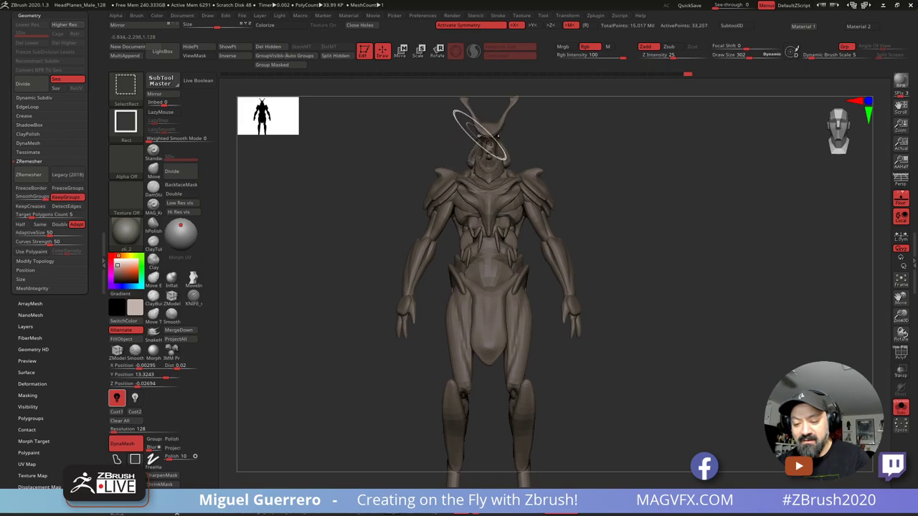
pyautogui.keyDown('ctrl'); pyautogui.keyDown('shift'); pyautogui.click(478, 134); pyautogui.keyUp('shift'); pyautogui.keyUp('ctrl')
pyautogui.keyDown('ctrl'); pyautogui.keyDown('shift'); pyautogui.click(471, 160); pyautogui.keyUp('shift'); pyautogui.keyUp('ctrl')
pyautogui.moveTo(435, 148)
pyautogui.mouseDown()
pyautogui.moveTo(447, 148)
pyautogui.moveTo(371, 136)
pyautogui.moveTo(459, 149)
pyautogui.mouseUp()
pyautogui.keyDown('ctrl'); pyautogui.keyDown('shift'); pyautogui.click(477, 155); pyautogui.keyUp('shift'); pyautogui.keyUp('ctrl')
pyautogui.keyDown('ctrl'); pyautogui.keyDown('shift'); pyautogui.click(449, 156); pyautogui.keyUp('shift'); pyautogui.keyUp('ctrl')
pyautogui.keyDown('ctrl'); pyautogui.keyDown('shift'); pyautogui.click(451, 155); pyautogui.keyUp('shift'); pyautogui.keyUp('ctrl')
pyautogui.keyDown('alt'); pyautogui.moveTo(401, 145); pyautogui.dragTo(467, 183); pyautogui.keyUp('alt')
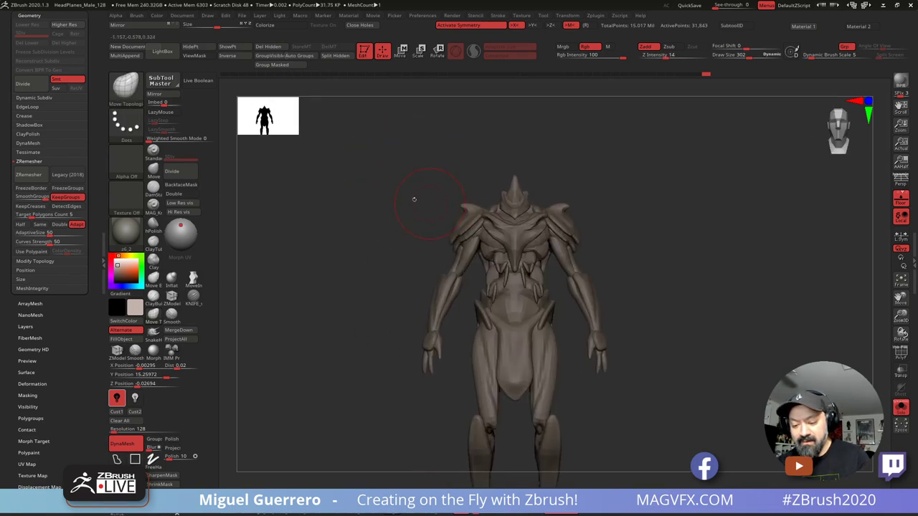
pyautogui.moveTo(413, 199); pyautogui.dragTo(421, 202)
pyautogui.moveTo(434, 200)
pyautogui.keyDown('ctrl'); pyautogui.mouseDown(button='right')
pyautogui.moveTo(469, 217)
pyautogui.moveTo(381, 213)
pyautogui.mouseUp(button='right'); pyautogui.keyUp('ctrl')
pyautogui.moveTo(380, 214); pyautogui.dragTo(400, 200)
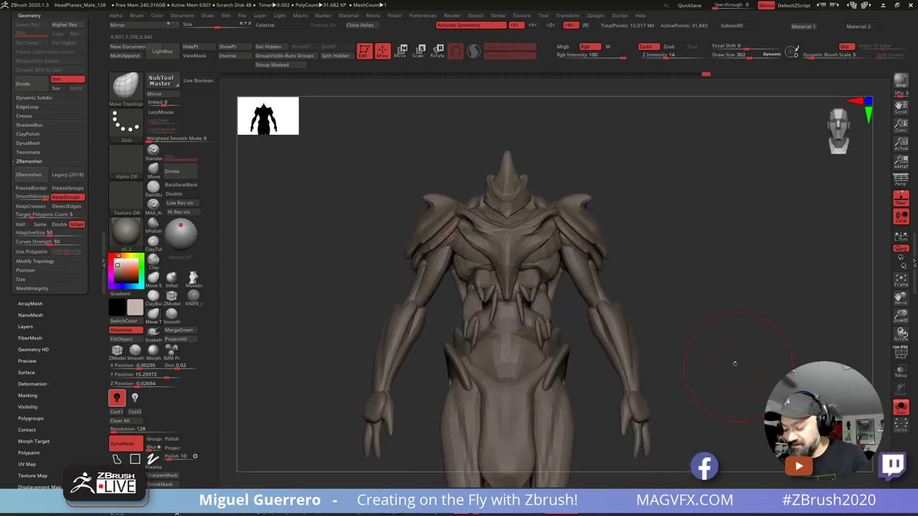
pyautogui.moveTo(361, 320)
pyautogui.keyDown('ctrl'); pyautogui.mouseDown(button='right')
pyautogui.moveTo(346, 270)
pyautogui.moveTo(375, 199)
pyautogui.mouseUp(button='right'); pyautogui.keyUp('ctrl')
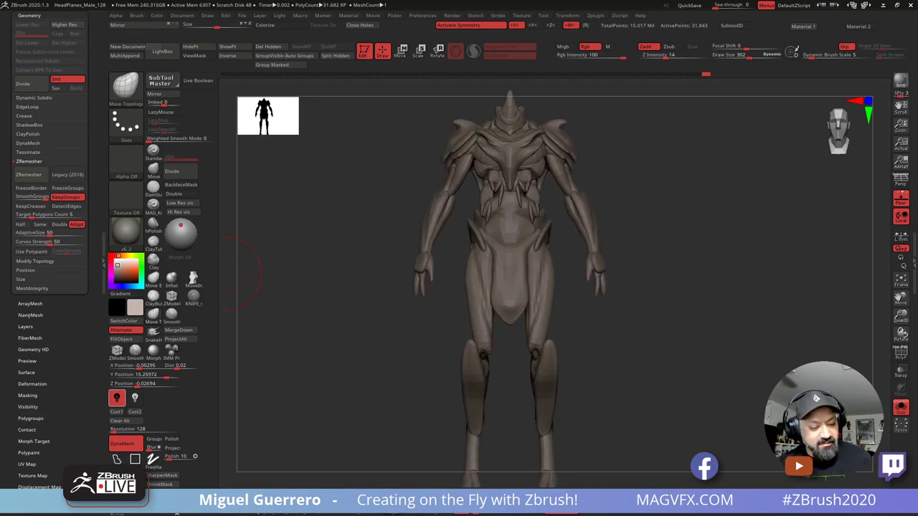
# Step: Split the hidden head pieces into their own subtool with Split Hidden and turn off Solo mode
pyautogui.click(103, 212)
pyautogui.moveTo(94, 194); pyautogui.dragTo(93, 352)
pyautogui.click(27, 162)
pyautogui.moveTo(10, 353); pyautogui.dragTo(10, 290)
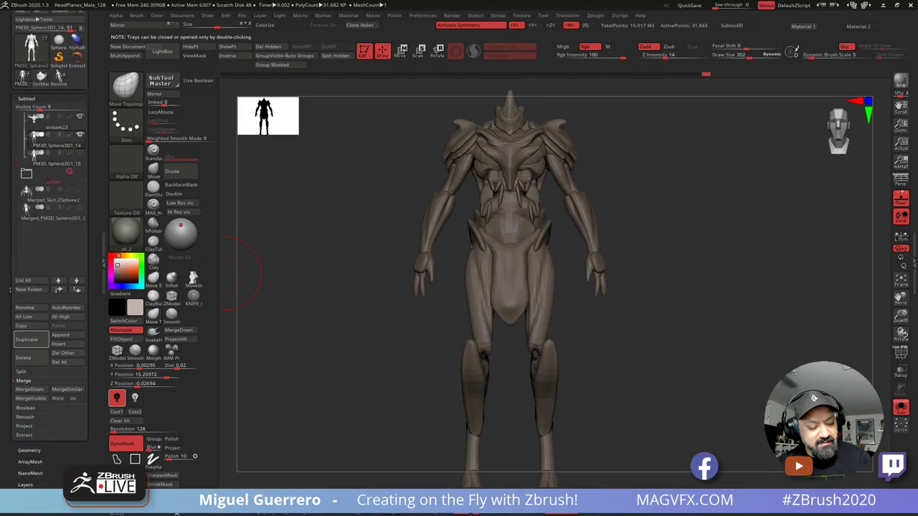
pyautogui.scroll(-3, 10, 279)
pyautogui.click(21, 262)
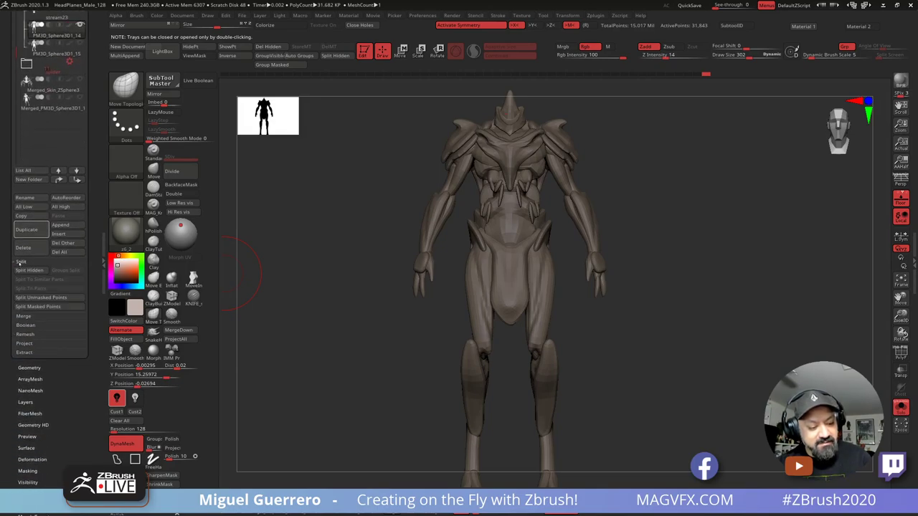
pyautogui.click(32, 274)
pyautogui.moveTo(332, 250)
pyautogui.keyDown('alt'); pyautogui.mouseDown(button='right')
pyautogui.moveTo(358, 288)
pyautogui.moveTo(355, 254)
pyautogui.mouseUp(button='right'); pyautogui.keyUp('alt')
pyautogui.click(898, 409)
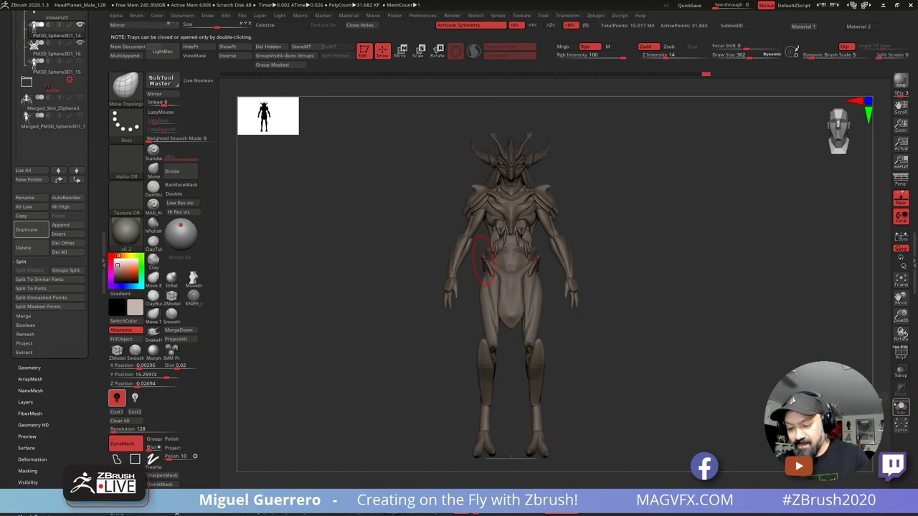
# Step: Lower the body subtool relative to the head with the gizmo, to a Y position of about 15.59, and return to draw mode
pyautogui.keyDown('ctrl'); pyautogui.moveTo(384, 201); pyautogui.dragTo(408, 225, button='right'); pyautogui.keyUp('ctrl')
pyautogui.keyDown('alt'); pyautogui.moveTo(408, 225); pyautogui.dragTo(362, 216, button='right'); pyautogui.keyUp('alt')
pyautogui.press('w')
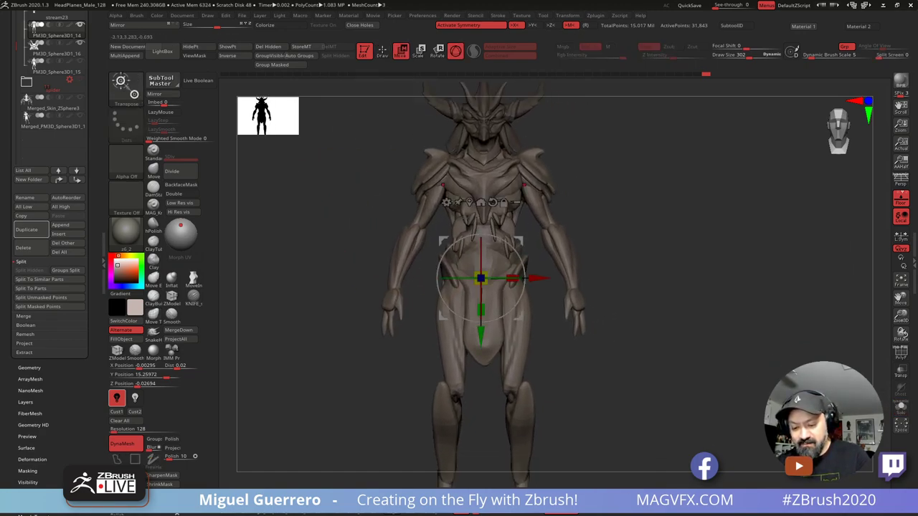
pyautogui.moveTo(481, 339); pyautogui.dragTo(481, 340)
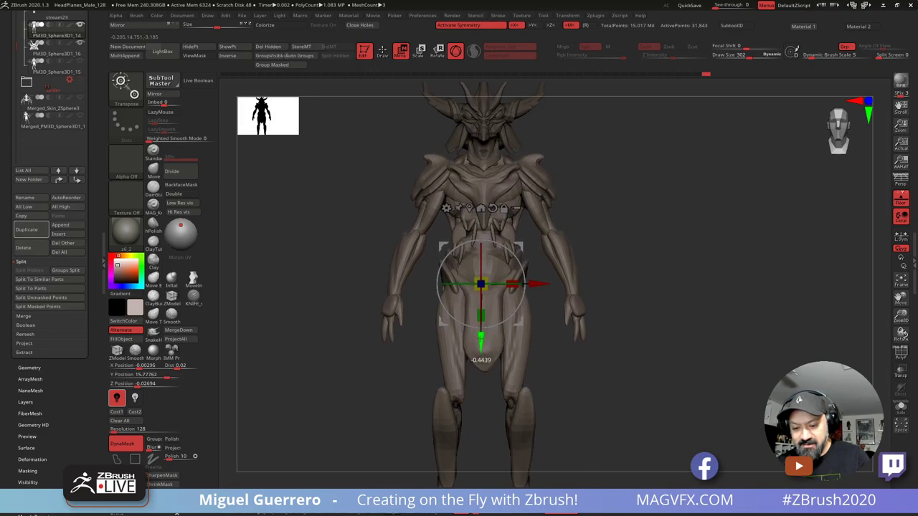
pyautogui.keyDown('alt'); pyautogui.moveTo(339, 228); pyautogui.dragTo(360, 258, button='right'); pyautogui.keyUp('alt')
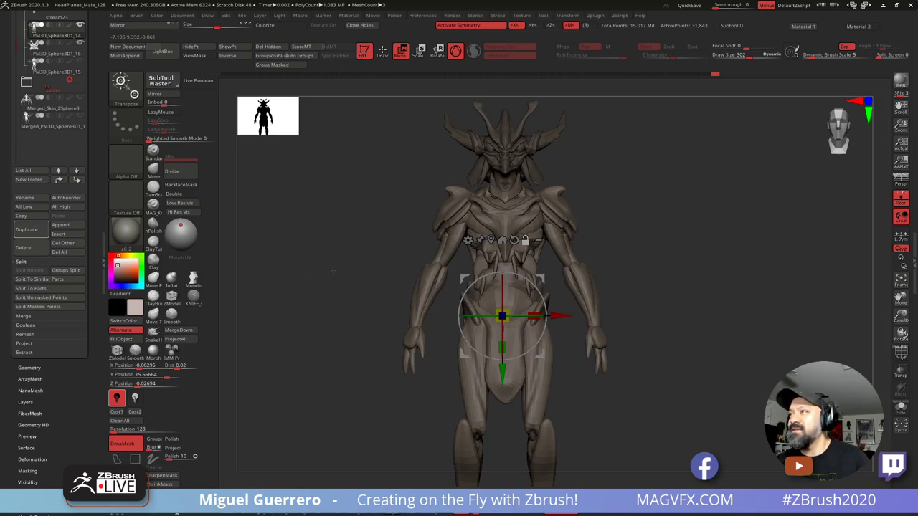
pyautogui.moveTo(333, 271)
pyautogui.mouseDown()
pyautogui.moveTo(301, 274)
pyautogui.moveTo(328, 274)
pyautogui.mouseUp()
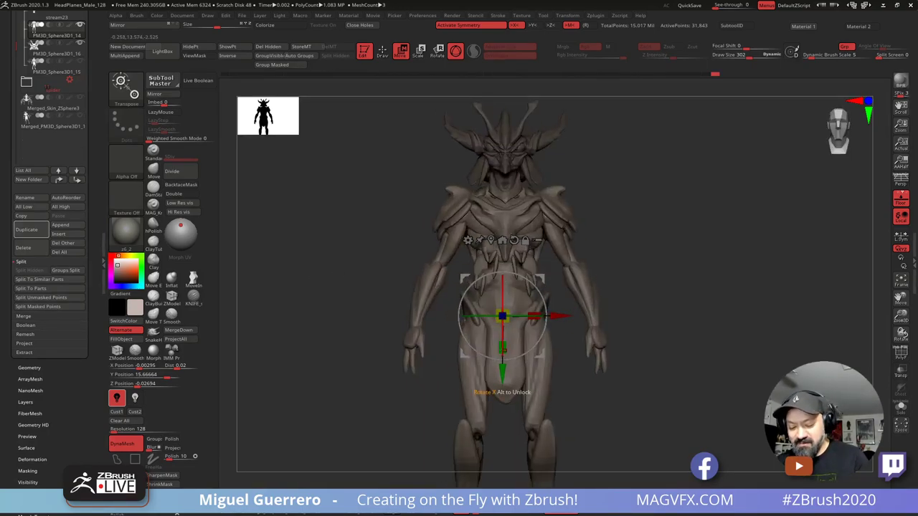
pyautogui.moveTo(505, 366); pyautogui.dragTo(504, 365)
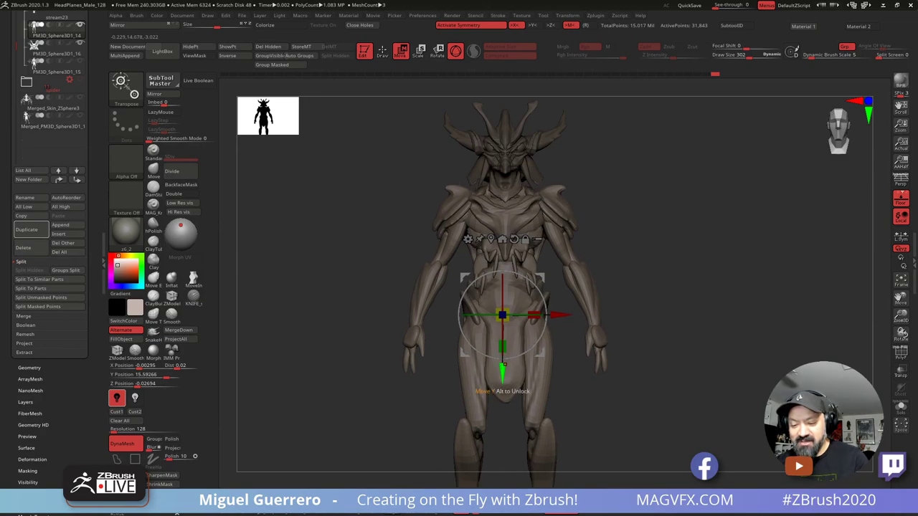
pyautogui.click(383, 52)
# Step: Switch to the head subtool stream23 and lower it to subdivision level 1
pyautogui.moveTo(324, 223)
pyautogui.mouseDown()
pyautogui.moveTo(383, 225)
pyautogui.moveTo(426, 254)
pyautogui.moveTo(373, 269)
pyautogui.moveTo(399, 244)
pyautogui.moveTo(340, 218)
pyautogui.moveTo(357, 223)
pyautogui.moveTo(346, 226)
pyautogui.mouseUp()
pyautogui.keyDown('alt'); pyautogui.click(497, 227); pyautogui.keyUp('alt')
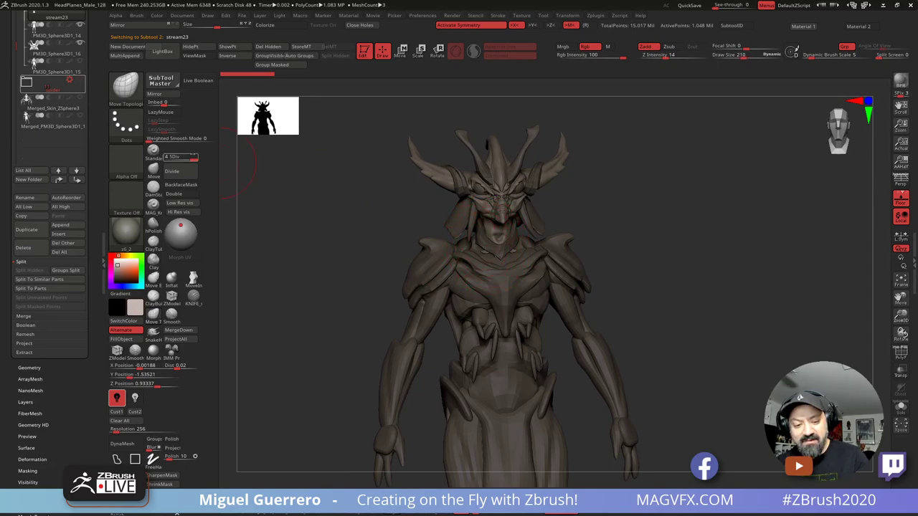
pyautogui.moveTo(192, 157); pyautogui.dragTo(166, 157)
pyautogui.moveTo(352, 219); pyautogui.dragTo(403, 279)
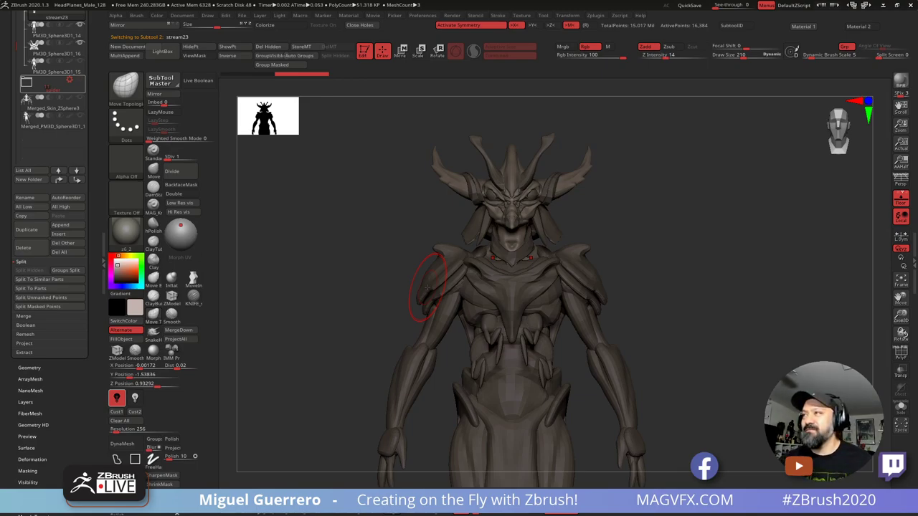
# Step: Reshape the head subtool's neck and throat from the front and side with Move Topological, using draw sizes 206 and 166
pyautogui.moveTo(373, 247)
pyautogui.keyDown('ctrl'); pyautogui.mouseDown(button='right')
pyautogui.moveTo(346, 230)
pyautogui.moveTo(364, 233)
pyautogui.mouseUp(button='right'); pyautogui.keyUp('ctrl')
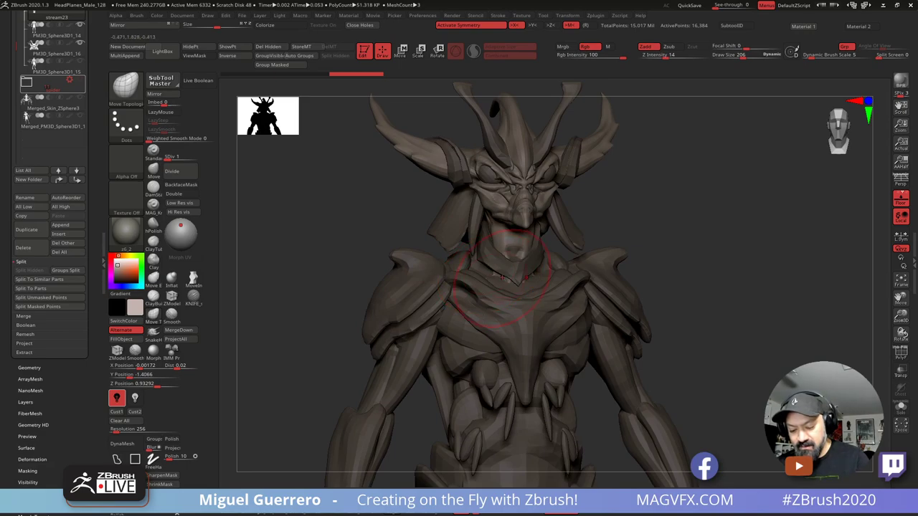
pyautogui.moveTo(497, 281)
pyautogui.mouseDown(button='right')
pyautogui.moveTo(534, 294)
pyautogui.moveTo(502, 251)
pyautogui.mouseUp(button='right')
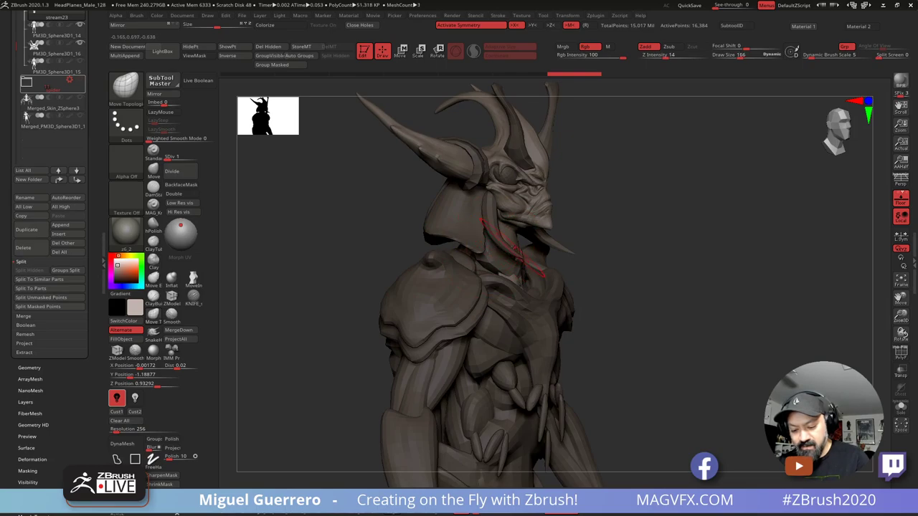
pyautogui.moveTo(492, 244); pyautogui.dragTo(482, 256, button='right')
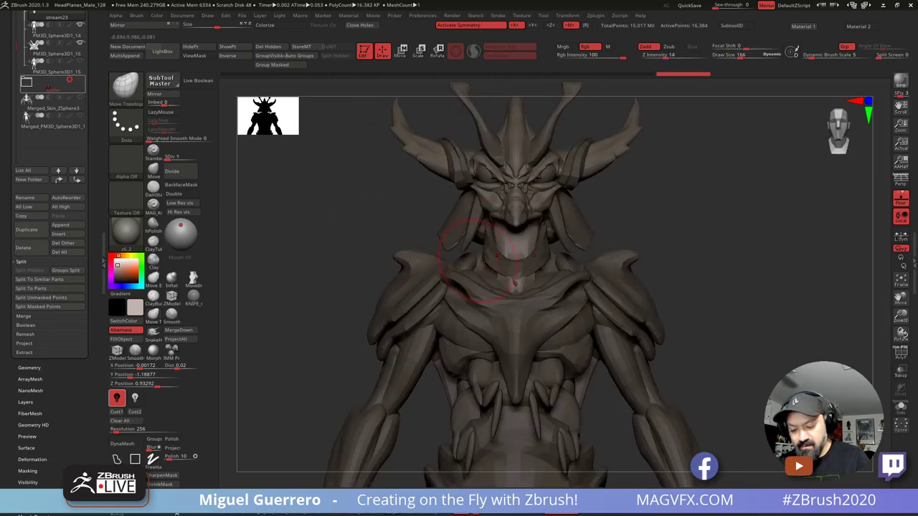
# Step: Select the body subtool PM3D_Sphere3D1_14 and adjust its neck and upper shoulders from front and back with Move Topological at draw size 166
pyautogui.keyDown('alt'); pyautogui.click(491, 265); pyautogui.keyUp('alt')
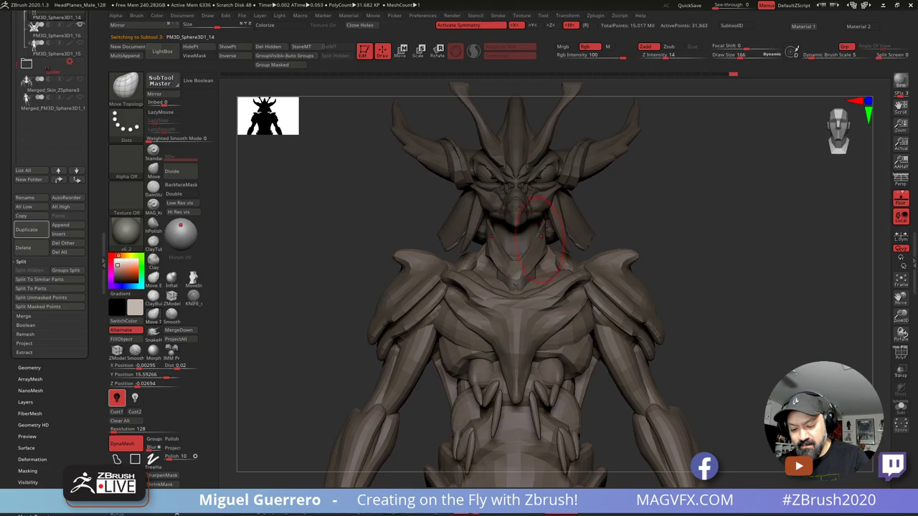
pyautogui.moveTo(351, 220)
pyautogui.mouseDown()
pyautogui.moveTo(424, 219)
pyautogui.moveTo(402, 219)
pyautogui.mouseUp()
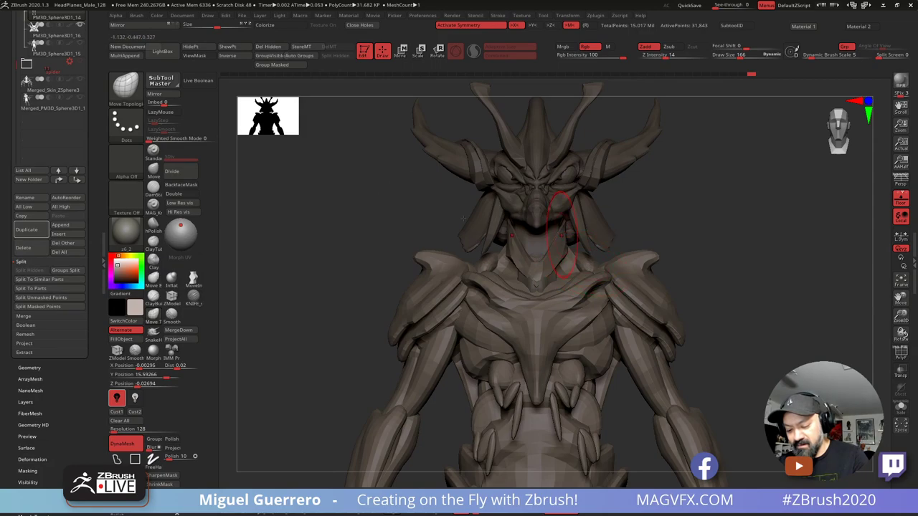
pyautogui.moveTo(547, 219); pyautogui.dragTo(518, 240, button='right')
pyautogui.moveTo(598, 253); pyautogui.dragTo(586, 224)
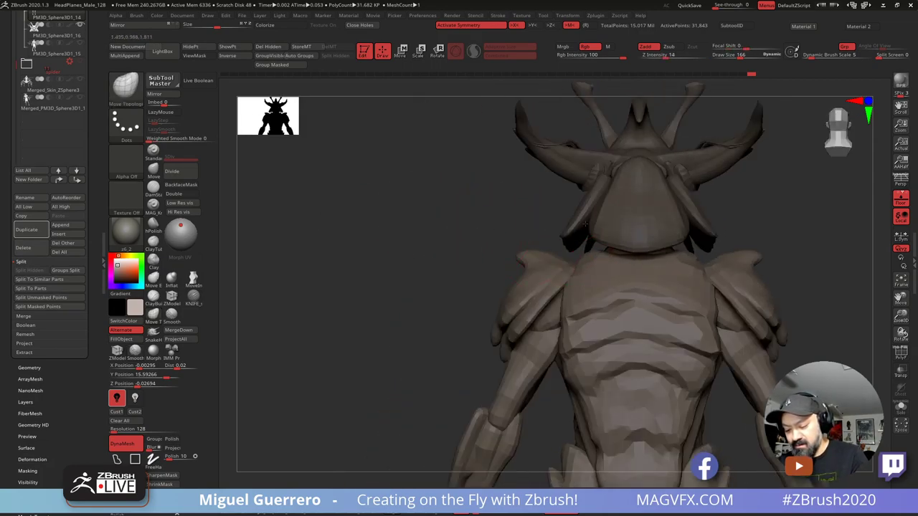
pyautogui.moveTo(623, 253)
pyautogui.mouseDown()
pyautogui.moveTo(623, 245)
pyautogui.moveTo(585, 242)
pyautogui.mouseUp()
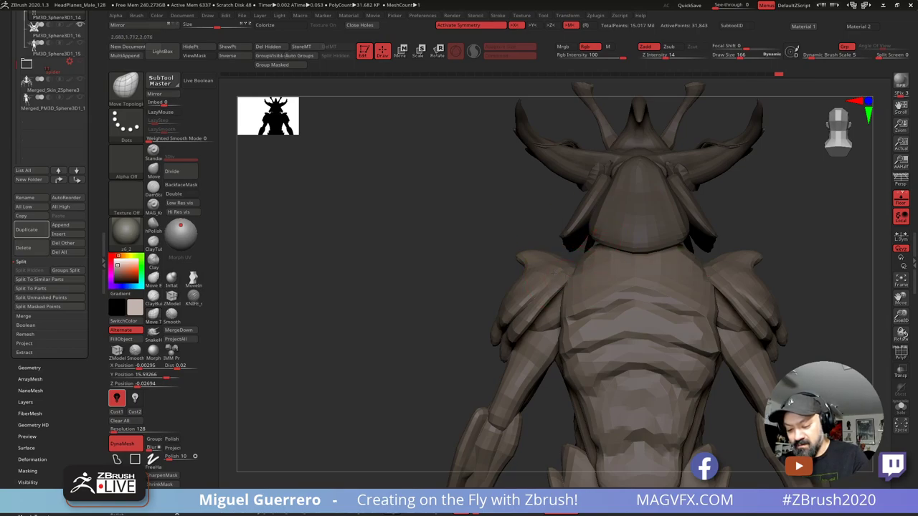
pyautogui.moveTo(563, 284)
pyautogui.mouseDown()
pyautogui.moveTo(558, 292)
pyautogui.moveTo(583, 256)
pyautogui.mouseUp()
pyautogui.keyDown('shift'); pyautogui.moveTo(459, 247); pyautogui.dragTo(581, 251); pyautogui.keyUp('shift')
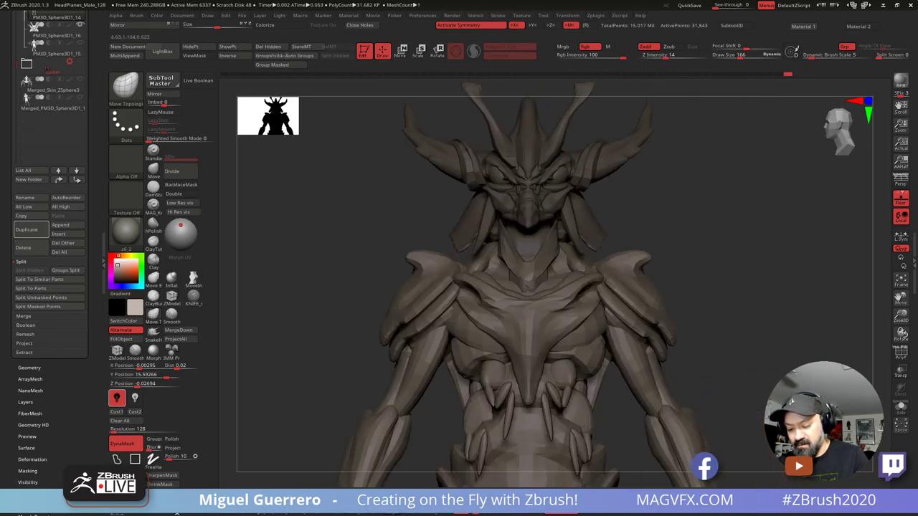
pyautogui.keyDown('shift'); pyautogui.moveTo(365, 252); pyautogui.dragTo(376, 245); pyautogui.keyUp('shift')
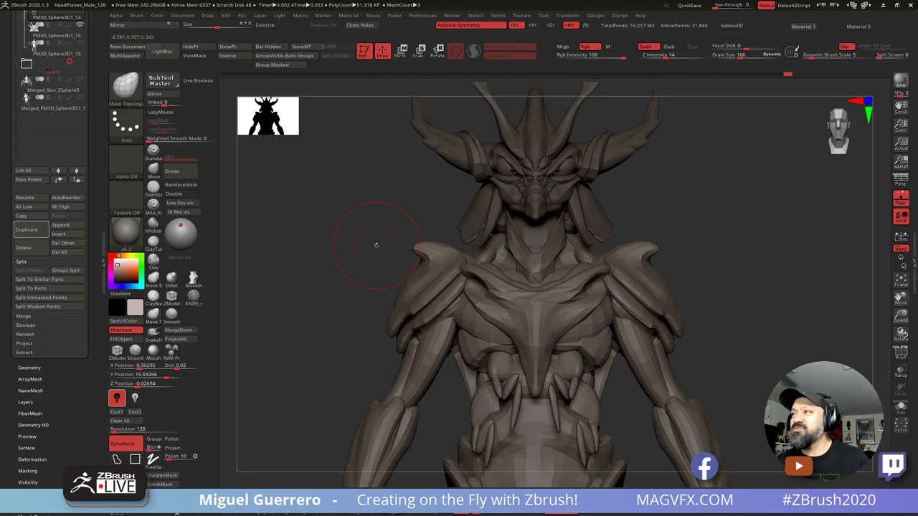
pyautogui.moveTo(321, 267); pyautogui.dragTo(417, 285)
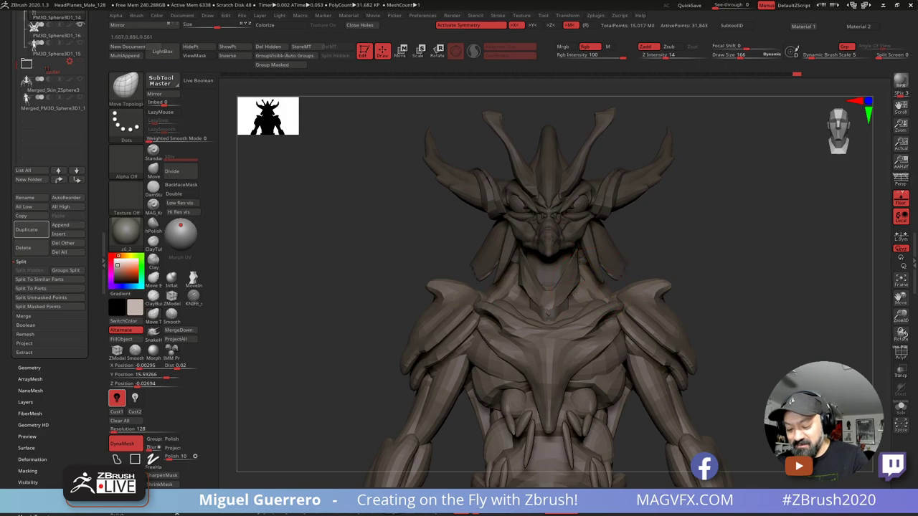
pyautogui.moveTo(436, 229)
pyautogui.keyDown('alt'); pyautogui.mouseDown()
pyautogui.moveTo(443, 182)
pyautogui.moveTo(430, 240)
pyautogui.mouseUp(); pyautogui.keyUp('alt')
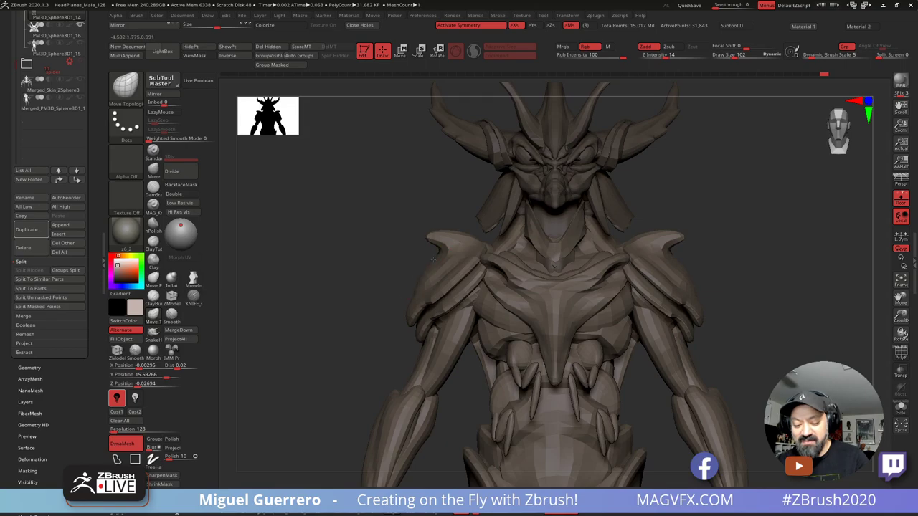
# Step: Mask both forearms and hands with a lasso mask, and invert it so only they stay editable
pyautogui.moveTo(411, 259)
pyautogui.keyDown('alt'); pyautogui.mouseDown(button='right')
pyautogui.moveTo(410, 188)
pyautogui.moveTo(368, 230)
pyautogui.moveTo(390, 223)
pyautogui.mouseUp(button='right'); pyautogui.keyUp('alt')
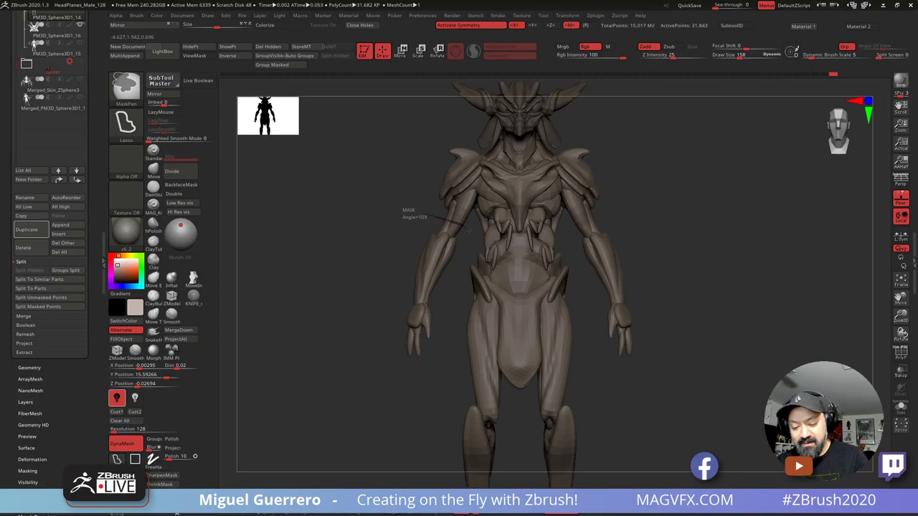
pyautogui.moveTo(469, 231)
pyautogui.keyDown('ctrl'); pyautogui.mouseDown()
pyautogui.moveTo(406, 362)
pyautogui.moveTo(362, 212)
pyautogui.mouseUp(); pyautogui.keyUp('ctrl')
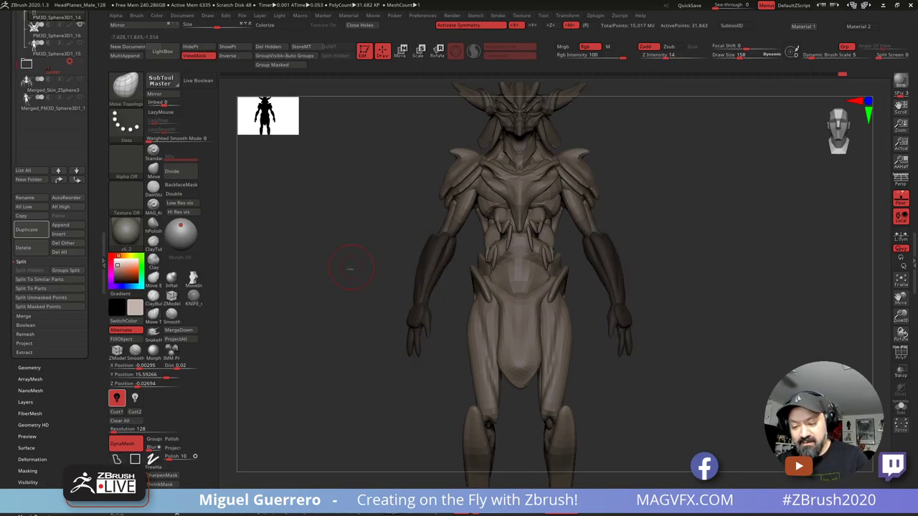
pyautogui.keyDown('ctrl'); pyautogui.click(358, 233); pyautogui.keyUp('ctrl')
# Step: Place the move gizmo at the elbow and shift the unmasked forearms and hands slightly downward
pyautogui.press('w')
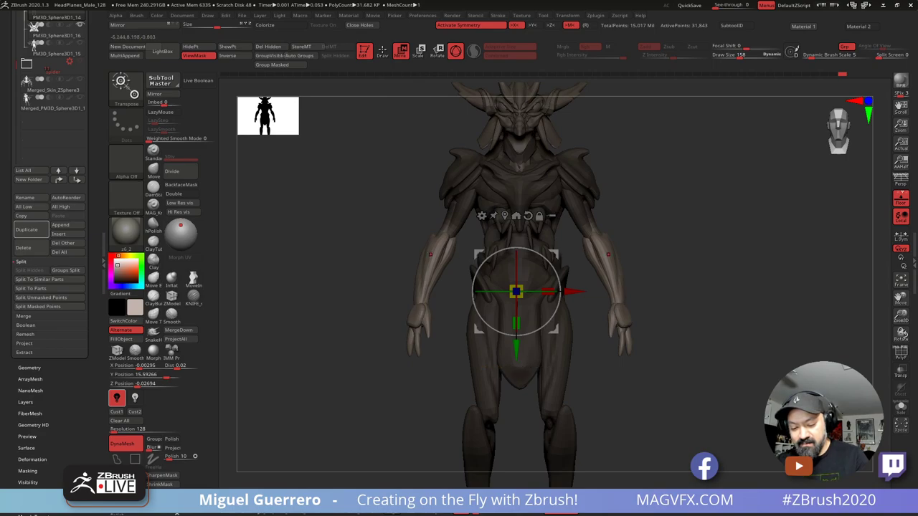
pyautogui.click(440, 237)
pyautogui.moveTo(442, 236); pyautogui.dragTo(437, 253)
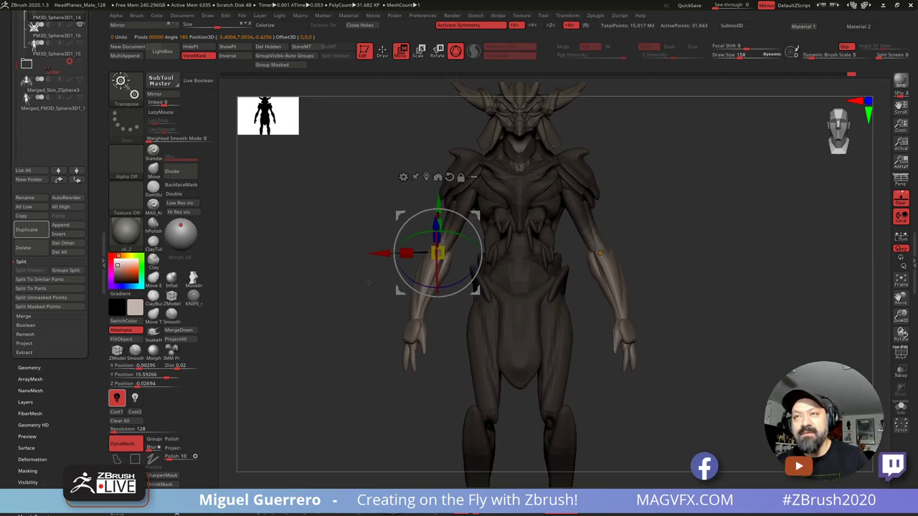
# Step: Extend the mask down to mid-forearm on both arms and shift the unmasked wrists and hands slightly downward
pyautogui.press('ctrl')
pyautogui.moveTo(364, 275)
pyautogui.keyDown('ctrl'); pyautogui.mouseDown()
pyautogui.moveTo(410, 273)
pyautogui.moveTo(366, 129)
pyautogui.moveTo(364, 144)
pyautogui.mouseUp(); pyautogui.keyUp('ctrl')
pyautogui.moveTo(397, 215); pyautogui.dragTo(394, 226)
pyautogui.click(382, 53)
# Step: Switch the creature to a grey-blue display material and clear the mask from its body
pyautogui.moveTo(345, 250)
pyautogui.keyDown('alt'); pyautogui.mouseDown(button='right')
pyautogui.moveTo(352, 275)
pyautogui.moveTo(372, 239)
pyautogui.mouseUp(button='right'); pyautogui.keyUp('alt')
pyautogui.moveTo(372, 241); pyautogui.dragTo(415, 325)
pyautogui.keyDown('shift'); pyautogui.moveTo(365, 287); pyautogui.dragTo(317, 287); pyautogui.keyUp('shift')
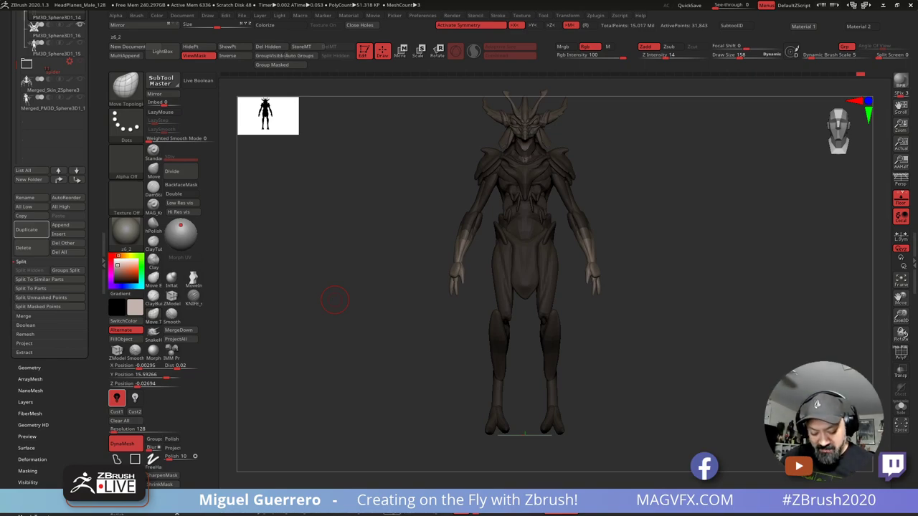
pyautogui.click(320, 508)
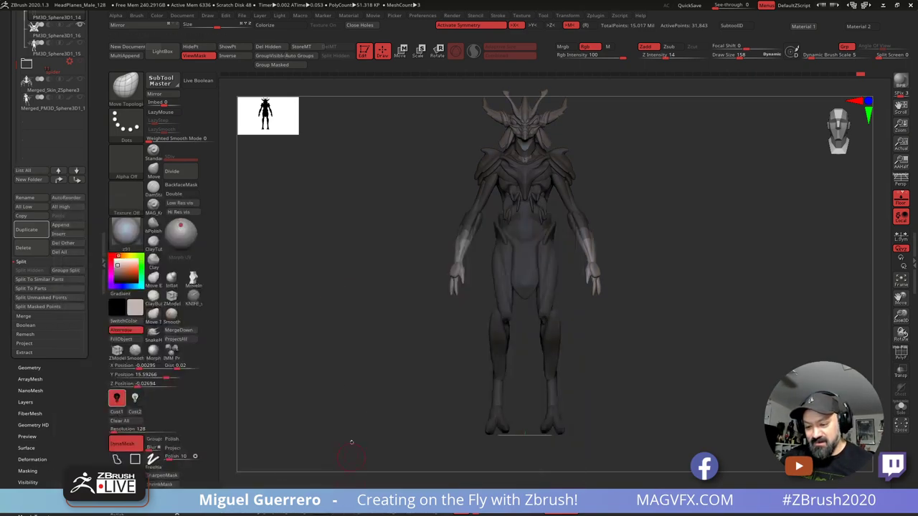
pyautogui.keyDown('alt'); pyautogui.moveTo(366, 251); pyautogui.dragTo(363, 292); pyautogui.keyUp('alt')
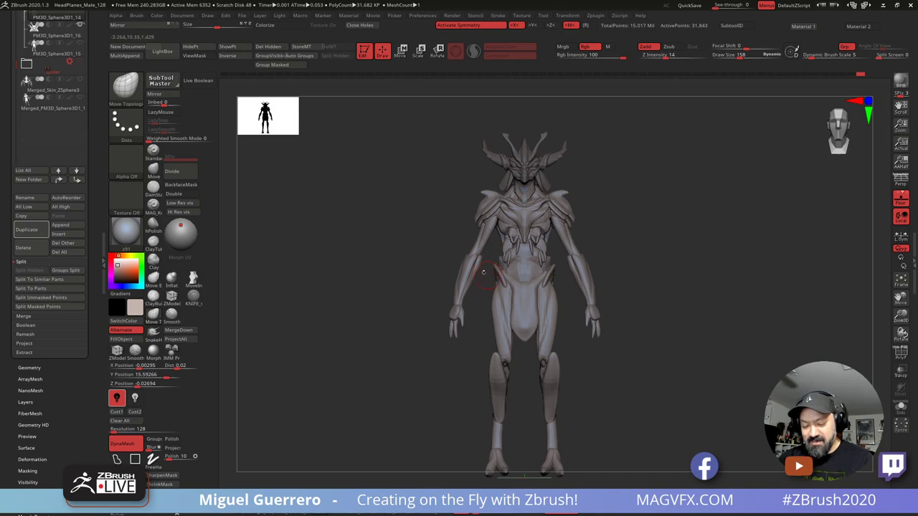
# Step: Isolate the two hip spikes to mask them, restore the full body, and invert the mask so only the spikes stay editable
pyautogui.keyDown('ctrl'); pyautogui.moveTo(387, 240); pyautogui.dragTo(383, 278, button='right'); pyautogui.keyUp('ctrl')
pyautogui.keyDown('ctrl'); pyautogui.keyDown('shift'); pyautogui.click(498, 277); pyautogui.keyUp('shift'); pyautogui.keyUp('ctrl')
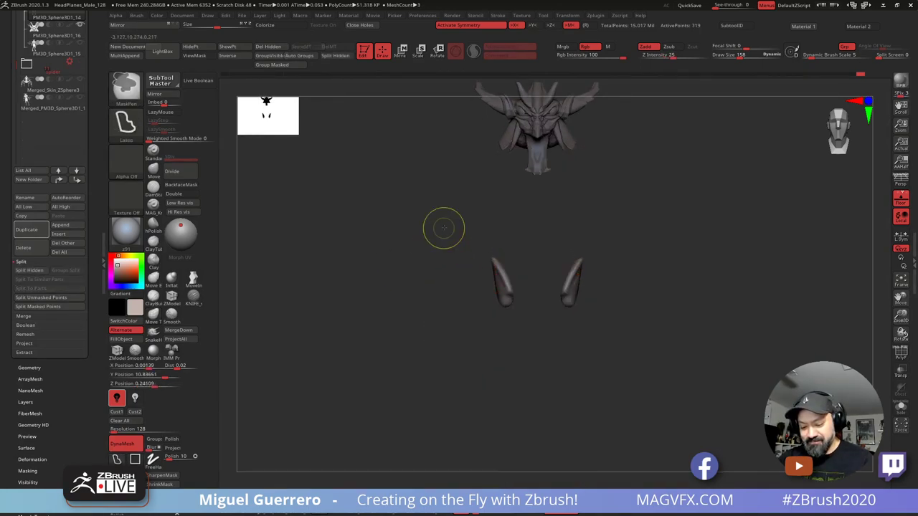
pyautogui.moveTo(444, 228)
pyautogui.keyDown('ctrl'); pyautogui.mouseDown()
pyautogui.moveTo(543, 354)
pyautogui.moveTo(473, 231)
pyautogui.mouseUp(); pyautogui.keyUp('ctrl')
pyautogui.keyDown('ctrl'); pyautogui.keyDown('shift'); pyautogui.click(386, 267); pyautogui.keyUp('shift'); pyautogui.keyUp('ctrl')
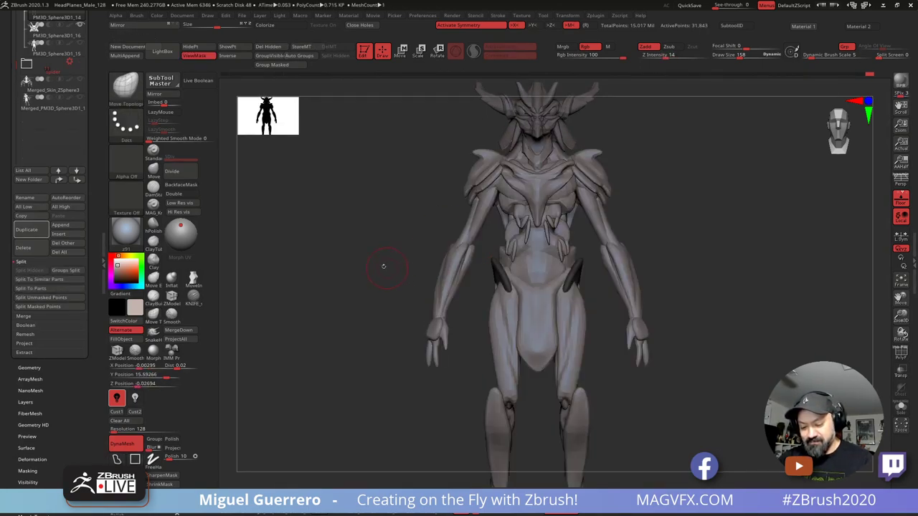
pyautogui.keyDown('ctrl'); pyautogui.click(405, 162); pyautogui.keyUp('ctrl')
# Step: Move the unmasked hip spikes slightly inward and rotate them with the gizmo
pyautogui.press('w')
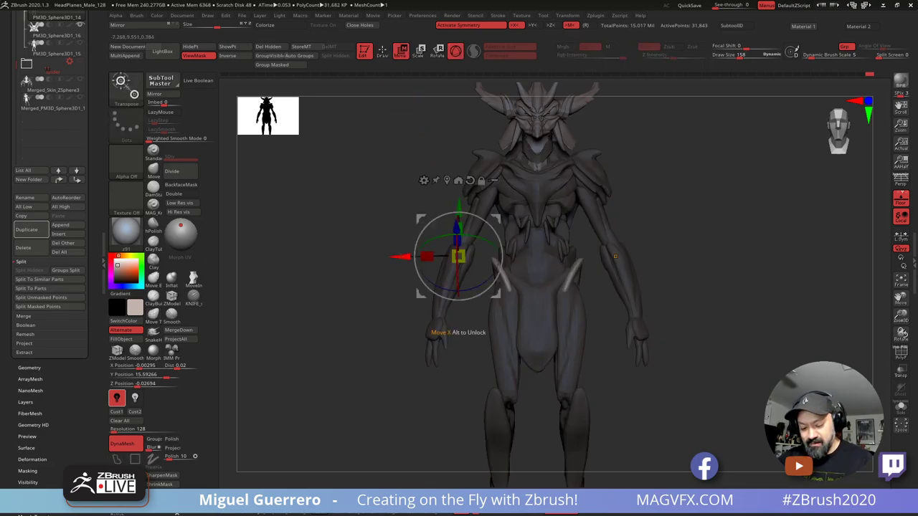
pyautogui.moveTo(402, 256); pyautogui.dragTo(405, 257)
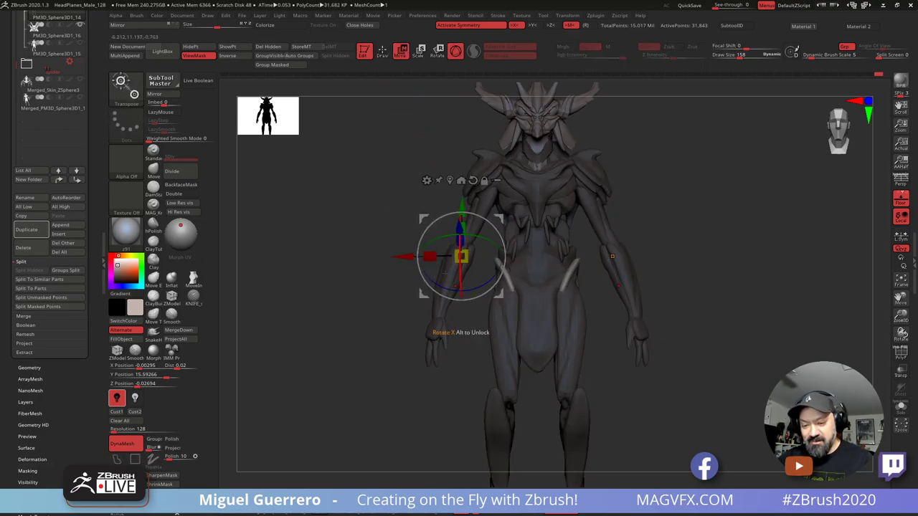
pyautogui.press('q')
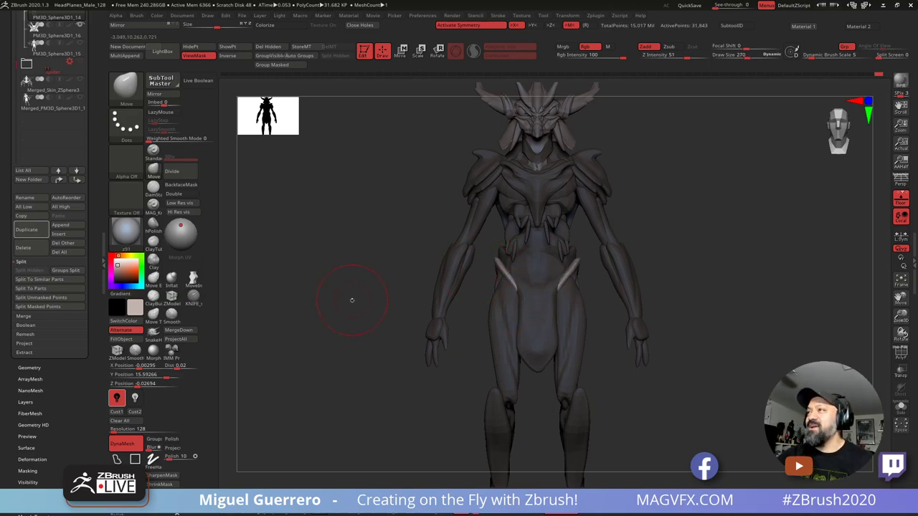
# Step: Clear the mask, isolate the long back piece, and reshape it from the side with the Move brush, raising the draw size to 362
pyautogui.moveTo(389, 298); pyautogui.dragTo(581, 301)
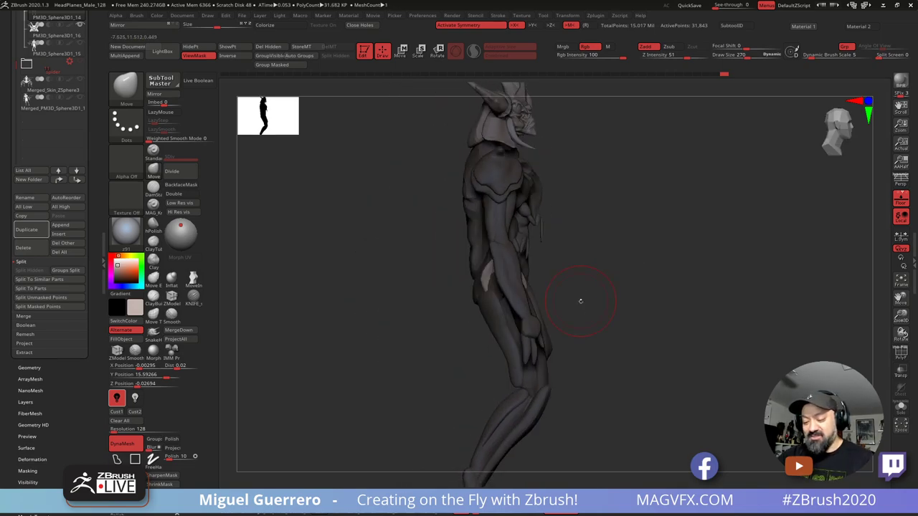
pyautogui.moveTo(395, 231)
pyautogui.keyDown('ctrl'); pyautogui.mouseDown()
pyautogui.moveTo(412, 244)
pyautogui.moveTo(415, 235)
pyautogui.moveTo(399, 235)
pyautogui.mouseUp(); pyautogui.keyUp('ctrl')
pyautogui.keyDown('ctrl'); pyautogui.keyDown('shift'); pyautogui.click(469, 236); pyautogui.keyUp('shift'); pyautogui.keyUp('ctrl')
pyautogui.moveTo(470, 228); pyautogui.dragTo(480, 229)
pyautogui.press(']')
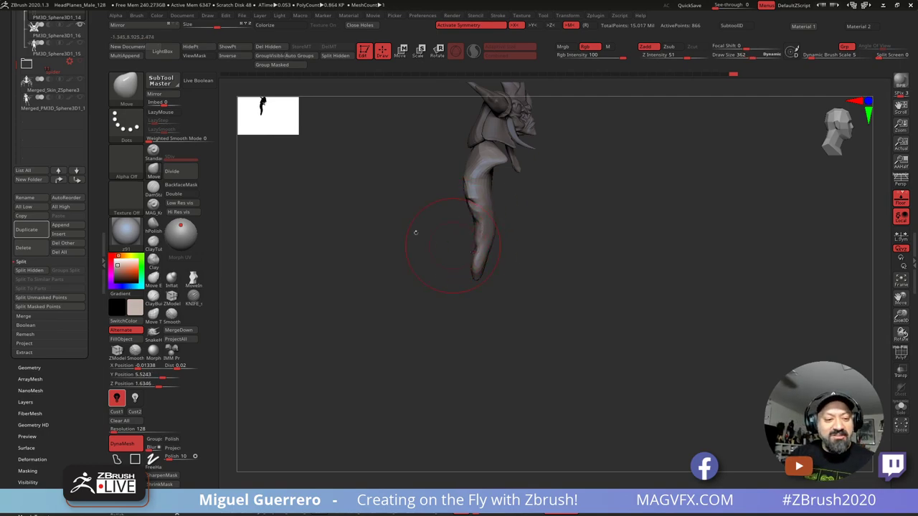
# Step: Load the alien06_01 reference tool and examine its head and neck from a three-quarter view, glancing at Recovered_Tool for comparison
pyautogui.moveTo(94, 101); pyautogui.dragTo(95, 276)
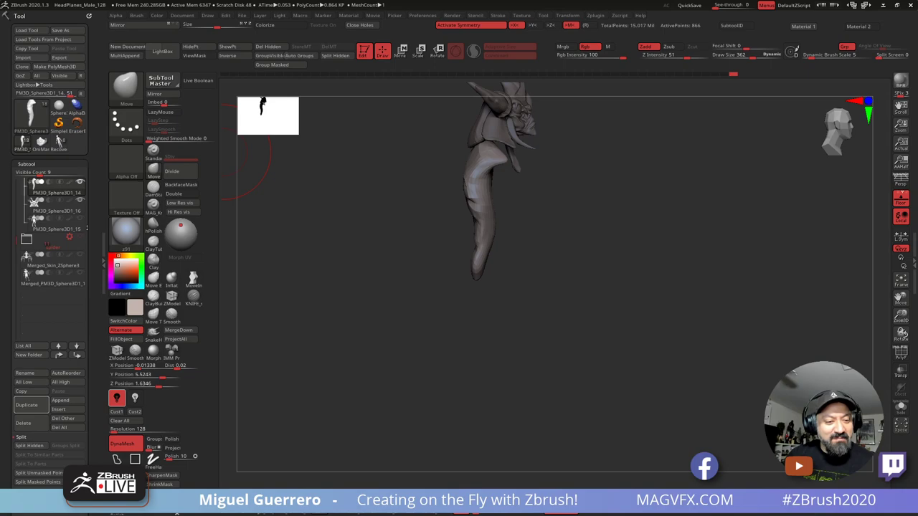
pyautogui.click(59, 107)
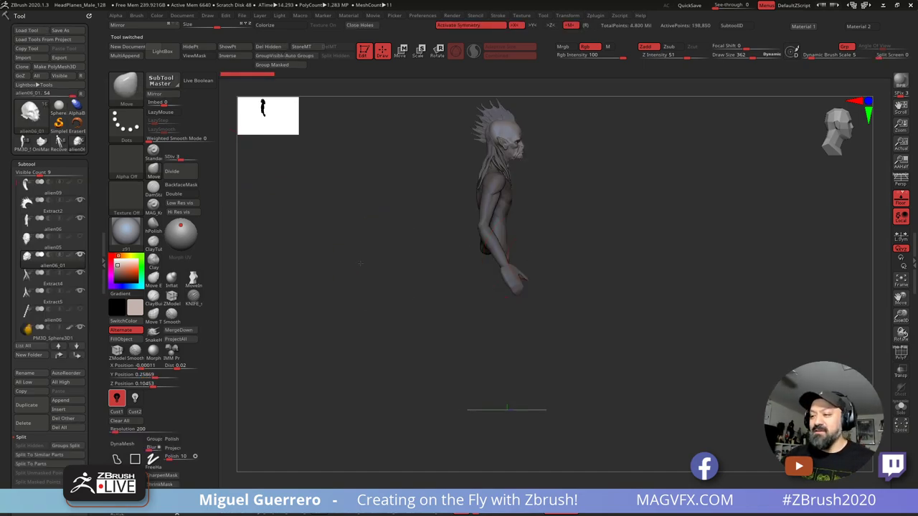
pyautogui.moveTo(361, 264); pyautogui.dragTo(330, 266, button='right')
pyautogui.keyDown('alt'); pyautogui.moveTo(330, 267); pyautogui.dragTo(359, 344, button='right'); pyautogui.keyUp('alt')
pyautogui.keyDown('ctrl'); pyautogui.moveTo(358, 344); pyautogui.dragTo(412, 306, button='right'); pyautogui.keyUp('ctrl')
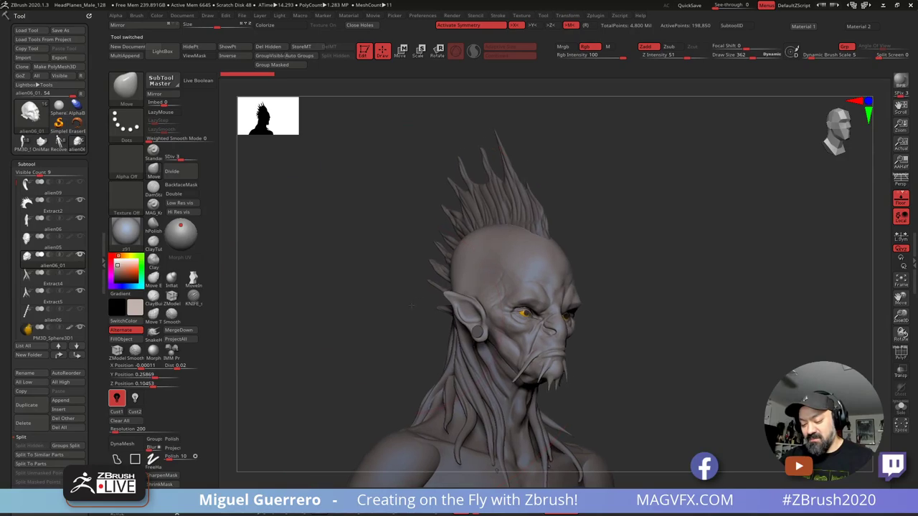
pyautogui.moveTo(411, 305)
pyautogui.mouseDown()
pyautogui.moveTo(358, 275)
pyautogui.moveTo(375, 268)
pyautogui.moveTo(352, 281)
pyautogui.moveTo(374, 278)
pyautogui.moveTo(348, 279)
pyautogui.moveTo(362, 276)
pyautogui.mouseUp()
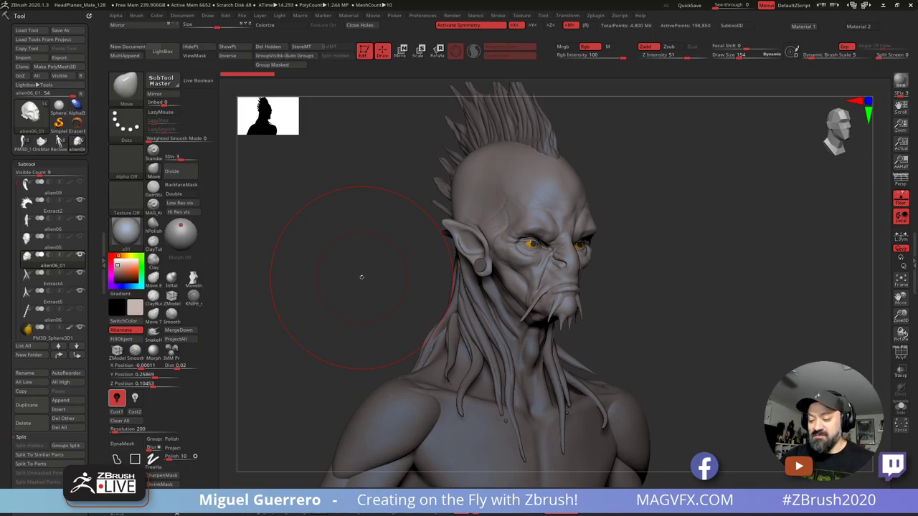
pyautogui.moveTo(362, 277)
pyautogui.mouseDown()
pyautogui.moveTo(343, 315)
pyautogui.moveTo(292, 321)
pyautogui.moveTo(334, 311)
pyautogui.moveTo(373, 323)
pyautogui.moveTo(359, 318)
pyautogui.moveTo(365, 314)
pyautogui.mouseUp()
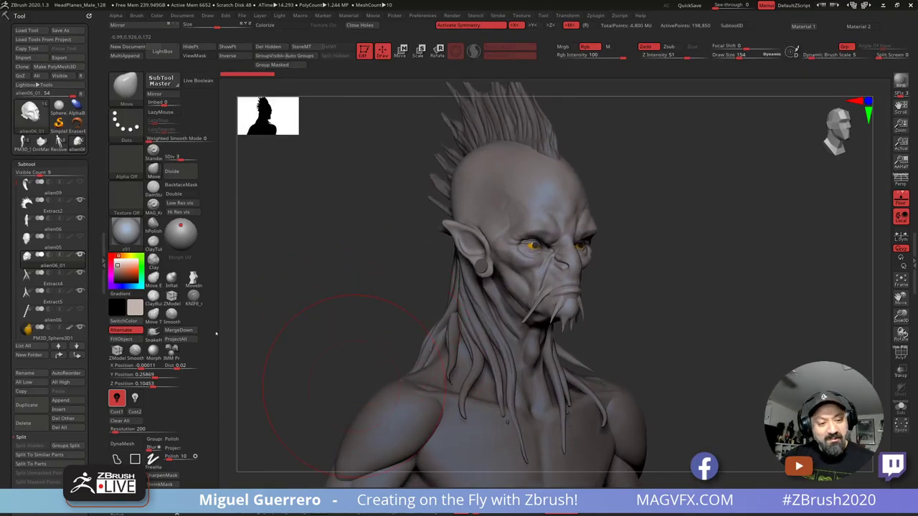
pyautogui.click(59, 142)
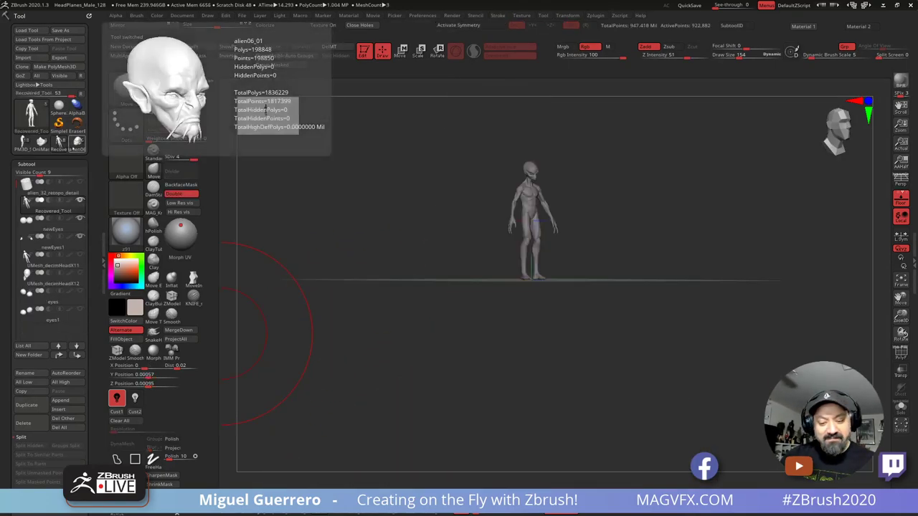
pyautogui.click(76, 146)
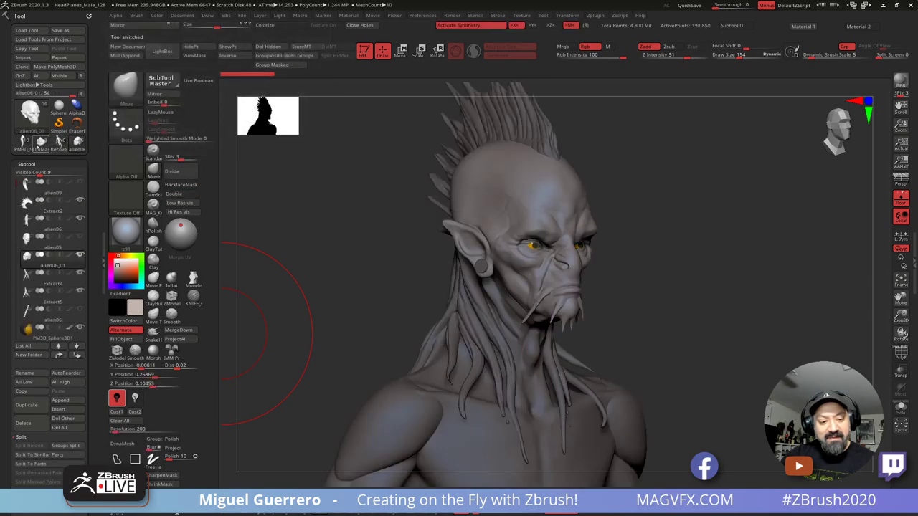
# Step: Return to the creature tool PM3D_Sphere3D1_14 and unhide its whole body in front view
pyautogui.click(23, 144)
pyautogui.moveTo(280, 294)
pyautogui.keyDown('alt'); pyautogui.mouseDown()
pyautogui.moveTo(297, 361)
pyautogui.moveTo(307, 259)
pyautogui.moveTo(346, 264)
pyautogui.moveTo(341, 227)
pyautogui.moveTo(340, 254)
pyautogui.moveTo(364, 244)
pyautogui.moveTo(334, 242)
pyautogui.mouseUp(); pyautogui.keyUp('alt')
pyautogui.keyDown('ctrl'); pyautogui.keyDown('shift'); pyautogui.click(358, 276); pyautogui.keyUp('shift'); pyautogui.keyUp('ctrl')
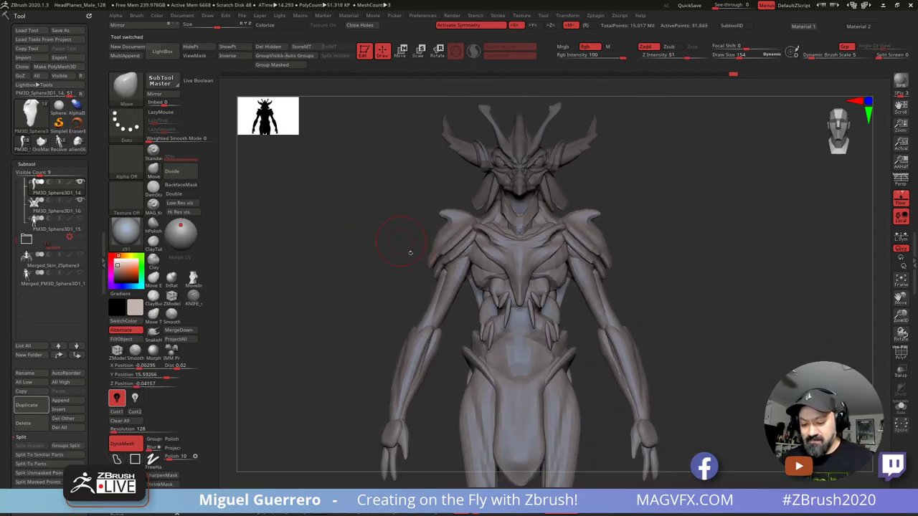
# Step: Isolate both forearms and hands with an inverted lasso mask, shift them slightly upward, and clear the mask
pyautogui.press('d')
pyautogui.moveTo(369, 310)
pyautogui.keyDown('alt'); pyautogui.mouseDown()
pyautogui.moveTo(377, 254)
pyautogui.moveTo(368, 279)
pyautogui.moveTo(353, 256)
pyautogui.moveTo(358, 351)
pyautogui.moveTo(393, 424)
pyautogui.moveTo(457, 294)
pyautogui.moveTo(446, 251)
pyautogui.moveTo(433, 262)
pyautogui.mouseUp(); pyautogui.keyUp('alt')
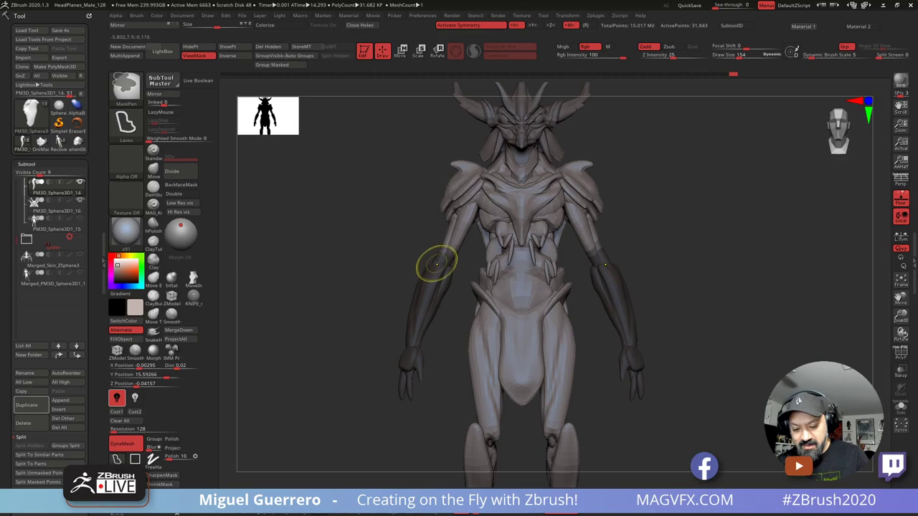
pyautogui.keyDown('ctrl'); pyautogui.click(378, 219); pyautogui.keyUp('ctrl')
pyautogui.press('w')
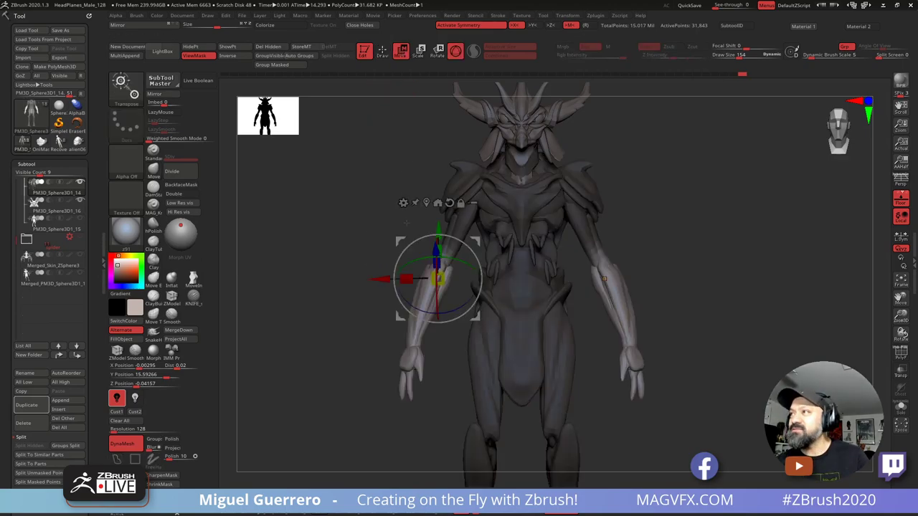
pyautogui.moveTo(399, 240); pyautogui.dragTo(399, 234)
pyautogui.hotkey('ctrl', 'h')
pyautogui.moveTo(335, 263)
pyautogui.mouseDown()
pyautogui.moveTo(357, 270)
pyautogui.moveTo(336, 271)
pyautogui.mouseUp()
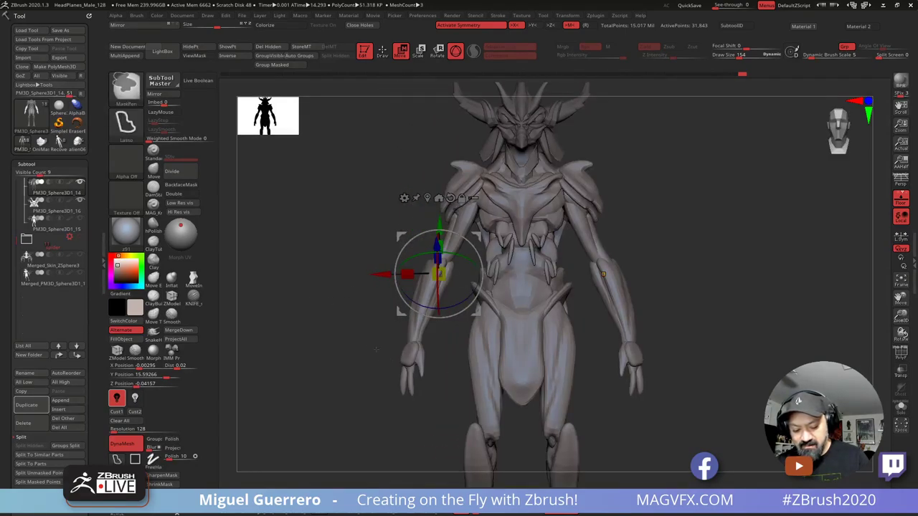
# Step: Mask everything except the lower forearms and hands, and move them slightly upward to shorten the forearms
pyautogui.keyDown('alt'); pyautogui.moveTo(376, 349); pyautogui.dragTo(383, 311); pyautogui.keyUp('alt')
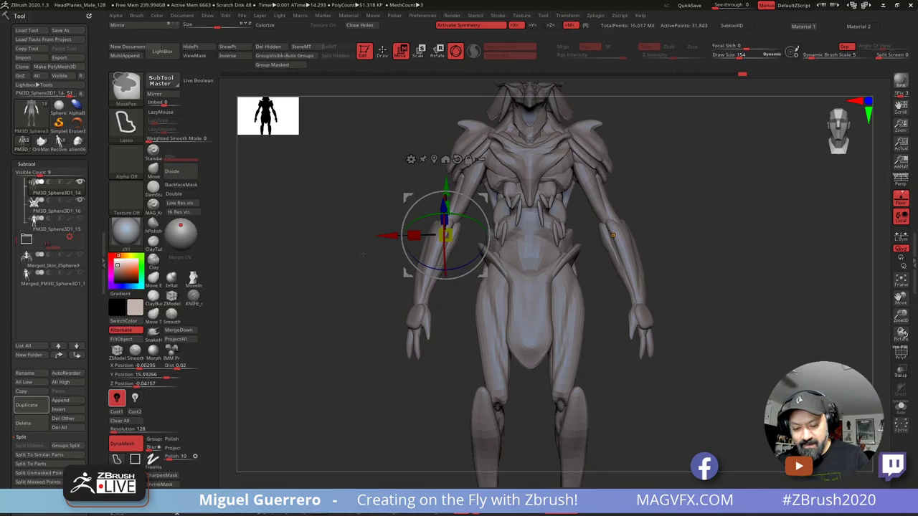
pyautogui.moveTo(363, 254)
pyautogui.keyDown('ctrl'); pyautogui.mouseDown()
pyautogui.moveTo(413, 259)
pyautogui.moveTo(367, 359)
pyautogui.moveTo(364, 302)
pyautogui.mouseUp(); pyautogui.keyUp('ctrl')
pyautogui.keyDown('ctrl'); pyautogui.click(366, 298); pyautogui.keyUp('ctrl')
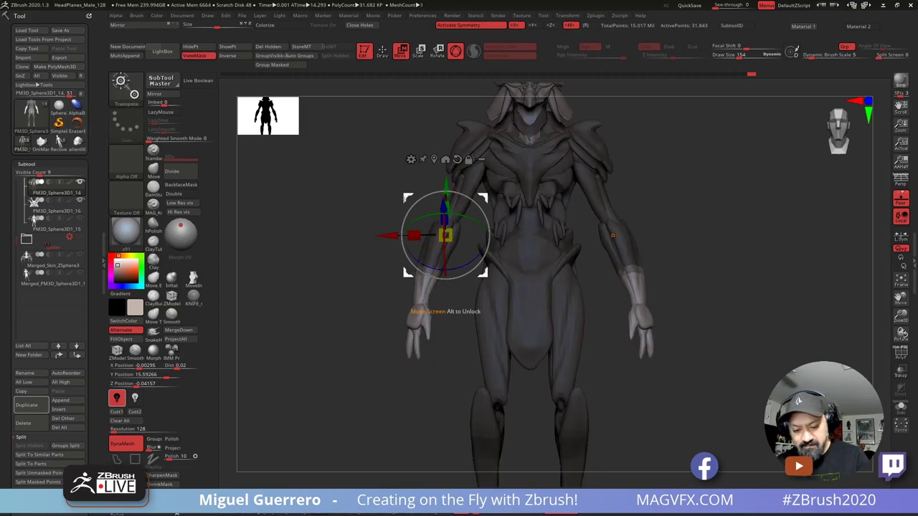
pyautogui.moveTo(406, 199); pyautogui.dragTo(408, 198)
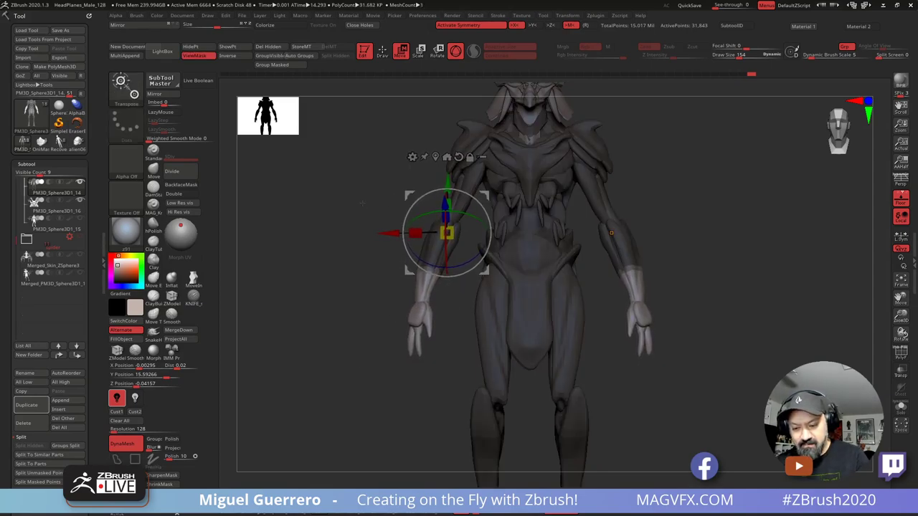
pyautogui.press('q')
pyautogui.keyDown('alt'); pyautogui.moveTo(354, 262); pyautogui.dragTo(364, 288); pyautogui.keyUp('alt')
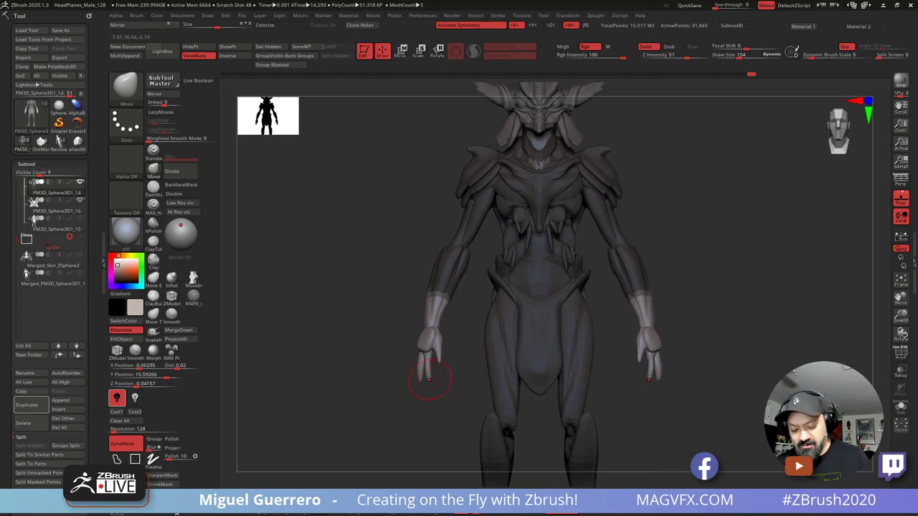
# Step: Mask everything except the fingers and shift them downward and slightly outward to lengthen them
pyautogui.press('ctrl')
pyautogui.moveTo(403, 366)
pyautogui.keyDown('ctrl'); pyautogui.mouseDown()
pyautogui.moveTo(430, 391)
pyautogui.moveTo(402, 369)
pyautogui.mouseUp(); pyautogui.keyUp('ctrl')
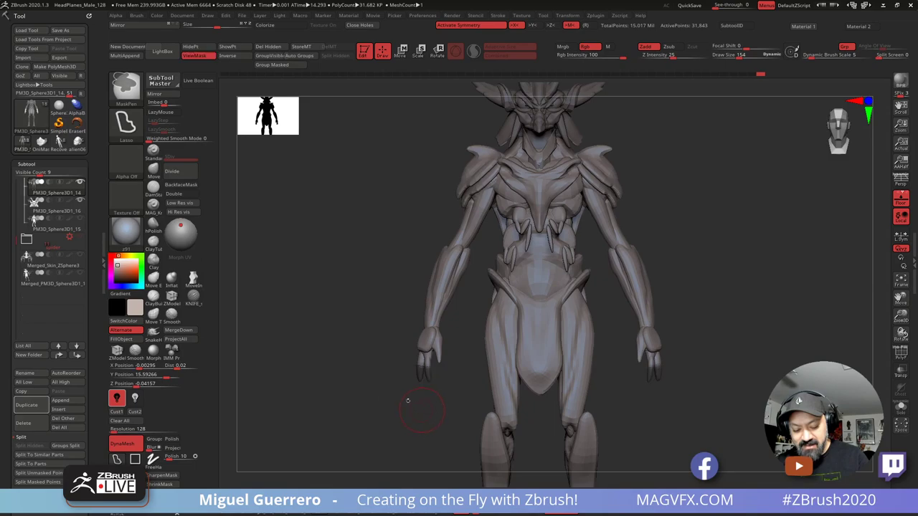
pyautogui.keyDown('ctrl'); pyautogui.click(398, 394); pyautogui.keyUp('ctrl')
pyautogui.press('w')
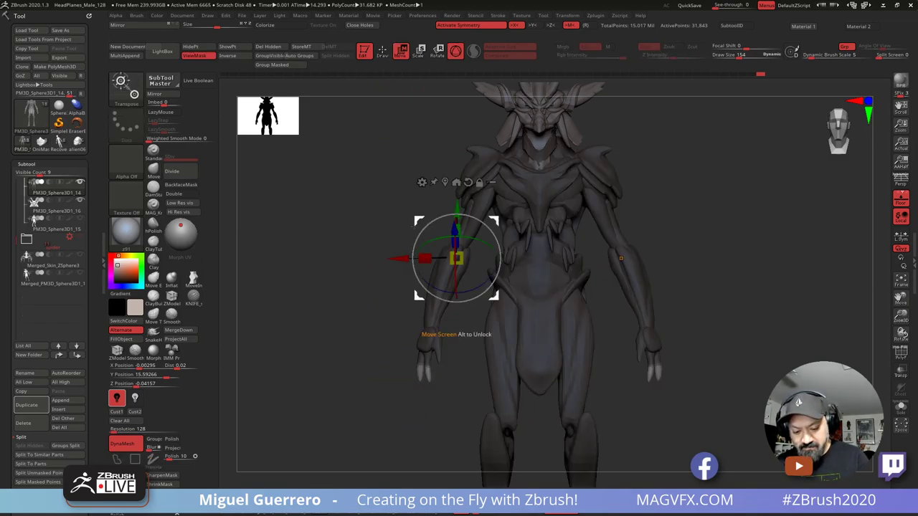
pyautogui.moveTo(418, 297); pyautogui.dragTo(417, 307)
pyautogui.moveTo(456, 345); pyautogui.dragTo(455, 346)
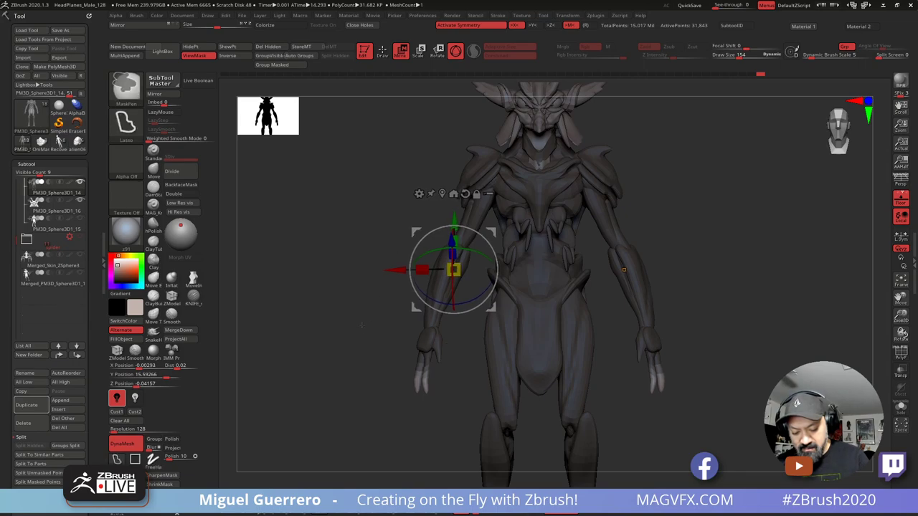
# Step: Leave only the inner finger of each hand unmasked and shift it slightly downward
pyautogui.keyDown('ctrl'); pyautogui.moveTo(359, 343); pyautogui.dragTo(379, 357); pyautogui.keyUp('ctrl')
pyautogui.moveTo(362, 351)
pyautogui.mouseDown()
pyautogui.moveTo(462, 366)
pyautogui.moveTo(454, 373)
pyautogui.mouseUp()
pyautogui.keyDown('ctrl'); pyautogui.click(465, 367); pyautogui.keyUp('ctrl')
pyautogui.keyDown('alt'); pyautogui.moveTo(417, 233); pyautogui.dragTo(345, 256); pyautogui.keyUp('alt')
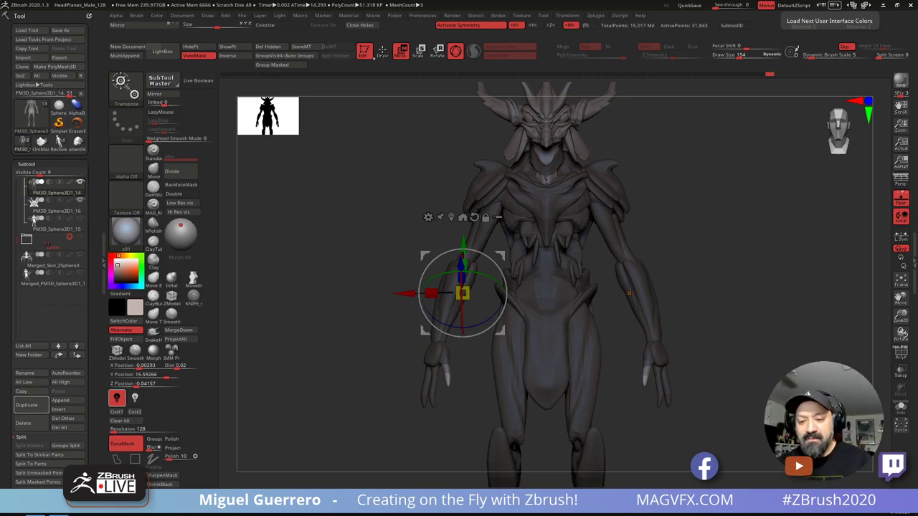
# Step: Clear the mask and adjust the profile of the lower back and buttocks from the side with Move Topological at draw size 278
pyautogui.keyDown('alt'); pyautogui.moveTo(675, 301); pyautogui.dragTo(680, 217); pyautogui.keyUp('alt')
pyautogui.click(384, 56)
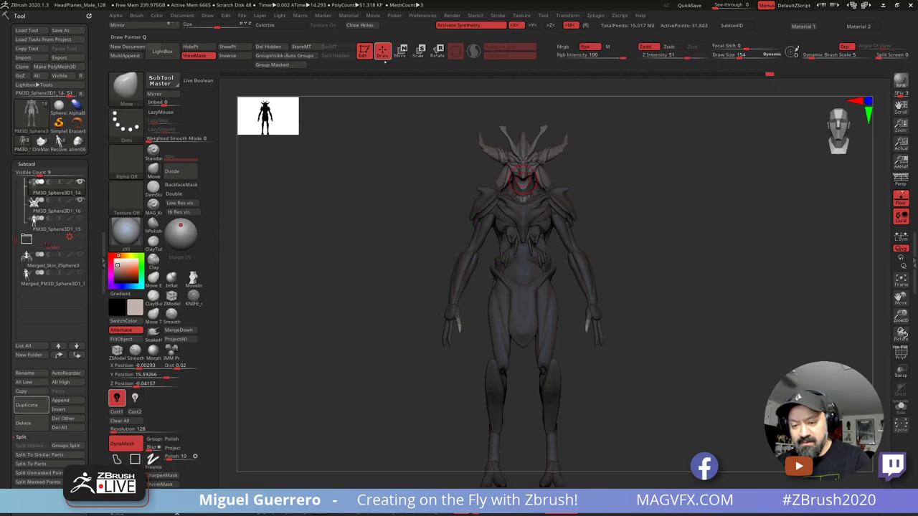
pyautogui.moveTo(280, 224); pyautogui.dragTo(390, 229)
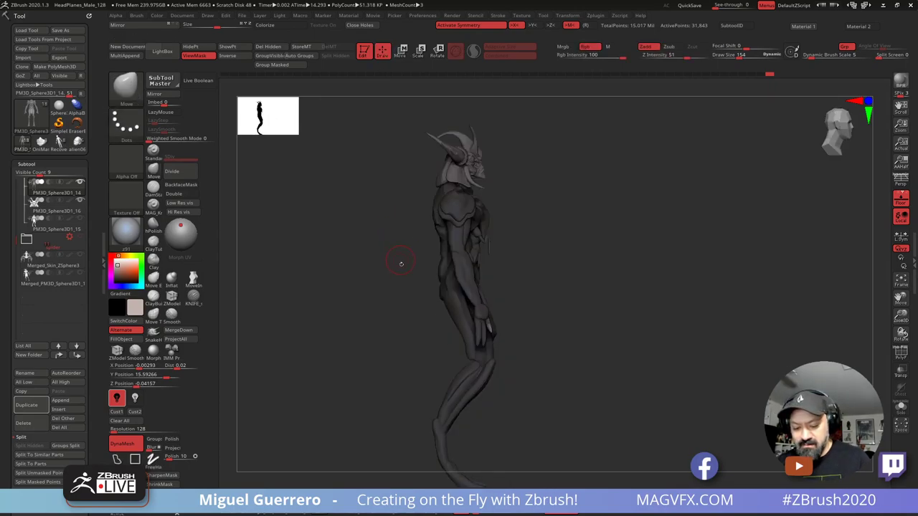
pyautogui.keyDown('alt'); pyautogui.moveTo(401, 264); pyautogui.dragTo(436, 207); pyautogui.keyUp('alt')
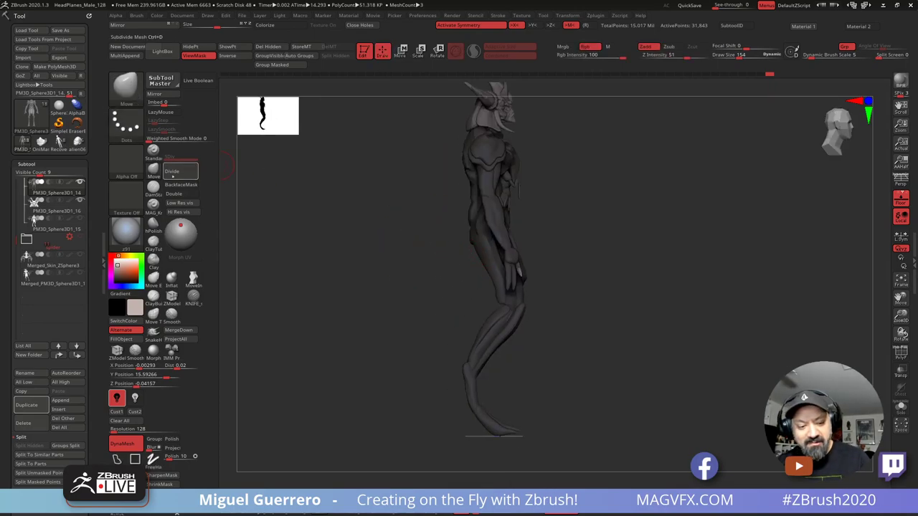
pyautogui.press('b')
pyautogui.press('m')
pyautogui.press('l')
pyautogui.keyDown('ctrl'); pyautogui.click(438, 229); pyautogui.keyUp('ctrl')
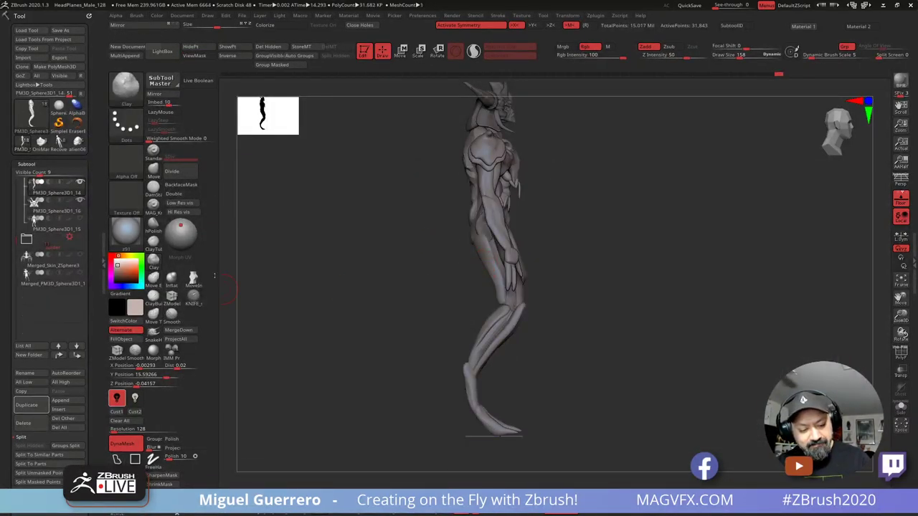
pyautogui.click(153, 313)
pyautogui.click(153, 314)
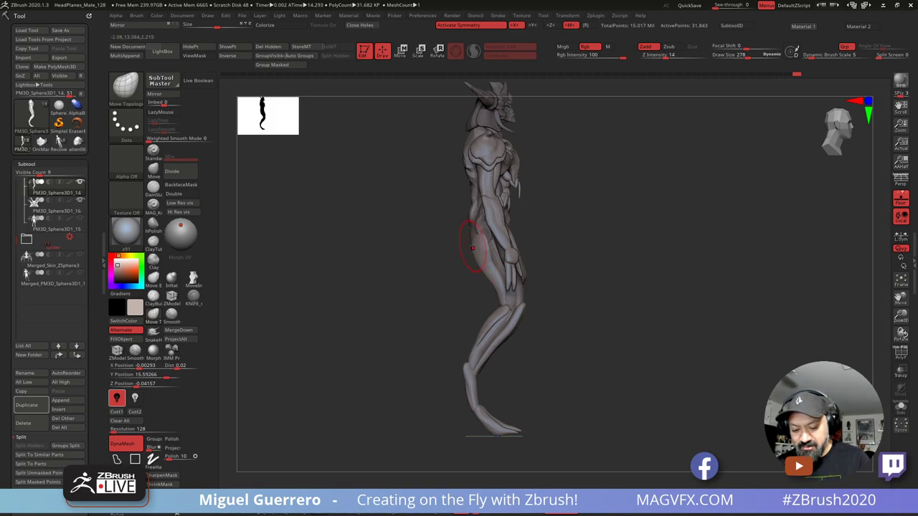
pyautogui.keyDown('shift'); pyautogui.moveTo(416, 268); pyautogui.dragTo(399, 220); pyautogui.keyUp('shift')
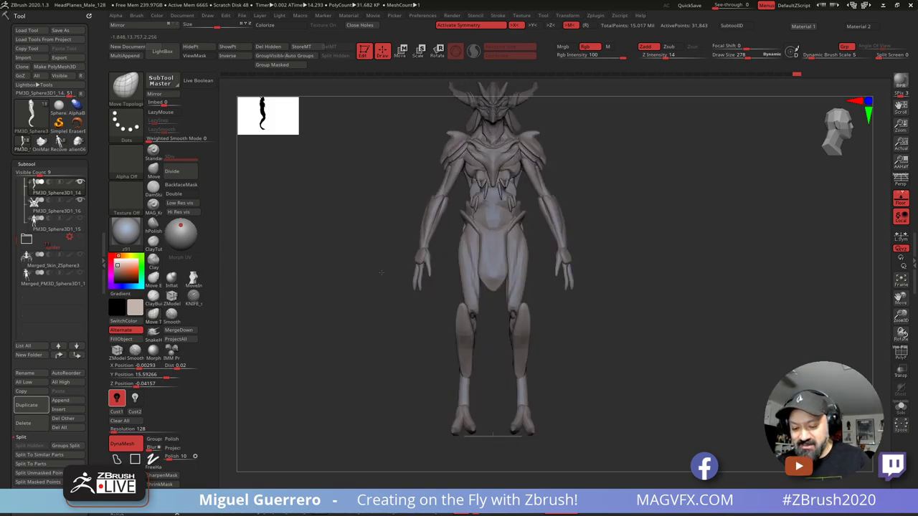
# Step: Hide the lower forearms and hands to expose the hips and thighs in side view
pyautogui.moveTo(450, 260); pyautogui.dragTo(481, 272)
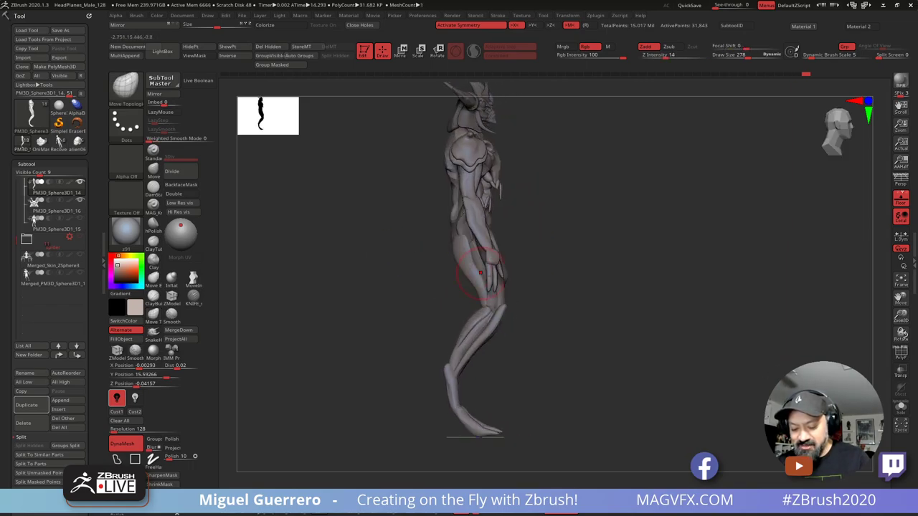
pyautogui.moveTo(551, 292)
pyautogui.keyDown('shift'); pyautogui.mouseDown()
pyautogui.moveTo(431, 220)
pyautogui.moveTo(429, 294)
pyautogui.moveTo(477, 295)
pyautogui.moveTo(463, 194)
pyautogui.moveTo(418, 203)
pyautogui.moveTo(485, 317)
pyautogui.mouseUp(); pyautogui.keyUp('shift')
pyautogui.keyDown('ctrl'); pyautogui.keyDown('shift'); pyautogui.click(418, 273); pyautogui.keyUp('shift'); pyautogui.keyUp('ctrl')
pyautogui.keyDown('shift'); pyautogui.moveTo(381, 266); pyautogui.dragTo(420, 266); pyautogui.keyUp('shift')
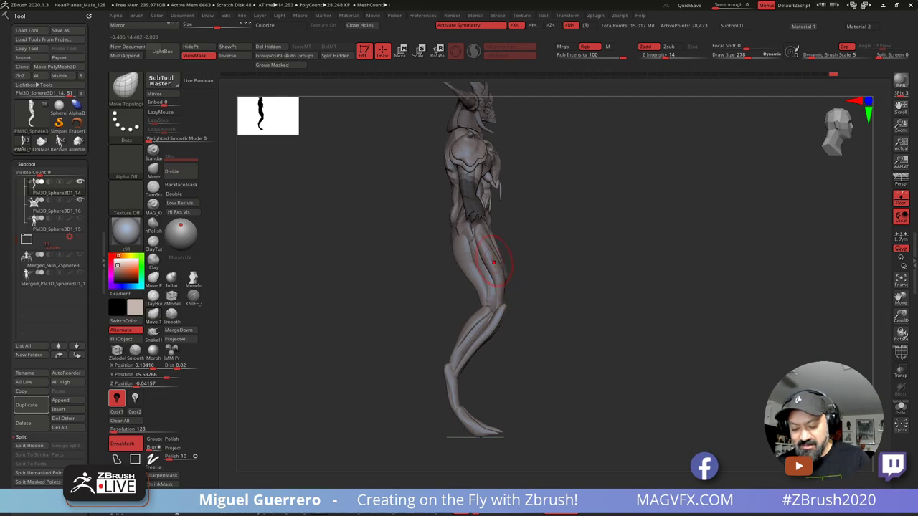
# Step: Reshape the back of the thighs and the upper calves in profile with Move Topological at draw size 278
pyautogui.moveTo(475, 289); pyautogui.dragTo(469, 264)
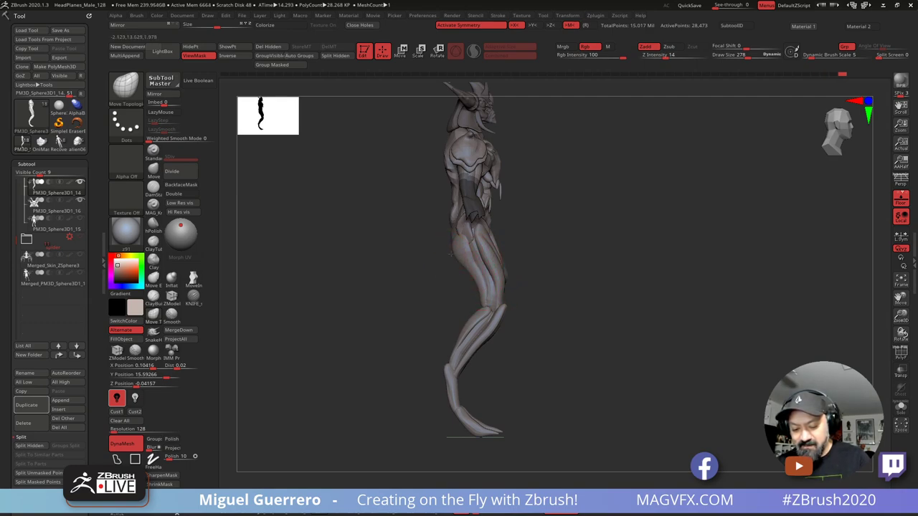
pyautogui.click(451, 253)
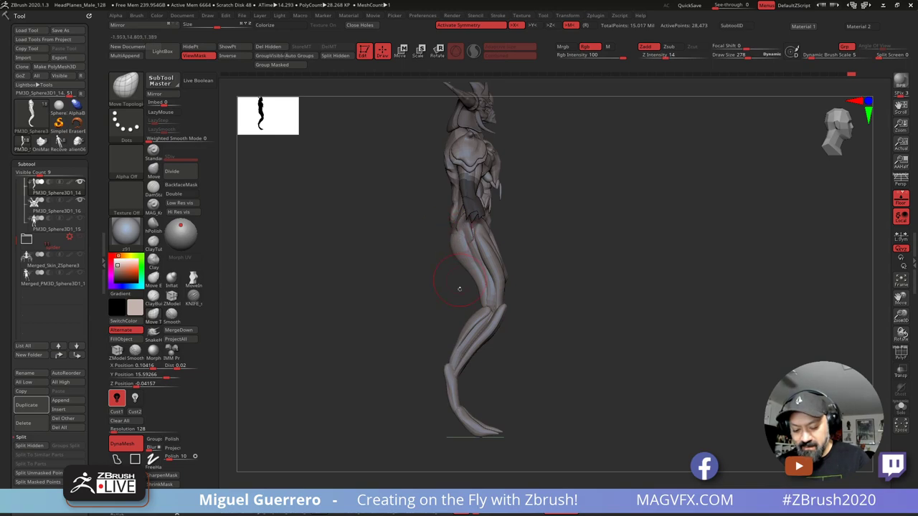
pyautogui.moveTo(467, 310); pyautogui.dragTo(478, 323)
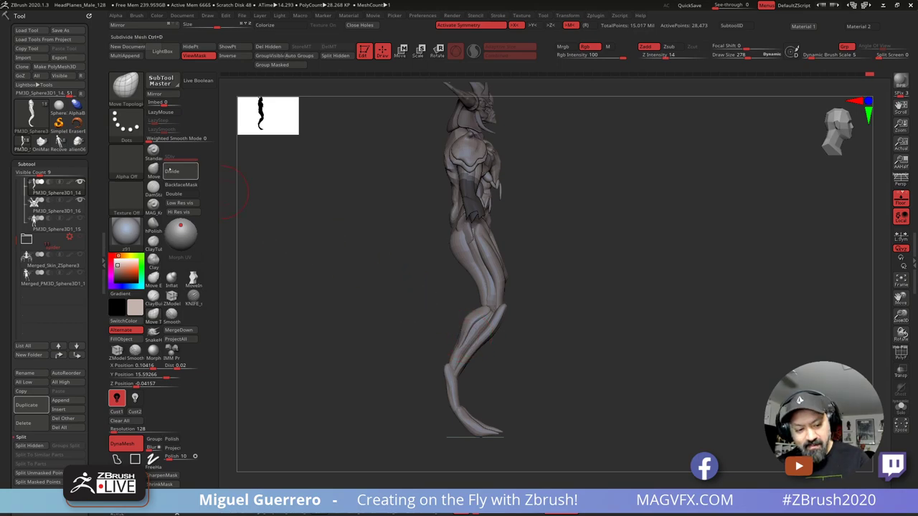
# Step: Reshape the lower legs and knees in profile with the Move brush at Z Intensity 9, pulling the hock joints backward
pyautogui.click(153, 169)
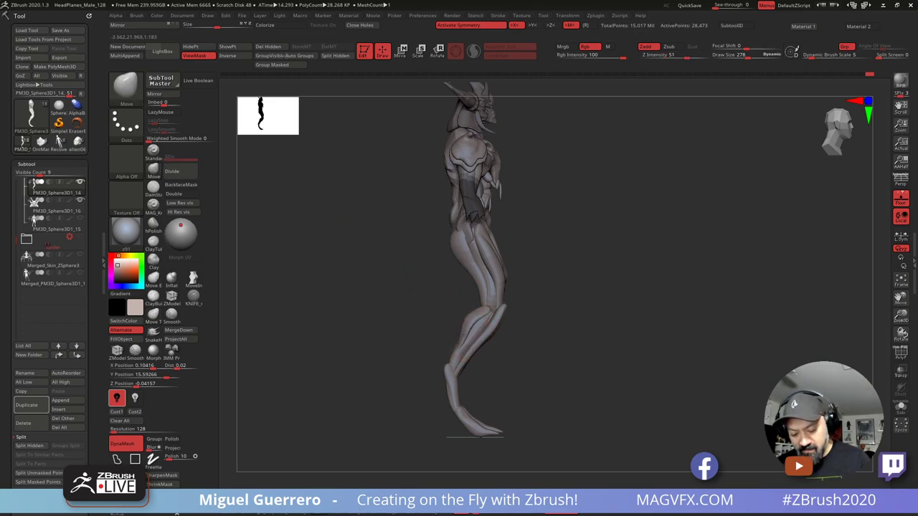
pyautogui.moveTo(657, 57); pyautogui.dragTo(666, 58)
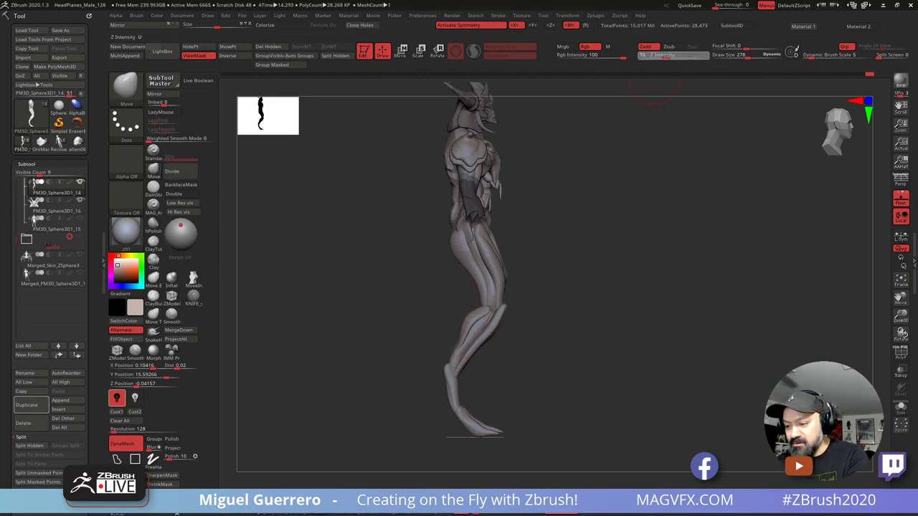
pyautogui.press('Return')
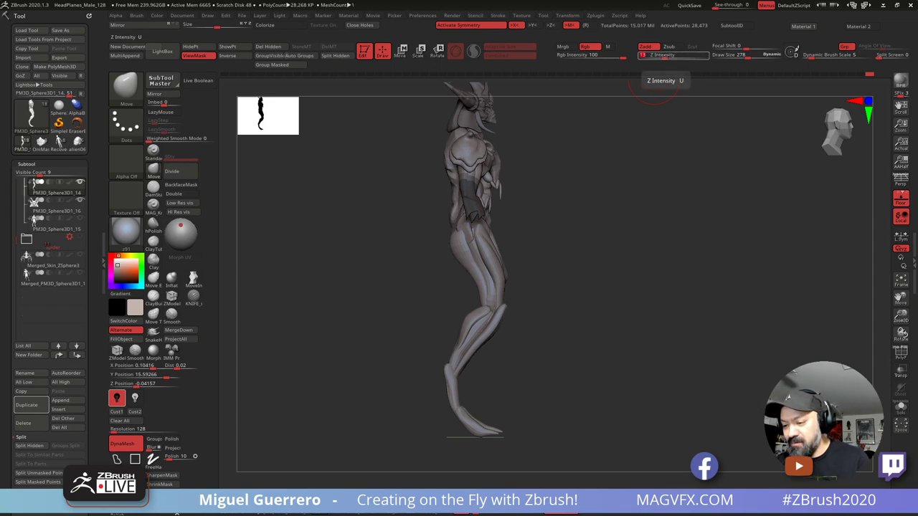
pyautogui.moveTo(453, 354); pyautogui.dragTo(462, 349)
pyautogui.hotkey('ctrl', 'z')
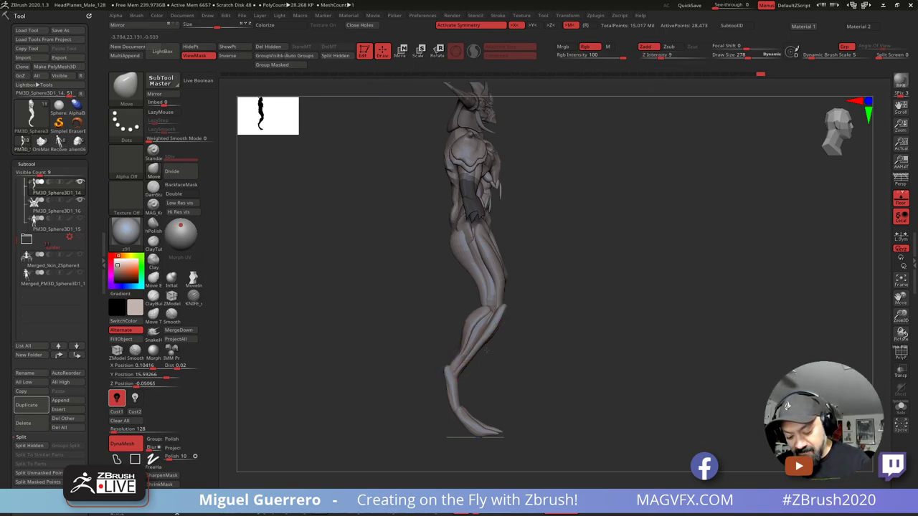
pyautogui.moveTo(487, 326); pyautogui.dragTo(491, 359)
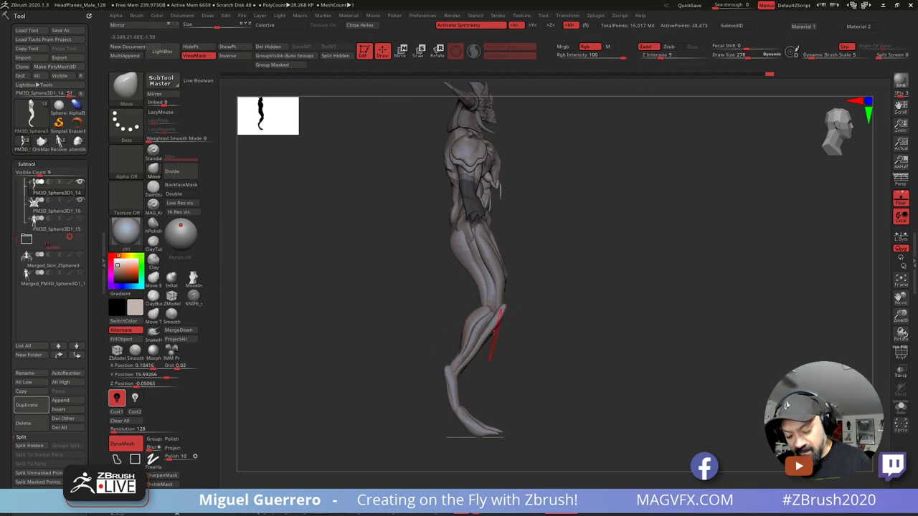
pyautogui.moveTo(503, 318); pyautogui.dragTo(486, 334)
pyautogui.moveTo(435, 384)
pyautogui.mouseDown()
pyautogui.moveTo(433, 376)
pyautogui.moveTo(434, 391)
pyautogui.moveTo(420, 388)
pyautogui.moveTo(452, 353)
pyautogui.mouseUp()
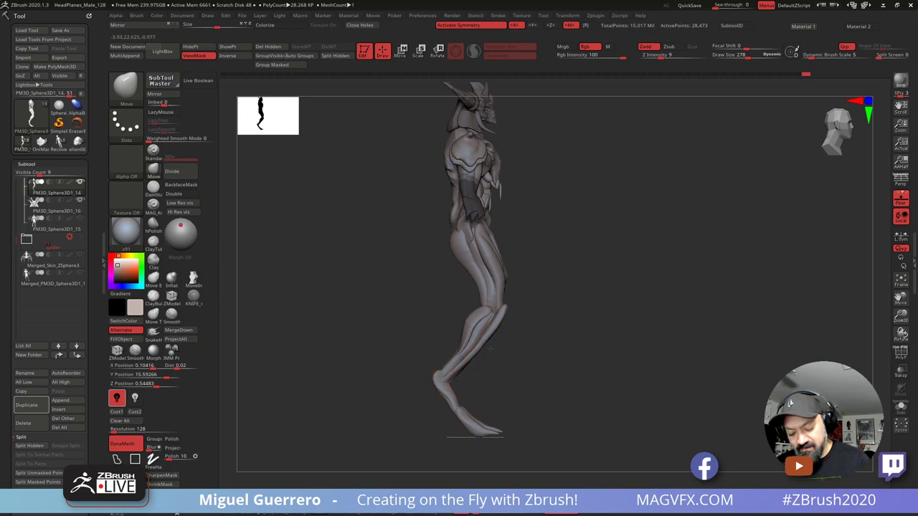
pyautogui.moveTo(477, 310); pyautogui.dragTo(514, 295)
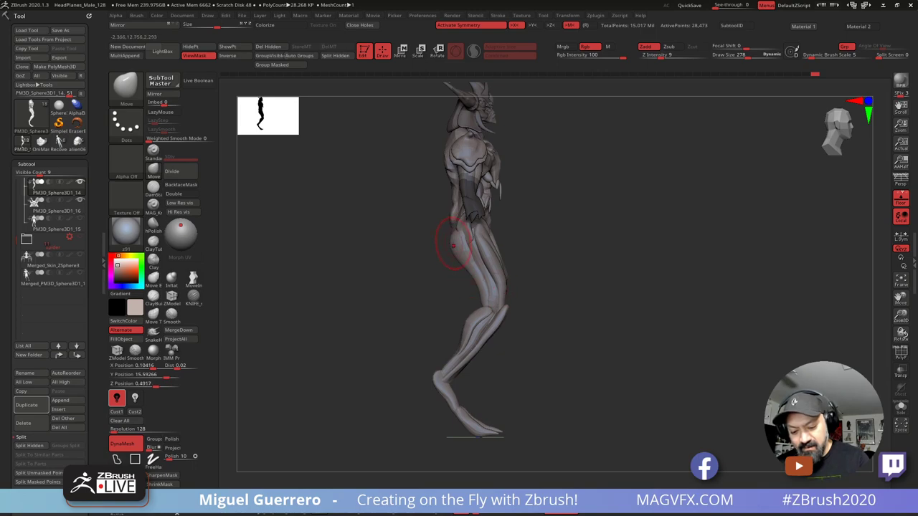
# Step: Switch back to the Move Topological brush for work on the outer hips from the front
pyautogui.keyDown('shift'); pyautogui.moveTo(418, 254); pyautogui.dragTo(377, 261); pyautogui.keyUp('shift')
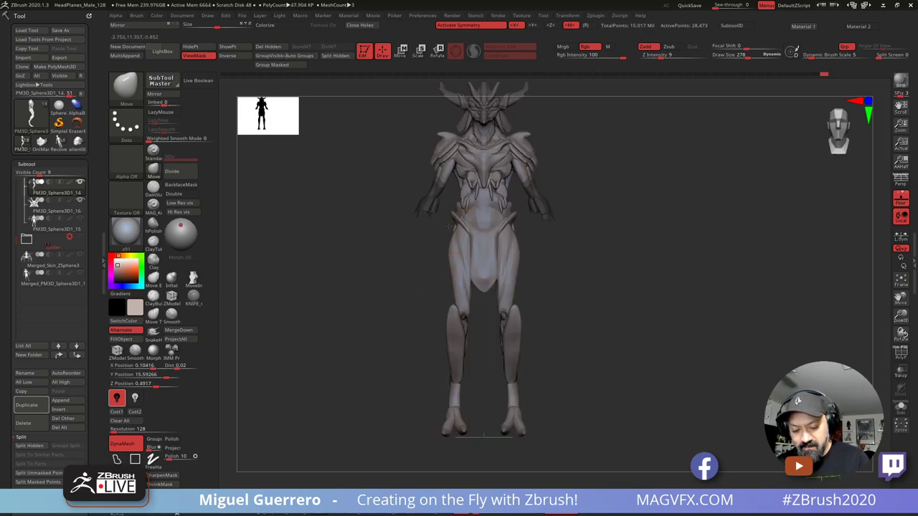
pyautogui.press('b')
pyautogui.press('m')
pyautogui.press('t')
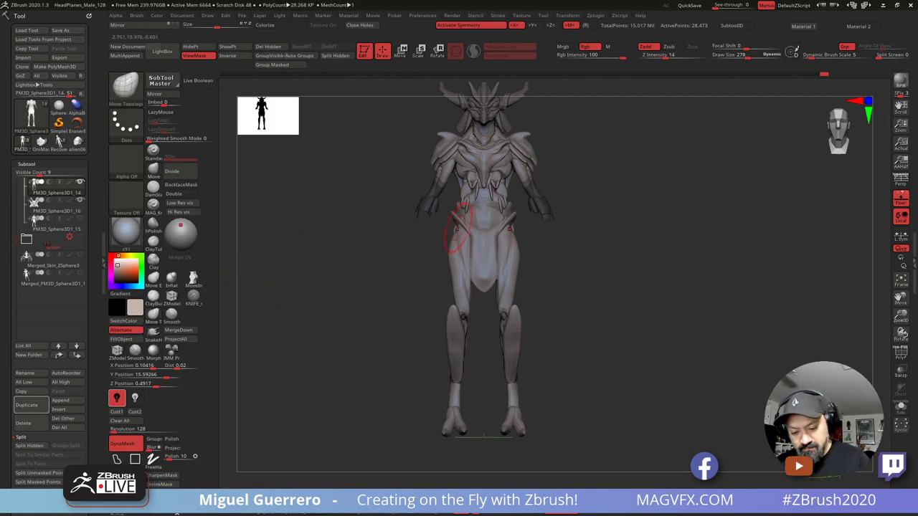
# Step: Push the outer hips and thighs outward with the Move Topological brush, and reduce the draw size to 226
pyautogui.moveTo(457, 229); pyautogui.dragTo(451, 231)
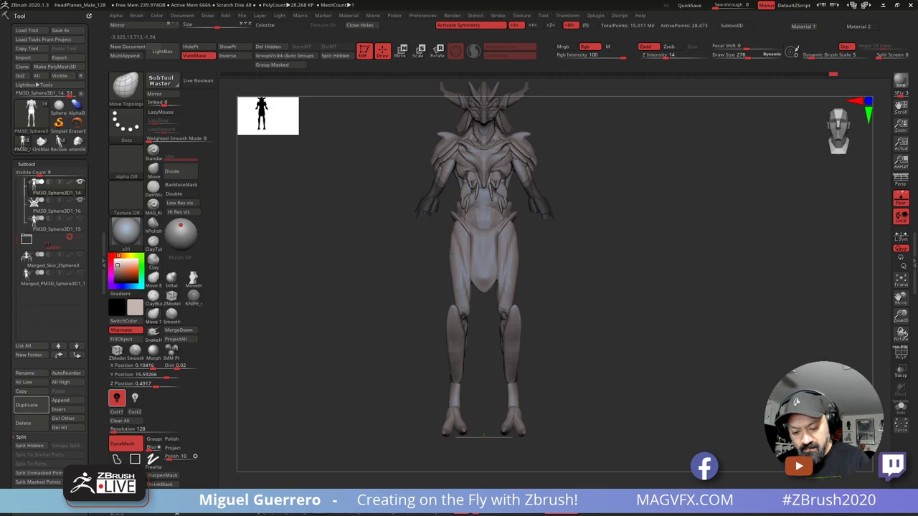
pyautogui.moveTo(457, 290)
pyautogui.mouseDown()
pyautogui.moveTo(410, 292)
pyautogui.moveTo(448, 292)
pyautogui.moveTo(423, 292)
pyautogui.moveTo(439, 266)
pyautogui.moveTo(394, 261)
pyautogui.mouseUp()
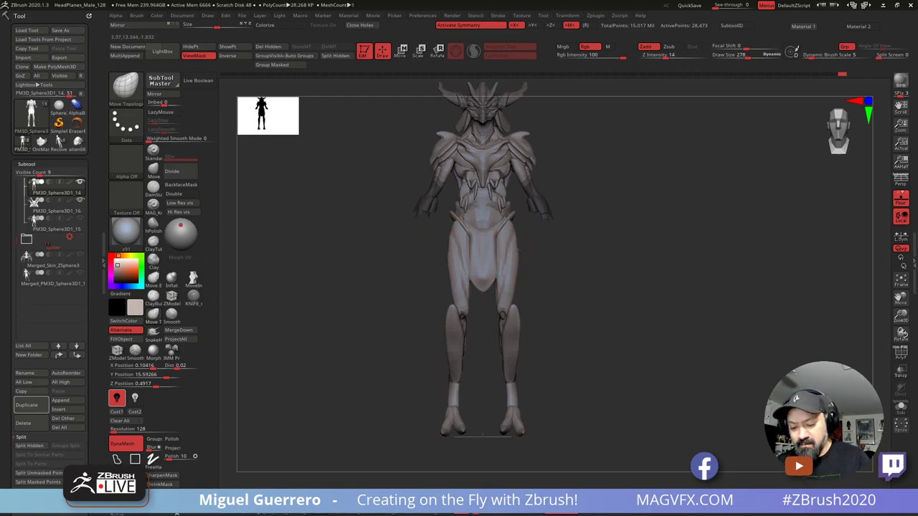
pyautogui.press('[')
pyautogui.press('[')
pyautogui.moveTo(422, 233); pyautogui.dragTo(459, 228)
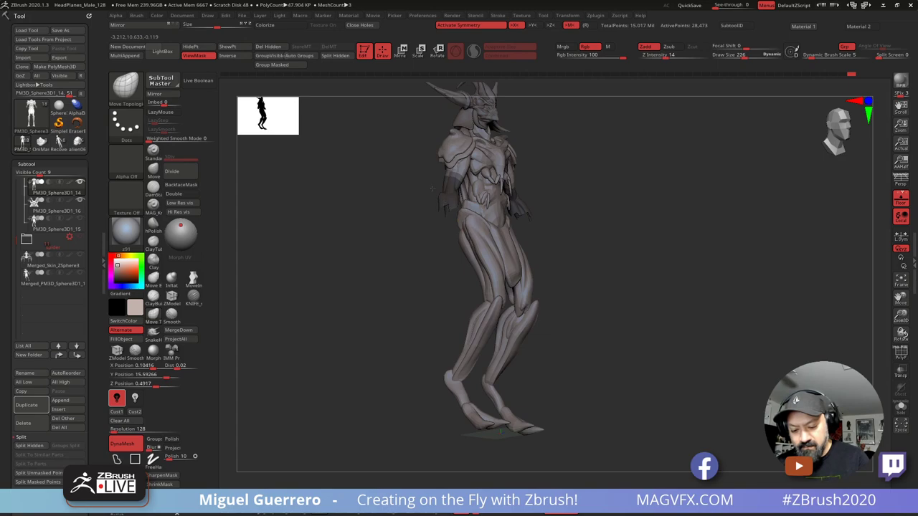
# Step: Isolate the rear pelvis plate, mask everything else on the body, and bring the full figure back into view
pyautogui.moveTo(406, 209)
pyautogui.mouseDown(button='right')
pyautogui.moveTo(462, 231)
pyautogui.moveTo(433, 229)
pyautogui.moveTo(456, 227)
pyautogui.moveTo(416, 260)
pyautogui.moveTo(383, 266)
pyautogui.moveTo(420, 294)
pyautogui.moveTo(450, 255)
pyautogui.mouseUp(button='right')
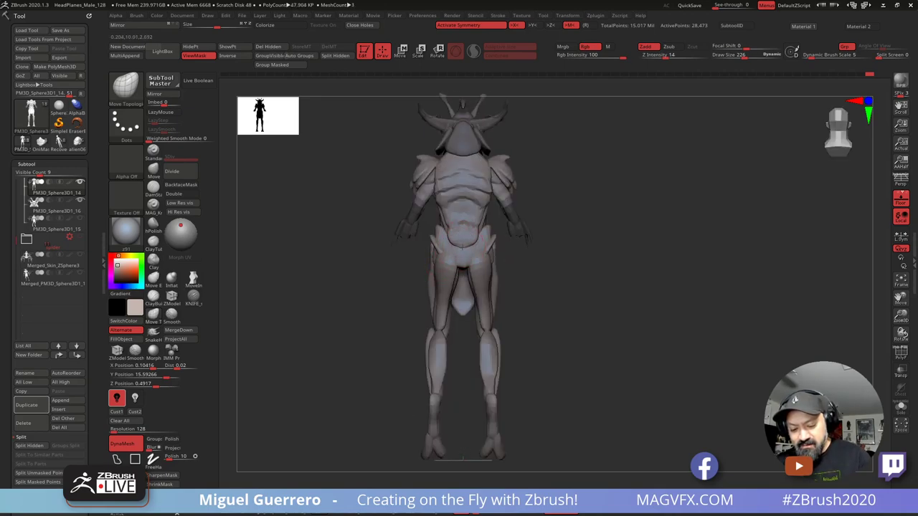
pyautogui.moveTo(452, 254); pyautogui.dragTo(391, 312, button='right')
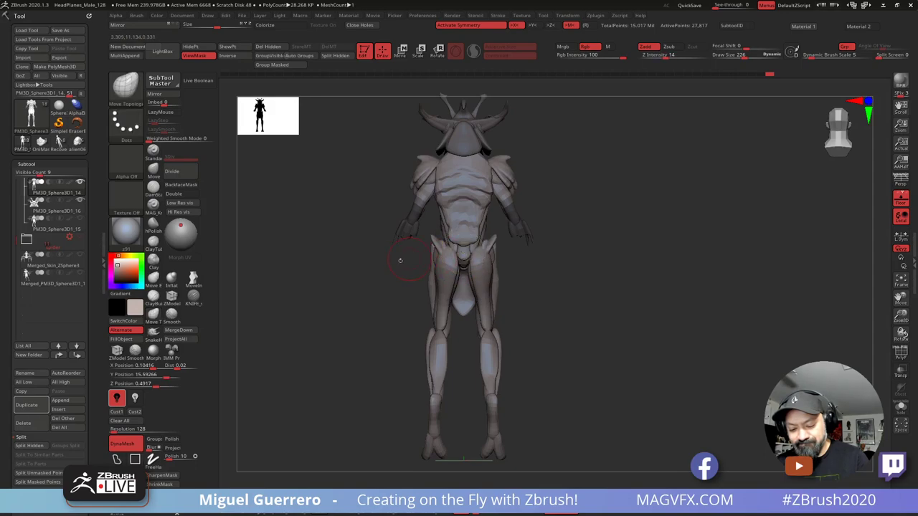
pyautogui.moveTo(400, 260); pyautogui.dragTo(349, 265, button='right')
pyautogui.keyDown('ctrl'); pyautogui.keyDown('shift'); pyautogui.click(367, 262); pyautogui.keyUp('shift'); pyautogui.keyUp('ctrl')
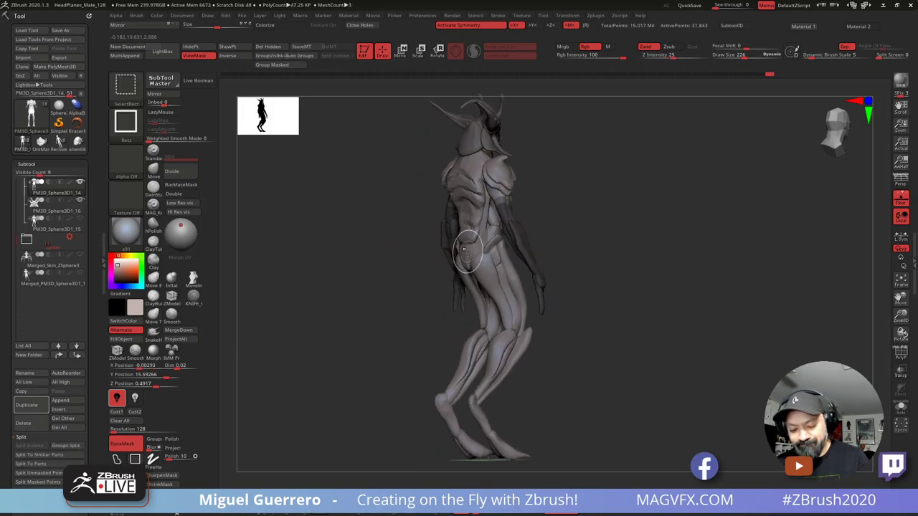
pyautogui.keyDown('ctrl'); pyautogui.keyDown('shift'); pyautogui.click(468, 251); pyautogui.keyUp('shift'); pyautogui.keyUp('ctrl')
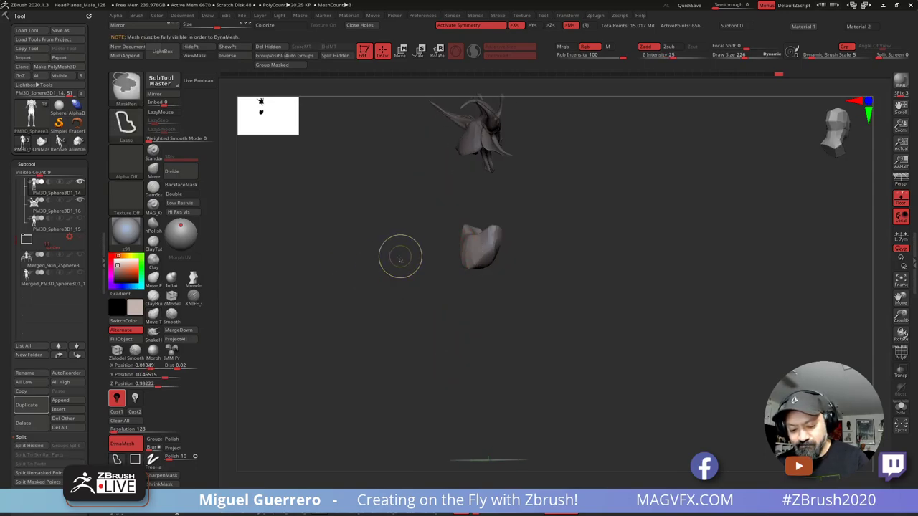
pyautogui.keyDown('ctrl'); pyautogui.keyDown('shift'); pyautogui.click(373, 251); pyautogui.keyUp('shift'); pyautogui.keyUp('ctrl')
pyautogui.keyDown('ctrl'); pyautogui.keyDown('shift'); pyautogui.click(379, 260); pyautogui.keyUp('shift'); pyautogui.keyUp('ctrl')
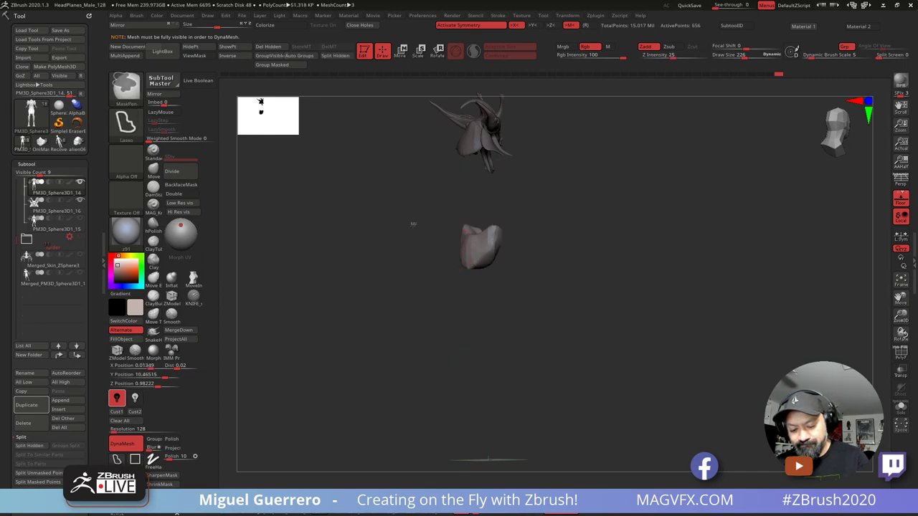
pyautogui.moveTo(414, 228)
pyautogui.keyDown('ctrl'); pyautogui.mouseDown()
pyautogui.moveTo(552, 273)
pyautogui.moveTo(459, 208)
pyautogui.mouseUp(); pyautogui.keyUp('ctrl')
pyautogui.keyDown('ctrl'); pyautogui.keyDown('shift'); pyautogui.click(395, 239); pyautogui.keyUp('shift'); pyautogui.keyUp('ctrl')
pyautogui.keyDown('ctrl'); pyautogui.click(372, 251); pyautogui.keyUp('ctrl')
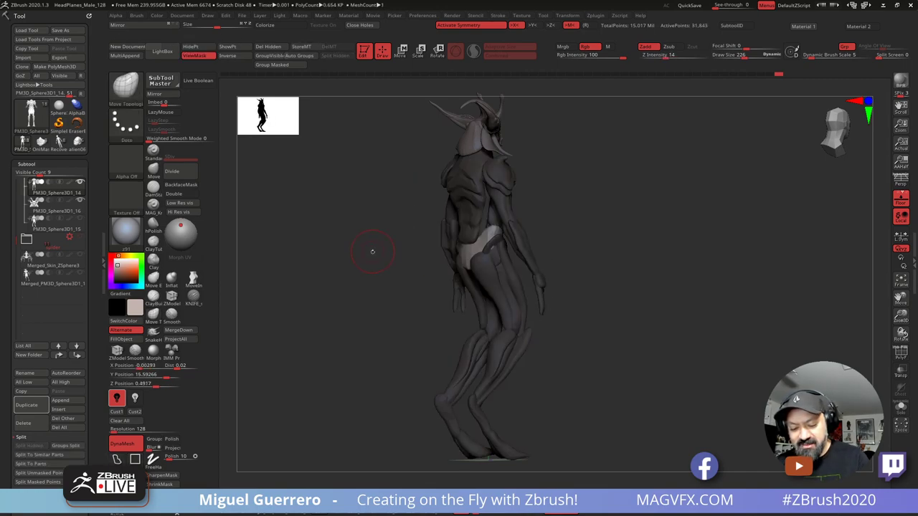
# Step: Reshape the rear pelvis plate with the Move brush at draw size 194, extending its lower middle edge down into a point
pyautogui.moveTo(373, 252); pyautogui.dragTo(445, 262)
pyautogui.click(154, 171)
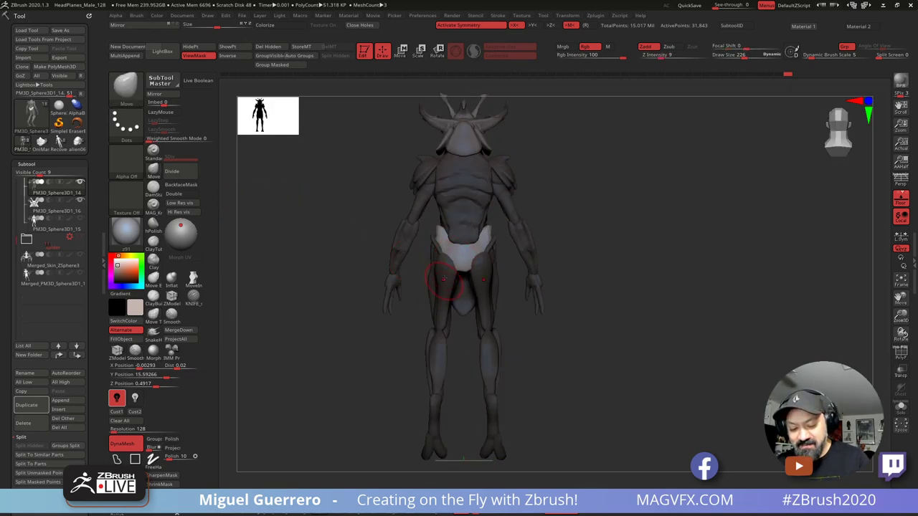
pyautogui.moveTo(363, 261); pyautogui.dragTo(402, 286)
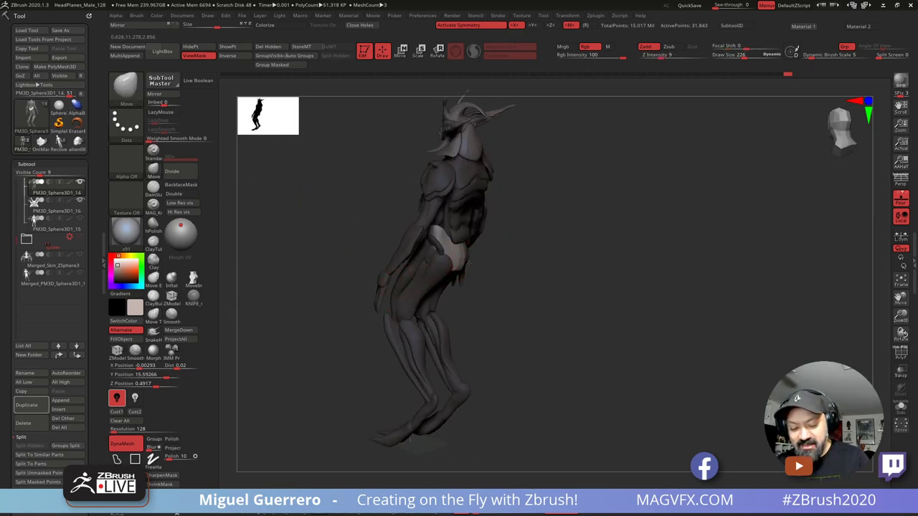
pyautogui.moveTo(477, 274)
pyautogui.keyDown('shift'); pyautogui.mouseDown()
pyautogui.moveTo(527, 270)
pyautogui.moveTo(539, 289)
pyautogui.moveTo(495, 257)
pyautogui.mouseUp(); pyautogui.keyUp('shift')
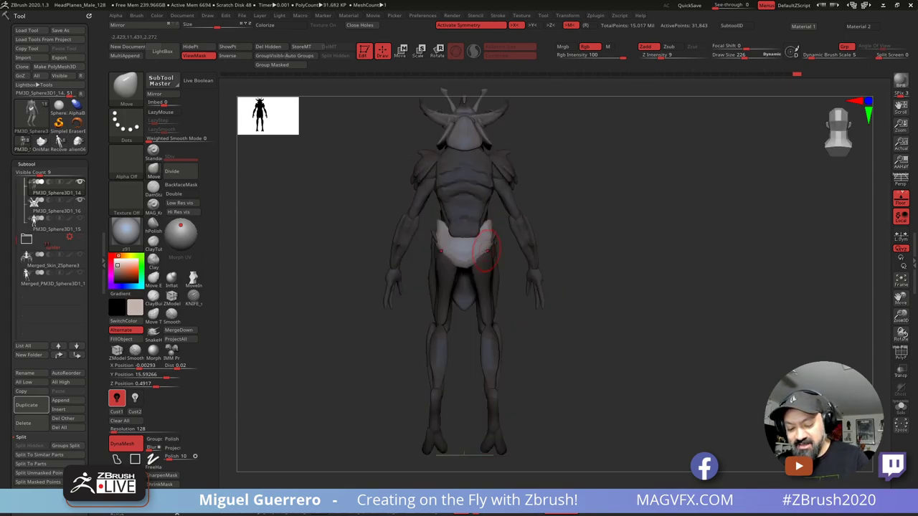
pyautogui.press('[')
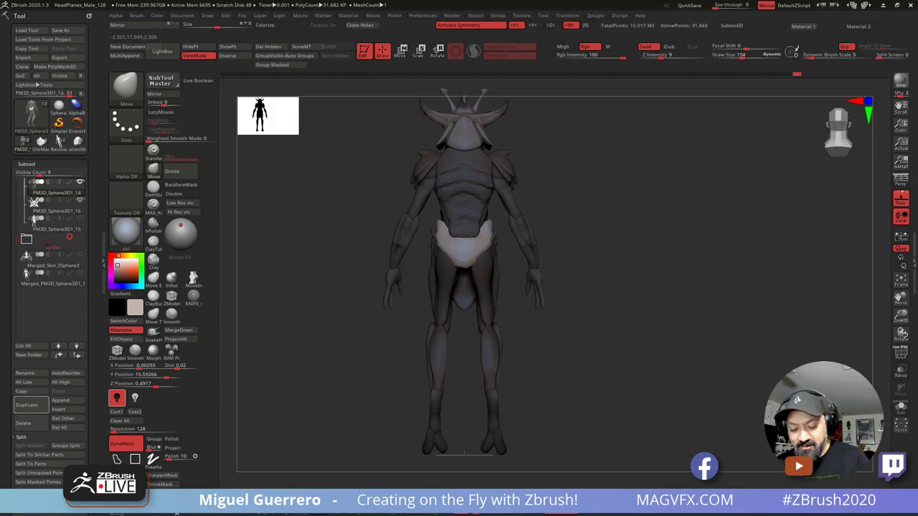
pyautogui.moveTo(463, 270); pyautogui.dragTo(466, 274)
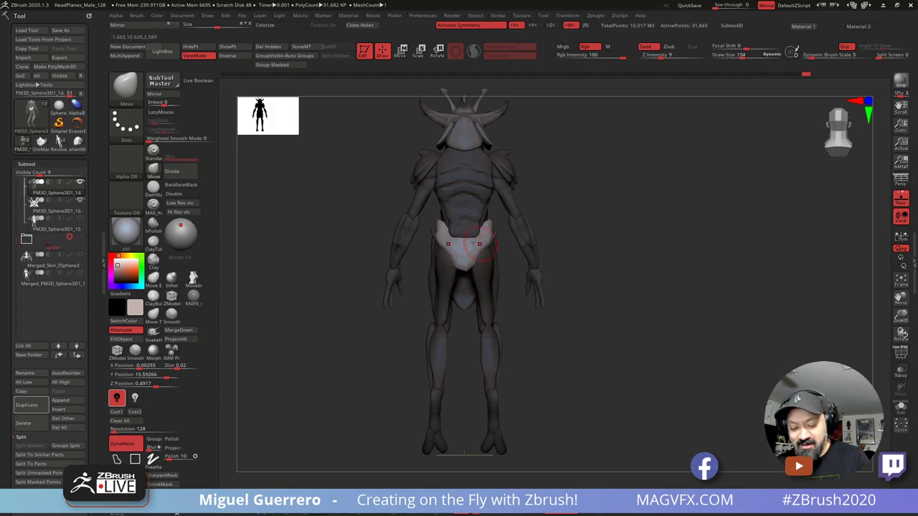
# Step: Adjust the back contour of the pelvis plate in profile with the Move brush
pyautogui.moveTo(337, 266)
pyautogui.mouseDown()
pyautogui.moveTo(368, 253)
pyautogui.moveTo(351, 223)
pyautogui.moveTo(344, 228)
pyautogui.mouseUp()
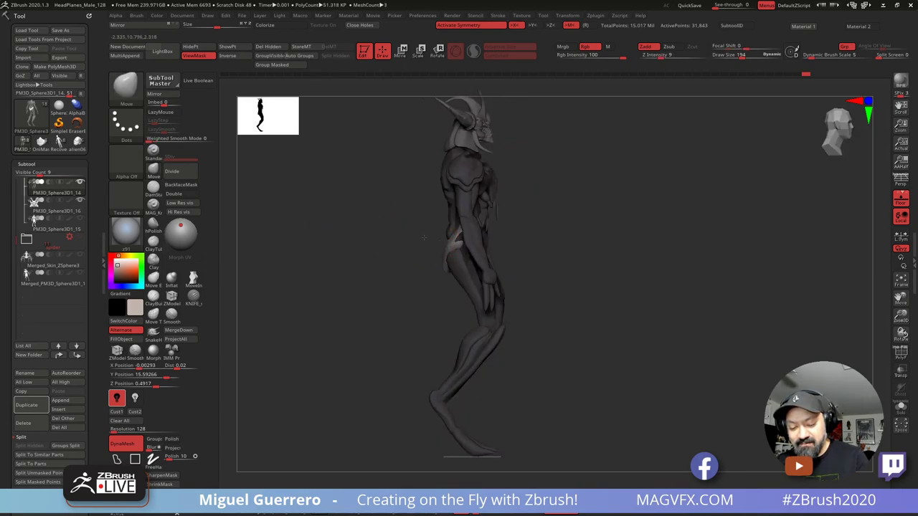
pyautogui.moveTo(438, 242); pyautogui.dragTo(445, 249)
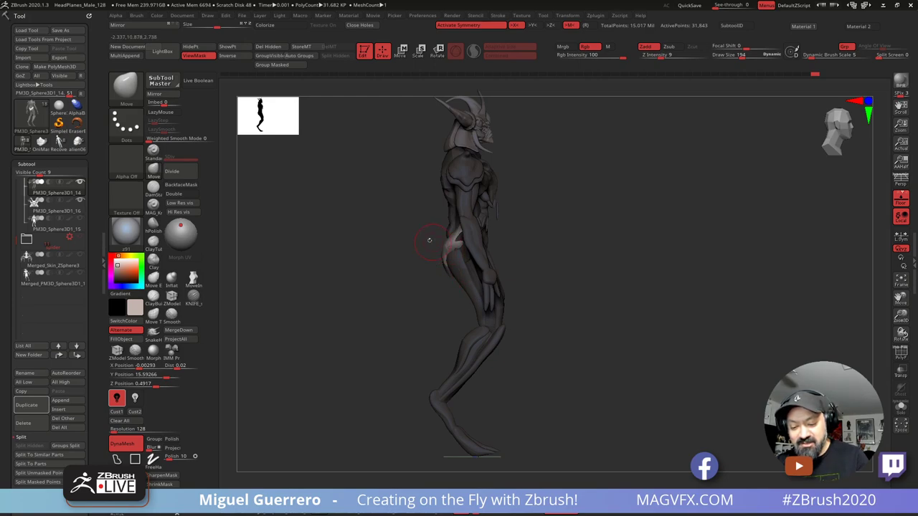
pyautogui.moveTo(441, 248); pyautogui.dragTo(446, 248)
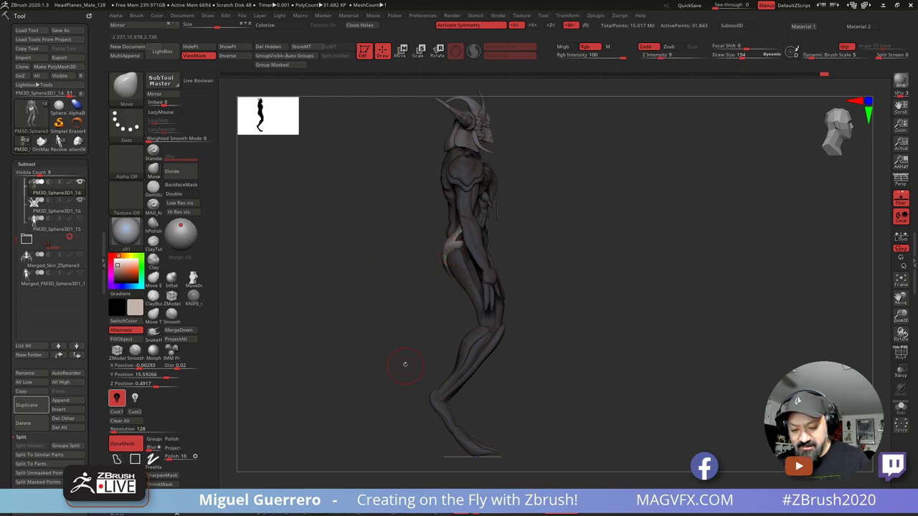
pyautogui.moveTo(404, 364)
pyautogui.mouseDown()
pyautogui.moveTo(391, 317)
pyautogui.moveTo(371, 327)
pyautogui.moveTo(404, 371)
pyautogui.mouseUp()
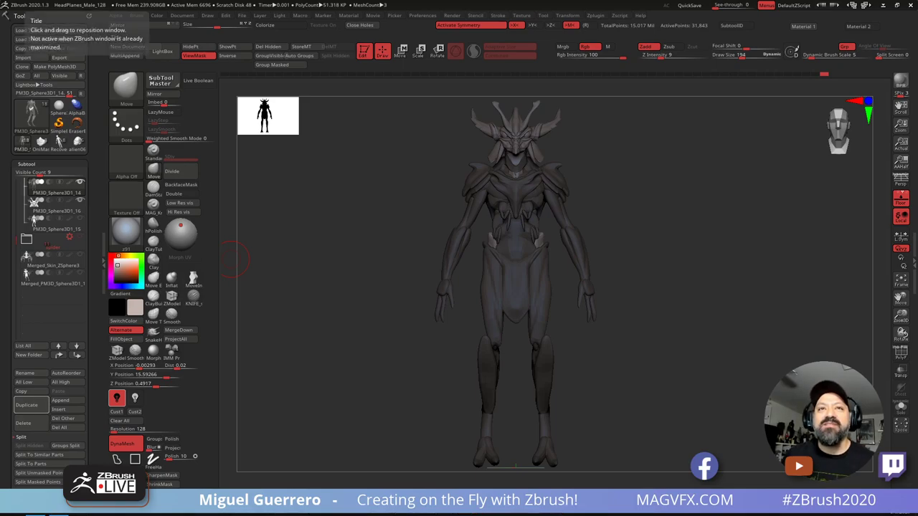
# Step: Switch to Photos, browse the character design reference images, zoom into the clawed ninja sheet, and return to ZBrush
pyautogui.hotkey('alt', 'Tab')
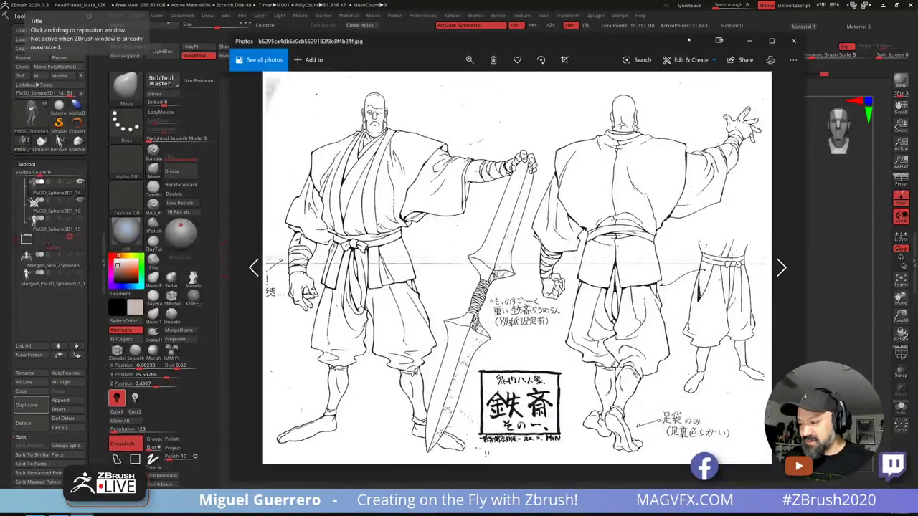
pyautogui.click(724, 63)
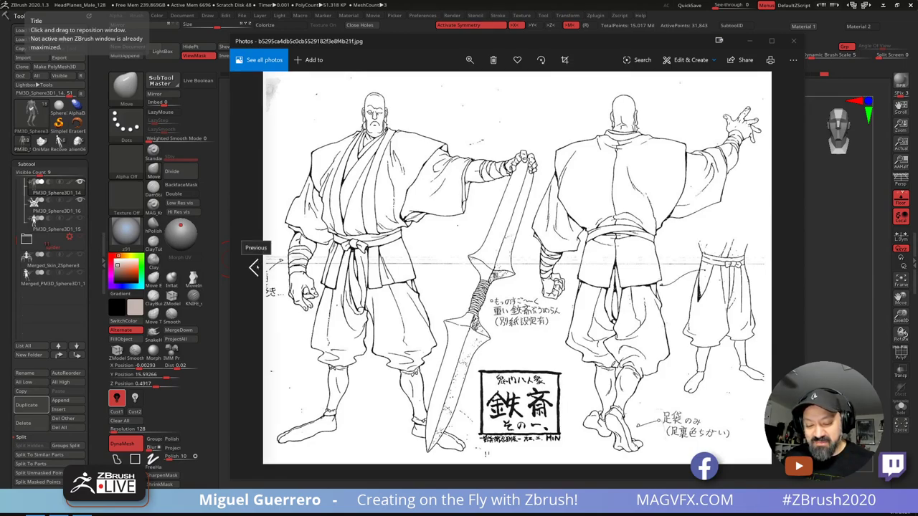
pyautogui.click(254, 268)
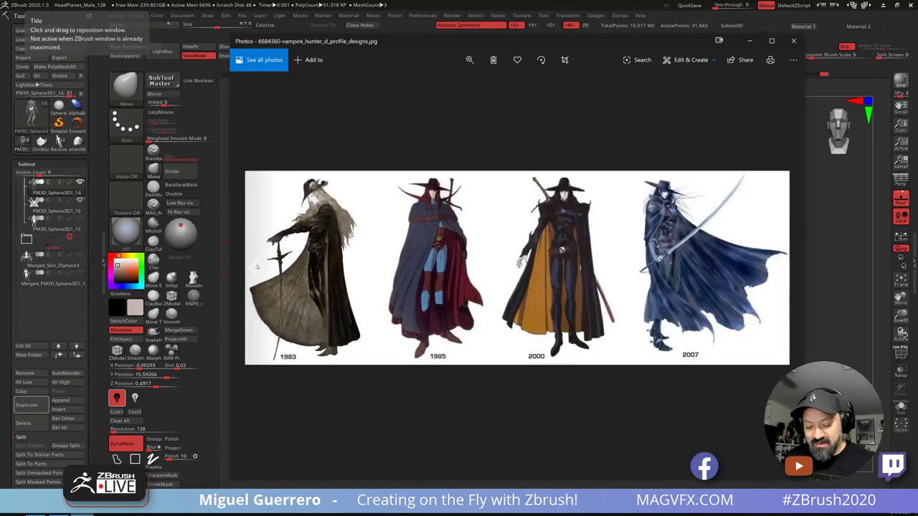
pyautogui.click(254, 268)
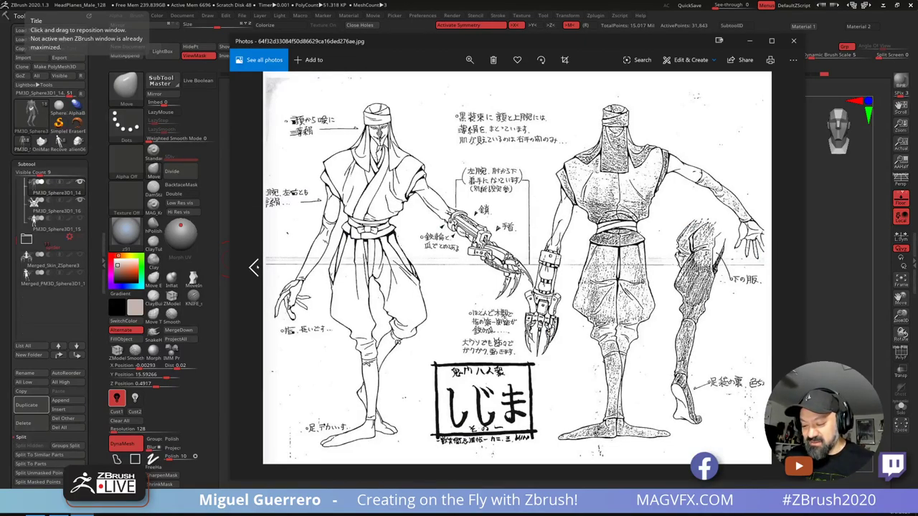
pyautogui.scroll(1, 255, 267)
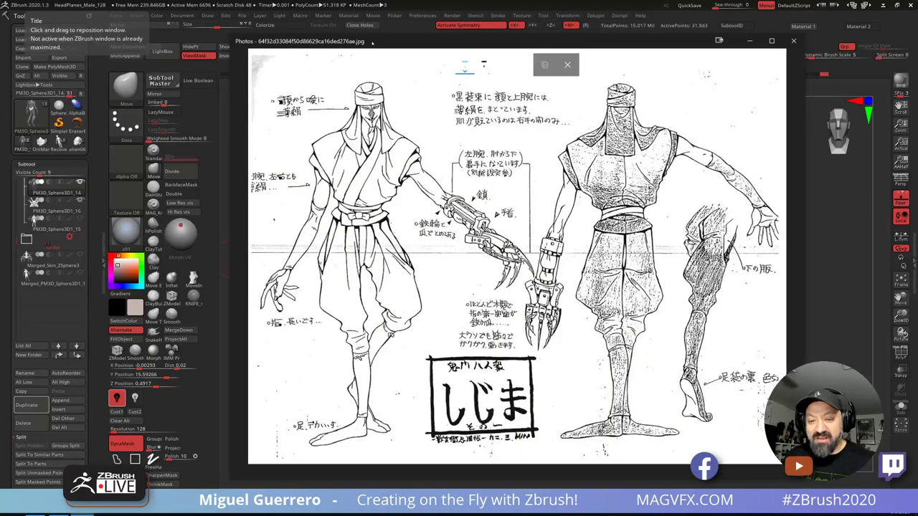
pyautogui.moveTo(374, 41); pyautogui.dragTo(373, 0)
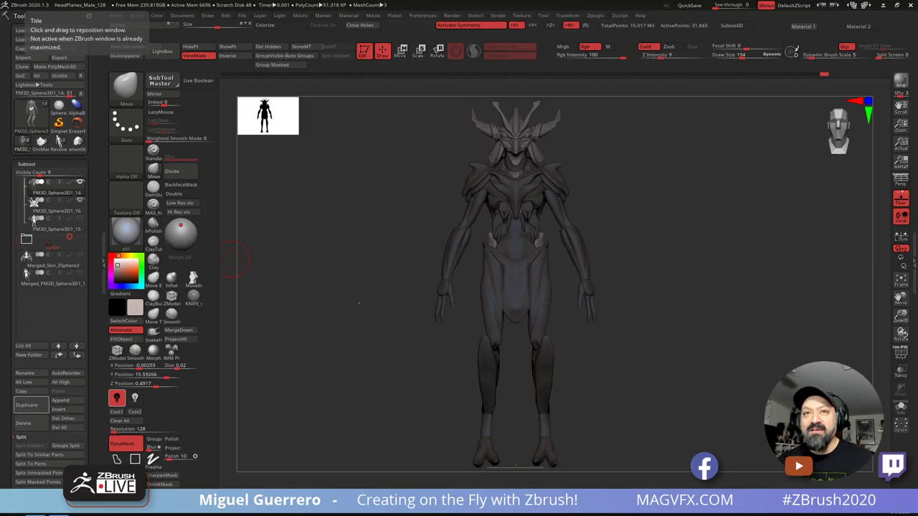
# Step: Hide the narrow armour strips on both sides of the lower torso
pyautogui.moveTo(371, 296); pyautogui.dragTo(451, 244)
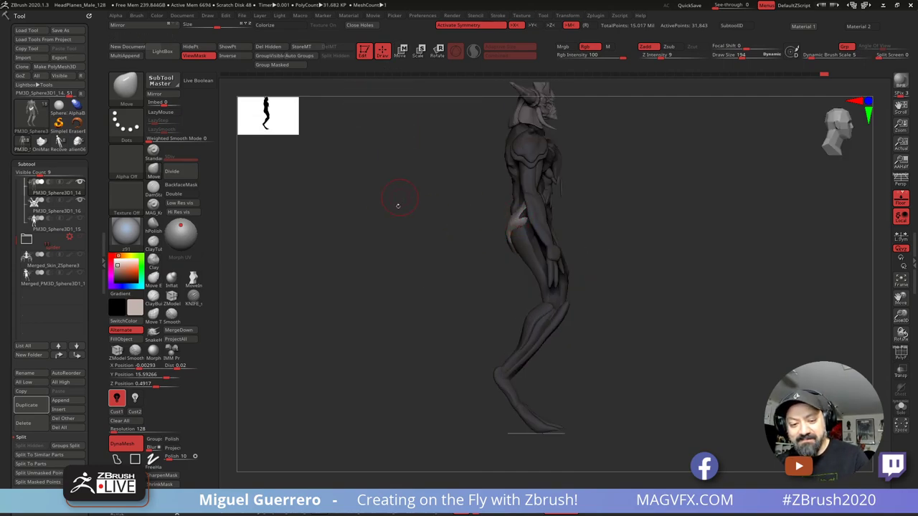
pyautogui.moveTo(398, 206)
pyautogui.keyDown('shift'); pyautogui.mouseDown()
pyautogui.moveTo(373, 220)
pyautogui.moveTo(426, 217)
pyautogui.moveTo(461, 198)
pyautogui.moveTo(518, 191)
pyautogui.mouseUp(); pyautogui.keyUp('shift')
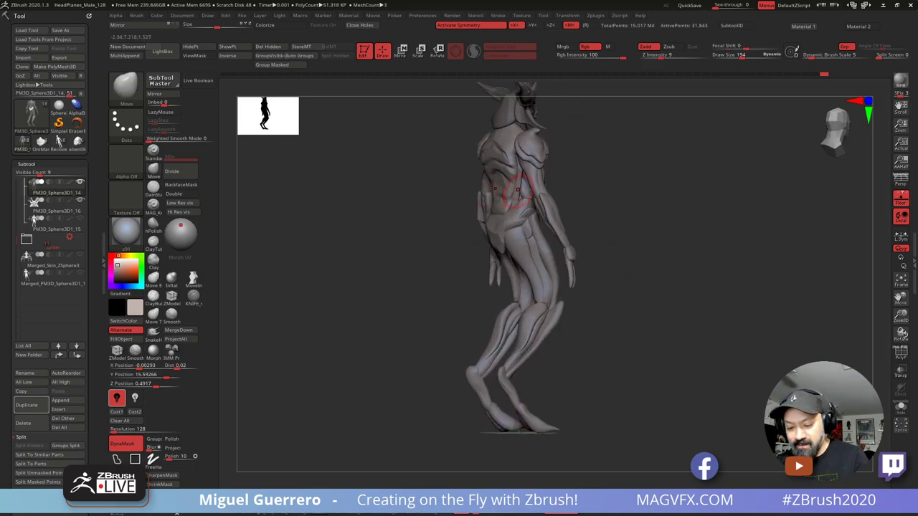
pyautogui.keyDown('ctrl'); pyautogui.keyDown('shift'); pyautogui.click(502, 194); pyautogui.keyUp('shift'); pyautogui.keyUp('ctrl')
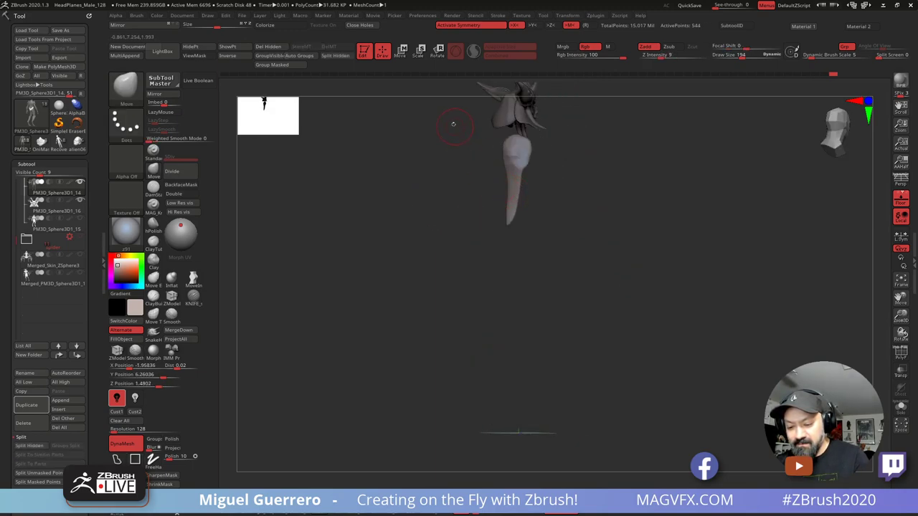
pyautogui.keyDown('ctrl'); pyautogui.keyDown('shift'); pyautogui.click(512, 183); pyautogui.keyUp('shift'); pyautogui.keyUp('ctrl')
pyautogui.moveTo(438, 184); pyautogui.dragTo(484, 187)
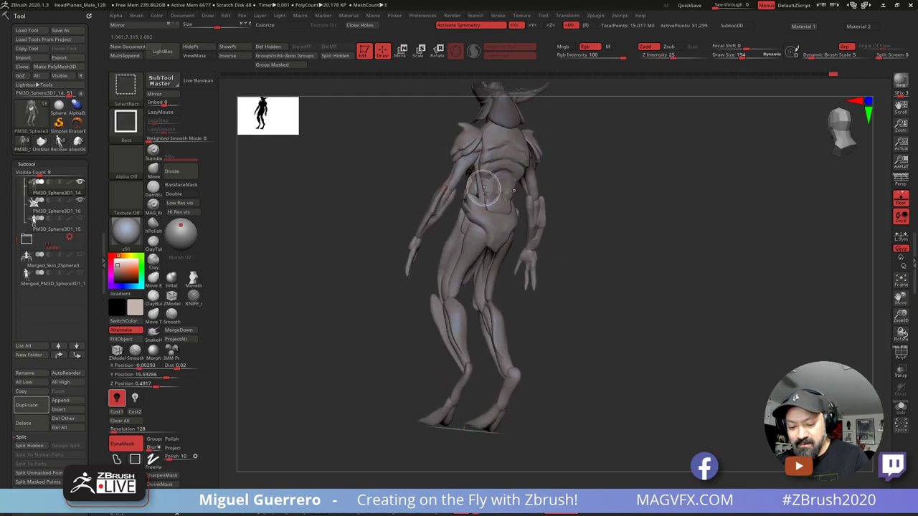
pyautogui.keyDown('ctrl'); pyautogui.keyDown('shift'); pyautogui.click(471, 170); pyautogui.keyUp('shift'); pyautogui.keyUp('ctrl')
pyautogui.moveTo(391, 170)
pyautogui.mouseDown(button='right')
pyautogui.moveTo(375, 174)
pyautogui.moveTo(352, 139)
pyautogui.mouseUp(button='right')
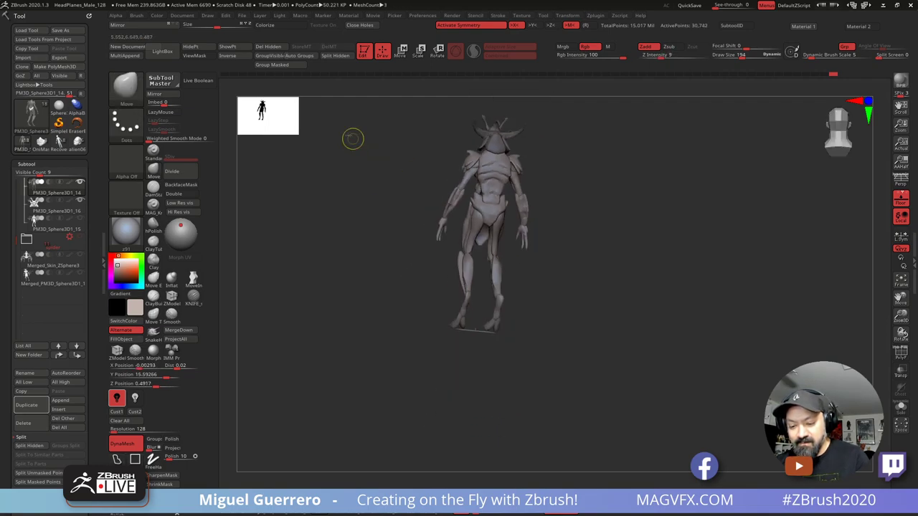
# Step: Mask all the visible body parts and unhide the side-torso strips so only they stay editable
pyautogui.keyDown('ctrl'); pyautogui.moveTo(356, 142); pyautogui.dragTo(571, 386); pyautogui.keyUp('ctrl')
pyautogui.moveTo(355, 230)
pyautogui.keyDown('ctrl'); pyautogui.mouseDown()
pyautogui.moveTo(647, 333)
pyautogui.moveTo(344, 154)
pyautogui.mouseUp(); pyautogui.keyUp('ctrl')
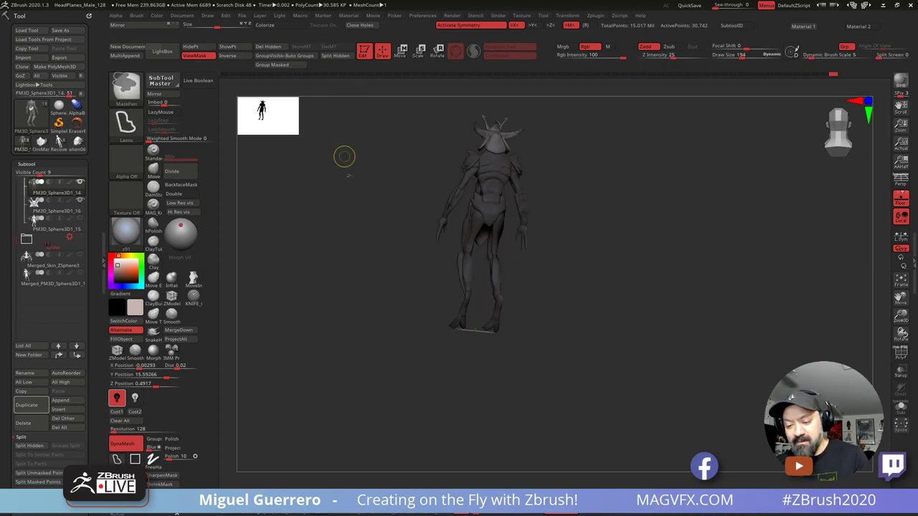
pyautogui.keyDown('ctrl'); pyautogui.keyDown('shift'); pyautogui.click(384, 230); pyautogui.keyUp('shift'); pyautogui.keyUp('ctrl')
pyautogui.moveTo(384, 230); pyautogui.dragTo(359, 172, button='right')
pyautogui.keyDown('alt'); pyautogui.moveTo(359, 172); pyautogui.dragTo(400, 244, button='right'); pyautogui.keyUp('alt')
pyautogui.moveTo(402, 244); pyautogui.dragTo(359, 205)
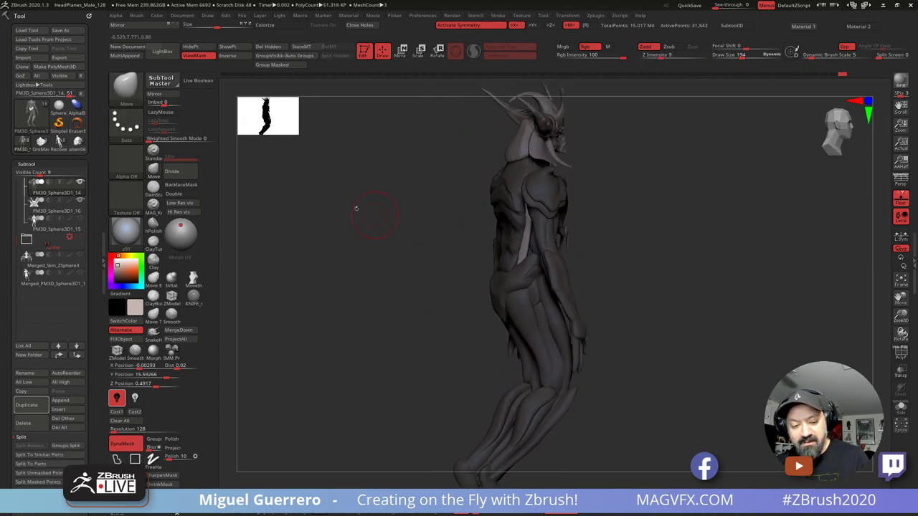
pyautogui.moveTo(319, 259); pyautogui.dragTo(273, 244)
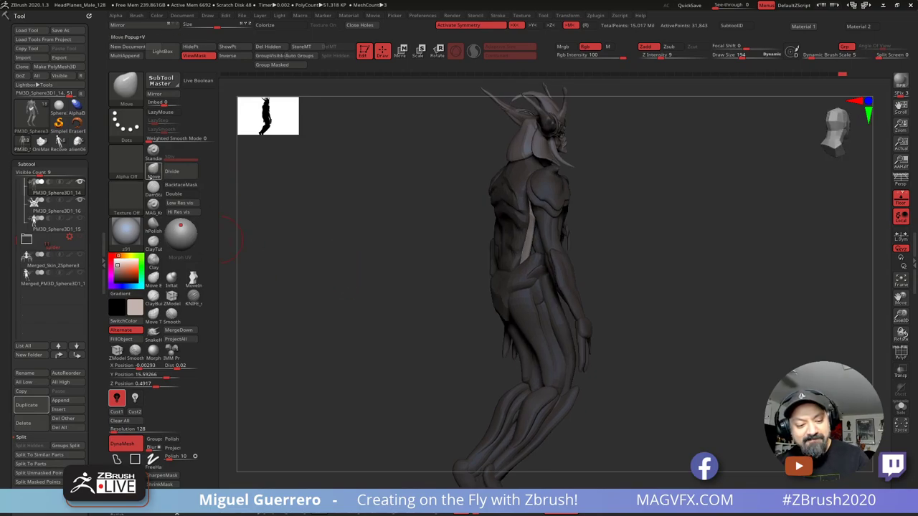
pyautogui.click(125, 85)
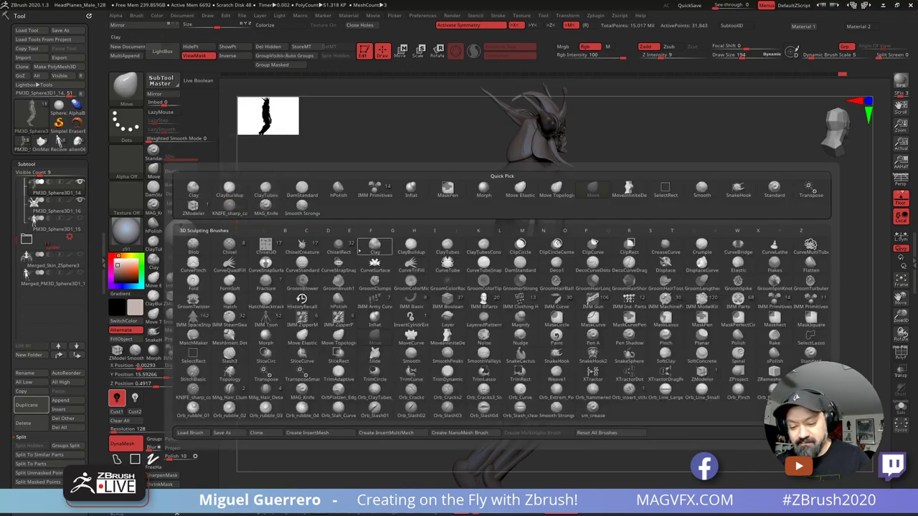
pyautogui.click(358, 195)
pyautogui.moveTo(358, 196); pyautogui.dragTo(423, 228)
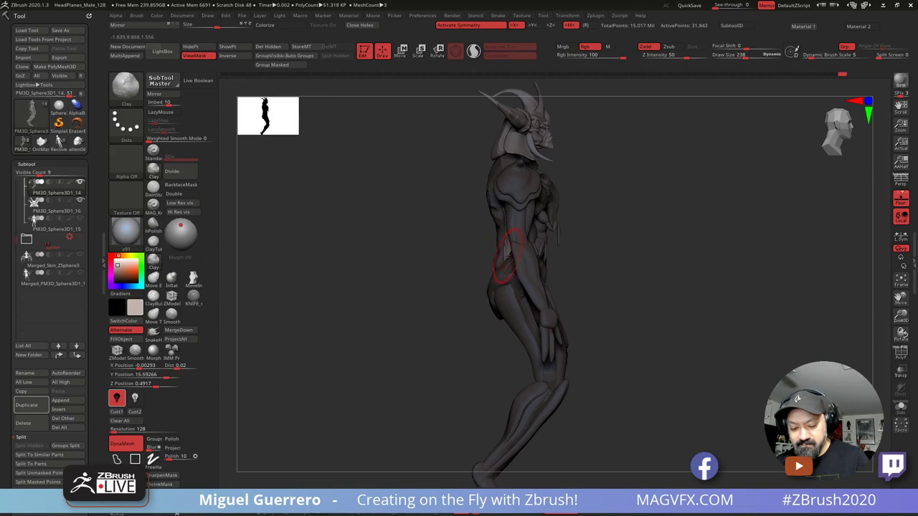
pyautogui.moveTo(429, 244)
pyautogui.mouseDown()
pyautogui.moveTo(455, 250)
pyautogui.moveTo(479, 228)
pyautogui.mouseUp()
pyautogui.click(153, 152)
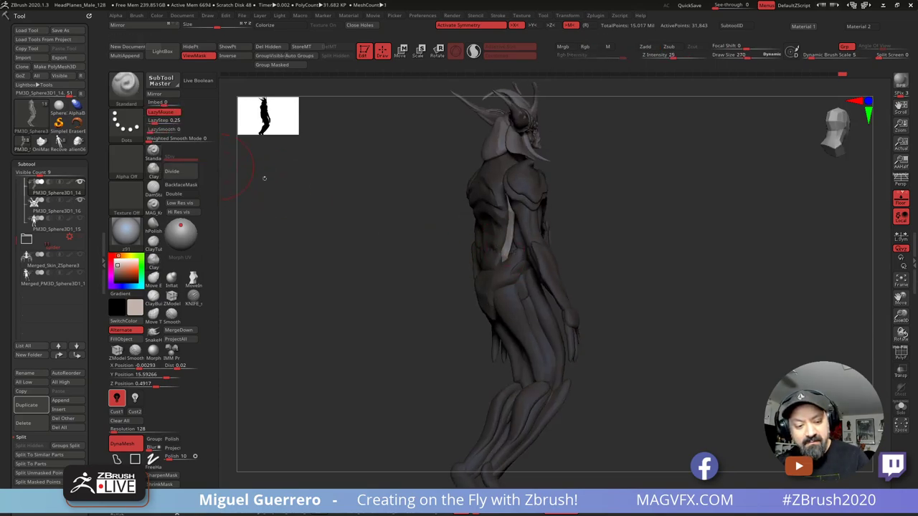
pyautogui.moveTo(265, 178); pyautogui.dragTo(328, 210)
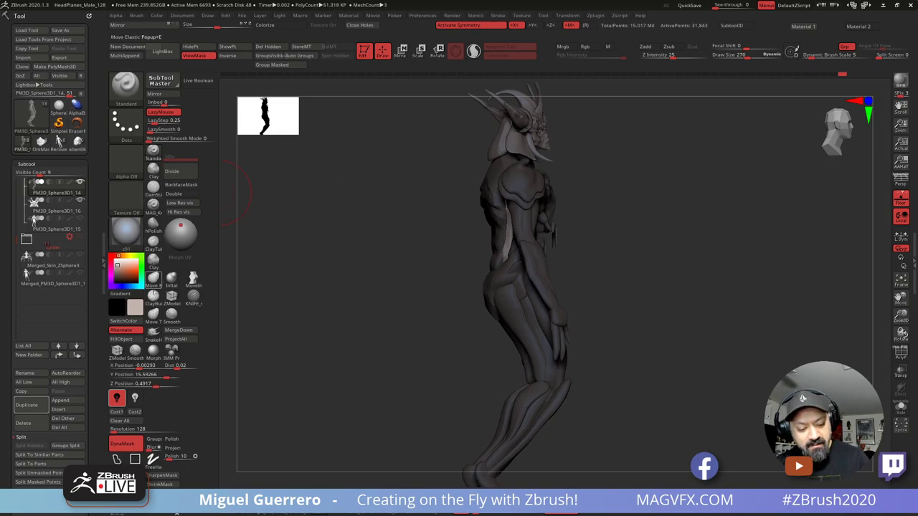
# Step: Reshape the unmasked side-torso strips from the profile, back and front views with the Move Topological brush
pyautogui.click(152, 313)
pyautogui.moveTo(517, 251); pyautogui.dragTo(508, 244)
pyautogui.moveTo(408, 244); pyautogui.dragTo(475, 243)
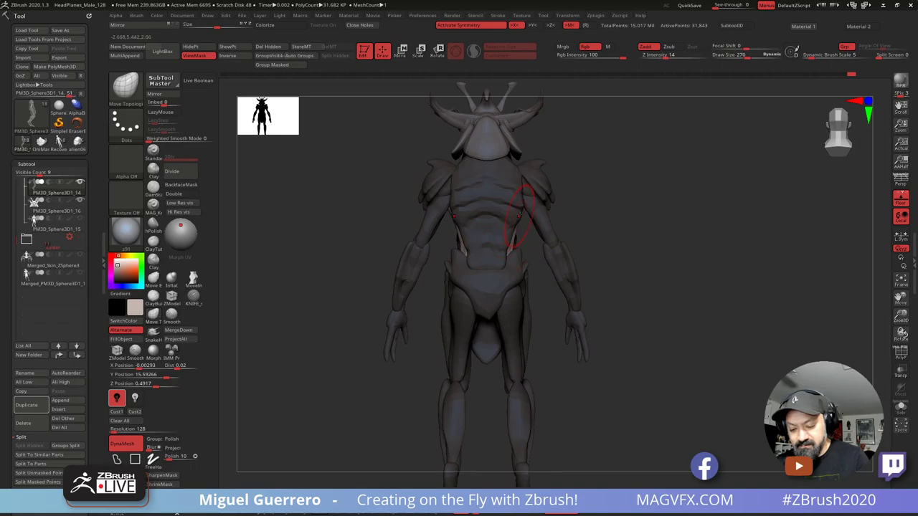
pyautogui.moveTo(518, 221); pyautogui.dragTo(522, 218)
pyautogui.moveTo(619, 243); pyautogui.dragTo(448, 209)
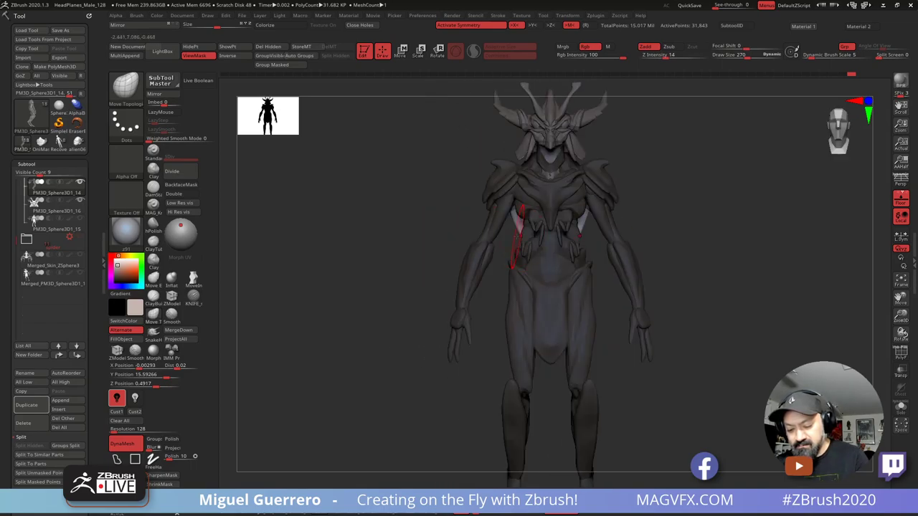
pyautogui.moveTo(515, 228); pyautogui.dragTo(515, 224)
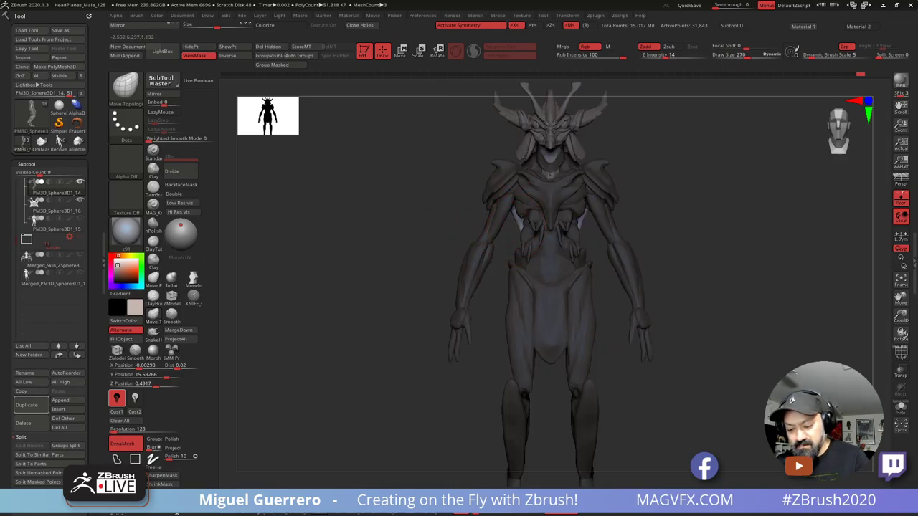
# Step: Select the horned head subtool and isolate it in Solo mode, turned toward profile
pyautogui.keyDown('alt'); pyautogui.moveTo(409, 230); pyautogui.dragTo(383, 232); pyautogui.keyUp('alt')
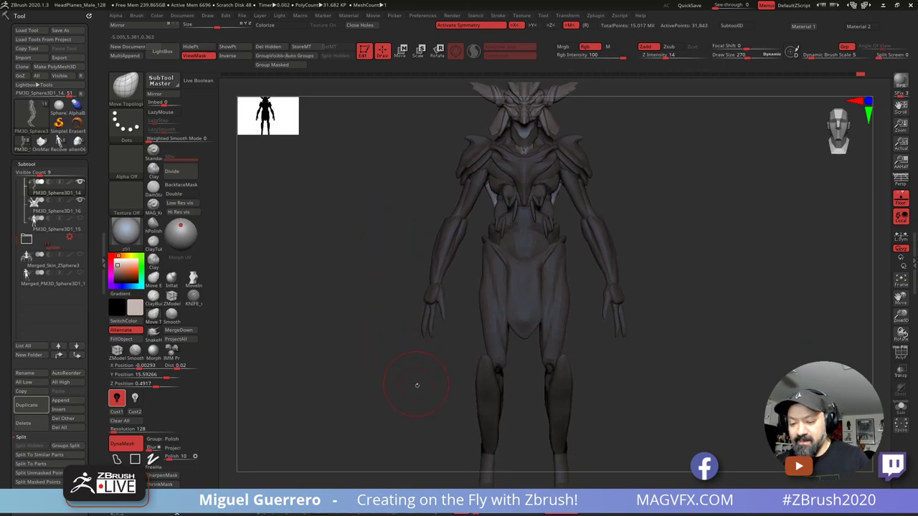
pyautogui.moveTo(416, 386); pyautogui.dragTo(391, 332)
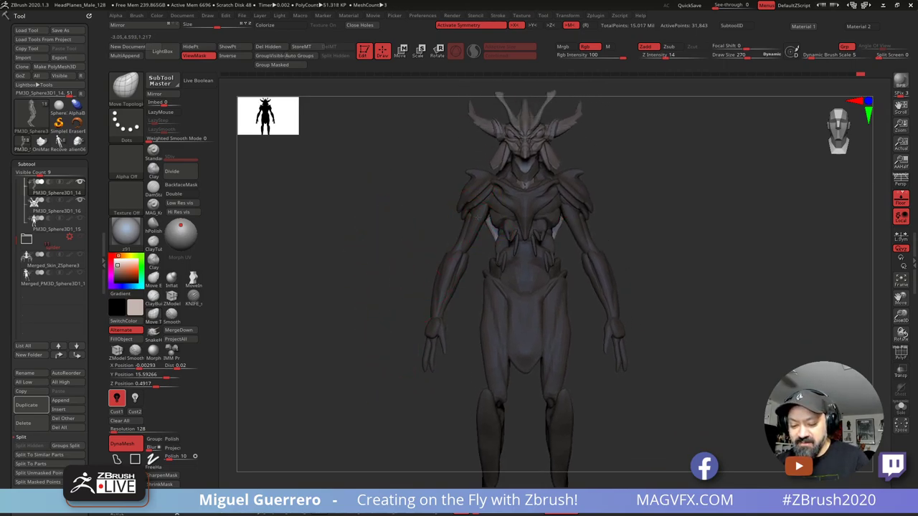
pyautogui.moveTo(408, 226); pyautogui.dragTo(419, 212)
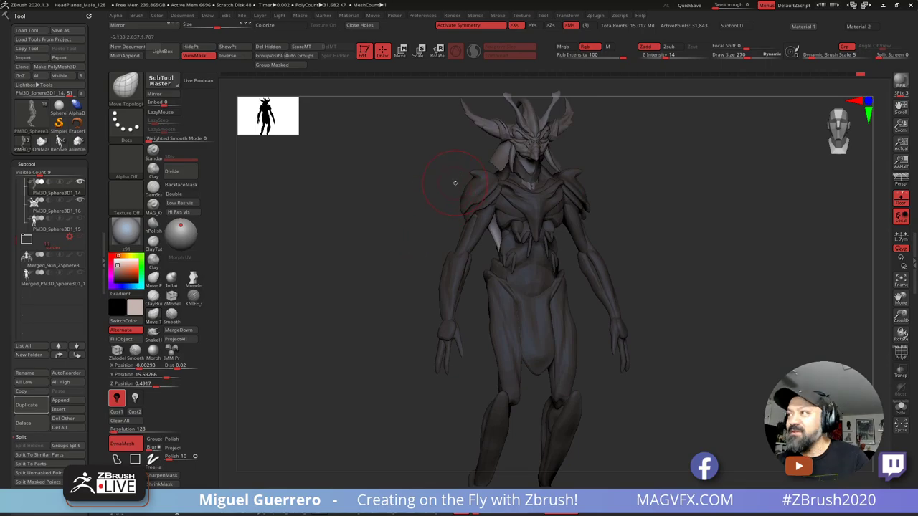
pyautogui.keyDown('ctrl'); pyautogui.moveTo(455, 183); pyautogui.dragTo(475, 276, button='right'); pyautogui.keyUp('ctrl')
pyautogui.moveTo(502, 179); pyautogui.dragTo(474, 248, button='right')
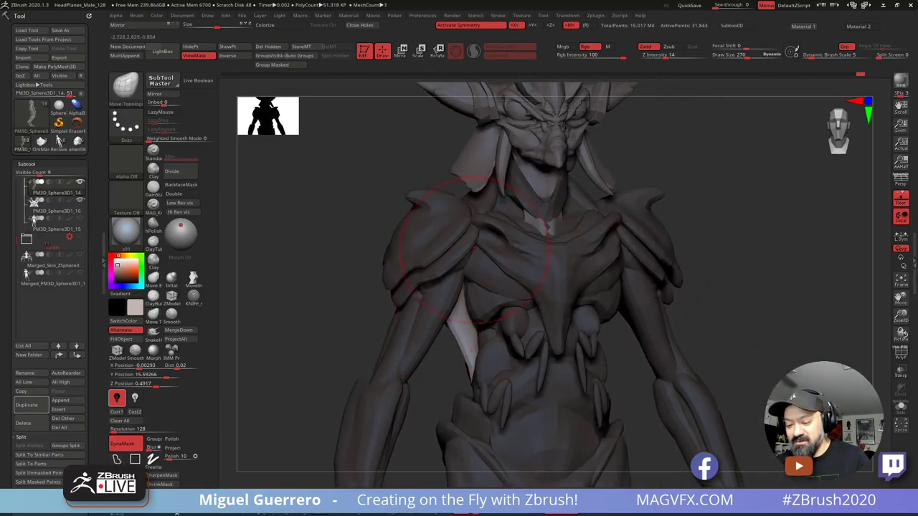
pyautogui.keyDown('alt'); pyautogui.click(535, 133); pyautogui.keyUp('alt')
pyautogui.moveTo(495, 158); pyautogui.dragTo(455, 208, button='right')
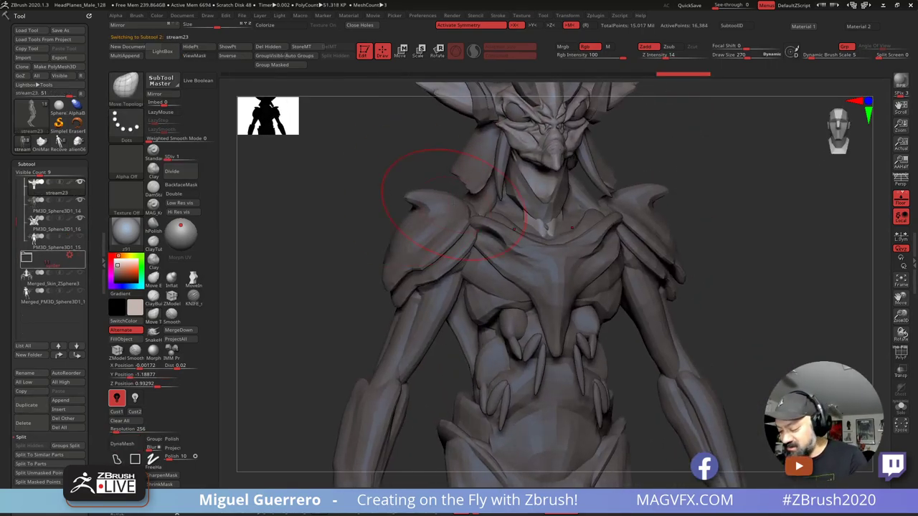
pyautogui.click(900, 407)
pyautogui.moveTo(351, 216); pyautogui.dragTo(459, 205, button='right')
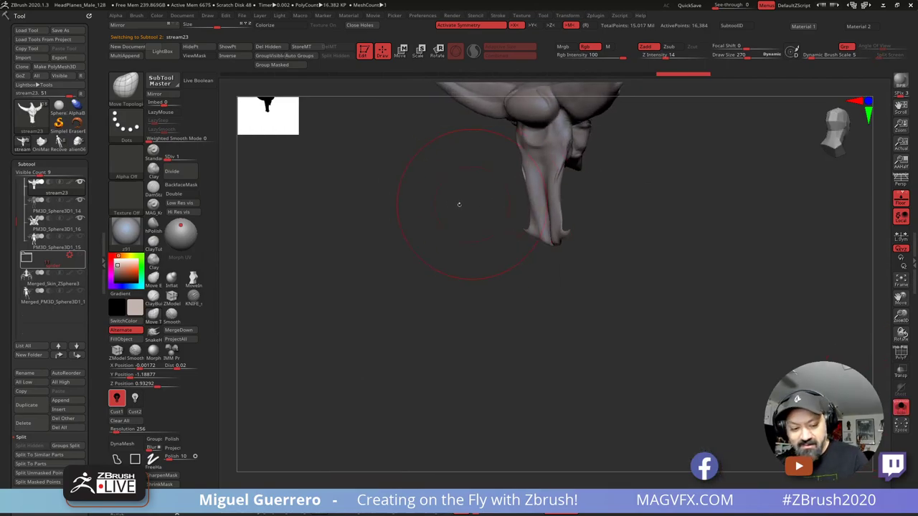
# Step: Shorten the neck stub under the jaw to a small point with the Move brush and smoothing, and show all subtools again
pyautogui.click(153, 168)
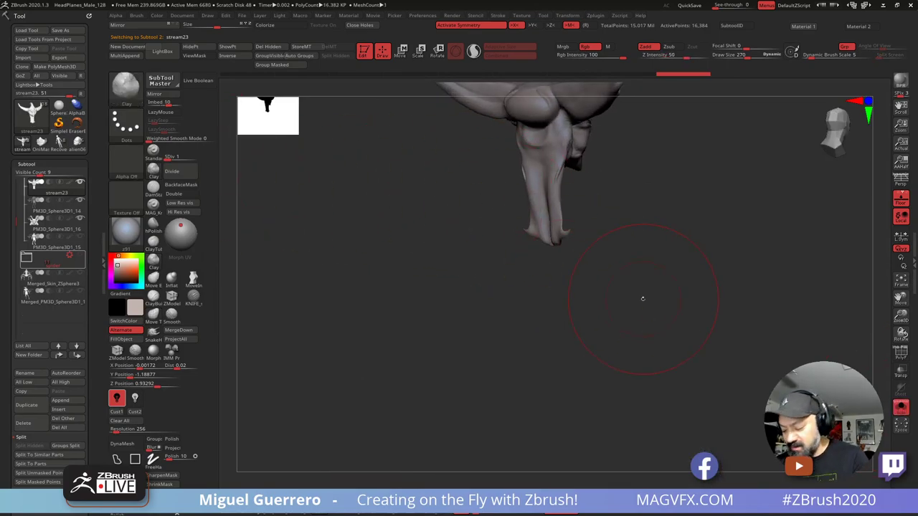
pyautogui.moveTo(459, 203)
pyautogui.mouseDown()
pyautogui.moveTo(563, 227)
pyautogui.moveTo(546, 202)
pyautogui.moveTo(547, 226)
pyautogui.moveTo(525, 234)
pyautogui.moveTo(524, 225)
pyautogui.mouseUp()
pyautogui.press('[')
pyautogui.press('[')
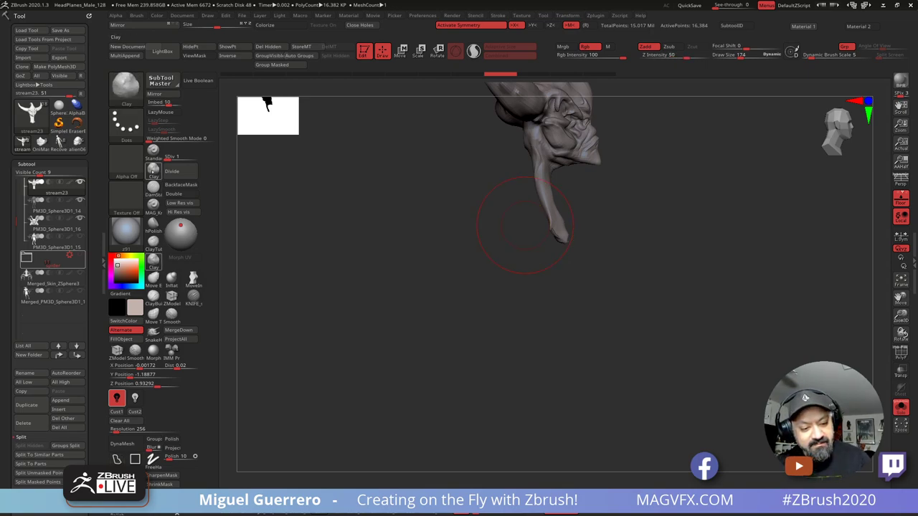
pyautogui.press('b')
pyautogui.press('m')
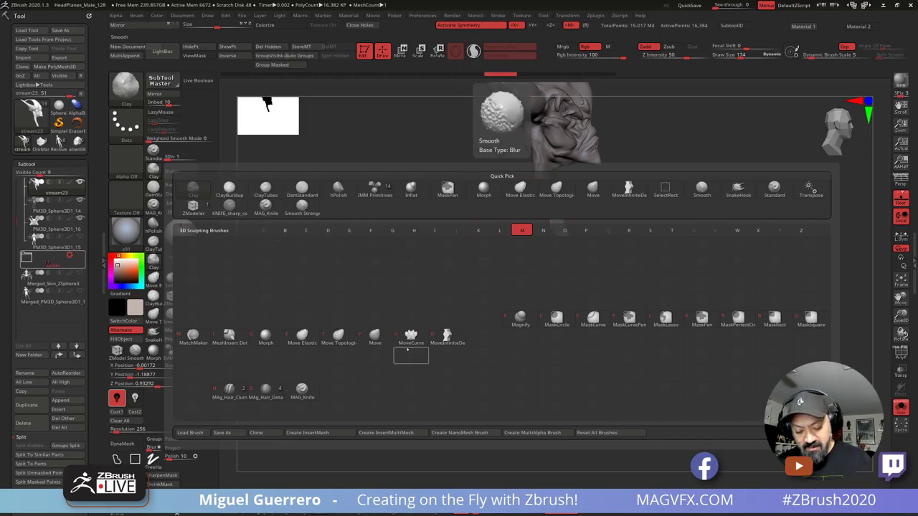
pyautogui.click(374, 339)
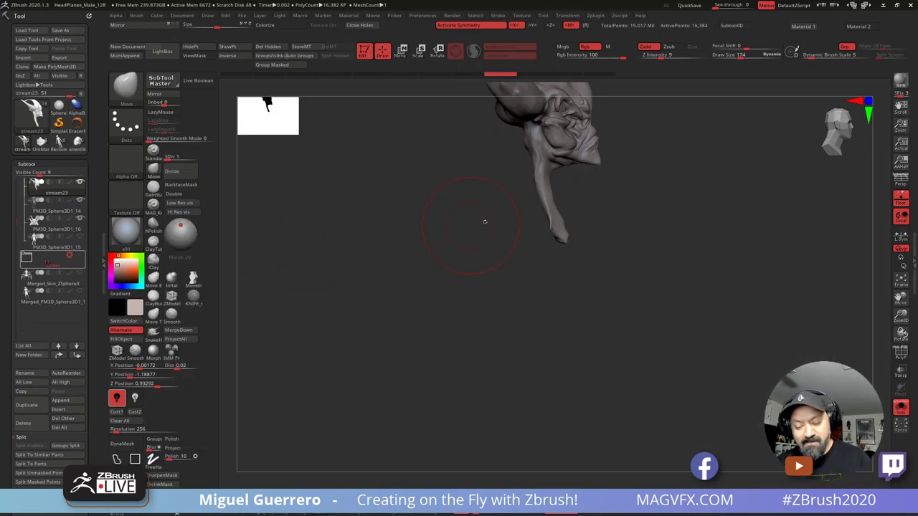
pyautogui.moveTo(557, 219)
pyautogui.mouseDown()
pyautogui.moveTo(565, 223)
pyautogui.moveTo(545, 216)
pyautogui.moveTo(551, 228)
pyautogui.moveTo(541, 193)
pyautogui.moveTo(543, 212)
pyautogui.mouseUp()
pyautogui.moveTo(610, 228); pyautogui.dragTo(557, 232)
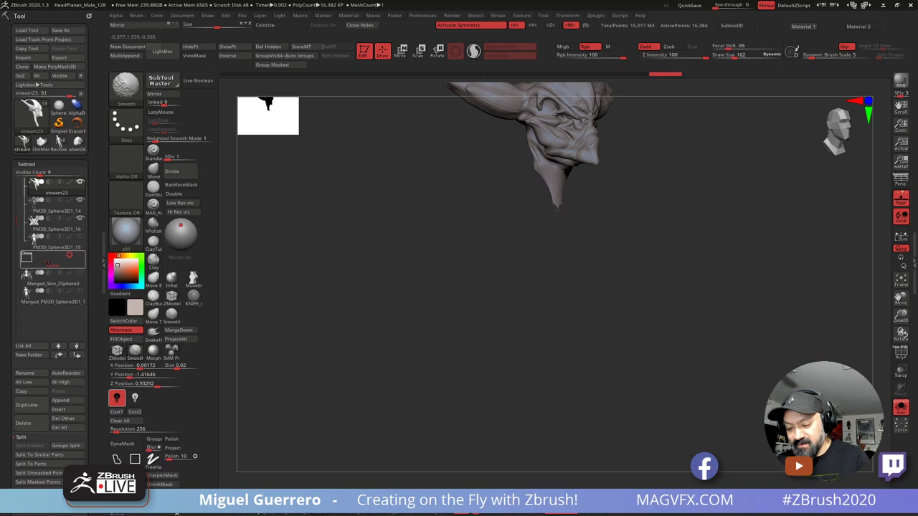
pyautogui.keyDown('shift'); pyautogui.moveTo(559, 198); pyautogui.dragTo(554, 193); pyautogui.keyUp('shift')
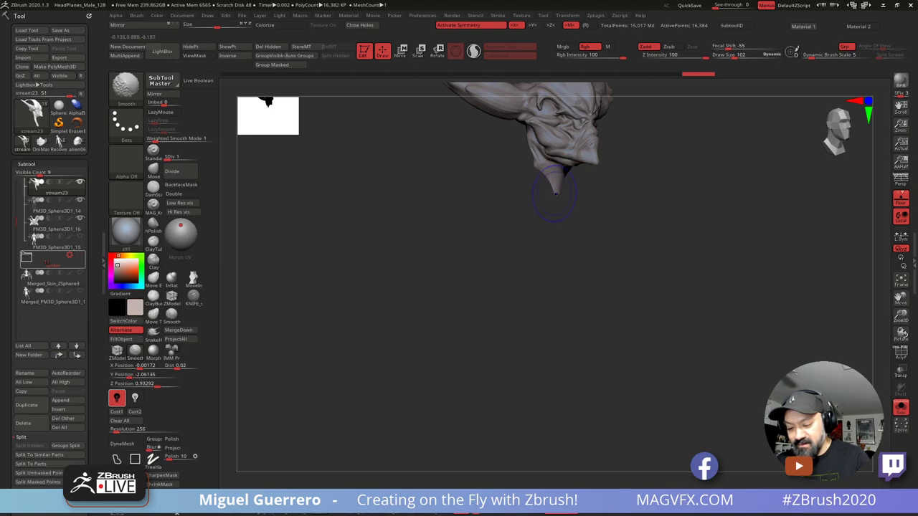
pyautogui.press('shift')
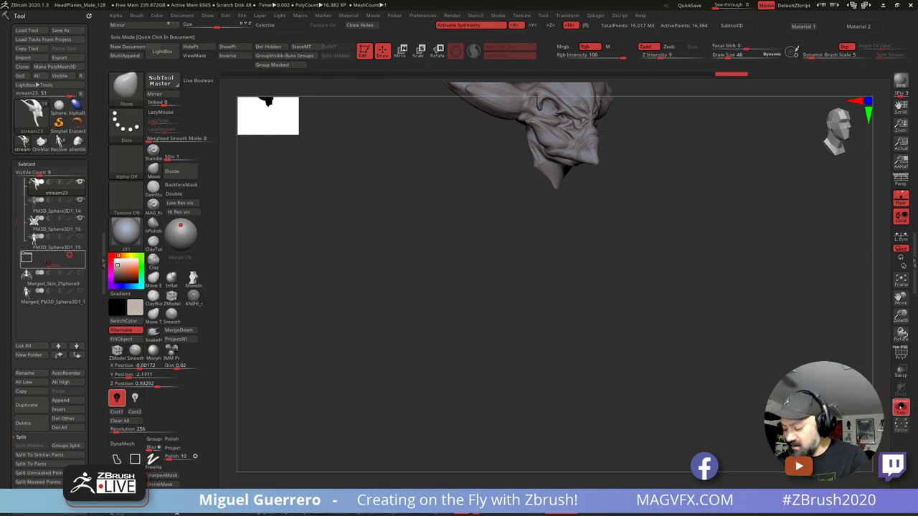
pyautogui.click(901, 407)
pyautogui.moveTo(378, 213)
pyautogui.mouseDown()
pyautogui.moveTo(427, 210)
pyautogui.moveTo(360, 209)
pyautogui.mouseUp()
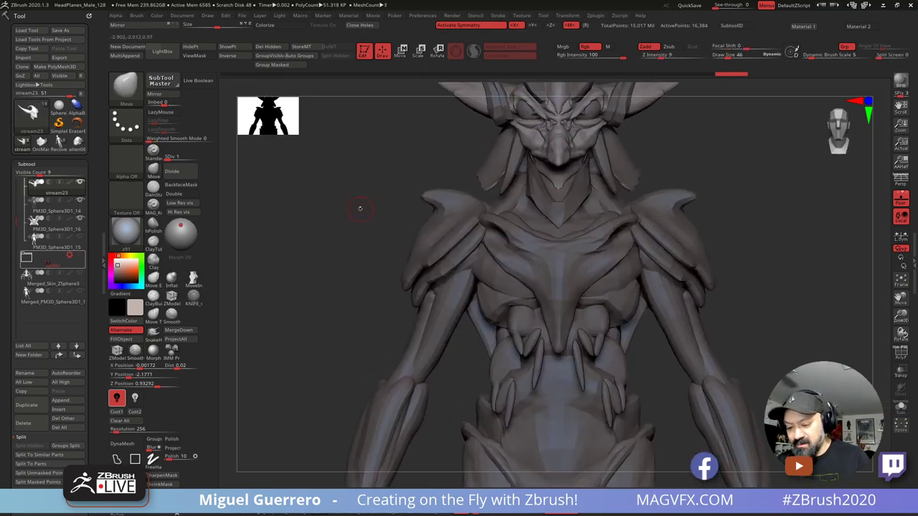
# Step: Append a Cylinder3D subtool and turn on the Move gizmo with the figure in profile
pyautogui.click(60, 400)
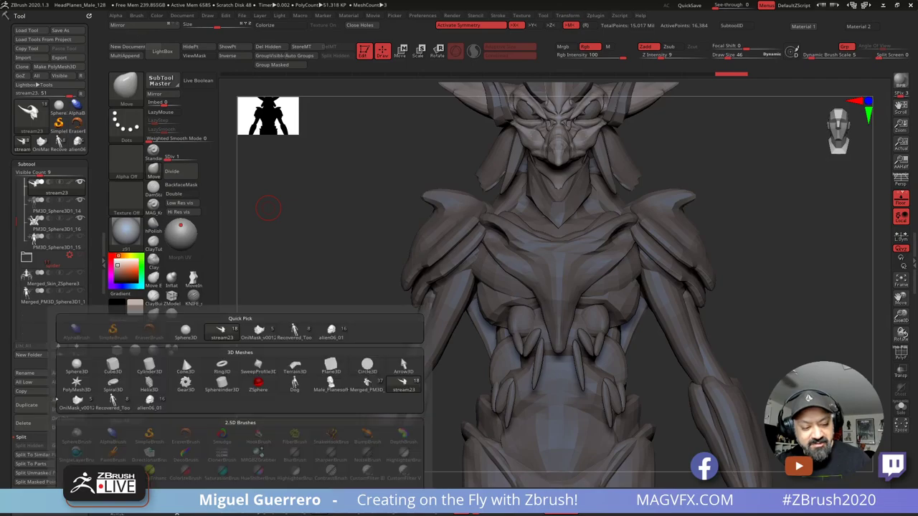
pyautogui.click(149, 366)
pyautogui.keyDown('ctrl'); pyautogui.moveTo(378, 301); pyautogui.dragTo(387, 184, button='right'); pyautogui.keyUp('ctrl')
pyautogui.click(401, 52)
pyautogui.moveTo(409, 201); pyautogui.dragTo(470, 203)
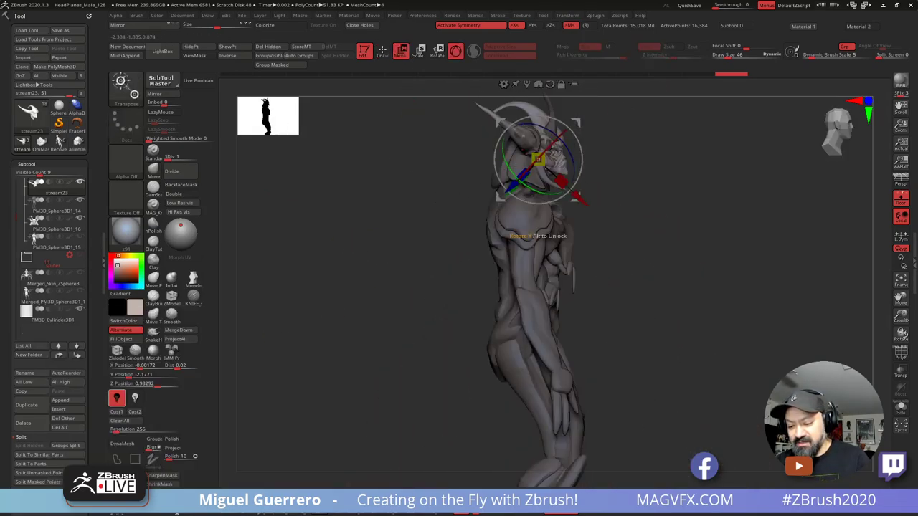
pyautogui.click(455, 51)
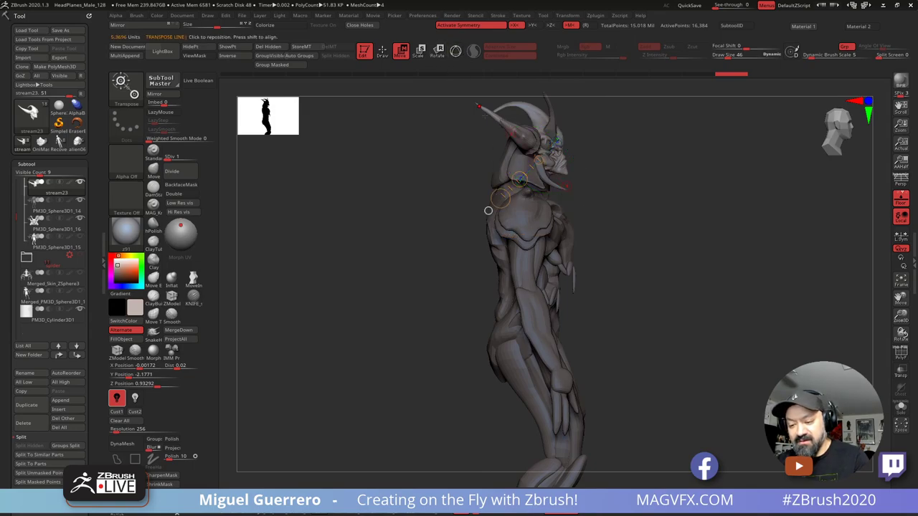
pyautogui.keyDown('shift'); pyautogui.moveTo(524, 149); pyautogui.dragTo(524, 219); pyautogui.keyUp('shift')
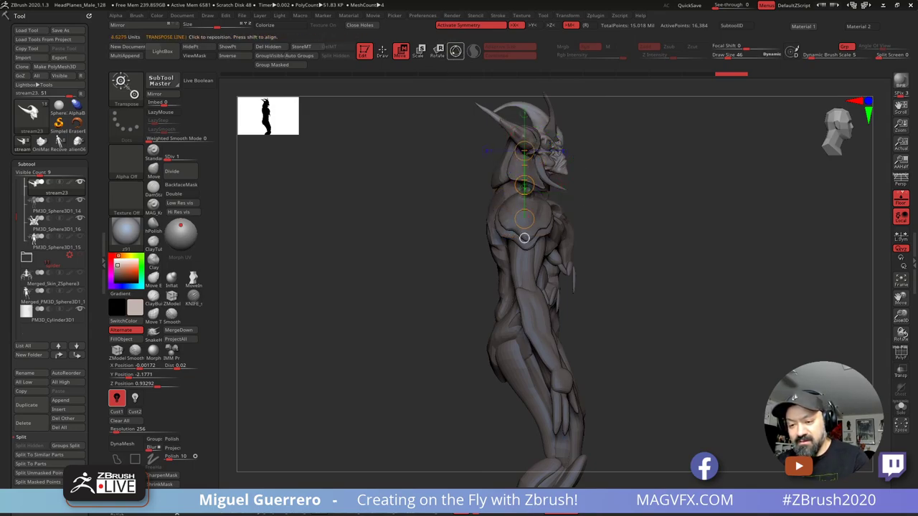
pyautogui.press('y')
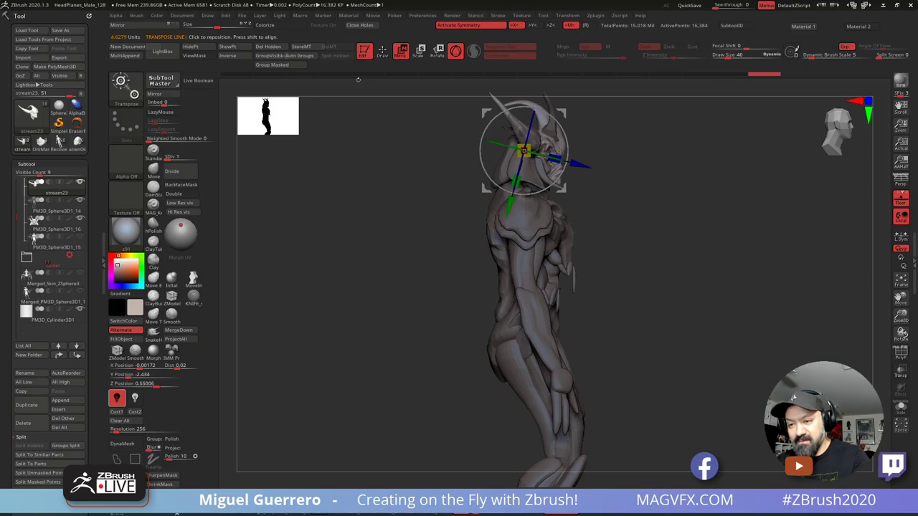
pyautogui.hotkey('ctrl', 'z')
# Step: Select the appended cylinder subtool at the neck and activate X symmetry for it
pyautogui.moveTo(17, 215); pyautogui.dragTo(16, 218)
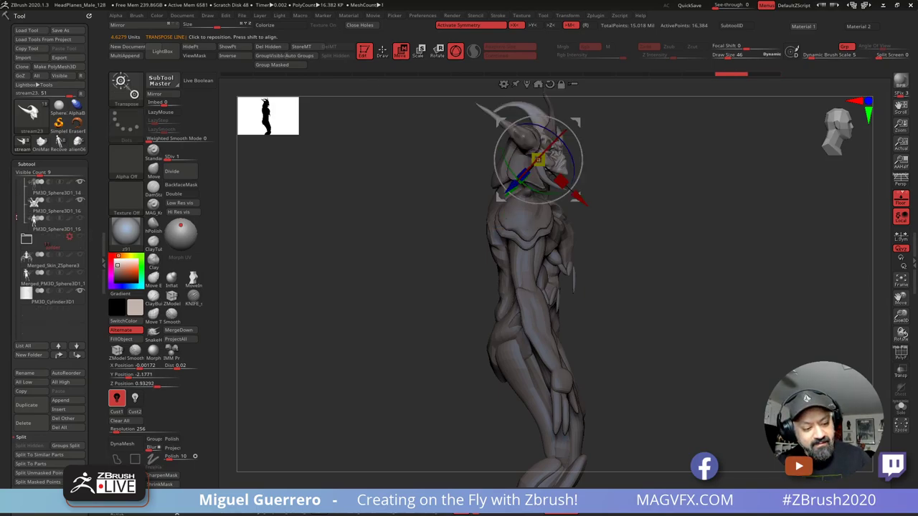
pyautogui.click(53, 302)
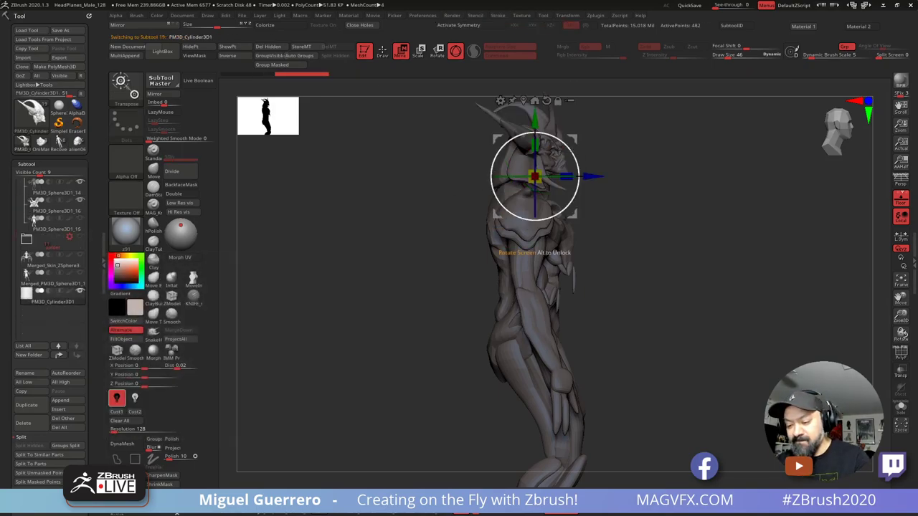
pyautogui.moveTo(576, 192); pyautogui.dragTo(414, 250)
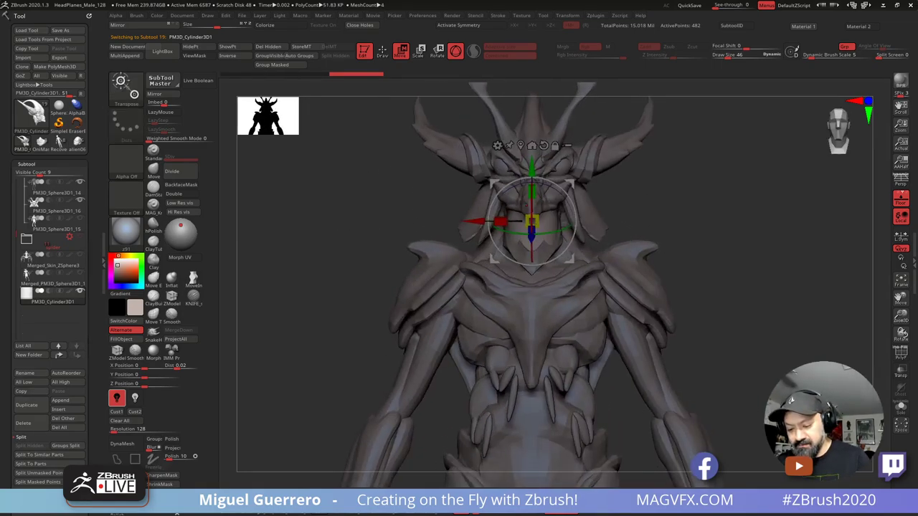
pyautogui.moveTo(532, 251); pyautogui.dragTo(532, 253)
pyautogui.moveTo(639, 215)
pyautogui.mouseDown()
pyautogui.moveTo(685, 211)
pyautogui.moveTo(638, 209)
pyautogui.mouseUp()
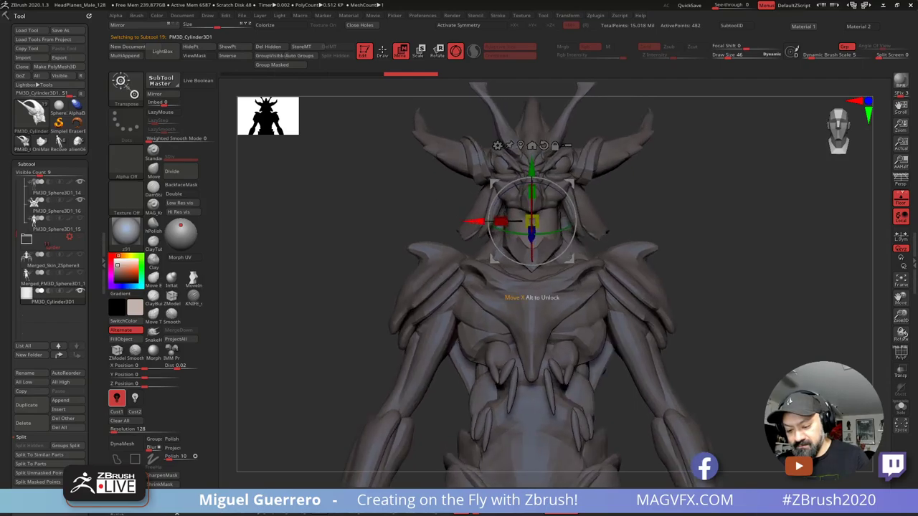
pyautogui.moveTo(473, 222); pyautogui.dragTo(495, 222)
pyautogui.click(388, 74)
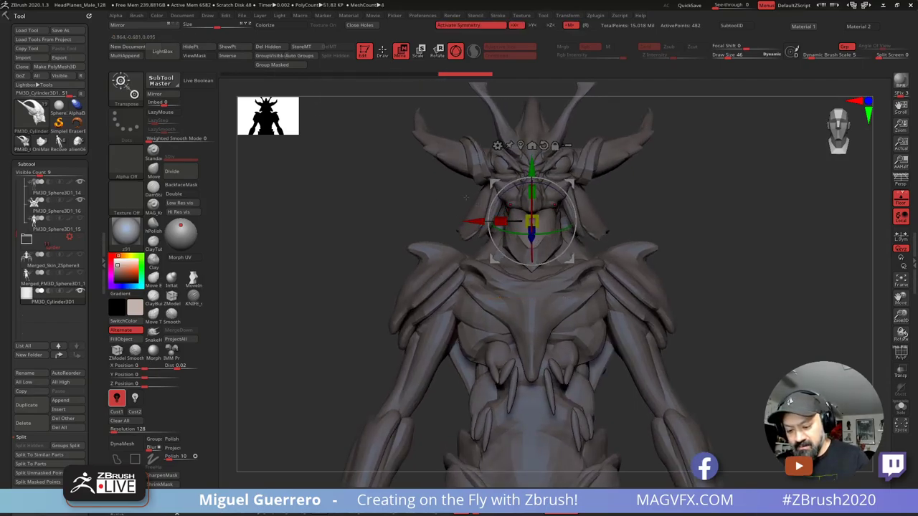
# Step: Tilt the cylinder in profile to follow the neck angle and shift it backward beneath the head
pyautogui.moveTo(645, 215); pyautogui.dragTo(724, 216)
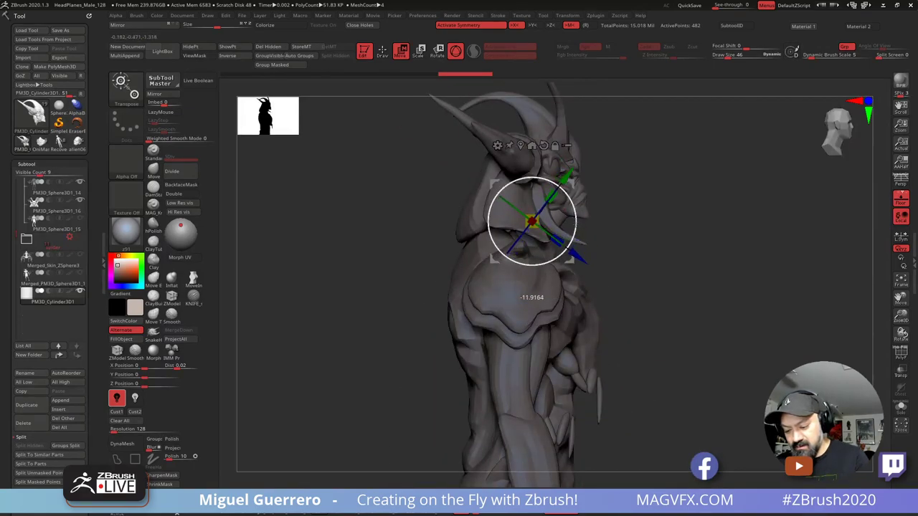
pyautogui.moveTo(574, 207); pyautogui.dragTo(574, 209)
pyautogui.moveTo(575, 256); pyautogui.dragTo(570, 251)
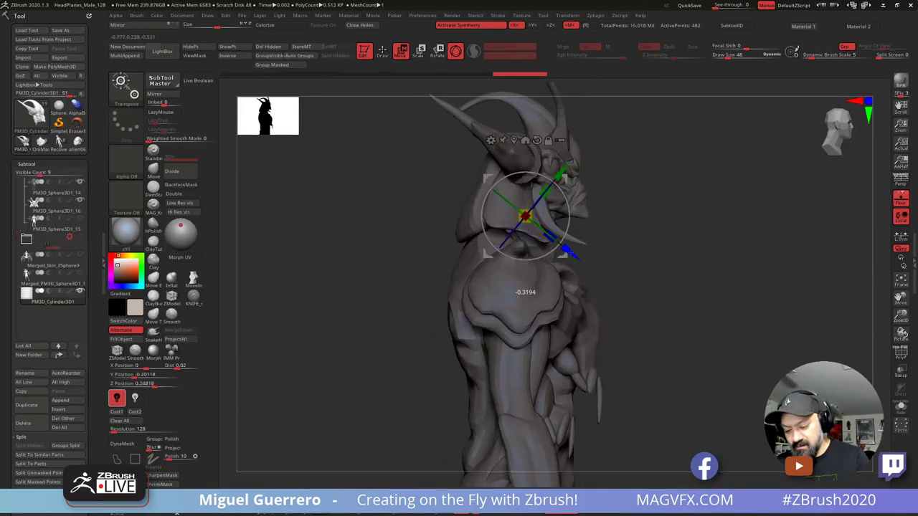
pyautogui.moveTo(646, 229)
pyautogui.mouseDown()
pyautogui.moveTo(379, 215)
pyautogui.moveTo(451, 200)
pyautogui.mouseUp()
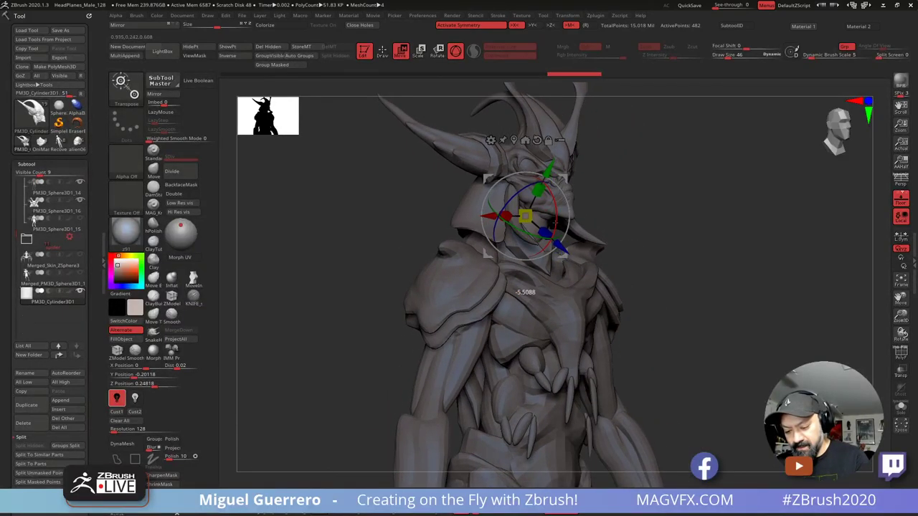
# Step: Reposition the neck cylinder beneath the jaw with the Move gizmo and return to draw mode
pyautogui.moveTo(556, 223); pyautogui.dragTo(570, 257)
pyautogui.moveTo(459, 190)
pyautogui.mouseDown()
pyautogui.moveTo(406, 175)
pyautogui.moveTo(397, 190)
pyautogui.moveTo(408, 199)
pyautogui.mouseUp()
pyautogui.moveTo(538, 197); pyautogui.dragTo(541, 187)
pyautogui.moveTo(372, 188)
pyautogui.mouseDown()
pyautogui.moveTo(421, 191)
pyautogui.moveTo(387, 168)
pyautogui.mouseUp()
pyautogui.press('q')
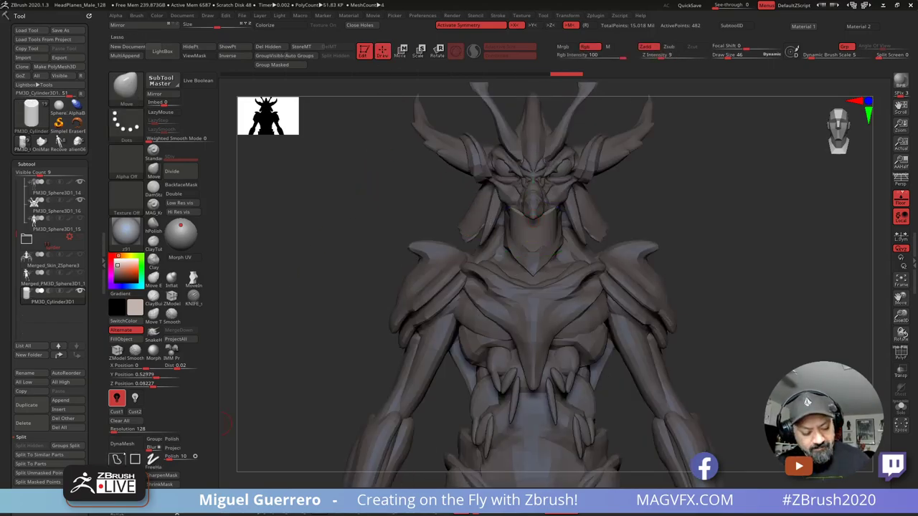
# Step: DynaMesh the neck cylinder at resolution 128 and smooth its upper edge under the jaw
pyautogui.click(122, 444)
pyautogui.press(']')
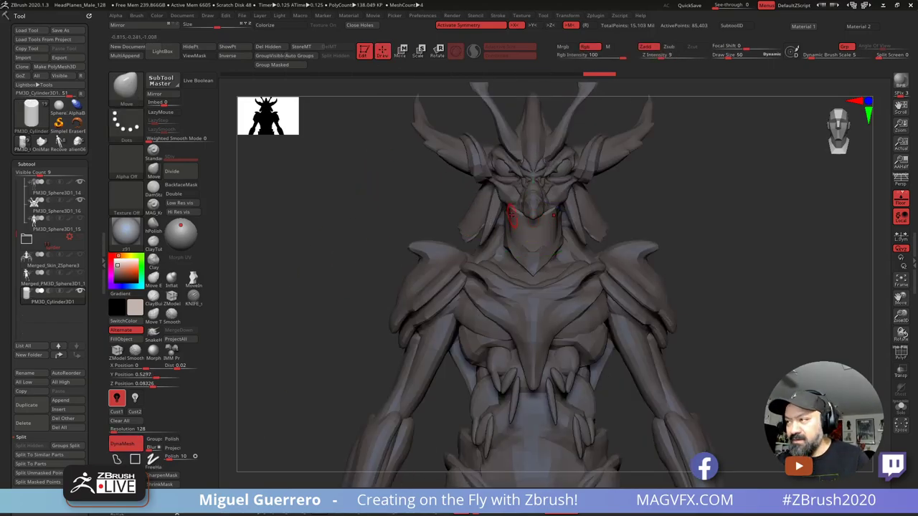
pyautogui.keyDown('shift'); pyautogui.moveTo(512, 216); pyautogui.dragTo(520, 215); pyautogui.keyUp('shift')
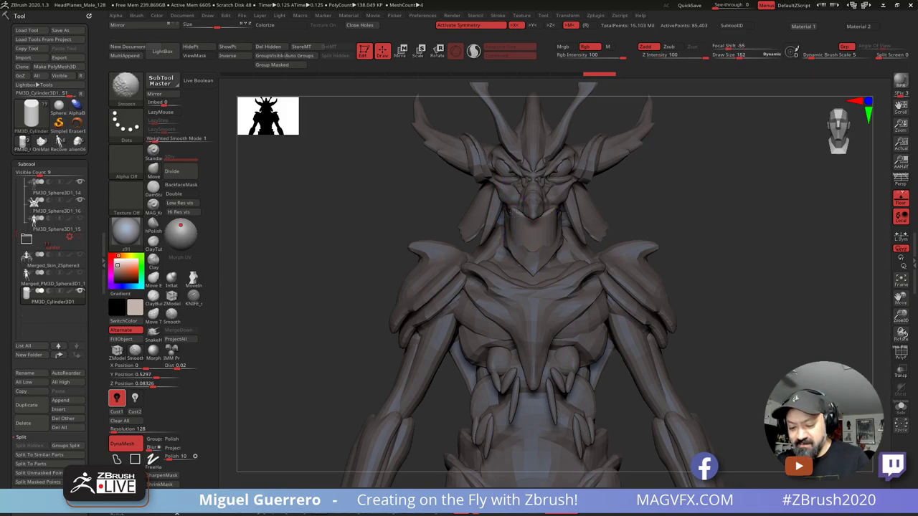
pyautogui.moveTo(385, 208); pyautogui.dragTo(441, 215)
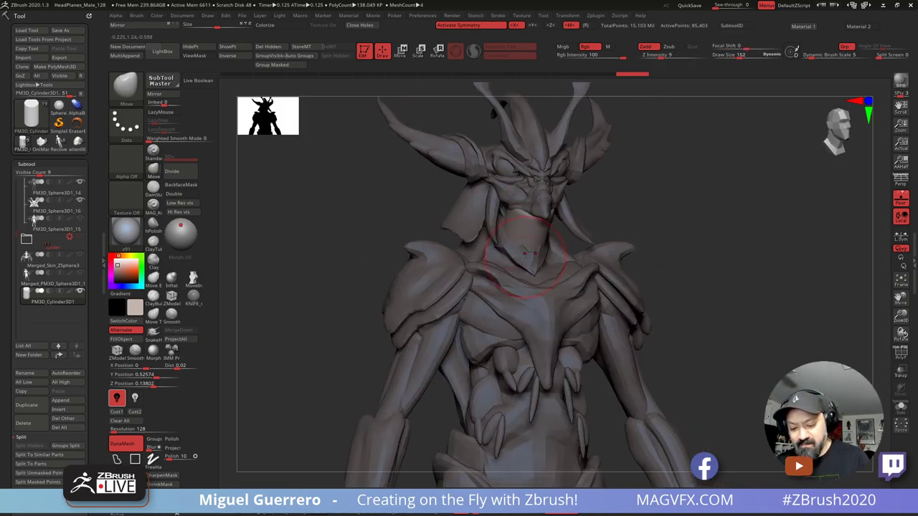
# Step: Select the armoured body subtool and hide its old pointed neck stub, keeping the rest of the figure visible
pyautogui.keyDown('alt'); pyautogui.click(520, 257); pyautogui.keyUp('alt')
pyautogui.keyDown('ctrl'); pyautogui.keyDown('shift'); pyautogui.click(520, 258); pyautogui.keyUp('shift'); pyautogui.keyUp('ctrl')
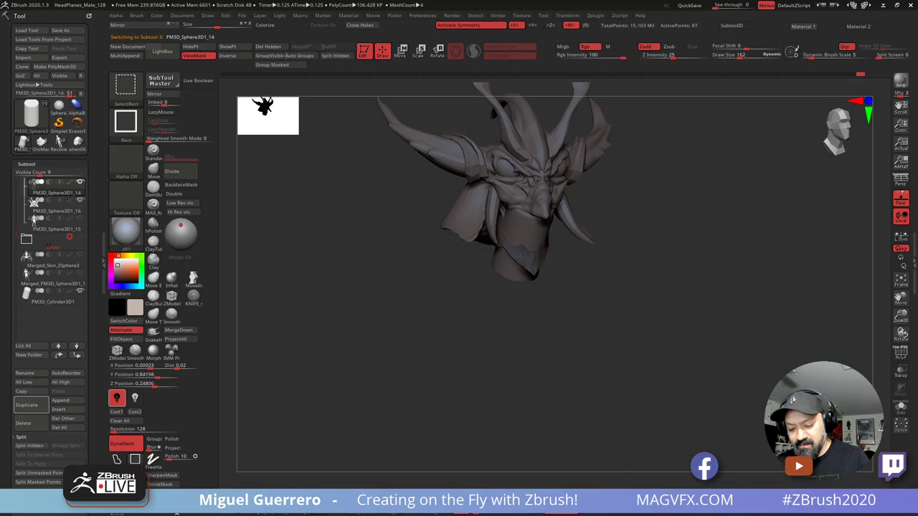
pyautogui.keyDown('ctrl'); pyautogui.keyDown('shift'); pyautogui.click(520, 257); pyautogui.keyUp('shift'); pyautogui.keyUp('ctrl')
pyautogui.moveTo(434, 222); pyautogui.dragTo(361, 174)
# Step: Select the neck cylinder and fit it between the jaw and collar with the Move brush, working from front, profile and below
pyautogui.keyDown('alt'); pyautogui.click(524, 225); pyautogui.keyUp('alt')
pyautogui.click(153, 172)
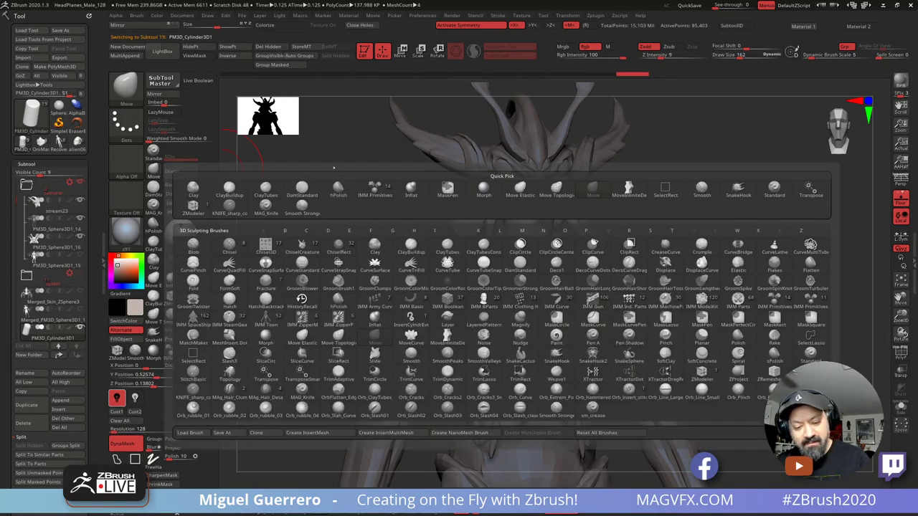
pyautogui.keyDown('shift'); pyautogui.moveTo(352, 308); pyautogui.dragTo(326, 316); pyautogui.keyUp('shift')
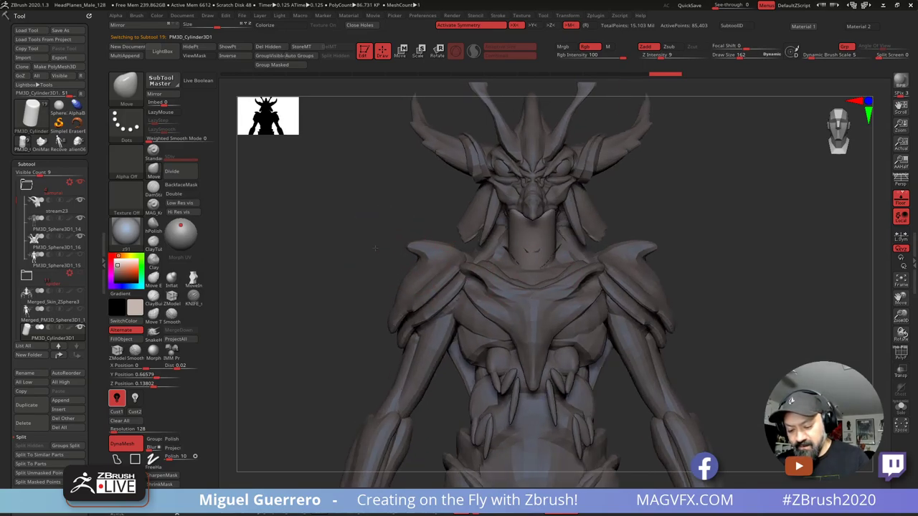
pyautogui.moveTo(344, 279); pyautogui.dragTo(412, 279)
pyautogui.moveTo(529, 267); pyautogui.dragTo(539, 271)
pyautogui.moveTo(409, 230); pyautogui.dragTo(495, 236)
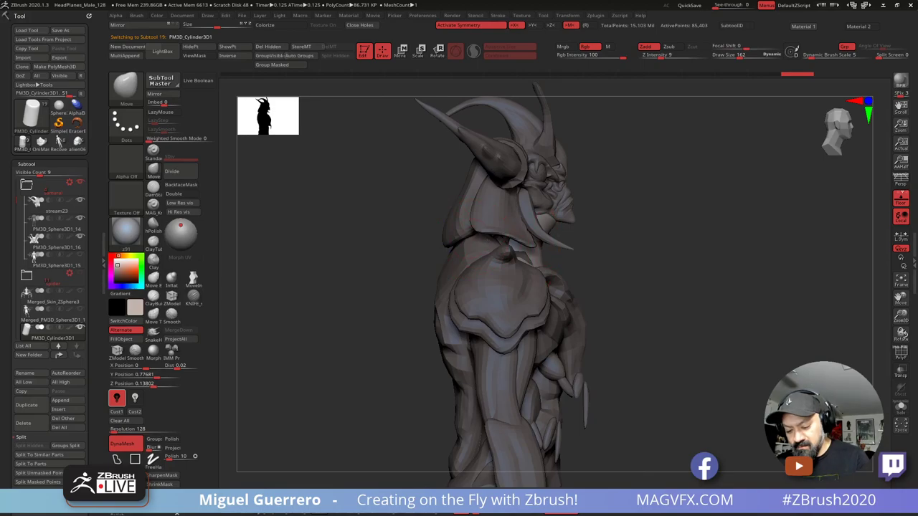
pyautogui.moveTo(551, 282); pyautogui.dragTo(554, 277)
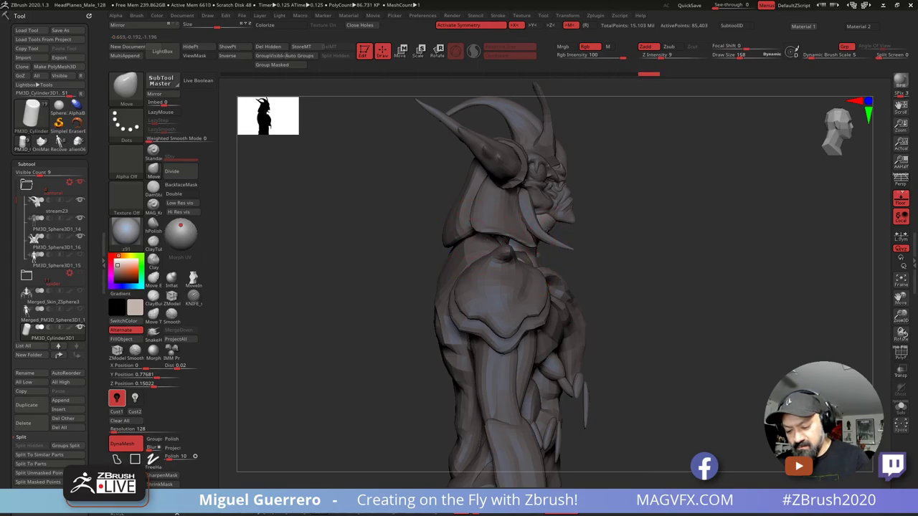
pyautogui.moveTo(617, 265)
pyautogui.mouseDown()
pyautogui.moveTo(545, 244)
pyautogui.moveTo(452, 198)
pyautogui.moveTo(441, 180)
pyautogui.moveTo(572, 228)
pyautogui.mouseUp()
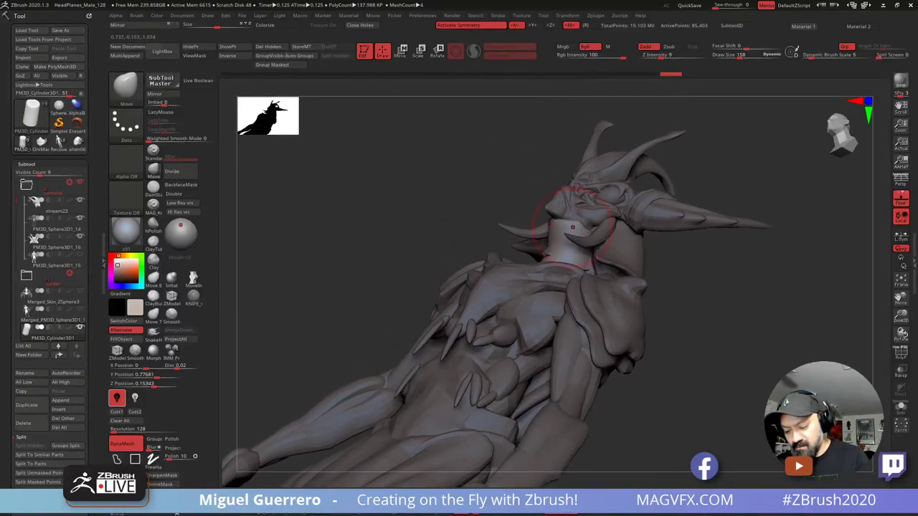
pyautogui.moveTo(507, 212)
pyautogui.mouseDown()
pyautogui.moveTo(553, 224)
pyautogui.moveTo(495, 208)
pyautogui.moveTo(421, 205)
pyautogui.moveTo(423, 165)
pyautogui.mouseUp()
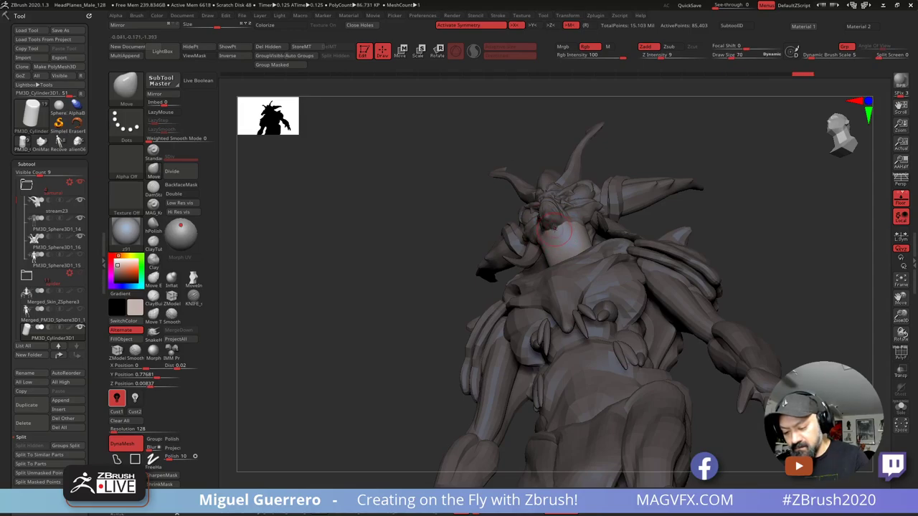
pyautogui.moveTo(485, 208)
pyautogui.mouseDown()
pyautogui.moveTo(474, 192)
pyautogui.moveTo(437, 185)
pyautogui.moveTo(518, 242)
pyautogui.moveTo(571, 240)
pyautogui.mouseUp()
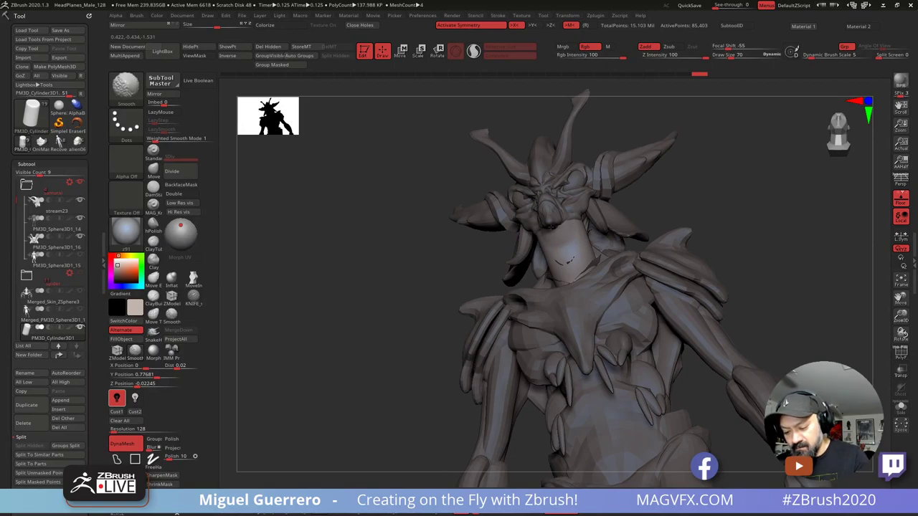
# Step: Step back and forth through the neck's recent edits and flare its base backward toward the shoulders with the Move brush
pyautogui.hotkey('ctrl', 'shift', 'z')
pyautogui.hotkey('ctrl', 'shift', 'z')
pyautogui.hotkey('ctrl', 'shift', 'z')
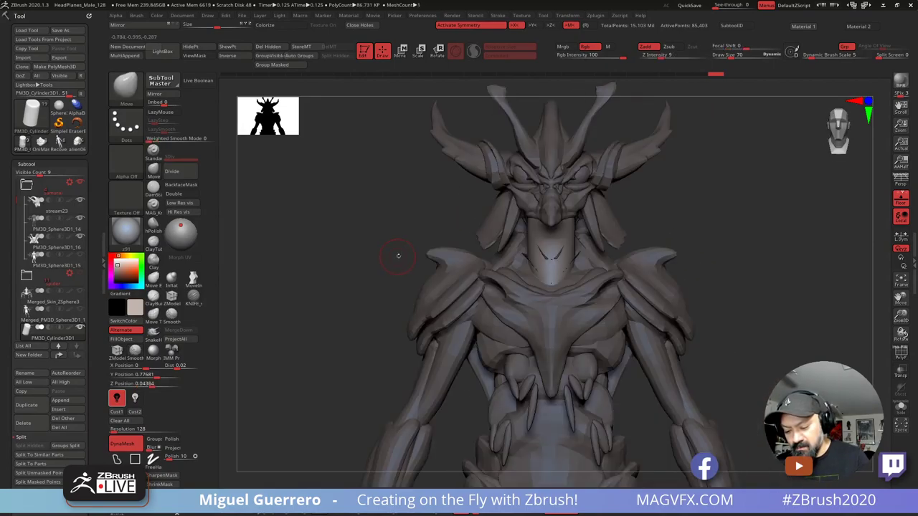
pyautogui.hotkey('ctrl', 'z')
pyautogui.hotkey('ctrl', 'z')
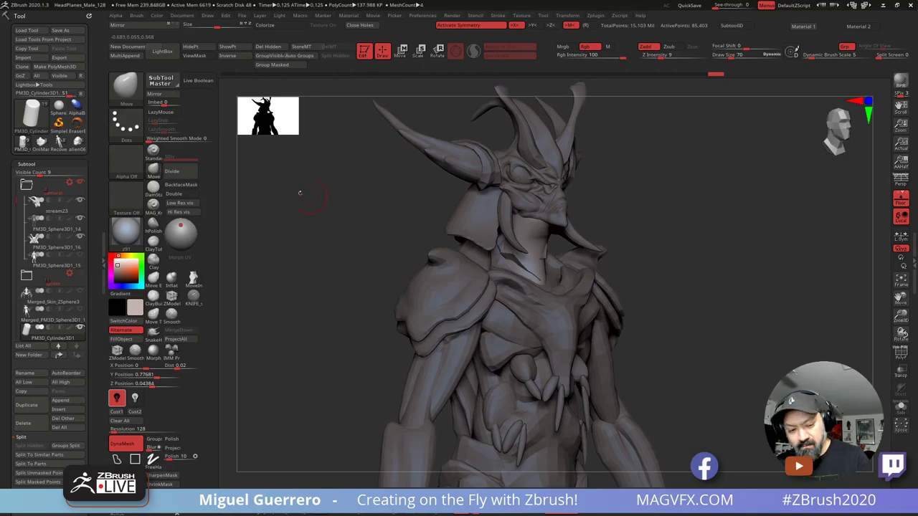
pyautogui.click(153, 173)
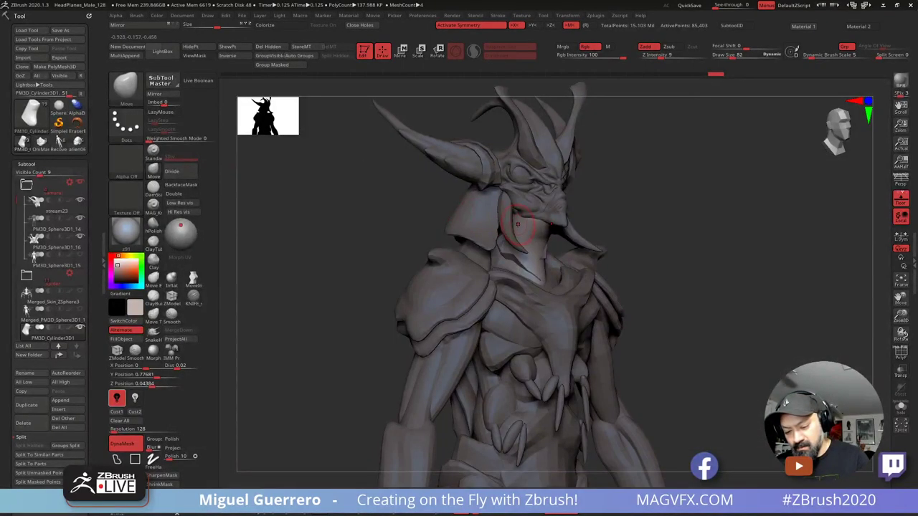
pyautogui.hotkey('ctrl', 'shift', 'z')
pyautogui.hotkey('ctrl', 'shift', 'z')
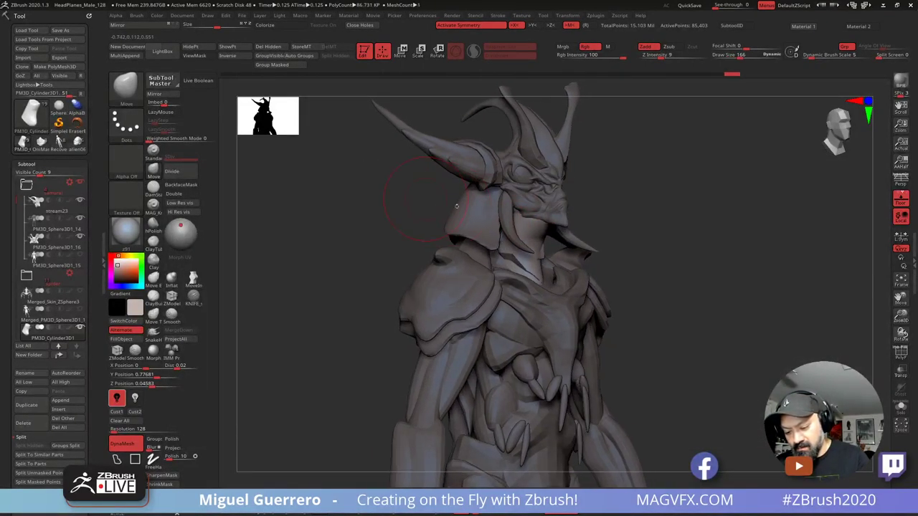
pyautogui.hotkey('ctrl', 'z')
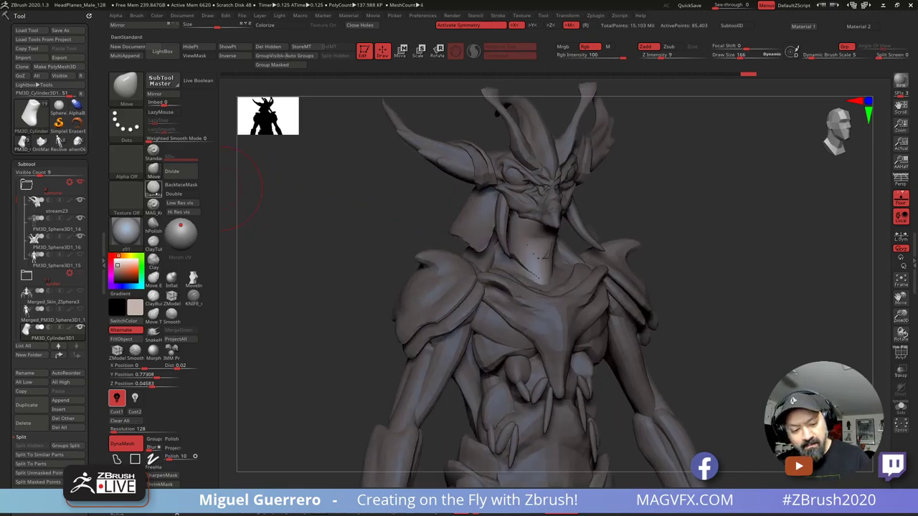
# Step: Isolate the neck and carve muscle grooves along its side and front with DamStandard, then show the whole figure again
pyautogui.click(156, 193)
pyautogui.click(901, 407)
pyautogui.moveTo(488, 213); pyautogui.dragTo(502, 220)
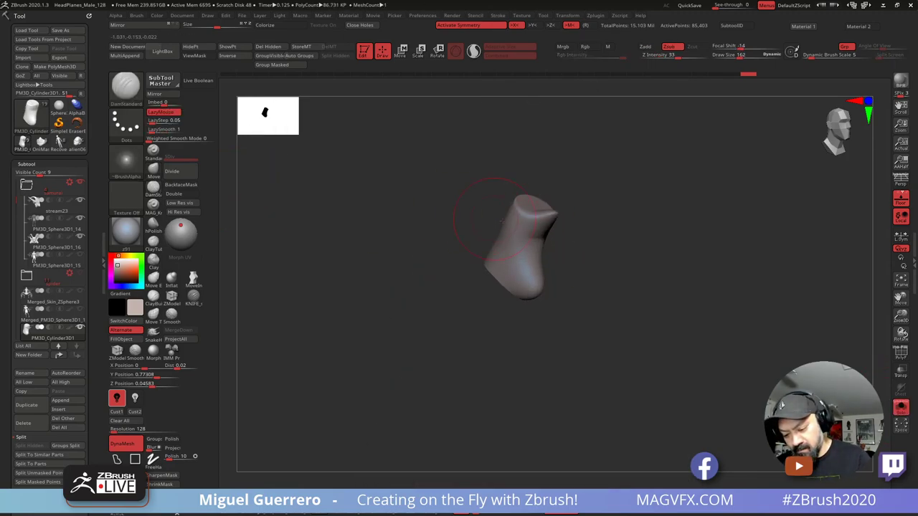
pyautogui.moveTo(525, 272); pyautogui.dragTo(512, 219)
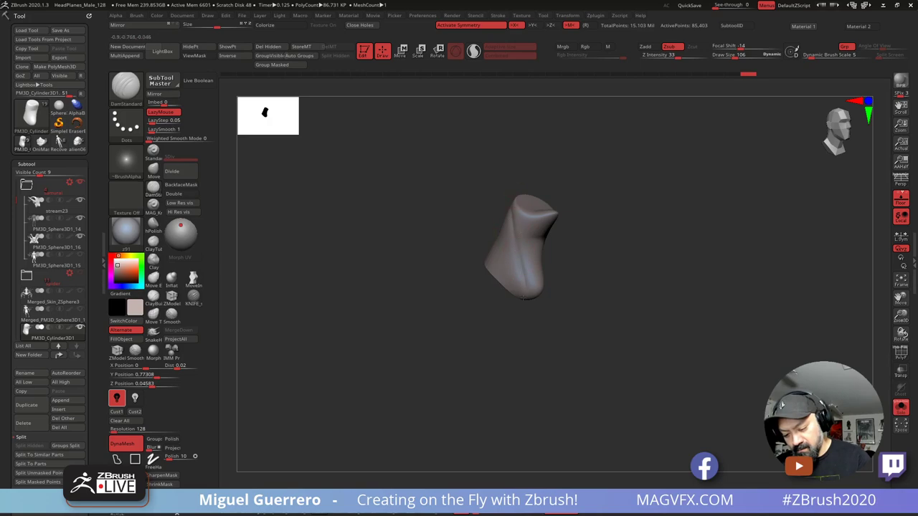
pyautogui.moveTo(517, 275); pyautogui.dragTo(505, 244)
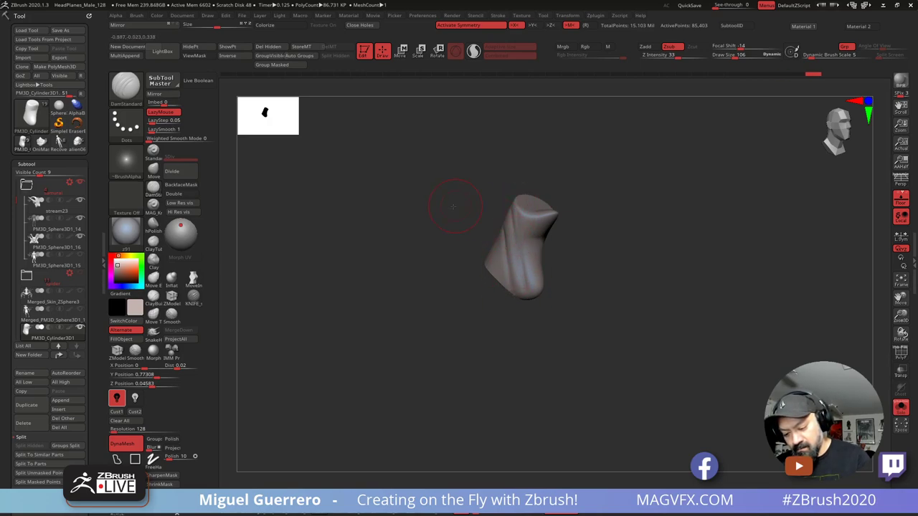
pyautogui.moveTo(453, 206); pyautogui.dragTo(415, 208)
pyautogui.moveTo(530, 240); pyautogui.dragTo(539, 268)
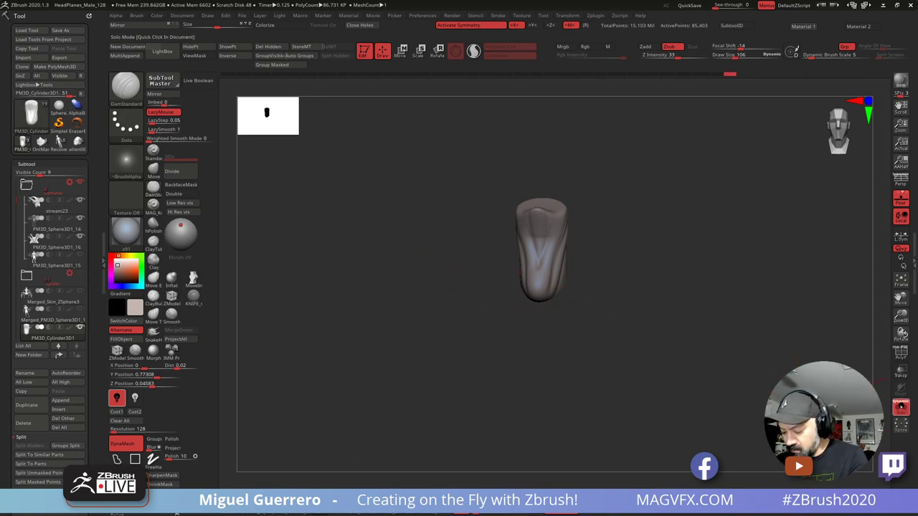
pyautogui.click(901, 407)
pyautogui.moveTo(339, 260)
pyautogui.mouseDown()
pyautogui.moveTo(387, 245)
pyautogui.moveTo(332, 245)
pyautogui.mouseUp()
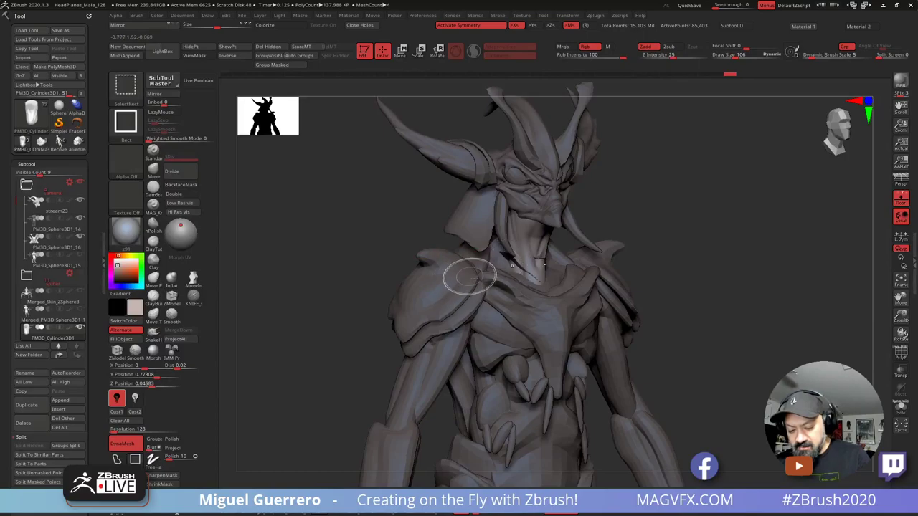
# Step: Select the body subtool and hide the leftover fragment beside the new neck, keeping the Move brush active
pyautogui.keyDown('alt'); pyautogui.click(434, 283); pyautogui.keyUp('alt')
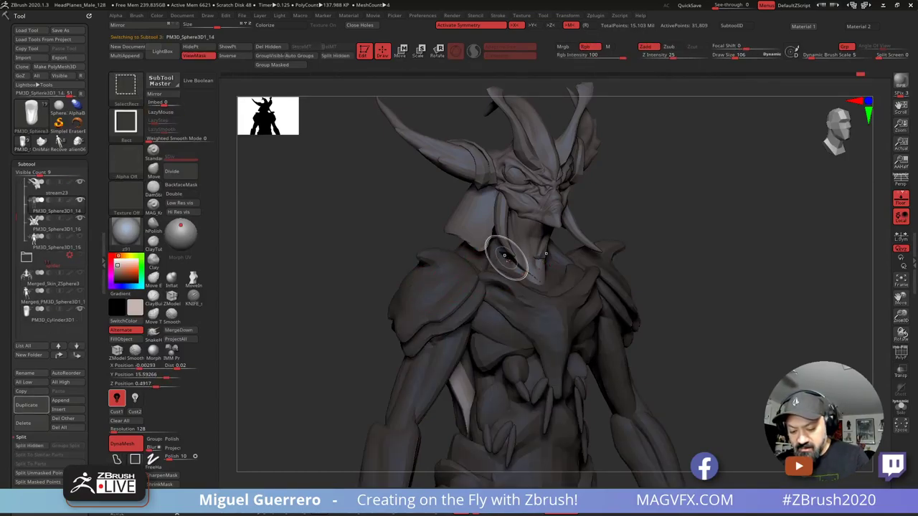
pyautogui.moveTo(422, 241)
pyautogui.mouseDown()
pyautogui.moveTo(354, 215)
pyautogui.moveTo(324, 221)
pyautogui.moveTo(344, 244)
pyautogui.moveTo(328, 242)
pyautogui.moveTo(339, 244)
pyautogui.moveTo(229, 195)
pyautogui.mouseUp()
pyautogui.keyDown('ctrl'); pyautogui.keyDown('shift'); pyautogui.click(566, 258); pyautogui.keyUp('shift'); pyautogui.keyUp('ctrl')
pyautogui.click(154, 170)
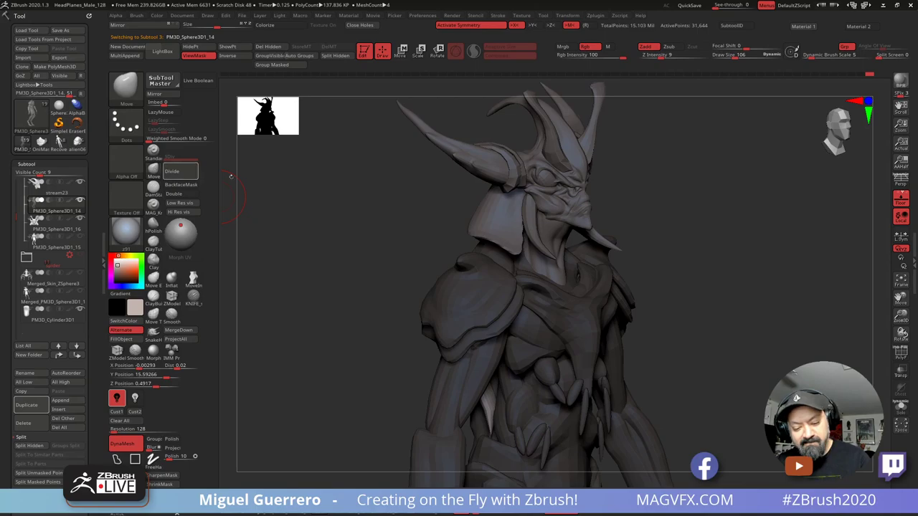
# Step: Select the neck again and adjust its sides and width beneath the head with the Move brush
pyautogui.keyDown('alt'); pyautogui.click(554, 283); pyautogui.keyUp('alt')
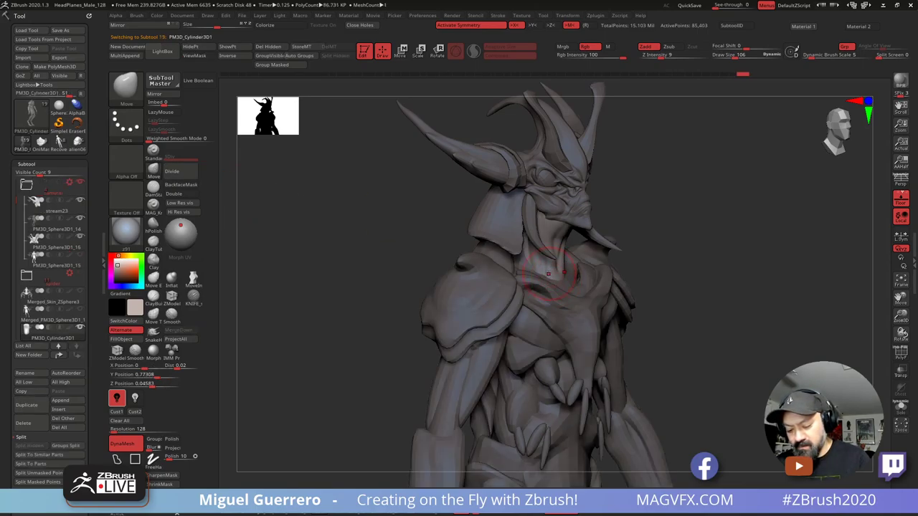
pyautogui.keyDown('alt'); pyautogui.click(555, 277); pyautogui.keyUp('alt')
pyautogui.keyDown('shift'); pyautogui.moveTo(410, 266); pyautogui.dragTo(352, 264); pyautogui.keyUp('shift')
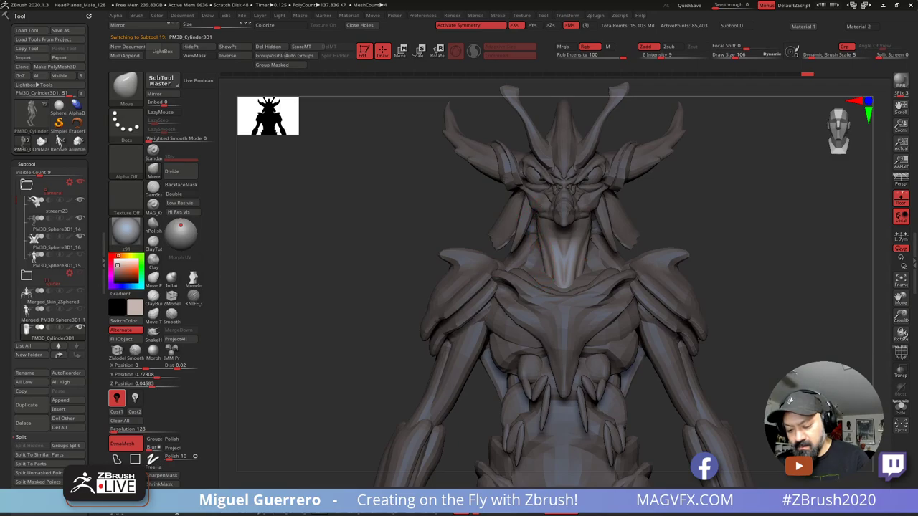
pyautogui.moveTo(465, 181); pyautogui.dragTo(534, 183)
pyautogui.moveTo(452, 183); pyautogui.dragTo(376, 194)
pyautogui.moveTo(543, 246)
pyautogui.mouseDown()
pyautogui.moveTo(535, 246)
pyautogui.moveTo(541, 268)
pyautogui.moveTo(529, 255)
pyautogui.moveTo(535, 246)
pyautogui.mouseUp()
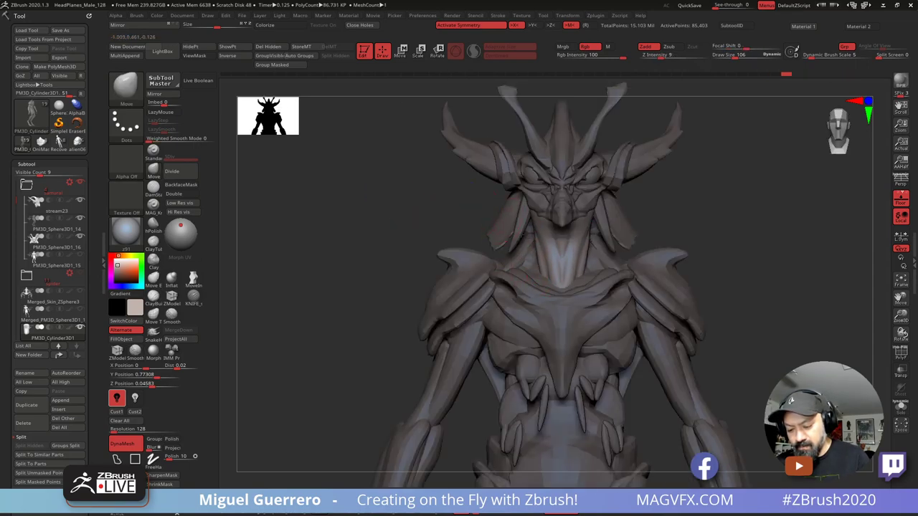
pyautogui.keyDown('alt'); pyautogui.moveTo(398, 231); pyautogui.dragTo(385, 233); pyautogui.keyUp('alt')
pyautogui.hotkey('ctrl', 'shift', 's')
pyautogui.hotkey('ctrl', 'shift', 's')
pyautogui.hotkey('ctrl', 'shift', 's')
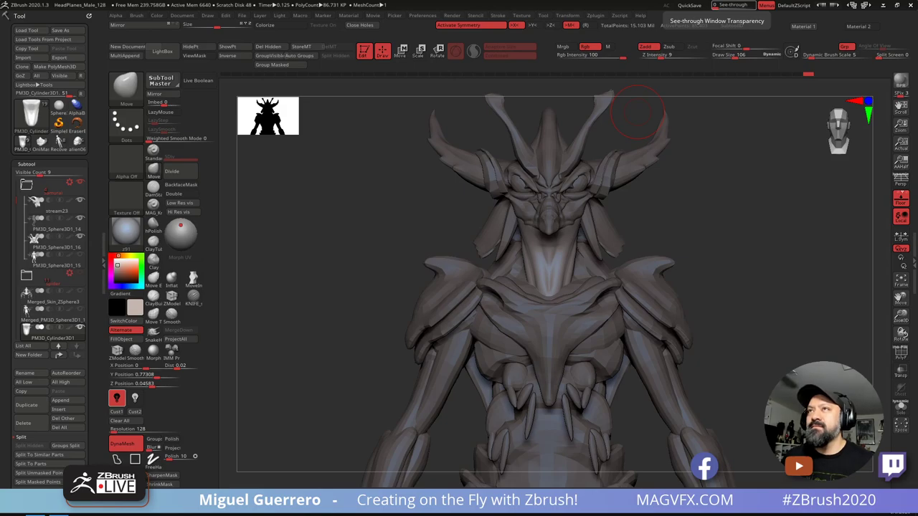
# Step: Bring the reference image board over the sculpt and zoom it out to show the collection of insects and samurai armour
pyautogui.moveTo(534, 2); pyautogui.dragTo(478, 323, button='right')
pyautogui.moveTo(282, 60); pyautogui.dragTo(358, 140, button='right')
pyautogui.moveTo(55, 129); pyautogui.dragTo(279, 155, button='right')
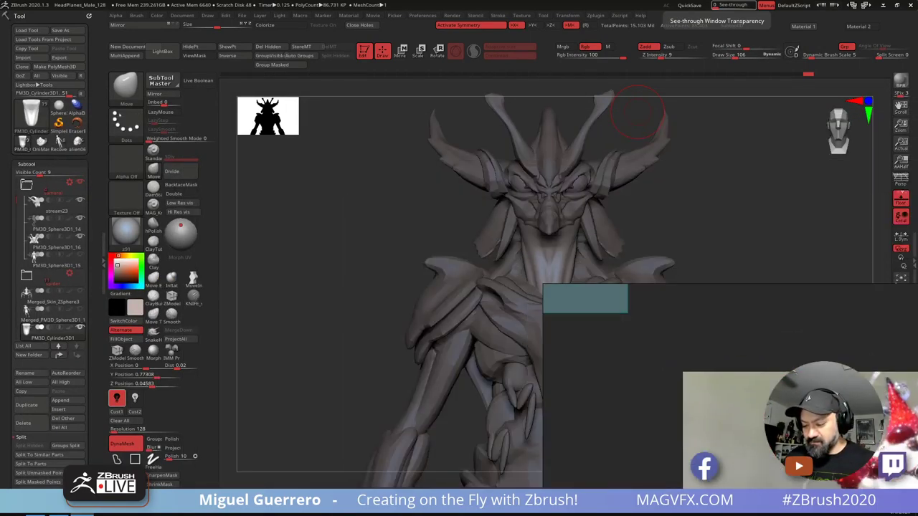
pyautogui.moveTo(652, 343); pyautogui.dragTo(160, 113, button='right')
pyautogui.scroll(-10, 186, 130)
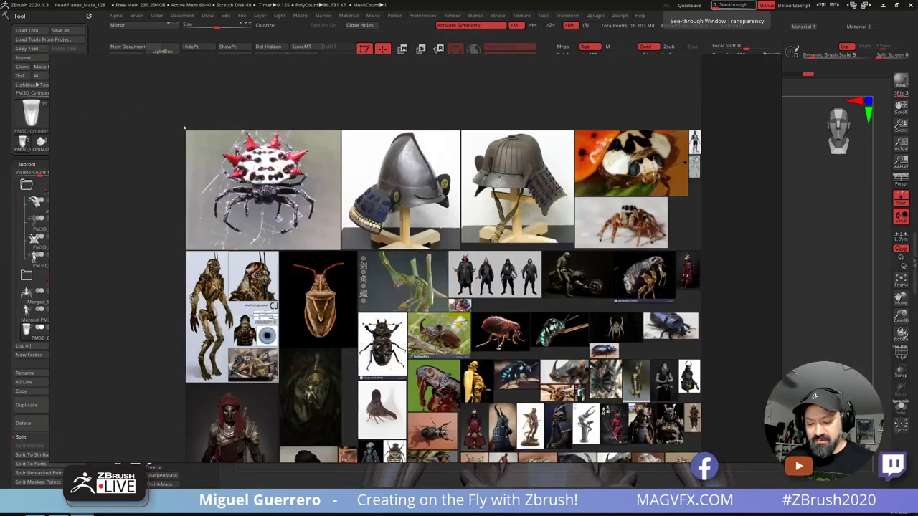
pyautogui.scroll(3, 185, 130)
pyautogui.scroll(1, 185, 131)
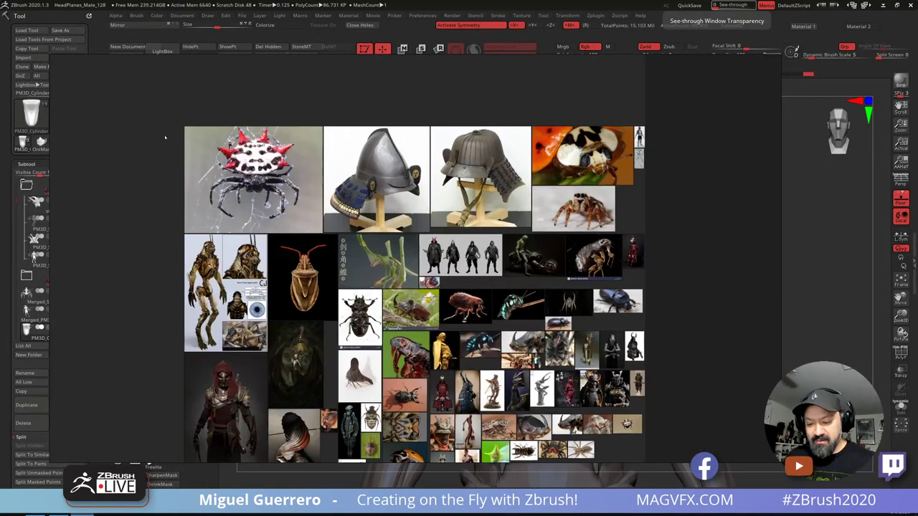
pyautogui.moveTo(141, 136); pyautogui.dragTo(213, 112, button='right')
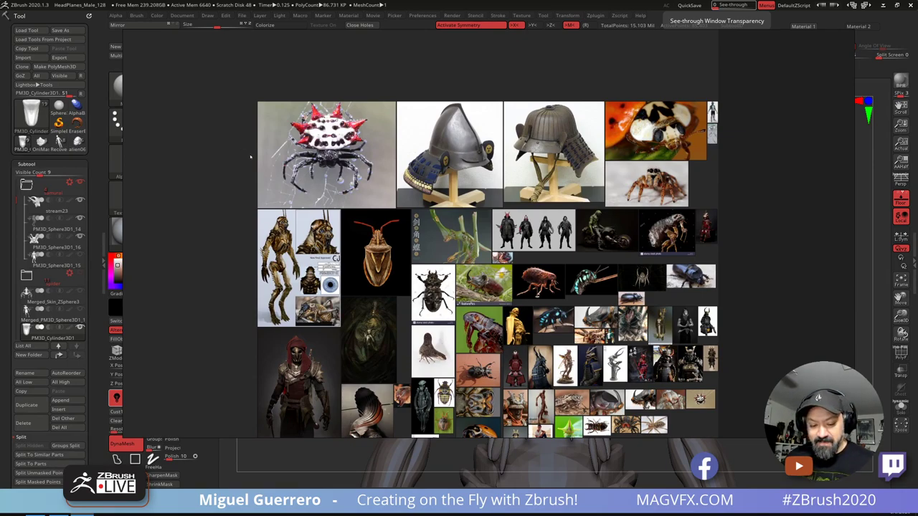
# Step: Examine the insect and armoured character references around the middle of the board up close
pyautogui.scroll(1, 250, 157)
pyautogui.moveTo(542, 254); pyautogui.dragTo(430, 197, button='middle')
pyautogui.scroll(2, 479, 152)
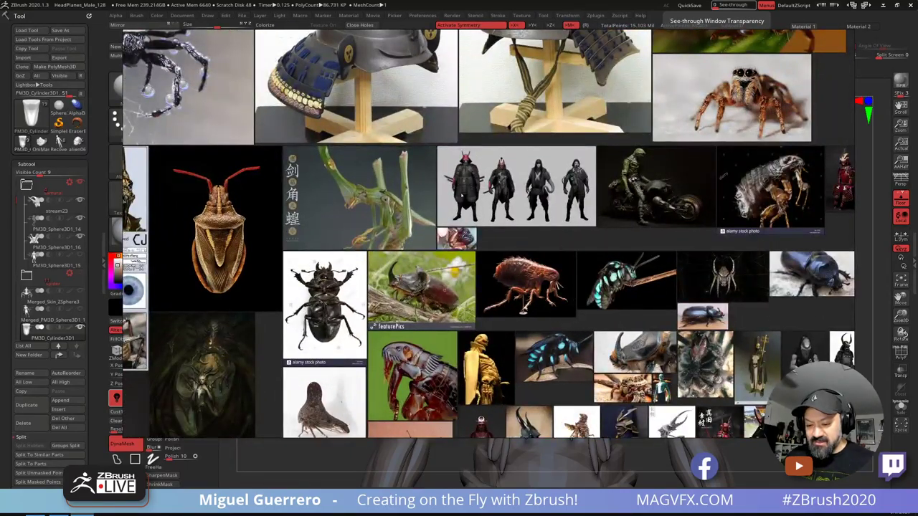
pyautogui.scroll(1, 479, 192)
pyautogui.scroll(1, 487, 205)
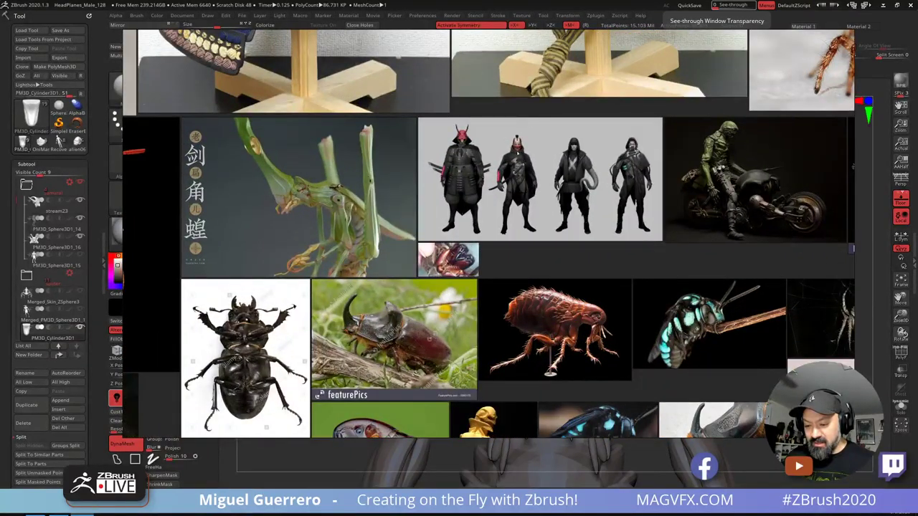
pyautogui.scroll(-2, 466, 192)
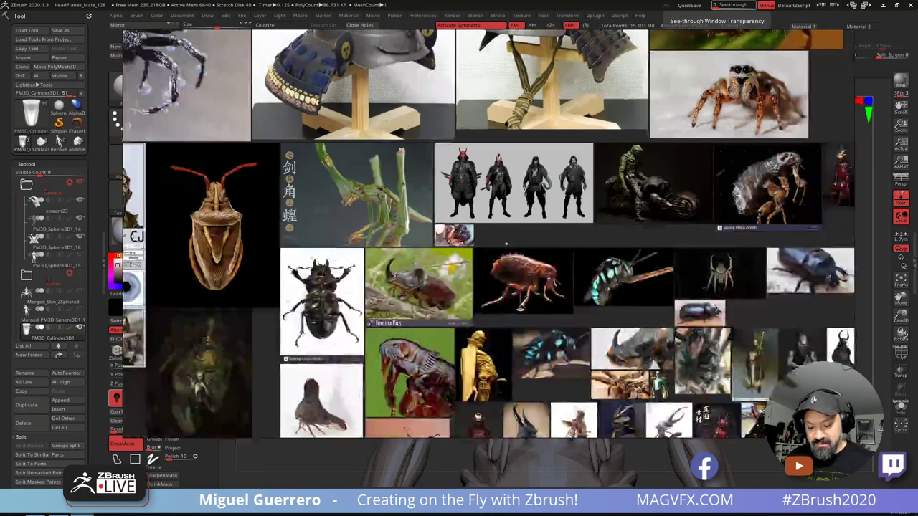
# Step: Examine the samurai armour, beetle and creature sculpture references on the lower part of the board up close, and put the board away
pyautogui.moveTo(507, 246); pyautogui.dragTo(487, 251, button='right')
pyautogui.moveTo(487, 252); pyautogui.dragTo(493, 288)
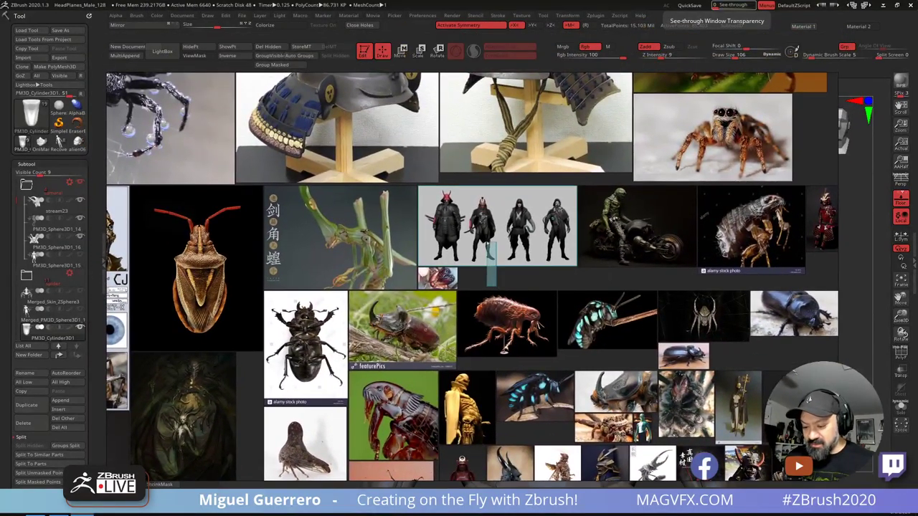
pyautogui.moveTo(501, 404); pyautogui.dragTo(468, 164, button='middle')
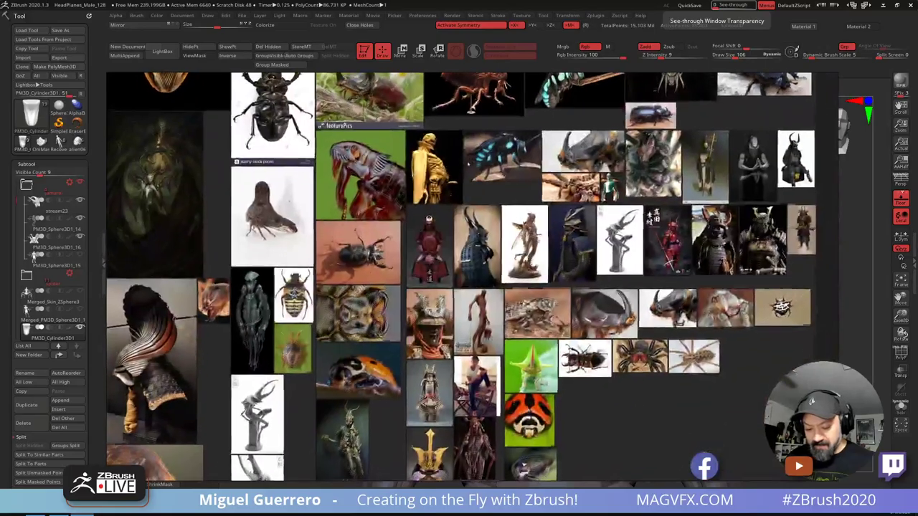
pyautogui.scroll(5, 471, 345)
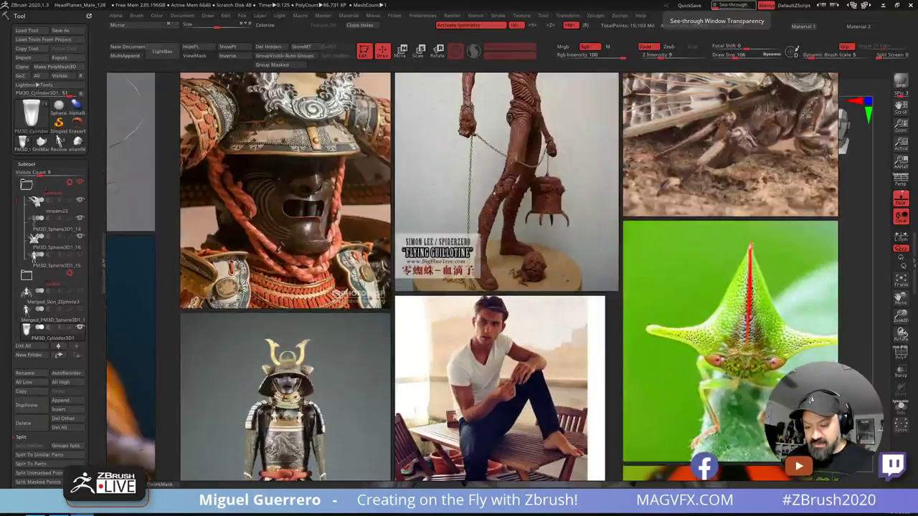
pyautogui.moveTo(517, 187)
pyautogui.mouseDown(button='right')
pyautogui.moveTo(512, 273)
pyautogui.moveTo(531, 181)
pyautogui.mouseUp(button='right')
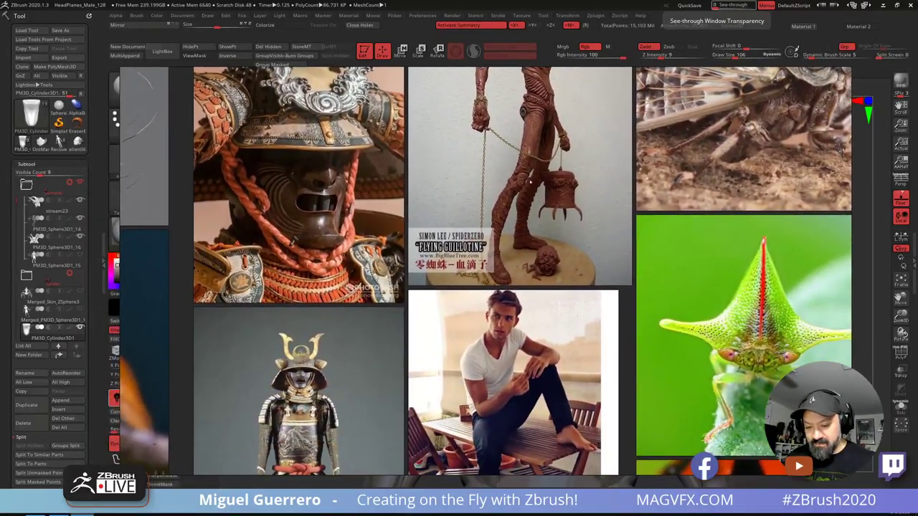
pyautogui.moveTo(531, 182); pyautogui.dragTo(533, 309, button='middle')
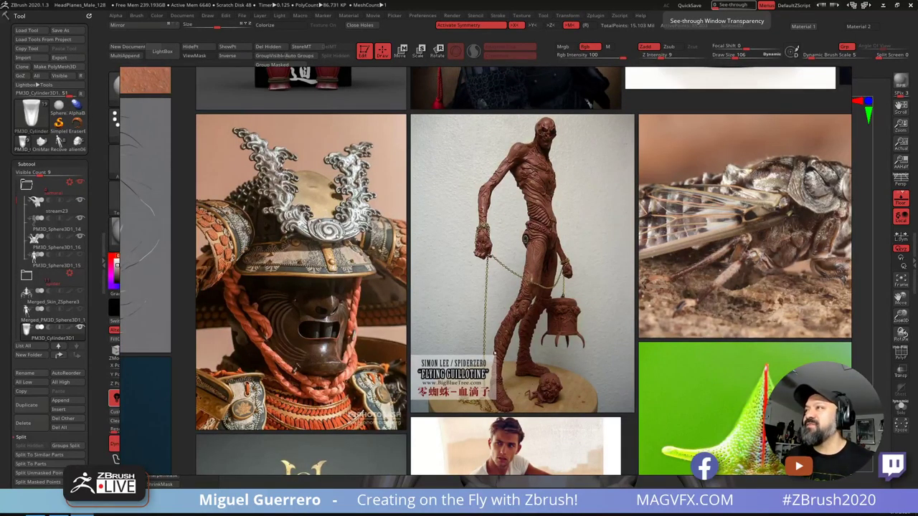
pyautogui.scroll(-4, 495, 352)
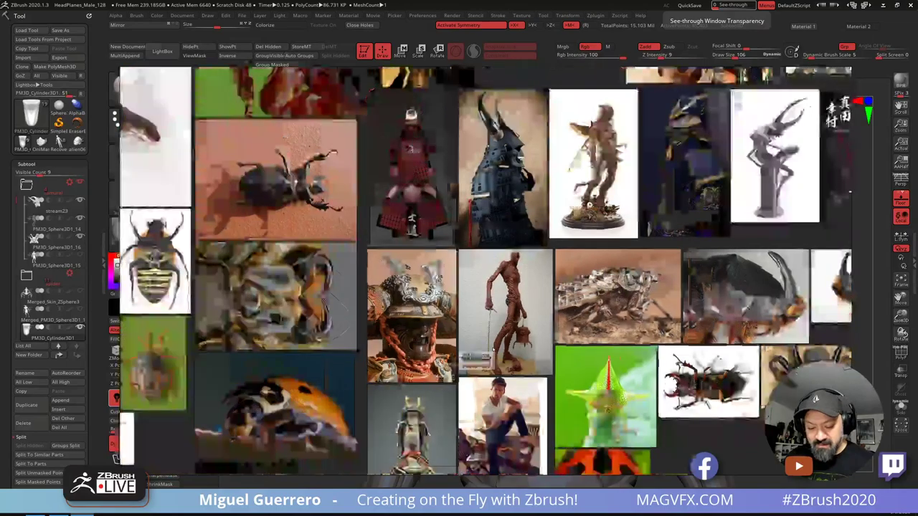
pyautogui.scroll(-2, 492, 350)
pyautogui.moveTo(495, 320); pyautogui.dragTo(276, 398, button='middle')
pyautogui.moveTo(273, 72); pyautogui.dragTo(290, 194, button='middle')
pyautogui.scroll(3, 451, 250)
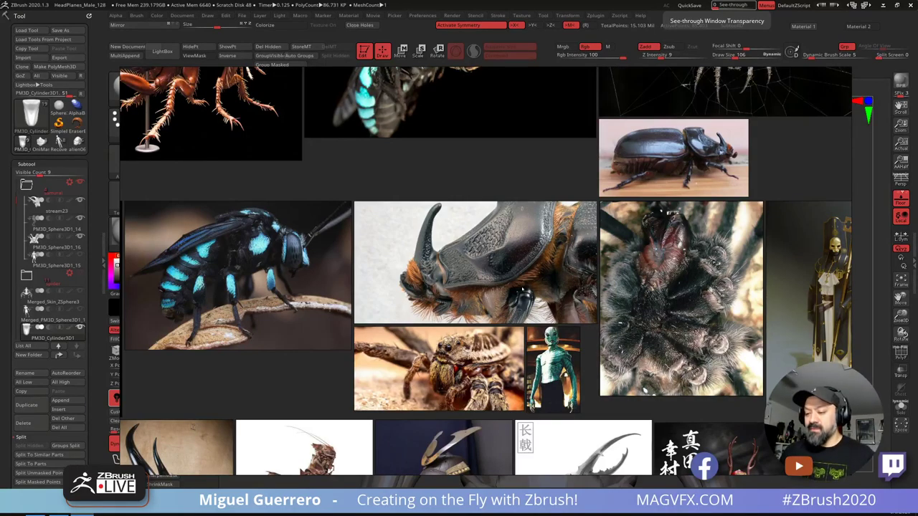
pyautogui.moveTo(523, 289)
pyautogui.mouseDown(button='right')
pyautogui.moveTo(554, 27)
pyautogui.moveTo(567, 0)
pyautogui.mouseUp(button='right')
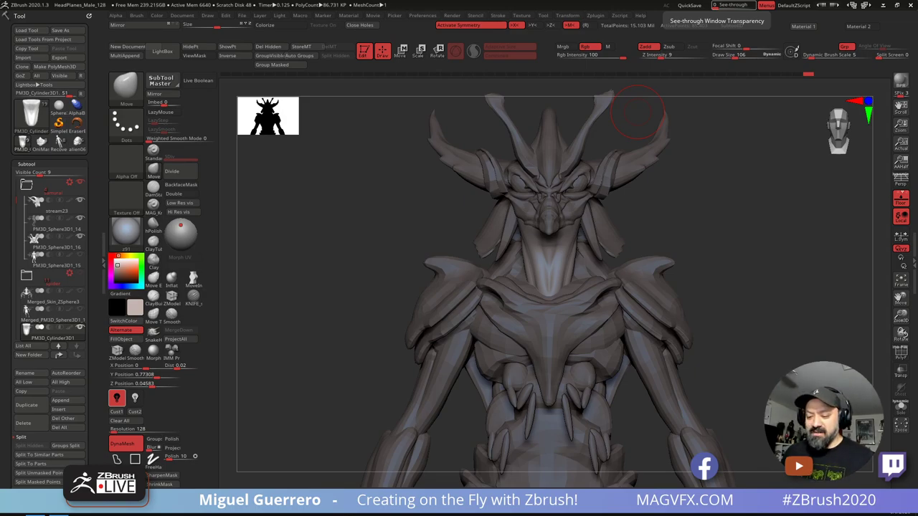
# Step: Turn off the floor grid and turn on local symmetry, keeping local transformations enabled
pyautogui.moveTo(290, 248); pyautogui.dragTo(337, 259)
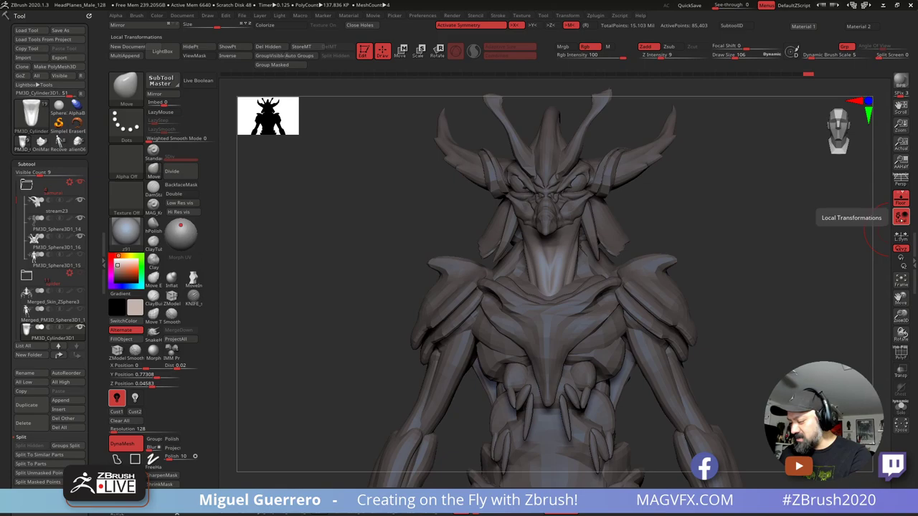
pyautogui.click(902, 219)
pyautogui.moveTo(786, 228); pyautogui.dragTo(827, 235)
pyautogui.click(901, 218)
pyautogui.click(901, 200)
pyautogui.click(901, 235)
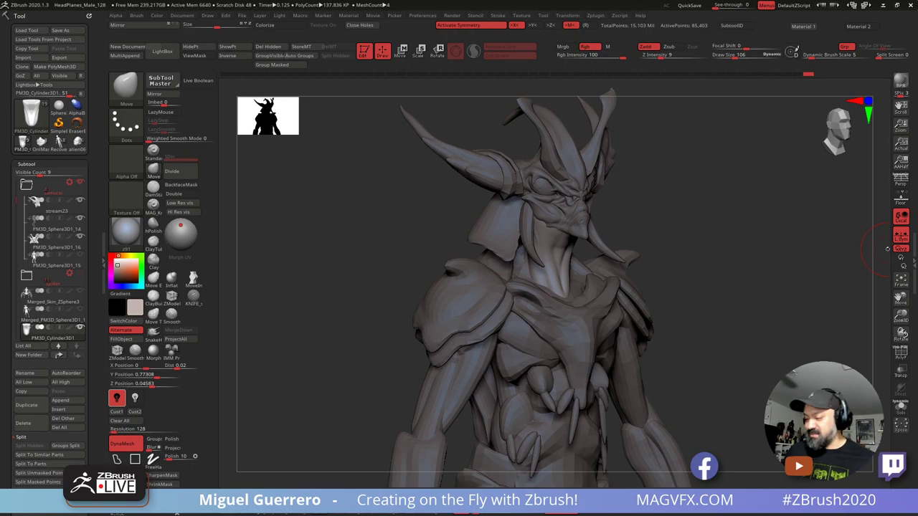
pyautogui.moveTo(350, 281); pyautogui.dragTo(342, 275)
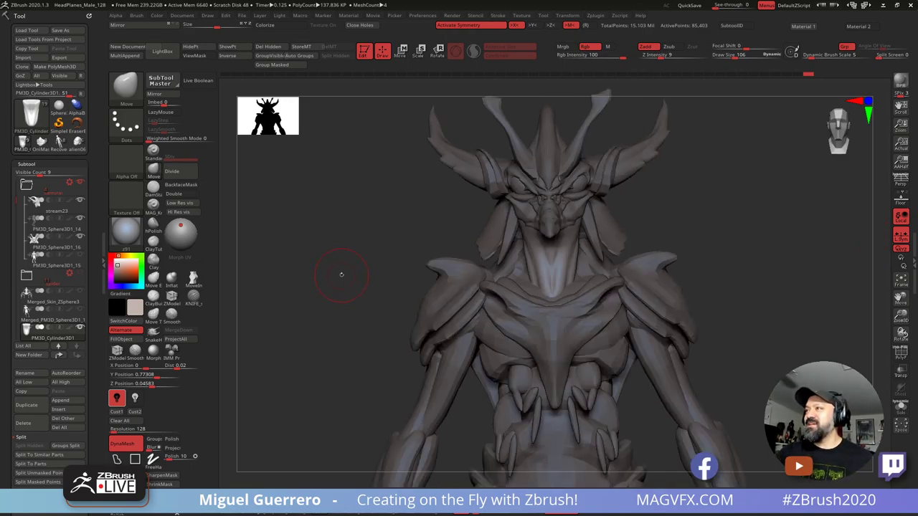
# Step: Select the body subtool, unhide its pointed throat fragment and check that fragment in isolation against the neck
pyautogui.moveTo(387, 294); pyautogui.dragTo(423, 278)
pyautogui.keyDown('alt'); pyautogui.click(452, 292); pyautogui.keyUp('alt')
pyautogui.keyDown('ctrl'); pyautogui.keyDown('shift'); pyautogui.click(376, 283); pyautogui.keyUp('shift'); pyautogui.keyUp('ctrl')
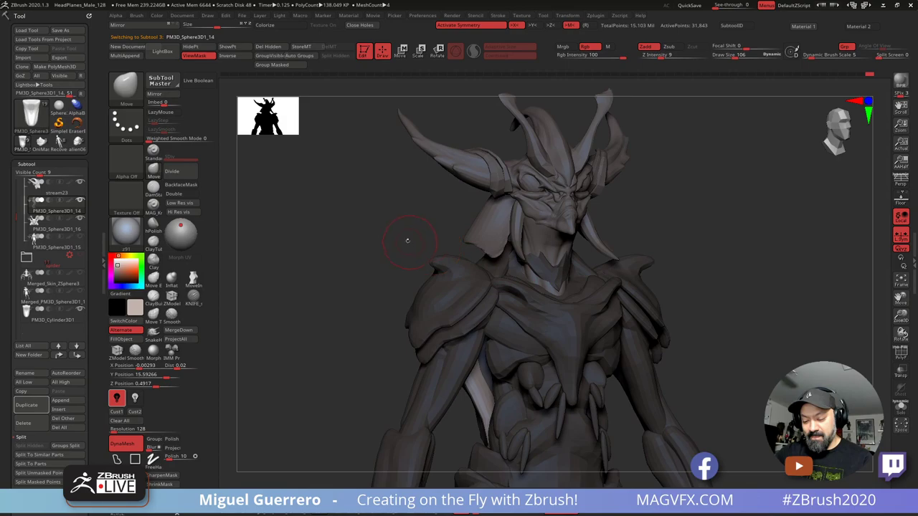
pyautogui.keyDown('ctrl'); pyautogui.keyDown('shift'); pyautogui.click(537, 265); pyautogui.keyUp('shift'); pyautogui.keyUp('ctrl')
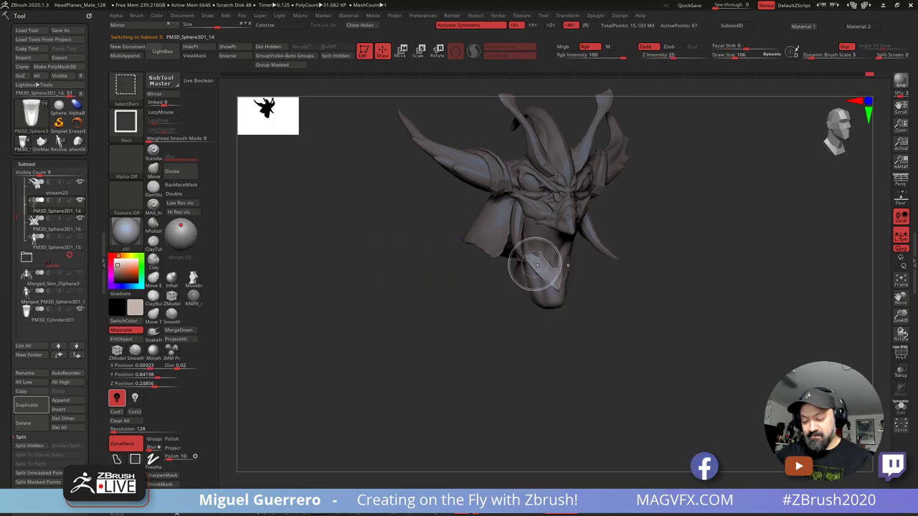
pyautogui.moveTo(456, 259)
pyautogui.mouseDown()
pyautogui.moveTo(406, 246)
pyautogui.moveTo(449, 254)
pyautogui.mouseUp()
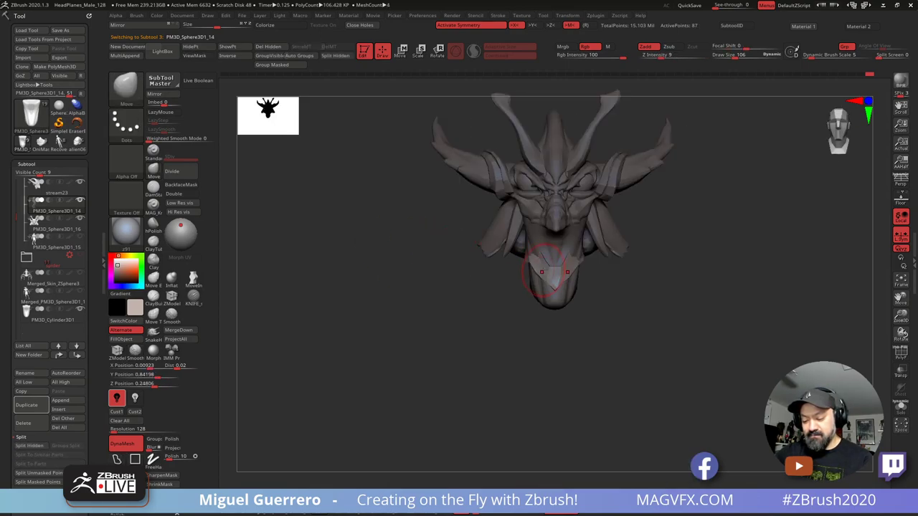
pyautogui.keyDown('ctrl'); pyautogui.keyDown('shift'); pyautogui.click(372, 248); pyautogui.keyUp('shift'); pyautogui.keyUp('ctrl')
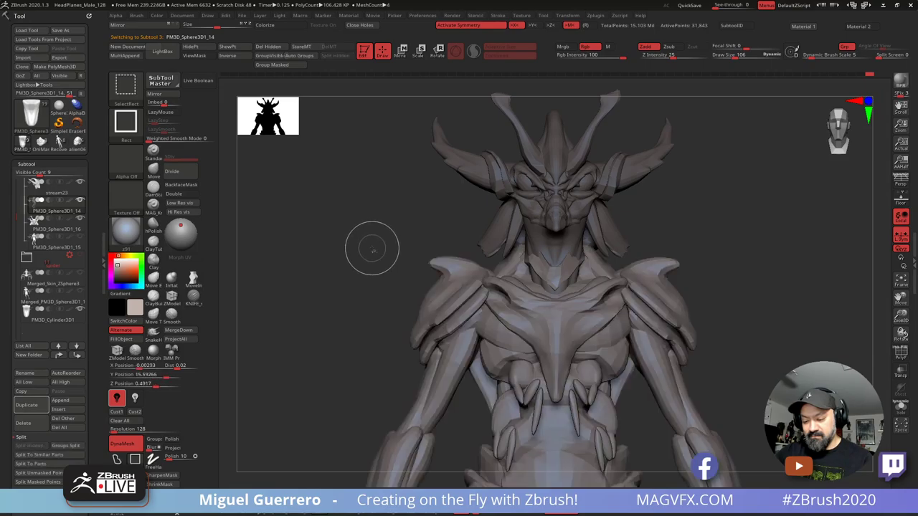
# Step: Compare the body without the throat fragment, then restore all parts and frame the figure
pyautogui.keyDown('ctrl'); pyautogui.keyDown('shift'); pyautogui.click(548, 274); pyautogui.keyUp('shift'); pyautogui.keyUp('ctrl')
pyautogui.keyDown('ctrl'); pyautogui.keyDown('shift'); pyautogui.click(548, 271); pyautogui.keyUp('shift'); pyautogui.keyUp('ctrl')
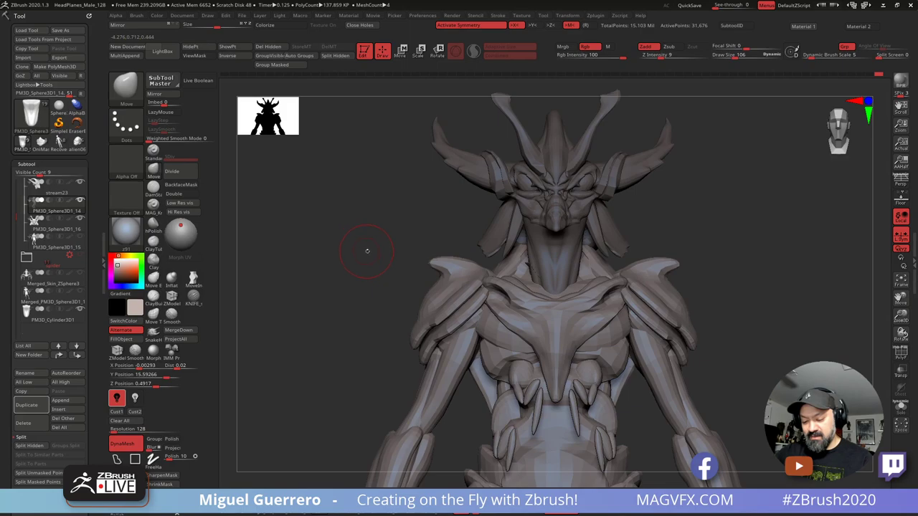
pyautogui.moveTo(369, 251)
pyautogui.mouseDown()
pyautogui.moveTo(326, 253)
pyautogui.moveTo(362, 251)
pyautogui.mouseUp()
pyautogui.keyDown('ctrl'); pyautogui.keyDown('shift'); pyautogui.click(531, 263); pyautogui.keyUp('shift'); pyautogui.keyUp('ctrl')
pyautogui.keyDown('ctrl'); pyautogui.keyDown('shift'); pyautogui.click(358, 266); pyautogui.keyUp('shift'); pyautogui.keyUp('ctrl')
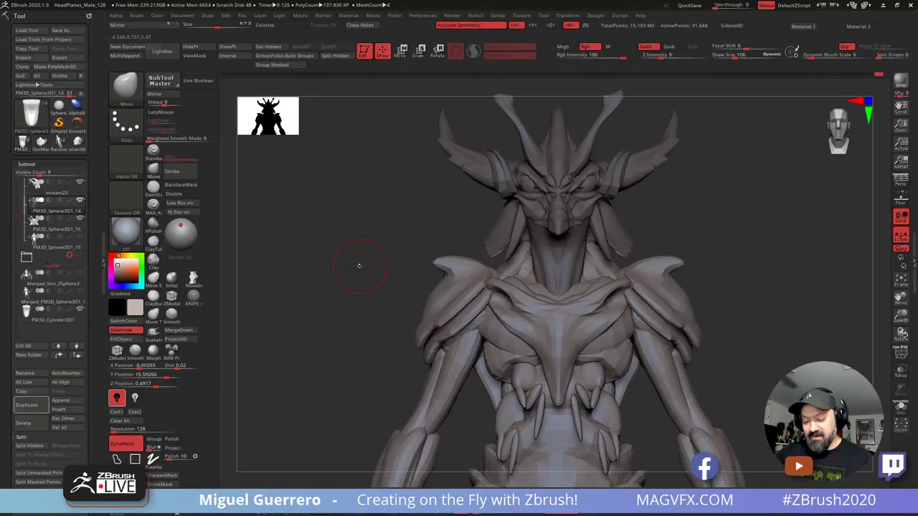
pyautogui.press('f')
pyautogui.moveTo(283, 209); pyautogui.dragTo(352, 246)
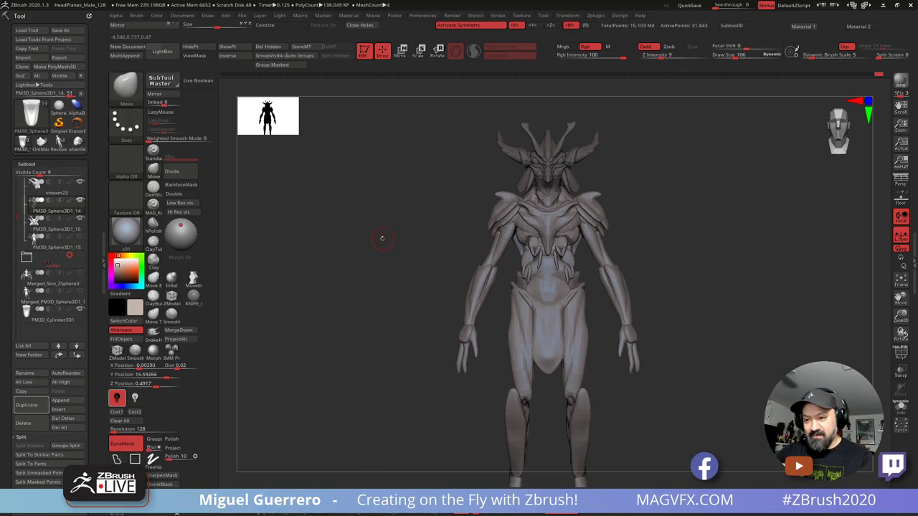
# Step: Mask the whole body subtool except the pointed throat fragment by isolating the fragment, masking it and inverting the mask
pyautogui.keyDown('ctrl'); pyautogui.keyDown('shift'); pyautogui.click(548, 189); pyautogui.keyUp('shift'); pyautogui.keyUp('ctrl')
pyautogui.moveTo(477, 177)
pyautogui.keyDown('ctrl'); pyautogui.mouseDown()
pyautogui.moveTo(642, 234)
pyautogui.moveTo(640, 215)
pyautogui.mouseUp(); pyautogui.keyUp('ctrl')
pyautogui.keyDown('ctrl'); pyautogui.keyDown('shift'); pyautogui.click(406, 222); pyautogui.keyUp('shift'); pyautogui.keyUp('ctrl')
pyautogui.moveTo(415, 222)
pyautogui.keyDown('ctrl'); pyautogui.mouseDown(button='right')
pyautogui.moveTo(453, 235)
pyautogui.moveTo(476, 268)
pyautogui.mouseUp(button='right'); pyautogui.keyUp('ctrl')
pyautogui.keyDown('ctrl'); pyautogui.click(398, 212); pyautogui.keyUp('ctrl')
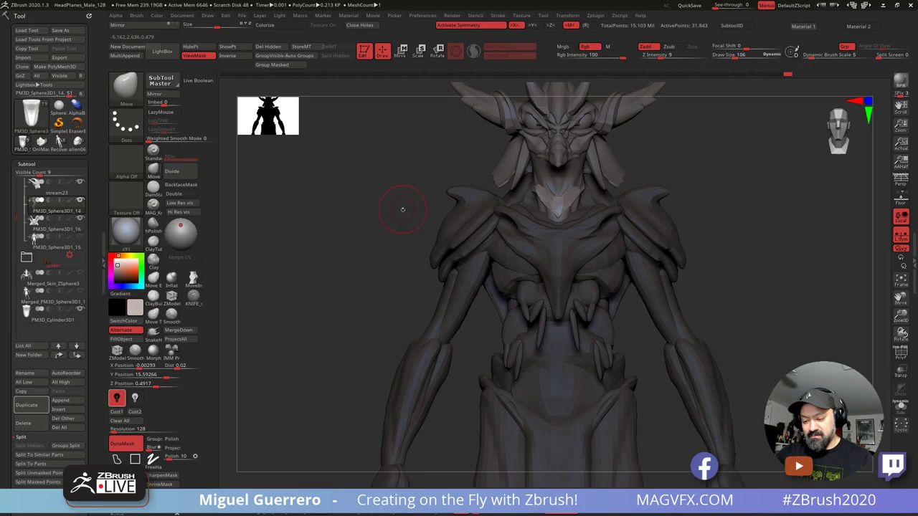
# Step: Reshape the unmasked throat fragment into a V-shaped collar hugging the neck, using the Move brush at draw size 166
pyautogui.keyDown('alt'); pyautogui.moveTo(403, 209); pyautogui.dragTo(255, 212); pyautogui.keyUp('alt')
pyautogui.click(153, 171)
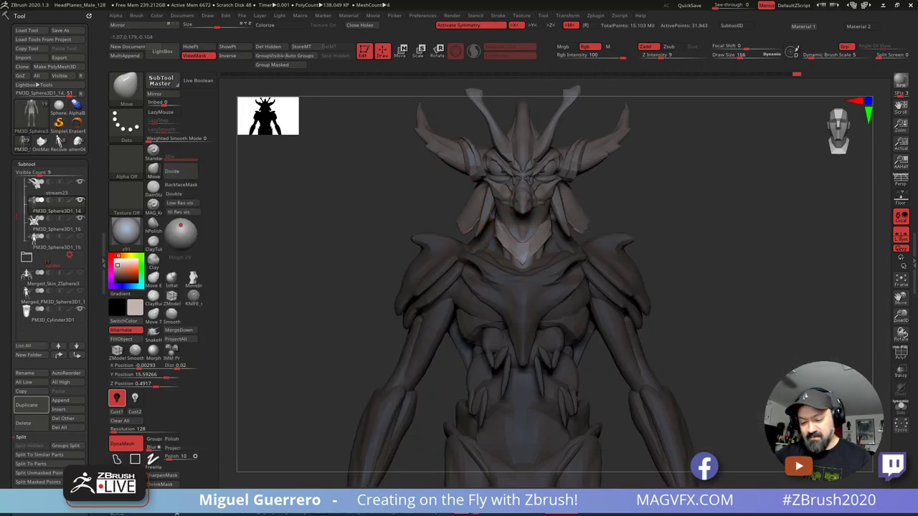
pyautogui.moveTo(500, 220); pyautogui.dragTo(547, 221, button='right')
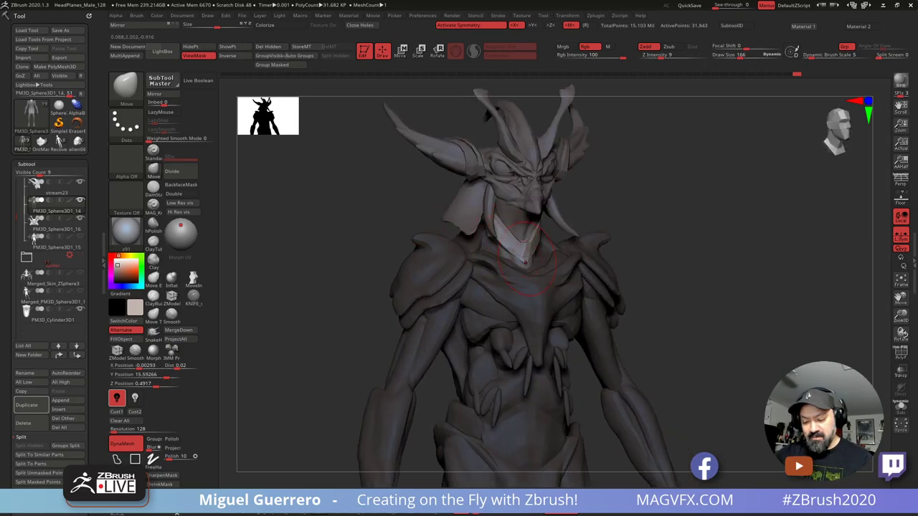
pyautogui.moveTo(426, 234); pyautogui.dragTo(524, 260, button='right')
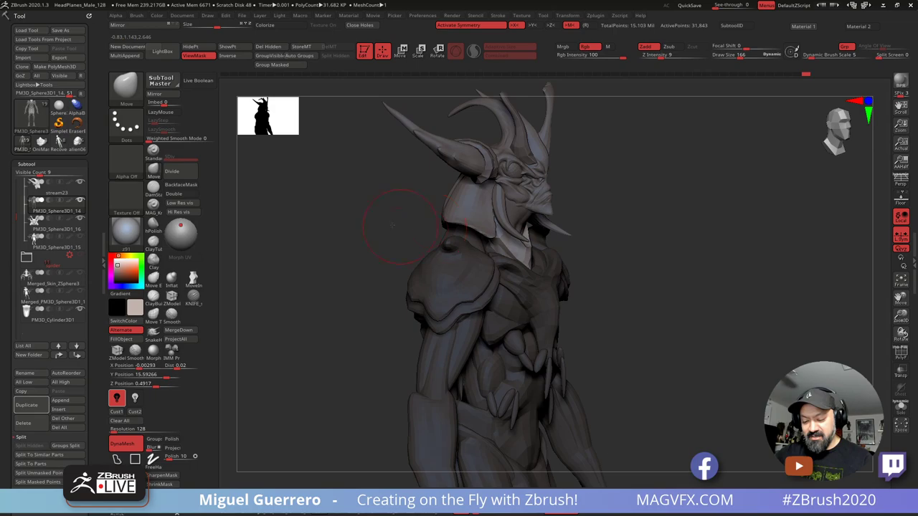
pyautogui.moveTo(392, 224); pyautogui.dragTo(452, 237, button='right')
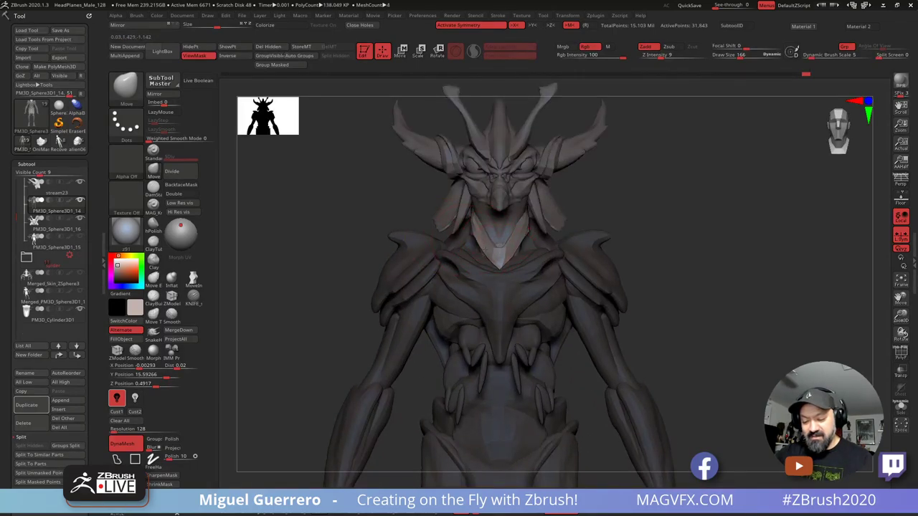
pyautogui.moveTo(470, 221)
pyautogui.mouseDown(button='right')
pyautogui.moveTo(466, 258)
pyautogui.moveTo(460, 220)
pyautogui.mouseUp(button='right')
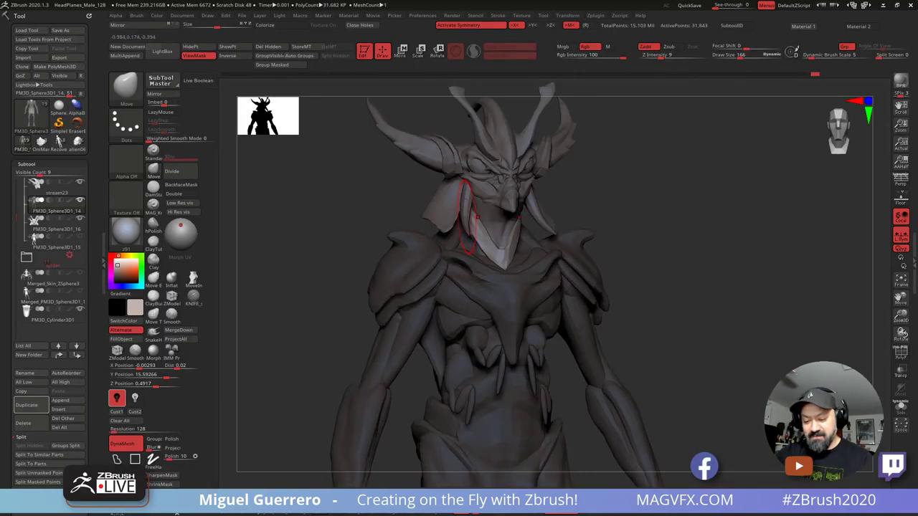
pyautogui.moveTo(347, 202); pyautogui.dragTo(384, 261, button='right')
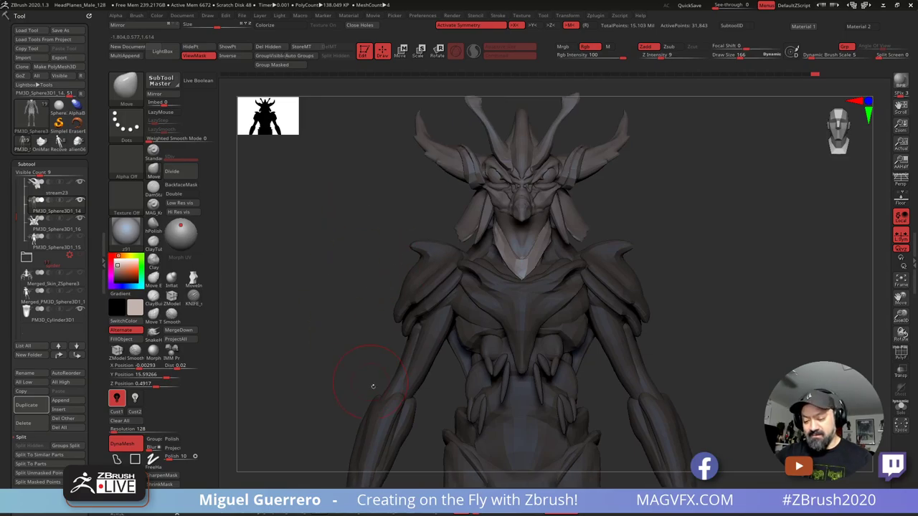
# Step: Clear the mask from the body subtool
pyautogui.keyDown('alt'); pyautogui.moveTo(373, 386); pyautogui.dragTo(373, 333, button='right'); pyautogui.keyUp('alt')
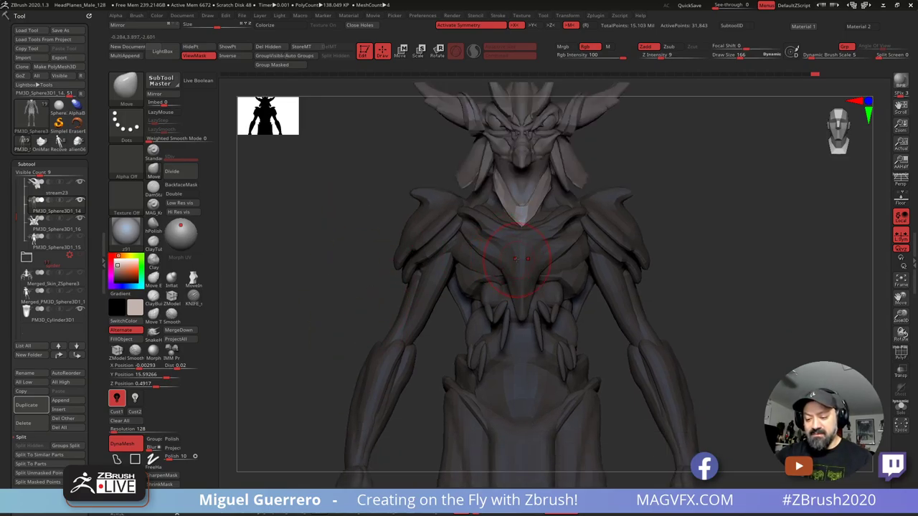
pyautogui.keyDown('ctrl'); pyautogui.moveTo(438, 248); pyautogui.dragTo(524, 327, button='right'); pyautogui.keyUp('ctrl')
pyautogui.keyDown('ctrl'); pyautogui.moveTo(314, 271); pyautogui.dragTo(326, 283); pyautogui.keyUp('ctrl')
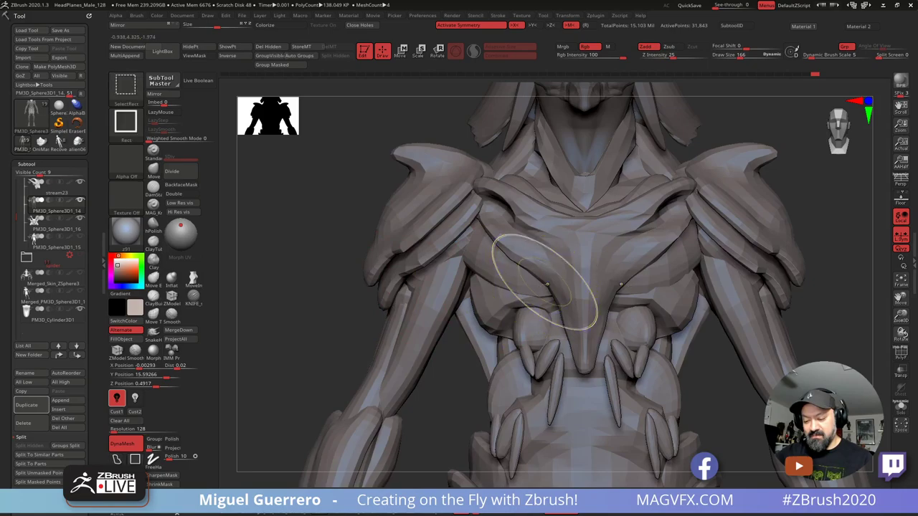
pyautogui.moveTo(545, 281)
pyautogui.keyDown('ctrl'); pyautogui.mouseDown(button='right')
pyautogui.moveTo(529, 267)
pyautogui.moveTo(468, 280)
pyautogui.mouseUp(button='right'); pyautogui.keyUp('ctrl')
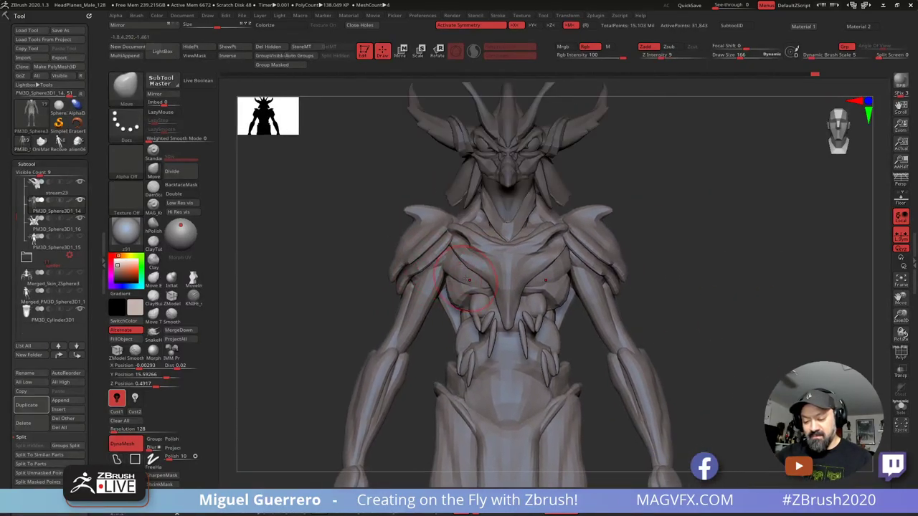
# Step: Inspect the pointed chest plate in isolation and the torso beneath it, then show all body parts again
pyautogui.keyDown('ctrl'); pyautogui.keyDown('shift'); pyautogui.click(507, 271); pyautogui.keyUp('shift'); pyautogui.keyUp('ctrl')
pyautogui.moveTo(412, 213)
pyautogui.mouseDown(button='right')
pyautogui.moveTo(338, 224)
pyautogui.moveTo(419, 237)
pyautogui.mouseUp(button='right')
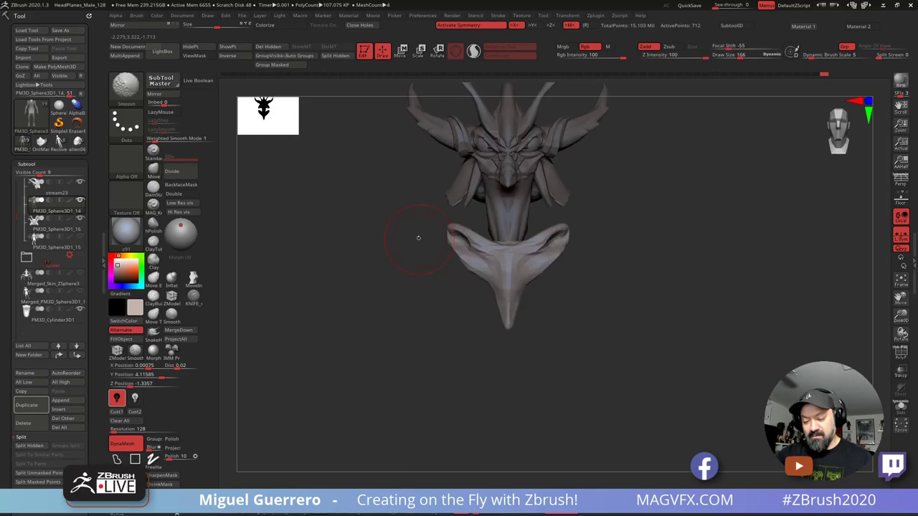
pyautogui.keyDown('ctrl'); pyautogui.keyDown('shift'); pyautogui.click(364, 240); pyautogui.keyUp('shift'); pyautogui.keyUp('ctrl')
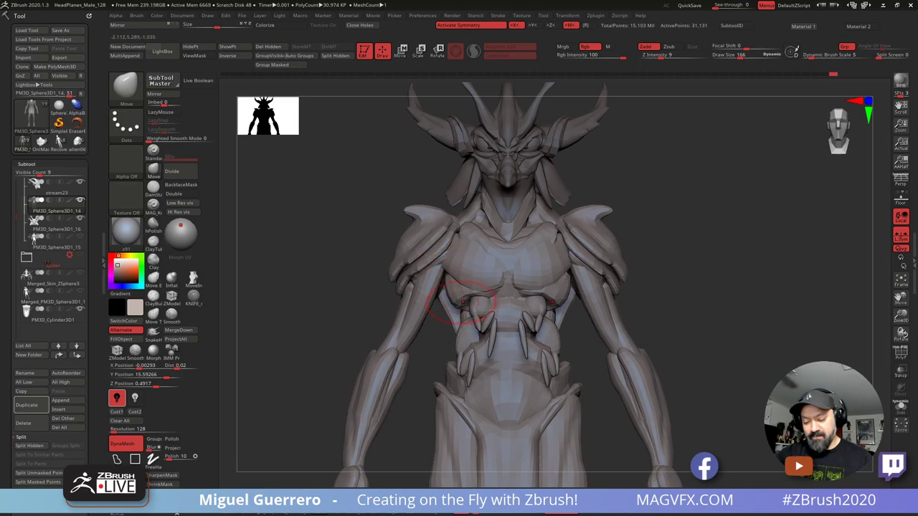
pyautogui.keyDown('ctrl'); pyautogui.keyDown('shift'); pyautogui.click(330, 245); pyautogui.keyUp('shift'); pyautogui.keyUp('ctrl')
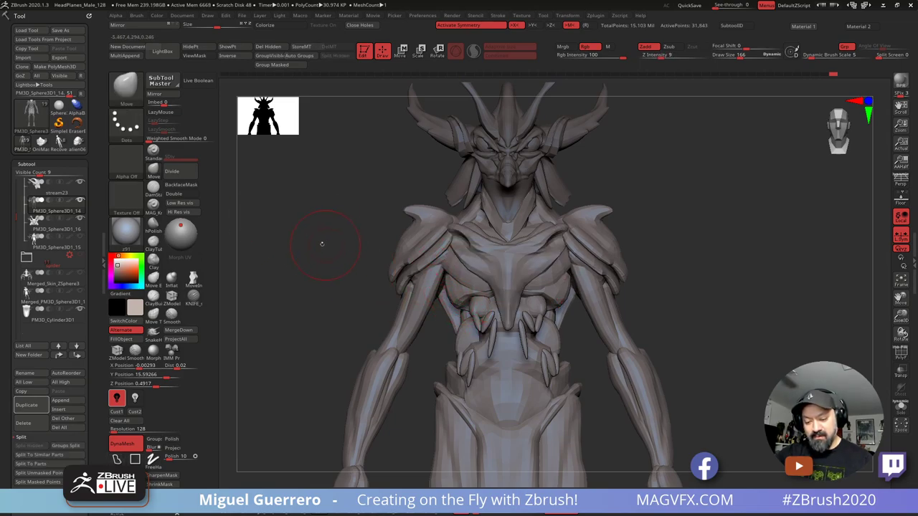
# Step: Display the body subtool's wireframe and coloured polygroups
pyautogui.press('ctrl')
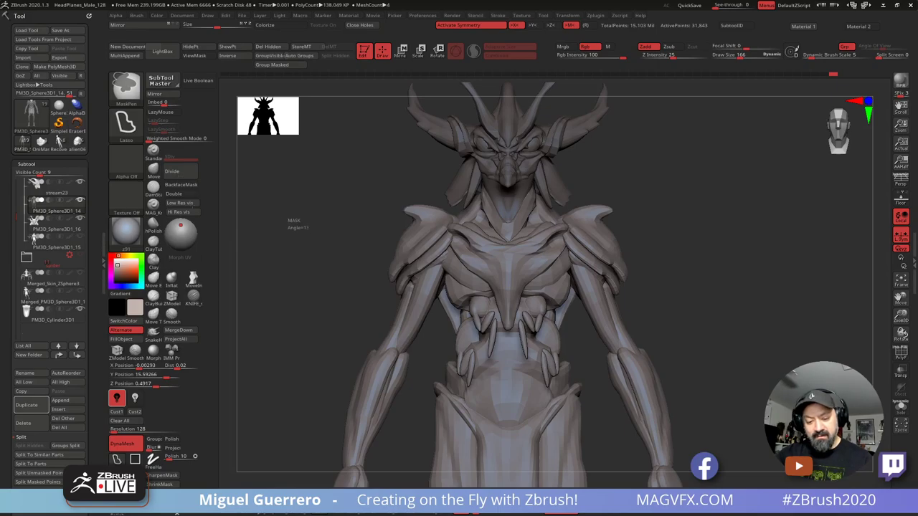
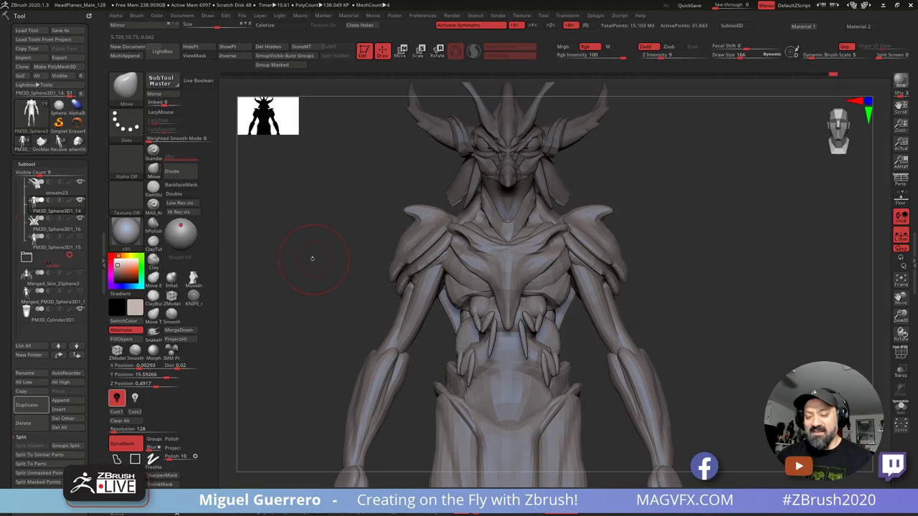
pyautogui.keyDown('alt'); pyautogui.moveTo(308, 259); pyautogui.dragTo(332, 260); pyautogui.keyUp('alt')
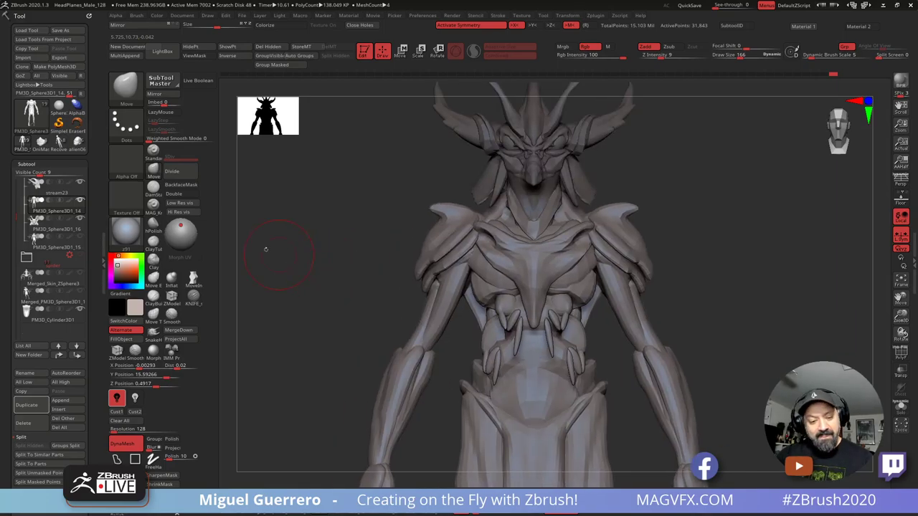
pyautogui.hotkey('shift', 'f')
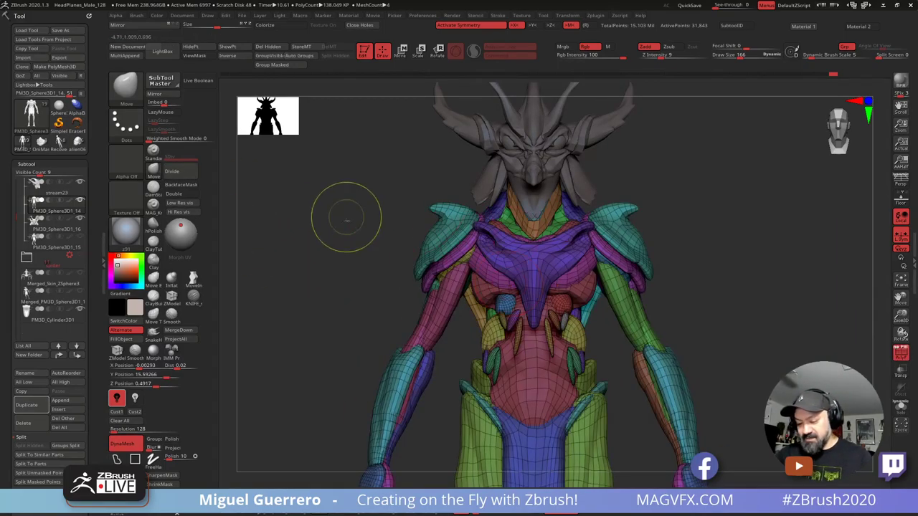
# Step: Turn off the body subtool's wireframe and polygroup colours and examine the whole figure from the front
pyautogui.moveTo(342, 211); pyautogui.dragTo(303, 240)
pyautogui.keyDown('ctrl'); pyautogui.moveTo(478, 321); pyautogui.dragTo(460, 298, button='right'); pyautogui.keyUp('ctrl')
pyautogui.keyDown('alt'); pyautogui.moveTo(379, 291); pyautogui.dragTo(352, 277, button='right'); pyautogui.keyUp('alt')
pyautogui.keyDown('alt'); pyautogui.moveTo(352, 277); pyautogui.dragTo(410, 255); pyautogui.keyUp('alt')
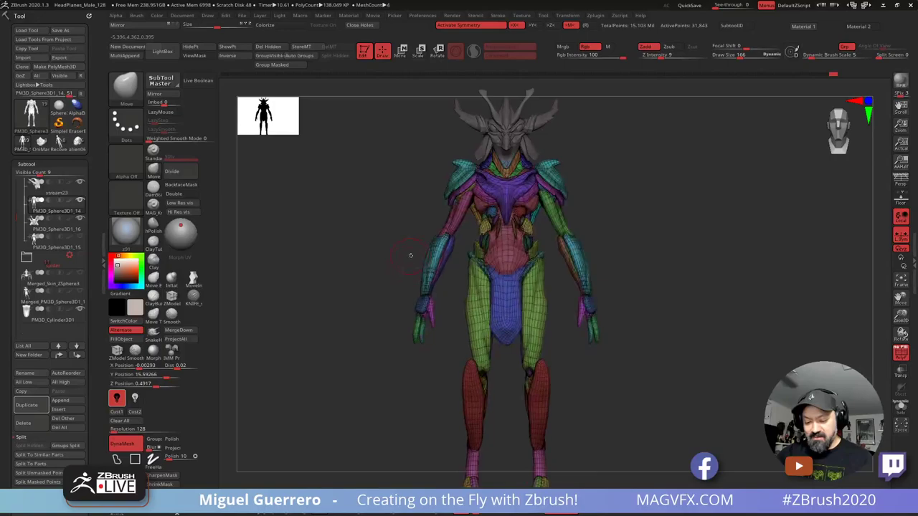
pyautogui.hotkey('shift', 'f')
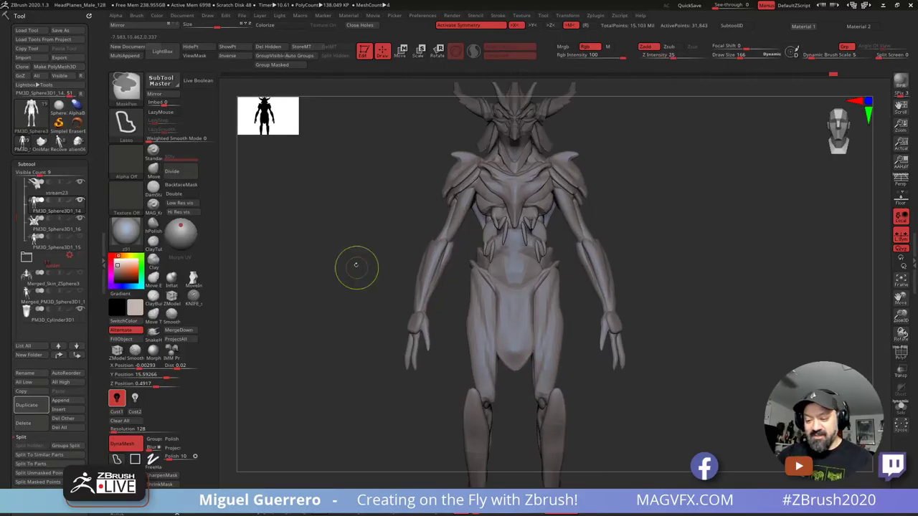
pyautogui.moveTo(357, 266); pyautogui.dragTo(393, 308)
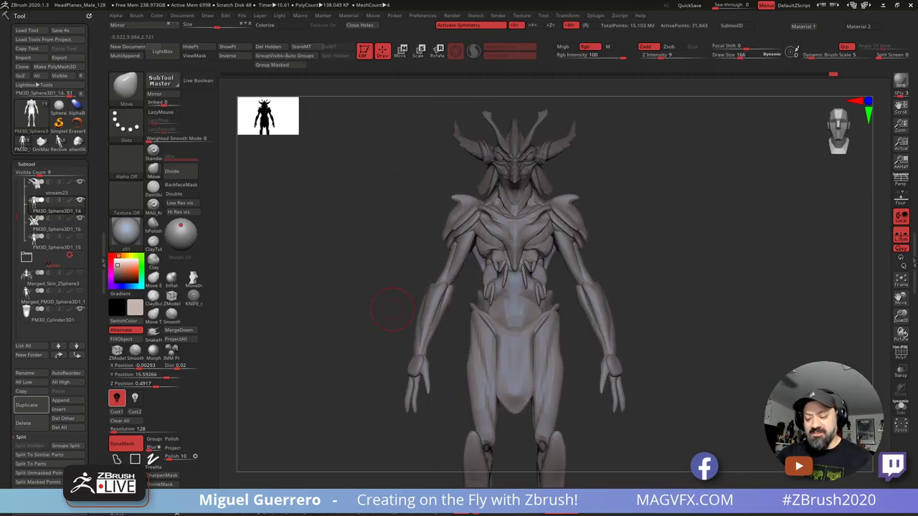
# Step: Mask the whole body subtool except the pointed chest plate, isolating the plate first and inverting its mask
pyautogui.keyDown('ctrl'); pyautogui.keyDown('shift'); pyautogui.click(512, 237); pyautogui.keyUp('shift'); pyautogui.keyUp('ctrl')
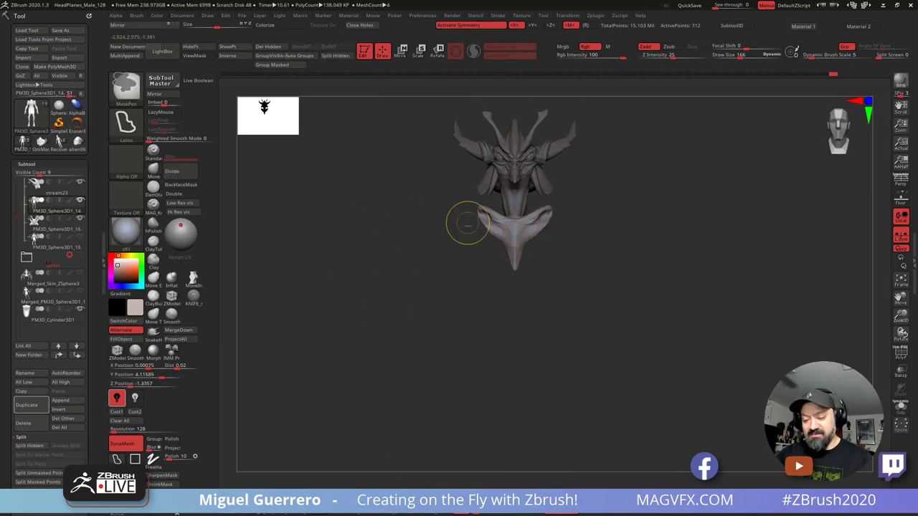
pyautogui.moveTo(445, 195)
pyautogui.keyDown('ctrl'); pyautogui.mouseDown()
pyautogui.moveTo(459, 180)
pyautogui.moveTo(443, 180)
pyautogui.mouseUp(); pyautogui.keyUp('ctrl')
pyautogui.keyDown('ctrl'); pyautogui.keyDown('shift'); pyautogui.click(370, 240); pyautogui.keyUp('shift'); pyautogui.keyUp('ctrl')
pyautogui.moveTo(418, 275); pyautogui.dragTo(421, 276)
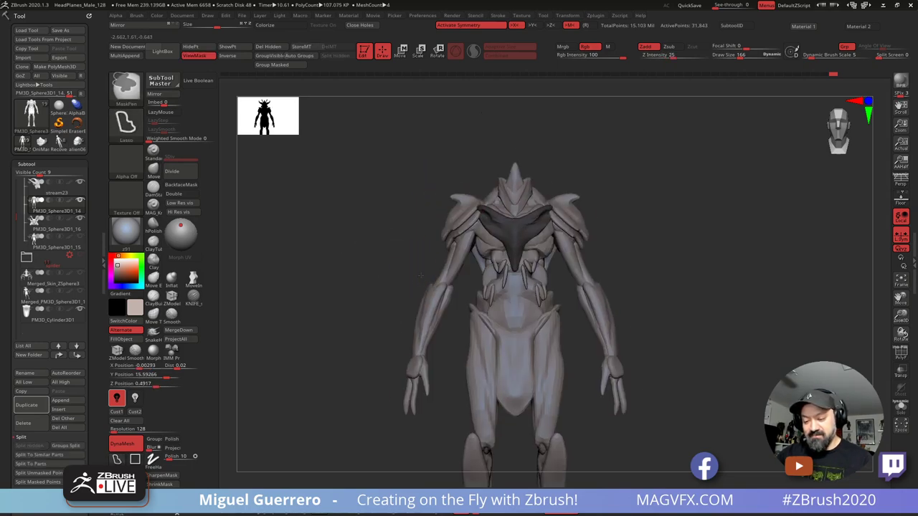
pyautogui.keyDown('ctrl'); pyautogui.moveTo(421, 276); pyautogui.dragTo(398, 282, button='right'); pyautogui.keyUp('ctrl')
pyautogui.keyDown('ctrl'); pyautogui.click(367, 270); pyautogui.keyUp('ctrl')
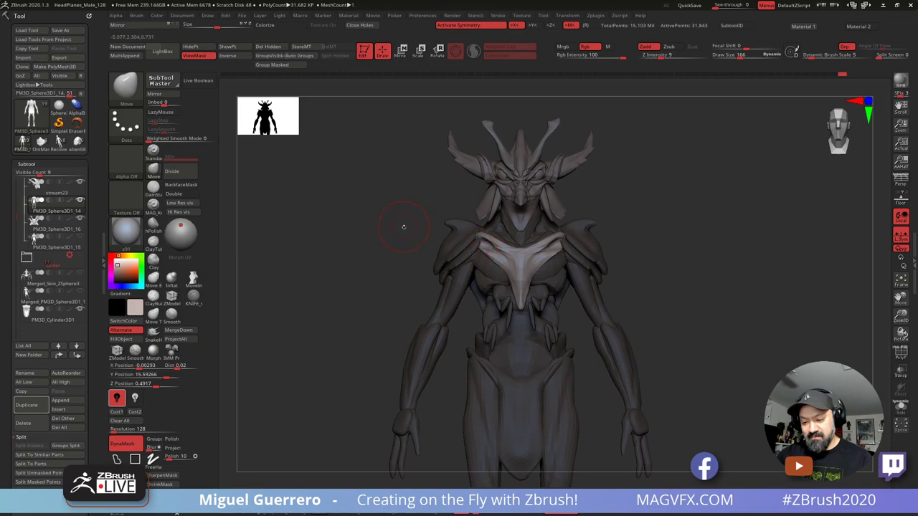
pyautogui.moveTo(403, 226); pyautogui.dragTo(416, 260)
pyautogui.moveTo(388, 255)
pyautogui.keyDown('shift'); pyautogui.mouseDown(button='right')
pyautogui.moveTo(404, 245)
pyautogui.moveTo(435, 306)
pyautogui.moveTo(415, 332)
pyautogui.mouseUp(button='right'); pyautogui.keyUp('shift')
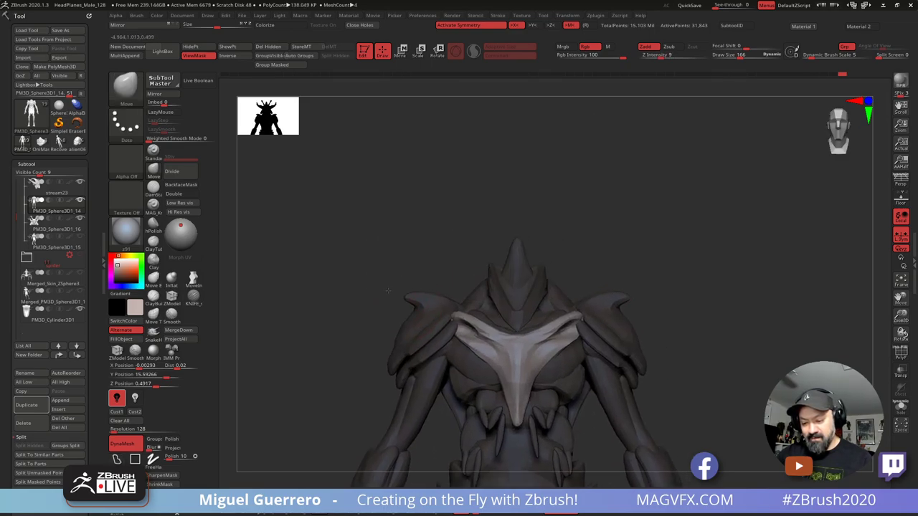
# Step: Select the low-poly head subtool PM3D_Sphere3D1_16 and compare it with the detailed PM3D_Sphere3D1_15 by toggling their visibility
pyautogui.keyDown('alt'); pyautogui.click(468, 164); pyautogui.keyUp('alt')
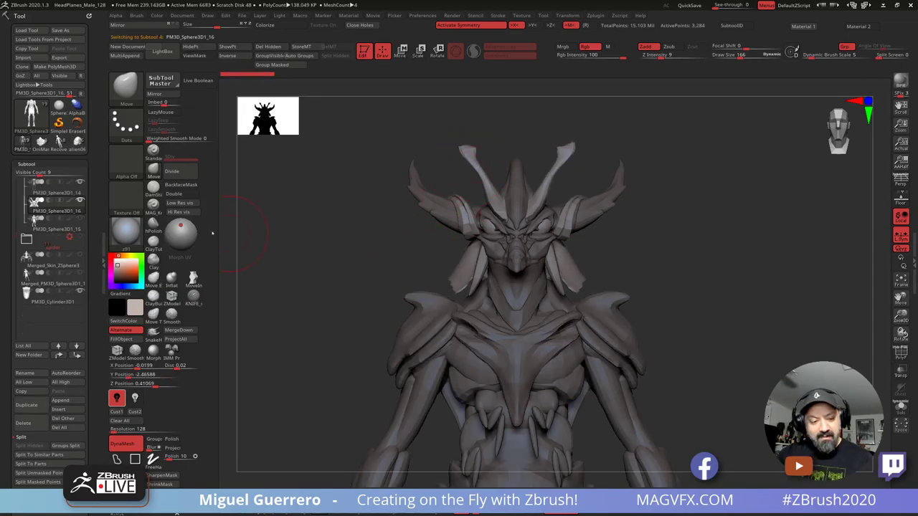
pyautogui.moveTo(13, 232); pyautogui.dragTo(12, 195)
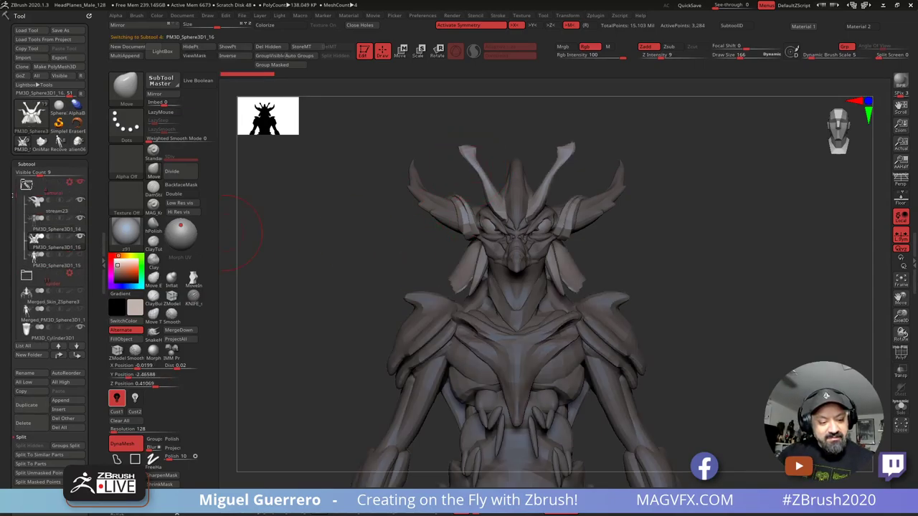
pyautogui.moveTo(36, 255)
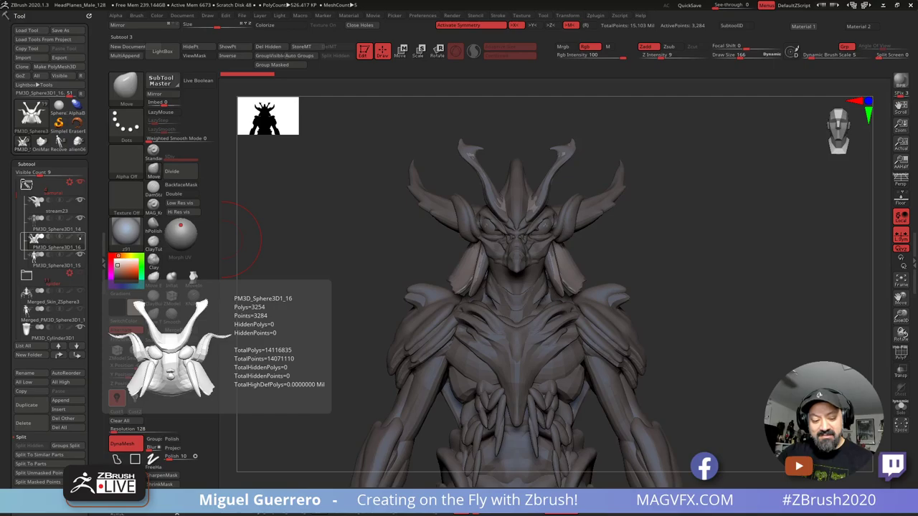
pyautogui.click(80, 239)
pyautogui.click(80, 257)
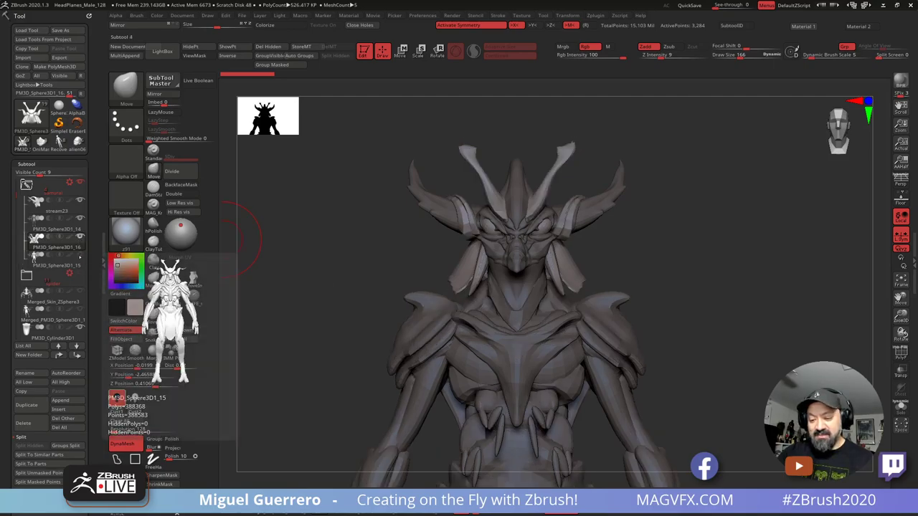
pyautogui.moveTo(318, 286); pyautogui.dragTo(332, 299)
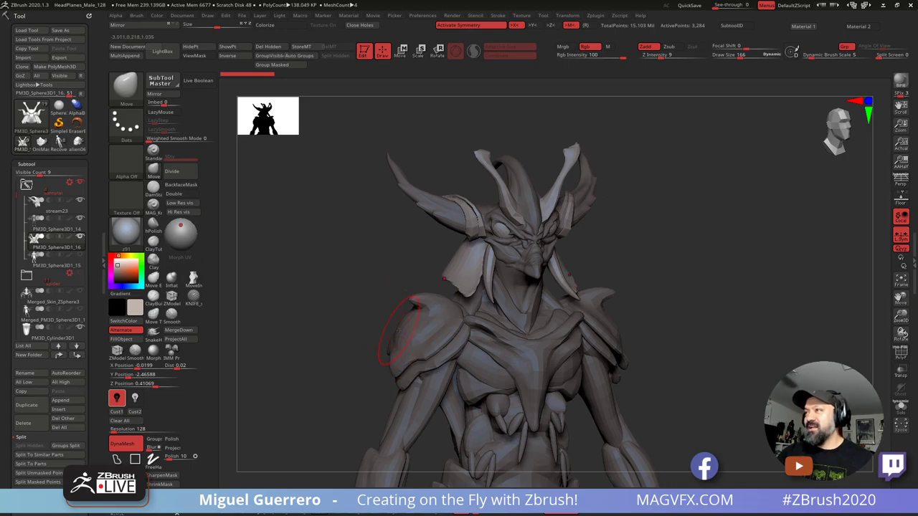
pyautogui.keyDown('shift'); pyautogui.moveTo(344, 292); pyautogui.dragTo(347, 299); pyautogui.keyUp('shift')
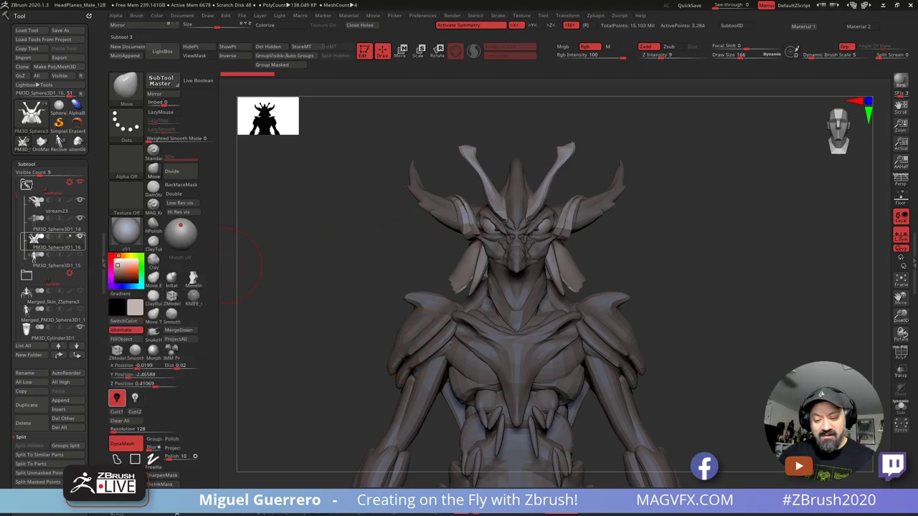
# Step: Delete the low-poly head subtool PM3D_Sphere3D1_16 and accept the non-undoable operation
pyautogui.moveTo(57, 246)
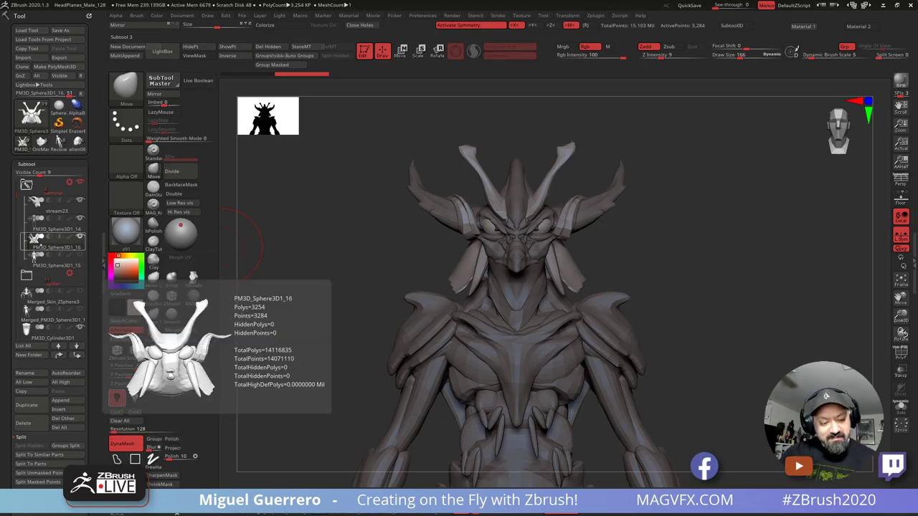
pyautogui.click(23, 424)
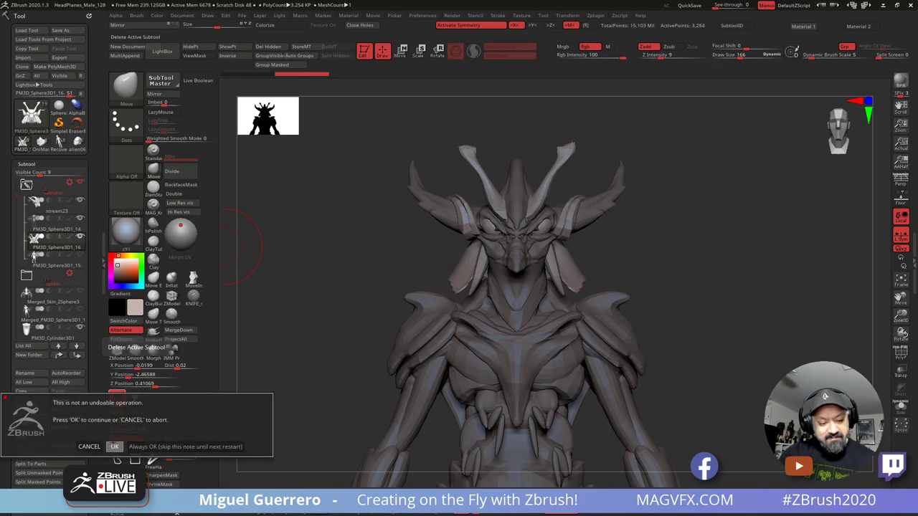
pyautogui.click(115, 446)
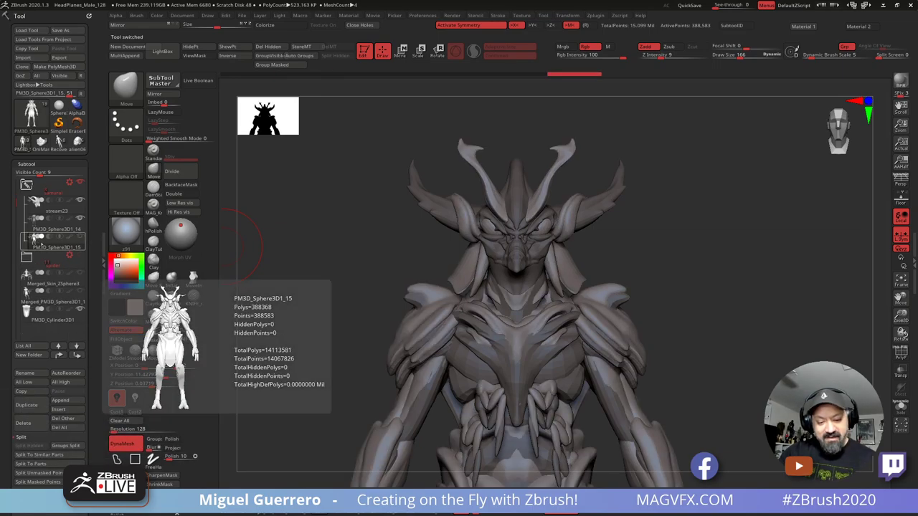
# Step: Isolate the detailed body subtool PM3D_Sphere3D1_15, hide its head and horn pieces, and split the hidden parts into a separate subtool
pyautogui.click(43, 230)
pyautogui.click(901, 407)
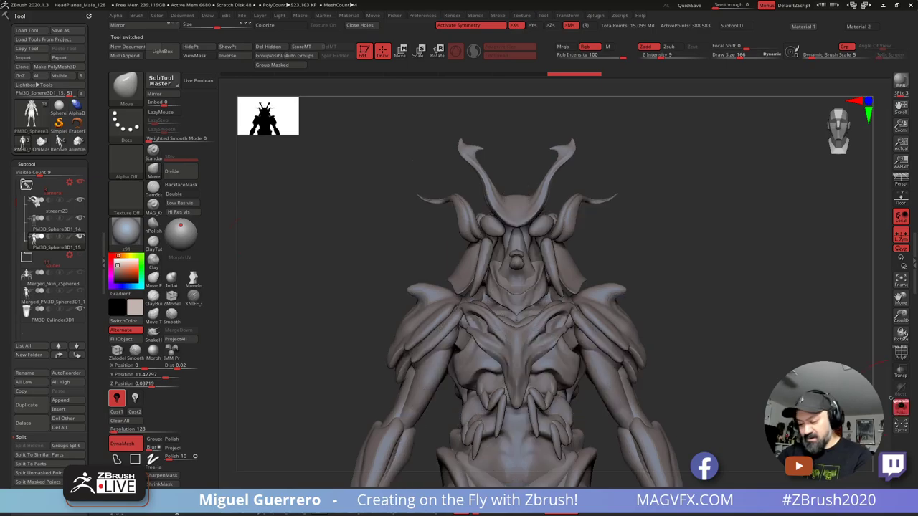
pyautogui.keyDown('ctrl'); pyautogui.keyDown('shift'); pyautogui.click(465, 223); pyautogui.keyUp('shift'); pyautogui.keyUp('ctrl')
pyautogui.keyDown('ctrl'); pyautogui.keyDown('shift'); pyautogui.click(465, 223); pyautogui.keyUp('shift'); pyautogui.keyUp('ctrl')
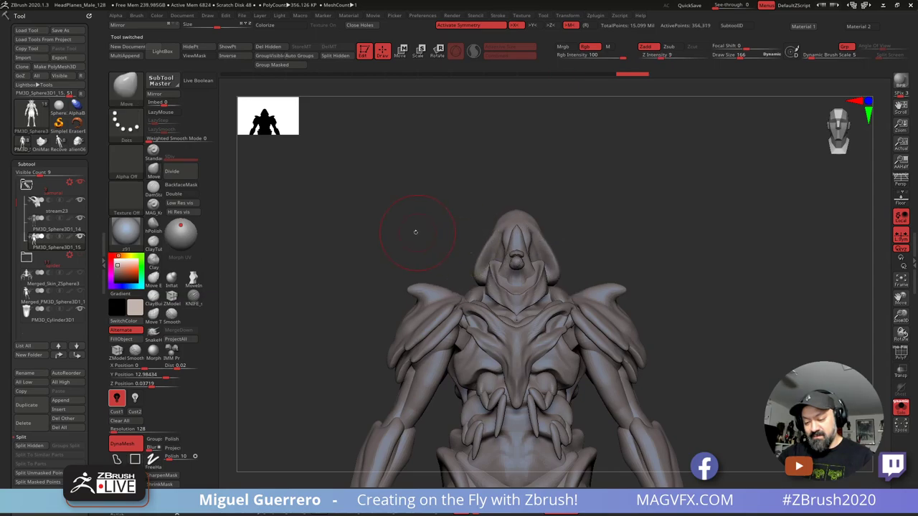
pyautogui.moveTo(414, 232)
pyautogui.mouseDown()
pyautogui.moveTo(433, 231)
pyautogui.moveTo(345, 228)
pyautogui.moveTo(464, 251)
pyautogui.mouseUp()
pyautogui.keyDown('ctrl'); pyautogui.keyDown('shift'); pyautogui.click(443, 229); pyautogui.keyUp('shift'); pyautogui.keyUp('ctrl')
pyautogui.keyDown('shift'); pyautogui.moveTo(514, 268); pyautogui.dragTo(315, 266); pyautogui.keyUp('shift')
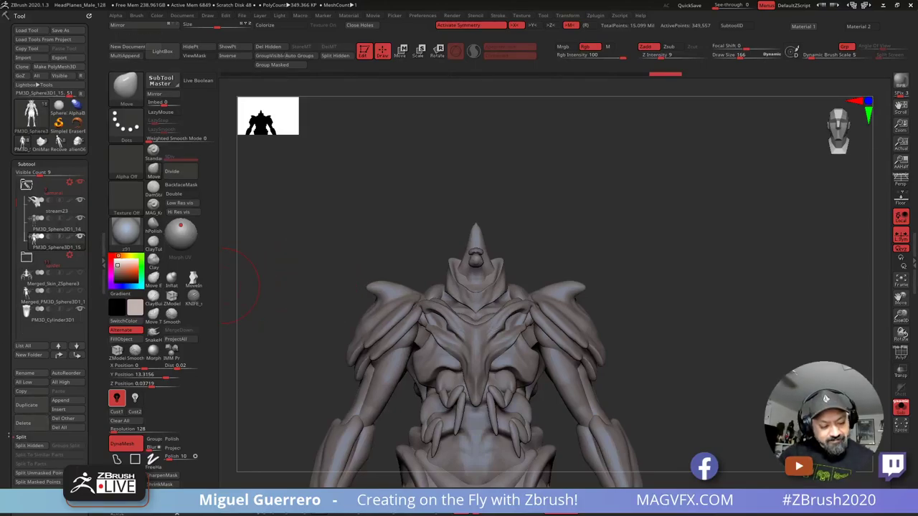
pyautogui.scroll(-2, 8, 394)
pyautogui.click(30, 424)
# Step: Show all visible subtools again and subdivide the split-off detailed head subtool once
pyautogui.moveTo(58, 240)
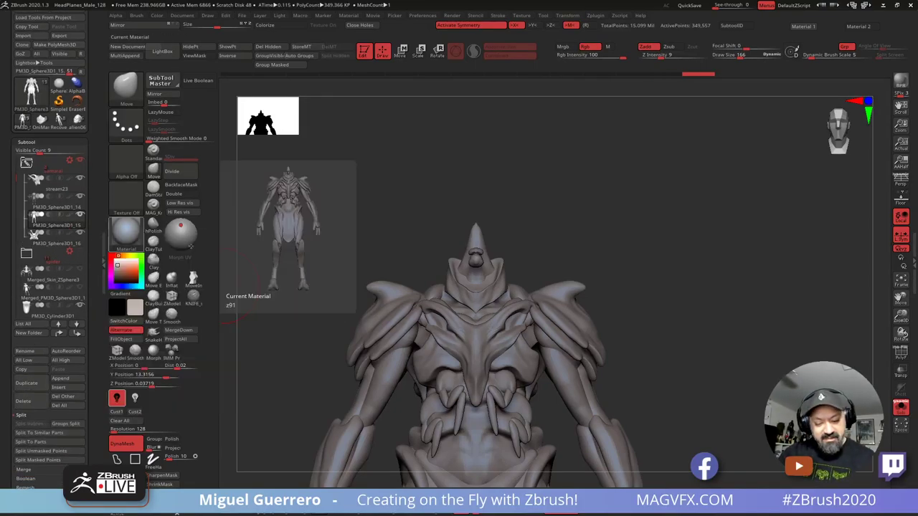
pyautogui.click(901, 407)
pyautogui.moveTo(341, 263)
pyautogui.keyDown('alt'); pyautogui.mouseDown(button='right')
pyautogui.moveTo(382, 269)
pyautogui.moveTo(354, 264)
pyautogui.moveTo(356, 276)
pyautogui.moveTo(331, 274)
pyautogui.mouseUp(button='right'); pyautogui.keyUp('alt')
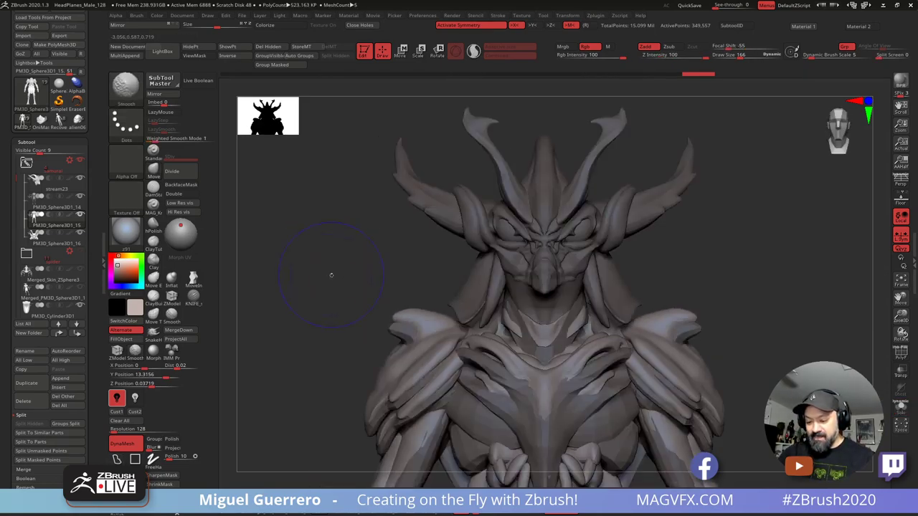
pyautogui.moveTo(320, 292); pyautogui.dragTo(322, 293)
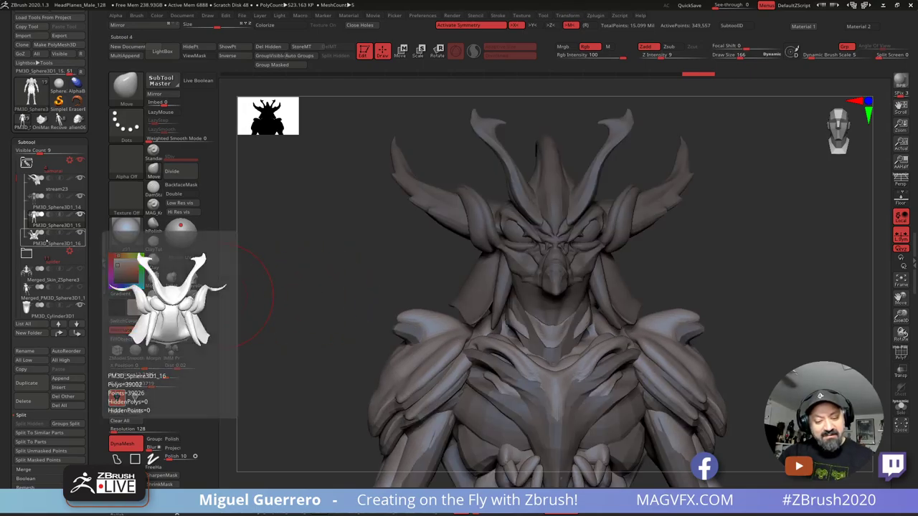
pyautogui.click(43, 237)
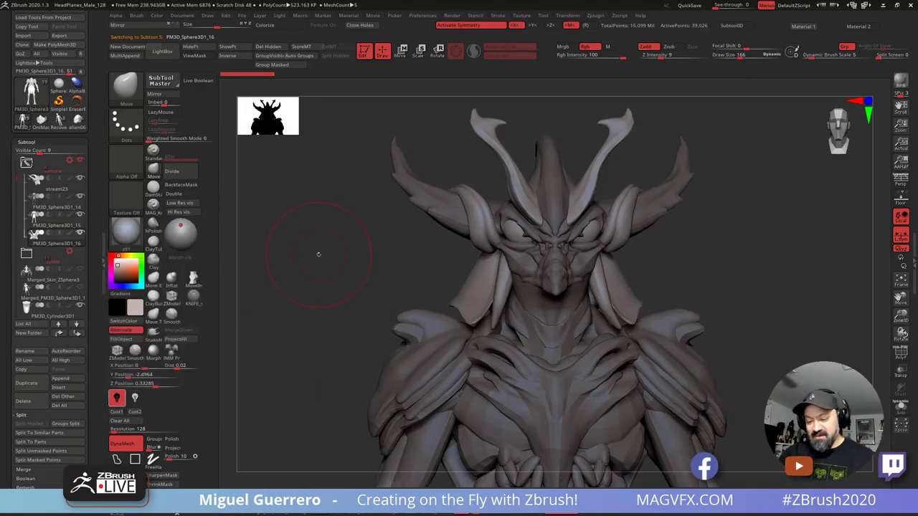
pyautogui.moveTo(318, 256); pyautogui.dragTo(315, 253)
pyautogui.click(175, 172)
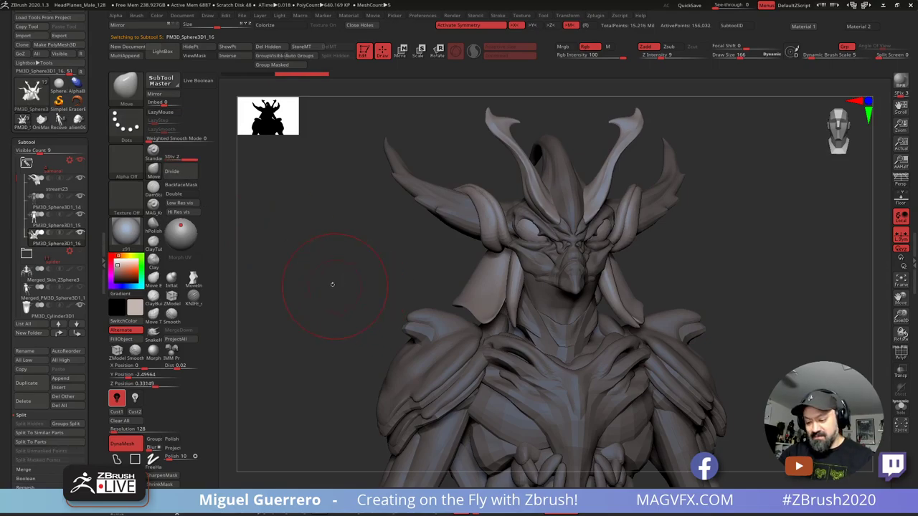
pyautogui.moveTo(328, 287)
pyautogui.mouseDown()
pyautogui.moveTo(319, 306)
pyautogui.moveTo(349, 256)
pyautogui.moveTo(475, 276)
pyautogui.mouseUp()
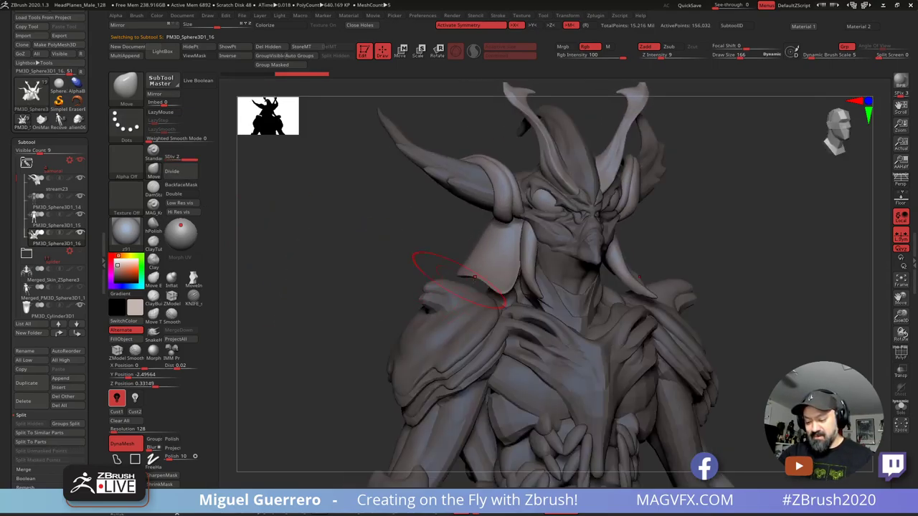
# Step: Try hiding the chest and throat plates of the detailed body subtool PM3D_Sphere3D1_15, then show all its parts in isolation
pyautogui.keyDown('alt'); pyautogui.click(560, 272); pyautogui.keyUp('alt')
pyautogui.keyDown('shift'); pyautogui.moveTo(359, 251); pyautogui.dragTo(413, 278); pyautogui.keyUp('shift')
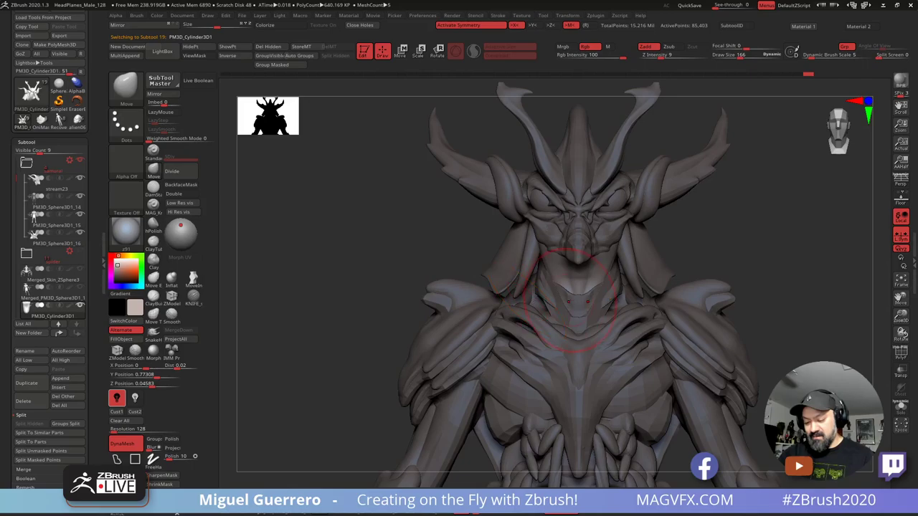
pyautogui.moveTo(338, 263)
pyautogui.mouseDown()
pyautogui.moveTo(362, 266)
pyautogui.moveTo(383, 253)
pyautogui.mouseUp()
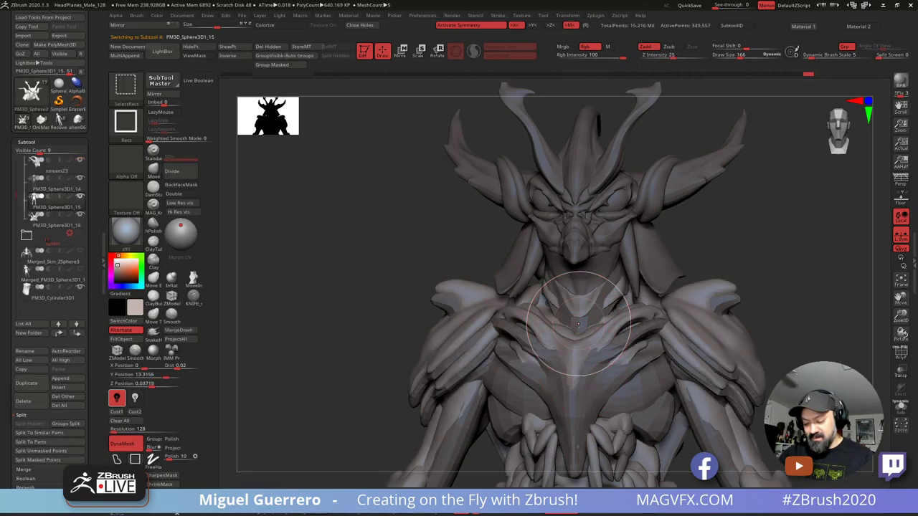
pyautogui.hotkey('ctrl', 'z')
pyautogui.hotkey('ctrl', 'shift', 'z')
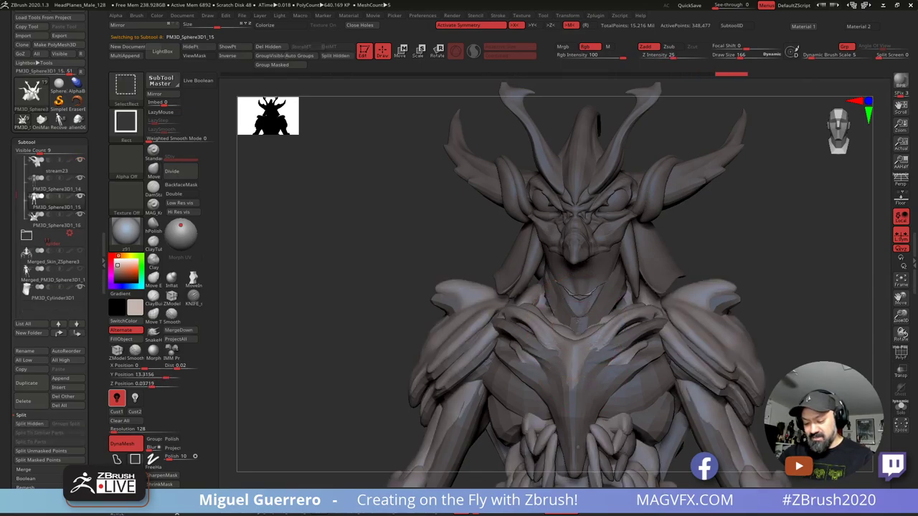
pyautogui.hotkey('ctrl', 'shift', 'z')
pyautogui.hotkey('ctrl', 'shift', 'z')
pyautogui.hotkey('ctrl', 'shift', 'z')
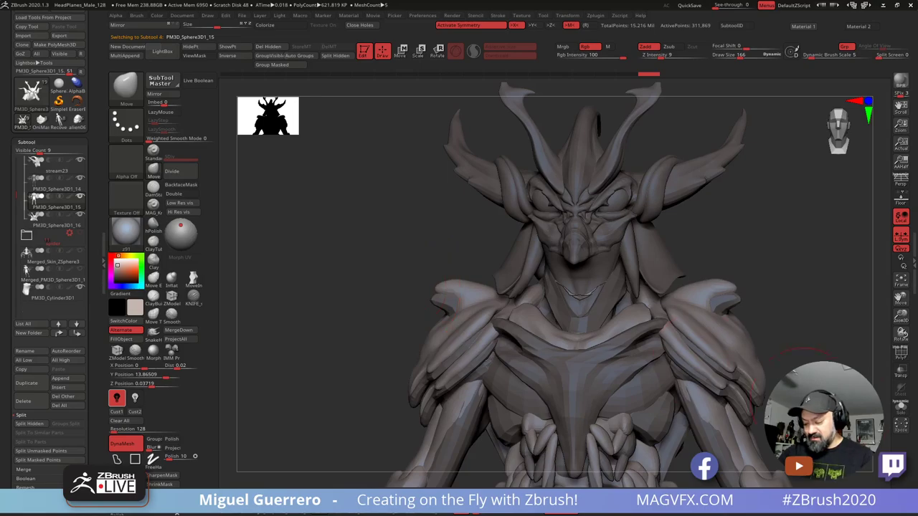
pyautogui.click(900, 406)
pyautogui.moveTo(432, 243); pyautogui.dragTo(460, 250)
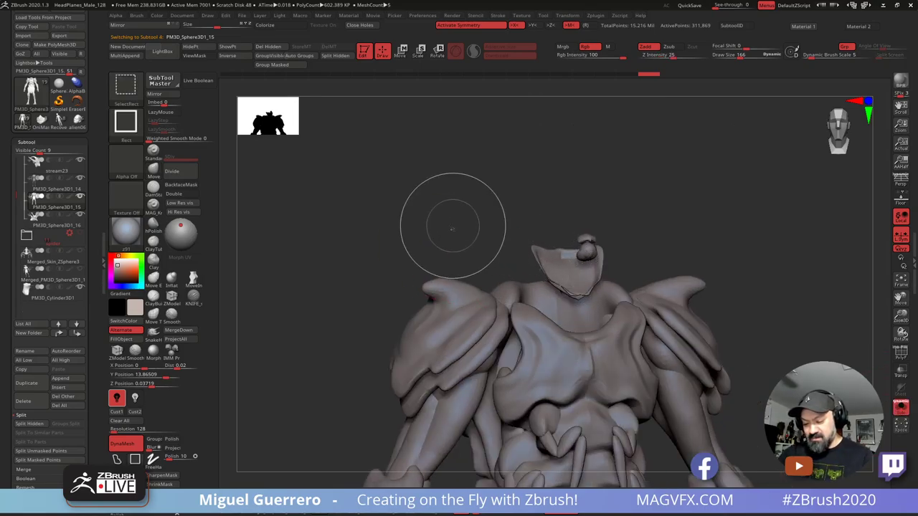
pyautogui.keyDown('ctrl'); pyautogui.keyDown('shift'); pyautogui.click(452, 228); pyautogui.keyUp('shift'); pyautogui.keyUp('ctrl')
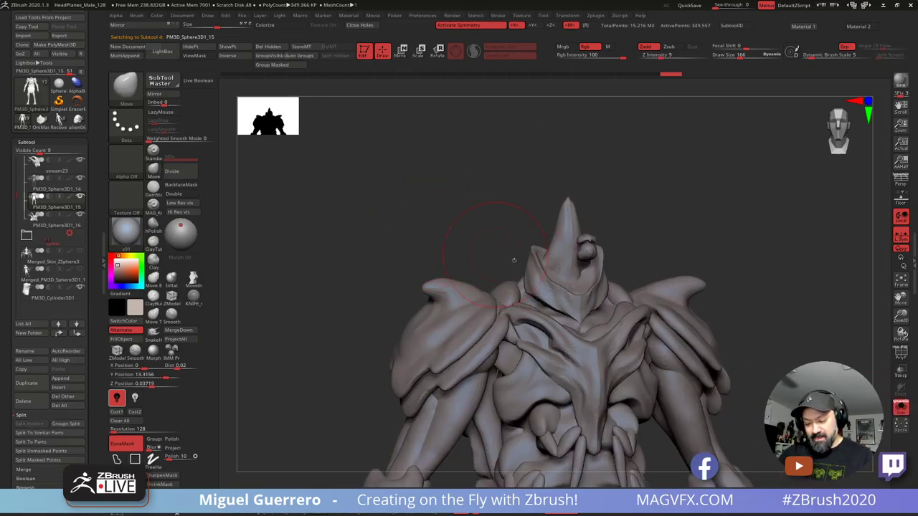
# Step: Hide the detailed body's throat collar pieces, split them into a separate subtool, and leave the isolated view
pyautogui.keyDown('ctrl'); pyautogui.keyDown('shift'); pyautogui.click(545, 272); pyautogui.keyUp('shift'); pyautogui.keyUp('ctrl')
pyautogui.keyDown('ctrl'); pyautogui.keyDown('shift'); pyautogui.click(544, 272); pyautogui.keyUp('shift'); pyautogui.keyUp('ctrl')
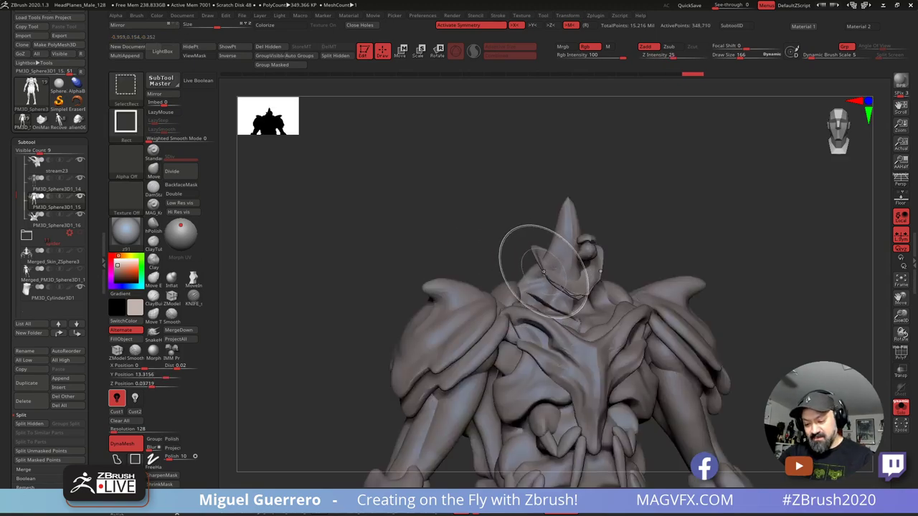
pyautogui.keyDown('ctrl'); pyautogui.keyDown('shift'); pyautogui.click(544, 271); pyautogui.keyUp('shift'); pyautogui.keyUp('ctrl')
pyautogui.moveTo(465, 231)
pyautogui.mouseDown()
pyautogui.moveTo(488, 221)
pyautogui.moveTo(424, 225)
pyautogui.moveTo(491, 237)
pyautogui.mouseUp()
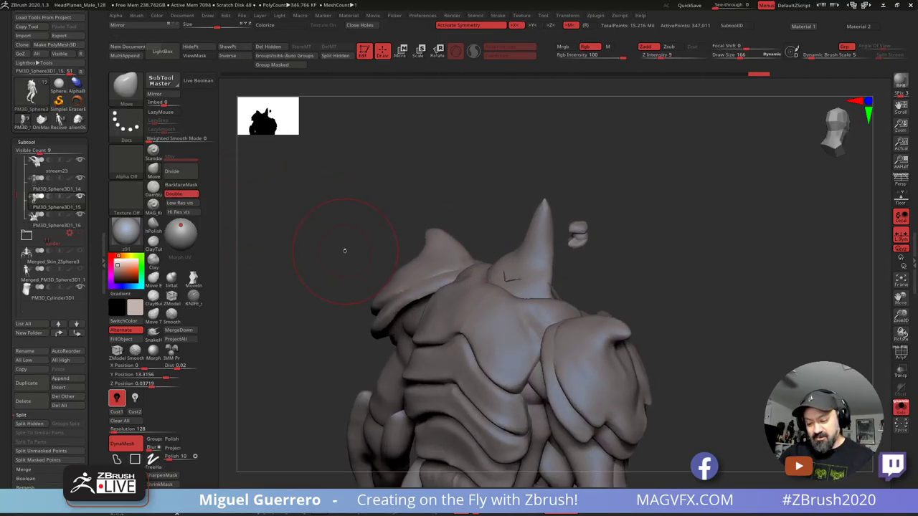
pyautogui.moveTo(345, 250); pyautogui.dragTo(514, 294)
pyautogui.keyDown('ctrl'); pyautogui.keyDown('shift'); pyautogui.click(534, 293); pyautogui.keyUp('shift'); pyautogui.keyUp('ctrl')
pyautogui.moveTo(406, 237)
pyautogui.mouseDown()
pyautogui.moveTo(307, 236)
pyautogui.moveTo(287, 247)
pyautogui.mouseUp()
pyautogui.keyDown('alt'); pyautogui.moveTo(383, 266); pyautogui.dragTo(357, 260); pyautogui.keyUp('alt')
pyautogui.click(30, 423)
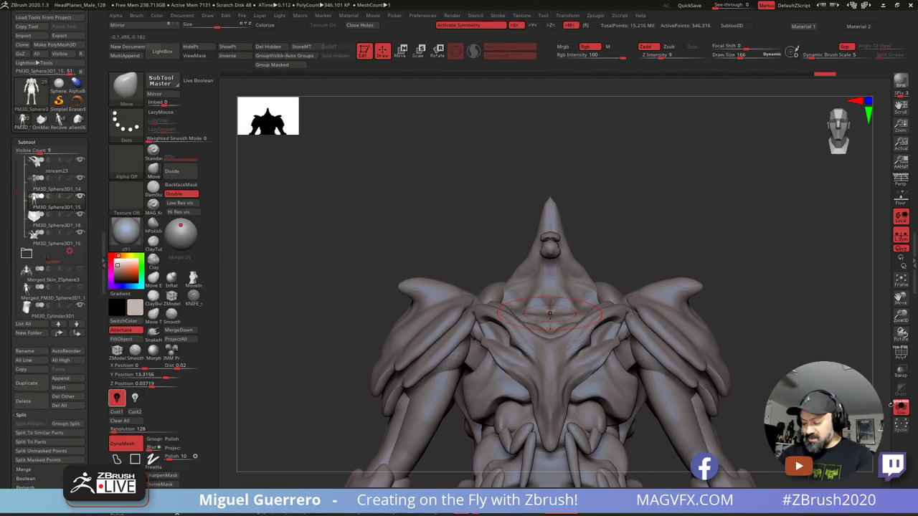
pyautogui.click(900, 407)
pyautogui.moveTo(336, 289); pyautogui.dragTo(355, 289)
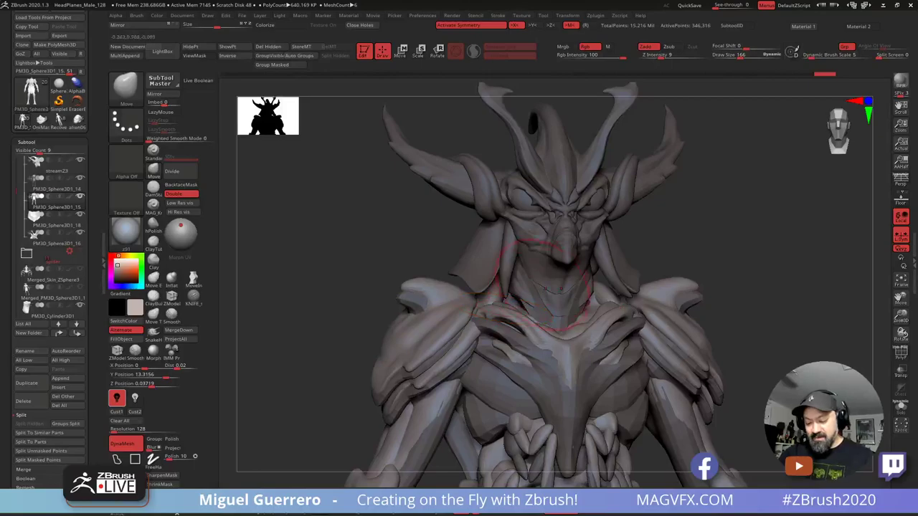
# Step: Isolate the body subtool PM3D_Sphere3D1_14, hide its throat collar pieces and turn on double-sided display
pyautogui.keyDown('alt'); pyautogui.click(517, 362); pyautogui.keyUp('alt')
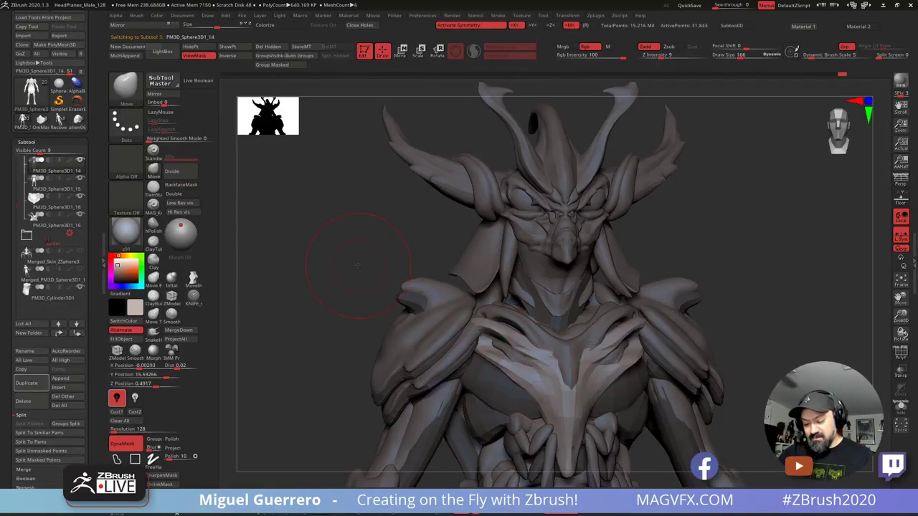
pyautogui.keyDown('shift'); pyautogui.moveTo(358, 265); pyautogui.dragTo(338, 268); pyautogui.keyUp('shift')
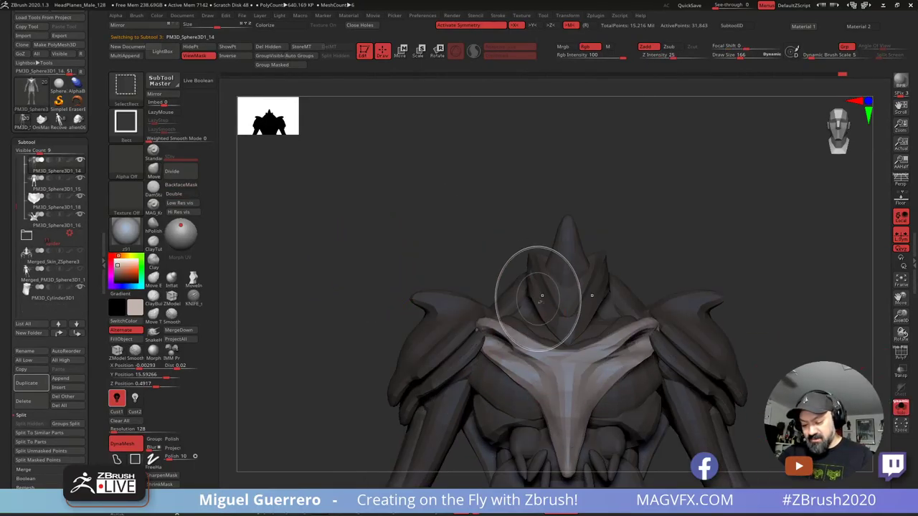
pyautogui.keyDown('ctrl'); pyautogui.keyDown('shift'); pyautogui.click(534, 291); pyautogui.keyUp('shift'); pyautogui.keyUp('ctrl')
pyautogui.keyDown('ctrl'); pyautogui.keyDown('shift'); pyautogui.click(536, 293); pyautogui.keyUp('shift'); pyautogui.keyUp('ctrl')
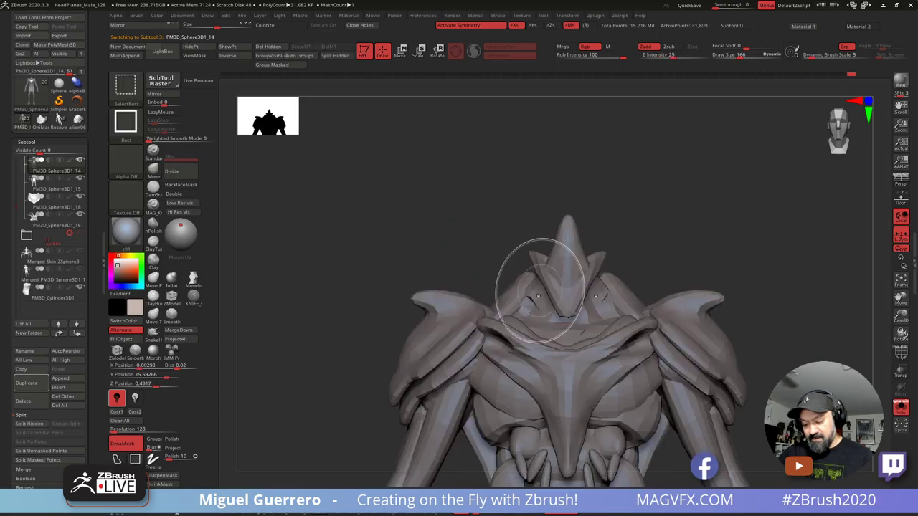
pyautogui.keyDown('ctrl'); pyautogui.keyDown('shift'); pyautogui.click(553, 288); pyautogui.keyUp('shift'); pyautogui.keyUp('ctrl')
pyautogui.click(192, 194)
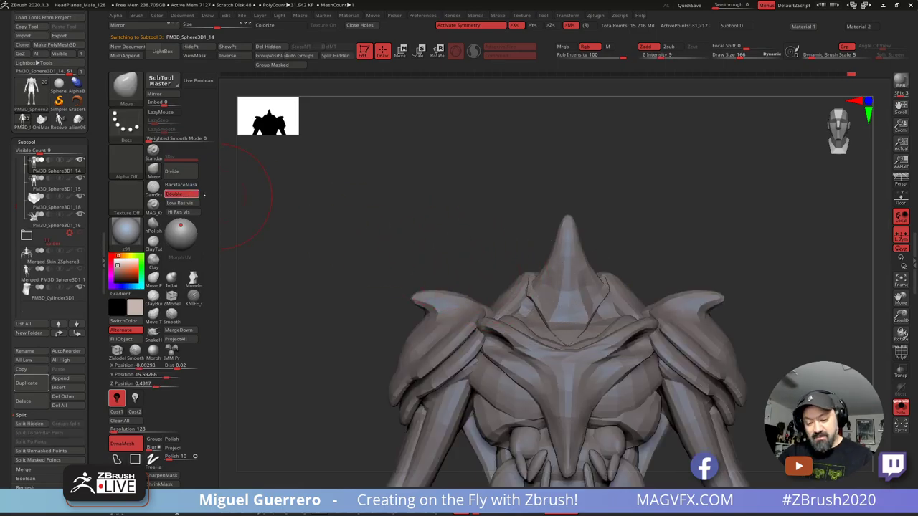
# Step: Hide the remaining collar fragments around the base of the isolated body's neck
pyautogui.keyDown('ctrl'); pyautogui.keyDown('shift'); pyautogui.click(531, 292); pyautogui.keyUp('shift'); pyautogui.keyUp('ctrl')
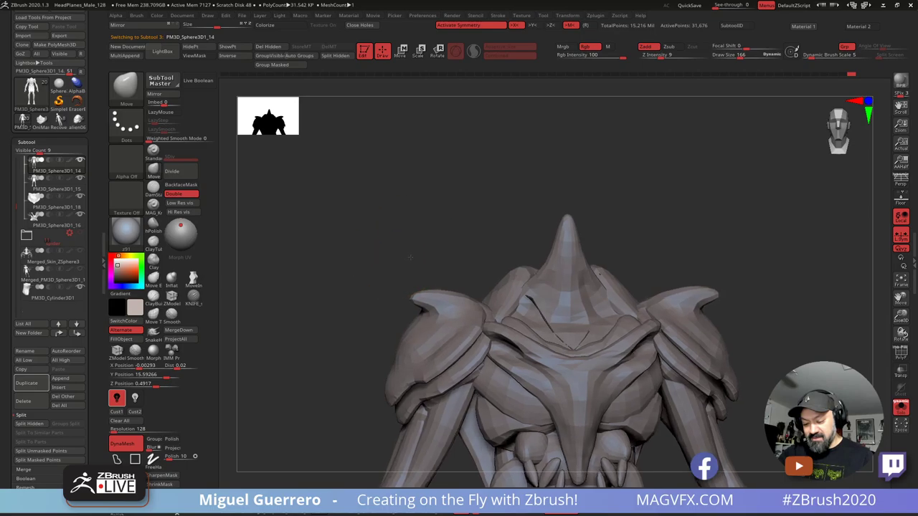
pyautogui.moveTo(410, 257); pyautogui.dragTo(430, 253)
pyautogui.keyDown('ctrl'); pyautogui.keyDown('shift'); pyautogui.click(537, 303); pyautogui.keyUp('shift'); pyautogui.keyUp('ctrl')
pyautogui.keyDown('ctrl'); pyautogui.moveTo(436, 254); pyautogui.dragTo(483, 258, button='right'); pyautogui.keyUp('ctrl')
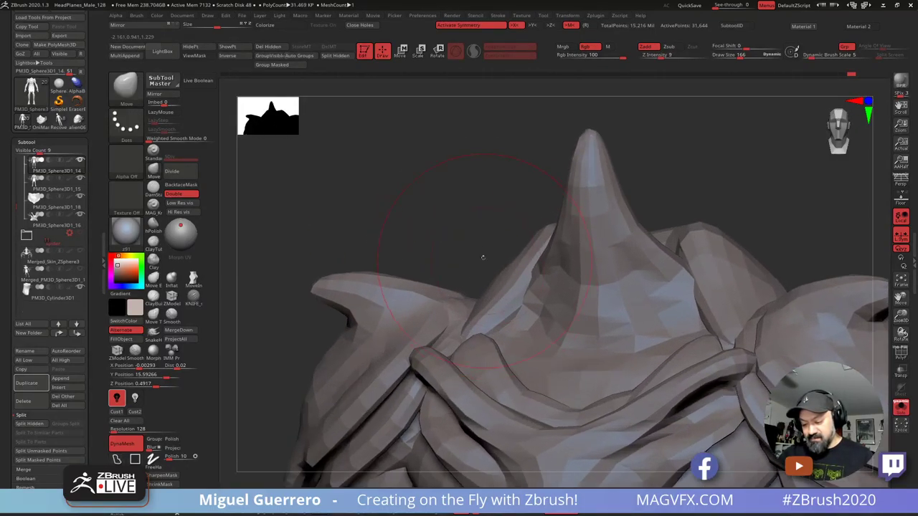
pyautogui.moveTo(483, 256)
pyautogui.mouseDown()
pyautogui.moveTo(389, 242)
pyautogui.moveTo(398, 205)
pyautogui.moveTo(513, 255)
pyautogui.mouseUp()
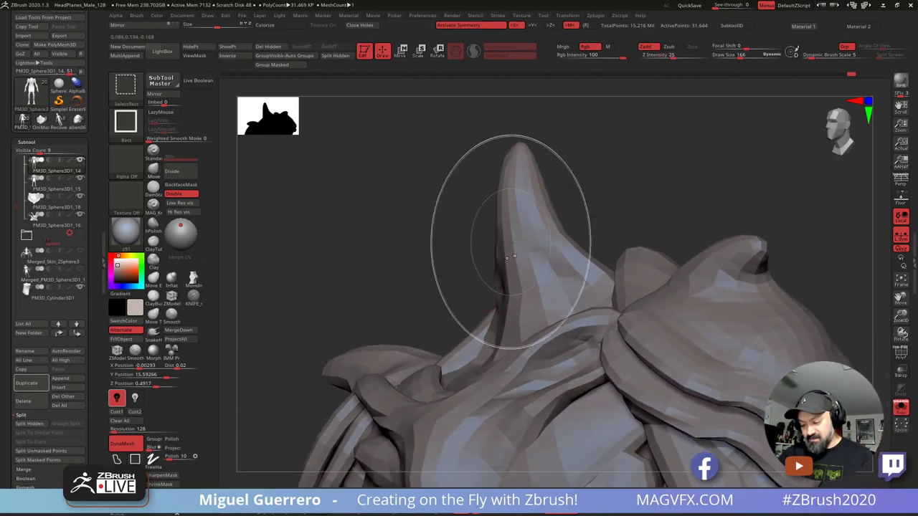
pyautogui.moveTo(416, 228); pyautogui.dragTo(465, 238)
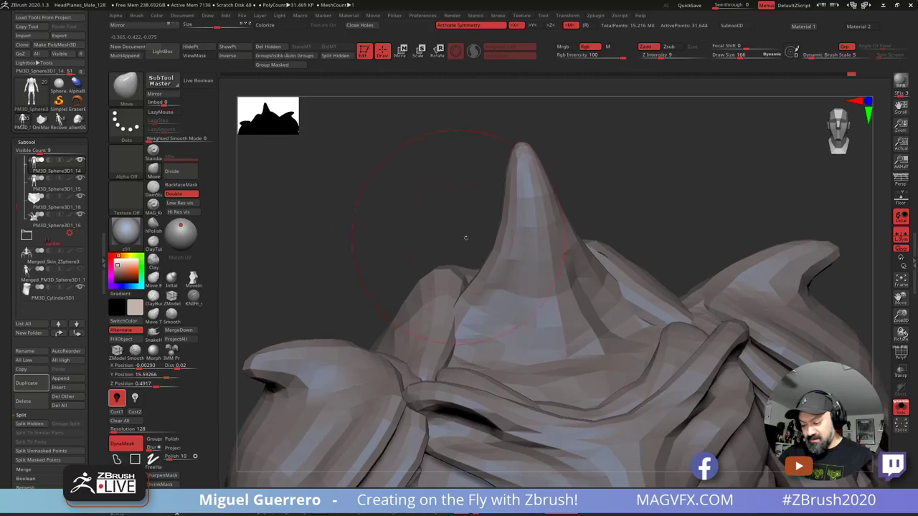
# Step: Turn on the polygroup wireframe display and show all parts of the isolated body again
pyautogui.click(901, 352)
pyautogui.keyDown('ctrl'); pyautogui.moveTo(689, 193); pyautogui.dragTo(681, 282, button='right'); pyautogui.keyUp('ctrl')
pyautogui.keyDown('alt'); pyautogui.moveTo(694, 330); pyautogui.dragTo(572, 293, button='right'); pyautogui.keyUp('alt')
pyautogui.keyDown('ctrl'); pyautogui.keyDown('alt'); pyautogui.keyDown('shift'); pyautogui.click(588, 307); pyautogui.keyUp('shift'); pyautogui.keyUp('alt'); pyautogui.keyUp('ctrl')
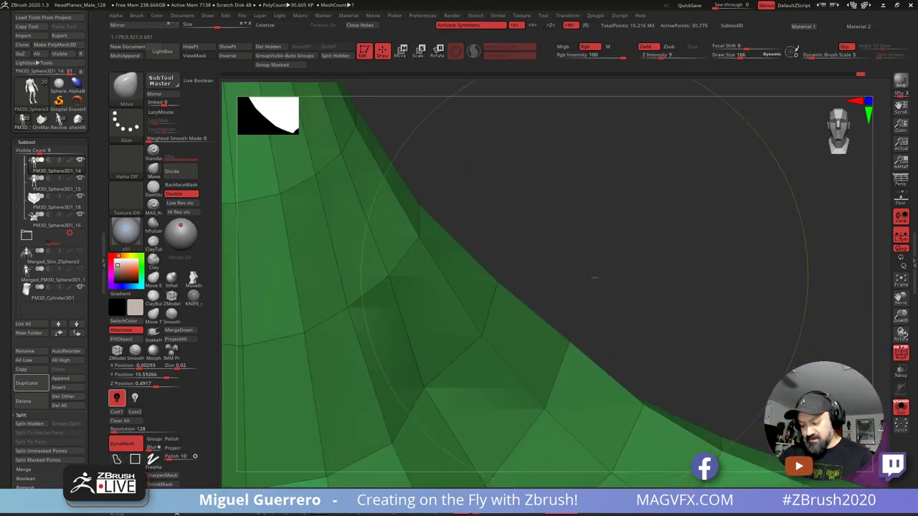
pyautogui.keyDown('ctrl'); pyautogui.keyDown('shift'); pyautogui.click(617, 276); pyautogui.keyUp('shift'); pyautogui.keyUp('ctrl')
pyautogui.moveTo(633, 274)
pyautogui.keyDown('ctrl'); pyautogui.mouseDown(button='right')
pyautogui.moveTo(417, 230)
pyautogui.moveTo(462, 245)
pyautogui.mouseUp(button='right'); pyautogui.keyUp('ctrl')
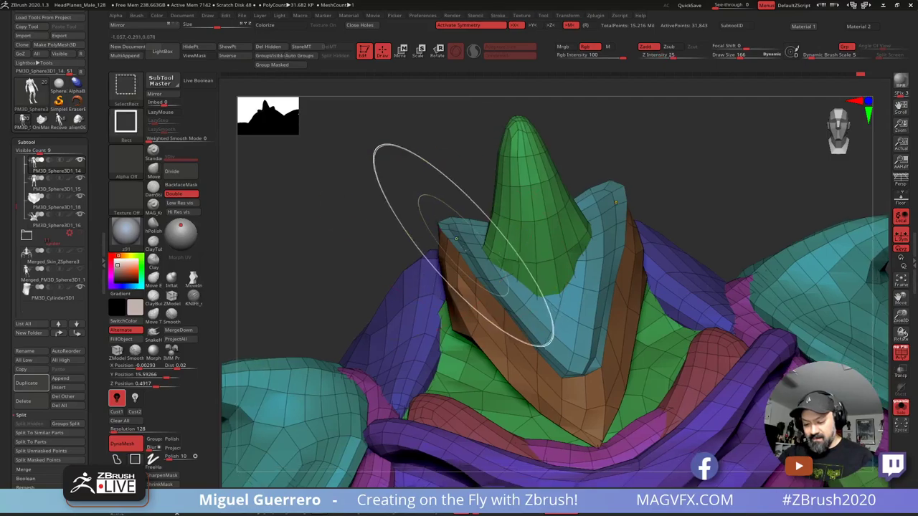
# Step: Hide the throat collar polygroups and the leftover slivers around the isolated body's neck spike
pyautogui.keyDown('ctrl'); pyautogui.keyDown('shift'); pyautogui.click(459, 253); pyautogui.keyUp('shift'); pyautogui.keyUp('ctrl')
pyautogui.keyDown('ctrl'); pyautogui.keyDown('shift'); pyautogui.click(462, 263); pyautogui.keyUp('shift'); pyautogui.keyUp('ctrl')
pyautogui.keyDown('ctrl'); pyautogui.keyDown('shift'); pyautogui.click(466, 263); pyautogui.keyUp('shift'); pyautogui.keyUp('ctrl')
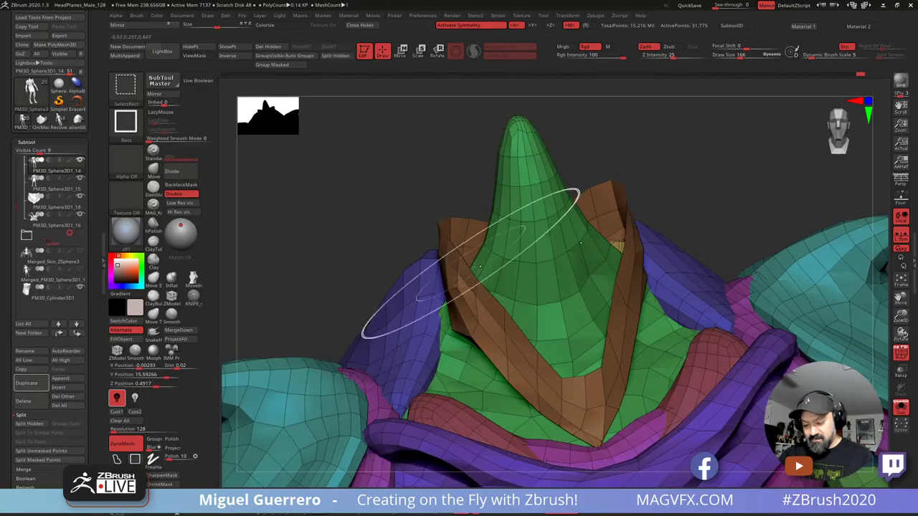
pyautogui.keyDown('ctrl'); pyautogui.keyDown('shift'); pyautogui.click(475, 295); pyautogui.keyUp('shift'); pyautogui.keyUp('ctrl')
pyautogui.keyDown('ctrl'); pyautogui.keyDown('shift'); pyautogui.click(631, 305); pyautogui.keyUp('shift'); pyautogui.keyUp('ctrl')
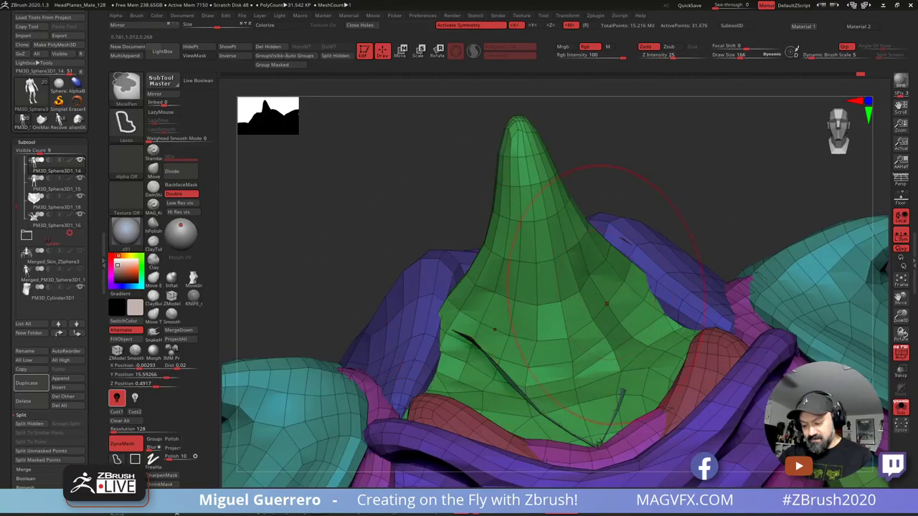
pyautogui.moveTo(361, 225)
pyautogui.mouseDown()
pyautogui.moveTo(381, 244)
pyautogui.moveTo(401, 222)
pyautogui.mouseUp()
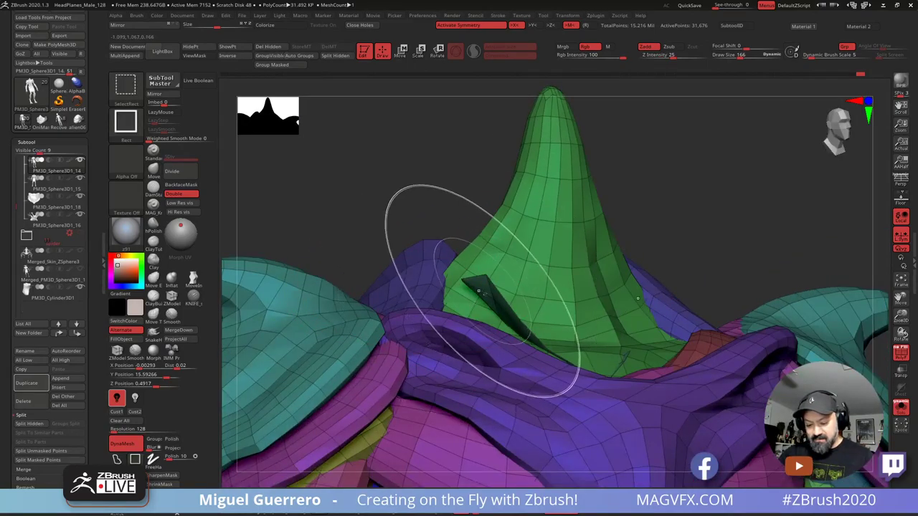
# Step: Delete the hidden collar pieces from the body and leave the isolated view
pyautogui.moveTo(379, 227)
pyautogui.mouseDown(button='right')
pyautogui.moveTo(349, 248)
pyautogui.moveTo(352, 185)
pyautogui.mouseUp(button='right')
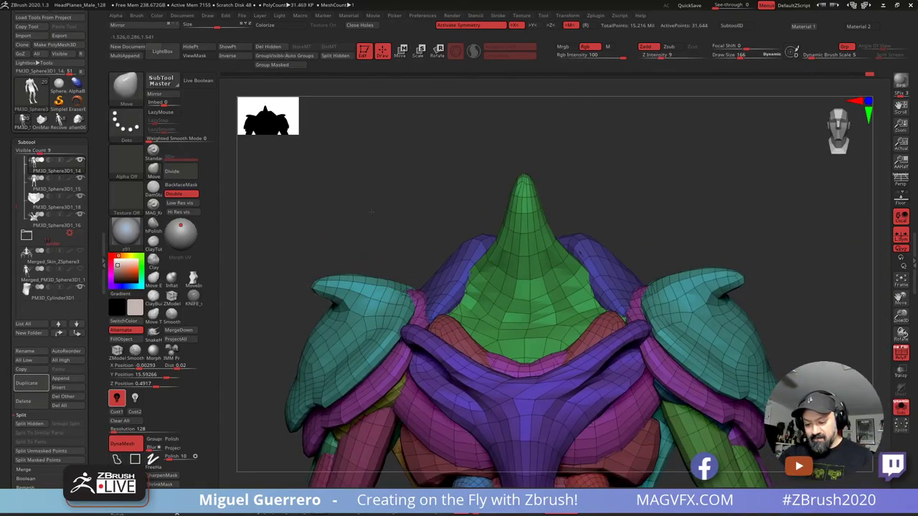
pyautogui.moveTo(623, 316); pyautogui.dragTo(579, 257, button='right')
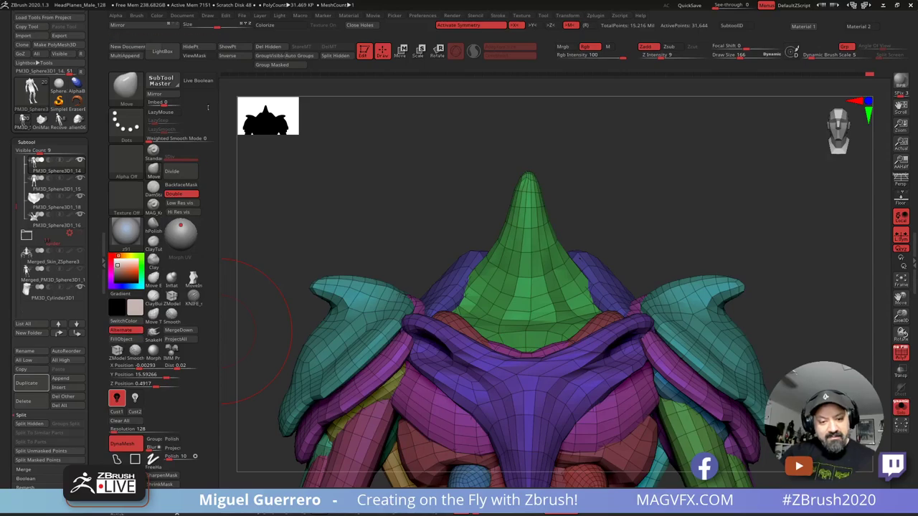
pyautogui.click(268, 46)
pyautogui.click(896, 413)
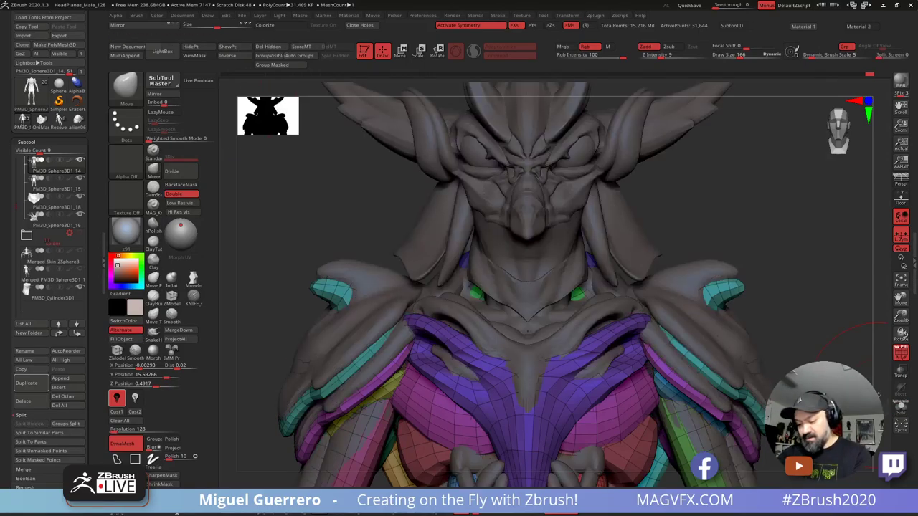
# Step: Make the throat collar PM3D_Sphere3D1_18 the active subtool and turn off the polygroup wireframe display
pyautogui.keyDown('ctrl'); pyautogui.moveTo(638, 287); pyautogui.dragTo(624, 215, button='right'); pyautogui.keyUp('ctrl')
pyautogui.keyDown('alt'); pyautogui.click(495, 286); pyautogui.keyUp('alt')
pyautogui.moveTo(324, 204); pyautogui.dragTo(357, 218, button='right')
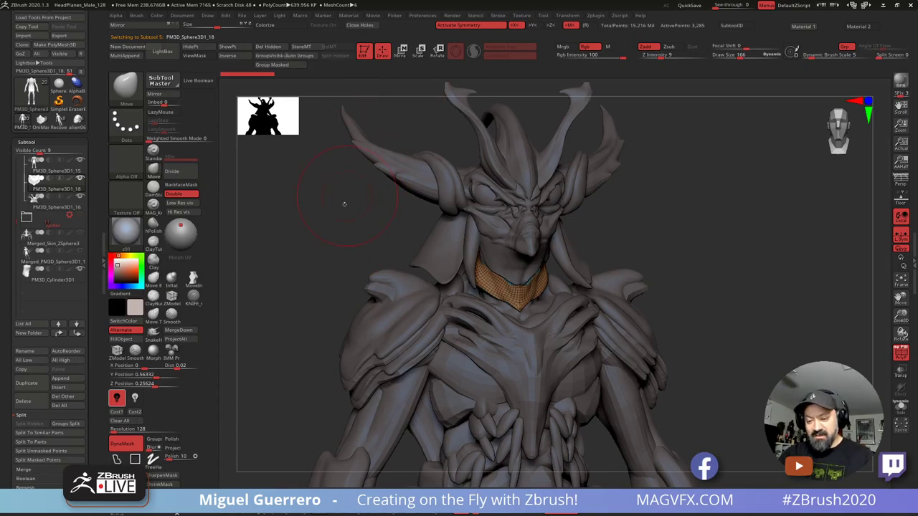
pyautogui.moveTo(330, 294); pyautogui.dragTo(386, 279)
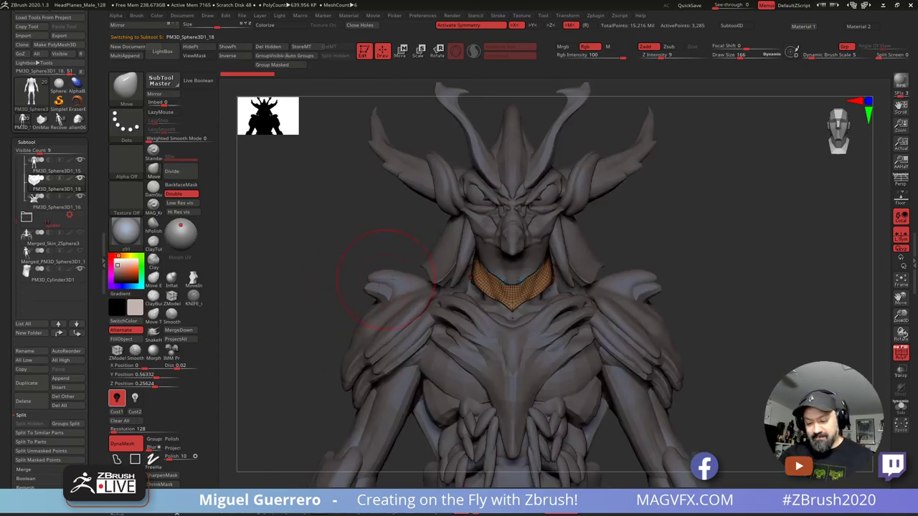
pyautogui.click(900, 349)
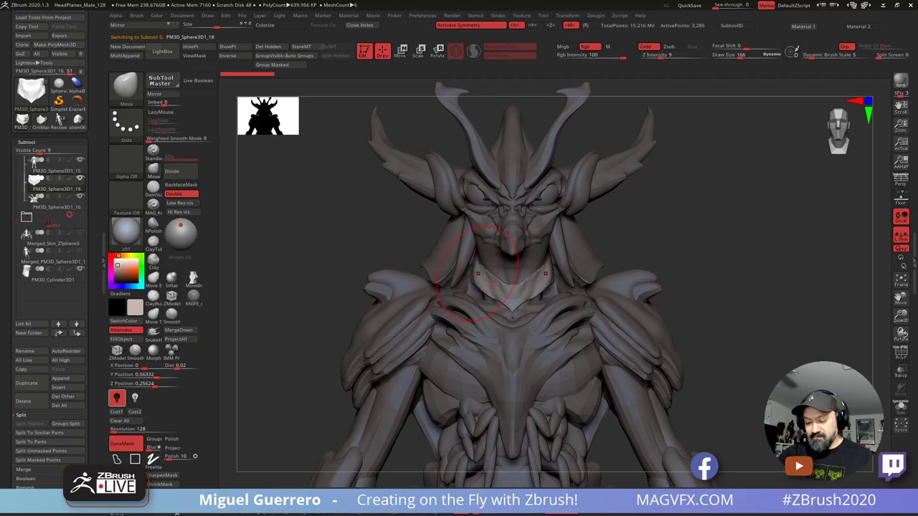
# Step: Subdivide the throat collar once and pull its side edges upward around the neck with the Move brush
pyautogui.click(180, 172)
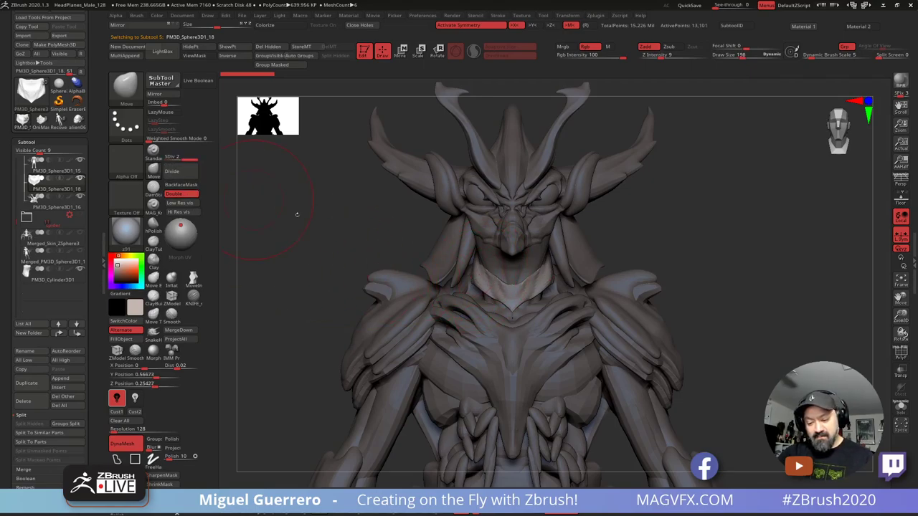
pyautogui.moveTo(477, 280); pyautogui.dragTo(485, 266)
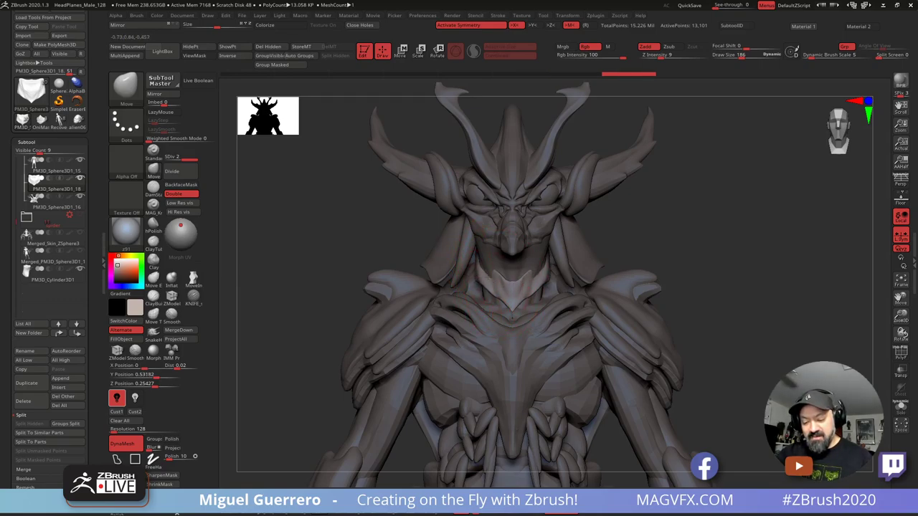
pyautogui.moveTo(490, 275); pyautogui.dragTo(481, 252)
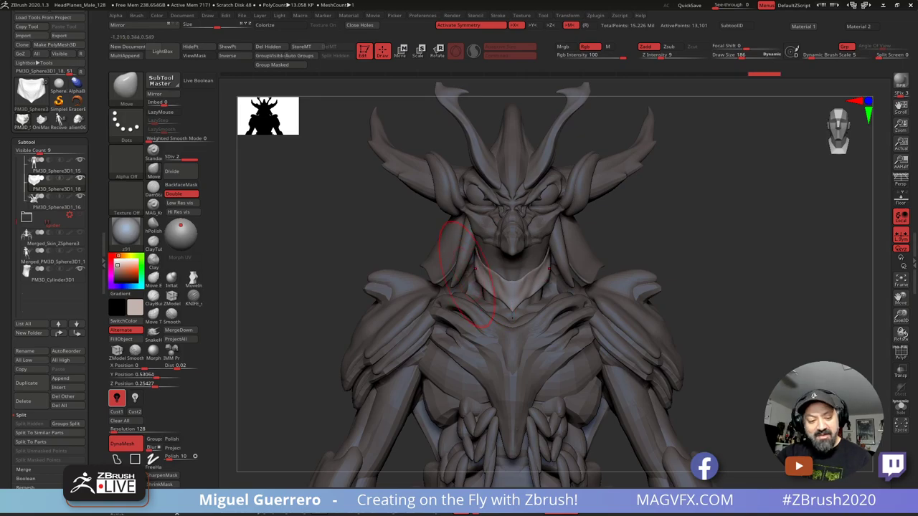
# Step: Duplicate the throat collar and move the copy up the neck toward the jaw
pyautogui.click(27, 383)
pyautogui.press('w')
pyautogui.moveTo(323, 248); pyautogui.dragTo(463, 243)
pyautogui.moveTo(559, 200); pyautogui.dragTo(571, 191)
pyautogui.moveTo(556, 271); pyautogui.dragTo(542, 249)
pyautogui.moveTo(617, 248); pyautogui.dragTo(548, 245)
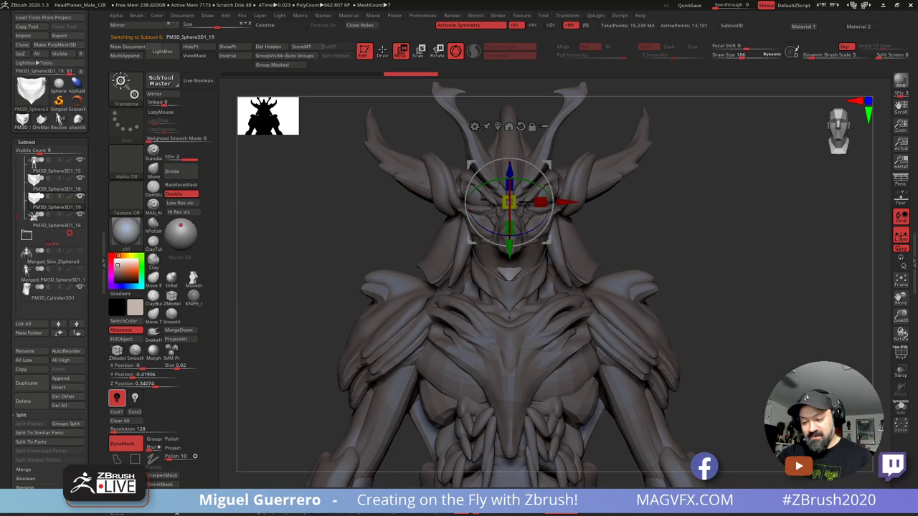
# Step: Turn off symmetry and scale the collar copy uniformly
pyautogui.moveTo(392, 192); pyautogui.dragTo(383, 191)
pyautogui.moveTo(567, 202); pyautogui.dragTo(573, 202)
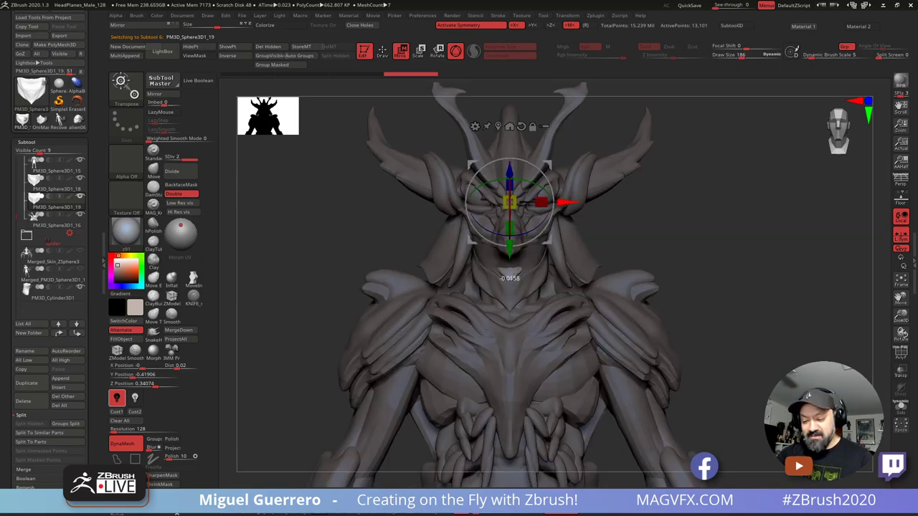
pyautogui.press('x')
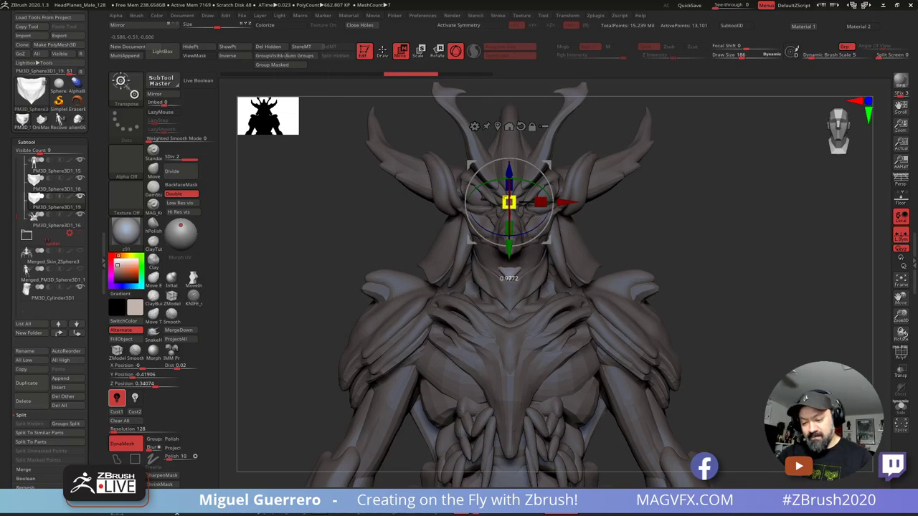
pyautogui.moveTo(508, 202); pyautogui.dragTo(465, 225)
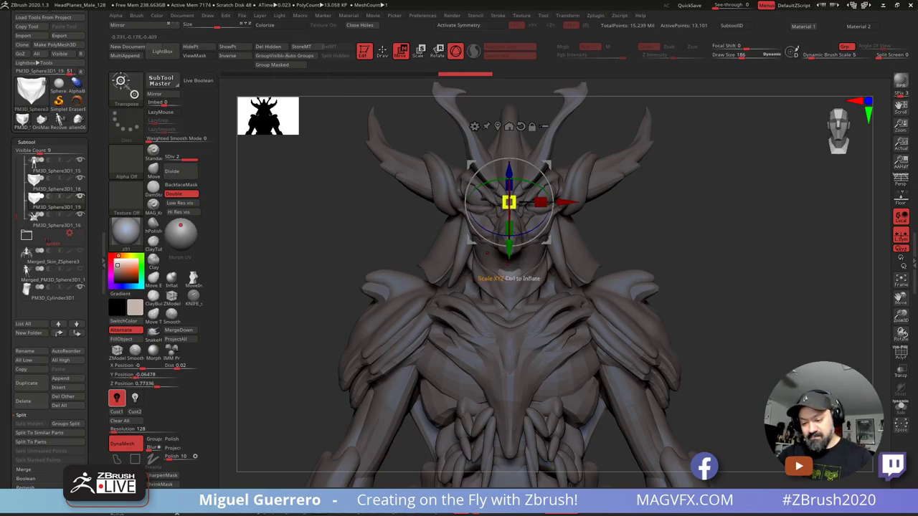
# Step: Reposition the transform gizmo onto the throat and move the collar copy slightly up and forward
pyautogui.press('y')
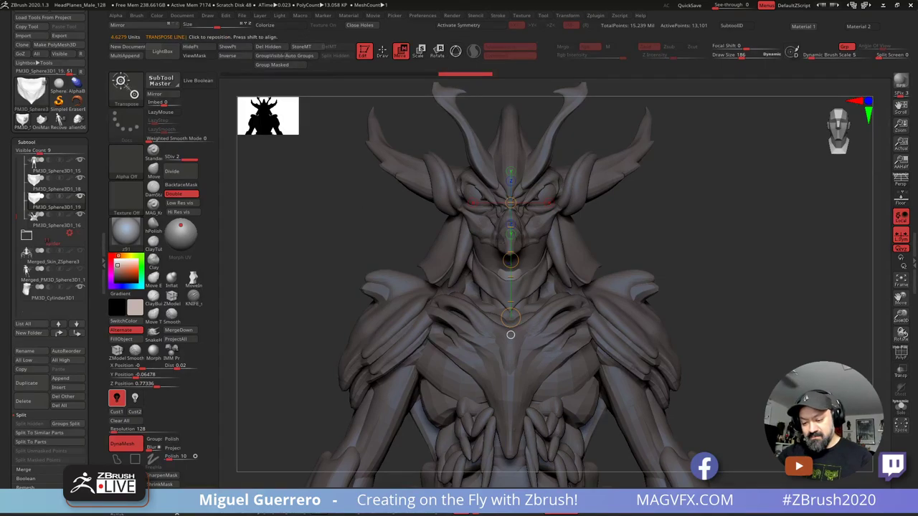
pyautogui.keyDown('shift'); pyautogui.moveTo(501, 277); pyautogui.dragTo(501, 223); pyautogui.keyUp('shift')
pyautogui.press('y')
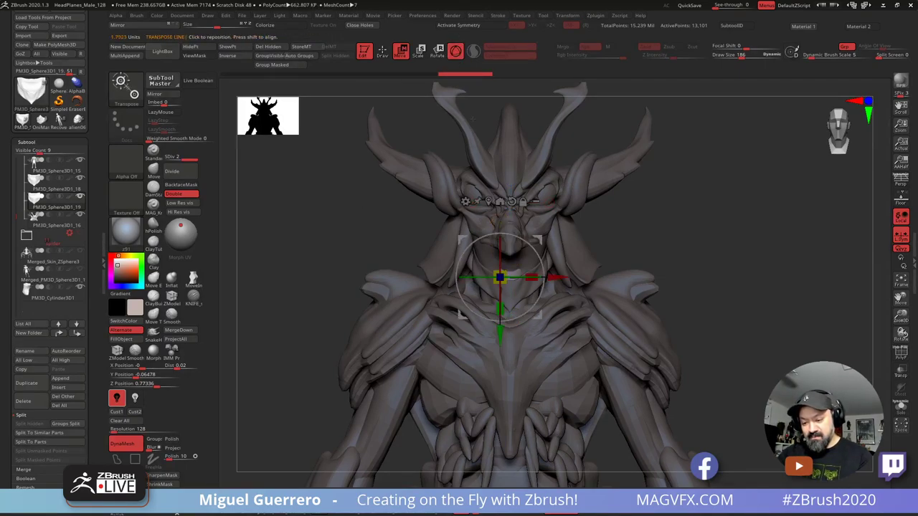
pyautogui.moveTo(500, 326)
pyautogui.mouseDown()
pyautogui.moveTo(500, 387)
pyautogui.moveTo(500, 326)
pyautogui.mouseUp()
pyautogui.moveTo(500, 325); pyautogui.dragTo(610, 322, button='right')
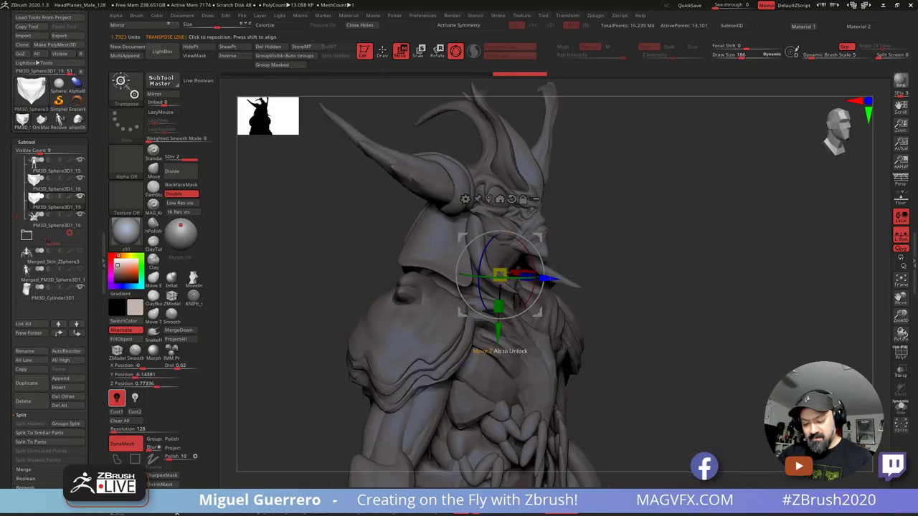
pyautogui.moveTo(547, 279); pyautogui.dragTo(558, 279)
pyautogui.keyDown('shift'); pyautogui.moveTo(563, 281); pyautogui.dragTo(495, 294, button='right'); pyautogui.keyUp('shift')
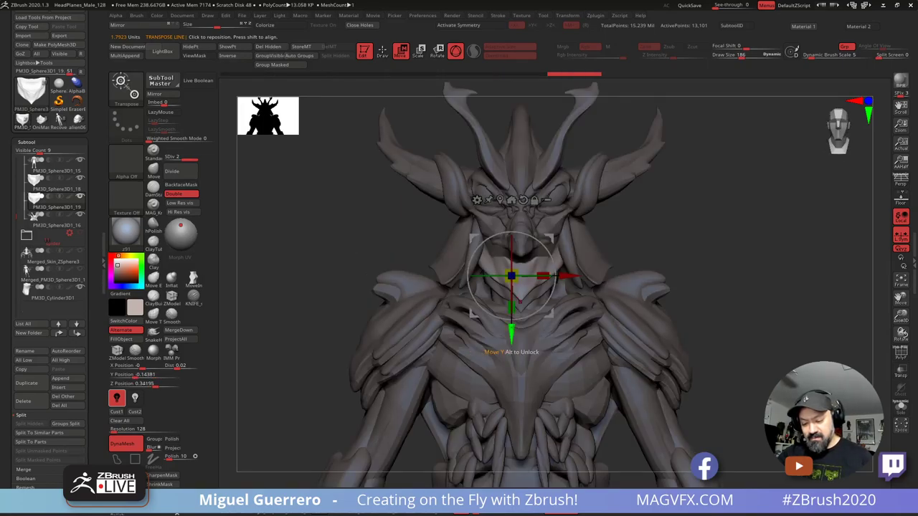
# Step: Raise the collar copy to just under the jaw and shift it a little further forward
pyautogui.moveTo(511, 335); pyautogui.dragTo(512, 324)
pyautogui.moveTo(531, 307); pyautogui.dragTo(601, 305, button='right')
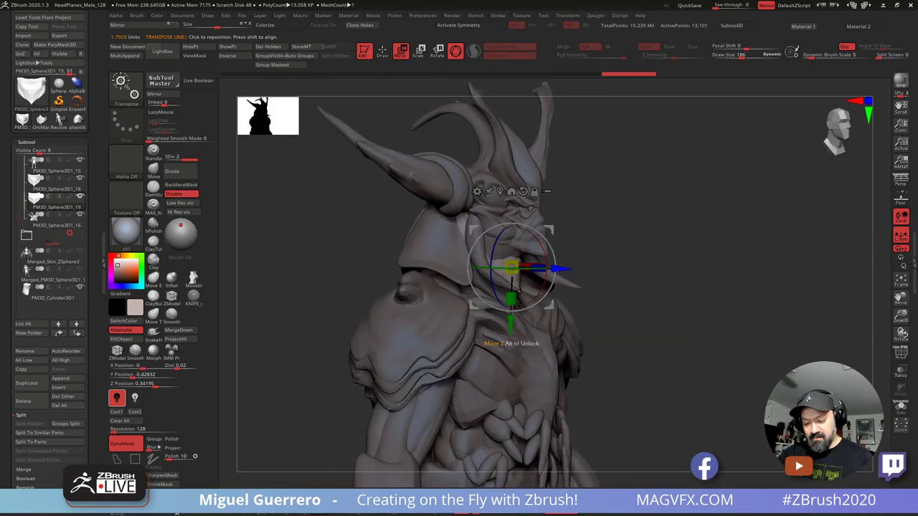
pyautogui.moveTo(560, 269); pyautogui.dragTo(564, 269)
pyautogui.keyDown('shift'); pyautogui.moveTo(564, 273); pyautogui.dragTo(495, 284, button='right'); pyautogui.keyUp('shift')
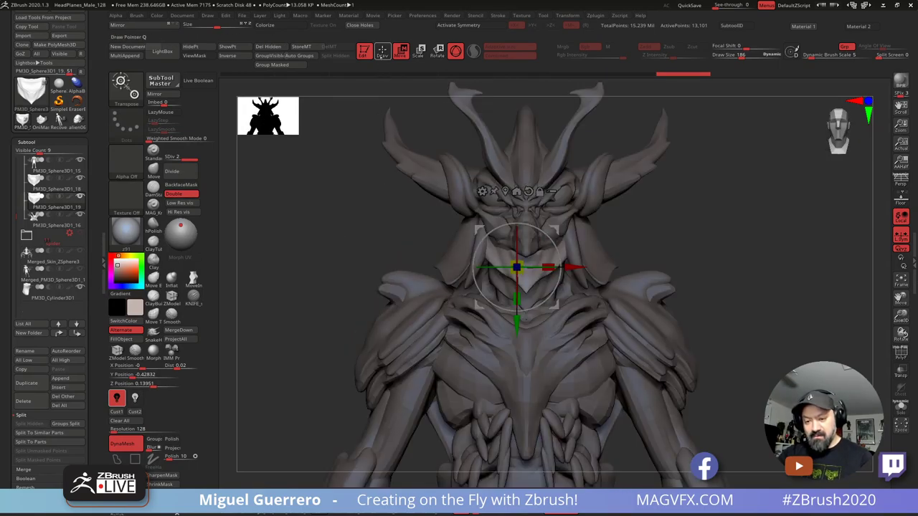
# Step: Return to sculpting with X symmetry on and nudge the collar copy into place with the Move brush
pyautogui.click(382, 51)
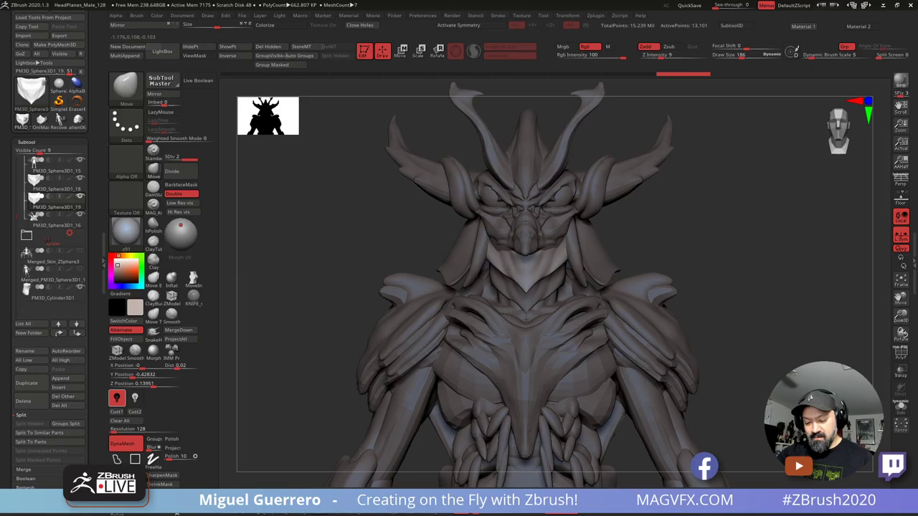
pyautogui.press('x')
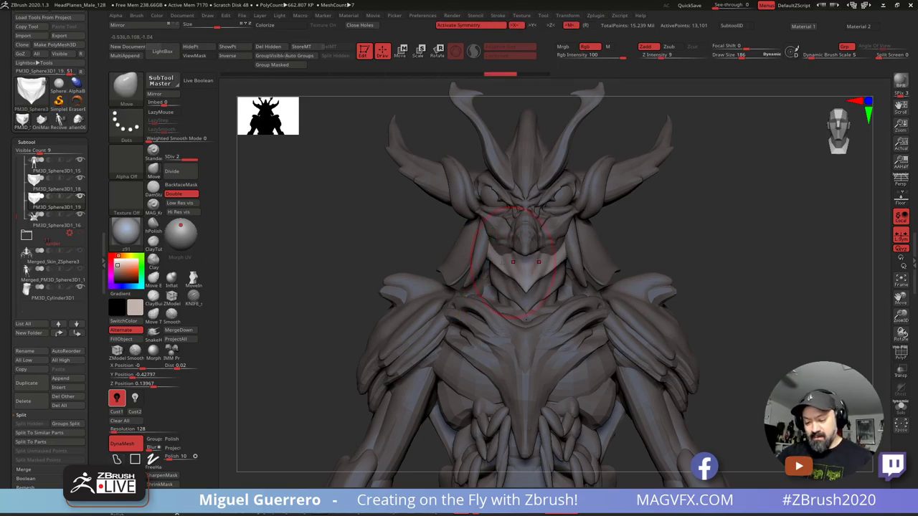
pyautogui.moveTo(516, 262); pyautogui.dragTo(499, 258, button='right')
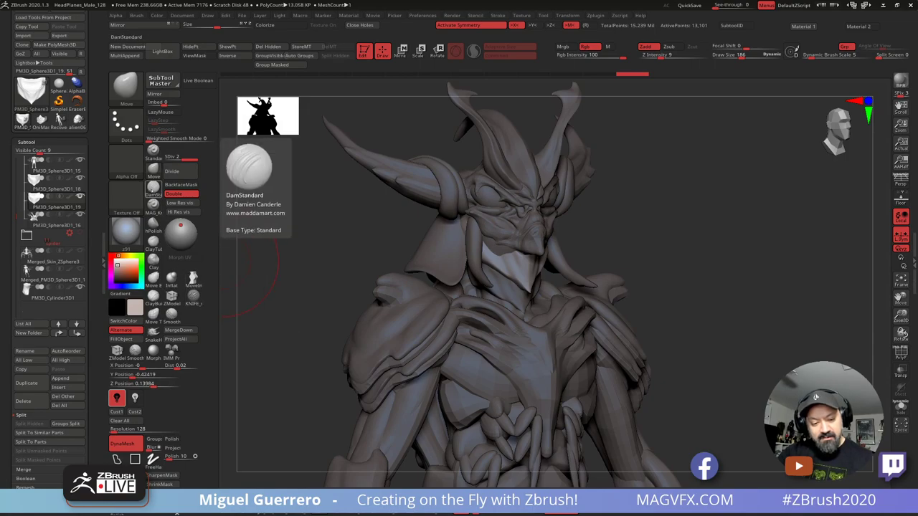
# Step: Carve a crease along the collar copy's edge with the DamStandard brush, reducing the brush size to 70
pyautogui.click(153, 188)
pyautogui.moveTo(503, 255)
pyautogui.mouseDown()
pyautogui.moveTo(483, 244)
pyautogui.moveTo(526, 260)
pyautogui.mouseUp()
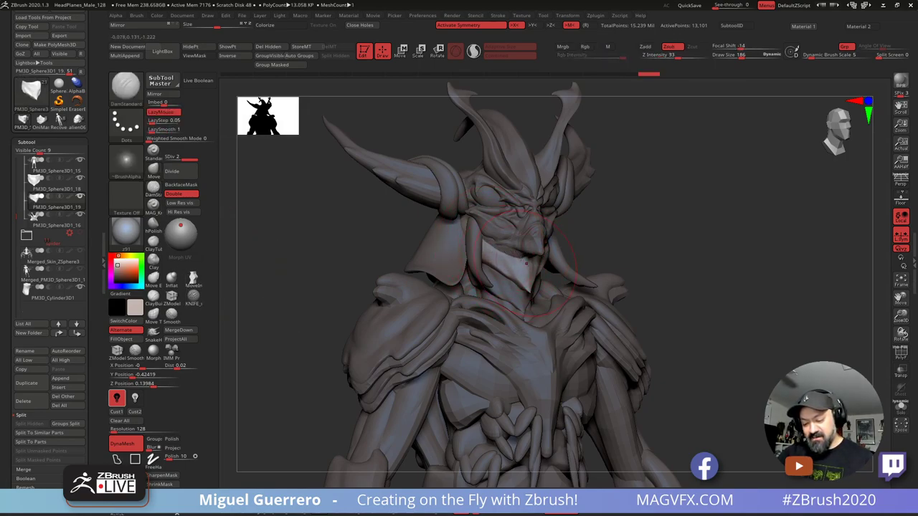
pyautogui.moveTo(420, 247); pyautogui.dragTo(398, 246)
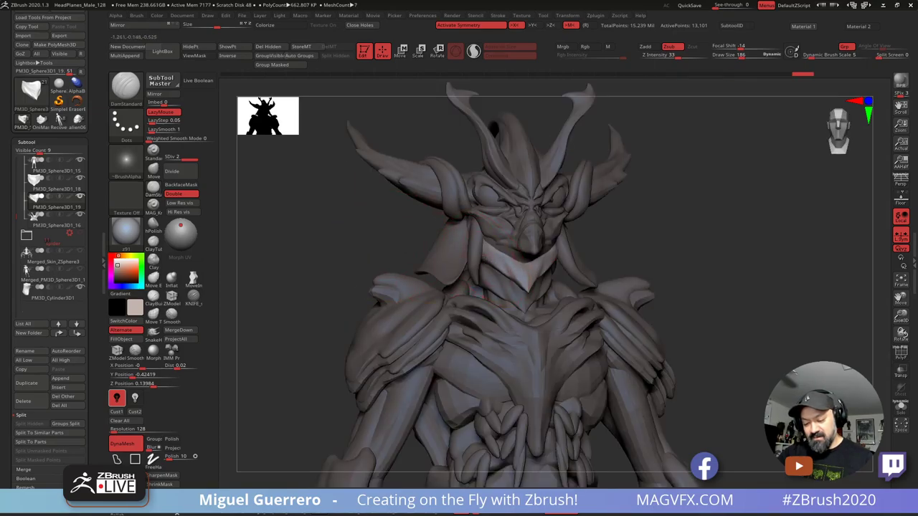
pyautogui.moveTo(489, 258); pyautogui.dragTo(508, 274)
pyautogui.press('[')
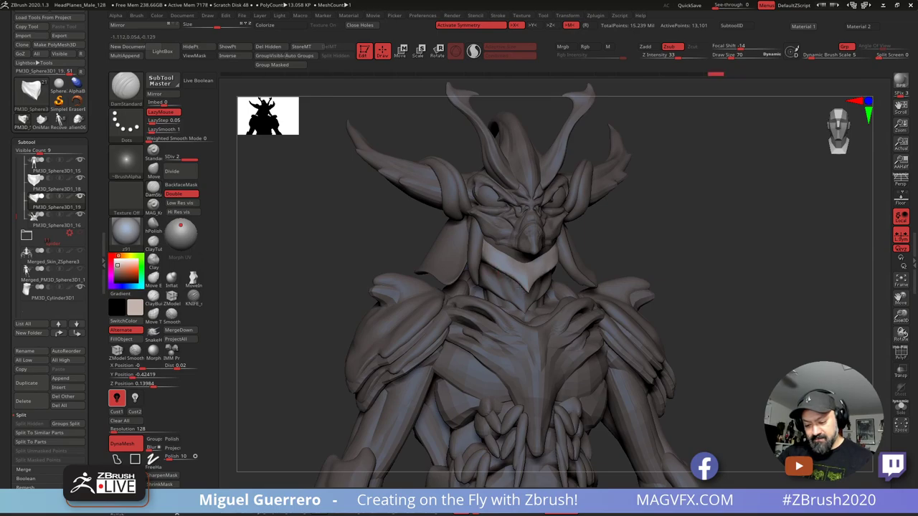
pyautogui.moveTo(549, 287); pyautogui.dragTo(512, 284, button='right')
# Step: Reshape the collar copy beneath the jaw with the Move brush at size 150
pyautogui.click(153, 169)
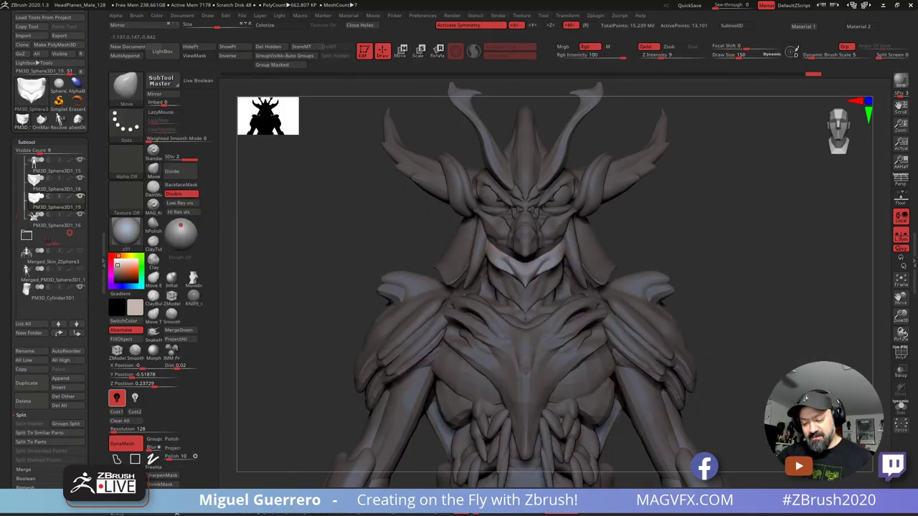
pyautogui.moveTo(500, 274); pyautogui.dragTo(496, 259)
pyautogui.hotkey('ctrl', 'z')
pyautogui.moveTo(425, 233)
pyautogui.mouseDown()
pyautogui.moveTo(378, 231)
pyautogui.moveTo(377, 244)
pyautogui.mouseUp()
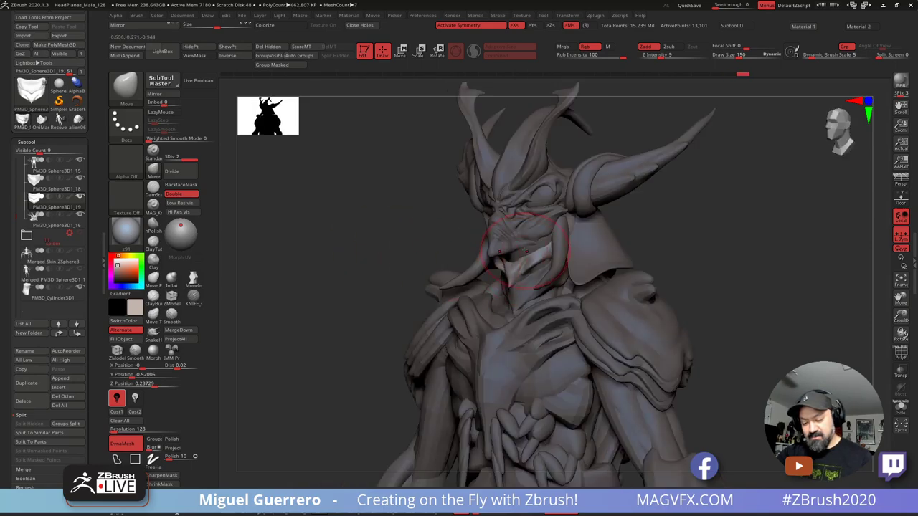
pyautogui.hotkey('ctrl', 'shift', 'z')
pyautogui.hotkey('ctrl', 'shift', 'z')
pyautogui.hotkey('ctrl', 'shift', 'z')
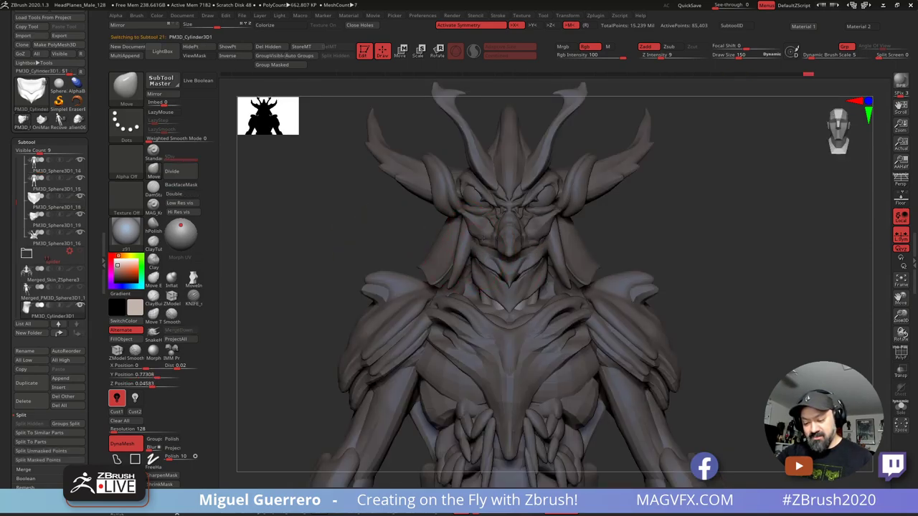
pyautogui.hotkey('ctrl', 'shift', 'z')
pyautogui.keyDown('shift'); pyautogui.moveTo(325, 251); pyautogui.dragTo(425, 274); pyautogui.keyUp('shift')
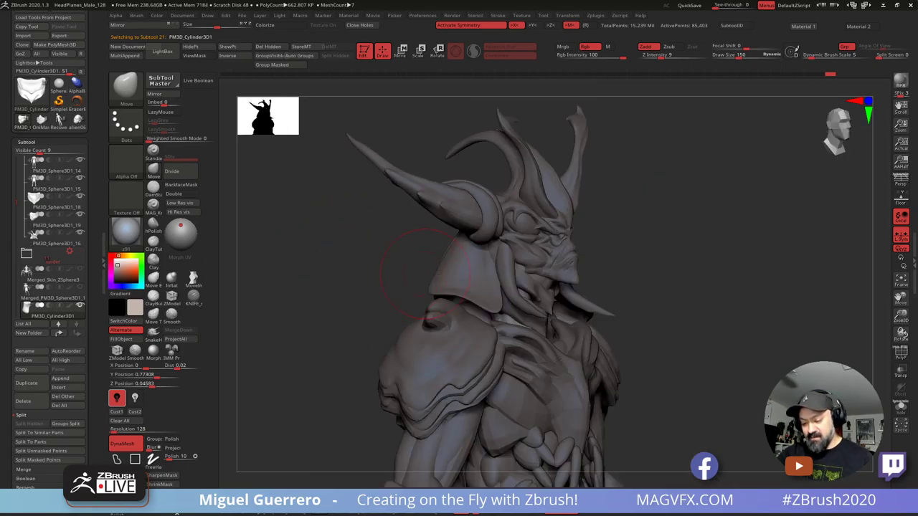
# Step: Select the horned head and adjust the underside of its jaw and chin in profile with the Move brush
pyautogui.keyDown('alt'); pyautogui.click(563, 281); pyautogui.keyUp('alt')
pyautogui.moveTo(371, 262); pyautogui.dragTo(518, 323, button='right')
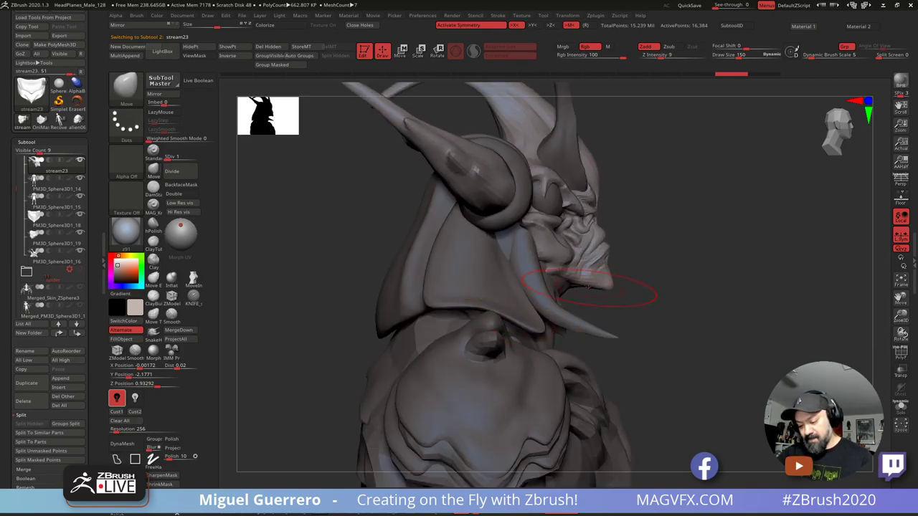
pyautogui.hotkey('ctrl', 'shift', 'z')
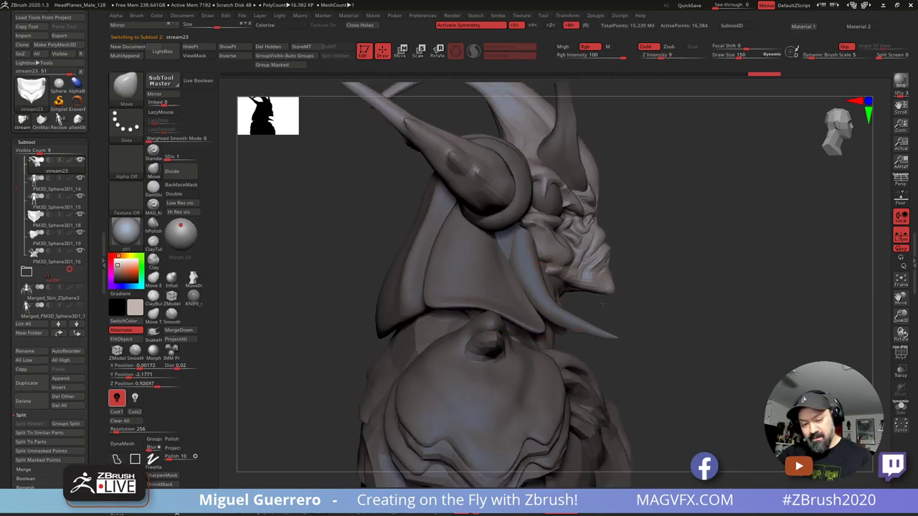
pyautogui.hotkey('ctrl', 'shift', 'z')
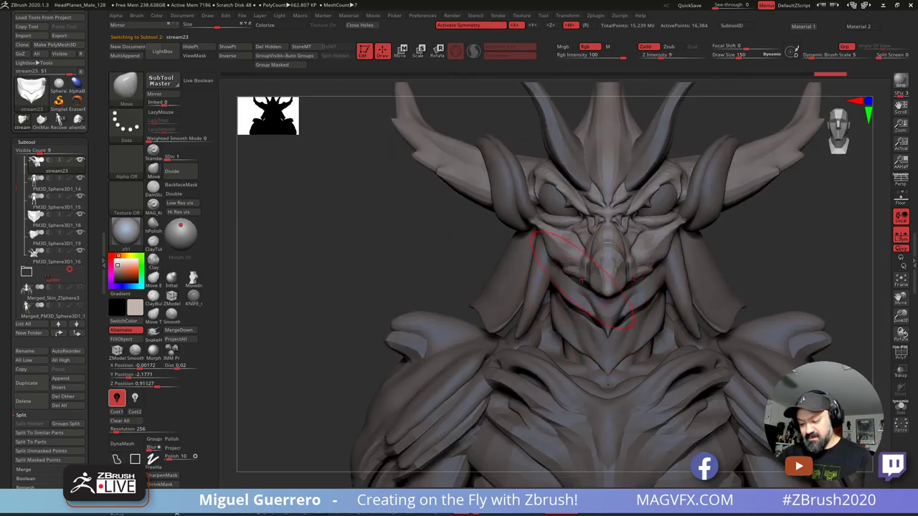
# Step: Refine the mouth corners and jawline symmetrically with the Move brush, reducing the brush size to 62
pyautogui.moveTo(583, 279); pyautogui.dragTo(577, 280)
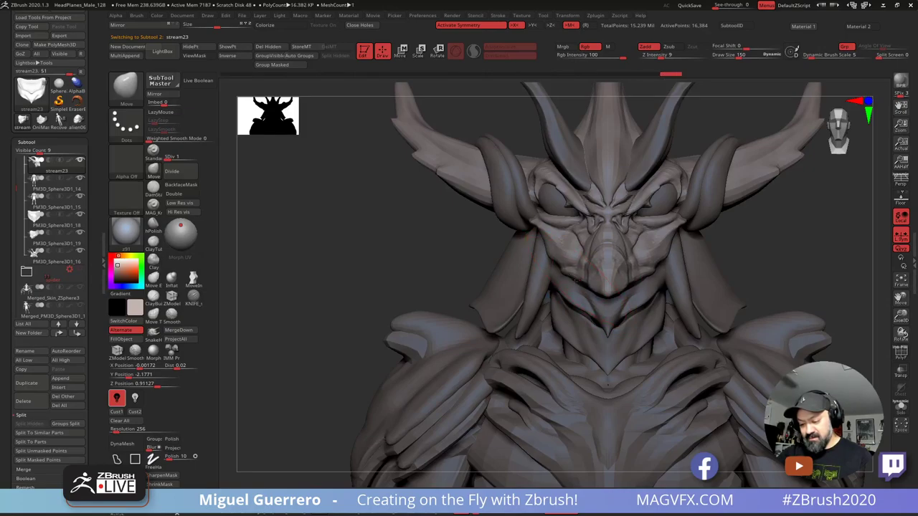
pyautogui.hotkey('ctrl', 'shift', 'z')
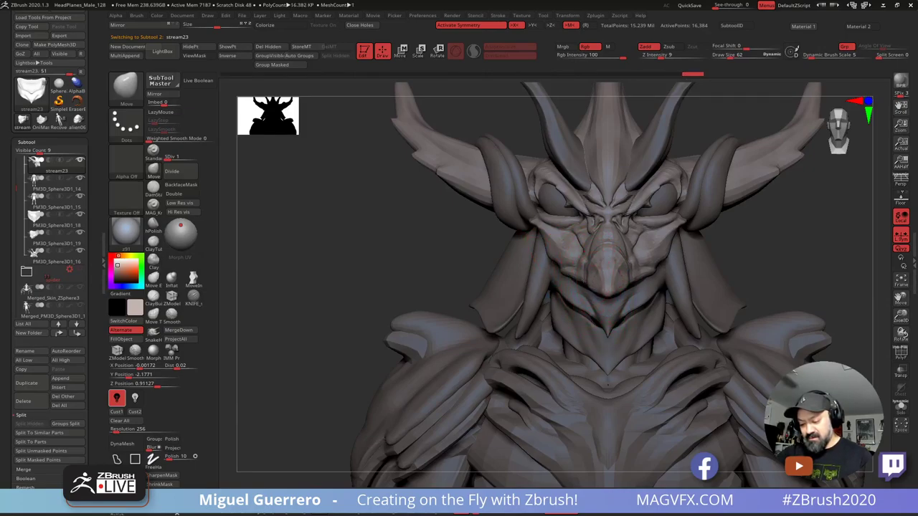
pyautogui.hotkey('ctrl', 'shift', 'z')
pyautogui.hotkey('ctrl', 'shift', 'z')
pyautogui.hotkey('ctrl', 'shift', 'z')
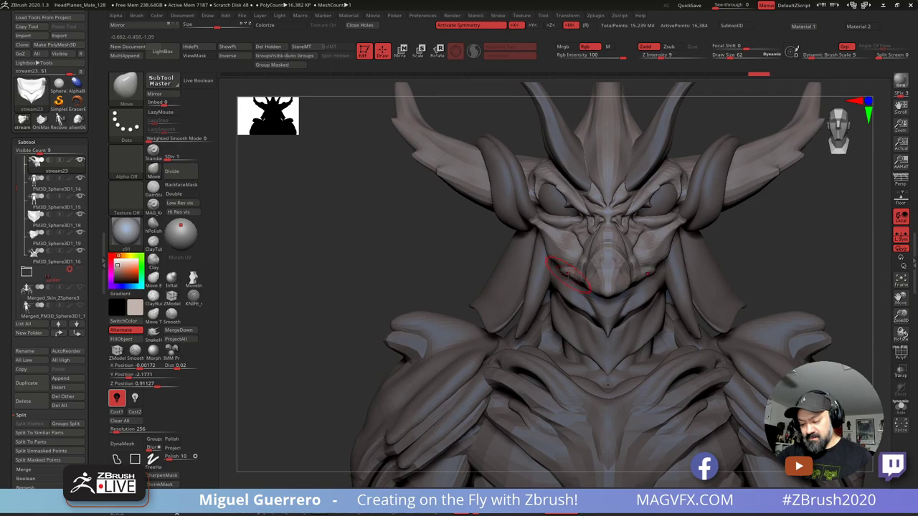
pyautogui.moveTo(566, 290)
pyautogui.mouseDown()
pyautogui.moveTo(562, 275)
pyautogui.moveTo(537, 271)
pyautogui.mouseUp()
pyautogui.keyDown('alt'); pyautogui.moveTo(422, 256); pyautogui.dragTo(390, 280); pyautogui.keyUp('alt')
pyautogui.moveTo(349, 271)
pyautogui.mouseDown(button='right')
pyautogui.moveTo(387, 288)
pyautogui.moveTo(344, 273)
pyautogui.mouseUp(button='right')
pyautogui.moveTo(350, 280); pyautogui.dragTo(323, 262)
# Step: Raise the head to subdivision level 3
pyautogui.press('d')
pyautogui.press('d')
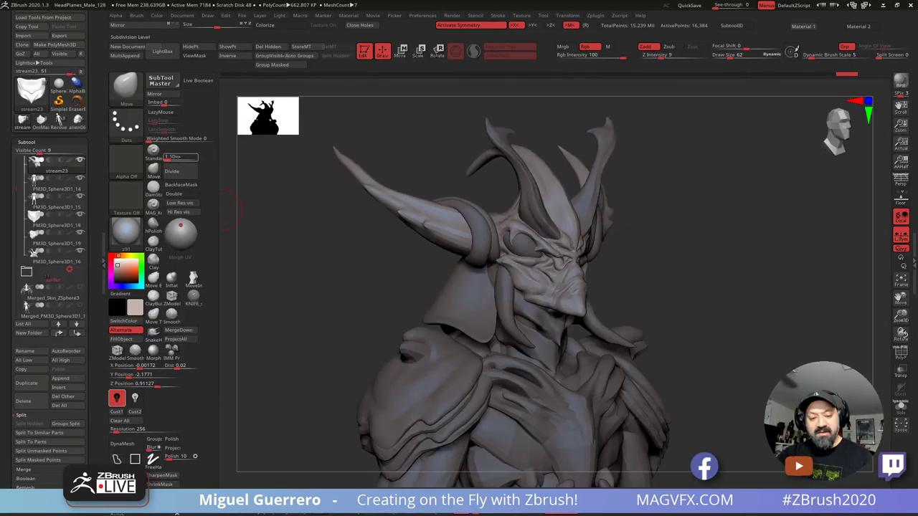
pyautogui.hotkey('ctrl', 'z')
pyautogui.hotkey('ctrl', 'z')
pyautogui.hotkey('ctrl', 'z')
pyautogui.hotkey('ctrl', 'z')
pyautogui.hotkey('ctrl', 'z')
pyautogui.hotkey('ctrl', 'z')
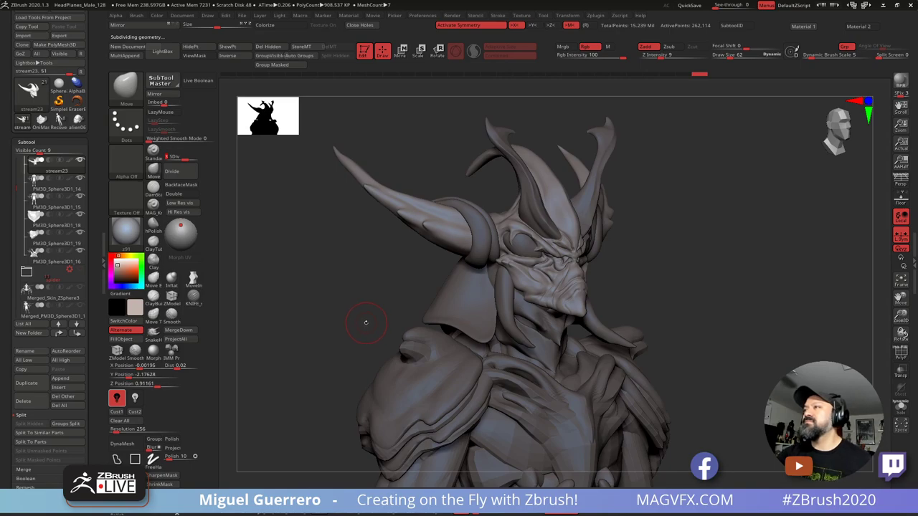
# Step: Select the plates around the horn bases and reshape their upper rims with the Move brush at size 170
pyautogui.moveTo(344, 295); pyautogui.dragTo(355, 233)
pyautogui.keyDown('alt'); pyautogui.click(446, 171); pyautogui.keyUp('alt')
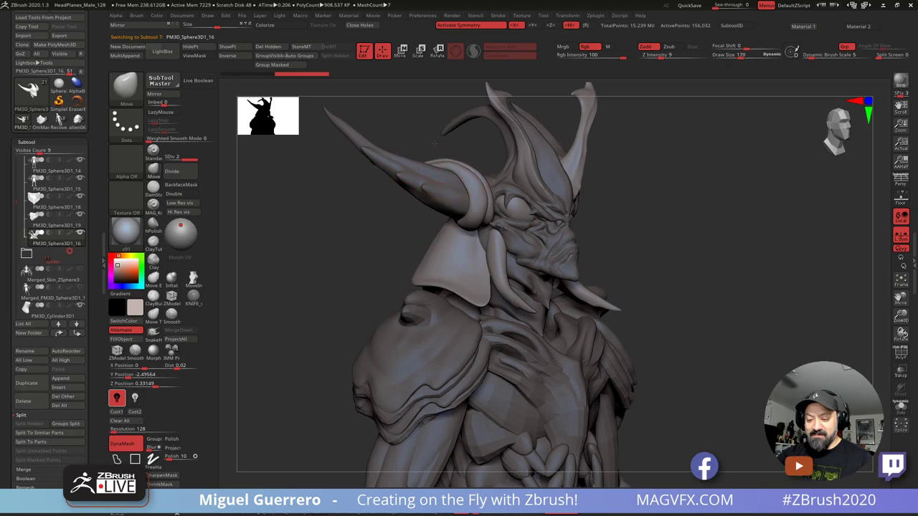
pyautogui.moveTo(445, 166)
pyautogui.mouseDown()
pyautogui.moveTo(443, 157)
pyautogui.moveTo(474, 167)
pyautogui.mouseUp()
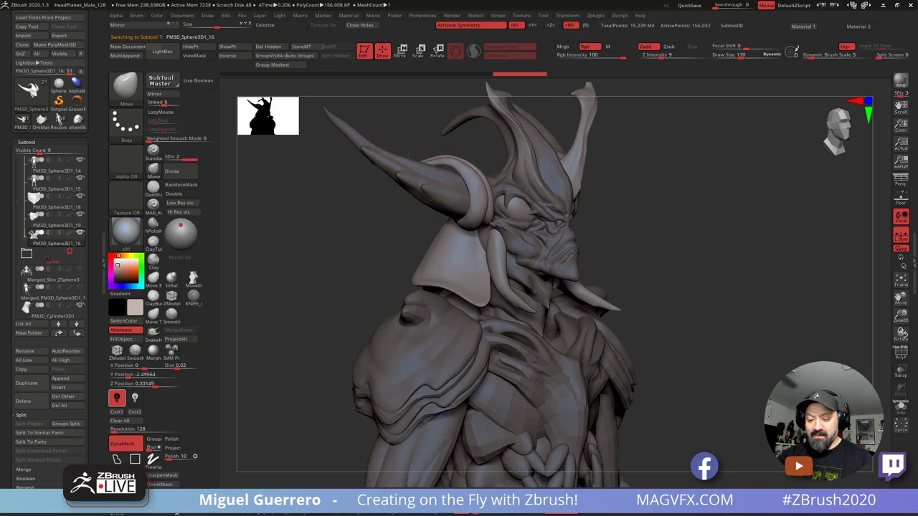
pyautogui.moveTo(405, 154); pyautogui.dragTo(402, 152)
pyautogui.moveTo(314, 208)
pyautogui.mouseDown()
pyautogui.moveTo(340, 205)
pyautogui.moveTo(315, 214)
pyautogui.moveTo(337, 230)
pyautogui.moveTo(323, 194)
pyautogui.moveTo(309, 223)
pyautogui.moveTo(297, 210)
pyautogui.mouseUp()
pyautogui.moveTo(371, 223); pyautogui.dragTo(362, 208)
pyautogui.moveTo(334, 199); pyautogui.dragTo(344, 147, button='right')
pyautogui.keyDown('alt'); pyautogui.moveTo(352, 244); pyautogui.dragTo(352, 277, button='right'); pyautogui.keyUp('alt')
# Step: Hide the body subtool PM3D_Sphere3D1_15, select the body PM3D_Sphere3D1_14 and turn it to its back
pyautogui.keyDown('ctrl'); pyautogui.keyDown('shift'); pyautogui.click(419, 342); pyautogui.keyUp('shift'); pyautogui.keyUp('ctrl')
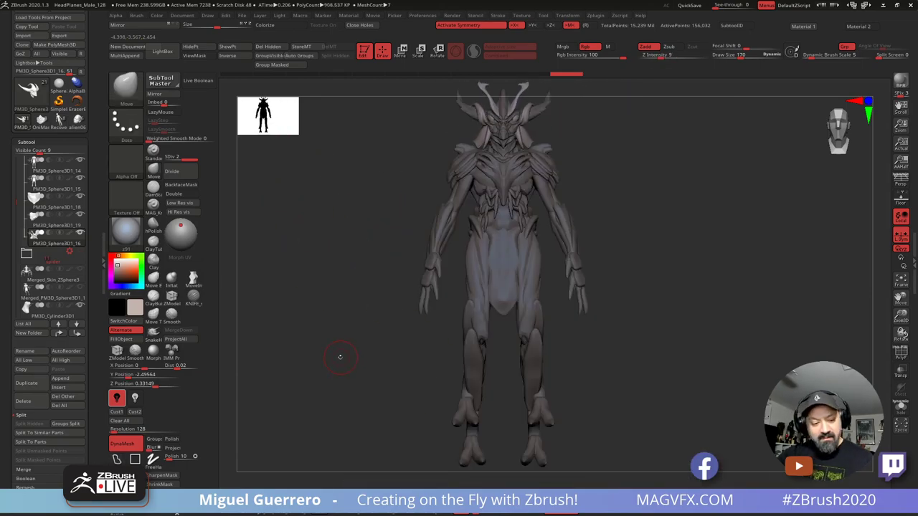
pyautogui.keyDown('alt'); pyautogui.click(459, 413); pyautogui.keyUp('alt')
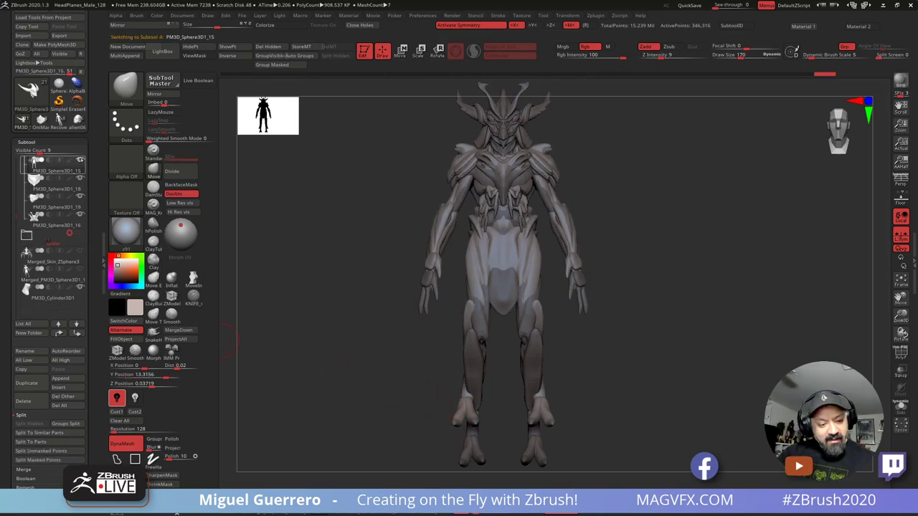
pyautogui.click(41, 166)
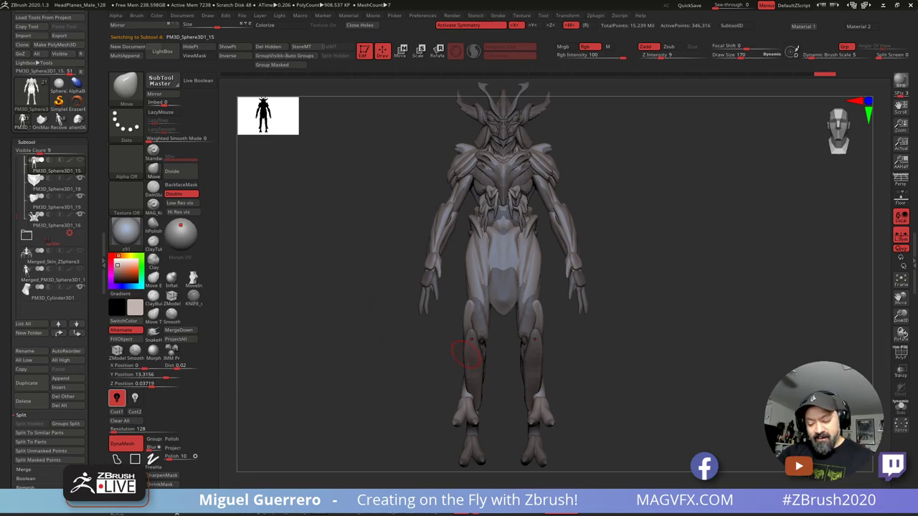
pyautogui.keyDown('alt'); pyautogui.click(470, 446); pyautogui.keyUp('alt')
pyautogui.keyDown('alt'); pyautogui.moveTo(352, 314); pyautogui.dragTo(358, 333); pyautogui.keyUp('alt')
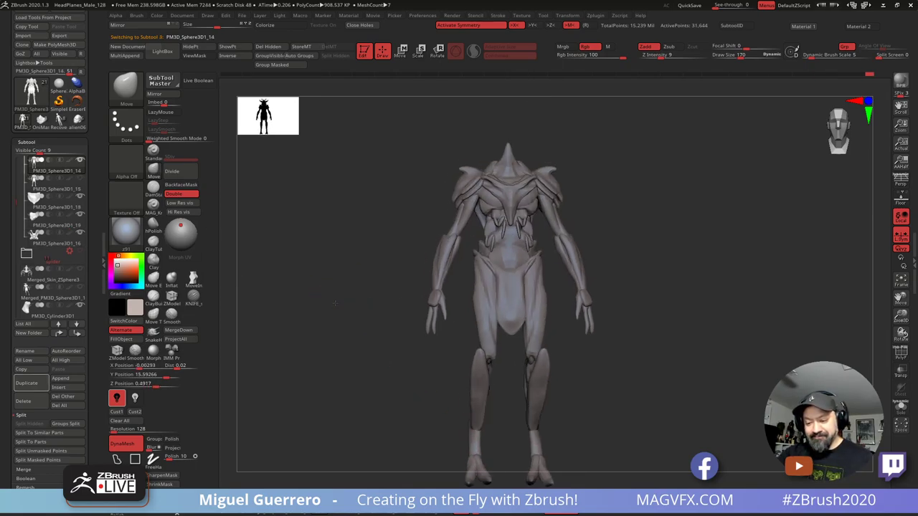
pyautogui.moveTo(349, 293); pyautogui.dragTo(299, 311)
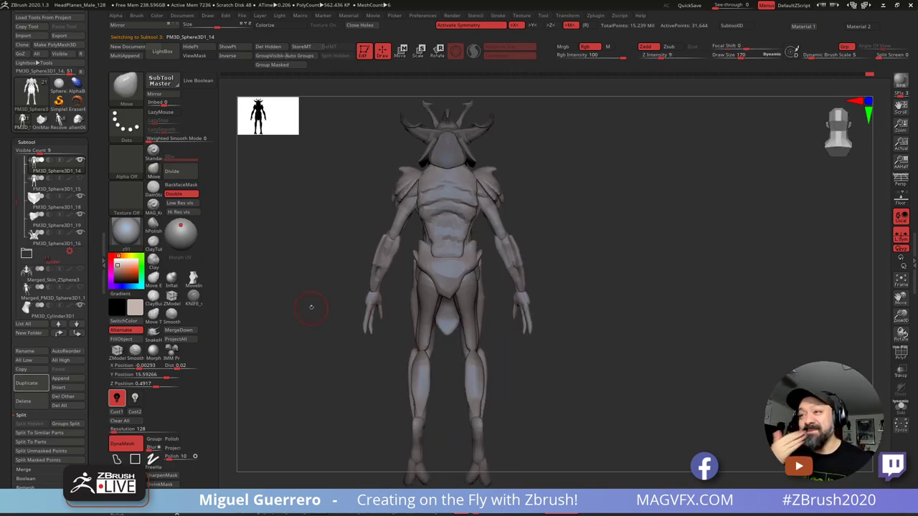
pyautogui.keyDown('alt'); pyautogui.moveTo(304, 245); pyautogui.dragTo(359, 224); pyautogui.keyUp('alt')
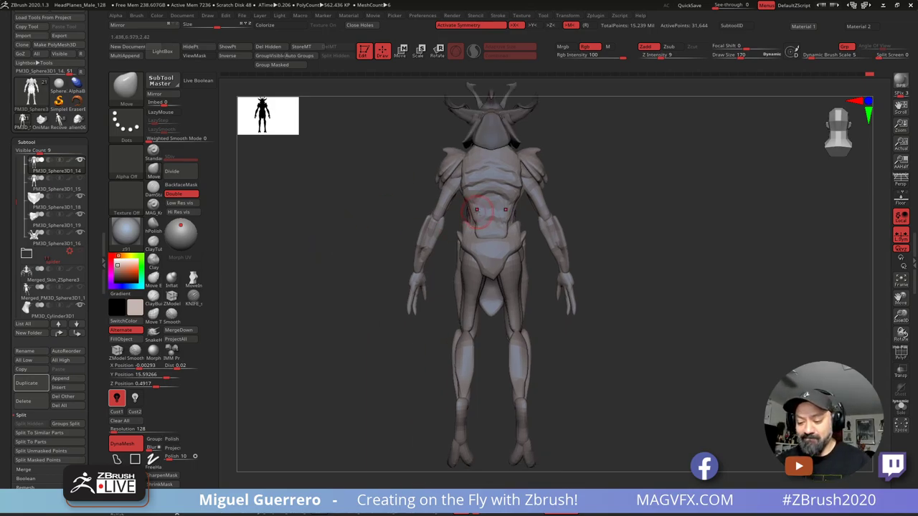
# Step: Narrow the lower part of the back plate symmetrically with the Move Topological brush at size 286
pyautogui.keyDown('alt'); pyautogui.moveTo(439, 218); pyautogui.dragTo(465, 247, button='right'); pyautogui.keyUp('alt')
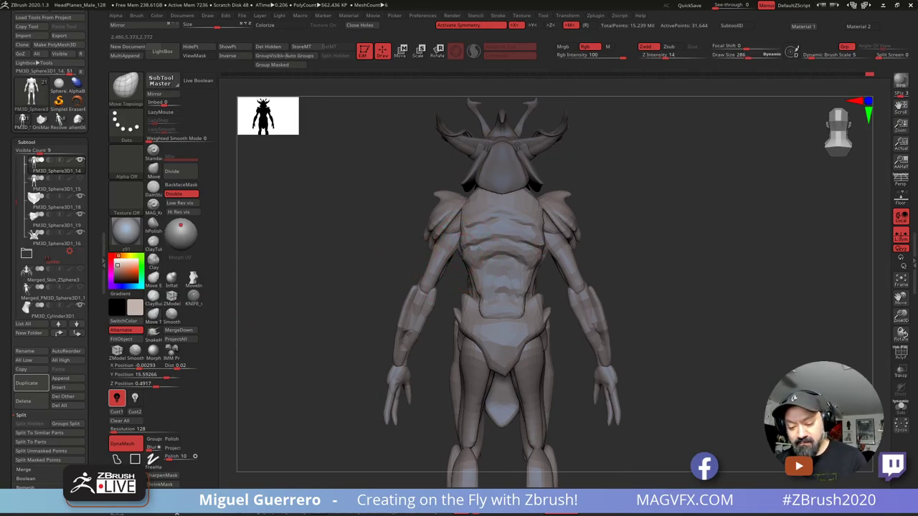
pyautogui.moveTo(469, 242)
pyautogui.mouseDown()
pyautogui.moveTo(478, 265)
pyautogui.moveTo(494, 271)
pyautogui.moveTo(497, 299)
pyautogui.moveTo(490, 292)
pyautogui.moveTo(486, 307)
pyautogui.moveTo(477, 243)
pyautogui.mouseUp()
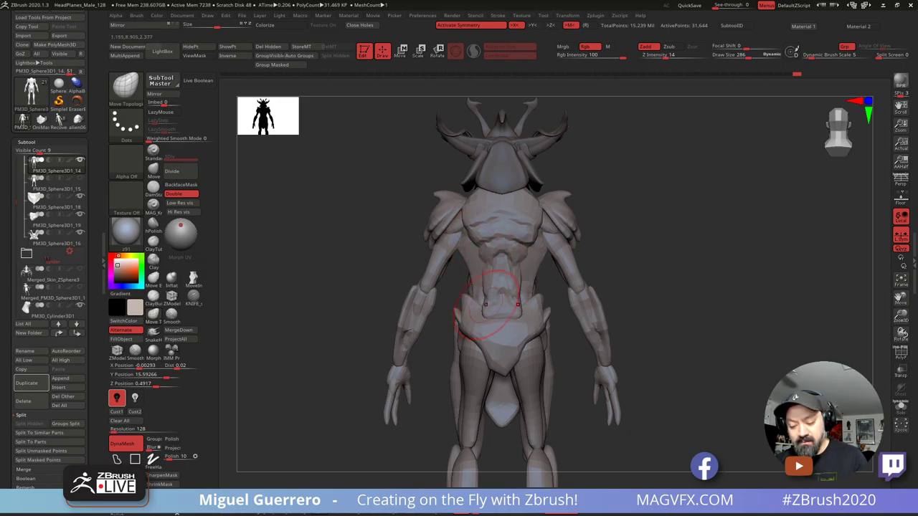
pyautogui.moveTo(485, 307); pyautogui.dragTo(490, 306)
pyautogui.moveTo(406, 266); pyautogui.dragTo(365, 267)
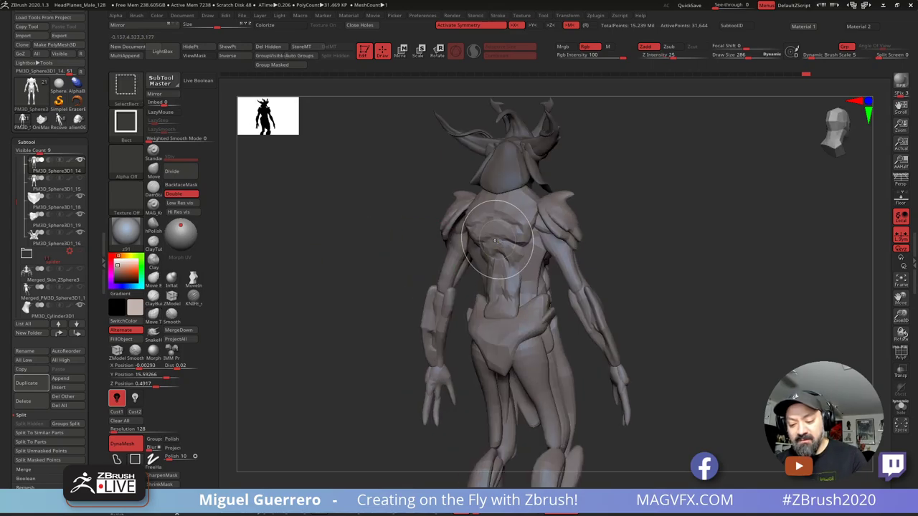
# Step: Isolate the back plate's polygroup and split the hidden geometry off into a separate subtool
pyautogui.keyDown('ctrl'); pyautogui.keyDown('shift'); pyautogui.click(500, 242); pyautogui.keyUp('shift'); pyautogui.keyUp('ctrl')
pyautogui.moveTo(447, 246)
pyautogui.mouseDown()
pyautogui.moveTo(393, 245)
pyautogui.moveTo(452, 245)
pyautogui.mouseUp()
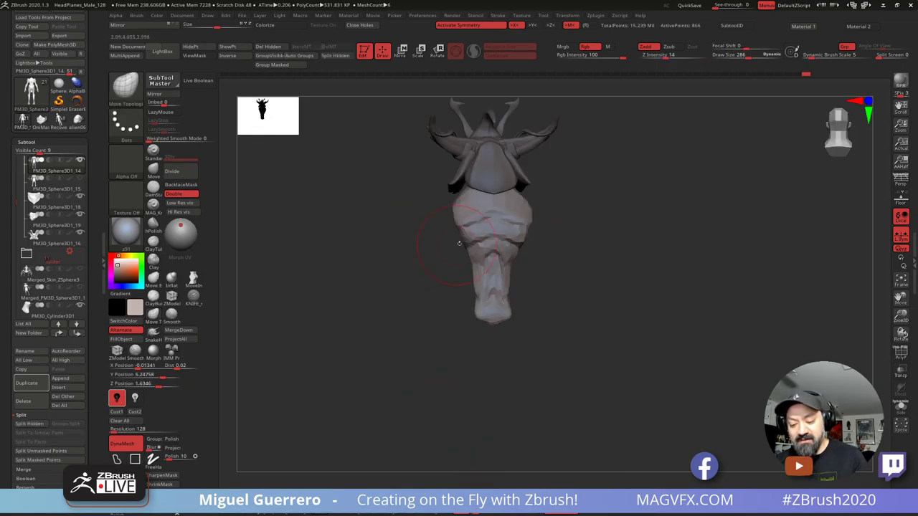
pyautogui.keyDown('ctrl'); pyautogui.keyDown('shift'); pyautogui.click(465, 247); pyautogui.keyUp('shift'); pyautogui.keyUp('ctrl')
pyautogui.keyDown('ctrl'); pyautogui.keyDown('shift'); pyautogui.click(308, 331); pyautogui.keyUp('shift'); pyautogui.keyUp('ctrl')
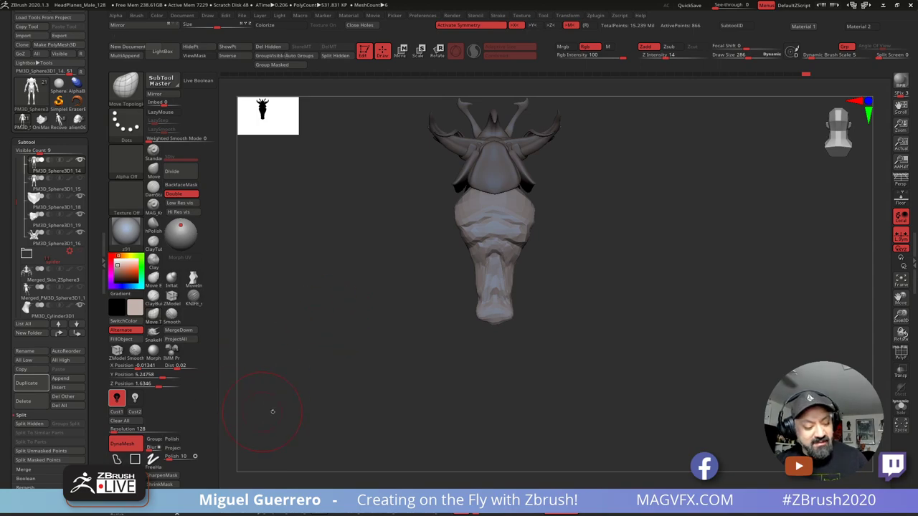
pyautogui.click(30, 424)
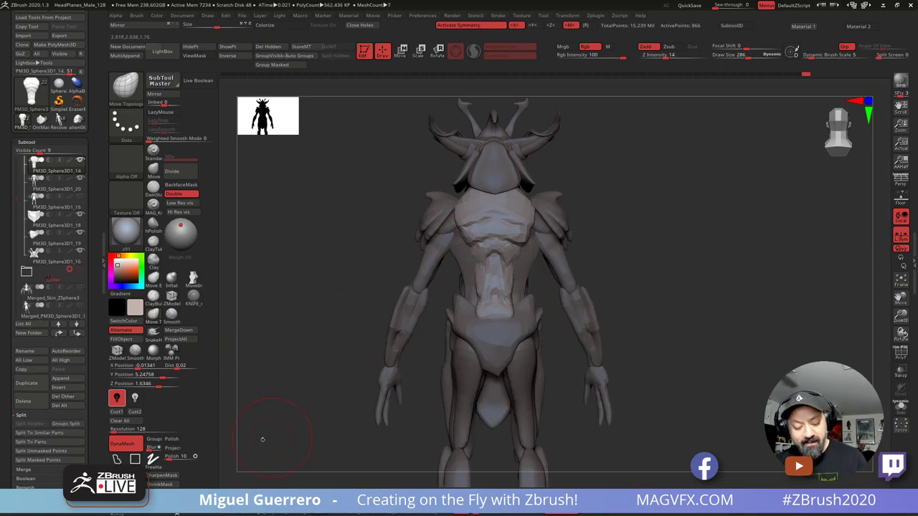
# Step: Remesh the separated back plate with DynaMesh and smooth its faceted surface along the spine
pyautogui.press('ctrl')
pyautogui.keyDown('ctrl'); pyautogui.moveTo(314, 274); pyautogui.dragTo(311, 279); pyautogui.keyUp('ctrl')
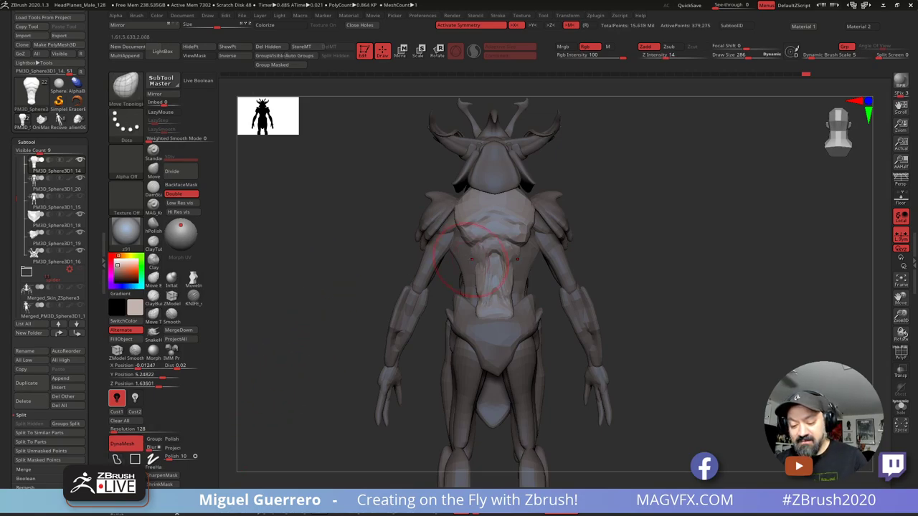
pyautogui.keyDown('shift'); pyautogui.moveTo(493, 294); pyautogui.dragTo(486, 204); pyautogui.keyUp('shift')
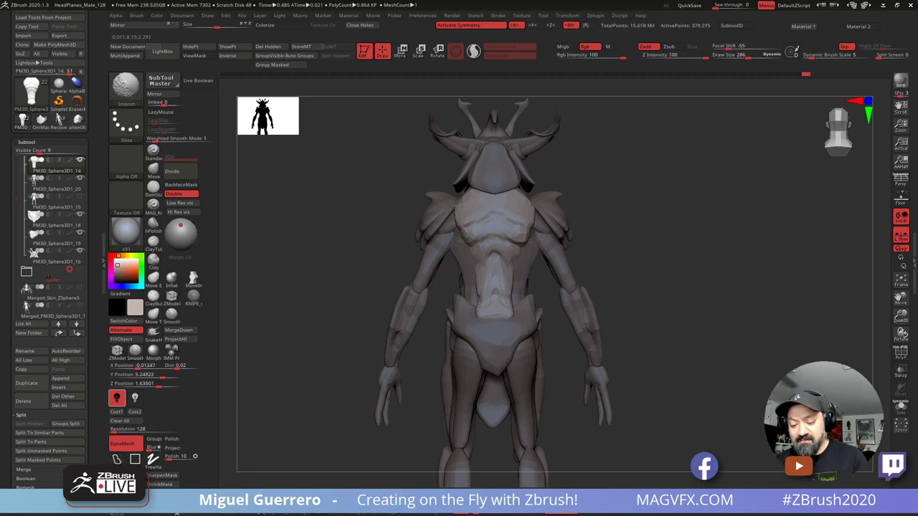
pyautogui.keyDown('alt'); pyautogui.moveTo(341, 254); pyautogui.dragTo(363, 252); pyautogui.keyUp('alt')
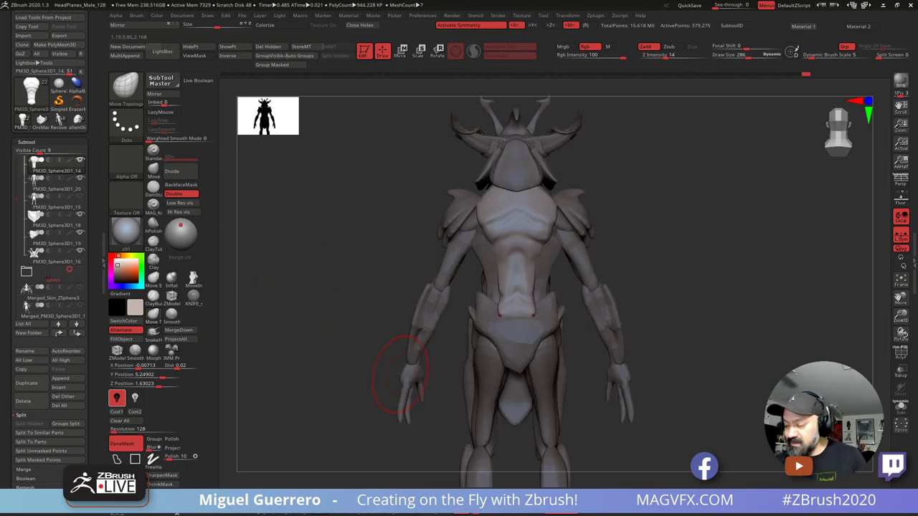
# Step: Display the back plate's polyframe and set its DynaMesh resolution to 432
pyautogui.click(900, 352)
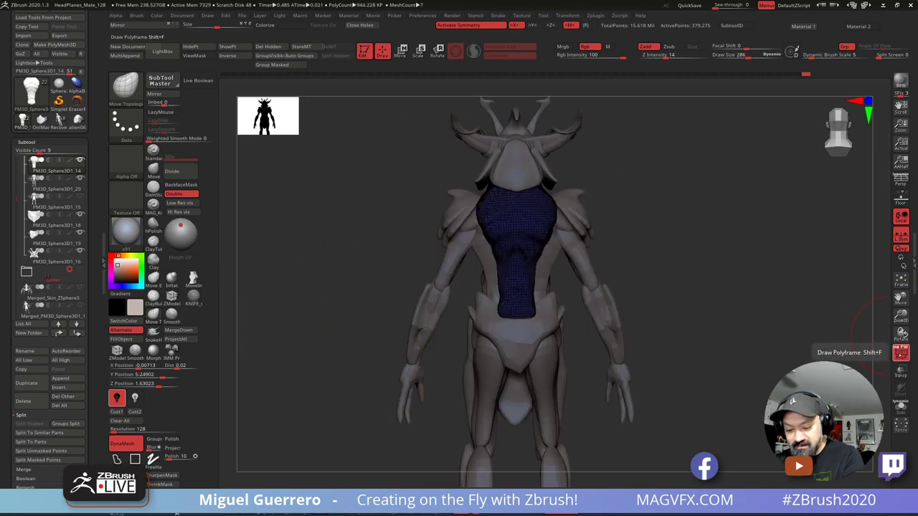
pyautogui.keyDown('ctrl'); pyautogui.moveTo(532, 236); pyautogui.dragTo(488, 282, button='right'); pyautogui.keyUp('ctrl')
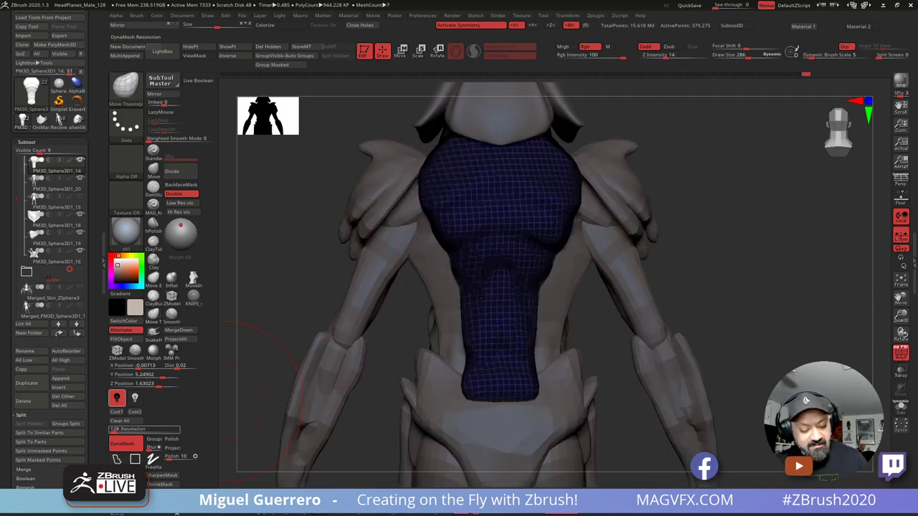
pyautogui.write('432')
pyautogui.press('Return')
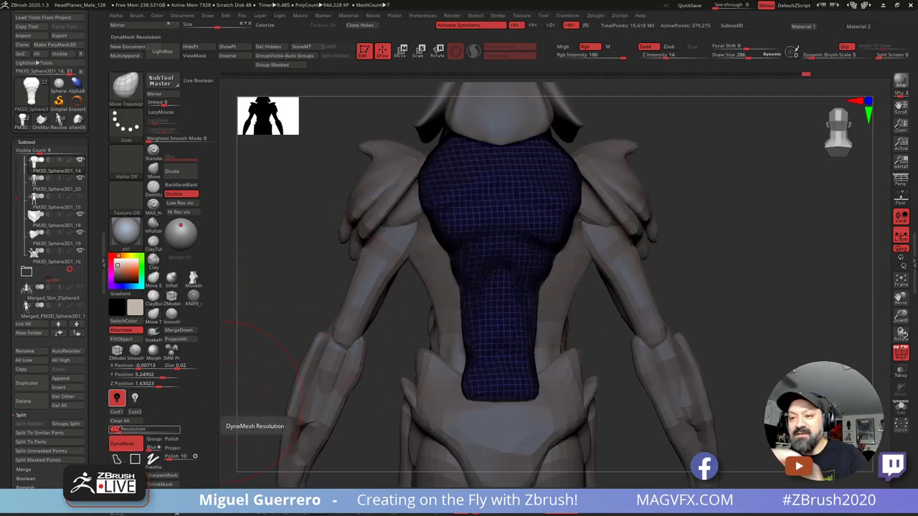
# Step: Set the DynaMesh resolution to 32 and remesh the back plate
pyautogui.press('BackSpace')
pyautogui.press('BackSpace')
pyautogui.press('BackSpace')
pyautogui.write('32')
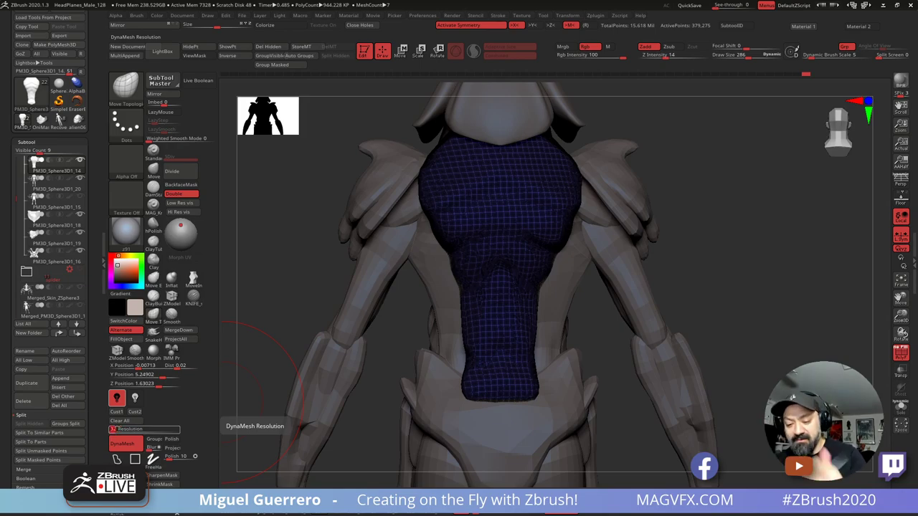
pyautogui.press('Return')
pyautogui.keyDown('ctrl'); pyautogui.moveTo(277, 238); pyautogui.dragTo(274, 254); pyautogui.keyUp('ctrl')
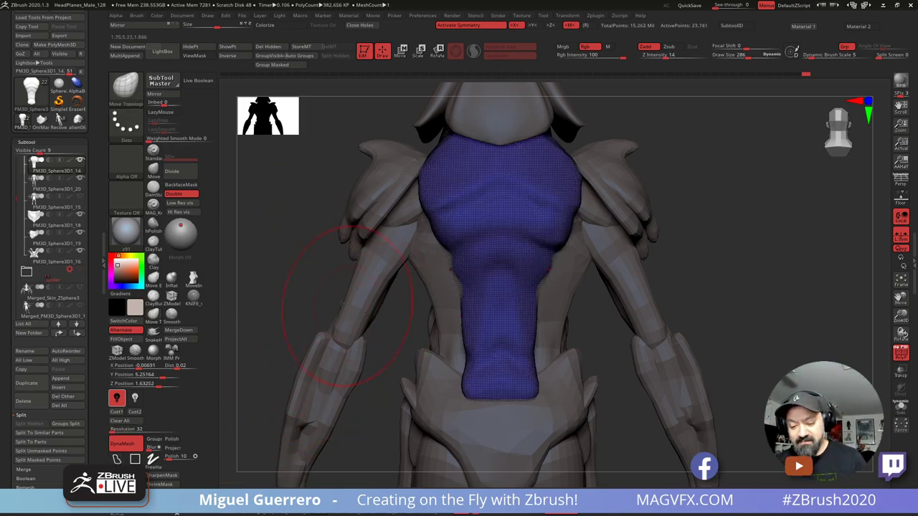
# Step: Restore the back plate's symmetry with Smart ReSym and ReSym, and turn off its polyframe
pyautogui.scroll(-5, 67, 444)
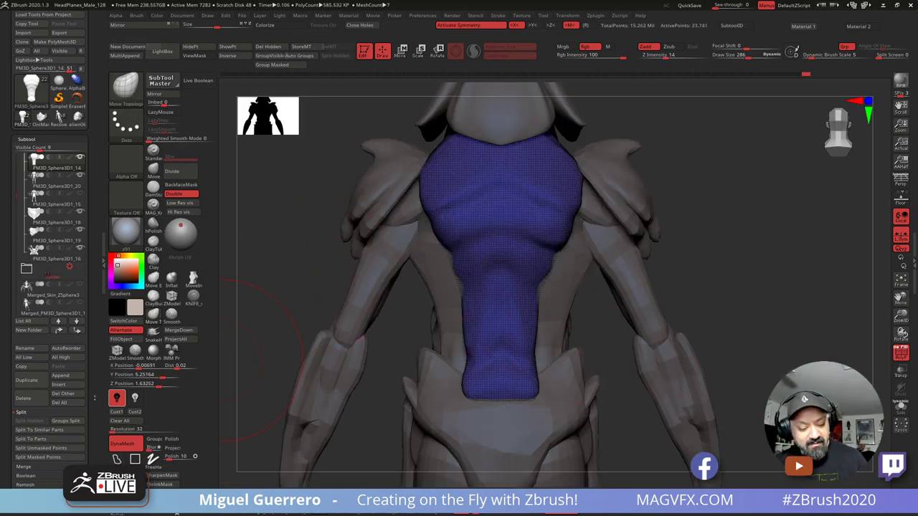
pyautogui.scroll(-1, 65, 434)
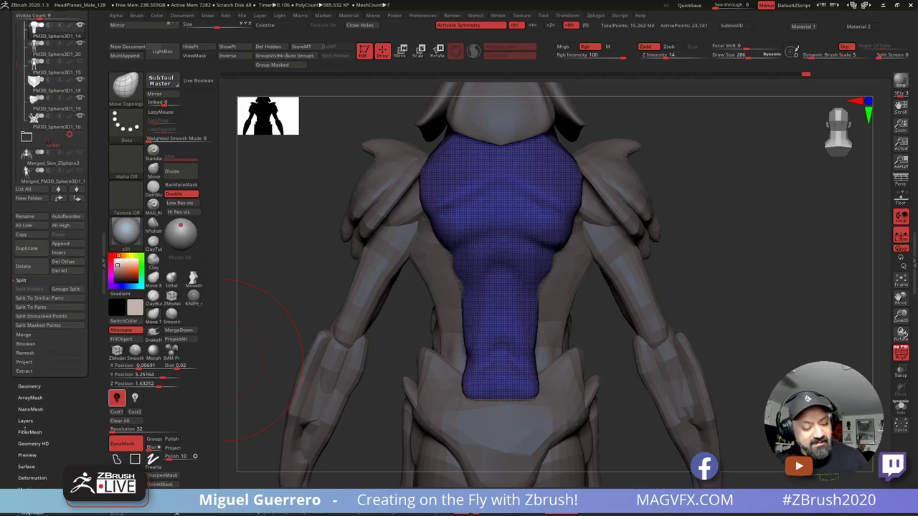
pyautogui.moveTo(36, 448); pyautogui.dragTo(36, 426)
pyautogui.click(38, 459)
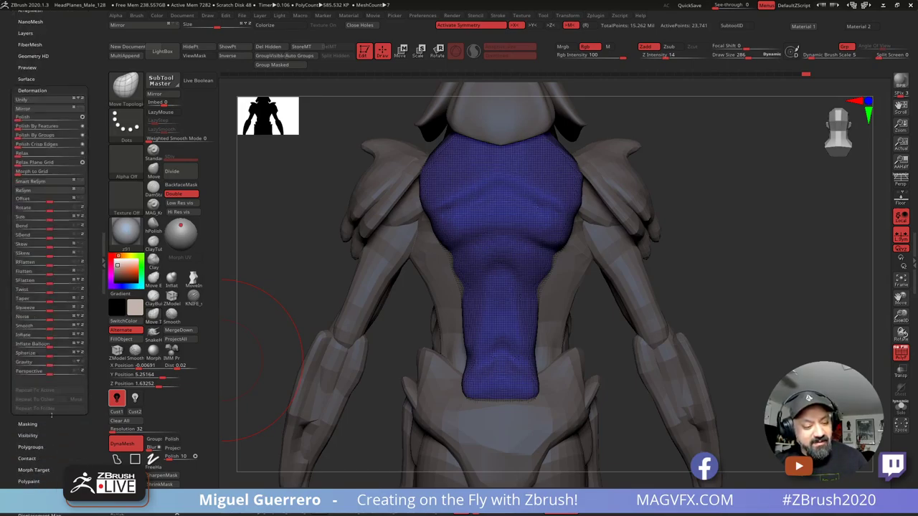
pyautogui.click(51, 181)
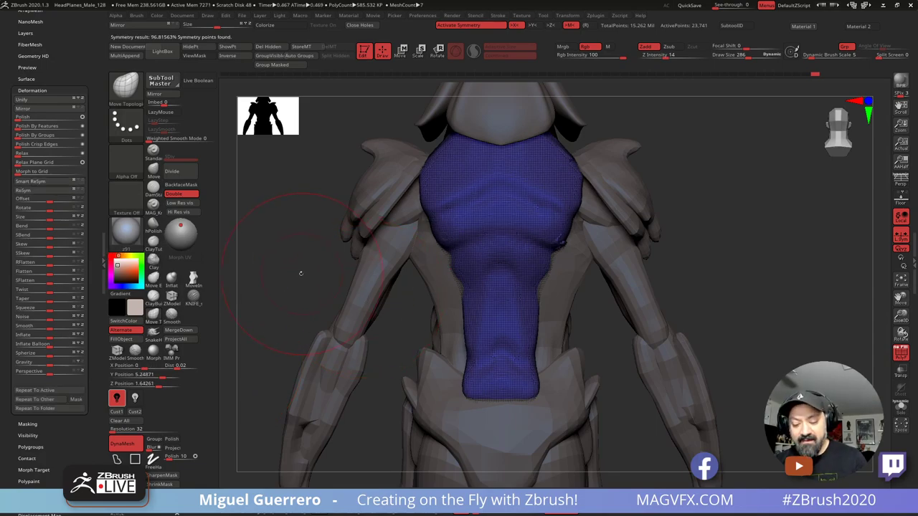
pyautogui.moveTo(301, 274); pyautogui.dragTo(373, 289)
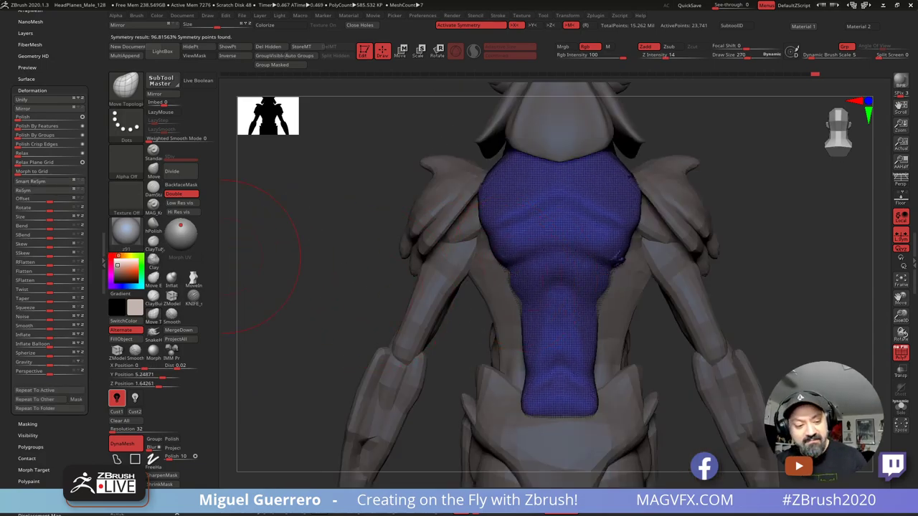
pyautogui.click(66, 191)
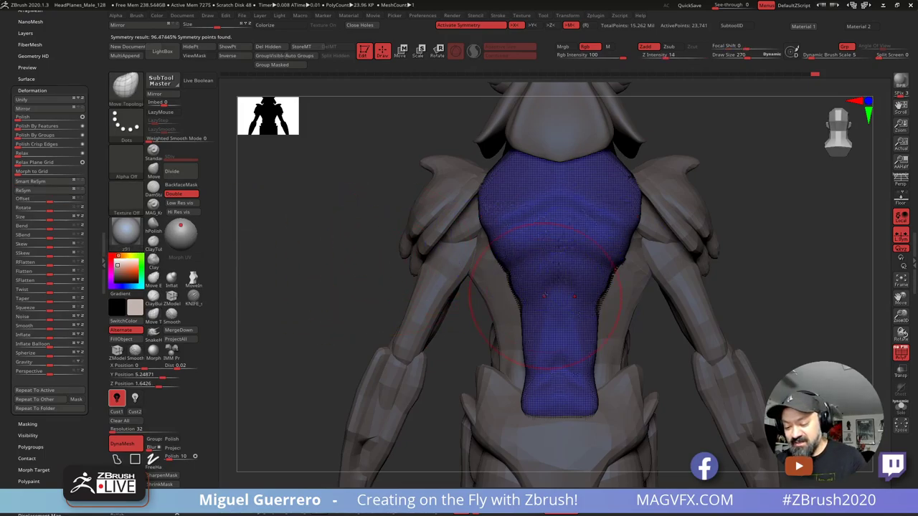
pyautogui.click(902, 353)
pyautogui.keyDown('ctrl'); pyautogui.moveTo(447, 262); pyautogui.dragTo(459, 226, button='right'); pyautogui.keyUp('ctrl')
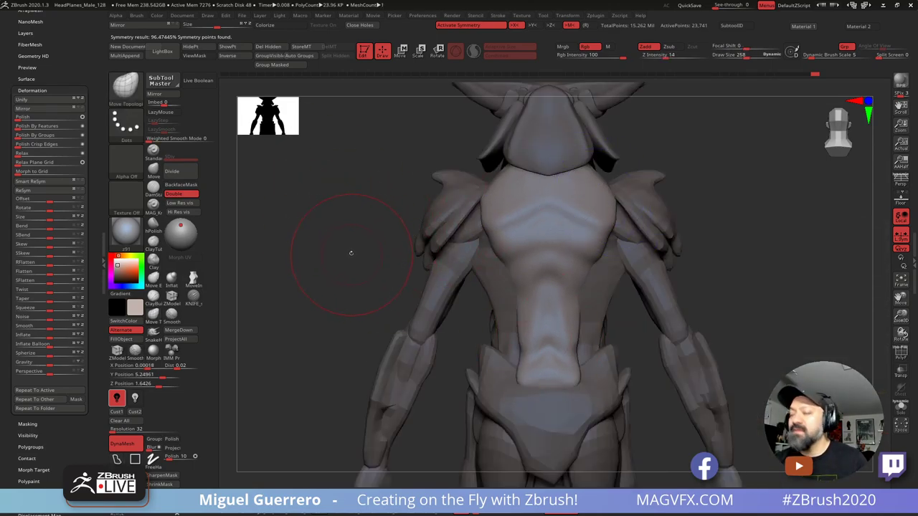
# Step: Switch to the browser and examine the samurai armour photos and the rhinoceros beetle anatomy diagram as references
pyautogui.click(153, 169)
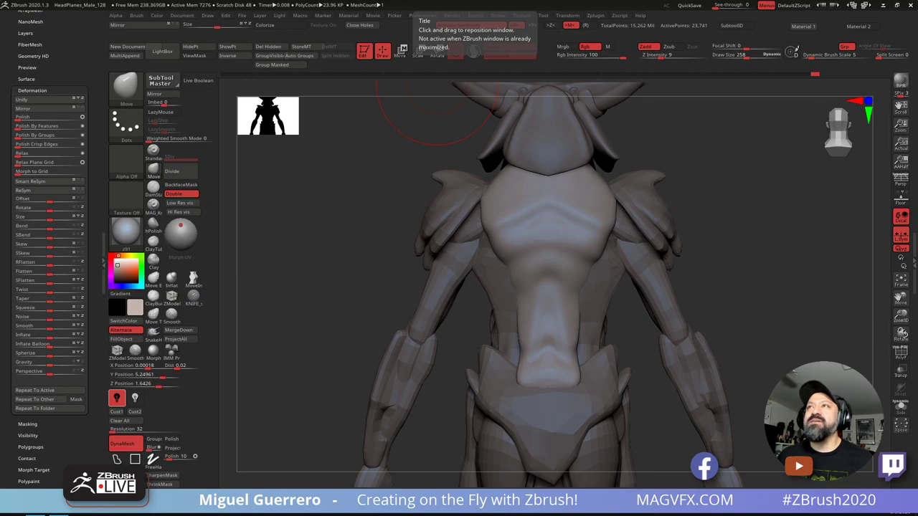
pyautogui.moveTo(600, 0); pyautogui.dragTo(622, 2)
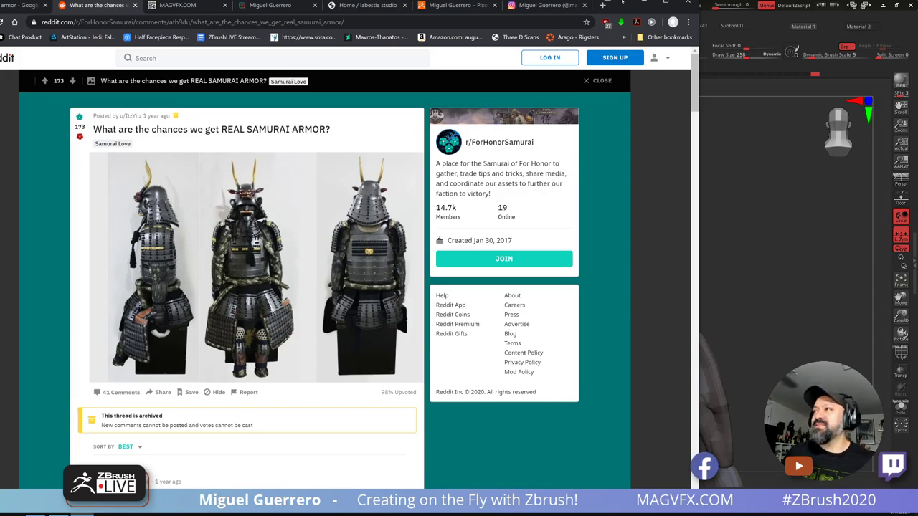
pyautogui.moveTo(623, 2); pyautogui.dragTo(594, 0)
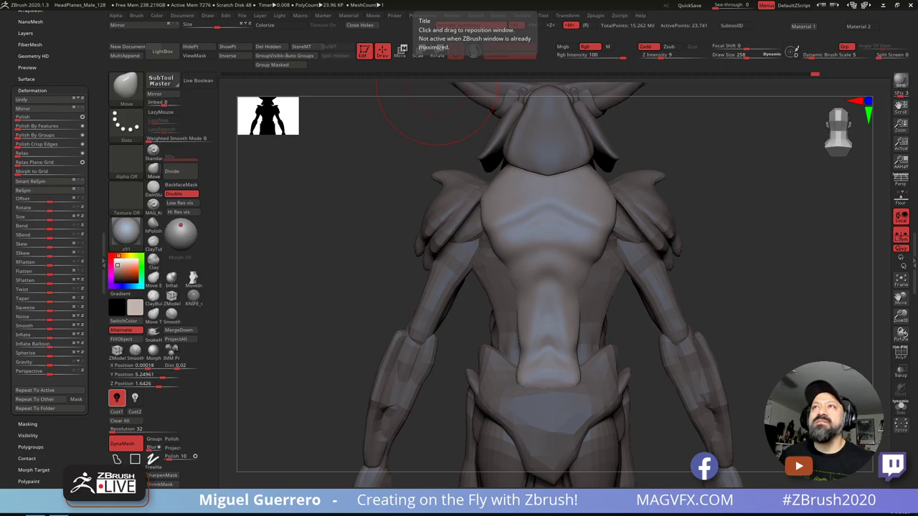
pyautogui.moveTo(531, 0); pyautogui.dragTo(710, 1)
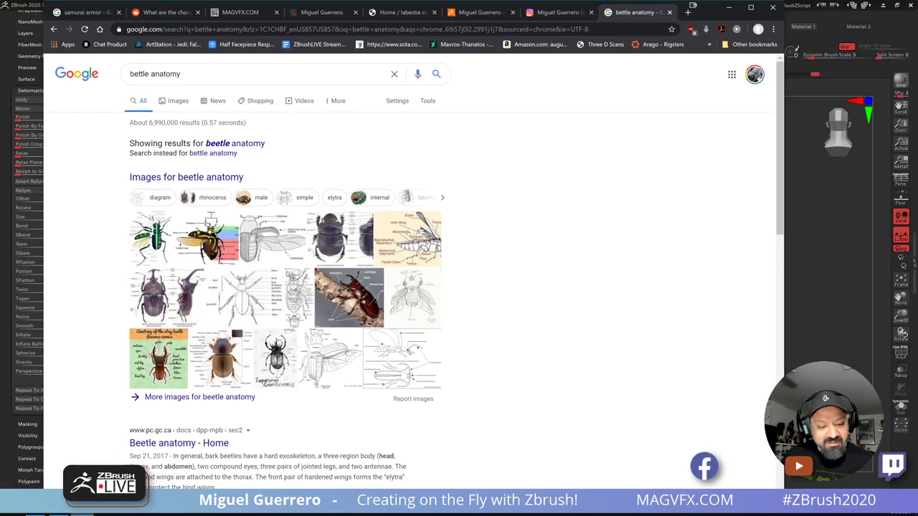
pyautogui.click(156, 299)
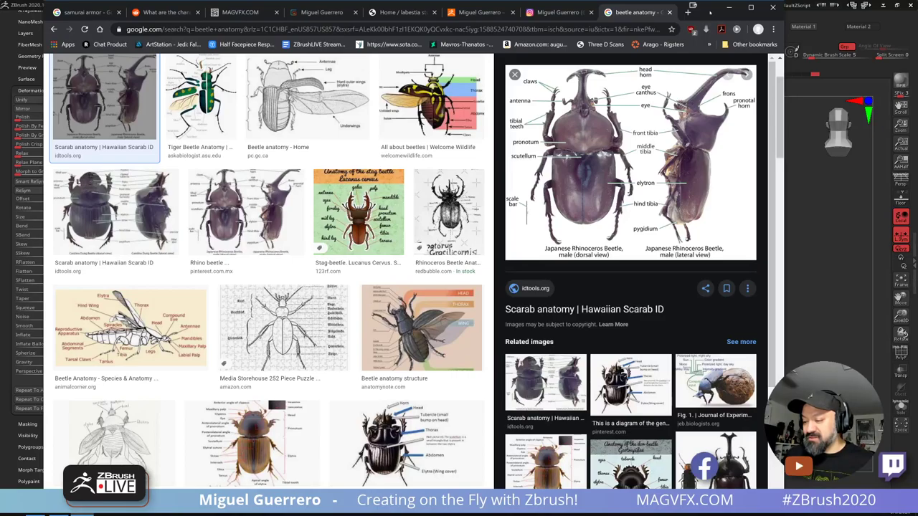
pyautogui.click(729, 7)
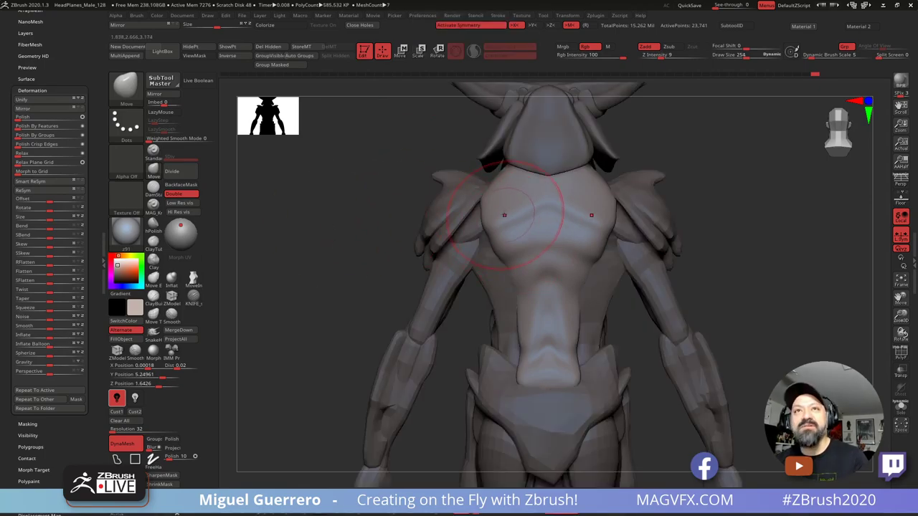
# Step: Carve a symmetric curved groove between the upper and lower sections of the back plate with the KNIFE brush at size 146
pyautogui.press('[')
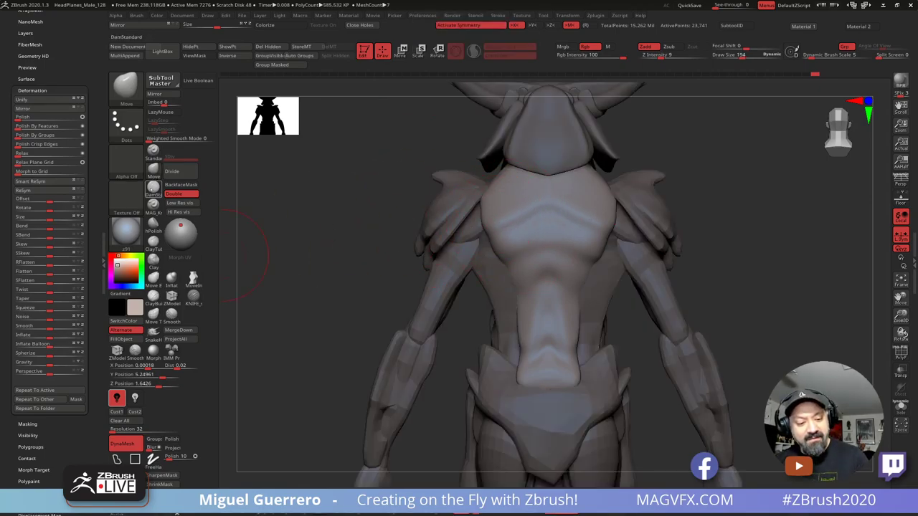
pyautogui.click(193, 298)
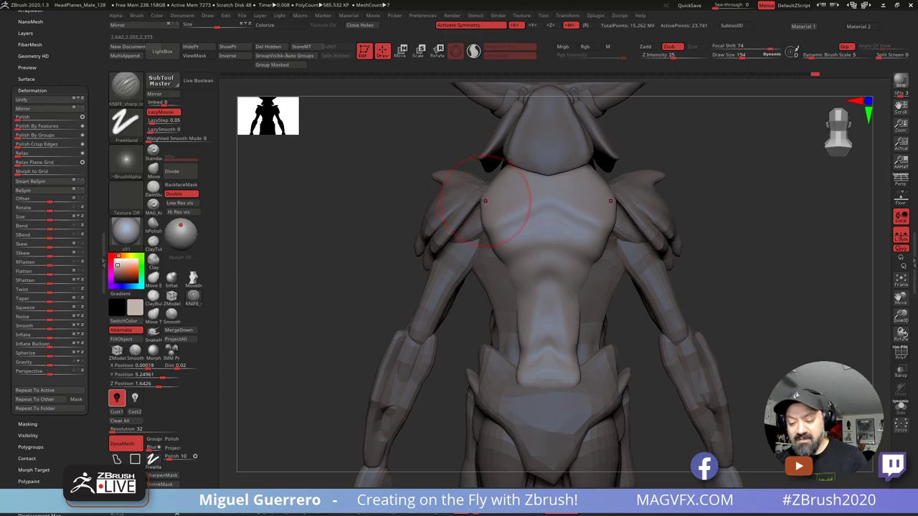
pyautogui.press('[')
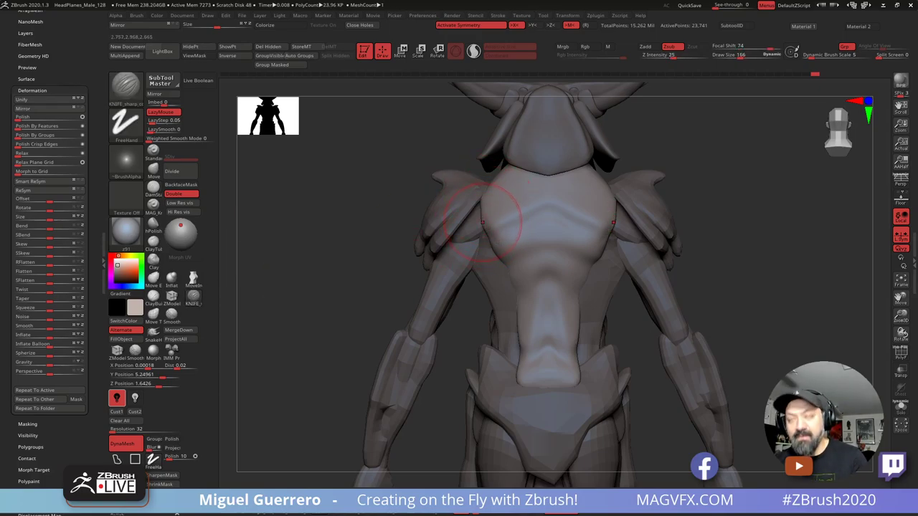
pyautogui.press('[')
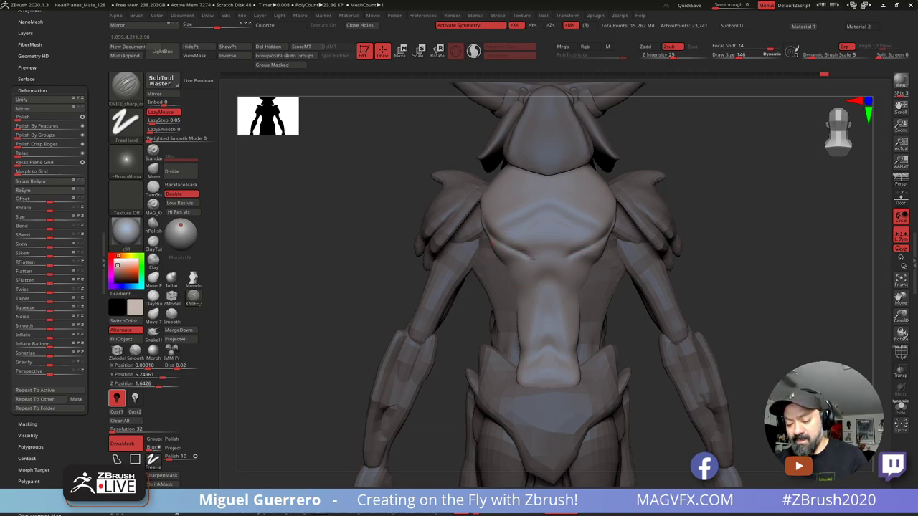
# Step: Mask the upper section of the back plate and flatten the lower section along the spine with the hPolish brush at size 262
pyautogui.press('ctrl')
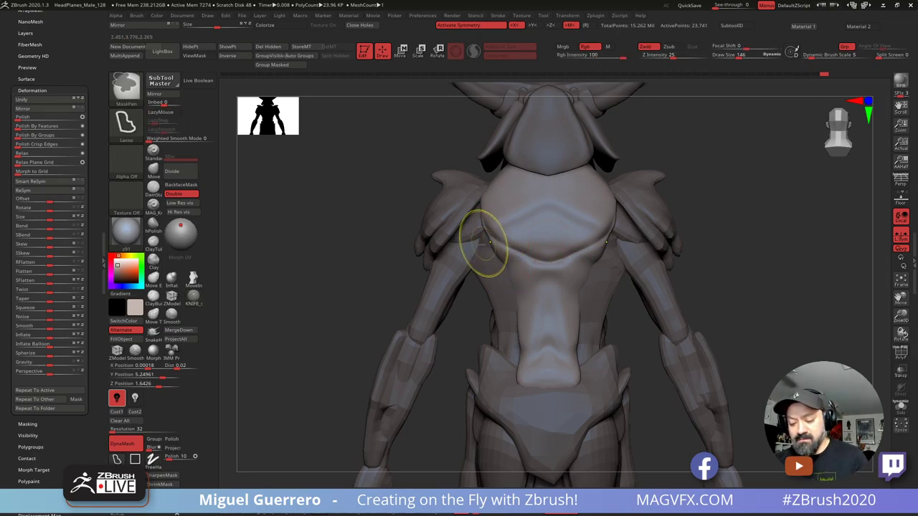
pyautogui.moveTo(479, 229)
pyautogui.mouseDown()
pyautogui.moveTo(546, 241)
pyautogui.moveTo(572, 294)
pyautogui.moveTo(516, 388)
pyautogui.mouseUp()
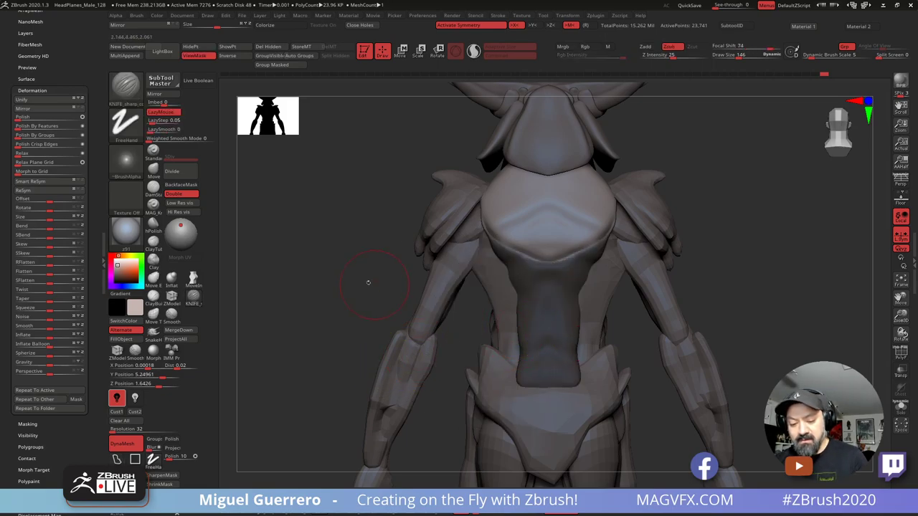
pyautogui.keyDown('ctrl'); pyautogui.click(287, 310); pyautogui.keyUp('ctrl')
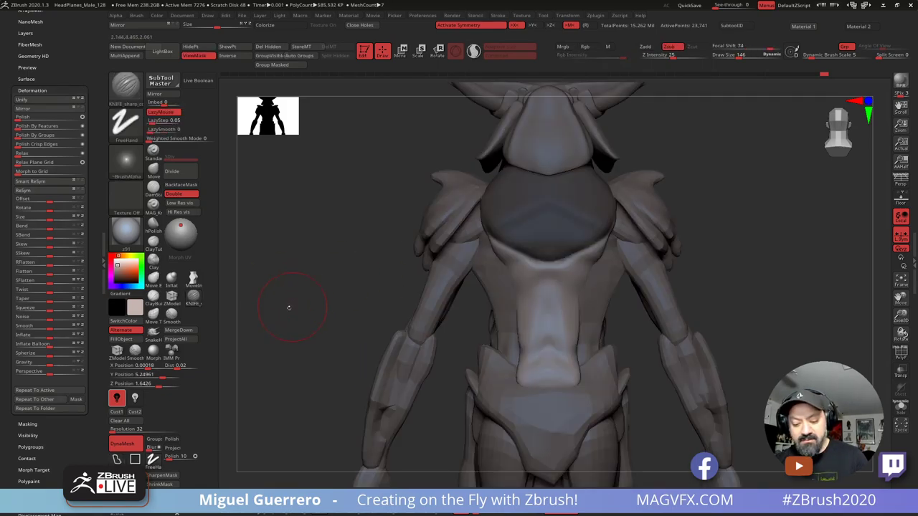
pyautogui.click(153, 224)
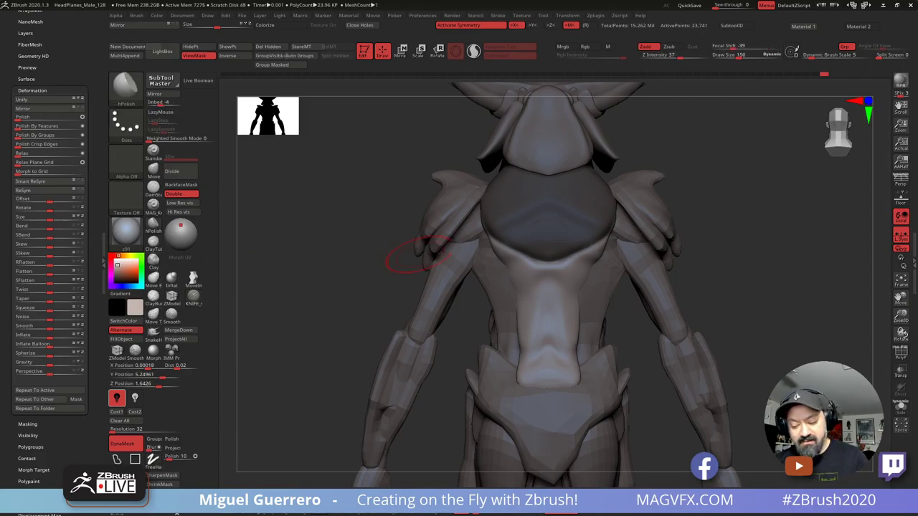
pyautogui.press(']')
pyautogui.press(']')
pyautogui.moveTo(522, 265)
pyautogui.mouseDown()
pyautogui.moveTo(533, 302)
pyautogui.moveTo(525, 348)
pyautogui.moveTo(518, 302)
pyautogui.moveTo(520, 357)
pyautogui.moveTo(530, 357)
pyautogui.mouseUp()
# Step: Invert the mask and pull the upper back plate into a downward point with flared sides using the Move brush at size 166
pyautogui.keyDown('ctrl'); pyautogui.click(379, 234); pyautogui.keyUp('ctrl')
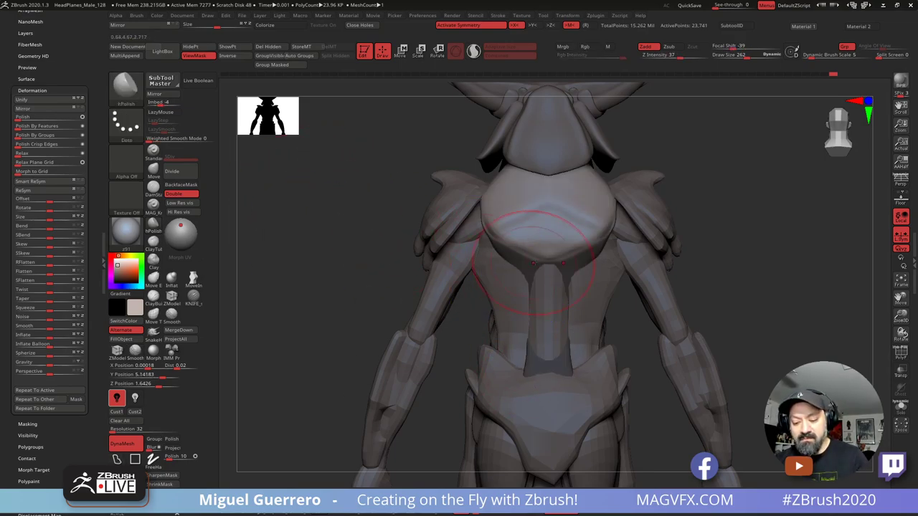
pyautogui.press('[')
pyautogui.press('[')
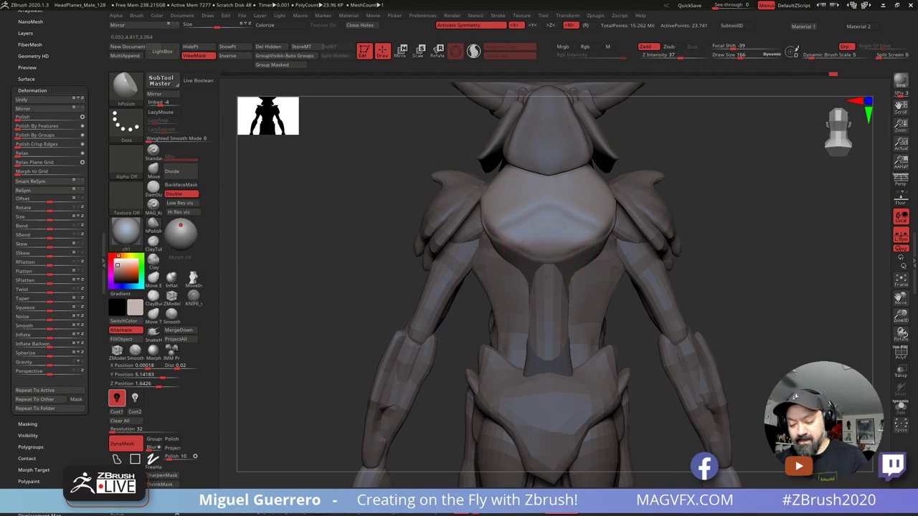
pyautogui.press('ctrl')
pyautogui.click(154, 171)
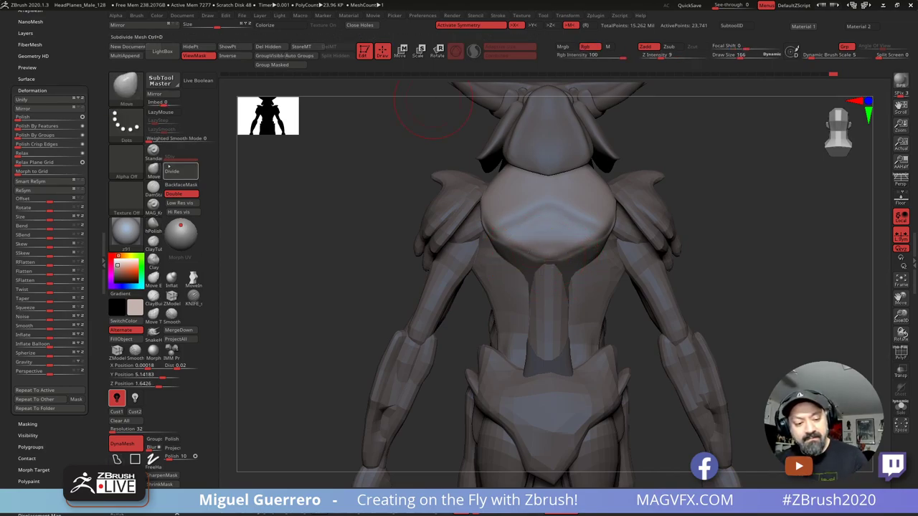
pyautogui.moveTo(552, 249); pyautogui.dragTo(552, 255)
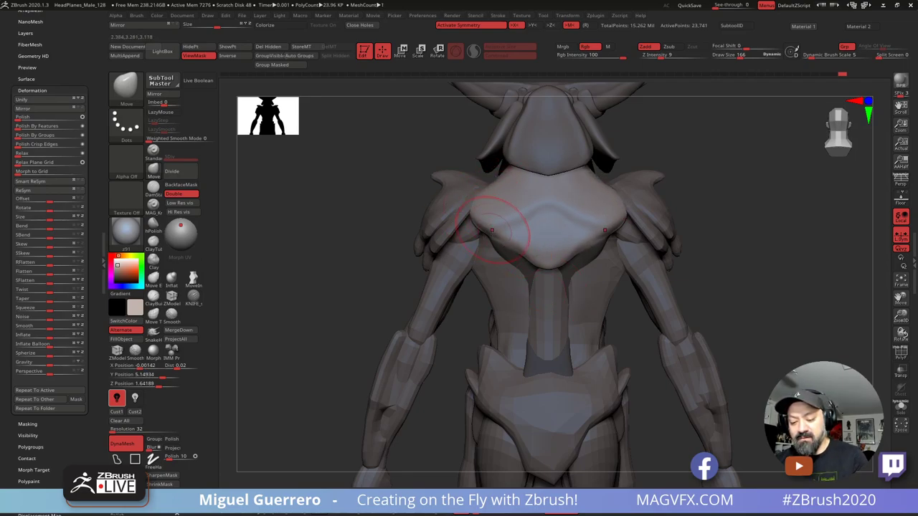
pyautogui.moveTo(512, 238); pyautogui.dragTo(508, 255)
pyautogui.moveTo(495, 233)
pyautogui.mouseDown()
pyautogui.moveTo(487, 241)
pyautogui.moveTo(445, 215)
pyautogui.mouseUp()
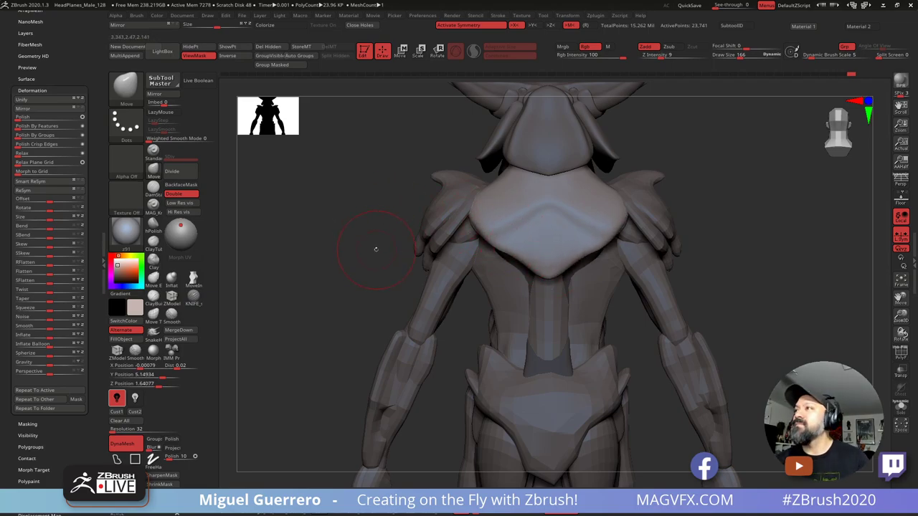
# Step: Clear the mask on the back plate and switch the model to the reddish-brown z7 material
pyautogui.moveTo(376, 249); pyautogui.dragTo(366, 257)
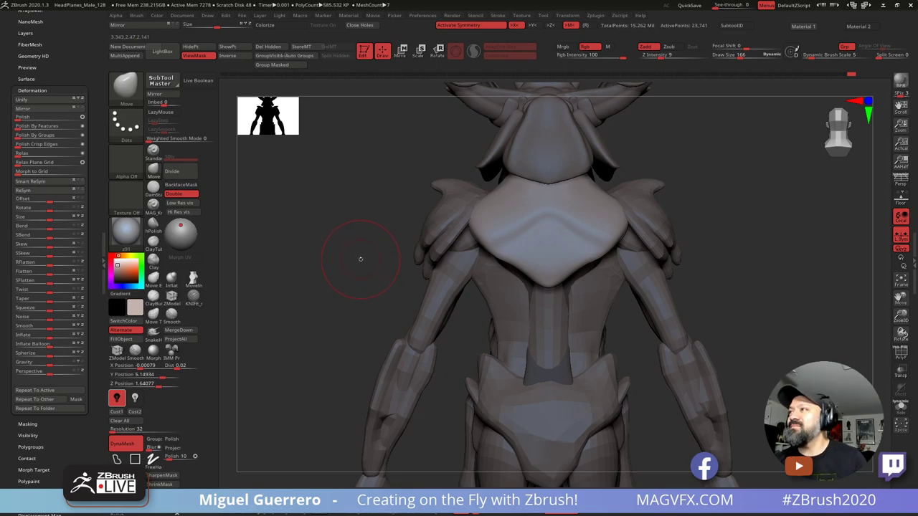
pyautogui.keyDown('ctrl'); pyautogui.moveTo(334, 220); pyautogui.dragTo(310, 264); pyautogui.keyUp('ctrl')
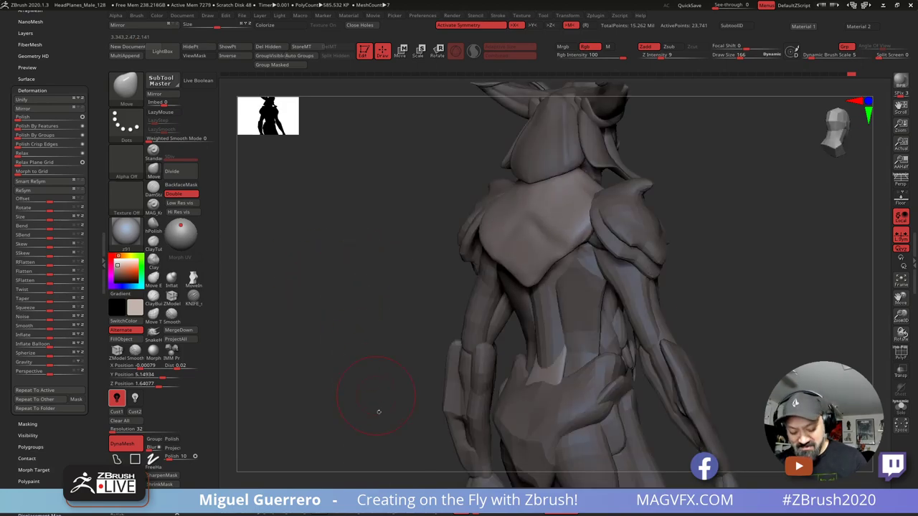
pyautogui.click(375, 508)
pyautogui.moveTo(338, 375); pyautogui.dragTo(359, 338)
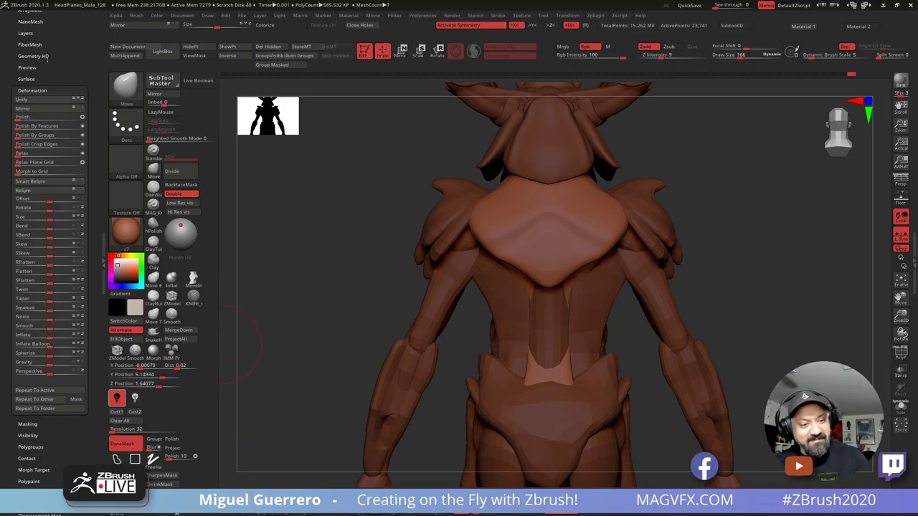
# Step: Save the tool to disk and append a Sphere3D as a new subtool
pyautogui.moveTo(93, 114); pyautogui.dragTo(93, 292)
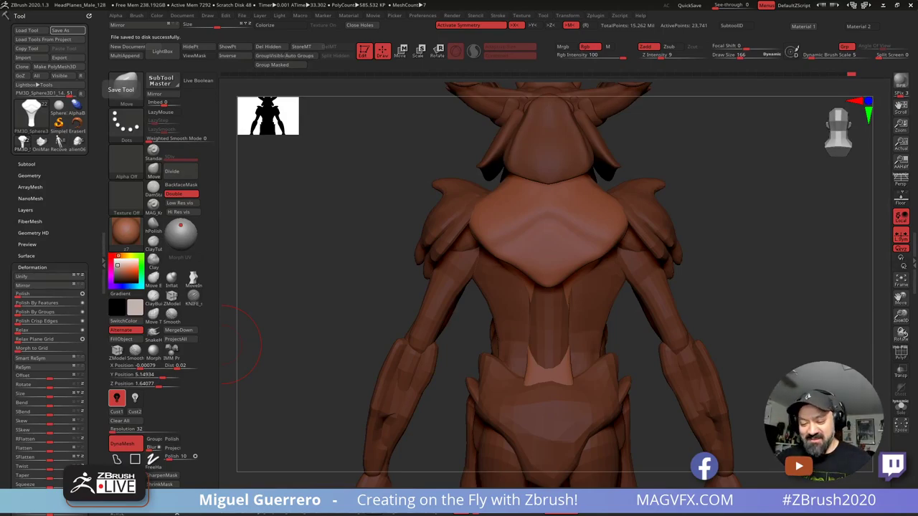
pyautogui.click(26, 163)
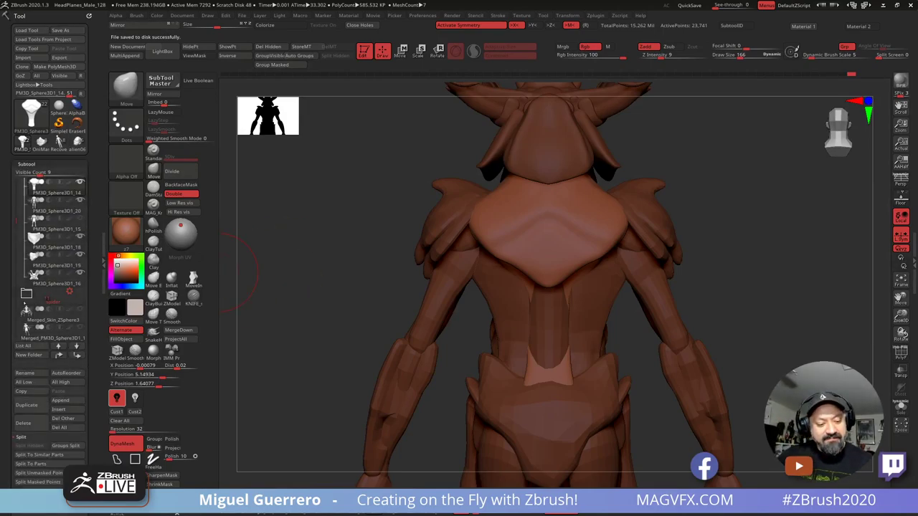
pyautogui.click(59, 401)
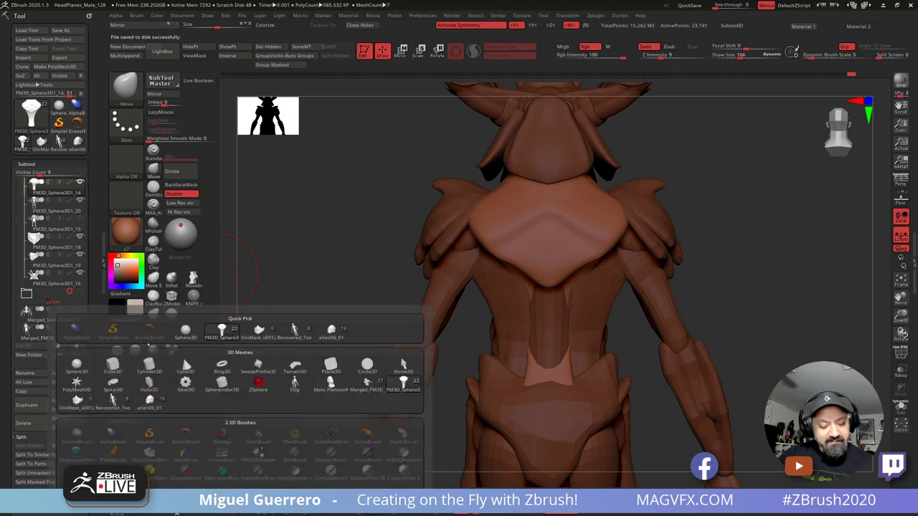
pyautogui.click(189, 328)
pyautogui.keyDown('ctrl'); pyautogui.moveTo(380, 288); pyautogui.dragTo(332, 249, button='right'); pyautogui.keyUp('ctrl')
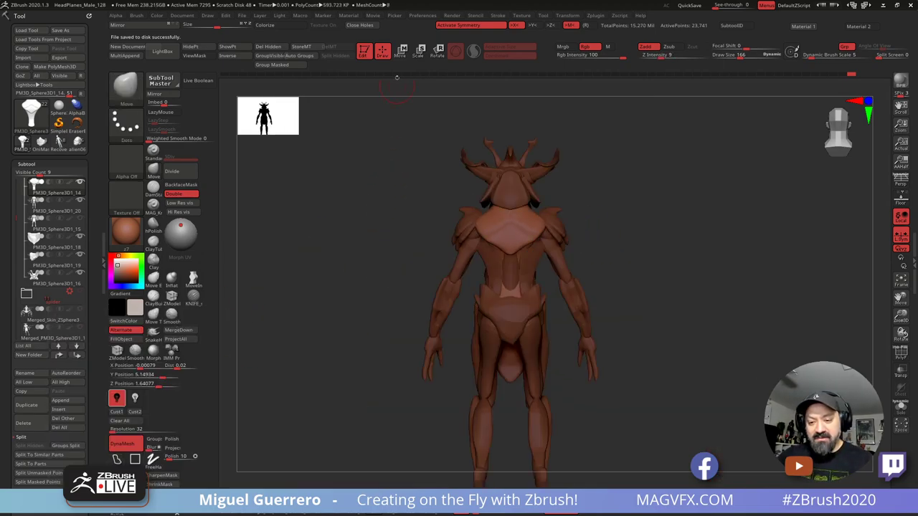
# Step: Select the appended sphere subtool, scale it down and position it behind one side of the creature's mid back
pyautogui.press('w')
pyautogui.keyDown('ctrl'); pyautogui.moveTo(473, 295); pyautogui.dragTo(471, 259, button='right'); pyautogui.keyUp('ctrl')
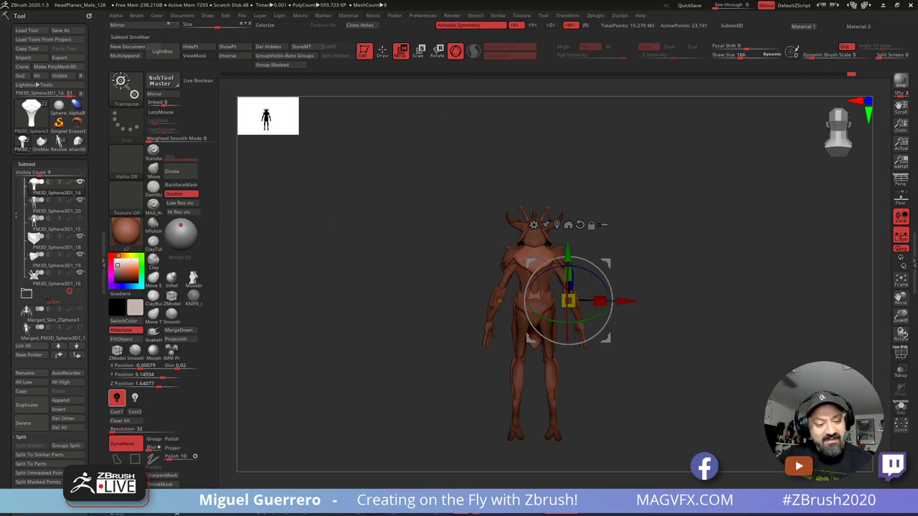
pyautogui.moveTo(16, 219); pyautogui.dragTo(17, 258)
pyautogui.click(31, 295)
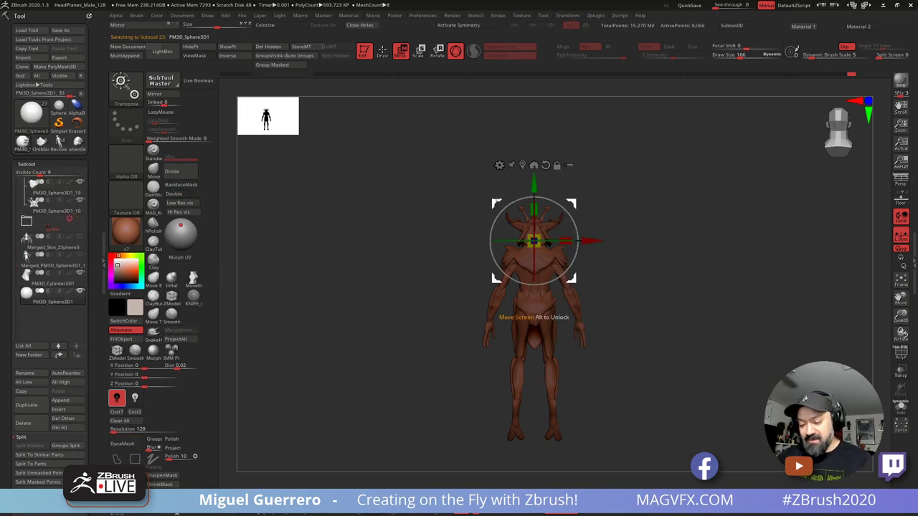
pyautogui.moveTo(490, 269); pyautogui.dragTo(469, 256, button='right')
pyautogui.moveTo(467, 283); pyautogui.dragTo(495, 283)
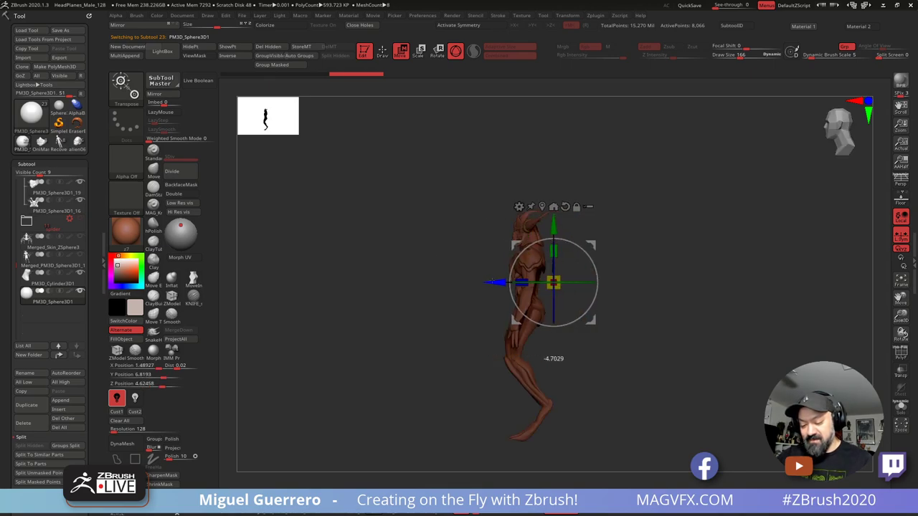
pyautogui.moveTo(358, 267); pyautogui.dragTo(446, 262, button='right')
pyautogui.keyDown('shift'); pyautogui.moveTo(447, 262); pyautogui.dragTo(466, 264, button='right'); pyautogui.keyUp('shift')
pyautogui.moveTo(515, 245); pyautogui.dragTo(510, 241)
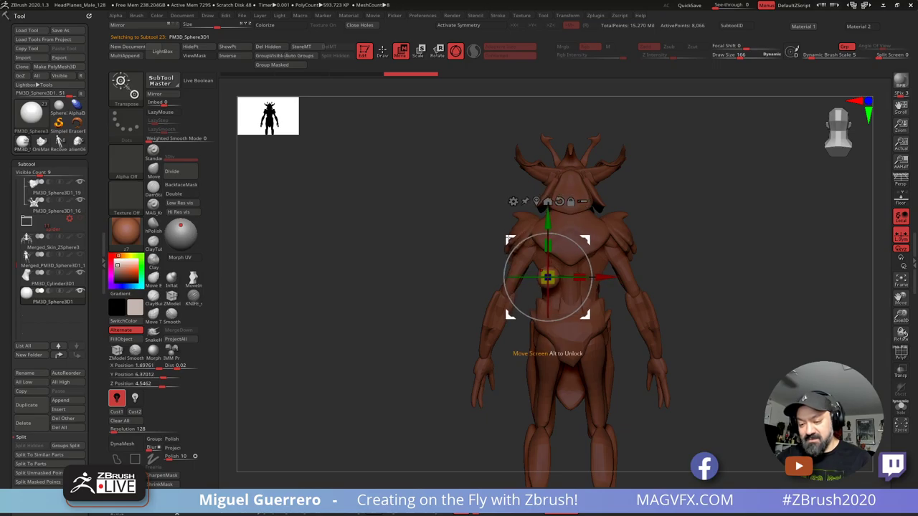
# Step: Stretch the sphere downward into an elongated capsule along the back using the Move brush, starting at size 266
pyautogui.click(382, 51)
pyautogui.press('b')
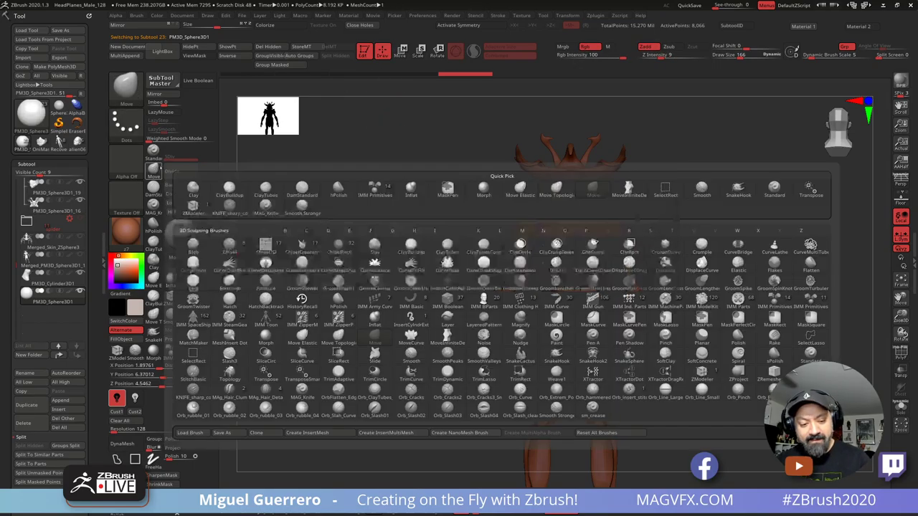
pyautogui.press(']')
pyautogui.press(']')
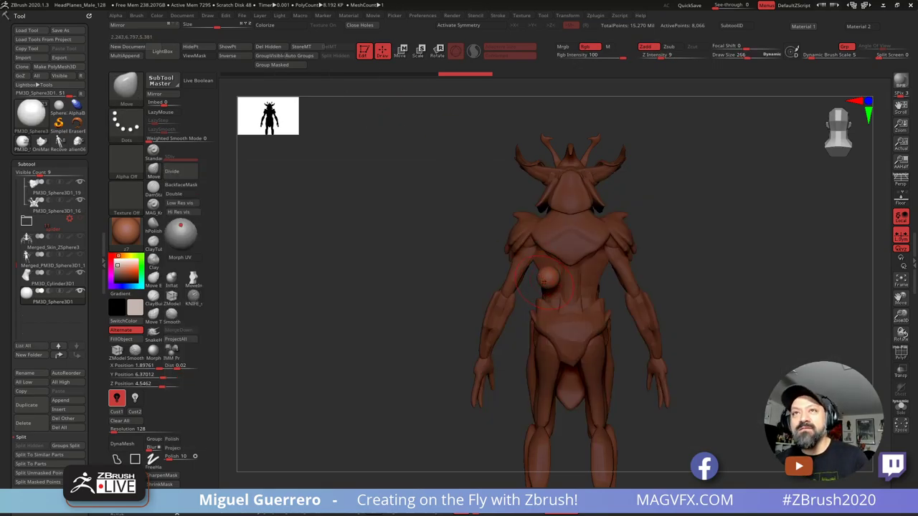
pyautogui.moveTo(541, 271)
pyautogui.mouseDown()
pyautogui.moveTo(540, 256)
pyautogui.moveTo(568, 391)
pyautogui.mouseUp()
pyautogui.moveTo(551, 297); pyautogui.dragTo(568, 391)
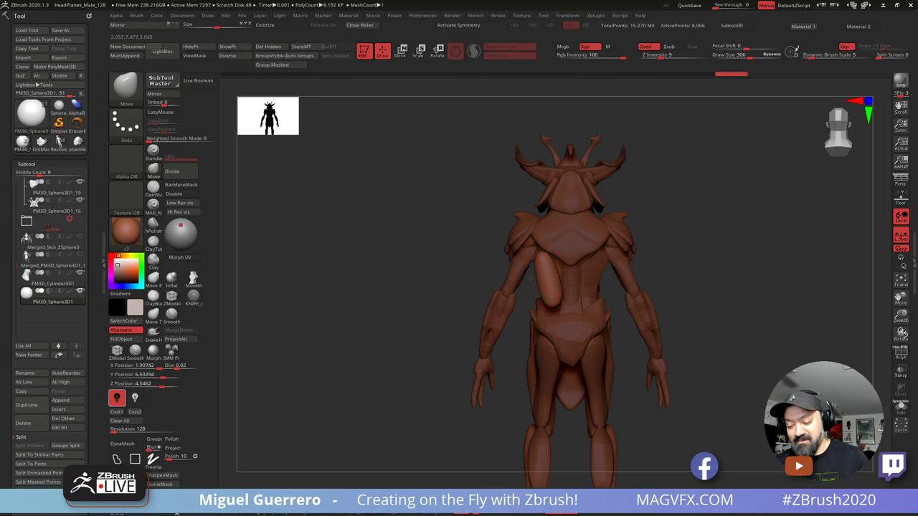
# Step: Broaden the capsule into an oval wing-case shape and adjust its profile using the Move brush at size 306
pyautogui.moveTo(599, 280)
pyautogui.mouseDown()
pyautogui.moveTo(508, 283)
pyautogui.moveTo(564, 277)
pyautogui.moveTo(537, 275)
pyautogui.moveTo(546, 251)
pyautogui.mouseUp()
pyautogui.moveTo(550, 255); pyautogui.dragTo(551, 250)
pyautogui.moveTo(447, 259); pyautogui.dragTo(442, 260)
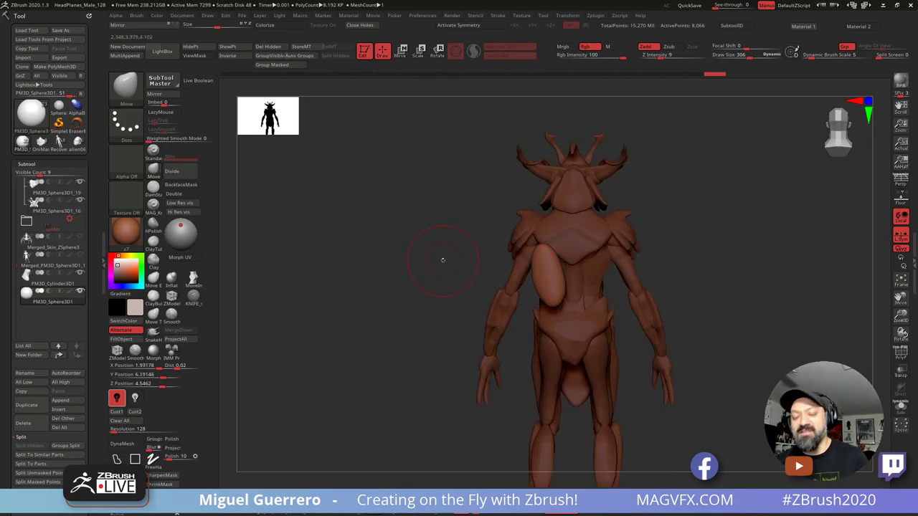
pyautogui.moveTo(534, 260); pyautogui.dragTo(539, 260)
pyautogui.moveTo(416, 238); pyautogui.dragTo(459, 238)
pyautogui.moveTo(529, 256); pyautogui.dragTo(526, 256)
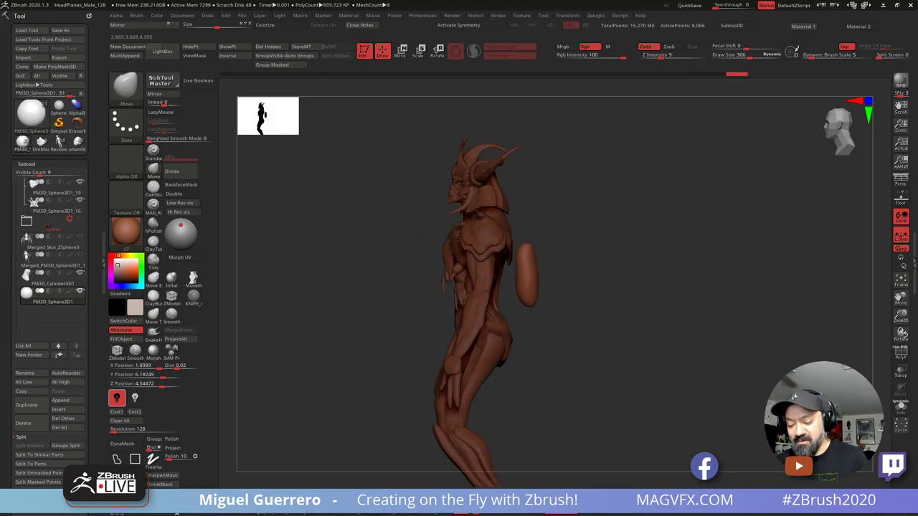
# Step: Move the oval piece forward until it sits against the creature's back
pyautogui.press('w')
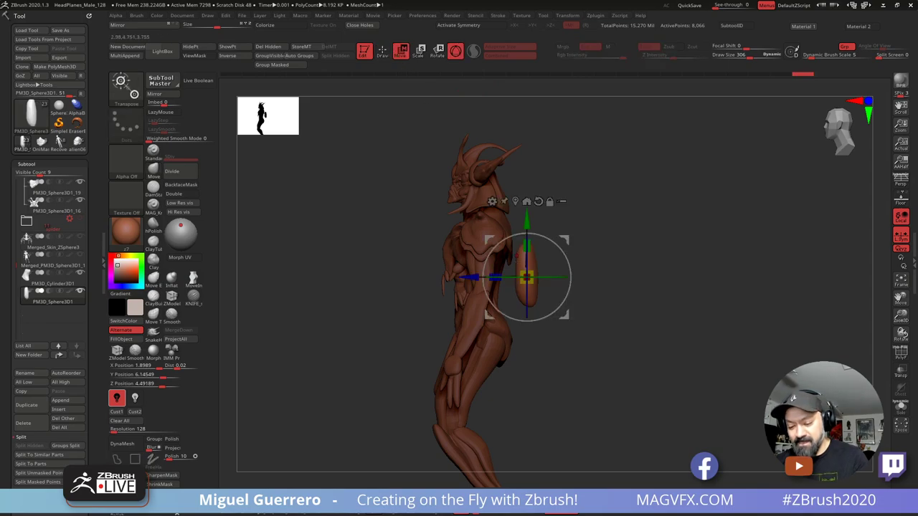
pyautogui.moveTo(471, 278); pyautogui.dragTo(444, 278)
pyautogui.press('q')
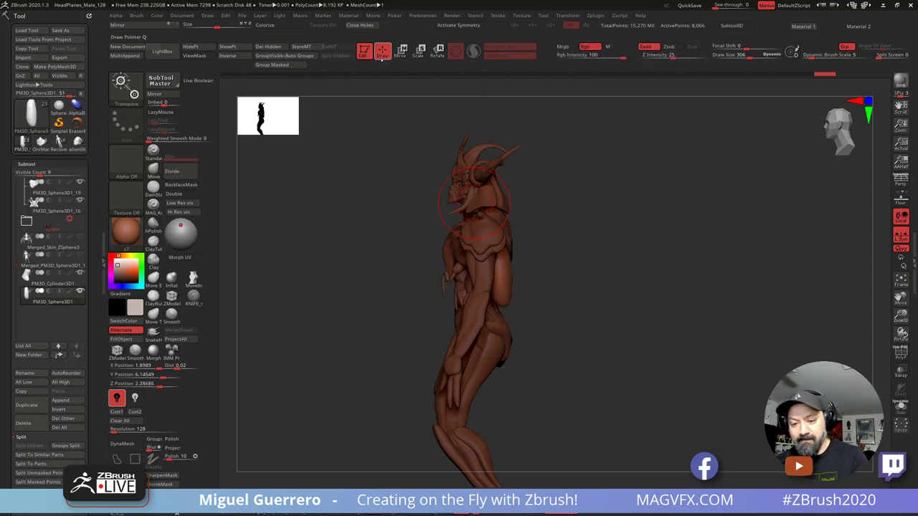
pyautogui.moveTo(378, 228); pyautogui.dragTo(345, 229)
pyautogui.keyDown('alt'); pyautogui.moveTo(444, 275); pyautogui.dragTo(469, 314); pyautogui.keyUp('alt')
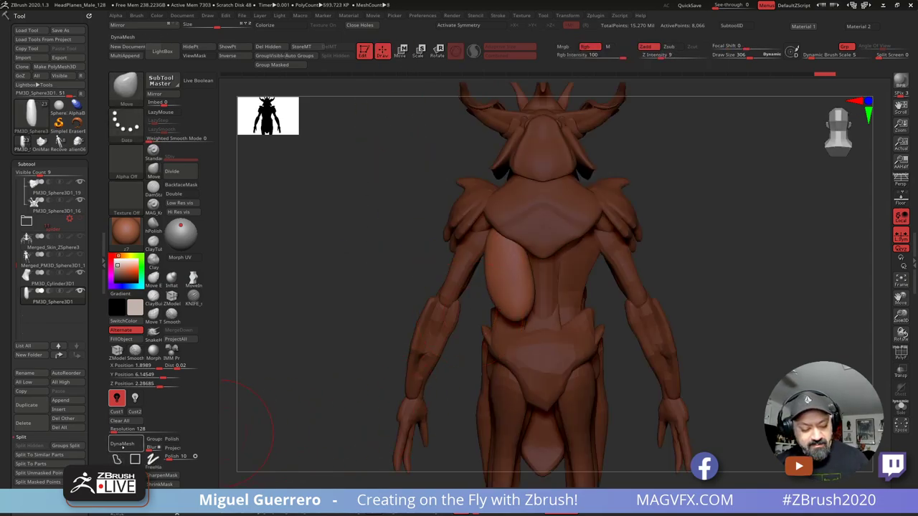
# Step: Remesh the oval piece with DynaMesh at resolution 16, checking its density with the polyframe display
pyautogui.click(901, 351)
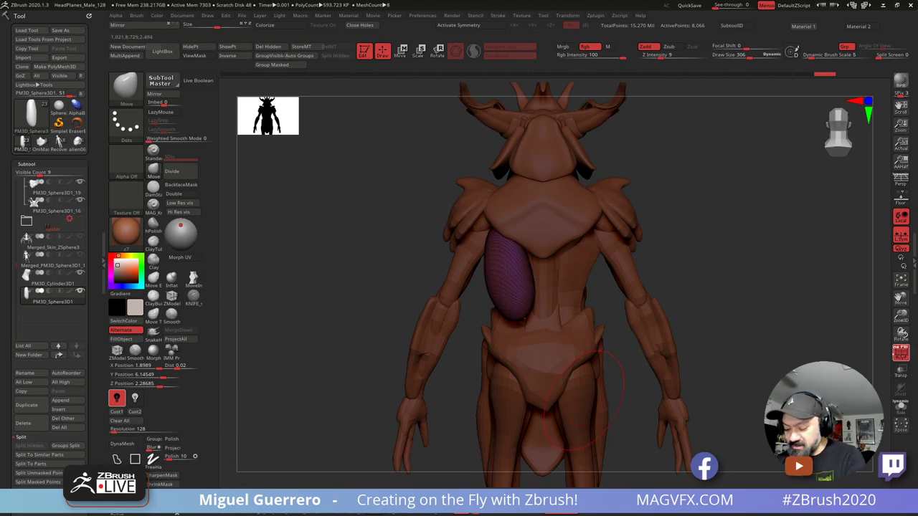
pyautogui.click(122, 443)
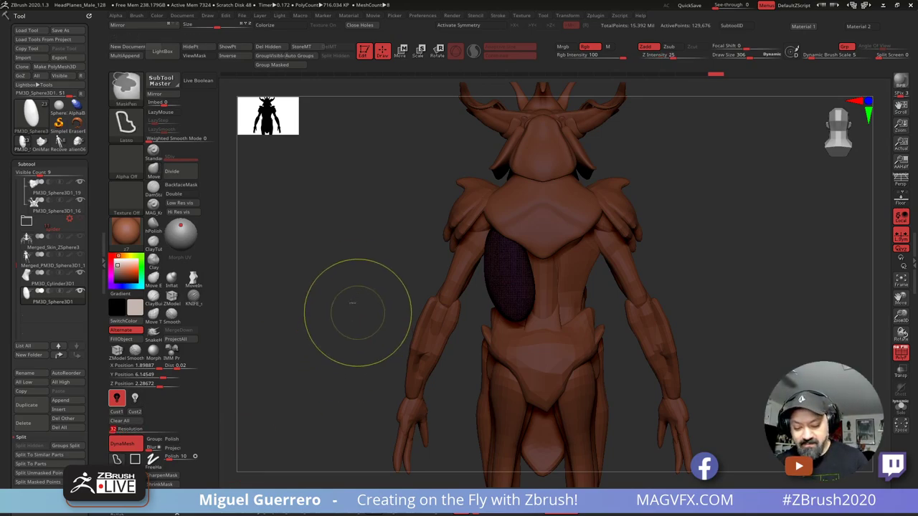
pyautogui.hotkey('ctrl', 'z')
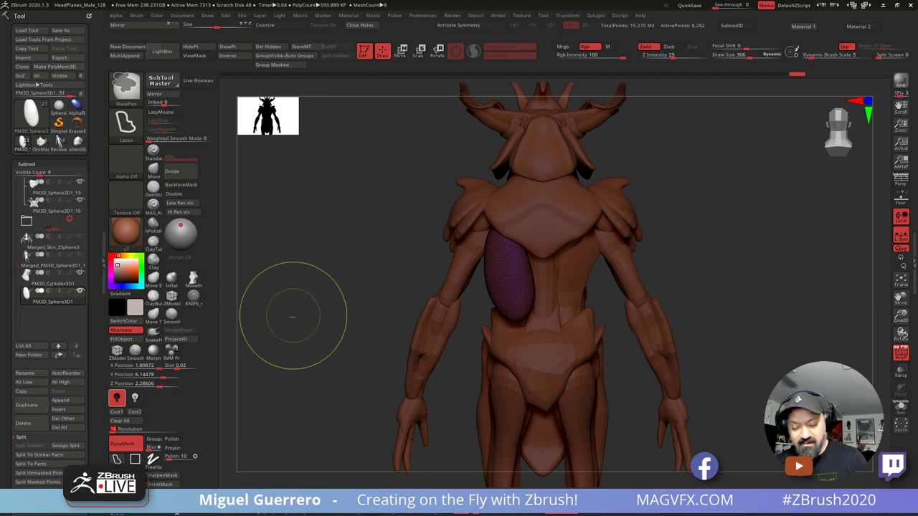
pyautogui.keyDown('ctrl'); pyautogui.moveTo(345, 285); pyautogui.dragTo(390, 322); pyautogui.keyUp('ctrl')
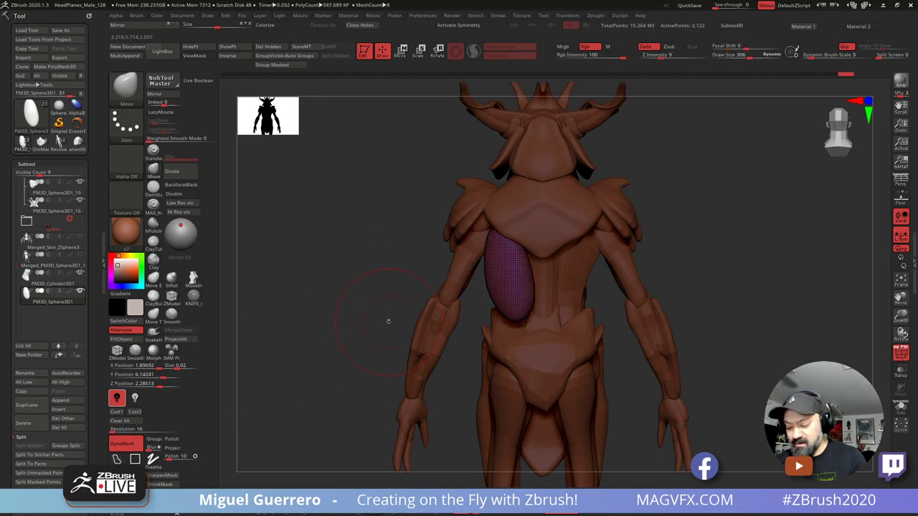
pyautogui.click(903, 355)
pyautogui.moveTo(419, 260)
pyautogui.keyDown('alt'); pyautogui.mouseDown()
pyautogui.moveTo(446, 302)
pyautogui.moveTo(435, 250)
pyautogui.mouseUp(); pyautogui.keyUp('alt')
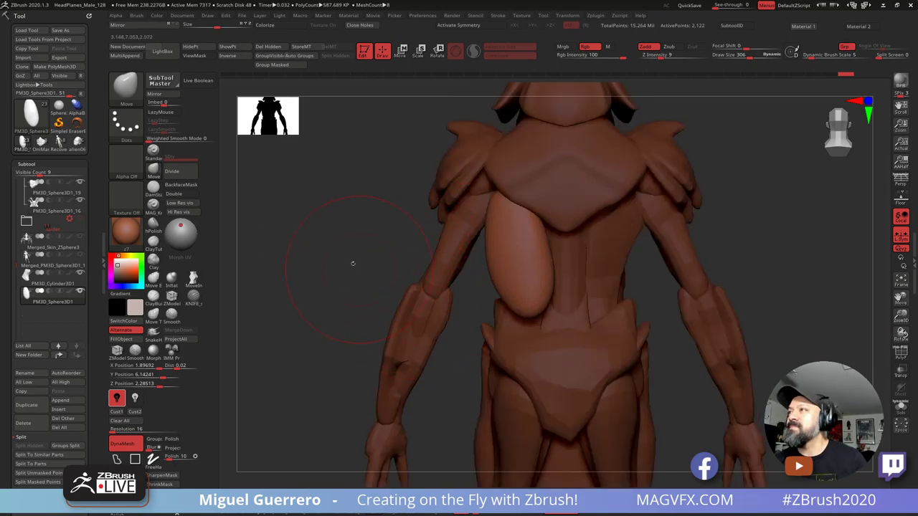
# Step: Lengthen the oval piece toward the hip armour and push its outer side outward using the Move brush at size 306
pyautogui.press('d')
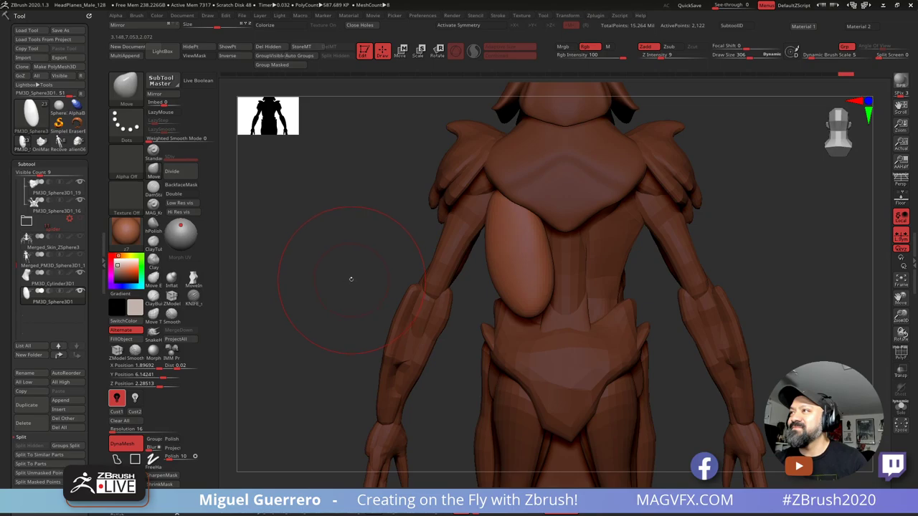
pyautogui.moveTo(529, 300); pyautogui.dragTo(538, 323)
pyautogui.moveTo(490, 283); pyautogui.dragTo(480, 284)
pyautogui.moveTo(490, 220); pyautogui.dragTo(483, 213)
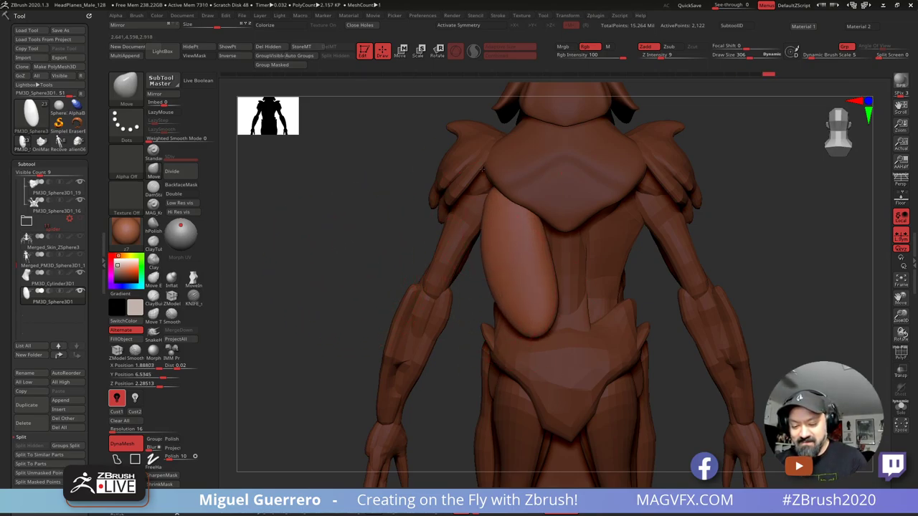
pyautogui.moveTo(540, 321)
pyautogui.mouseDown()
pyautogui.moveTo(550, 335)
pyautogui.moveTo(554, 329)
pyautogui.moveTo(502, 329)
pyautogui.mouseUp()
pyautogui.moveTo(419, 260); pyautogui.dragTo(472, 257)
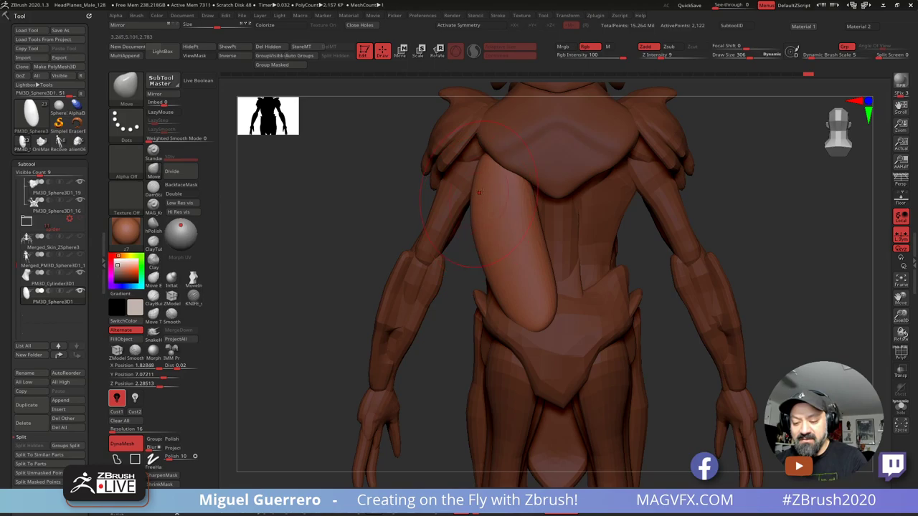
# Step: Mirror the oval piece to the other side of the back with SubTool Master and turn on X symmetry
pyautogui.click(154, 94)
pyautogui.click(406, 244)
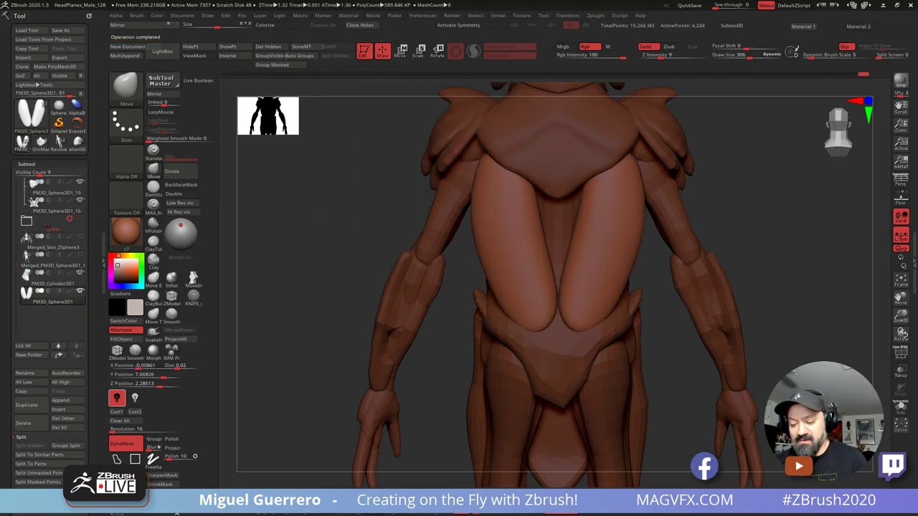
pyautogui.press('x')
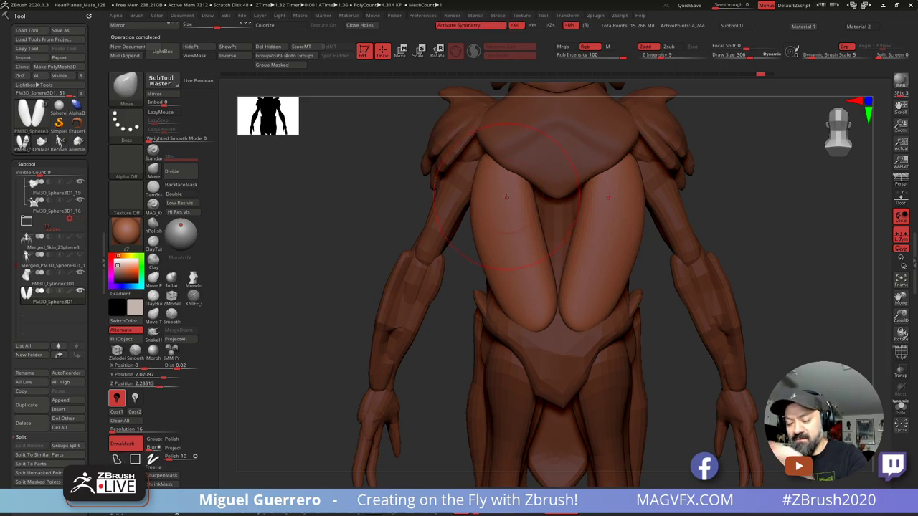
# Step: Pull the inner edges of both wing cases straight along the spine, widen their outer upper edges and smooth them
pyautogui.moveTo(574, 200); pyautogui.dragTo(567, 199)
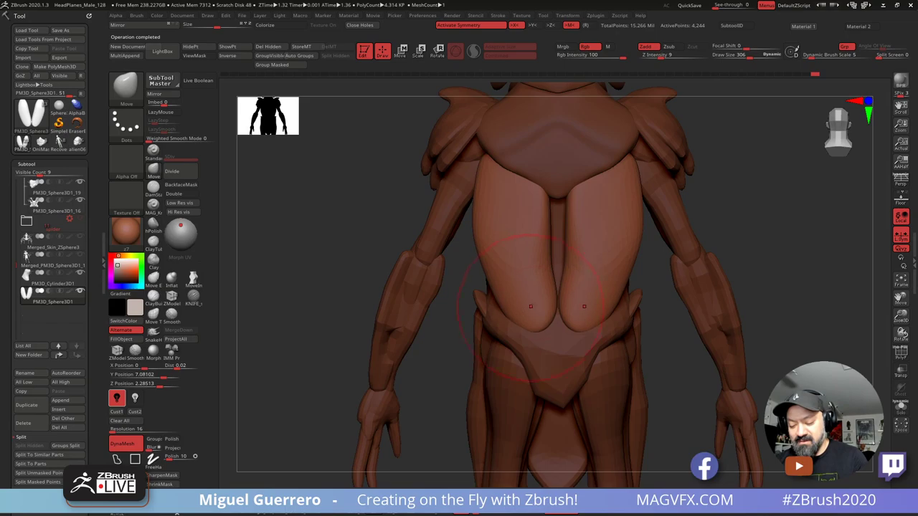
pyautogui.keyDown('shift'); pyautogui.moveTo(545, 301); pyautogui.dragTo(547, 323); pyautogui.keyUp('shift')
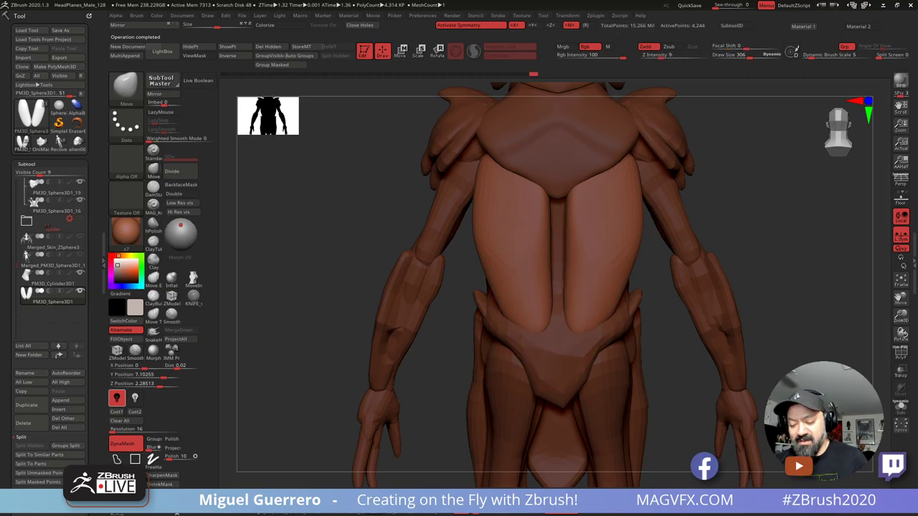
pyautogui.moveTo(479, 201); pyautogui.dragTo(473, 177)
pyautogui.moveTo(345, 229); pyautogui.dragTo(459, 218)
pyautogui.moveTo(502, 196); pyautogui.dragTo(505, 205)
pyautogui.keyDown('shift'); pyautogui.moveTo(567, 213); pyautogui.dragTo(526, 221); pyautogui.keyUp('shift')
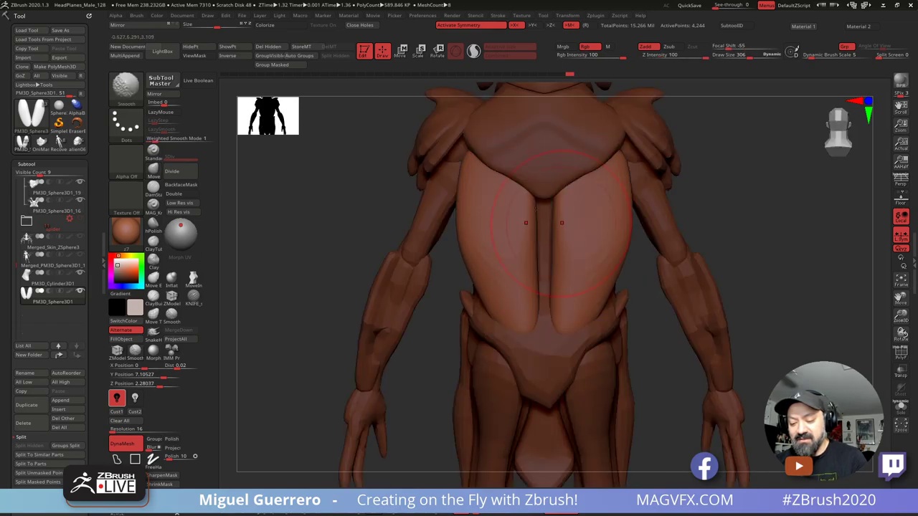
# Step: Select the back plate subtool and pull its profile outward in side view using the Move brush at size 306
pyautogui.keyDown('alt'); pyautogui.click(545, 276); pyautogui.keyUp('alt')
pyautogui.moveTo(689, 204); pyautogui.dragTo(586, 192)
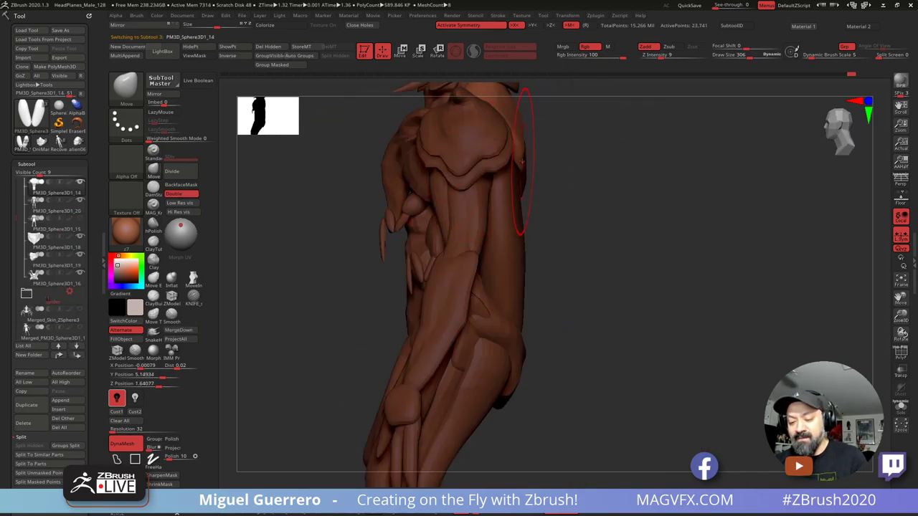
pyautogui.moveTo(545, 156)
pyautogui.mouseDown()
pyautogui.moveTo(568, 170)
pyautogui.moveTo(532, 121)
pyautogui.moveTo(553, 249)
pyautogui.mouseUp()
pyautogui.moveTo(592, 287)
pyautogui.keyDown('ctrl'); pyautogui.mouseDown(button='right')
pyautogui.moveTo(454, 242)
pyautogui.moveTo(409, 268)
pyautogui.mouseUp(button='right'); pyautogui.keyUp('ctrl')
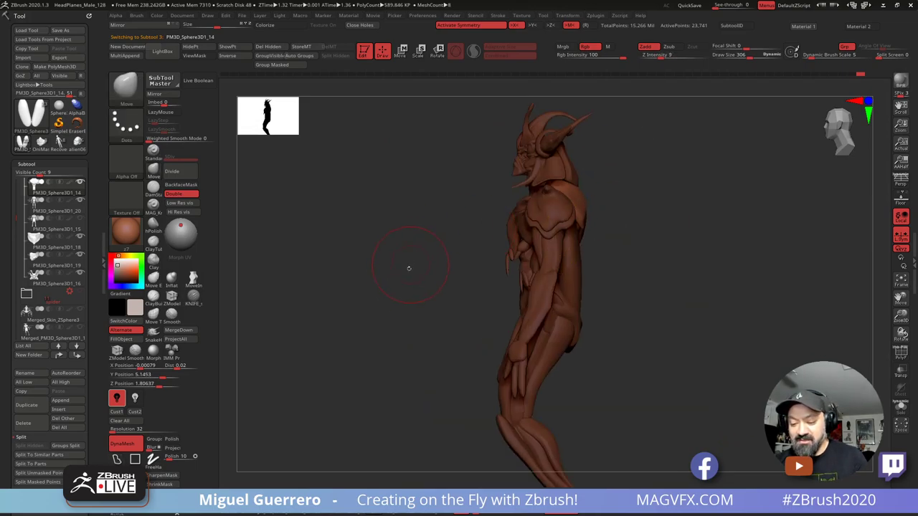
# Step: Switch the model to the MAG_Red material and turn the creature to its front view
pyautogui.moveTo(406, 284); pyautogui.dragTo(387, 276)
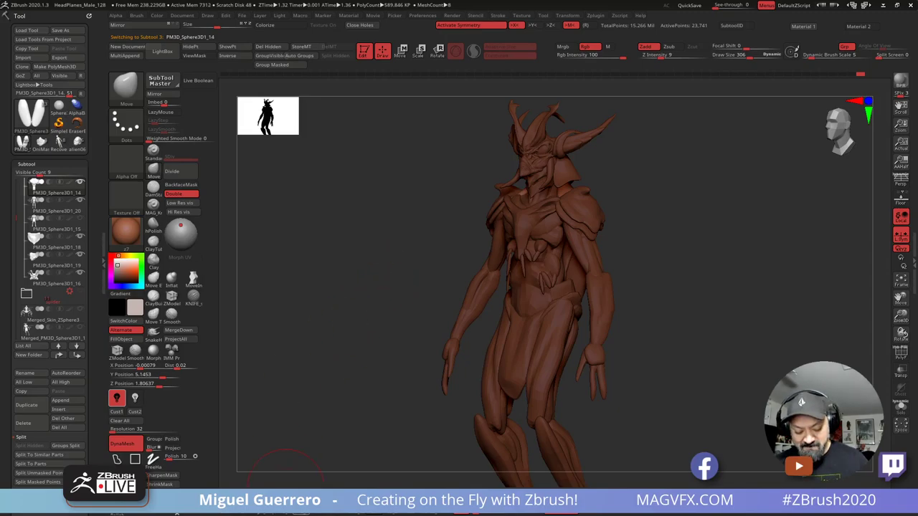
pyautogui.click(287, 496)
pyautogui.keyDown('shift'); pyautogui.moveTo(330, 362); pyautogui.dragTo(396, 319); pyautogui.keyUp('shift')
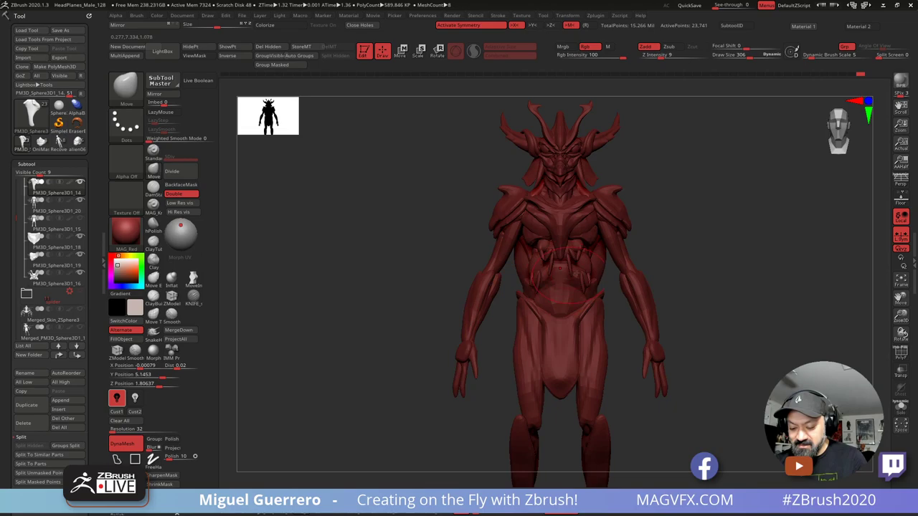
# Step: Select the paired wing cases and reshape their sides and profile around the torso using the Move brush at size 306
pyautogui.keyDown('alt'); pyautogui.click(599, 271); pyautogui.keyUp('alt')
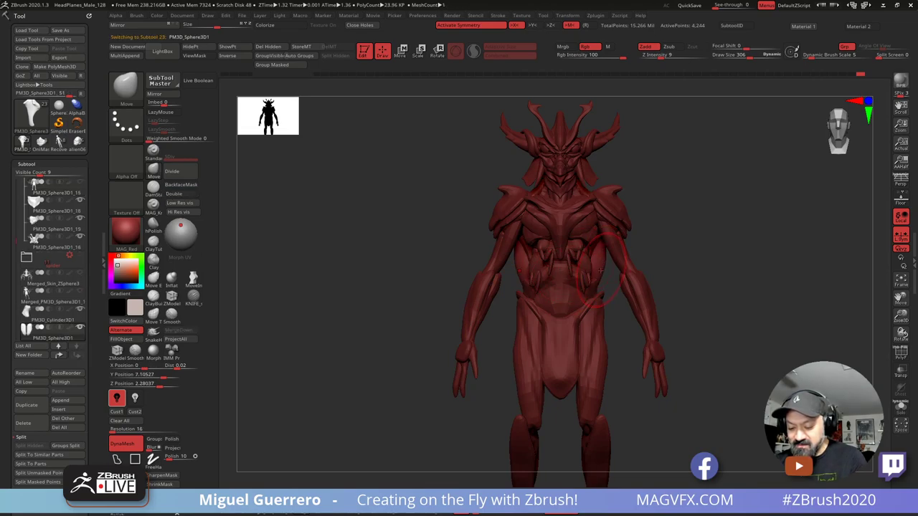
pyautogui.moveTo(583, 270); pyautogui.dragTo(597, 264)
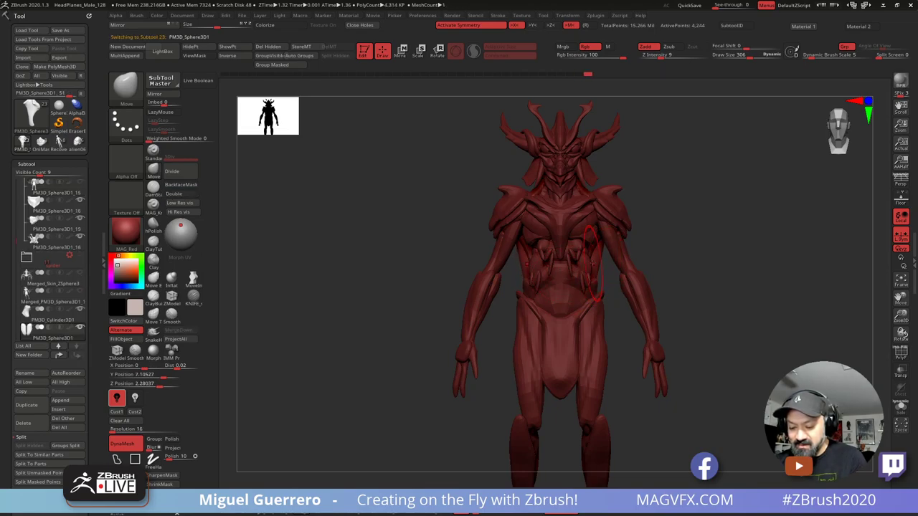
pyautogui.moveTo(431, 264); pyautogui.dragTo(330, 269)
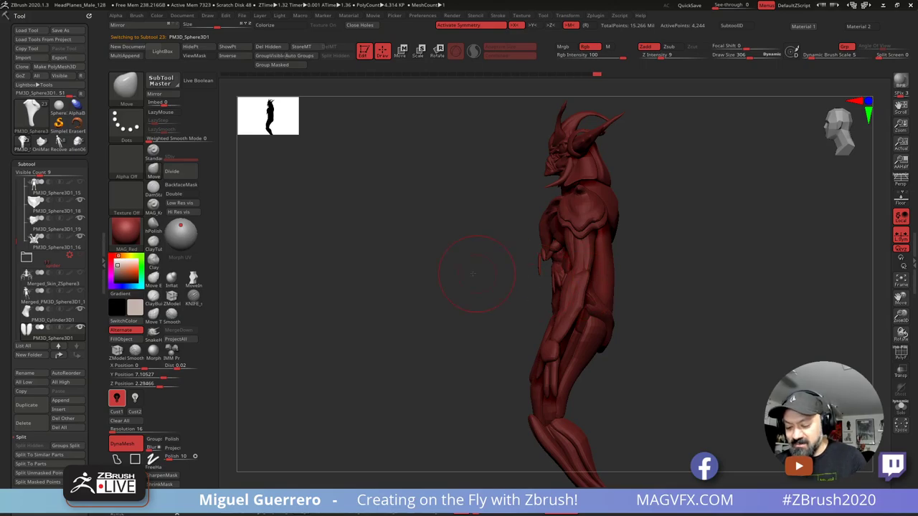
pyautogui.moveTo(472, 272); pyautogui.dragTo(585, 266)
pyautogui.moveTo(553, 241); pyautogui.dragTo(614, 228, button='right')
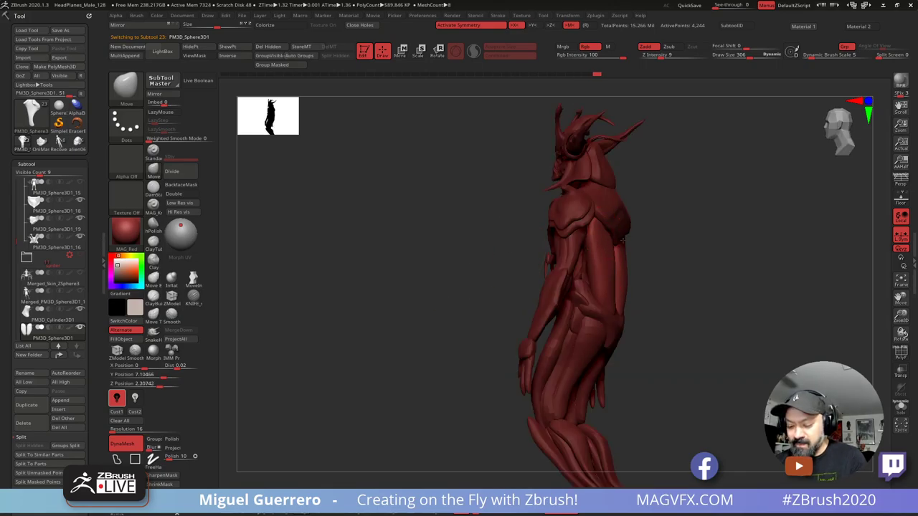
pyautogui.moveTo(494, 239); pyautogui.dragTo(606, 325)
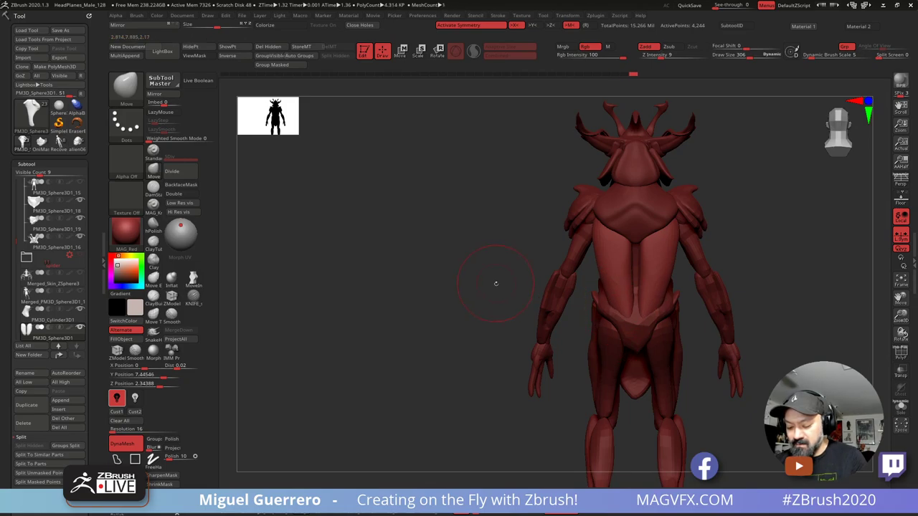
pyautogui.moveTo(492, 277); pyautogui.dragTo(638, 327)
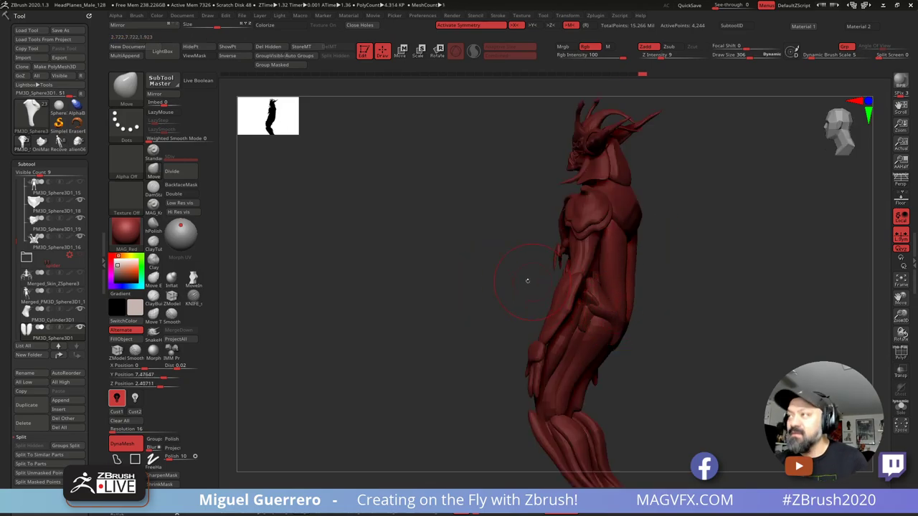
# Step: Pull the paired wing cases' side profile away from the lower back using the Move brush at size 446
pyautogui.moveTo(526, 281); pyautogui.dragTo(421, 273)
pyautogui.keyDown('ctrl'); pyautogui.keyDown('shift'); pyautogui.click(456, 266); pyautogui.keyUp('shift'); pyautogui.keyUp('ctrl')
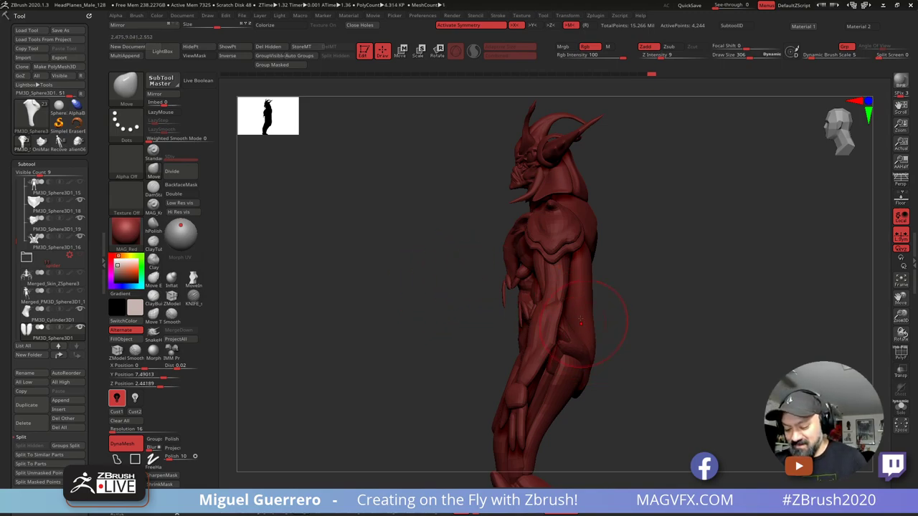
pyautogui.press(']')
pyautogui.press(']')
pyautogui.press(']')
pyautogui.press(']')
pyautogui.press(']')
pyautogui.press(']')
pyautogui.press(']')
pyautogui.press(']')
pyautogui.press(']')
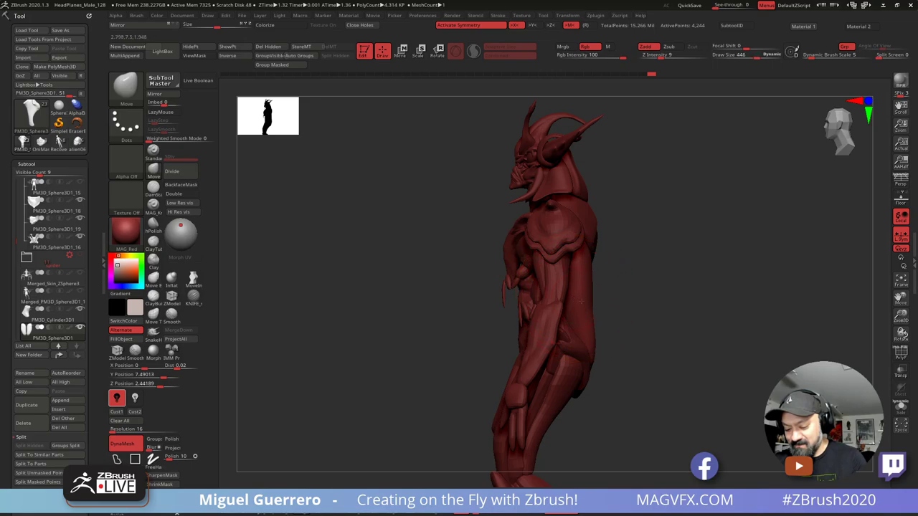
pyautogui.moveTo(565, 312); pyautogui.dragTo(570, 314)
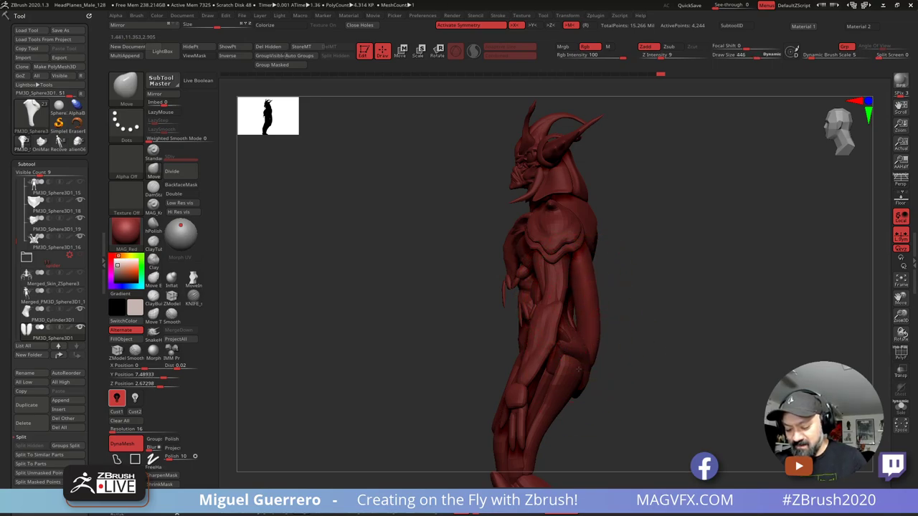
pyautogui.moveTo(586, 366)
pyautogui.mouseDown()
pyautogui.moveTo(598, 350)
pyautogui.moveTo(584, 312)
pyautogui.moveTo(594, 285)
pyautogui.moveTo(575, 253)
pyautogui.mouseUp()
# Step: Nudge the wing cases' outer sides inward toward the spine in back view with the Move brush
pyautogui.moveTo(446, 292)
pyautogui.mouseDown()
pyautogui.moveTo(391, 287)
pyautogui.moveTo(403, 278)
pyautogui.moveTo(512, 307)
pyautogui.mouseUp()
pyautogui.hotkey('shift', 's')
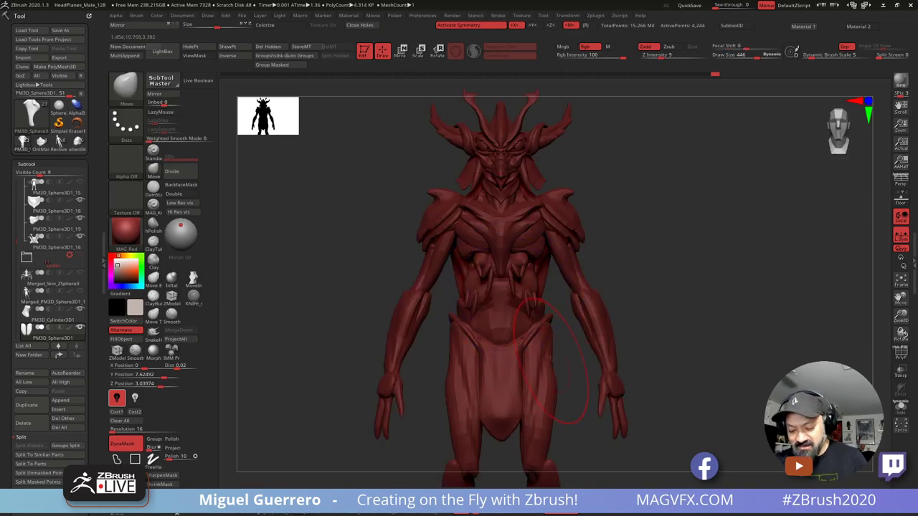
pyautogui.keyDown('alt'); pyautogui.moveTo(434, 344); pyautogui.dragTo(463, 335); pyautogui.keyUp('alt')
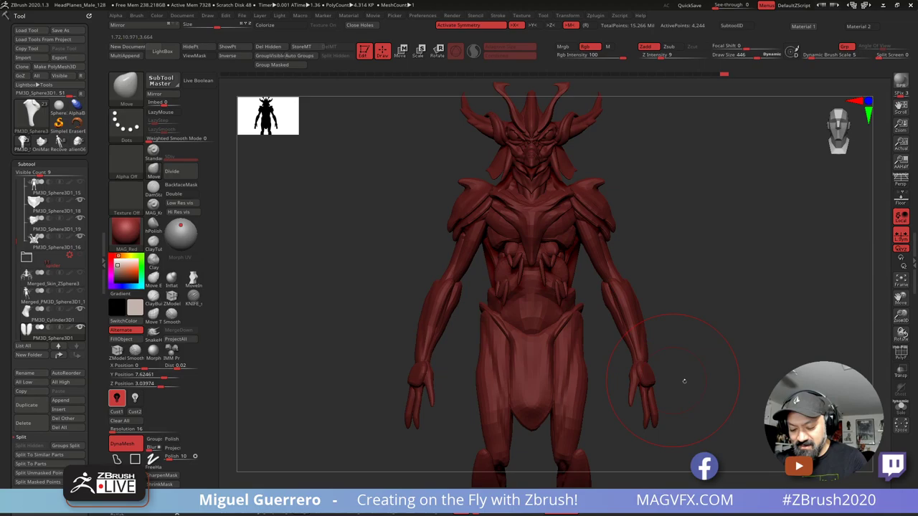
pyautogui.moveTo(684, 381); pyautogui.dragTo(574, 355)
pyautogui.moveTo(464, 318); pyautogui.dragTo(415, 296)
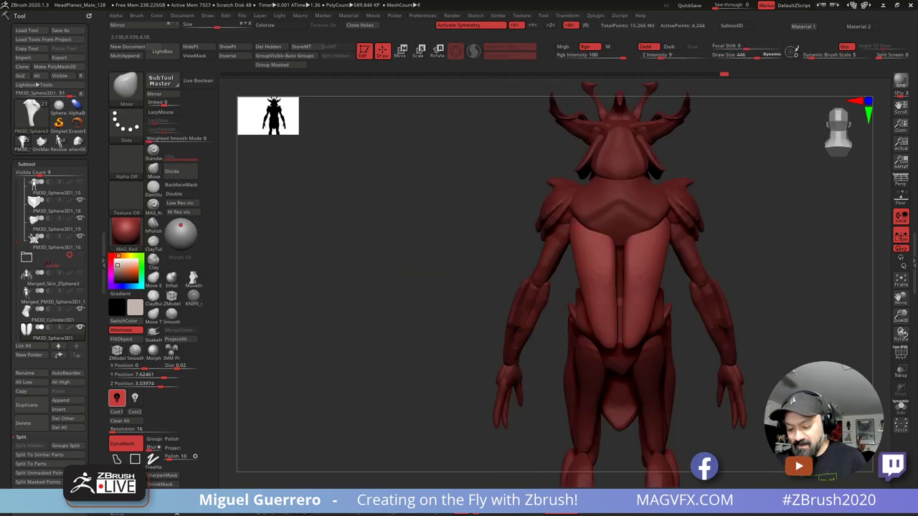
pyautogui.moveTo(578, 297); pyautogui.dragTo(587, 299)
pyautogui.moveTo(485, 231); pyautogui.dragTo(528, 239)
# Step: Select the upper back plate subtool, activate the DamStandard brush and switch the model to a grey material
pyautogui.keyDown('alt'); pyautogui.click(603, 195); pyautogui.keyUp('alt')
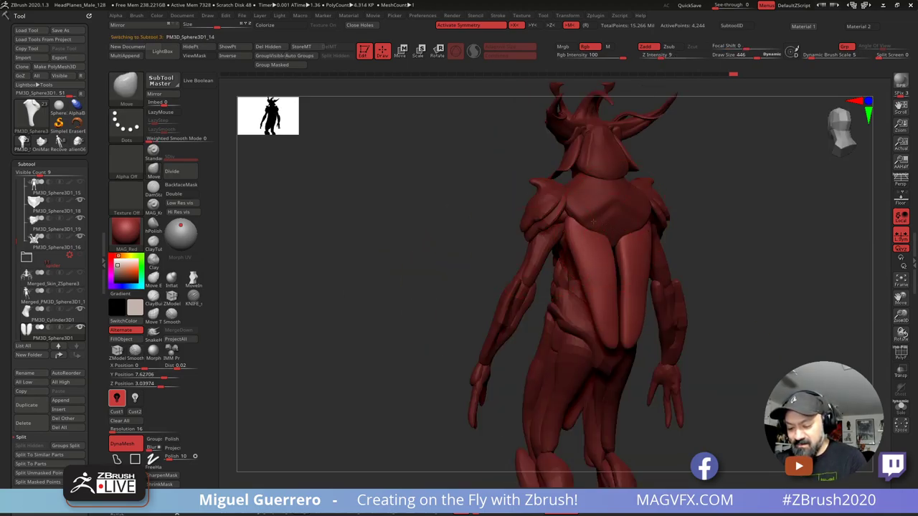
pyautogui.moveTo(438, 219); pyautogui.dragTo(436, 274)
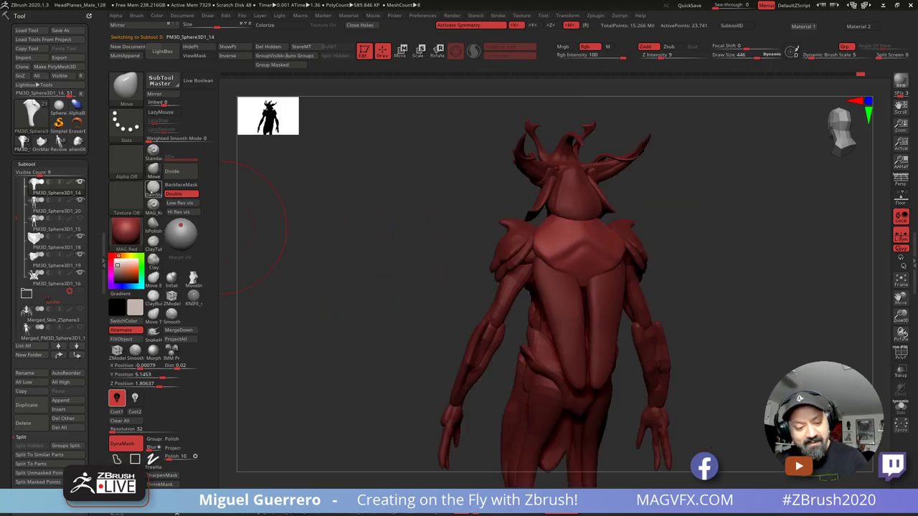
pyautogui.press('b')
pyautogui.press('d')
pyautogui.press('s')
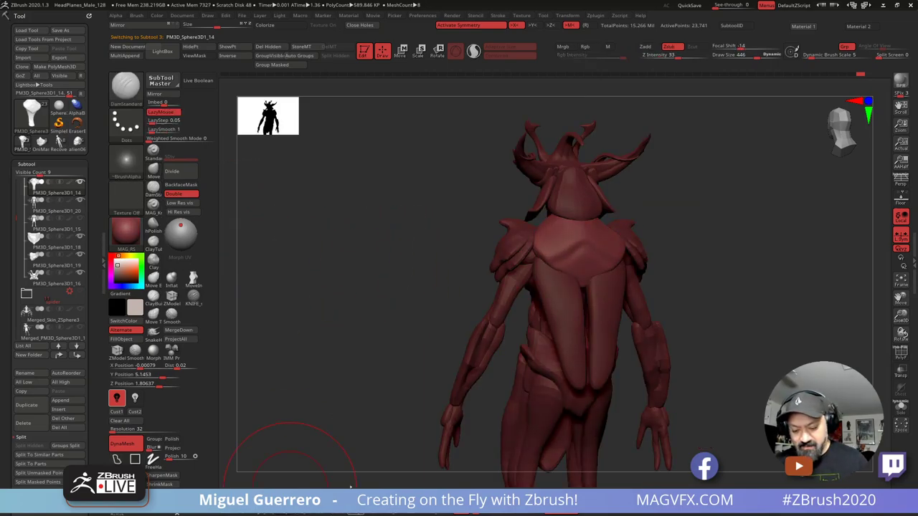
pyautogui.click(353, 499)
pyautogui.keyDown('ctrl'); pyautogui.moveTo(389, 342); pyautogui.dragTo(399, 352, button='right'); pyautogui.keyUp('ctrl')
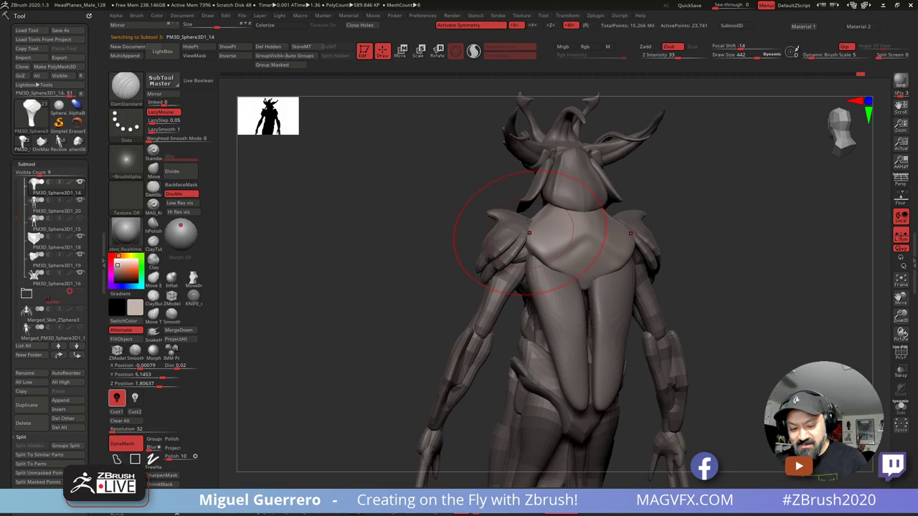
# Step: Carve the lower rim of the upper back plate with DamStandard at size 230, then reduce the brush to 162
pyautogui.press('[')
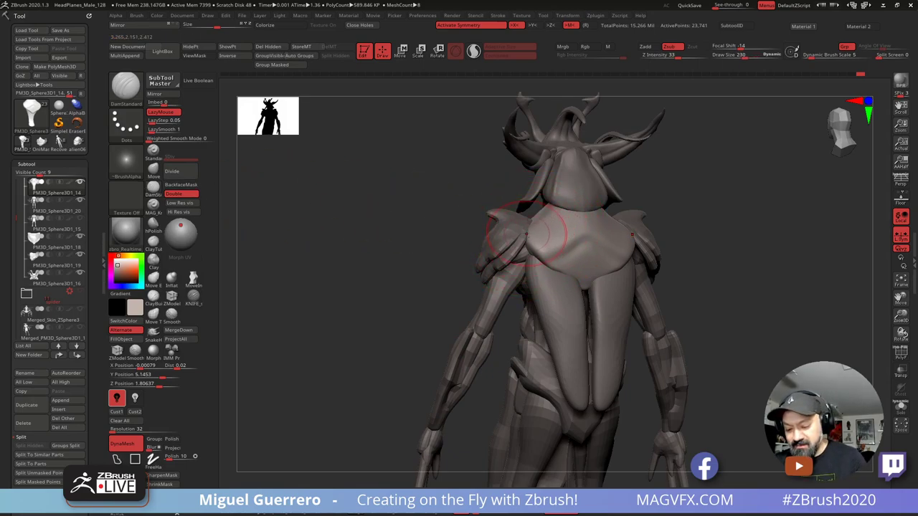
pyautogui.moveTo(529, 245)
pyautogui.mouseDown()
pyautogui.moveTo(549, 269)
pyautogui.moveTo(586, 287)
pyautogui.moveTo(637, 237)
pyautogui.mouseUp()
pyautogui.moveTo(460, 223); pyautogui.dragTo(422, 261)
pyautogui.hotkey('ctrl', 'alt', 's')
pyautogui.press('[')
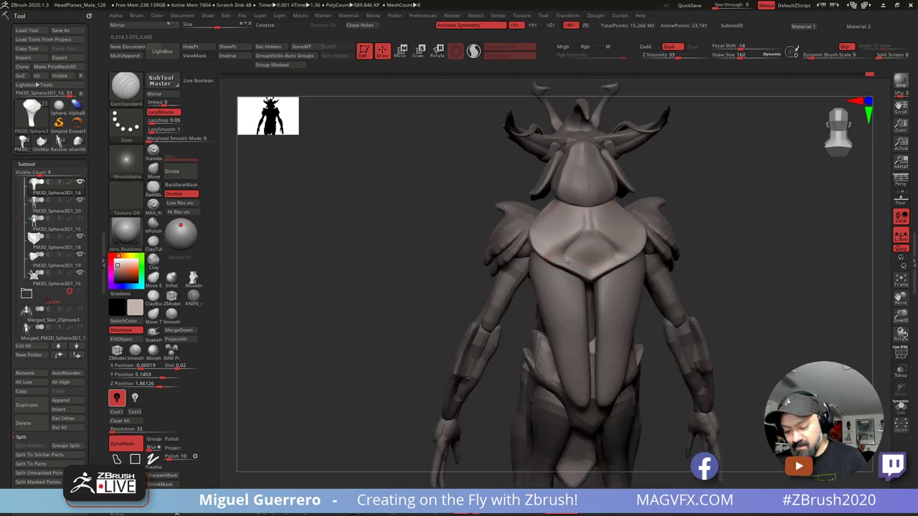
# Step: Mask the raised area at the back plate's lower centre and invert the mask
pyautogui.press('ctrl')
pyautogui.keyDown('ctrl'); pyautogui.moveTo(581, 259); pyautogui.dragTo(584, 265); pyautogui.keyUp('ctrl')
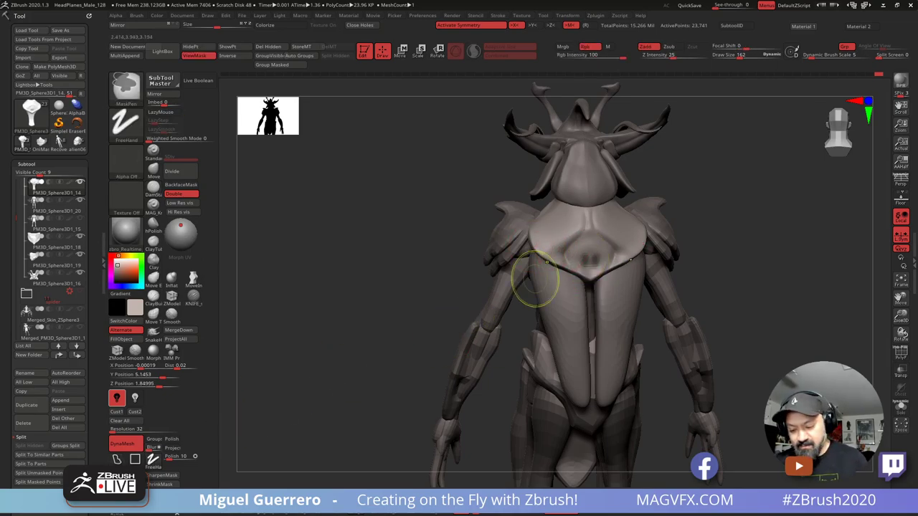
pyautogui.moveTo(579, 260)
pyautogui.keyDown('ctrl'); pyautogui.mouseDown()
pyautogui.moveTo(588, 254)
pyautogui.moveTo(567, 261)
pyautogui.moveTo(584, 226)
pyautogui.moveTo(580, 248)
pyautogui.mouseUp(); pyautogui.keyUp('ctrl')
pyautogui.keyDown('ctrl'); pyautogui.click(406, 262); pyautogui.keyUp('ctrl')
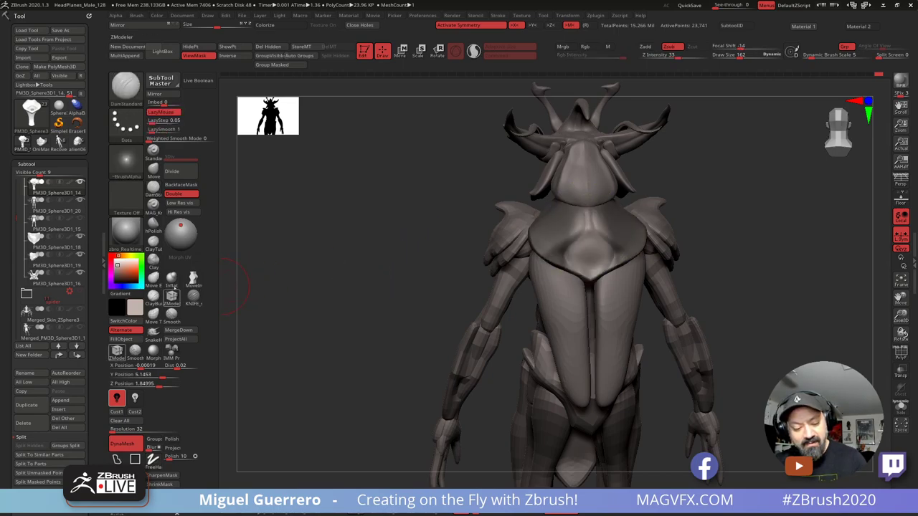
# Step: Swell the unmasked lower centre of the back plate with the Inflat brush at size 222 and smooth the bulge
pyautogui.click(172, 279)
pyautogui.press(']')
pyautogui.press(']')
pyautogui.moveTo(585, 243); pyautogui.dragTo(584, 251)
pyautogui.moveTo(391, 240); pyautogui.dragTo(465, 236)
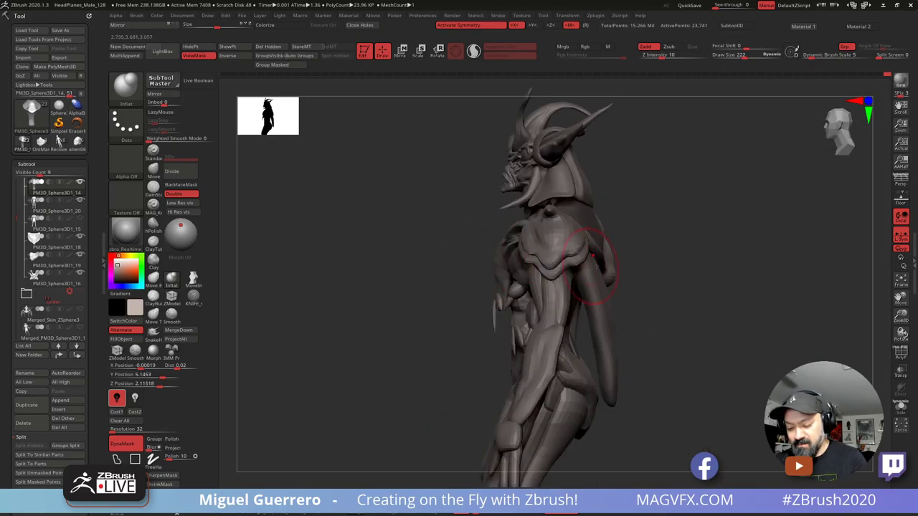
pyautogui.moveTo(609, 263)
pyautogui.keyDown('shift'); pyautogui.mouseDown()
pyautogui.moveTo(609, 275)
pyautogui.moveTo(609, 261)
pyautogui.moveTo(471, 256)
pyautogui.mouseUp(); pyautogui.keyUp('shift')
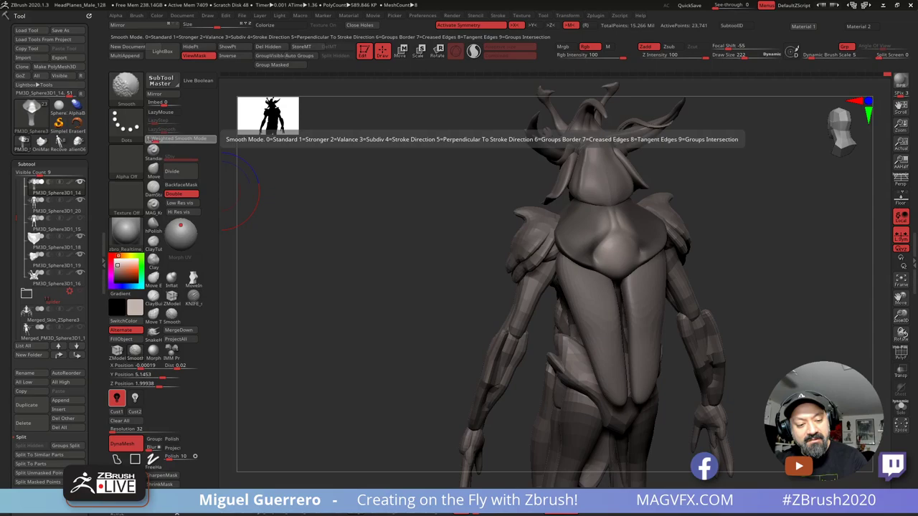
# Step: Clear the mask from the back plate and undo the last Inflat stroke
pyautogui.moveTo(416, 266); pyautogui.dragTo(466, 276)
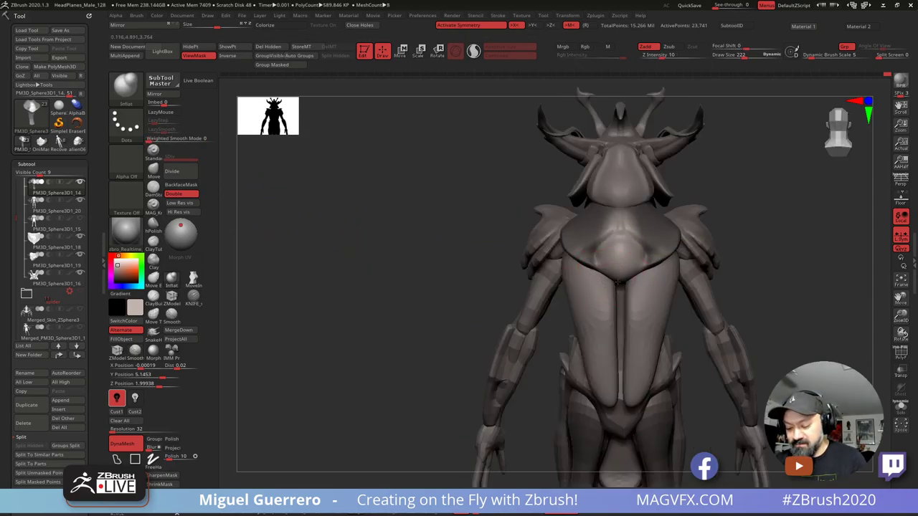
pyautogui.moveTo(404, 242)
pyautogui.mouseDown()
pyautogui.moveTo(409, 302)
pyautogui.moveTo(407, 260)
pyautogui.moveTo(451, 260)
pyautogui.mouseUp()
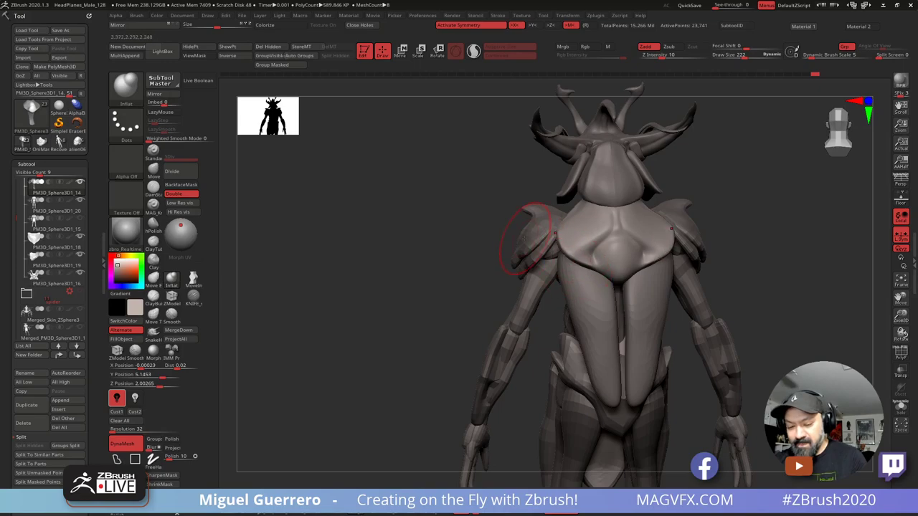
pyautogui.hotkey('ctrl', 'z')
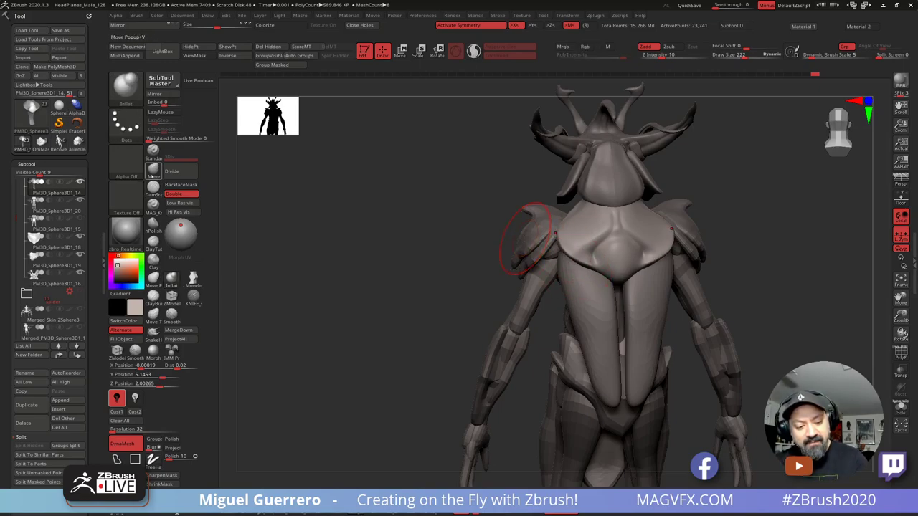
# Step: Select the head subtool and pull the lower edge of its rear plate downward using the Move Topological brush at size 222
pyautogui.click(153, 170)
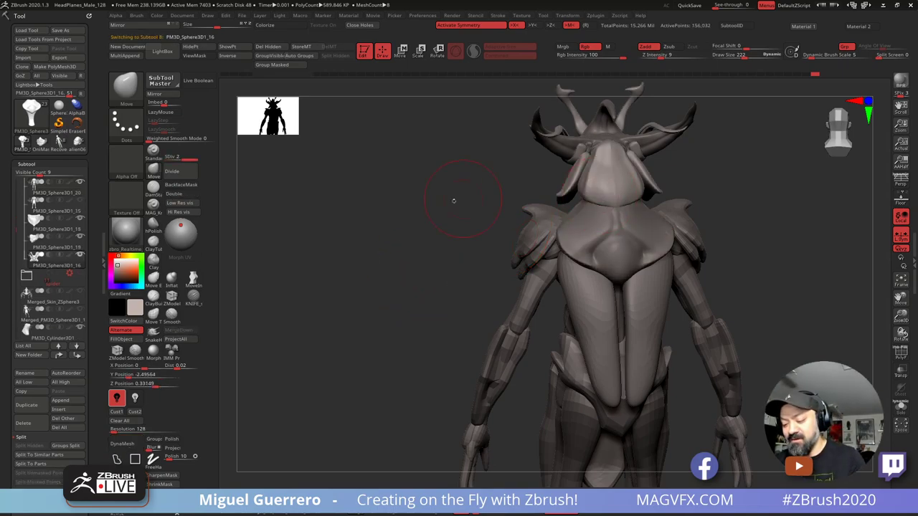
pyautogui.keyDown('alt'); pyautogui.click(601, 176); pyautogui.keyUp('alt')
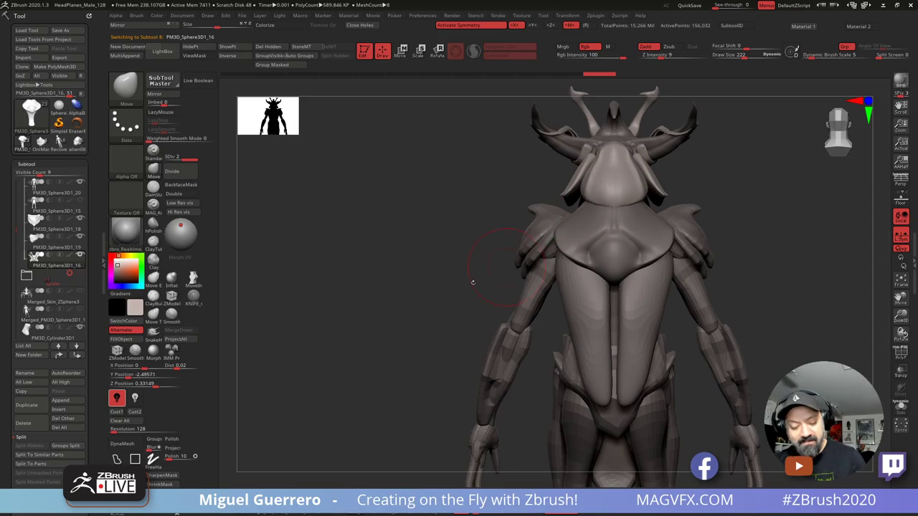
pyautogui.click(153, 313)
pyautogui.keyDown('alt'); pyautogui.moveTo(433, 231); pyautogui.dragTo(380, 242); pyautogui.keyUp('alt')
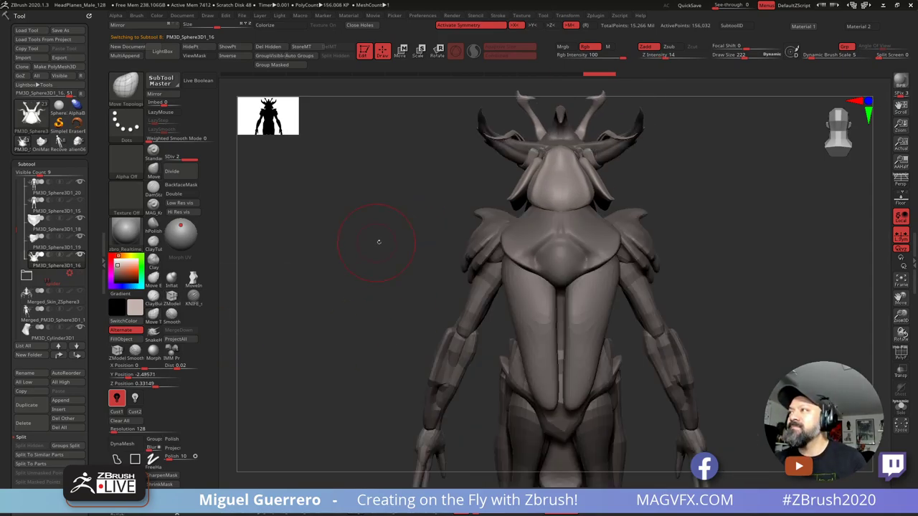
pyautogui.moveTo(558, 208)
pyautogui.mouseDown()
pyautogui.moveTo(520, 208)
pyautogui.moveTo(554, 219)
pyautogui.mouseUp()
pyautogui.moveTo(449, 208)
pyautogui.mouseDown()
pyautogui.moveTo(534, 192)
pyautogui.moveTo(532, 174)
pyautogui.mouseUp()
pyautogui.keyDown('shift'); pyautogui.moveTo(409, 156); pyautogui.dragTo(438, 155); pyautogui.keyUp('shift')
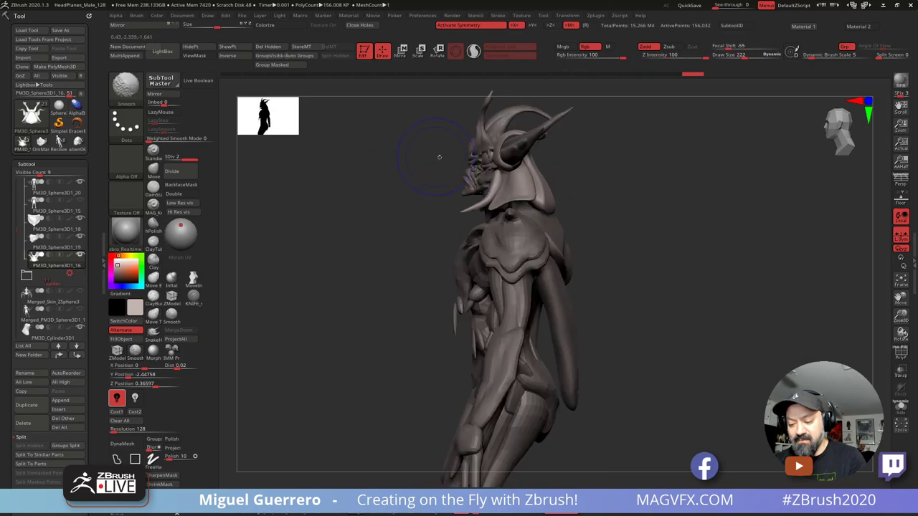
# Step: Adjust the rear head plate's profile above the neck in side view with the Move Topological brush
pyautogui.moveTo(540, 169); pyautogui.dragTo(536, 161)
pyautogui.hotkey('ctrl', 'shift', 'z')
pyautogui.hotkey('ctrl', 'shift', 'z')
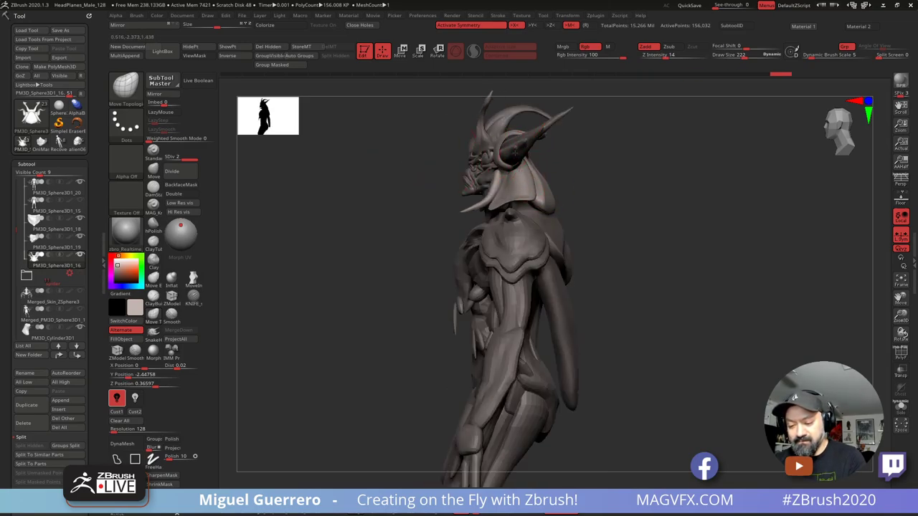
pyautogui.hotkey('ctrl', 'shift', 'z')
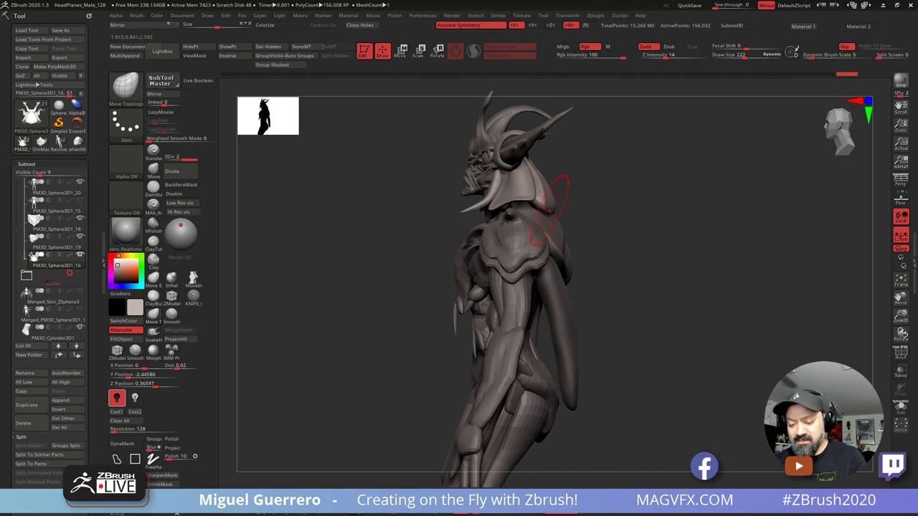
pyautogui.hotkey('ctrl', 'z')
pyautogui.hotkey('ctrl', 'z')
pyautogui.hotkey('ctrl', 'z')
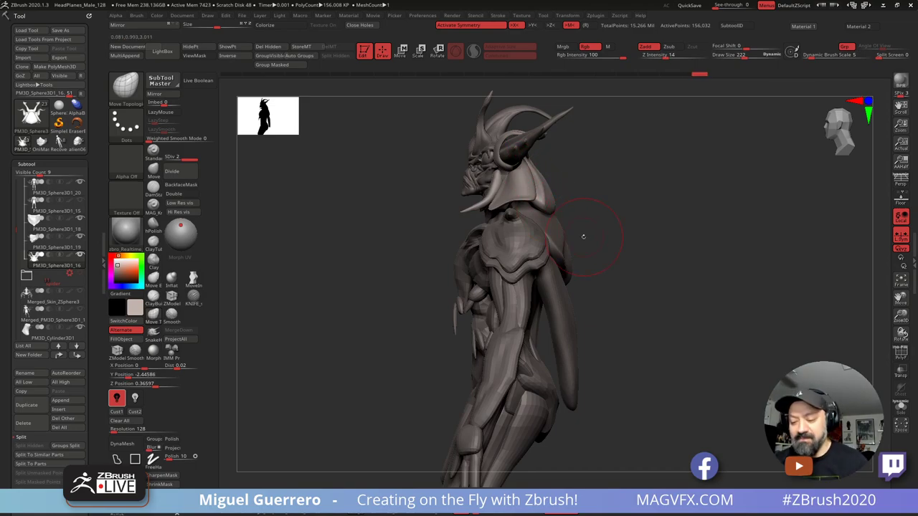
# Step: Widen the rear head plate in back view and shape its lower edge over the upper back plate
pyautogui.moveTo(584, 236); pyautogui.dragTo(473, 240)
pyautogui.moveTo(607, 173); pyautogui.dragTo(609, 181)
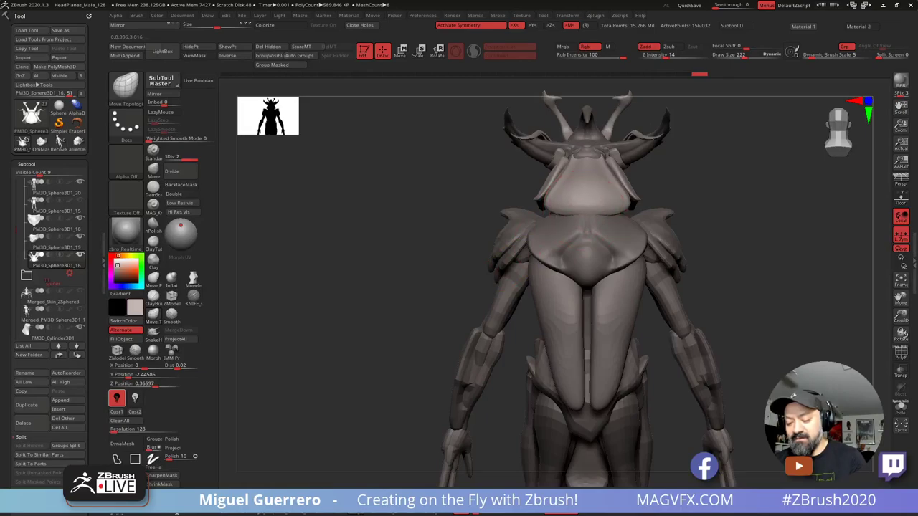
pyautogui.moveTo(452, 215); pyautogui.dragTo(497, 236)
pyautogui.moveTo(586, 213); pyautogui.dragTo(587, 217)
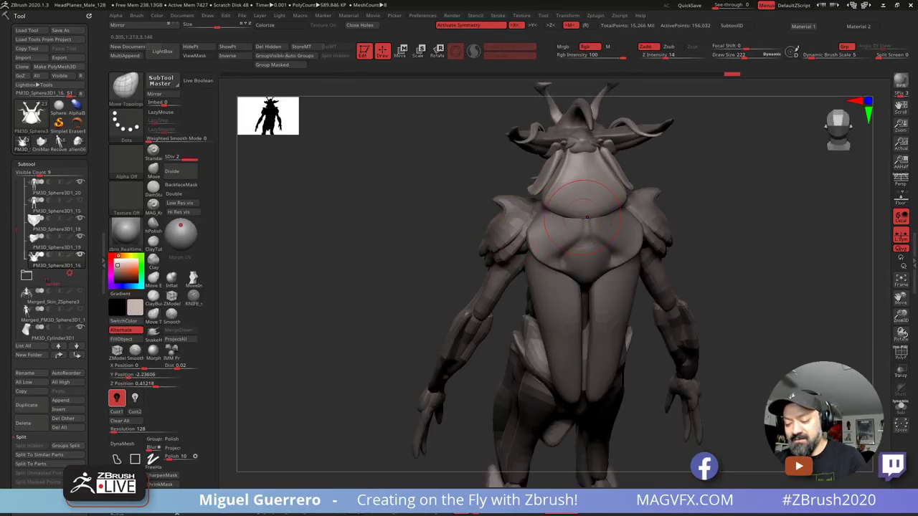
pyautogui.hotkey('ctrl', 'shift', 'z')
pyautogui.hotkey('ctrl', 'shift', 'z')
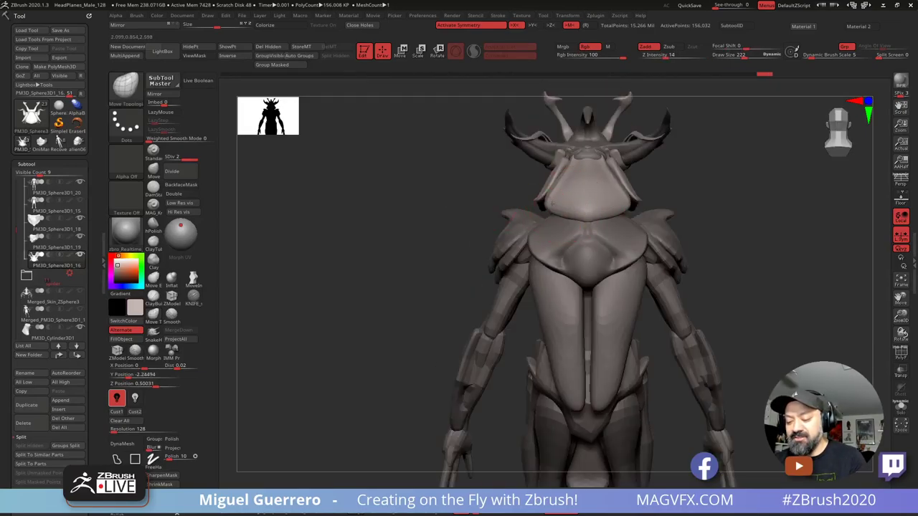
pyautogui.hotkey('ctrl', 'shift', 'z')
pyautogui.hotkey('ctrl', 'shift', 'z')
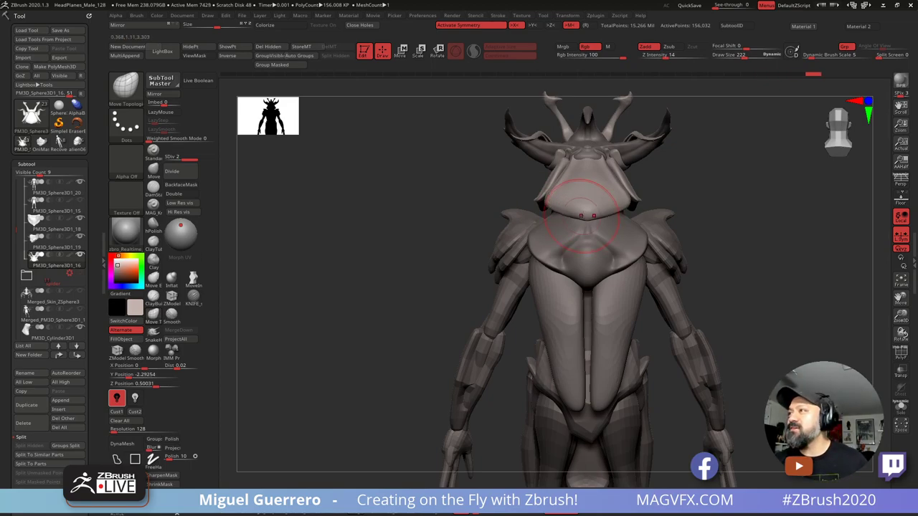
# Step: Refine the flared lower rim of the rear head plate in side view with the Move Topological brush
pyautogui.moveTo(410, 246)
pyautogui.mouseDown()
pyautogui.moveTo(516, 215)
pyautogui.moveTo(564, 184)
pyautogui.moveTo(548, 213)
pyautogui.mouseUp()
pyautogui.hotkey('ctrl', 'shift', 'z')
pyautogui.hotkey('ctrl', 'shift', 'z')
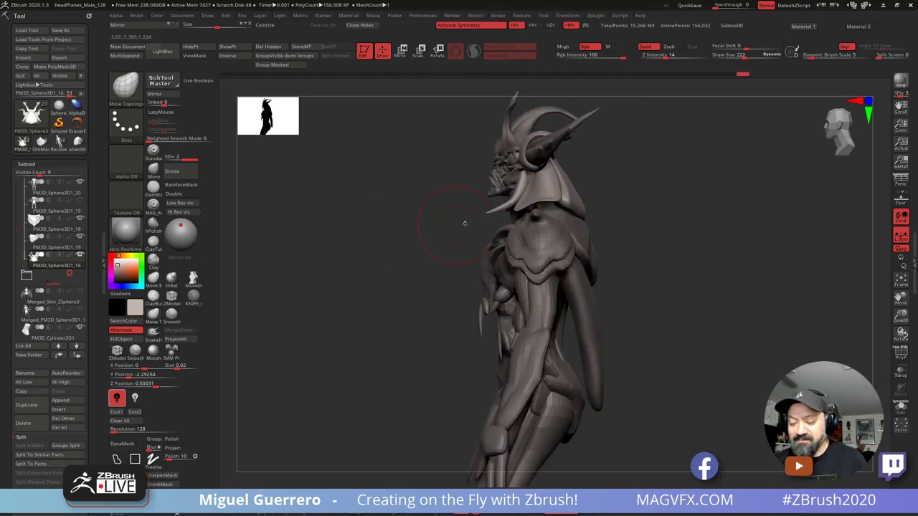
pyautogui.hotkey('ctrl', 'shift', 'z')
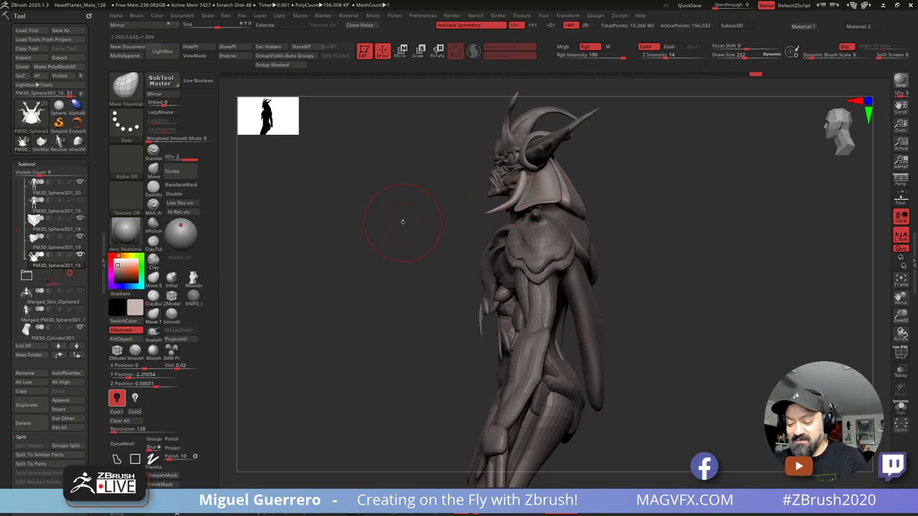
pyautogui.keyDown('alt'); pyautogui.moveTo(449, 257); pyautogui.dragTo(478, 205); pyautogui.keyUp('alt')
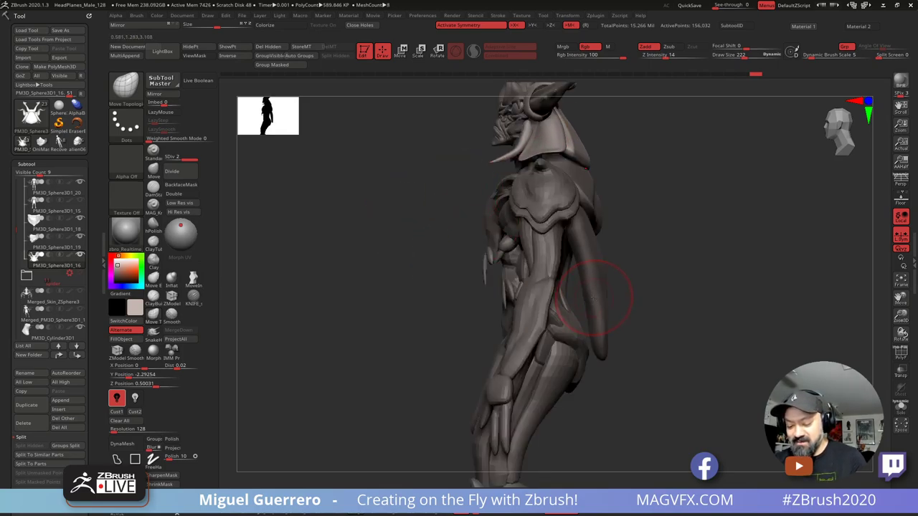
pyautogui.moveTo(453, 256)
pyautogui.mouseDown()
pyautogui.moveTo(429, 255)
pyautogui.moveTo(492, 275)
pyautogui.moveTo(531, 330)
pyautogui.moveTo(546, 286)
pyautogui.mouseUp()
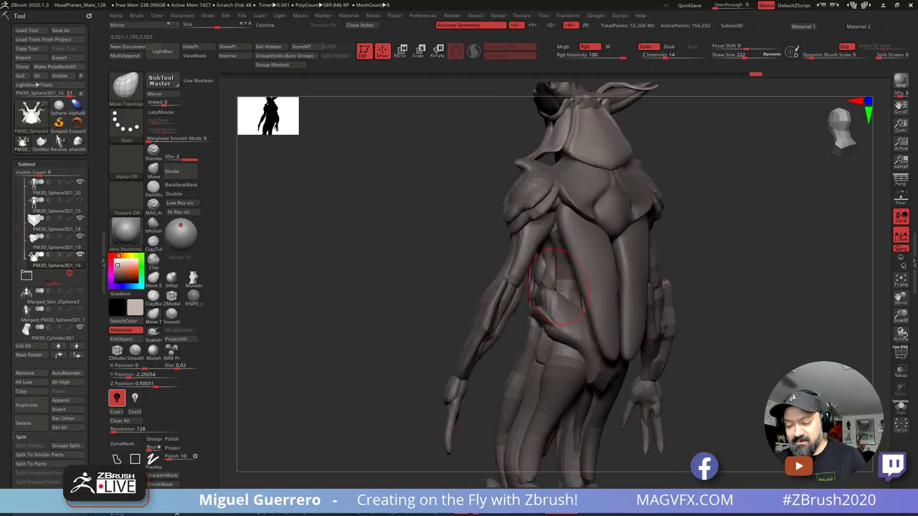
pyautogui.keyDown('shift'); pyautogui.moveTo(558, 286); pyautogui.dragTo(409, 289, button='right'); pyautogui.keyUp('shift')
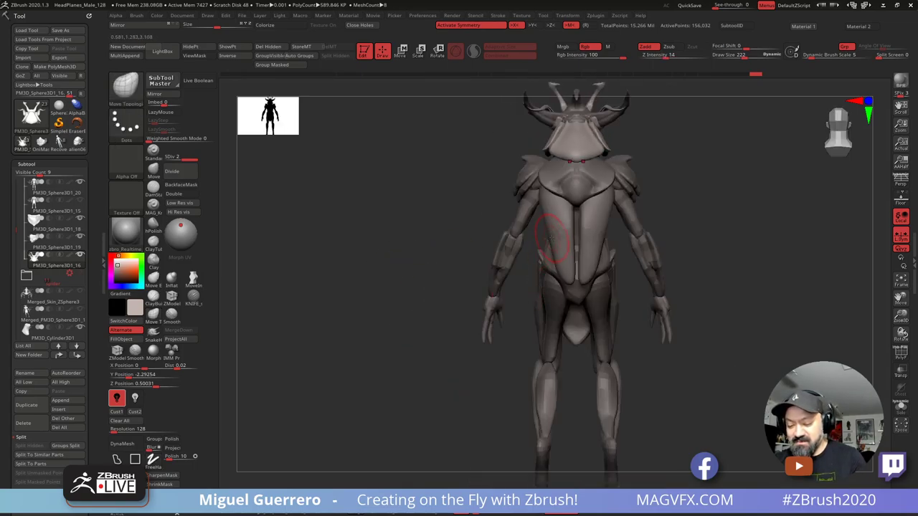
# Step: Select the wing-case subtool and pull its lower tips down over the hip plate with the Move Topological brush at size 346
pyautogui.press(']')
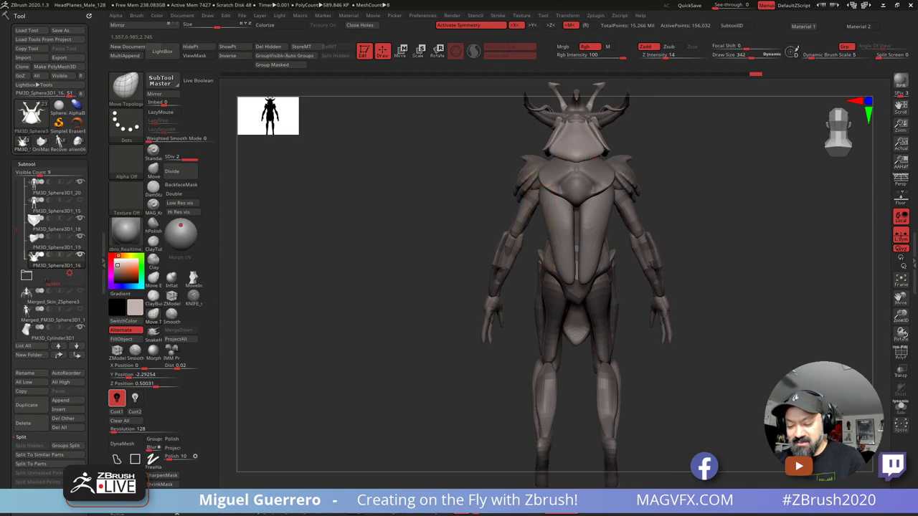
pyautogui.keyDown('alt'); pyautogui.click(545, 213); pyautogui.keyUp('alt')
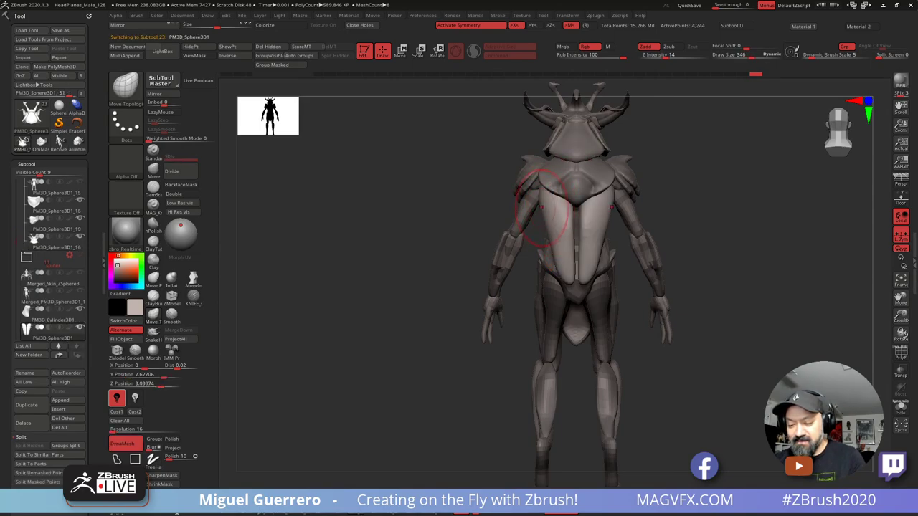
pyautogui.moveTo(567, 290); pyautogui.dragTo(570, 306)
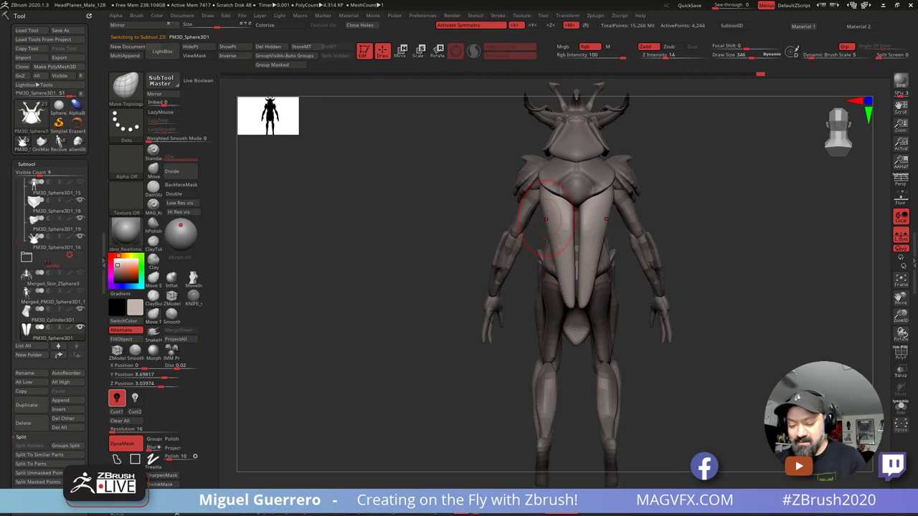
pyautogui.moveTo(380, 231)
pyautogui.mouseDown()
pyautogui.moveTo(432, 234)
pyautogui.moveTo(426, 228)
pyautogui.moveTo(402, 248)
pyautogui.moveTo(373, 236)
pyautogui.mouseUp()
# Step: Remesh the wing cases with DynaMesh and flatten their outer surfaces using the hPolish brush at size 354
pyautogui.click(157, 226)
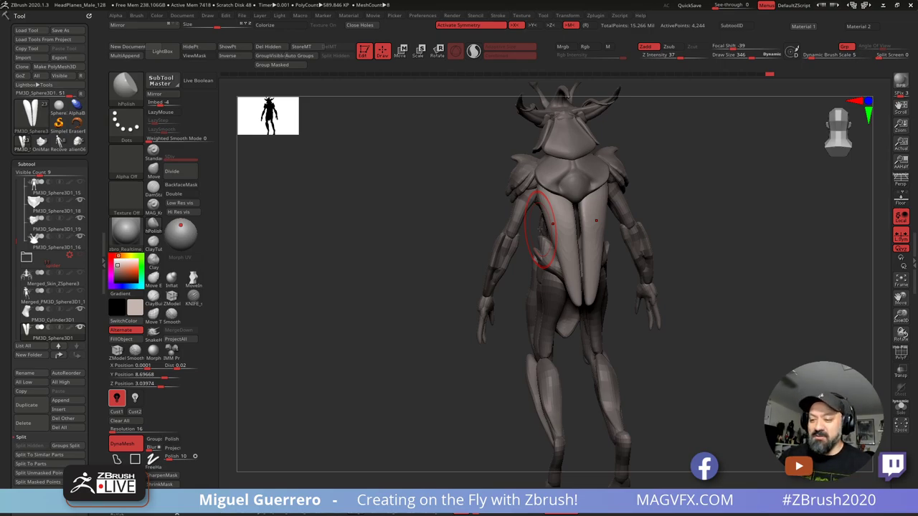
pyautogui.moveTo(379, 215); pyautogui.dragTo(326, 228)
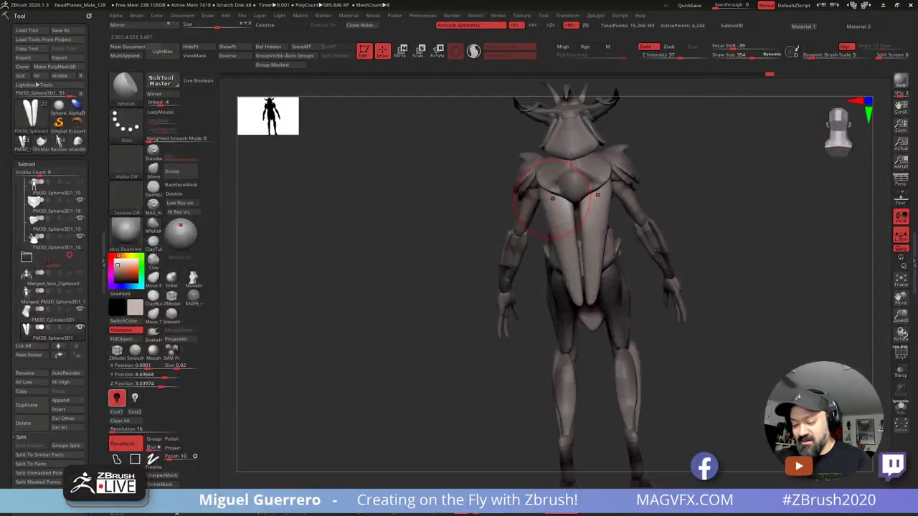
pyautogui.moveTo(468, 329); pyautogui.dragTo(402, 338)
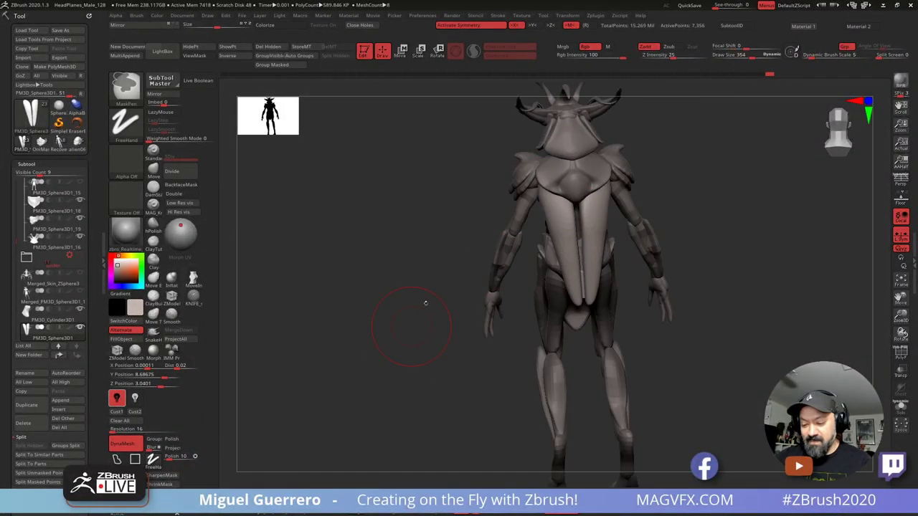
pyautogui.moveTo(554, 209); pyautogui.dragTo(570, 237)
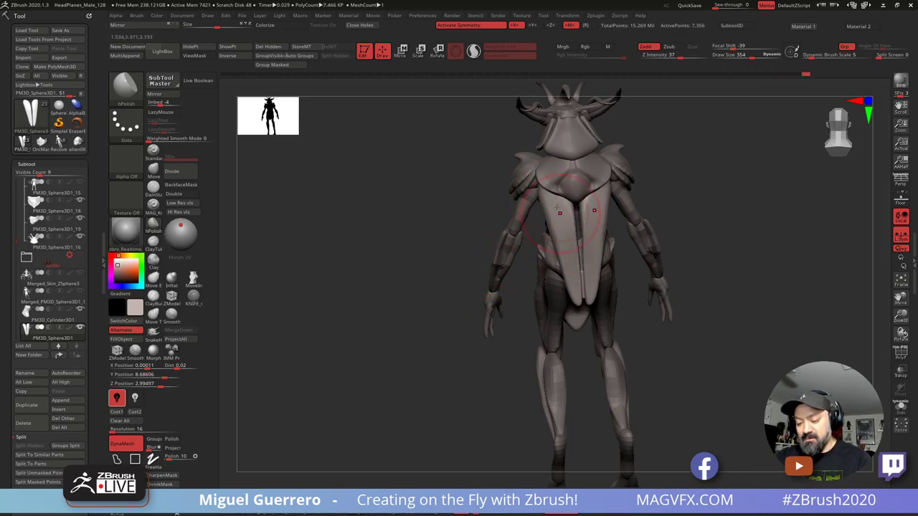
pyautogui.moveTo(559, 198); pyautogui.dragTo(563, 233)
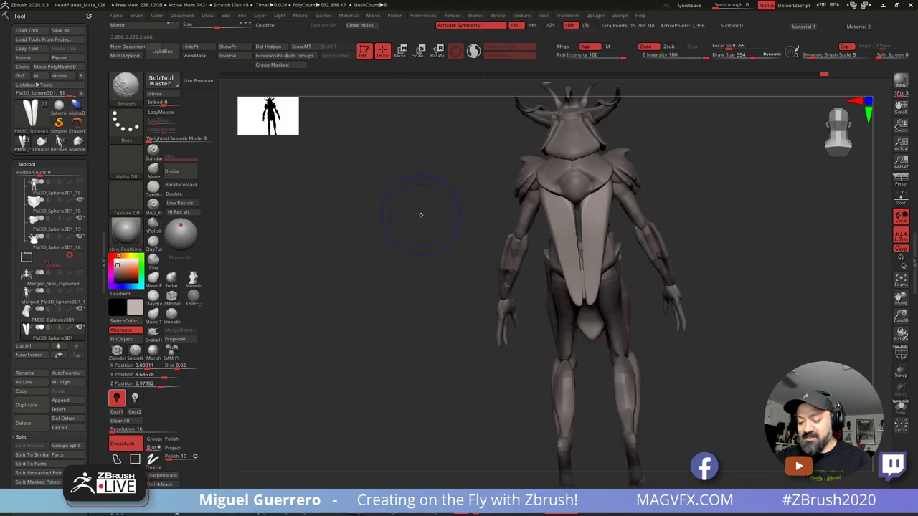
pyautogui.moveTo(420, 211); pyautogui.dragTo(348, 254)
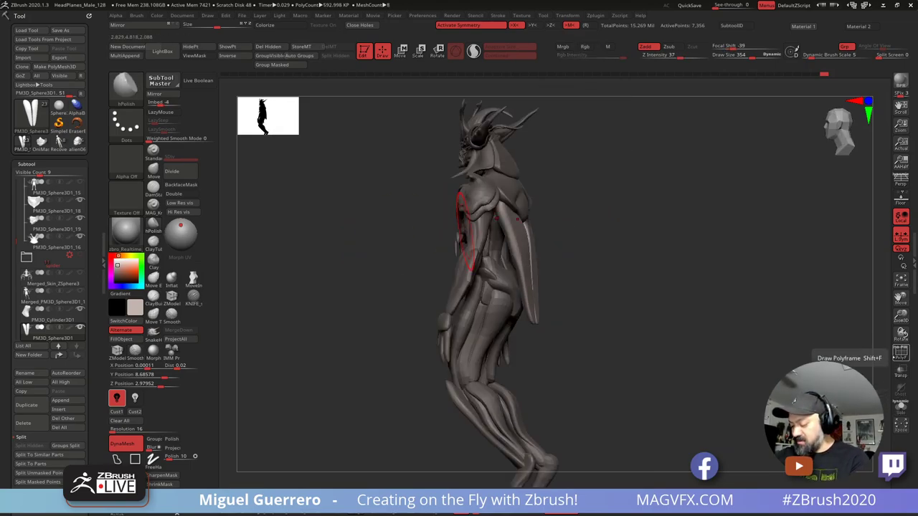
# Step: Isolate the wing cases, flatten their inner faces with the hPolish brush, and bring back the full figure
pyautogui.moveTo(720, 333); pyautogui.dragTo(701, 333)
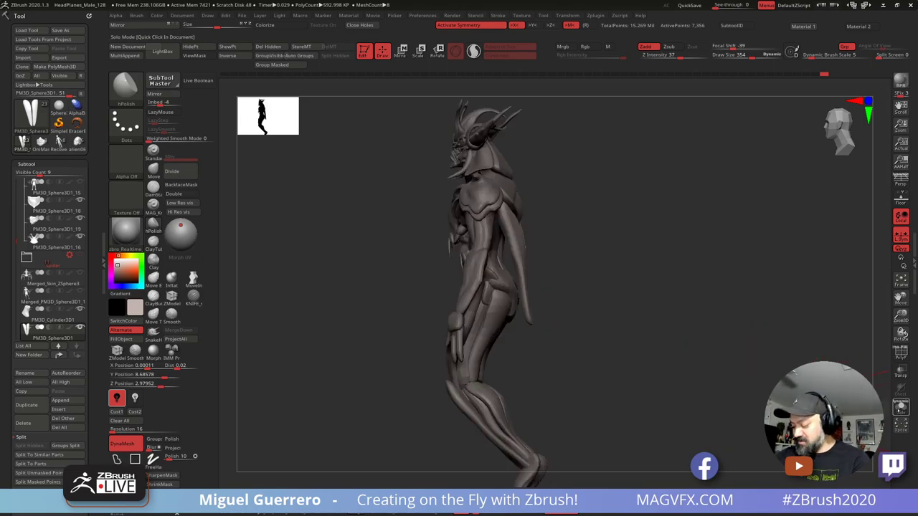
pyautogui.click(901, 409)
pyautogui.moveTo(664, 310); pyautogui.dragTo(727, 308)
pyautogui.moveTo(508, 211); pyautogui.dragTo(515, 263)
pyautogui.moveTo(512, 238); pyautogui.dragTo(519, 288)
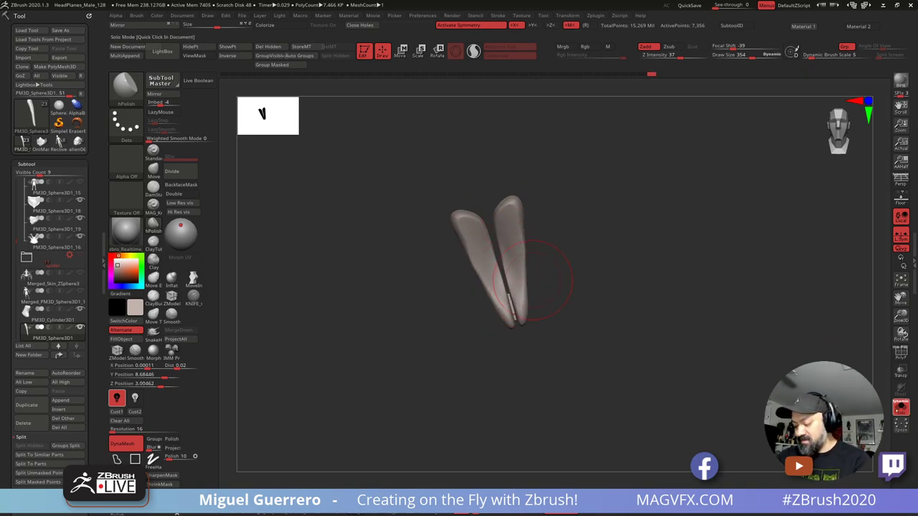
pyautogui.click(901, 409)
pyautogui.moveTo(750, 355); pyautogui.dragTo(684, 345)
pyautogui.moveTo(355, 289)
pyautogui.mouseDown()
pyautogui.moveTo(350, 295)
pyautogui.moveTo(364, 291)
pyautogui.mouseUp()
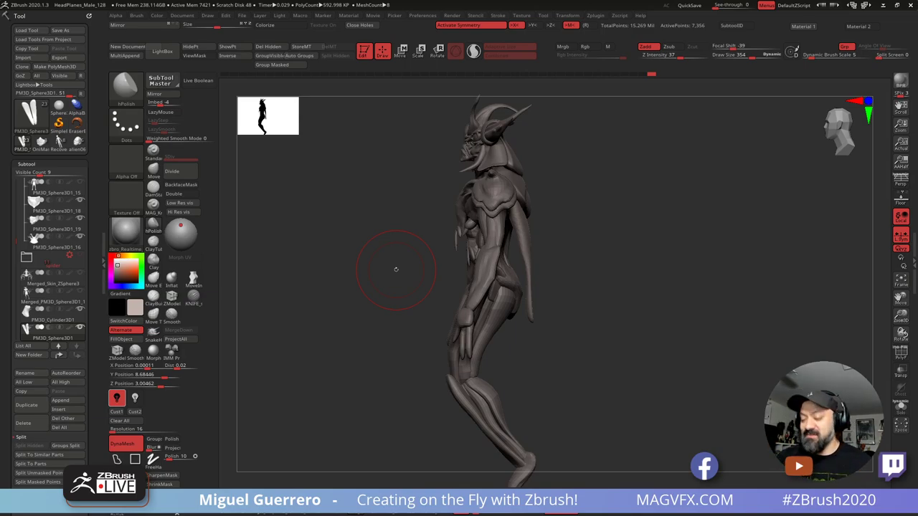
# Step: Select the body subtool and isolate it in a close back view
pyautogui.moveTo(396, 270); pyautogui.dragTo(368, 259)
pyautogui.keyDown('alt'); pyautogui.click(486, 244); pyautogui.keyUp('alt')
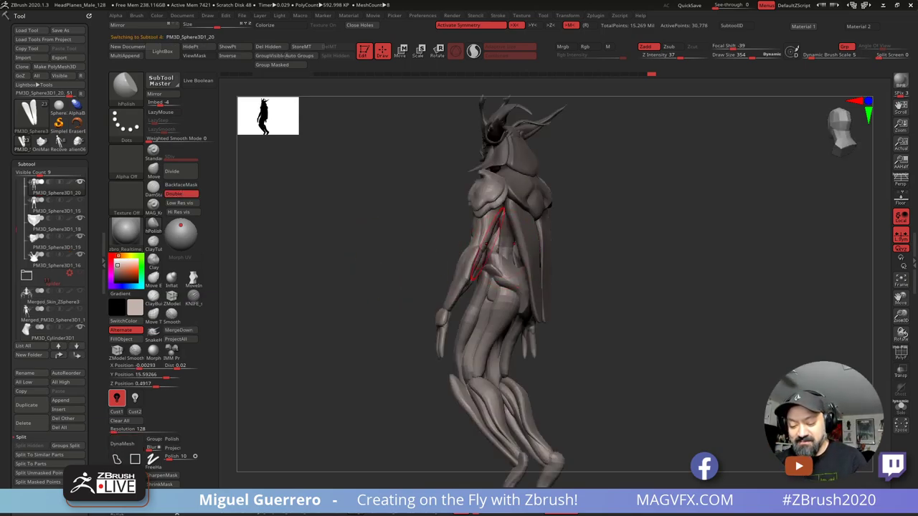
pyautogui.keyDown('shift'); pyautogui.moveTo(563, 283); pyautogui.dragTo(593, 291); pyautogui.keyUp('shift')
pyautogui.click(901, 407)
pyautogui.moveTo(732, 344)
pyautogui.keyDown('shift'); pyautogui.mouseDown()
pyautogui.moveTo(693, 347)
pyautogui.moveTo(690, 401)
pyautogui.mouseUp(); pyautogui.keyUp('shift')
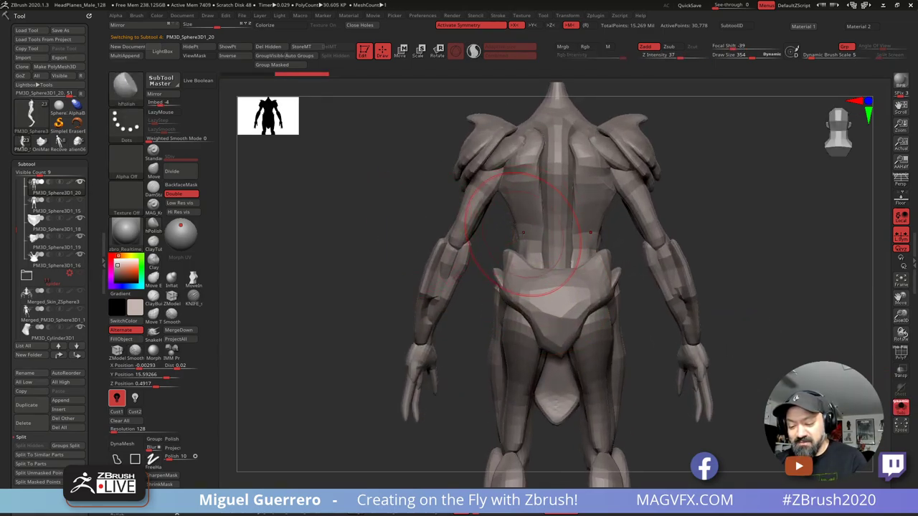
# Step: Undo the last change and swell the creature's back muscles with the Inflat brush
pyautogui.hotkey('ctrl', 'z')
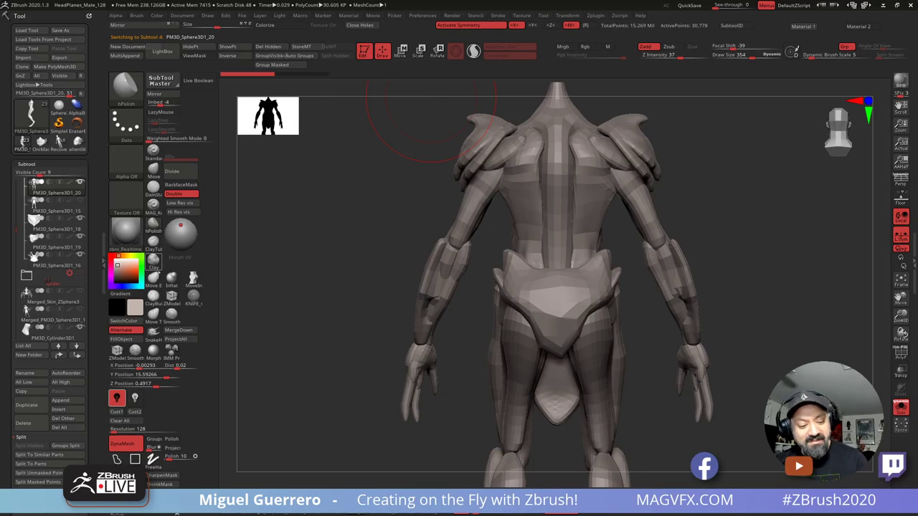
pyautogui.click(172, 279)
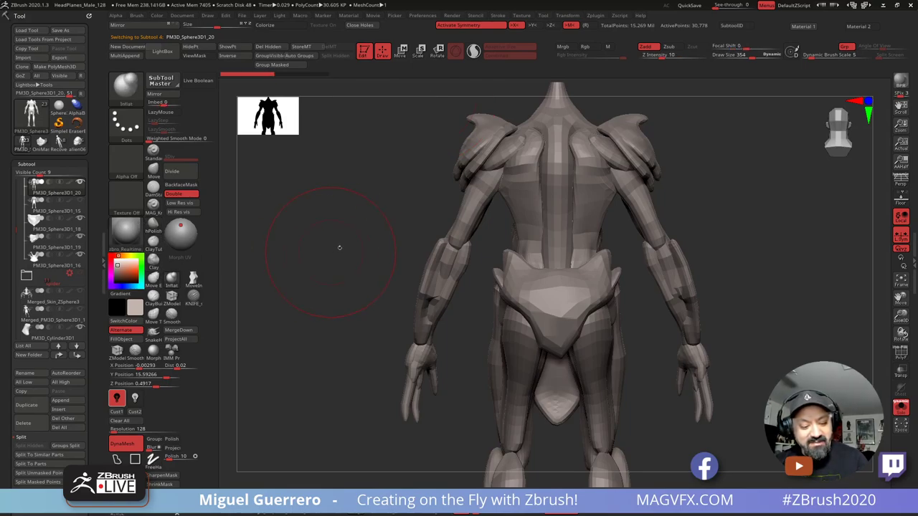
pyautogui.moveTo(532, 243); pyautogui.dragTo(532, 213)
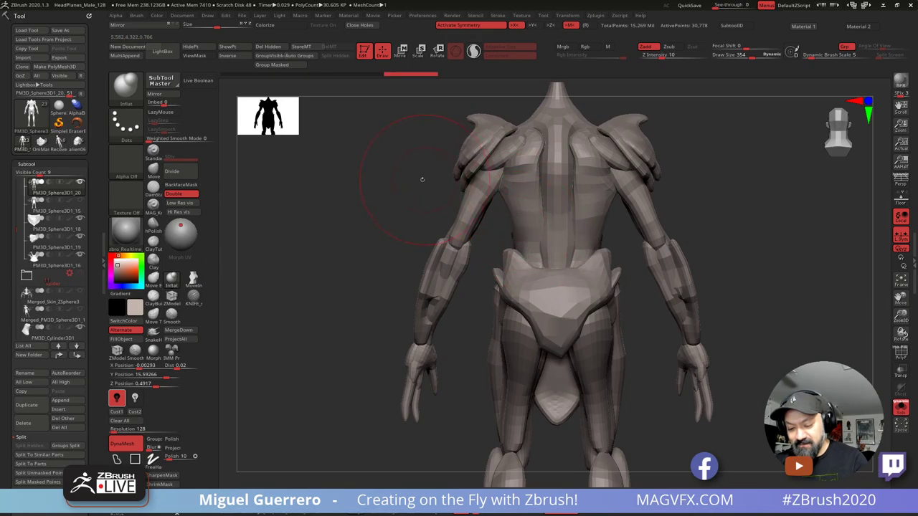
pyautogui.moveTo(422, 177)
pyautogui.mouseDown()
pyautogui.moveTo(455, 185)
pyautogui.moveTo(375, 175)
pyautogui.mouseUp()
# Step: Hide the side back muscles, mask the rest of the body, and show all parts again
pyautogui.keyDown('ctrl'); pyautogui.keyDown('shift'); pyautogui.click(526, 211); pyautogui.keyUp('shift'); pyautogui.keyUp('ctrl')
pyautogui.keyDown('ctrl'); pyautogui.keyDown('shift'); pyautogui.click(492, 215); pyautogui.keyUp('shift'); pyautogui.keyUp('ctrl')
pyautogui.keyDown('ctrl'); pyautogui.moveTo(373, 174); pyautogui.dragTo(402, 115, button='right'); pyautogui.keyUp('ctrl')
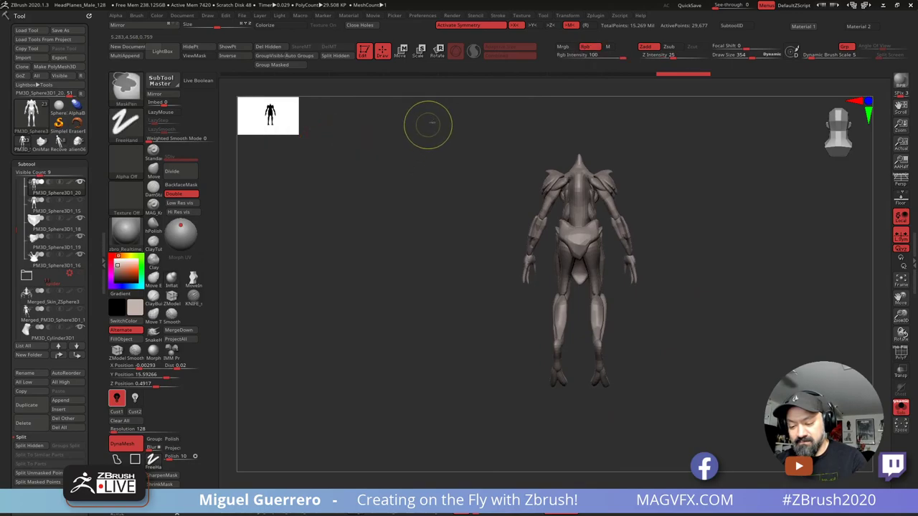
pyautogui.keyDown('ctrl'); pyautogui.moveTo(436, 116); pyautogui.dragTo(656, 440); pyautogui.keyUp('ctrl')
pyautogui.keyDown('ctrl'); pyautogui.click(459, 285); pyautogui.keyUp('ctrl')
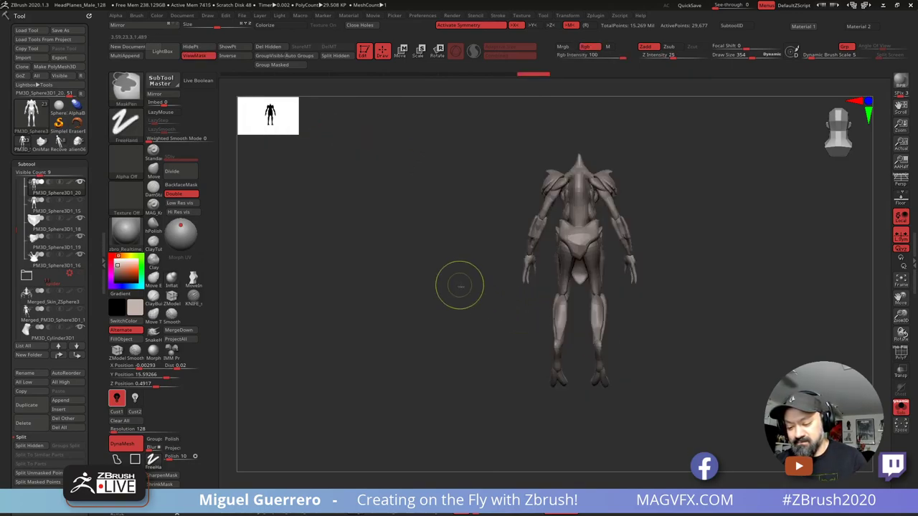
pyautogui.keyDown('ctrl'); pyautogui.moveTo(440, 117); pyautogui.dragTo(694, 427); pyautogui.keyUp('ctrl')
pyautogui.keyDown('ctrl'); pyautogui.keyDown('shift'); pyautogui.click(457, 251); pyautogui.keyUp('shift'); pyautogui.keyUp('ctrl')
# Step: Inflate the unmasked back muscles and choose the Move brush with the full figure shown from the side
pyautogui.keyDown('alt'); pyautogui.moveTo(455, 250); pyautogui.dragTo(482, 345, button='right'); pyautogui.keyUp('alt')
pyautogui.moveTo(542, 220); pyautogui.dragTo(549, 276)
pyautogui.moveTo(315, 229)
pyautogui.mouseDown()
pyautogui.moveTo(407, 230)
pyautogui.moveTo(365, 248)
pyautogui.moveTo(377, 274)
pyautogui.moveTo(458, 317)
pyautogui.mouseUp()
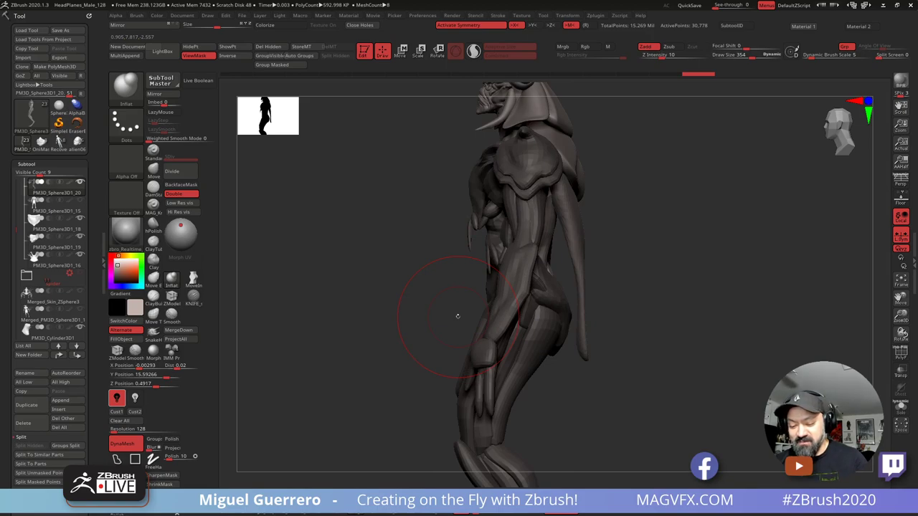
pyautogui.click(153, 172)
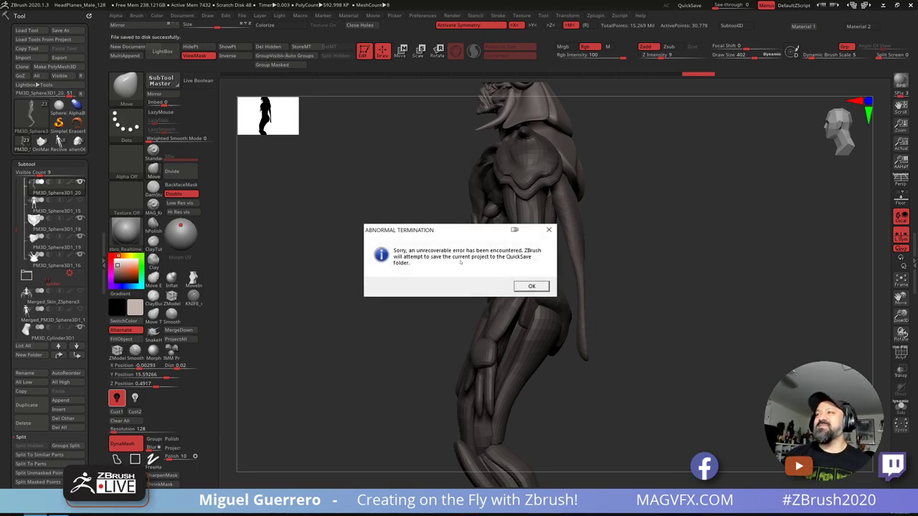
# Step: Acknowledge the crash messages and load Recovered_Tool.ZTL from the QuickSave files
pyautogui.click(532, 286)
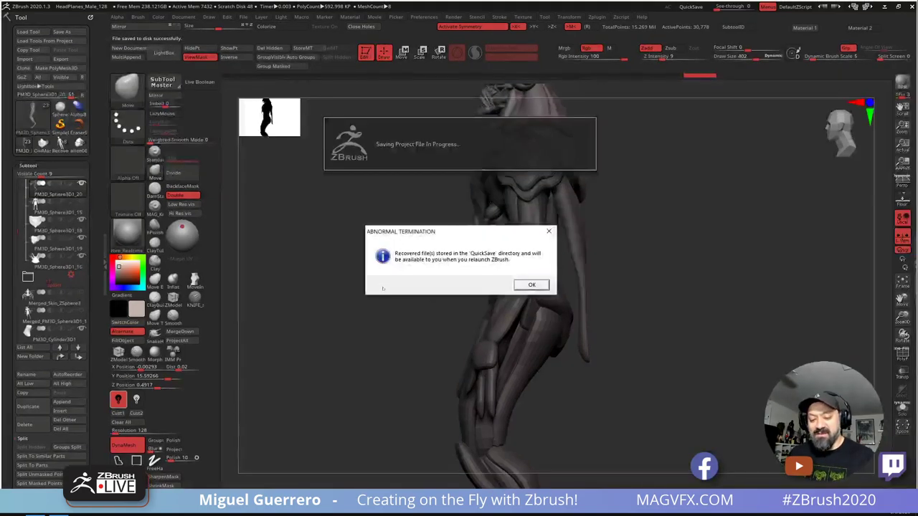
pyautogui.click(543, 287)
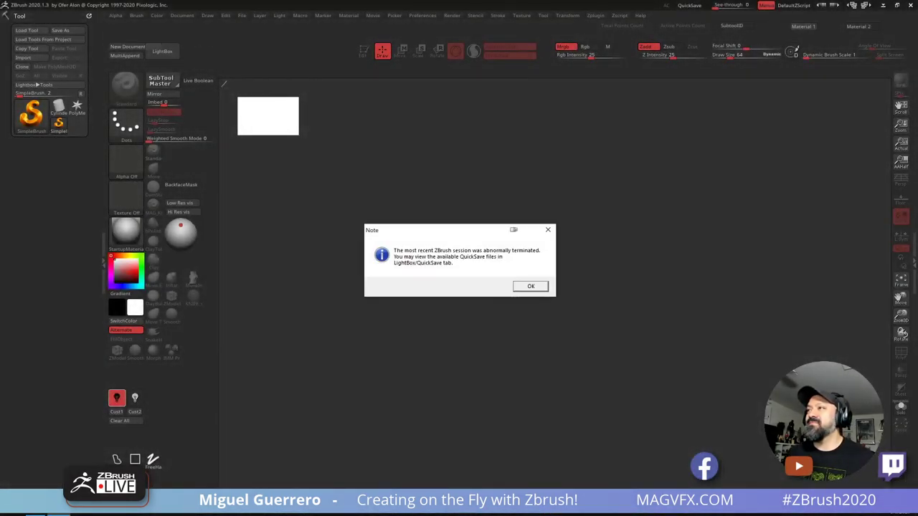
pyautogui.click(529, 286)
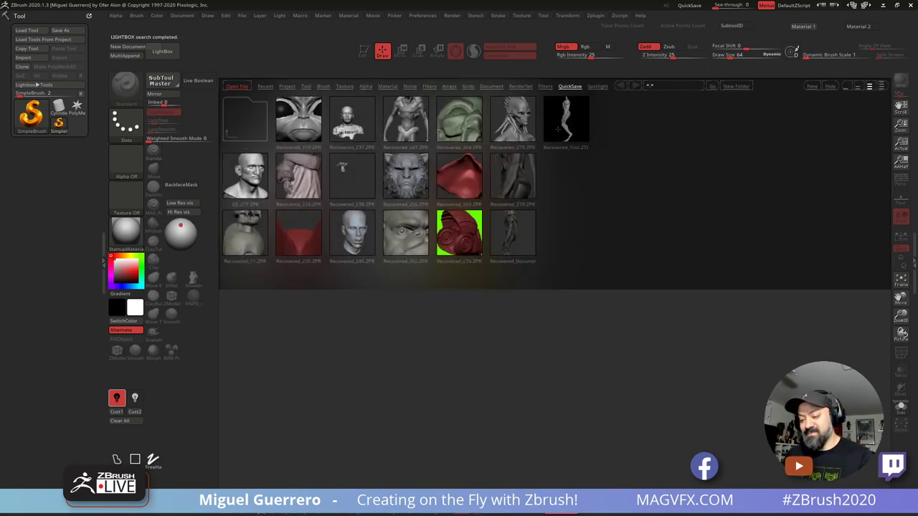
pyautogui.click(551, 123)
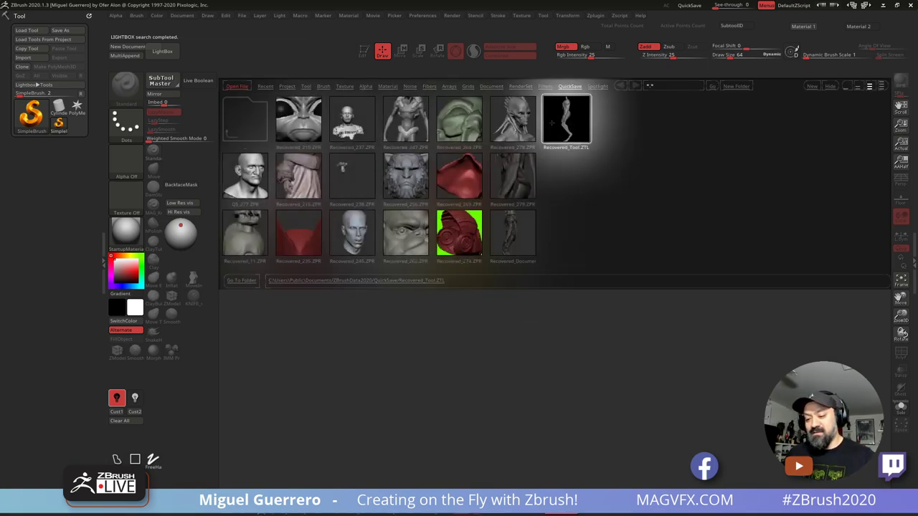
pyautogui.doubleClick(555, 133)
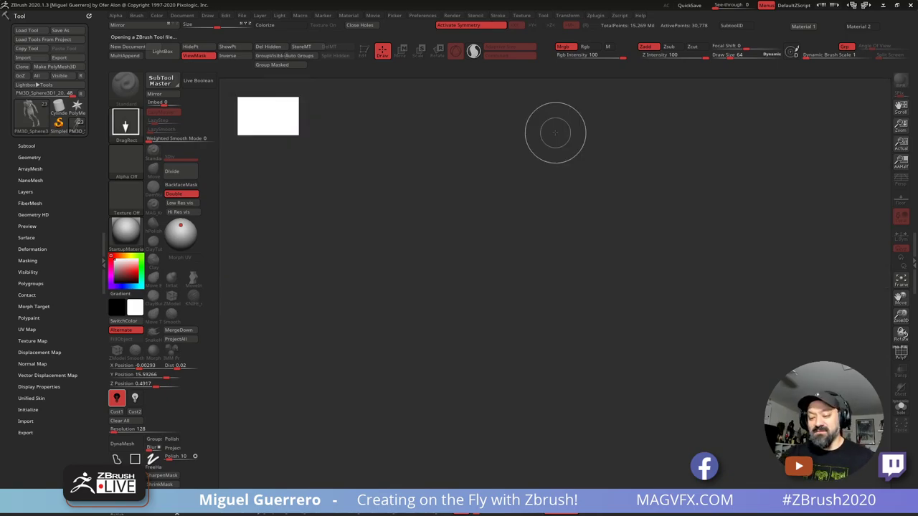
# Step: Draw the recovered creature on the canvas in Edit mode and apply a bluish-grey material
pyautogui.moveTo(496, 276); pyautogui.dragTo(485, 222)
pyautogui.click(365, 51)
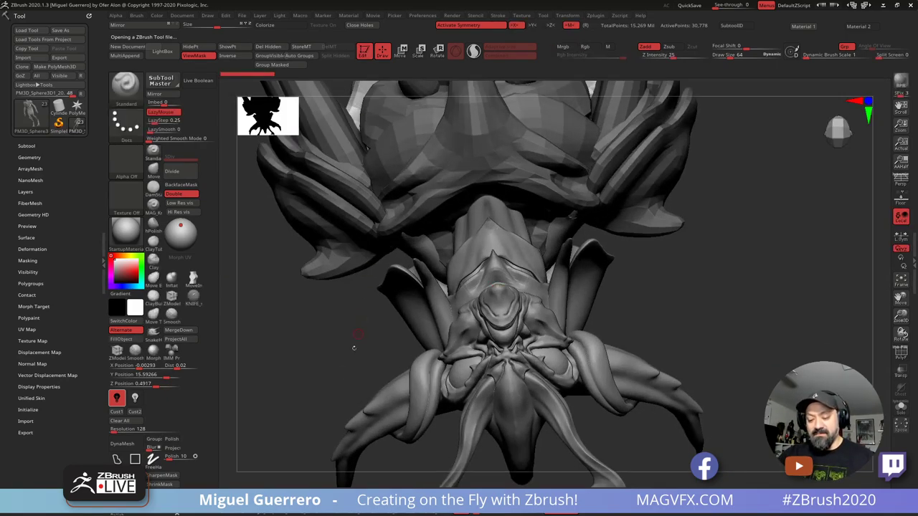
pyautogui.moveTo(352, 347); pyautogui.dragTo(306, 188)
pyautogui.click(323, 500)
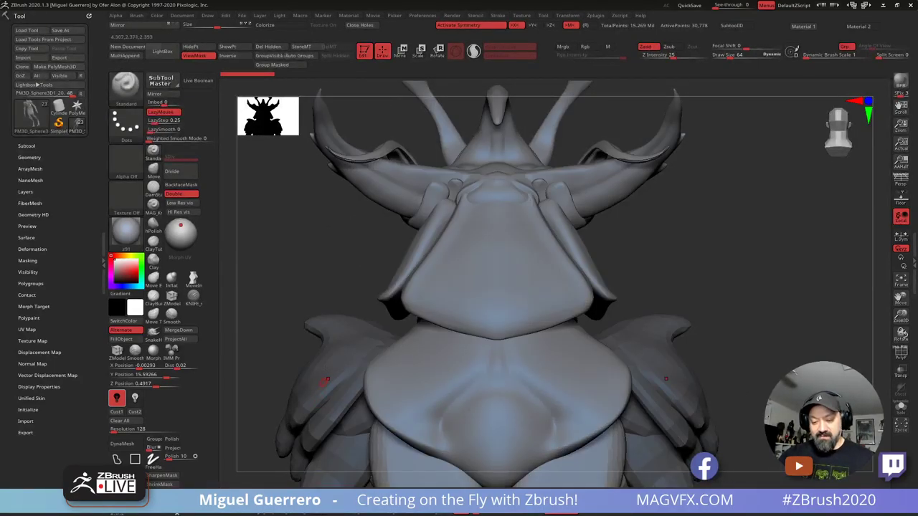
# Step: Save the recovered creature as a tool file
pyautogui.keyDown('alt'); pyautogui.moveTo(323, 391); pyautogui.dragTo(323, 314); pyautogui.keyUp('alt')
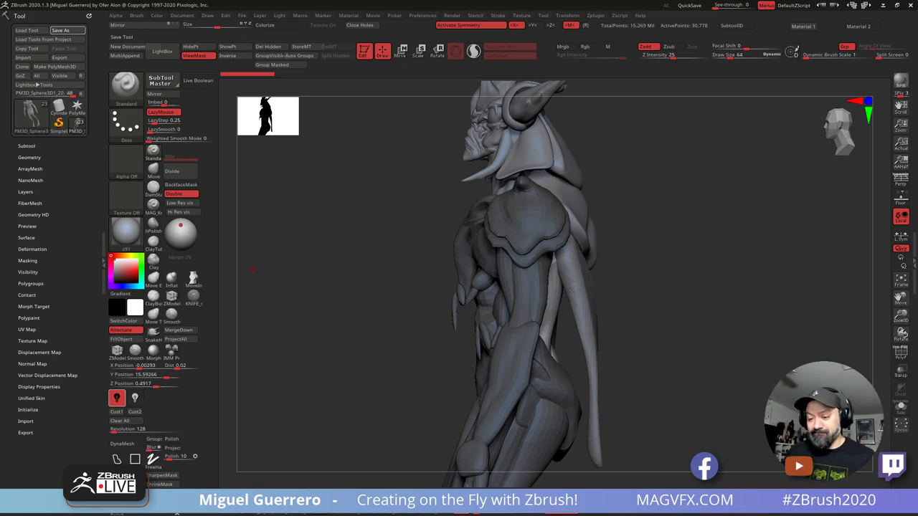
pyautogui.click(359, 267)
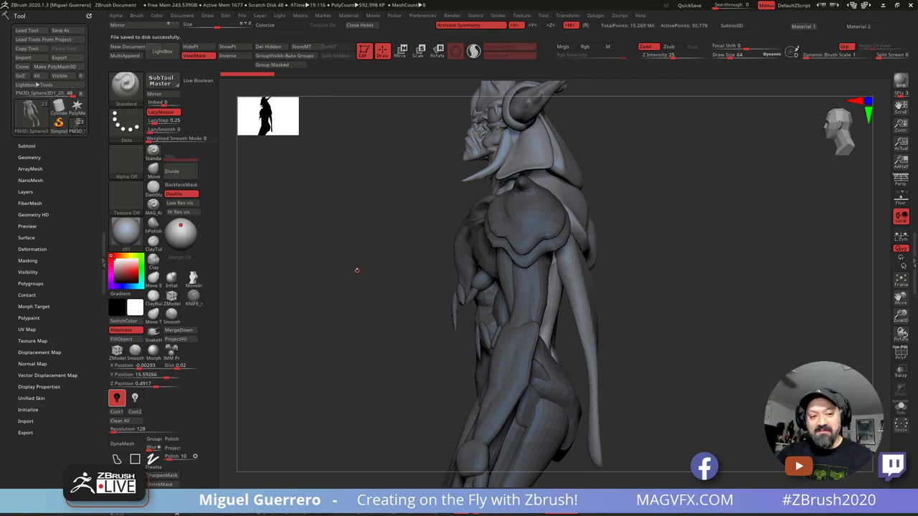
# Step: Isolate the masked body subtool with Solo and frame its torso from a front three-quarter angle
pyautogui.moveTo(404, 285); pyautogui.dragTo(406, 272)
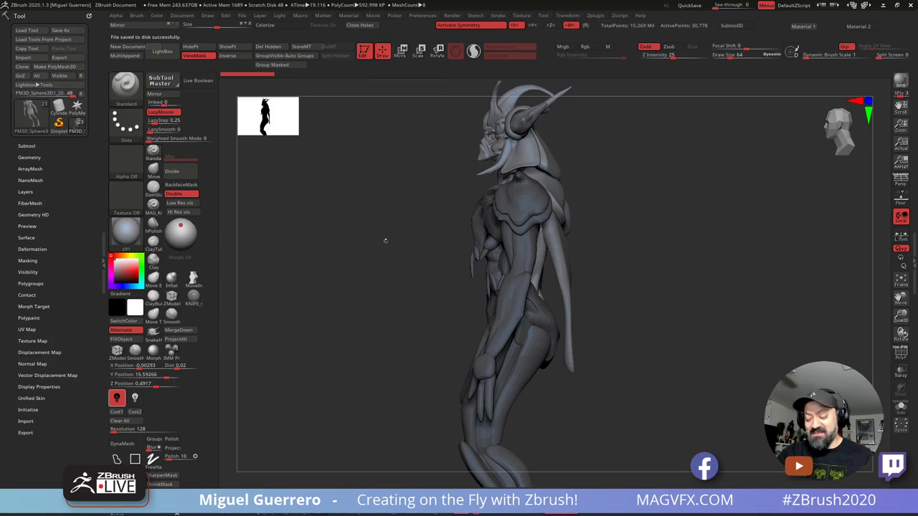
pyautogui.moveTo(383, 239)
pyautogui.keyDown('shift'); pyautogui.mouseDown()
pyautogui.moveTo(355, 248)
pyautogui.moveTo(355, 256)
pyautogui.moveTo(358, 264)
pyautogui.moveTo(405, 238)
pyautogui.moveTo(397, 260)
pyautogui.moveTo(381, 256)
pyautogui.moveTo(387, 273)
pyautogui.mouseUp(); pyautogui.keyUp('shift')
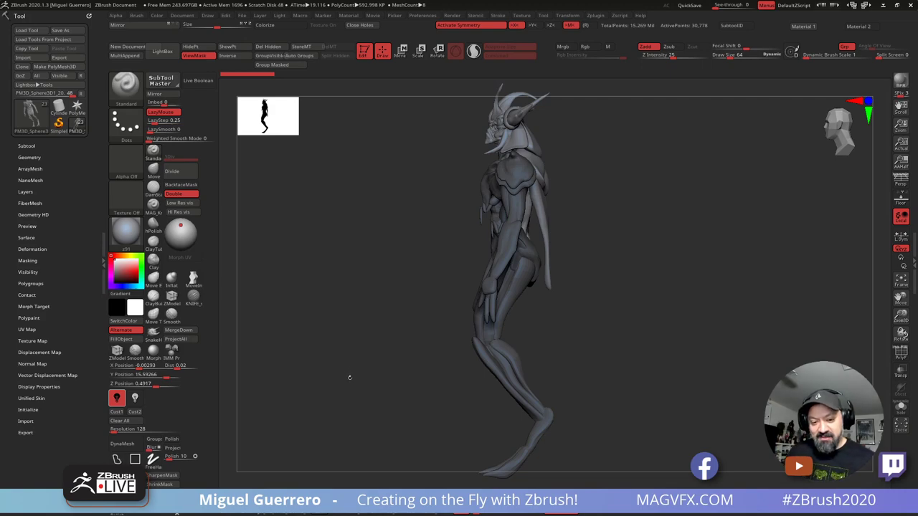
pyautogui.moveTo(344, 375); pyautogui.dragTo(363, 310)
pyautogui.moveTo(363, 310)
pyautogui.keyDown('alt'); pyautogui.mouseDown(button='right')
pyautogui.moveTo(390, 287)
pyautogui.moveTo(421, 303)
pyautogui.mouseUp(button='right'); pyautogui.keyUp('alt')
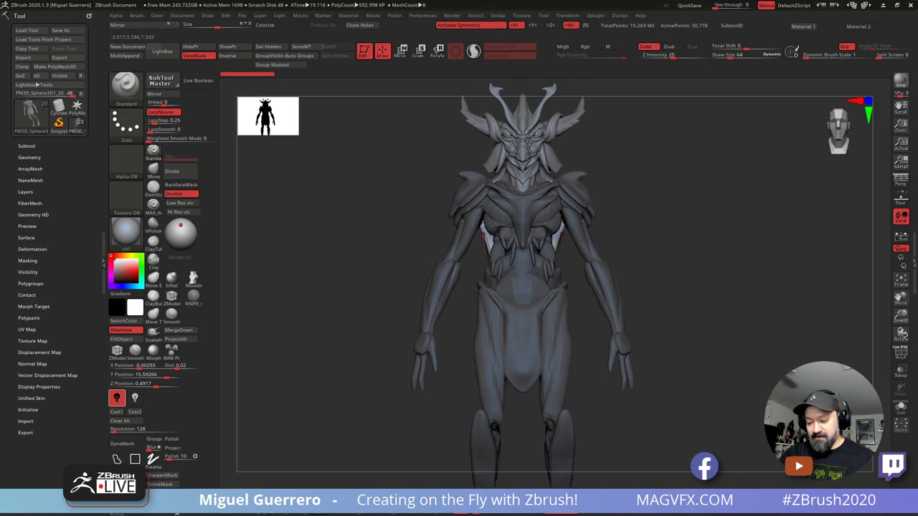
pyautogui.moveTo(406, 228); pyautogui.dragTo(373, 236)
pyautogui.click(901, 407)
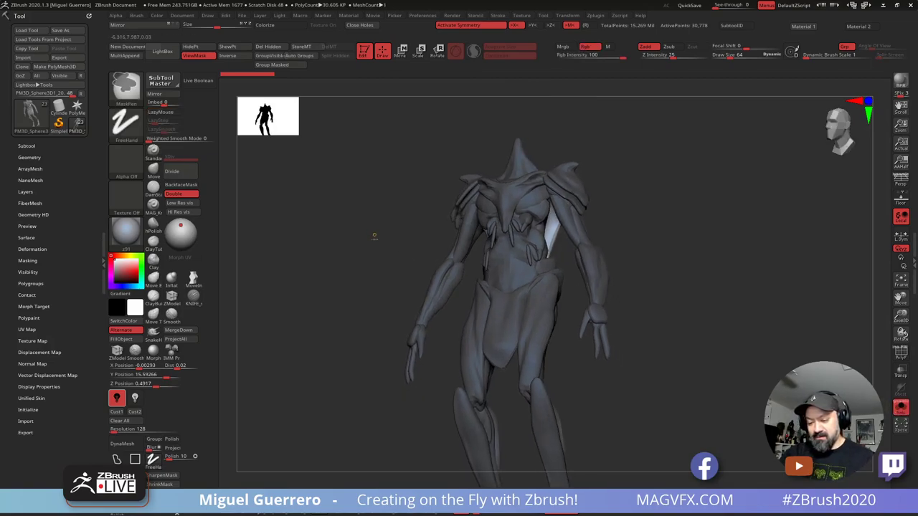
pyautogui.keyDown('ctrl'); pyautogui.moveTo(373, 236); pyautogui.dragTo(376, 244, button='right'); pyautogui.keyUp('ctrl')
pyautogui.keyDown('alt'); pyautogui.moveTo(376, 244); pyautogui.dragTo(346, 290); pyautogui.keyUp('alt')
# Step: Set up the Inflat brush with Dynamic Brush Scale 5, Draw Size 168 and BackfaceMask on
pyautogui.click(172, 279)
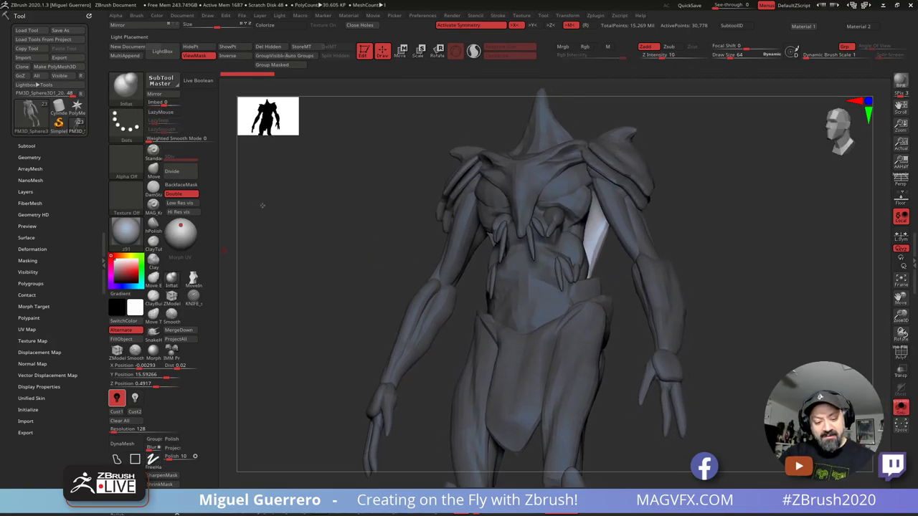
pyautogui.press(']')
pyautogui.press(']')
pyautogui.press(']')
pyautogui.press(']')
pyautogui.press(']')
pyautogui.press(']')
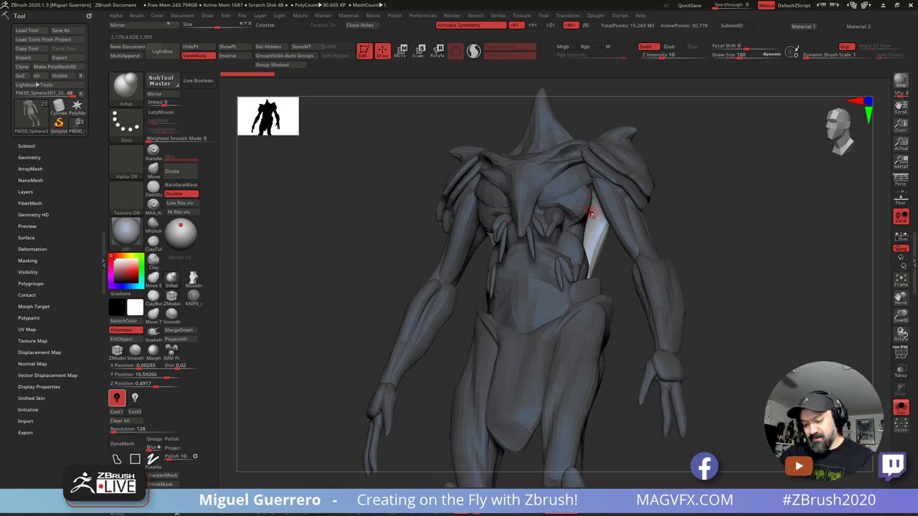
pyautogui.press(']')
pyautogui.press(']')
pyautogui.press(']')
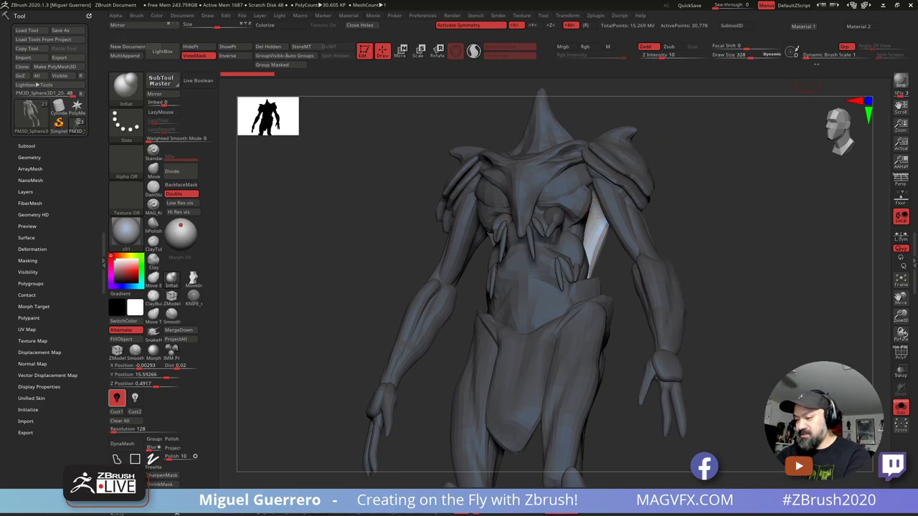
pyautogui.write('5')
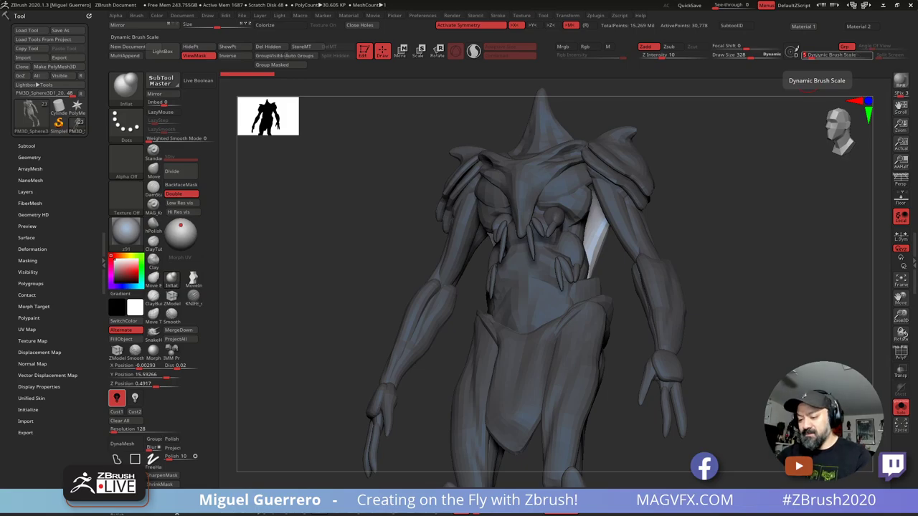
pyautogui.press('Return')
pyautogui.press('[')
pyautogui.press('[')
pyautogui.press('[')
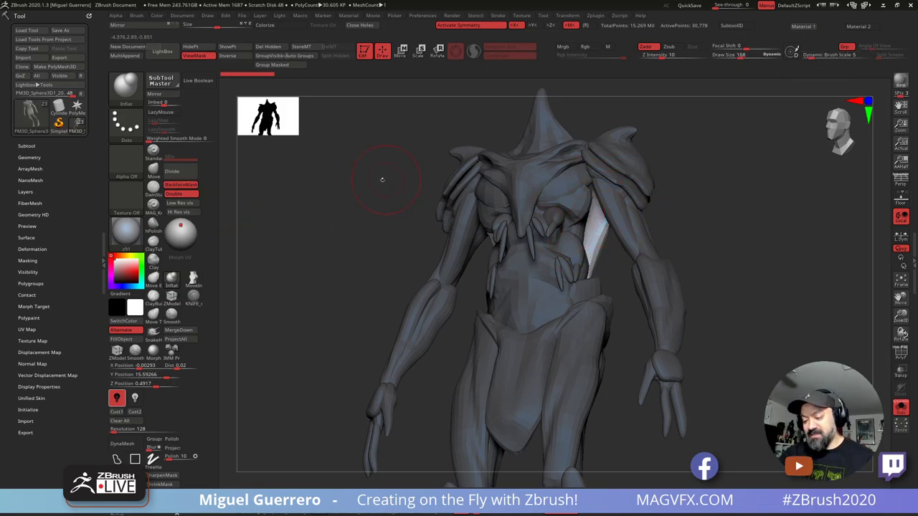
# Step: Inflate the unmasked back muscles showing between the torso and the arms
pyautogui.moveTo(379, 178); pyautogui.dragTo(430, 166)
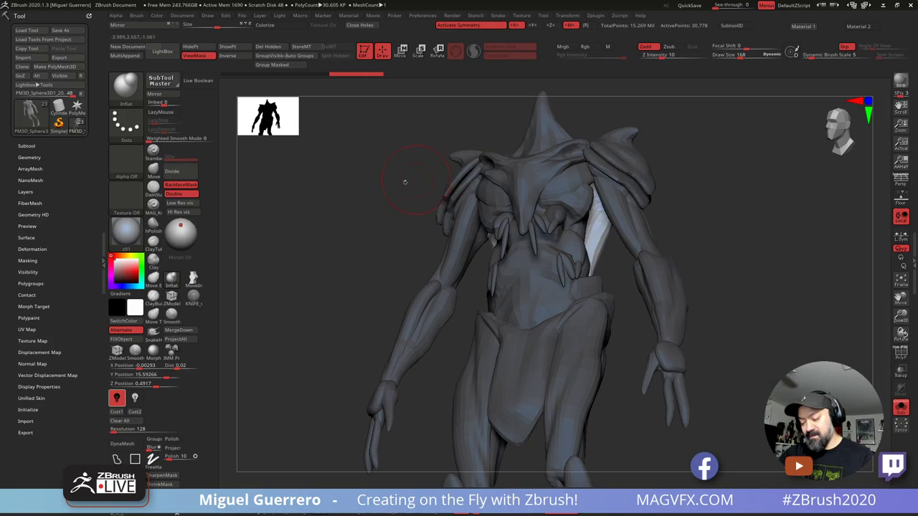
pyautogui.moveTo(404, 180); pyautogui.dragTo(495, 195)
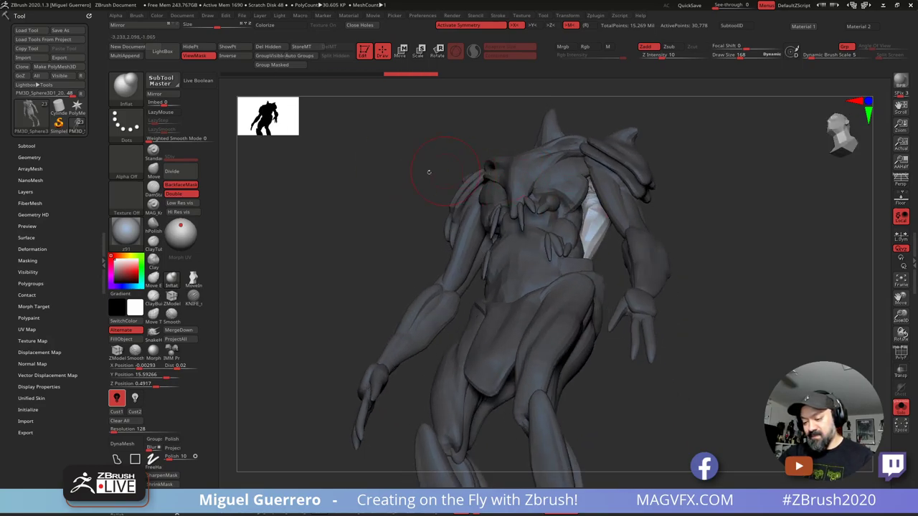
pyautogui.moveTo(428, 172); pyautogui.dragTo(348, 283)
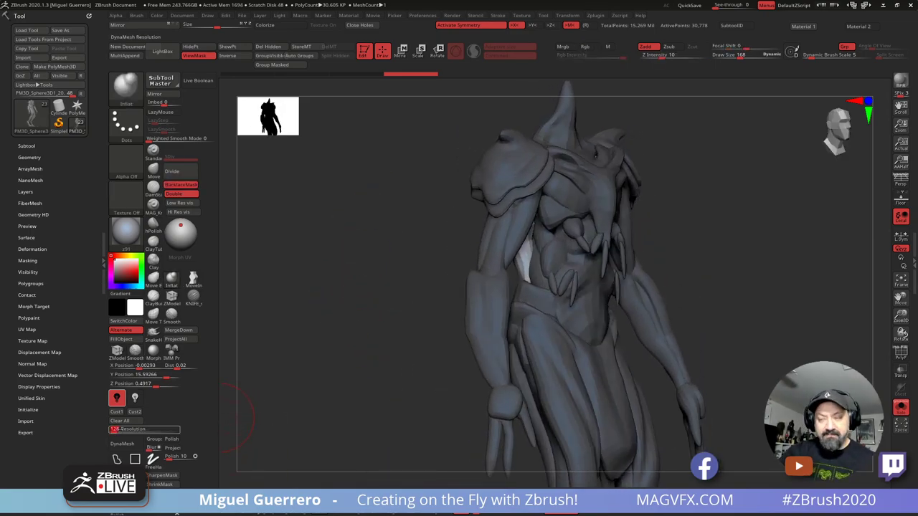
# Step: Set the DynaMesh resolution to 32 and clear the mask from the body
pyautogui.write('32')
pyautogui.click(122, 442)
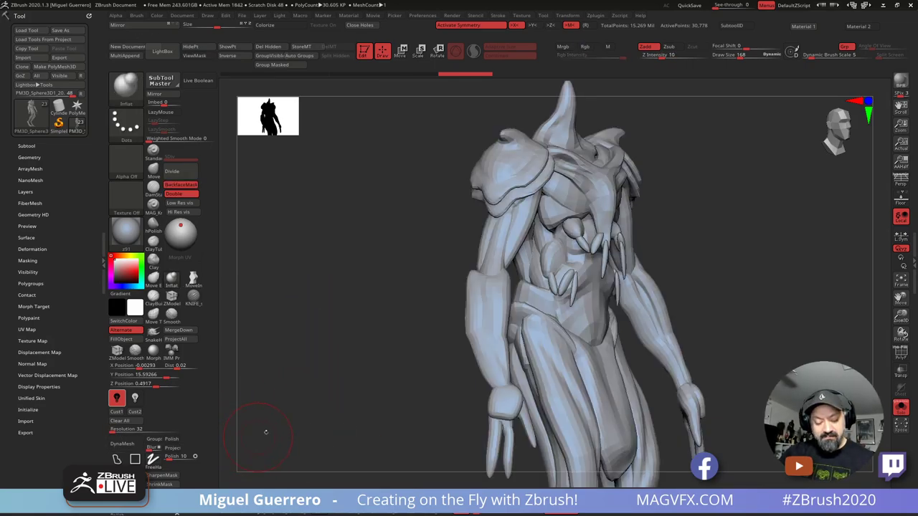
pyautogui.moveTo(266, 432); pyautogui.dragTo(352, 370)
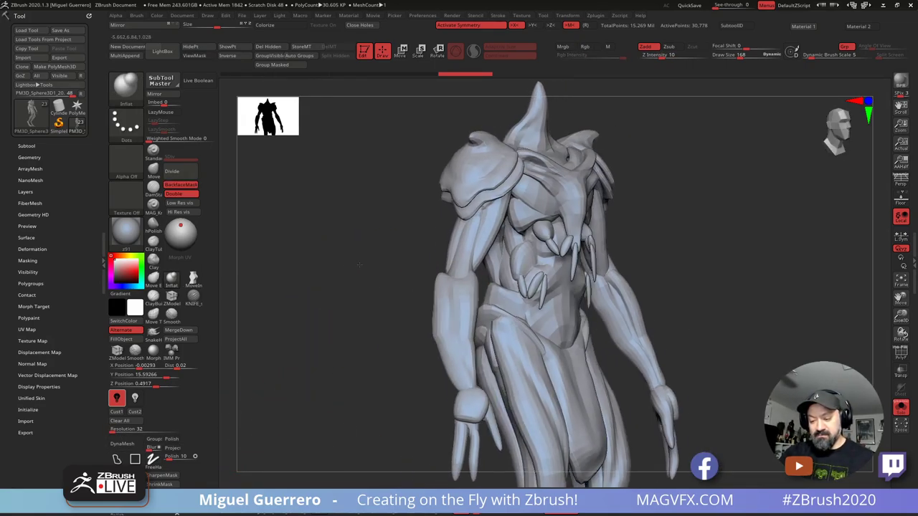
pyautogui.moveTo(360, 265); pyautogui.dragTo(309, 310)
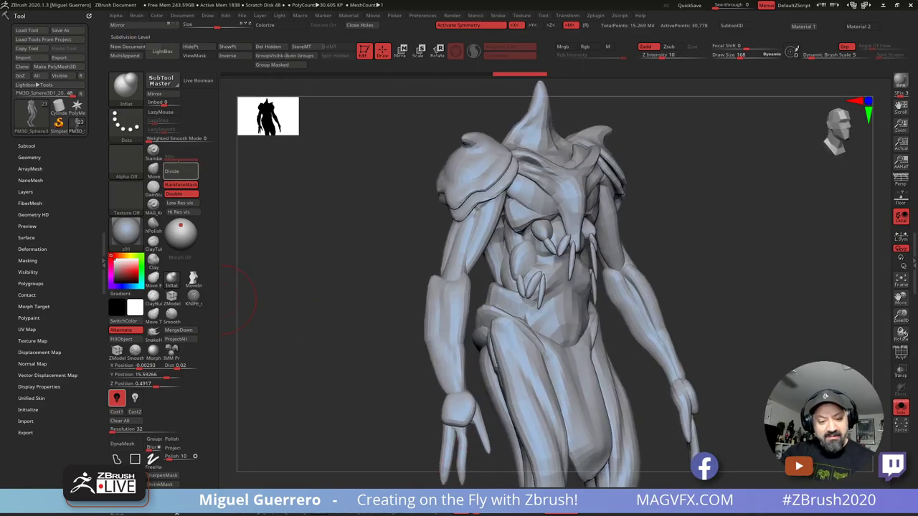
# Step: Divide the body to subdivision level 2 and turn Solo off to show the whole creature
pyautogui.click(179, 165)
pyautogui.moveTo(363, 258); pyautogui.dragTo(393, 267)
pyautogui.click(901, 408)
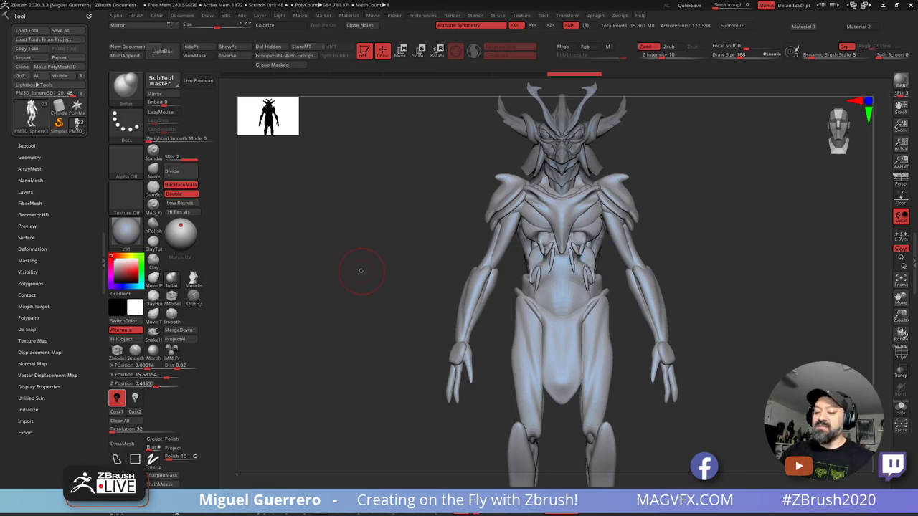
# Step: Select the head subtool and set its subdivision level to 1
pyautogui.moveTo(361, 268)
pyautogui.mouseDown()
pyautogui.moveTo(365, 289)
pyautogui.moveTo(331, 294)
pyautogui.moveTo(400, 282)
pyautogui.moveTo(351, 312)
pyautogui.moveTo(437, 303)
pyautogui.moveTo(505, 272)
pyautogui.mouseUp()
pyautogui.press('ctrl')
pyautogui.keyDown('ctrl'); pyautogui.moveTo(506, 271); pyautogui.dragTo(452, 346, button='right'); pyautogui.keyUp('ctrl')
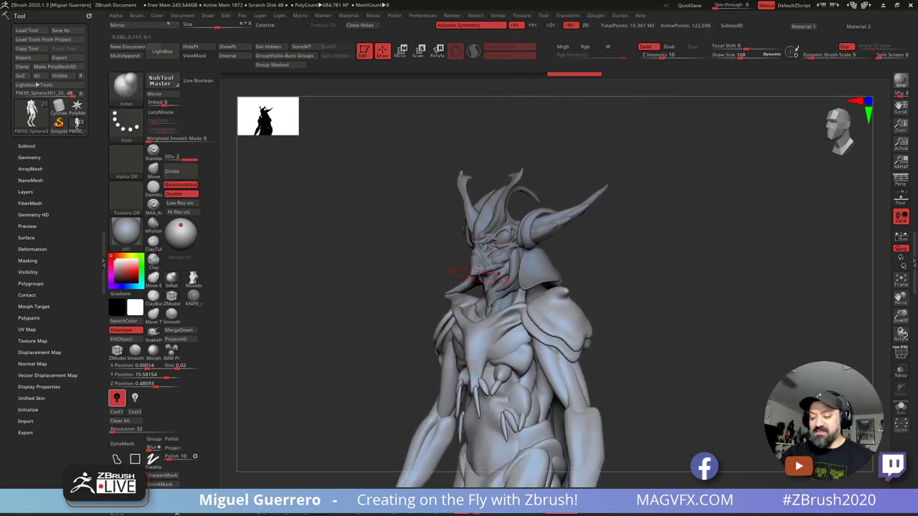
pyautogui.keyDown('alt'); pyautogui.click(474, 263); pyautogui.keyUp('alt')
pyautogui.keyDown('ctrl'); pyautogui.moveTo(472, 263); pyautogui.dragTo(469, 305, button='right'); pyautogui.keyUp('ctrl')
pyautogui.moveTo(304, 267)
pyautogui.mouseDown()
pyautogui.moveTo(292, 226)
pyautogui.moveTo(309, 234)
pyautogui.mouseUp()
pyautogui.click(193, 158)
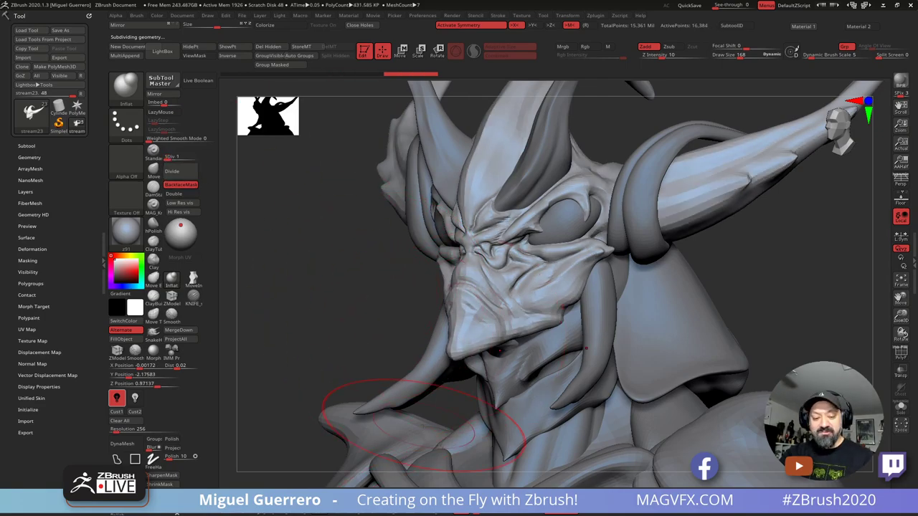
# Step: Pull the tip of the creature's beak downward with the Move brush and face the head frontally
pyautogui.click(153, 170)
pyautogui.moveTo(453, 347)
pyautogui.mouseDown()
pyautogui.moveTo(447, 439)
pyautogui.moveTo(449, 423)
pyautogui.mouseUp()
pyautogui.keyDown('shift'); pyautogui.moveTo(290, 328); pyautogui.dragTo(328, 338); pyautogui.keyUp('shift')
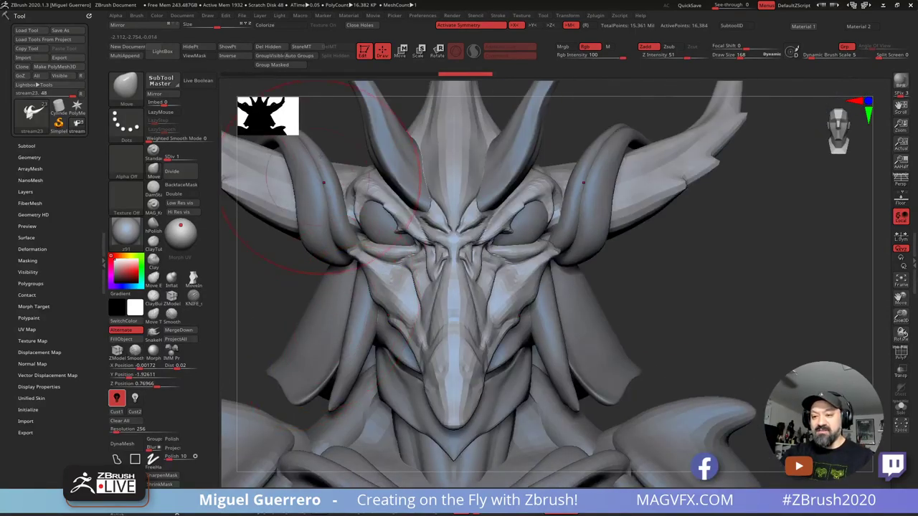
# Step: Undo the downward pulls on the beak and nudge the beak's lower sides with the Move brush
pyautogui.hotkey('ctrl', 'z')
pyautogui.moveTo(373, 280)
pyautogui.mouseDown()
pyautogui.moveTo(364, 279)
pyautogui.moveTo(386, 286)
pyautogui.mouseUp()
pyautogui.moveTo(447, 328); pyautogui.dragTo(447, 341)
pyautogui.hotkey('ctrl', 'z')
pyautogui.hotkey('ctrl', 'z')
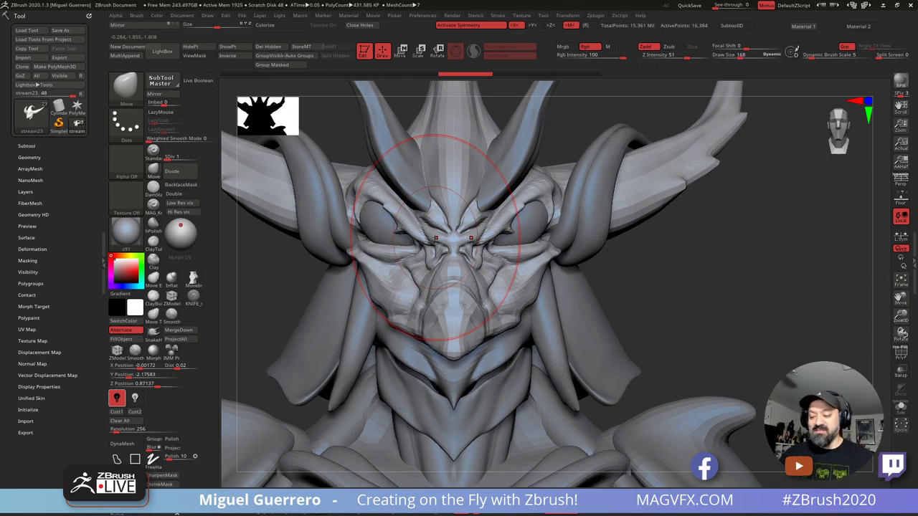
pyautogui.moveTo(417, 322); pyautogui.dragTo(428, 326)
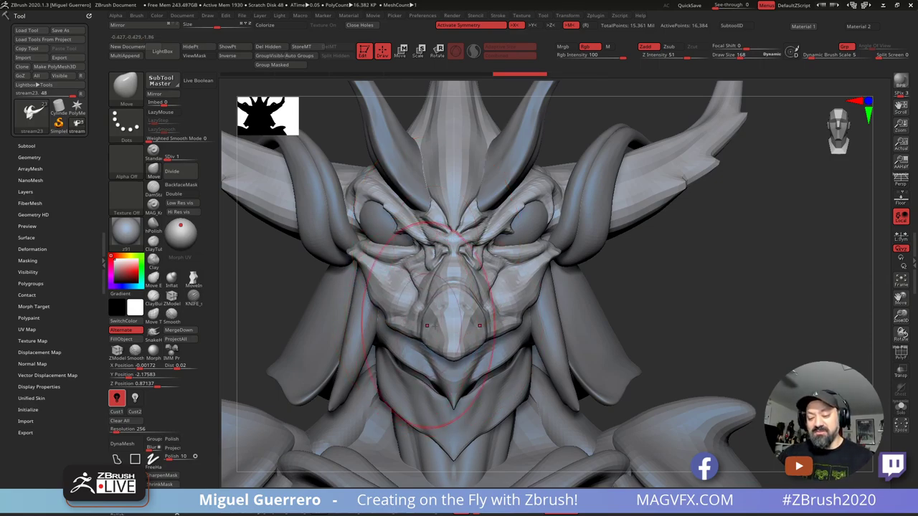
# Step: Set the head's subdivision level to 2, then select the neck plate and push its pointed lower tip upward
pyautogui.keyDown('ctrl'); pyautogui.moveTo(429, 326); pyautogui.dragTo(266, 220, button='right'); pyautogui.keyUp('ctrl')
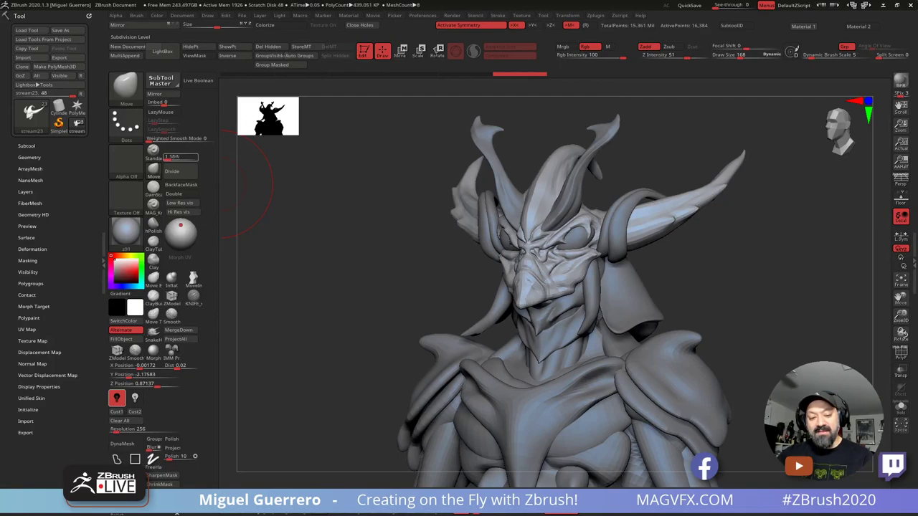
pyautogui.click(183, 157)
pyautogui.moveTo(351, 313); pyautogui.dragTo(453, 343, button='right')
pyautogui.keyDown('alt'); pyautogui.moveTo(453, 343); pyautogui.dragTo(441, 282, button='right'); pyautogui.keyUp('alt')
pyautogui.keyDown('alt'); pyautogui.click(499, 271); pyautogui.keyUp('alt')
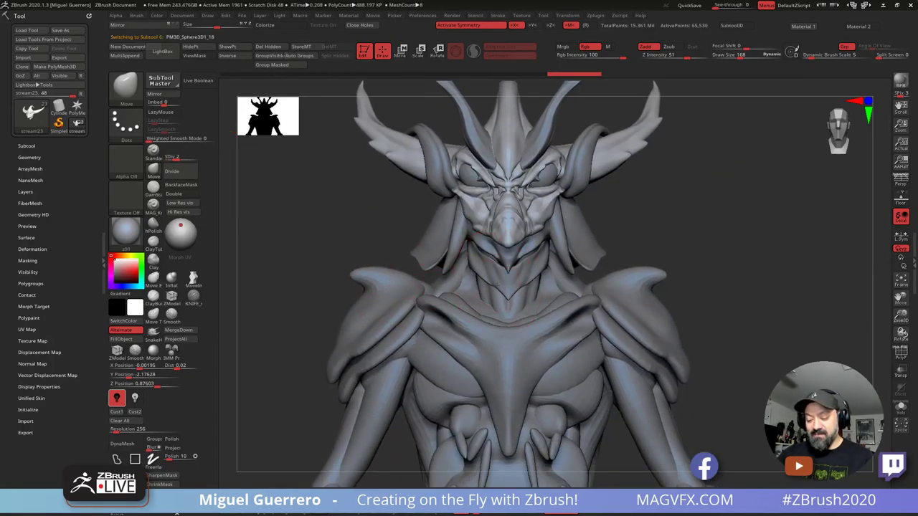
pyautogui.moveTo(510, 299)
pyautogui.mouseDown()
pyautogui.moveTo(510, 307)
pyautogui.moveTo(508, 285)
pyautogui.mouseUp()
# Step: Select the PM3D_Sphere3D1_20 body, set the Z Intensity to 16 and nudge its chest profile with the Move brush
pyautogui.moveTo(303, 234)
pyautogui.mouseDown(button='right')
pyautogui.moveTo(360, 238)
pyautogui.moveTo(358, 185)
pyautogui.mouseUp(button='right')
pyautogui.keyDown('alt'); pyautogui.moveTo(358, 185); pyautogui.dragTo(360, 140, button='right'); pyautogui.keyUp('alt')
pyautogui.keyDown('alt'); pyautogui.click(497, 288); pyautogui.keyUp('alt')
pyautogui.moveTo(357, 255); pyautogui.dragTo(527, 278)
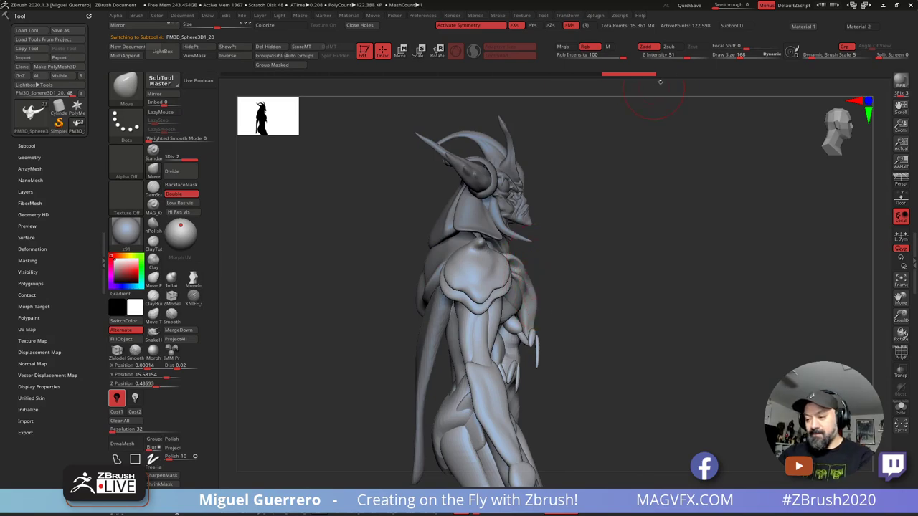
pyautogui.click(677, 59)
pyautogui.write('22')
pyautogui.moveTo(671, 58); pyautogui.dragTo(666, 57)
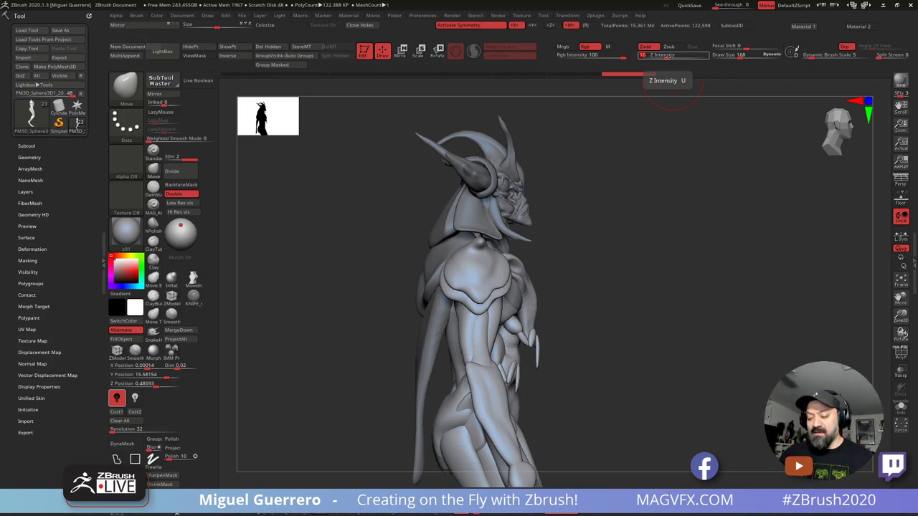
pyautogui.moveTo(528, 282); pyautogui.dragTo(533, 278)
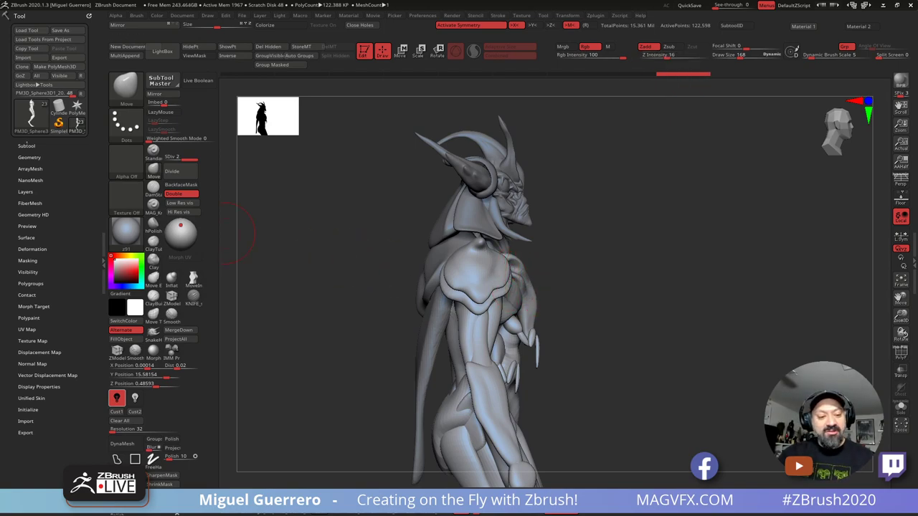
# Step: Select the PM3D_Sphere3D1_15 body in the subtool list and show its polygroup wireframe with PolyFrame
pyautogui.click(26, 146)
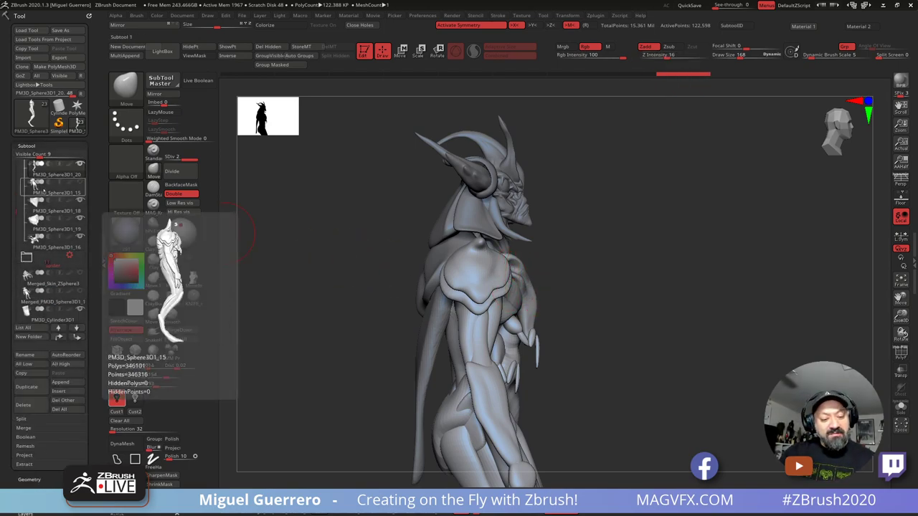
pyautogui.click(35, 188)
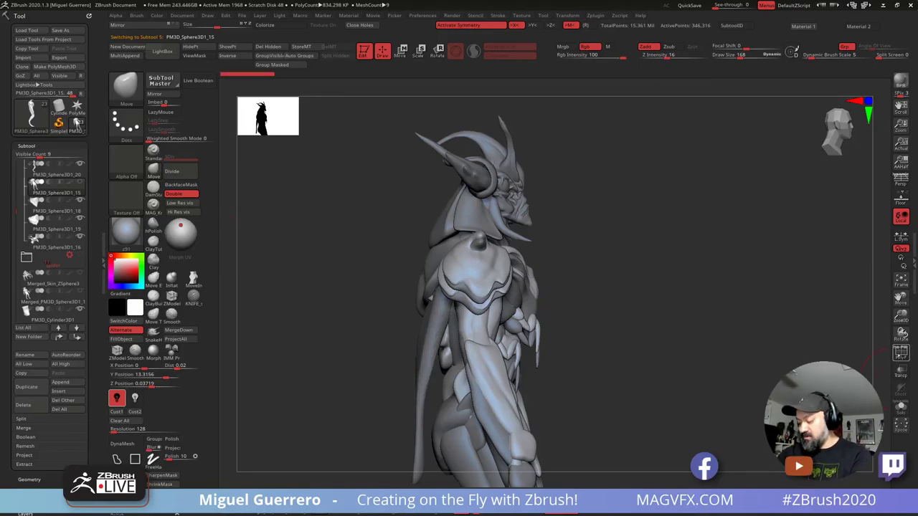
pyautogui.click(901, 353)
pyautogui.moveTo(693, 332); pyautogui.dragTo(621, 343, button='right')
pyautogui.keyDown('ctrl'); pyautogui.moveTo(351, 276); pyautogui.dragTo(349, 285, button='right'); pyautogui.keyUp('ctrl')
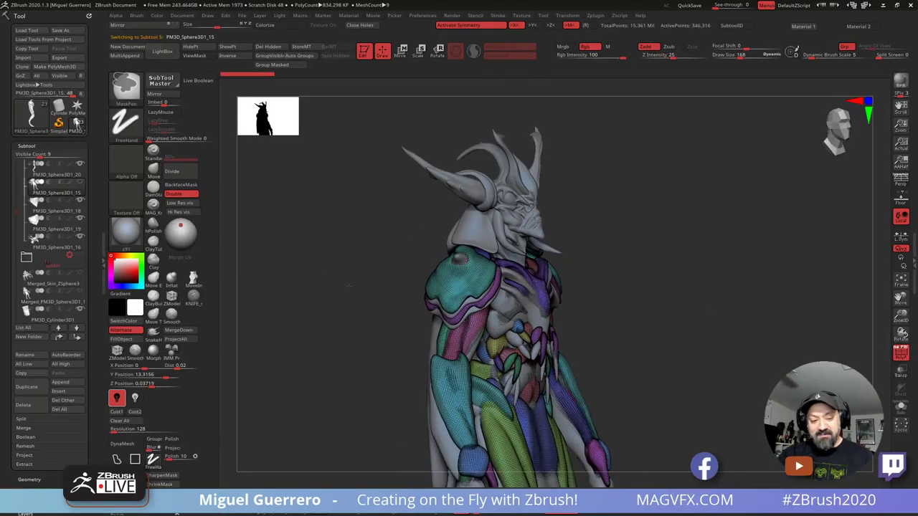
# Step: Compare the wireframe density of the PM3D_Sphere3D1_20, PM3D_Sphere3D1_14 and PM3D_Sphere3D1_15 subtools
pyautogui.press('ctrl')
pyautogui.click(54, 247)
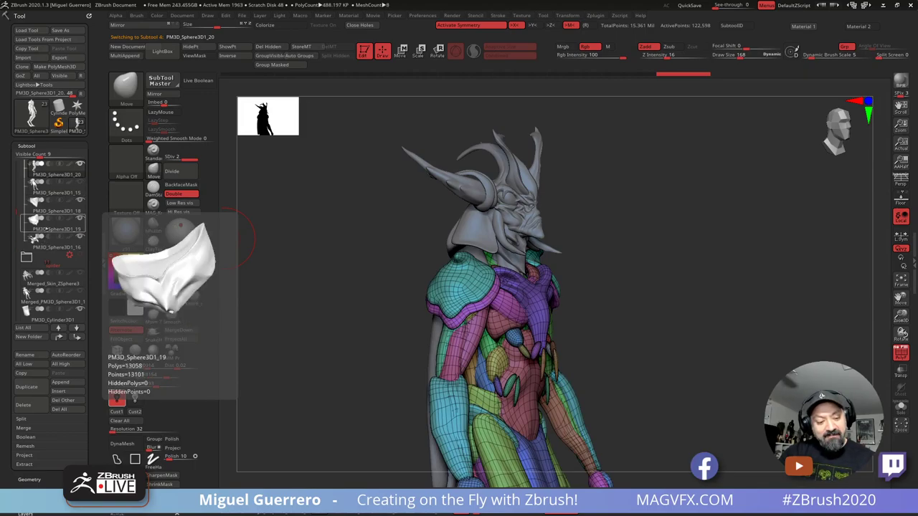
pyautogui.scroll(2, 43, 204)
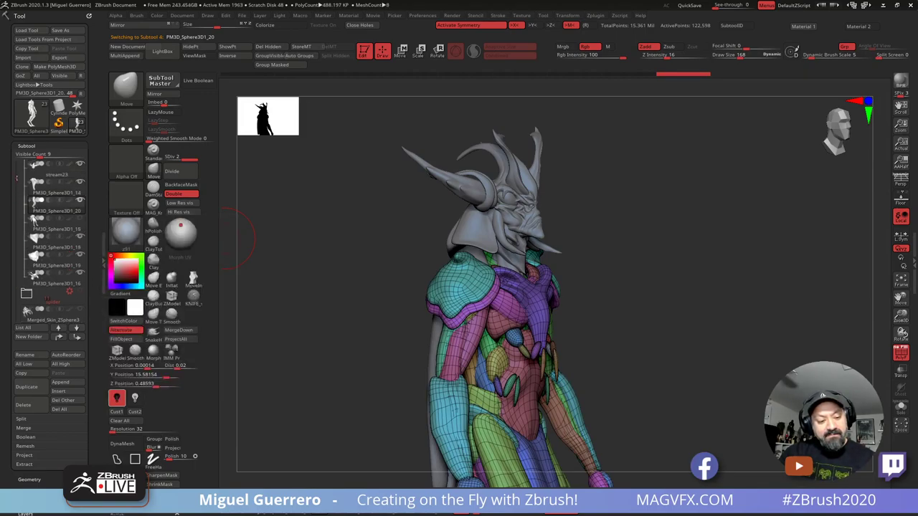
pyautogui.click(54, 206)
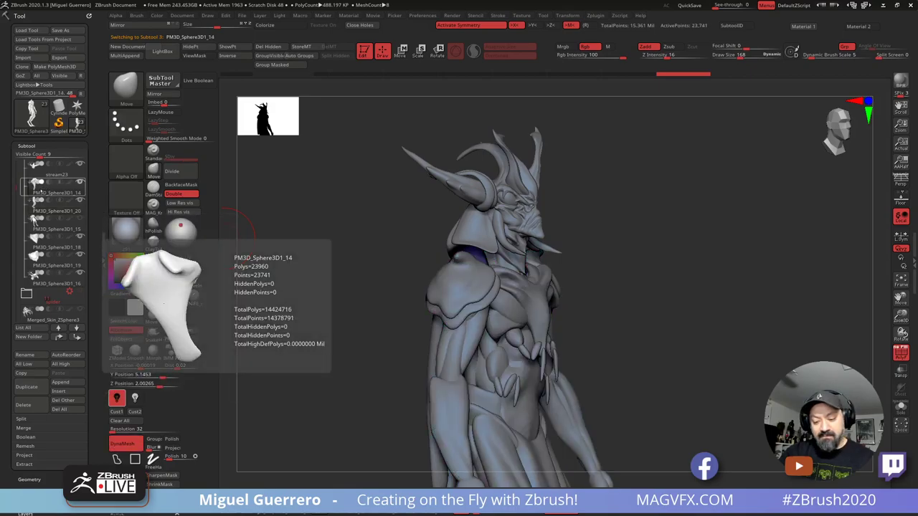
pyautogui.moveTo(293, 264); pyautogui.dragTo(355, 263)
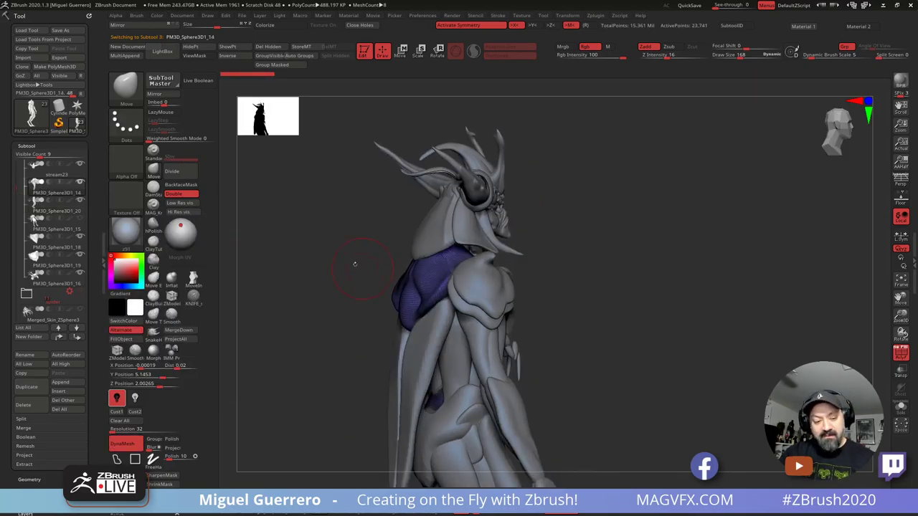
pyautogui.moveTo(18, 193); pyautogui.dragTo(18, 174)
pyautogui.click(39, 193)
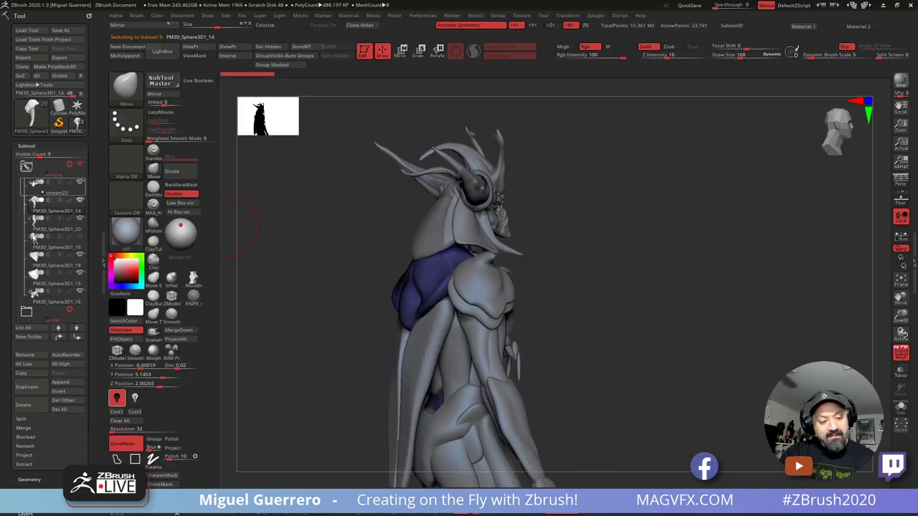
pyautogui.click(42, 246)
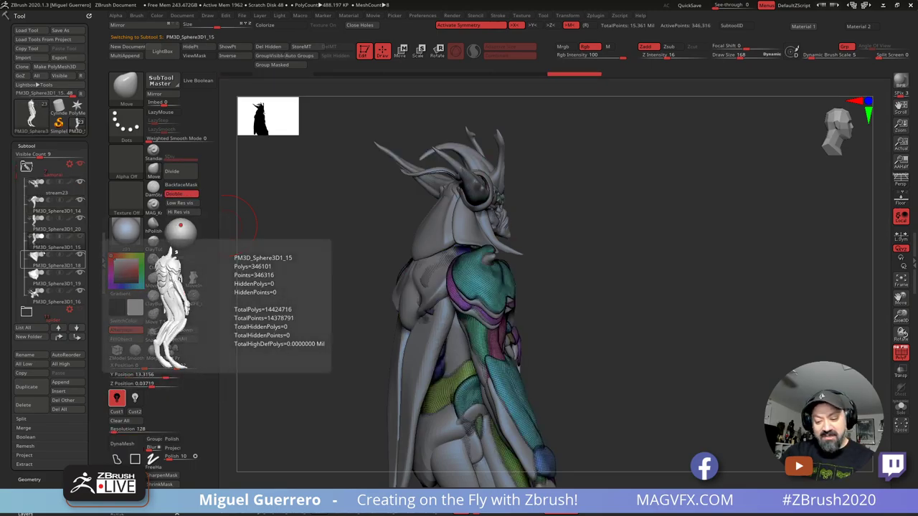
pyautogui.click(43, 265)
pyautogui.click(38, 247)
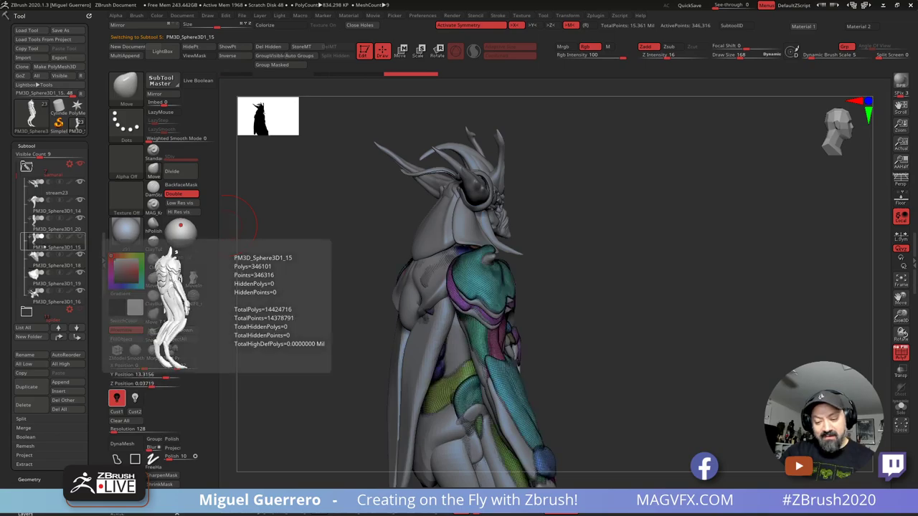
pyautogui.moveTo(336, 274); pyautogui.dragTo(403, 295)
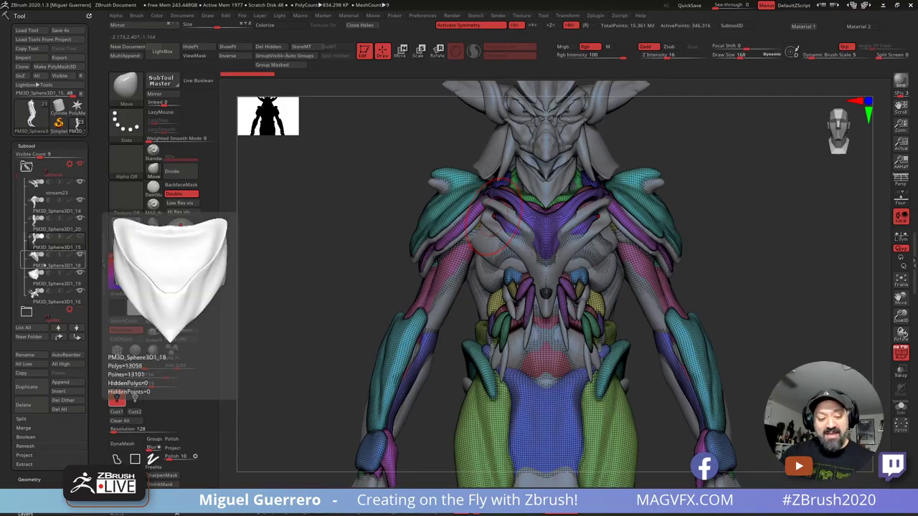
# Step: Select the PM3D_Sphere3D1_20 body and lower it to subdivision level 1
pyautogui.click(42, 228)
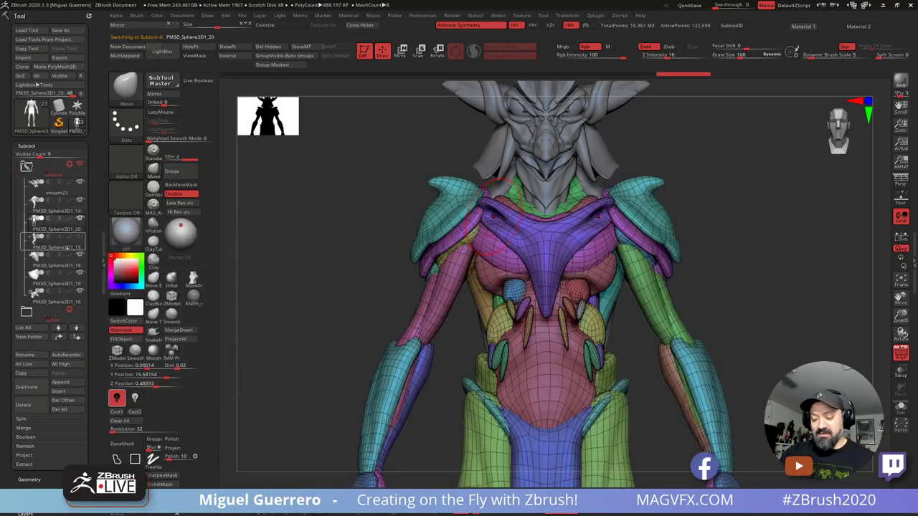
pyautogui.moveTo(324, 302)
pyautogui.mouseDown()
pyautogui.moveTo(312, 312)
pyautogui.moveTo(455, 279)
pyautogui.mouseUp()
pyautogui.hotkey('shift', 'd')
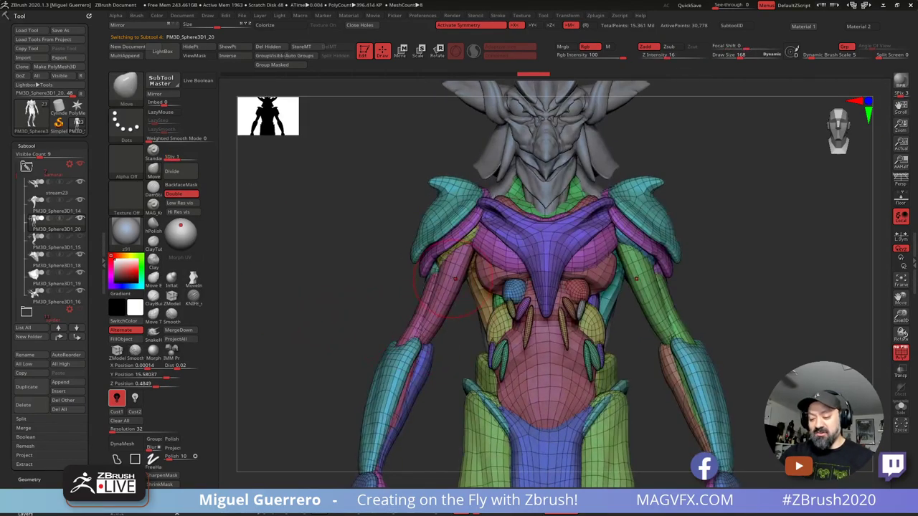
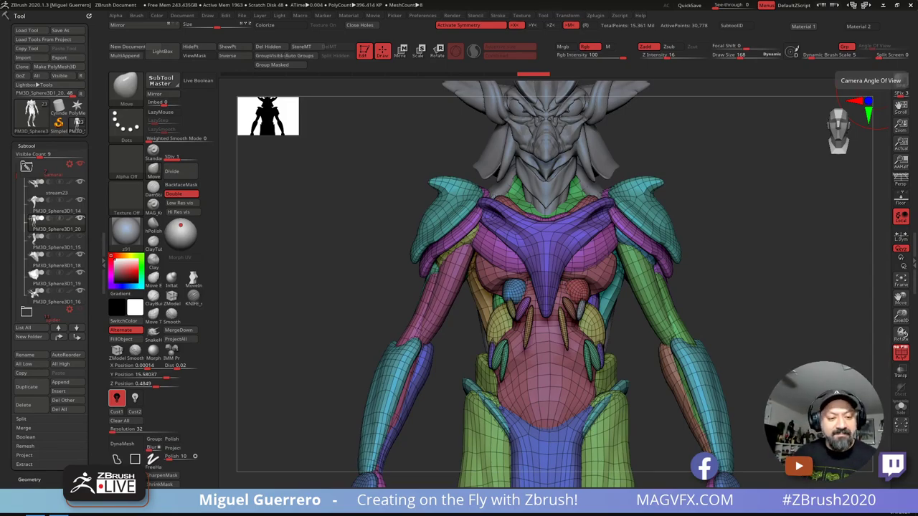
# Step: View the mesh of the headA01 bust and switch back to the creature tool
pyautogui.click(59, 107)
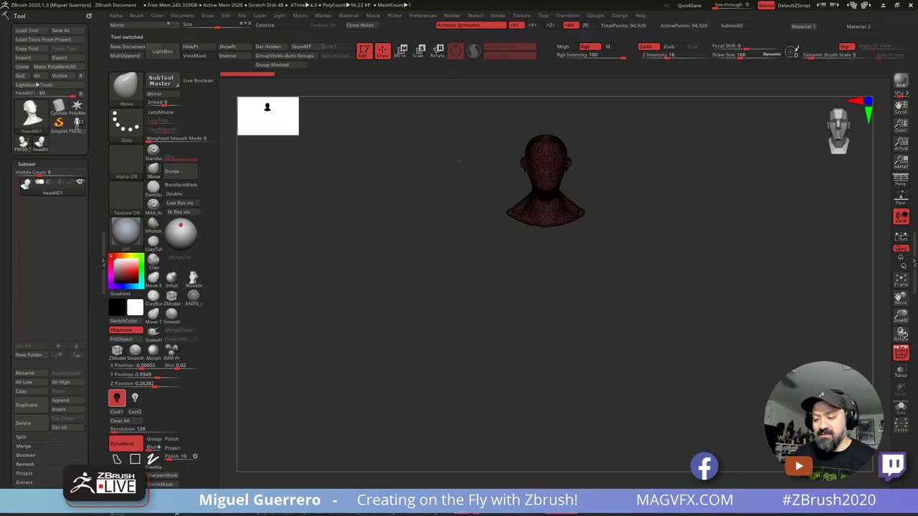
pyautogui.moveTo(459, 160); pyautogui.dragTo(432, 162)
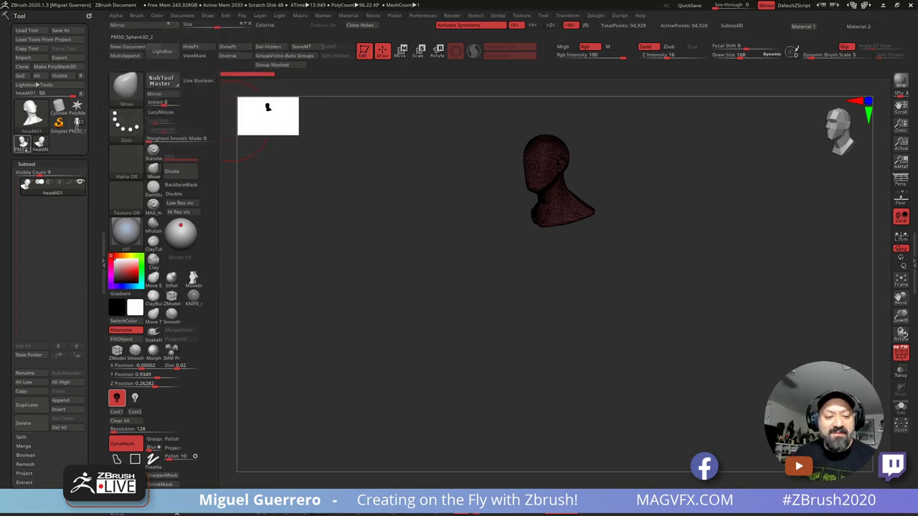
pyautogui.click(23, 144)
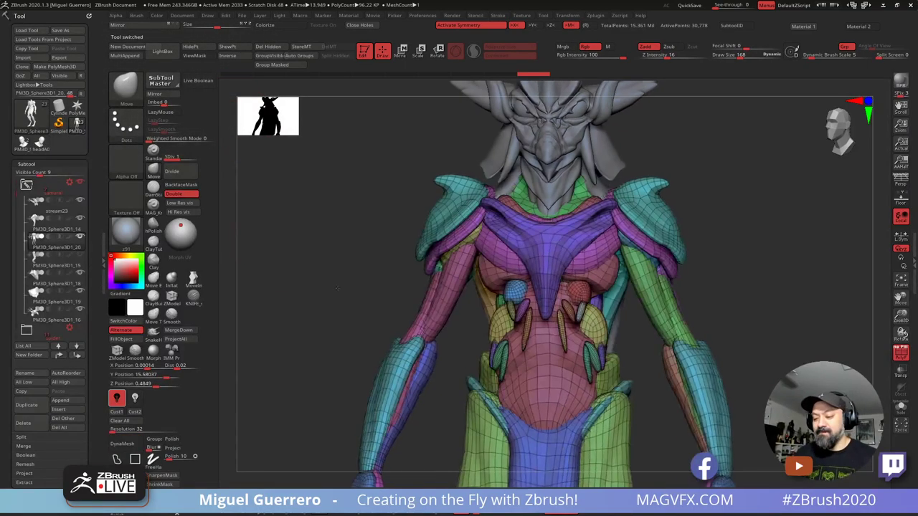
# Step: Examine the body's polygroups and quad topology from the shoulders down to the thighs
pyautogui.moveTo(338, 289); pyautogui.dragTo(350, 284)
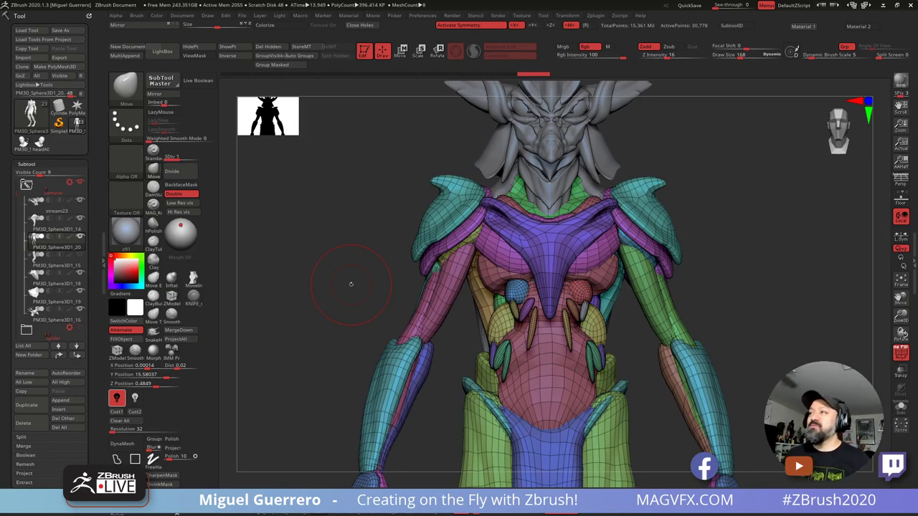
pyautogui.keyDown('alt'); pyautogui.moveTo(331, 273); pyautogui.dragTo(325, 218); pyautogui.keyUp('alt')
pyautogui.keyDown('alt'); pyautogui.moveTo(375, 254); pyautogui.dragTo(370, 234); pyautogui.keyUp('alt')
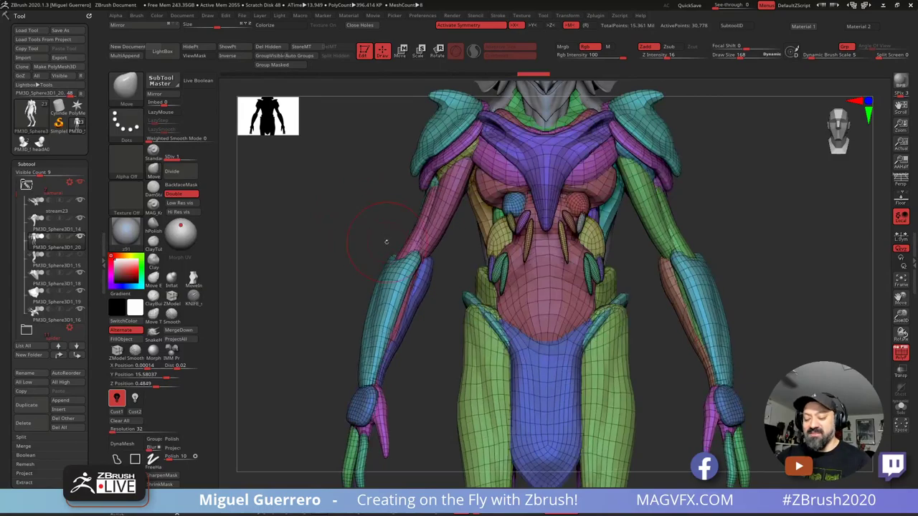
pyautogui.keyDown('alt'); pyautogui.moveTo(366, 279); pyautogui.dragTo(359, 240); pyautogui.keyUp('alt')
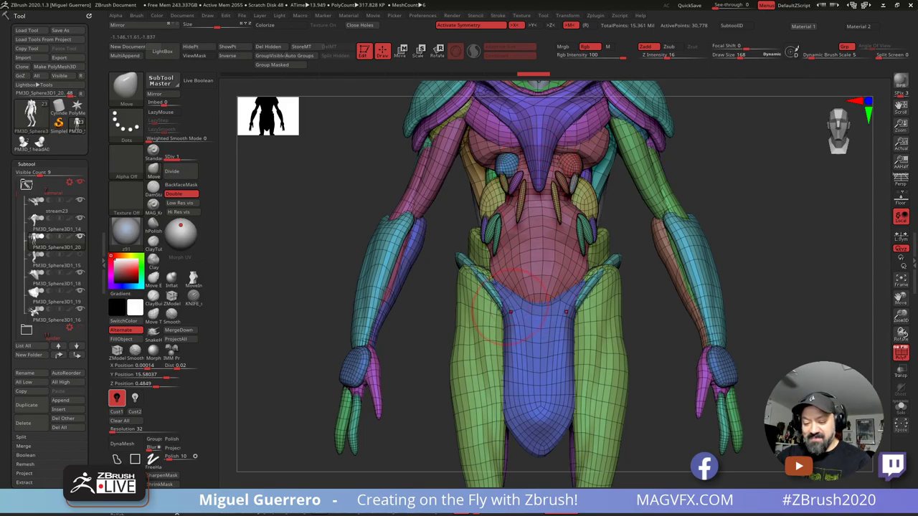
pyautogui.keyDown('ctrl'); pyautogui.moveTo(517, 318); pyautogui.dragTo(427, 268, button='right'); pyautogui.keyUp('ctrl')
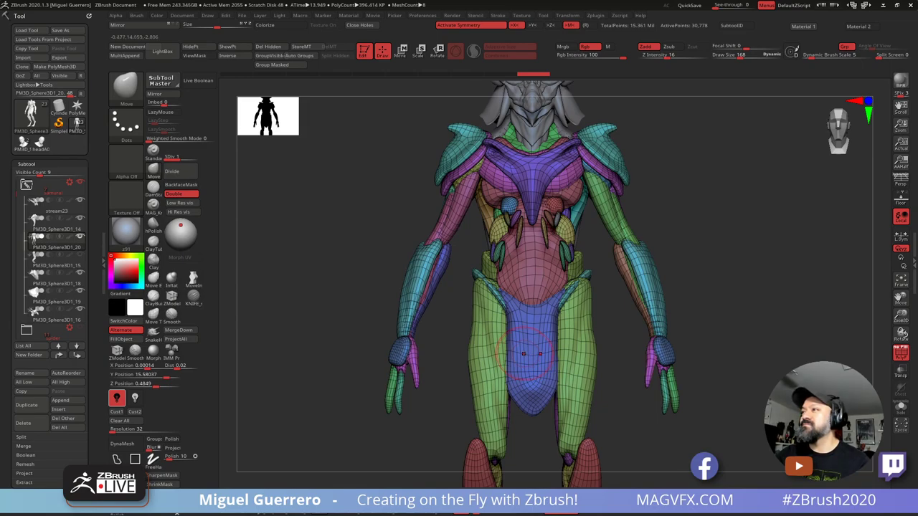
pyautogui.keyDown('alt'); pyautogui.moveTo(350, 242); pyautogui.dragTo(352, 277); pyautogui.keyUp('alt')
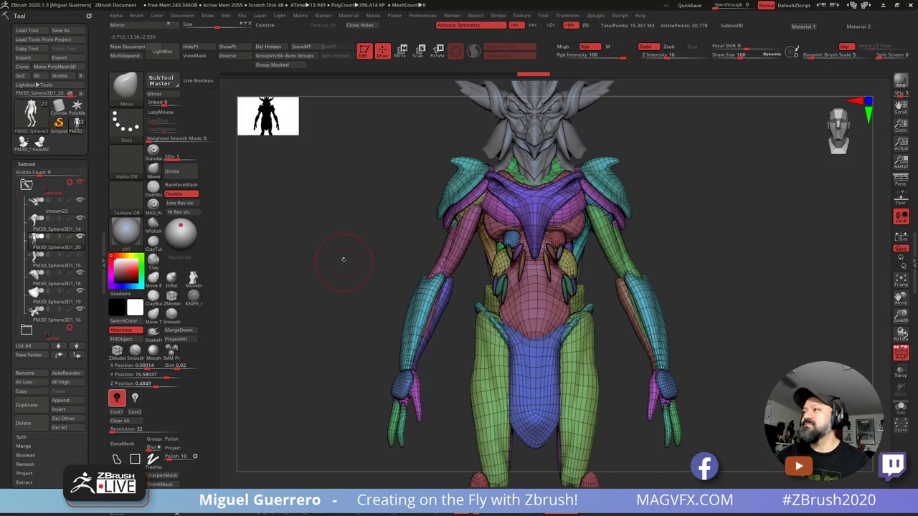
pyautogui.moveTo(403, 250)
pyautogui.mouseDown()
pyautogui.moveTo(355, 246)
pyautogui.moveTo(355, 265)
pyautogui.moveTo(407, 266)
pyautogui.mouseUp()
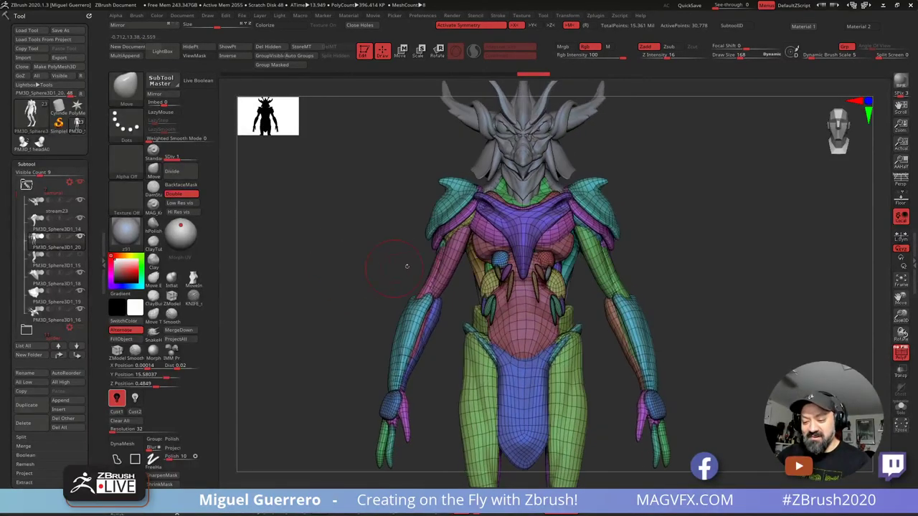
# Step: Append a cube subtool with the head selected, and make the new cube the active subtool
pyautogui.keyDown('alt'); pyautogui.click(513, 183); pyautogui.keyUp('alt')
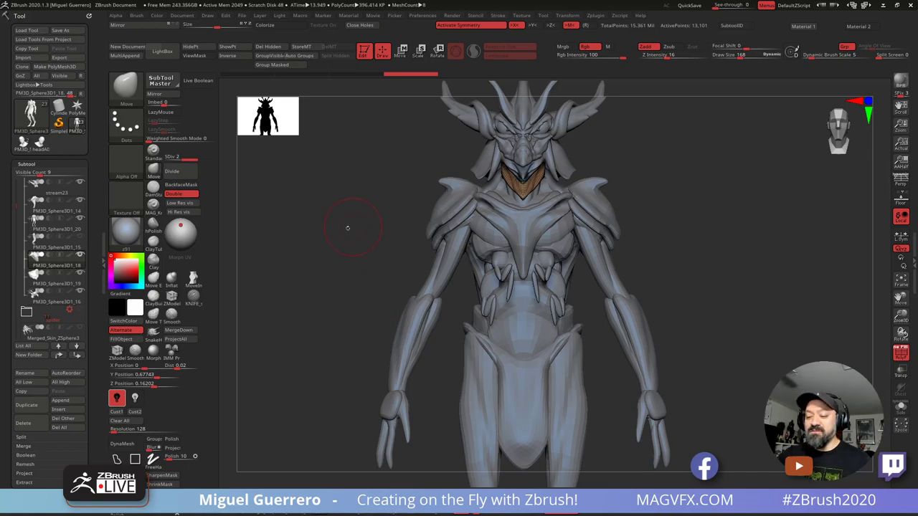
pyautogui.moveTo(348, 229); pyautogui.dragTo(287, 228)
pyautogui.keyDown('alt'); pyautogui.click(512, 148); pyautogui.keyUp('alt')
pyautogui.keyDown('alt'); pyautogui.moveTo(469, 160); pyautogui.dragTo(396, 239); pyautogui.keyUp('alt')
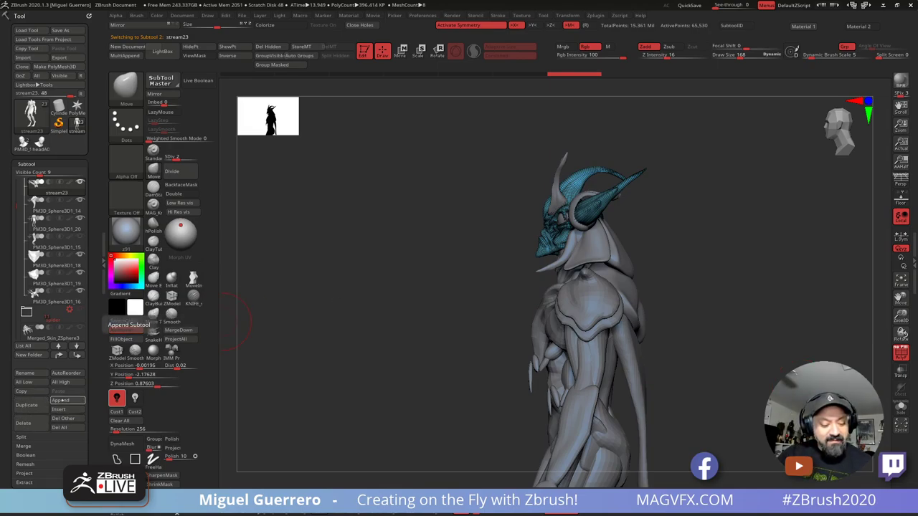
pyautogui.click(61, 400)
pyautogui.click(93, 363)
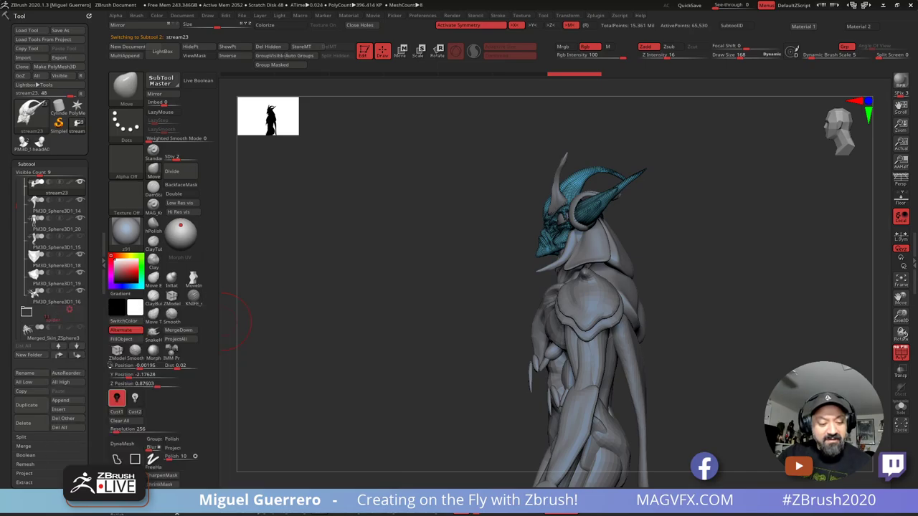
pyautogui.moveTo(16, 205); pyautogui.dragTo(14, 270)
pyautogui.click(51, 300)
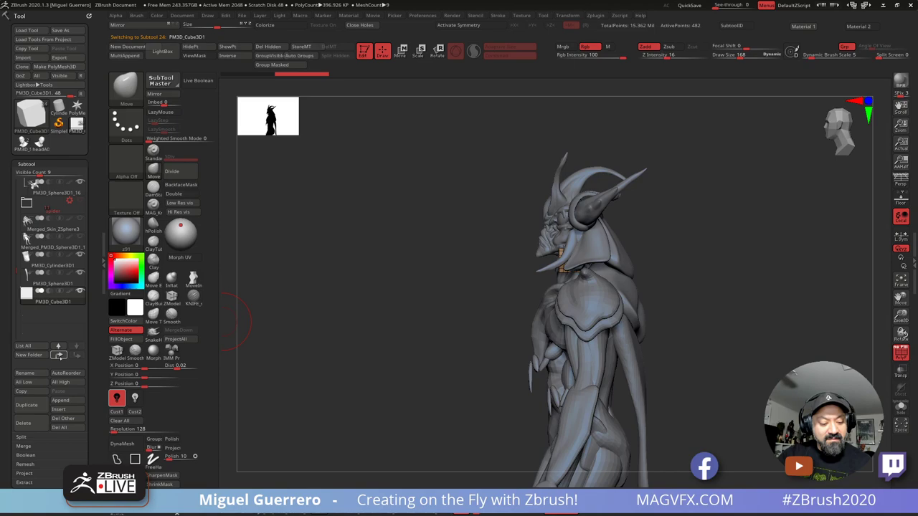
# Step: Move the cube up the subtool list into the creature's folder, above PM3D_Sphere3D1_15
pyautogui.click(58, 355)
pyautogui.click(59, 355)
pyautogui.click(59, 355)
pyautogui.click(59, 355)
pyautogui.click(59, 355)
pyautogui.click(59, 355)
pyautogui.click(59, 355)
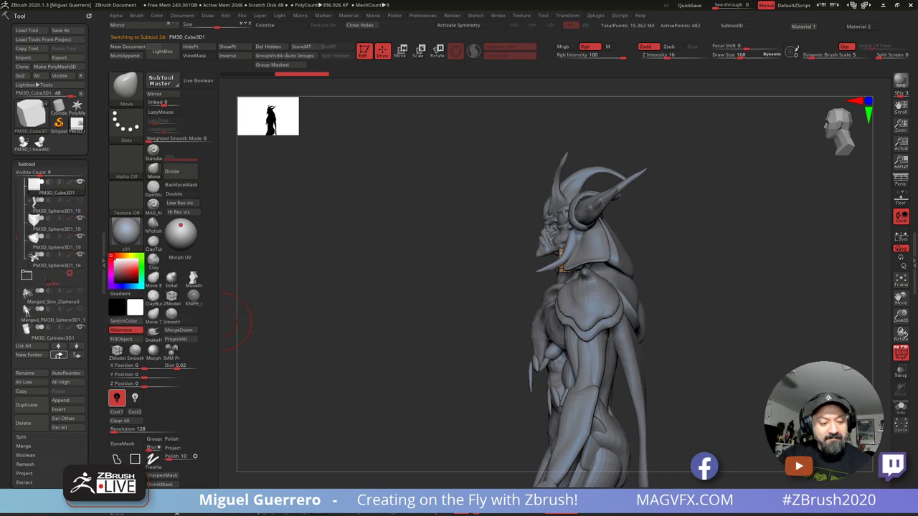
# Step: Move the cube and the stream23 head to the start of the subtool list, with the head directly above the cube
pyautogui.click(58, 355)
pyautogui.click(59, 355)
pyautogui.click(59, 355)
pyautogui.click(59, 355)
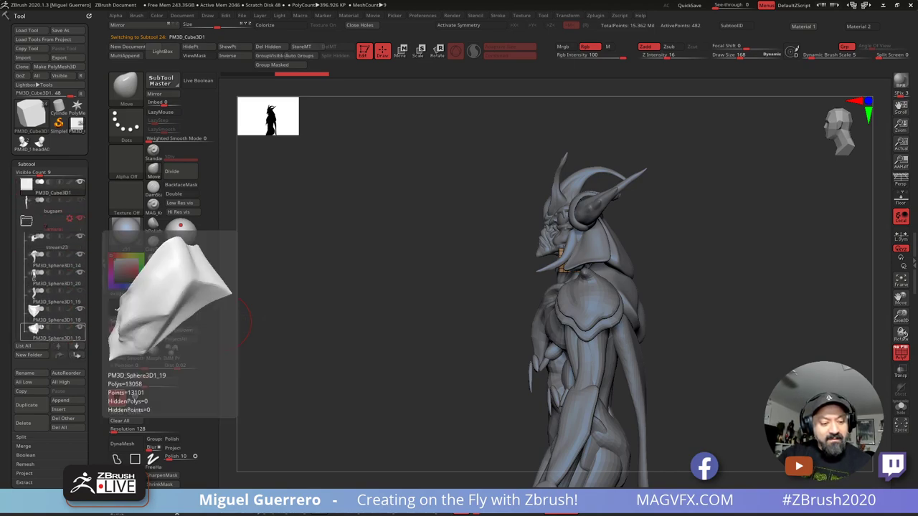
pyautogui.keyDown('alt'); pyautogui.click(543, 241); pyautogui.keyUp('alt')
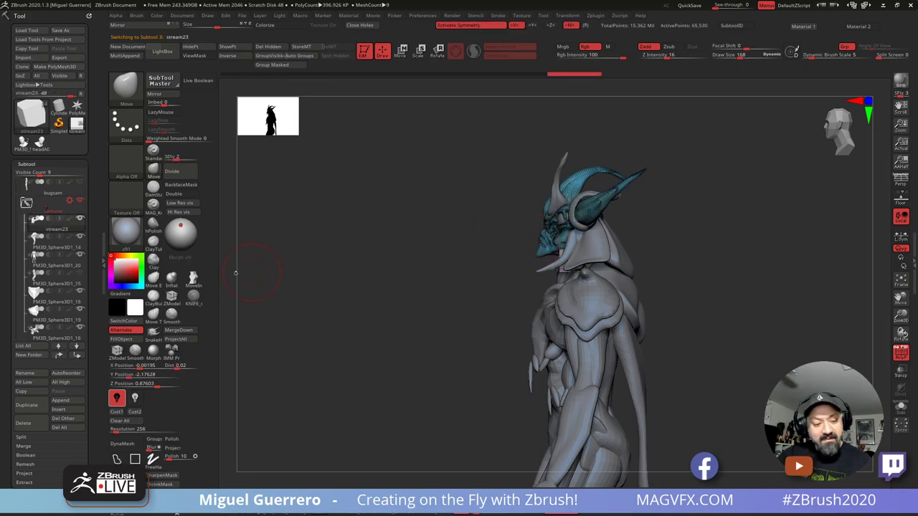
pyautogui.keyDown('shift'); pyautogui.click(59, 355); pyautogui.keyUp('shift')
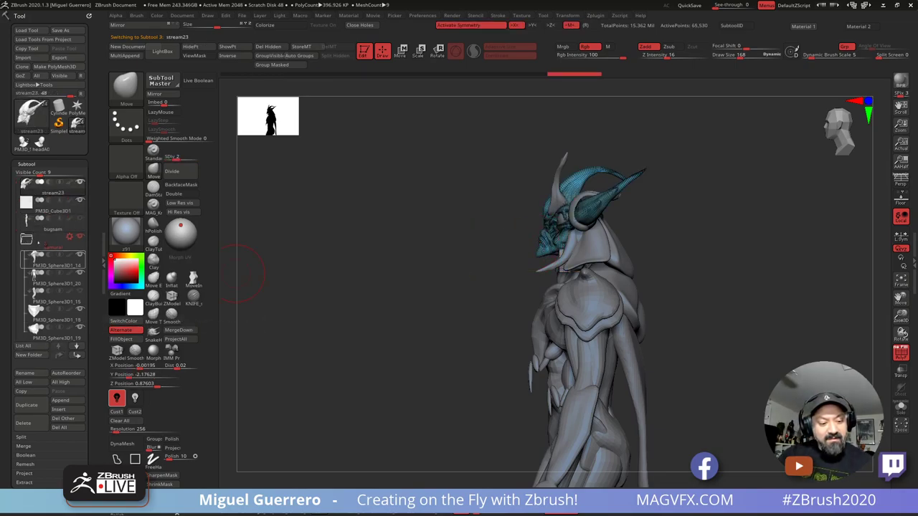
# Step: Enlarge the cube and place it in front of the creature's head, overlapping the face, checking it in isolation
pyautogui.keyDown('ctrl'); pyautogui.moveTo(459, 333); pyautogui.dragTo(457, 290, button='right'); pyautogui.keyUp('ctrl')
pyautogui.keyDown('alt'); pyautogui.moveTo(459, 294); pyautogui.dragTo(463, 245, button='right'); pyautogui.keyUp('alt')
pyautogui.keyDown('ctrl'); pyautogui.moveTo(462, 245); pyautogui.dragTo(439, 218, button='right'); pyautogui.keyUp('ctrl')
pyautogui.click(401, 51)
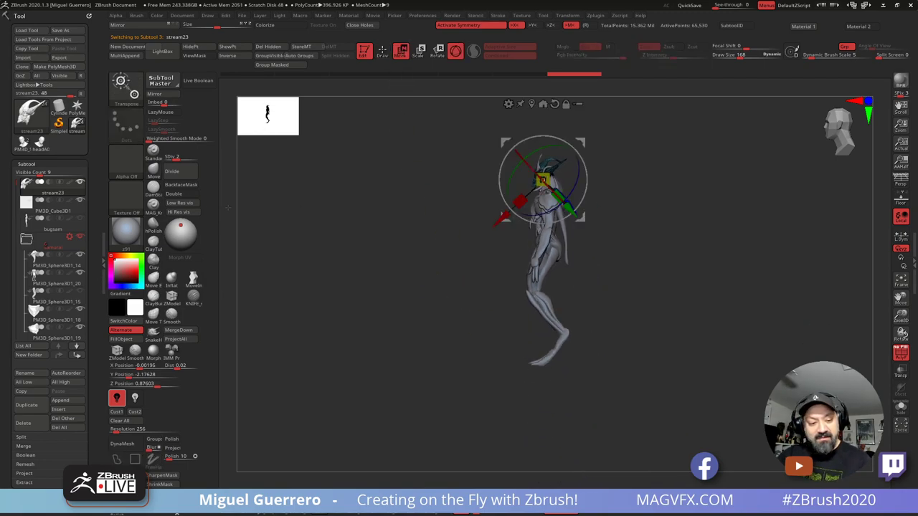
pyautogui.click(53, 206)
pyautogui.moveTo(544, 186); pyautogui.dragTo(521, 177)
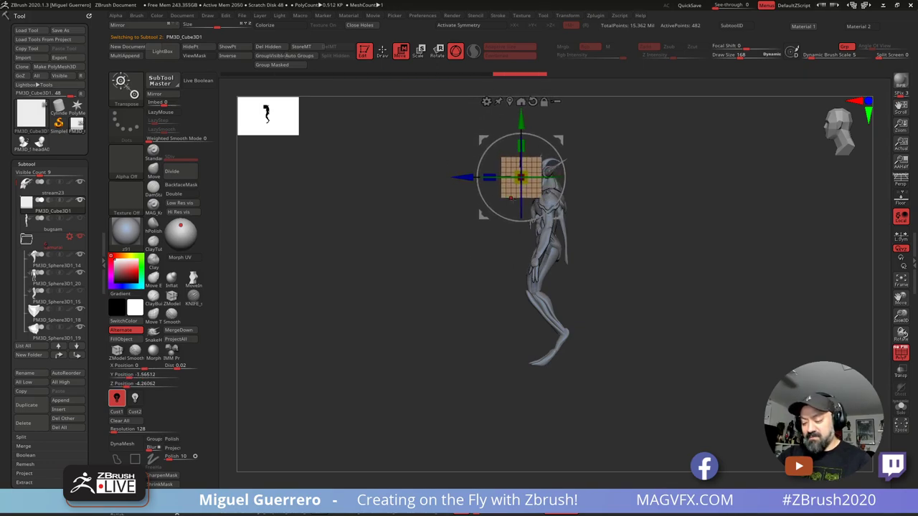
pyautogui.click(901, 407)
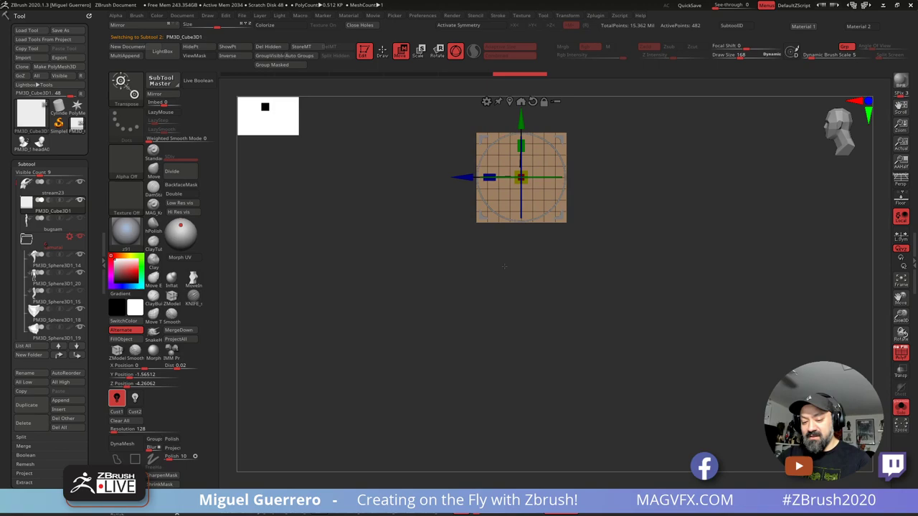
pyautogui.click(901, 407)
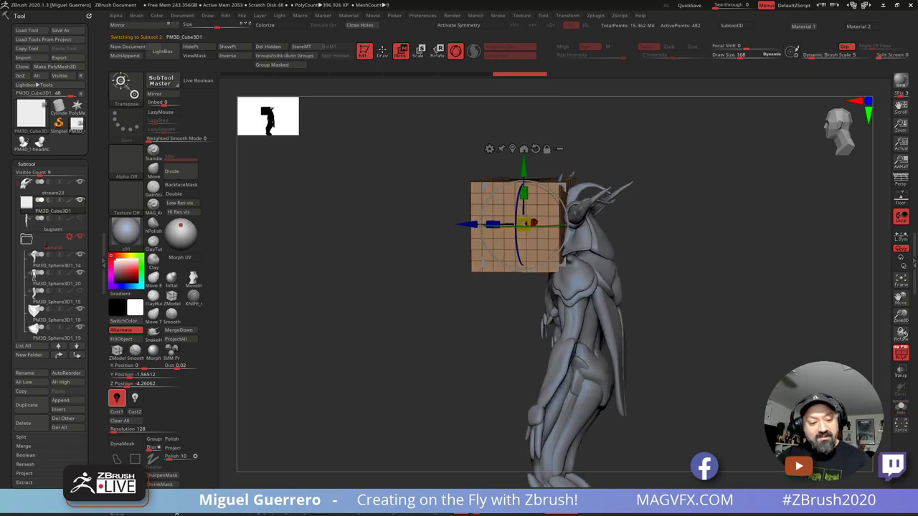
# Step: Set the cube to subtraction, turn on Live Boolean, and turn off the polyframe display
pyautogui.click(198, 80)
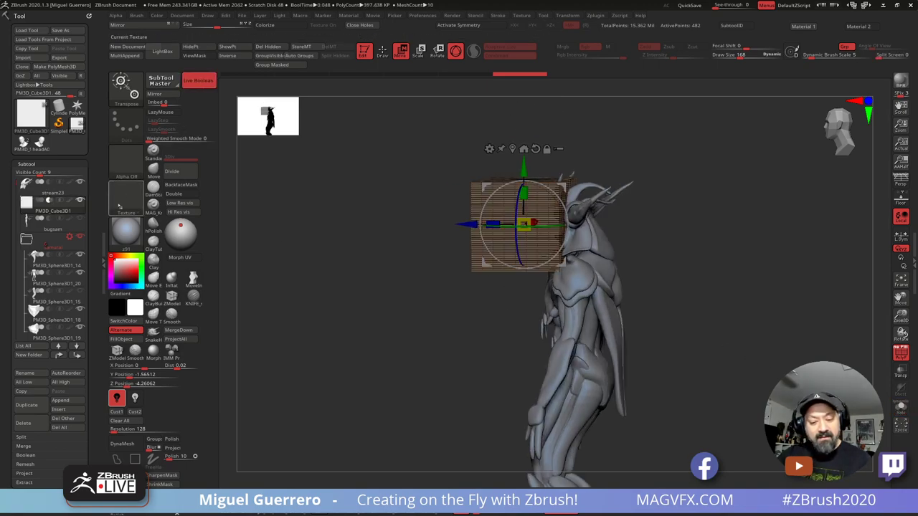
pyautogui.click(901, 353)
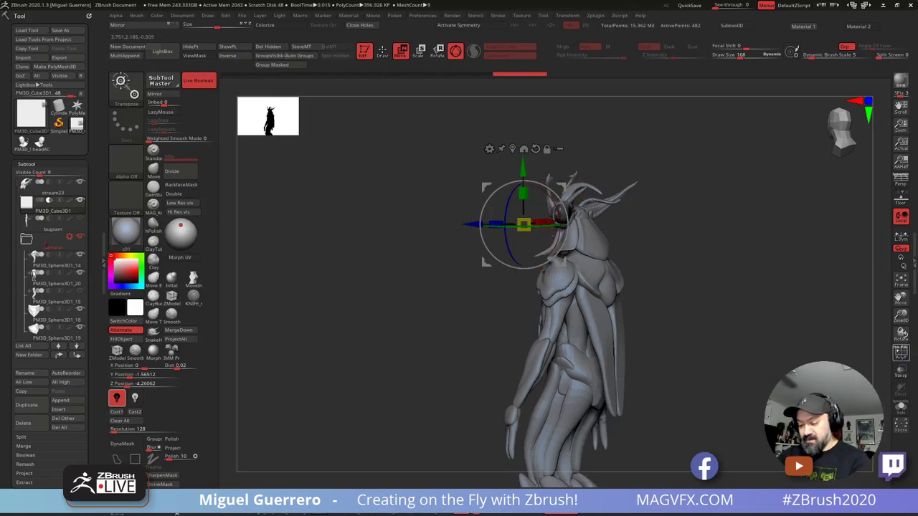
pyautogui.moveTo(362, 282)
pyautogui.mouseDown(button='right')
pyautogui.moveTo(399, 280)
pyautogui.moveTo(410, 317)
pyautogui.mouseUp(button='right')
pyautogui.moveTo(410, 317); pyautogui.dragTo(380, 315, button='right')
# Step: Make the stream23 head active and hide the creature's body folder to expose the boolean cut
pyautogui.click(32, 191)
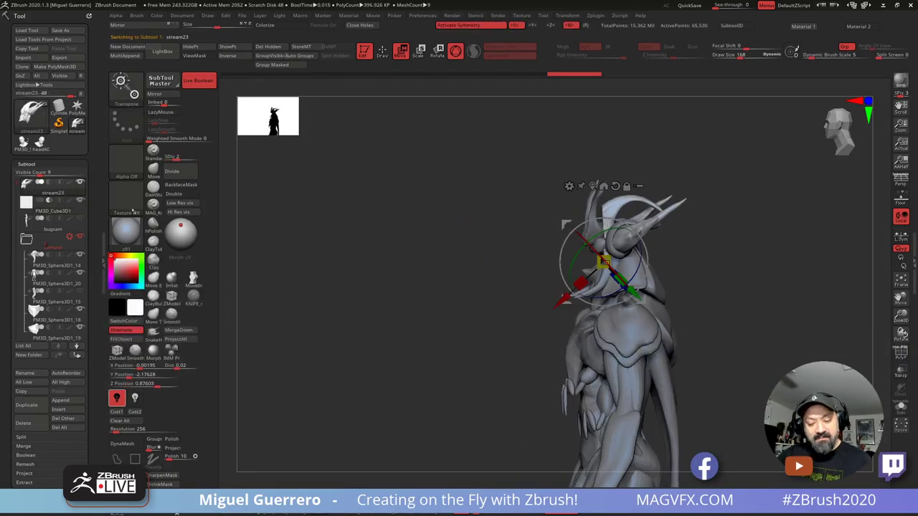
pyautogui.moveTo(466, 295); pyautogui.dragTo(487, 296, button='right')
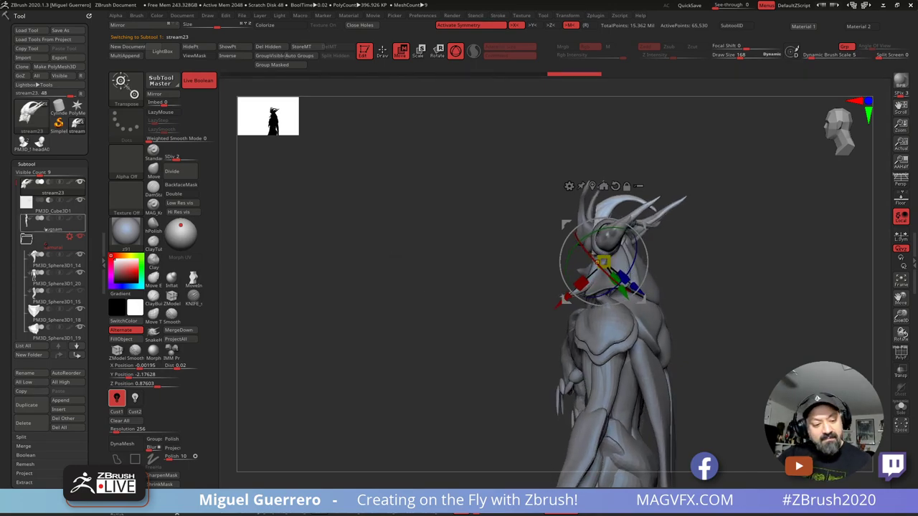
pyautogui.click(80, 237)
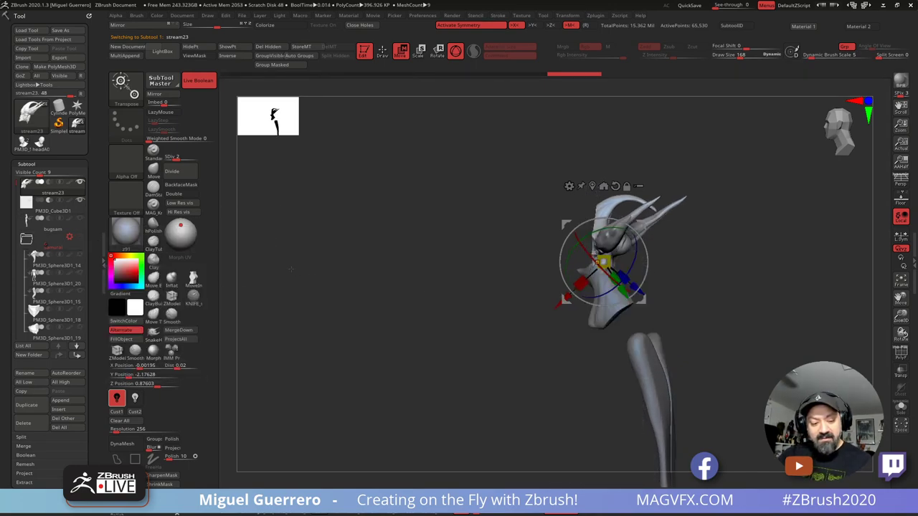
pyautogui.moveTo(379, 288); pyautogui.dragTo(385, 287, button='right')
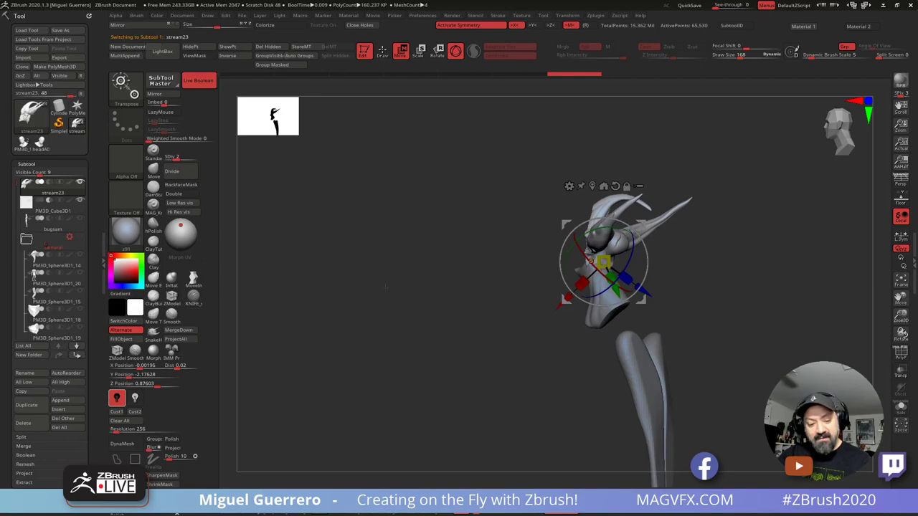
# Step: Preview the cube's intersection with the head, restore subtraction, and examine the cut surface from the front
pyautogui.click(60, 200)
pyautogui.moveTo(323, 260); pyautogui.dragTo(381, 290)
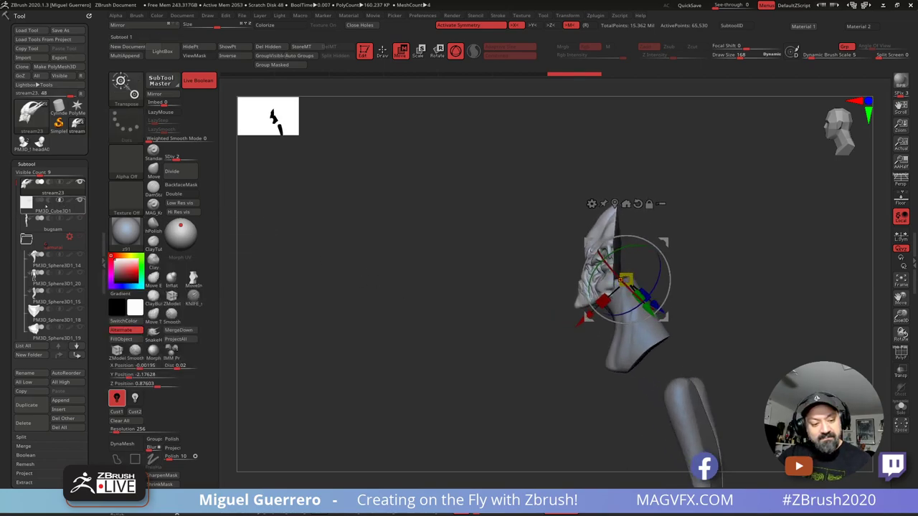
pyautogui.click(50, 200)
pyautogui.moveTo(463, 290); pyautogui.dragTo(409, 307)
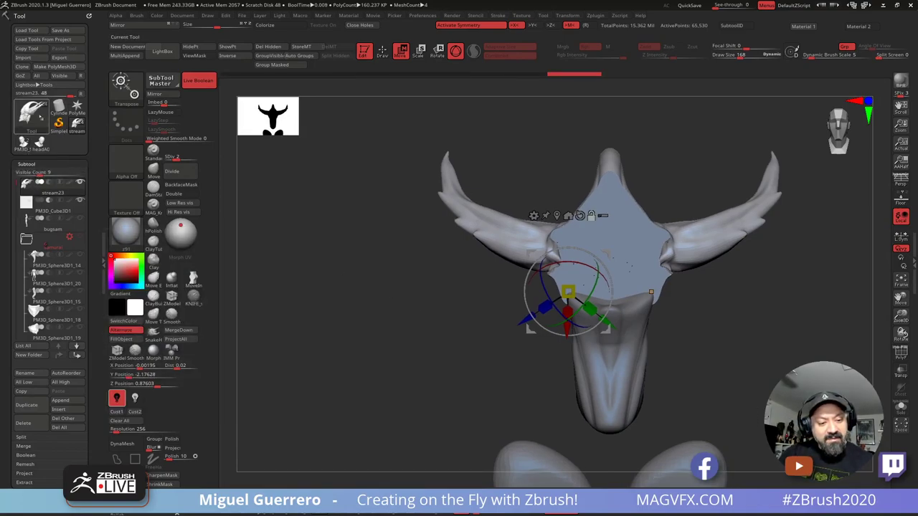
# Step: Switch to the cylinder tool and append the stream23 head as a subtool
pyautogui.click(59, 108)
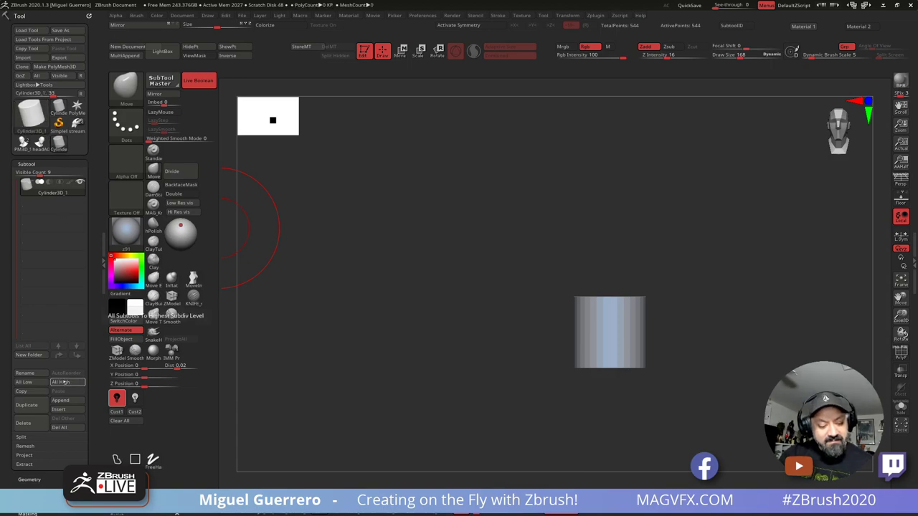
pyautogui.click(59, 400)
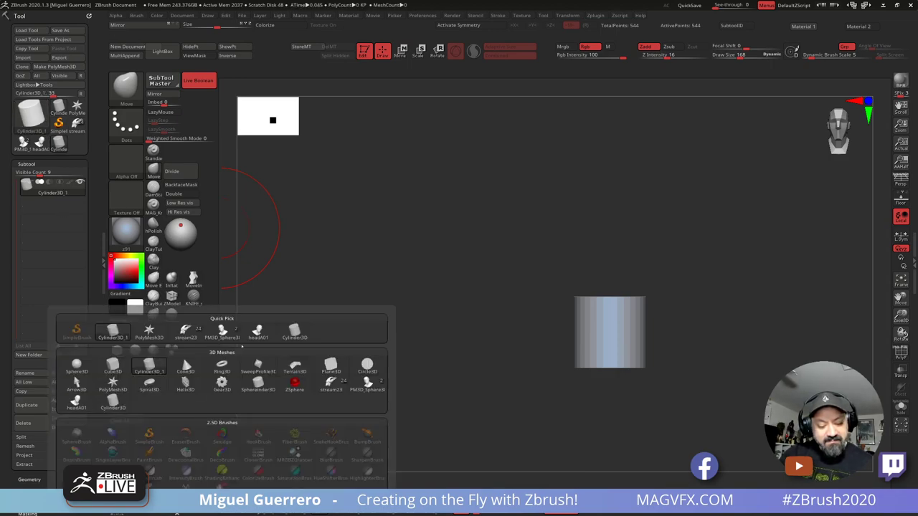
pyautogui.click(186, 331)
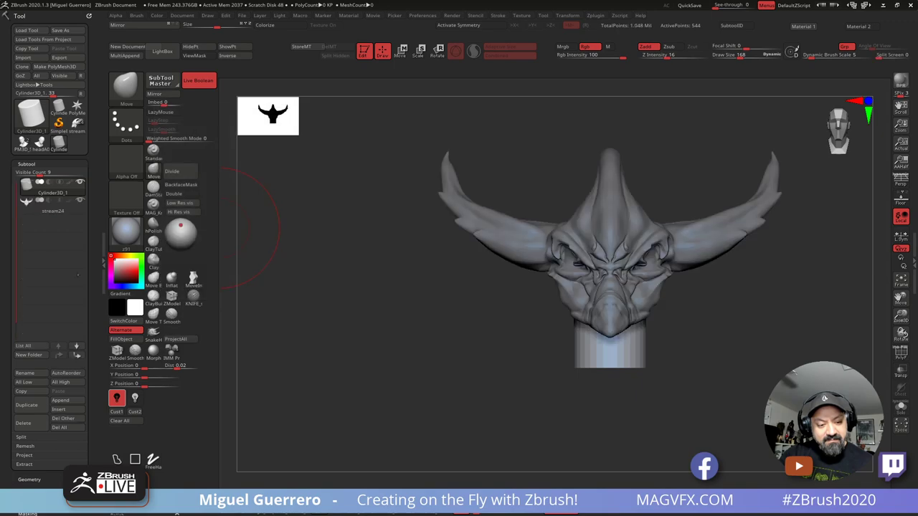
pyautogui.moveTo(283, 311); pyautogui.dragTo(213, 294)
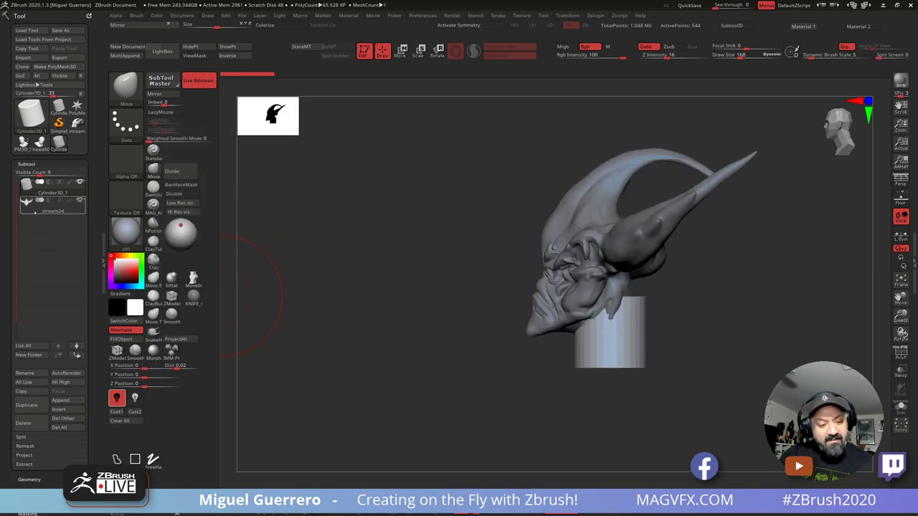
# Step: Append a cube subtool below the head and make it active
pyautogui.click(52, 205)
pyautogui.click(61, 400)
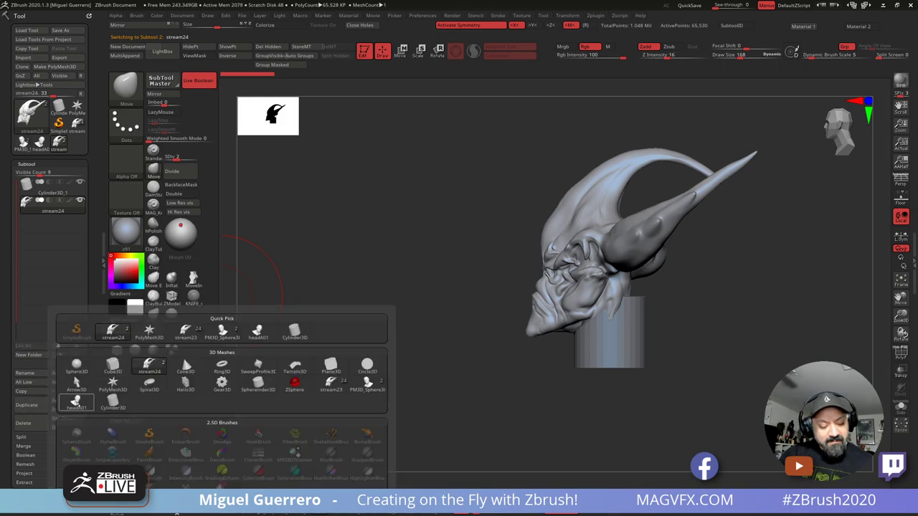
pyautogui.click(113, 376)
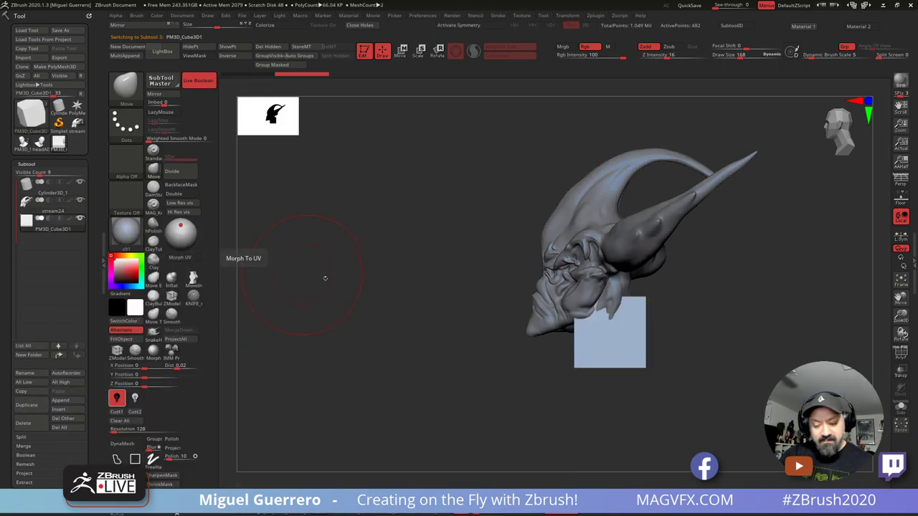
# Step: Move the cube over the face and stretch it in height, depth and width to cover the front half of the head
pyautogui.press('w')
pyautogui.moveTo(609, 332); pyautogui.dragTo(520, 159)
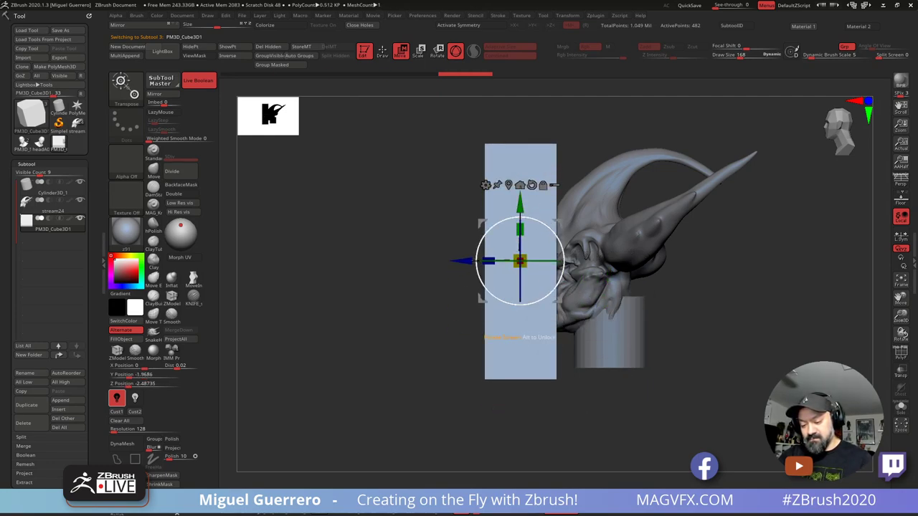
pyautogui.moveTo(488, 261); pyautogui.dragTo(467, 261)
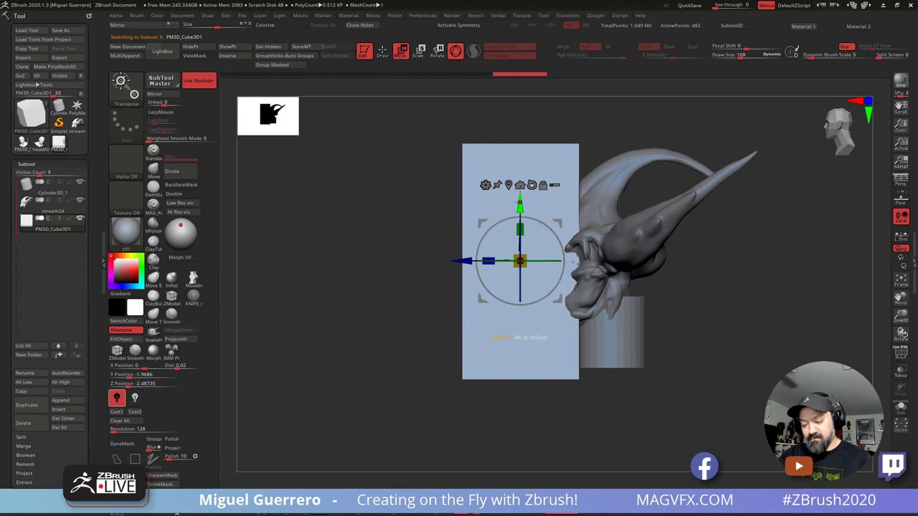
pyautogui.moveTo(520, 203); pyautogui.dragTo(521, 194)
pyautogui.keyDown('shift'); pyautogui.moveTo(380, 269); pyautogui.dragTo(400, 253); pyautogui.keyUp('shift')
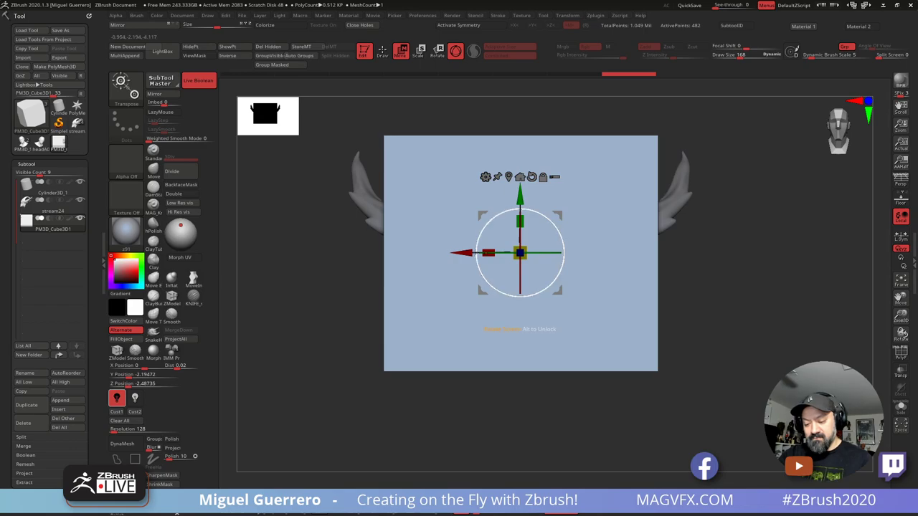
pyautogui.moveTo(485, 252); pyautogui.dragTo(403, 242)
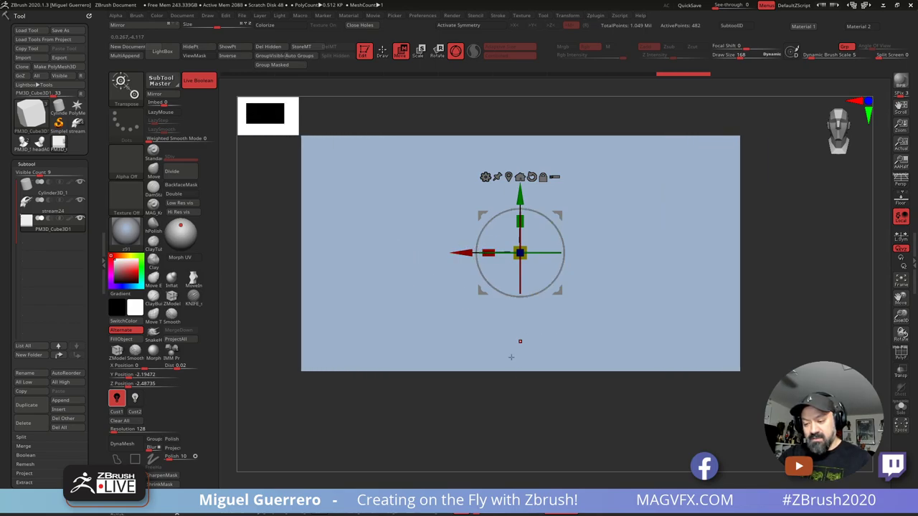
pyautogui.keyDown('shift'); pyautogui.moveTo(511, 391); pyautogui.dragTo(440, 377); pyautogui.keyUp('shift')
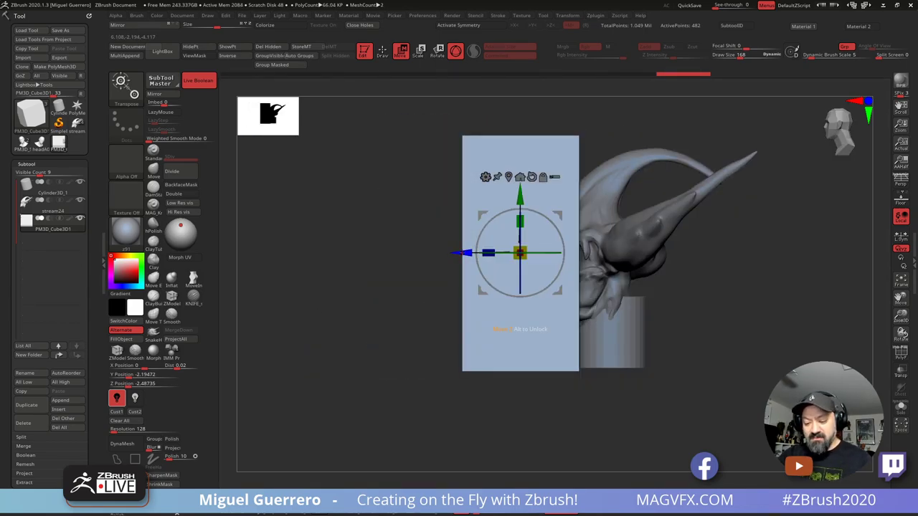
pyautogui.moveTo(447, 245); pyautogui.dragTo(462, 245)
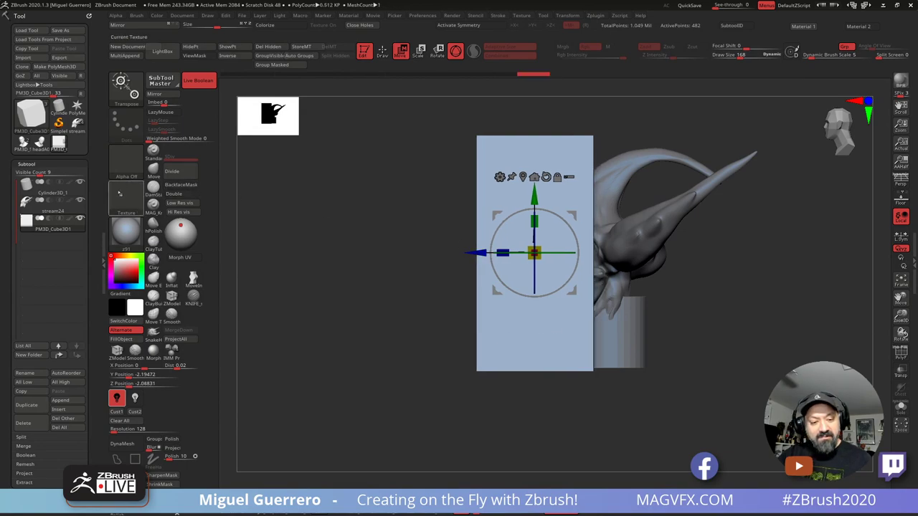
# Step: Set the cube to subtraction, examine the cut head from behind, and switch the cube to intersection to isolate the face
pyautogui.click(48, 218)
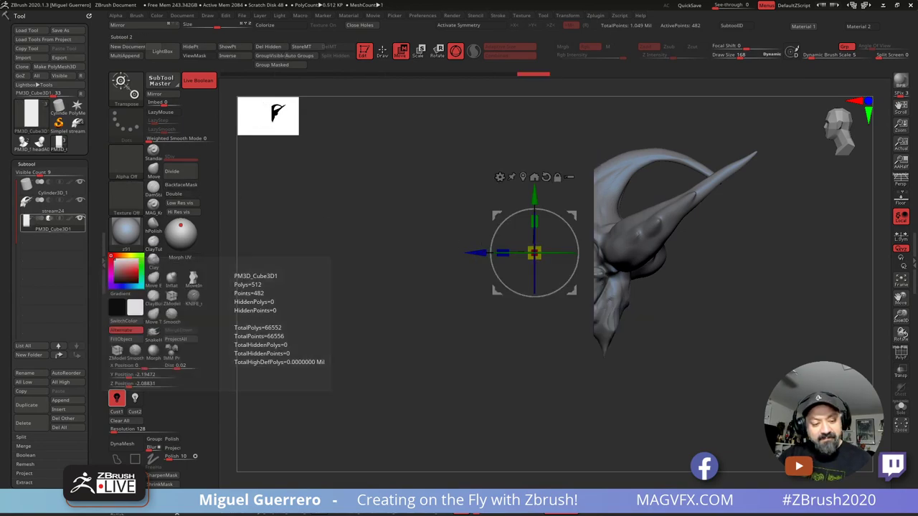
pyautogui.moveTo(281, 285); pyautogui.dragTo(348, 276)
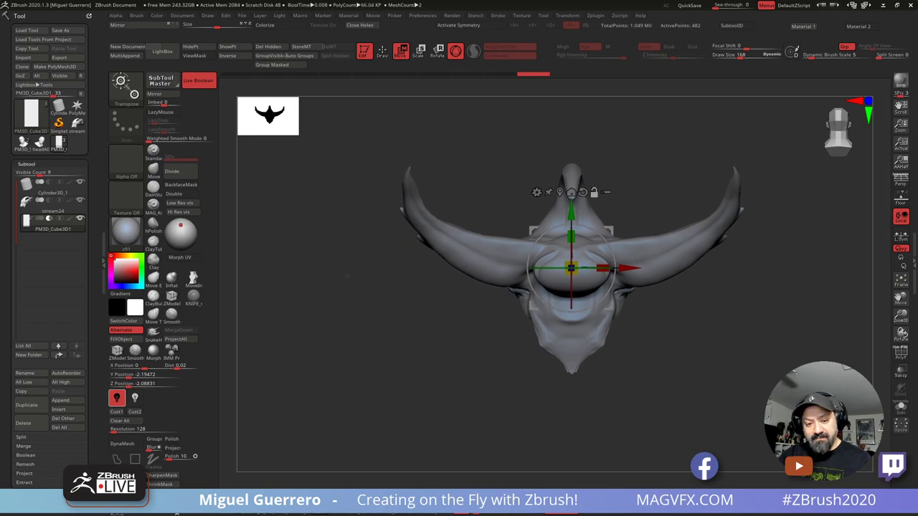
pyautogui.click(60, 218)
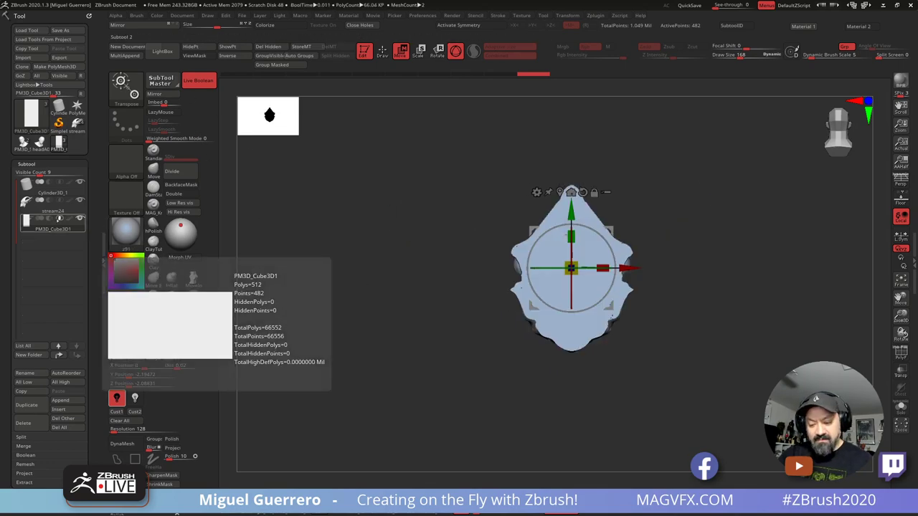
pyautogui.moveTo(338, 269); pyautogui.dragTo(259, 268)
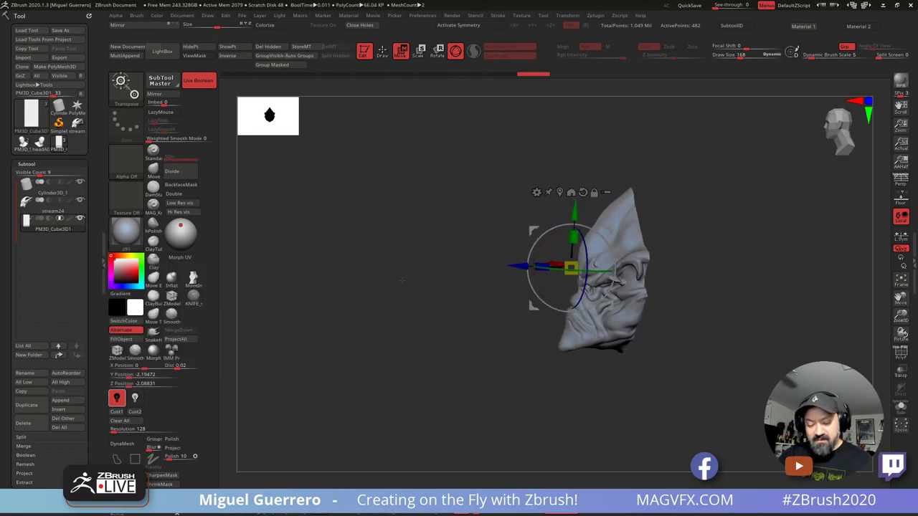
# Step: Cycle the cube through subtraction, addition and back to subtraction, and toggle Live Boolean off and on
pyautogui.click(55, 222)
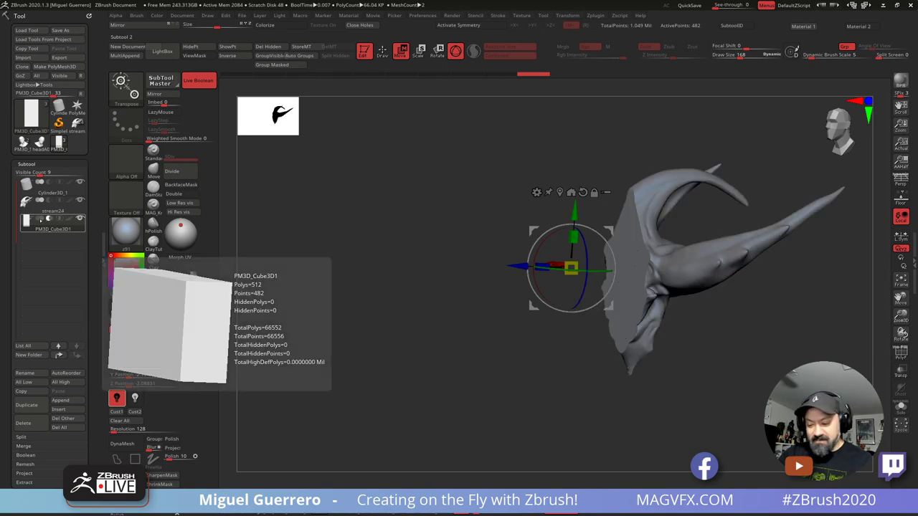
pyautogui.click(40, 220)
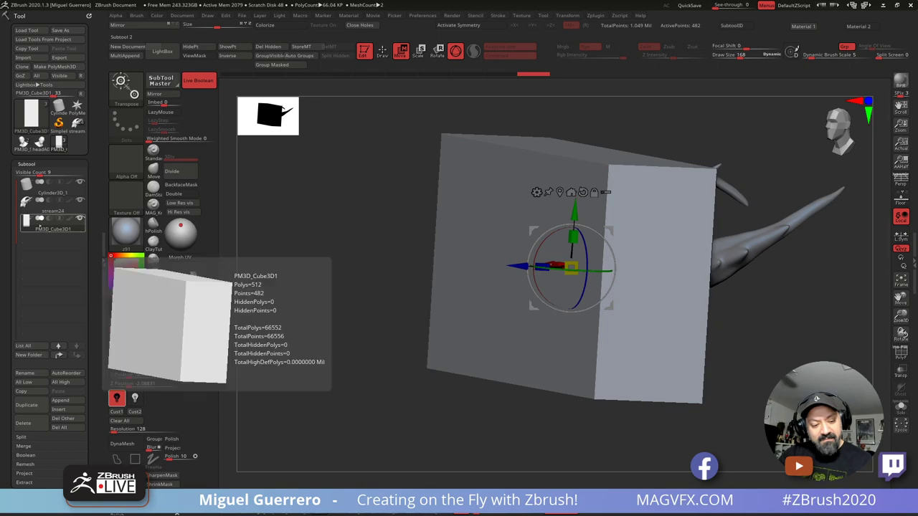
pyautogui.click(49, 219)
pyautogui.keyDown('shift'); pyautogui.moveTo(370, 292); pyautogui.dragTo(338, 289); pyautogui.keyUp('shift')
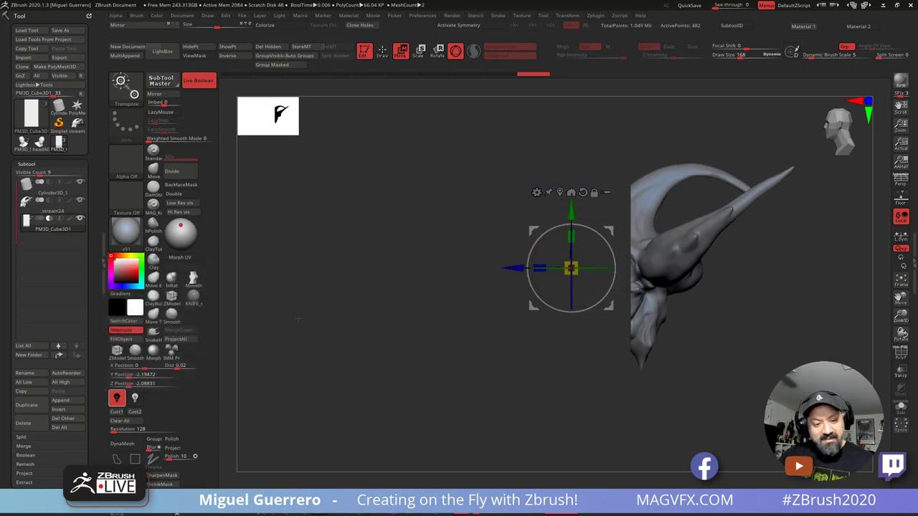
pyautogui.click(201, 81)
pyautogui.click(202, 81)
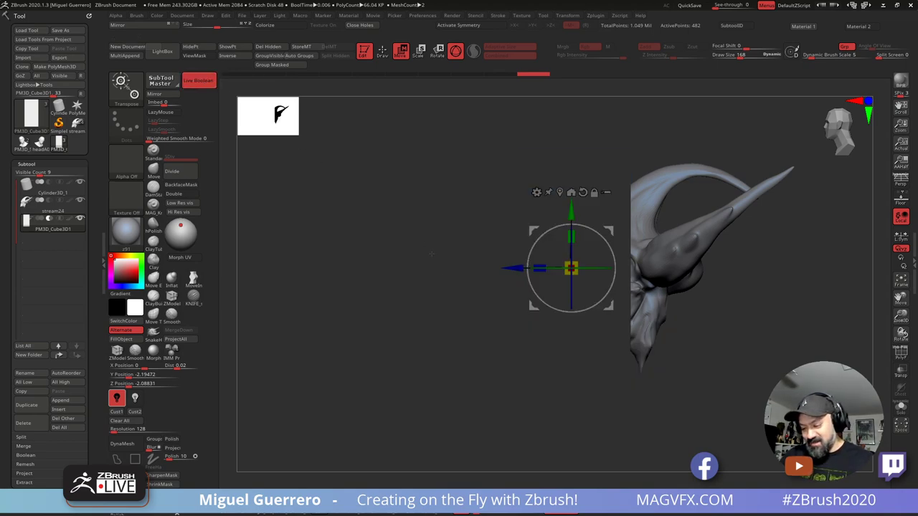
# Step: Make the stream24 head the active subtool and examine the cube's cut through it from the side and behind
pyautogui.keyDown('shift'); pyautogui.moveTo(356, 276); pyautogui.dragTo(407, 274); pyautogui.keyUp('shift')
pyautogui.keyDown('alt'); pyautogui.moveTo(439, 301); pyautogui.dragTo(439, 320); pyautogui.keyUp('alt')
pyautogui.moveTo(439, 320); pyautogui.dragTo(434, 288)
pyautogui.click(53, 206)
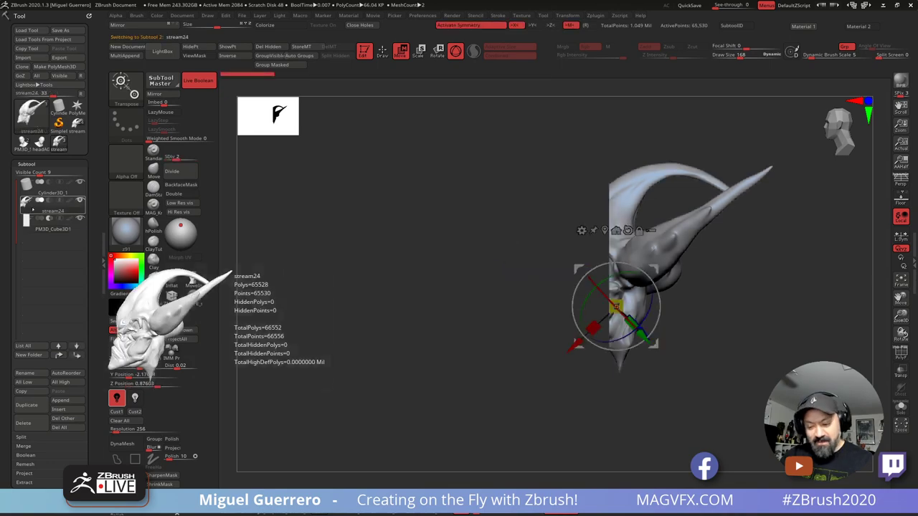
pyautogui.moveTo(456, 325); pyautogui.dragTo(323, 276)
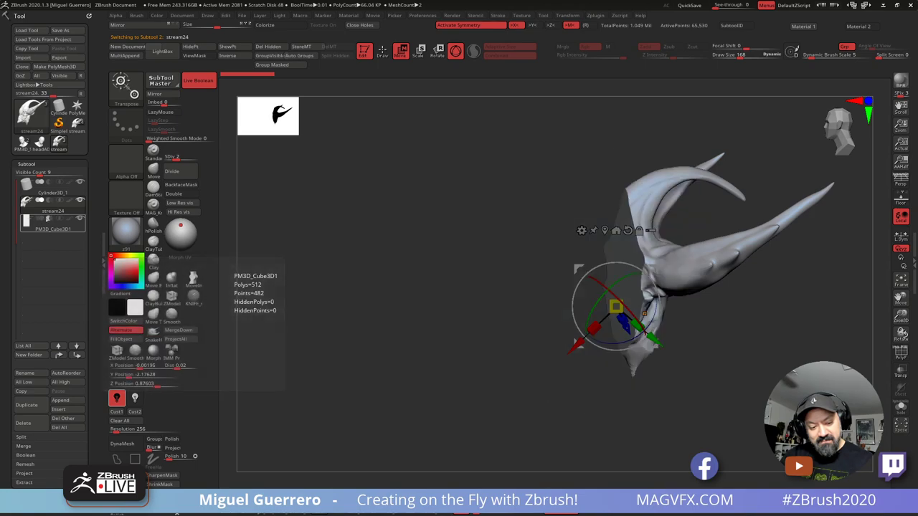
pyautogui.moveTo(386, 298)
pyautogui.mouseDown()
pyautogui.moveTo(380, 319)
pyautogui.moveTo(385, 306)
pyautogui.mouseUp()
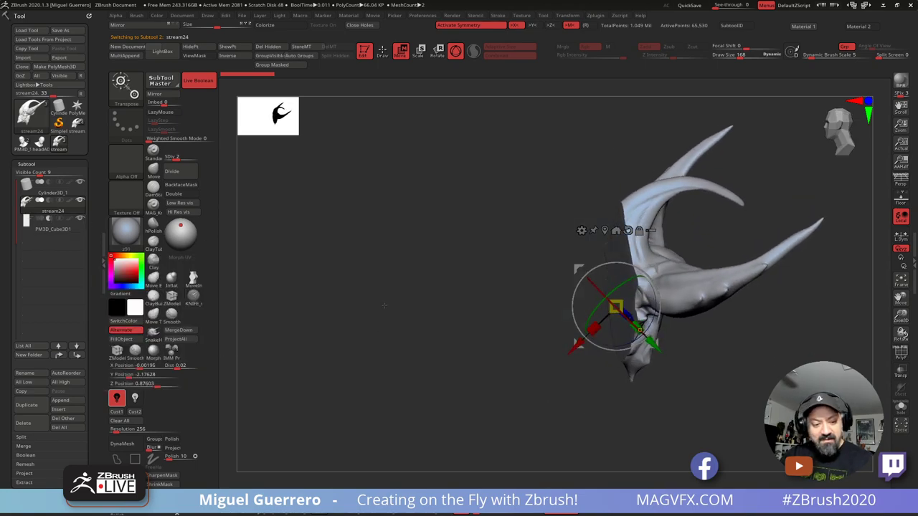
# Step: Switch to the stream23 creature tool, show its samurai folder, and turn the model to a front view
pyautogui.click(59, 144)
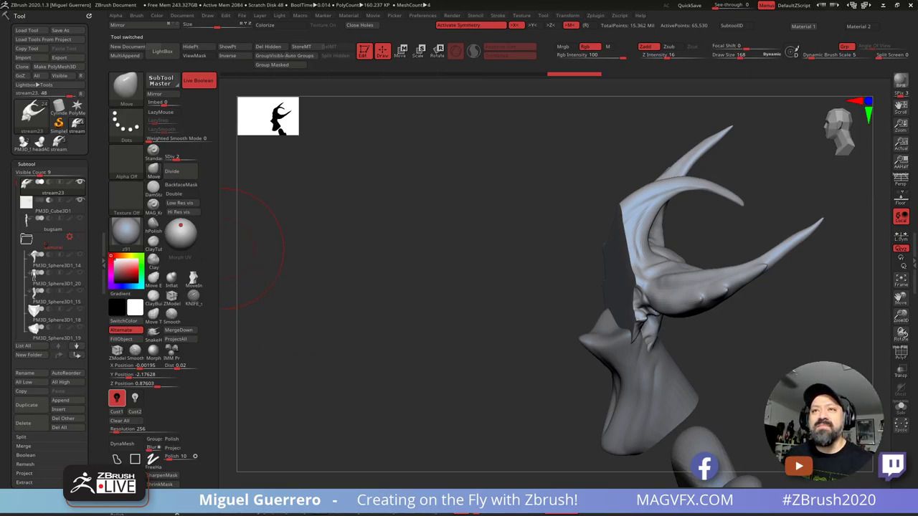
pyautogui.keyDown('ctrl'); pyautogui.keyDown('shift'); pyautogui.click(225, 253); pyautogui.keyUp('shift'); pyautogui.keyUp('ctrl')
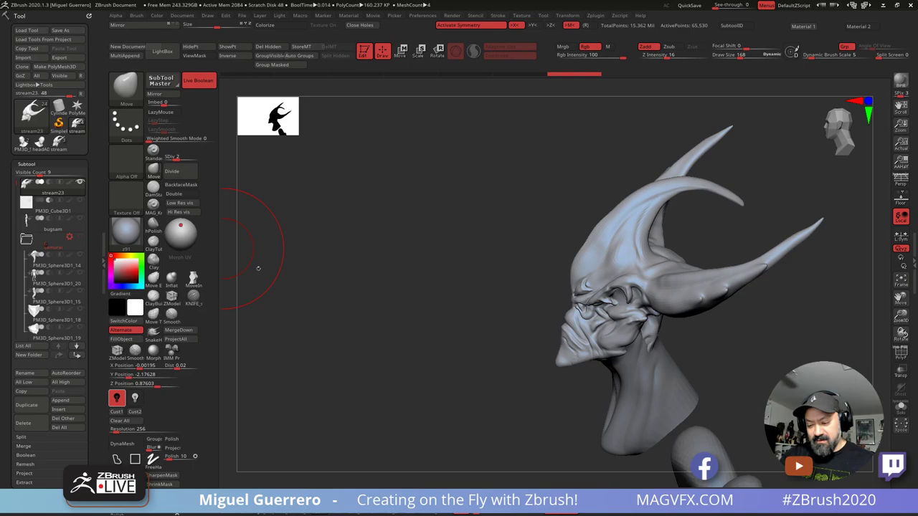
pyautogui.moveTo(259, 266); pyautogui.dragTo(365, 307)
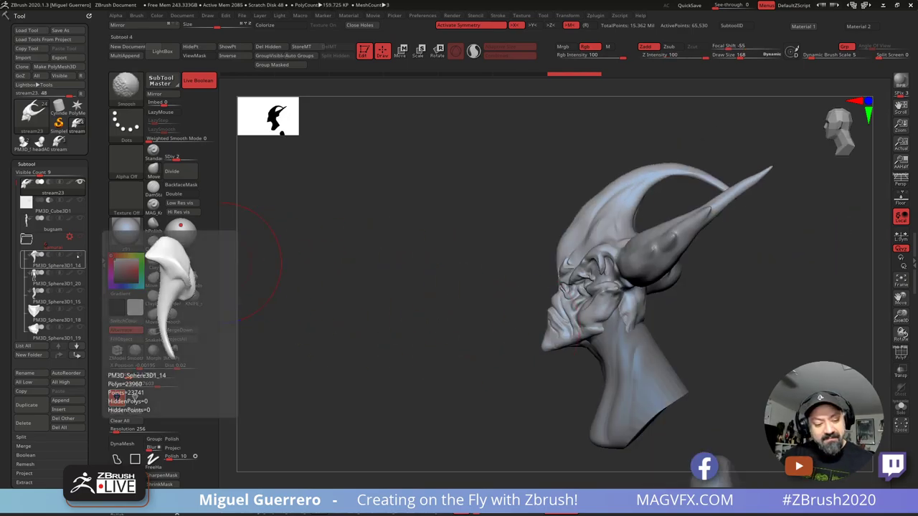
pyautogui.click(80, 238)
pyautogui.moveTo(277, 305); pyautogui.dragTo(366, 312)
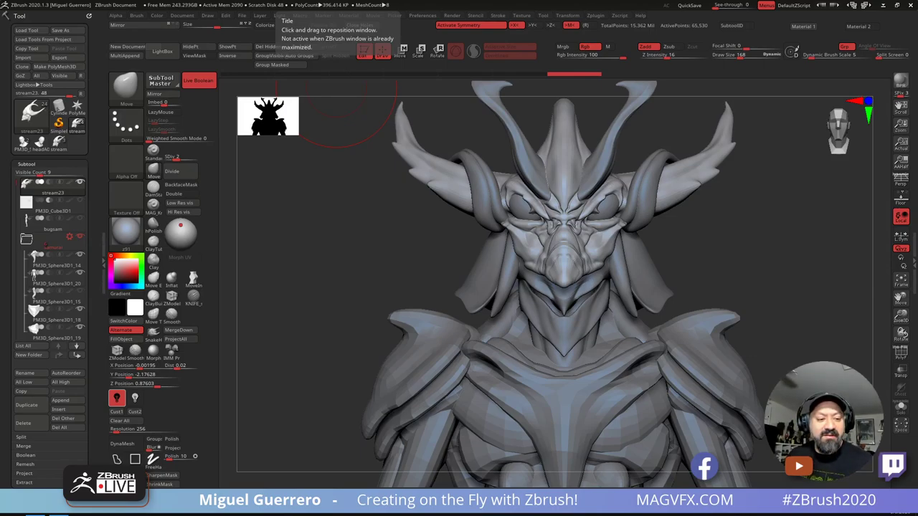
# Step: Switch to the yoda_v027HeadMold tool and tilt the mold to show its cavity
pyautogui.click(61, 109)
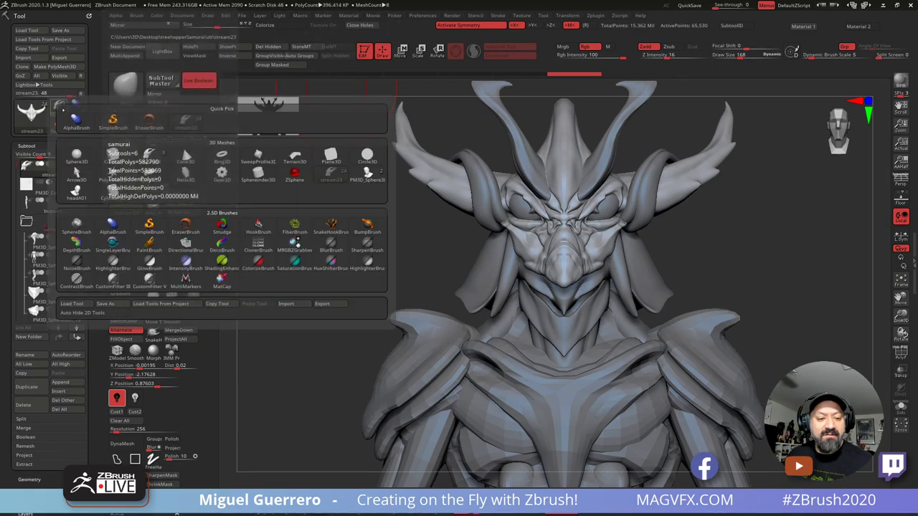
pyautogui.click(76, 154)
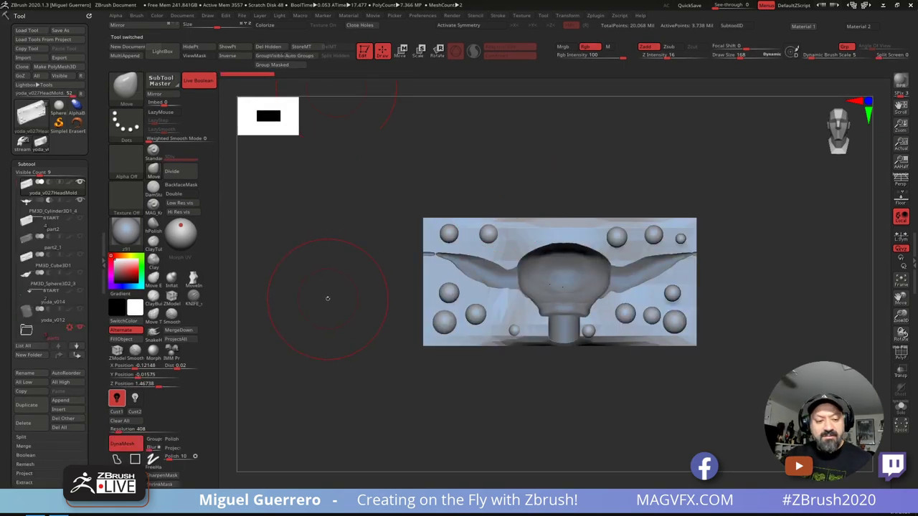
pyautogui.moveTo(327, 298); pyautogui.dragTo(297, 284)
# Step: Make part2 the active subtool, isolate it with Solo, and rotate it to view its other side
pyautogui.click(37, 226)
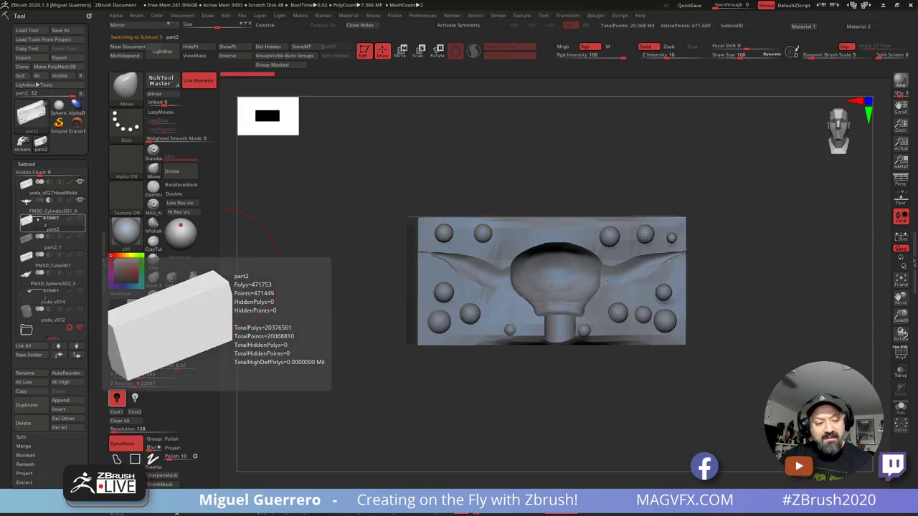
pyautogui.moveTo(31, 209)
pyautogui.click(902, 407)
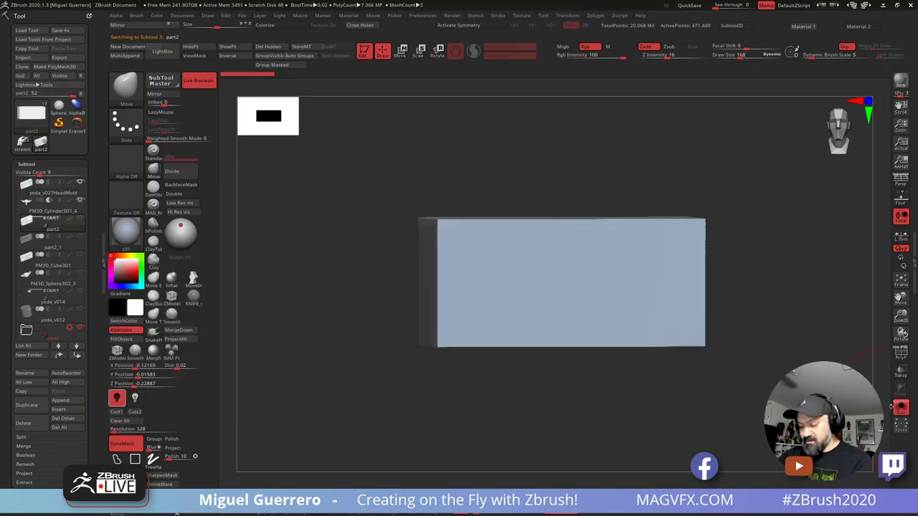
pyautogui.moveTo(281, 290); pyautogui.dragTo(422, 291)
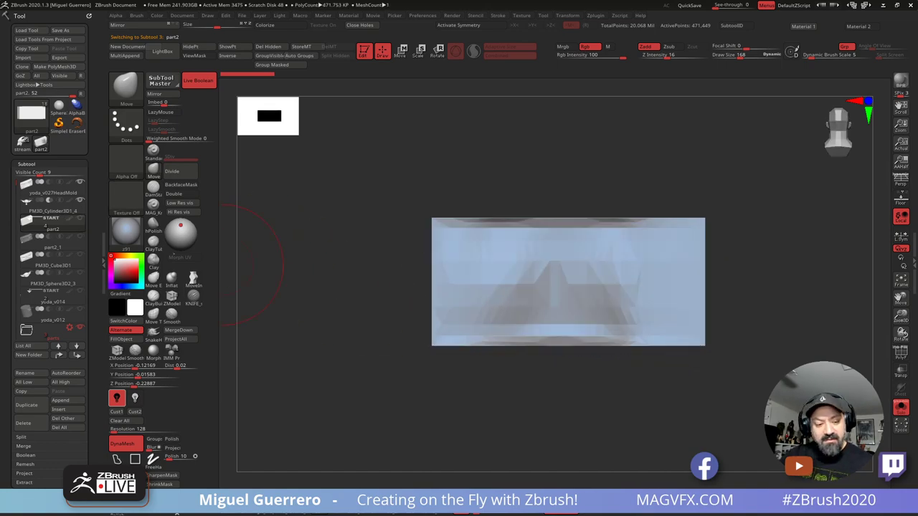
# Step: Inspect the isolated PM3D_Cylinder3D1_4 head and the PM3D_Cube3D1 block, and look through the subtool list
pyautogui.click(33, 209)
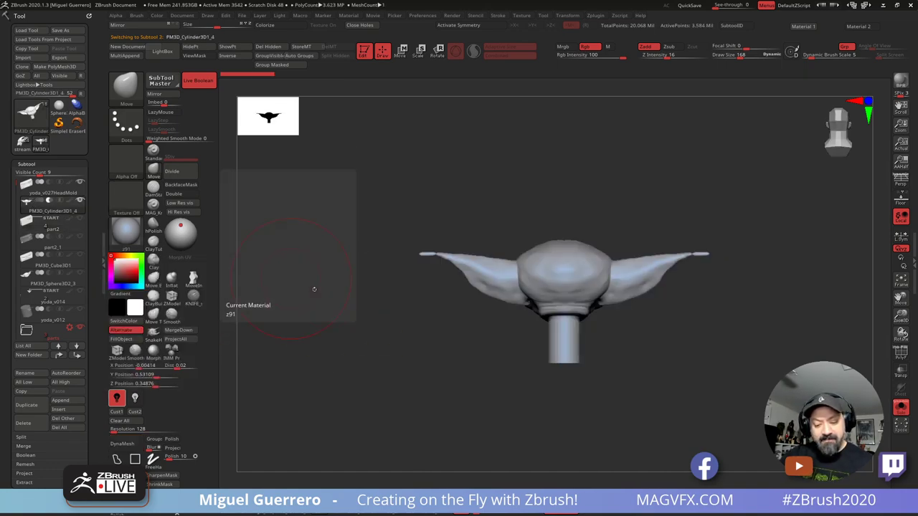
pyautogui.moveTo(323, 290); pyautogui.dragTo(290, 302)
pyautogui.press('Down')
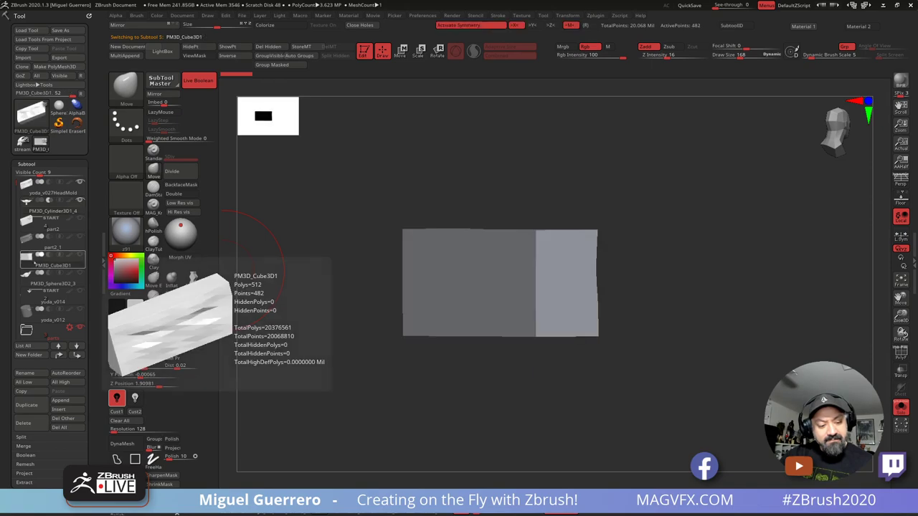
pyautogui.moveTo(312, 274); pyautogui.dragTo(273, 270)
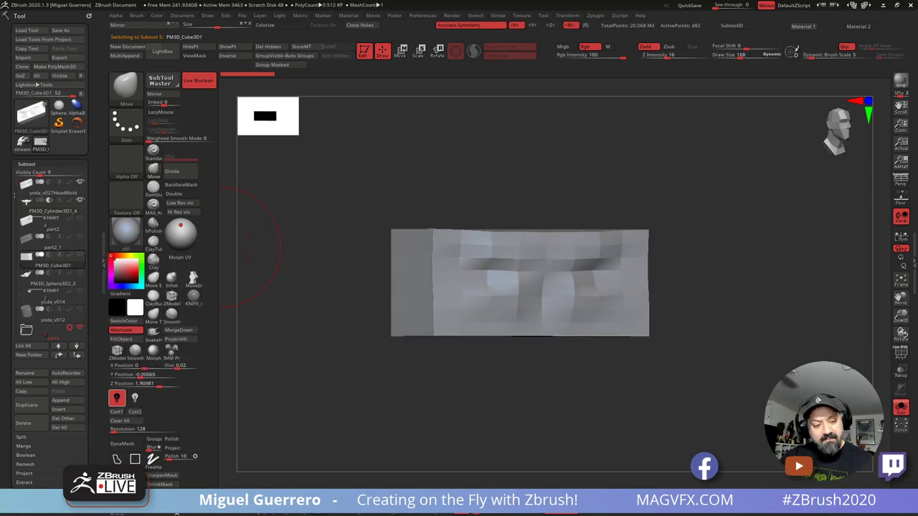
pyautogui.moveTo(14, 186); pyautogui.dragTo(10, 277)
pyautogui.scroll(5, 10, 275)
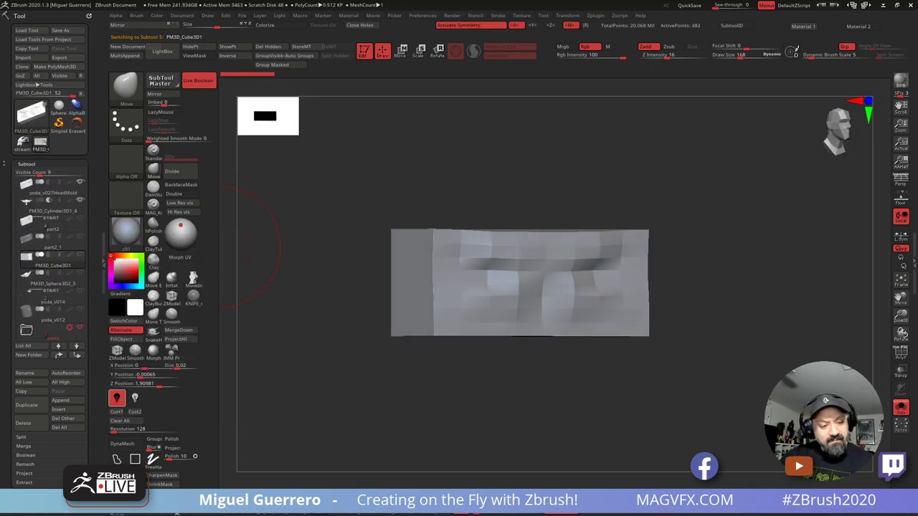
# Step: Go through the isolated subtools from yoda_v027HeadMold down to yoda_v012, and review the rest of the subtool list
pyautogui.click(28, 187)
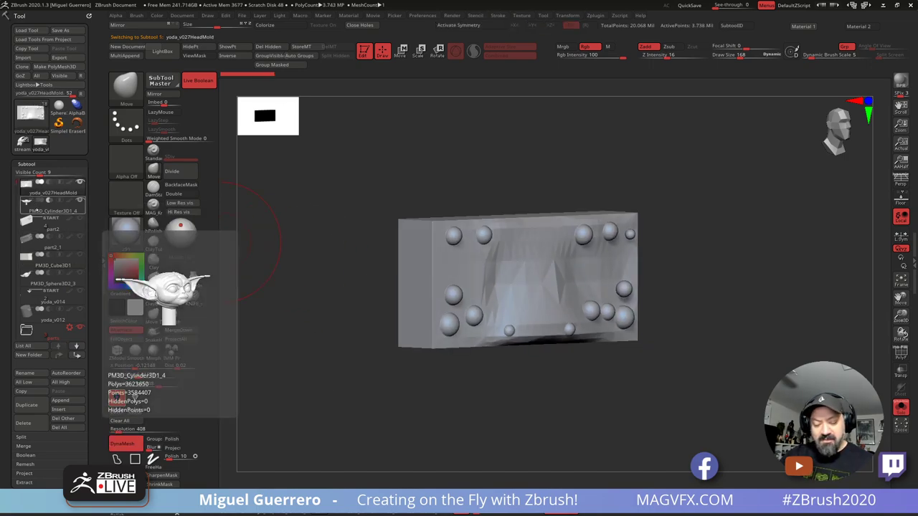
pyautogui.click(29, 206)
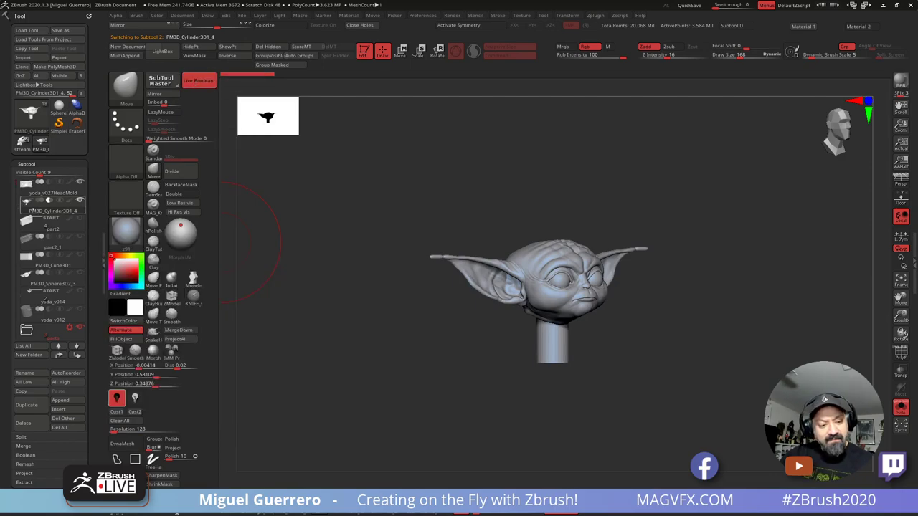
pyautogui.click(33, 244)
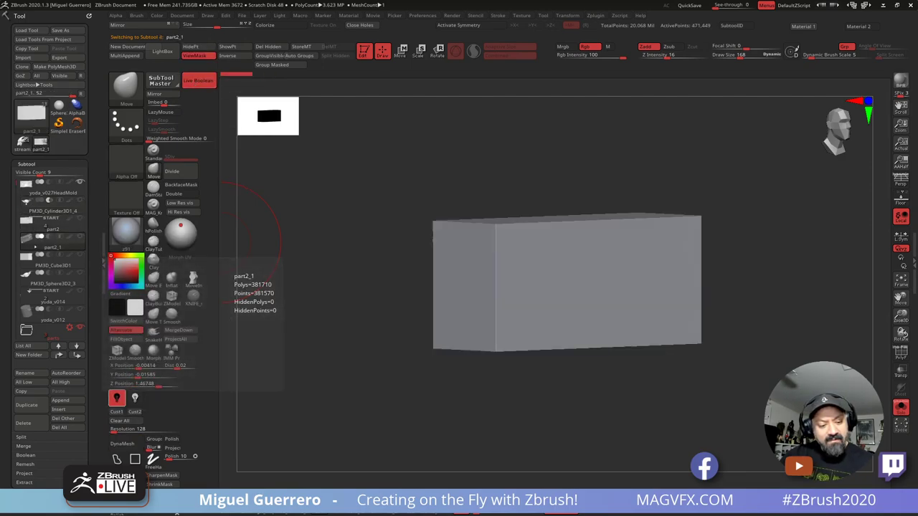
pyautogui.moveTo(312, 301); pyautogui.dragTo(298, 312)
pyautogui.click(39, 263)
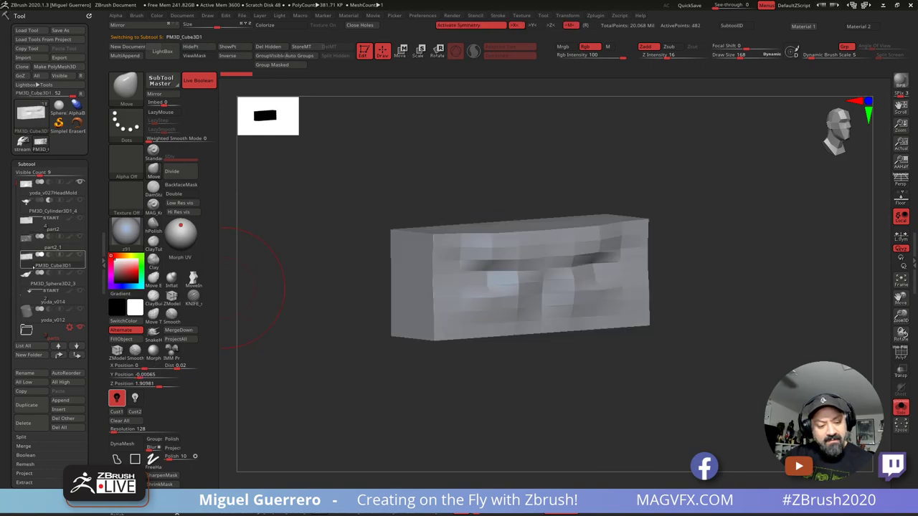
pyautogui.click(40, 284)
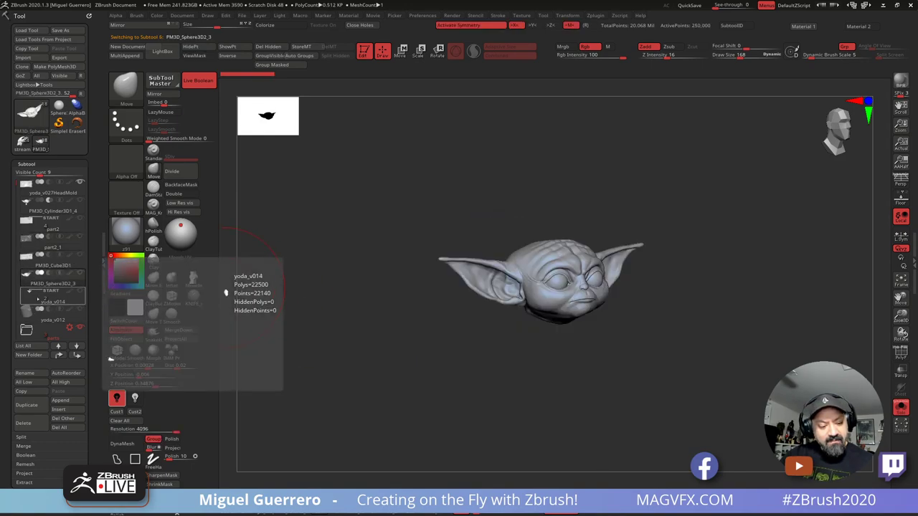
pyautogui.click(37, 299)
pyautogui.click(37, 319)
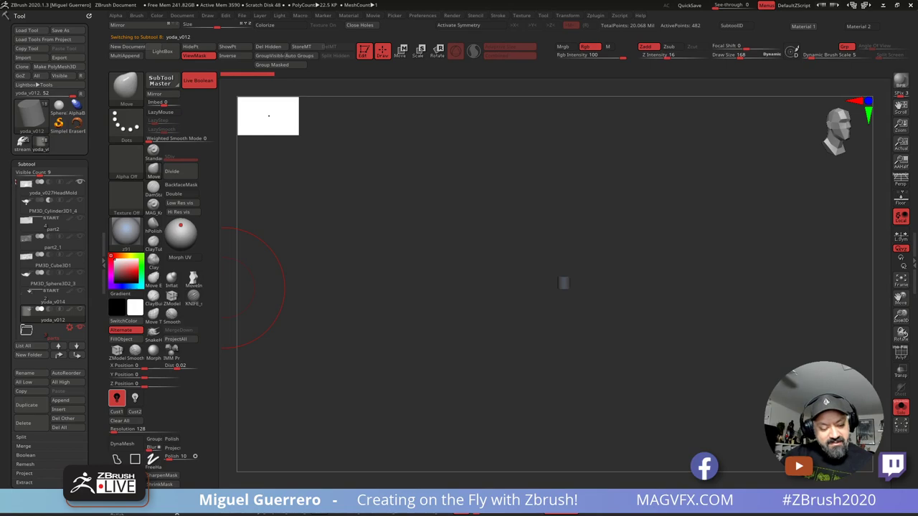
pyautogui.moveTo(15, 184); pyautogui.dragTo(12, 228)
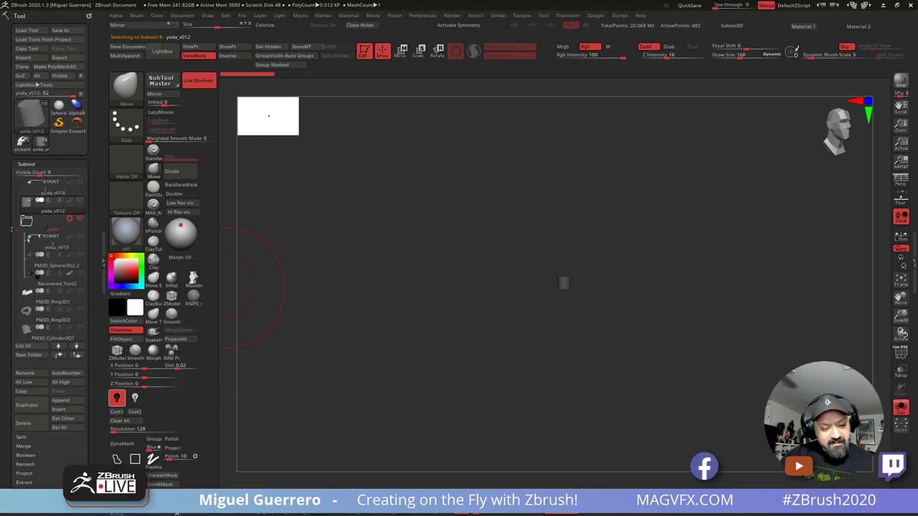
pyautogui.scroll(-6, 13, 258)
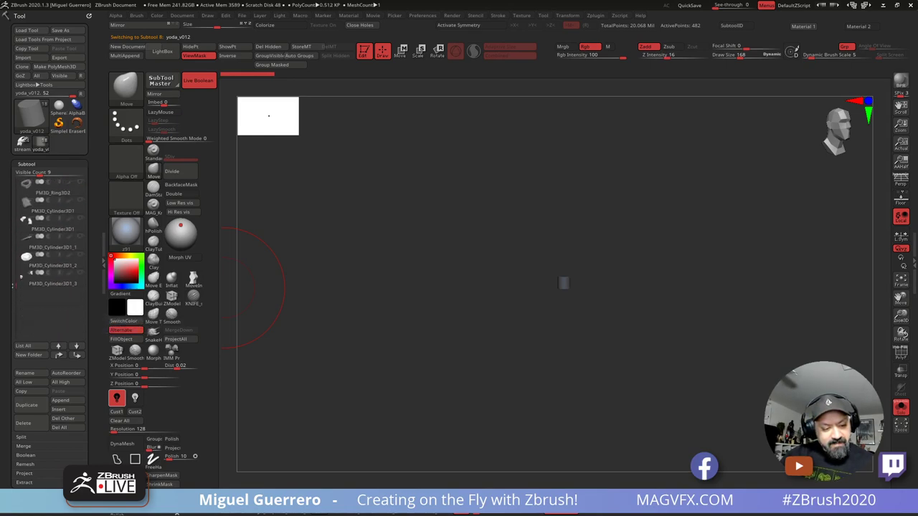
pyautogui.moveTo(13, 286); pyautogui.dragTo(14, 184)
# Step: Inspect yoda_v027HeadMold, part2_1 and part2 in turn, show the hidden mold pieces and head, and turn Live Boolean on
pyautogui.click(43, 185)
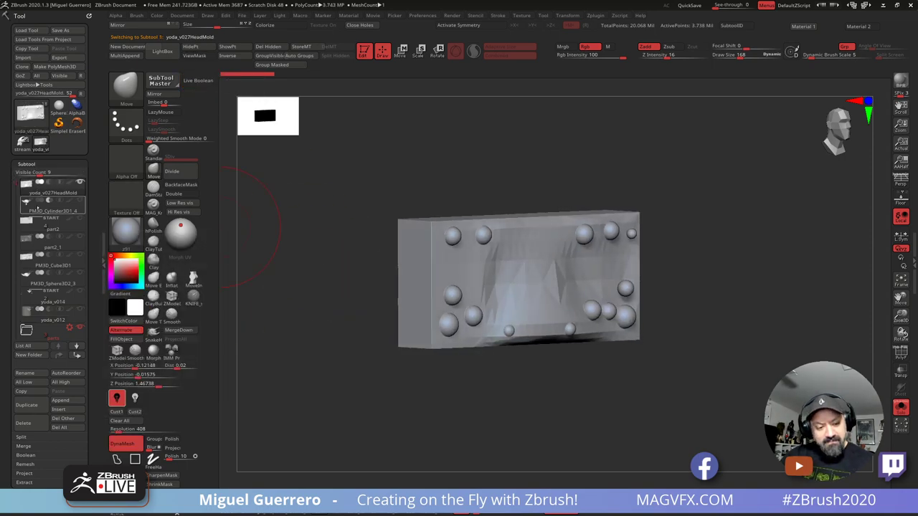
pyautogui.click(32, 228)
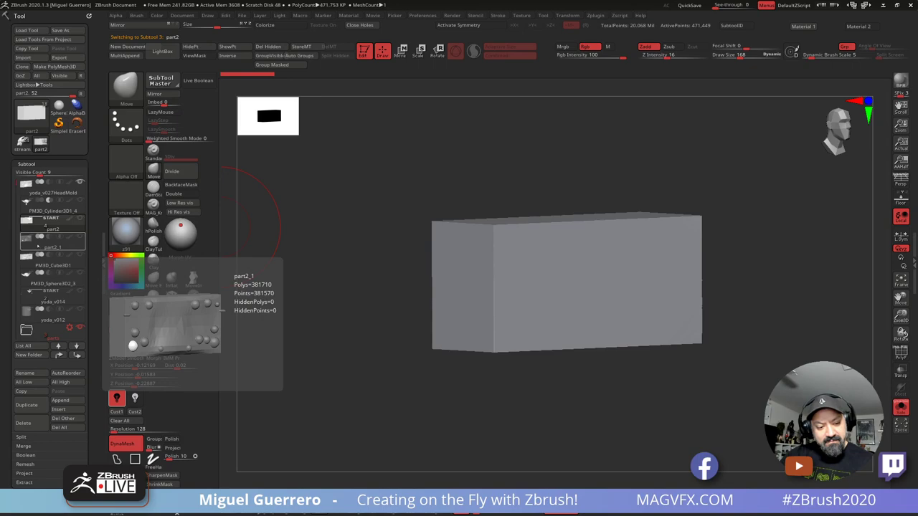
pyautogui.click(43, 246)
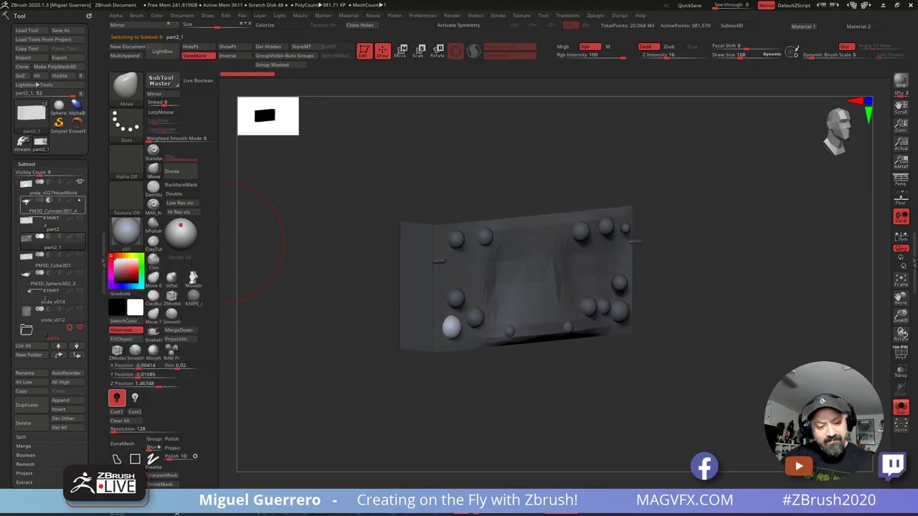
pyautogui.click(63, 224)
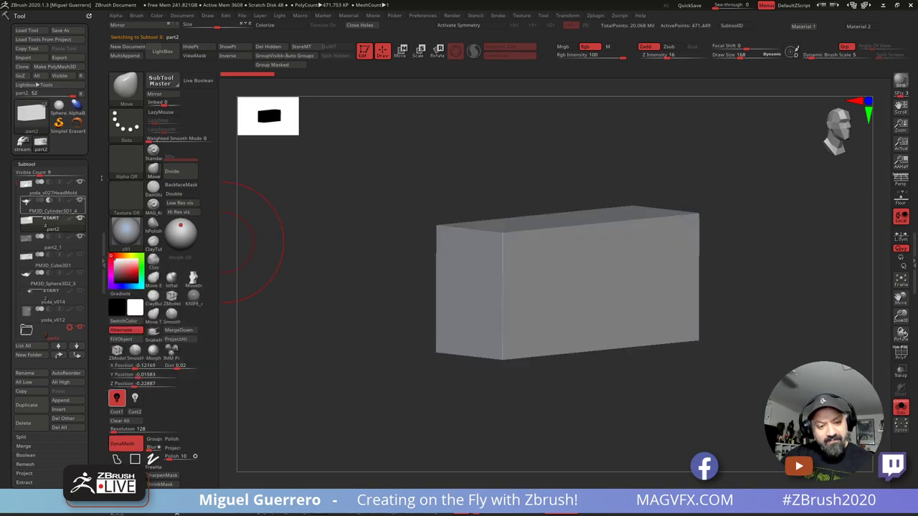
pyautogui.click(198, 79)
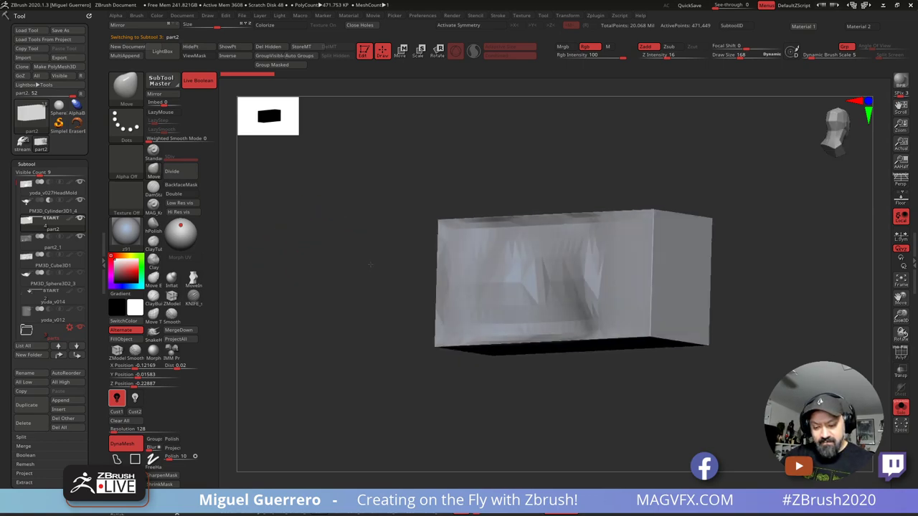
# Step: Examine the PM3D_Cylinder3D1_4 head from behind and the yoda_v027HeadMold block, each in isolation
pyautogui.click(33, 210)
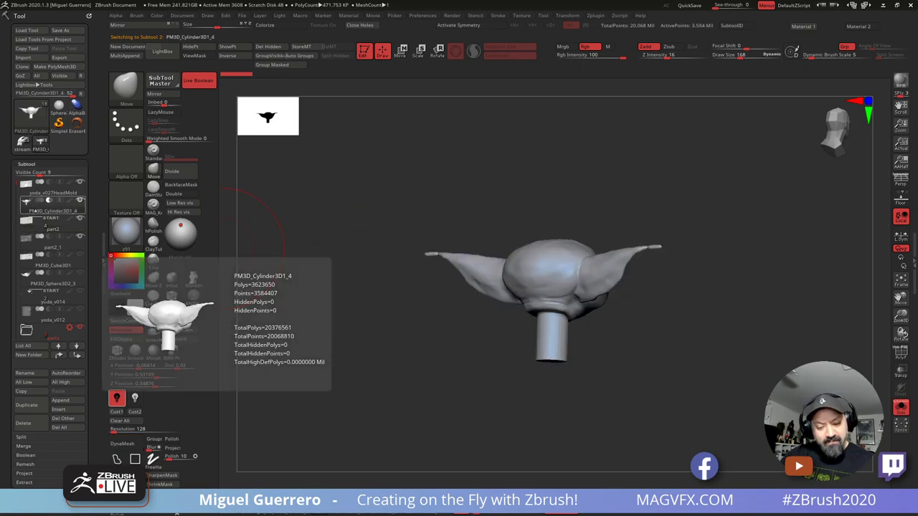
pyautogui.moveTo(291, 282); pyautogui.dragTo(335, 309)
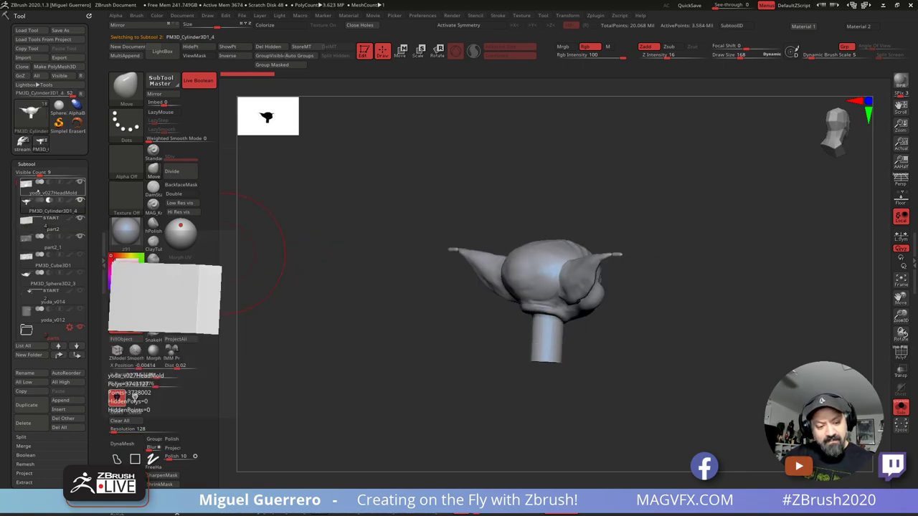
pyautogui.click(29, 188)
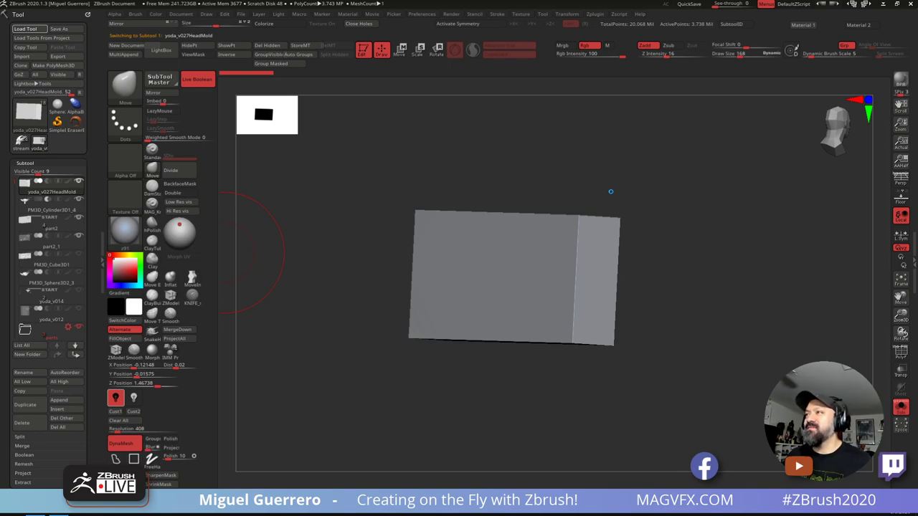
pyautogui.moveTo(308, 315); pyautogui.dragTo(355, 333, button='right')
pyautogui.moveTo(356, 334)
pyautogui.mouseDown()
pyautogui.moveTo(293, 339)
pyautogui.moveTo(380, 346)
pyautogui.moveTo(313, 327)
pyautogui.mouseUp()
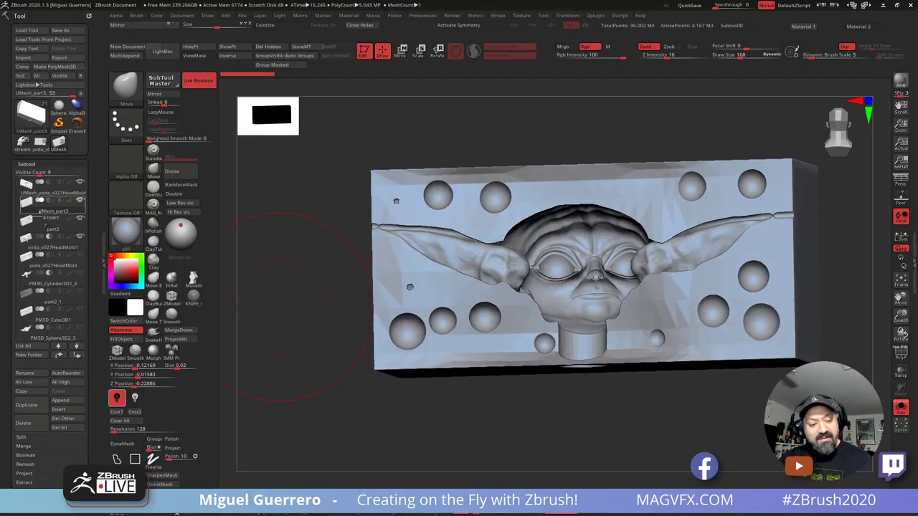
# Step: Compare the boolean results UMesh_yoda_v027HeadMold and UMesh_part3 in isolation from several angles
pyautogui.click(50, 194)
pyautogui.moveTo(309, 264); pyautogui.dragTo(241, 302)
pyautogui.moveTo(312, 330); pyautogui.dragTo(340, 422)
pyautogui.click(54, 208)
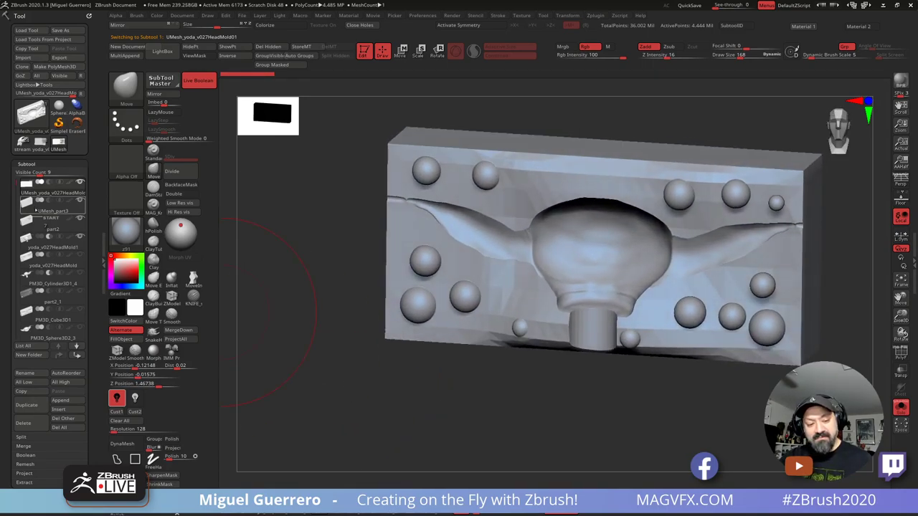
pyautogui.moveTo(304, 365)
pyautogui.mouseDown()
pyautogui.moveTo(361, 371)
pyautogui.moveTo(370, 324)
pyautogui.mouseUp()
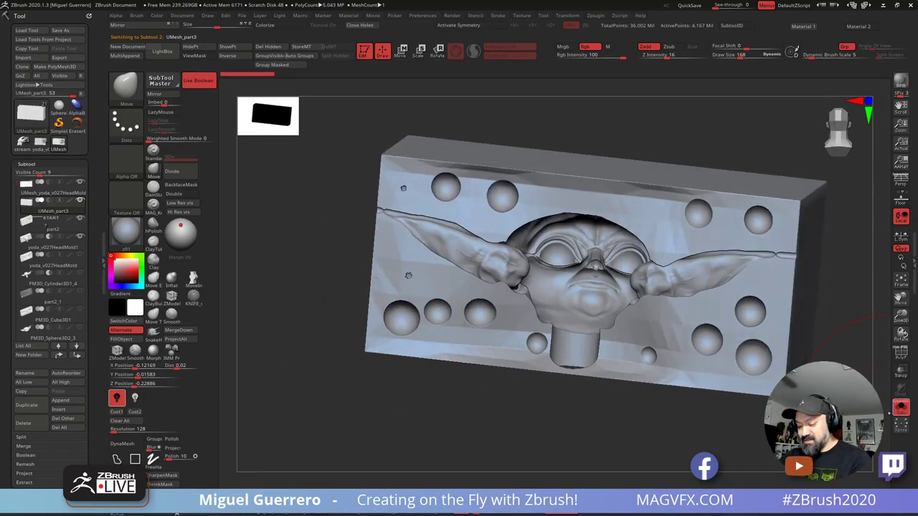
# Step: Inspect the UMesh_part3 mold half from the side and front, switching Solo mode while comparing the carved face cavity
pyautogui.moveTo(408, 276); pyautogui.dragTo(526, 224)
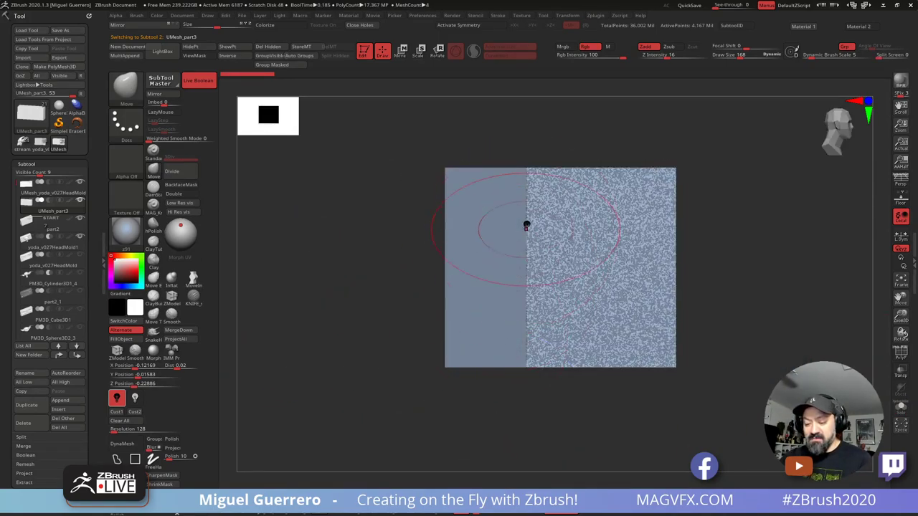
pyautogui.moveTo(383, 283)
pyautogui.mouseDown()
pyautogui.moveTo(350, 264)
pyautogui.moveTo(375, 227)
pyautogui.moveTo(373, 201)
pyautogui.moveTo(362, 243)
pyautogui.moveTo(401, 248)
pyautogui.moveTo(340, 303)
pyautogui.moveTo(330, 300)
pyautogui.mouseUp()
pyautogui.click(901, 408)
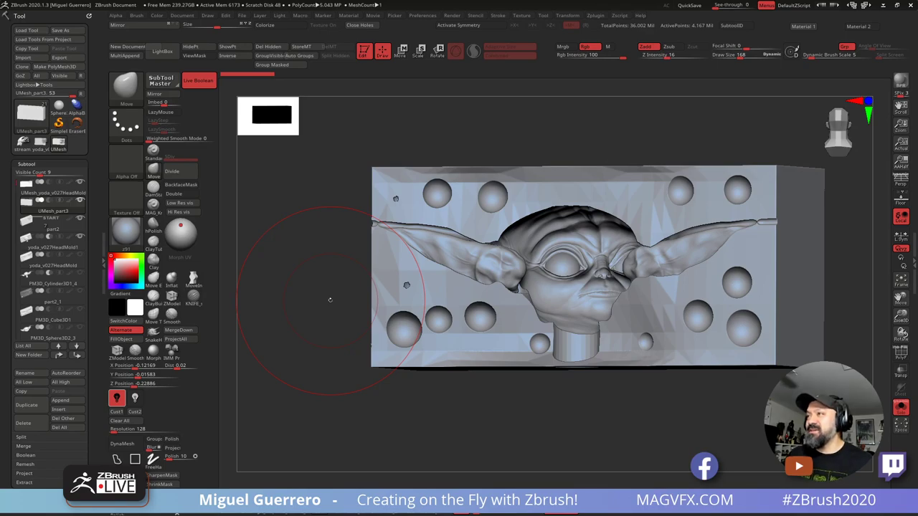
pyautogui.moveTo(330, 300); pyautogui.dragTo(315, 383)
pyautogui.moveTo(287, 315); pyautogui.dragTo(304, 341)
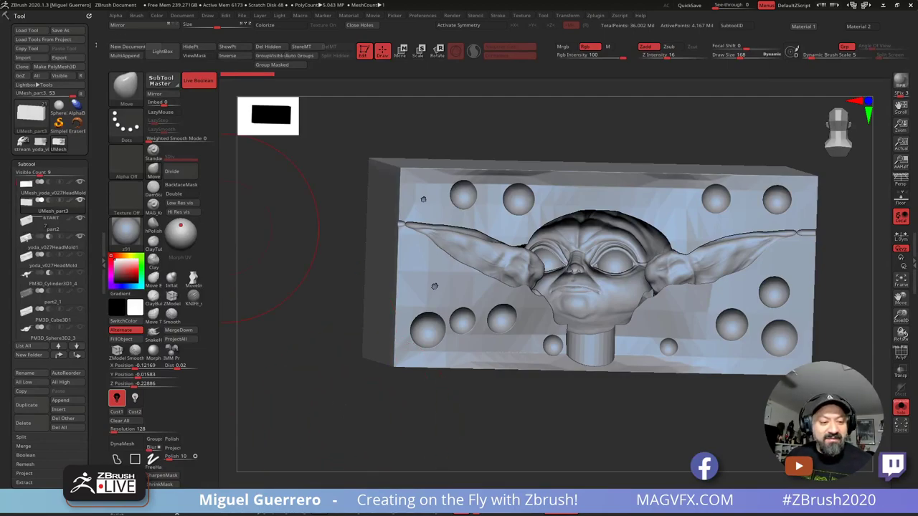
# Step: Switch to the stream23 creature tool, show all visible subtools, and view the horned bust from the front and three-quarter angles
pyautogui.click(22, 142)
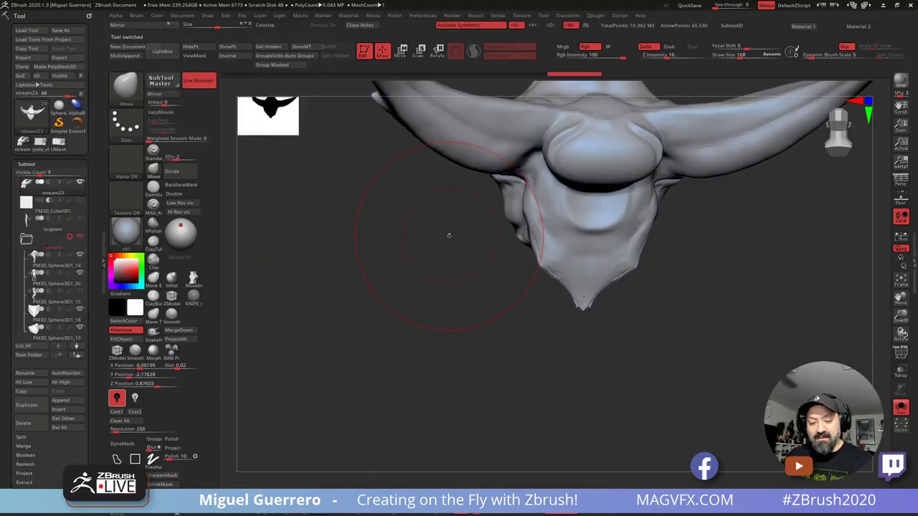
pyautogui.moveTo(449, 235); pyautogui.dragTo(464, 340)
pyautogui.click(902, 410)
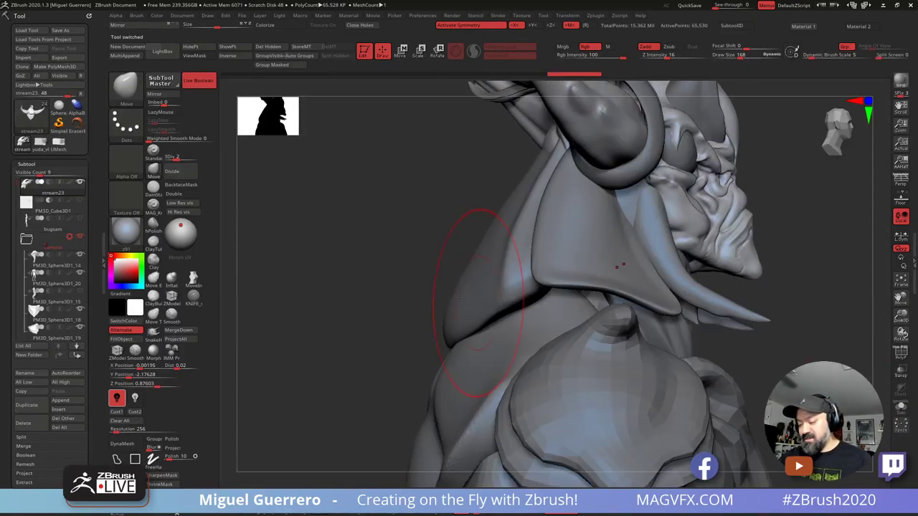
pyautogui.moveTo(423, 266); pyautogui.dragTo(459, 314)
pyautogui.keyDown('ctrl'); pyautogui.moveTo(459, 314); pyautogui.dragTo(436, 264, button='right'); pyautogui.keyUp('ctrl')
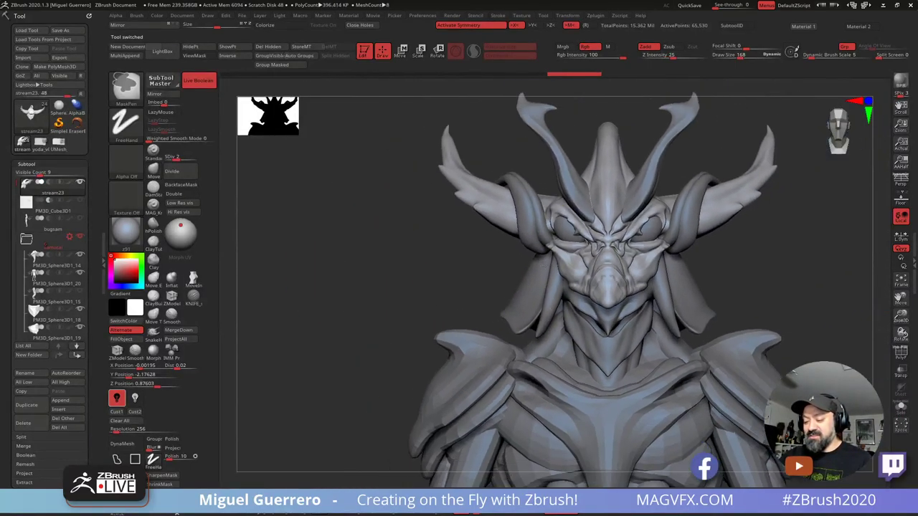
pyautogui.moveTo(436, 263); pyautogui.dragTo(380, 270)
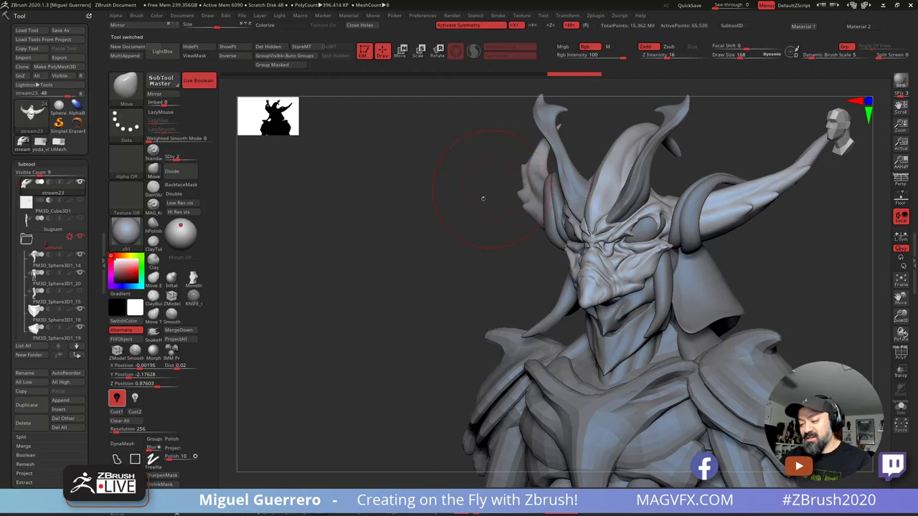
pyautogui.moveTo(483, 198); pyautogui.dragTo(385, 268)
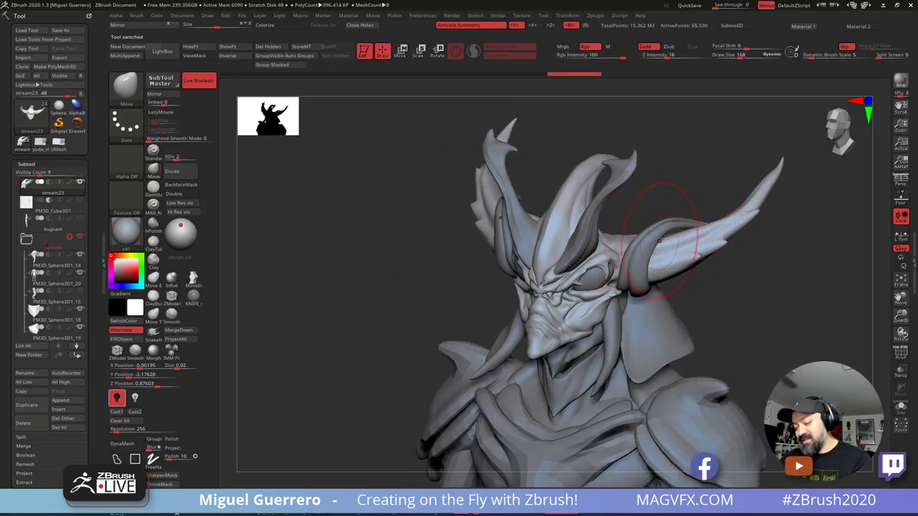
# Step: Select the PM3D_Sphere3D1_16 subtool at the horn base and examine the creature's head and torso
pyautogui.moveTo(753, 313); pyautogui.dragTo(660, 226)
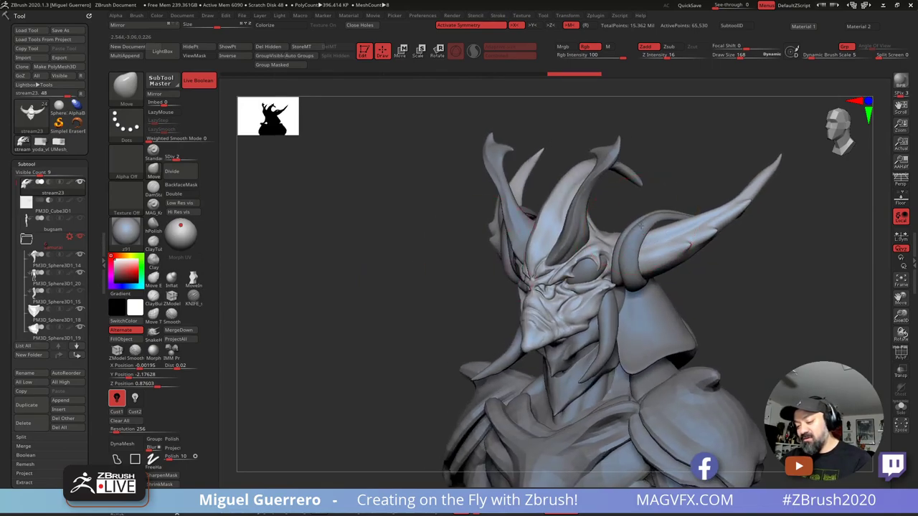
pyautogui.keyDown('alt'); pyautogui.click(633, 246); pyautogui.keyUp('alt')
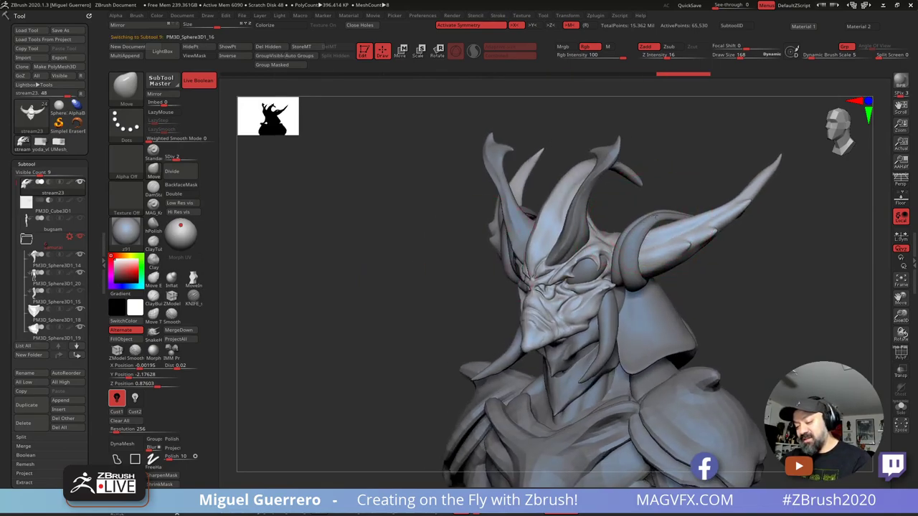
pyautogui.moveTo(665, 245); pyautogui.dragTo(419, 261)
pyautogui.moveTo(661, 215)
pyautogui.mouseDown()
pyautogui.moveTo(543, 303)
pyautogui.moveTo(538, 334)
pyautogui.moveTo(420, 301)
pyautogui.moveTo(438, 282)
pyautogui.moveTo(358, 297)
pyautogui.moveTo(338, 204)
pyautogui.moveTo(352, 201)
pyautogui.moveTo(430, 301)
pyautogui.moveTo(440, 287)
pyautogui.mouseUp()
pyautogui.moveTo(414, 347); pyautogui.dragTo(376, 221)
# Step: Select the PM3D_Sphere3D1_20 body subtool and mask everything except the V-shaped chest plate by isolating its polygroup and inverting the mask
pyautogui.keyDown('alt'); pyautogui.click(552, 266); pyautogui.keyUp('alt')
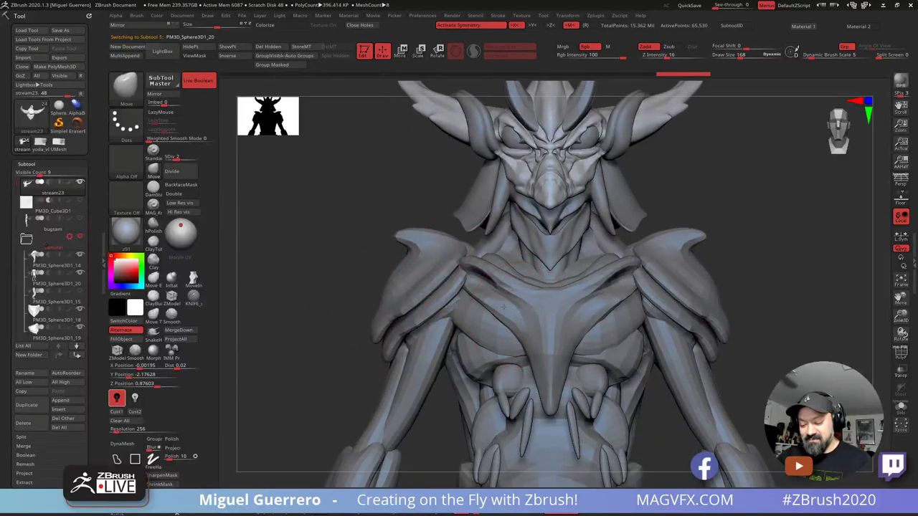
pyautogui.moveTo(368, 277); pyautogui.dragTo(387, 251)
pyautogui.keyDown('ctrl'); pyautogui.keyDown('shift'); pyautogui.click(551, 290); pyautogui.keyUp('shift'); pyautogui.keyUp('ctrl')
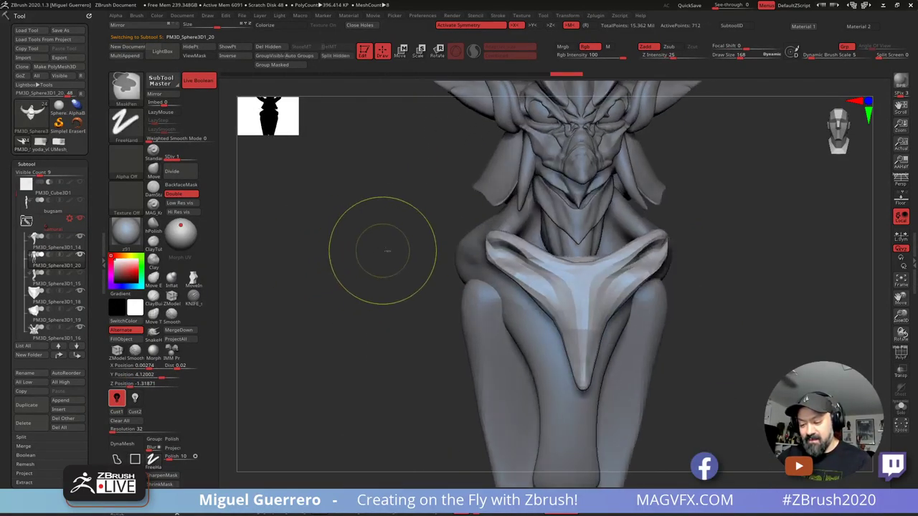
pyautogui.keyDown('ctrl'); pyautogui.moveTo(421, 199); pyautogui.dragTo(762, 435); pyautogui.keyUp('ctrl')
pyautogui.keyDown('ctrl'); pyautogui.keyDown('shift'); pyautogui.click(381, 302); pyautogui.keyUp('shift'); pyautogui.keyUp('ctrl')
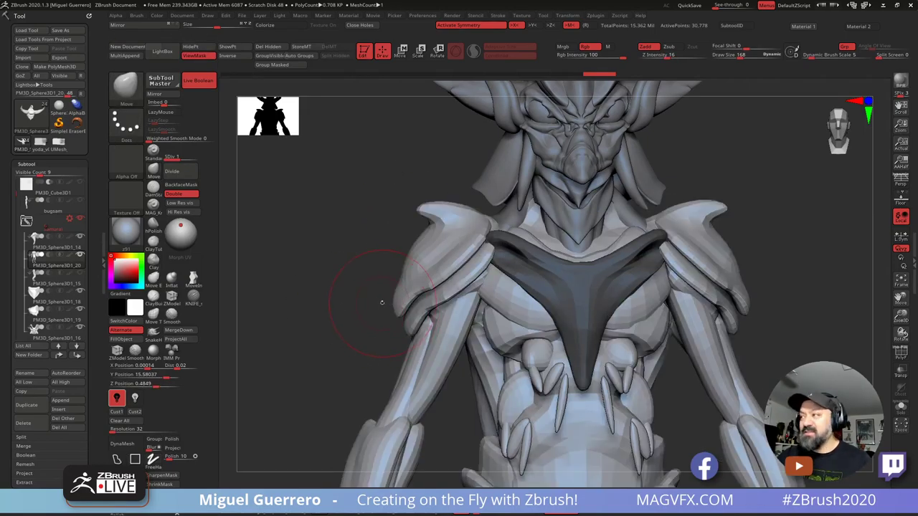
pyautogui.keyDown('alt'); pyautogui.moveTo(382, 302); pyautogui.dragTo(400, 310); pyautogui.keyUp('alt')
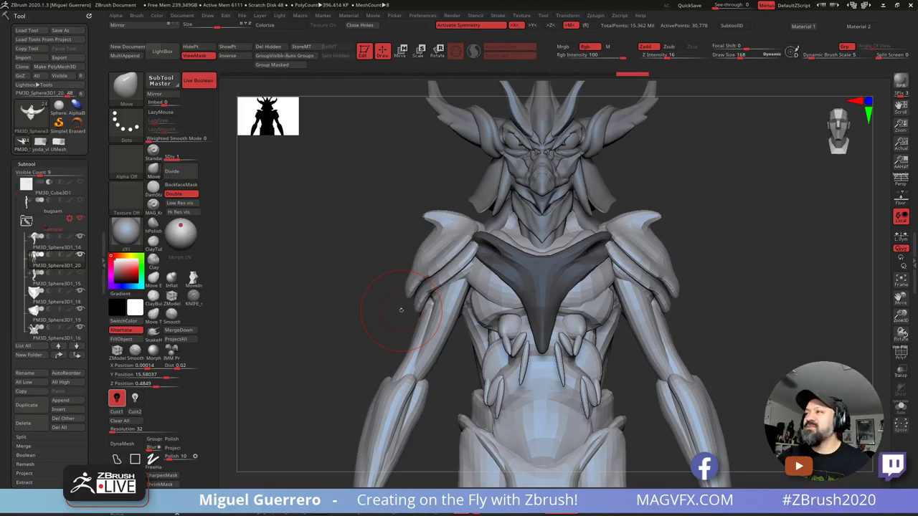
pyautogui.keyDown('alt'); pyautogui.click(506, 284); pyautogui.keyUp('alt')
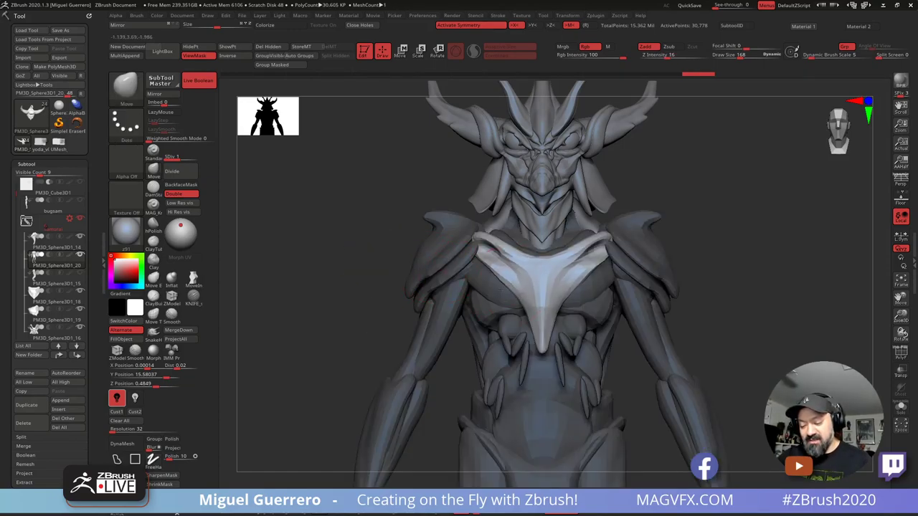
# Step: Reshape the upper arms of the unmasked chest plate with the Move brush and clear the mask
pyautogui.keyDown('ctrl'); pyautogui.moveTo(380, 280); pyautogui.dragTo(394, 266, button='right'); pyautogui.keyUp('ctrl')
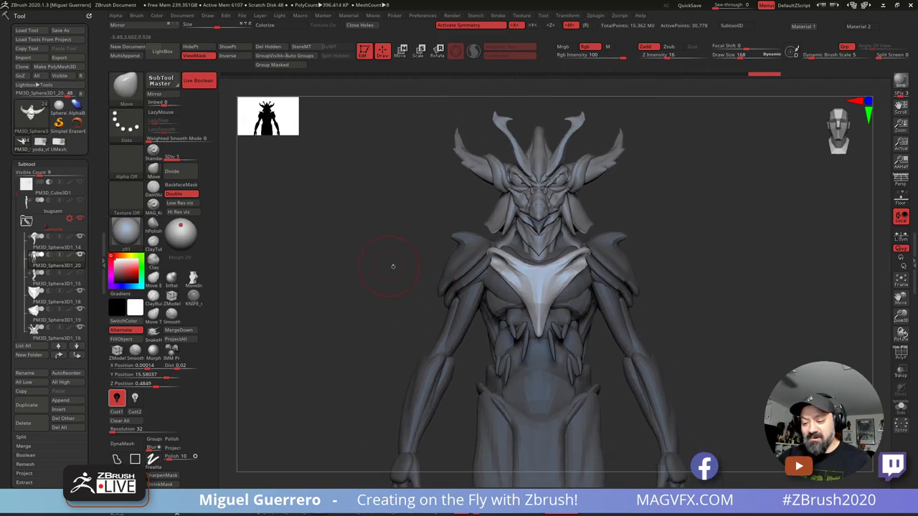
pyautogui.keyDown('alt'); pyautogui.moveTo(496, 313); pyautogui.dragTo(496, 332, button='right'); pyautogui.keyUp('alt')
pyautogui.moveTo(501, 303)
pyautogui.mouseDown()
pyautogui.moveTo(491, 283)
pyautogui.moveTo(499, 280)
pyautogui.mouseUp()
pyautogui.moveTo(497, 288)
pyautogui.mouseDown()
pyautogui.moveTo(505, 294)
pyautogui.moveTo(502, 286)
pyautogui.mouseUp()
pyautogui.moveTo(499, 290); pyautogui.dragTo(539, 302)
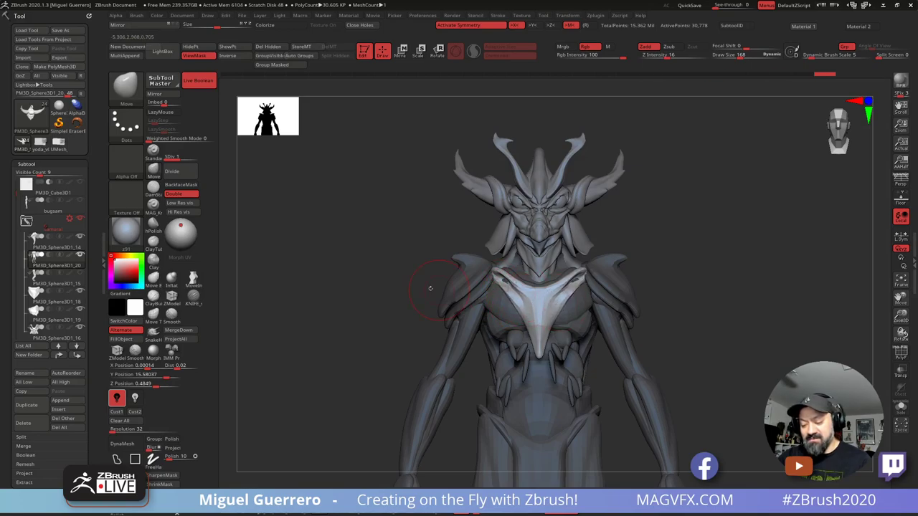
pyautogui.keyDown('alt'); pyautogui.moveTo(430, 287); pyautogui.dragTo(434, 242); pyautogui.keyUp('alt')
pyautogui.keyDown('alt'); pyautogui.moveTo(459, 402); pyautogui.dragTo(459, 325); pyautogui.keyUp('alt')
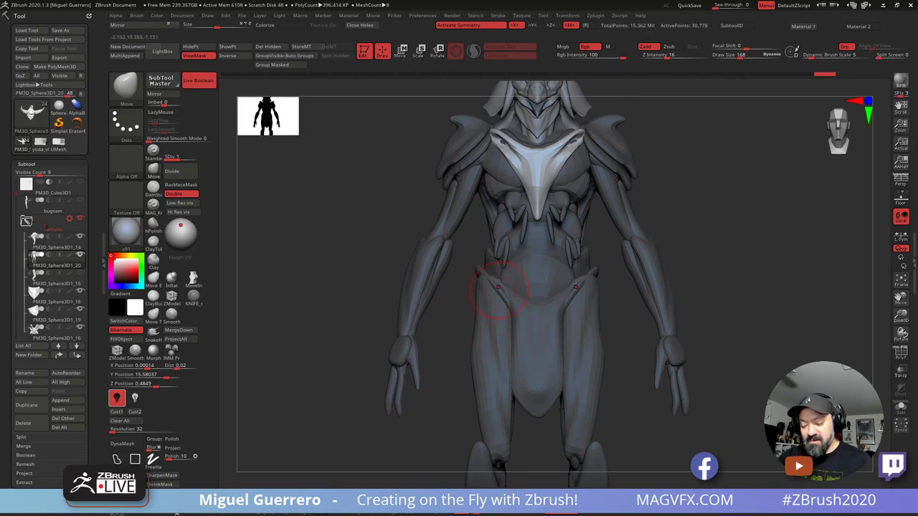
pyautogui.keyDown('ctrl'); pyautogui.moveTo(357, 256); pyautogui.dragTo(377, 274); pyautogui.keyUp('ctrl')
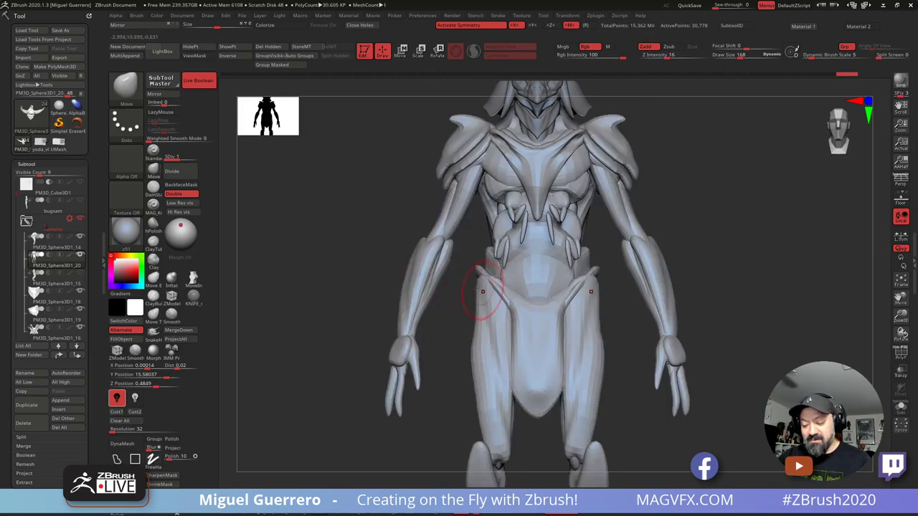
# Step: Isolate the hip plates' polygroup and show the whole body again
pyautogui.keyDown('ctrl'); pyautogui.keyDown('shift'); pyautogui.click(508, 303); pyautogui.keyUp('shift'); pyautogui.keyUp('ctrl')
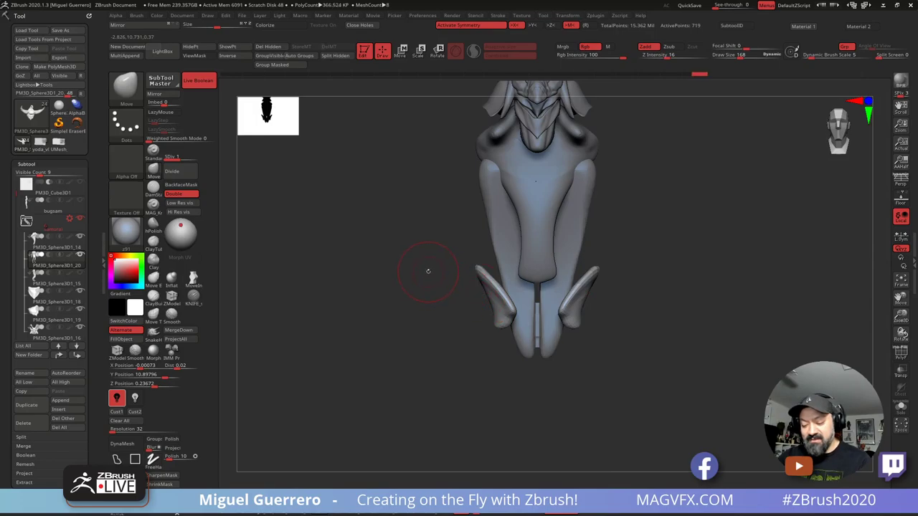
pyautogui.keyDown('ctrl'); pyautogui.keyDown('shift'); pyautogui.click(403, 271); pyautogui.keyUp('shift'); pyautogui.keyUp('ctrl')
pyautogui.moveTo(356, 266)
pyautogui.keyDown('alt'); pyautogui.mouseDown()
pyautogui.moveTo(363, 309)
pyautogui.moveTo(322, 306)
pyautogui.mouseUp(); pyautogui.keyUp('alt')
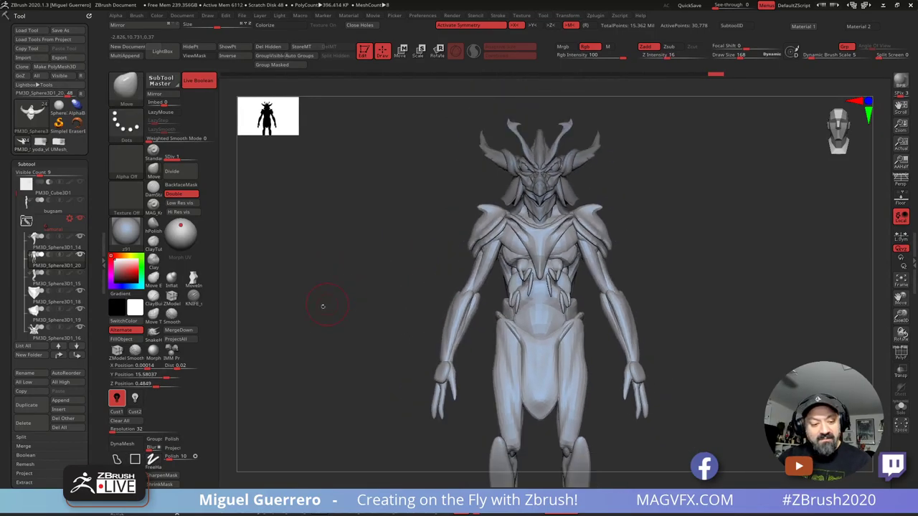
# Step: Try to realign the body subtool's symmetry with the ReSym deformation and undo the attempts
pyautogui.moveTo(102, 391); pyautogui.dragTo(88, 314)
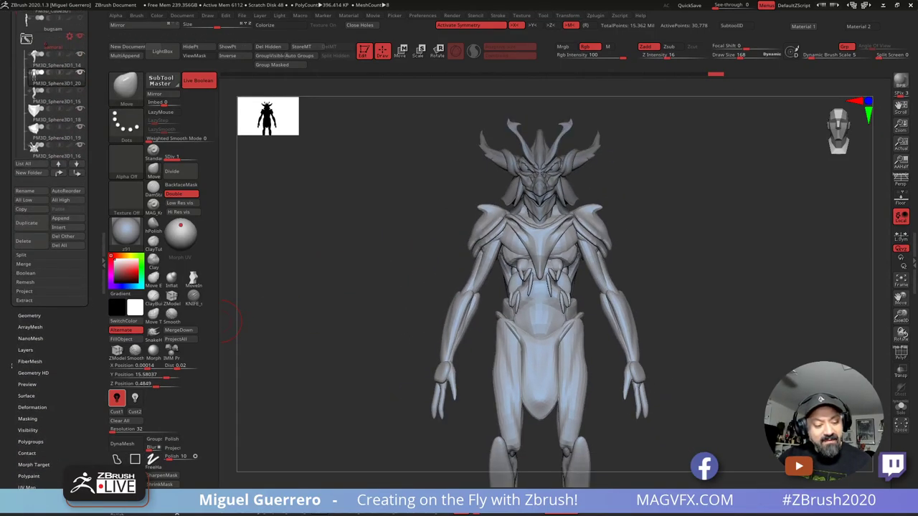
pyautogui.click(29, 408)
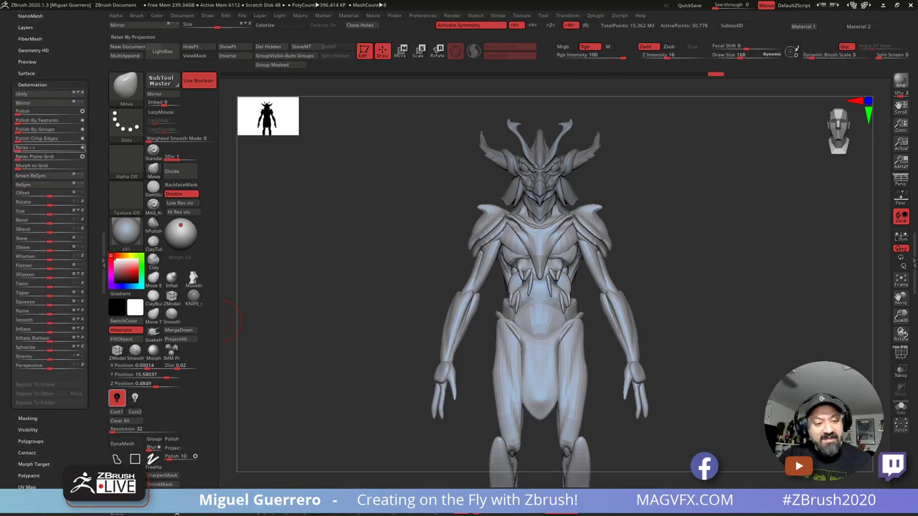
pyautogui.click(32, 186)
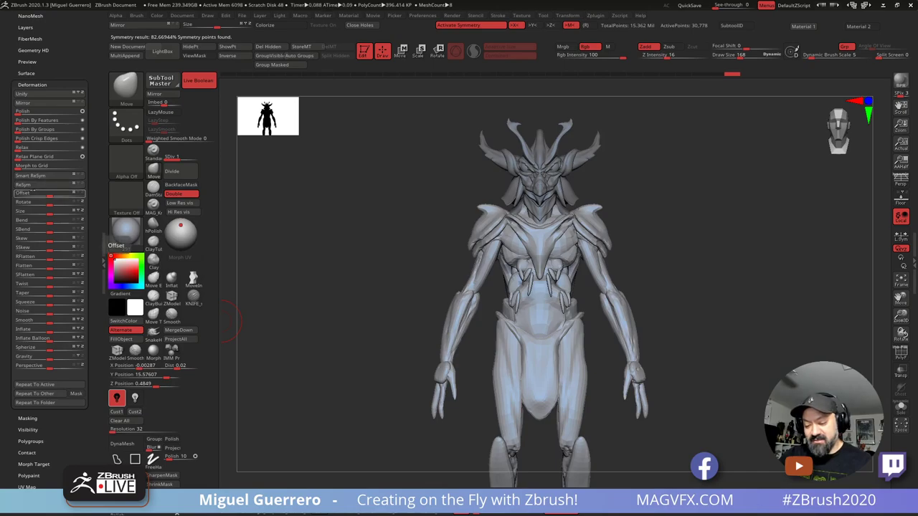
pyautogui.click(38, 185)
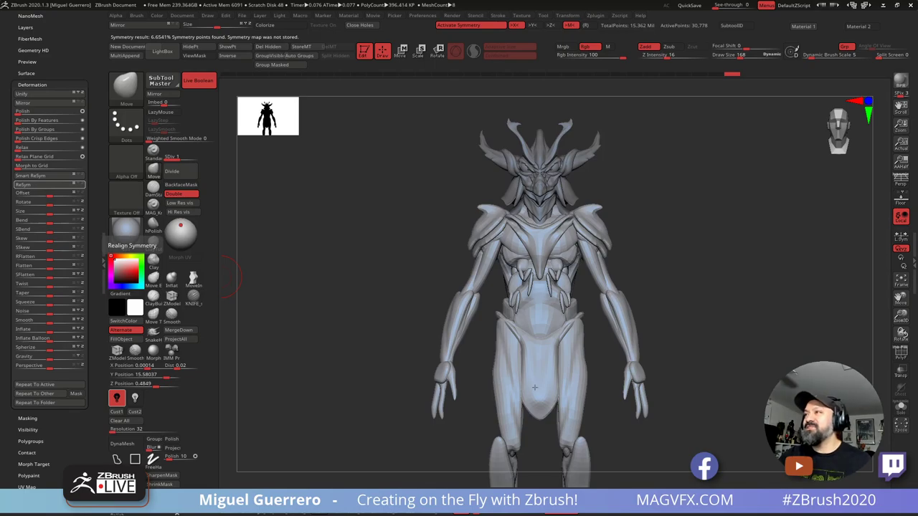
pyautogui.keyDown('alt'); pyautogui.moveTo(422, 297); pyautogui.dragTo(429, 244); pyautogui.keyUp('alt')
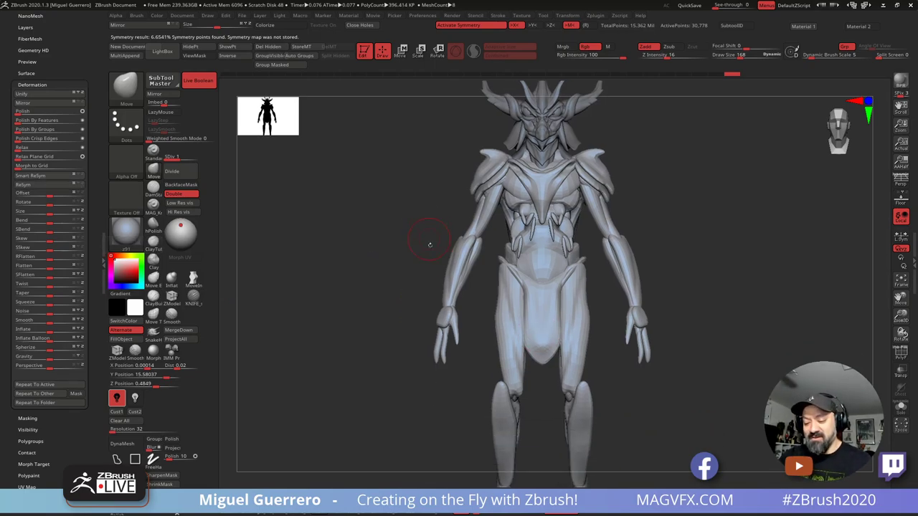
pyautogui.hotkey('ctrl', 'z')
pyautogui.hotkey('ctrl', 'z')
pyautogui.hotkey('ctrl', 'z')
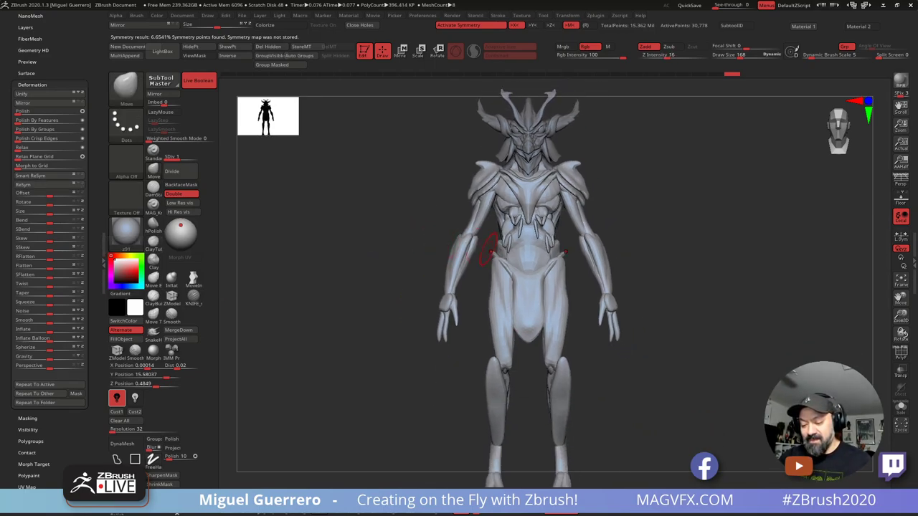
# Step: Check the arm's polygroups by hiding the forearm, wrist and hand pieces one at a time, and restore the full body
pyautogui.click(400, 51)
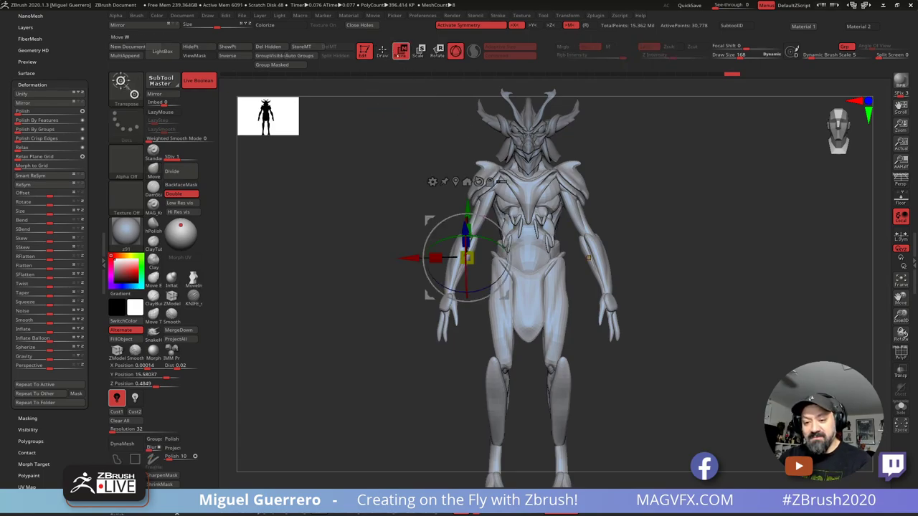
pyautogui.click(383, 51)
pyautogui.keyDown('ctrl'); pyautogui.keyDown('shift'); pyautogui.click(578, 221); pyautogui.keyUp('shift'); pyautogui.keyUp('ctrl')
pyautogui.keyDown('ctrl'); pyautogui.keyDown('shift'); pyautogui.click(578, 222); pyautogui.keyUp('shift'); pyautogui.keyUp('ctrl')
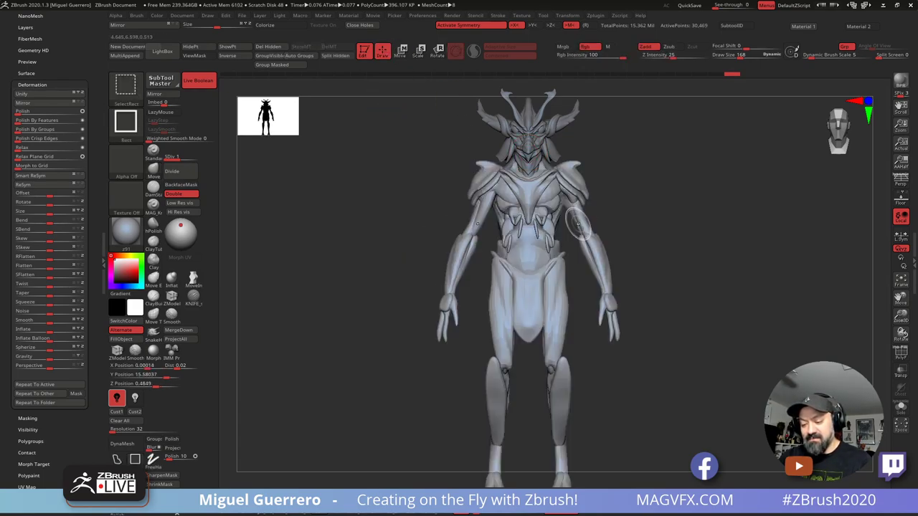
pyautogui.keyDown('ctrl'); pyautogui.keyDown('shift'); pyautogui.click(589, 248); pyautogui.keyUp('shift'); pyautogui.keyUp('ctrl')
pyautogui.keyDown('ctrl'); pyautogui.keyDown('shift'); pyautogui.click(592, 265); pyautogui.keyUp('shift'); pyautogui.keyUp('ctrl')
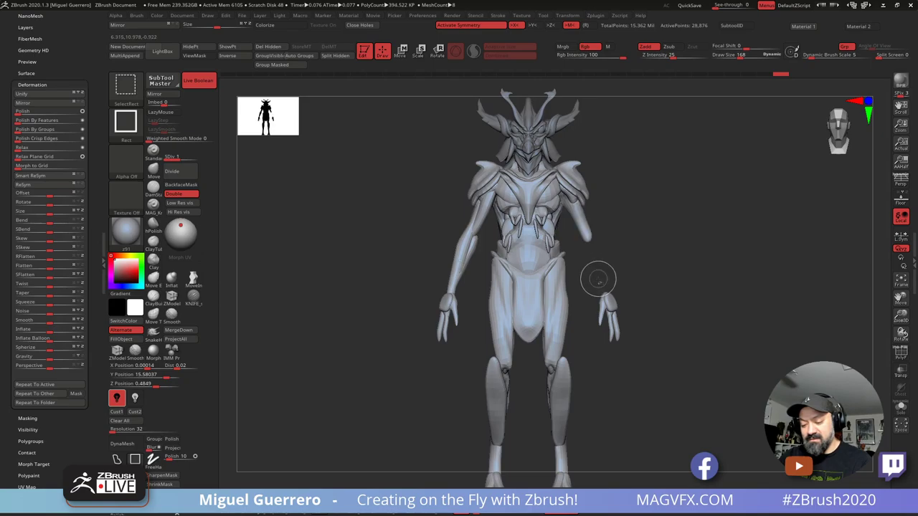
pyautogui.keyDown('ctrl'); pyautogui.keyDown('shift'); pyautogui.click(603, 301); pyautogui.keyUp('shift'); pyautogui.keyUp('ctrl')
pyautogui.keyDown('ctrl'); pyautogui.keyDown('shift'); pyautogui.click(609, 313); pyautogui.keyUp('shift'); pyautogui.keyUp('ctrl')
pyautogui.keyDown('ctrl'); pyautogui.keyDown('shift'); pyautogui.click(611, 318); pyautogui.keyUp('shift'); pyautogui.keyUp('ctrl')
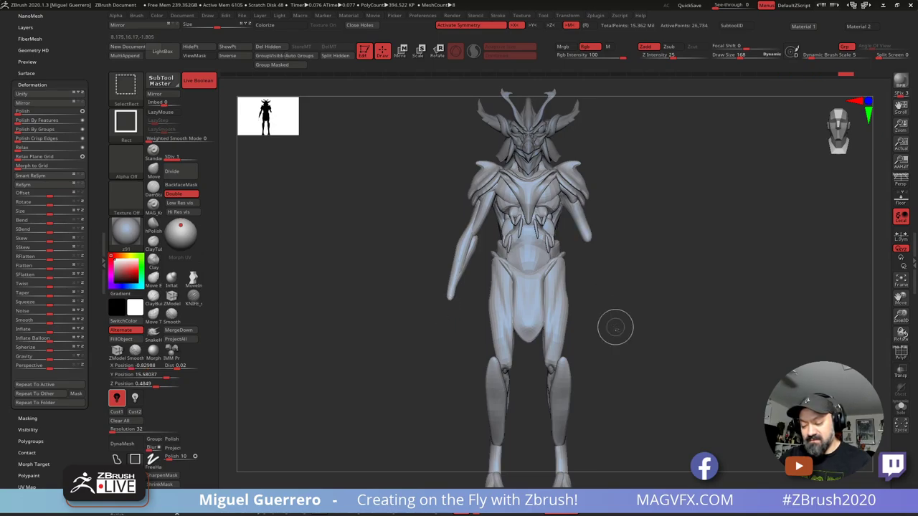
pyautogui.keyDown('ctrl'); pyautogui.keyDown('shift'); pyautogui.click(380, 240); pyautogui.keyUp('shift'); pyautogui.keyUp('ctrl')
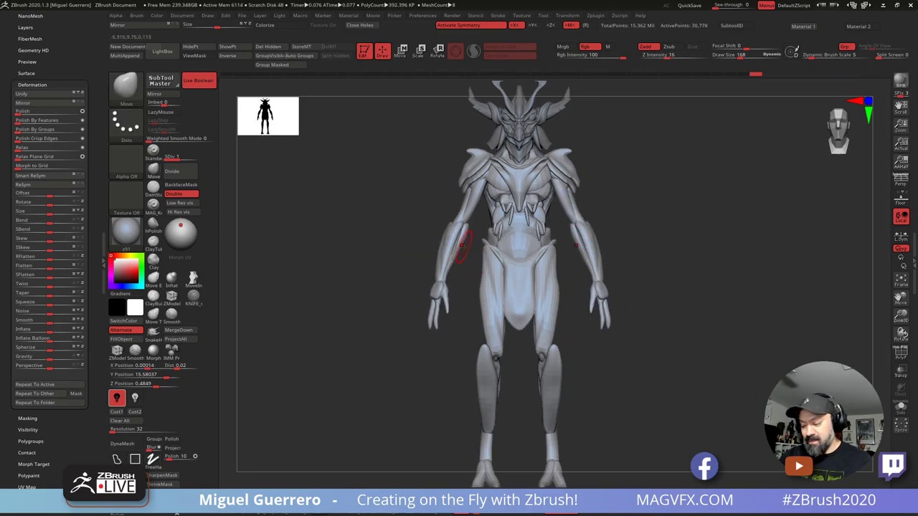
# Step: Display the body's polyframe and regroup its separate pieces with Auto Groups
pyautogui.click(901, 353)
pyautogui.keyDown('alt'); pyautogui.moveTo(348, 205); pyautogui.dragTo(364, 251); pyautogui.keyUp('alt')
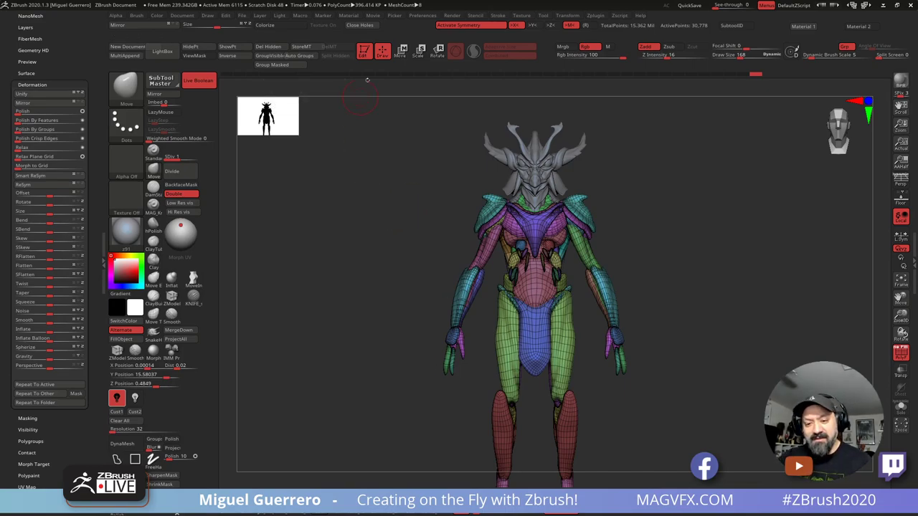
pyautogui.moveTo(458, 213)
pyautogui.keyDown('alt'); pyautogui.mouseDown(button='right')
pyautogui.moveTo(457, 258)
pyautogui.moveTo(487, 292)
pyautogui.mouseUp(button='right'); pyautogui.keyUp('alt')
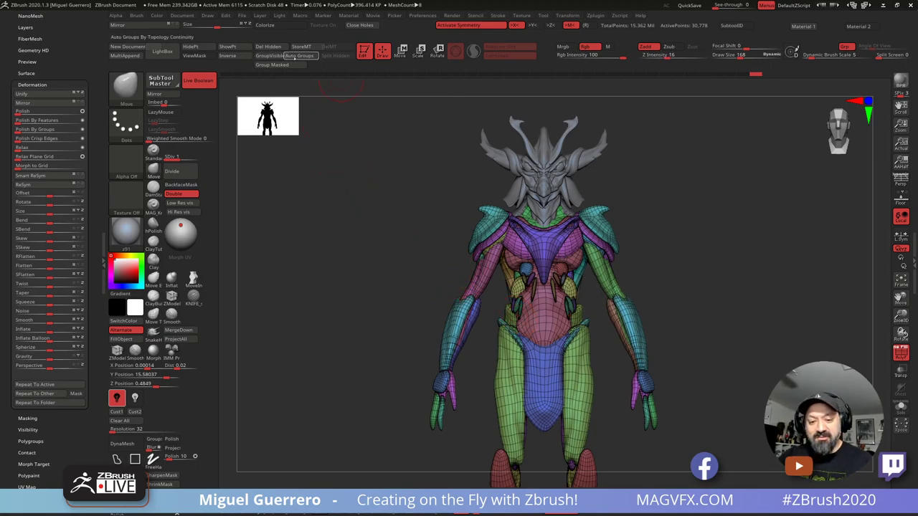
pyautogui.click(296, 56)
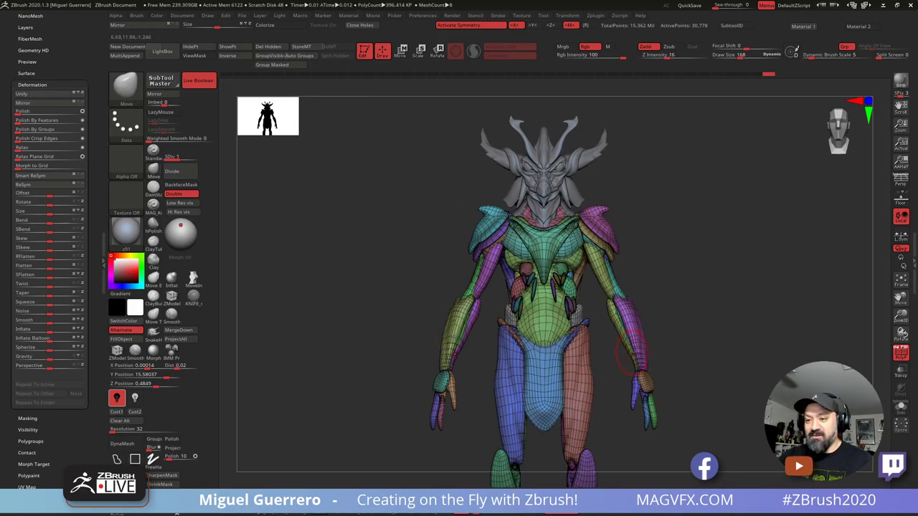
# Step: Turn off symmetry and hide the creature's left arm, from shoulder armor to hand, piece by piece
pyautogui.press('x')
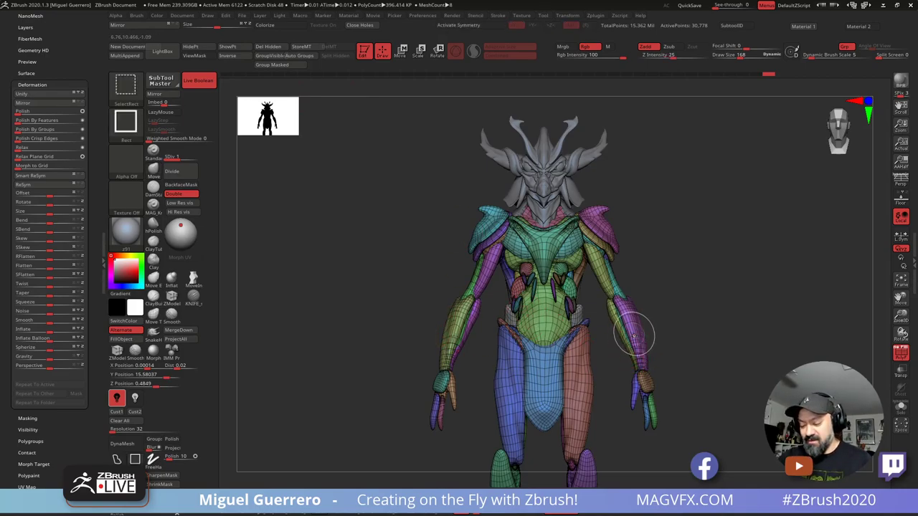
pyautogui.keyDown('ctrl'); pyautogui.keyDown('shift'); pyautogui.click(625, 336); pyautogui.keyUp('shift'); pyautogui.keyUp('ctrl')
pyautogui.keyDown('ctrl'); pyautogui.keyDown('shift'); pyautogui.click(626, 333); pyautogui.keyUp('shift'); pyautogui.keyUp('ctrl')
pyautogui.keyDown('ctrl'); pyautogui.keyDown('shift'); pyautogui.click(618, 313); pyautogui.keyUp('shift'); pyautogui.keyUp('ctrl')
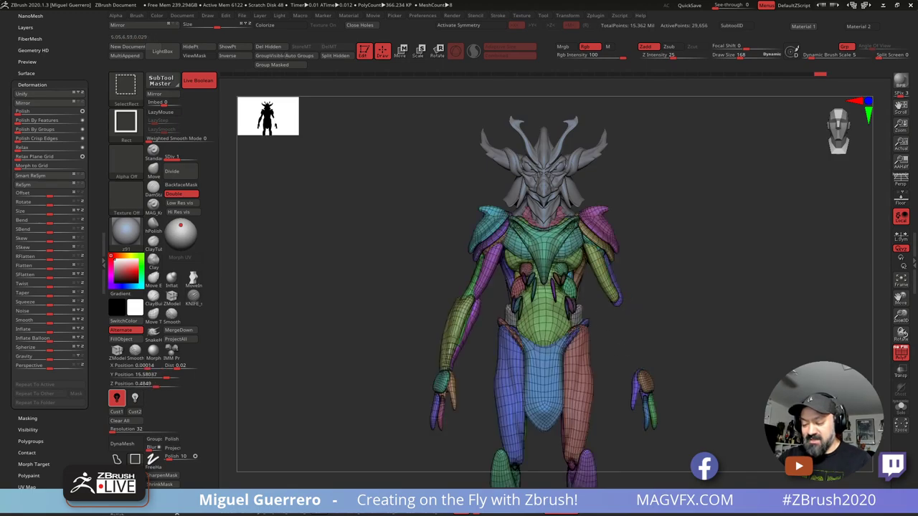
pyautogui.keyDown('ctrl'); pyautogui.keyDown('shift'); pyautogui.click(609, 284); pyautogui.keyUp('shift'); pyautogui.keyUp('ctrl')
pyautogui.keyDown('ctrl'); pyautogui.keyDown('shift'); pyautogui.click(616, 288); pyautogui.keyUp('shift'); pyautogui.keyUp('ctrl')
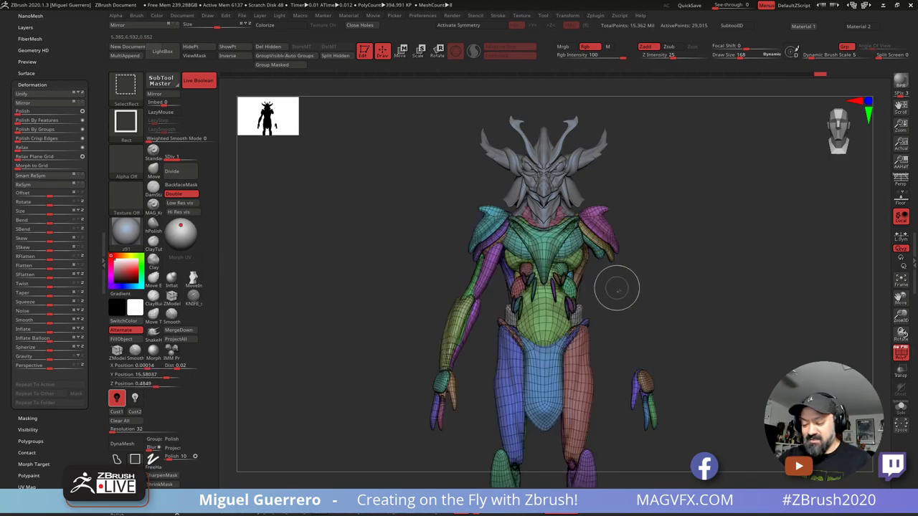
pyautogui.keyDown('ctrl'); pyautogui.keyDown('shift'); pyautogui.click(600, 252); pyautogui.keyUp('shift'); pyautogui.keyUp('ctrl')
pyautogui.keyDown('ctrl'); pyautogui.keyDown('shift'); pyautogui.click(632, 385); pyautogui.keyUp('shift'); pyautogui.keyUp('ctrl')
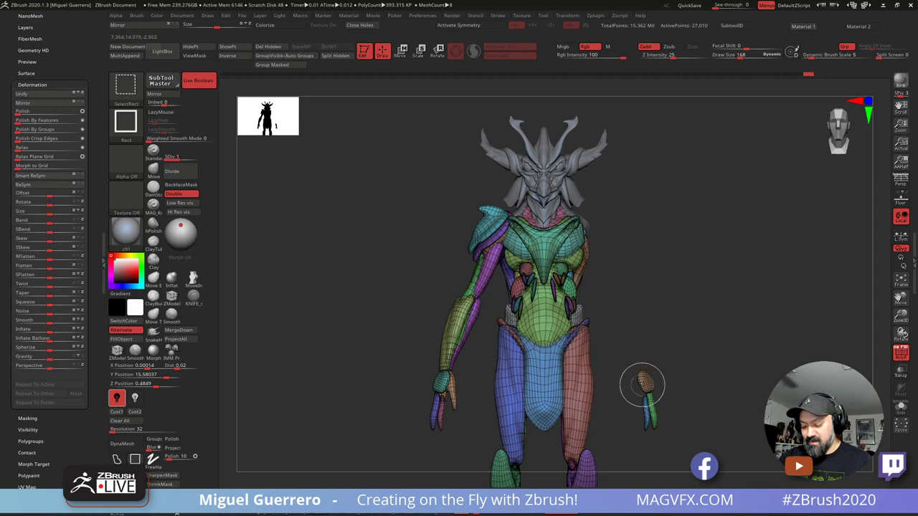
pyautogui.keyDown('ctrl'); pyautogui.keyDown('shift'); pyautogui.click(643, 386); pyautogui.keyUp('shift'); pyautogui.keyUp('ctrl')
pyautogui.keyDown('ctrl'); pyautogui.keyDown('shift'); pyautogui.click(646, 399); pyautogui.keyUp('shift'); pyautogui.keyUp('ctrl')
pyautogui.keyDown('ctrl'); pyautogui.keyDown('shift'); pyautogui.click(652, 410); pyautogui.keyUp('shift'); pyautogui.keyUp('ctrl')
# Step: Hide the creature's left leg polygroups one by one, including the thigh, shin, ankle and foot pieces
pyautogui.keyDown('alt'); pyautogui.moveTo(632, 363); pyautogui.dragTo(632, 245); pyautogui.keyUp('alt')
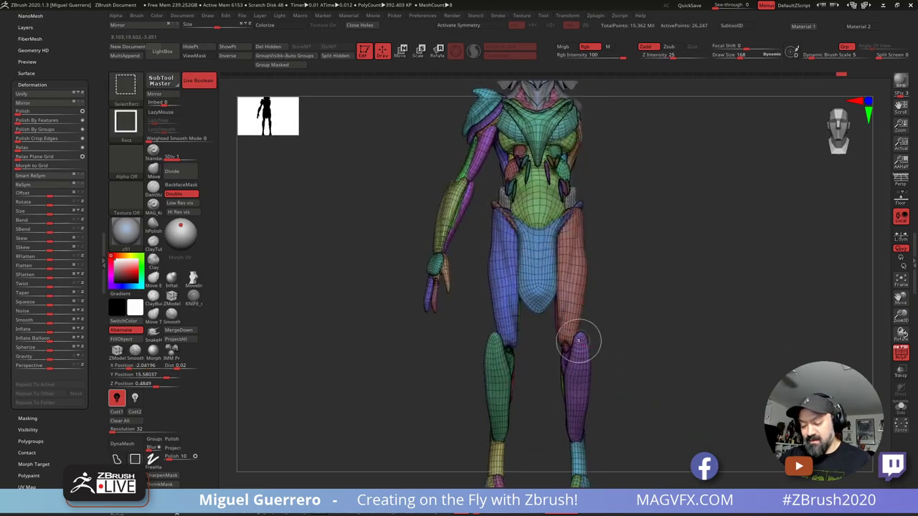
pyautogui.keyDown('ctrl'); pyautogui.keyDown('shift'); pyautogui.click(566, 331); pyautogui.keyUp('shift'); pyautogui.keyUp('ctrl')
pyautogui.keyDown('ctrl'); pyautogui.keyDown('shift'); pyautogui.click(566, 334); pyautogui.keyUp('shift'); pyautogui.keyUp('ctrl')
pyautogui.keyDown('alt'); pyautogui.moveTo(611, 351); pyautogui.dragTo(604, 334); pyautogui.keyUp('alt')
pyautogui.keyDown('ctrl'); pyautogui.keyDown('shift'); pyautogui.click(570, 226); pyautogui.keyUp('shift'); pyautogui.keyUp('ctrl')
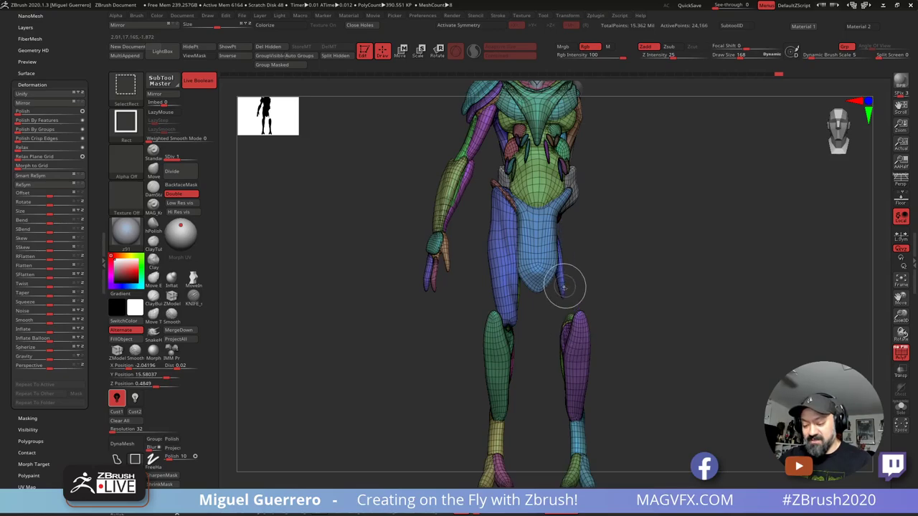
pyautogui.keyDown('ctrl'); pyautogui.keyDown('shift'); pyautogui.click(576, 338); pyautogui.keyUp('shift'); pyautogui.keyUp('ctrl')
pyautogui.keyDown('alt'); pyautogui.moveTo(579, 347); pyautogui.dragTo(580, 310); pyautogui.keyUp('alt')
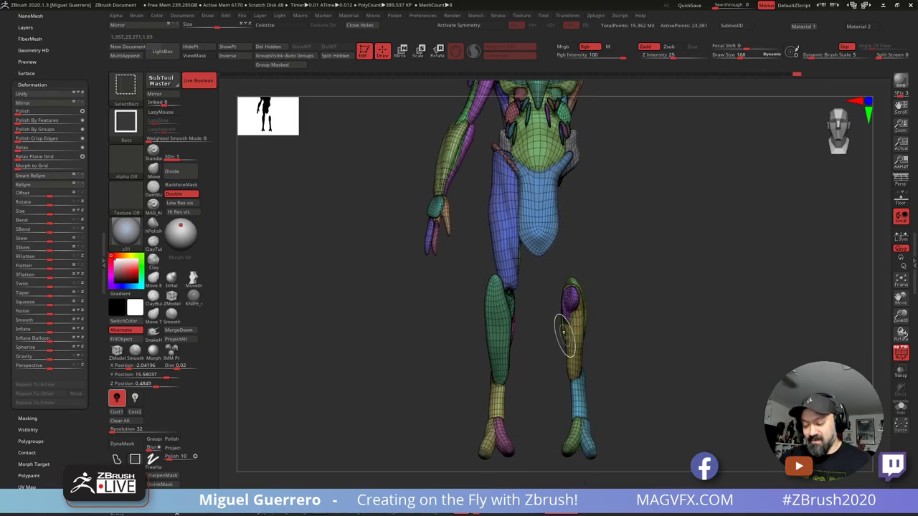
pyautogui.keyDown('ctrl'); pyautogui.keyDown('shift'); pyautogui.click(575, 335); pyautogui.keyUp('shift'); pyautogui.keyUp('ctrl')
pyautogui.keyDown('ctrl'); pyautogui.keyDown('shift'); pyautogui.click(577, 383); pyautogui.keyUp('shift'); pyautogui.keyUp('ctrl')
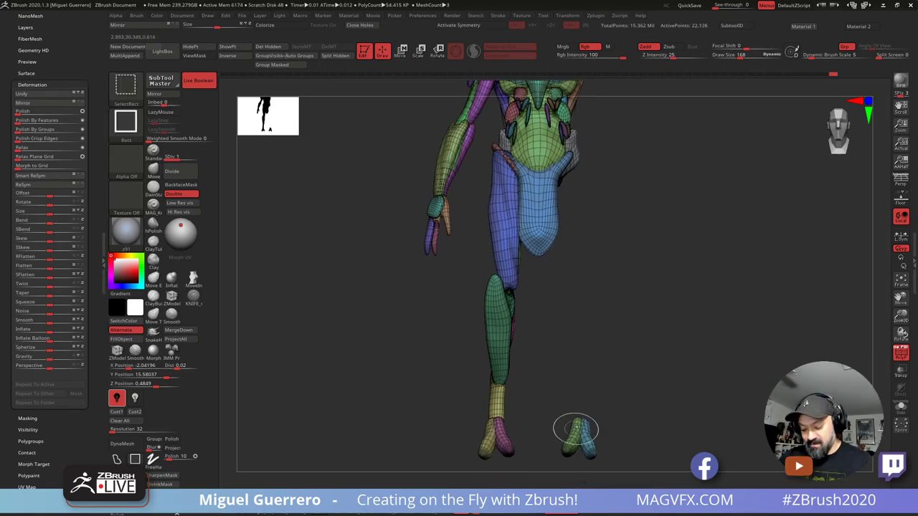
pyautogui.keyDown('ctrl'); pyautogui.keyDown('shift'); pyautogui.click(574, 431); pyautogui.keyUp('shift'); pyautogui.keyUp('ctrl')
pyautogui.keyDown('ctrl'); pyautogui.keyDown('shift'); pyautogui.click(586, 436); pyautogui.keyUp('shift'); pyautogui.keyUp('ctrl')
# Step: Undo the extra hide at the left hip, delete the hidden limb pieces, and keep the subtool at subdivision level 1
pyautogui.moveTo(564, 207)
pyautogui.keyDown('alt'); pyautogui.mouseDown()
pyautogui.moveTo(573, 306)
pyautogui.moveTo(556, 365)
pyautogui.mouseUp(); pyautogui.keyUp('alt')
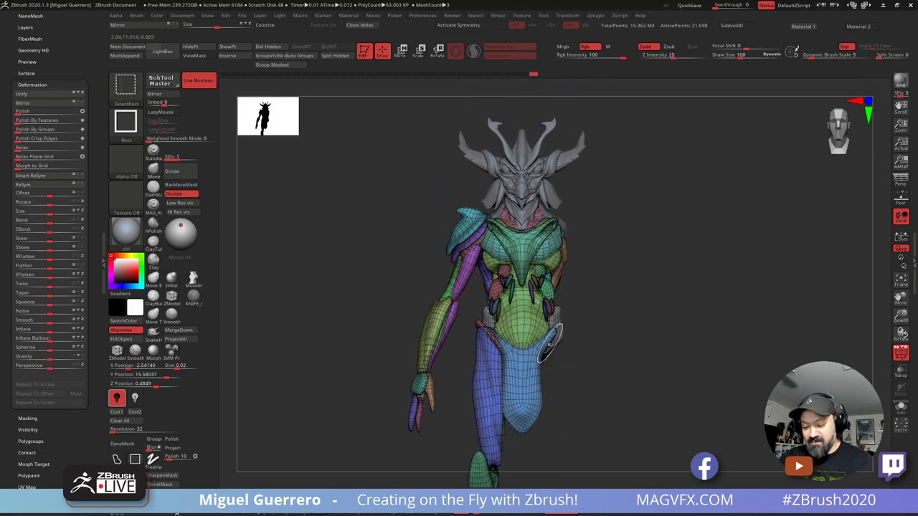
pyautogui.keyDown('ctrl'); pyautogui.moveTo(555, 352); pyautogui.dragTo(564, 327, button='right'); pyautogui.keyUp('ctrl')
pyautogui.keyDown('ctrl'); pyautogui.keyDown('shift'); pyautogui.click(567, 330); pyautogui.keyUp('shift'); pyautogui.keyUp('ctrl')
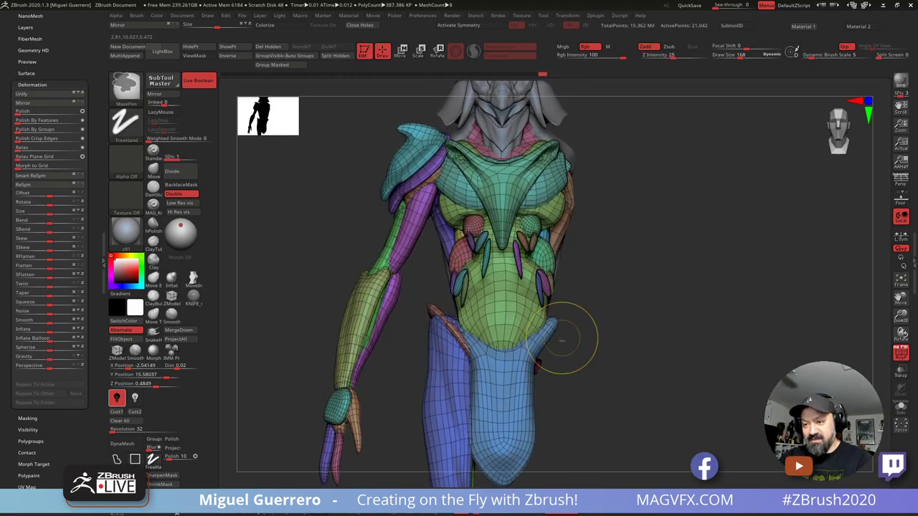
pyautogui.hotkey('ctrl', 'z')
pyautogui.moveTo(533, 301)
pyautogui.keyDown('alt'); pyautogui.mouseDown(button='right')
pyautogui.moveTo(538, 352)
pyautogui.moveTo(539, 320)
pyautogui.mouseUp(button='right'); pyautogui.keyUp('alt')
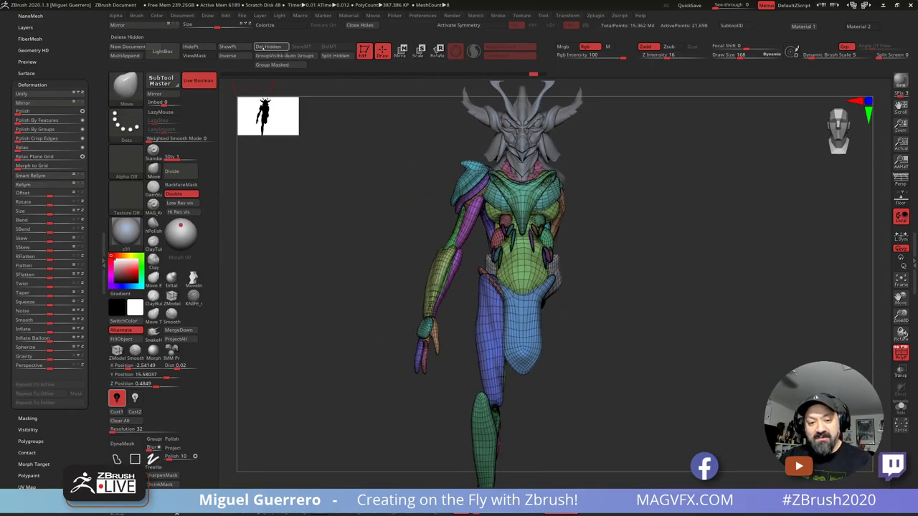
pyautogui.click(263, 47)
pyautogui.moveTo(389, 317)
pyautogui.keyDown('alt'); pyautogui.mouseDown(button='right')
pyautogui.moveTo(396, 277)
pyautogui.moveTo(410, 310)
pyautogui.moveTo(420, 265)
pyautogui.mouseUp(button='right'); pyautogui.keyUp('alt')
pyautogui.click(182, 158)
pyautogui.click(172, 158)
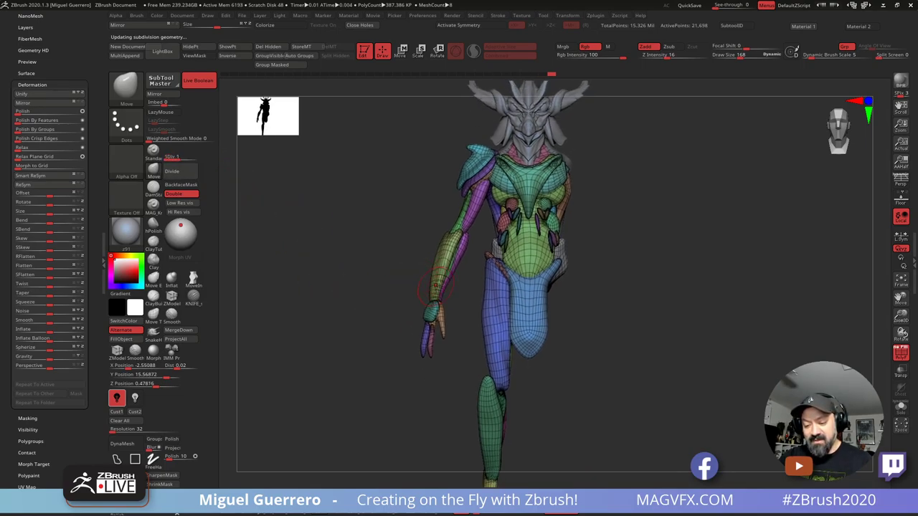
# Step: Hide the creature's remaining right arm, including the shoulder armor, forearm, wrist and finger pieces
pyautogui.keyDown('ctrl'); pyautogui.keyDown('alt'); pyautogui.keyDown('shift'); pyautogui.click(436, 286); pyautogui.keyUp('shift'); pyautogui.keyUp('alt'); pyautogui.keyUp('ctrl')
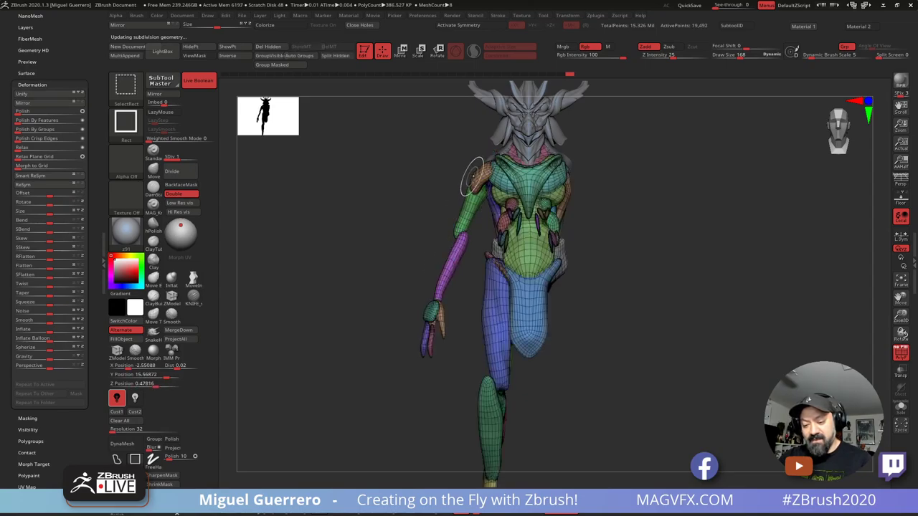
pyautogui.keyDown('ctrl'); pyautogui.keyDown('alt'); pyautogui.keyDown('shift'); pyautogui.click(471, 184); pyautogui.keyUp('shift'); pyautogui.keyUp('alt'); pyautogui.keyUp('ctrl')
pyautogui.keyDown('ctrl'); pyautogui.keyDown('alt'); pyautogui.keyDown('shift'); pyautogui.click(446, 281); pyautogui.keyUp('shift'); pyautogui.keyUp('alt'); pyautogui.keyUp('ctrl')
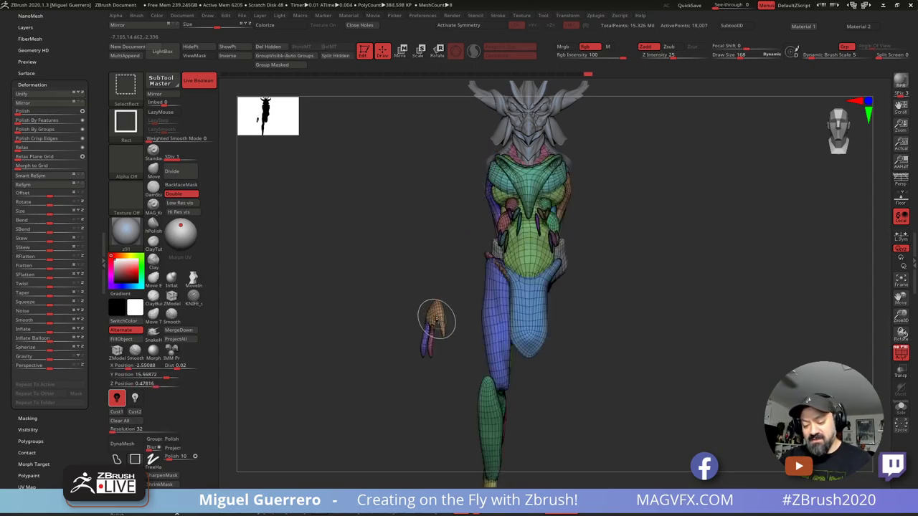
pyautogui.keyDown('ctrl'); pyautogui.keyDown('alt'); pyautogui.keyDown('shift'); pyautogui.click(430, 339); pyautogui.keyUp('shift'); pyautogui.keyUp('alt'); pyautogui.keyUp('ctrl')
# Step: Hide the creature's right leg and hip plate pieces so only the torso of the body subtool stays visible
pyautogui.moveTo(430, 340); pyautogui.dragTo(435, 239)
pyautogui.keyDown('ctrl'); pyautogui.keyDown('shift'); pyautogui.click(486, 289); pyautogui.keyUp('shift'); pyautogui.keyUp('ctrl')
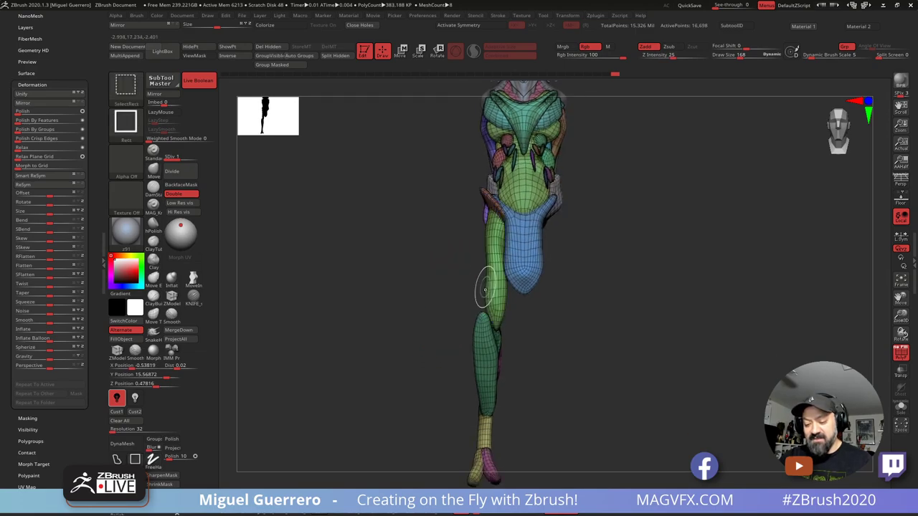
pyautogui.keyDown('ctrl'); pyautogui.keyDown('shift'); pyautogui.click(490, 302); pyautogui.keyUp('shift'); pyautogui.keyUp('ctrl')
pyautogui.keyDown('ctrl'); pyautogui.keyDown('shift'); pyautogui.click(494, 296); pyautogui.keyUp('shift'); pyautogui.keyUp('ctrl')
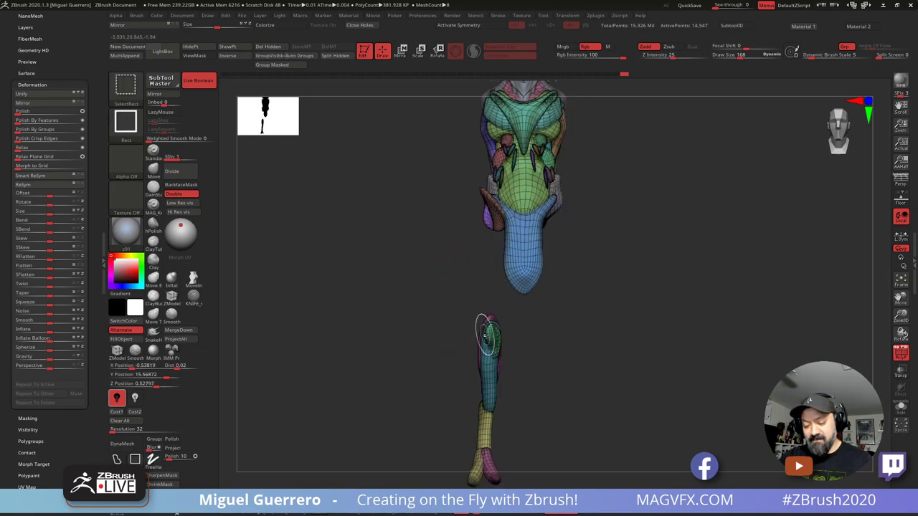
pyautogui.keyDown('ctrl'); pyautogui.keyDown('alt'); pyautogui.keyDown('shift'); pyautogui.click(486, 353); pyautogui.keyUp('shift'); pyautogui.keyUp('alt'); pyautogui.keyUp('ctrl')
pyautogui.keyDown('ctrl'); pyautogui.keyDown('alt'); pyautogui.keyDown('shift'); pyautogui.click(487, 380); pyautogui.keyUp('shift'); pyautogui.keyUp('alt'); pyautogui.keyUp('ctrl')
pyautogui.keyDown('ctrl'); pyautogui.keyDown('alt'); pyautogui.keyDown('shift'); pyautogui.click(488, 411); pyautogui.keyUp('shift'); pyautogui.keyUp('alt'); pyautogui.keyUp('ctrl')
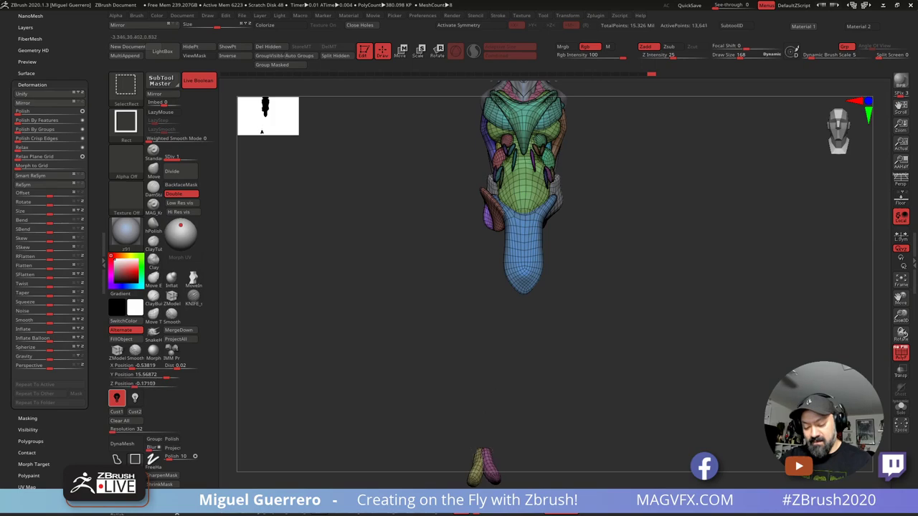
pyautogui.keyDown('ctrl'); pyautogui.keyDown('alt'); pyautogui.keyDown('shift'); pyautogui.click(487, 462); pyautogui.keyUp('shift'); pyautogui.keyUp('alt'); pyautogui.keyUp('ctrl')
pyautogui.moveTo(467, 459); pyautogui.dragTo(452, 312)
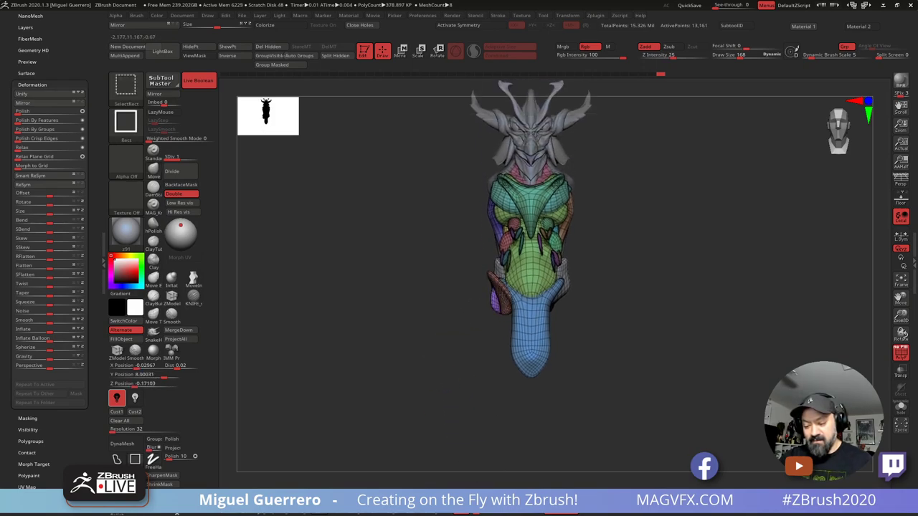
pyautogui.keyDown('ctrl'); pyautogui.keyDown('alt'); pyautogui.keyDown('shift'); pyautogui.click(496, 301); pyautogui.keyUp('shift'); pyautogui.keyUp('alt'); pyautogui.keyUp('ctrl')
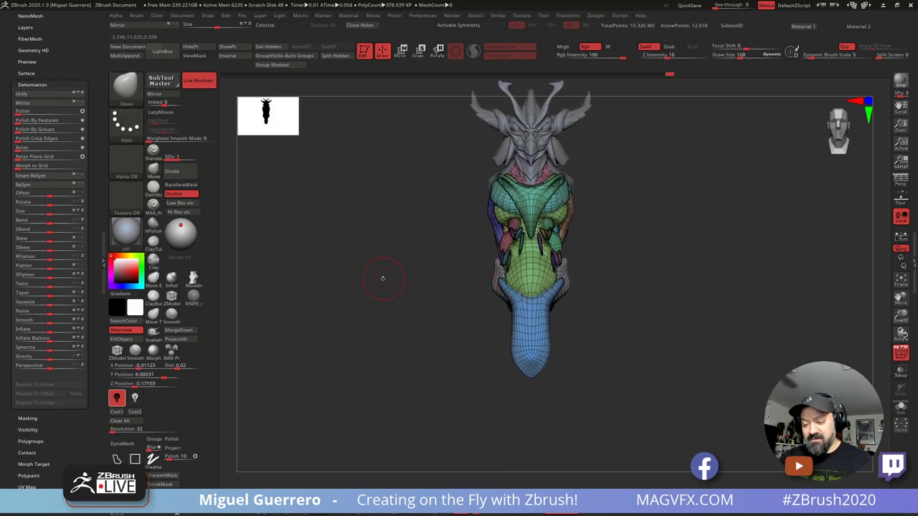
# Step: Duplicate the body subtool and keep only the right arm, leg and hip pieces in the copy
pyautogui.scroll(5, 28, 173)
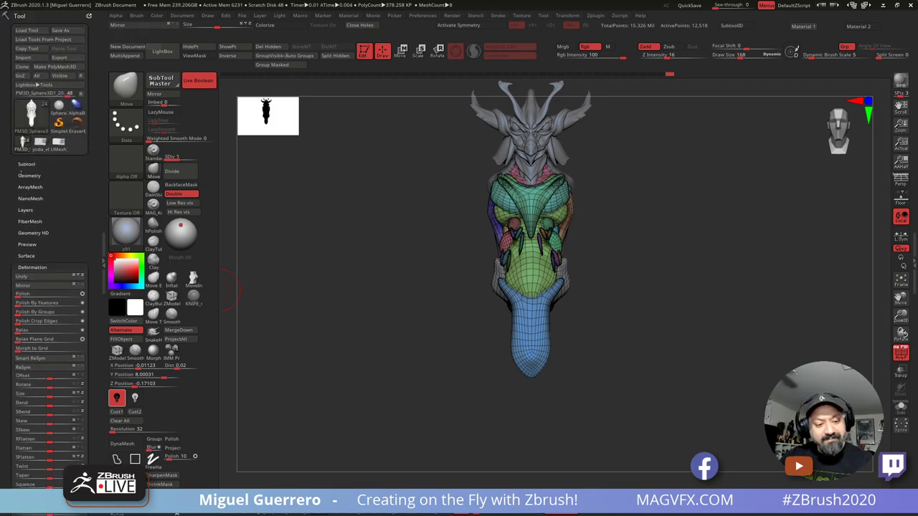
pyautogui.click(25, 164)
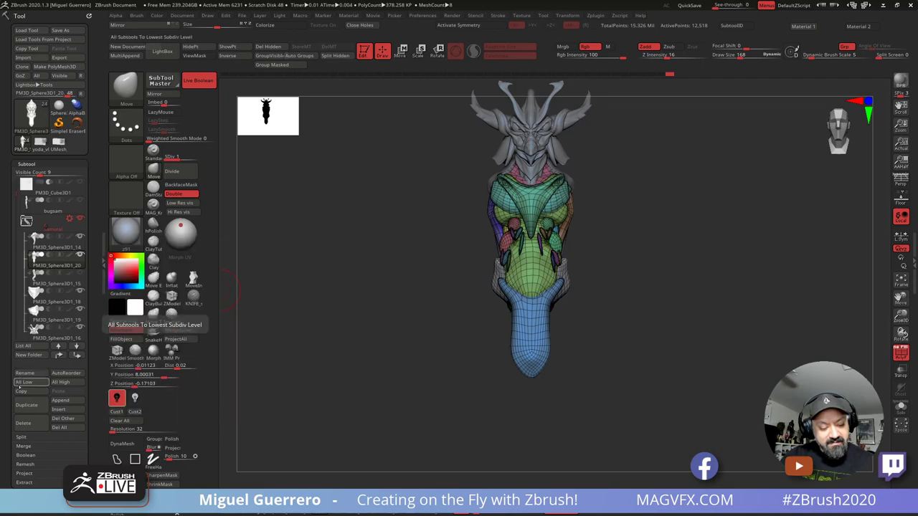
pyautogui.click(24, 382)
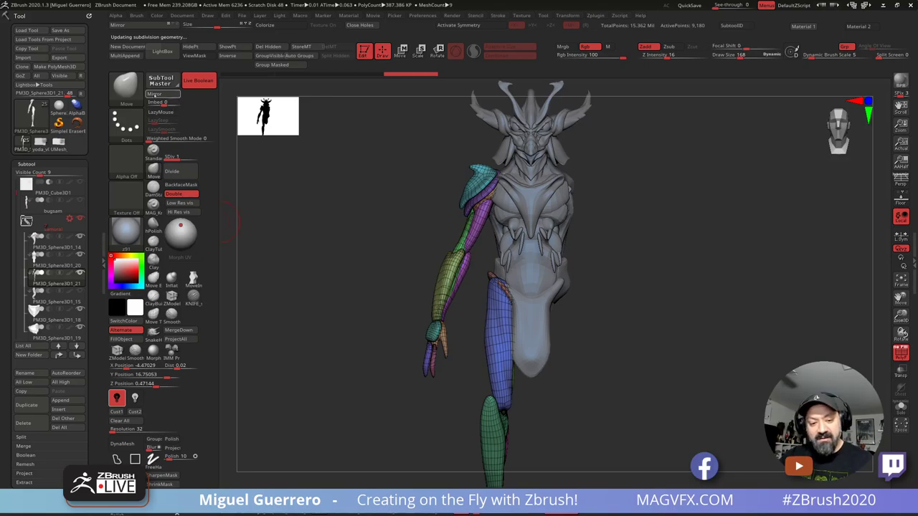
# Step: Mirror the limb subtool across the X axis with the result merged into one subtool, and activate symmetry
pyautogui.click(155, 94)
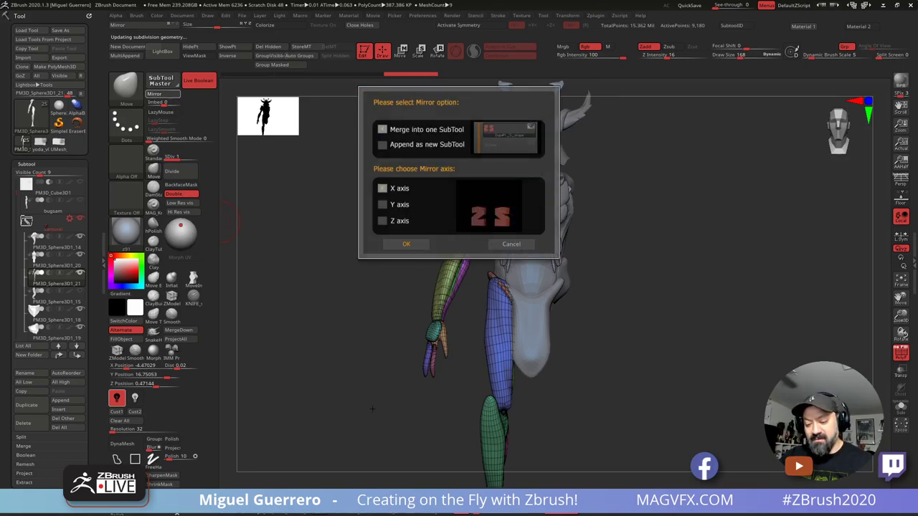
pyautogui.click(404, 245)
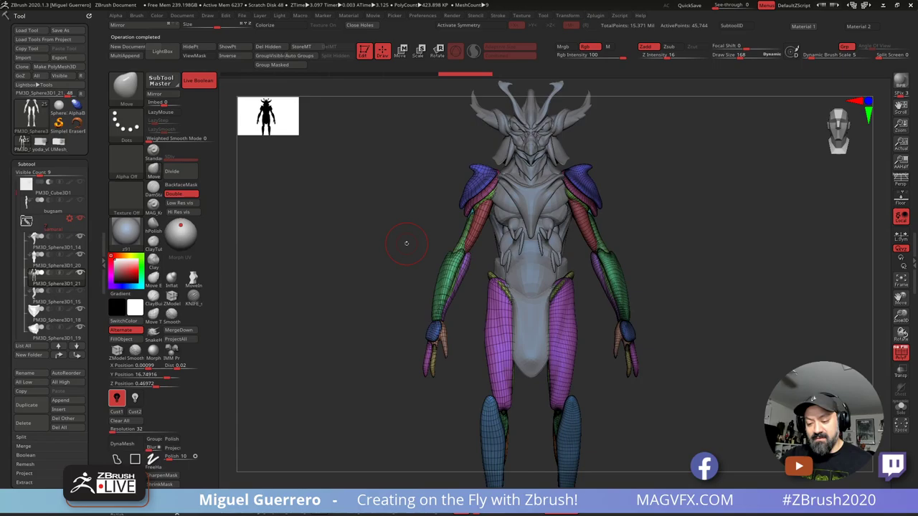
pyautogui.keyDown('alt'); pyautogui.moveTo(391, 345); pyautogui.dragTo(380, 315); pyautogui.keyUp('alt')
pyautogui.keyDown('alt'); pyautogui.moveTo(526, 362); pyautogui.dragTo(528, 338); pyautogui.keyUp('alt')
pyautogui.press('x')
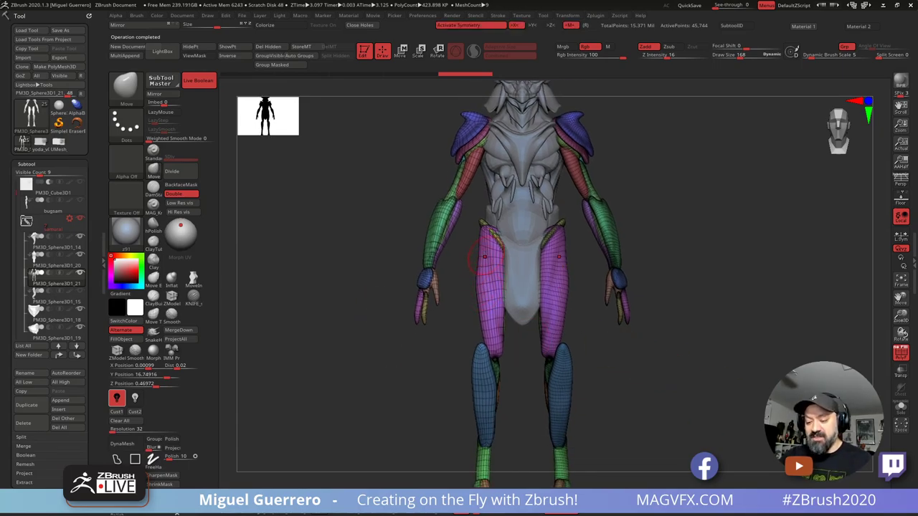
pyautogui.moveTo(465, 252)
pyautogui.keyDown('ctrl'); pyautogui.mouseDown(button='right')
pyautogui.moveTo(500, 274)
pyautogui.moveTo(439, 314)
pyautogui.mouseUp(button='right'); pyautogui.keyUp('ctrl')
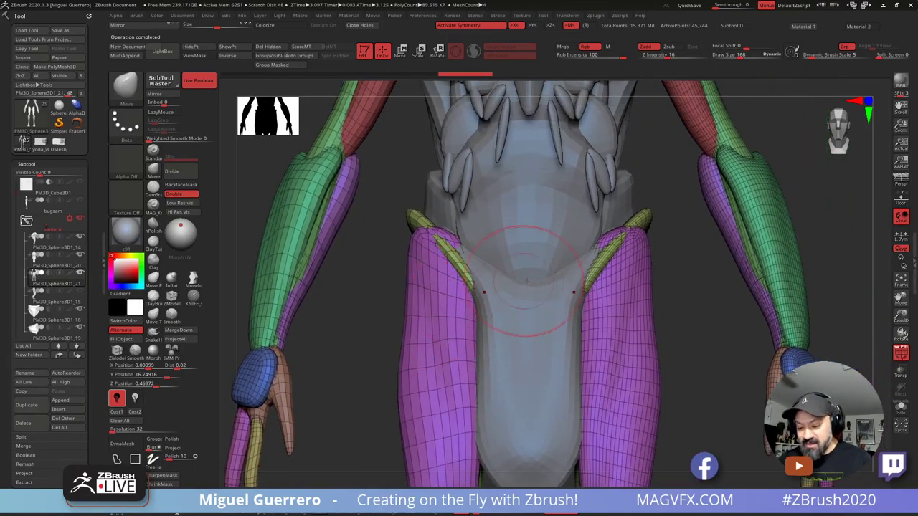
# Step: Select the bugsam subtool and view it beside the whole creature
pyautogui.click(34, 212)
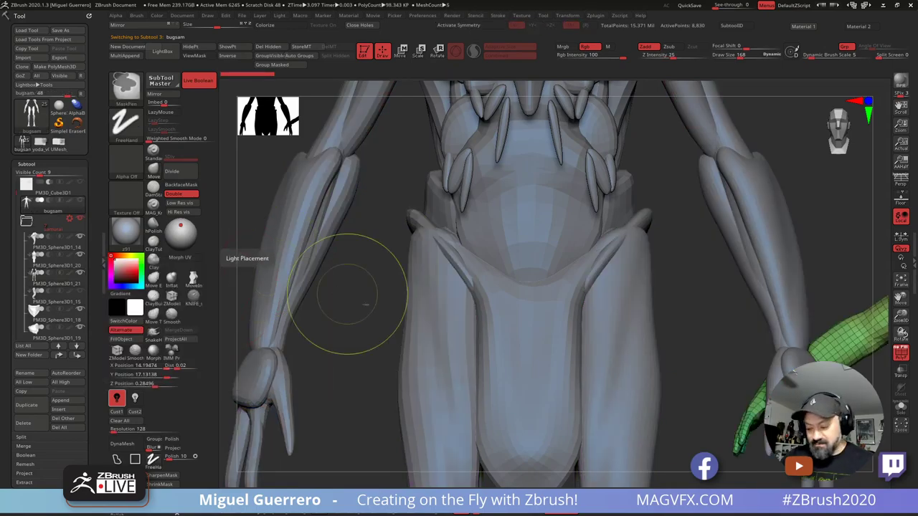
pyautogui.press('f')
pyautogui.keyDown('ctrl'); pyautogui.moveTo(396, 281); pyautogui.dragTo(410, 249, button='right'); pyautogui.keyUp('ctrl')
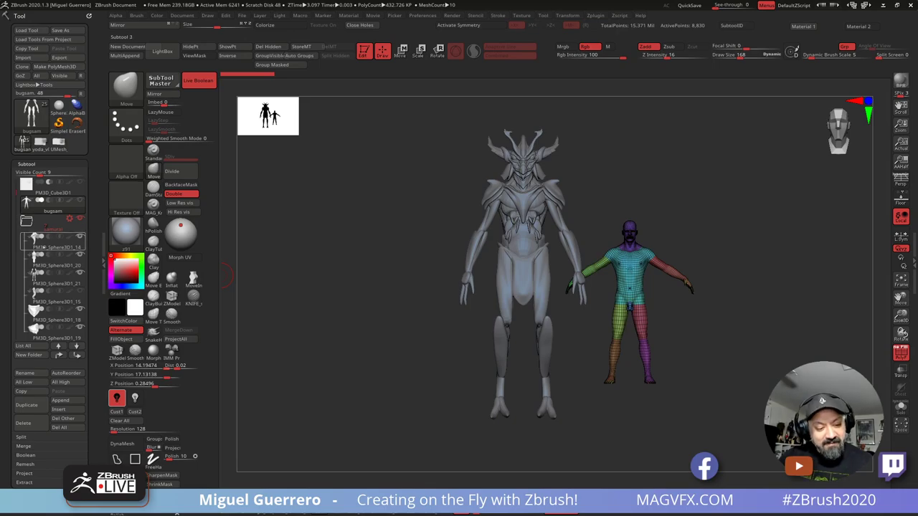
# Step: Select the torso subtool PM3D_Sphere3D1_20 and delete its hidden limb pieces
pyautogui.click(42, 244)
pyautogui.click(41, 259)
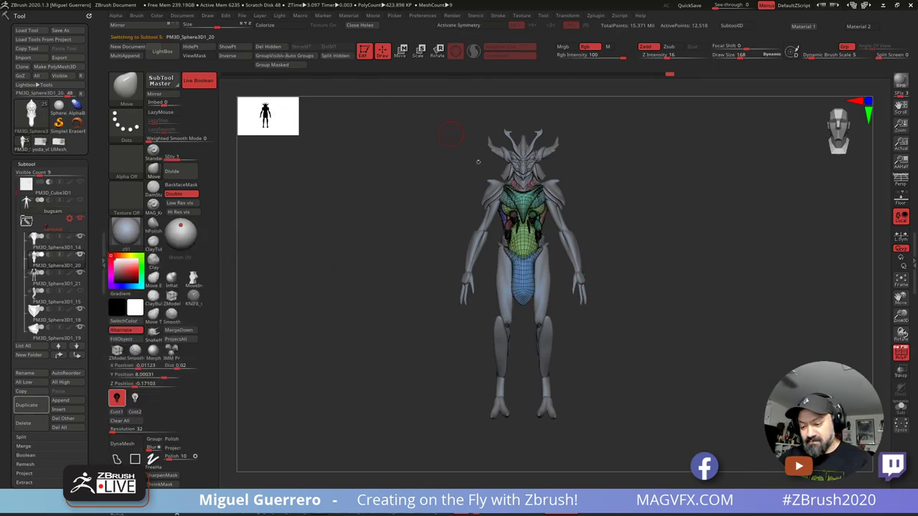
pyautogui.keyDown('ctrl'); pyautogui.moveTo(500, 258); pyautogui.dragTo(495, 291, button='right'); pyautogui.keyUp('ctrl')
pyautogui.click(269, 48)
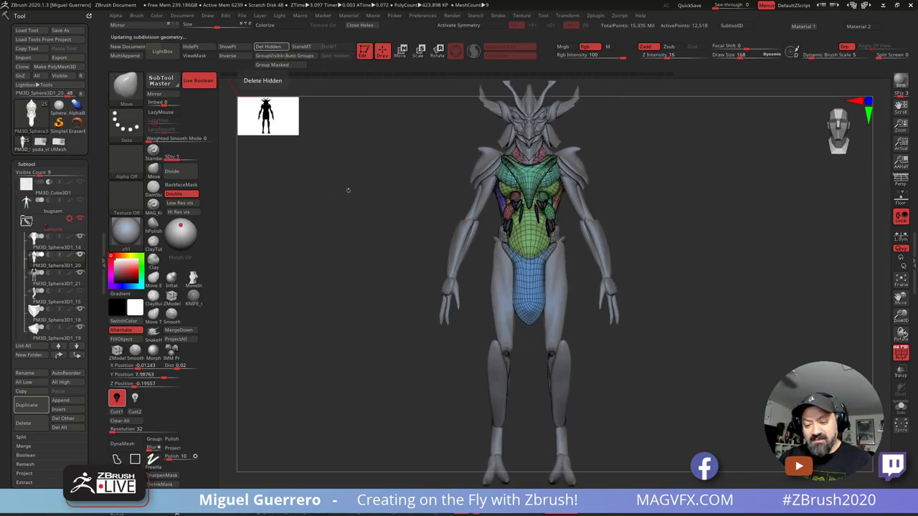
# Step: Select the mirrored limb subtool PM3D_Sphere3D1_21 and turn off its symmetry
pyautogui.scroll(3, 462, 267)
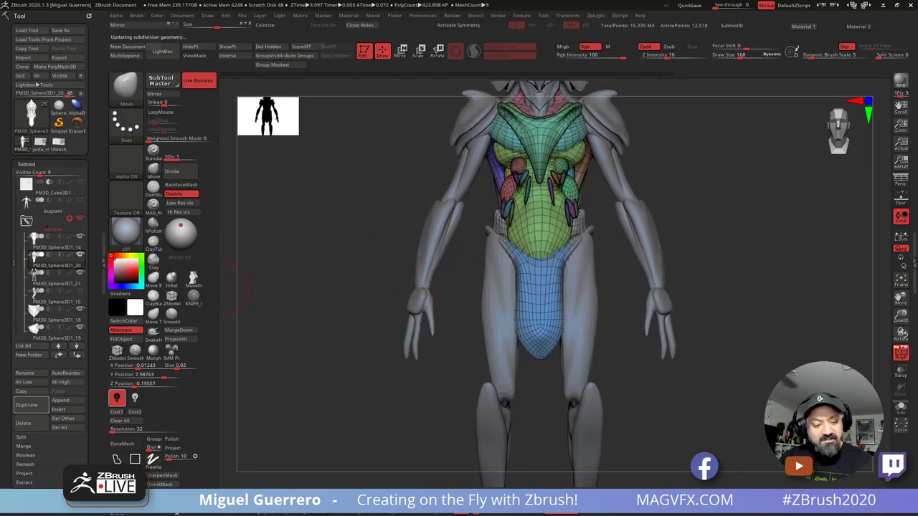
pyautogui.click(58, 284)
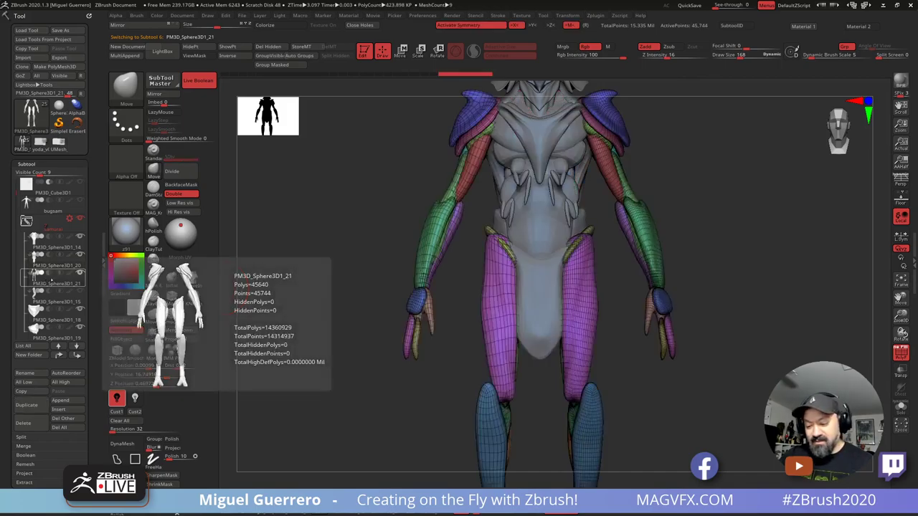
pyautogui.scroll(-2, 373, 300)
pyautogui.scroll(-3, 414, 298)
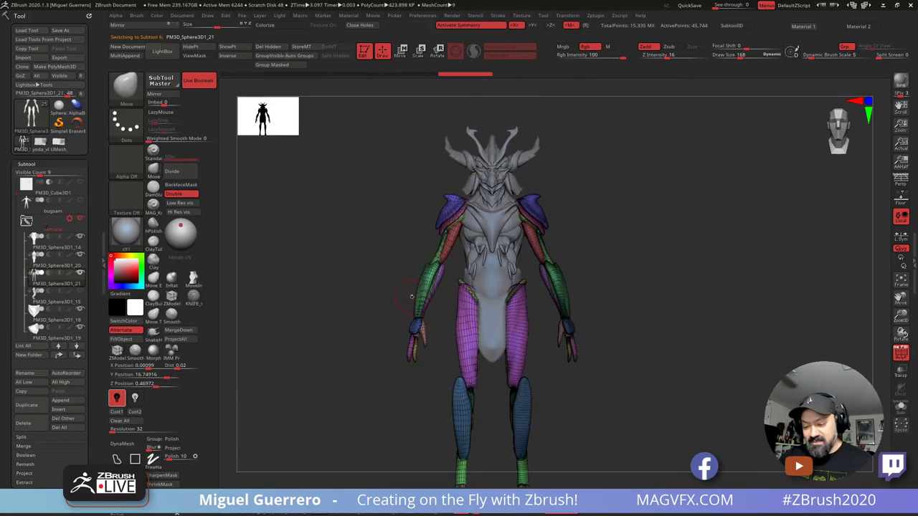
pyautogui.keyDown('alt'); pyautogui.moveTo(412, 296); pyautogui.dragTo(413, 243); pyautogui.keyUp('alt')
pyautogui.press('x')
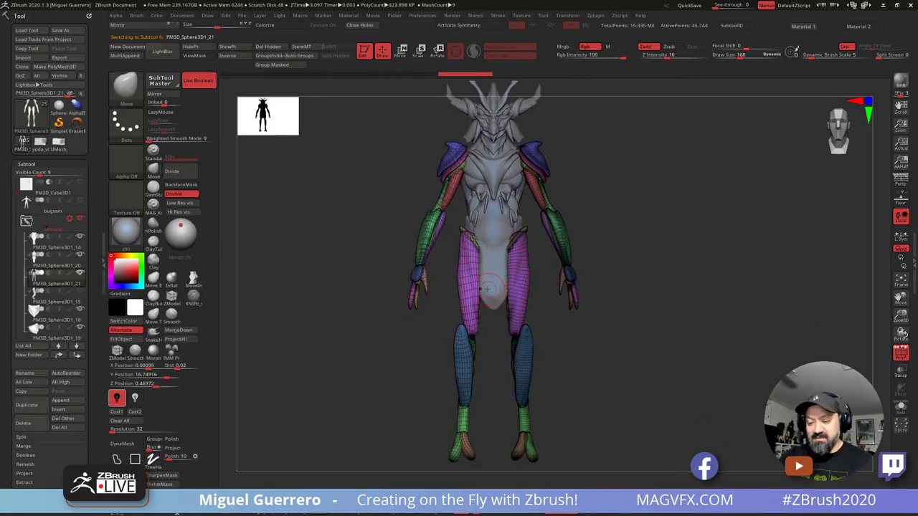
pyautogui.scroll(-1, 435, 260)
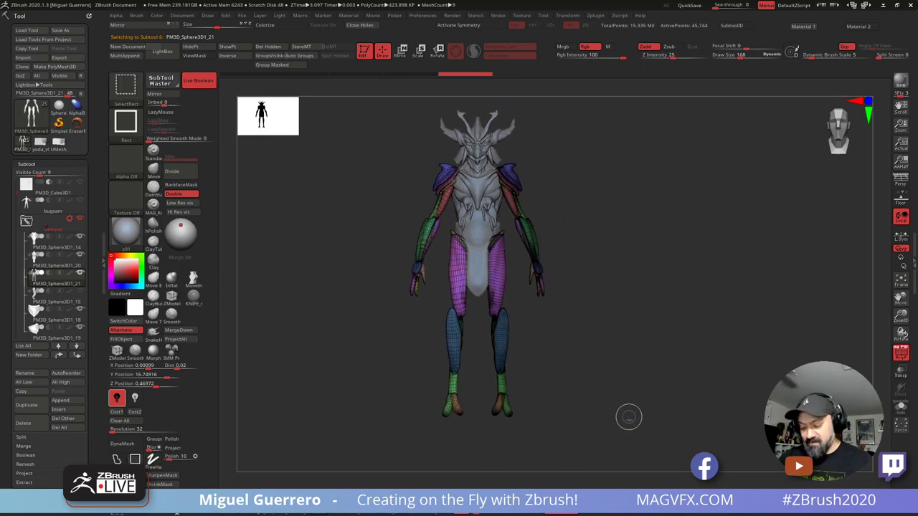
# Step: Isolate the limb subtool, keep only one side's arm and leg visible, and delete the hidden opposite side
pyautogui.click(901, 409)
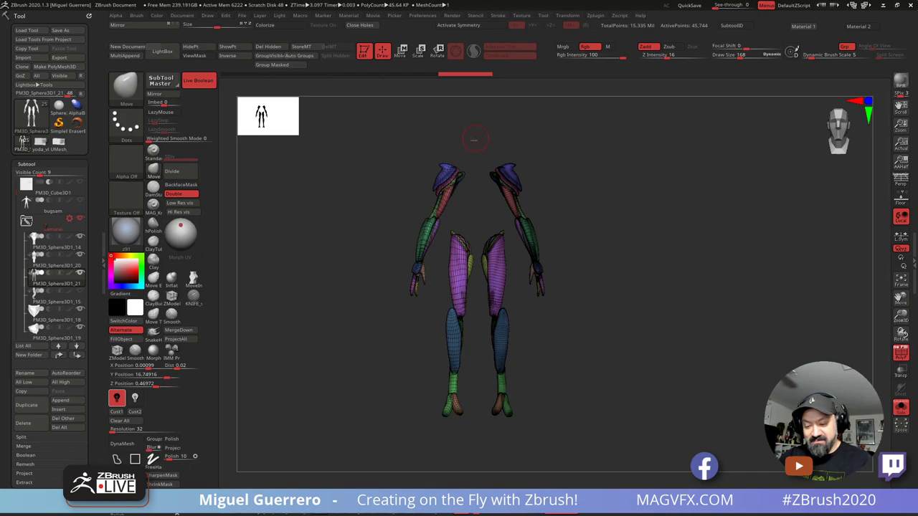
pyautogui.keyDown('ctrl'); pyautogui.keyDown('shift'); pyautogui.moveTo(474, 138); pyautogui.dragTo(597, 409); pyautogui.keyUp('shift'); pyautogui.keyUp('ctrl')
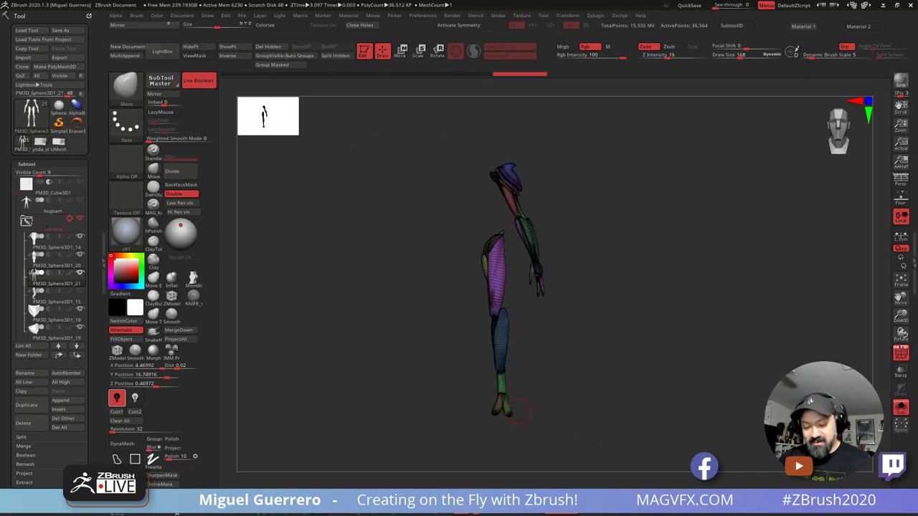
pyautogui.moveTo(520, 412); pyautogui.dragTo(349, 289)
pyautogui.click(268, 46)
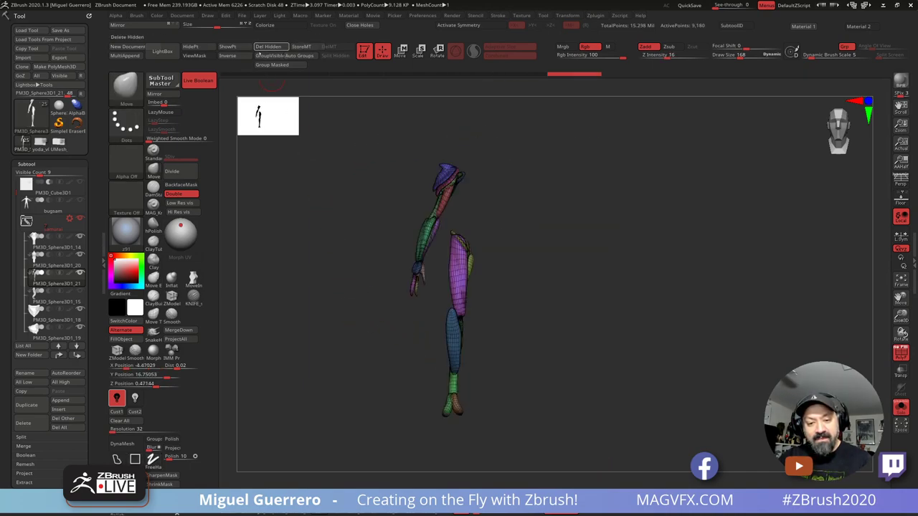
# Step: Mirror the remaining arm and leg across the X axis, merge them into one subtool, and show the whole creature again
pyautogui.click(154, 94)
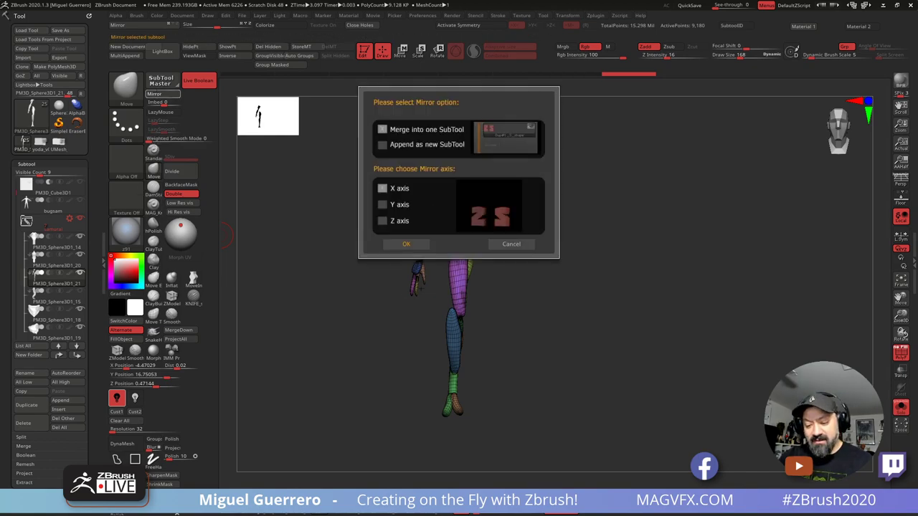
pyautogui.click(407, 244)
pyautogui.moveTo(433, 318)
pyautogui.keyDown('ctrl'); pyautogui.mouseDown(button='right')
pyautogui.moveTo(484, 348)
pyautogui.moveTo(484, 394)
pyautogui.moveTo(474, 406)
pyautogui.mouseUp(button='right'); pyautogui.keyUp('ctrl')
pyautogui.click(901, 406)
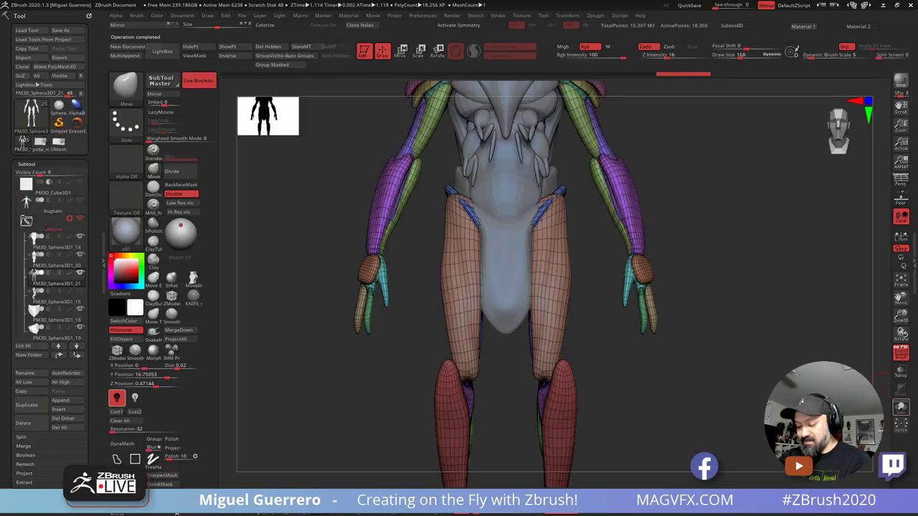
# Step: Activate X symmetry on the limb subtool and adjust the upper hip pieces with the Move Topological brush
pyautogui.keyDown('alt'); pyautogui.moveTo(692, 329); pyautogui.dragTo(725, 419, button='right'); pyautogui.keyUp('alt')
pyautogui.keyDown('ctrl'); pyautogui.moveTo(467, 275); pyautogui.dragTo(453, 348, button='right'); pyautogui.keyUp('ctrl')
pyautogui.moveTo(336, 267); pyautogui.dragTo(385, 287, button='right')
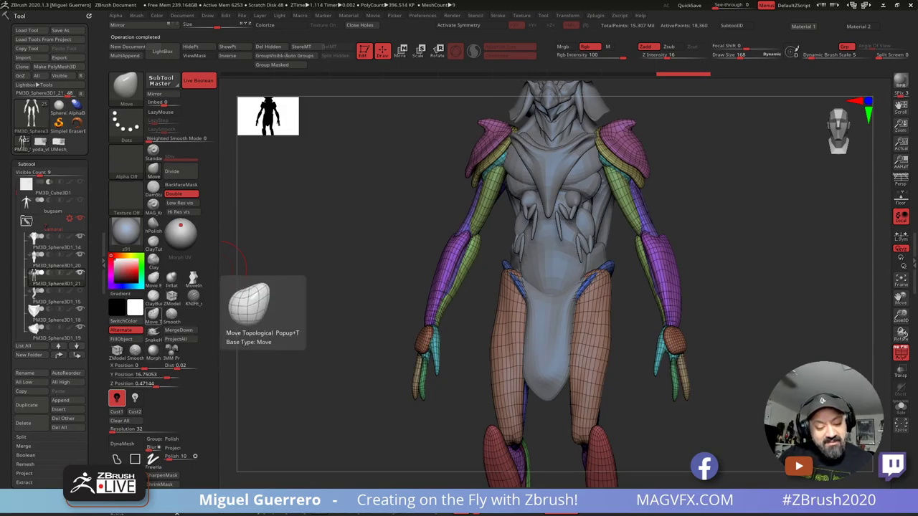
pyautogui.click(153, 313)
pyautogui.moveTo(332, 304); pyautogui.dragTo(409, 291, button='right')
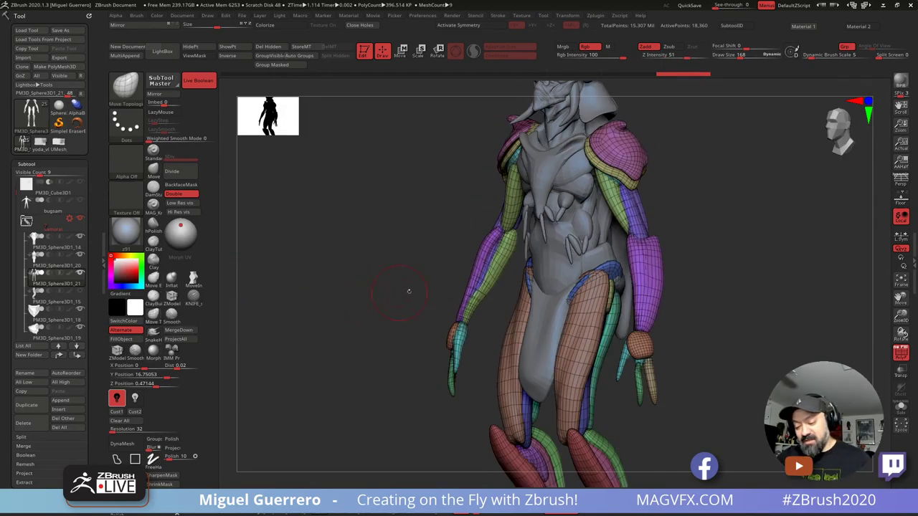
pyautogui.press('ctrl')
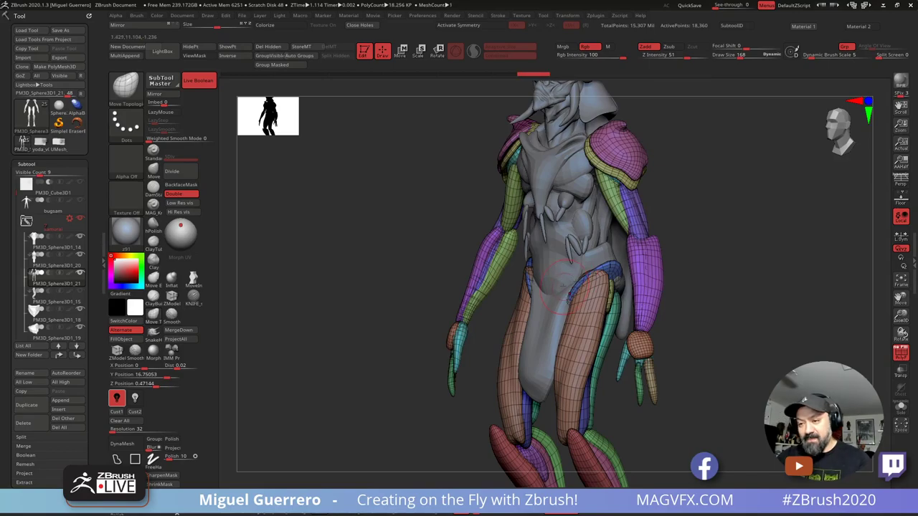
pyautogui.press('x')
pyautogui.moveTo(588, 279); pyautogui.dragTo(584, 253)
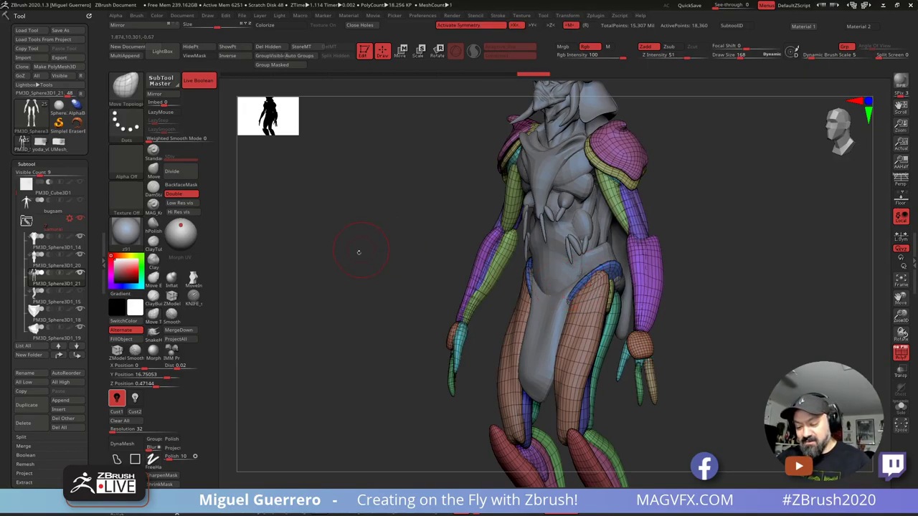
pyautogui.keyDown('shift'); pyautogui.moveTo(358, 251); pyautogui.dragTo(388, 252); pyautogui.keyUp('shift')
pyautogui.moveTo(584, 280); pyautogui.dragTo(588, 271)
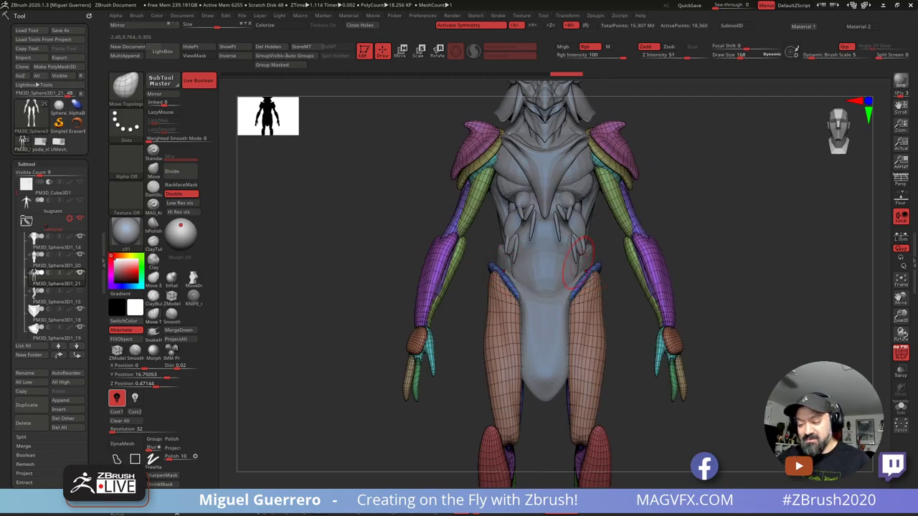
# Step: Hide the polyframe and nudge the lower-leg shapes in side view with an enlarged Move Topological brush
pyautogui.click(901, 352)
pyautogui.keyDown('ctrl'); pyautogui.moveTo(388, 238); pyautogui.dragTo(346, 248, button='right'); pyautogui.keyUp('ctrl')
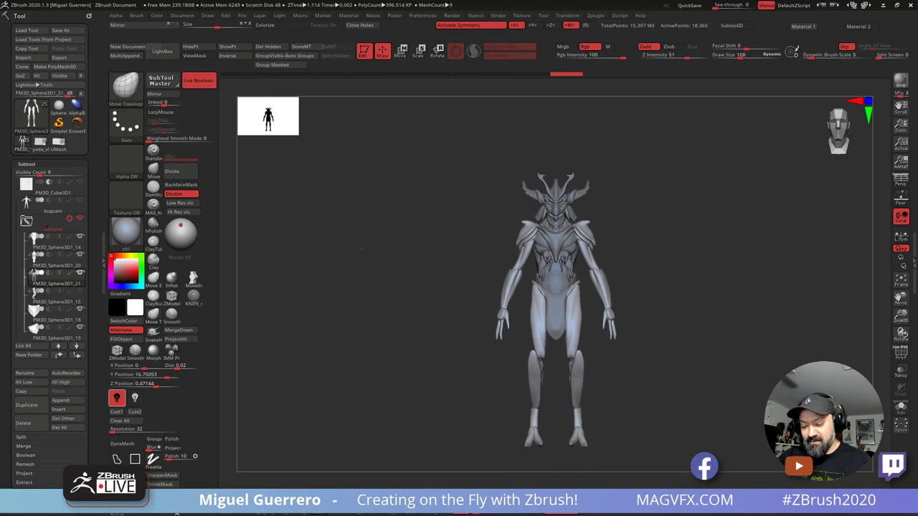
pyautogui.keyDown('alt'); pyautogui.moveTo(385, 280); pyautogui.dragTo(371, 256, button='right'); pyautogui.keyUp('alt')
pyautogui.moveTo(381, 260); pyautogui.dragTo(430, 266)
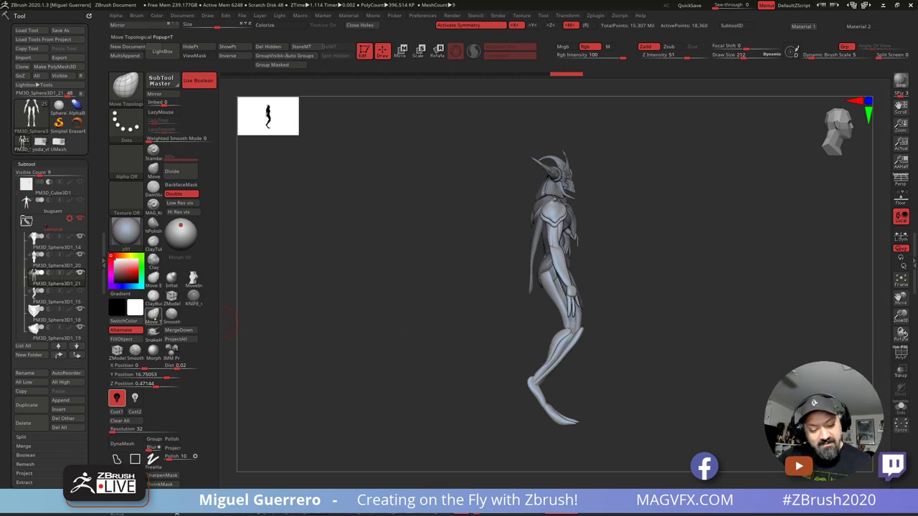
pyautogui.click(153, 316)
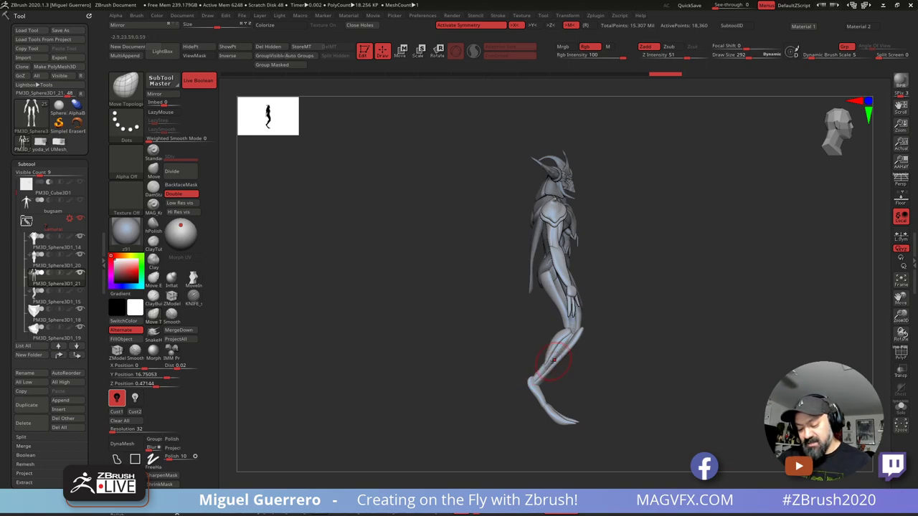
pyautogui.moveTo(554, 360); pyautogui.dragTo(560, 356)
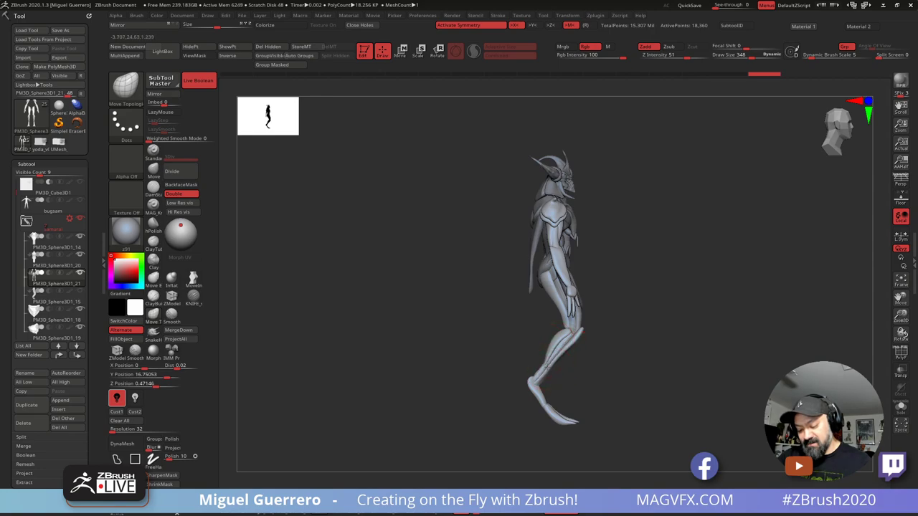
pyautogui.moveTo(548, 351); pyautogui.dragTo(554, 353)
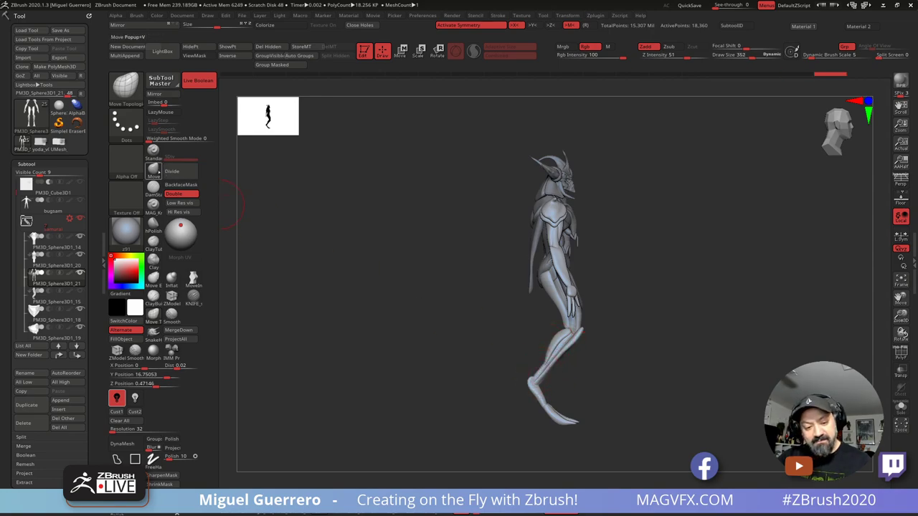
# Step: Switch to the Move brush and view the creature from the front with the polyframe displayed
pyautogui.click(154, 171)
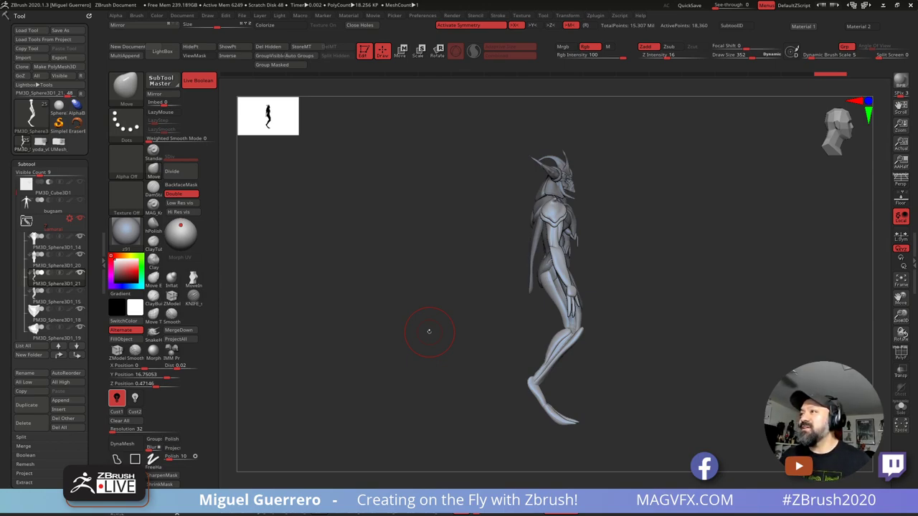
pyautogui.moveTo(421, 295)
pyautogui.mouseDown()
pyautogui.moveTo(393, 303)
pyautogui.moveTo(424, 278)
pyautogui.mouseUp()
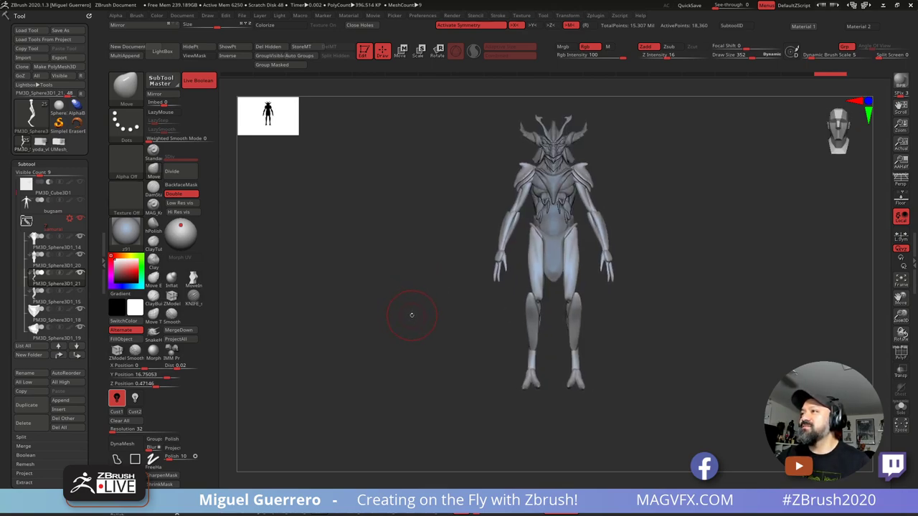
pyautogui.moveTo(412, 315)
pyautogui.keyDown('alt'); pyautogui.mouseDown()
pyautogui.moveTo(404, 328)
pyautogui.moveTo(429, 345)
pyautogui.moveTo(422, 355)
pyautogui.mouseUp(); pyautogui.keyUp('alt')
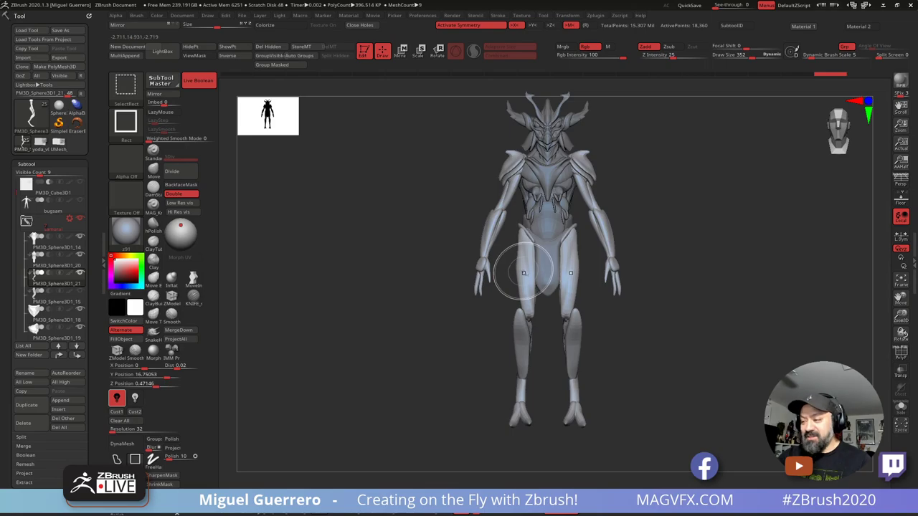
pyautogui.hotkey('shift', 'f')
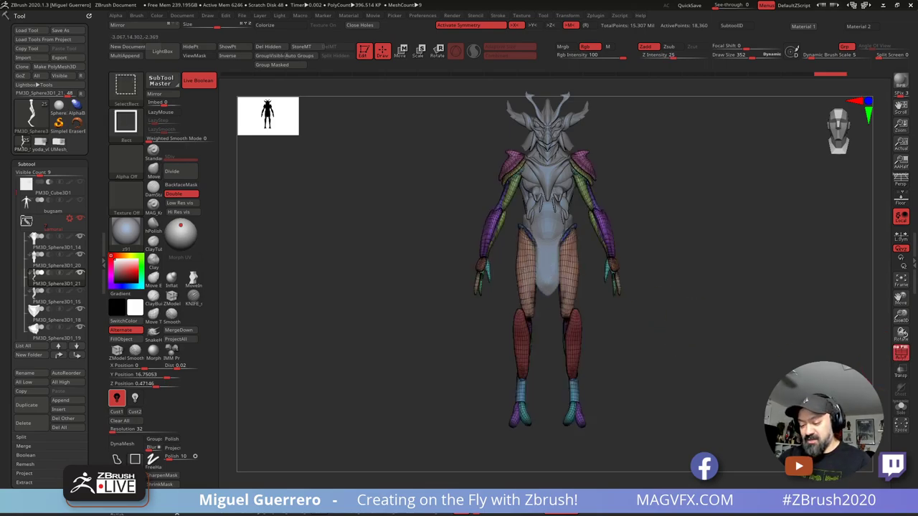
# Step: Hide the thigh polygroups and restore full visibility of the limb subtool
pyautogui.keyDown('ctrl'); pyautogui.keyDown('shift'); pyautogui.click(520, 273); pyautogui.keyUp('shift'); pyautogui.keyUp('ctrl')
pyautogui.keyDown('ctrl'); pyautogui.keyDown('shift'); pyautogui.click(521, 274); pyautogui.keyUp('shift'); pyautogui.keyUp('ctrl')
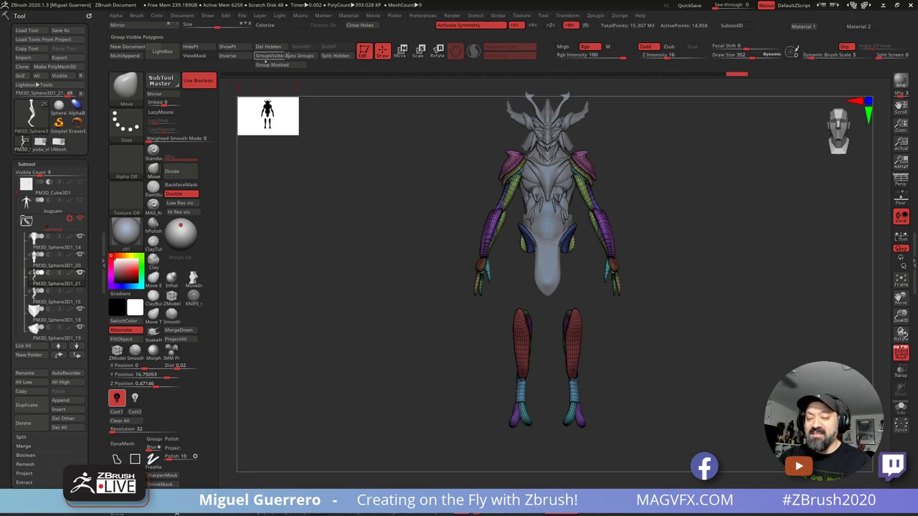
pyautogui.keyDown('ctrl'); pyautogui.keyDown('shift'); pyautogui.click(403, 281); pyautogui.keyUp('shift'); pyautogui.keyUp('ctrl')
pyautogui.keyDown('alt'); pyautogui.moveTo(487, 323); pyautogui.dragTo(508, 322); pyautogui.keyUp('alt')
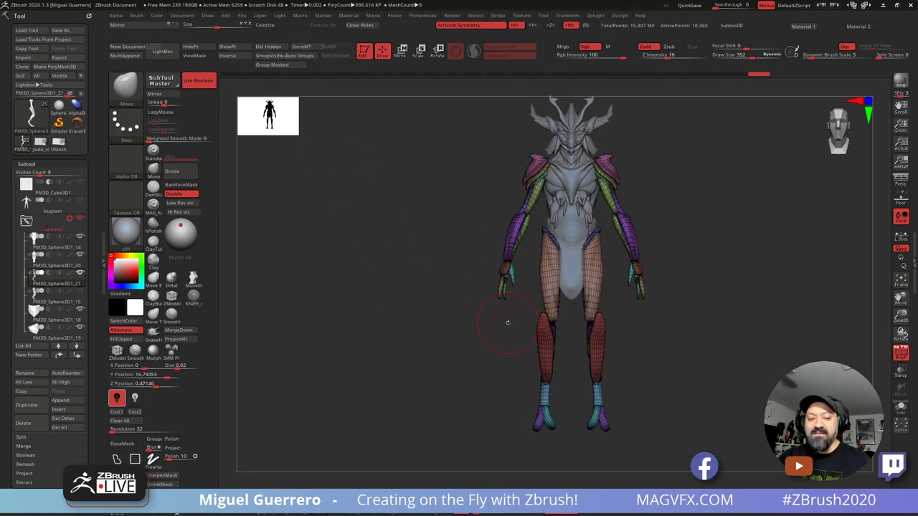
# Step: Look through the limb subtool's masking, polygroup and visibility options for the commands that hide, show or grow parts
pyautogui.scroll(-5, 86, 402)
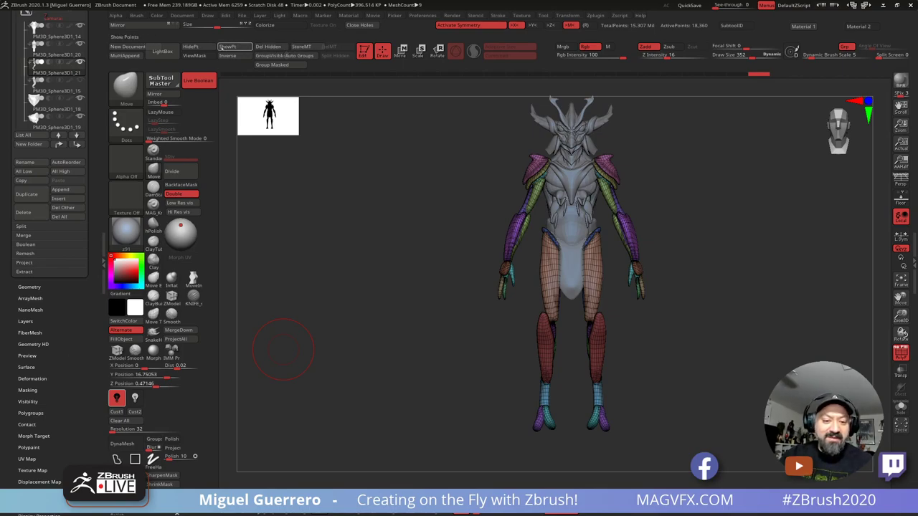
pyautogui.moveTo(86, 405); pyautogui.dragTo(86, 404)
pyautogui.scroll(-1, 86, 403)
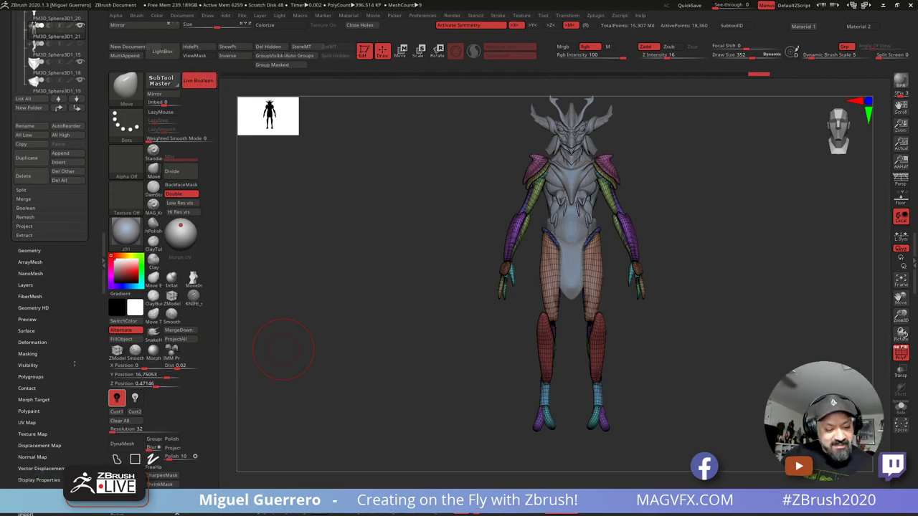
pyautogui.moveTo(14, 388); pyautogui.dragTo(14, 377)
pyautogui.click(24, 343)
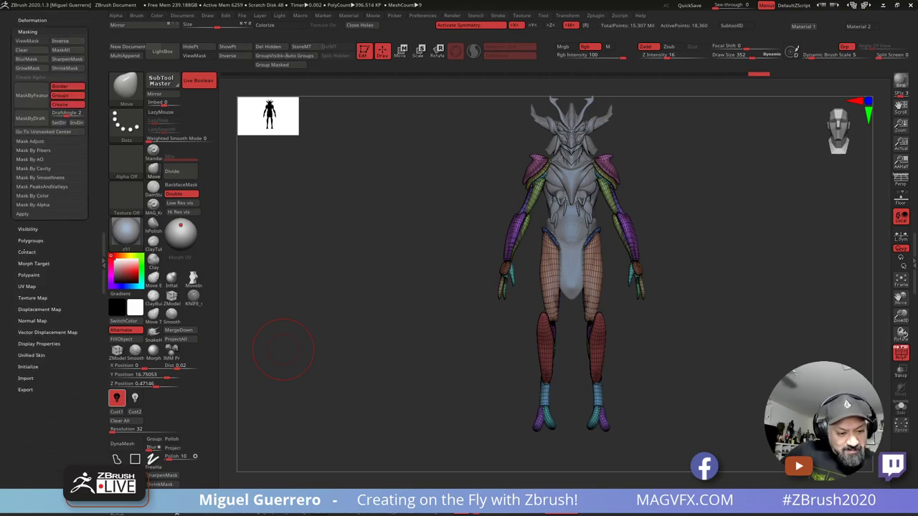
pyautogui.click(25, 239)
pyautogui.moveTo(9, 214); pyautogui.dragTo(8, 332)
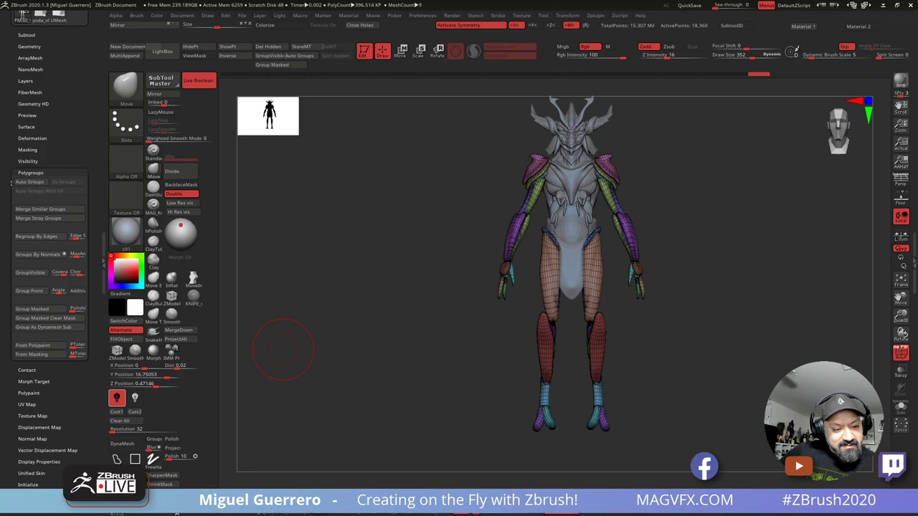
pyautogui.click(28, 149)
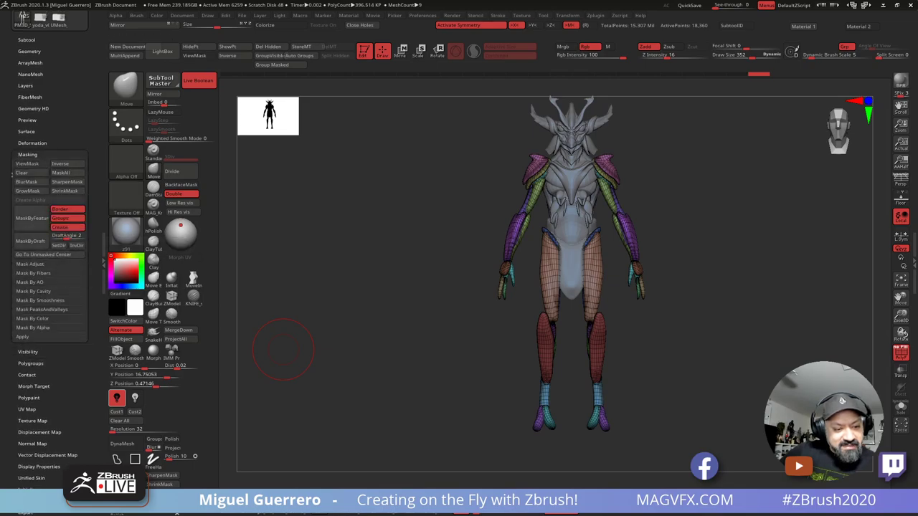
pyautogui.click(21, 352)
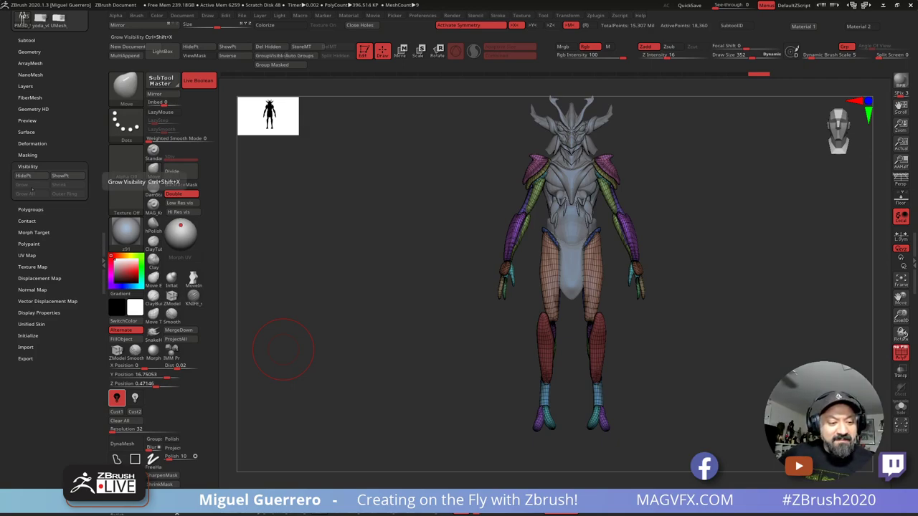
# Step: Compare the creature's side and front views with and without the polyframe
pyautogui.moveTo(429, 318); pyautogui.dragTo(487, 345)
pyautogui.click(901, 353)
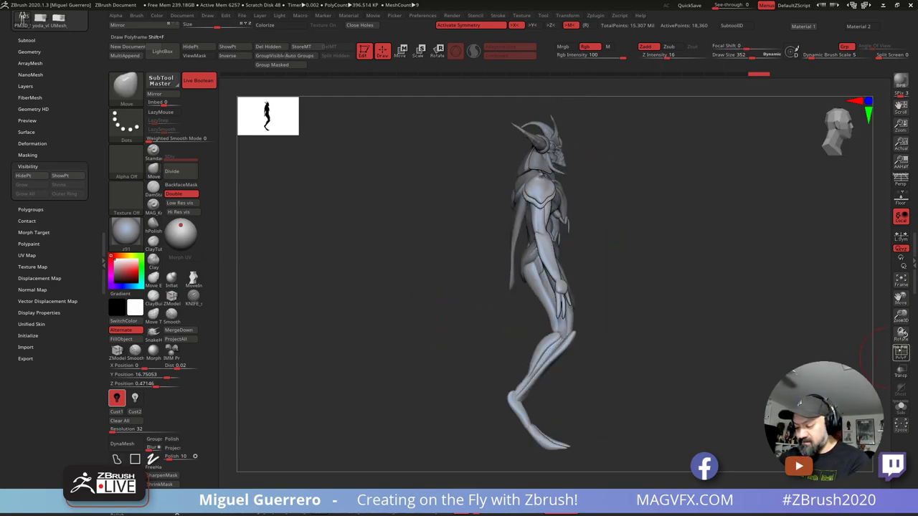
pyautogui.moveTo(767, 336); pyautogui.dragTo(707, 333)
pyautogui.click(901, 353)
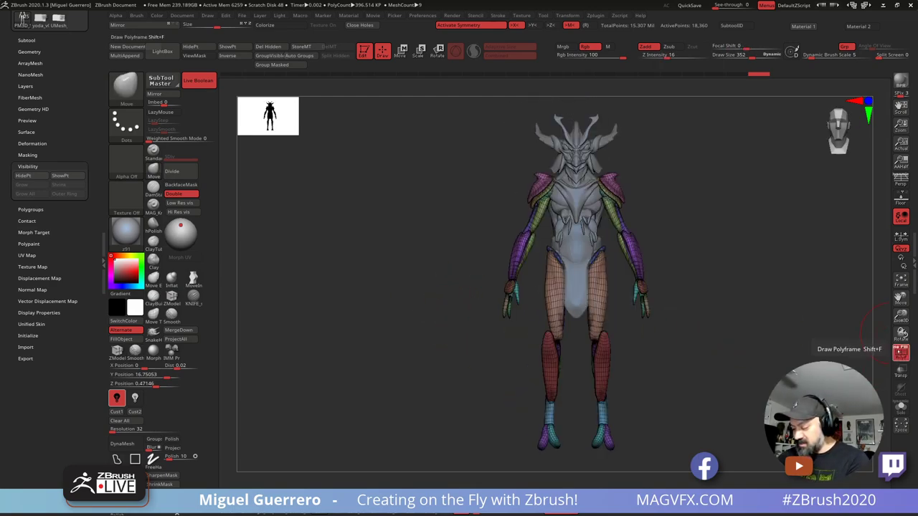
pyautogui.keyDown('alt'); pyautogui.moveTo(631, 370); pyautogui.dragTo(552, 366); pyautogui.keyUp('alt')
pyautogui.click(901, 352)
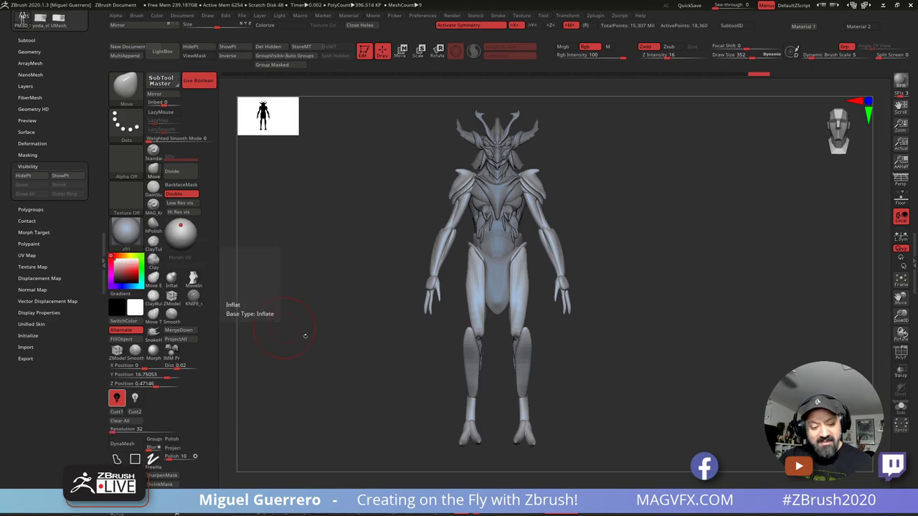
# Step: Choose a muted reddish-pink color and assign the zbro_Realtime_Gray material to the creature
pyautogui.click(119, 268)
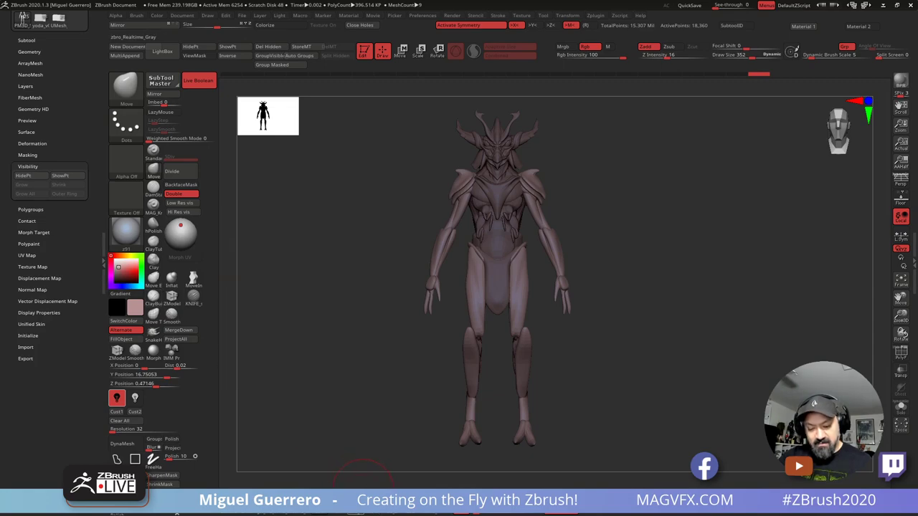
pyautogui.click(356, 507)
pyautogui.moveTo(358, 343)
pyautogui.keyDown('alt'); pyautogui.mouseDown()
pyautogui.moveTo(371, 362)
pyautogui.moveTo(390, 328)
pyautogui.mouseUp(); pyautogui.keyUp('alt')
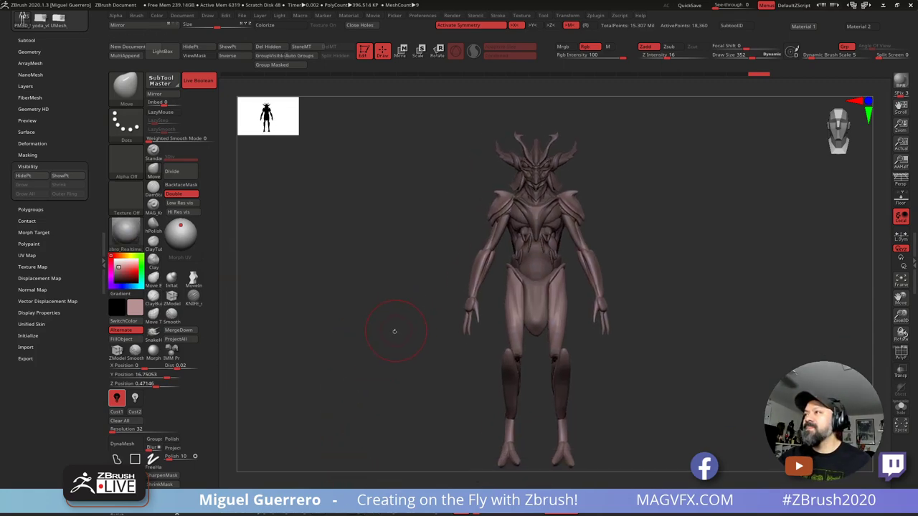
# Step: Examine the recolored creature from the side and in three-quarter view, and return to the tool's file commands
pyautogui.press('ctrl')
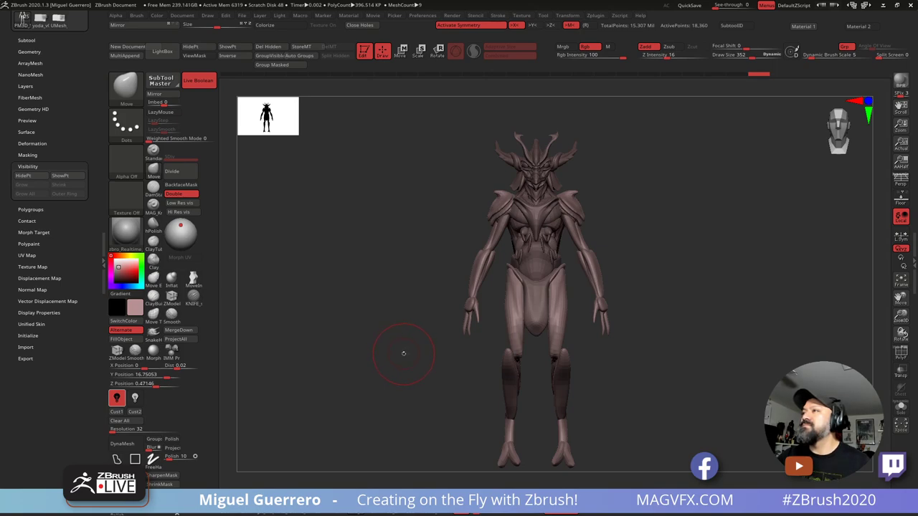
pyautogui.keyDown('alt'); pyautogui.moveTo(383, 316); pyautogui.dragTo(466, 302, button='right'); pyautogui.keyUp('alt')
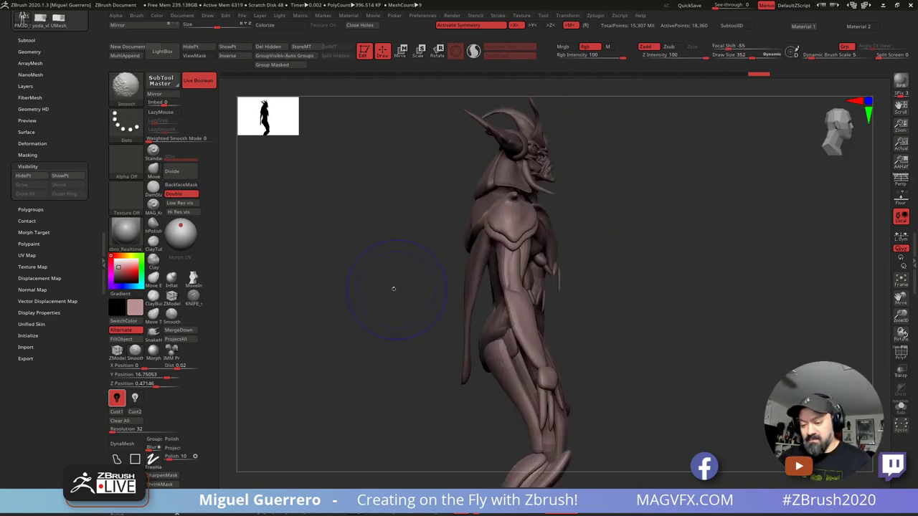
pyautogui.moveTo(360, 293); pyautogui.dragTo(251, 266, button='right')
pyautogui.moveTo(93, 178); pyautogui.dragTo(93, 302)
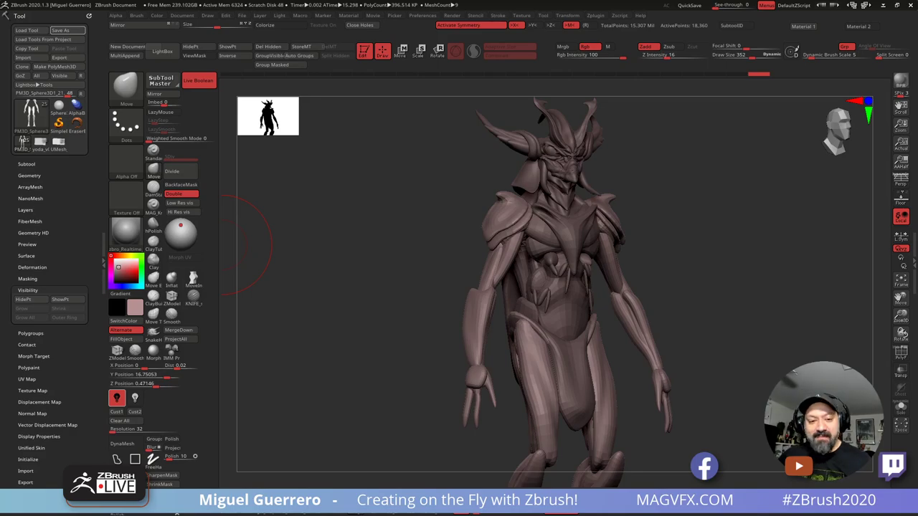
# Step: Make the hidden Merged_PM3D_Sphere3D1_15 creature subtool visible alongside the current creature
pyautogui.moveTo(335, 285); pyautogui.dragTo(254, 320)
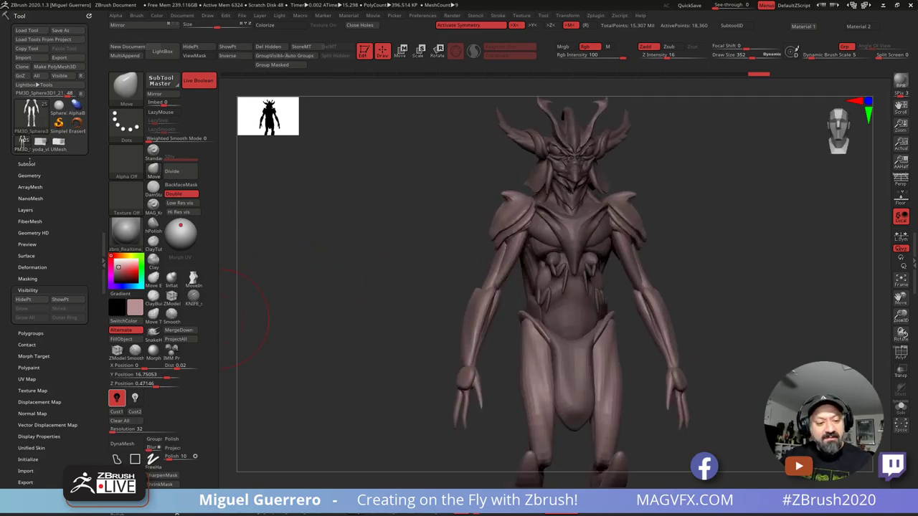
pyautogui.click(27, 164)
pyautogui.moveTo(14, 253); pyautogui.dragTo(8, 287)
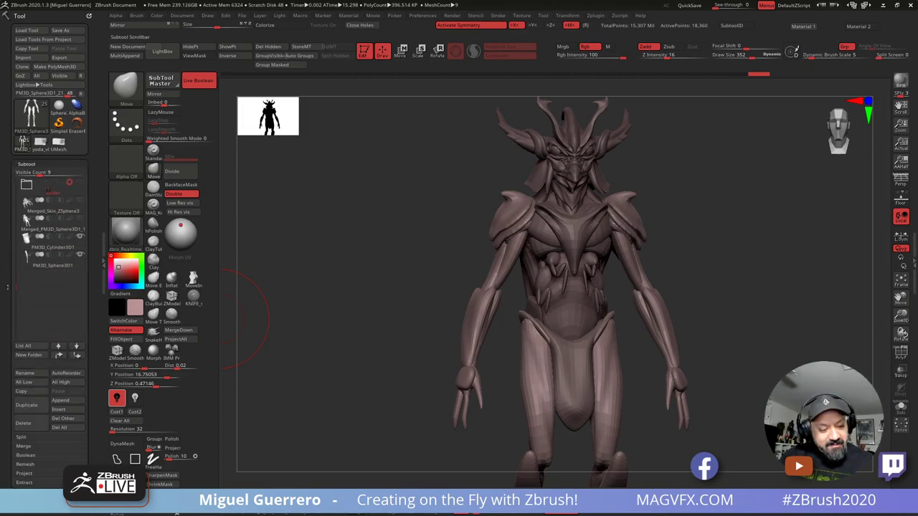
pyautogui.scroll(2, 63, 266)
pyautogui.click(81, 256)
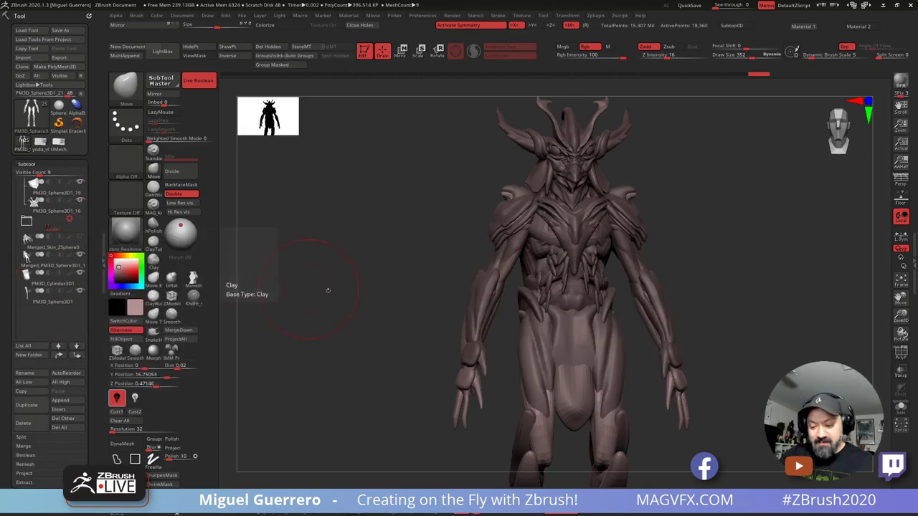
# Step: Select the merged creature subtool and move it sideways next to the current creature, to an X position of about 16.92
pyautogui.keyDown('ctrl'); pyautogui.moveTo(345, 315); pyautogui.dragTo(349, 271, button='right'); pyautogui.keyUp('ctrl')
pyautogui.keyDown('alt'); pyautogui.moveTo(349, 271); pyautogui.dragTo(317, 242, button='right'); pyautogui.keyUp('alt')
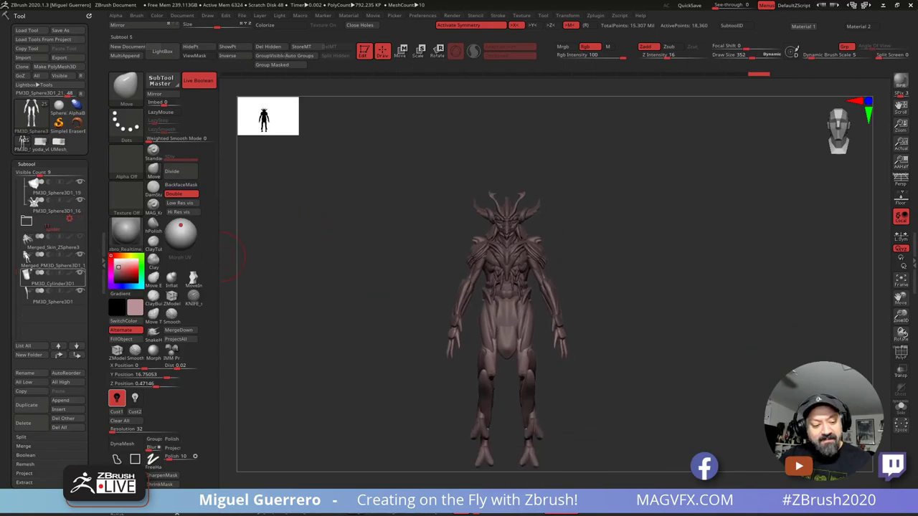
pyautogui.click(401, 51)
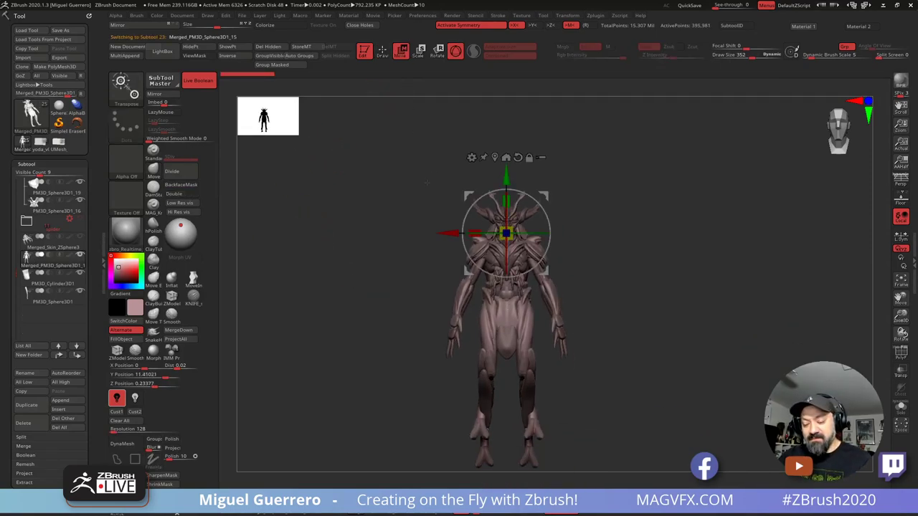
pyautogui.moveTo(446, 233)
pyautogui.mouseDown()
pyautogui.moveTo(561, 234)
pyautogui.moveTo(549, 171)
pyautogui.mouseUp()
pyautogui.click(382, 52)
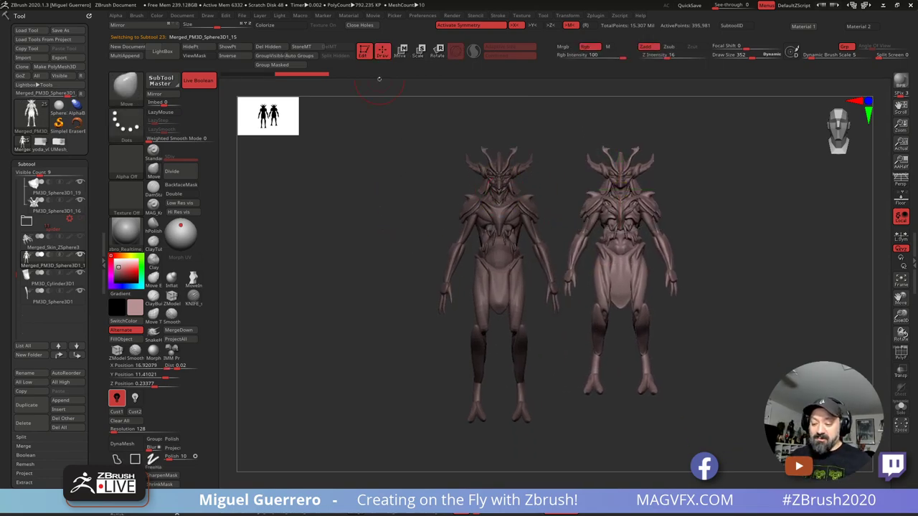
# Step: Assign the MAG_Red material to both creatures
pyautogui.click(392, 515)
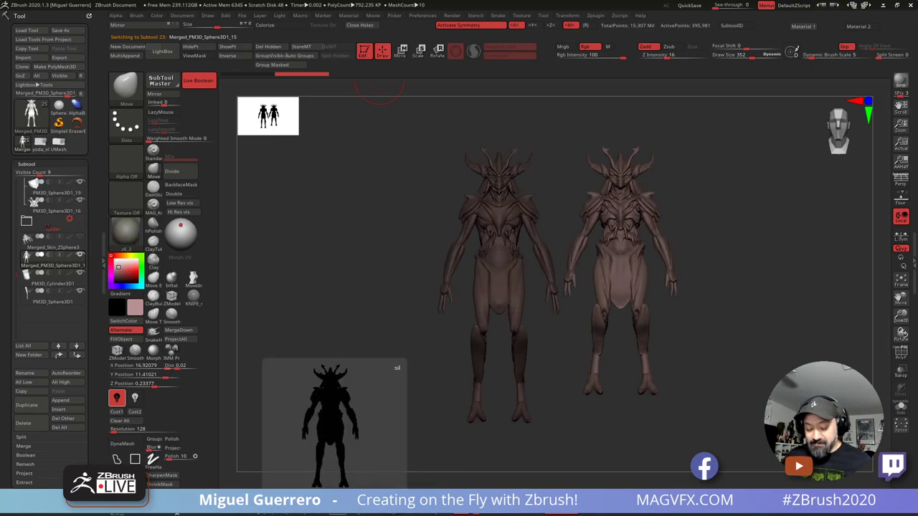
pyautogui.click(311, 470)
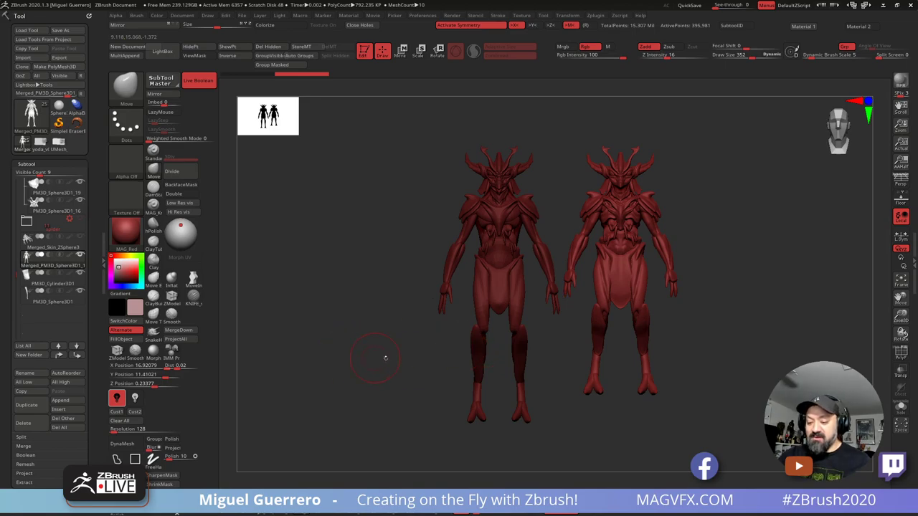
pyautogui.keyDown('alt'); pyautogui.click(478, 359); pyautogui.keyUp('alt')
# Step: Lower the merged creature to a Y position of about 15.34 so its feet line up with the taller creature's feet
pyautogui.keyDown('alt'); pyautogui.click(598, 336); pyautogui.keyUp('alt')
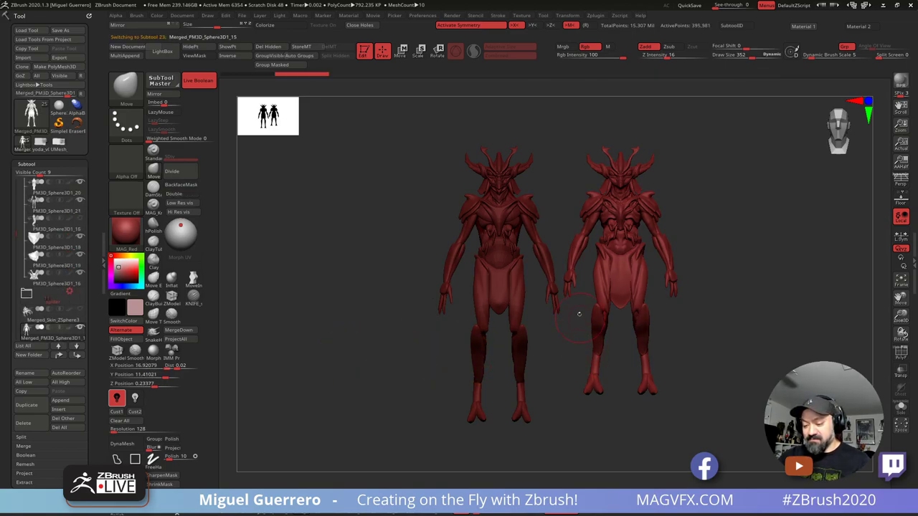
pyautogui.click(401, 51)
pyautogui.moveTo(620, 129); pyautogui.dragTo(621, 159)
pyautogui.keyDown('alt'); pyautogui.moveTo(437, 230); pyautogui.dragTo(410, 275); pyautogui.keyUp('alt')
pyautogui.press('q')
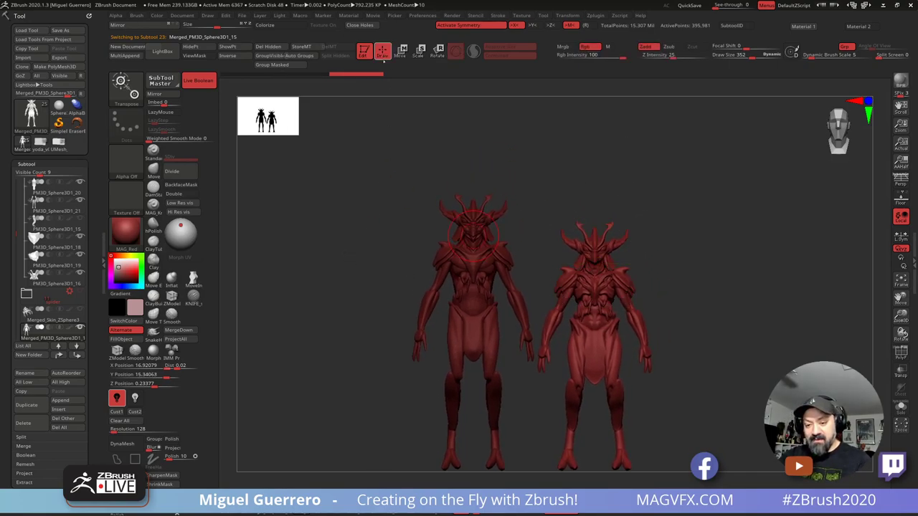
pyautogui.press('f')
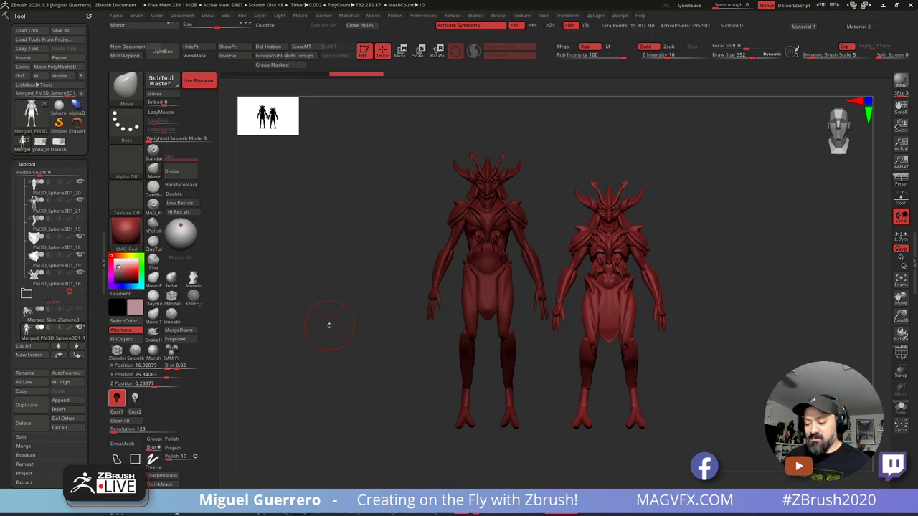
# Step: Compare the two creatures' proportions from behind and from the front
pyautogui.moveTo(332, 328); pyautogui.dragTo(346, 324)
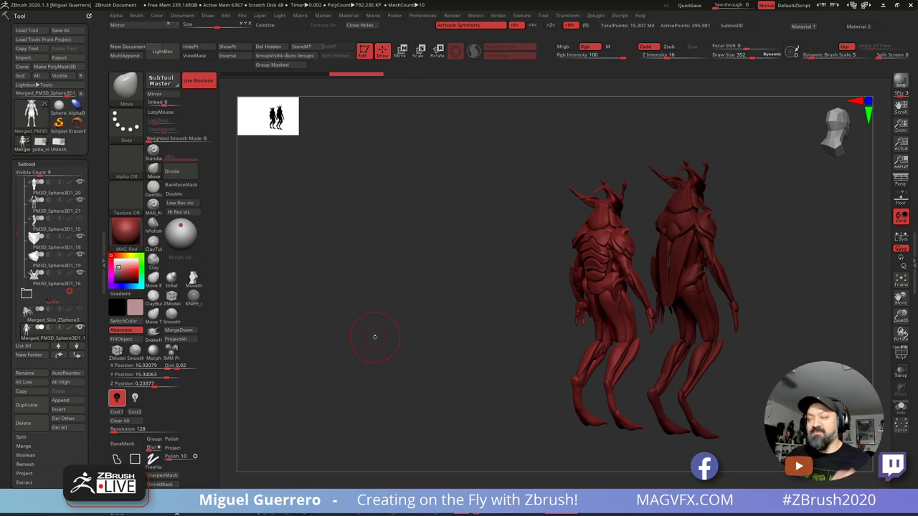
pyautogui.moveTo(375, 337)
pyautogui.mouseDown()
pyautogui.moveTo(402, 323)
pyautogui.moveTo(385, 332)
pyautogui.mouseUp()
pyautogui.moveTo(385, 333)
pyautogui.keyDown('ctrl'); pyautogui.mouseDown(button='right')
pyautogui.moveTo(395, 343)
pyautogui.moveTo(415, 335)
pyautogui.mouseUp(button='right'); pyautogui.keyUp('ctrl')
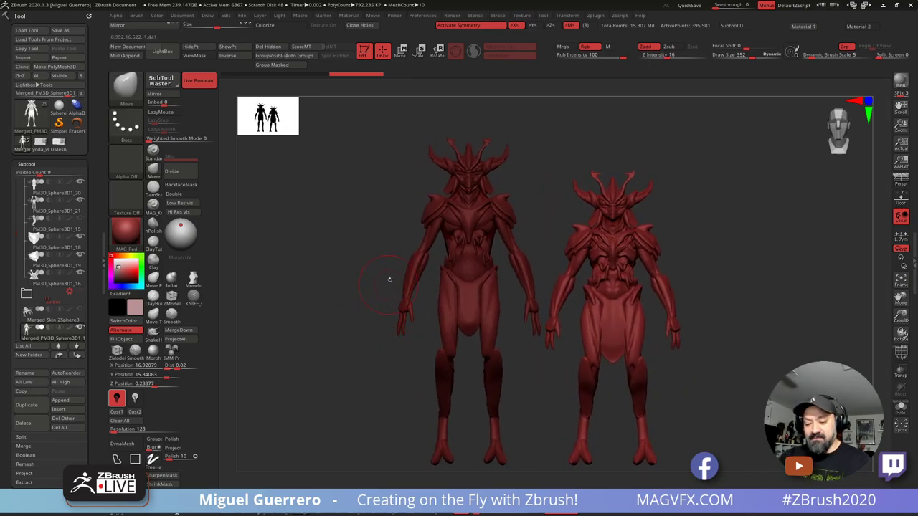
# Step: Select the taller creature's limb subtool and try moving its limbs sideways along X
pyautogui.keyDown('alt'); pyautogui.click(429, 229); pyautogui.keyUp('alt')
pyautogui.keyDown('alt'); pyautogui.moveTo(392, 211); pyautogui.dragTo(452, 244, button='right'); pyautogui.keyUp('alt')
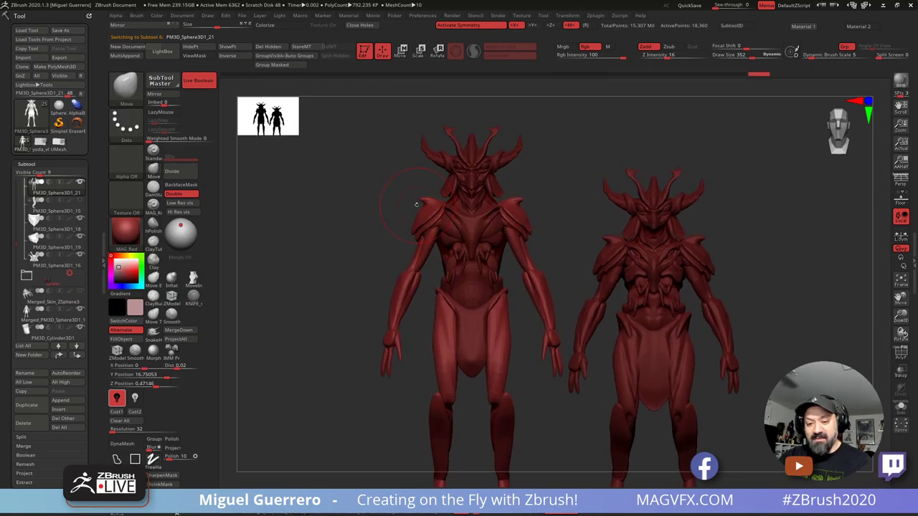
pyautogui.click(400, 52)
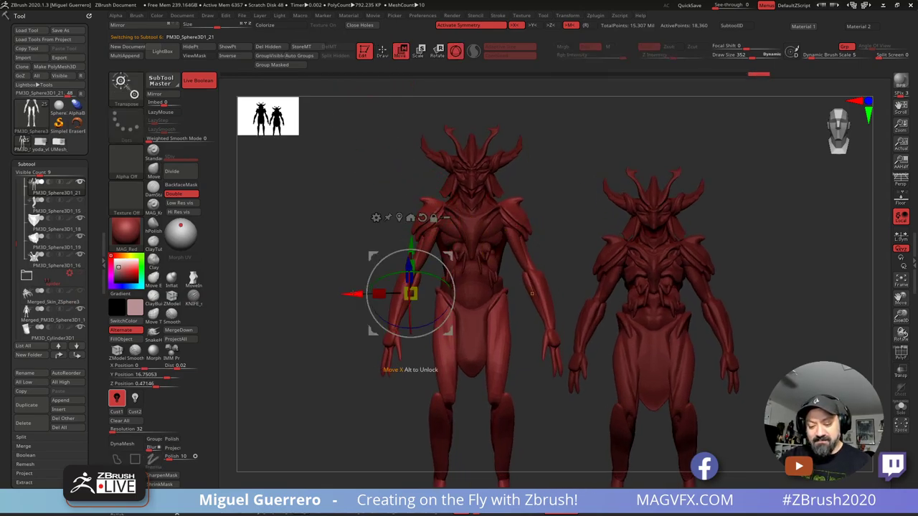
pyautogui.moveTo(350, 294)
pyautogui.mouseDown()
pyautogui.moveTo(363, 282)
pyautogui.moveTo(369, 223)
pyautogui.mouseUp()
pyautogui.click(382, 52)
# Step: Hide the taller creature's leg parts from thighs to feet and split them off into a separate subtool
pyautogui.keyDown('ctrl'); pyautogui.keyDown('shift'); pyautogui.click(449, 259); pyautogui.keyUp('shift'); pyautogui.keyUp('ctrl')
pyautogui.keyDown('ctrl'); pyautogui.keyDown('shift'); pyautogui.click(448, 259); pyautogui.keyUp('shift'); pyautogui.keyUp('ctrl')
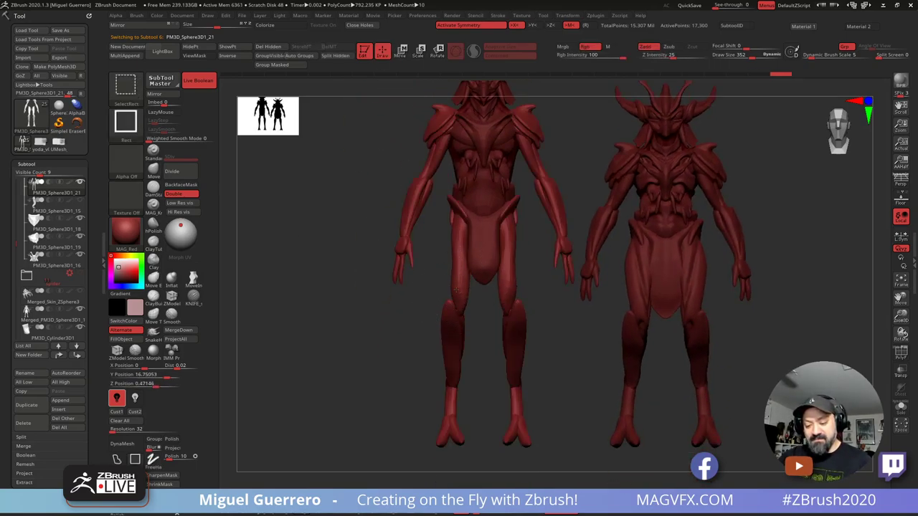
pyautogui.keyDown('ctrl'); pyautogui.keyDown('shift'); pyautogui.click(457, 218); pyautogui.keyUp('shift'); pyautogui.keyUp('ctrl')
pyautogui.keyDown('ctrl'); pyautogui.keyDown('shift'); pyautogui.click(459, 261); pyautogui.keyUp('shift'); pyautogui.keyUp('ctrl')
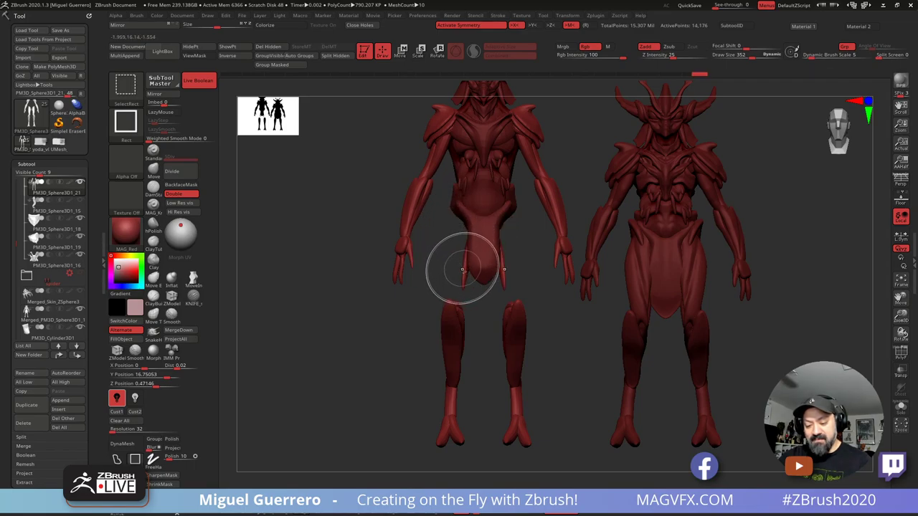
pyautogui.keyDown('ctrl'); pyautogui.keyDown('shift'); pyautogui.click(463, 269); pyautogui.keyUp('shift'); pyautogui.keyUp('ctrl')
pyautogui.keyDown('ctrl'); pyautogui.keyDown('shift'); pyautogui.click(451, 333); pyautogui.keyUp('shift'); pyautogui.keyUp('ctrl')
pyautogui.keyDown('ctrl'); pyautogui.keyDown('shift'); pyautogui.click(455, 331); pyautogui.keyUp('shift'); pyautogui.keyUp('ctrl')
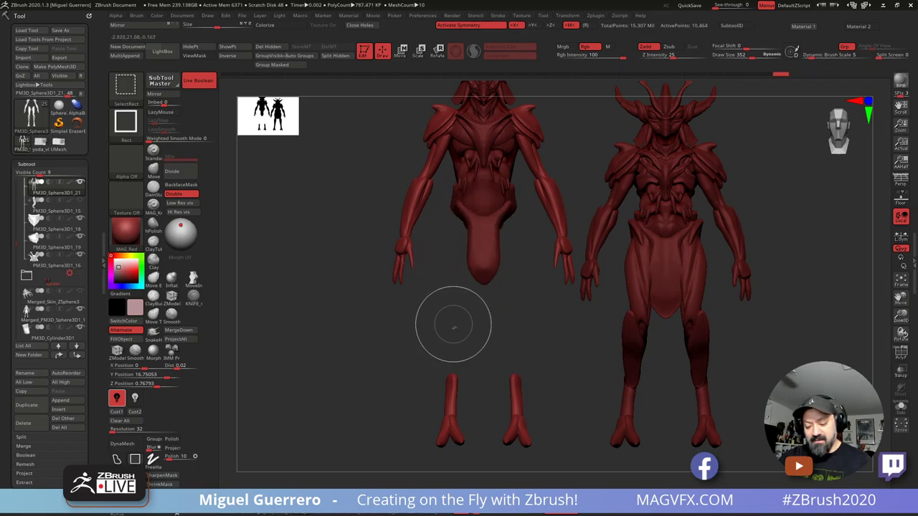
pyautogui.keyDown('ctrl'); pyautogui.keyDown('shift'); pyautogui.click(452, 394); pyautogui.keyUp('shift'); pyautogui.keyUp('ctrl')
pyautogui.keyDown('ctrl'); pyautogui.keyDown('shift'); pyautogui.click(451, 429); pyautogui.keyUp('shift'); pyautogui.keyUp('ctrl')
pyautogui.keyDown('alt'); pyautogui.moveTo(360, 312); pyautogui.dragTo(295, 307, button='right'); pyautogui.keyUp('alt')
pyautogui.scroll(-2, 68, 429)
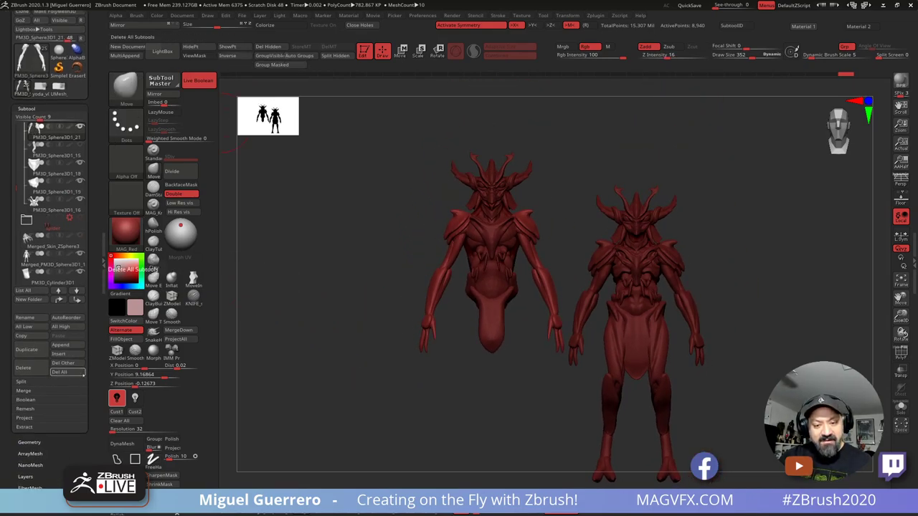
pyautogui.click(336, 56)
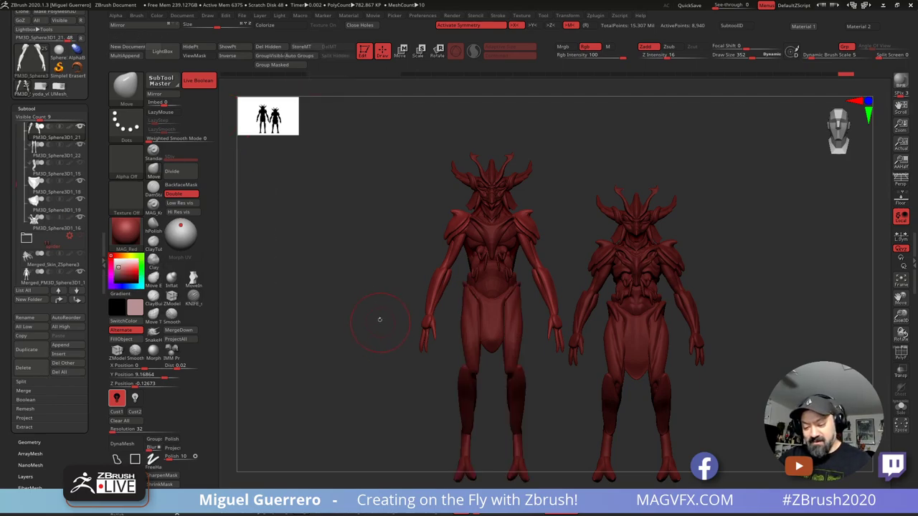
# Step: Move the taller creature's arms slightly outward along X
pyautogui.keyDown('alt'); pyautogui.moveTo(377, 318); pyautogui.dragTo(385, 283, button='right'); pyautogui.keyUp('alt')
pyautogui.keyDown('ctrl'); pyautogui.moveTo(419, 172); pyautogui.dragTo(416, 199, button='right'); pyautogui.keyUp('ctrl')
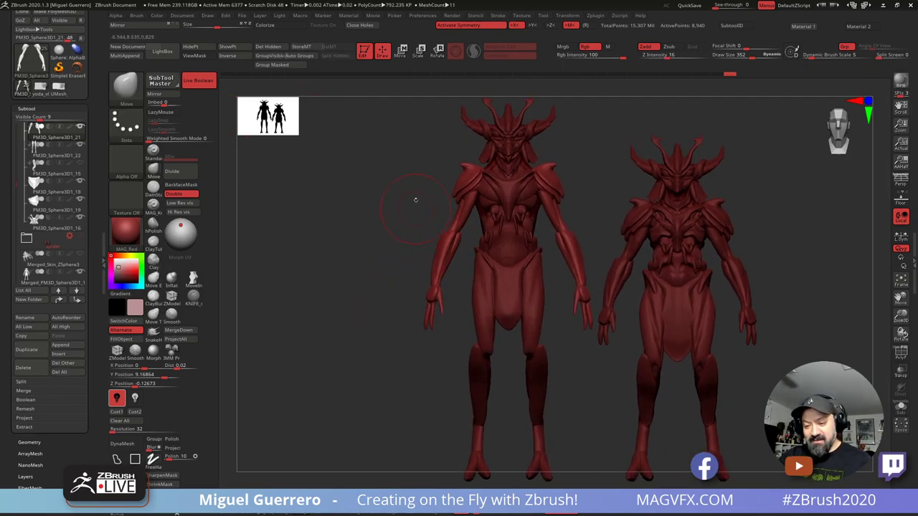
pyautogui.press('w')
pyautogui.moveTo(394, 252); pyautogui.dragTo(392, 252)
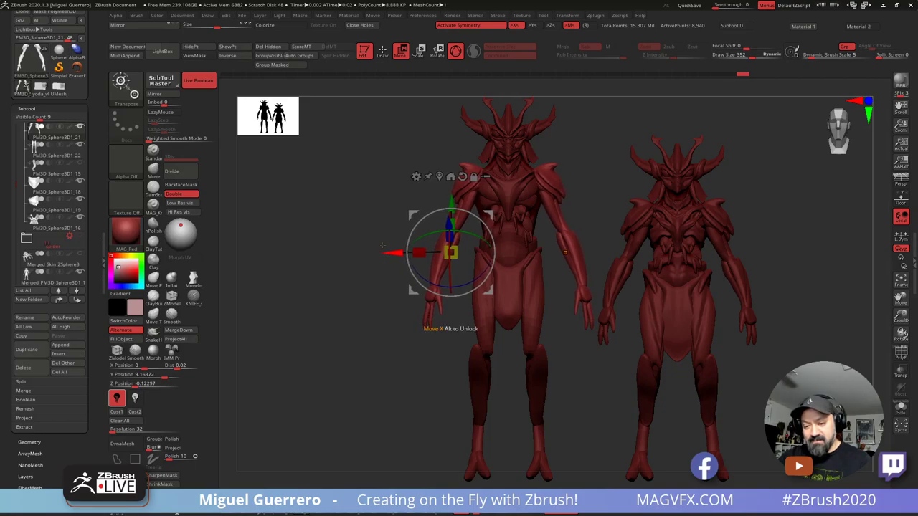
pyautogui.press('q')
# Step: Mask the taller creature's arms with the shoulder plates left free, and move the plates about 0.22 outward along X
pyautogui.moveTo(443, 183)
pyautogui.keyDown('ctrl'); pyautogui.mouseDown(button='right')
pyautogui.moveTo(467, 155)
pyautogui.moveTo(457, 182)
pyautogui.mouseUp(button='right'); pyautogui.keyUp('ctrl')
pyautogui.keyDown('ctrl'); pyautogui.keyDown('shift'); pyautogui.click(468, 144); pyautogui.keyUp('shift'); pyautogui.keyUp('ctrl')
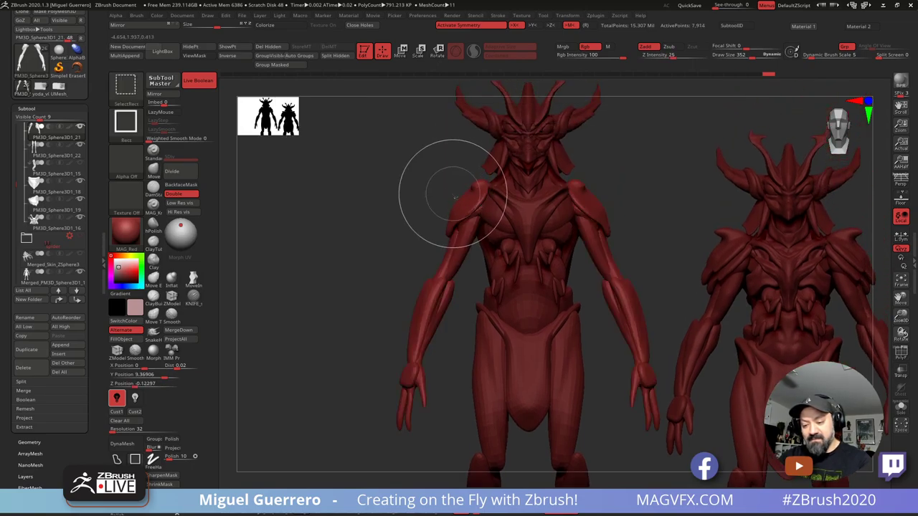
pyautogui.keyDown('ctrl'); pyautogui.keyDown('shift'); pyautogui.click(388, 186); pyautogui.keyUp('shift'); pyautogui.keyUp('ctrl')
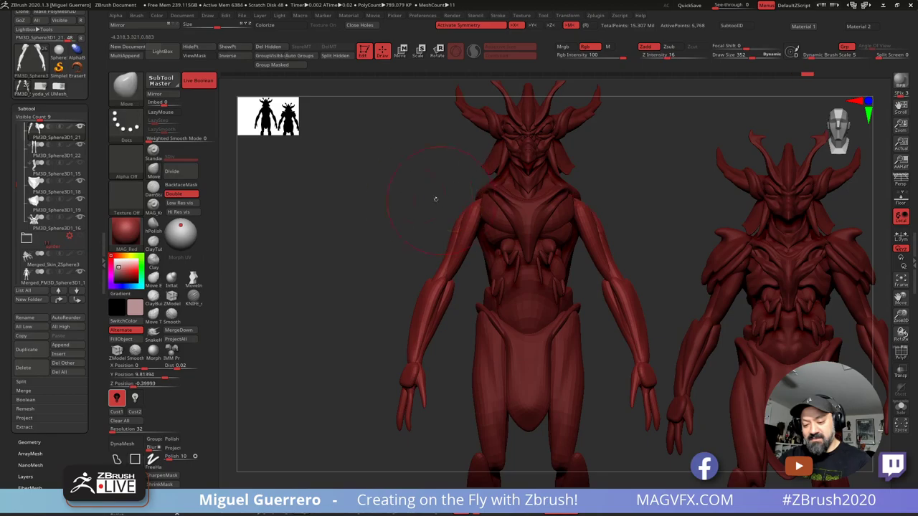
pyautogui.keyDown('ctrl'); pyautogui.moveTo(343, 198); pyautogui.dragTo(309, 171, button='right'); pyautogui.keyUp('ctrl')
pyautogui.keyDown('ctrl'); pyautogui.moveTo(307, 169); pyautogui.dragTo(521, 416); pyautogui.keyUp('ctrl')
pyautogui.press('w')
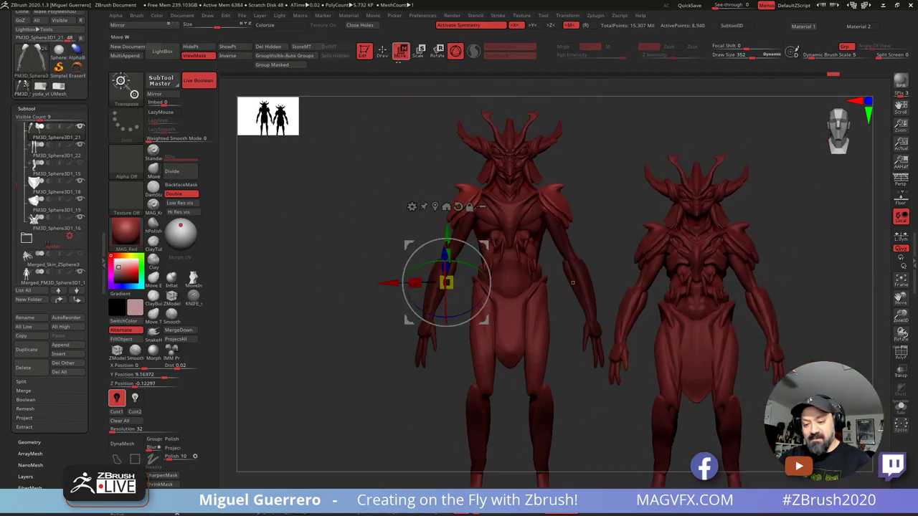
pyautogui.moveTo(391, 284); pyautogui.dragTo(388, 284)
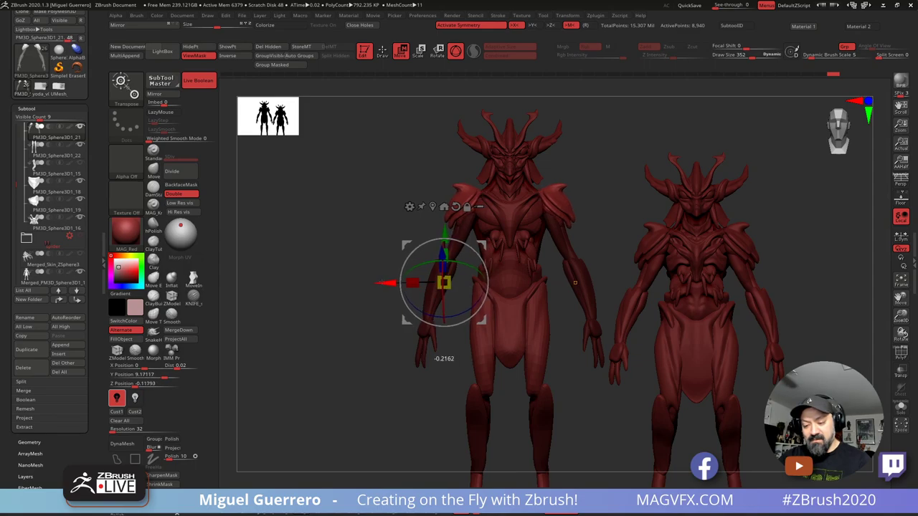
pyautogui.click(383, 51)
# Step: Examine the adjusted arms and shoulders next to the shorter creature from the front and in three-quarter view
pyautogui.moveTo(378, 297); pyautogui.dragTo(364, 281, button='right')
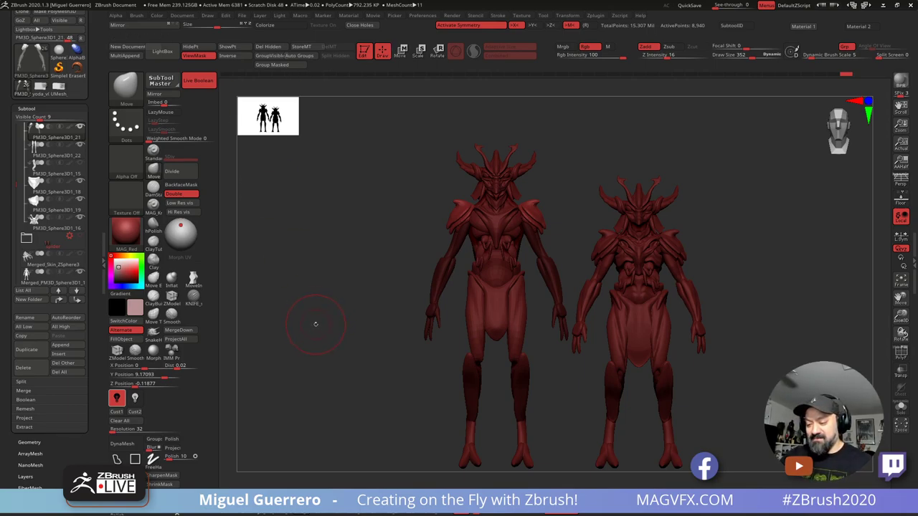
pyautogui.moveTo(346, 306)
pyautogui.mouseDown()
pyautogui.moveTo(355, 308)
pyautogui.moveTo(333, 308)
pyautogui.mouseUp()
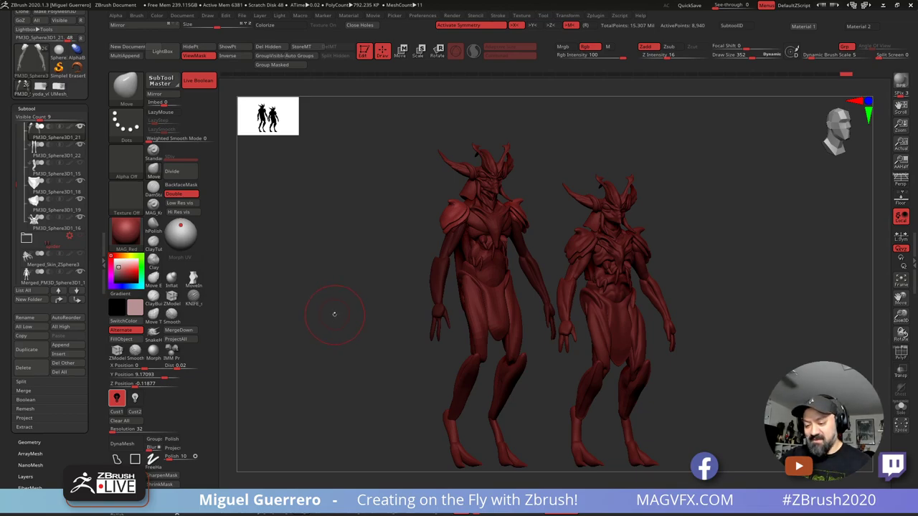
pyautogui.moveTo(335, 314)
pyautogui.mouseDown()
pyautogui.moveTo(344, 313)
pyautogui.moveTo(328, 311)
pyautogui.mouseUp()
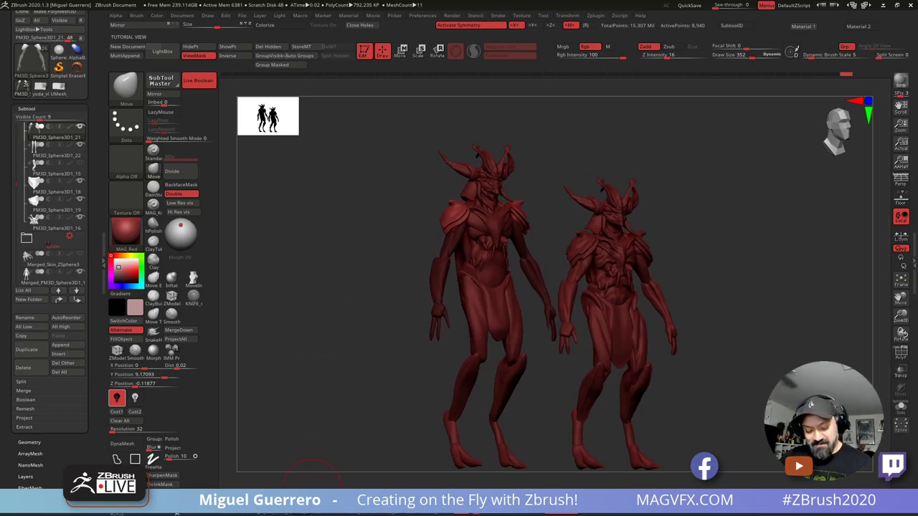
pyautogui.moveTo(344, 366); pyautogui.dragTo(289, 348)
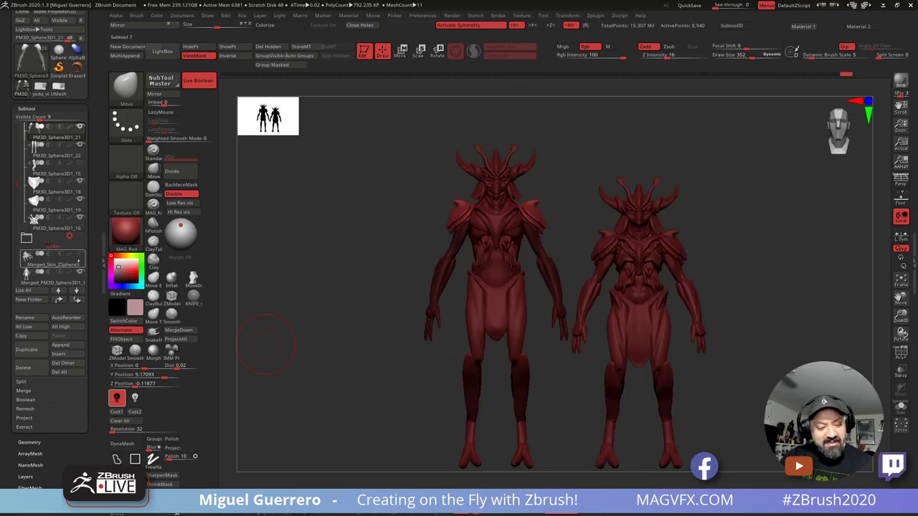
# Step: Show the Merged_Skin_ZSphere3 spider creature and move it beside the other two, to an X position of about -28.38
pyautogui.click(79, 254)
pyautogui.keyDown('ctrl'); pyautogui.moveTo(372, 322); pyautogui.dragTo(338, 203, button='right'); pyautogui.keyUp('ctrl')
pyautogui.click(401, 52)
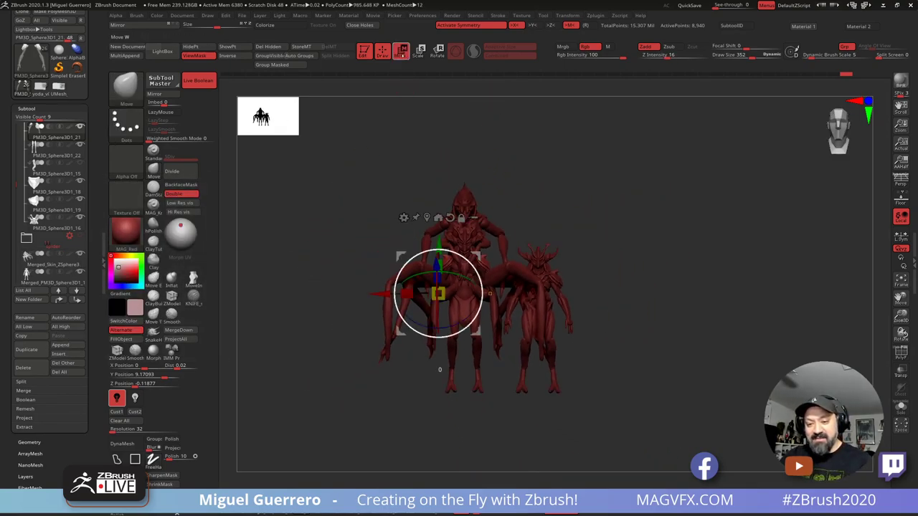
pyautogui.keyDown('alt'); pyautogui.click(391, 305); pyautogui.keyUp('alt')
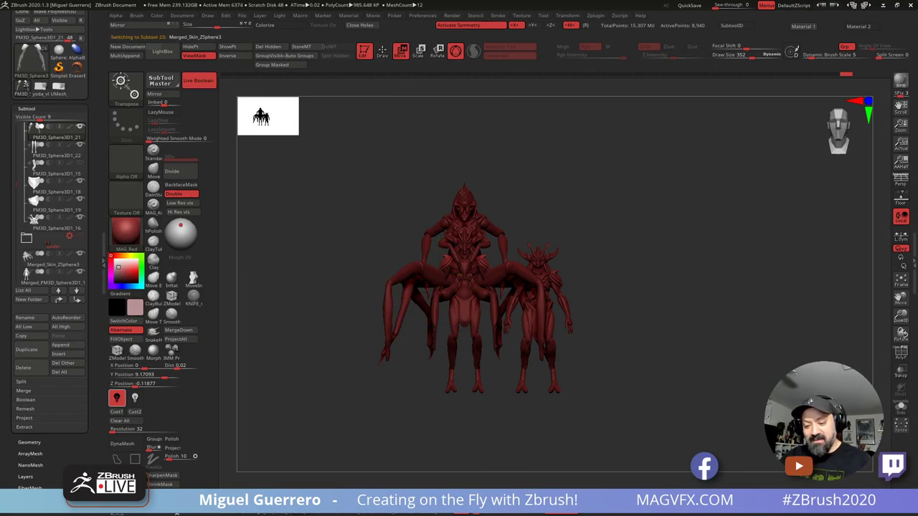
pyautogui.moveTo(404, 251); pyautogui.dragTo(290, 251)
pyautogui.keyDown('alt'); pyautogui.moveTo(423, 241); pyautogui.dragTo(531, 254, button='right'); pyautogui.keyUp('alt')
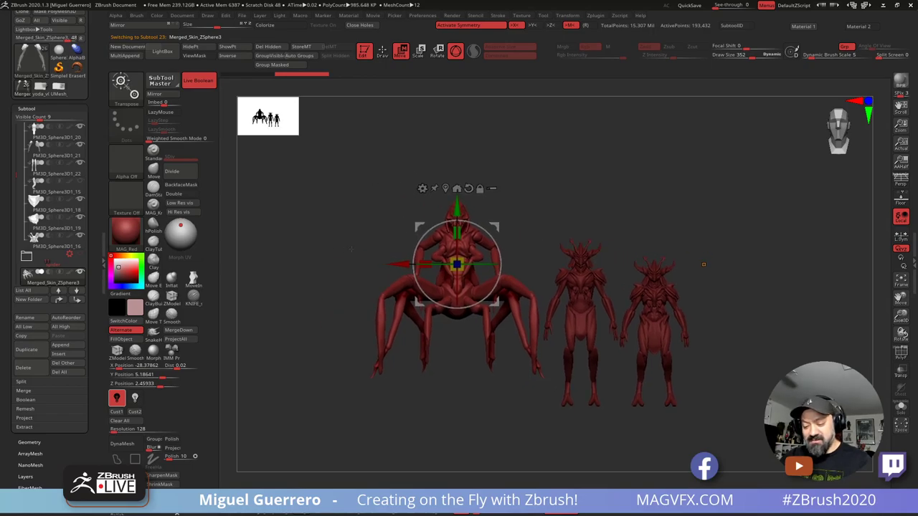
# Step: Lower the spider creature to a Y position of about 12.23 so it stands level with the other two
pyautogui.moveTo(456, 207); pyautogui.dragTo(457, 238)
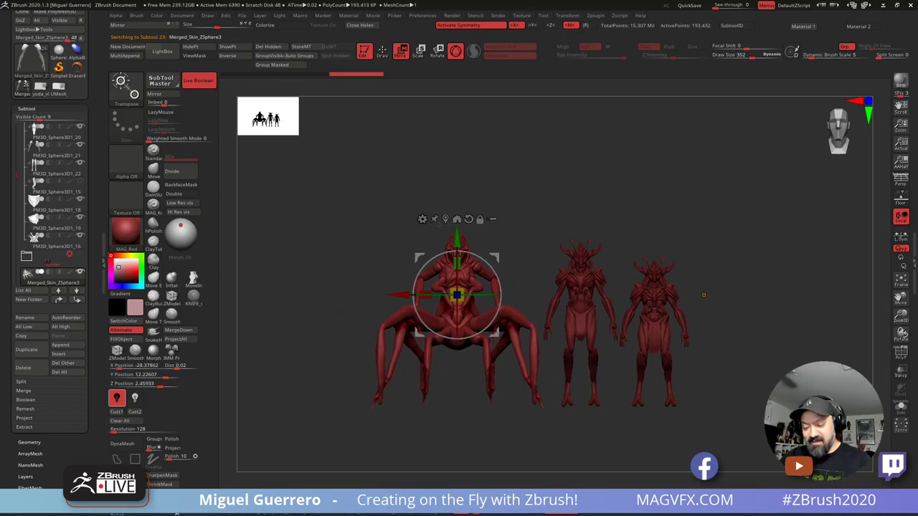
pyautogui.press('q')
pyautogui.moveTo(392, 125); pyautogui.dragTo(335, 246)
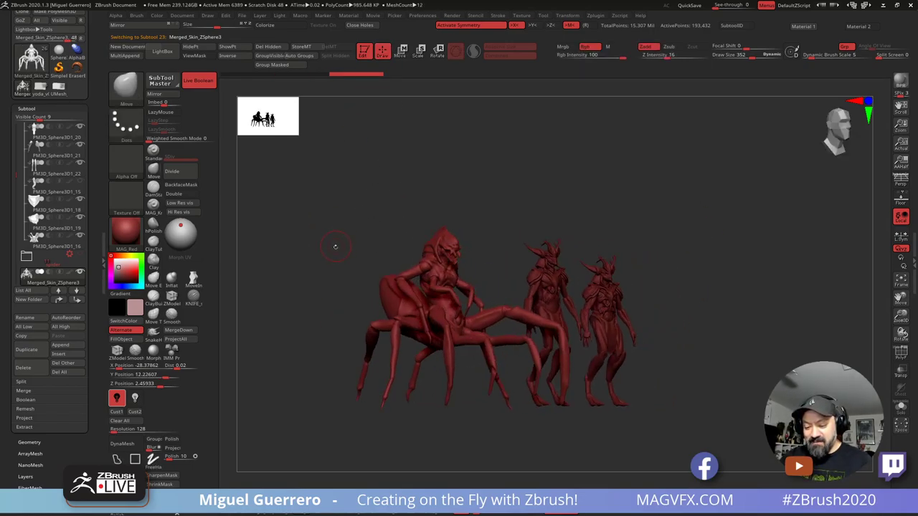
# Step: Compare the three creatures from the front and in three-quarter view, collapse the samurai folder, and show the spider folder
pyautogui.moveTo(312, 319); pyautogui.dragTo(346, 399)
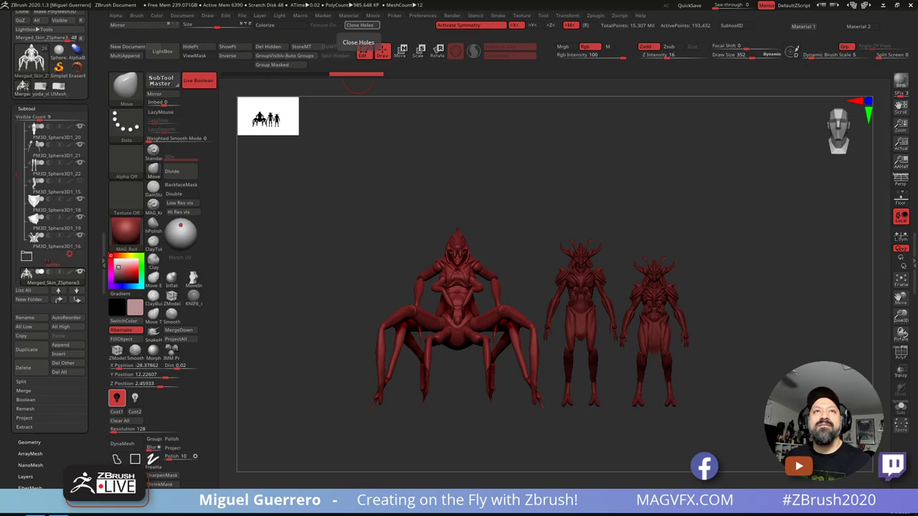
pyautogui.moveTo(79, 0); pyautogui.dragTo(295, 0)
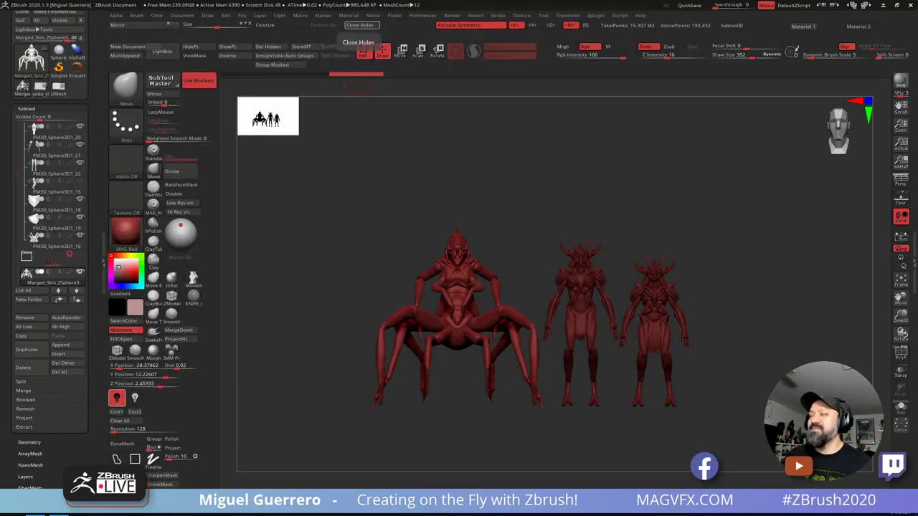
pyautogui.moveTo(330, 270); pyautogui.dragTo(349, 291)
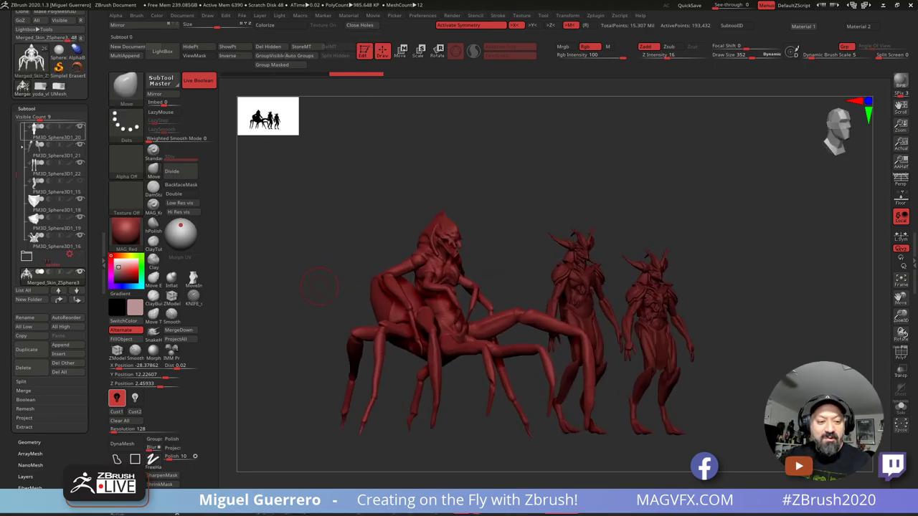
pyautogui.moveTo(16, 174); pyautogui.dragTo(15, 145)
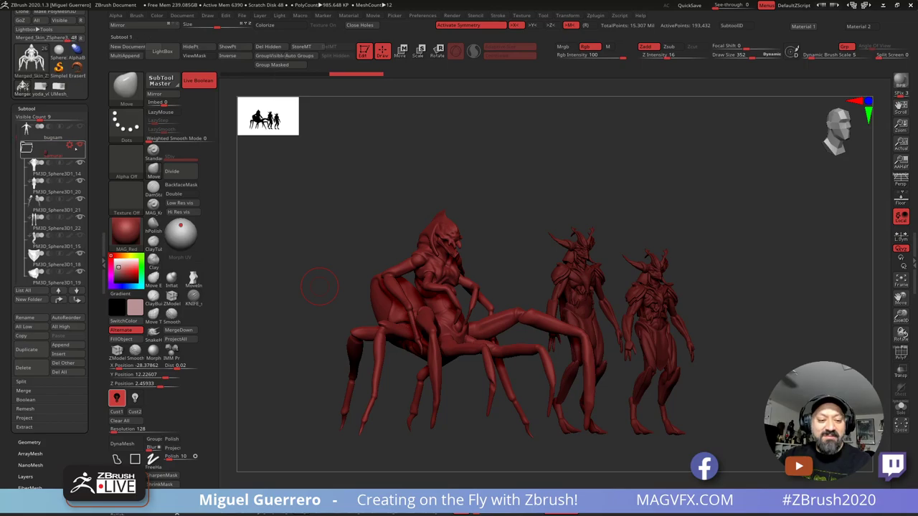
pyautogui.click(79, 145)
pyautogui.click(79, 145)
pyautogui.click(28, 149)
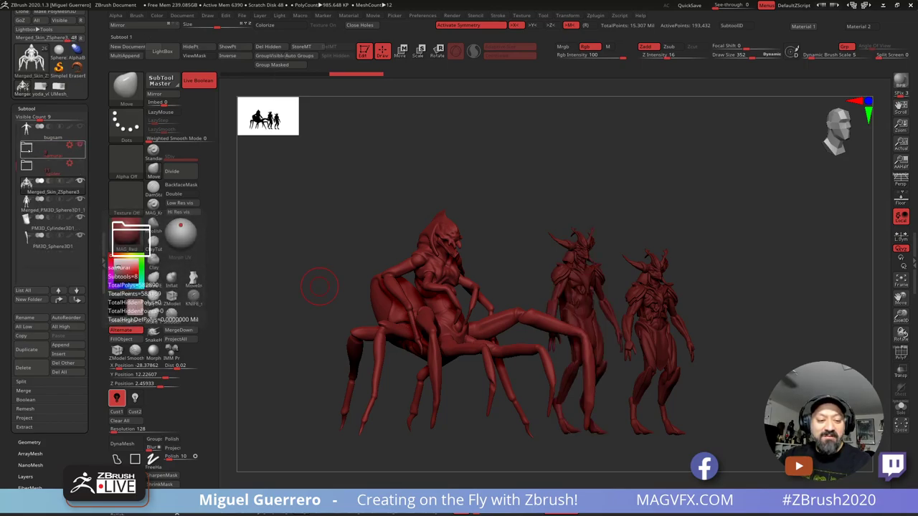
pyautogui.click(79, 164)
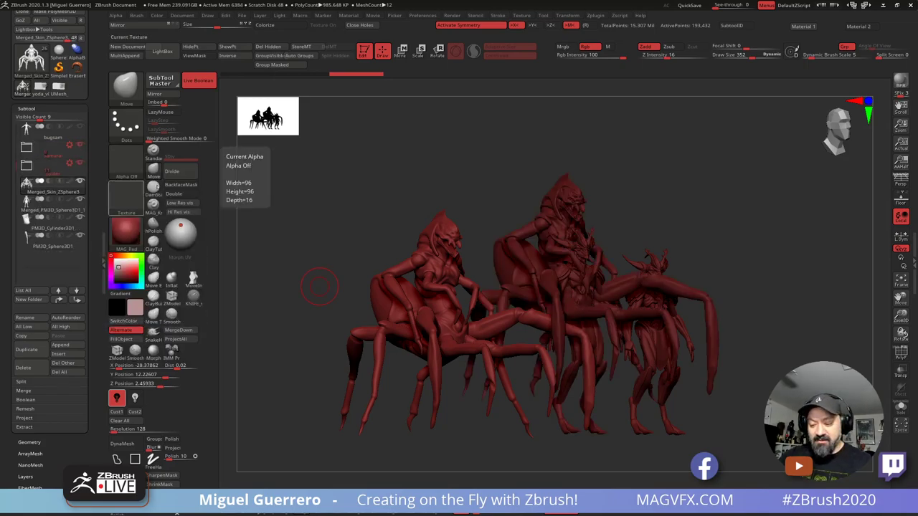
pyautogui.moveTo(321, 247); pyautogui.dragTo(258, 230)
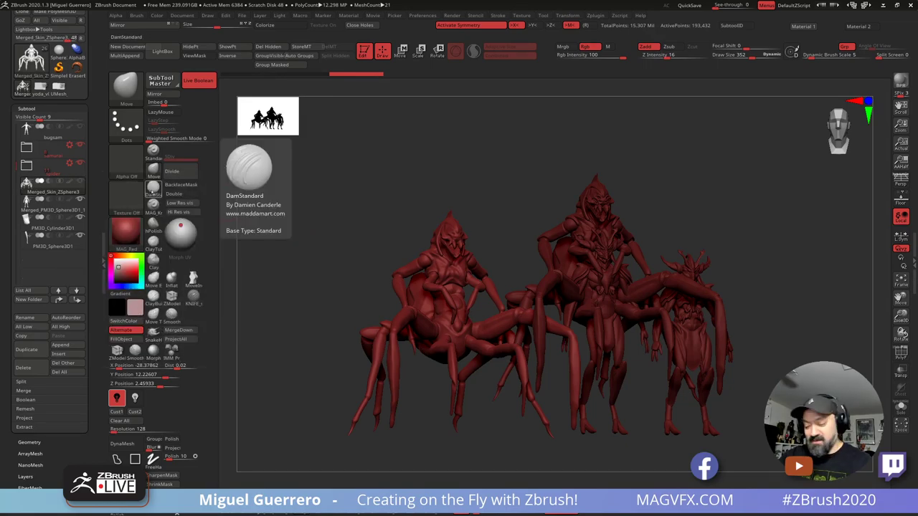
# Step: Hide Merged_PM3D_Sphere3D1_15, PM3D_Cylinder3D1, PM3D_Sphere3D1, the samurai folder and bugsam01 so only the two spider creatures are shown
pyautogui.click(79, 200)
pyautogui.click(80, 217)
pyautogui.click(80, 236)
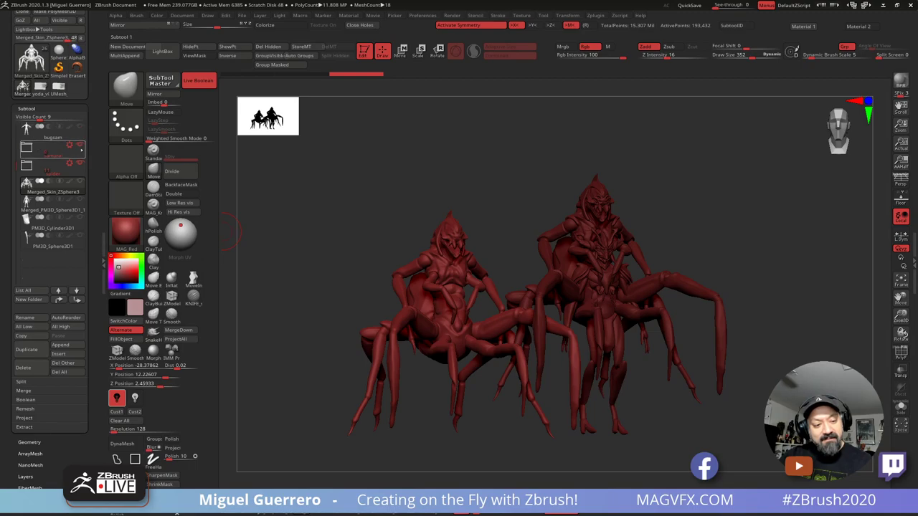
pyautogui.click(80, 163)
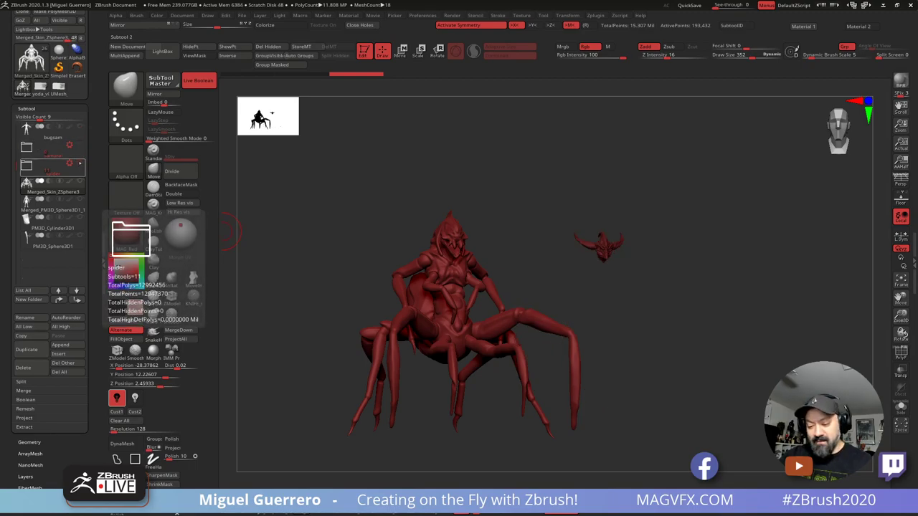
pyautogui.click(80, 163)
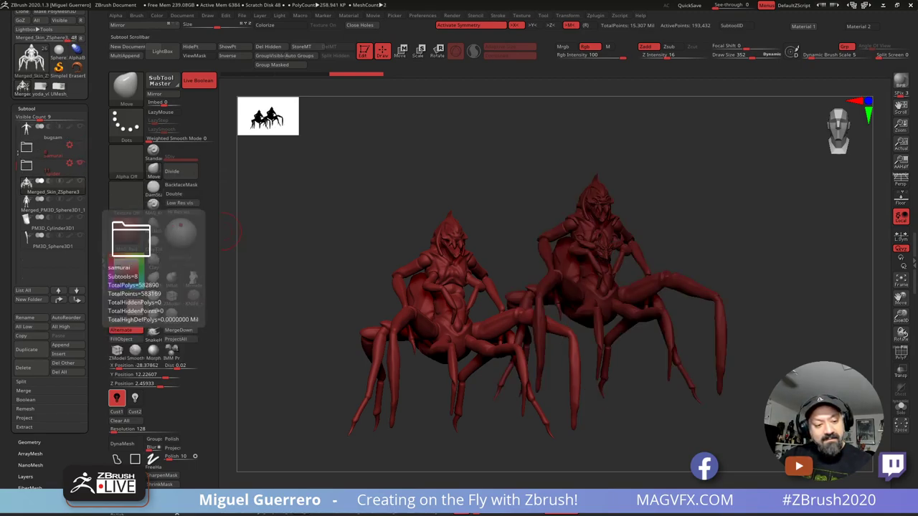
pyautogui.moveTo(16, 162); pyautogui.dragTo(15, 131)
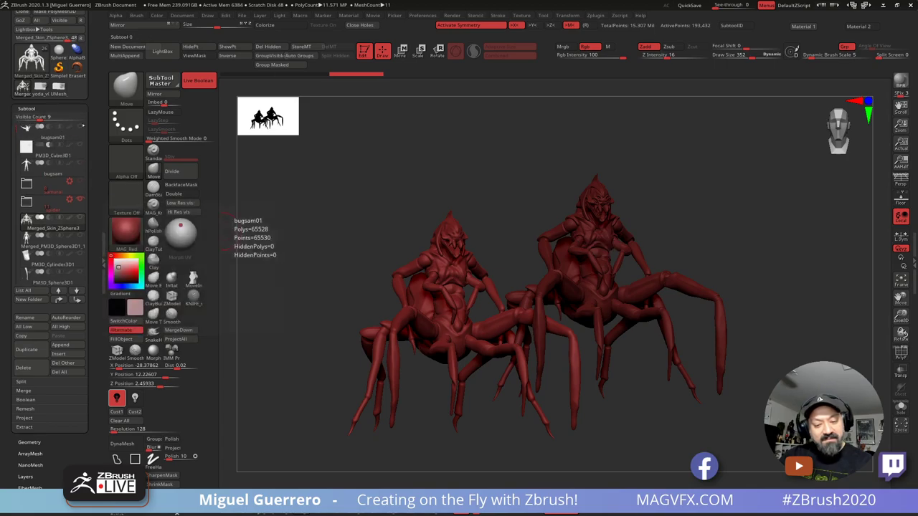
# Step: Examine the two spider creatures side by side, closer up and from the front
pyautogui.moveTo(351, 226); pyautogui.dragTo(373, 242, button='right')
pyautogui.keyDown('ctrl'); pyautogui.moveTo(447, 248); pyautogui.dragTo(472, 283, button='right'); pyautogui.keyUp('ctrl')
pyautogui.moveTo(441, 228); pyautogui.dragTo(424, 240)
pyautogui.moveTo(389, 204)
pyautogui.mouseDown(button='right')
pyautogui.moveTo(430, 213)
pyautogui.moveTo(458, 203)
pyautogui.moveTo(450, 232)
pyautogui.moveTo(434, 221)
pyautogui.moveTo(505, 117)
pyautogui.mouseUp(button='right')
pyautogui.keyDown('alt'); pyautogui.moveTo(506, 214); pyautogui.dragTo(466, 264, button='right'); pyautogui.keyUp('alt')
pyautogui.moveTo(657, 314); pyautogui.dragTo(663, 238)
pyautogui.moveTo(371, 188); pyautogui.dragTo(469, 220)
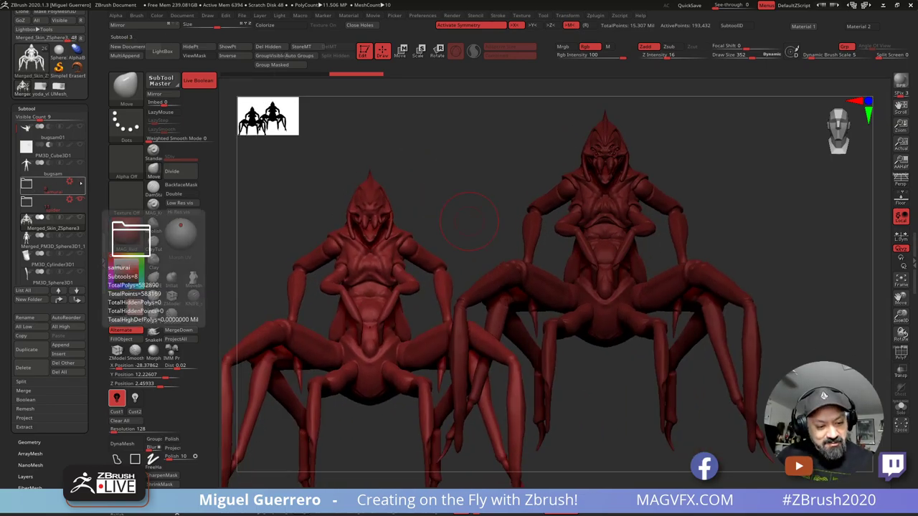
# Step: Show the samurai folder, its bugsam01 horned piece and the shorter Merged_PM3D_Sphere3D1_15 creature again
pyautogui.click(63, 207)
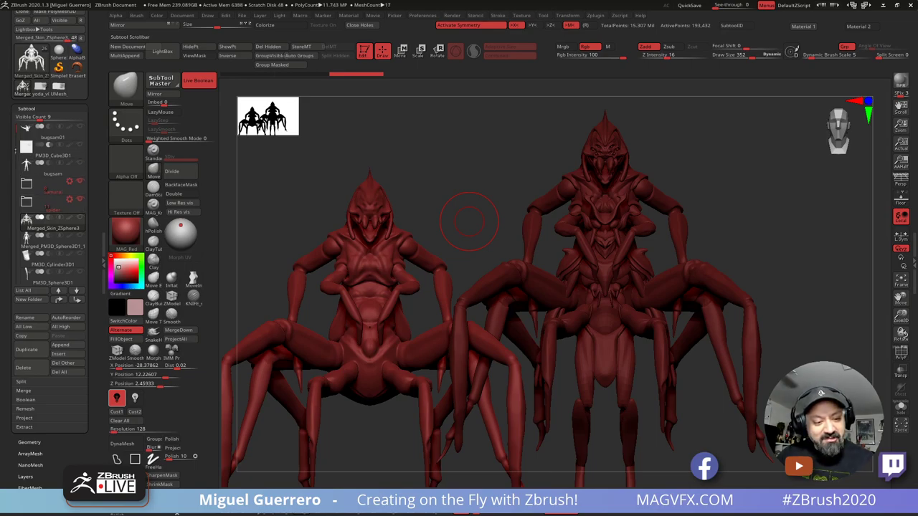
pyautogui.click(76, 133)
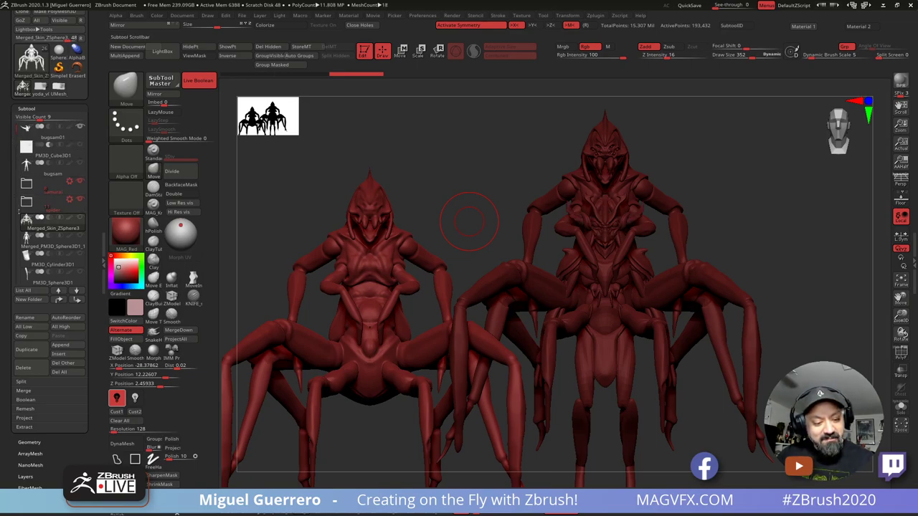
pyautogui.click(81, 243)
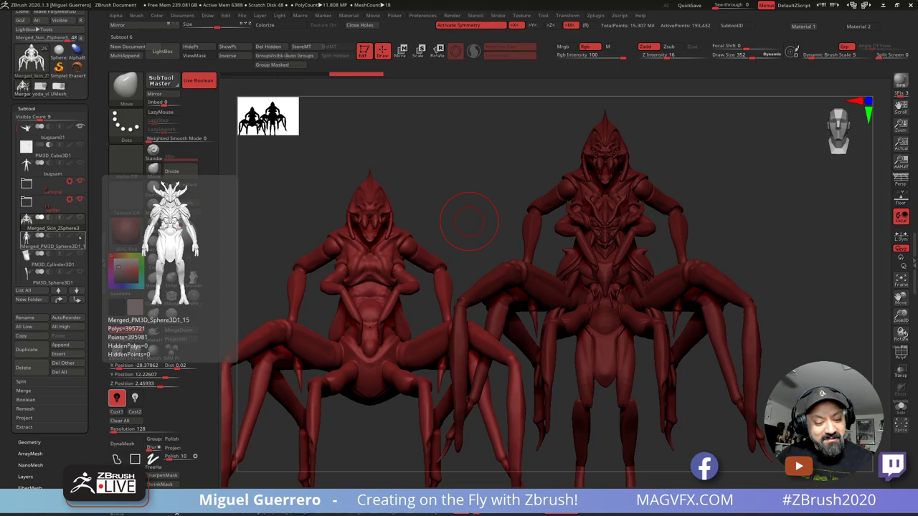
pyautogui.click(80, 238)
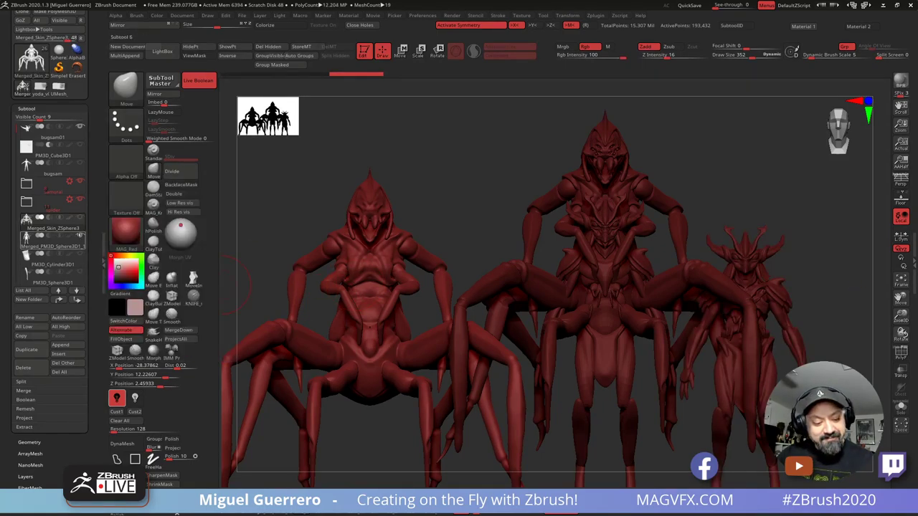
pyautogui.click(80, 237)
pyautogui.click(80, 237)
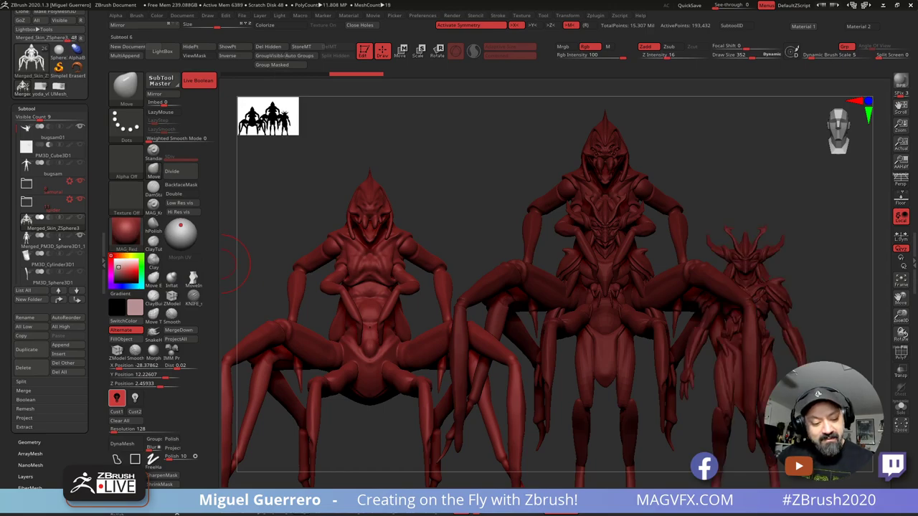
# Step: Hide Merged_Skin_ZSphere3 and the spider folder, and make the shorter horned creature the active subtool
pyautogui.click(81, 217)
pyautogui.click(66, 241)
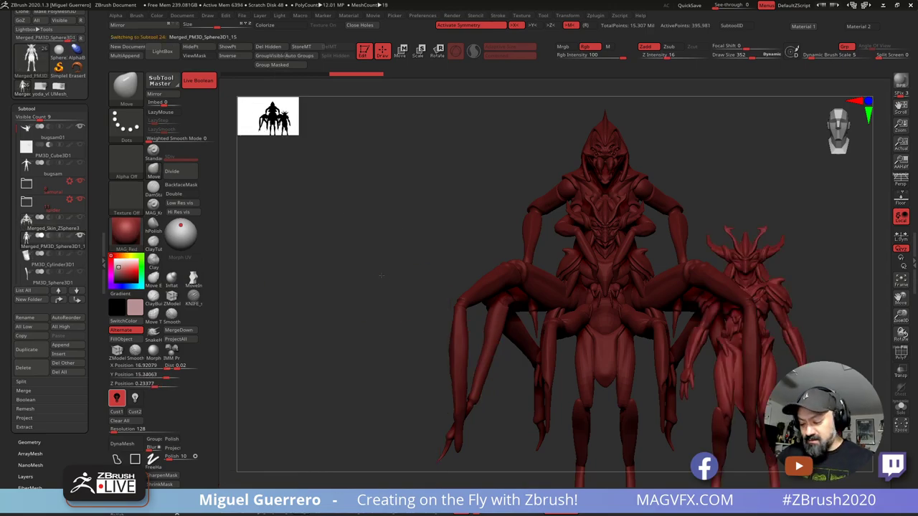
pyautogui.keyDown('alt'); pyautogui.moveTo(423, 265); pyautogui.dragTo(261, 251); pyautogui.keyUp('alt')
pyautogui.click(75, 200)
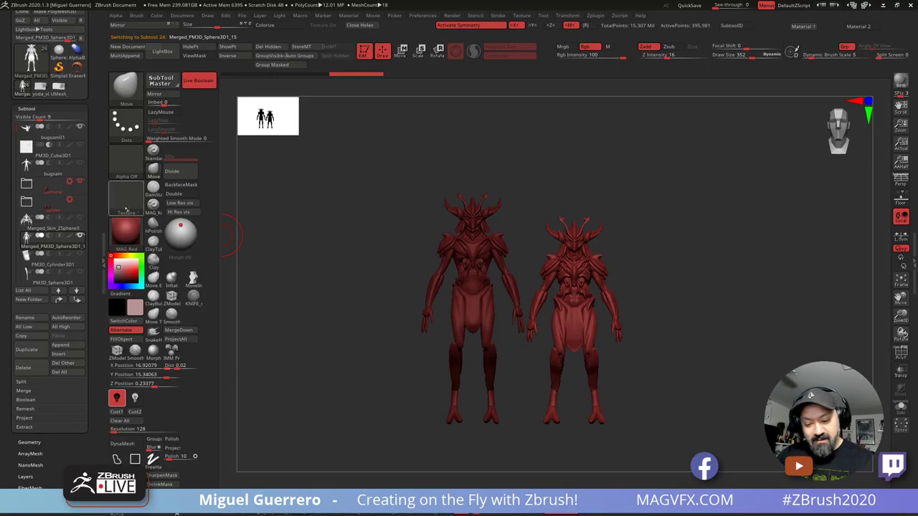
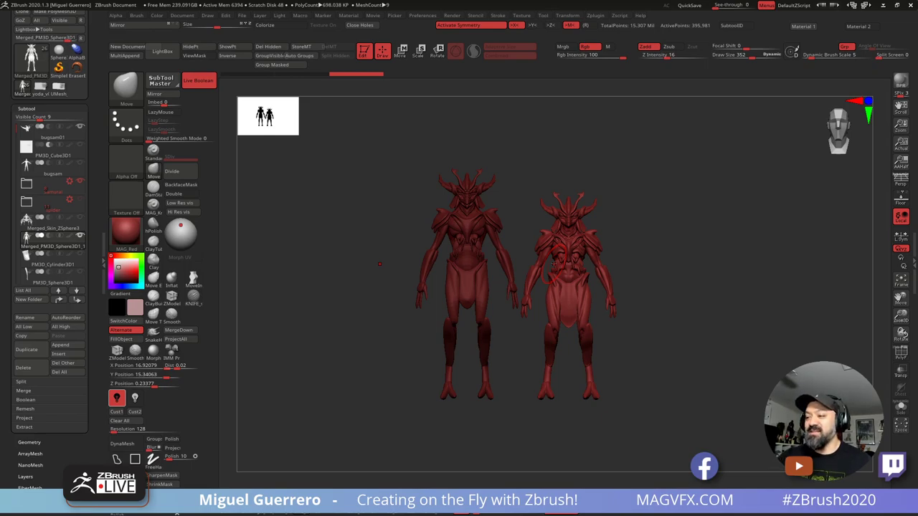
# Step: Examine the taller and shorter horned creatures side by side from the front and in three-quarter view
pyautogui.keyDown('alt'); pyautogui.moveTo(387, 305); pyautogui.dragTo(498, 335, button='right'); pyautogui.keyUp('alt')
pyautogui.keyDown('alt'); pyautogui.moveTo(497, 334); pyautogui.dragTo(383, 281); pyautogui.keyUp('alt')
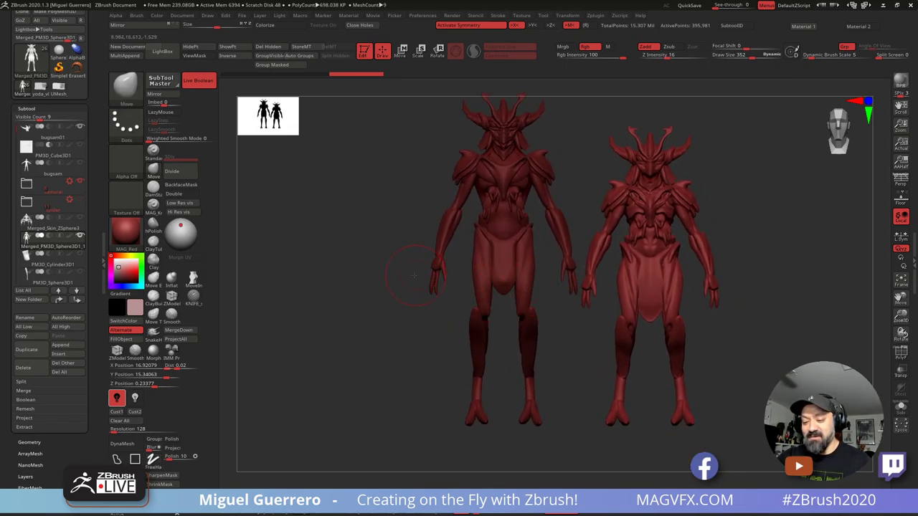
pyautogui.keyDown('alt'); pyautogui.moveTo(357, 244); pyautogui.dragTo(355, 272); pyautogui.keyUp('alt')
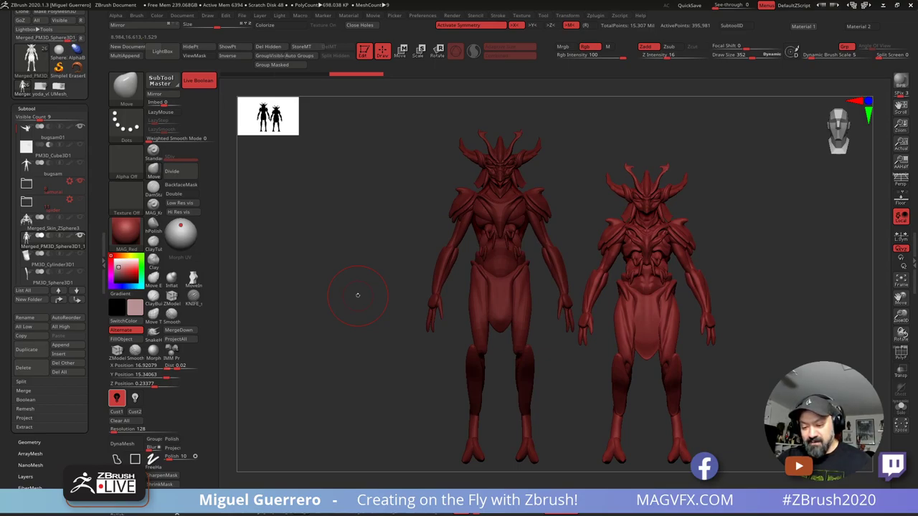
pyautogui.moveTo(357, 381); pyautogui.dragTo(342, 371)
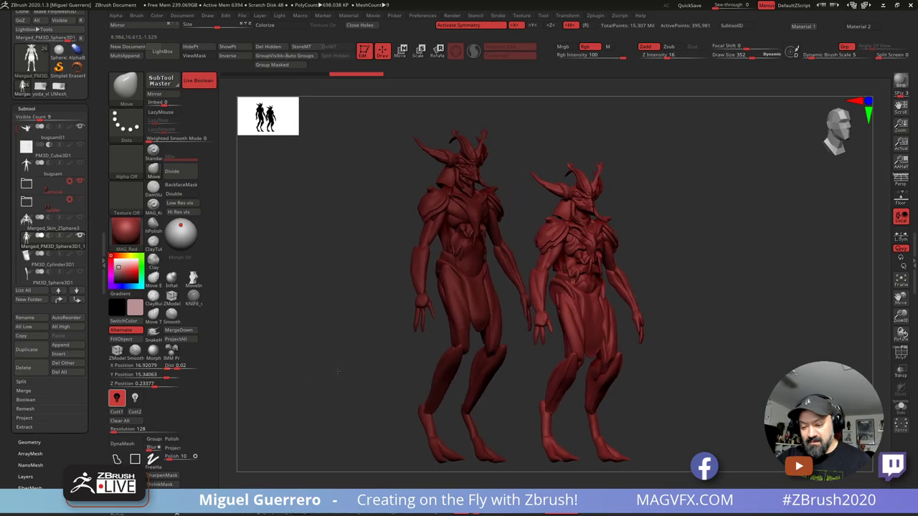
pyautogui.keyDown('shift'); pyautogui.moveTo(340, 371); pyautogui.dragTo(345, 371); pyautogui.keyUp('shift')
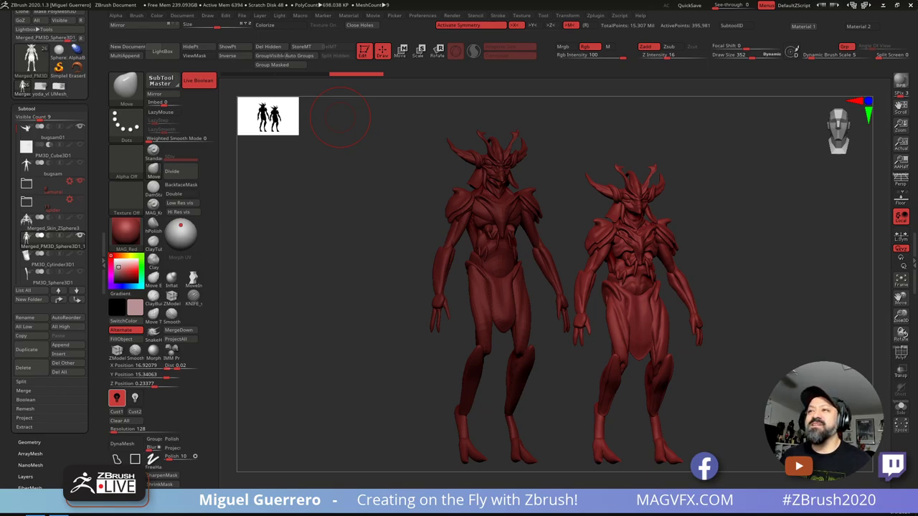
# Step: Switch to the reference image board, look over the insect, samurai armor and character references, and return to the sculpt
pyautogui.moveTo(341, 0); pyautogui.dragTo(421, 230, button='right')
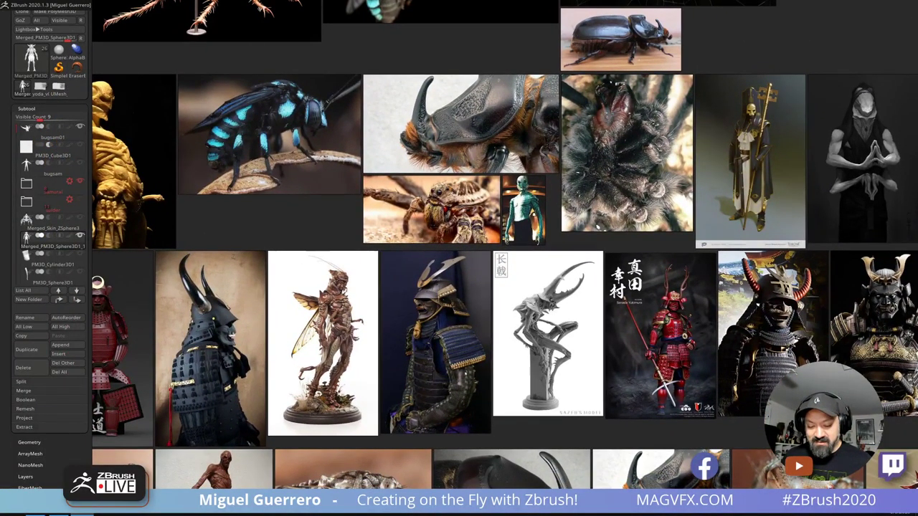
pyautogui.moveTo(459, 272); pyautogui.dragTo(491, 221, button='middle')
pyautogui.scroll(-2, 434, 334)
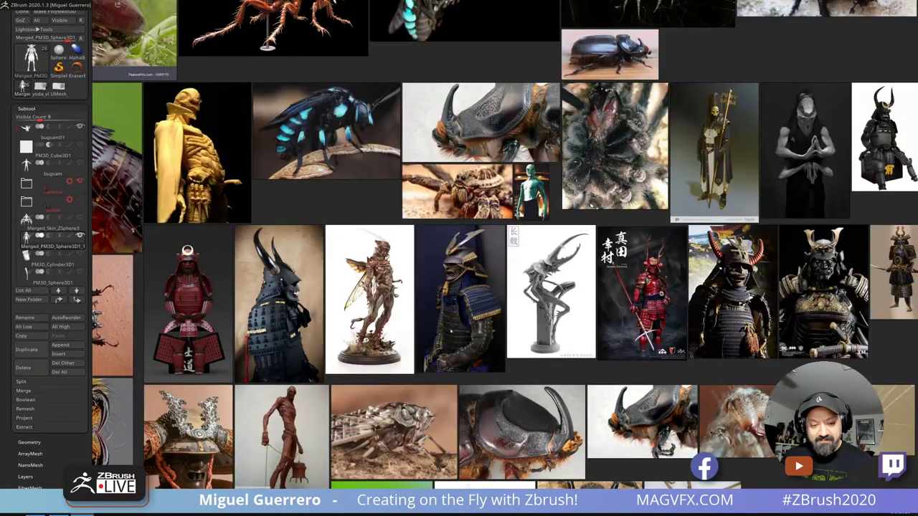
pyautogui.scroll(-3, 629, 302)
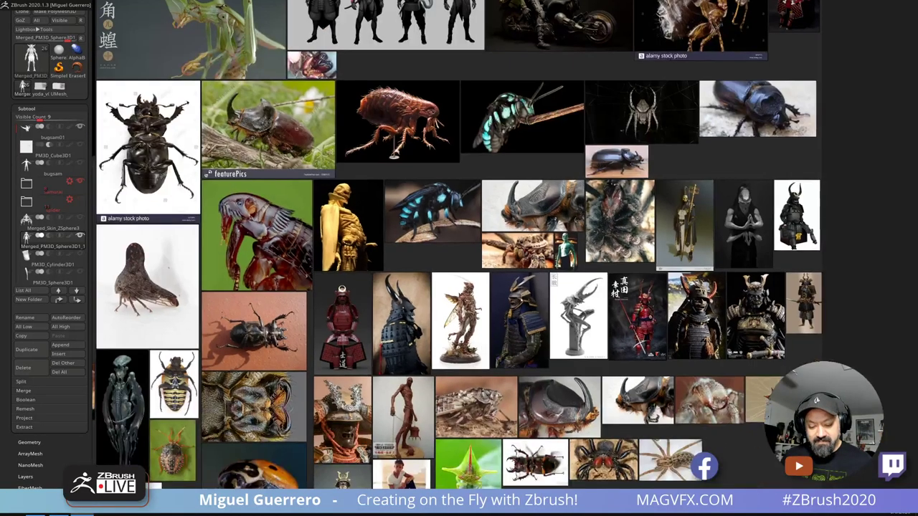
pyautogui.scroll(-2, 487, 244)
pyautogui.moveTo(275, 267); pyautogui.dragTo(504, 278, button='middle')
pyautogui.scroll(-1, 504, 279)
pyautogui.moveTo(663, 154); pyautogui.dragTo(632, 111, button='middle')
pyautogui.scroll(1, 276, 391)
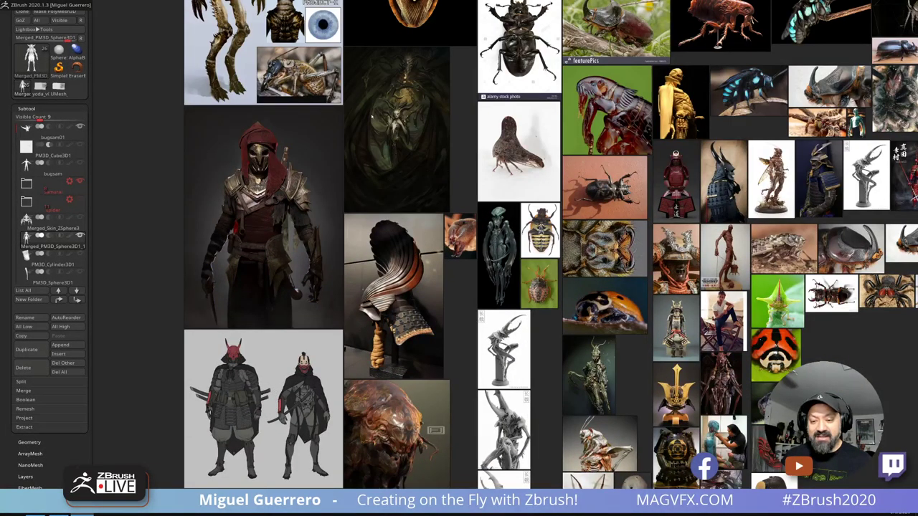
pyautogui.moveTo(372, 116); pyautogui.dragTo(294, 28, button='right')
pyautogui.hotkey('ctrl', 'm')
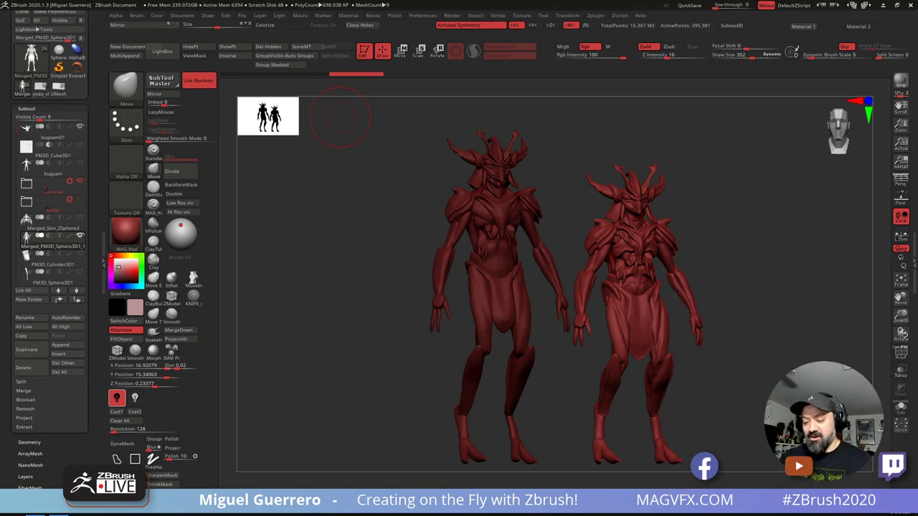
# Step: Make the taller creature's thigh subtool PM3D_Sphere3D1_22 active with the Move brush and turn to its back
pyautogui.keyDown('shift'); pyautogui.moveTo(341, 117); pyautogui.dragTo(352, 251); pyautogui.keyUp('shift')
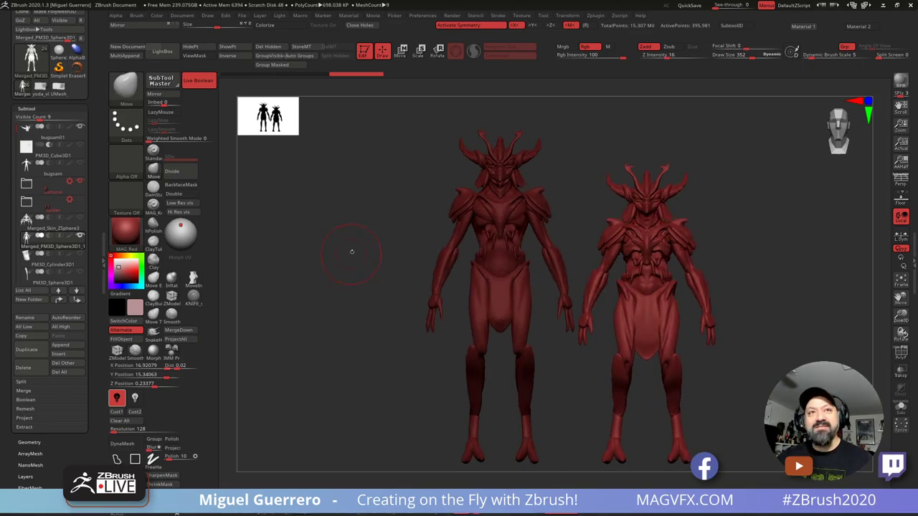
pyautogui.keyDown('alt'); pyautogui.click(474, 290); pyautogui.keyUp('alt')
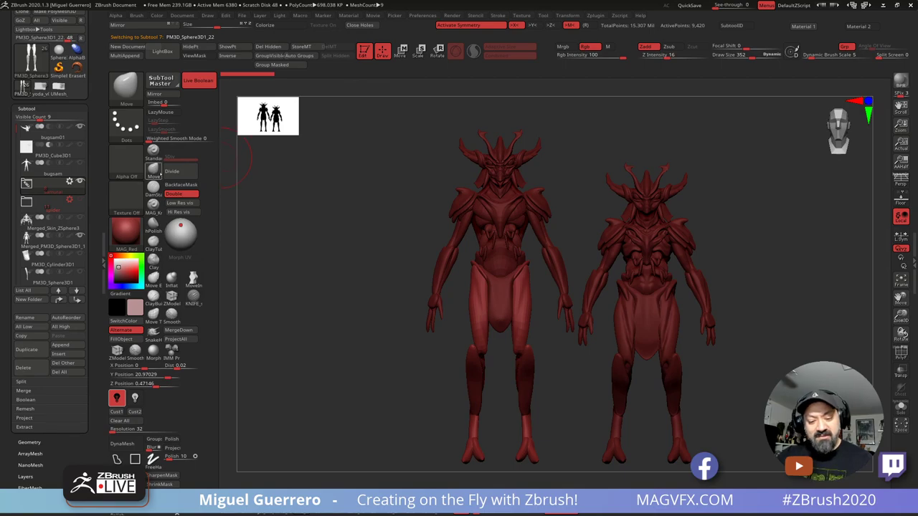
pyautogui.click(161, 173)
pyautogui.keyDown('ctrl'); pyautogui.moveTo(370, 207); pyautogui.dragTo(429, 258, button='right'); pyautogui.keyUp('ctrl')
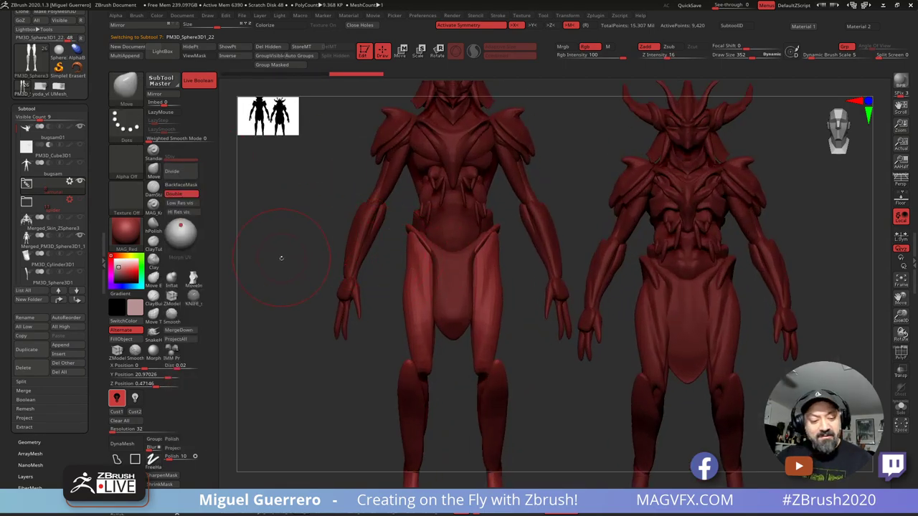
pyautogui.moveTo(281, 259); pyautogui.dragTo(354, 259)
# Step: Show the PM3D_Cylinder3D1 cloth piece and the PM3D_Sphere3D1 subtool on the taller creature
pyautogui.moveTo(15, 131); pyautogui.dragTo(14, 132)
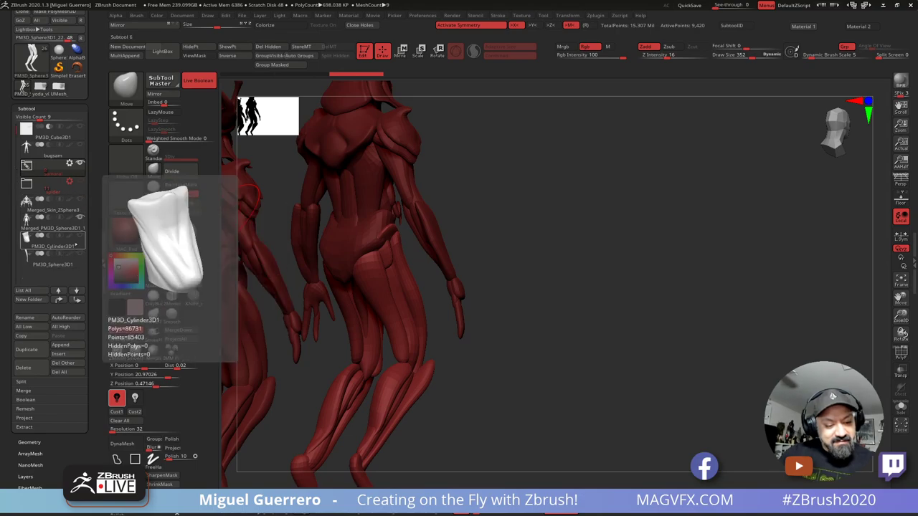
pyautogui.click(81, 236)
pyautogui.click(81, 254)
pyautogui.moveTo(517, 273); pyautogui.dragTo(607, 293)
pyautogui.keyDown('ctrl'); pyautogui.moveTo(382, 245); pyautogui.dragTo(325, 226, button='right'); pyautogui.keyUp('ctrl')
pyautogui.moveTo(325, 226); pyautogui.dragTo(328, 252)
# Step: Select the torso subtool PM3D_Sphere3D1_20, enable symmetry and reshape the small claws on its belly with the Move Topological brush
pyautogui.keyDown('alt'); pyautogui.click(491, 239); pyautogui.keyUp('alt')
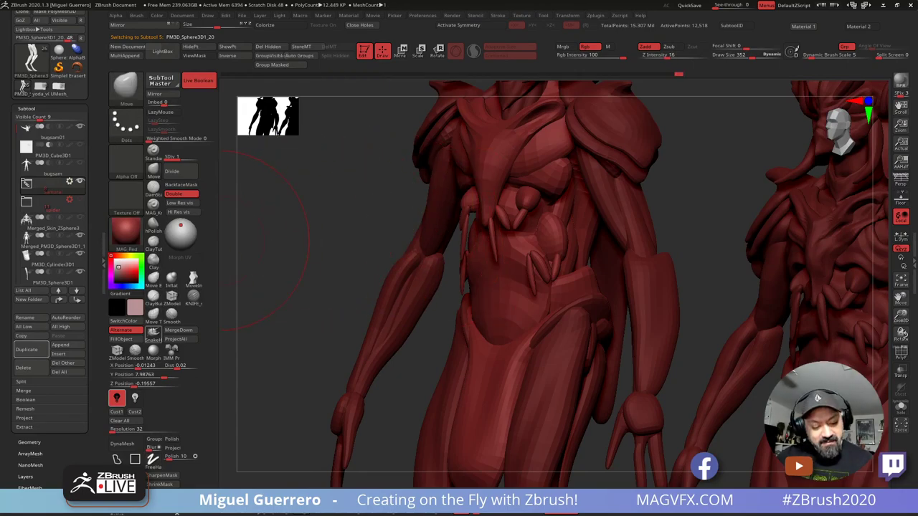
pyautogui.click(153, 313)
pyautogui.keyDown('shift'); pyautogui.moveTo(442, 233); pyautogui.dragTo(445, 249); pyautogui.keyUp('shift')
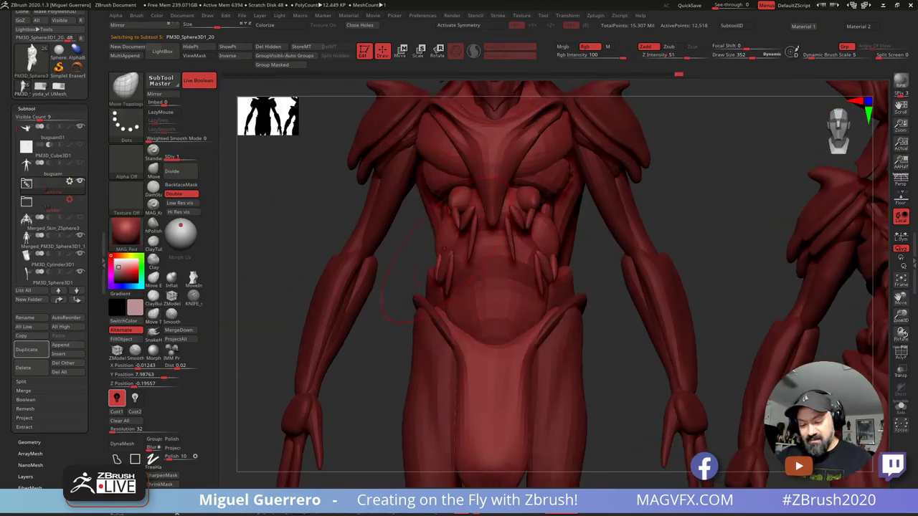
pyautogui.press('x')
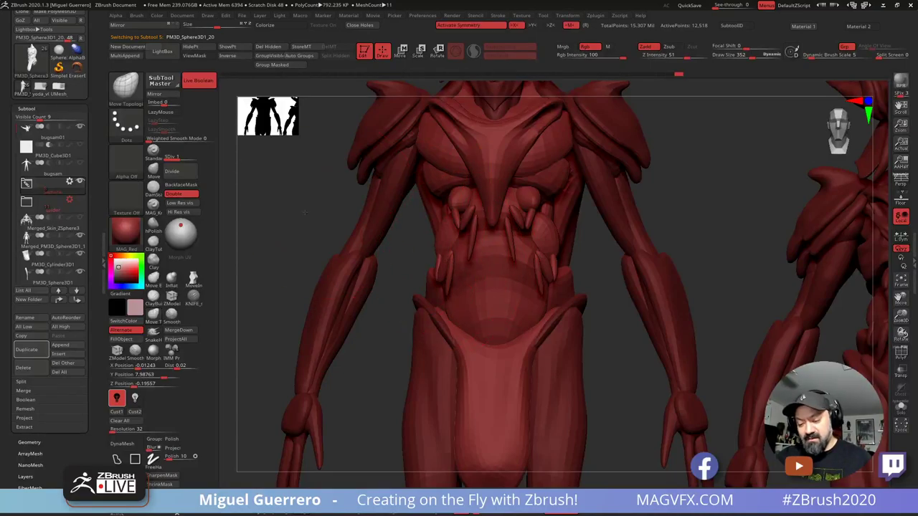
pyautogui.moveTo(304, 212); pyautogui.dragTo(495, 215)
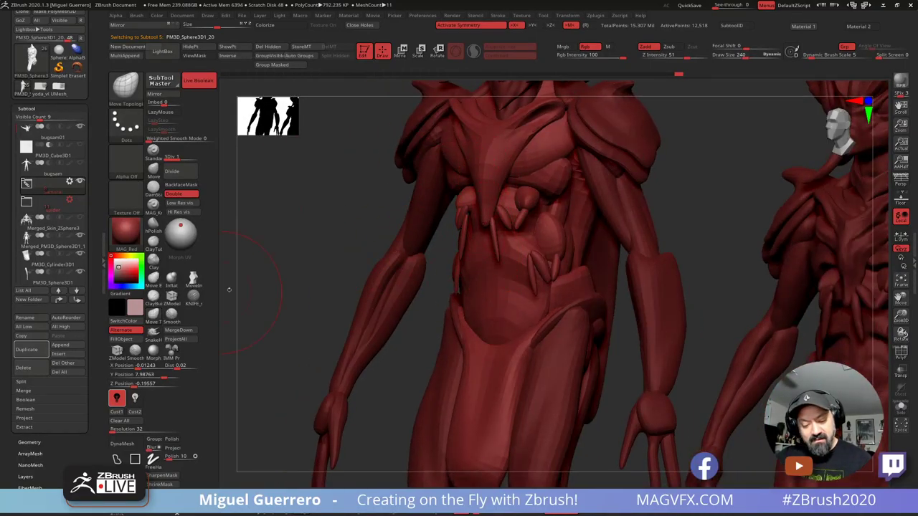
pyautogui.press('[')
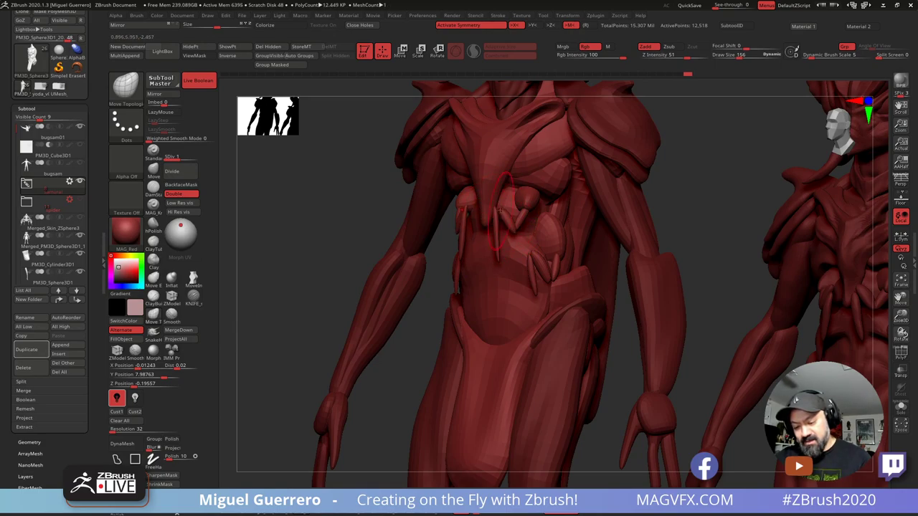
pyautogui.press('[')
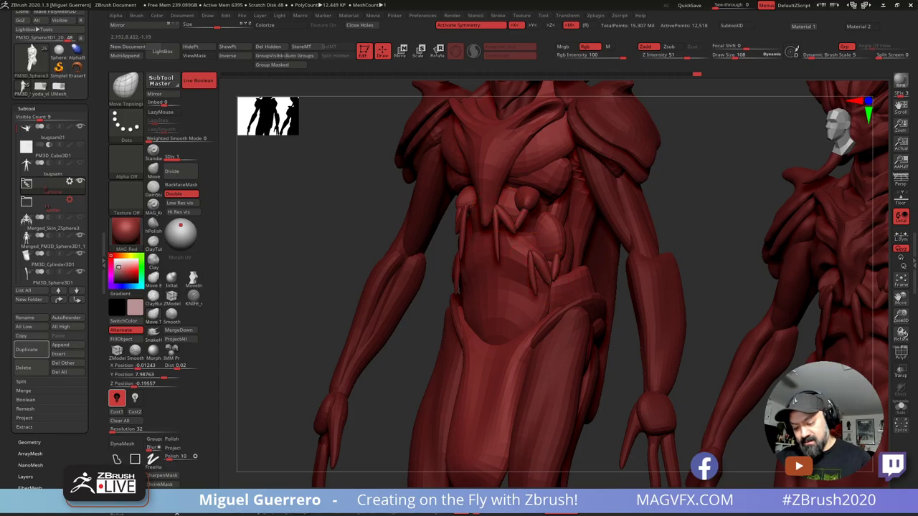
pyautogui.moveTo(315, 222); pyautogui.dragTo(387, 215)
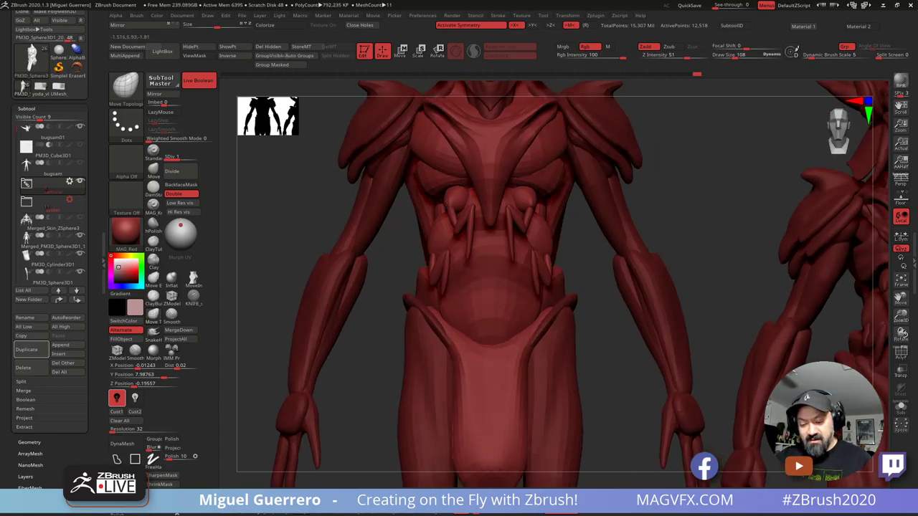
pyautogui.moveTo(296, 200); pyautogui.dragTo(535, 215, button='right')
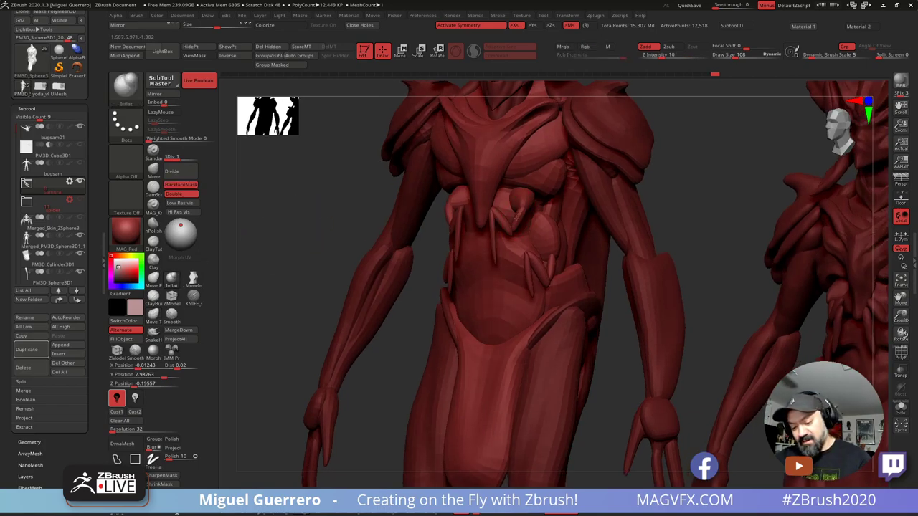
# Step: Duplicate the taller creature's arm and shoulder subtool PM3D_Sphere3D1_21
pyautogui.moveTo(320, 220)
pyautogui.keyDown('shift'); pyautogui.mouseDown()
pyautogui.moveTo(328, 197)
pyautogui.moveTo(362, 224)
pyautogui.mouseUp(); pyautogui.keyUp('shift')
pyautogui.keyDown('alt'); pyautogui.moveTo(413, 238); pyautogui.dragTo(395, 246); pyautogui.keyUp('alt')
pyautogui.moveTo(394, 246)
pyautogui.keyDown('alt'); pyautogui.mouseDown(button='right')
pyautogui.moveTo(406, 240)
pyautogui.moveTo(380, 268)
pyautogui.moveTo(334, 278)
pyautogui.moveTo(345, 247)
pyautogui.moveTo(325, 227)
pyautogui.mouseUp(button='right'); pyautogui.keyUp('alt')
pyautogui.keyDown('ctrl'); pyautogui.moveTo(330, 320); pyautogui.dragTo(346, 357, button='right'); pyautogui.keyUp('ctrl')
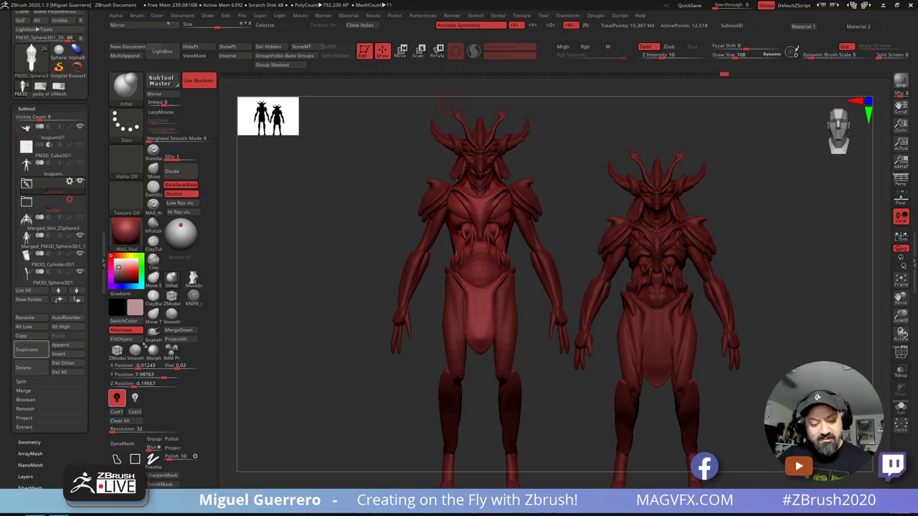
pyautogui.keyDown('alt'); pyautogui.click(427, 196); pyautogui.keyUp('alt')
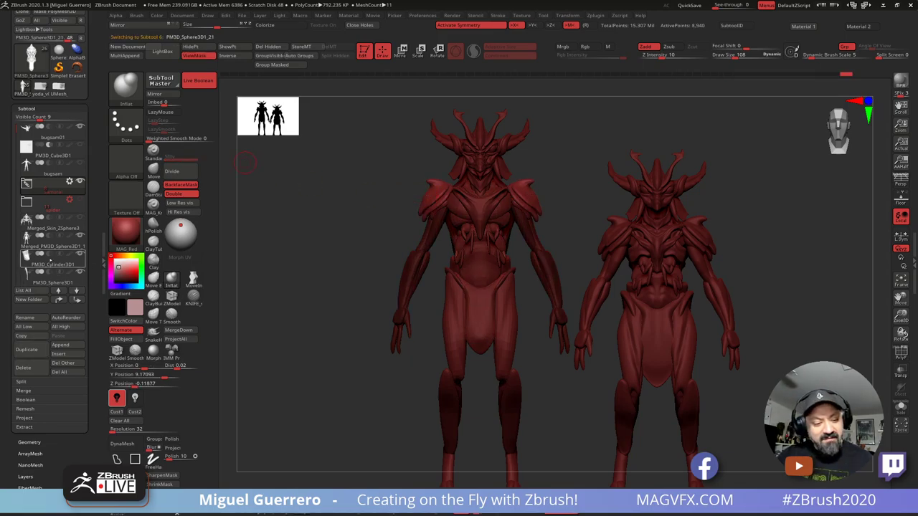
pyautogui.click(27, 349)
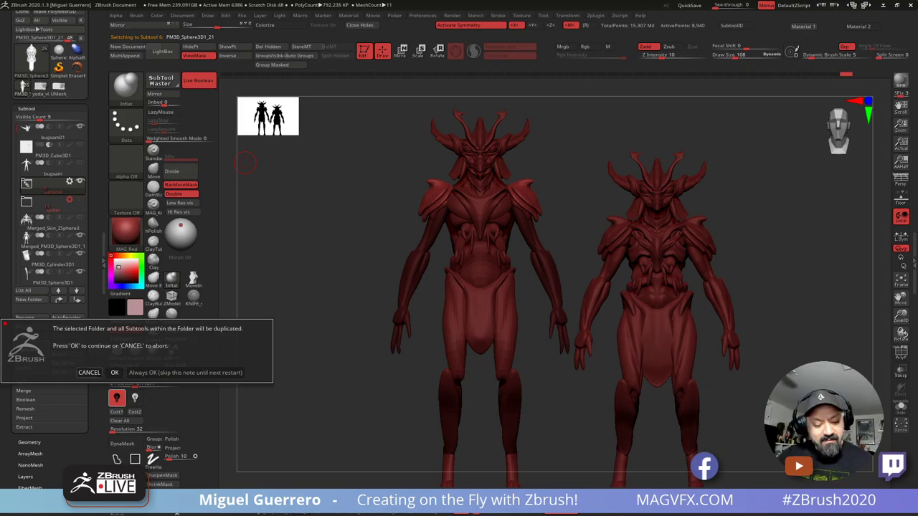
pyautogui.click(89, 373)
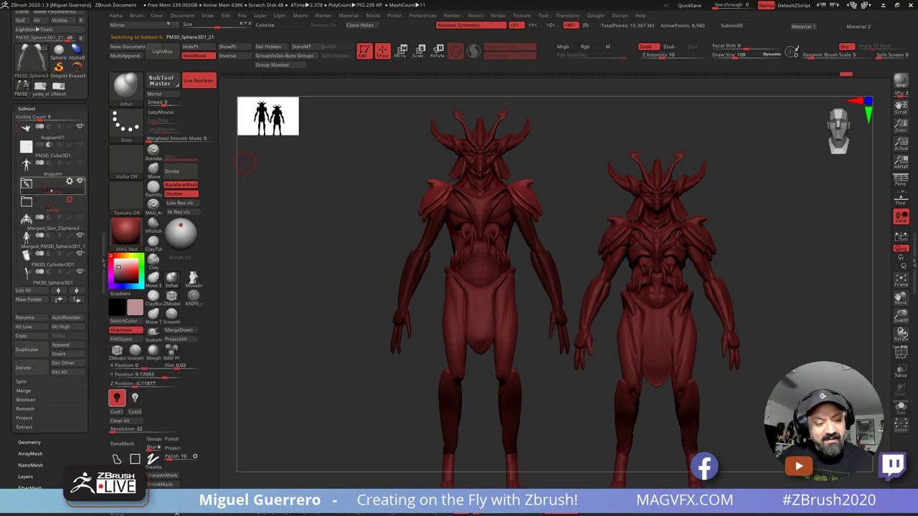
pyautogui.keyDown('alt'); pyautogui.click(429, 196); pyautogui.keyUp('alt')
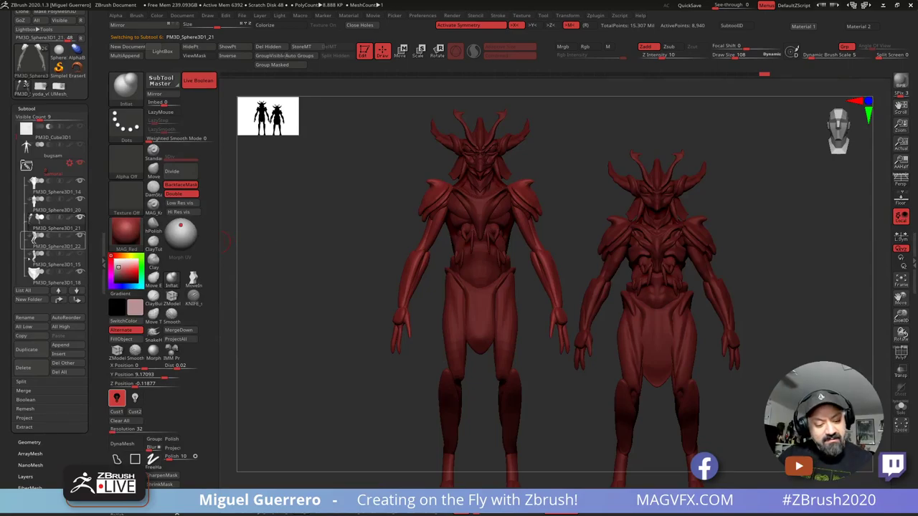
pyautogui.click(25, 349)
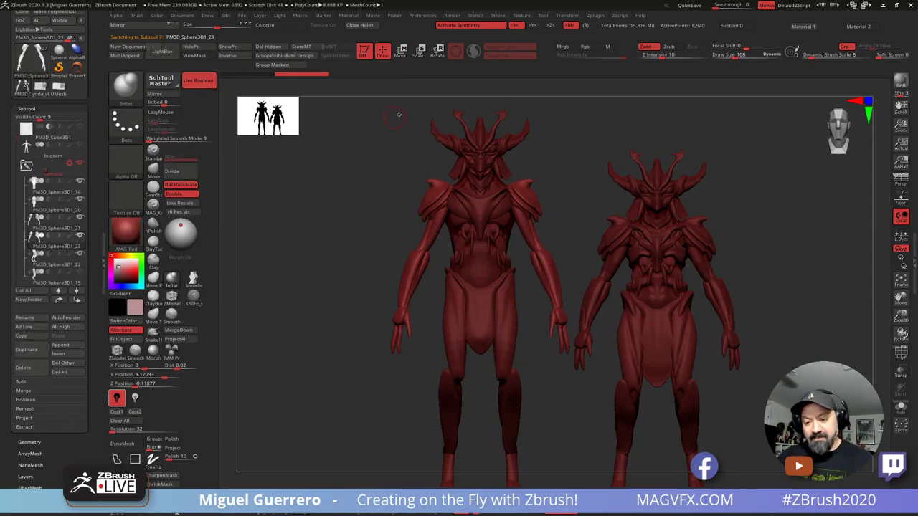
# Step: Isolate the outer shoulder plates in the duplicated arm subtool and delete the rest of its geometry
pyautogui.click(900, 408)
pyautogui.keyDown('ctrl'); pyautogui.keyDown('shift'); pyautogui.click(428, 198); pyautogui.keyUp('shift'); pyautogui.keyUp('ctrl')
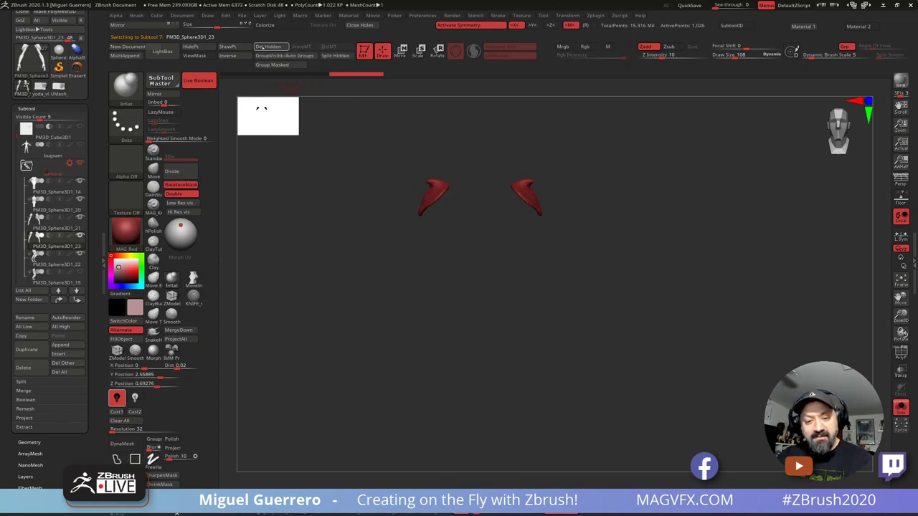
pyautogui.click(268, 47)
pyautogui.hotkey('ctrl', 'shift', 's')
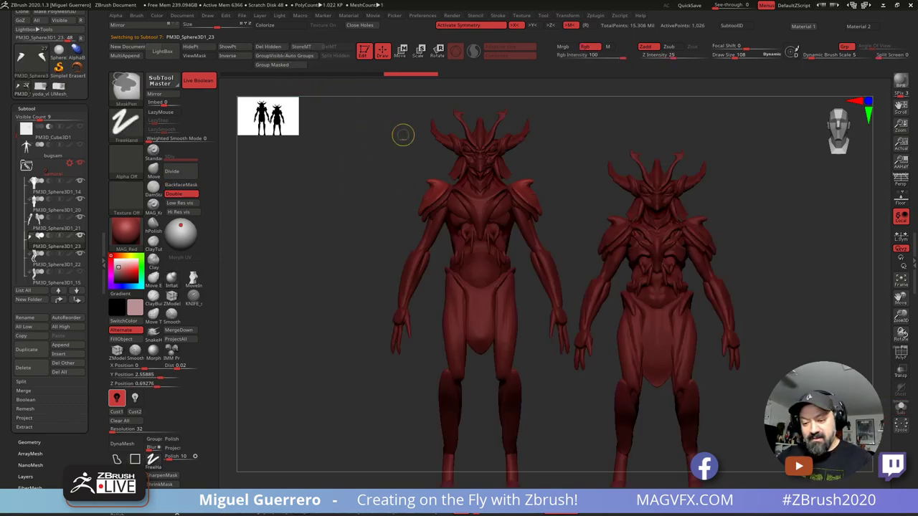
# Step: Turn off symmetry, keep only the plate on the creature's right shoulder, and bring up the Move gizmo
pyautogui.keyDown('alt'); pyautogui.moveTo(434, 169); pyautogui.dragTo(391, 169); pyautogui.keyUp('alt')
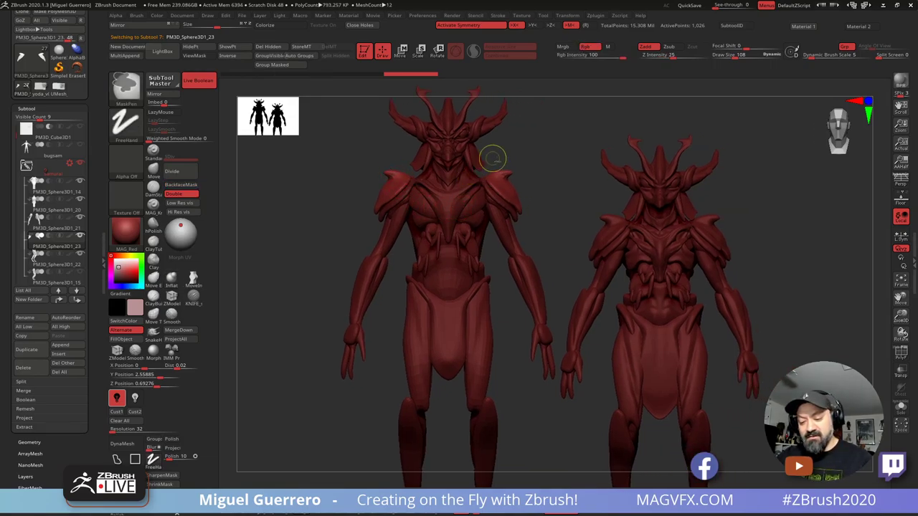
pyautogui.press('x')
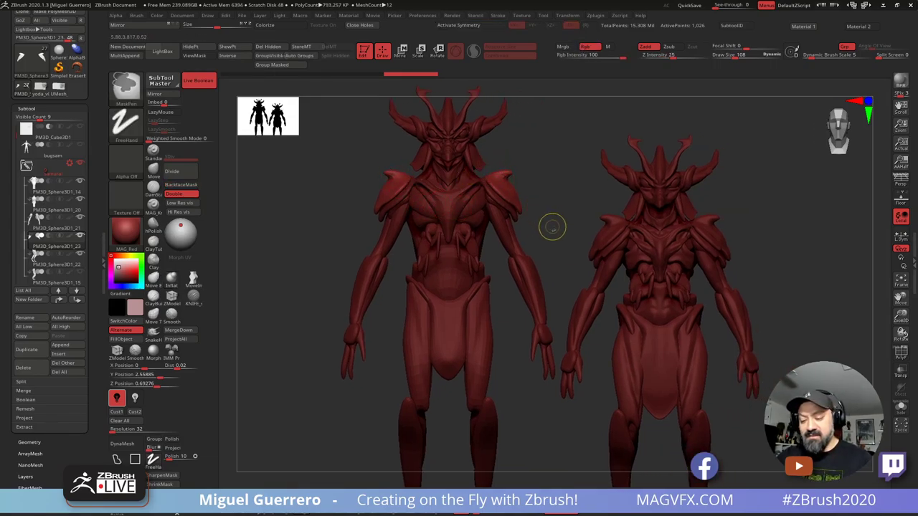
pyautogui.keyDown('ctrl'); pyautogui.keyDown('shift'); pyautogui.moveTo(552, 228); pyautogui.dragTo(463, 150); pyautogui.keyUp('shift'); pyautogui.keyUp('ctrl')
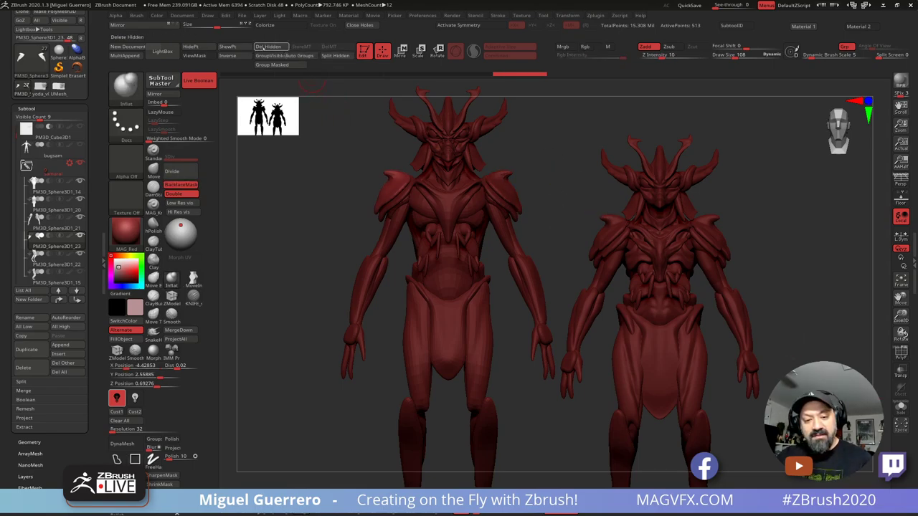
pyautogui.press('w')
pyautogui.keyDown('alt'); pyautogui.click(522, 282); pyautogui.keyUp('alt')
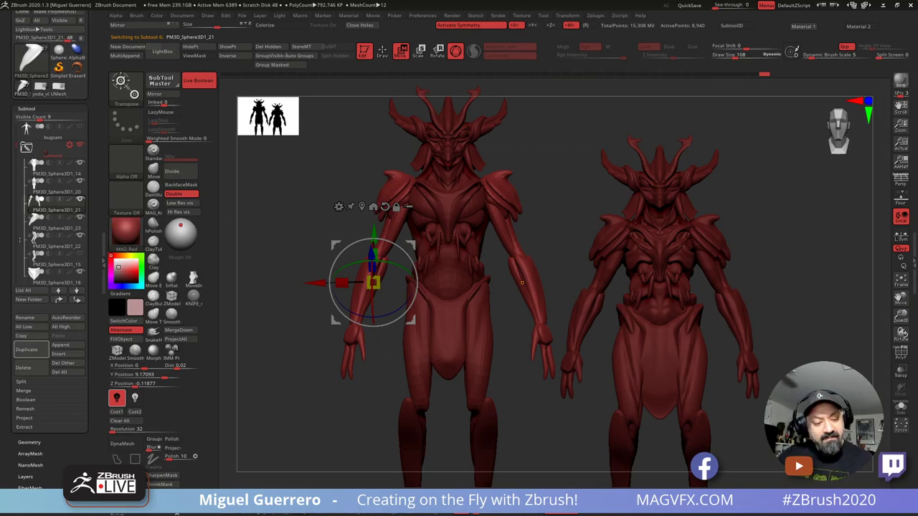
pyautogui.keyDown('alt'); pyautogui.click(386, 188); pyautogui.keyUp('alt')
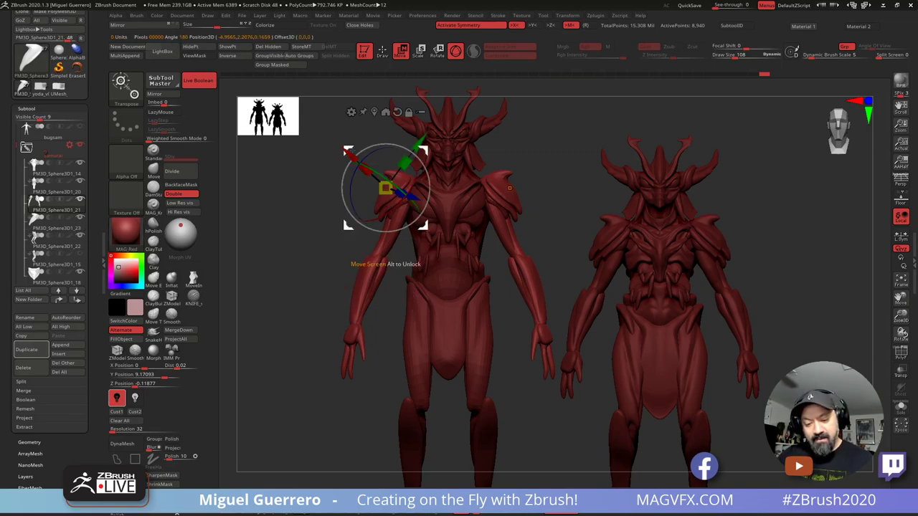
pyautogui.moveTo(347, 149); pyautogui.dragTo(351, 153)
pyautogui.hotkey('ctrl', 'z')
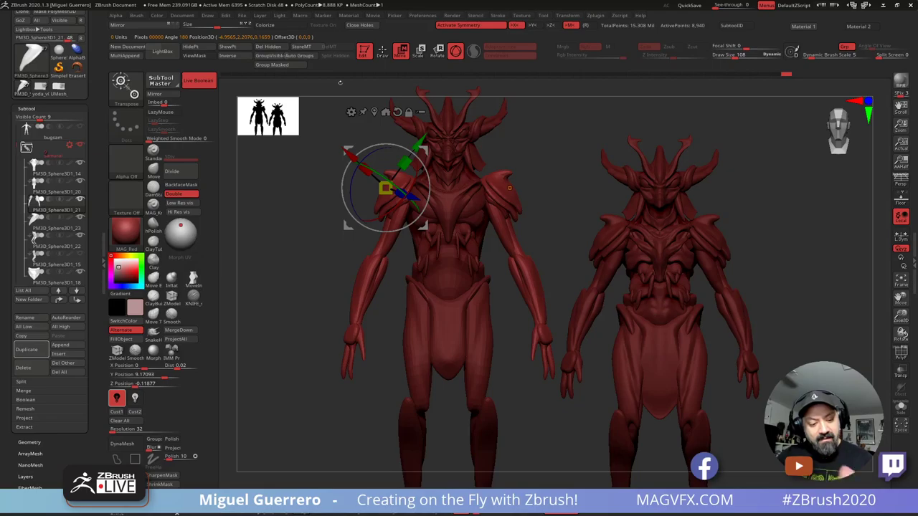
# Step: Select the plate subtool PM3D_Sphere3D1_23, center the gizmo on it, and move the plate down onto the creature's right forearm
pyautogui.click(44, 225)
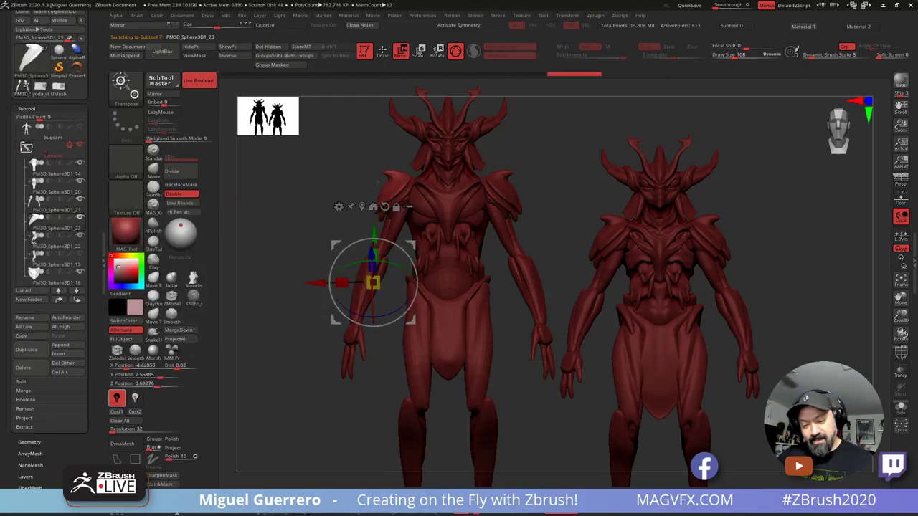
pyautogui.click(362, 206)
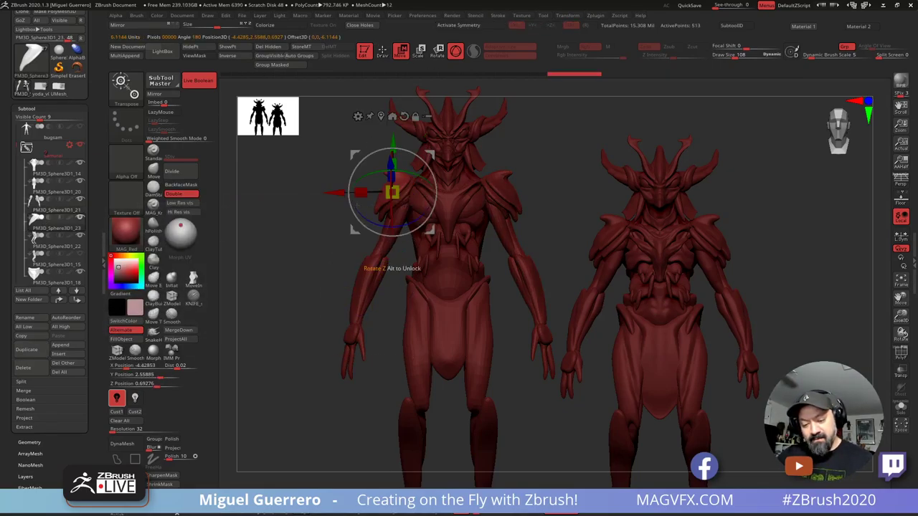
pyautogui.moveTo(351, 152); pyautogui.dragTo(324, 214)
pyautogui.moveTo(364, 253); pyautogui.dragTo(357, 280)
# Step: Draw a transpose line lengthwise over the forearm plate to align the gizmo, and return to the gizmo in Rotate mode
pyautogui.moveTo(320, 307); pyautogui.dragTo(424, 308, button='right')
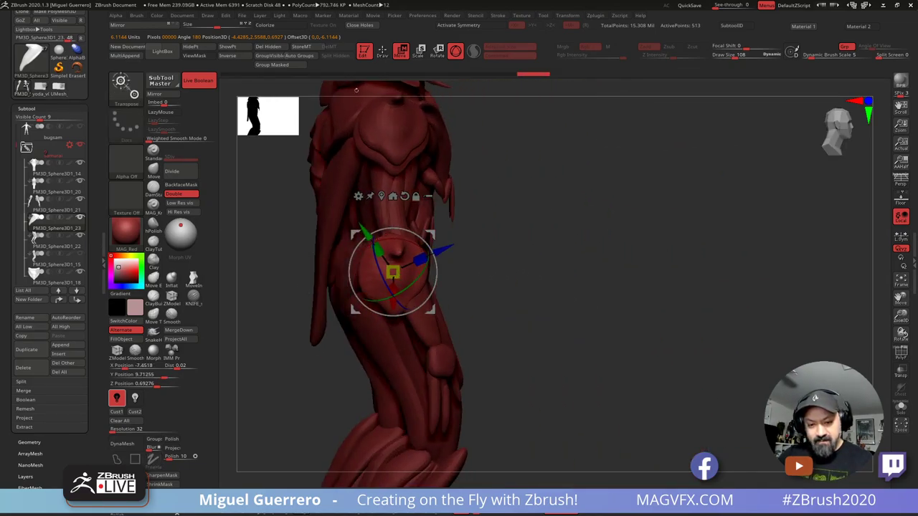
pyautogui.click(383, 51)
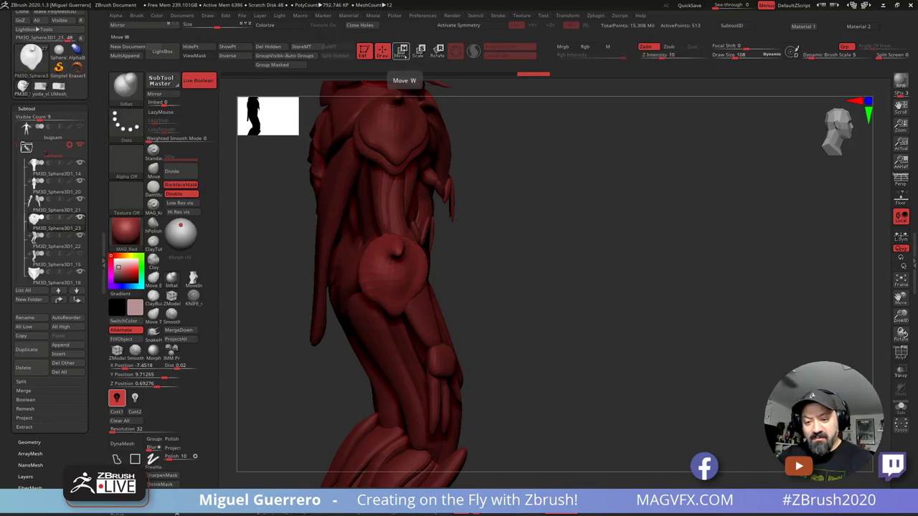
pyautogui.click(400, 51)
pyautogui.click(455, 52)
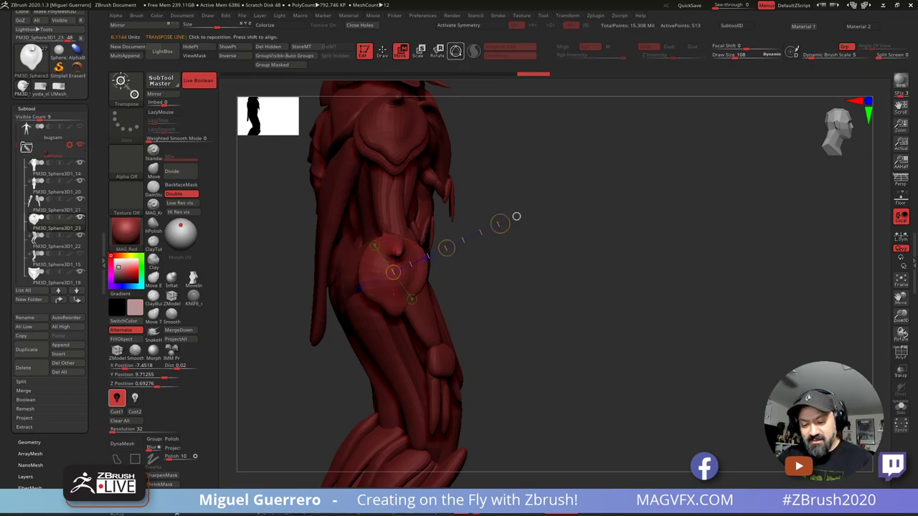
pyautogui.moveTo(388, 243); pyautogui.dragTo(398, 342)
pyautogui.moveTo(388, 242); pyautogui.dragTo(396, 246)
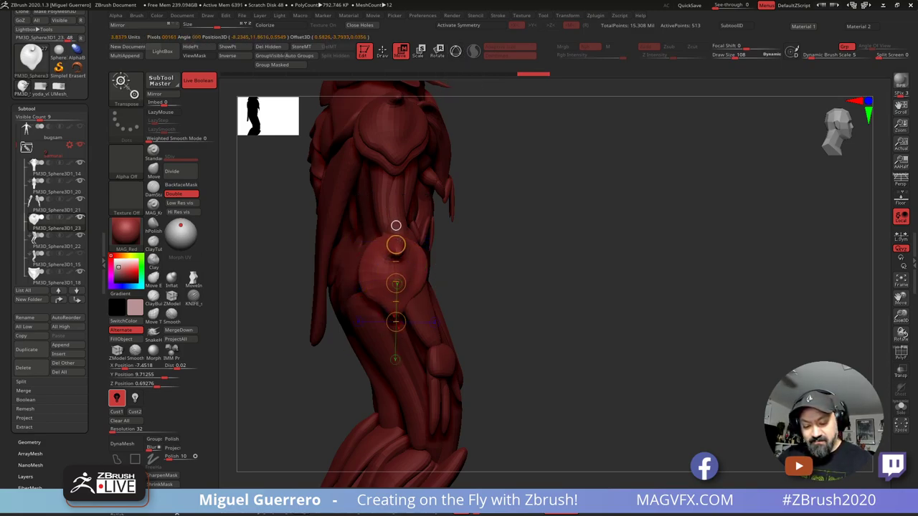
pyautogui.moveTo(574, 309)
pyautogui.mouseDown()
pyautogui.moveTo(453, 310)
pyautogui.moveTo(574, 309)
pyautogui.mouseUp()
pyautogui.moveTo(396, 331); pyautogui.dragTo(396, 331)
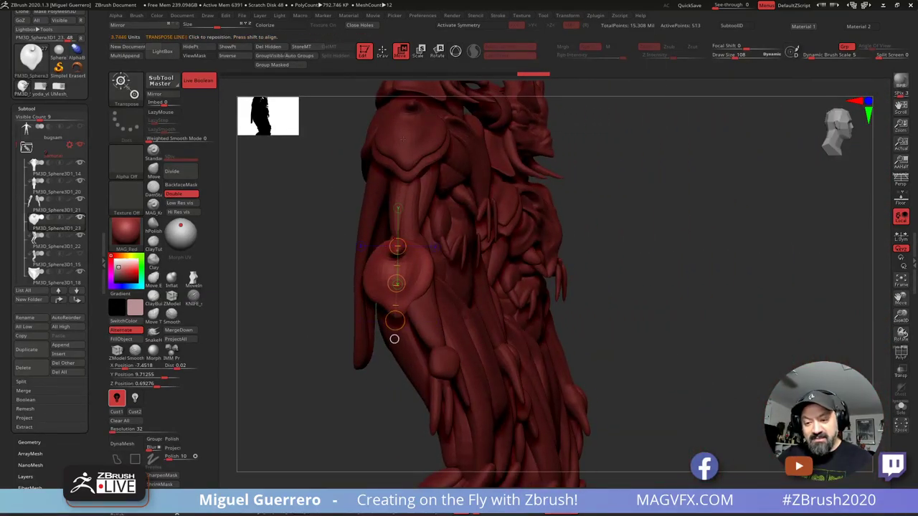
pyautogui.click(436, 50)
pyautogui.click(455, 51)
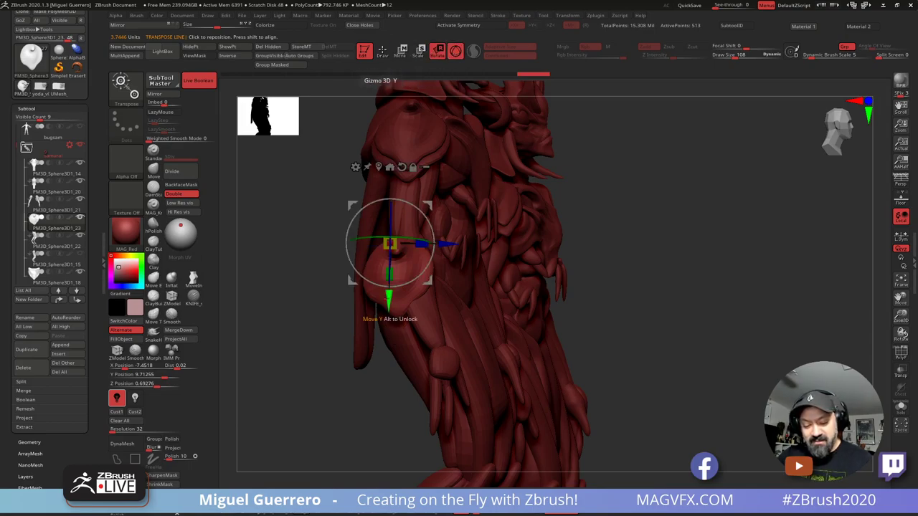
# Step: Stretch the forearm plate to about twice its length along Y and narrow it slightly along Z
pyautogui.moveTo(389, 274); pyautogui.dragTo(393, 302)
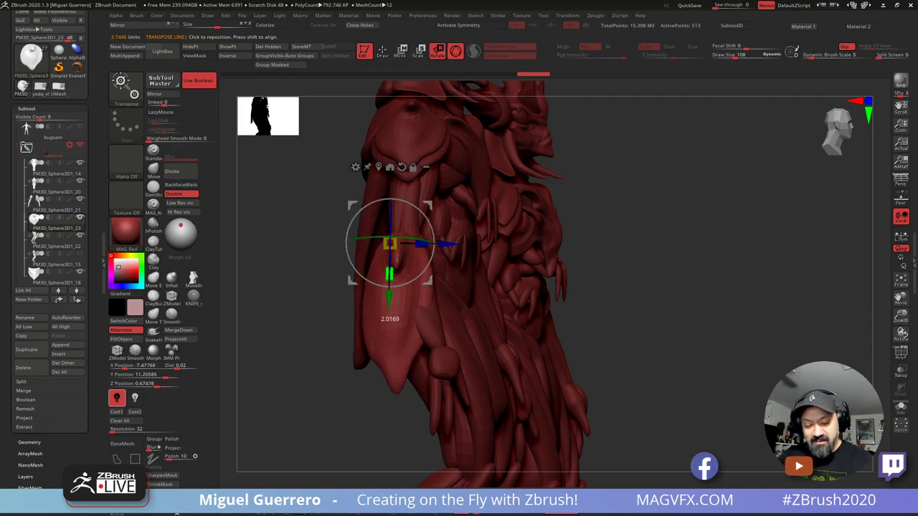
pyautogui.moveTo(251, 259); pyautogui.dragTo(284, 262)
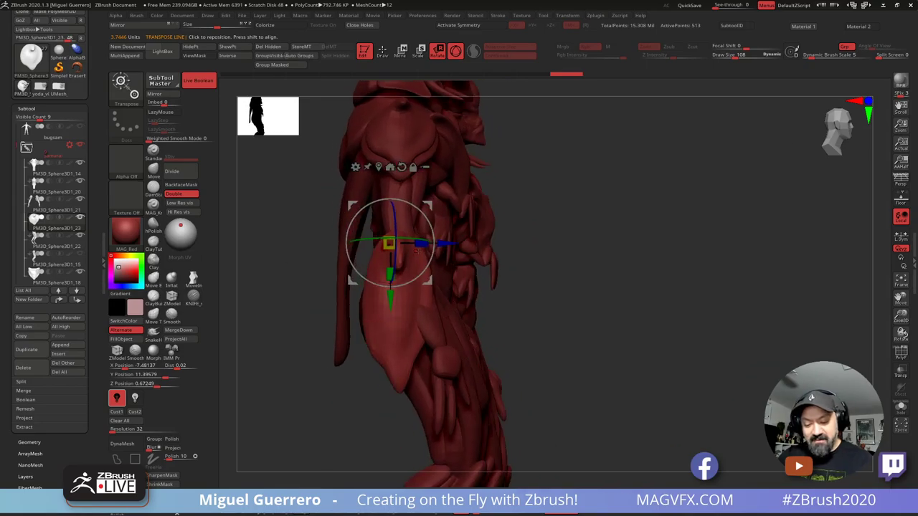
pyautogui.moveTo(421, 243); pyautogui.dragTo(411, 244)
# Step: Rotate the stretched plate to follow the forearm's angle and shift it up and inward against the arm
pyautogui.moveTo(291, 251); pyautogui.dragTo(247, 248)
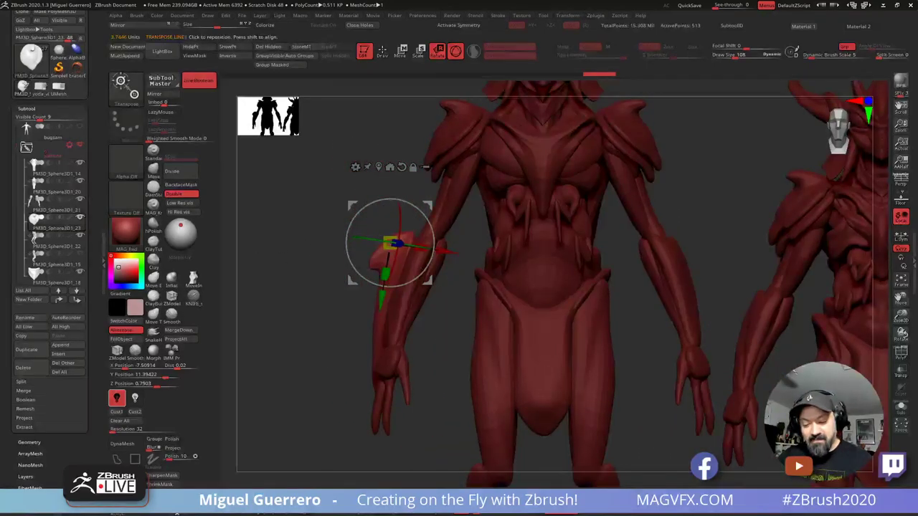
pyautogui.moveTo(349, 258); pyautogui.dragTo(347, 249)
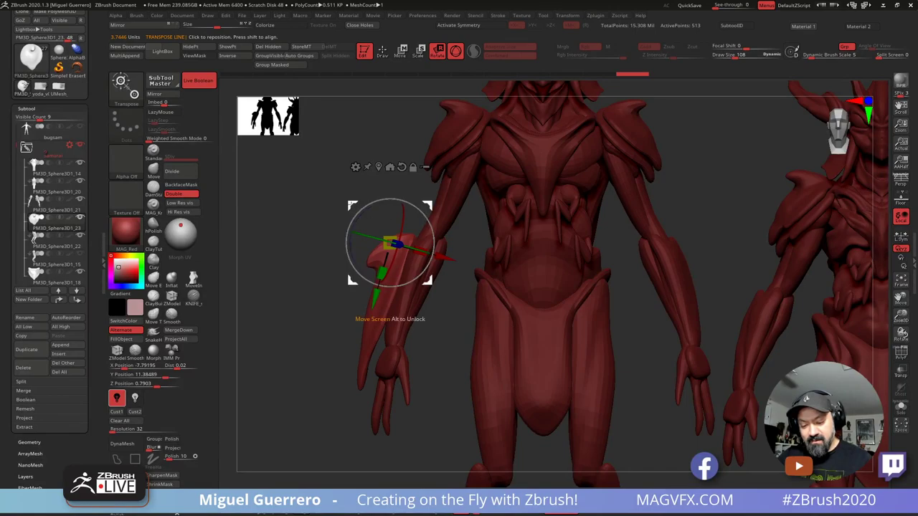
pyautogui.moveTo(352, 280); pyautogui.dragTo(361, 271)
pyautogui.moveTo(301, 262); pyautogui.dragTo(348, 263)
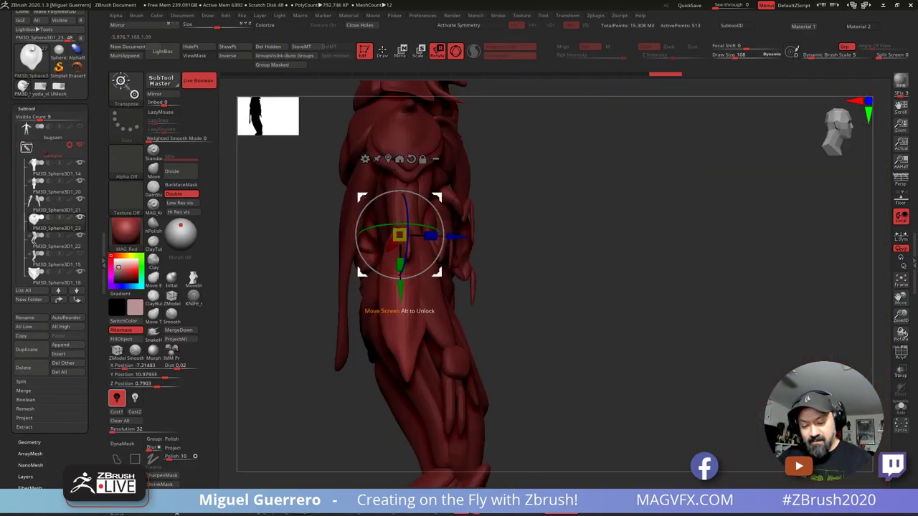
# Step: Rotate the forearm plate about 14 degrees in side view and adjust its front-view placement to sit close against the outer forearm
pyautogui.moveTo(438, 274)
pyautogui.mouseDown()
pyautogui.moveTo(452, 275)
pyautogui.moveTo(449, 263)
pyautogui.mouseUp()
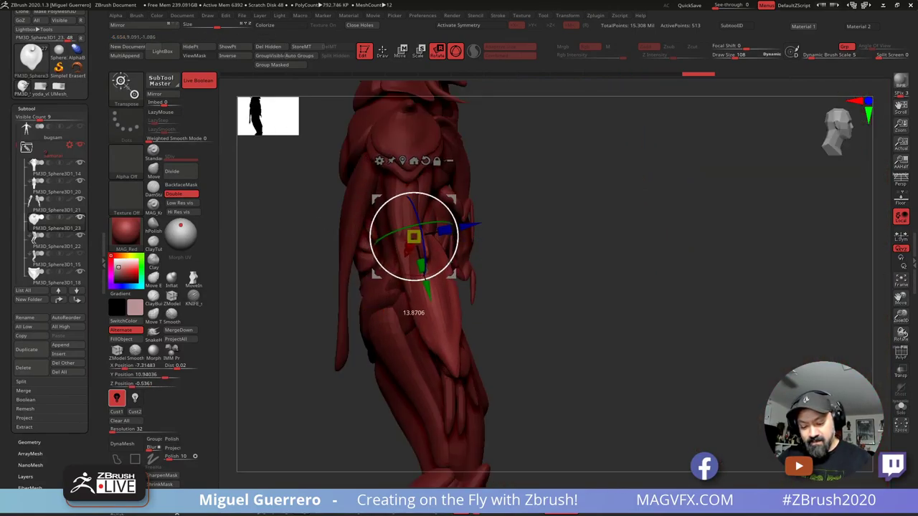
pyautogui.moveTo(506, 265); pyautogui.dragTo(450, 262)
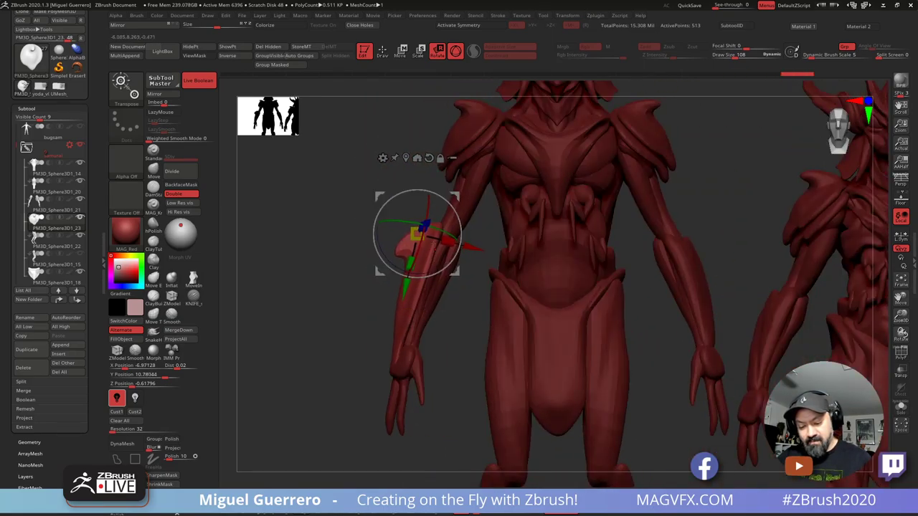
pyautogui.moveTo(431, 224); pyautogui.dragTo(400, 210)
pyautogui.keyDown('ctrl'); pyautogui.moveTo(394, 205); pyautogui.dragTo(377, 143, button='right'); pyautogui.keyUp('ctrl')
# Step: Reshape the forearm plate with the Move brush so it follows the forearm's contour from elbow to wrist
pyautogui.press('q')
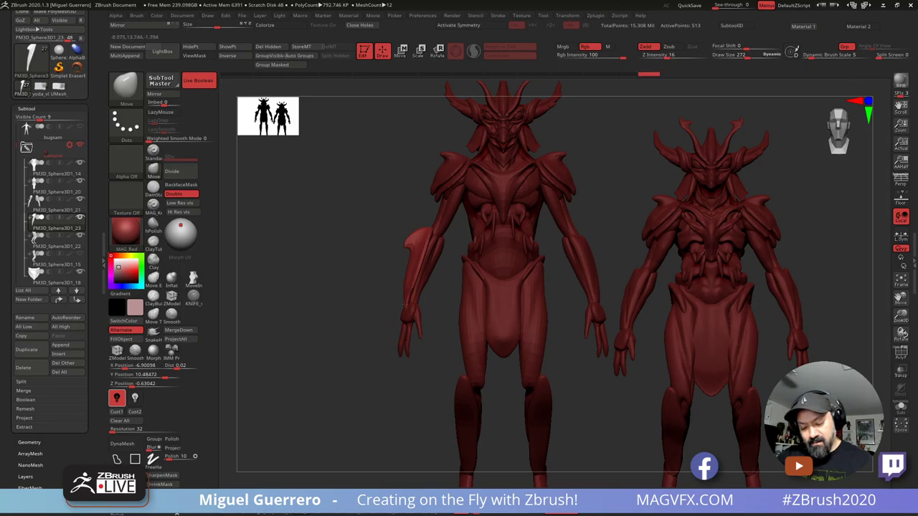
pyautogui.moveTo(404, 305)
pyautogui.mouseDown()
pyautogui.moveTo(365, 278)
pyautogui.moveTo(459, 264)
pyautogui.moveTo(413, 253)
pyautogui.moveTo(398, 286)
pyautogui.mouseUp()
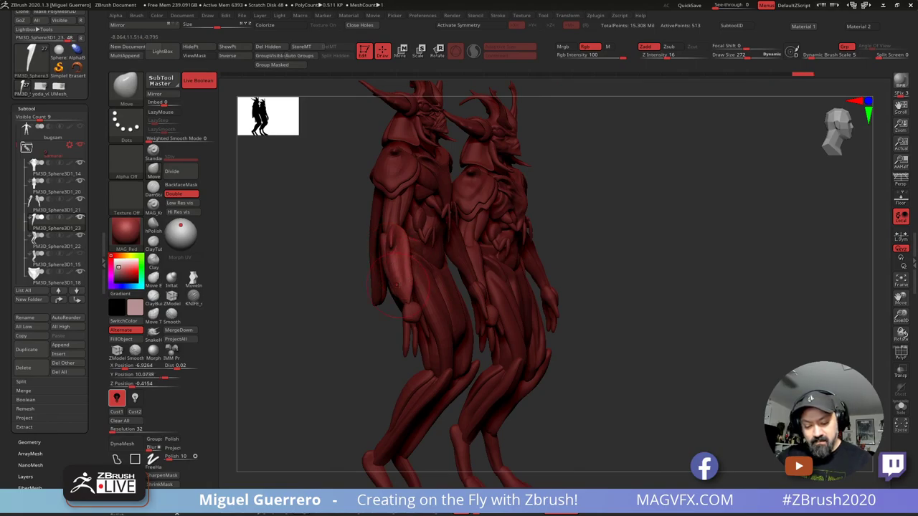
pyautogui.moveTo(313, 281); pyautogui.dragTo(352, 283)
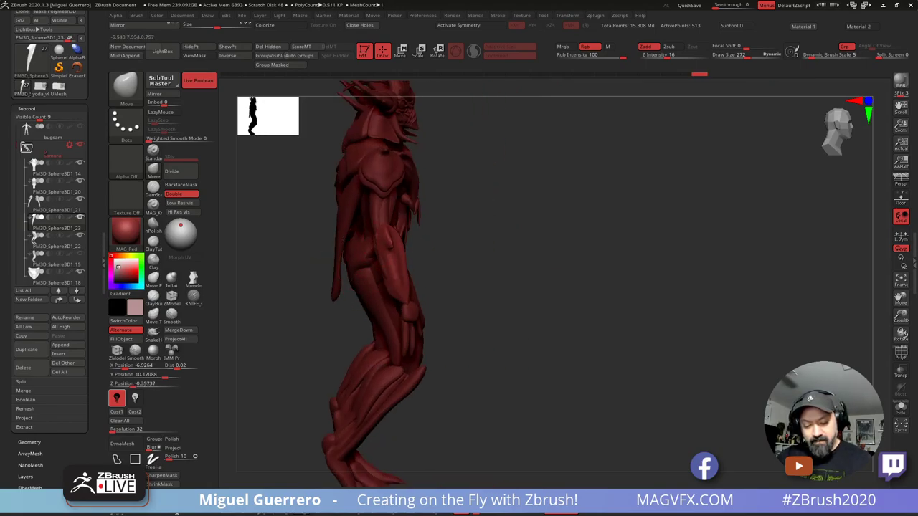
pyautogui.moveTo(424, 281); pyautogui.dragTo(356, 316)
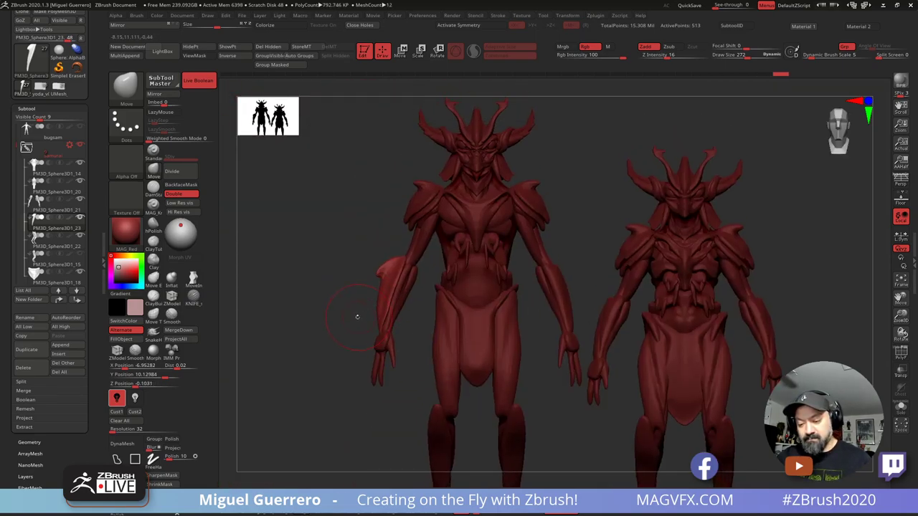
pyautogui.keyDown('ctrl'); pyautogui.moveTo(346, 275); pyautogui.dragTo(349, 282, button='right'); pyautogui.keyUp('ctrl')
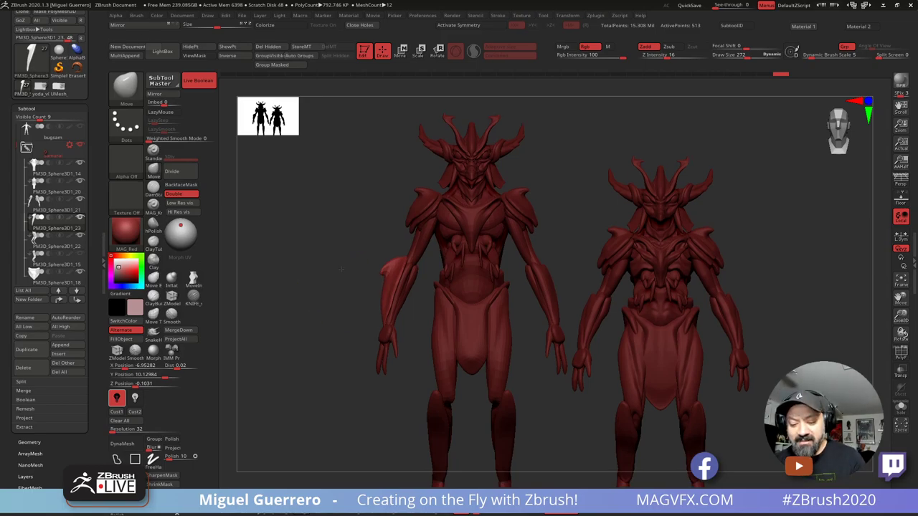
pyautogui.keyDown('alt'); pyautogui.moveTo(330, 284); pyautogui.dragTo(404, 261); pyautogui.keyUp('alt')
pyautogui.moveTo(363, 217)
pyautogui.mouseDown()
pyautogui.moveTo(387, 212)
pyautogui.moveTo(360, 220)
pyautogui.mouseUp()
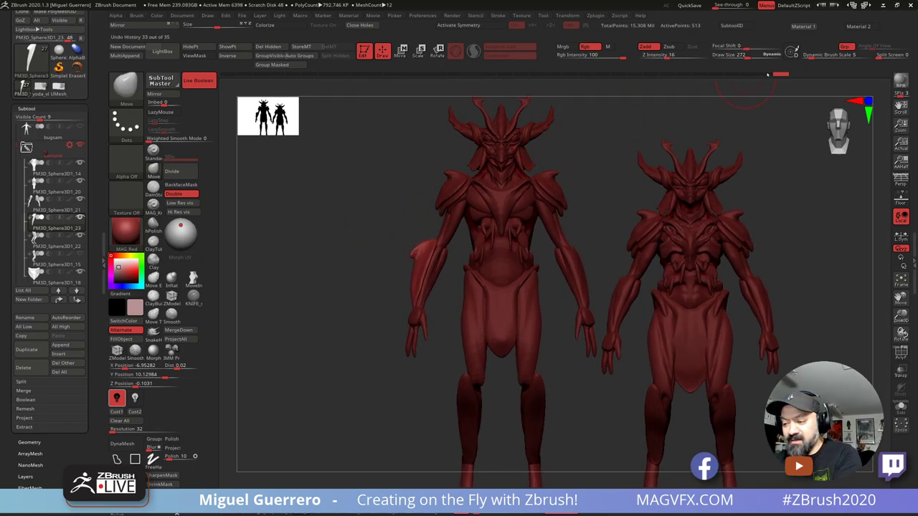
# Step: Duplicate the forearm plate from its earlier, shorter state in the undo history, and return PM3D_Sphere3D1_23 to its latest state
pyautogui.moveTo(767, 74)
pyautogui.mouseDown()
pyautogui.moveTo(329, 82)
pyautogui.moveTo(345, 83)
pyautogui.mouseUp()
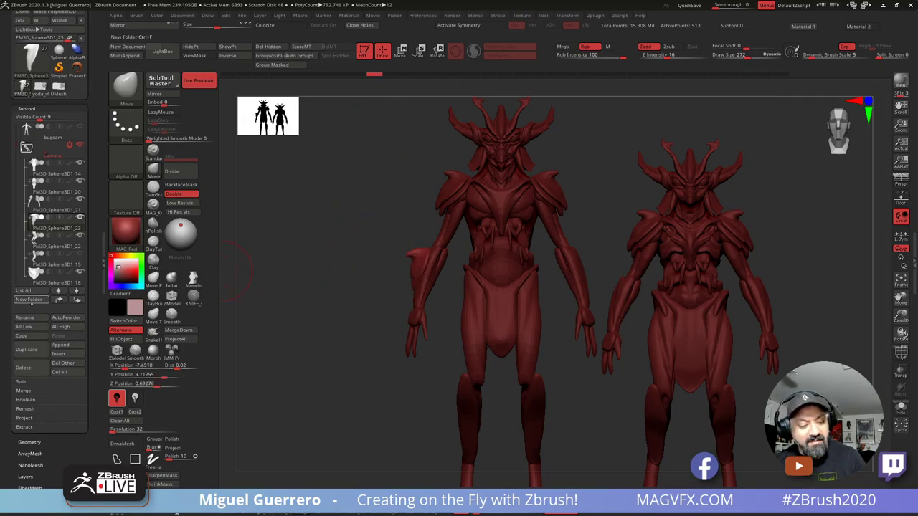
pyautogui.click(27, 351)
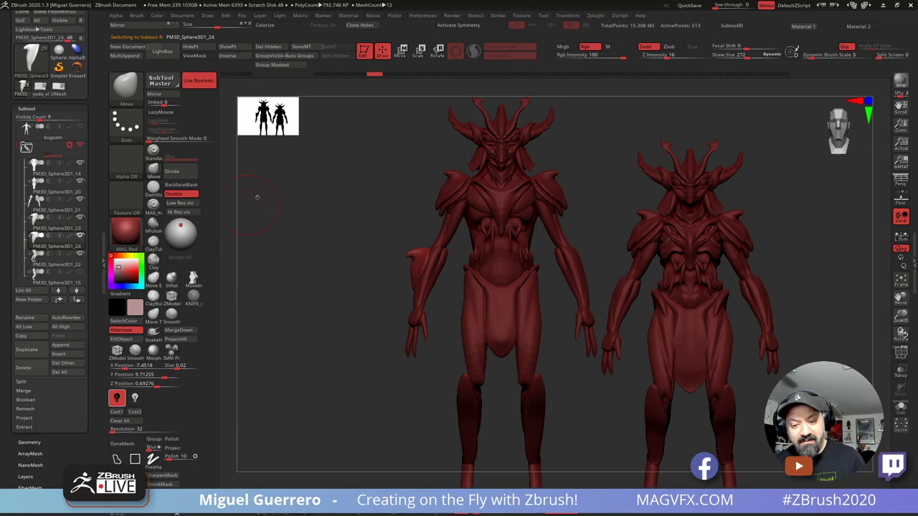
pyautogui.press('Up')
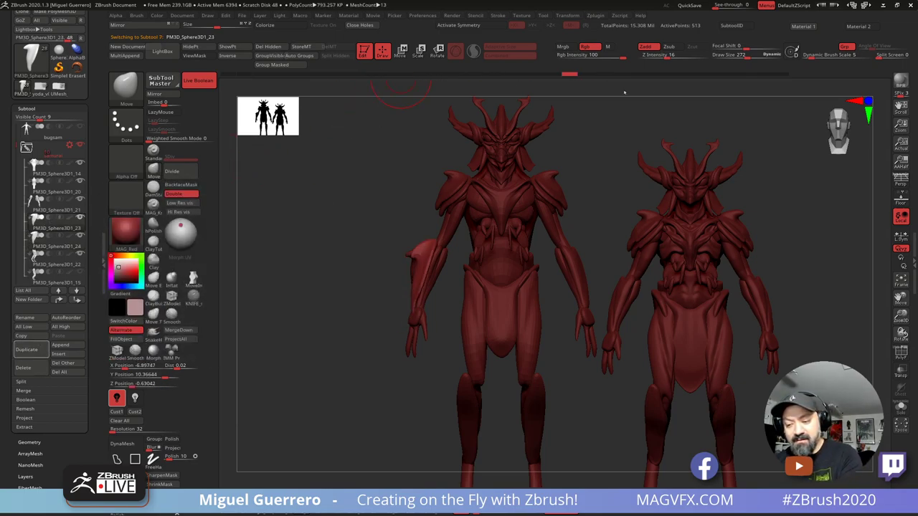
pyautogui.moveTo(780, 111); pyautogui.dragTo(229, 258)
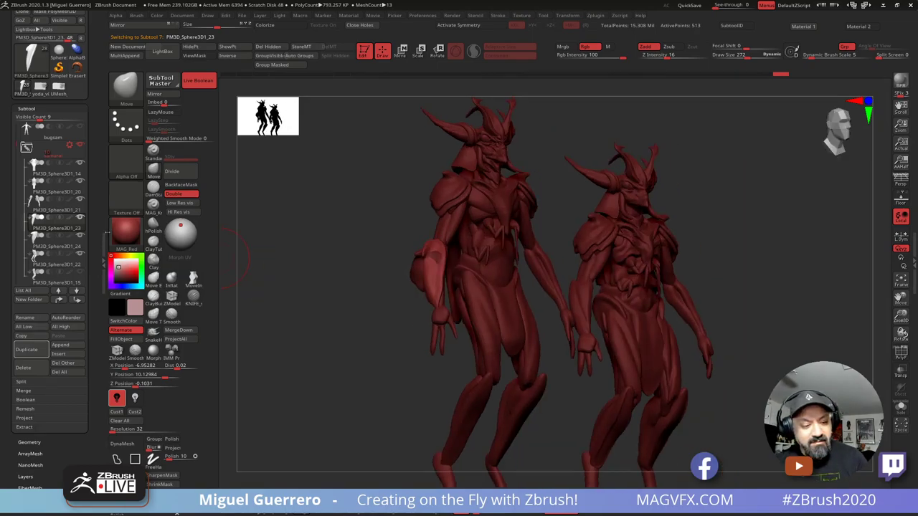
# Step: Select the duplicated forearm shell and move it up onto the taller creature's upper arm
pyautogui.press('Down')
pyautogui.press('Down')
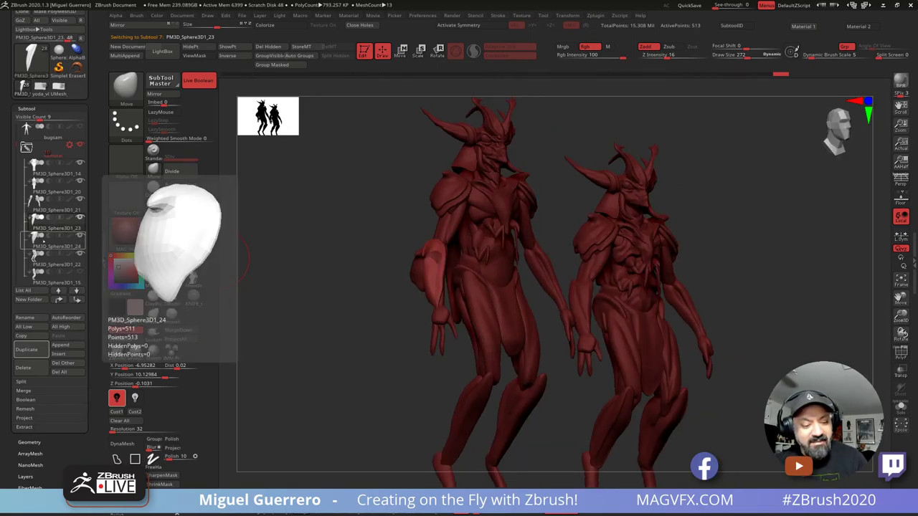
pyautogui.moveTo(308, 260); pyautogui.dragTo(373, 114)
pyautogui.click(400, 51)
pyautogui.moveTo(322, 194)
pyautogui.mouseDown()
pyautogui.moveTo(373, 211)
pyautogui.moveTo(389, 204)
pyautogui.moveTo(387, 192)
pyautogui.moveTo(362, 230)
pyautogui.moveTo(377, 273)
pyautogui.mouseUp()
pyautogui.click(382, 51)
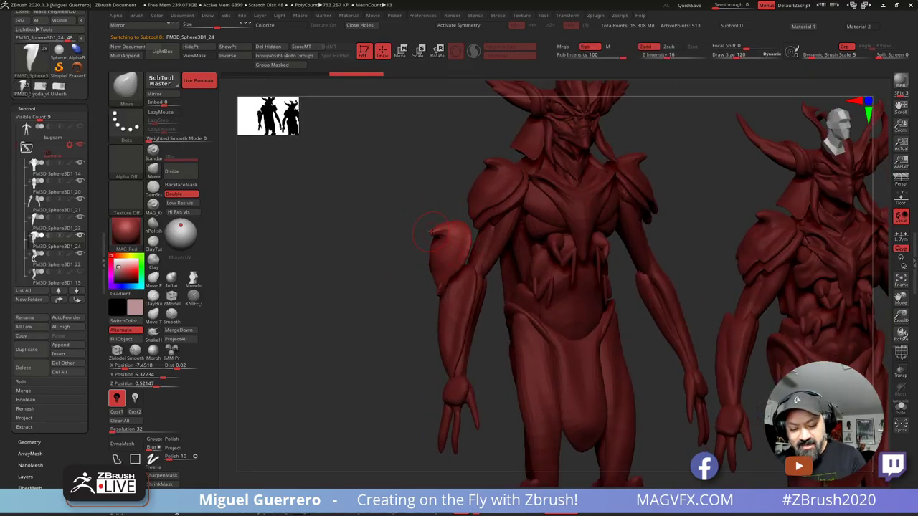
# Step: Smooth away the copied shell's hooked tip, rotate the piece upright and align it over the upper arm beneath the shoulder armor
pyautogui.moveTo(395, 225)
pyautogui.keyDown('shift'); pyautogui.mouseDown()
pyautogui.moveTo(423, 232)
pyautogui.moveTo(345, 225)
pyautogui.moveTo(363, 177)
pyautogui.moveTo(403, 204)
pyautogui.moveTo(416, 189)
pyautogui.moveTo(430, 195)
pyautogui.moveTo(444, 235)
pyautogui.mouseUp(); pyautogui.keyUp('shift')
pyautogui.press('w')
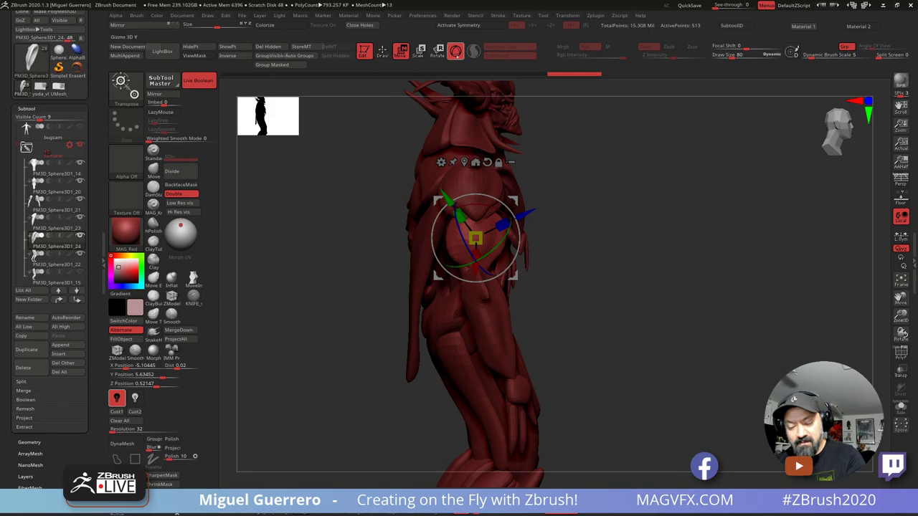
pyautogui.click(455, 52)
pyautogui.moveTo(478, 181); pyautogui.dragTo(478, 306)
pyautogui.click(438, 50)
pyautogui.click(456, 50)
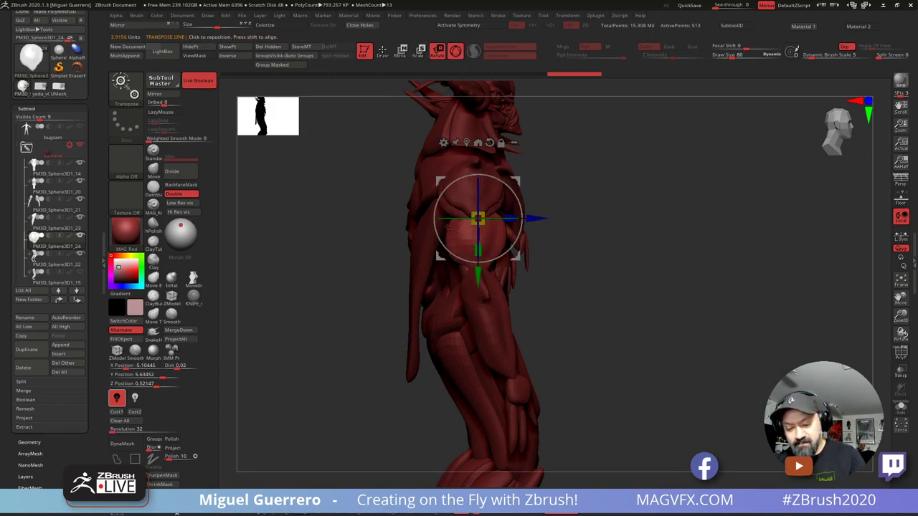
pyautogui.moveTo(507, 221); pyautogui.dragTo(500, 220)
pyautogui.moveTo(501, 220); pyautogui.dragTo(426, 224, button='right')
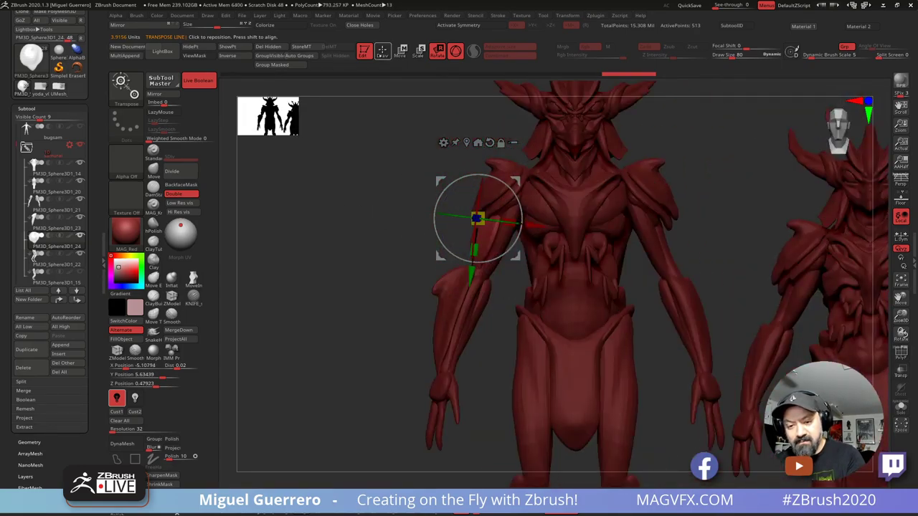
# Step: Reshape the upper-arm shell with the Move brush so it wraps around the arm
pyautogui.click(383, 52)
pyautogui.moveTo(348, 208)
pyautogui.mouseDown()
pyautogui.moveTo(391, 205)
pyautogui.moveTo(447, 244)
pyautogui.mouseUp()
pyautogui.press('b')
pyautogui.press('m')
pyautogui.press('v')
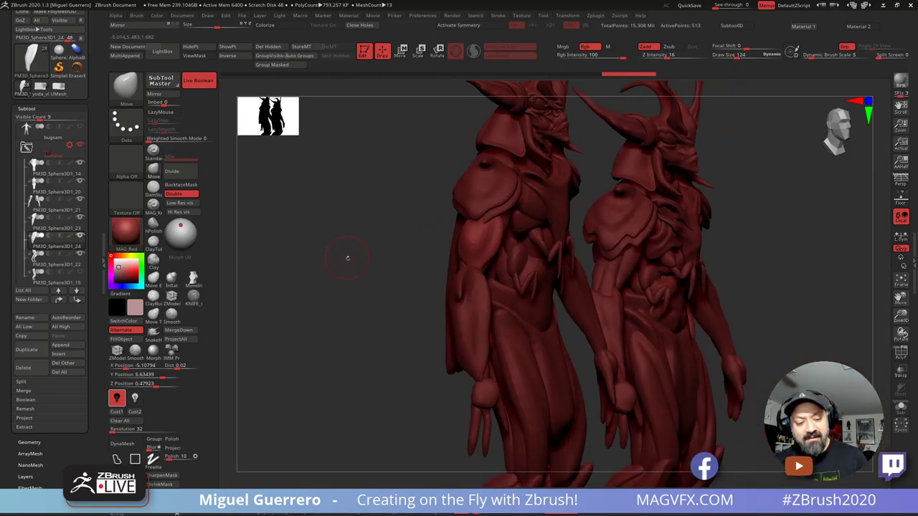
pyautogui.moveTo(347, 258); pyautogui.dragTo(234, 231)
# Step: Flatten the upper-arm shell's outer surface with the hPolish brush and smooth it
pyautogui.press('b')
pyautogui.press('h')
pyautogui.press('p')
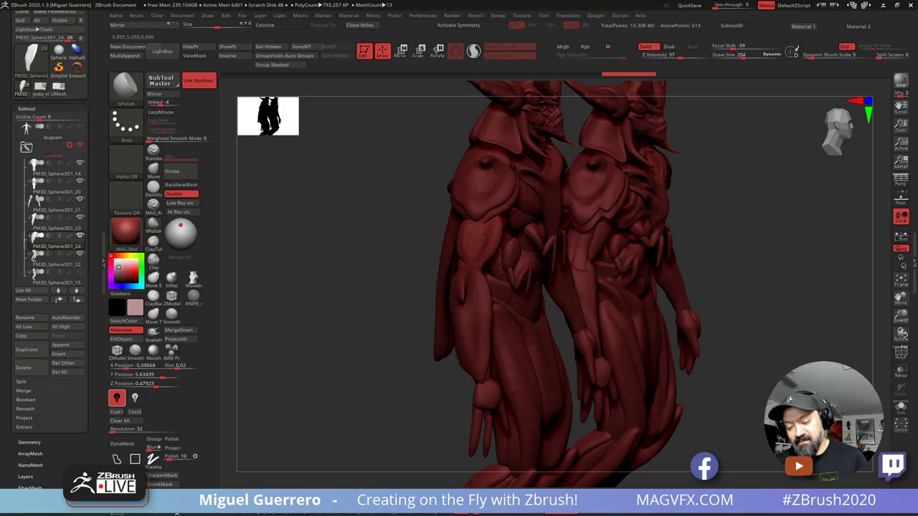
pyautogui.keyDown('shift'); pyautogui.moveTo(485, 236); pyautogui.dragTo(483, 224); pyautogui.keyUp('shift')
pyautogui.moveTo(396, 217); pyautogui.dragTo(358, 224)
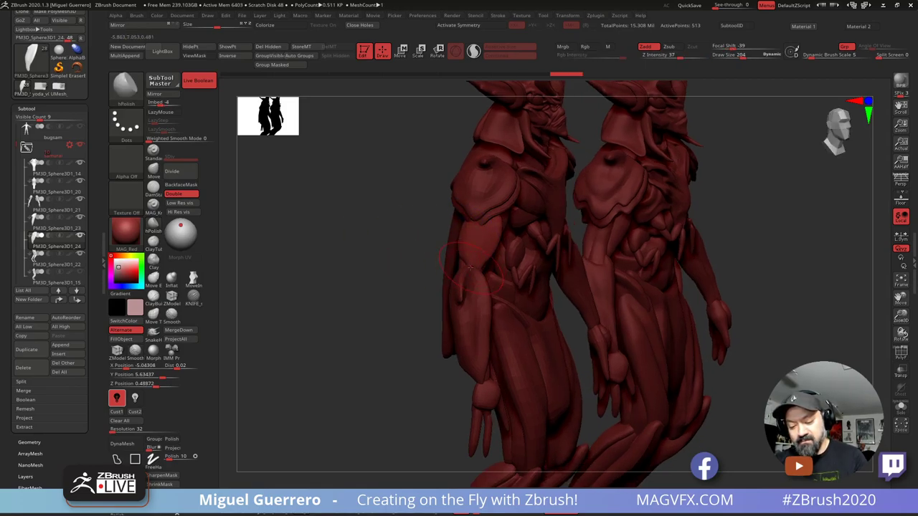
# Step: Refine the upper-arm shell's silhouette with the Move brush, fitting it against the arm from the side, front and back
pyautogui.click(160, 171)
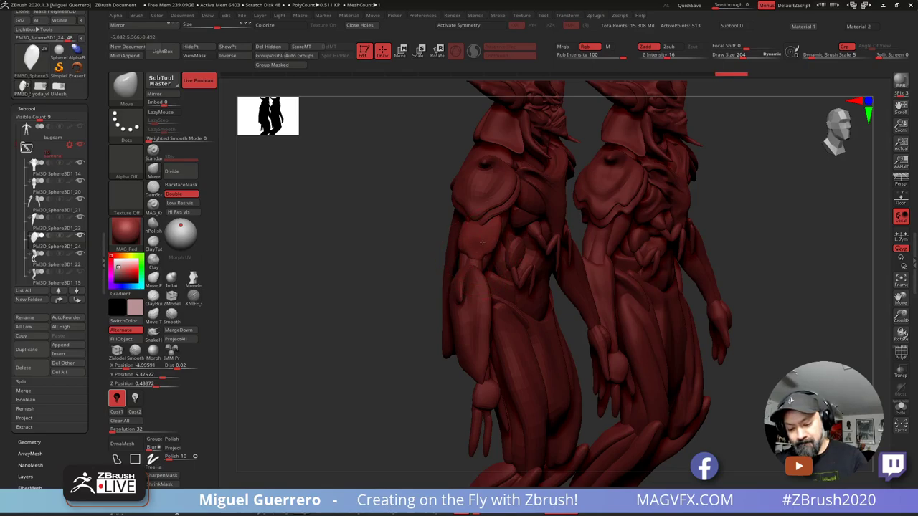
pyautogui.moveTo(476, 244); pyautogui.dragTo(496, 233, button='right')
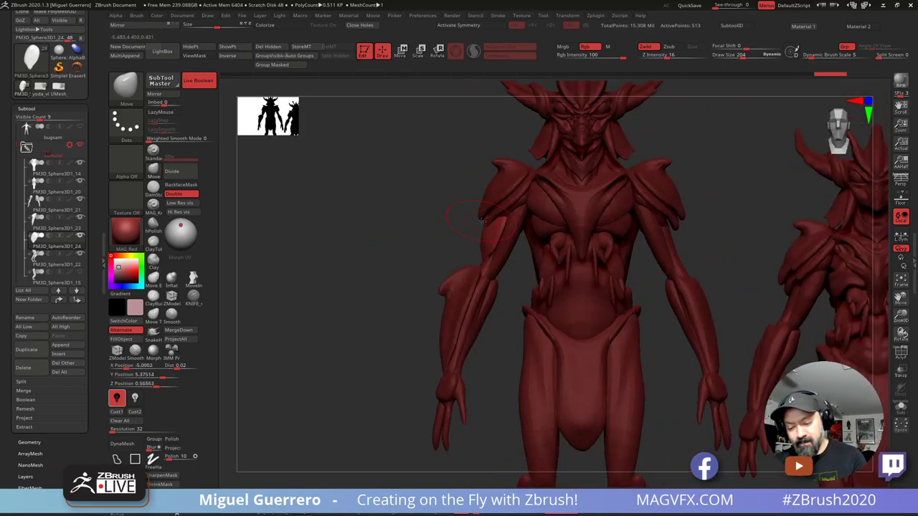
pyautogui.hotkey('ctrl', 'shift', 'z')
pyautogui.hotkey('ctrl', 'shift', 'z')
pyautogui.hotkey('ctrl', 'shift', 'z')
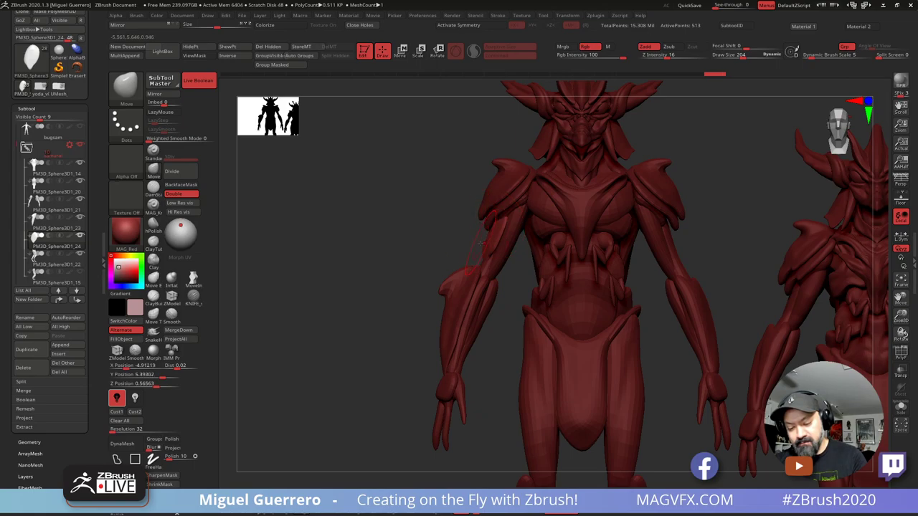
pyautogui.moveTo(394, 242)
pyautogui.keyDown('alt'); pyautogui.mouseDown()
pyautogui.moveTo(355, 251)
pyautogui.moveTo(381, 234)
pyautogui.moveTo(454, 254)
pyautogui.mouseUp(); pyautogui.keyUp('alt')
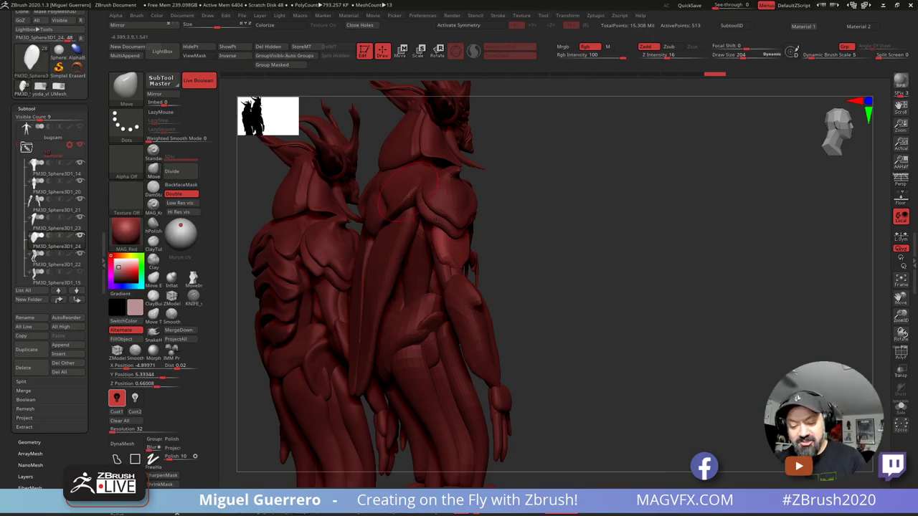
pyautogui.moveTo(502, 253); pyautogui.dragTo(419, 242)
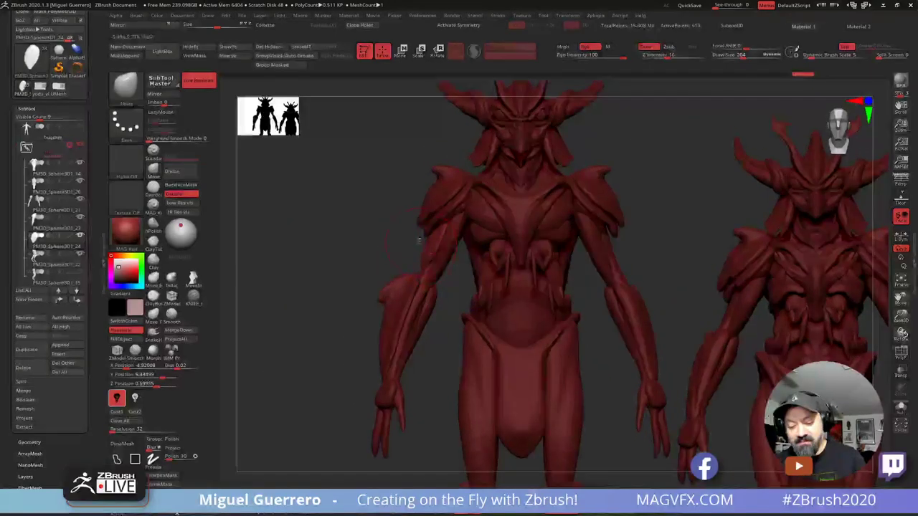
# Step: Adjust the arm mesh around the shell with the Move Topological brush and reselect the upper-arm shell
pyautogui.keyDown('alt'); pyautogui.click(416, 230); pyautogui.keyUp('alt')
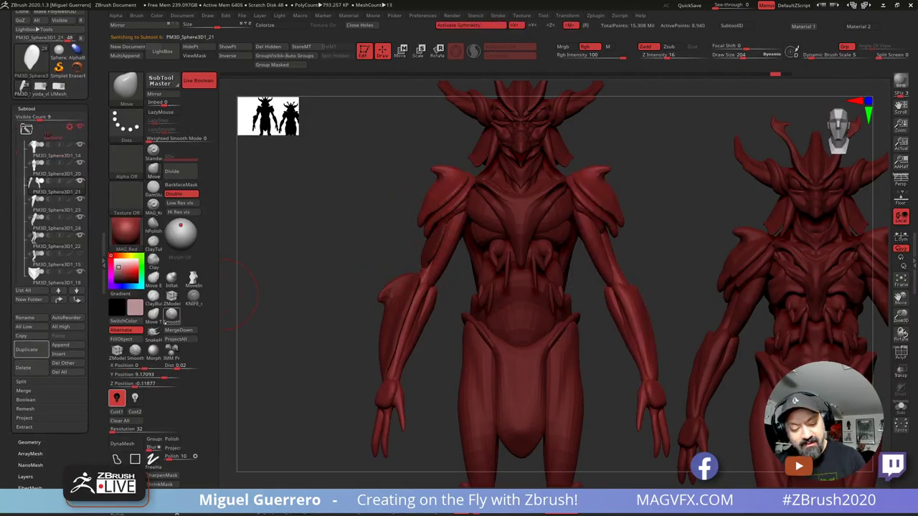
pyautogui.click(153, 316)
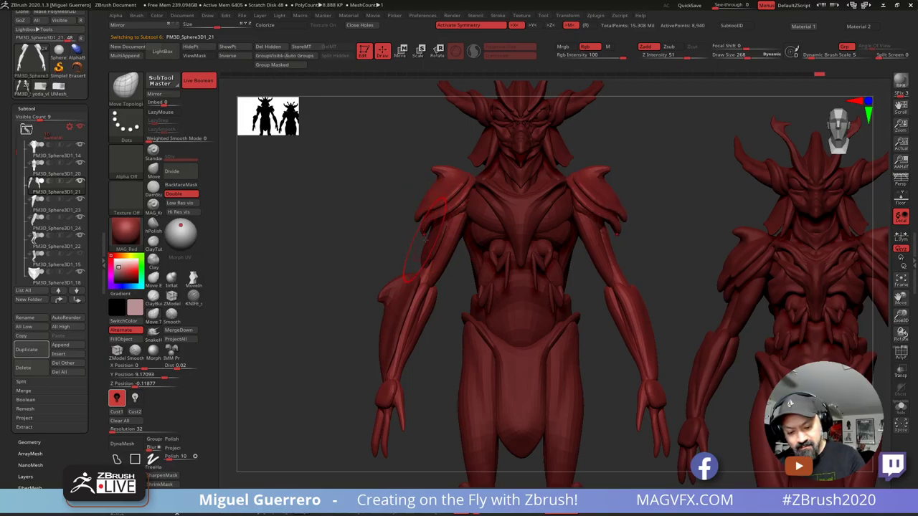
pyautogui.keyDown('alt'); pyautogui.click(424, 251); pyautogui.keyUp('alt')
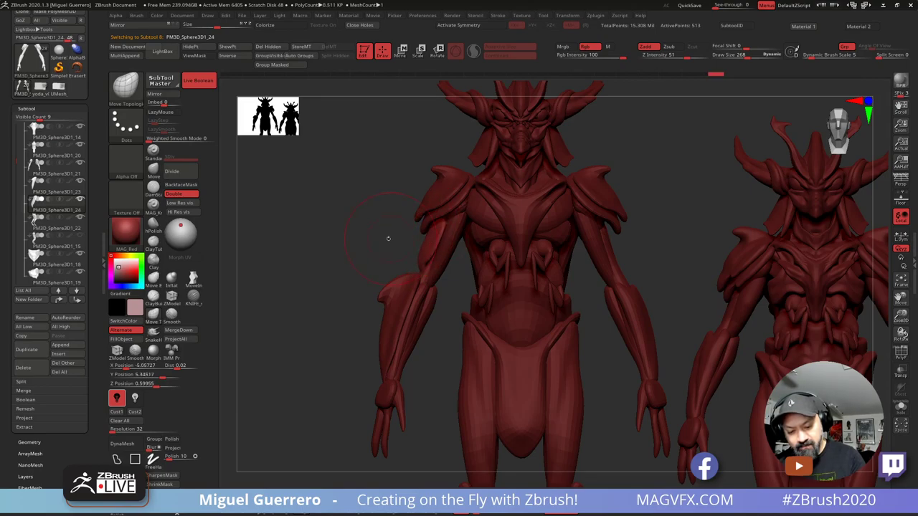
# Step: Isolate the upper-arm shell, smooth its pointed lower tip and bring the full figures back into view
pyautogui.moveTo(388, 239); pyautogui.dragTo(417, 270)
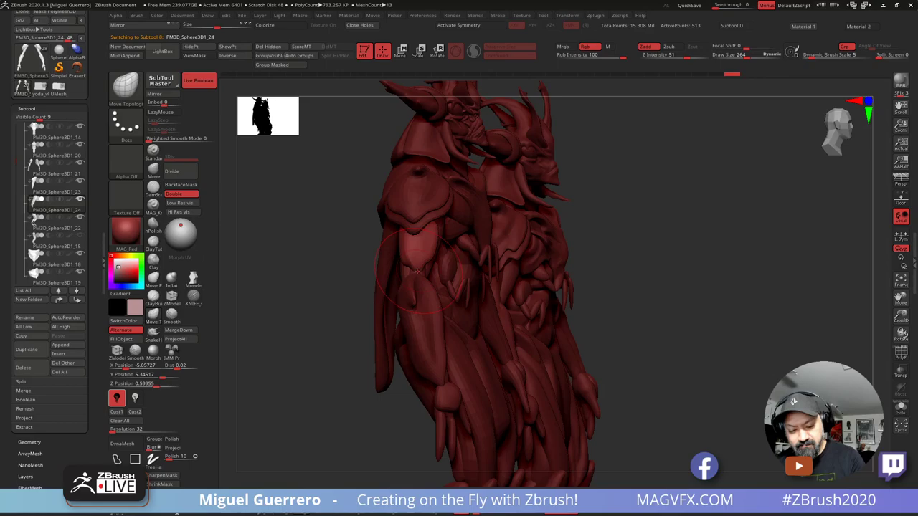
pyautogui.click(901, 407)
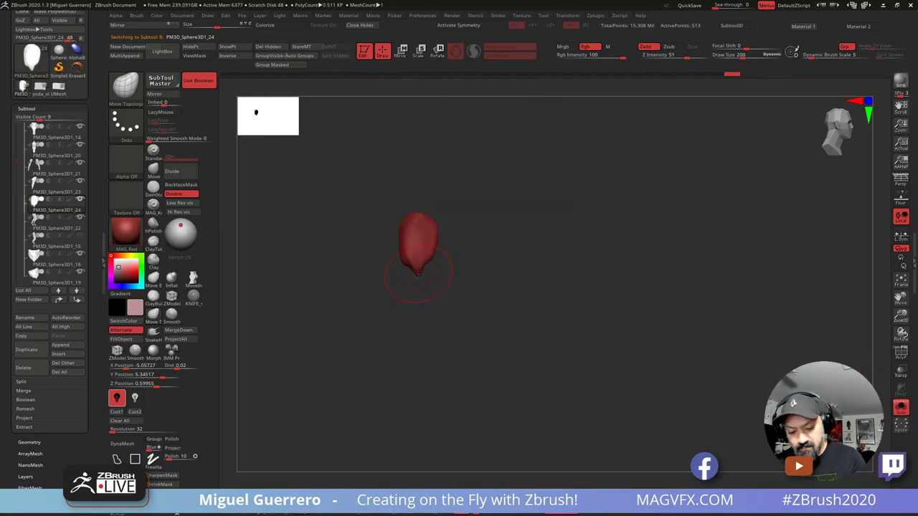
pyautogui.press('shift')
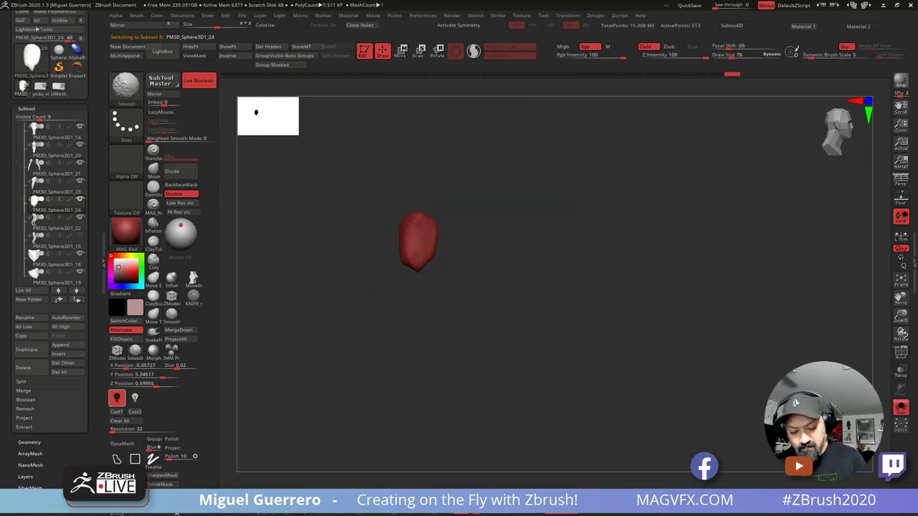
pyautogui.keyDown('shift'); pyautogui.moveTo(413, 274); pyautogui.dragTo(422, 270); pyautogui.keyUp('shift')
pyautogui.click(900, 407)
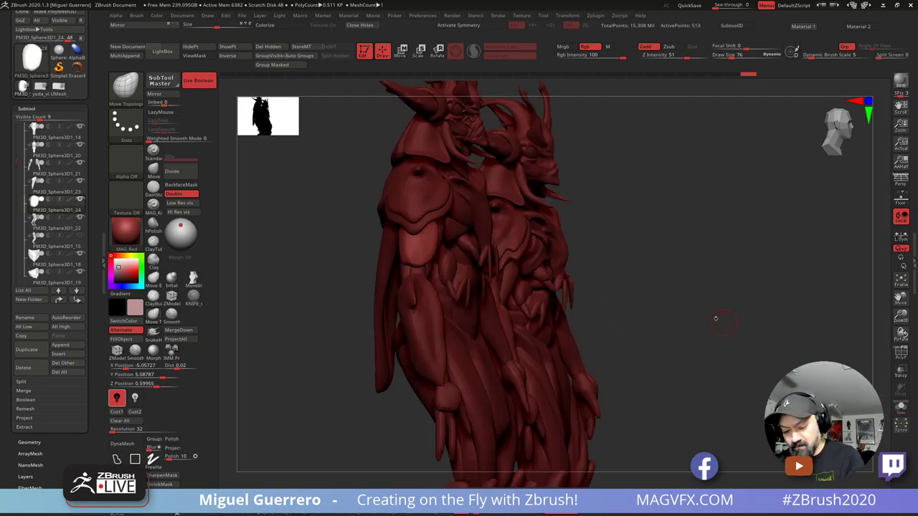
pyautogui.moveTo(717, 318); pyautogui.dragTo(328, 279)
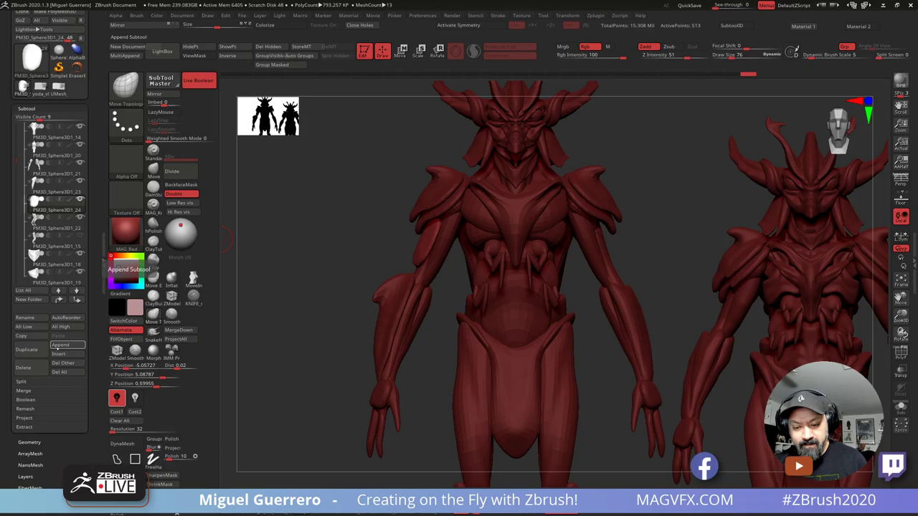
# Step: Append a Circle3D mesh as a new subtool and select it
pyautogui.click(67, 345)
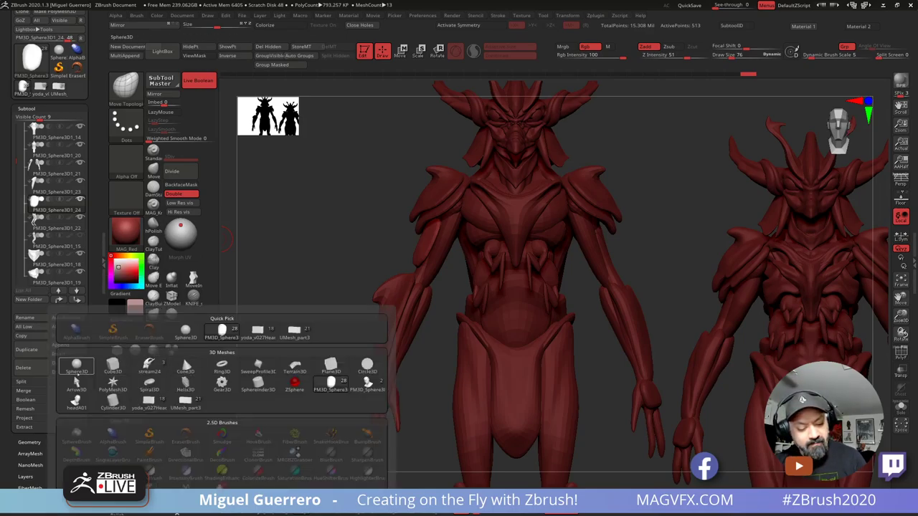
pyautogui.moveTo(223, 367)
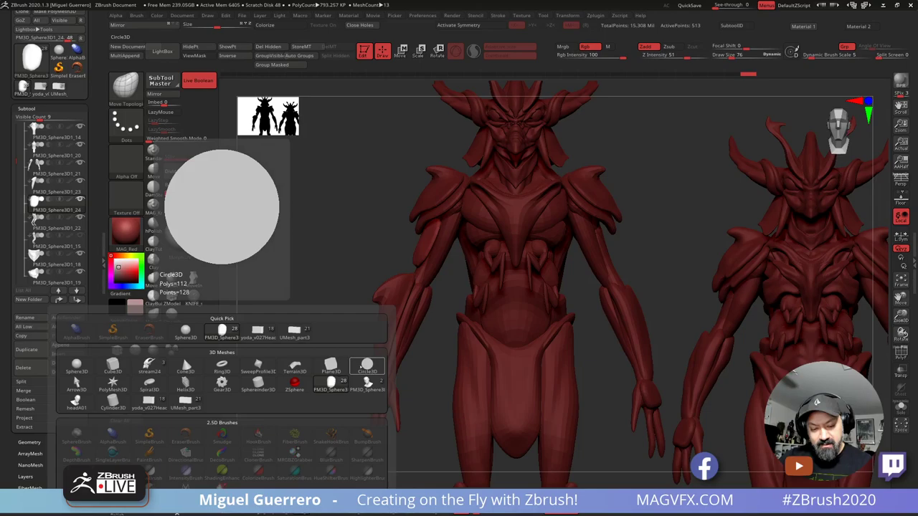
pyautogui.click(360, 365)
pyautogui.moveTo(17, 163); pyautogui.dragTo(18, 238)
pyautogui.click(53, 221)
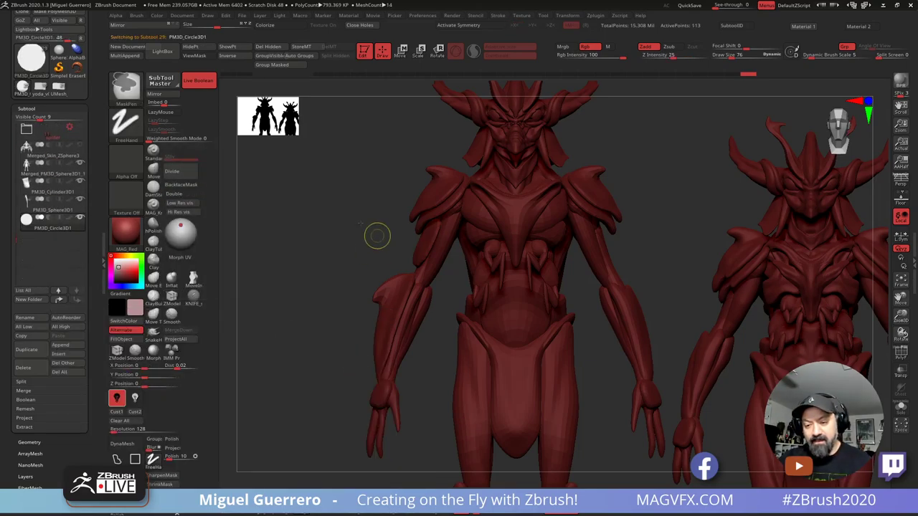
# Step: Move the circle beside the taller creature's upper arm, at about X -6.54 and Y 6.01
pyautogui.press('f')
pyautogui.press('w')
pyautogui.moveTo(475, 198); pyautogui.dragTo(406, 264)
pyautogui.moveTo(406, 296); pyautogui.dragTo(406, 211)
pyautogui.moveTo(338, 222); pyautogui.dragTo(379, 234)
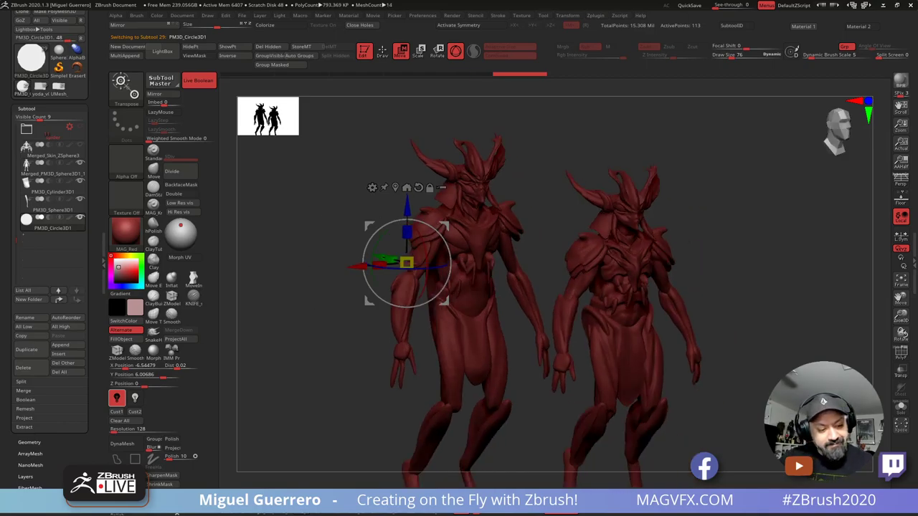
# Step: Insert a Cylinder3D mesh as a subtool and delete the flat circle subtool
pyautogui.click(68, 355)
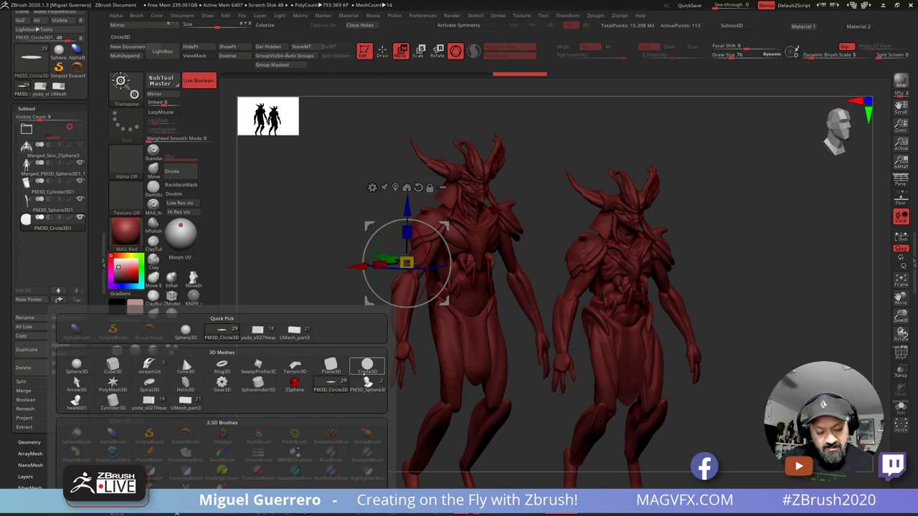
pyautogui.click(111, 403)
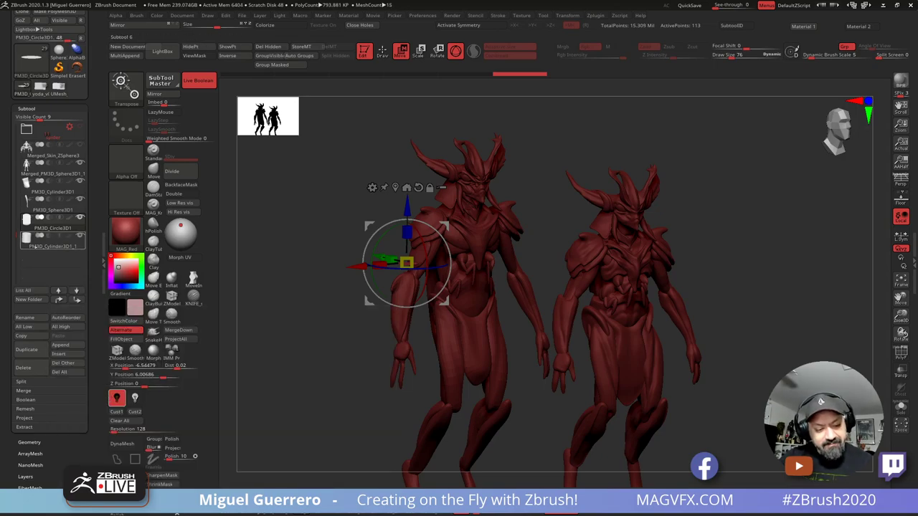
pyautogui.click(50, 228)
pyautogui.click(35, 366)
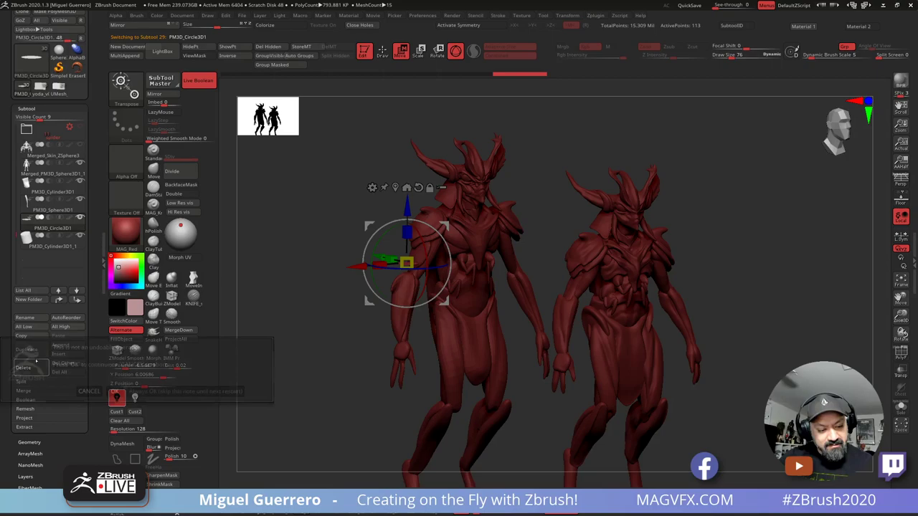
pyautogui.click(116, 391)
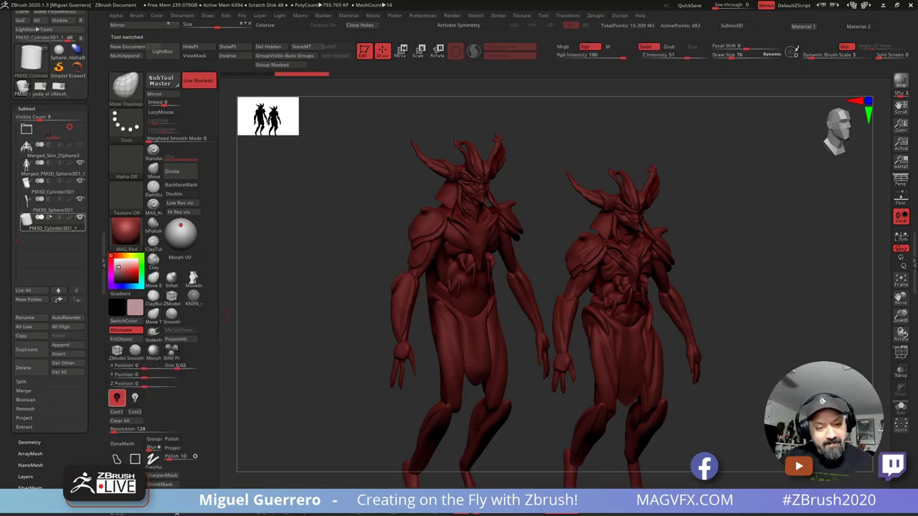
# Step: Move the cylinder to the taller creature's upper arm at about X -5.65, Y 5.6 and scale it
pyautogui.click(400, 51)
pyautogui.keyDown('shift'); pyautogui.moveTo(330, 179); pyautogui.dragTo(352, 183); pyautogui.keyUp('shift')
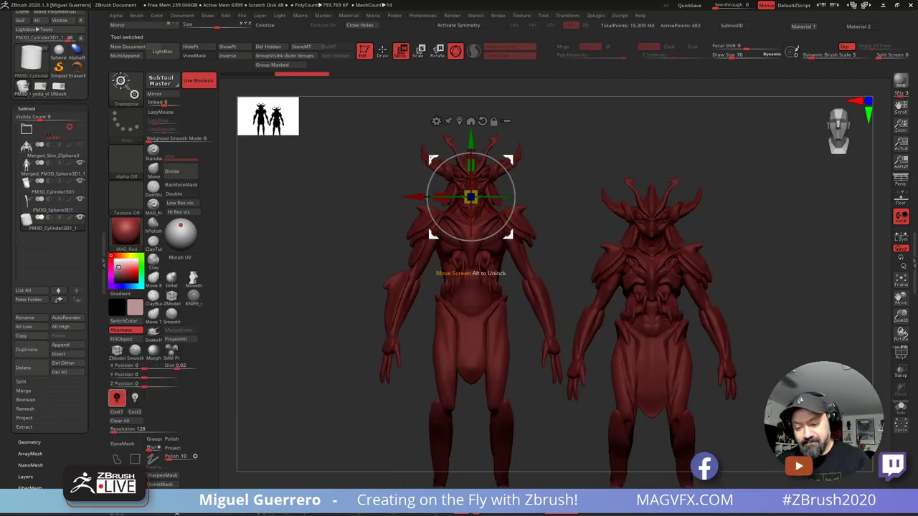
pyautogui.moveTo(470, 196); pyautogui.dragTo(410, 257)
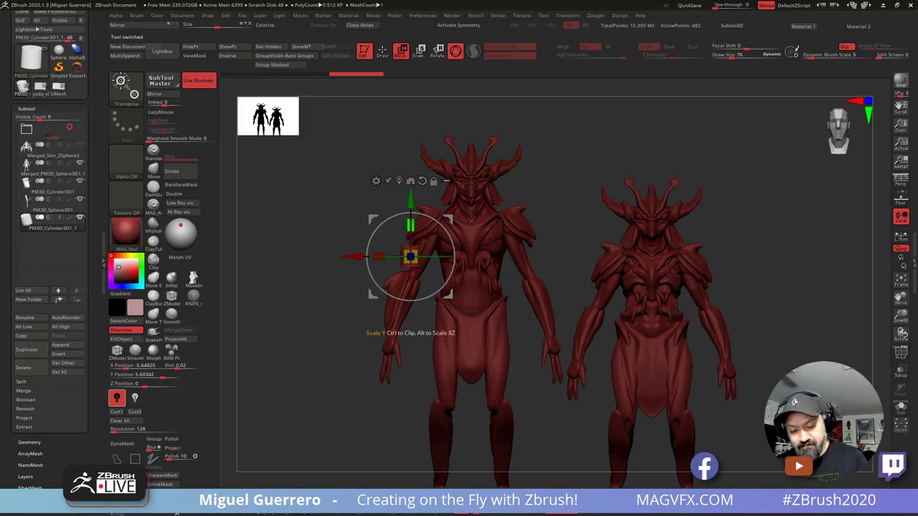
pyautogui.moveTo(410, 225); pyautogui.dragTo(411, 223)
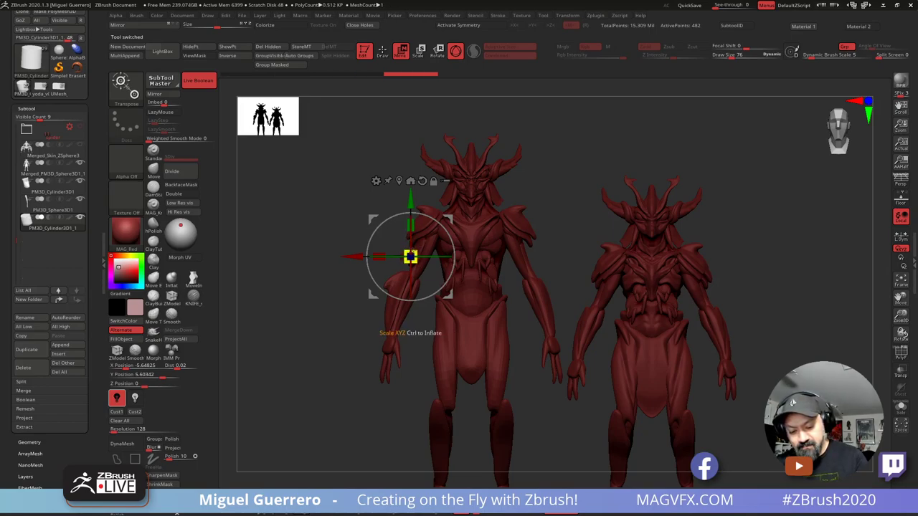
pyautogui.moveTo(410, 257); pyautogui.dragTo(416, 242)
# Step: Flatten the cylinder into a band, tilt it with the taller creature's upper arm and place it around X -4.42, Y 5.67, Z 0.73
pyautogui.keyDown('ctrl'); pyautogui.moveTo(393, 110); pyautogui.dragTo(401, 169, button='right'); pyautogui.keyUp('ctrl')
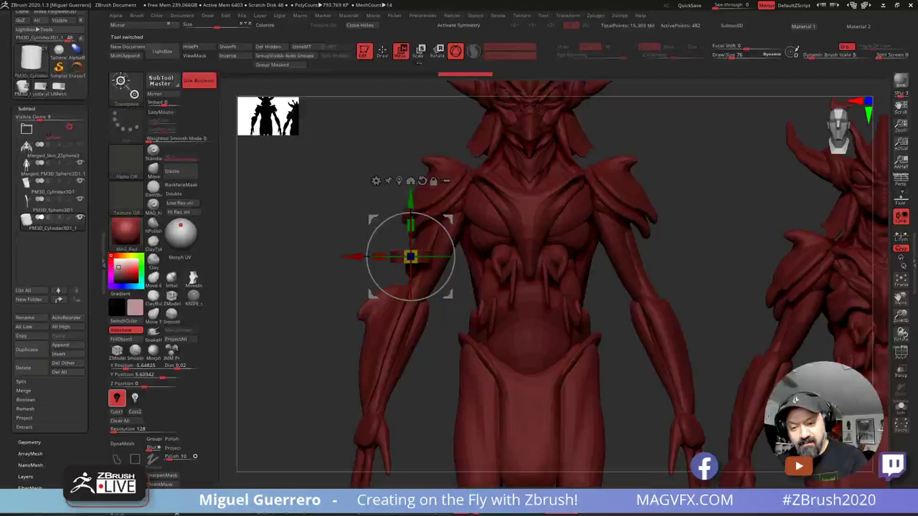
pyautogui.click(418, 51)
pyautogui.moveTo(444, 230); pyautogui.dragTo(452, 242)
pyautogui.moveTo(372, 220); pyautogui.dragTo(397, 223)
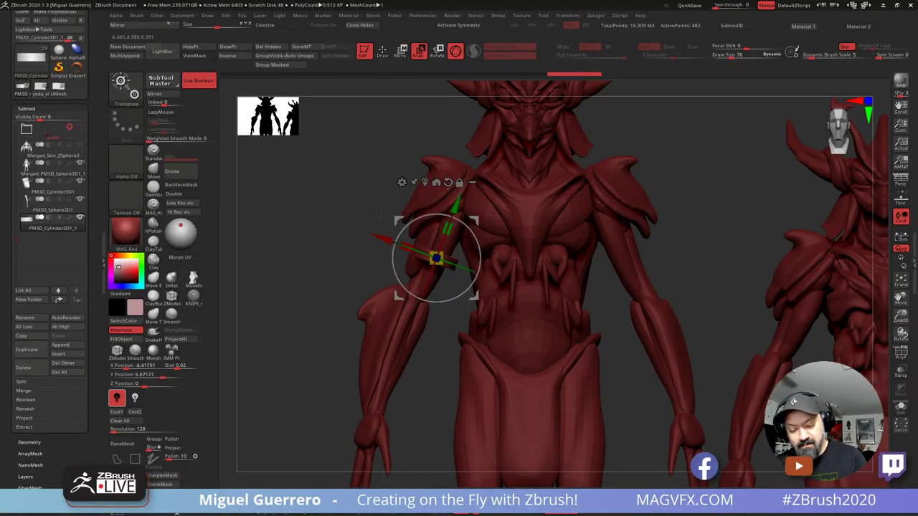
pyautogui.moveTo(397, 224); pyautogui.dragTo(482, 241, button='right')
pyautogui.moveTo(495, 257); pyautogui.dragTo(479, 256)
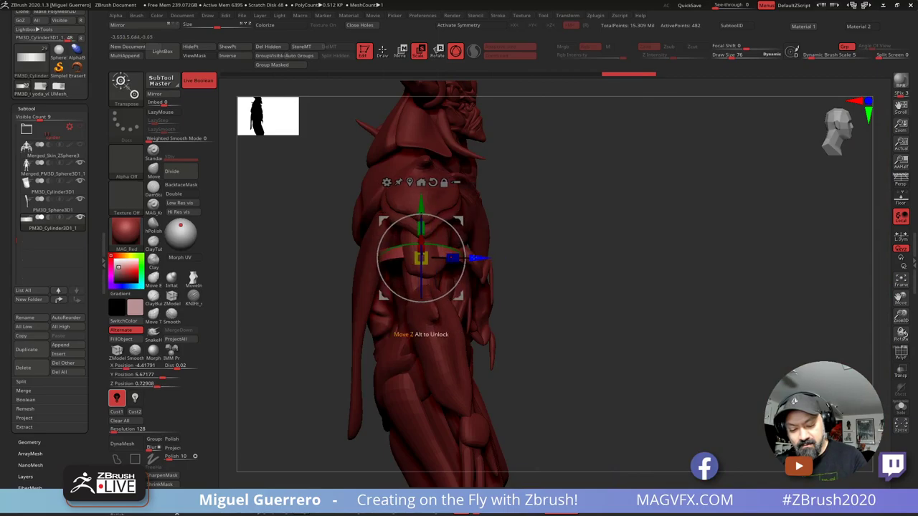
# Step: Fit the band around the upper arm by adjusting its scale and moving it to about X -4.26, Y 5.47, Z 0.69
pyautogui.moveTo(375, 281); pyautogui.dragTo(295, 260, button='right')
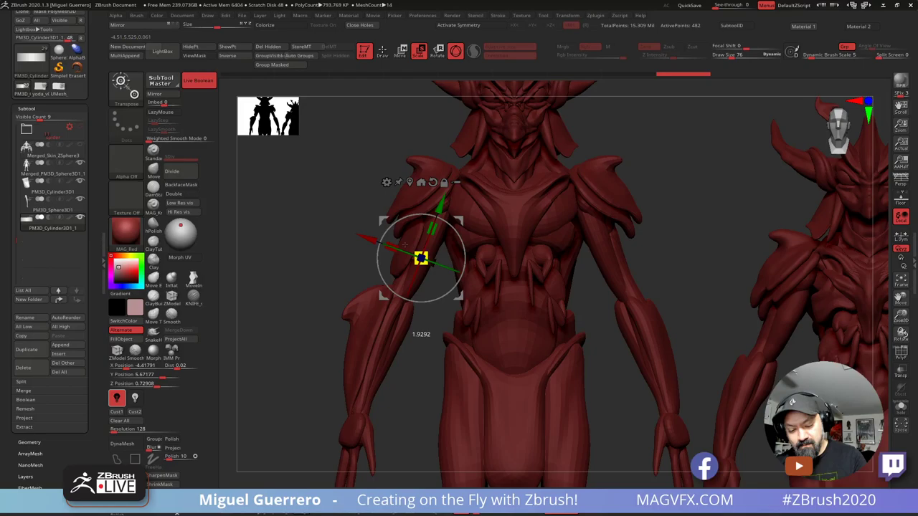
pyautogui.moveTo(404, 246); pyautogui.dragTo(386, 216)
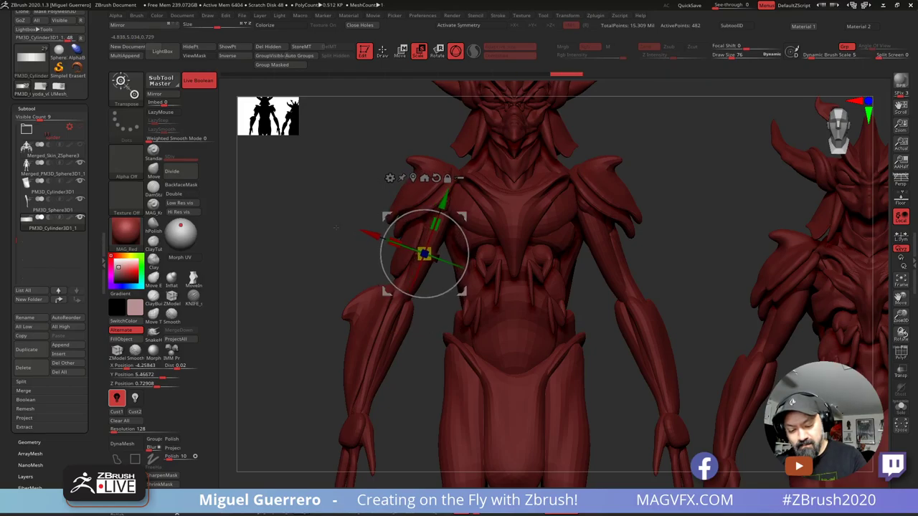
pyautogui.moveTo(336, 228); pyautogui.dragTo(308, 252, button='right')
pyautogui.moveTo(397, 280); pyautogui.dragTo(395, 280)
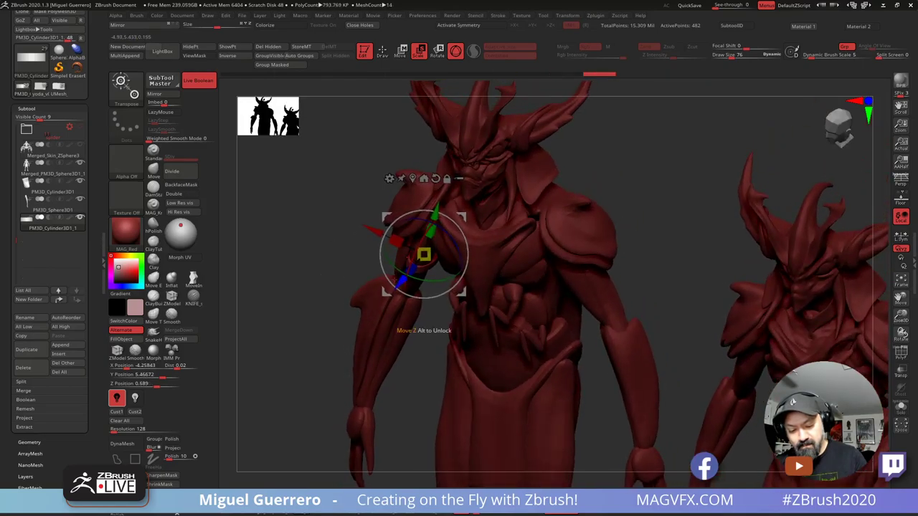
pyautogui.moveTo(343, 277); pyautogui.dragTo(363, 267, button='right')
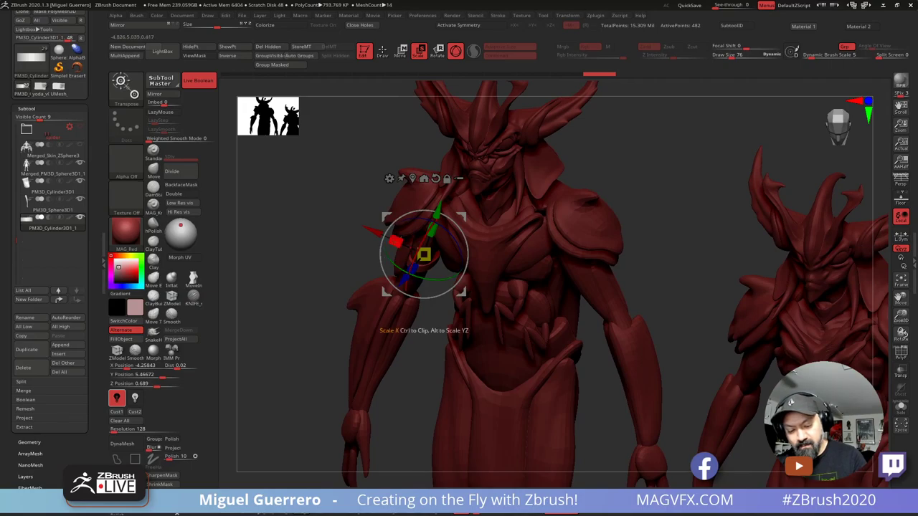
pyautogui.moveTo(396, 241); pyautogui.dragTo(394, 241)
pyautogui.moveTo(342, 237); pyautogui.dragTo(368, 216, button='right')
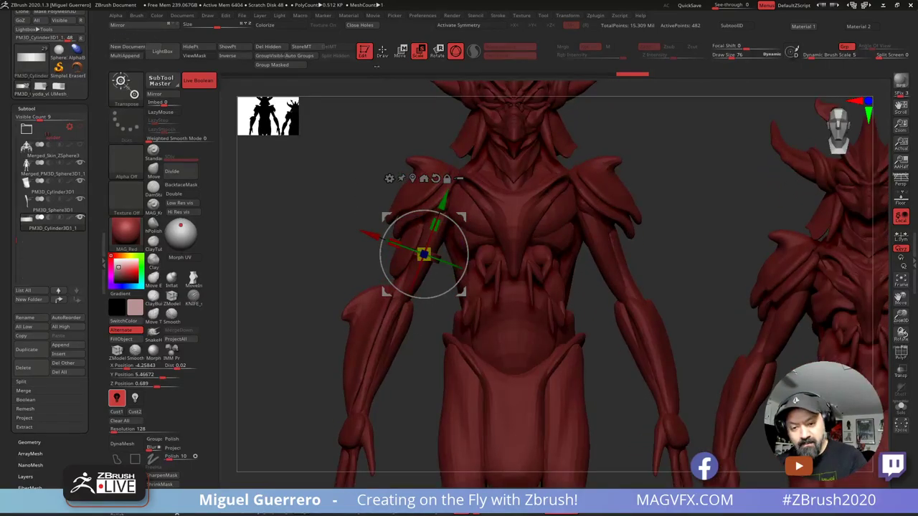
# Step: Nudge the arm band along its local X axis to about X -4.33, Y 5.44
pyautogui.press('q')
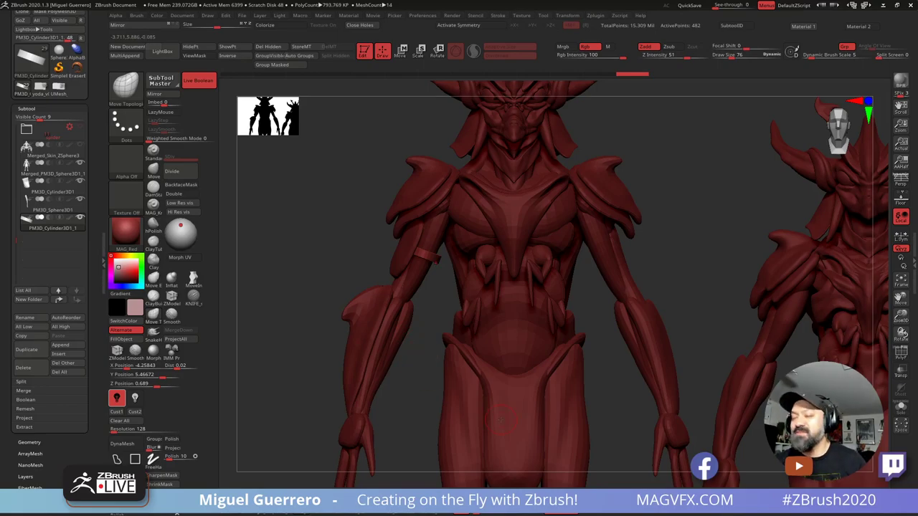
pyautogui.click(400, 50)
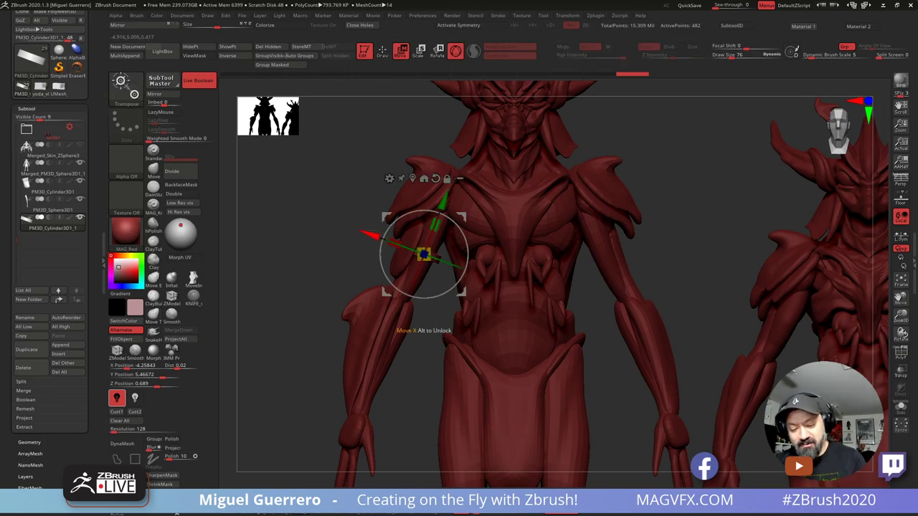
pyautogui.moveTo(369, 235); pyautogui.dragTo(370, 235)
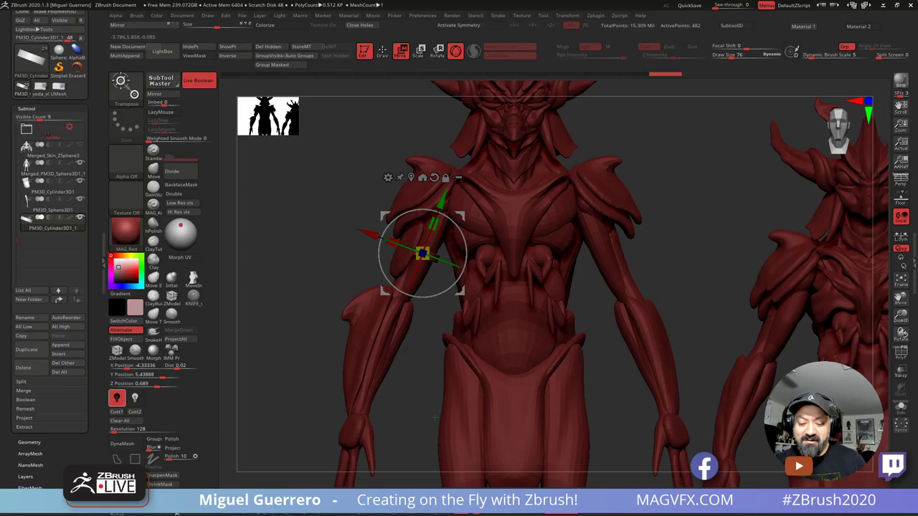
pyautogui.keyDown('ctrl'); pyautogui.moveTo(368, 310); pyautogui.dragTo(407, 209, button='right'); pyautogui.keyUp('ctrl')
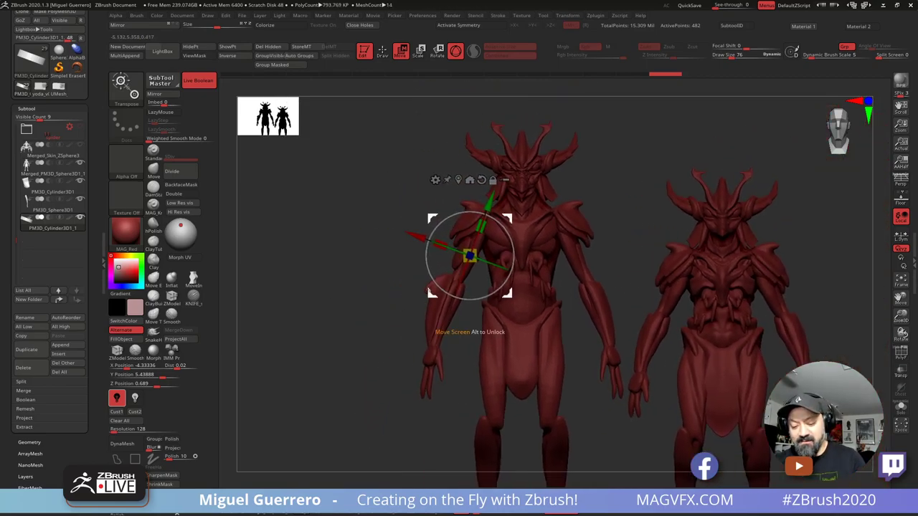
# Step: Select the arm subtool PM3D_Sphere3D1_21 and reshape its forearms with the Move Topological brush at draw size 184
pyautogui.click(382, 51)
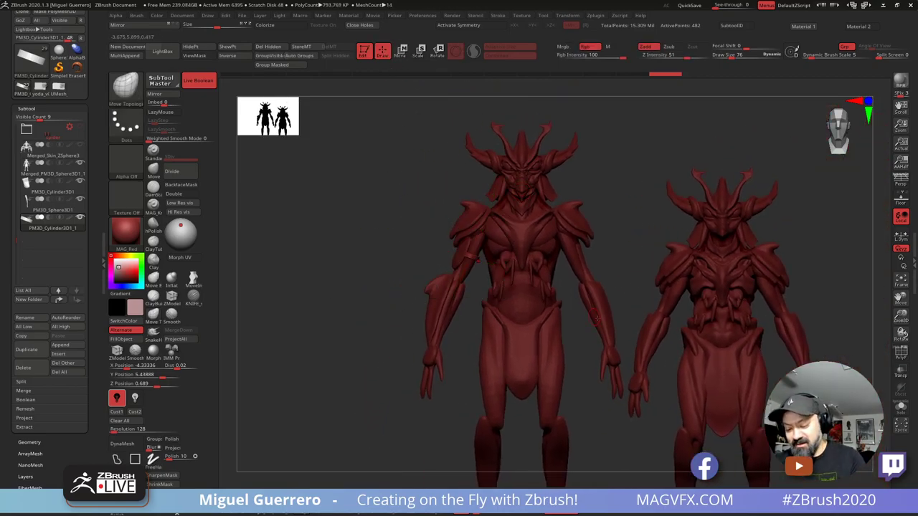
pyautogui.moveTo(634, 314)
pyautogui.mouseDown(button='right')
pyautogui.moveTo(574, 321)
pyautogui.moveTo(609, 322)
pyautogui.moveTo(584, 322)
pyautogui.mouseUp(button='right')
pyautogui.keyDown('alt'); pyautogui.click(581, 326); pyautogui.keyUp('alt')
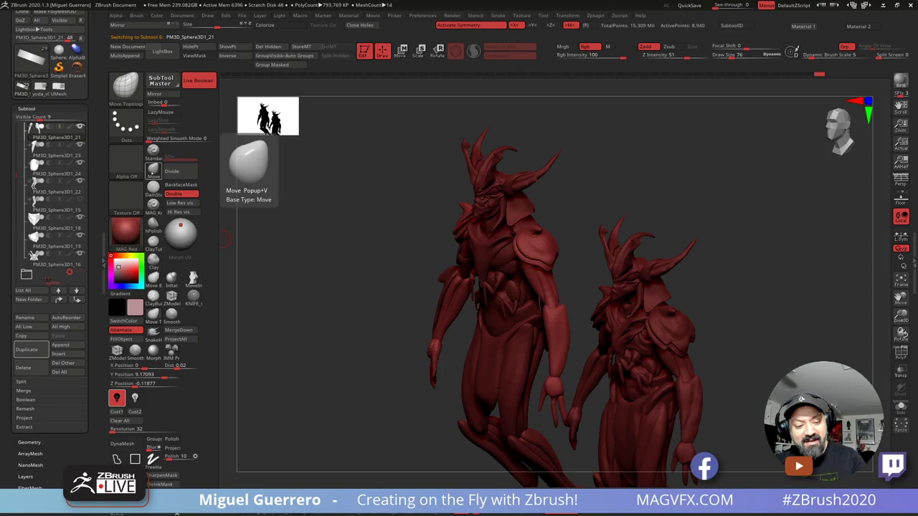
pyautogui.press('b')
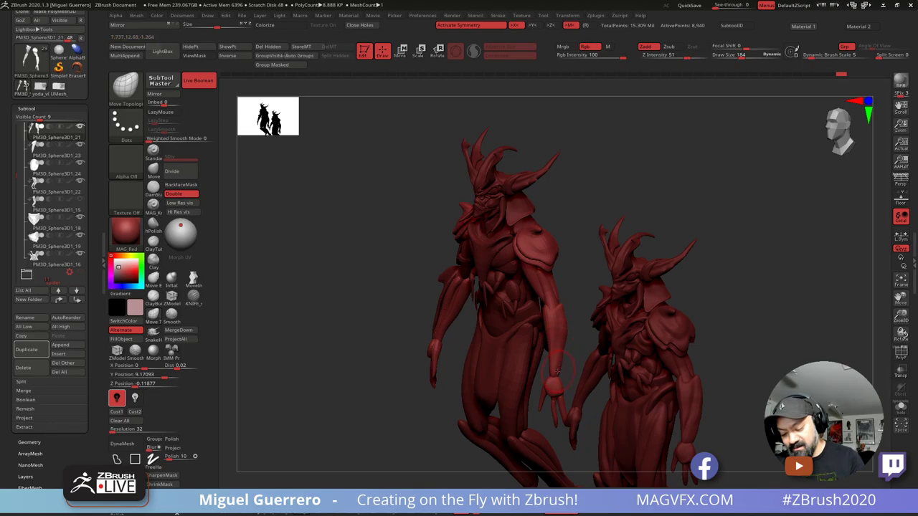
pyautogui.moveTo(561, 332); pyautogui.dragTo(423, 294, button='right')
pyautogui.moveTo(531, 292); pyautogui.dragTo(565, 324, button='right')
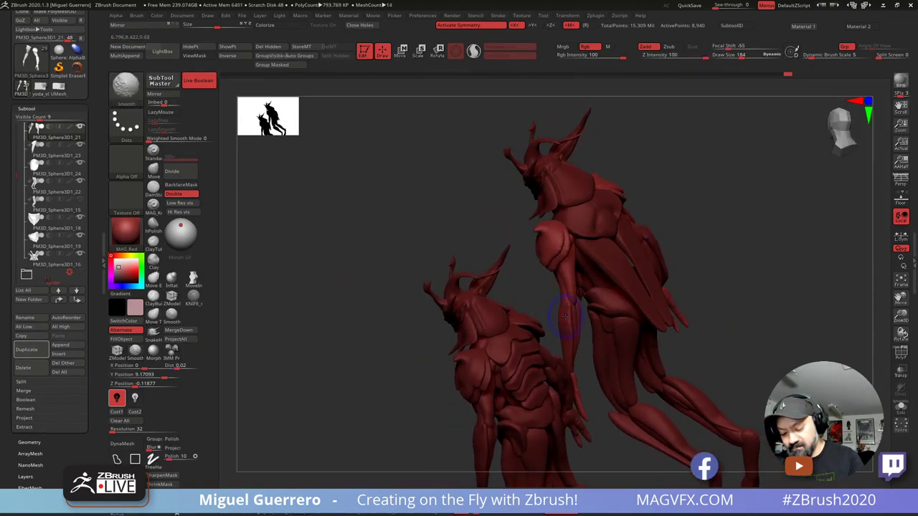
pyautogui.moveTo(376, 312); pyautogui.dragTo(546, 330, button='right')
pyautogui.moveTo(548, 311); pyautogui.dragTo(563, 332)
pyautogui.moveTo(563, 332); pyautogui.dragTo(595, 343, button='right')
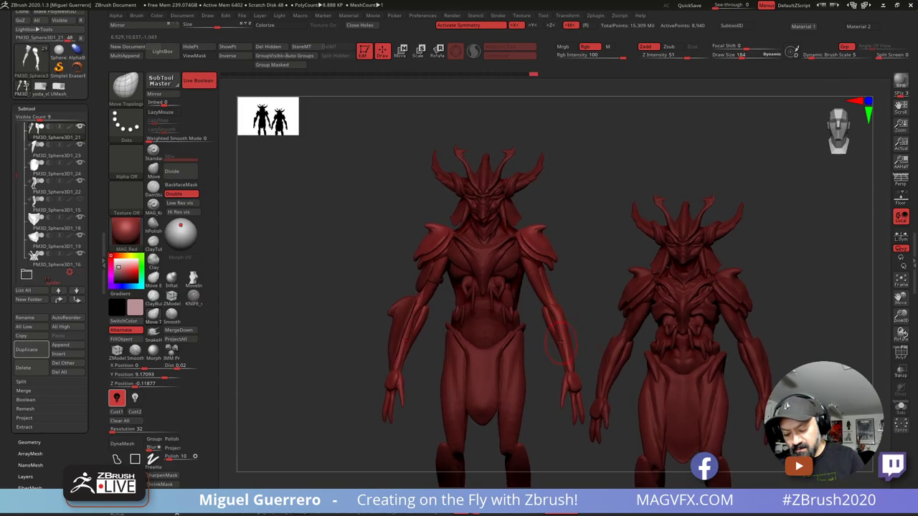
pyautogui.moveTo(559, 343); pyautogui.dragTo(563, 341)
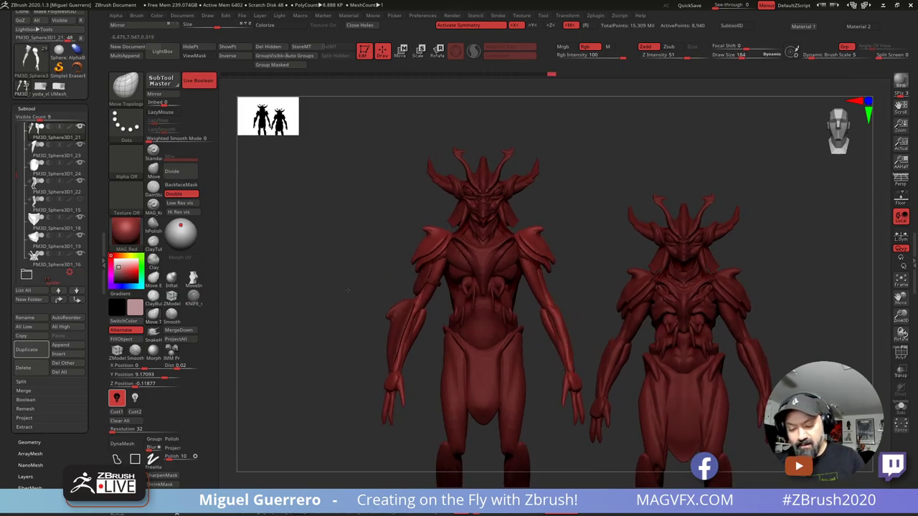
# Step: Select the taller creature's upper-arm shell and subdivide it to level 3
pyautogui.moveTo(338, 287); pyautogui.dragTo(367, 239, button='right')
pyautogui.keyDown('alt'); pyautogui.click(437, 269); pyautogui.keyUp('alt')
pyautogui.keyDown('alt'); pyautogui.moveTo(367, 239); pyautogui.dragTo(452, 268, button='right'); pyautogui.keyUp('alt')
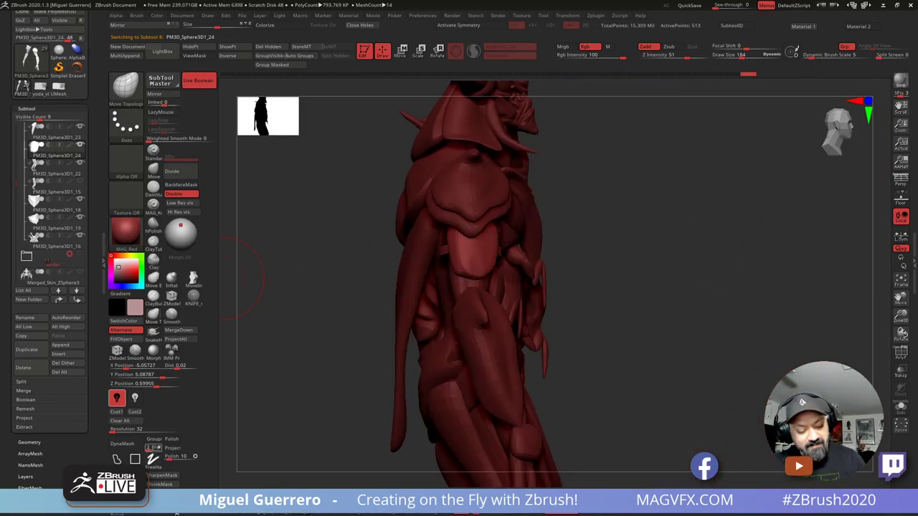
pyautogui.click(181, 172)
pyautogui.click(180, 171)
pyautogui.moveTo(295, 281); pyautogui.dragTo(290, 248, button='right')
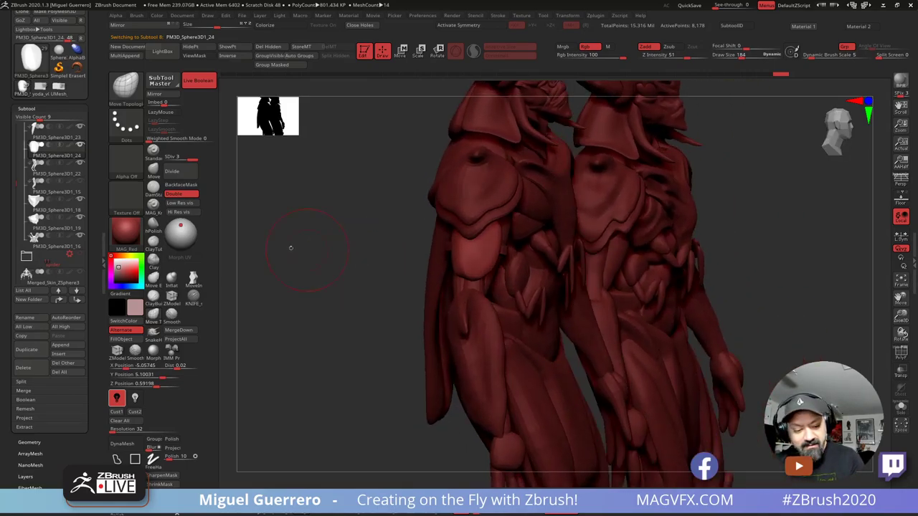
# Step: Carve sharp grooves across the upper-arm shell with the KNIFE brush, reducing the draw size to 36
pyautogui.click(192, 297)
pyautogui.press('[')
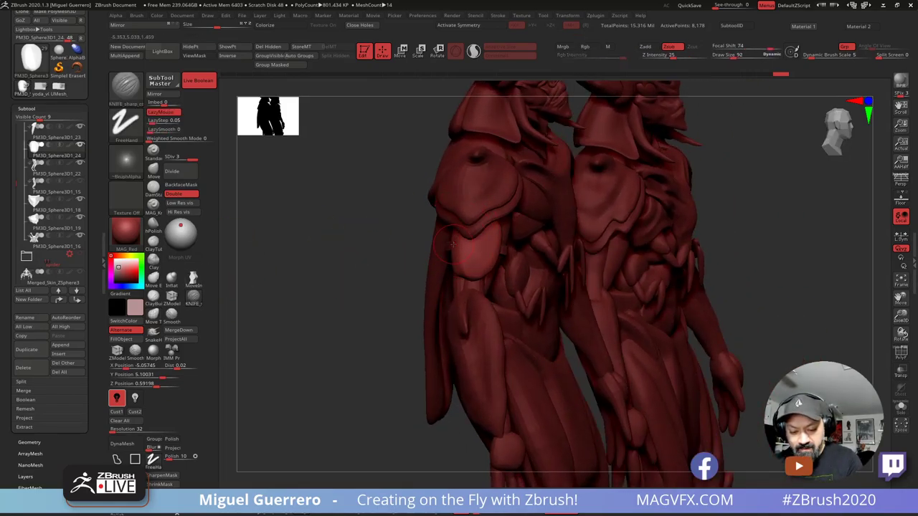
pyautogui.moveTo(453, 245)
pyautogui.mouseDown()
pyautogui.moveTo(499, 245)
pyautogui.moveTo(492, 271)
pyautogui.mouseUp()
pyautogui.moveTo(492, 271)
pyautogui.mouseDown(button='right')
pyautogui.moveTo(470, 251)
pyautogui.moveTo(342, 266)
pyautogui.moveTo(488, 238)
pyautogui.mouseUp(button='right')
pyautogui.moveTo(495, 236); pyautogui.dragTo(470, 234)
pyautogui.moveTo(466, 237); pyautogui.dragTo(583, 252, button='right')
pyautogui.moveTo(474, 232)
pyautogui.mouseDown()
pyautogui.moveTo(451, 236)
pyautogui.moveTo(479, 241)
pyautogui.moveTo(481, 252)
pyautogui.mouseUp()
pyautogui.moveTo(552, 265); pyautogui.dragTo(515, 282, button='right')
pyautogui.moveTo(457, 265); pyautogui.dragTo(316, 406, button='right')
pyautogui.moveTo(601, 366); pyautogui.dragTo(393, 270, button='right')
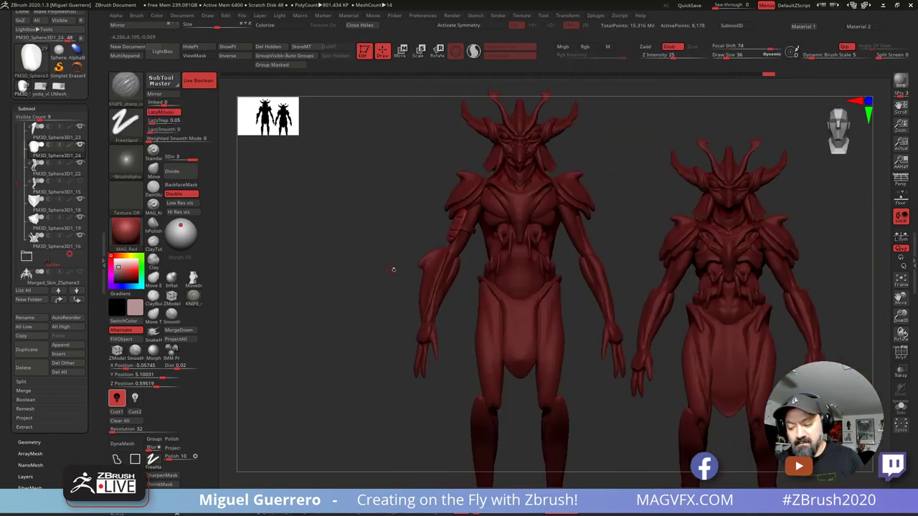
# Step: Hide the shorter creature and make the taller creature's upper-arm shell the active subtool
pyautogui.keyDown('alt'); pyautogui.click(716, 347); pyautogui.keyUp('alt')
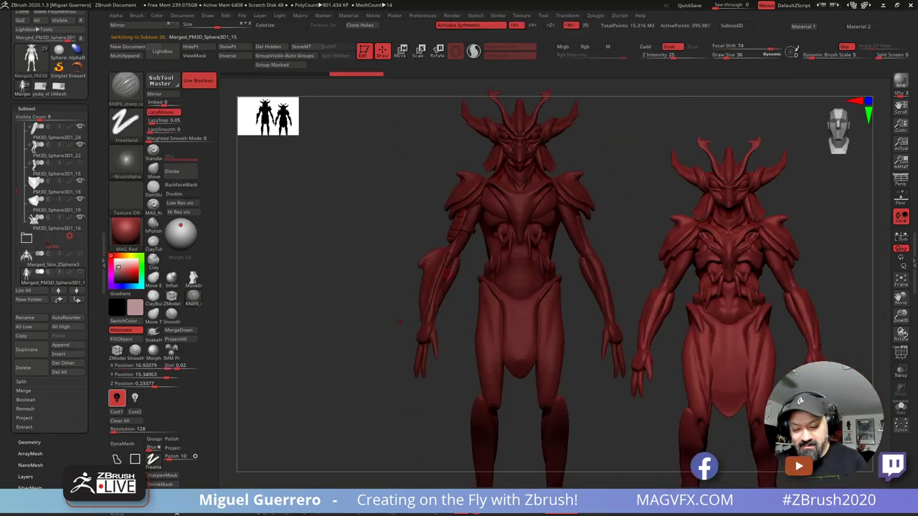
pyautogui.keyDown('alt'); pyautogui.click(451, 234); pyautogui.keyUp('alt')
pyautogui.moveTo(365, 254); pyautogui.dragTo(393, 305)
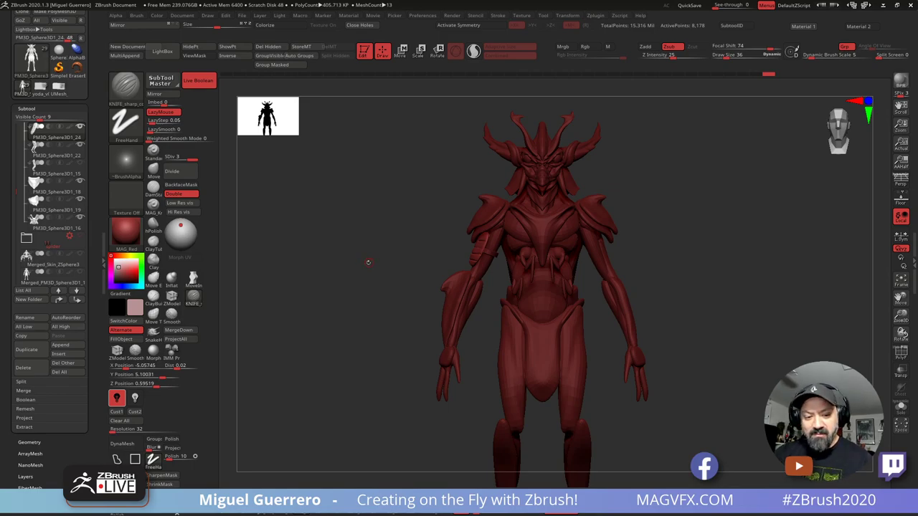
pyautogui.moveTo(368, 262); pyautogui.dragTo(387, 259)
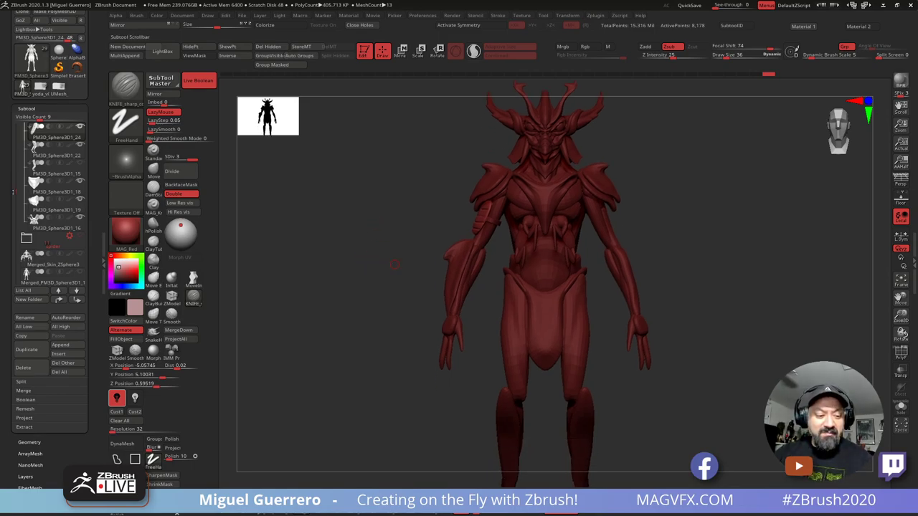
# Step: Select the taller creature's body subtool PM3D_Sphere3D1_20 and raise it to subdivision level 2
pyautogui.moveTo(16, 190); pyautogui.dragTo(16, 237)
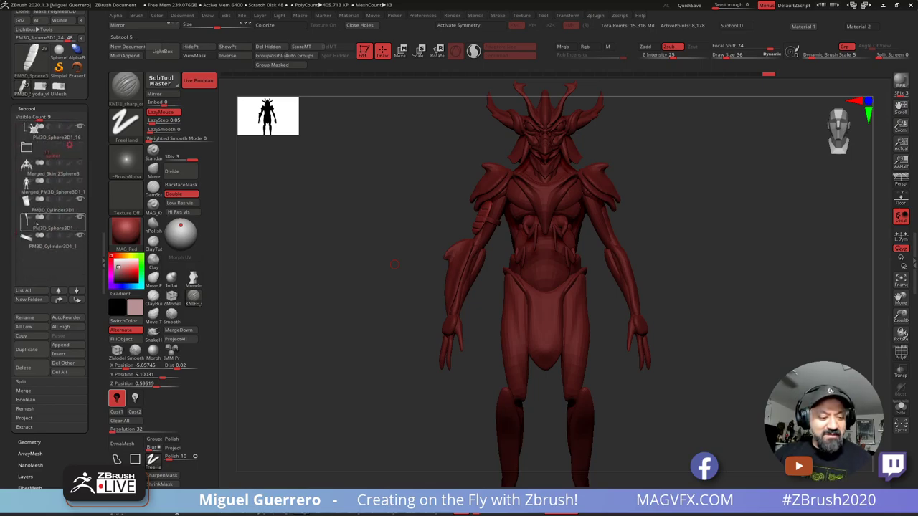
pyautogui.moveTo(383, 273)
pyautogui.mouseDown()
pyautogui.moveTo(390, 283)
pyautogui.moveTo(404, 273)
pyautogui.moveTo(382, 253)
pyautogui.mouseUp()
pyautogui.keyDown('alt'); pyautogui.click(548, 315); pyautogui.keyUp('alt')
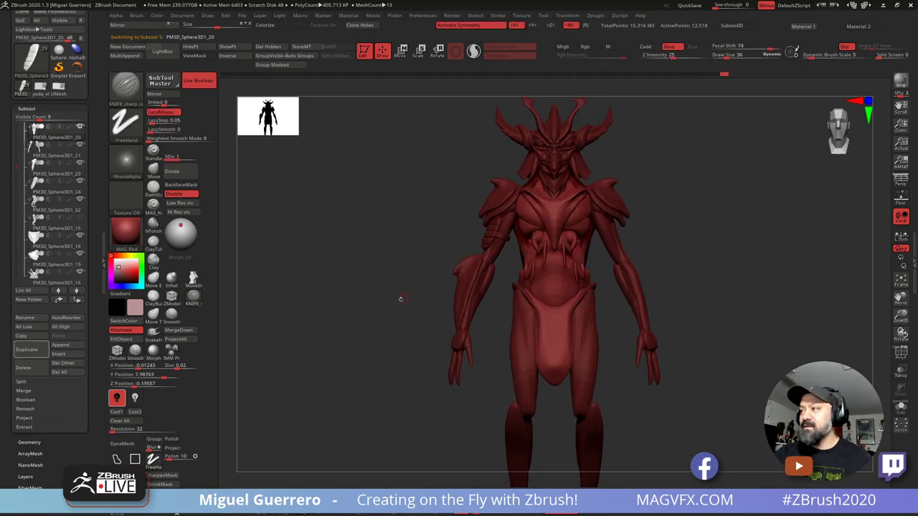
pyautogui.press('d')
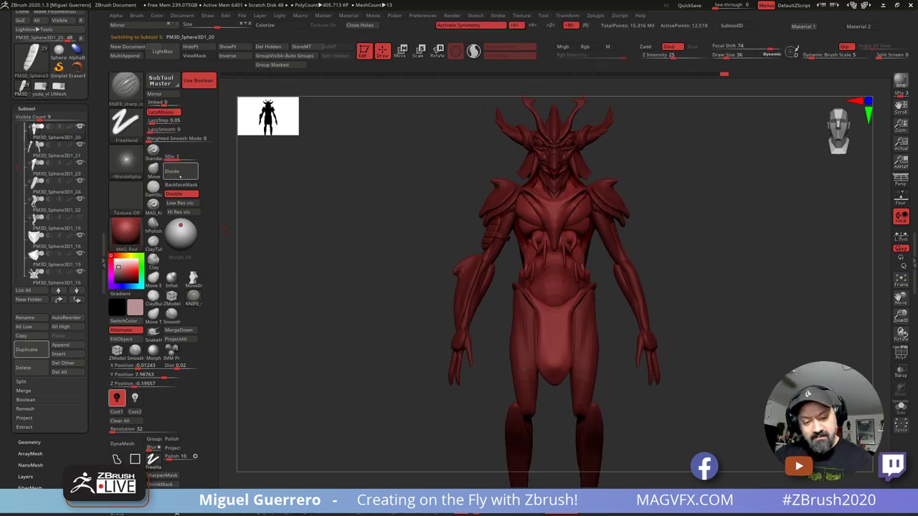
pyautogui.moveTo(433, 284)
pyautogui.keyDown('alt'); pyautogui.mouseDown(button='right')
pyautogui.moveTo(409, 273)
pyautogui.moveTo(459, 289)
pyautogui.moveTo(435, 275)
pyautogui.mouseUp(button='right'); pyautogui.keyUp('alt')
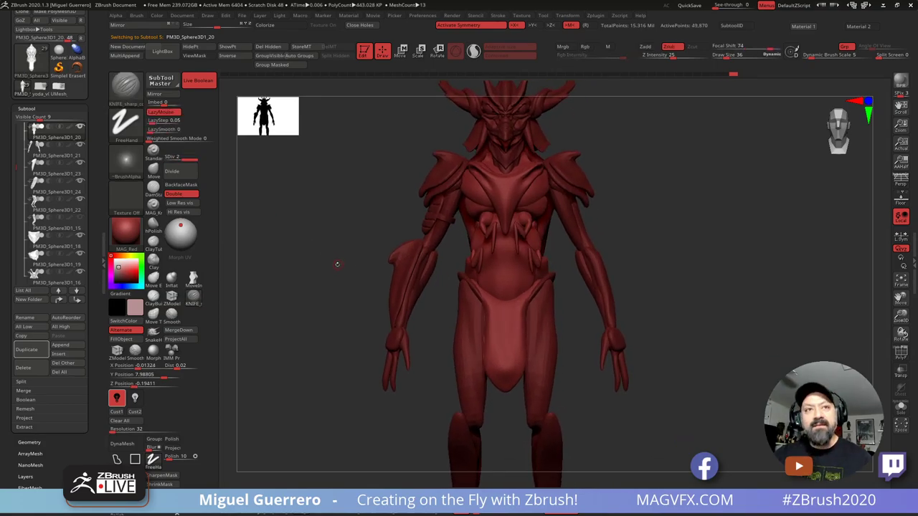
pyautogui.keyDown('alt'); pyautogui.moveTo(344, 289); pyautogui.dragTo(407, 257); pyautogui.keyUp('alt')
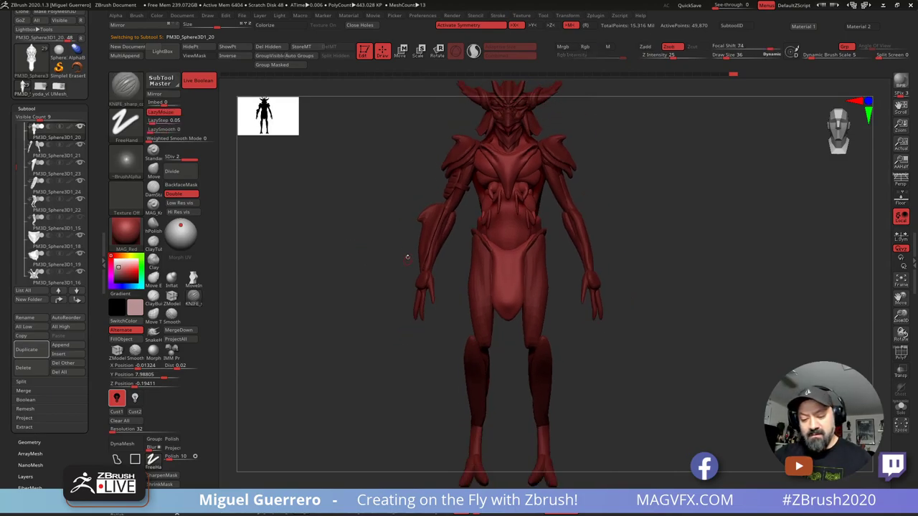
# Step: Duplicate the grooved upper-arm shell and move the copy down to the hip at about X -3.04, Y 13.60, Z 0.83
pyautogui.keyDown('alt'); pyautogui.click(449, 192); pyautogui.keyUp('alt')
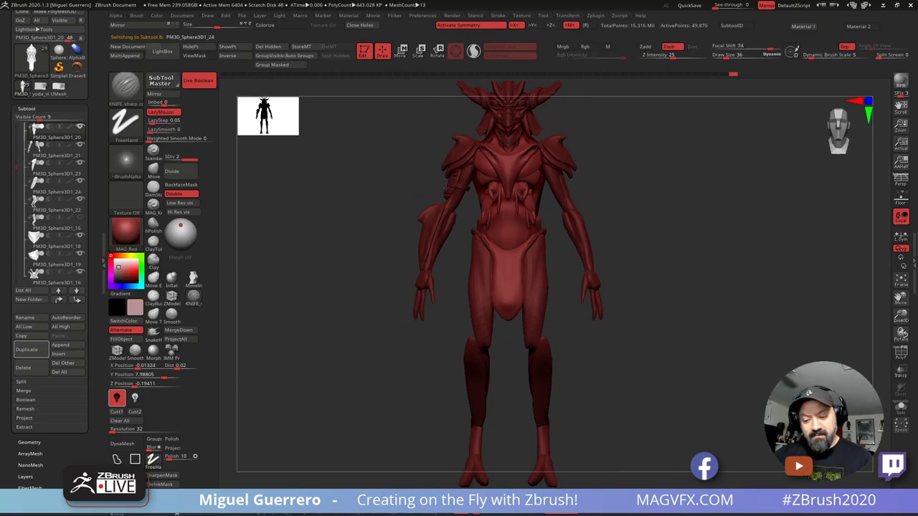
pyautogui.click(27, 349)
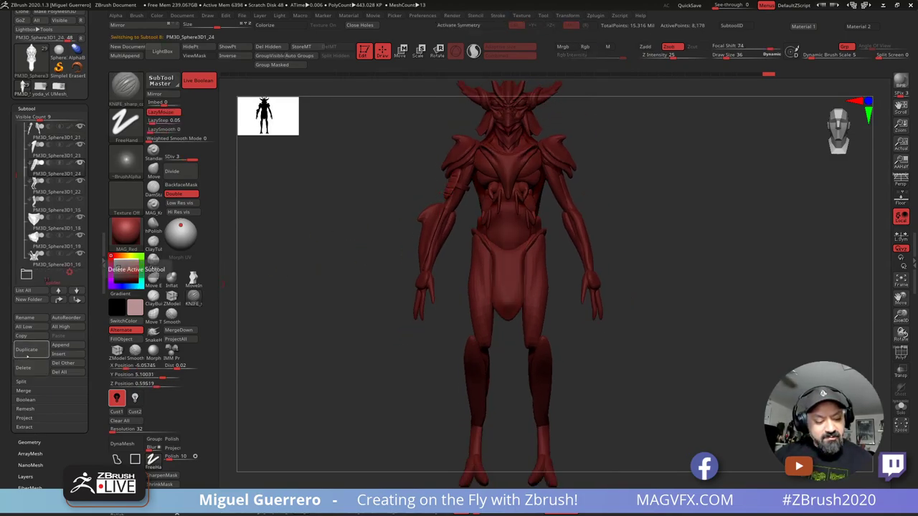
pyautogui.click(402, 55)
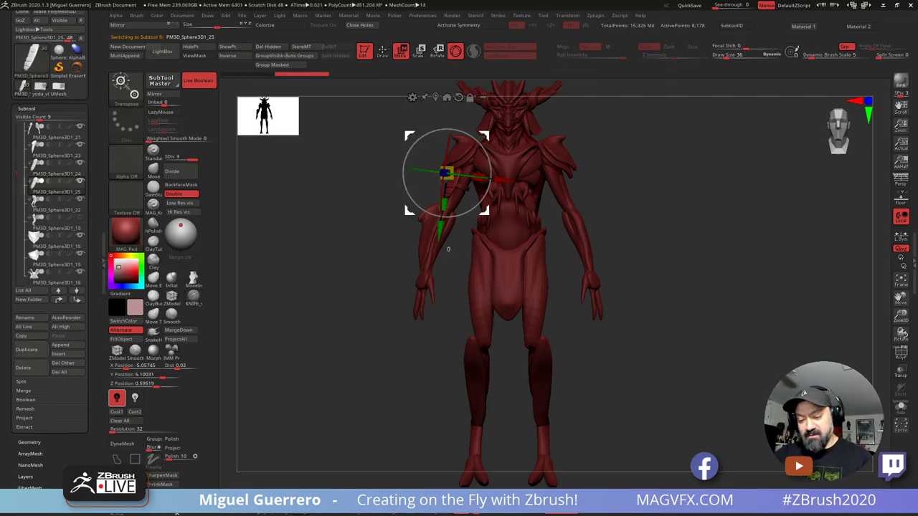
pyautogui.moveTo(405, 201); pyautogui.dragTo(421, 285)
pyautogui.moveTo(464, 258); pyautogui.dragTo(471, 262)
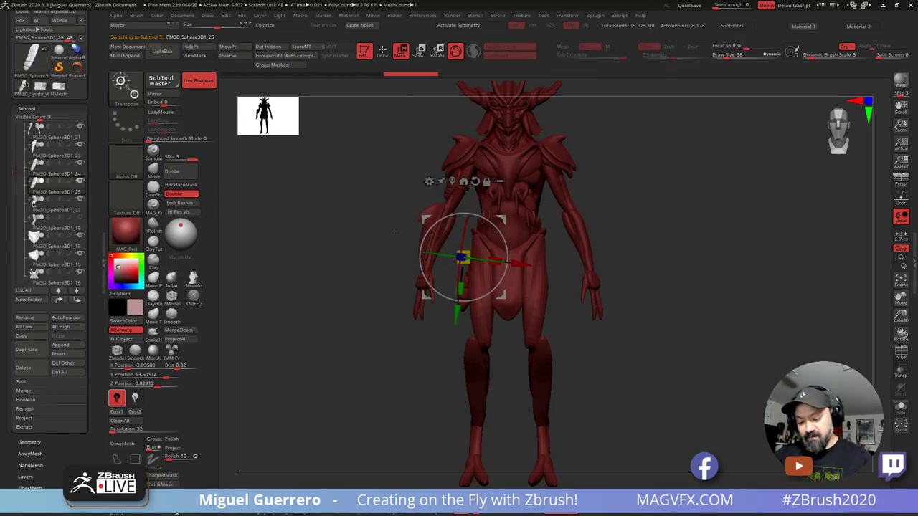
# Step: Reposition the copied shell against the outer thigh at about X -3.10, Y 12.43, Z -0.25
pyautogui.moveTo(337, 228); pyautogui.dragTo(440, 219)
pyautogui.moveTo(476, 257); pyautogui.dragTo(476, 244)
pyautogui.keyDown('alt'); pyautogui.moveTo(351, 220); pyautogui.dragTo(404, 206); pyautogui.keyUp('alt')
pyautogui.keyDown('shift'); pyautogui.moveTo(403, 226); pyautogui.dragTo(337, 244); pyautogui.keyUp('shift')
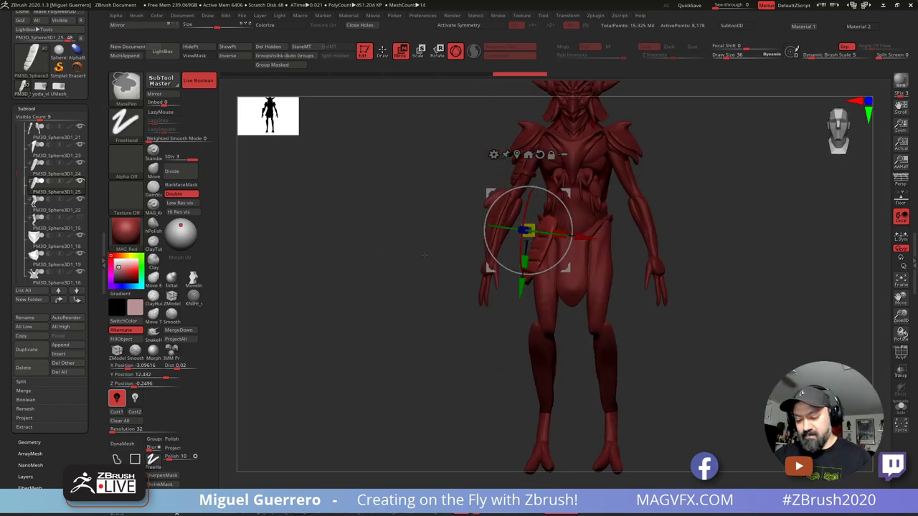
# Step: Shift the copied thigh shell outward to about X -3.59, Y 12.87, isolate it, and smooth away its carved grooves
pyautogui.keyDown('ctrl'); pyautogui.moveTo(421, 254); pyautogui.dragTo(401, 250, button='right'); pyautogui.keyUp('ctrl')
pyautogui.moveTo(491, 268); pyautogui.dragTo(483, 275)
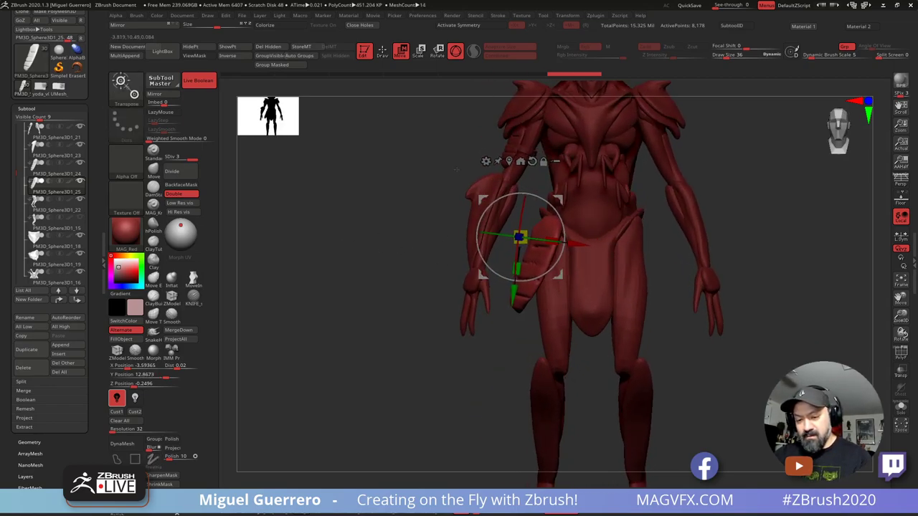
pyautogui.click(383, 51)
pyautogui.moveTo(357, 188); pyautogui.dragTo(391, 208)
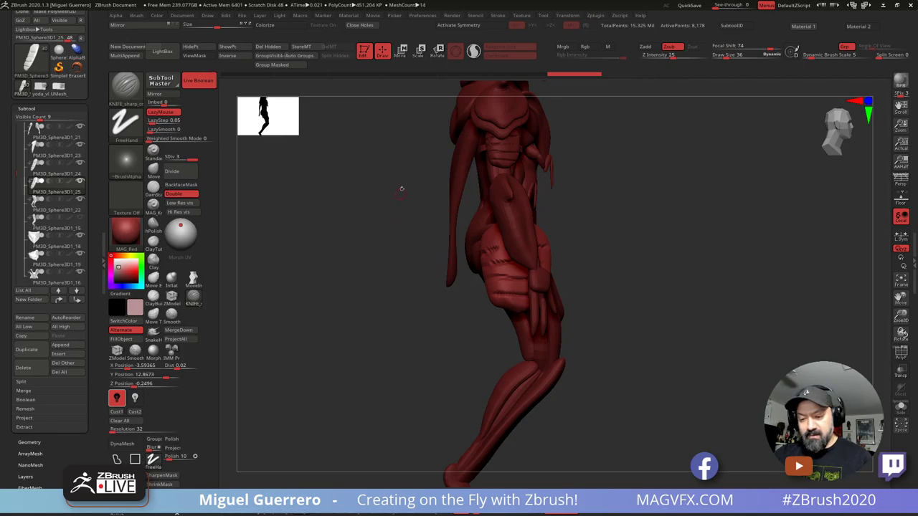
pyautogui.click(901, 407)
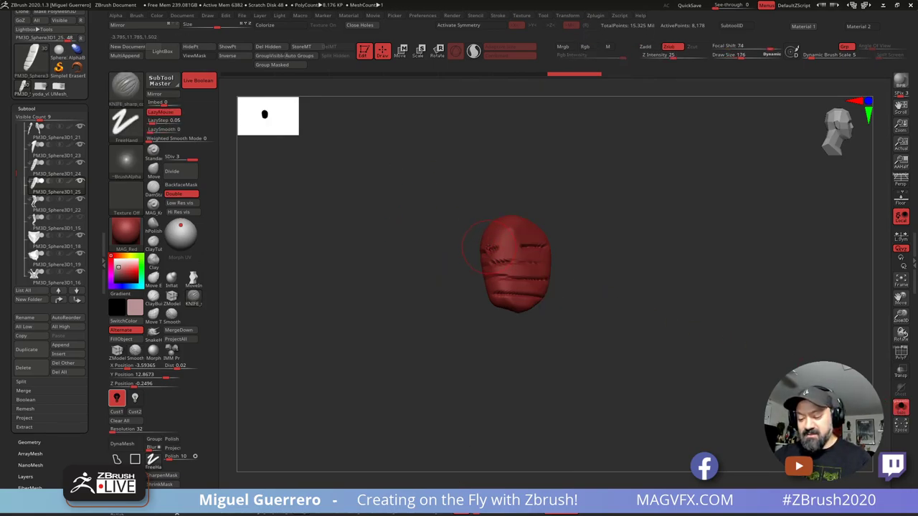
pyautogui.keyDown('shift'); pyautogui.moveTo(484, 247); pyautogui.dragTo(524, 291); pyautogui.keyUp('shift')
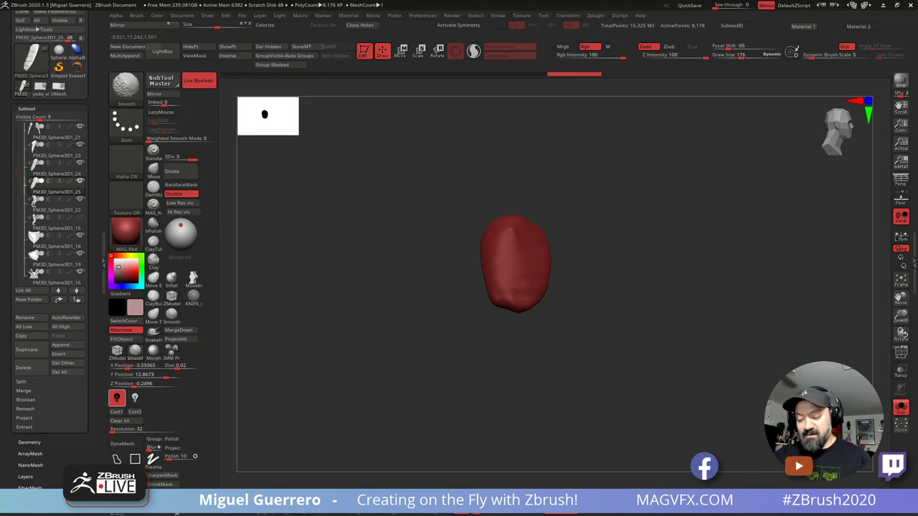
pyautogui.click(894, 407)
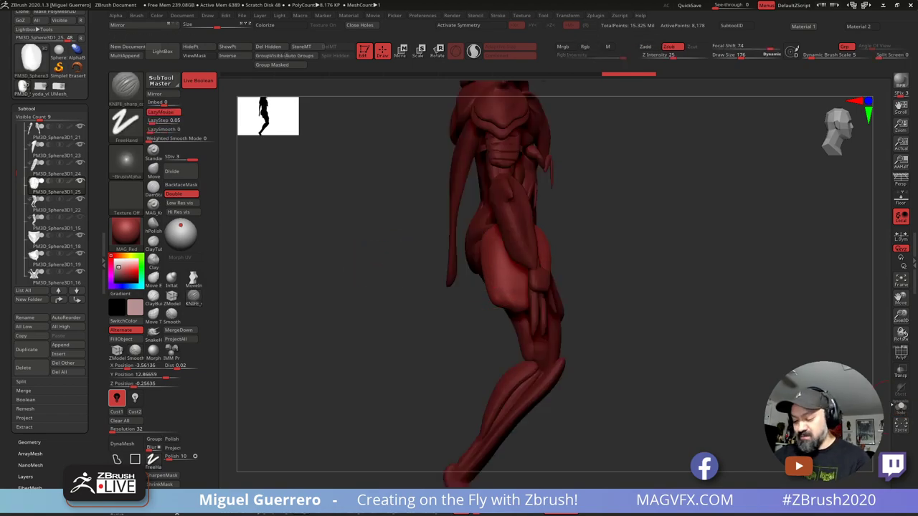
# Step: Extend the thigh plate's lower tip downward and bow its middle outward with the Move brush, working from the front and back
pyautogui.moveTo(431, 275); pyautogui.dragTo(359, 260)
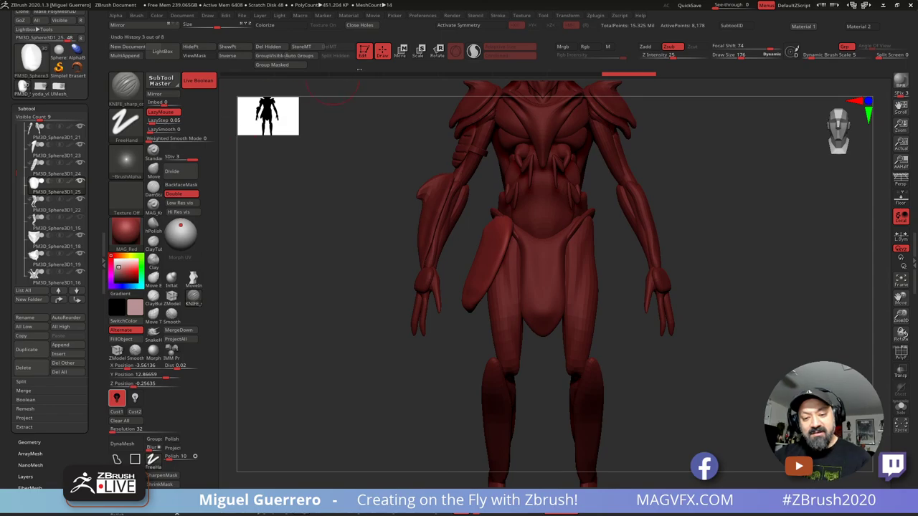
pyautogui.press('b')
pyautogui.press('m')
pyautogui.press('v')
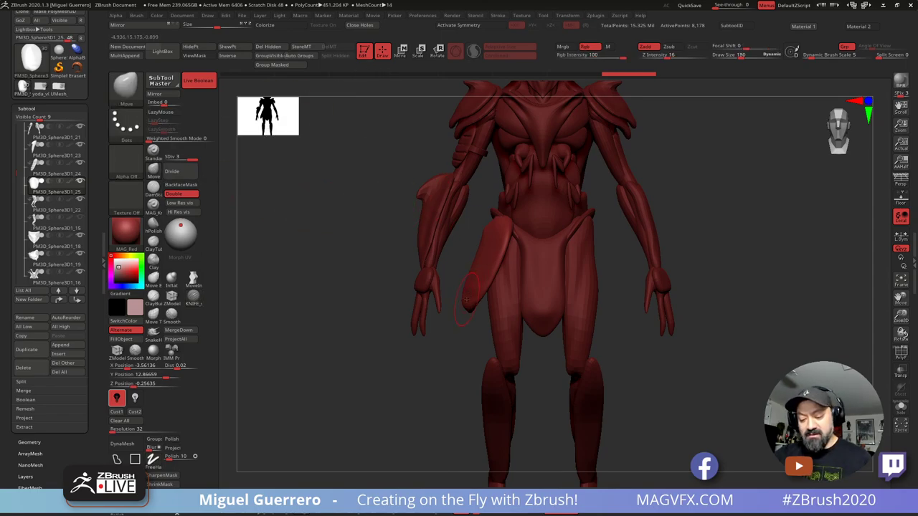
pyautogui.moveTo(462, 311); pyautogui.dragTo(460, 322)
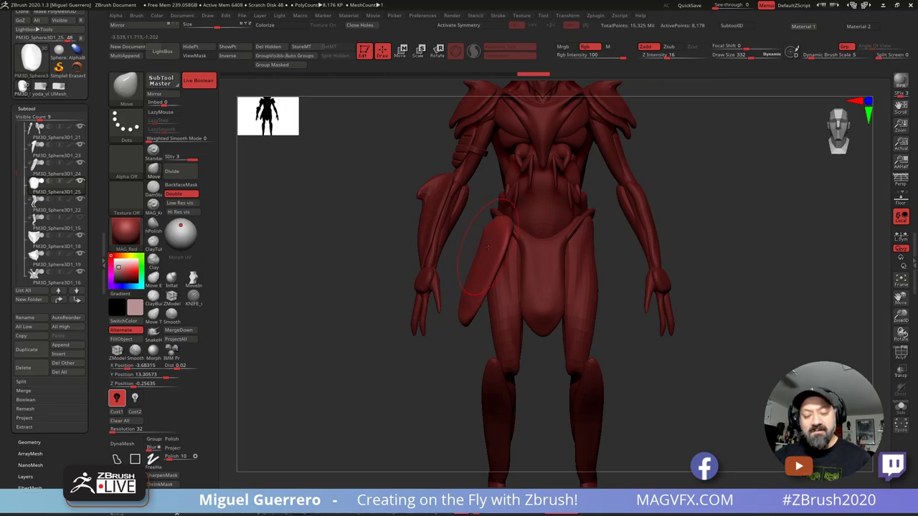
pyautogui.moveTo(492, 251)
pyautogui.mouseDown()
pyautogui.moveTo(477, 272)
pyautogui.moveTo(473, 264)
pyautogui.mouseUp()
pyautogui.keyDown('shift'); pyautogui.moveTo(487, 264); pyautogui.dragTo(624, 264, button='right'); pyautogui.keyUp('shift')
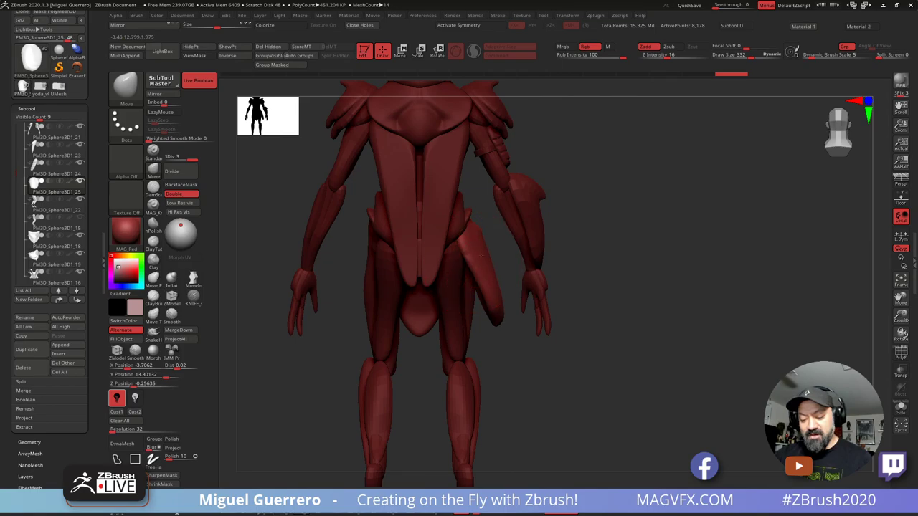
pyautogui.moveTo(472, 260); pyautogui.dragTo(477, 266)
# Step: Refine the thigh plate's front and rear edges and slim it into a curved profile with the Move brush
pyautogui.moveTo(523, 306)
pyautogui.mouseDown(button='right')
pyautogui.moveTo(395, 289)
pyautogui.moveTo(338, 307)
pyautogui.mouseUp(button='right')
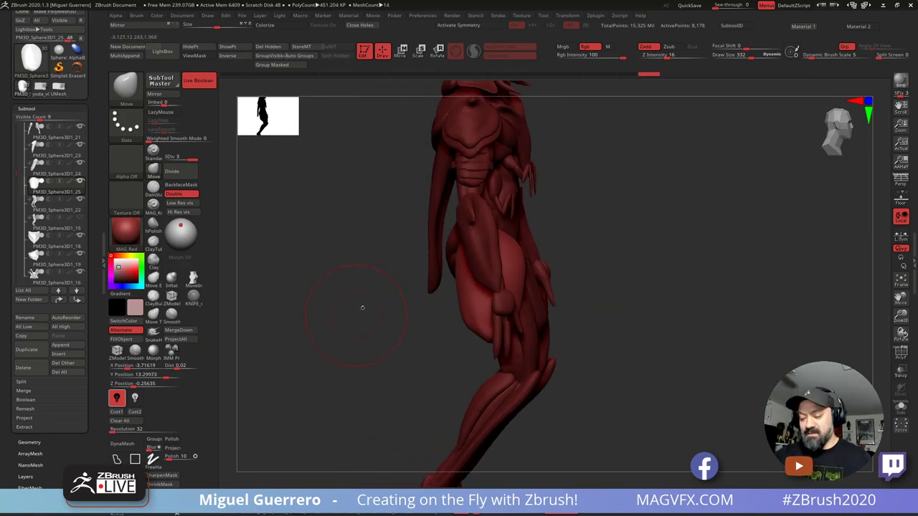
pyautogui.moveTo(504, 265); pyautogui.dragTo(498, 260)
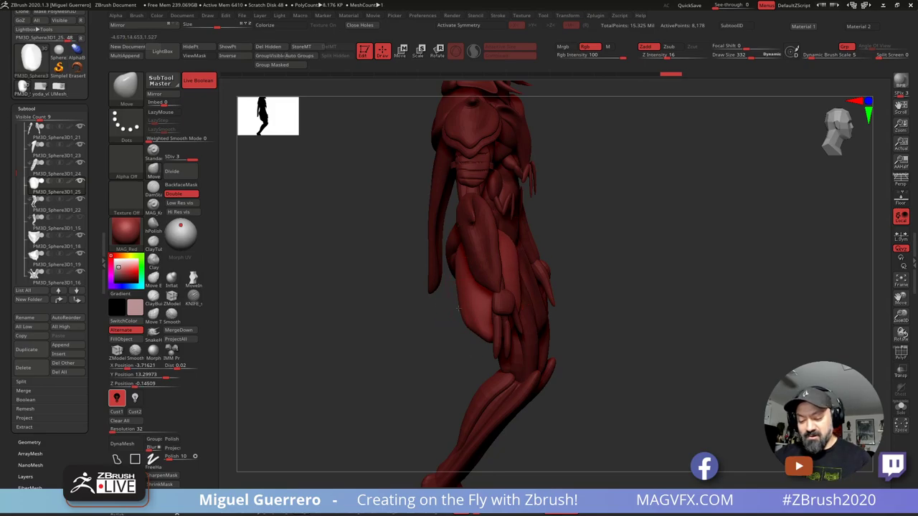
pyautogui.moveTo(461, 304); pyautogui.dragTo(478, 313)
pyautogui.moveTo(466, 318); pyautogui.dragTo(408, 318, button='right')
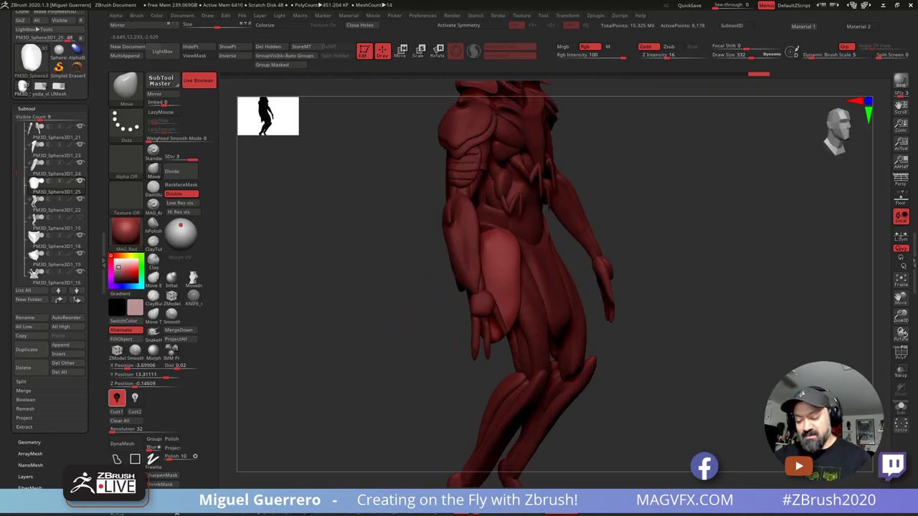
pyautogui.moveTo(522, 276); pyautogui.dragTo(514, 275)
pyautogui.moveTo(513, 287); pyautogui.dragTo(364, 301, button='right')
pyautogui.moveTo(506, 301); pyautogui.dragTo(495, 303)
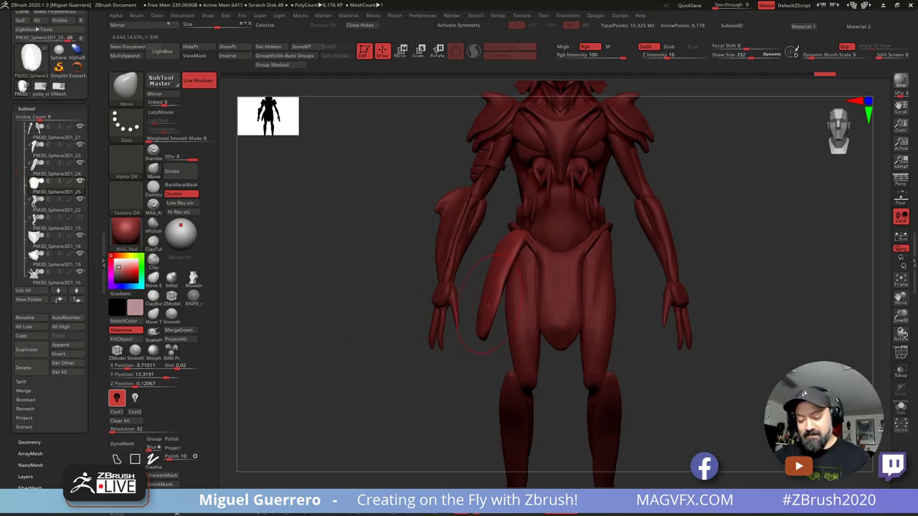
# Step: Set the plate upright against the outer thigh at about X -3.13, Y 13.68, and flare its lower end with the Move brush
pyautogui.press('w')
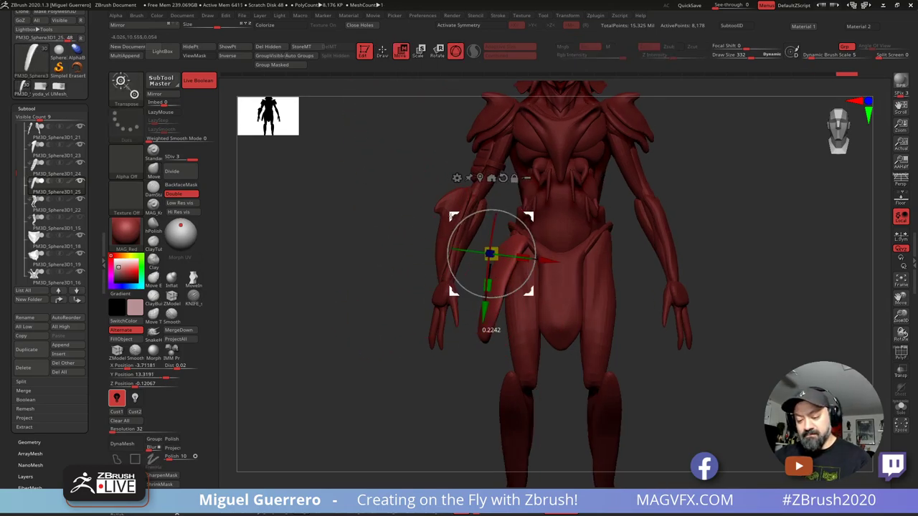
pyautogui.moveTo(456, 300)
pyautogui.mouseDown()
pyautogui.moveTo(471, 297)
pyautogui.moveTo(454, 298)
pyautogui.mouseUp()
pyautogui.press('q')
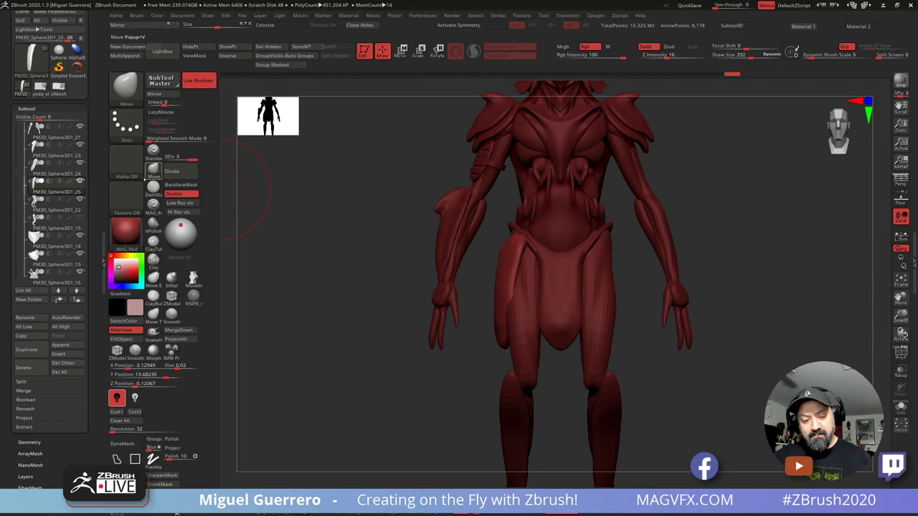
pyautogui.click(153, 171)
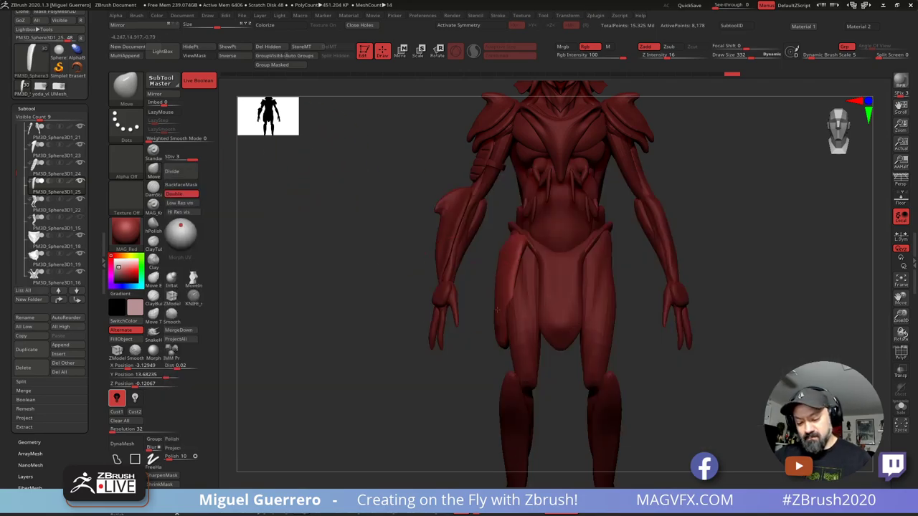
pyautogui.moveTo(491, 318)
pyautogui.mouseDown()
pyautogui.moveTo(493, 331)
pyautogui.moveTo(506, 295)
pyautogui.mouseUp()
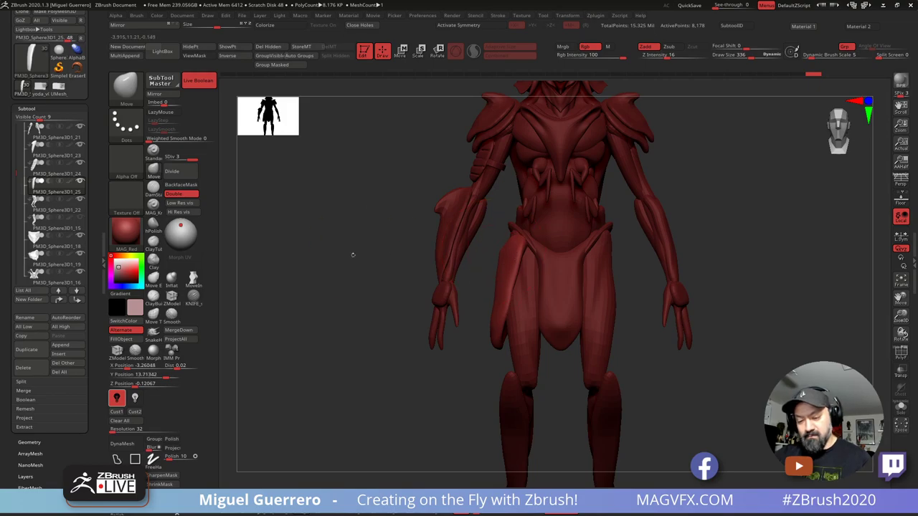
# Step: Mirror the thigh plate to the opposite leg across the X axis, merging both into one subtool
pyautogui.click(160, 94)
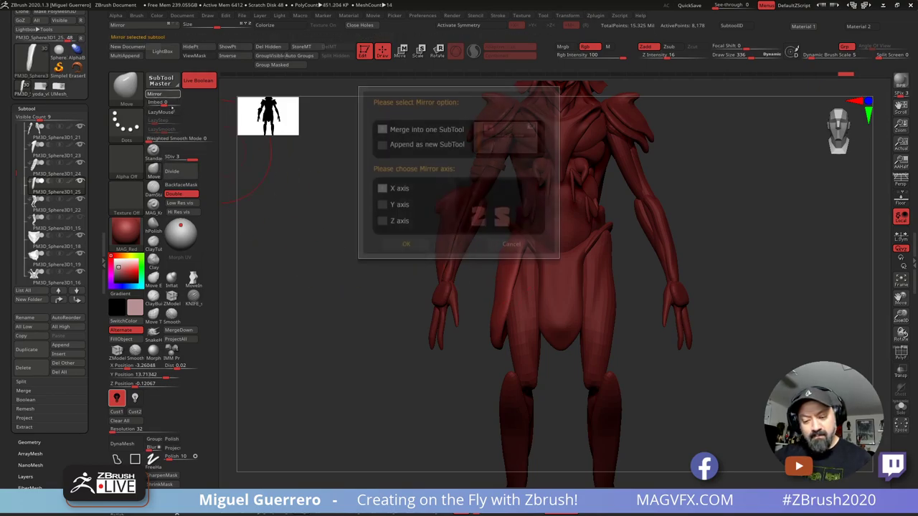
pyautogui.click(406, 244)
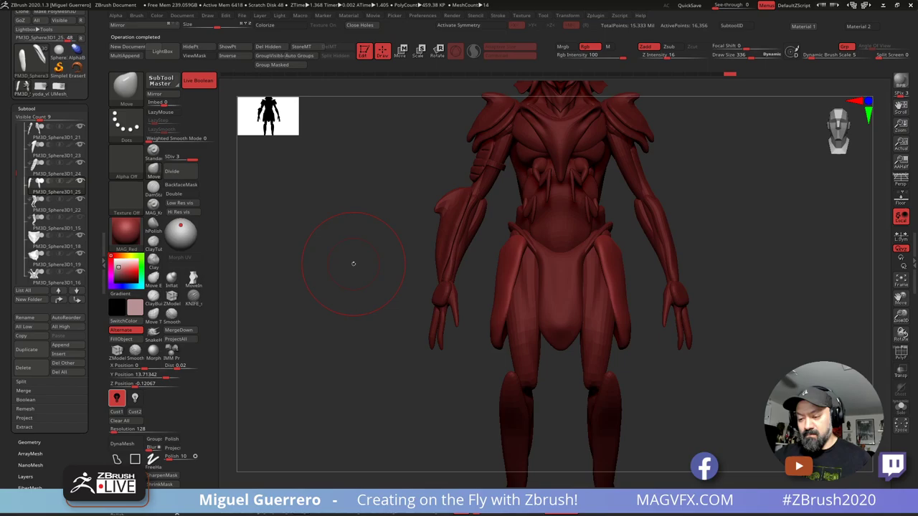
pyautogui.keyDown('alt'); pyautogui.moveTo(358, 255); pyautogui.dragTo(335, 271, button='right'); pyautogui.keyUp('alt')
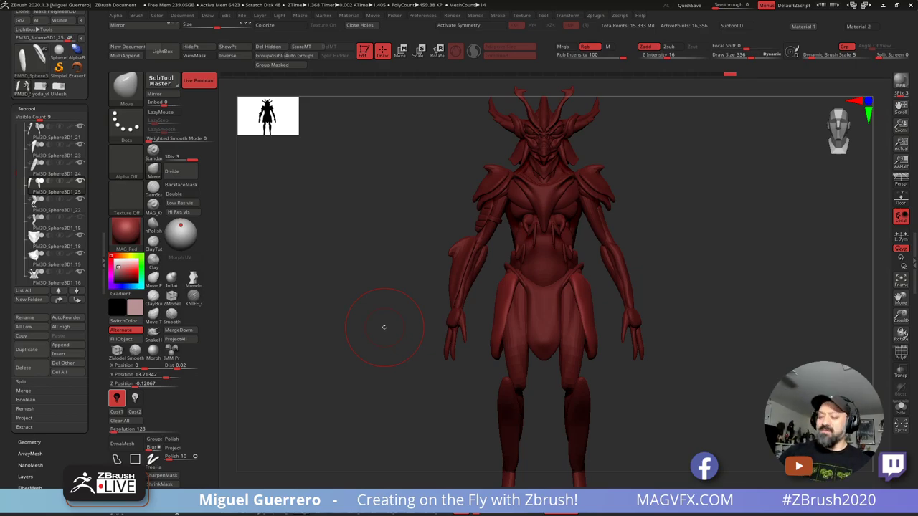
pyautogui.moveTo(385, 327); pyautogui.dragTo(333, 273)
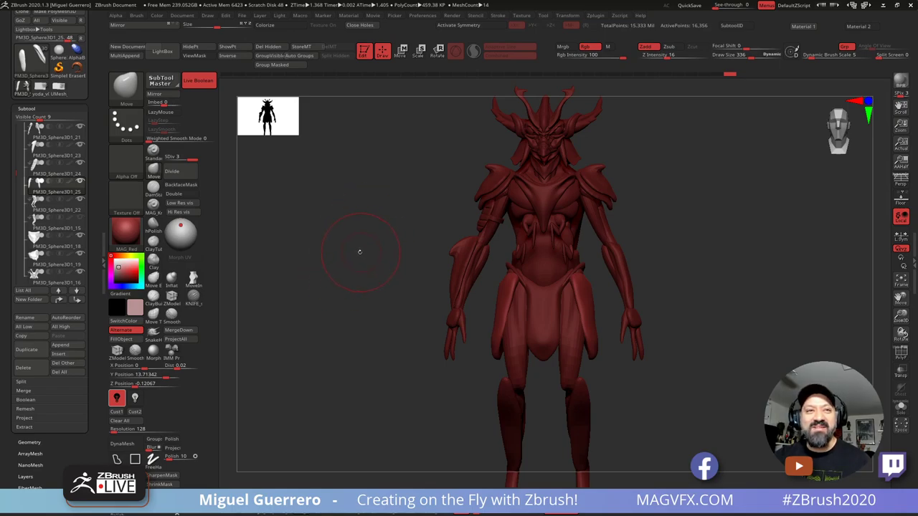
# Step: Make the taller creature's body subtool PM3D_Sphere3D1_20 active and choose the Move Topological brush
pyautogui.moveTo(360, 255); pyautogui.dragTo(464, 249)
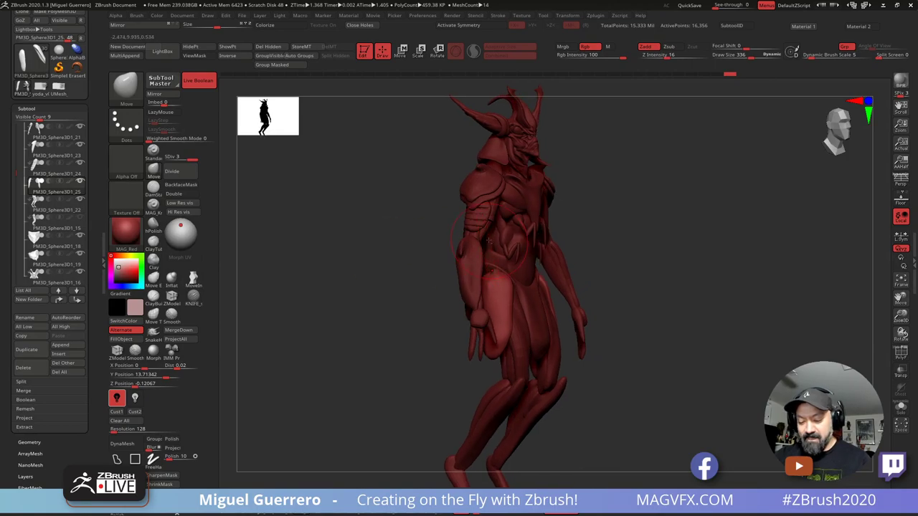
pyautogui.keyDown('alt'); pyautogui.click(520, 278); pyautogui.keyUp('alt')
pyautogui.keyDown('shift'); pyautogui.moveTo(375, 239); pyautogui.dragTo(337, 247); pyautogui.keyUp('shift')
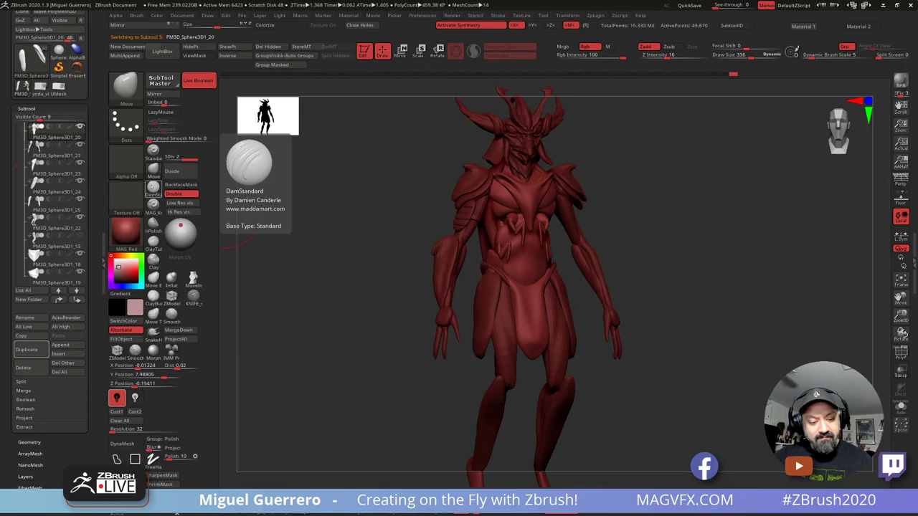
pyautogui.click(153, 296)
pyautogui.moveTo(337, 284)
pyautogui.mouseDown()
pyautogui.moveTo(381, 268)
pyautogui.moveTo(392, 250)
pyautogui.moveTo(433, 249)
pyautogui.mouseUp()
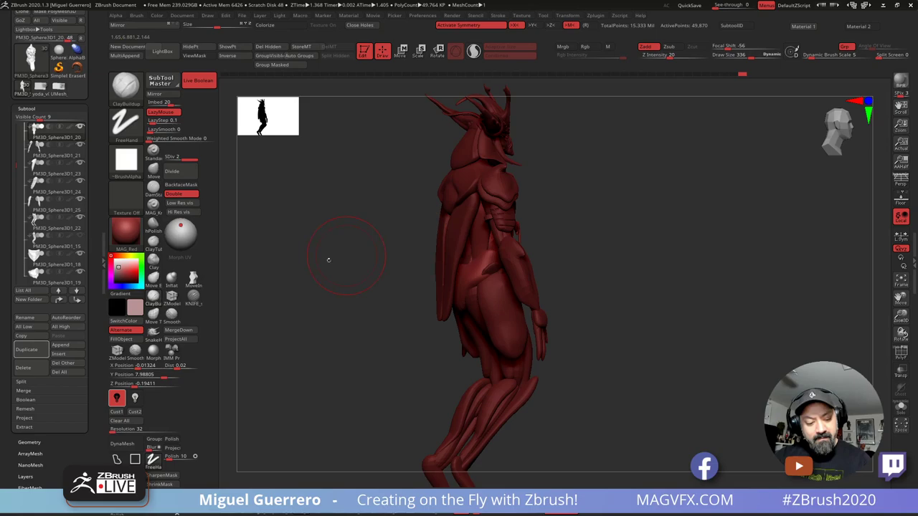
pyautogui.click(153, 313)
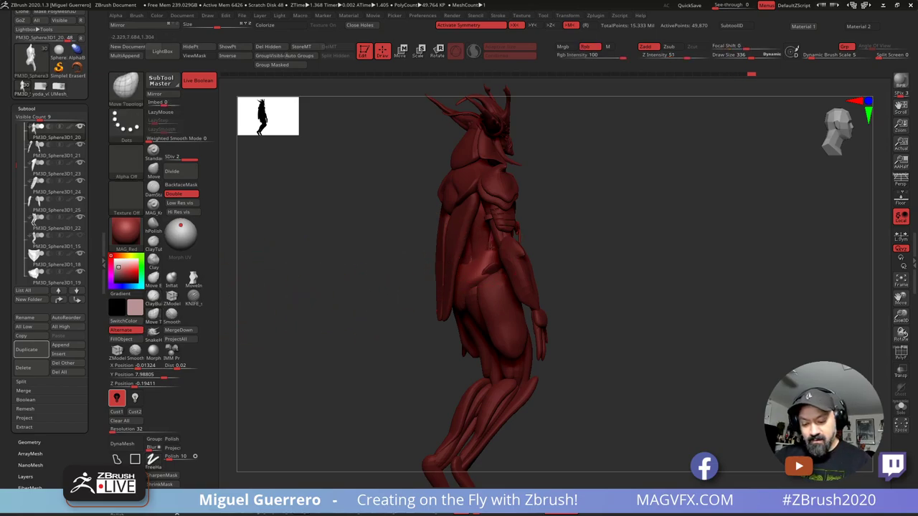
pyautogui.moveTo(346, 243); pyautogui.dragTo(393, 241)
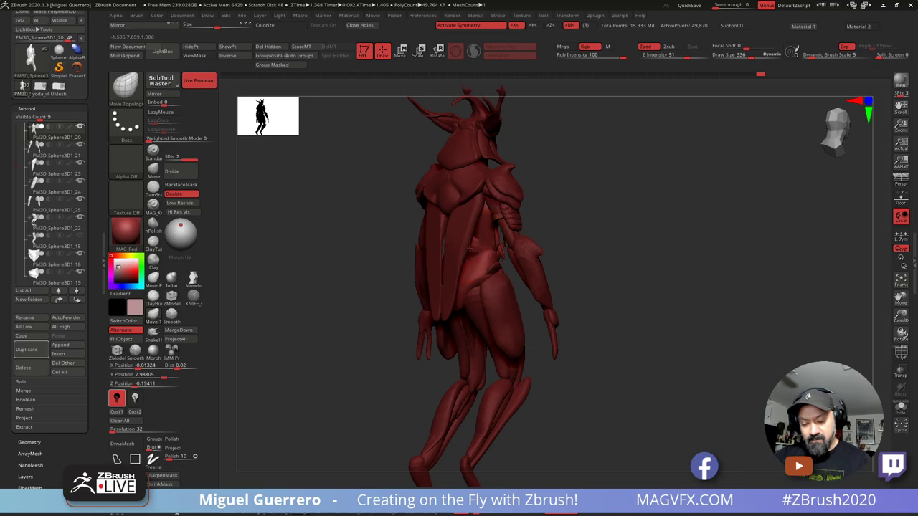
# Step: Try masking the whole body except the flank muscles and adjusting them with the Move Topological brush
pyautogui.moveTo(348, 230); pyautogui.dragTo(362, 158)
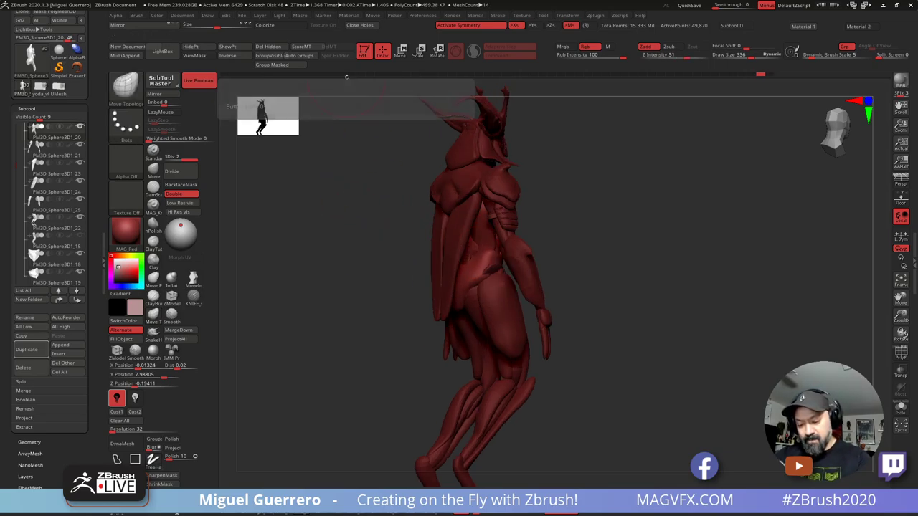
pyautogui.keyDown('ctrl'); pyautogui.keyDown('shift'); pyautogui.click(474, 238); pyautogui.keyUp('shift'); pyautogui.keyUp('ctrl')
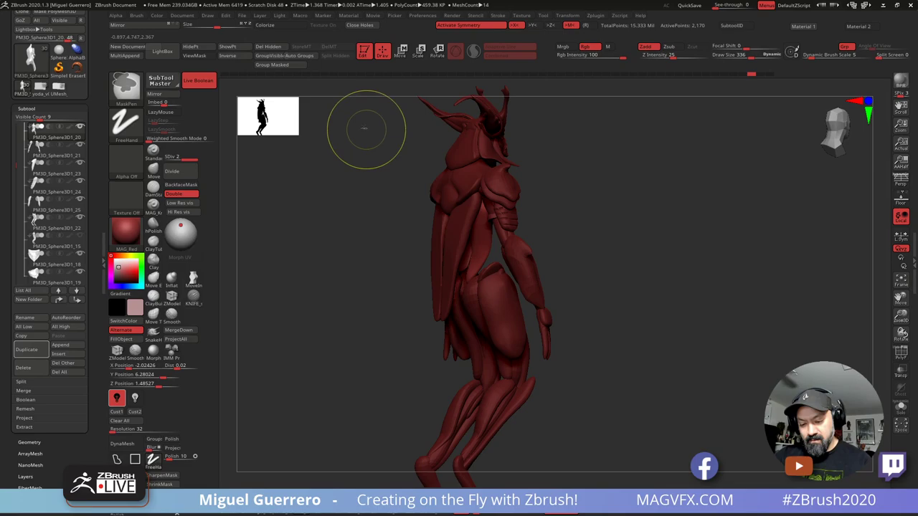
pyautogui.keyDown('ctrl'); pyautogui.moveTo(364, 111); pyautogui.dragTo(443, 190); pyautogui.keyUp('ctrl')
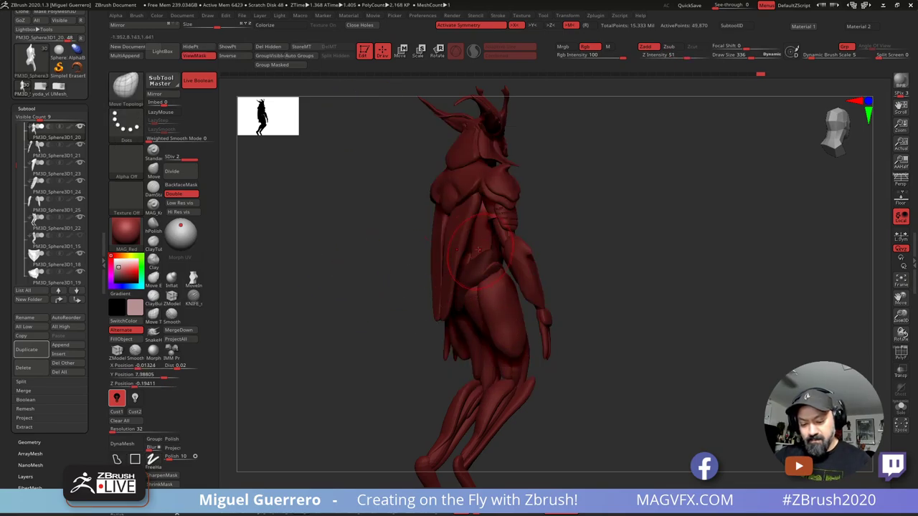
pyautogui.moveTo(426, 256)
pyautogui.mouseDown()
pyautogui.moveTo(392, 261)
pyautogui.moveTo(474, 247)
pyautogui.mouseUp()
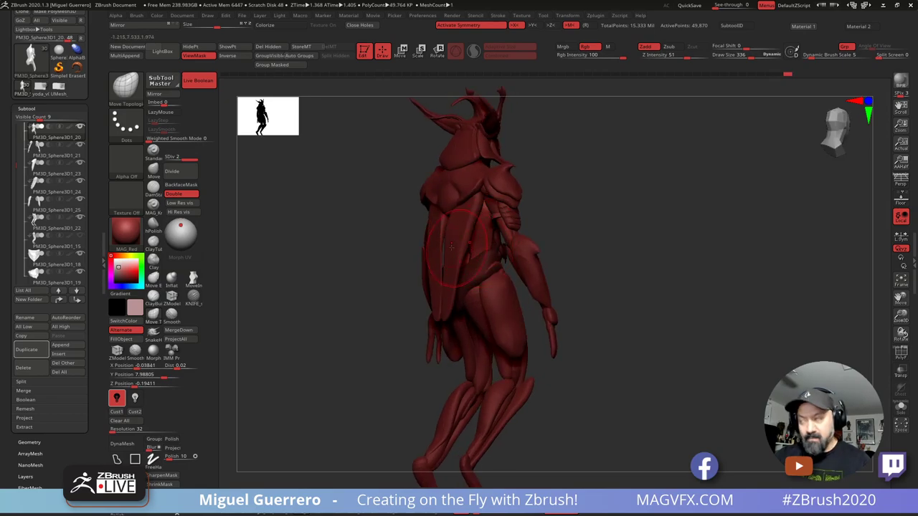
pyautogui.moveTo(396, 251)
pyautogui.mouseDown()
pyautogui.moveTo(344, 260)
pyautogui.moveTo(373, 275)
pyautogui.moveTo(357, 279)
pyautogui.moveTo(372, 285)
pyautogui.mouseUp()
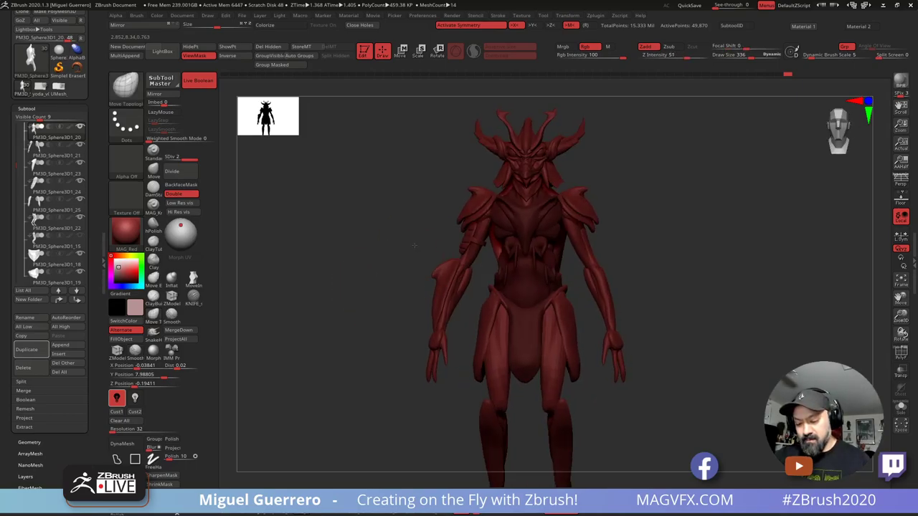
# Step: Clear the body's mask and hide the flank muscle pieces on both sides of the torso
pyautogui.keyDown('ctrl'); pyautogui.moveTo(416, 246); pyautogui.dragTo(361, 262, button='right'); pyautogui.keyUp('ctrl')
pyautogui.keyDown('alt'); pyautogui.moveTo(361, 262); pyautogui.dragTo(354, 224); pyautogui.keyUp('alt')
pyautogui.press('ctrl')
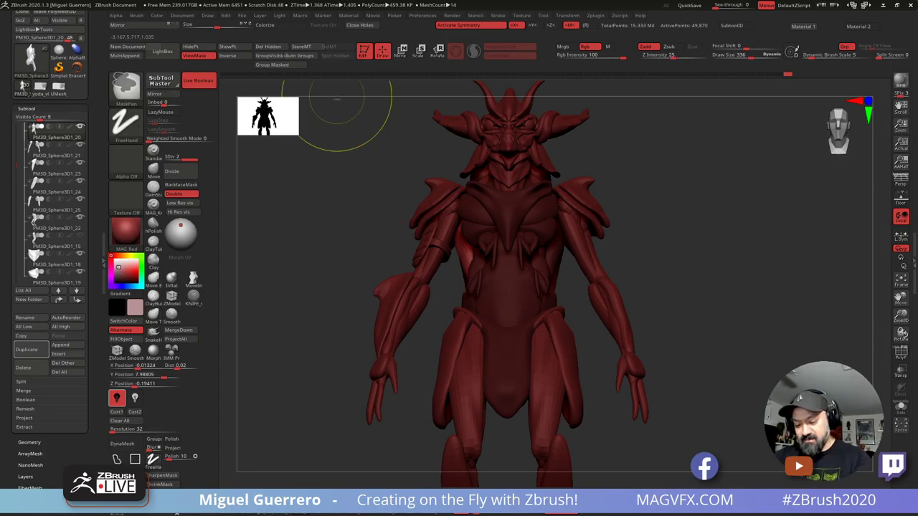
pyautogui.keyDown('ctrl'); pyautogui.moveTo(337, 99); pyautogui.dragTo(336, 95); pyautogui.keyUp('ctrl')
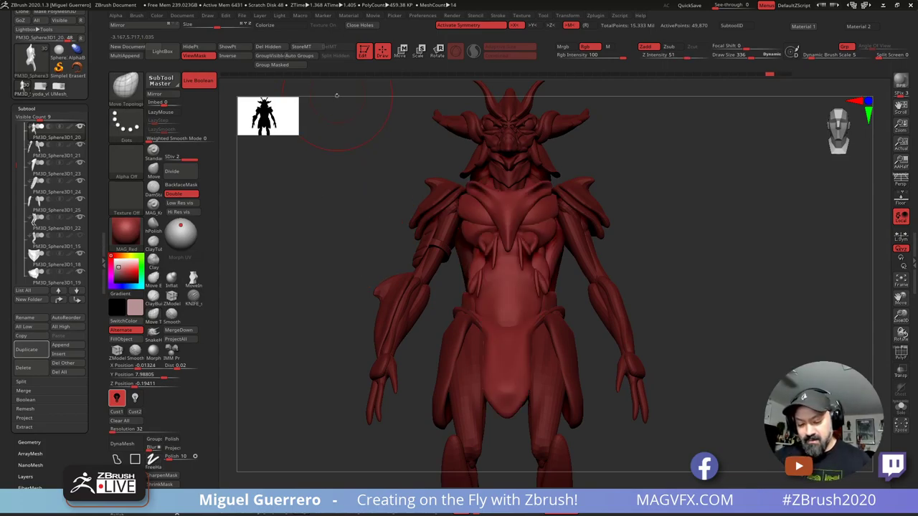
pyautogui.hotkey('ctrl', 'shift')
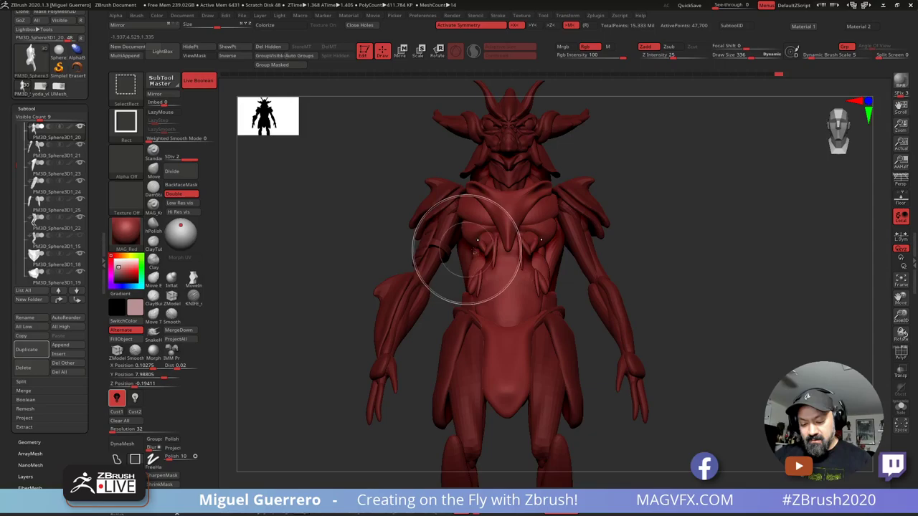
pyautogui.keyDown('ctrl'); pyautogui.keyDown('shift'); pyautogui.click(554, 254); pyautogui.keyUp('shift'); pyautogui.keyUp('ctrl')
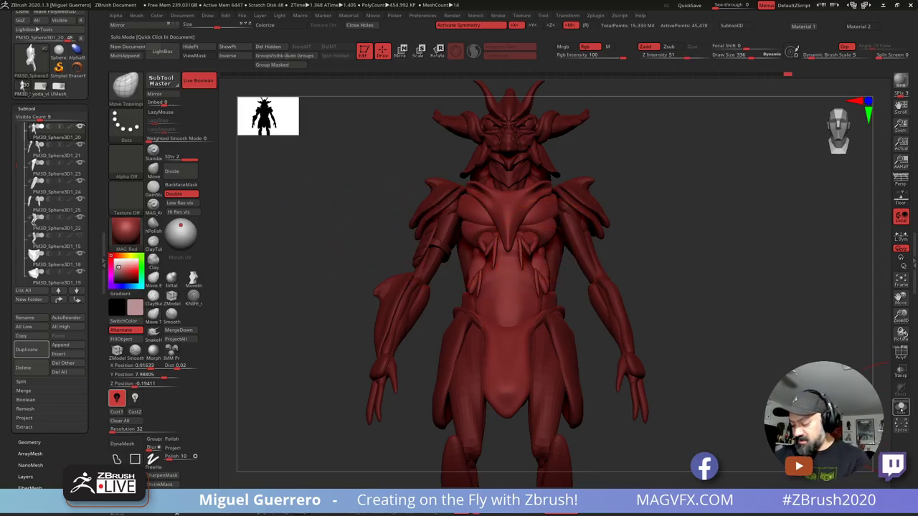
# Step: Put the isolated flank muscles of both sides into one shared polygroup and show the whole body
pyautogui.click(901, 407)
pyautogui.moveTo(358, 225); pyautogui.dragTo(322, 260)
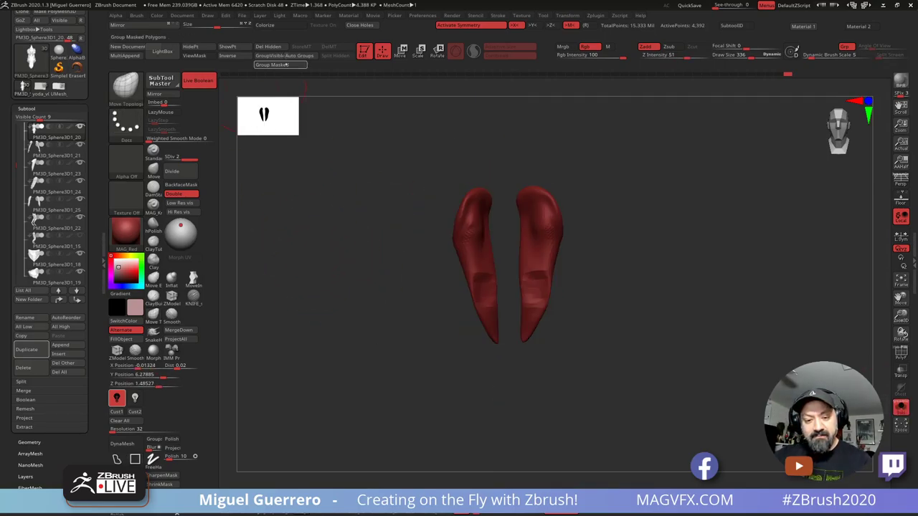
pyautogui.click(901, 353)
pyautogui.keyDown('ctrl'); pyautogui.moveTo(450, 183); pyautogui.dragTo(444, 271, button='right'); pyautogui.keyUp('ctrl')
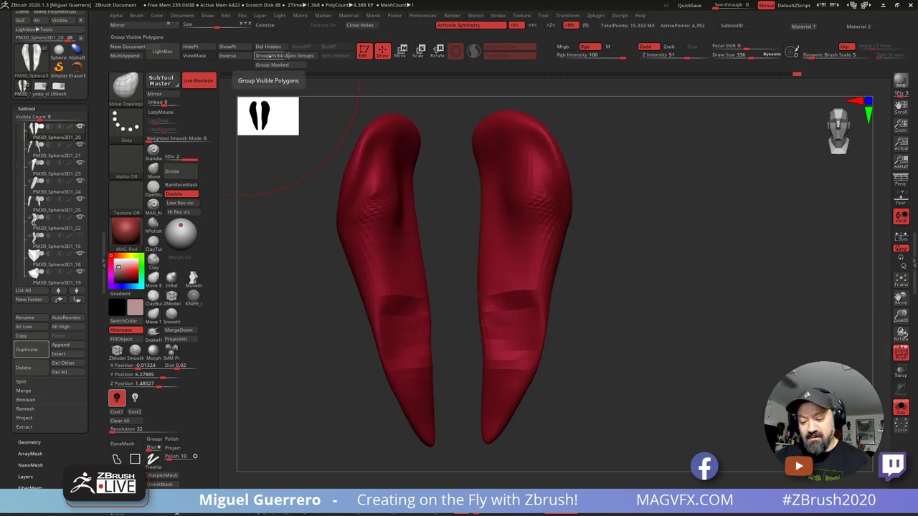
pyautogui.click(901, 407)
pyautogui.keyDown('ctrl'); pyautogui.moveTo(701, 289); pyautogui.dragTo(630, 236, button='right'); pyautogui.keyUp('ctrl')
pyautogui.keyDown('ctrl'); pyautogui.keyDown('shift'); pyautogui.click(811, 358); pyautogui.keyUp('shift'); pyautogui.keyUp('ctrl')
pyautogui.moveTo(279, 247); pyautogui.dragTo(325, 253)
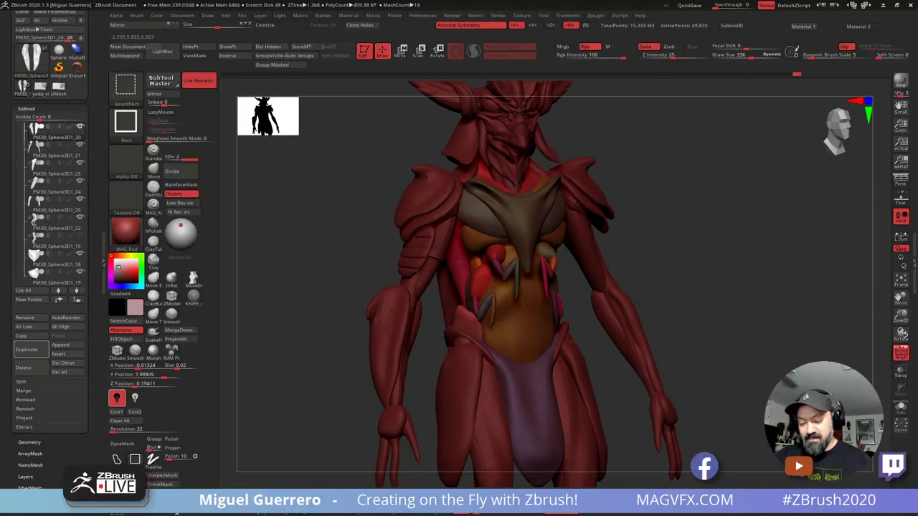
# Step: Isolate the flank muscle polygroup and mask it, show the full body, and invert the mask to leave only those muscles editable
pyautogui.keyDown('ctrl'); pyautogui.keyDown('shift'); pyautogui.click(450, 265); pyautogui.keyUp('shift'); pyautogui.keyUp('ctrl')
pyautogui.keyDown('ctrl'); pyautogui.moveTo(445, 261); pyautogui.dragTo(366, 183, button='right'); pyautogui.keyUp('ctrl')
pyautogui.keyDown('ctrl'); pyautogui.moveTo(341, 170); pyautogui.dragTo(629, 417); pyautogui.keyUp('ctrl')
pyautogui.keyDown('ctrl'); pyautogui.keyDown('shift'); pyautogui.click(317, 285); pyautogui.keyUp('shift'); pyautogui.keyUp('ctrl')
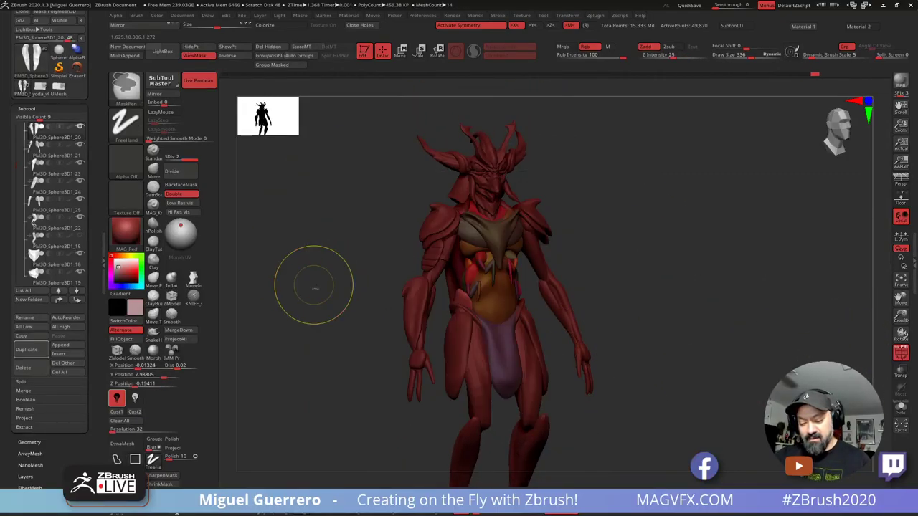
pyautogui.keyDown('ctrl'); pyautogui.click(314, 286); pyautogui.keyUp('ctrl')
pyautogui.moveTo(324, 288)
pyautogui.mouseDown()
pyautogui.moveTo(312, 289)
pyautogui.moveTo(321, 290)
pyautogui.mouseUp()
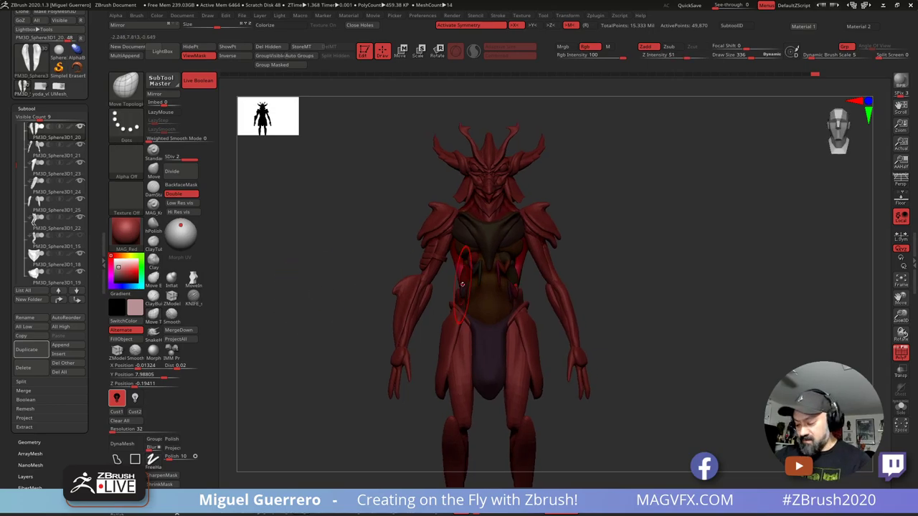
# Step: Reshape the unmasked flank muscles along the sides of the torso with the Move Topological brush, with polygroup colours turned off
pyautogui.hotkey('shift', 'f')
pyautogui.keyDown('ctrl'); pyautogui.moveTo(433, 224); pyautogui.dragTo(451, 249, button='right'); pyautogui.keyUp('ctrl')
pyautogui.moveTo(451, 249); pyautogui.dragTo(444, 250)
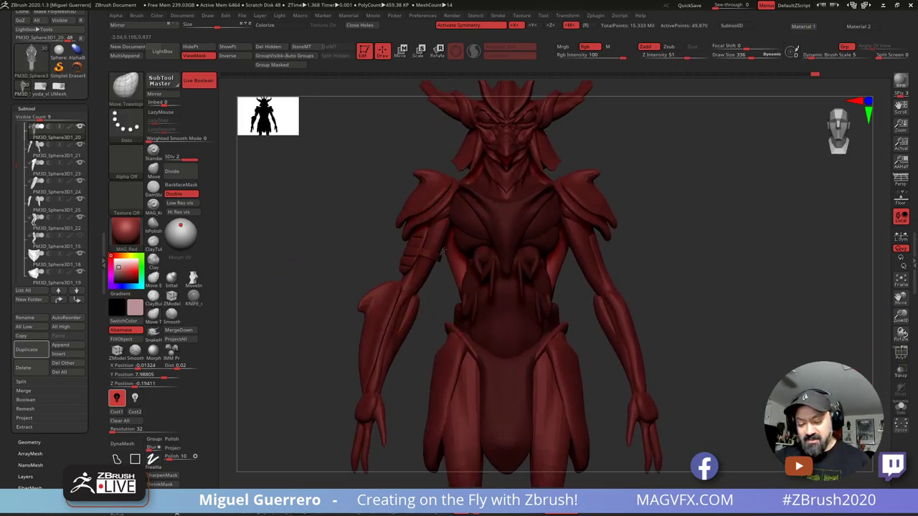
pyautogui.moveTo(340, 248); pyautogui.dragTo(423, 278)
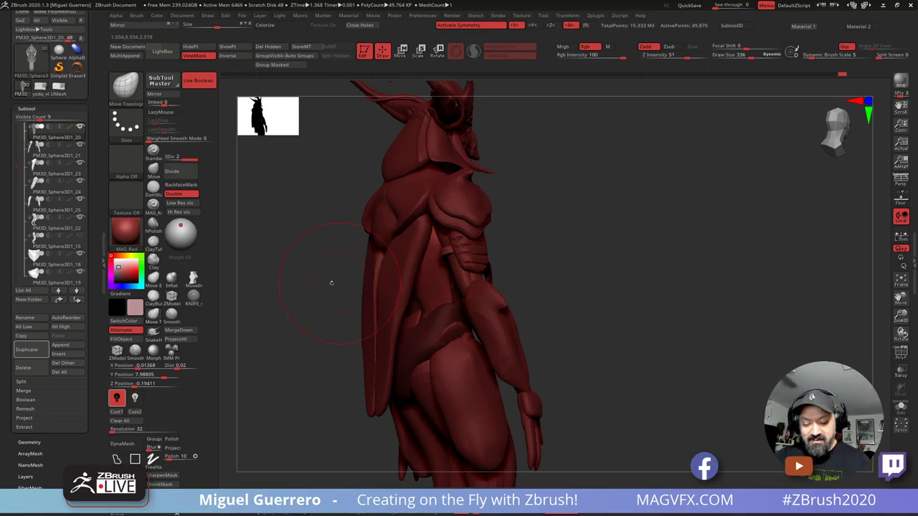
pyautogui.moveTo(331, 283); pyautogui.dragTo(371, 270)
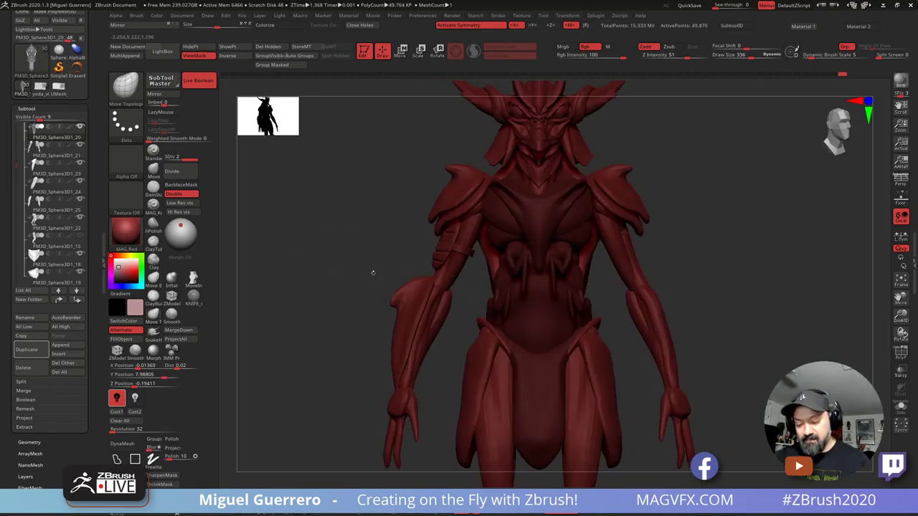
pyautogui.moveTo(444, 225); pyautogui.dragTo(404, 236)
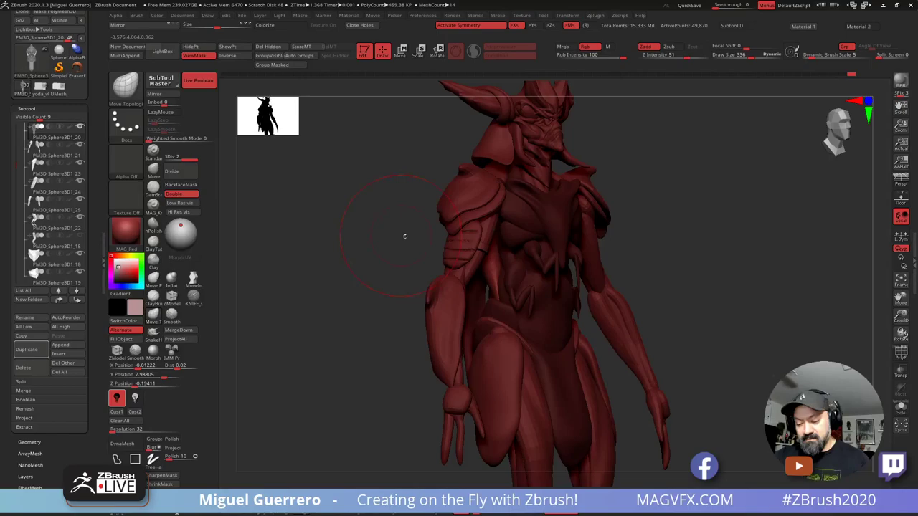
pyautogui.moveTo(490, 272); pyautogui.dragTo(469, 299)
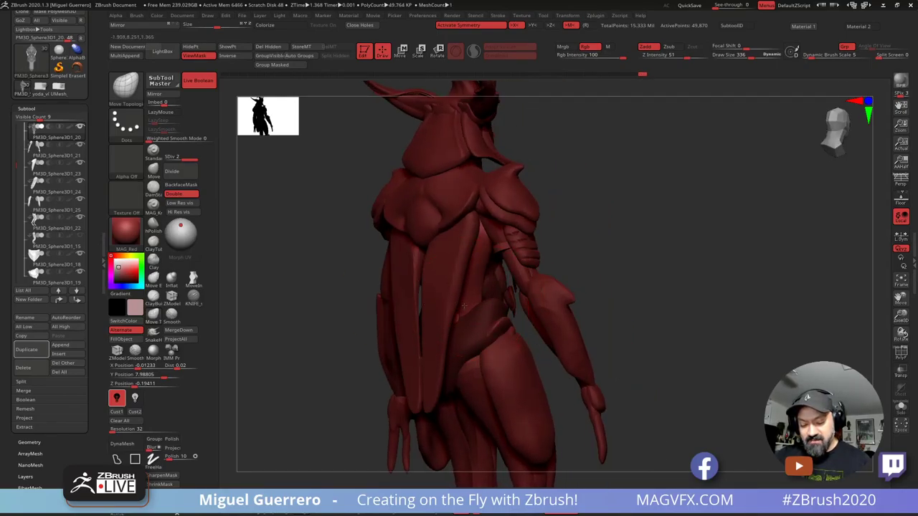
pyautogui.moveTo(469, 305); pyautogui.dragTo(490, 290, button='right')
# Step: Clear the body mask, then isolate and mask the rear flank muscle on each side of the torso in turn
pyautogui.keyDown('ctrl'); pyautogui.moveTo(340, 266); pyautogui.dragTo(353, 275); pyautogui.keyUp('ctrl')
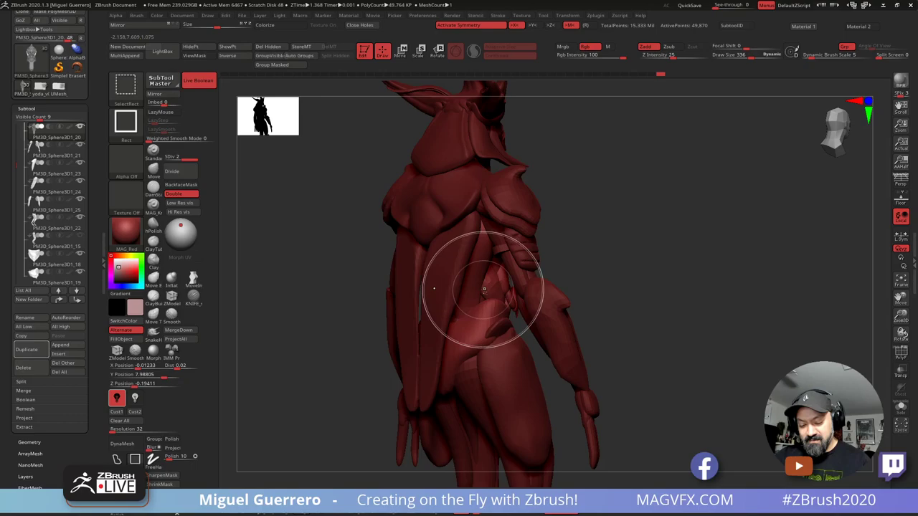
pyautogui.keyDown('ctrl'); pyautogui.keyDown('shift'); pyautogui.click(484, 288); pyautogui.keyUp('shift'); pyautogui.keyUp('ctrl')
pyautogui.moveTo(357, 261); pyautogui.dragTo(331, 252, button='right')
pyautogui.keyDown('ctrl'); pyautogui.moveTo(363, 232); pyautogui.dragTo(627, 425); pyautogui.keyUp('ctrl')
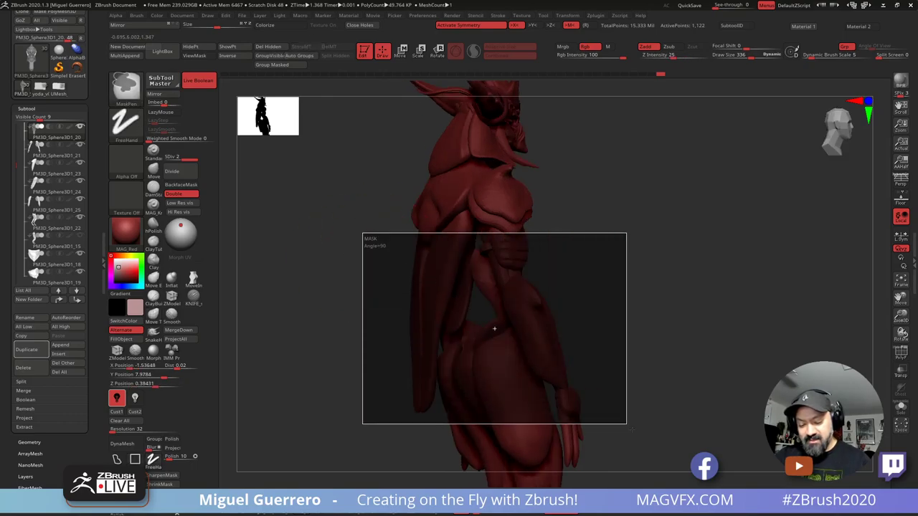
pyautogui.moveTo(373, 305)
pyautogui.mouseDown(button='right')
pyautogui.moveTo(314, 303)
pyautogui.moveTo(539, 296)
pyautogui.mouseUp(button='right')
pyautogui.keyDown('ctrl'); pyautogui.keyDown('shift'); pyautogui.click(344, 282); pyautogui.keyUp('shift'); pyautogui.keyUp('ctrl')
pyautogui.keyDown('ctrl'); pyautogui.keyDown('shift'); pyautogui.click(554, 293); pyautogui.keyUp('shift'); pyautogui.keyUp('ctrl')
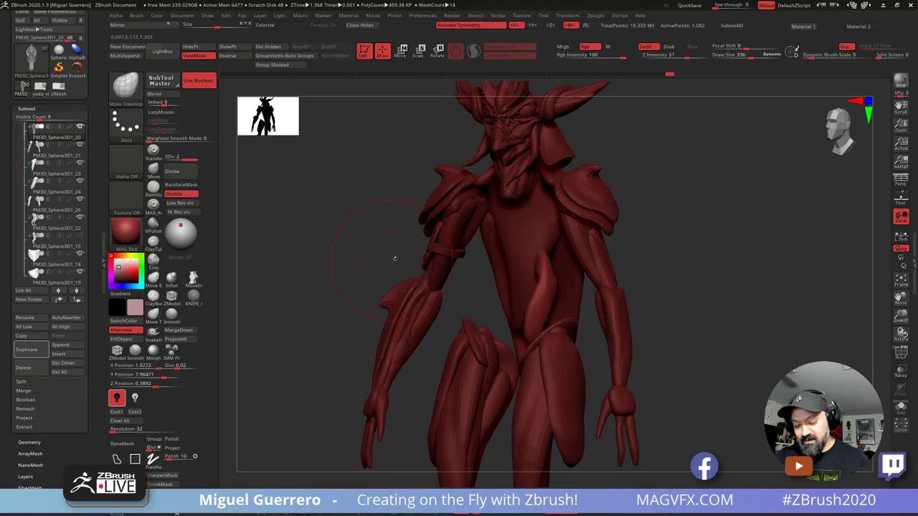
pyautogui.keyDown('ctrl'); pyautogui.moveTo(342, 205); pyautogui.dragTo(555, 340); pyautogui.keyUp('ctrl')
pyautogui.keyDown('ctrl'); pyautogui.keyDown('shift'); pyautogui.click(318, 268); pyautogui.keyUp('shift'); pyautogui.keyUp('ctrl')
pyautogui.moveTo(297, 268)
pyautogui.mouseDown(button='right')
pyautogui.moveTo(353, 271)
pyautogui.moveTo(317, 274)
pyautogui.mouseUp(button='right')
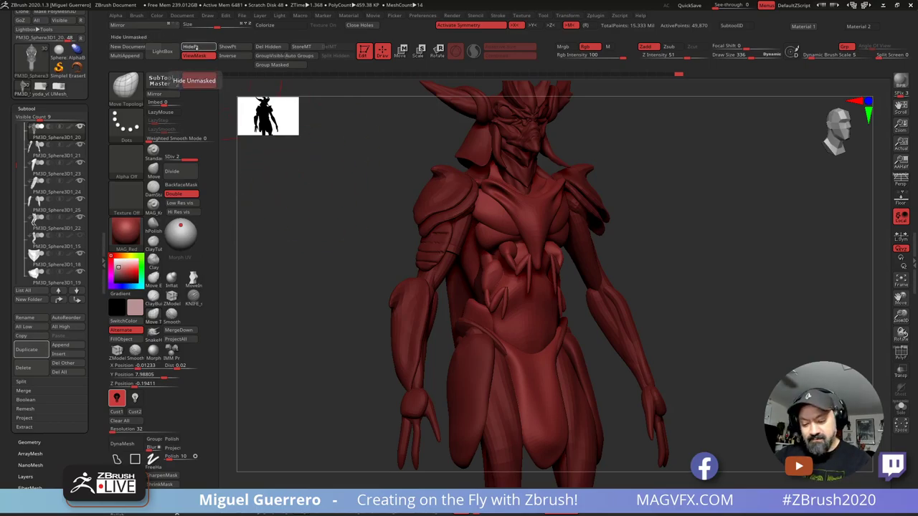
# Step: Hide the unmasked parts, combine the two rear flank muscles into one polygroup, and show the full body
pyautogui.click(195, 48)
pyautogui.moveTo(320, 202); pyautogui.dragTo(285, 193, button='right')
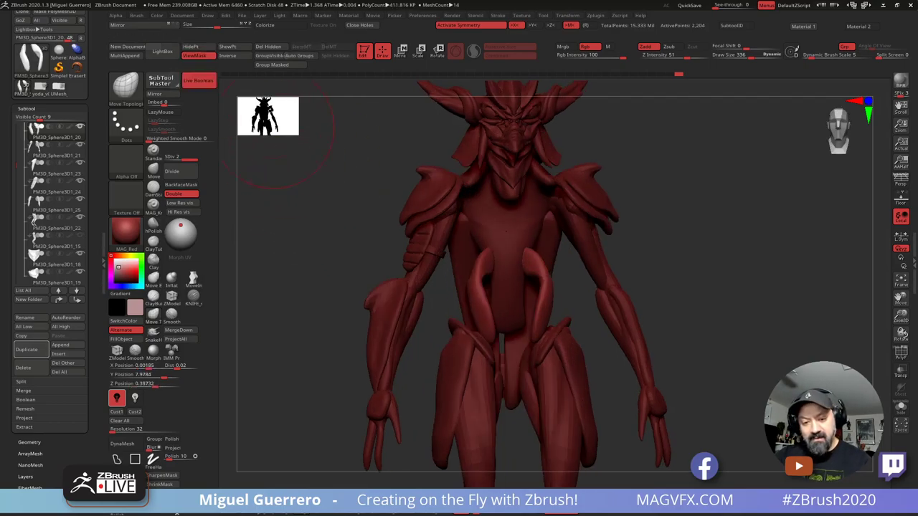
pyautogui.keyDown('ctrl'); pyautogui.keyDown('shift'); pyautogui.click(303, 240); pyautogui.keyUp('shift'); pyautogui.keyUp('ctrl')
pyautogui.moveTo(303, 269); pyautogui.dragTo(321, 273, button='right')
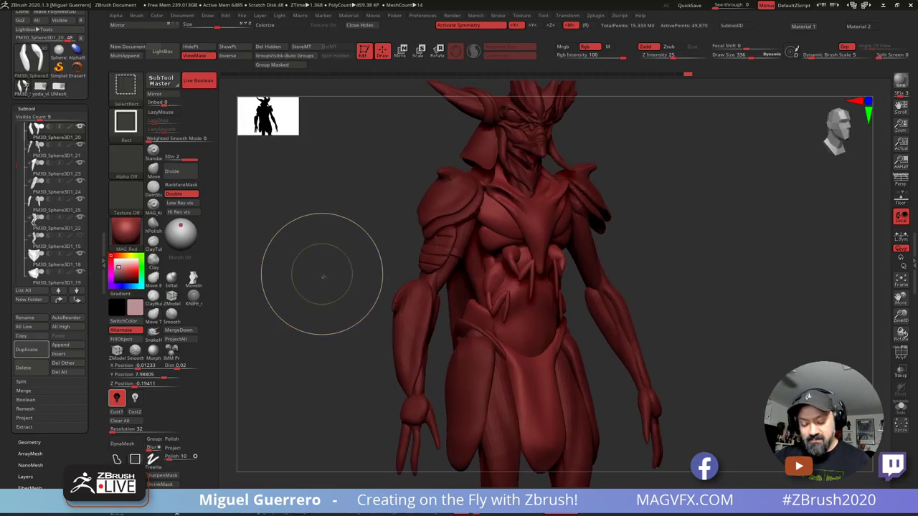
# Step: Isolate the rear flank muscle pair and mask everything on the body except these two muscles
pyautogui.keyDown('ctrl'); pyautogui.keyDown('shift'); pyautogui.click(376, 233); pyautogui.keyUp('shift'); pyautogui.keyUp('ctrl')
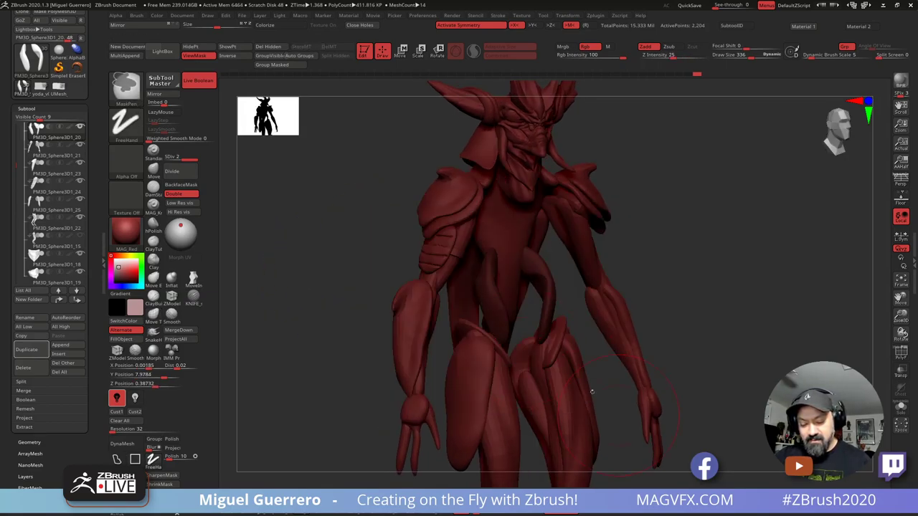
pyautogui.keyDown('ctrl'); pyautogui.keyDown('shift'); pyautogui.click(368, 277); pyautogui.keyUp('shift'); pyautogui.keyUp('ctrl')
pyautogui.moveTo(345, 277); pyautogui.dragTo(386, 293, button='right')
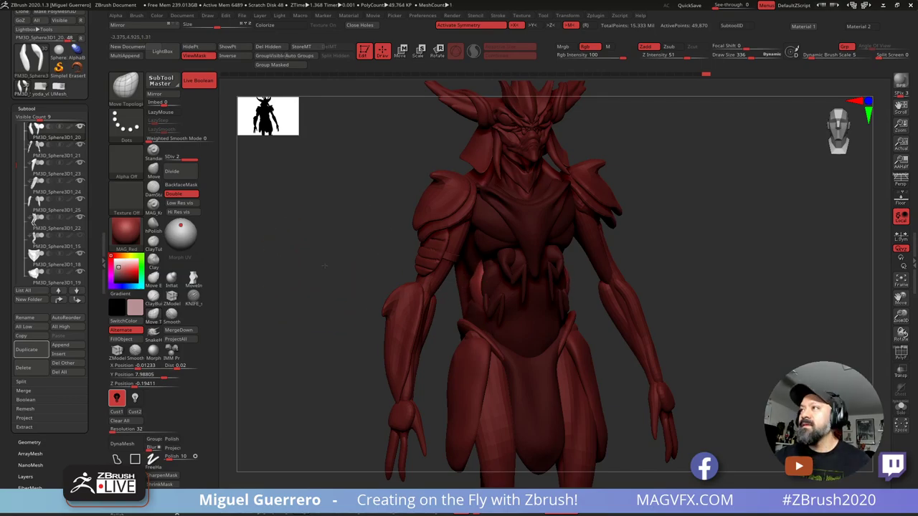
# Step: Adjust the rear flank muscles beside the waist and ribs with the Move Topological brush
pyautogui.moveTo(325, 264); pyautogui.dragTo(467, 293, button='right')
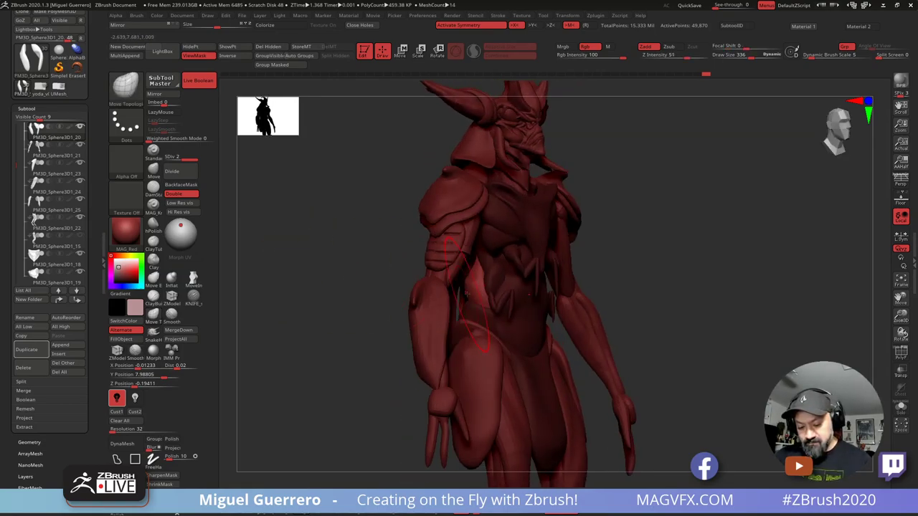
pyautogui.moveTo(383, 268); pyautogui.dragTo(462, 269, button='right')
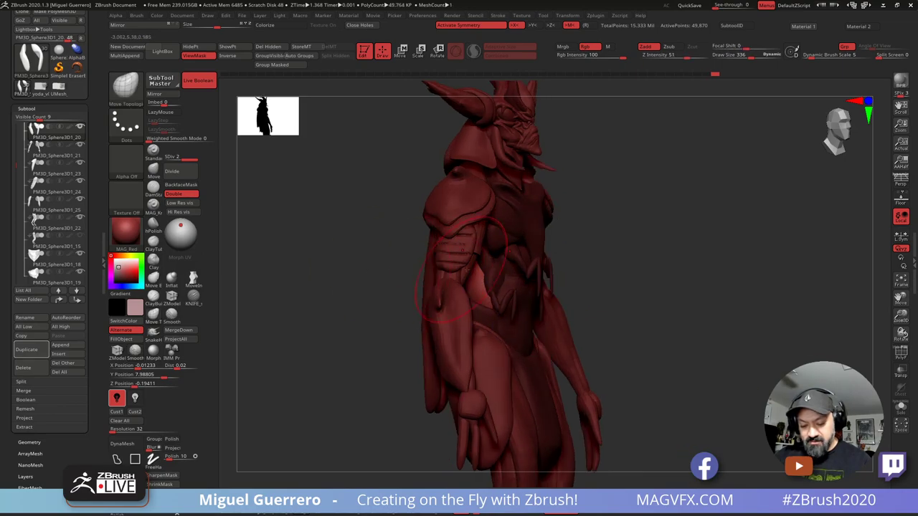
pyautogui.moveTo(376, 261); pyautogui.dragTo(375, 288, button='right')
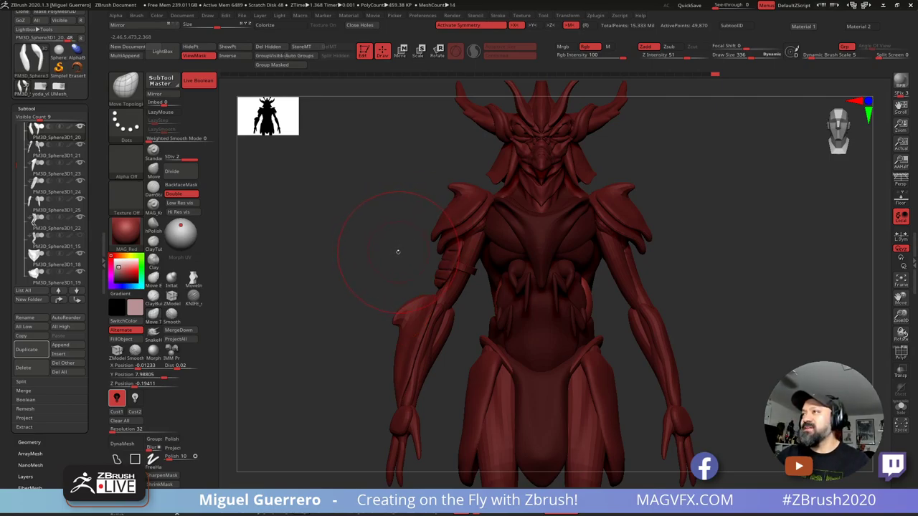
# Step: Mirror the spiked forearm shell PM3D_Sphere3D1_23 to the opposite arm across the X axis, merging both into one subtool
pyautogui.keyDown('ctrl'); pyautogui.moveTo(394, 252); pyautogui.dragTo(367, 256, button='right'); pyautogui.keyUp('ctrl')
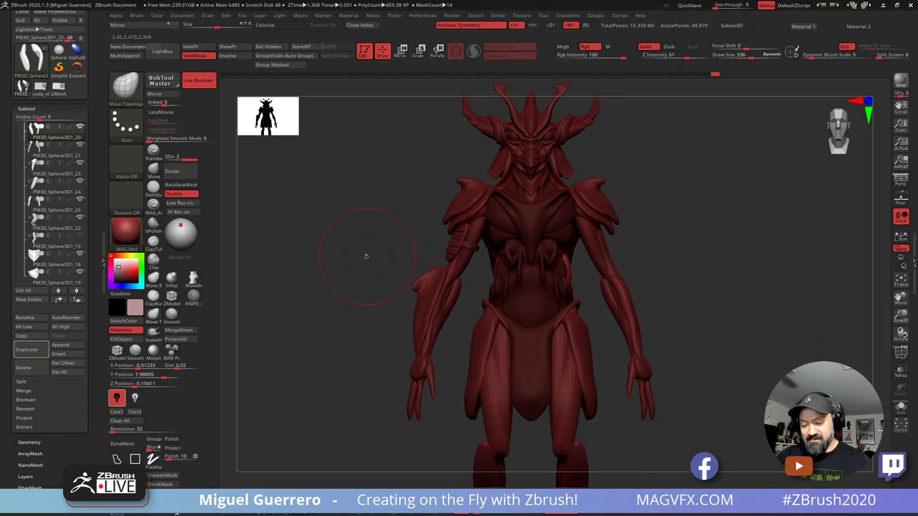
pyautogui.keyDown('alt'); pyautogui.click(418, 285); pyautogui.keyUp('alt')
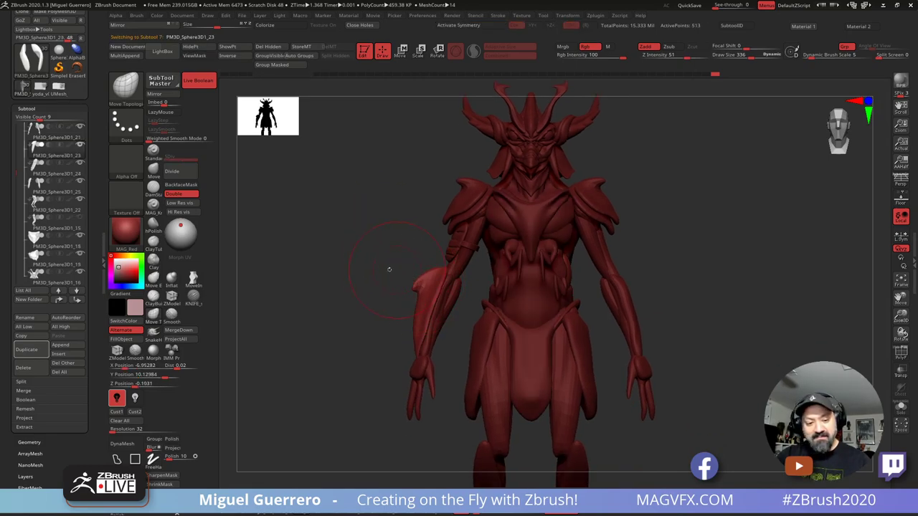
pyautogui.click(154, 93)
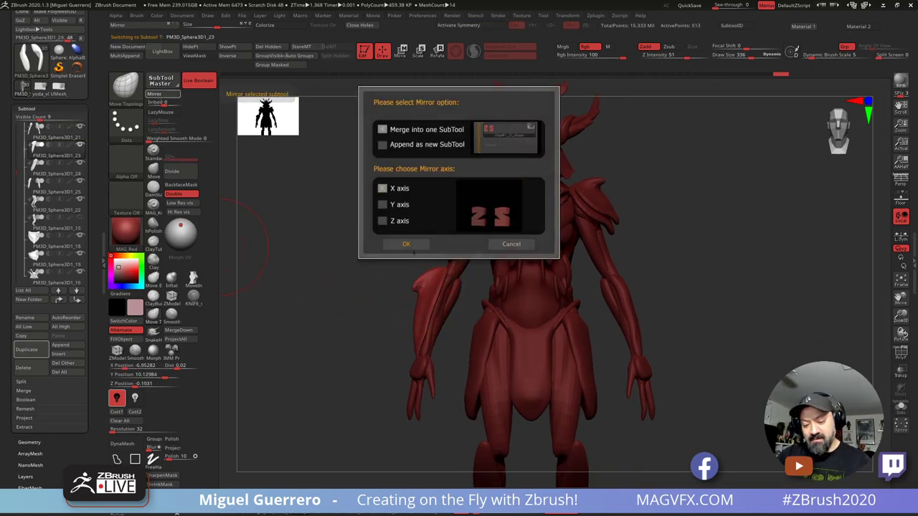
pyautogui.click(404, 243)
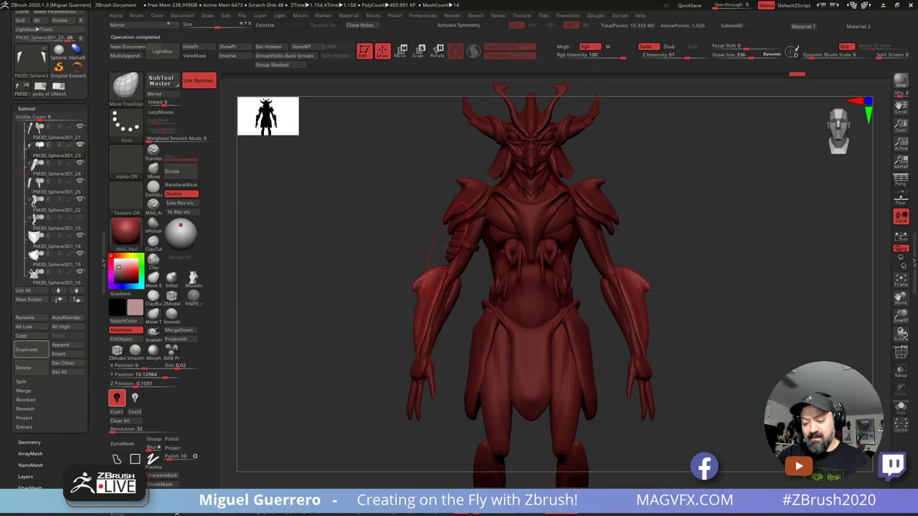
# Step: Mirror the ridged upper-arm plates PM3D_Sphere3D1_24 to the opposite arm across the X axis, merging into one subtool
pyautogui.keyDown('alt'); pyautogui.click(452, 244); pyautogui.keyUp('alt')
pyautogui.click(154, 93)
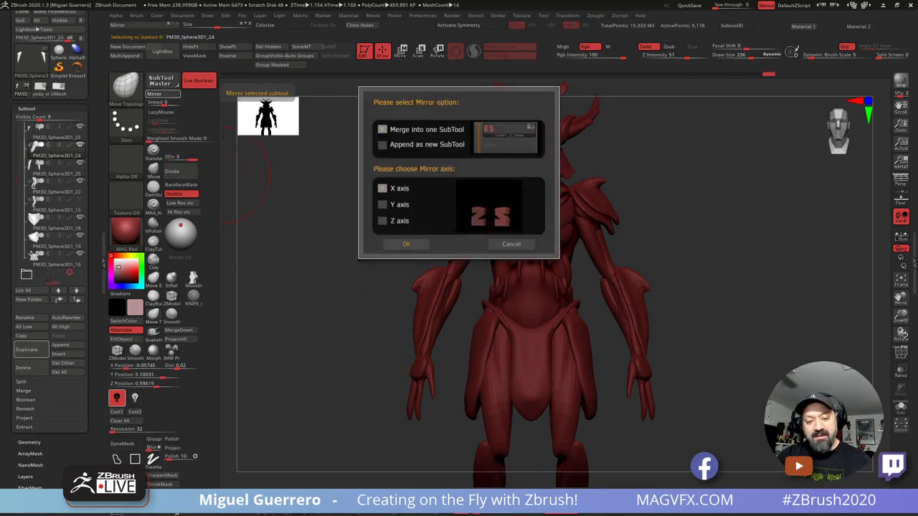
pyautogui.click(402, 244)
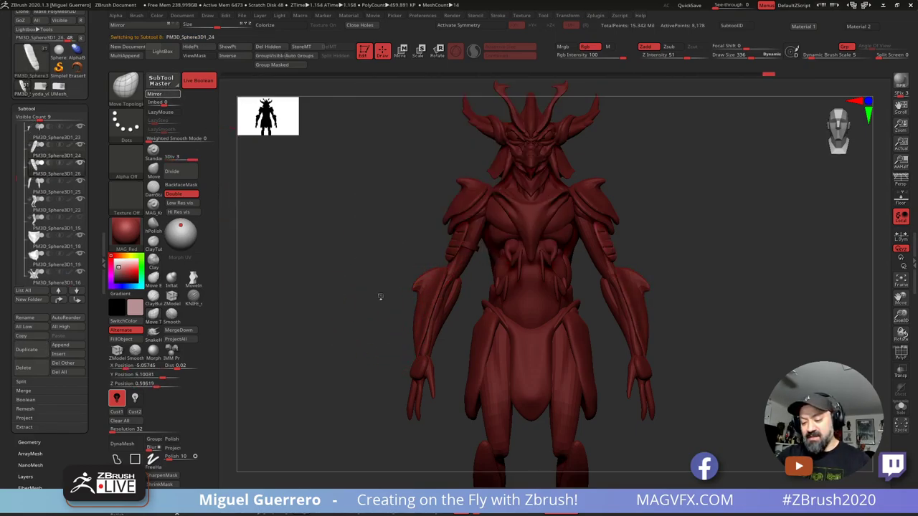
# Step: Copy the upper-arm band PM3D_Cylinder3D1_1 twice along the arm within its subtool to make three bands, and clear the mask
pyautogui.keyDown('alt'); pyautogui.click(467, 247); pyautogui.keyUp('alt')
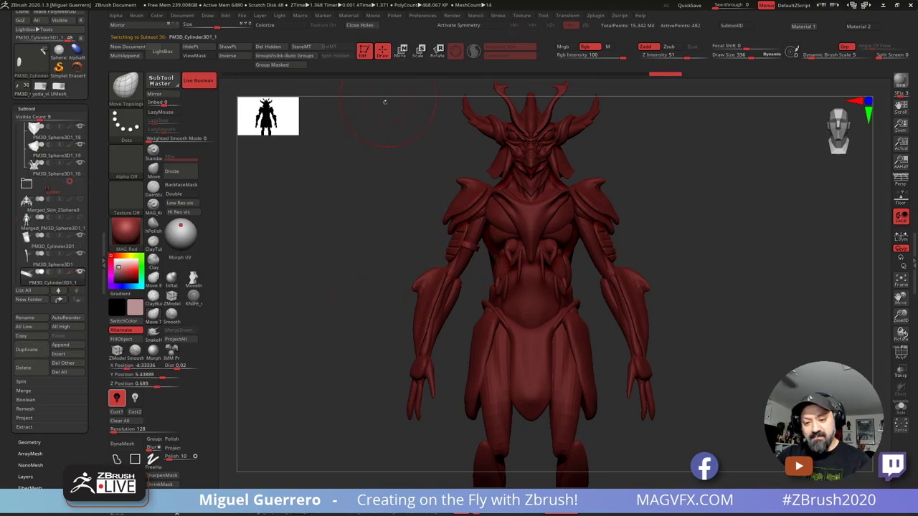
pyautogui.press('w')
pyautogui.moveTo(430, 204); pyautogui.dragTo(428, 218)
pyautogui.moveTo(466, 327)
pyautogui.mouseDown()
pyautogui.moveTo(462, 332)
pyautogui.moveTo(469, 319)
pyautogui.mouseUp()
pyautogui.click(382, 51)
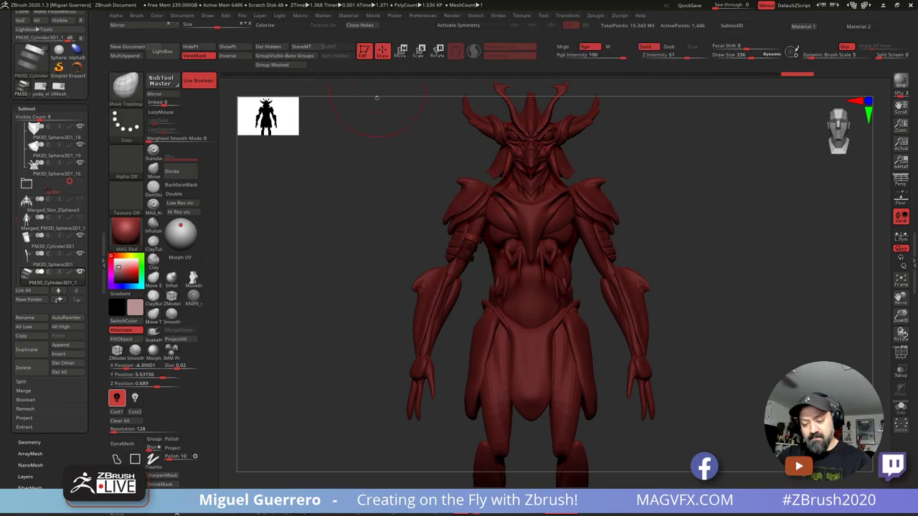
pyautogui.keyDown('ctrl'); pyautogui.moveTo(348, 241); pyautogui.dragTo(380, 251); pyautogui.keyUp('ctrl')
pyautogui.keyDown('ctrl'); pyautogui.moveTo(400, 256); pyautogui.dragTo(459, 281, button='right'); pyautogui.keyUp('ctrl')
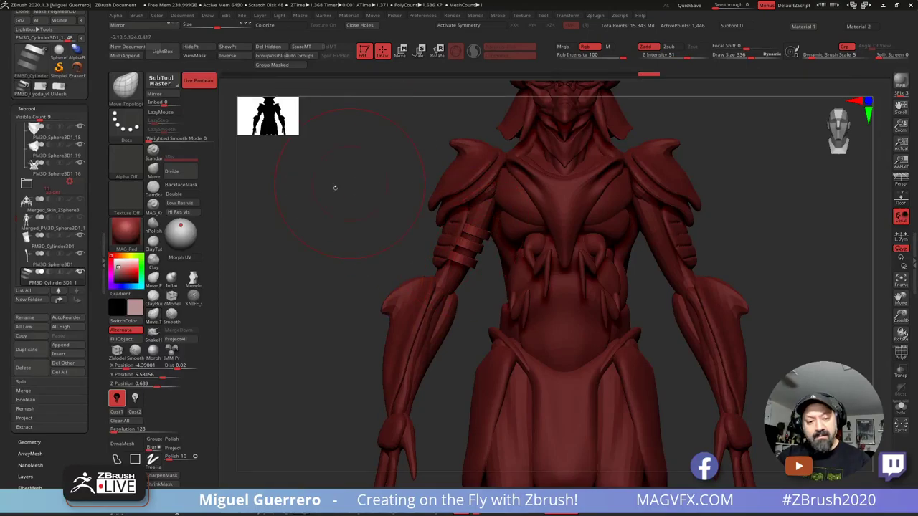
# Step: Mirror the three upper-arm bands to the opposite arm across the X axis, merging them into one subtool
pyautogui.click(162, 94)
pyautogui.click(406, 245)
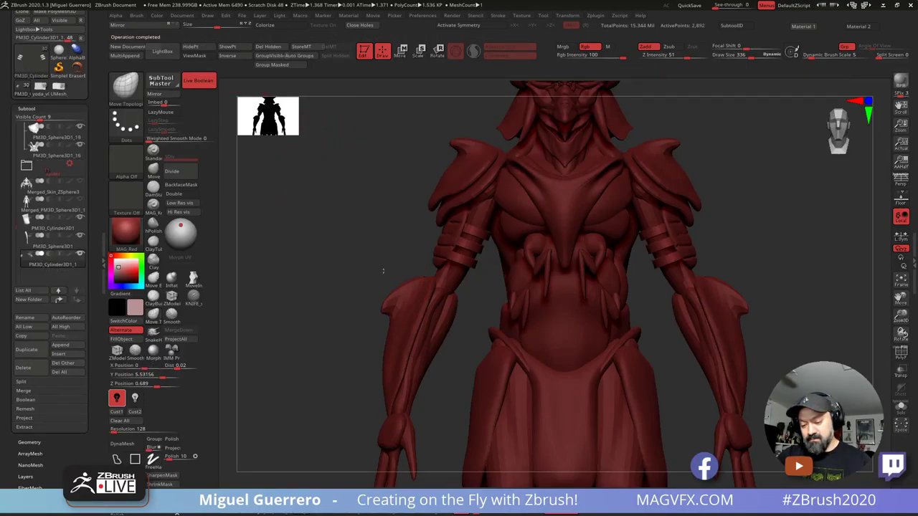
pyautogui.moveTo(382, 263)
pyautogui.keyDown('ctrl'); pyautogui.mouseDown(button='right')
pyautogui.moveTo(360, 265)
pyautogui.moveTo(387, 292)
pyautogui.moveTo(363, 297)
pyautogui.moveTo(373, 296)
pyautogui.moveTo(352, 342)
pyautogui.moveTo(368, 345)
pyautogui.moveTo(364, 335)
pyautogui.mouseUp(button='right'); pyautogui.keyUp('ctrl')
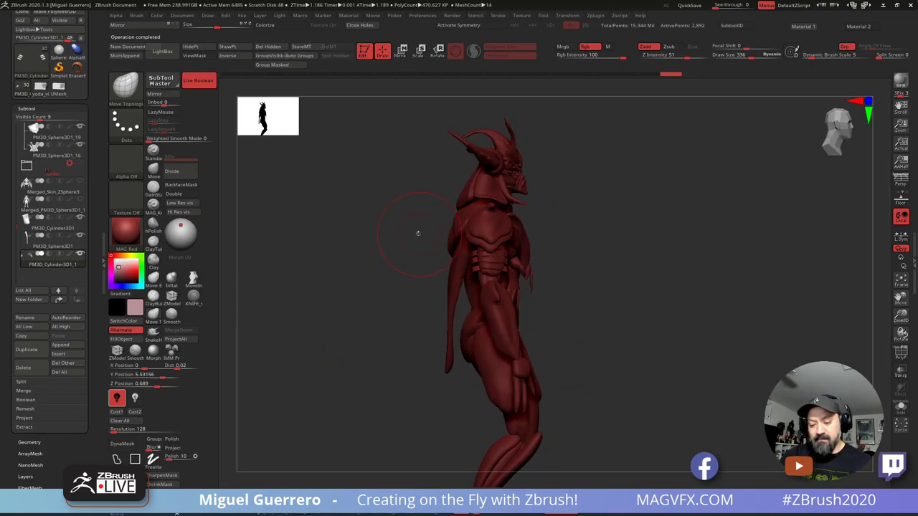
# Step: Make the back shell PM3D_Sphere3D1 the active subtool and lengthen its lower end with the Move Topological brush
pyautogui.keyDown('alt'); pyautogui.click(451, 236); pyautogui.keyUp('alt')
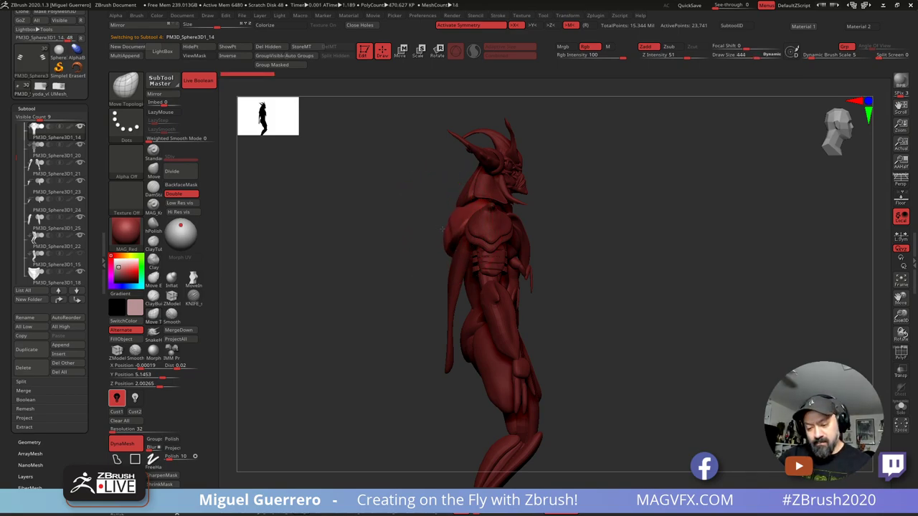
pyautogui.keyDown('alt'); pyautogui.click(467, 278); pyautogui.keyUp('alt')
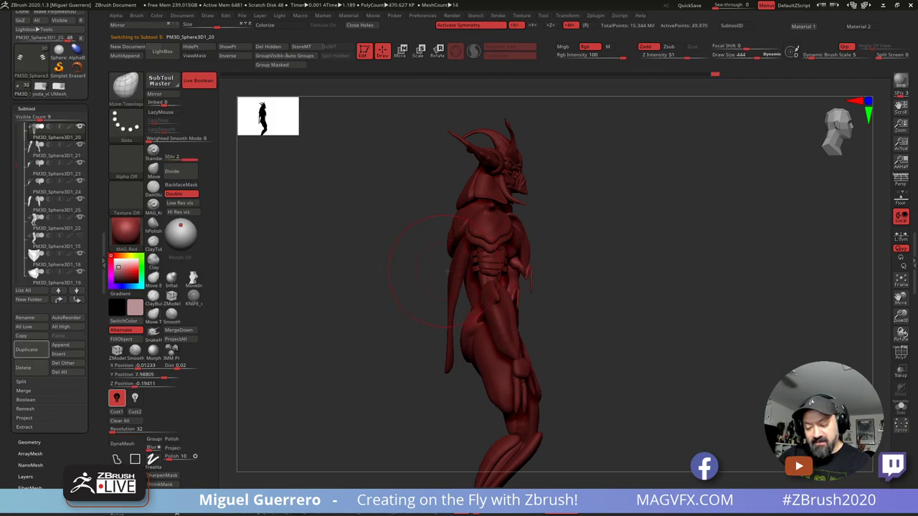
pyautogui.keyDown('alt'); pyautogui.click(454, 251); pyautogui.keyUp('alt')
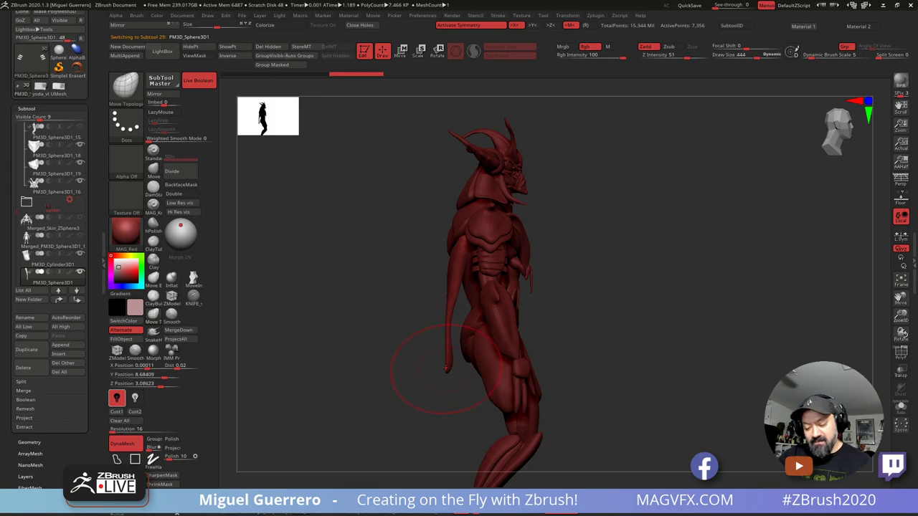
# Step: Duplicate the thigh plates subtool PM3D_Sphere3D1_25
pyautogui.keyDown('alt'); pyautogui.click(491, 399); pyautogui.keyUp('alt')
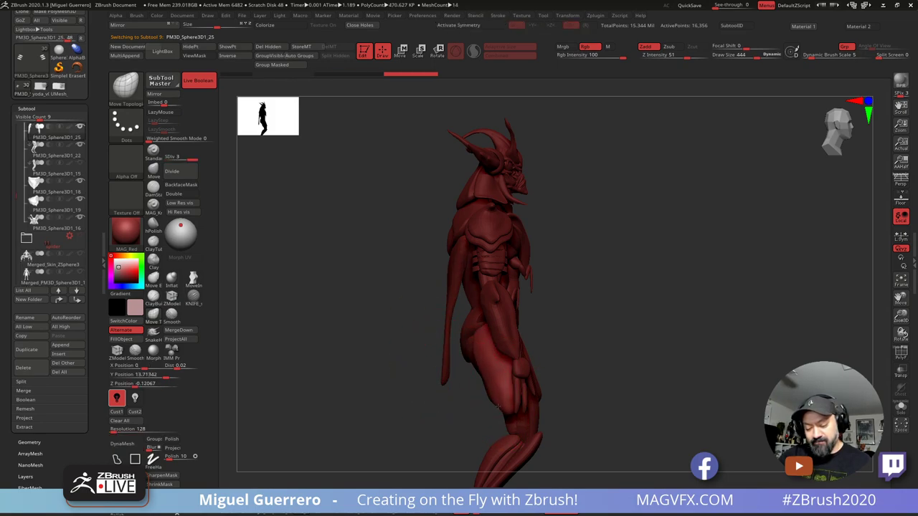
pyautogui.moveTo(479, 412)
pyautogui.mouseDown()
pyautogui.moveTo(425, 416)
pyautogui.moveTo(403, 400)
pyautogui.mouseUp()
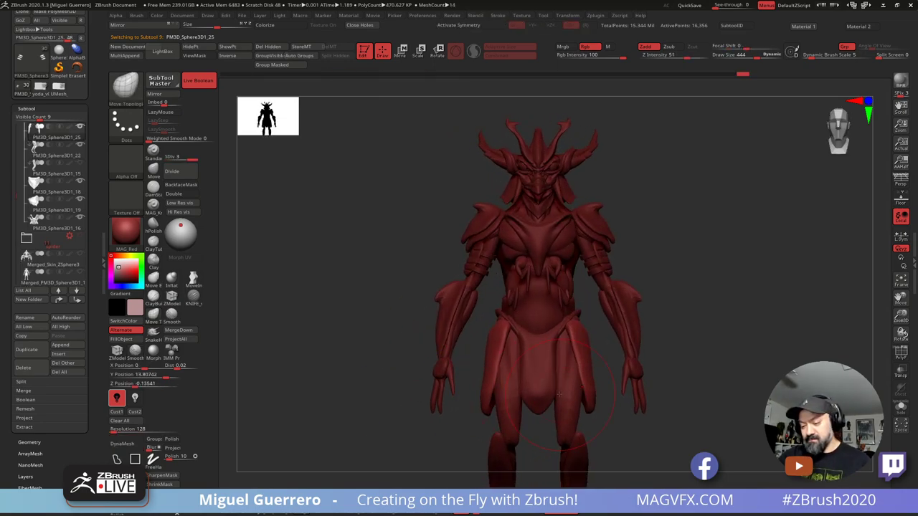
pyautogui.keyDown('alt'); pyautogui.moveTo(407, 332); pyautogui.dragTo(399, 250); pyautogui.keyUp('alt')
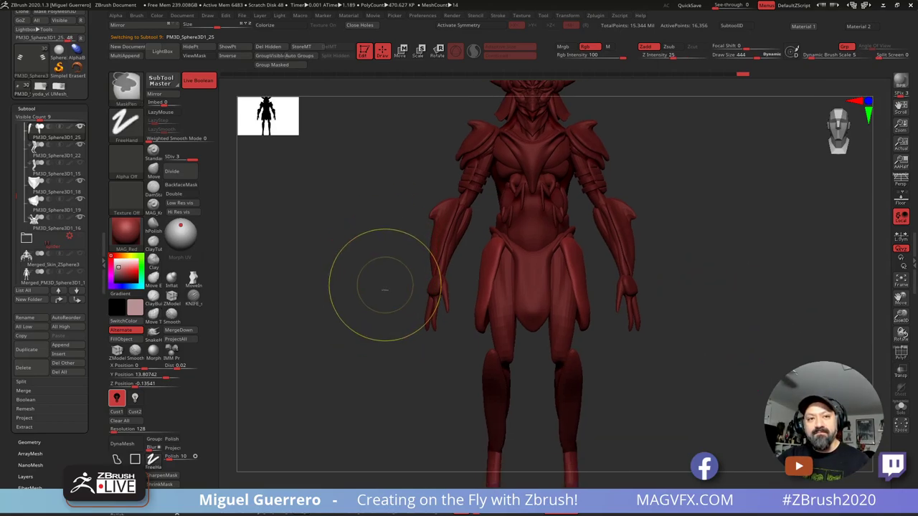
pyautogui.keyDown('ctrl'); pyautogui.moveTo(385, 285); pyautogui.dragTo(389, 295, button='right'); pyautogui.keyUp('ctrl')
pyautogui.keyDown('alt'); pyautogui.moveTo(388, 328); pyautogui.dragTo(388, 276, button='right'); pyautogui.keyUp('alt')
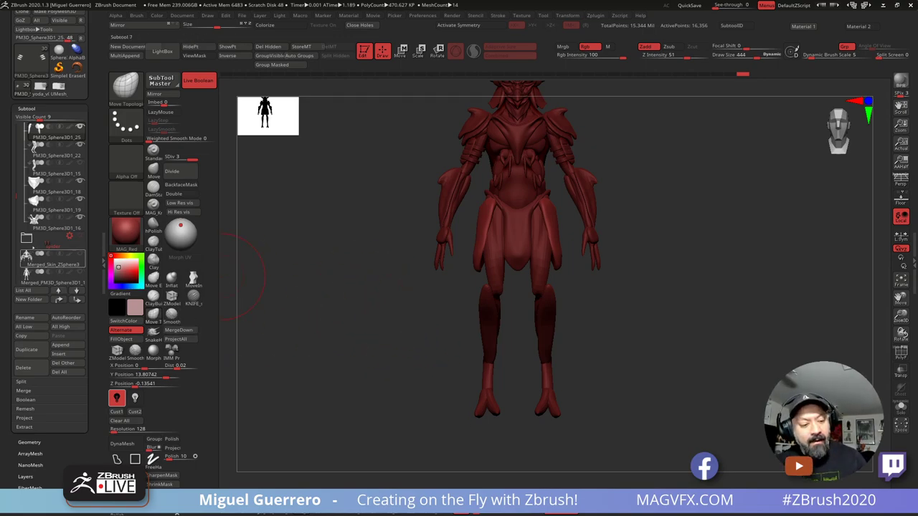
pyautogui.press('Up')
pyautogui.press('Up')
pyautogui.press('Up')
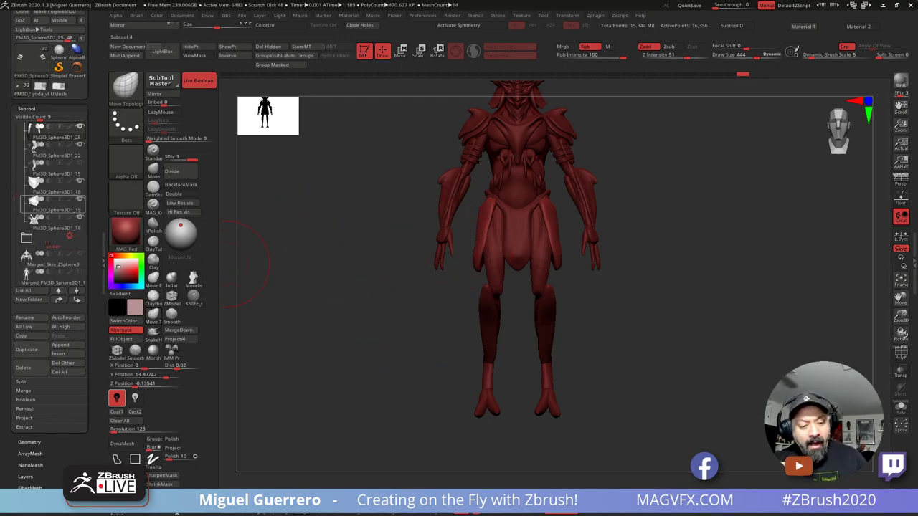
pyautogui.click(28, 350)
pyautogui.press('w')
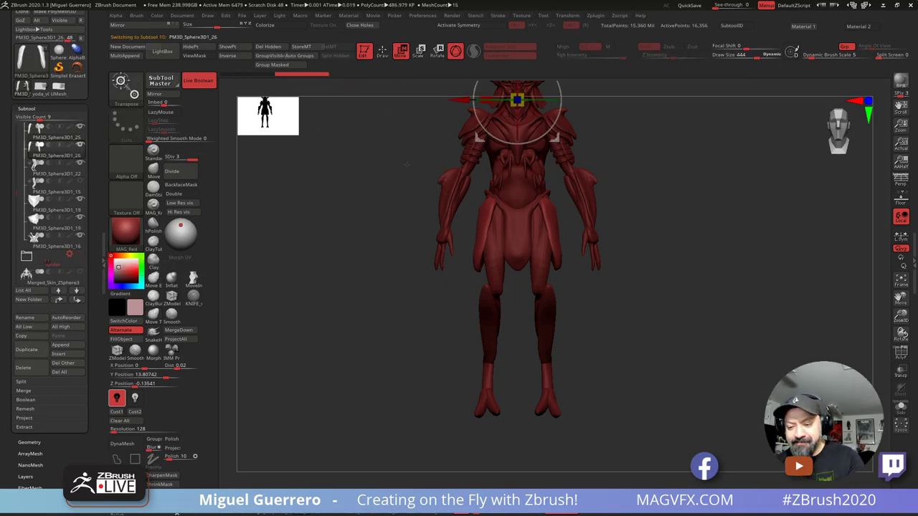
# Step: Move the thigh plates PM3D_Sphere3D1_25 down to the lower legs with X symmetry enabled
pyautogui.keyDown('alt'); pyautogui.moveTo(406, 165); pyautogui.dragTo(415, 216); pyautogui.keyUp('alt')
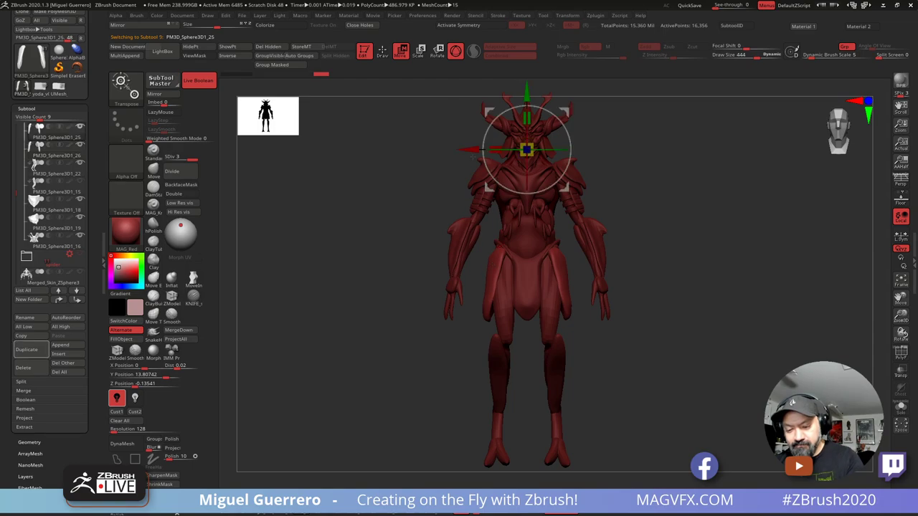
pyautogui.click(492, 264)
pyautogui.moveTo(455, 225); pyautogui.dragTo(451, 314)
pyautogui.hotkey('ctrl', 'z')
pyautogui.press('x')
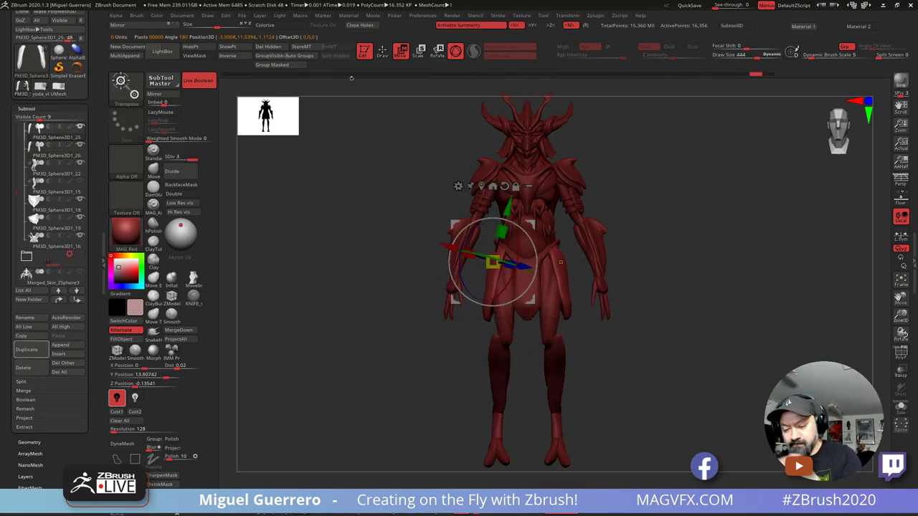
pyautogui.moveTo(455, 224); pyautogui.dragTo(450, 309)
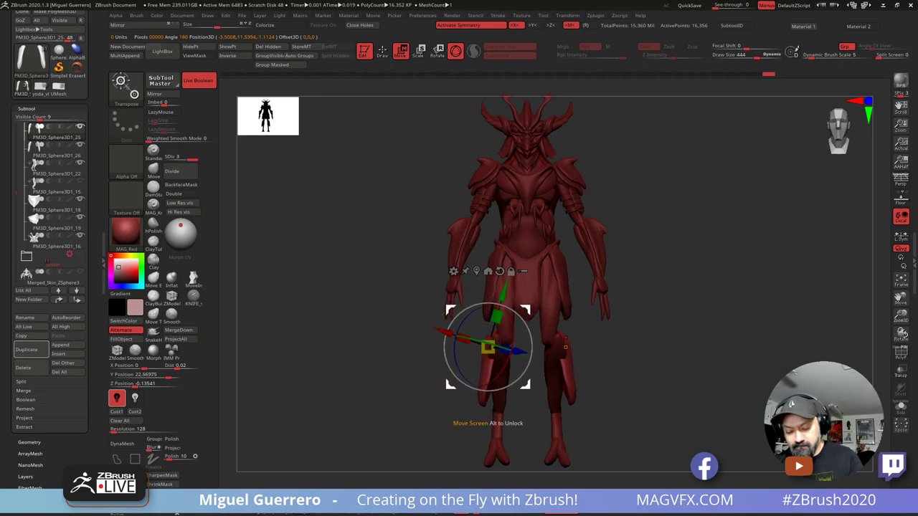
# Step: Rotate the moved plates to follow the backward slant of the lower legs and scale them narrower from front to back
pyautogui.keyDown('alt'); pyautogui.moveTo(452, 313); pyautogui.dragTo(457, 292, button='right'); pyautogui.keyUp('alt')
pyautogui.moveTo(457, 296); pyautogui.dragTo(459, 308)
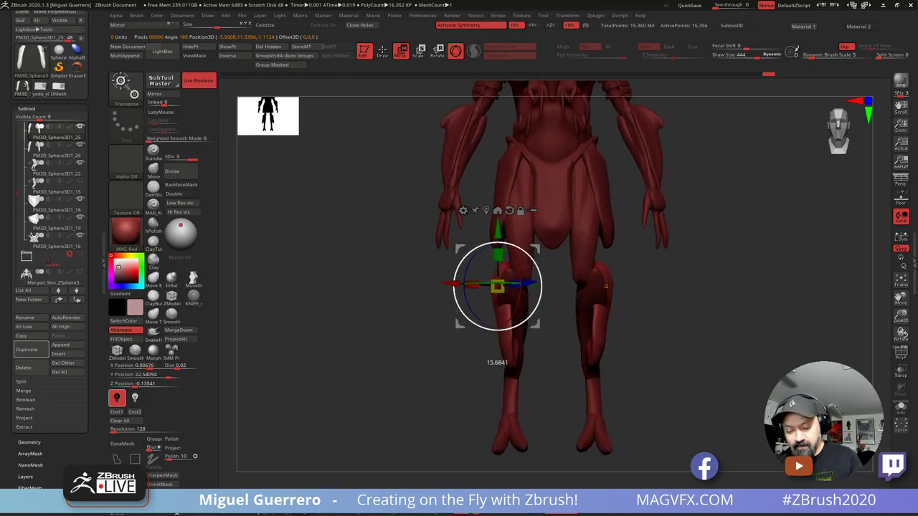
pyautogui.keyDown('alt'); pyautogui.moveTo(453, 316); pyautogui.dragTo(457, 251, button='right'); pyautogui.keyUp('alt')
pyautogui.moveTo(460, 238); pyautogui.dragTo(464, 250)
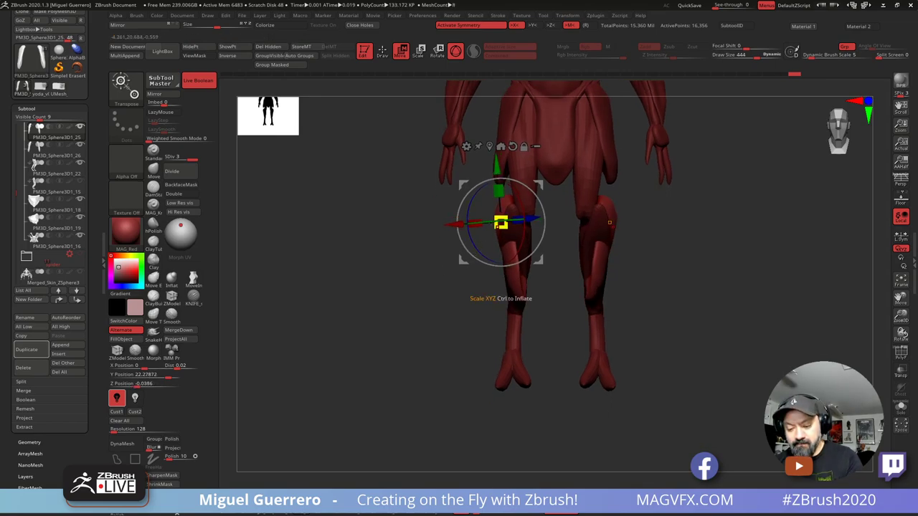
pyautogui.moveTo(500, 224); pyautogui.dragTo(584, 225, button='right')
pyautogui.moveTo(460, 238); pyautogui.dragTo(465, 198)
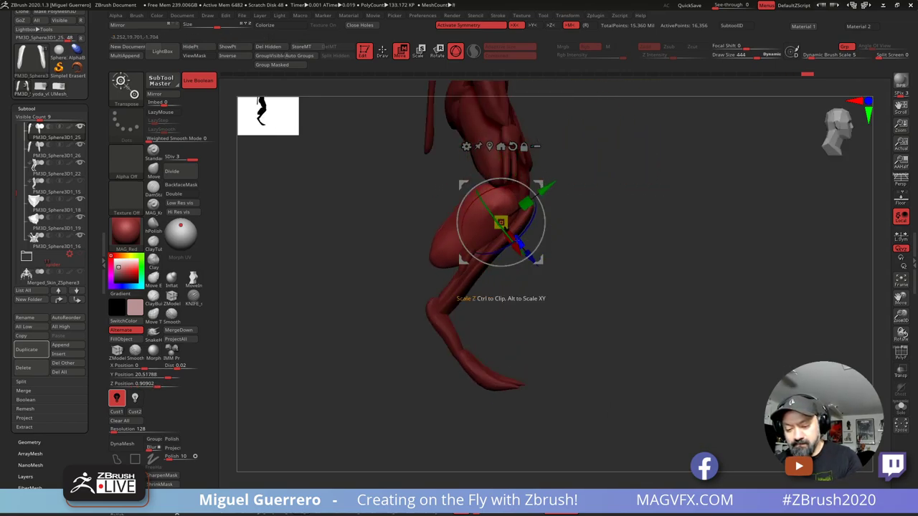
pyautogui.moveTo(510, 234); pyautogui.dragTo(437, 129)
# Step: Lower the plates along the lower legs, adjust their rotation, and shift them outward onto the outer sides
pyautogui.click(382, 52)
pyautogui.click(438, 51)
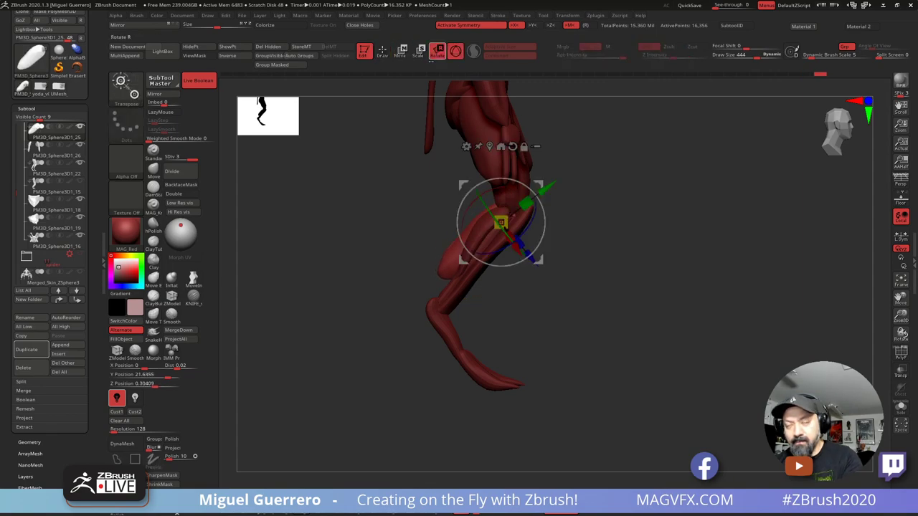
pyautogui.keyDown('alt'); pyautogui.moveTo(365, 200); pyautogui.dragTo(383, 228, button='right'); pyautogui.keyUp('alt')
pyautogui.moveTo(480, 288); pyautogui.dragTo(480, 315)
pyautogui.moveTo(432, 246); pyautogui.dragTo(403, 244)
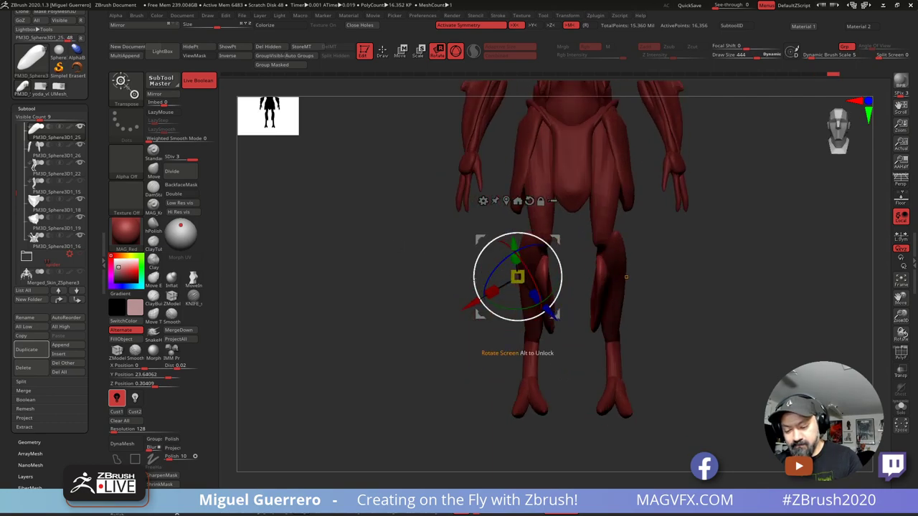
pyautogui.moveTo(478, 240); pyautogui.dragTo(451, 241)
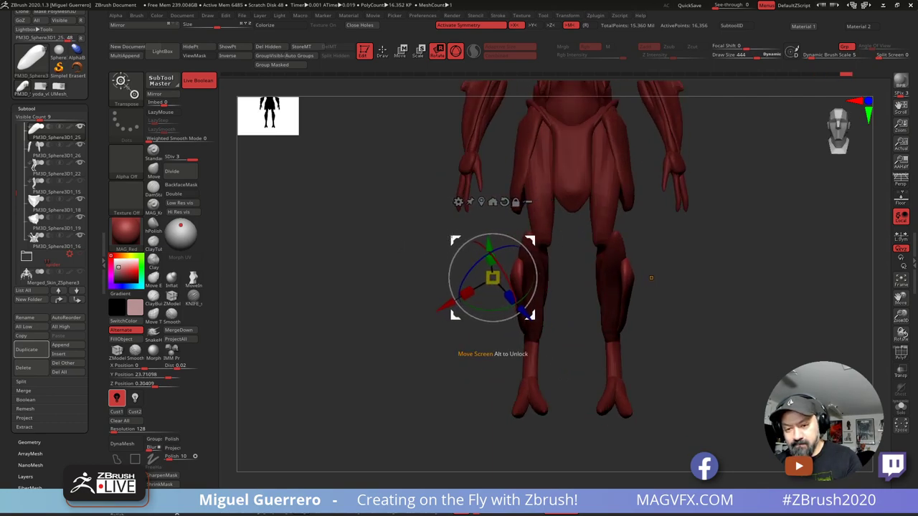
# Step: Smooth and slim the lower-leg plates with the Smooth brush
pyautogui.press('q')
pyautogui.moveTo(381, 201); pyautogui.dragTo(473, 266)
pyautogui.moveTo(445, 323)
pyautogui.mouseDown()
pyautogui.moveTo(435, 329)
pyautogui.moveTo(459, 317)
pyautogui.moveTo(451, 324)
pyautogui.mouseUp()
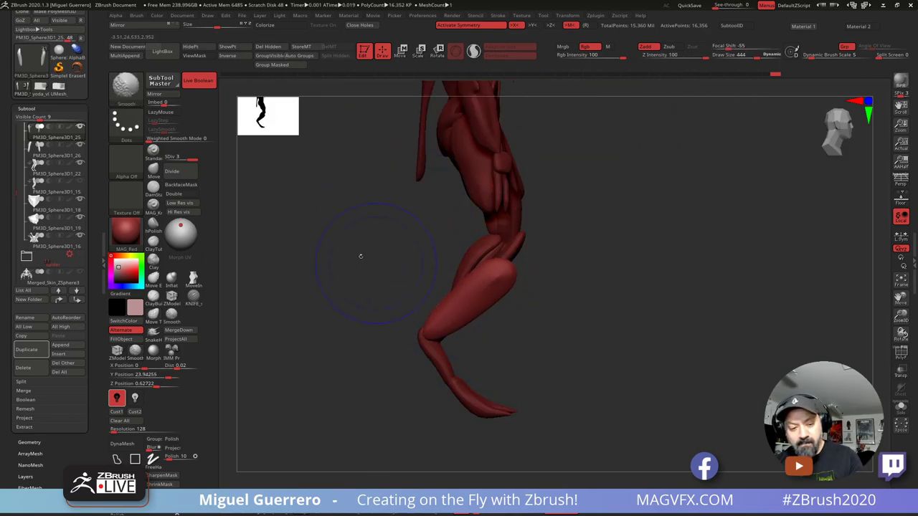
pyautogui.keyDown('shift'); pyautogui.click(176, 139); pyautogui.keyUp('shift')
pyautogui.press('shift')
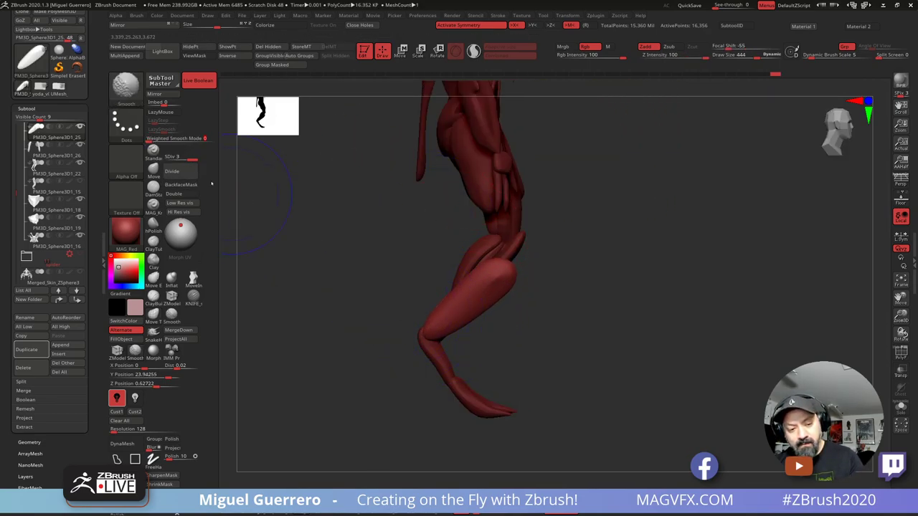
pyautogui.keyDown('shift'); pyautogui.moveTo(474, 305); pyautogui.dragTo(495, 289); pyautogui.keyUp('shift')
pyautogui.moveTo(383, 277)
pyautogui.keyDown('shift'); pyautogui.mouseDown()
pyautogui.moveTo(332, 275)
pyautogui.moveTo(365, 211)
pyautogui.mouseUp(); pyautogui.keyUp('shift')
# Step: Shape the lower-leg plates with the Move brush, fitting them around the legs and pulling their upper ends into points near the knees
pyautogui.click(150, 172)
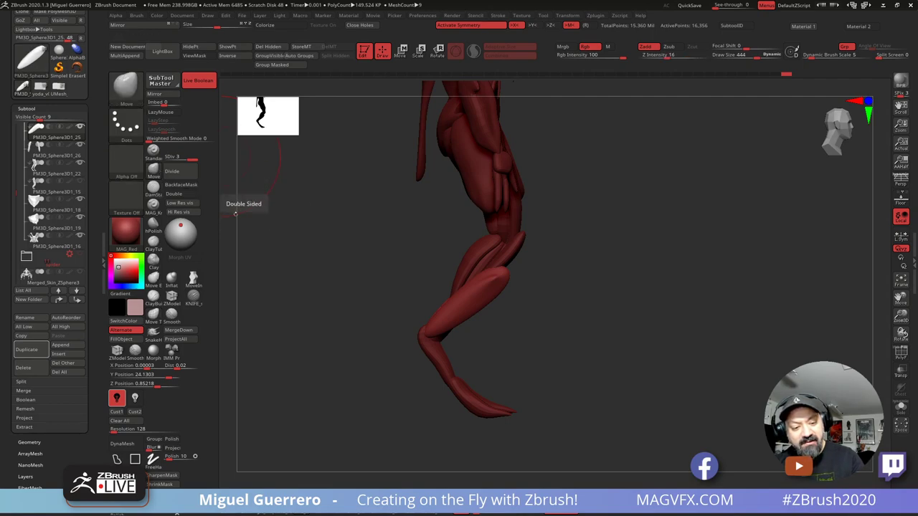
pyautogui.moveTo(496, 284); pyautogui.dragTo(531, 183)
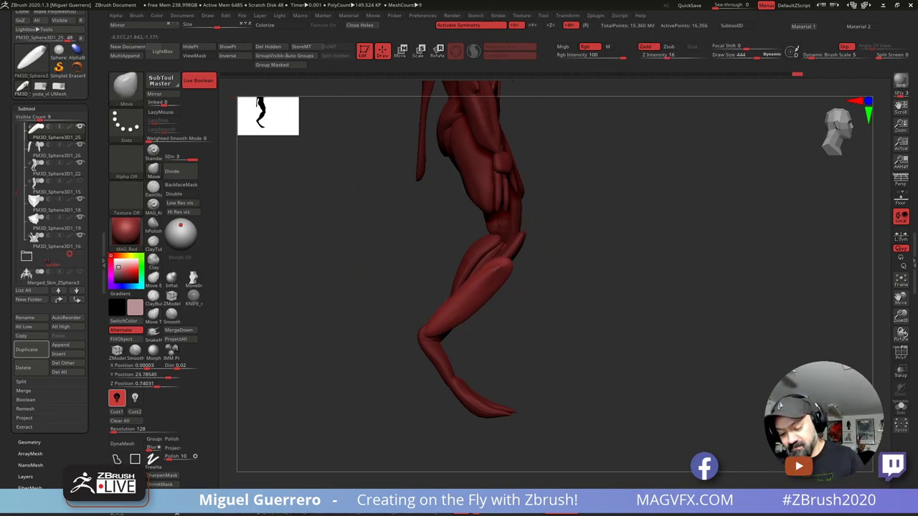
pyautogui.moveTo(467, 313); pyautogui.dragTo(433, 318)
pyautogui.moveTo(495, 315)
pyautogui.mouseDown()
pyautogui.moveTo(406, 294)
pyautogui.moveTo(365, 272)
pyautogui.moveTo(387, 287)
pyautogui.mouseUp()
pyautogui.moveTo(446, 247); pyautogui.dragTo(454, 258)
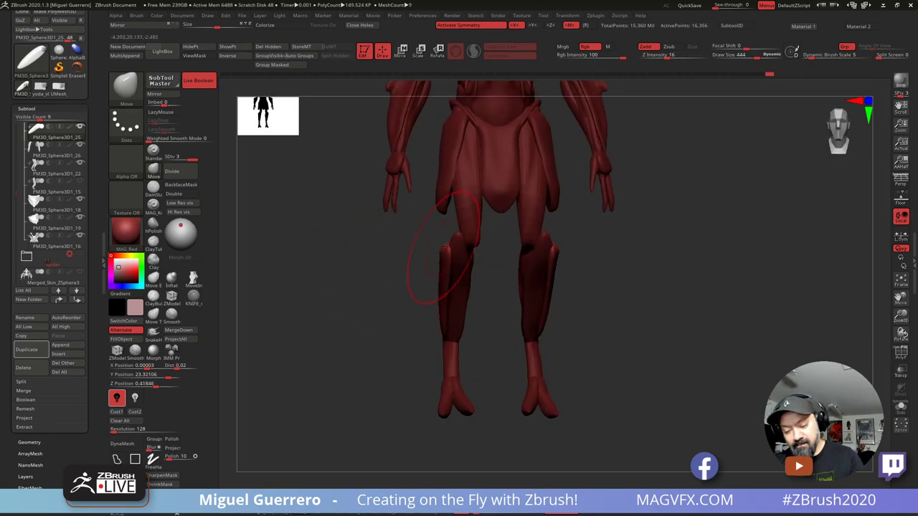
pyautogui.moveTo(380, 295); pyautogui.dragTo(467, 287)
pyautogui.moveTo(431, 266); pyautogui.dragTo(425, 270)
pyautogui.moveTo(287, 278); pyautogui.dragTo(349, 276)
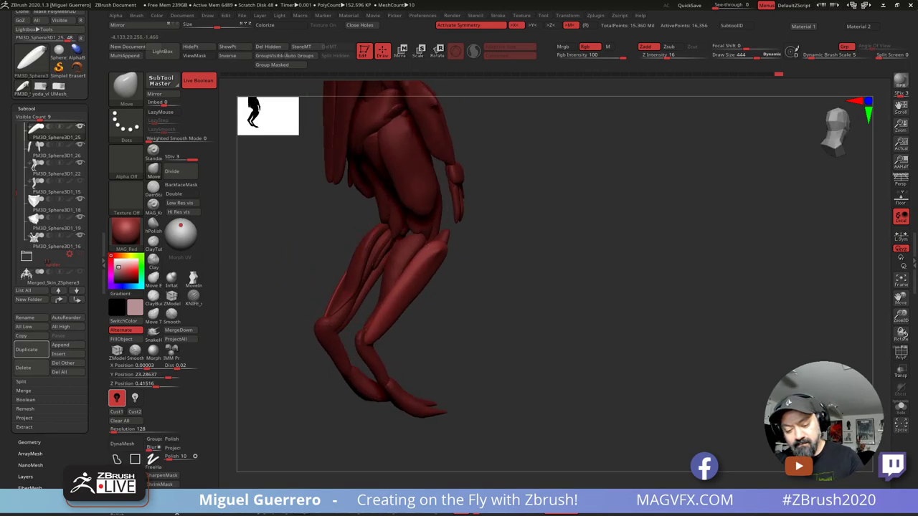
pyautogui.moveTo(433, 264); pyautogui.dragTo(411, 268)
pyautogui.moveTo(461, 328)
pyautogui.mouseDown()
pyautogui.moveTo(436, 330)
pyautogui.moveTo(361, 280)
pyautogui.moveTo(373, 297)
pyautogui.mouseUp()
# Step: Duplicate the upper-arm bands PM3D_Cylinder3D1_1 and move the copy down to the lower legs with X symmetry enabled
pyautogui.keyDown('ctrl'); pyautogui.moveTo(384, 325); pyautogui.dragTo(387, 219, button='right'); pyautogui.keyUp('ctrl')
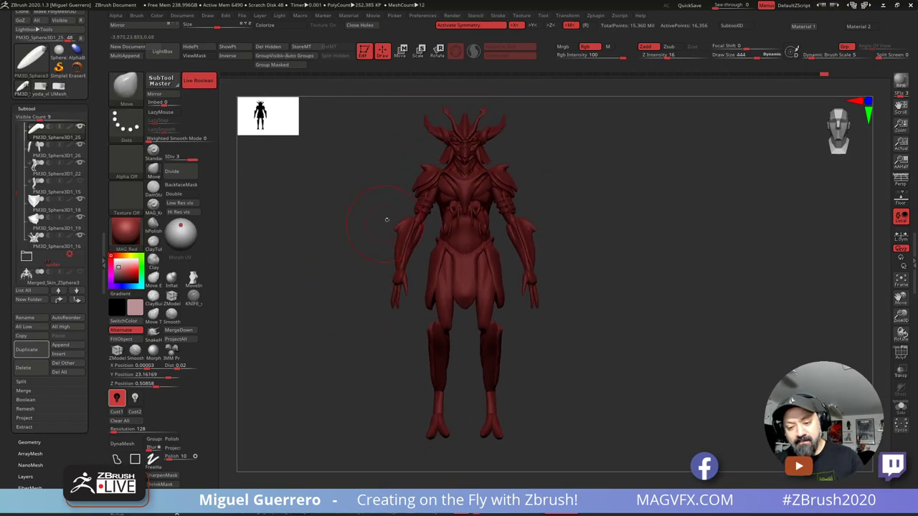
pyautogui.keyDown('alt'); pyautogui.click(424, 206); pyautogui.keyUp('alt')
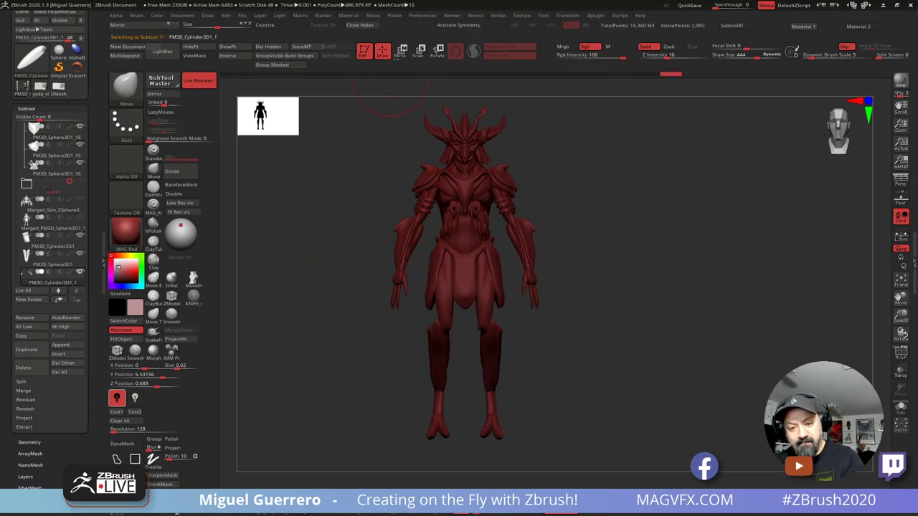
pyautogui.click(26, 350)
pyautogui.press('w')
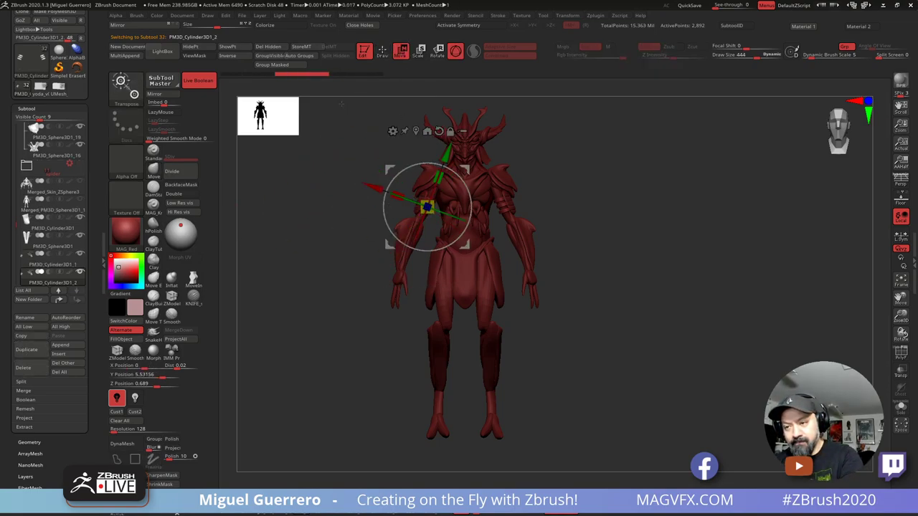
pyautogui.press('x')
pyautogui.moveTo(427, 207); pyautogui.dragTo(430, 342)
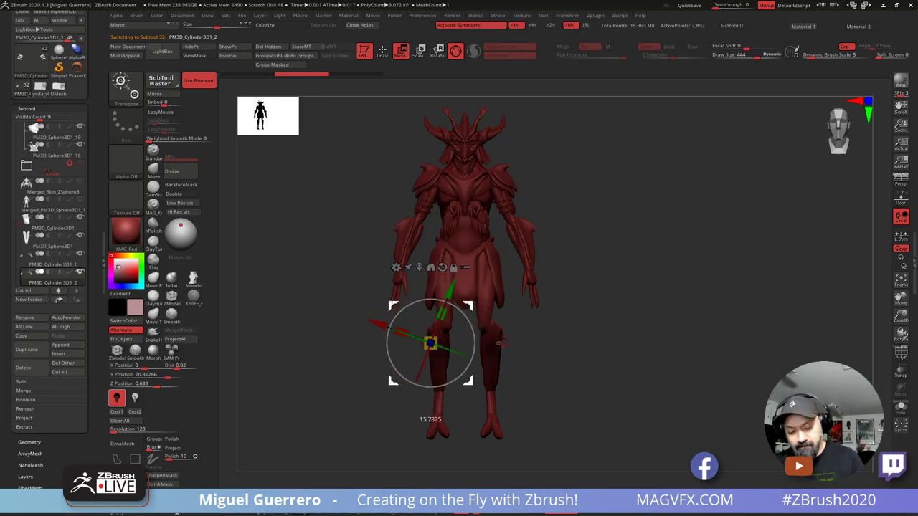
pyautogui.moveTo(393, 381); pyautogui.dragTo(396, 390)
# Step: Rotate the copied bands in front and side views so they wrap across the slanted lower legs
pyautogui.keyDown('alt'); pyautogui.moveTo(395, 390); pyautogui.dragTo(405, 292, button='right'); pyautogui.keyUp('alt')
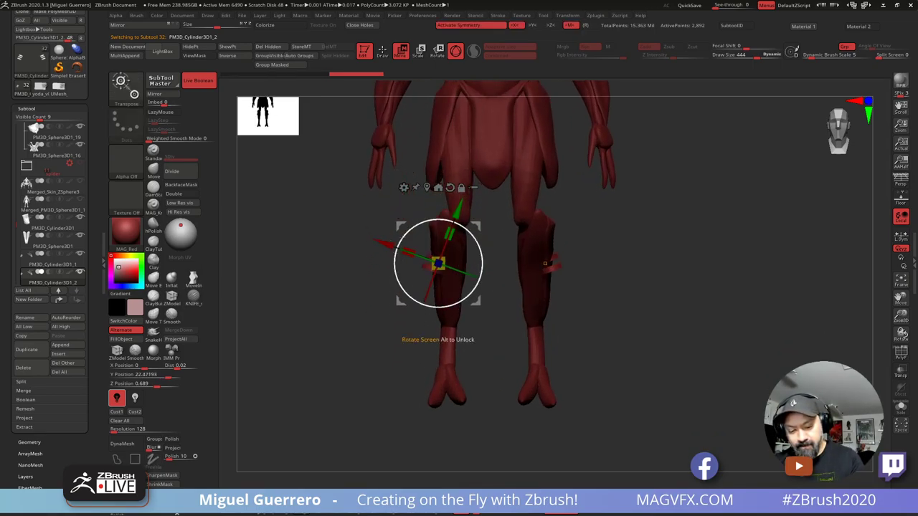
pyautogui.moveTo(405, 292); pyautogui.dragTo(420, 304)
pyautogui.moveTo(403, 251); pyautogui.dragTo(461, 244, button='right')
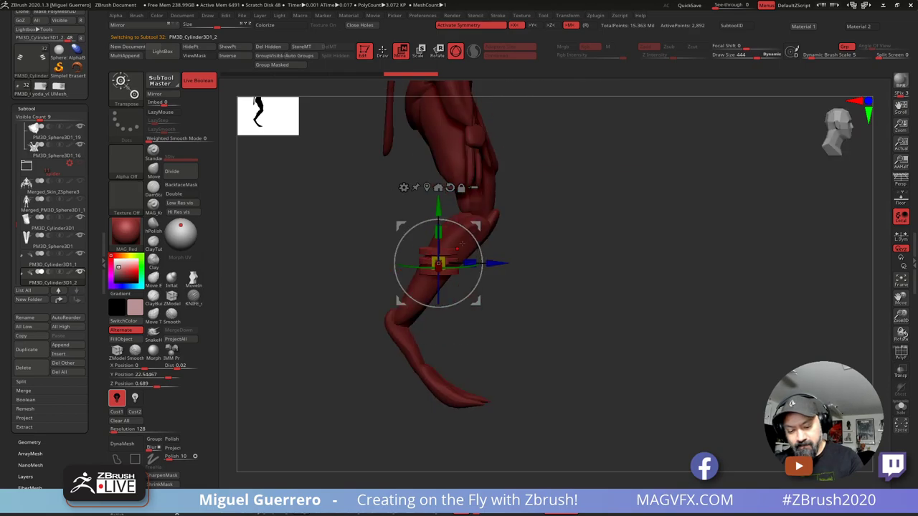
pyautogui.moveTo(479, 247); pyautogui.dragTo(479, 278)
pyautogui.keyDown('shift'); pyautogui.moveTo(473, 279); pyautogui.dragTo(401, 269, button='right'); pyautogui.keyUp('shift')
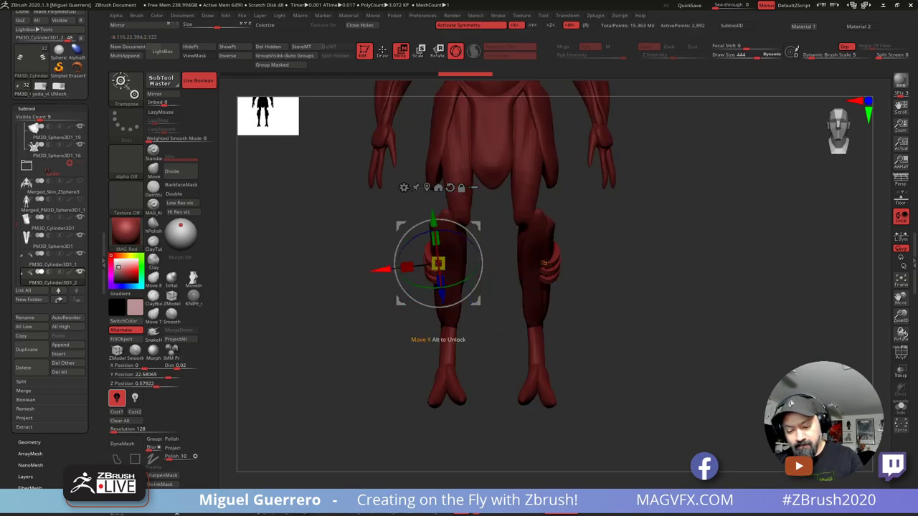
# Step: Shift the bands inward and fine-tune their placement so they sit against the fronts of the lower legs
pyautogui.moveTo(438, 263); pyautogui.dragTo(410, 267)
pyautogui.keyDown('shift'); pyautogui.moveTo(413, 268); pyautogui.dragTo(495, 278, button='right'); pyautogui.keyUp('shift')
pyautogui.moveTo(511, 292); pyautogui.dragTo(513, 294)
pyautogui.keyDown('shift'); pyautogui.moveTo(511, 290); pyautogui.dragTo(428, 272, button='right'); pyautogui.keyUp('shift')
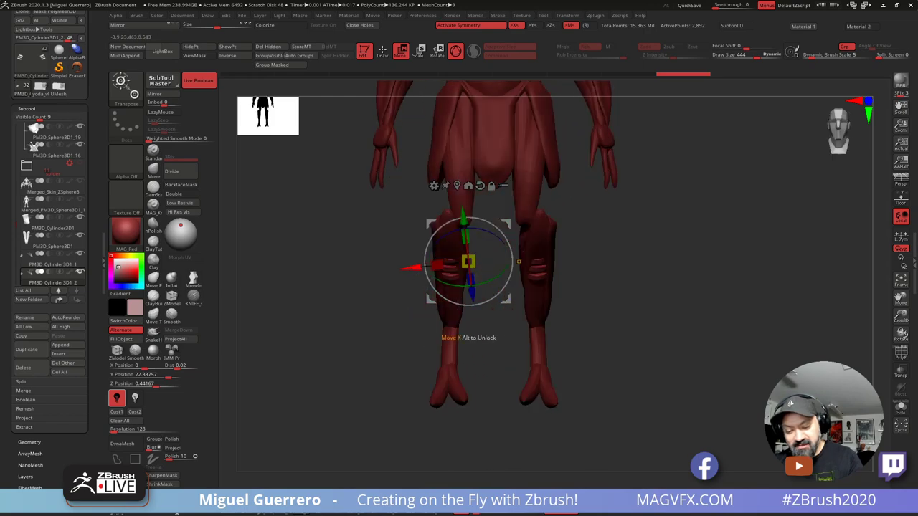
pyautogui.moveTo(412, 268); pyautogui.dragTo(414, 267)
pyautogui.keyDown('shift'); pyautogui.moveTo(373, 233); pyautogui.dragTo(447, 260, button='right'); pyautogui.keyUp('shift')
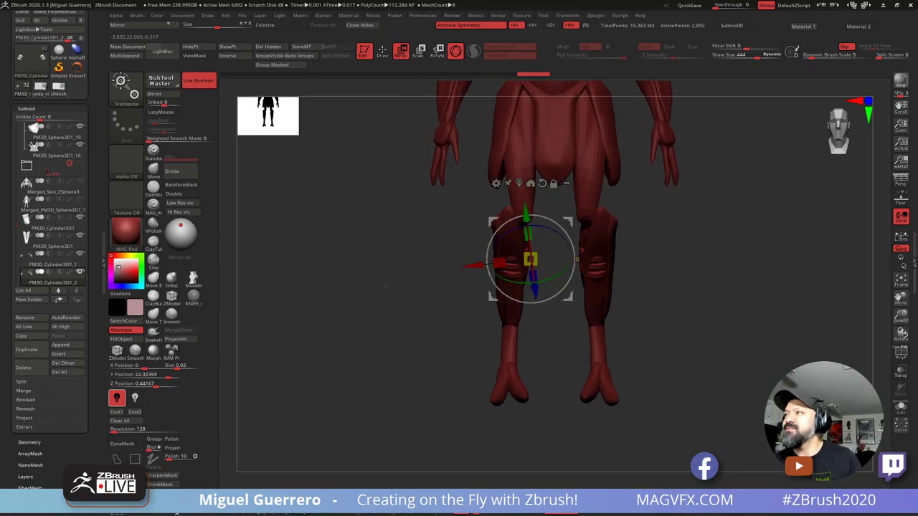
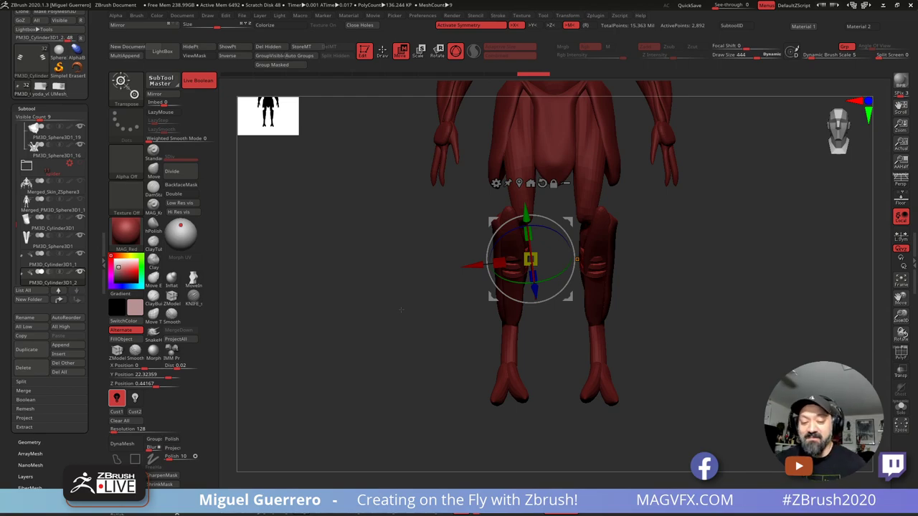
# Step: Shape the copied lower-leg bands with the Move brush from front and side views, reducing the draw size to 288
pyautogui.moveTo(363, 264)
pyautogui.mouseDown()
pyautogui.moveTo(380, 260)
pyautogui.moveTo(365, 190)
pyautogui.moveTo(439, 230)
pyautogui.mouseUp()
pyautogui.click(383, 52)
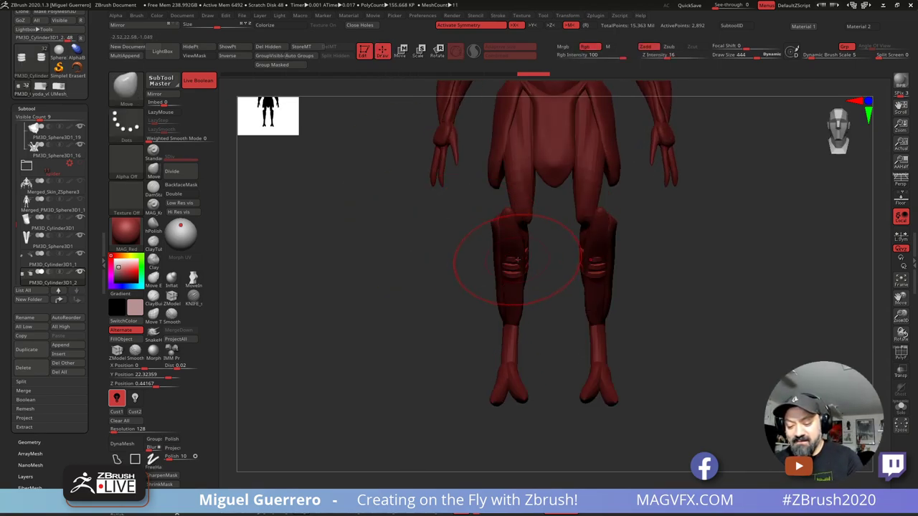
pyautogui.moveTo(516, 261); pyautogui.dragTo(523, 267)
pyautogui.moveTo(444, 264); pyautogui.dragTo(482, 255)
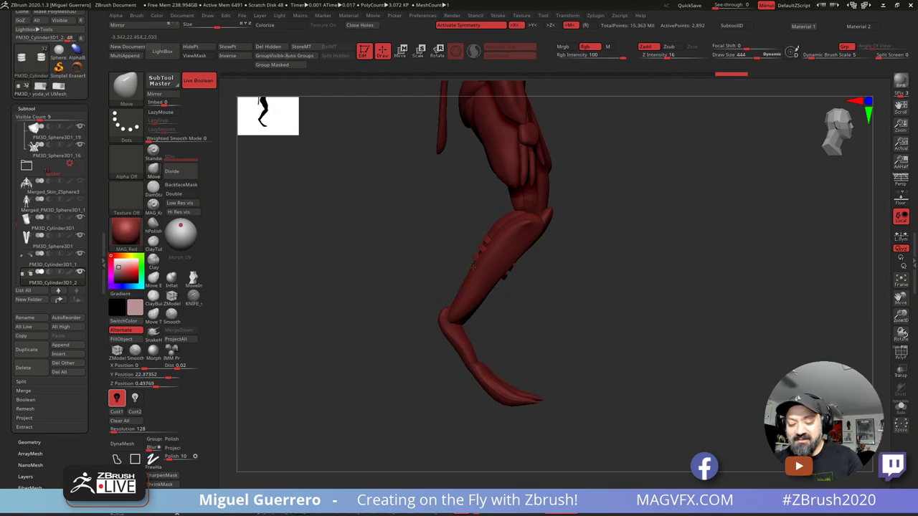
pyautogui.moveTo(474, 267); pyautogui.dragTo(468, 261)
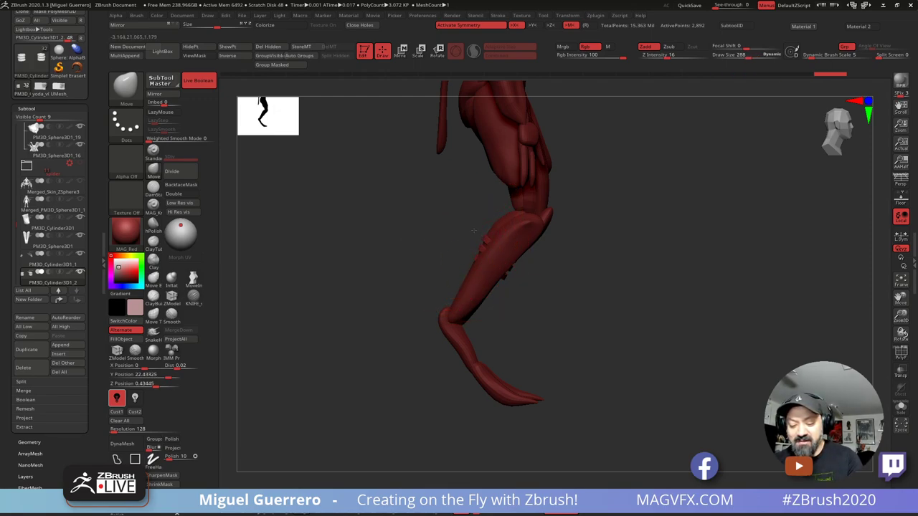
pyautogui.keyDown('shift'); pyautogui.moveTo(474, 230); pyautogui.dragTo(384, 234); pyautogui.keyUp('shift')
pyautogui.moveTo(424, 259); pyautogui.dragTo(502, 258)
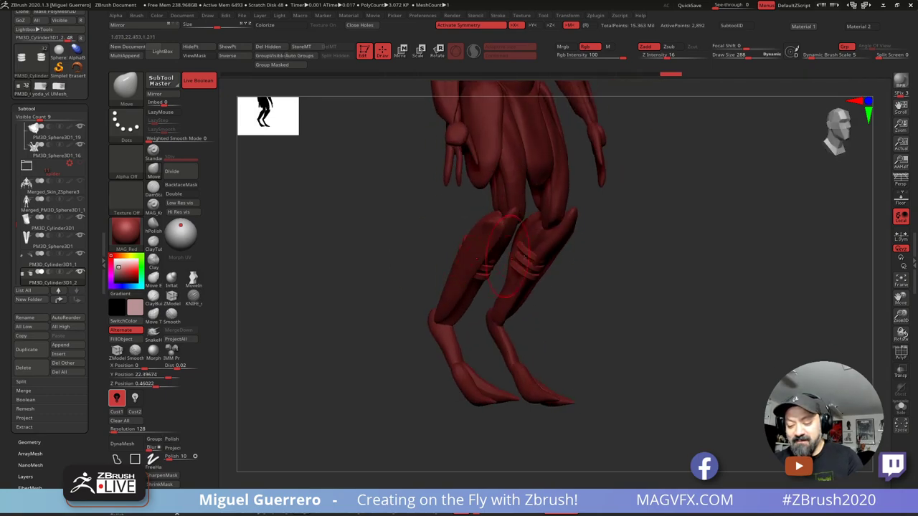
pyautogui.keyDown('shift'); pyautogui.moveTo(599, 299); pyautogui.dragTo(531, 251); pyautogui.keyUp('shift')
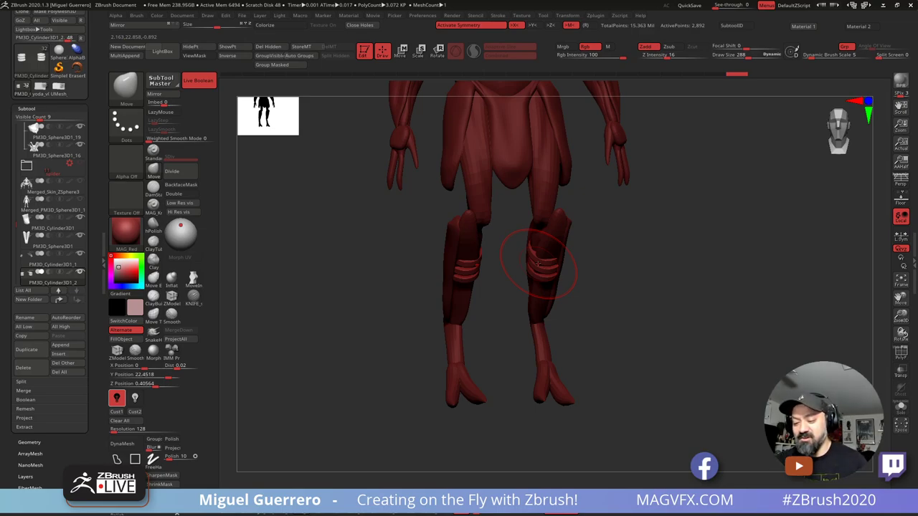
# Step: Select the leg subtool PM3D_Sphere3D1_22 and reshape the thighs from behind and in front with the Move Topological brush
pyautogui.moveTo(345, 256)
pyautogui.mouseDown()
pyautogui.moveTo(438, 260)
pyautogui.moveTo(420, 232)
pyautogui.moveTo(553, 170)
pyautogui.moveTo(589, 201)
pyautogui.mouseUp()
pyautogui.keyDown('alt'); pyautogui.click(588, 202); pyautogui.keyUp('alt')
pyautogui.keyDown('ctrl'); pyautogui.moveTo(567, 223); pyautogui.dragTo(547, 223, button='right'); pyautogui.keyUp('ctrl')
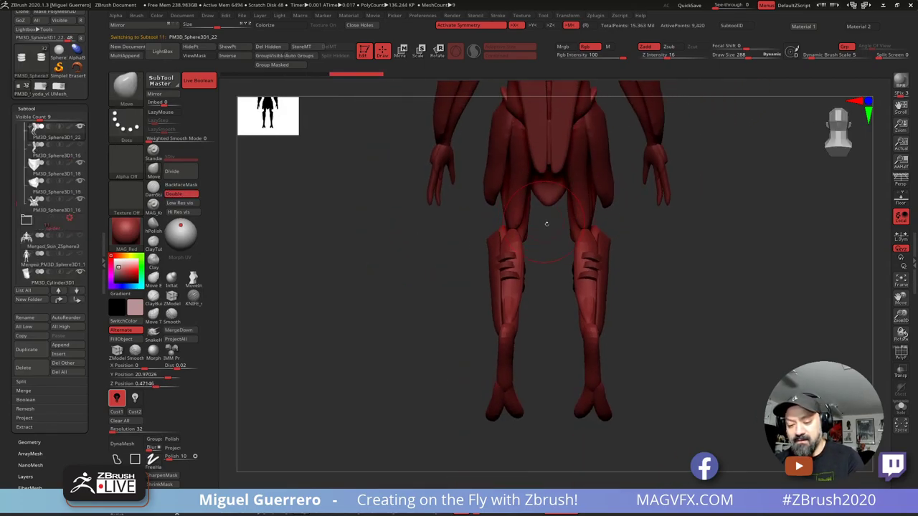
pyautogui.click(172, 278)
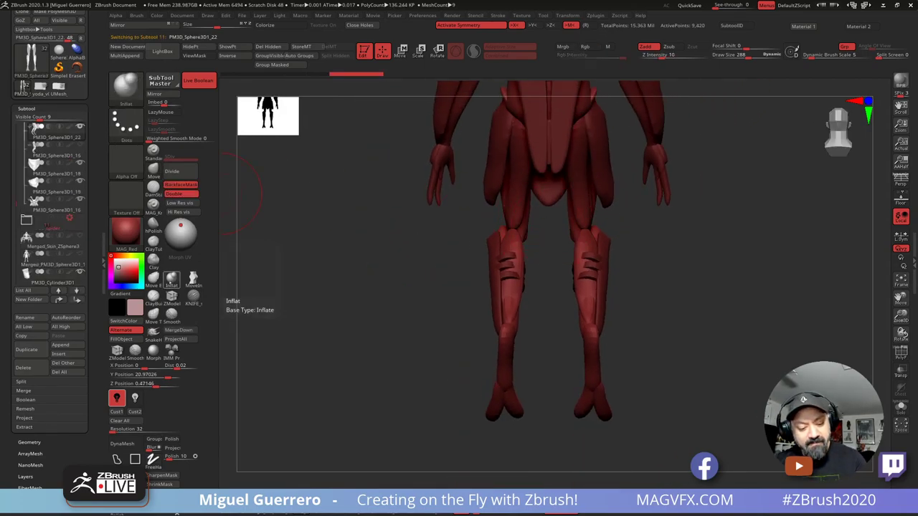
pyautogui.click(152, 313)
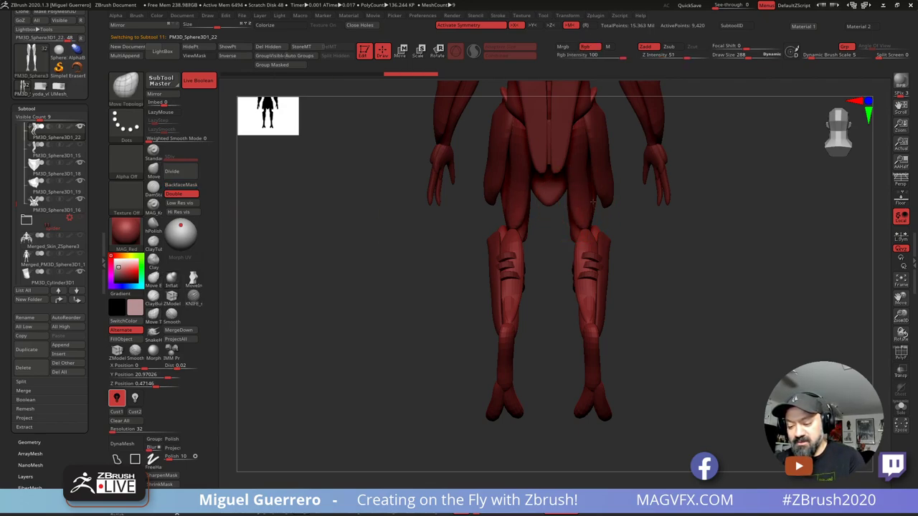
pyautogui.moveTo(588, 183)
pyautogui.mouseDown()
pyautogui.moveTo(598, 183)
pyautogui.moveTo(588, 166)
pyautogui.moveTo(569, 177)
pyautogui.moveTo(590, 174)
pyautogui.mouseUp()
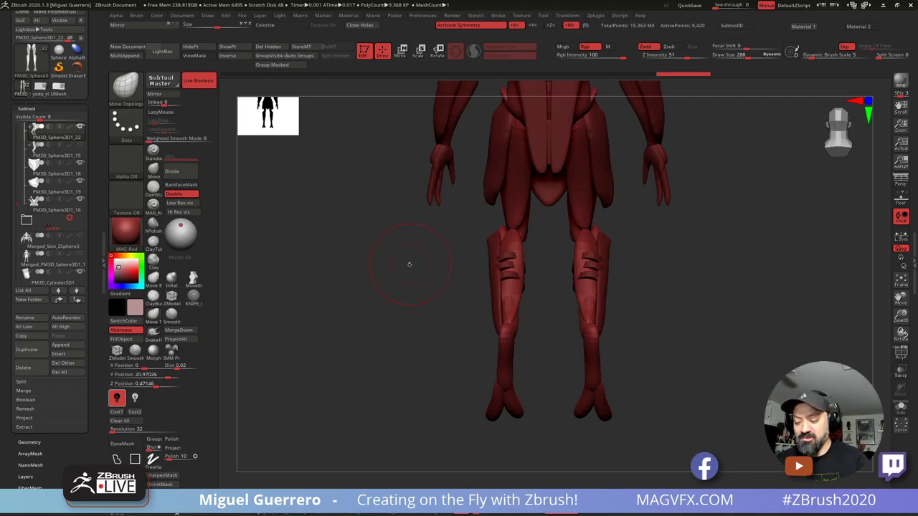
pyautogui.moveTo(388, 267)
pyautogui.mouseDown()
pyautogui.moveTo(439, 266)
pyautogui.moveTo(517, 216)
pyautogui.moveTo(503, 211)
pyautogui.moveTo(535, 210)
pyautogui.mouseUp()
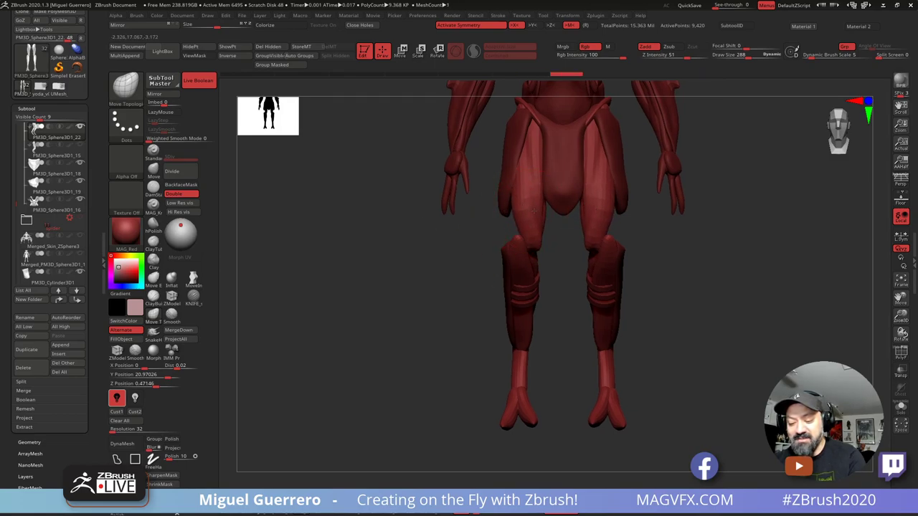
pyautogui.moveTo(508, 179); pyautogui.dragTo(508, 175)
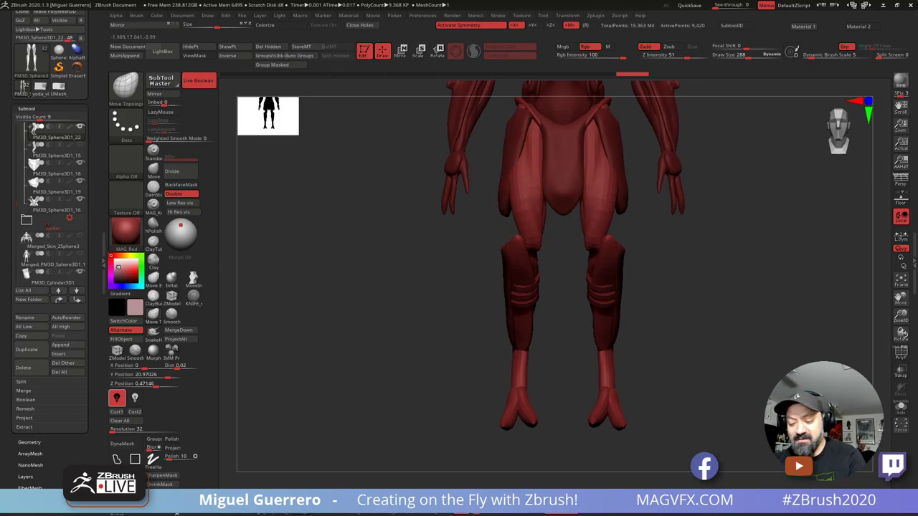
pyautogui.moveTo(538, 210); pyautogui.dragTo(535, 241)
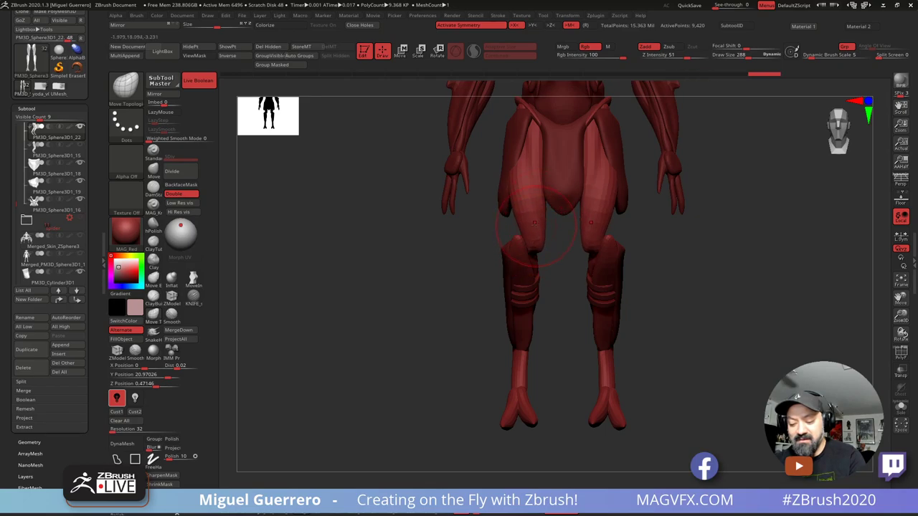
# Step: Refine the backs and outer sides of the lower thighs above the knees with Move Topological strokes from rear and angled views
pyautogui.moveTo(535, 222); pyautogui.dragTo(653, 222, button='right')
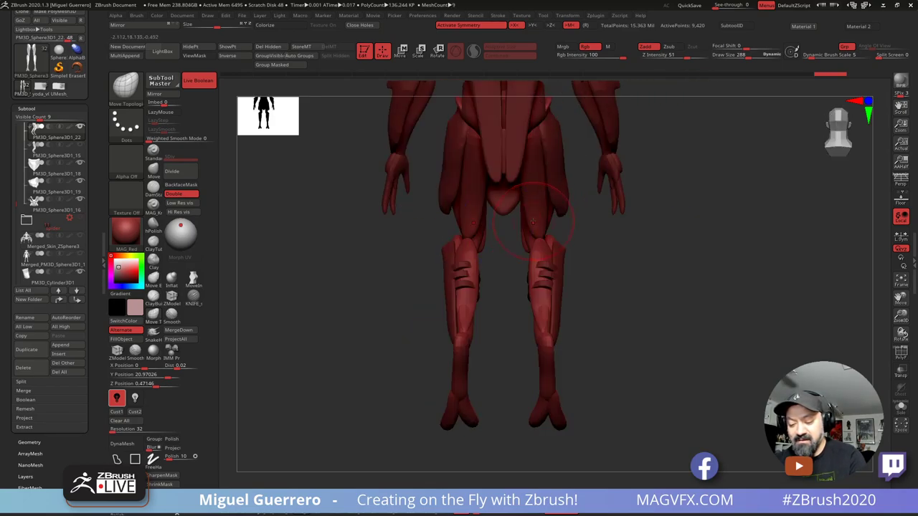
pyautogui.moveTo(533, 221); pyautogui.dragTo(557, 217)
pyautogui.moveTo(511, 215); pyautogui.dragTo(541, 211, button='right')
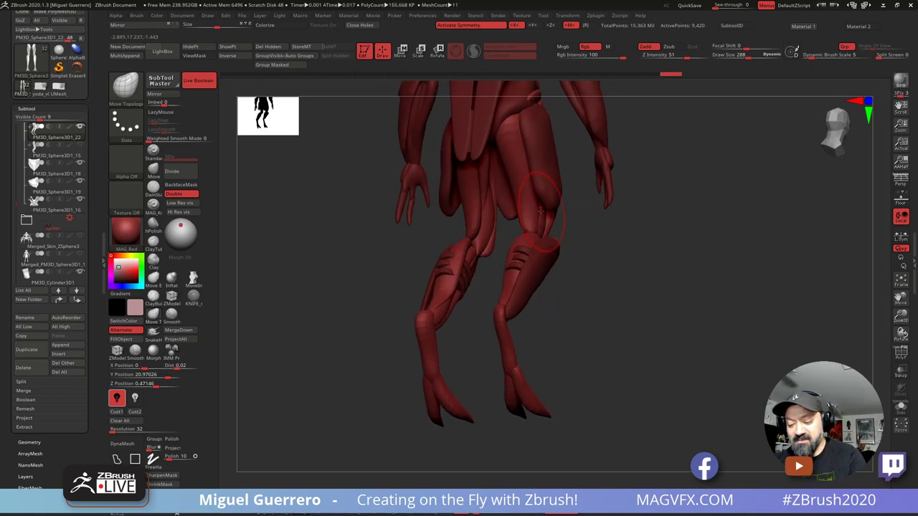
pyautogui.moveTo(540, 211); pyautogui.dragTo(545, 213)
pyautogui.keyDown('shift'); pyautogui.moveTo(399, 238); pyautogui.dragTo(371, 238); pyautogui.keyUp('shift')
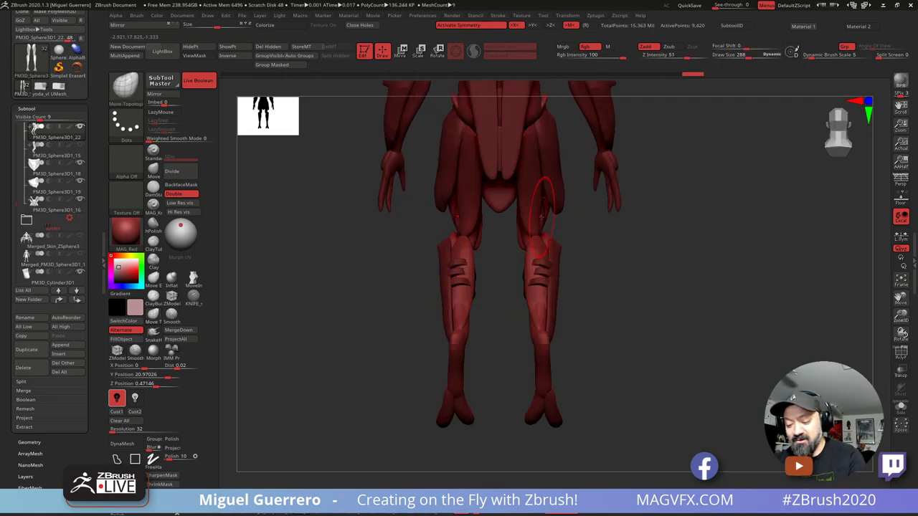
pyautogui.moveTo(543, 215); pyautogui.dragTo(547, 228)
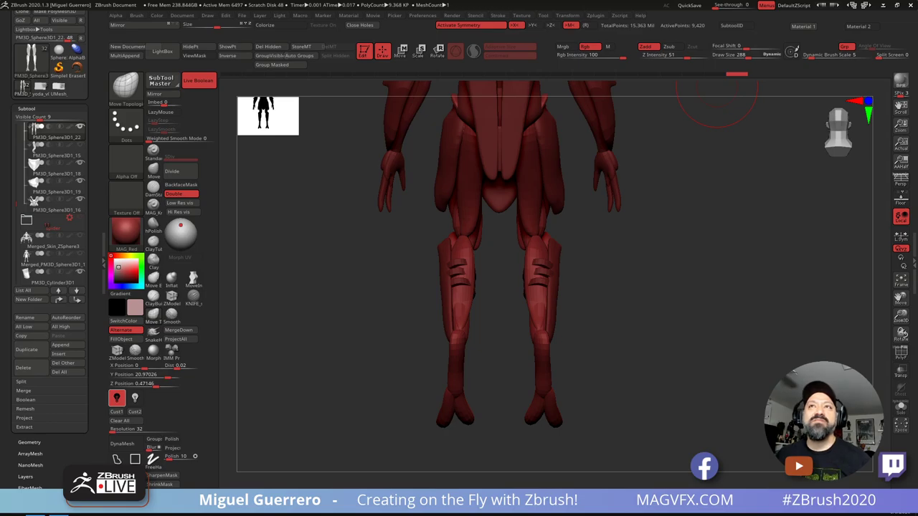
# Step: Switch to the browser and search Google Images for "jean baptiste monge"
pyautogui.moveTo(428, 0); pyautogui.dragTo(691, 2)
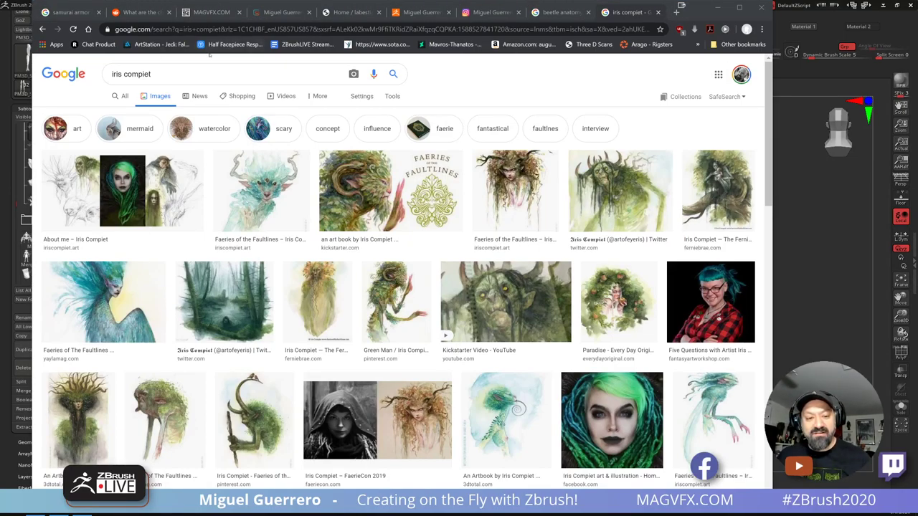
pyautogui.click(196, 74)
pyautogui.doubleClick(195, 74)
pyautogui.click(196, 74)
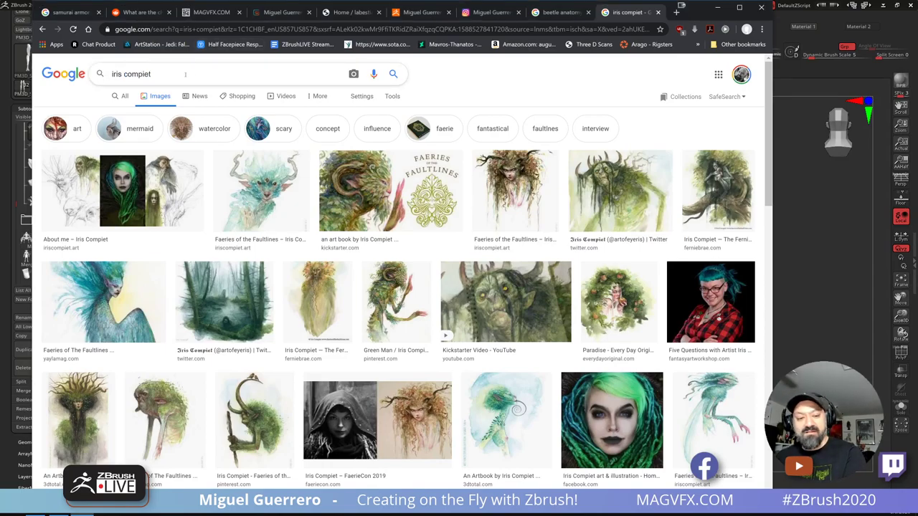
pyautogui.moveTo(196, 74); pyautogui.dragTo(89, 72)
pyautogui.write('jean baptiste monge')
pyautogui.press('Return')
pyautogui.press('Return')
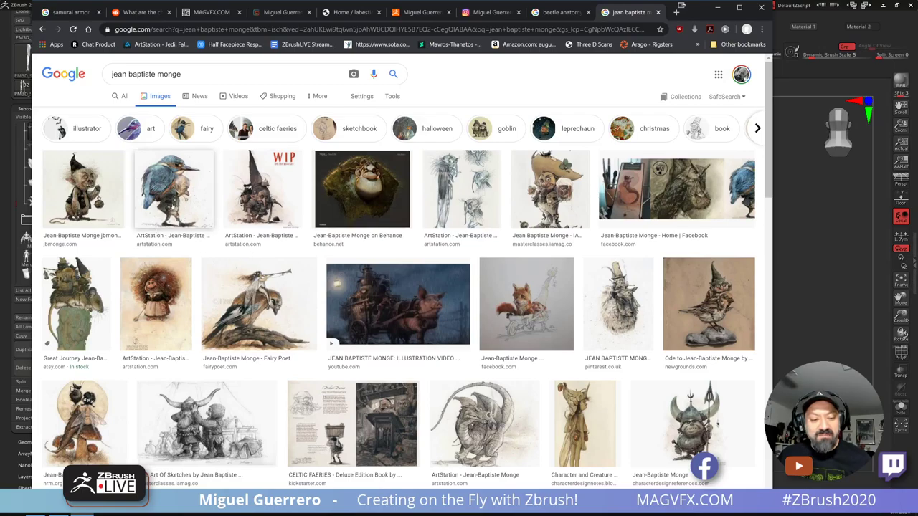
# Step: View the kingfisher and mouse-rider illustrations, look through more of the artist's work, and put the browser away
pyautogui.click(175, 201)
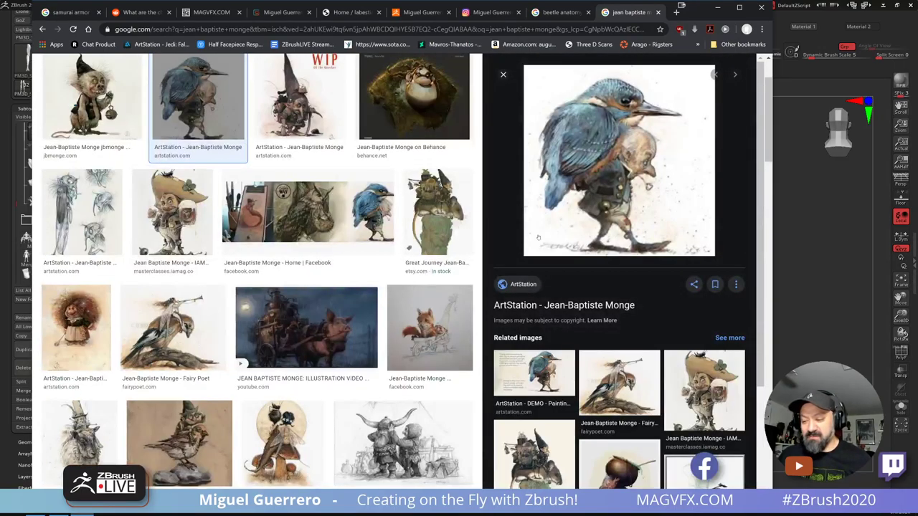
pyautogui.scroll(-1, 562, 207)
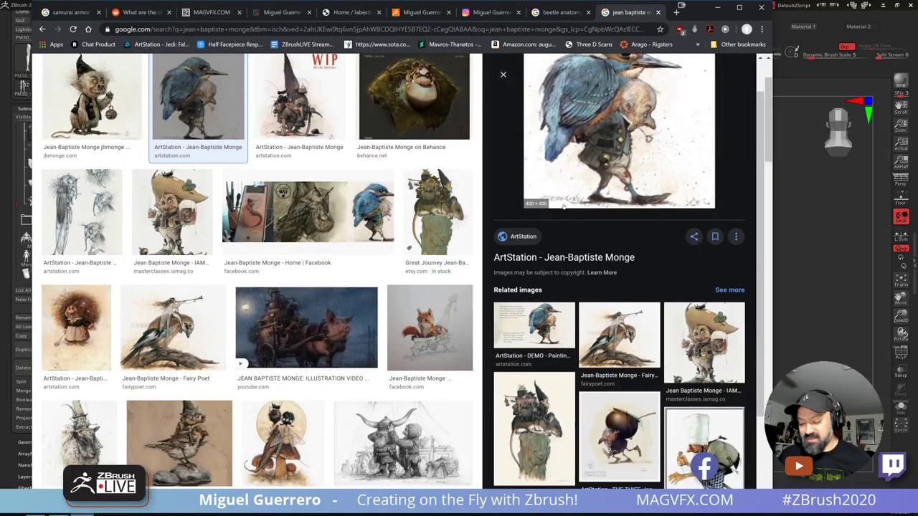
pyautogui.click(534, 425)
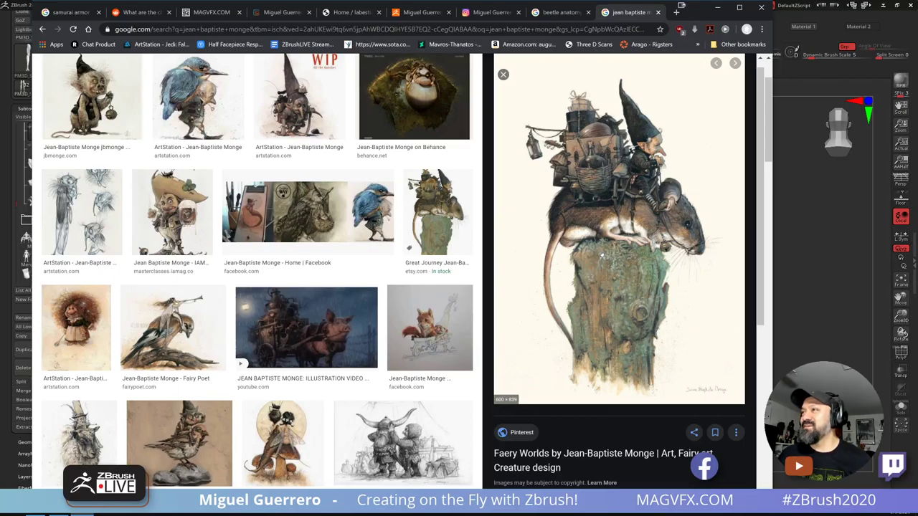
pyautogui.scroll(-2, 602, 255)
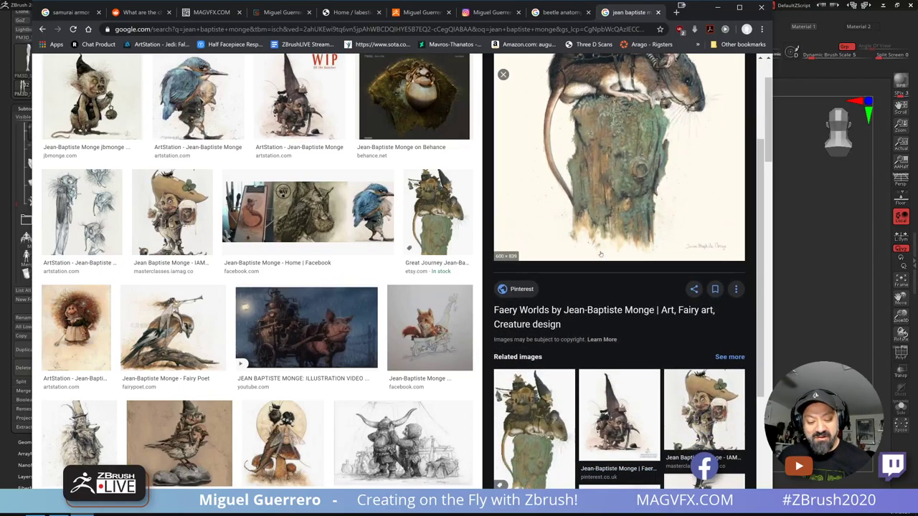
pyautogui.scroll(-3, 257, 295)
pyautogui.scroll(-5, 256, 296)
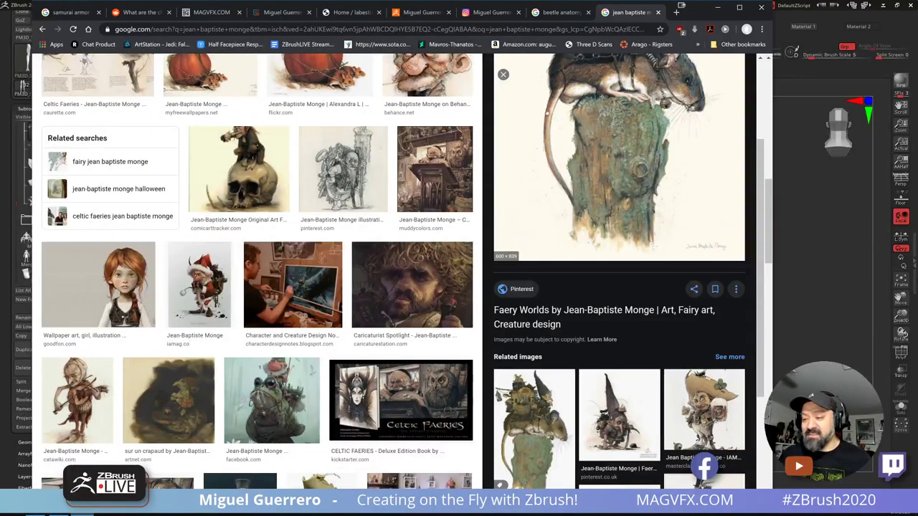
pyautogui.click(719, 7)
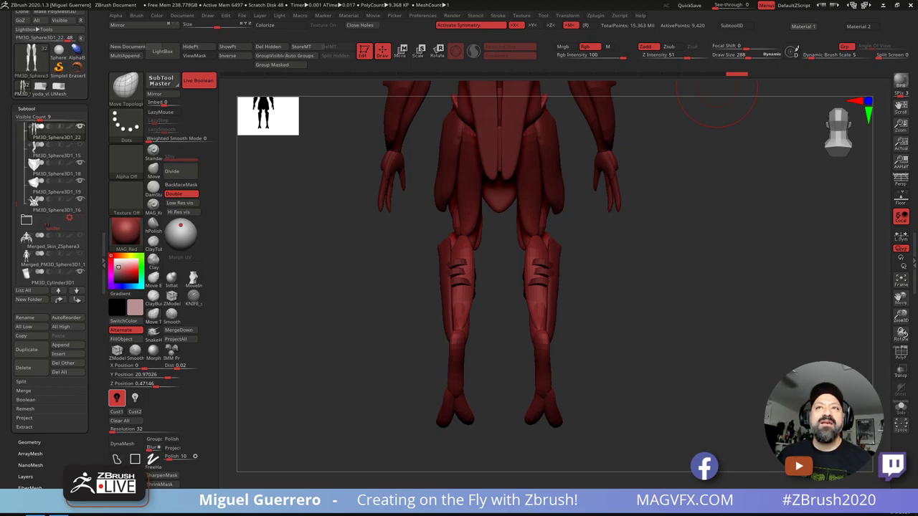
# Step: Bring up the anatomy4sculptors.com site in the browser and look over its human figure and facial expression books
pyautogui.moveTo(493, 0); pyautogui.dragTo(712, 29)
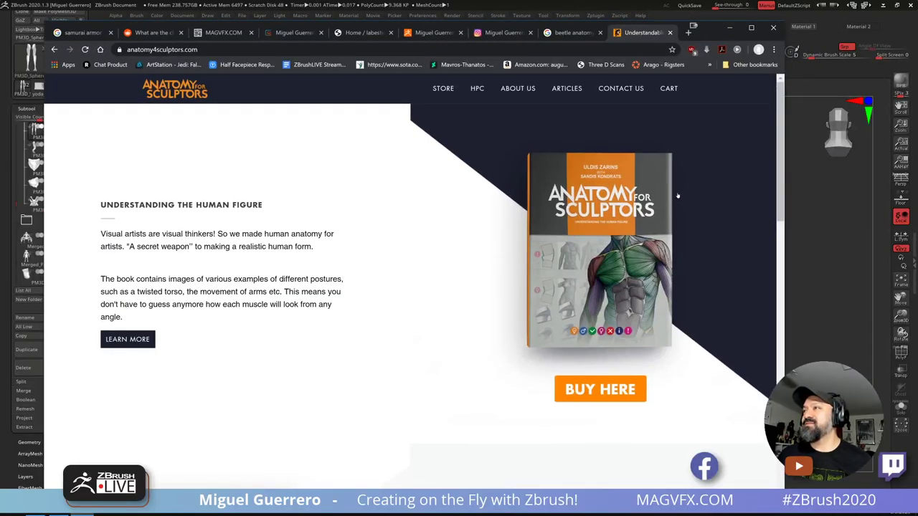
pyautogui.scroll(-2, 660, 194)
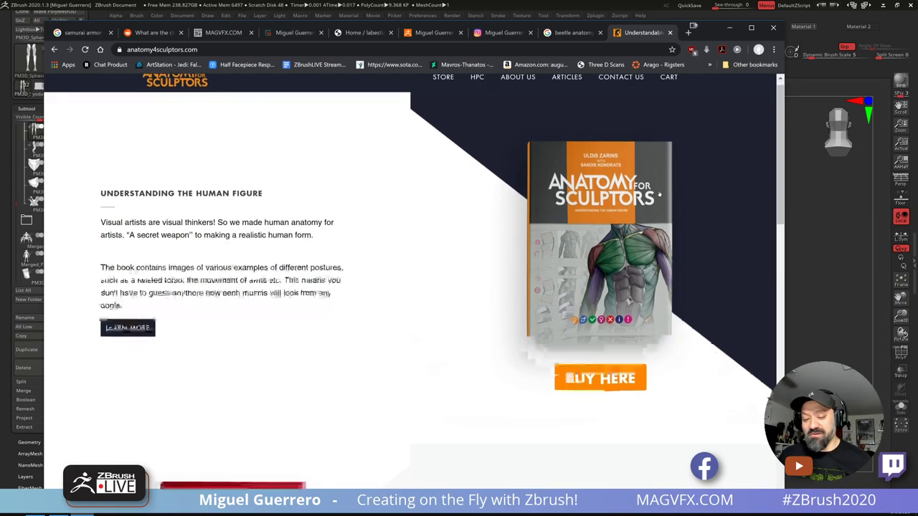
pyautogui.scroll(-4, 660, 191)
pyautogui.scroll(2, 658, 185)
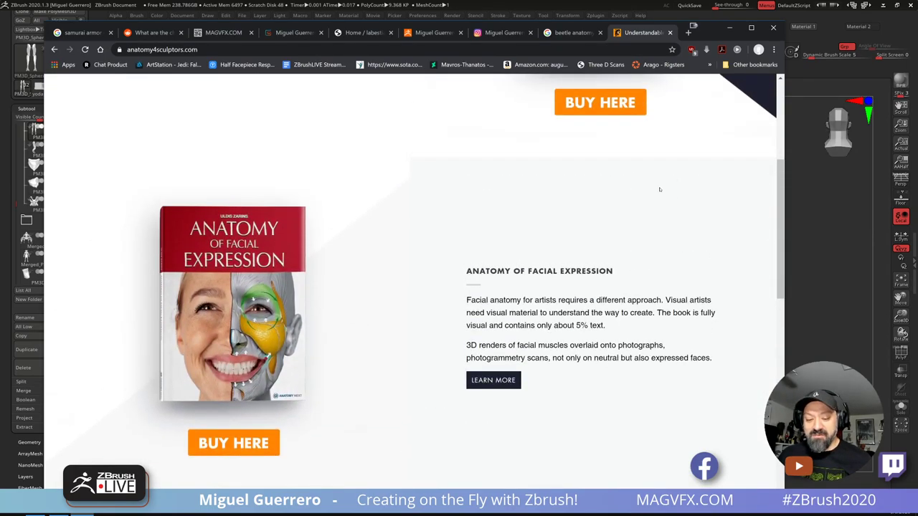
pyautogui.moveTo(711, 34); pyautogui.dragTo(692, 0)
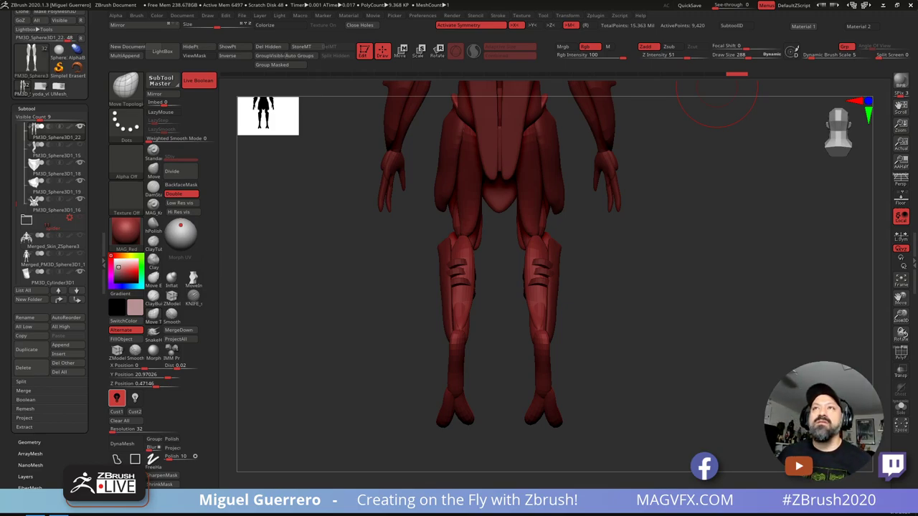
# Step: Bring the browser forward and view the arm and torso reference pins from the Pinterest search for "anatomy for sculptors"
pyautogui.moveTo(476, 1); pyautogui.dragTo(743, 7)
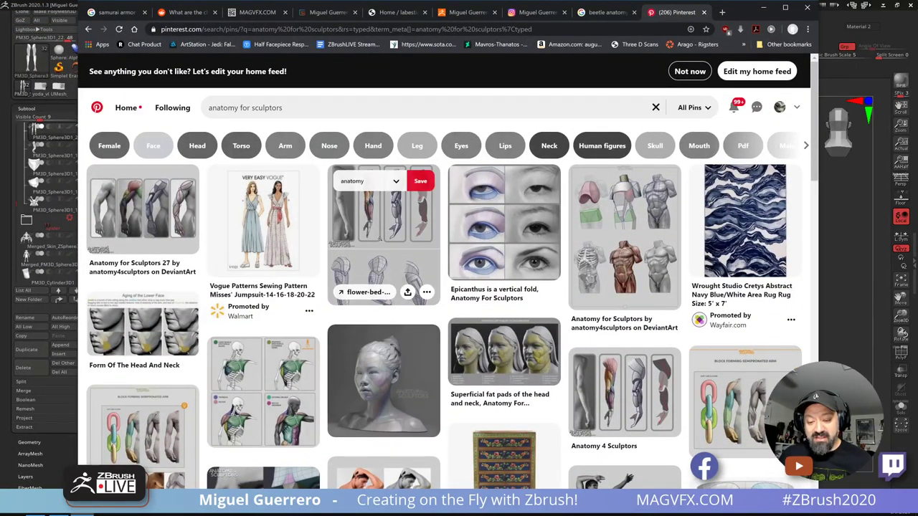
pyautogui.click(381, 249)
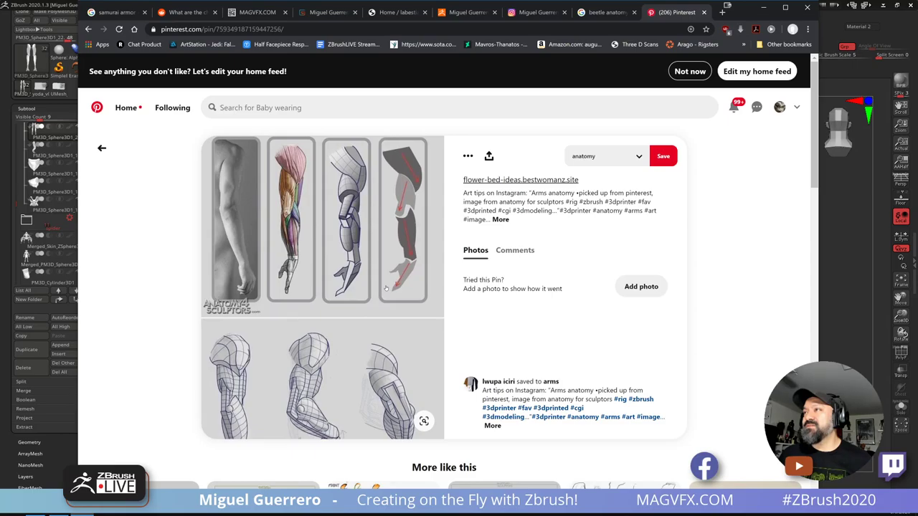
pyautogui.scroll(-4, 386, 287)
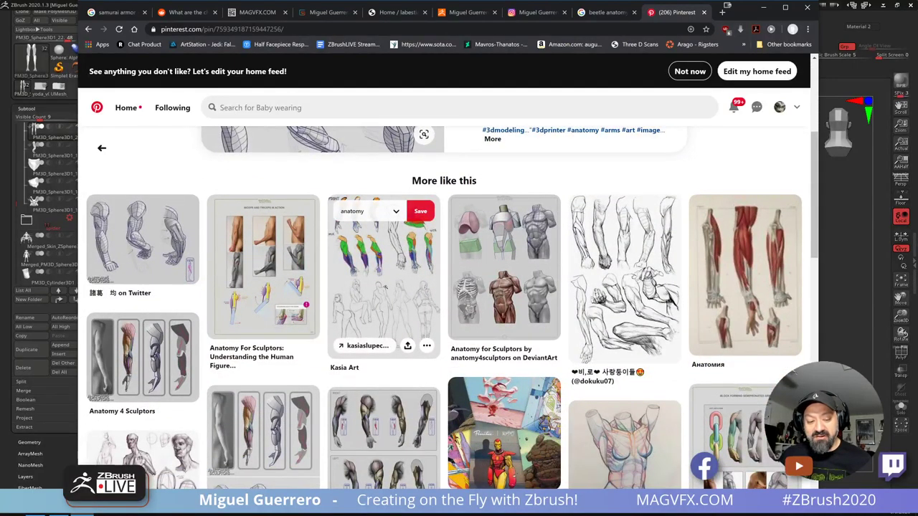
pyautogui.scroll(-1, 386, 287)
pyautogui.click(502, 229)
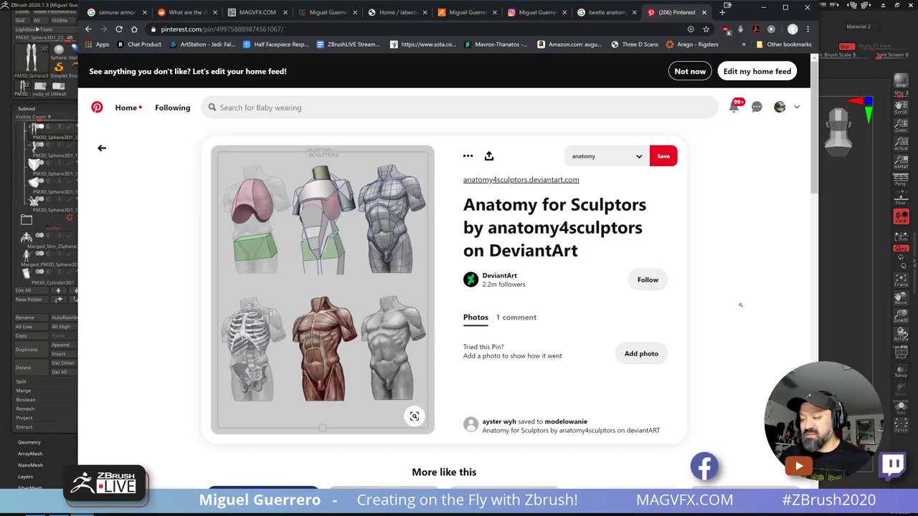
# Step: Look through the related anatomy pins below the arm reference, and put the browser away
pyautogui.scroll(-5, 681, 294)
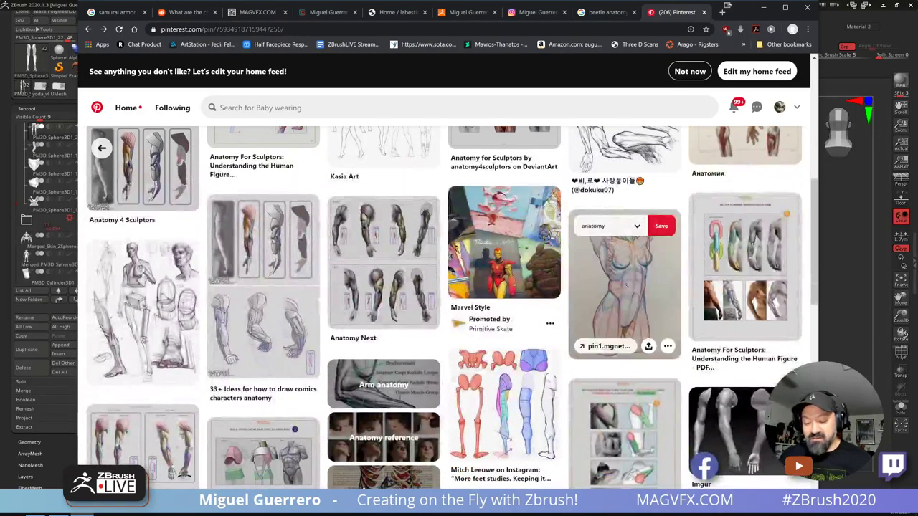
pyautogui.scroll(-2, 626, 286)
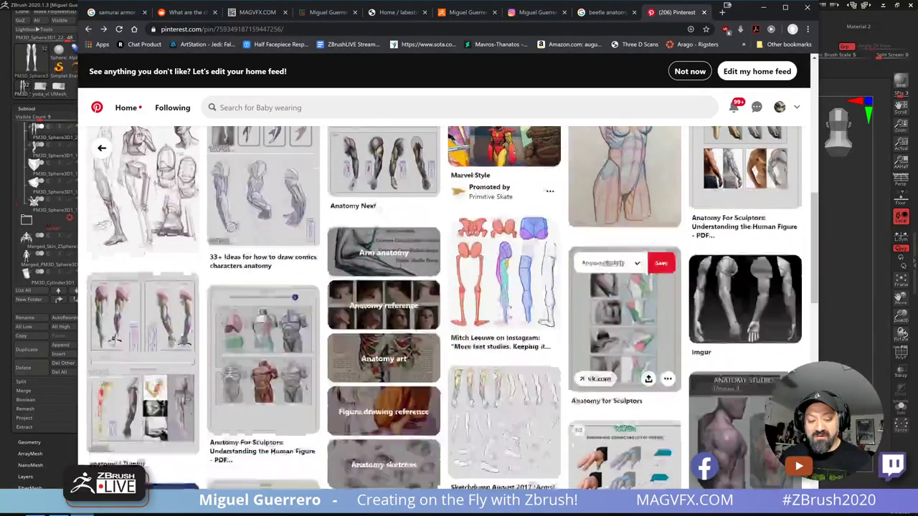
pyautogui.scroll(-3, 625, 287)
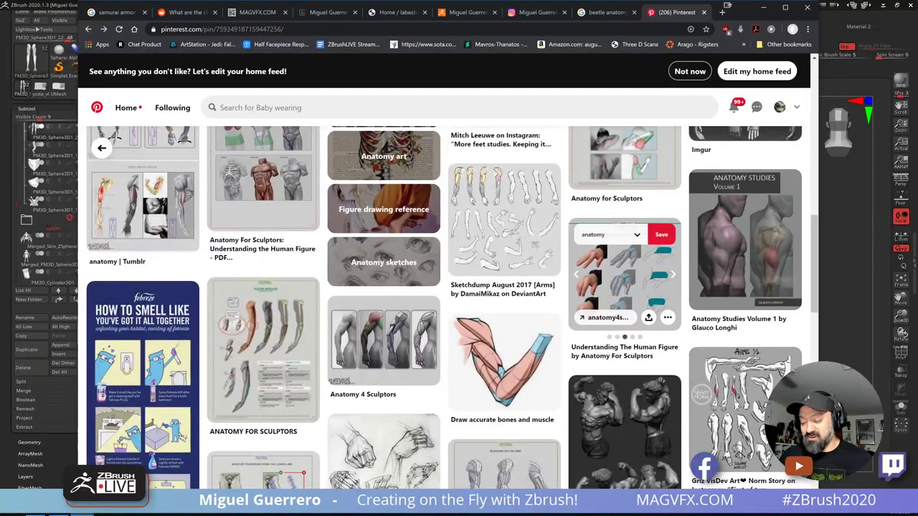
pyautogui.scroll(-5, 618, 281)
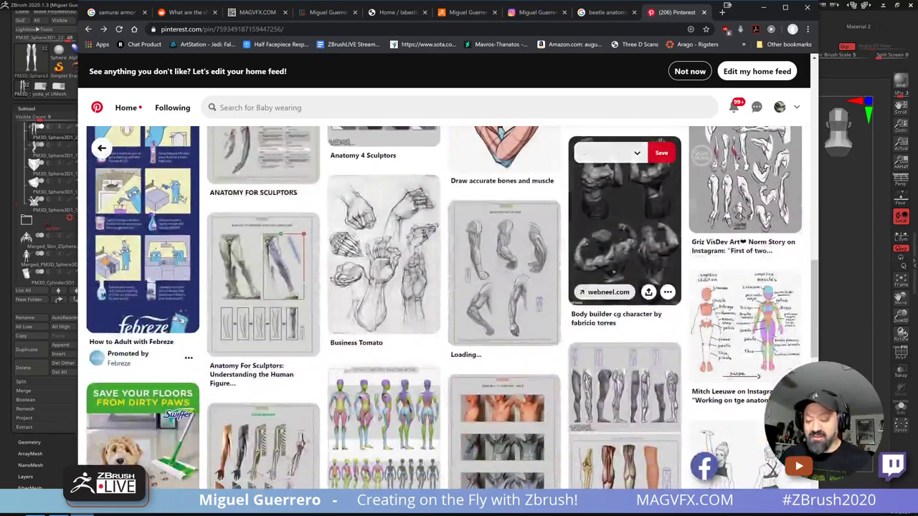
pyautogui.scroll(-1, 613, 272)
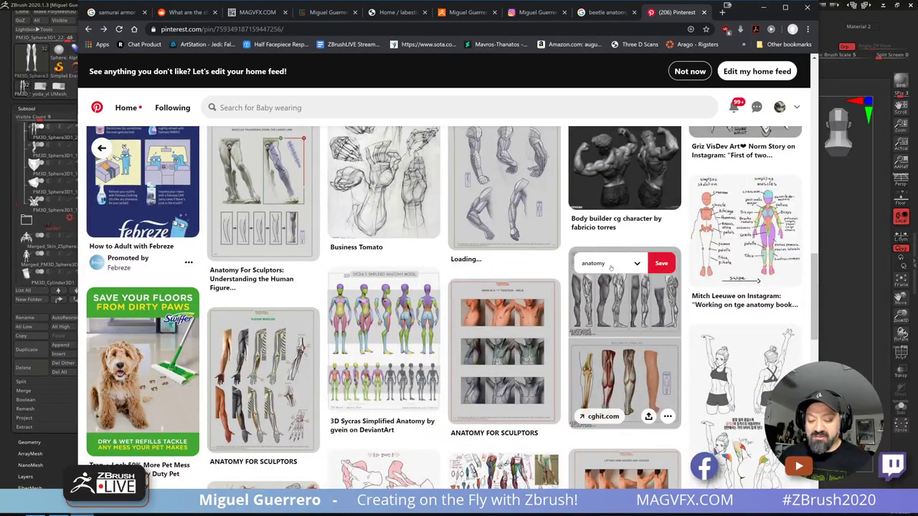
pyautogui.scroll(-1, 610, 265)
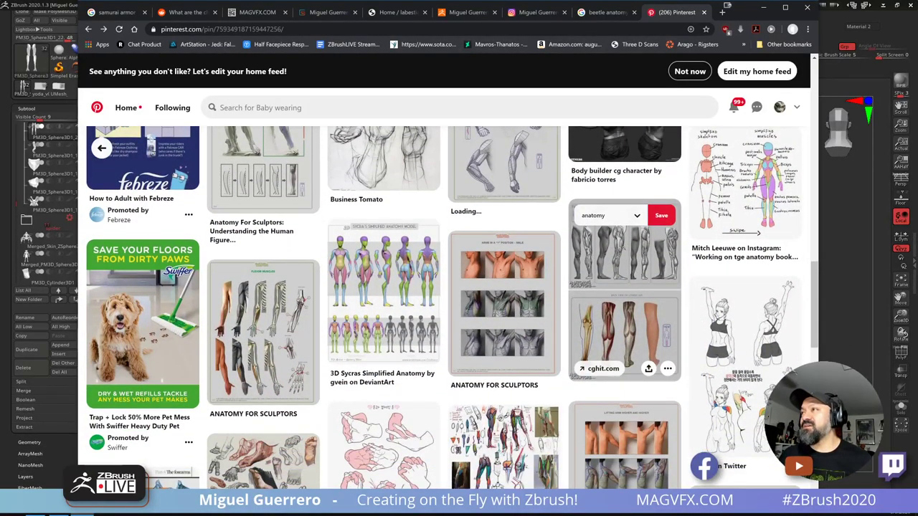
pyautogui.moveTo(743, 8); pyautogui.dragTo(656, 0)
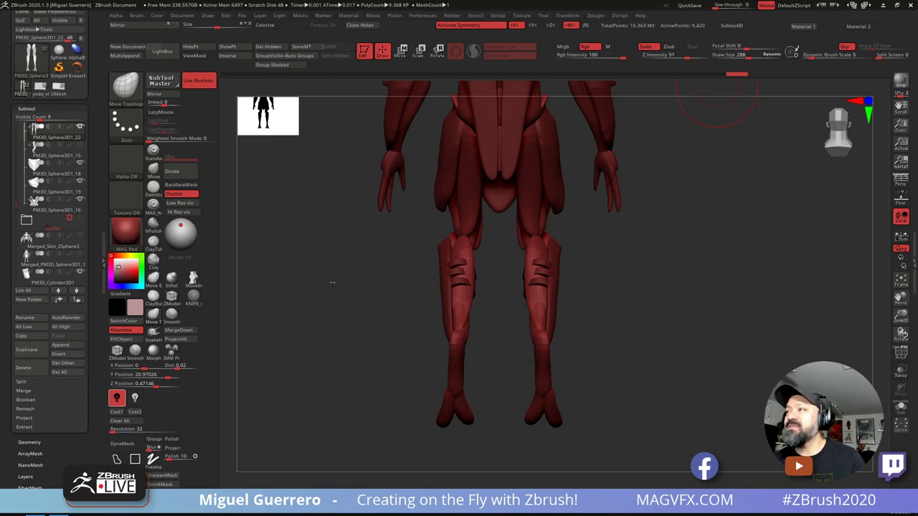
# Step: Adjust the thigh contours where they meet the knee armor with Move Topological strokes from the back, front and side
pyautogui.moveTo(339, 273); pyautogui.dragTo(381, 270)
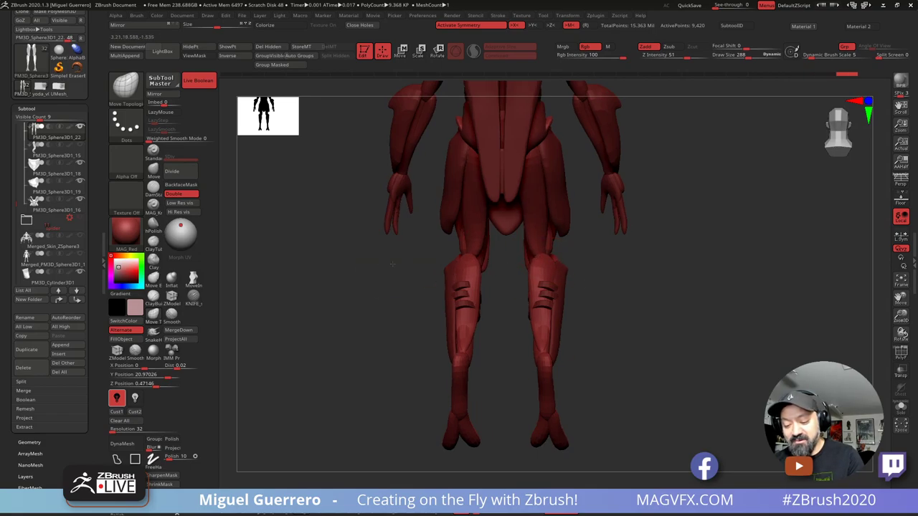
pyautogui.moveTo(416, 273)
pyautogui.keyDown('shift'); pyautogui.mouseDown()
pyautogui.moveTo(379, 260)
pyautogui.moveTo(487, 244)
pyautogui.mouseUp(); pyautogui.keyUp('shift')
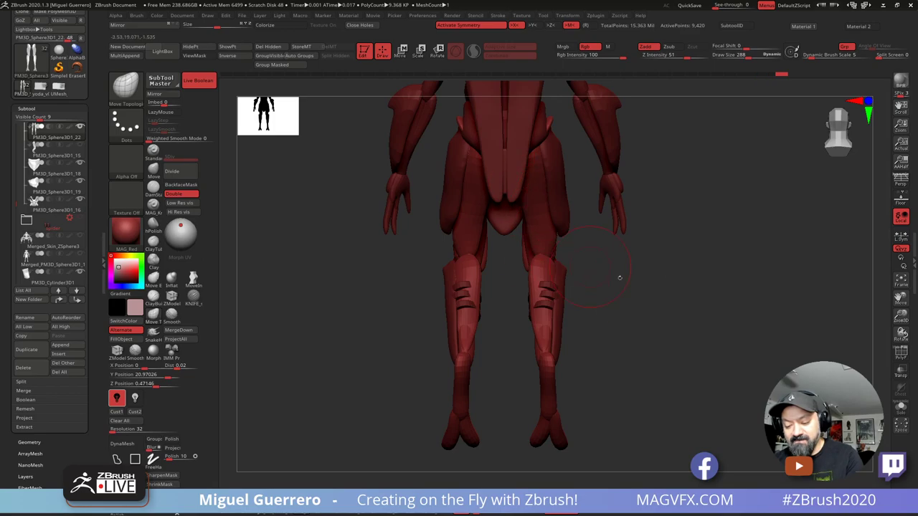
pyautogui.moveTo(620, 278); pyautogui.dragTo(463, 282)
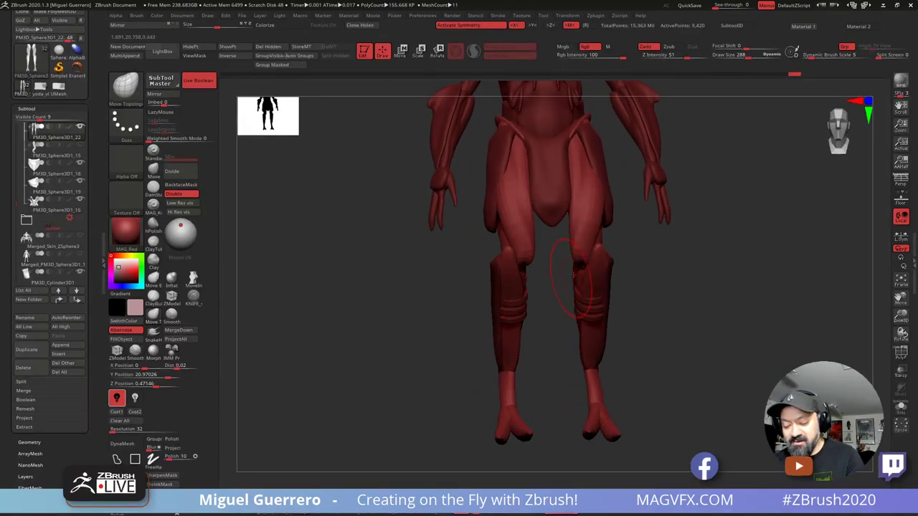
pyautogui.moveTo(575, 274); pyautogui.dragTo(569, 271)
pyautogui.moveTo(554, 267); pyautogui.dragTo(560, 239)
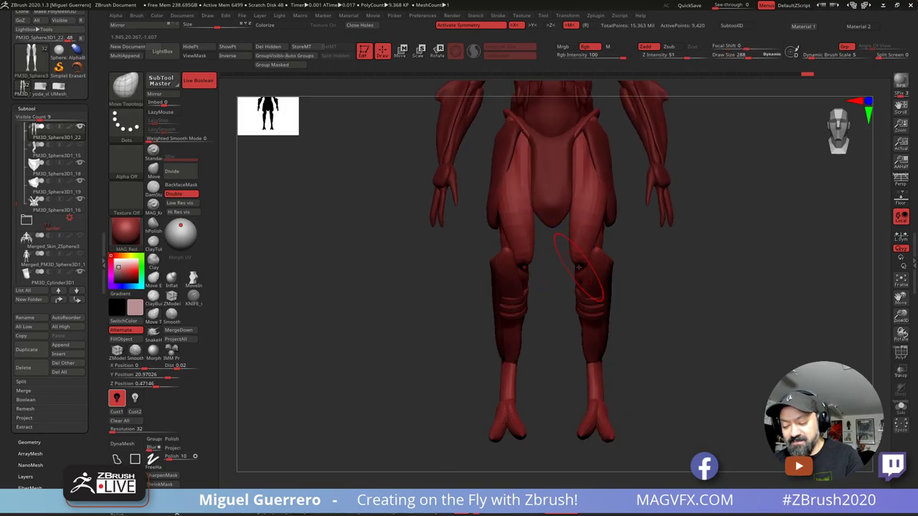
pyautogui.moveTo(579, 274)
pyautogui.mouseDown()
pyautogui.moveTo(560, 271)
pyautogui.moveTo(580, 279)
pyautogui.mouseUp()
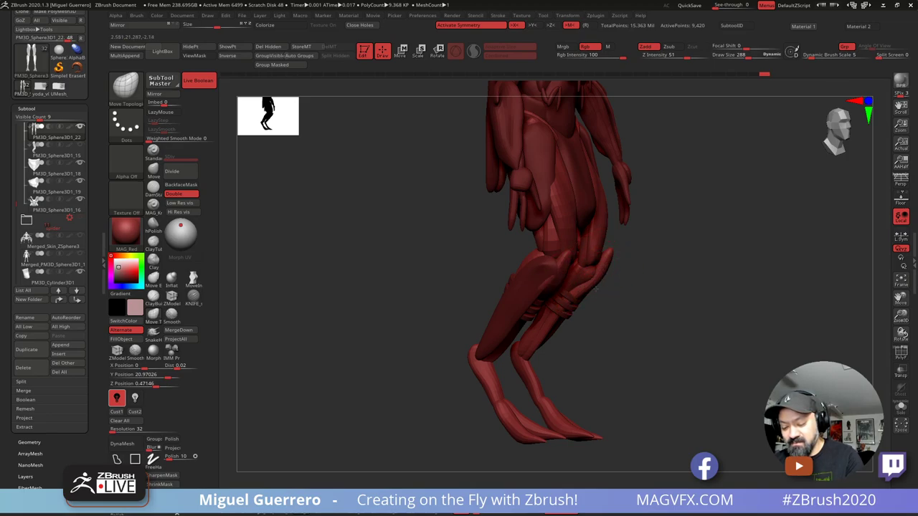
pyautogui.moveTo(614, 286)
pyautogui.keyDown('shift'); pyautogui.mouseDown(button='right')
pyautogui.moveTo(457, 250)
pyautogui.moveTo(442, 308)
pyautogui.mouseUp(button='right'); pyautogui.keyUp('shift')
pyautogui.moveTo(411, 300); pyautogui.dragTo(383, 322)
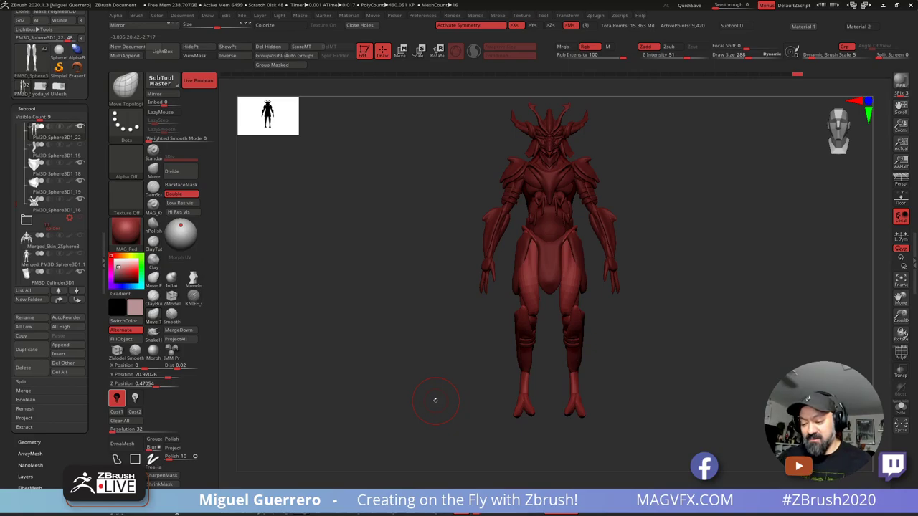
# Step: Hide the forearm guards, PM3D_Sphere3D1_23, and make the PM3D_Sphere3D1_25 subtool active
pyautogui.keyDown('alt'); pyautogui.click(484, 226); pyautogui.keyUp('alt')
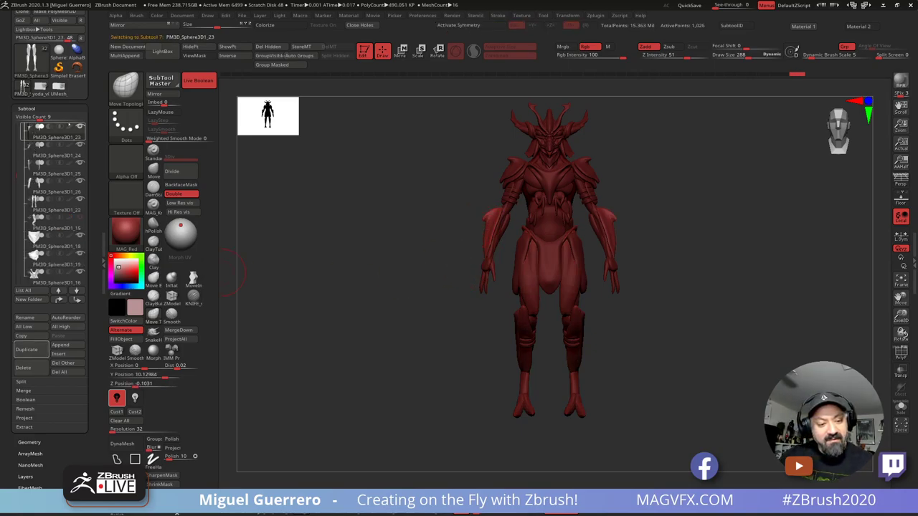
pyautogui.click(57, 174)
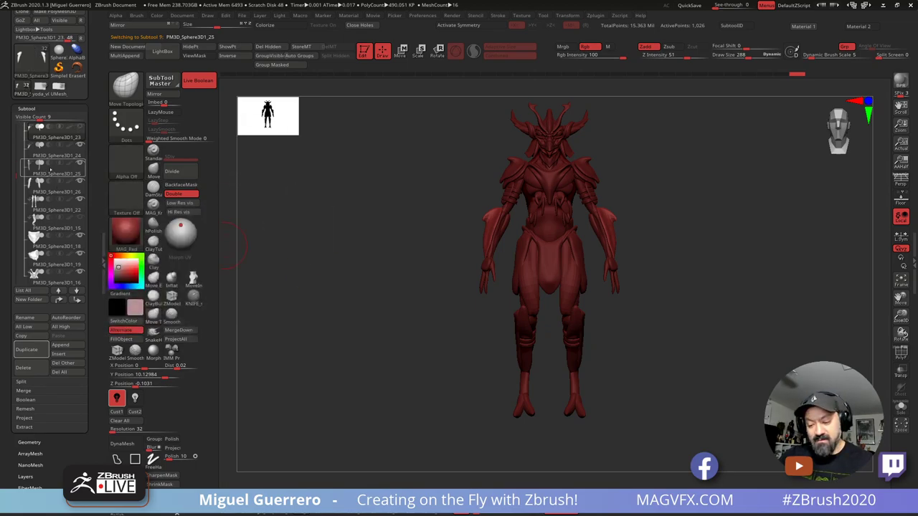
pyautogui.keyDown('ctrl'); pyautogui.moveTo(457, 244); pyautogui.dragTo(467, 276, button='right'); pyautogui.keyUp('ctrl')
pyautogui.moveTo(423, 267); pyautogui.dragTo(434, 283, button='right')
pyautogui.moveTo(416, 270); pyautogui.dragTo(401, 270, button='right')
pyautogui.moveTo(400, 270); pyautogui.dragTo(501, 260)
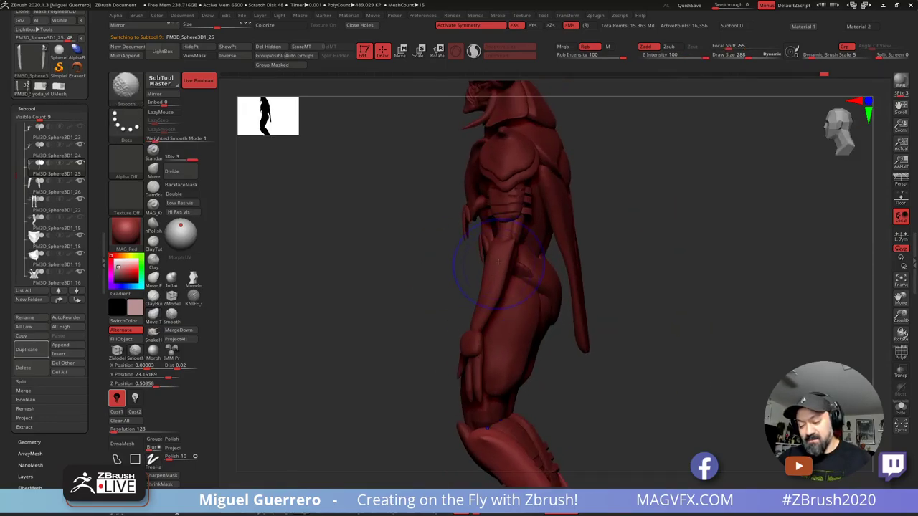
# Step: Select the forearm muscle subtool, isolate its outer forearm piece, smooth the upper end near the elbow, and show all parts again
pyautogui.keyDown('alt'); pyautogui.click(498, 263); pyautogui.keyUp('alt')
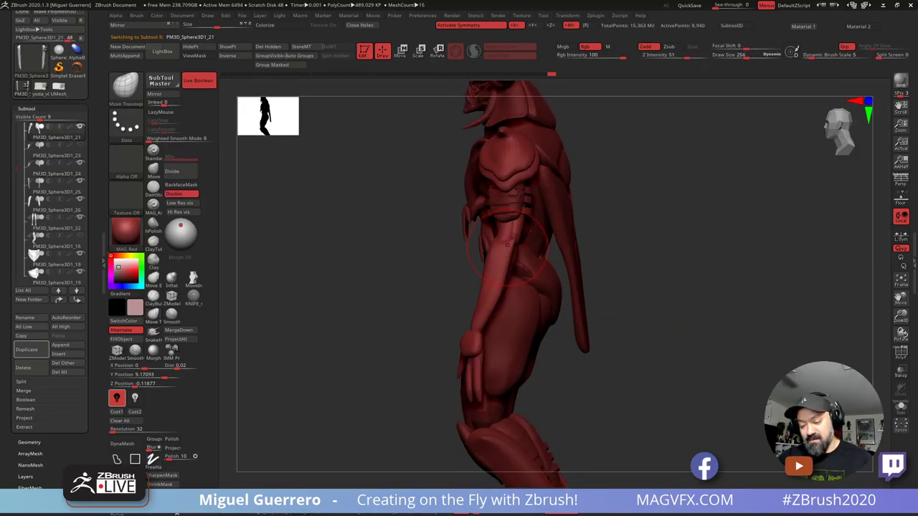
pyautogui.keyDown('ctrl'); pyautogui.keyDown('shift'); pyautogui.click(501, 264); pyautogui.keyUp('shift'); pyautogui.keyUp('ctrl')
pyautogui.keyDown('shift'); pyautogui.moveTo(508, 245); pyautogui.dragTo(503, 252); pyautogui.keyUp('shift')
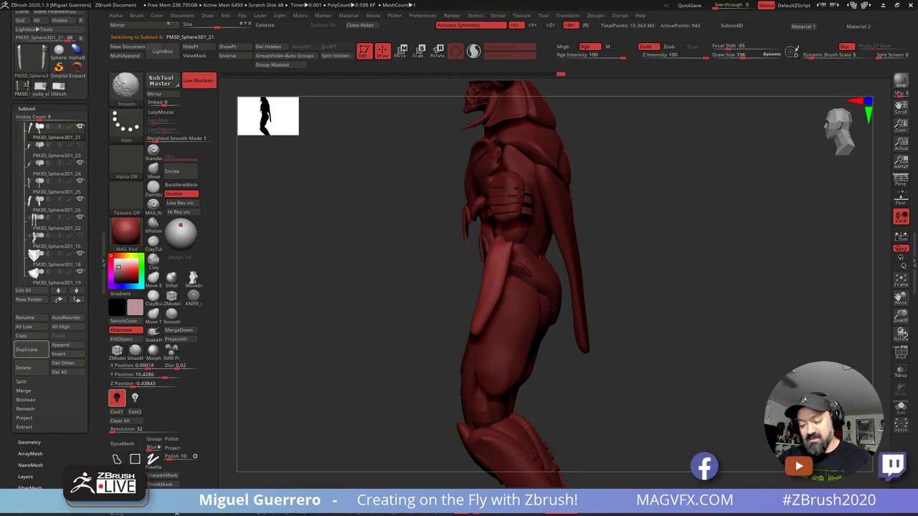
pyautogui.keyDown('ctrl'); pyautogui.keyDown('shift'); pyautogui.click(423, 258); pyautogui.keyUp('shift'); pyautogui.keyUp('ctrl')
# Step: Reshape the outer contours of the forearms from elbow to wrist with Move Topological strokes from the front
pyautogui.moveTo(422, 259); pyautogui.dragTo(371, 253)
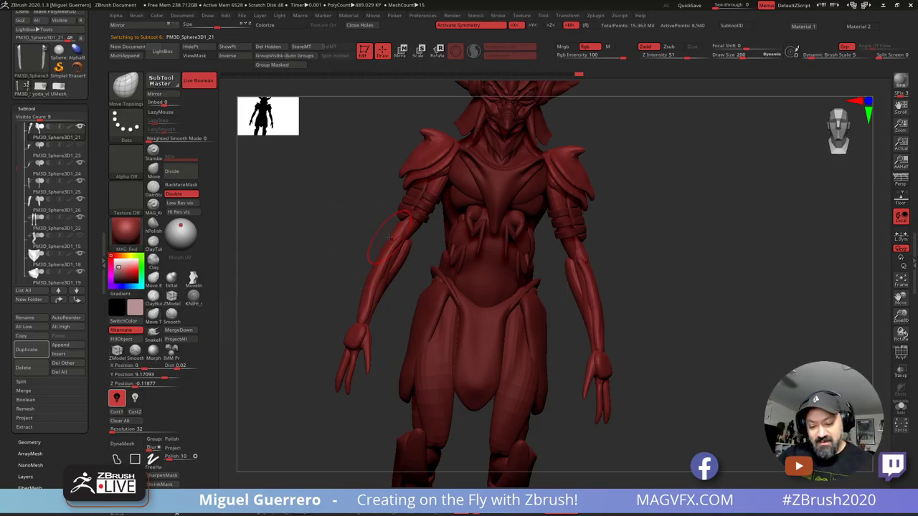
pyautogui.moveTo(365, 232)
pyautogui.mouseDown()
pyautogui.moveTo(376, 248)
pyautogui.moveTo(361, 259)
pyautogui.mouseUp()
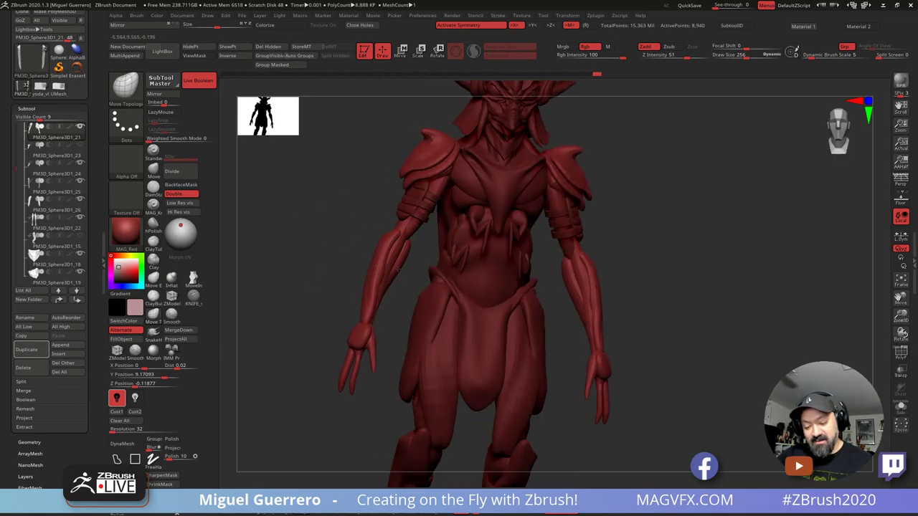
pyautogui.keyDown('shift'); pyautogui.moveTo(398, 269); pyautogui.dragTo(344, 268); pyautogui.keyUp('shift')
pyautogui.moveTo(374, 301); pyautogui.dragTo(357, 325)
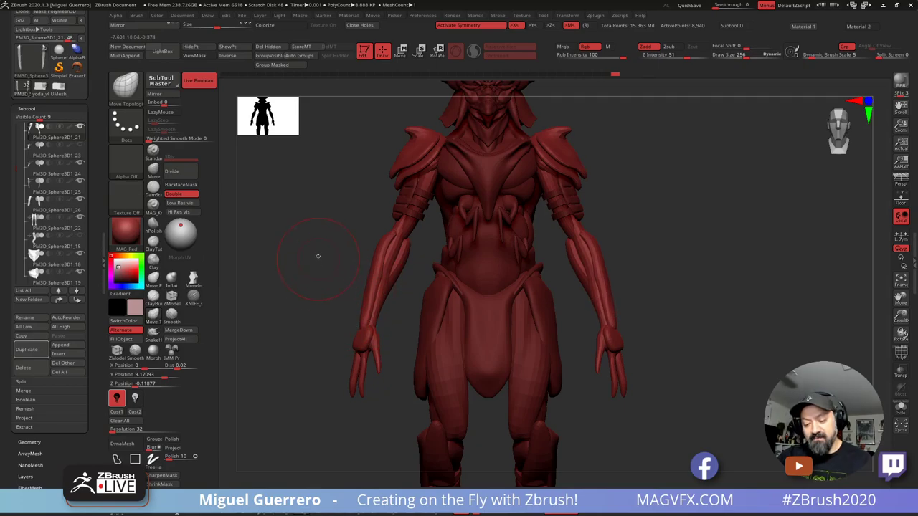
pyautogui.moveTo(318, 256); pyautogui.dragTo(335, 256)
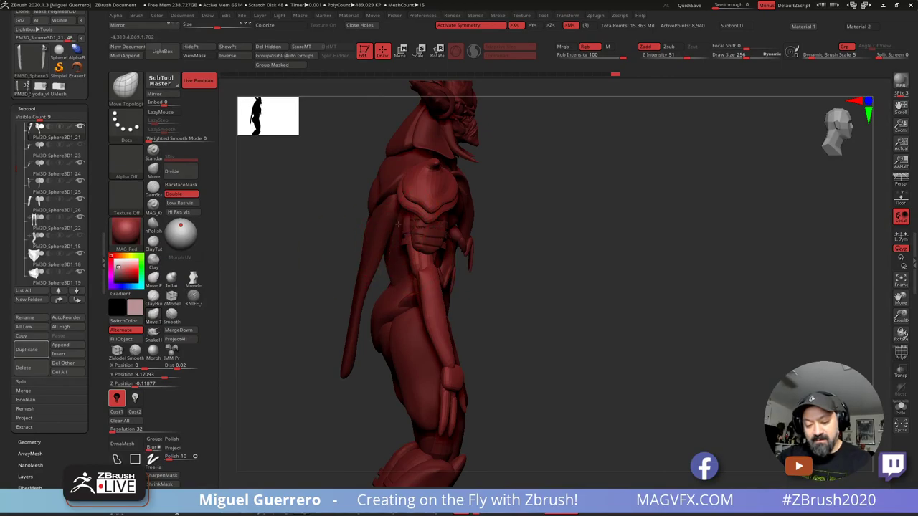
# Step: Refine the backs of the forearms and the elbow area with Move Topological strokes from side and rear views
pyautogui.moveTo(319, 210)
pyautogui.mouseDown()
pyautogui.moveTo(307, 210)
pyautogui.moveTo(329, 234)
pyautogui.moveTo(360, 229)
pyautogui.moveTo(433, 260)
pyautogui.moveTo(421, 285)
pyautogui.mouseUp()
pyautogui.moveTo(331, 271); pyautogui.dragTo(345, 272)
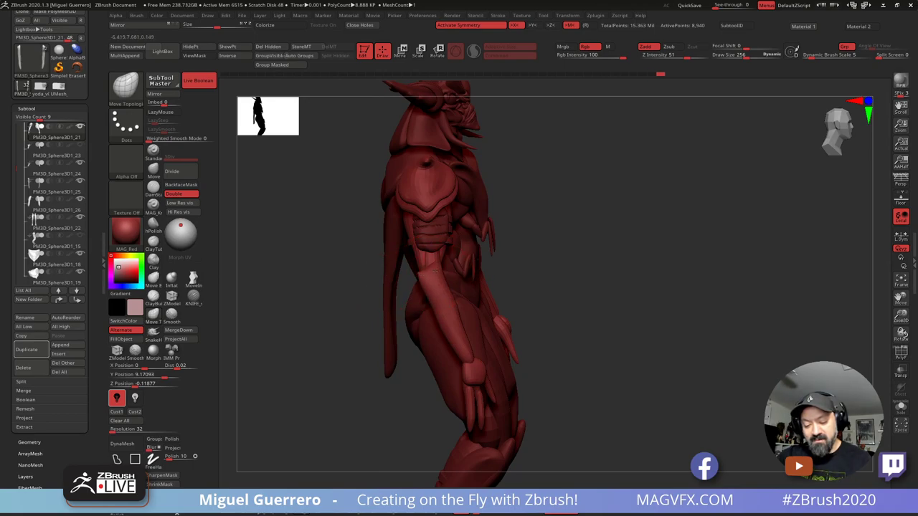
pyautogui.moveTo(451, 294); pyautogui.dragTo(427, 292)
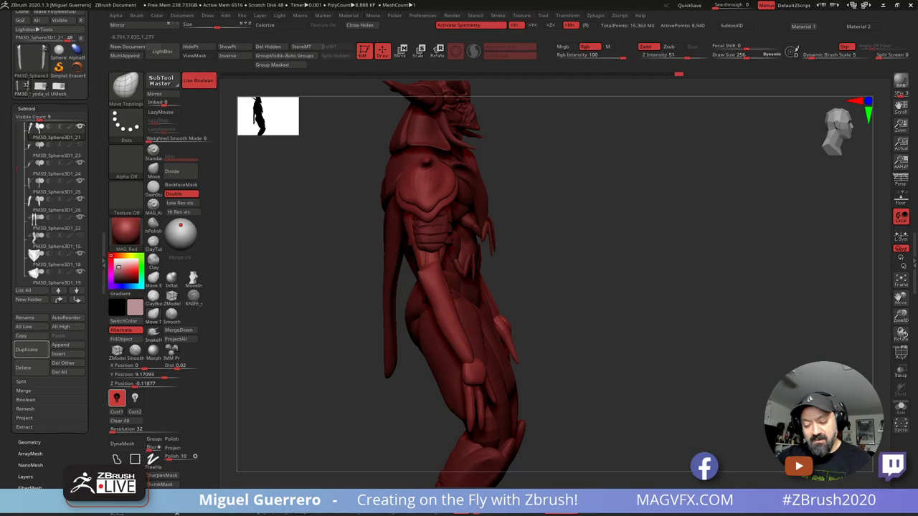
pyautogui.moveTo(307, 258)
pyautogui.mouseDown()
pyautogui.moveTo(381, 256)
pyautogui.moveTo(363, 208)
pyautogui.moveTo(372, 229)
pyautogui.moveTo(396, 236)
pyautogui.mouseUp()
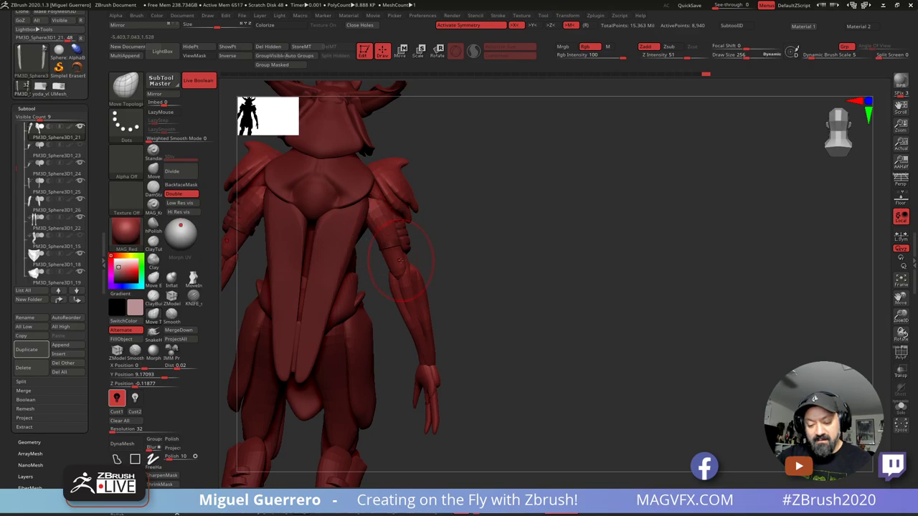
pyautogui.moveTo(473, 324); pyautogui.dragTo(419, 298)
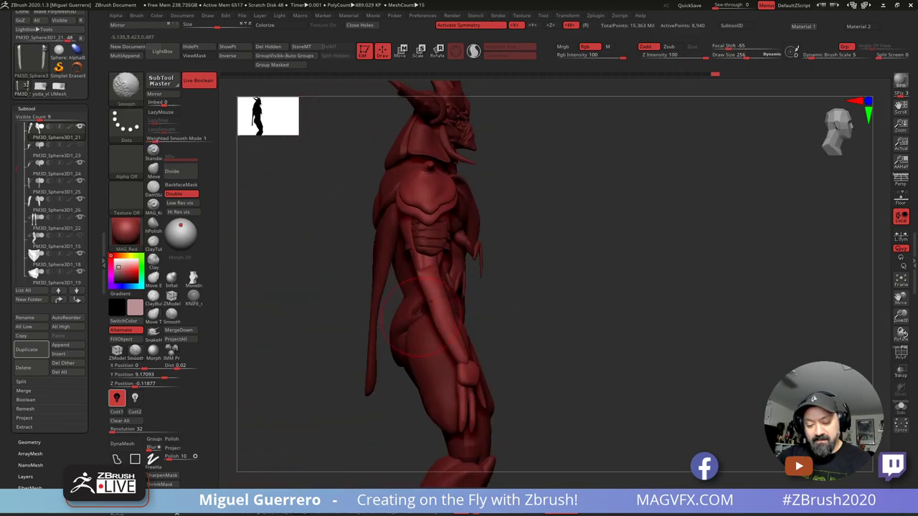
pyautogui.moveTo(364, 288); pyautogui.dragTo(337, 276)
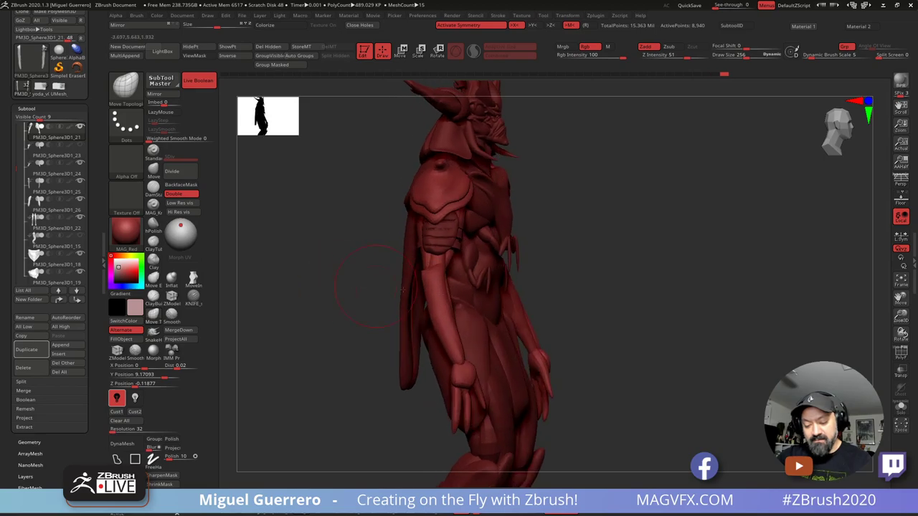
pyautogui.moveTo(423, 287); pyautogui.dragTo(430, 289)
# Step: Check the arm silhouettes from the front and nudge the forearm shape below the elbow
pyautogui.moveTo(407, 289); pyautogui.dragTo(454, 412, button='right')
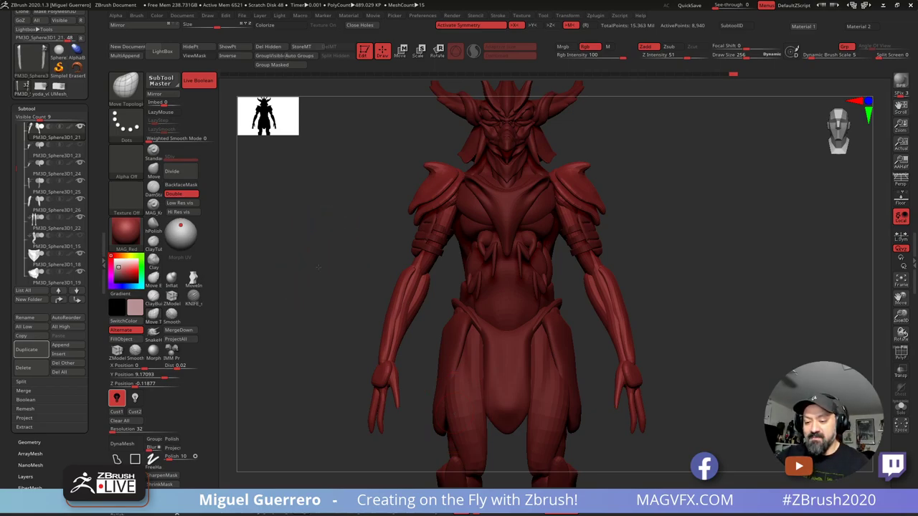
pyautogui.moveTo(317, 267)
pyautogui.mouseDown()
pyautogui.moveTo(310, 266)
pyautogui.moveTo(363, 278)
pyautogui.moveTo(330, 259)
pyautogui.mouseUp()
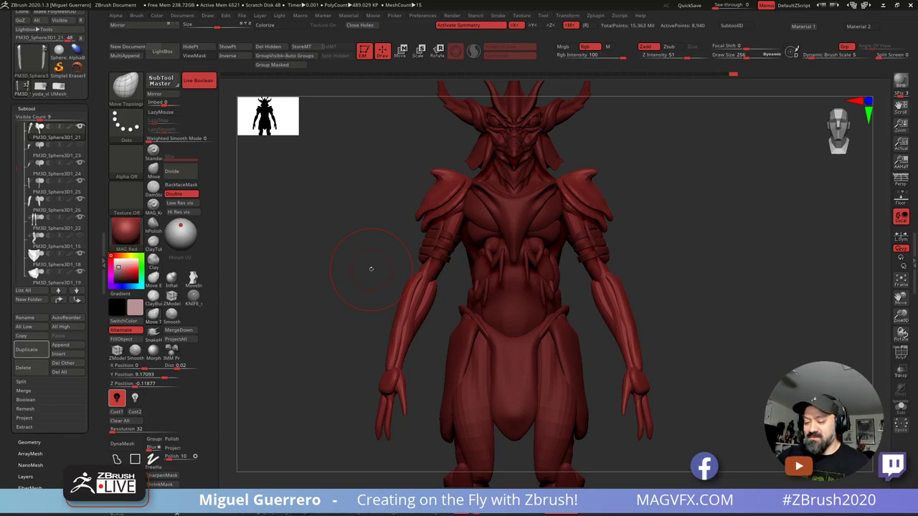
pyautogui.keyDown('alt'); pyautogui.moveTo(343, 266); pyautogui.dragTo(357, 283); pyautogui.keyUp('alt')
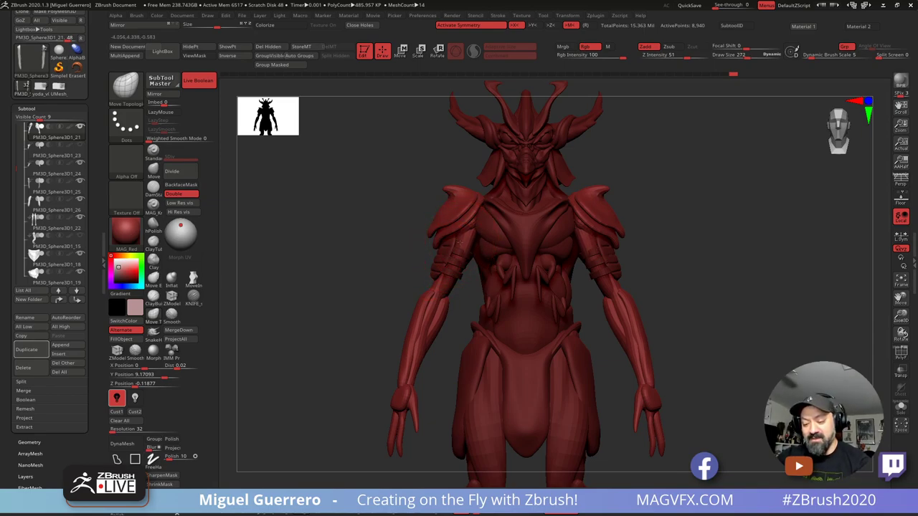
pyautogui.moveTo(386, 262); pyautogui.dragTo(445, 251)
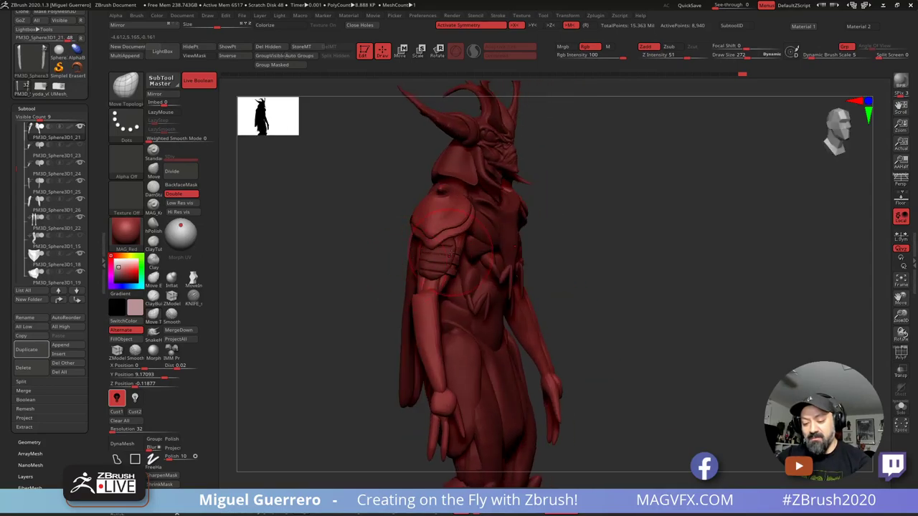
# Step: Adjust the outer arm contour at the elbow with a Move Topological stroke from the front, and select the thigh subtool
pyautogui.moveTo(372, 241); pyautogui.dragTo(334, 254)
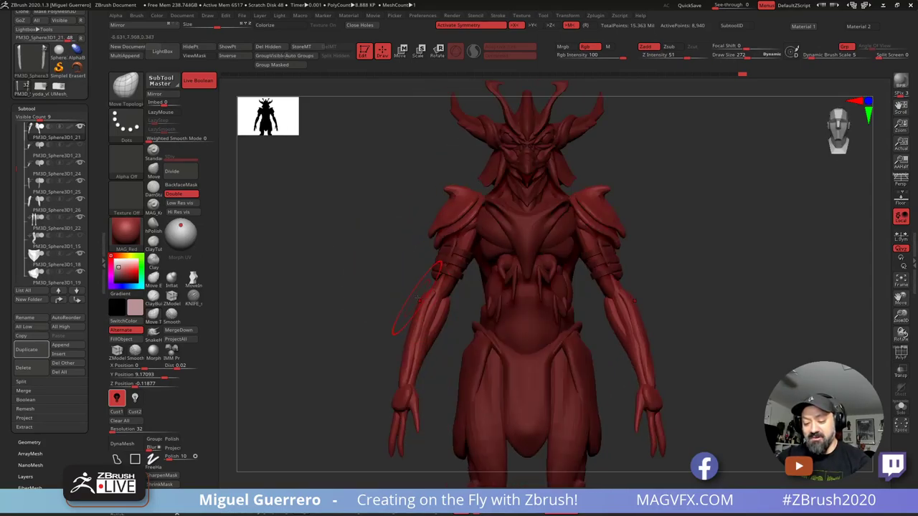
pyautogui.moveTo(441, 267); pyautogui.dragTo(378, 238)
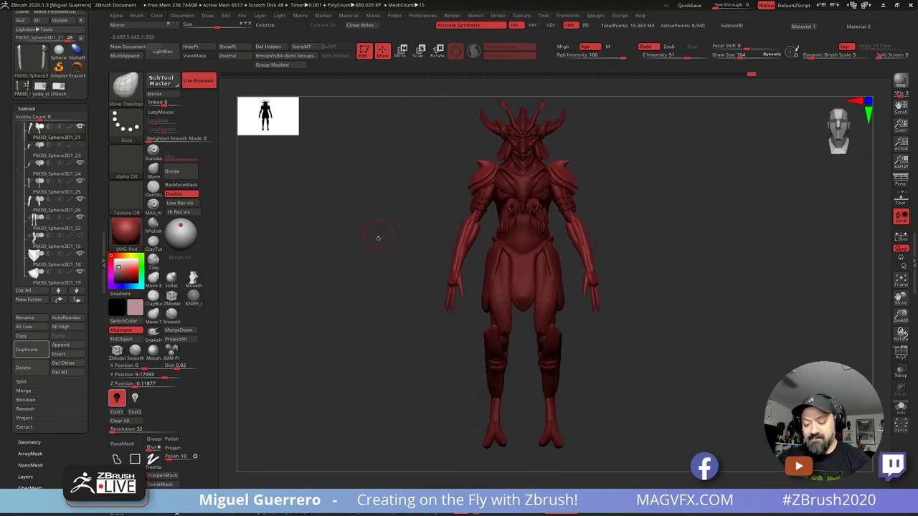
pyautogui.moveTo(360, 279); pyautogui.dragTo(545, 354)
pyautogui.keyDown('alt'); pyautogui.click(530, 342); pyautogui.keyUp('alt')
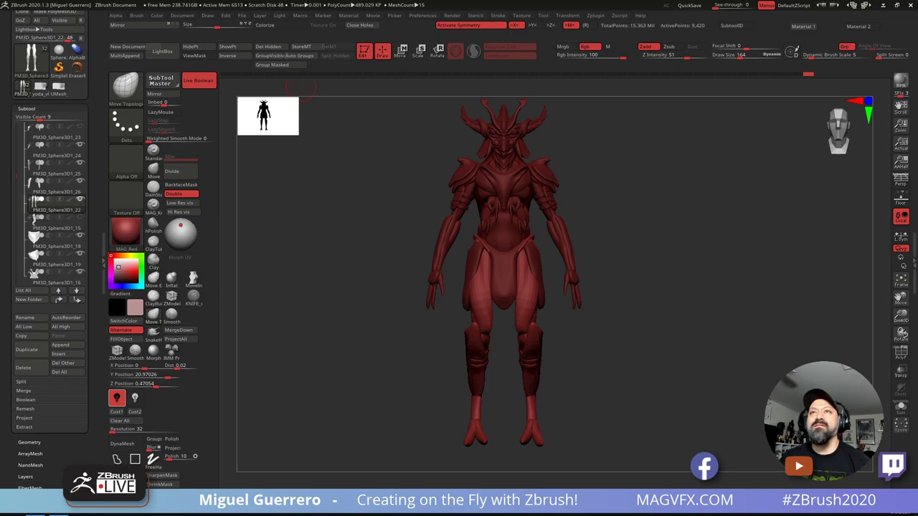
# Step: Select the long wing pieces on the creature's back and rotate them so their lower ends spread apart
pyautogui.moveTo(329, 310); pyautogui.dragTo(492, 268)
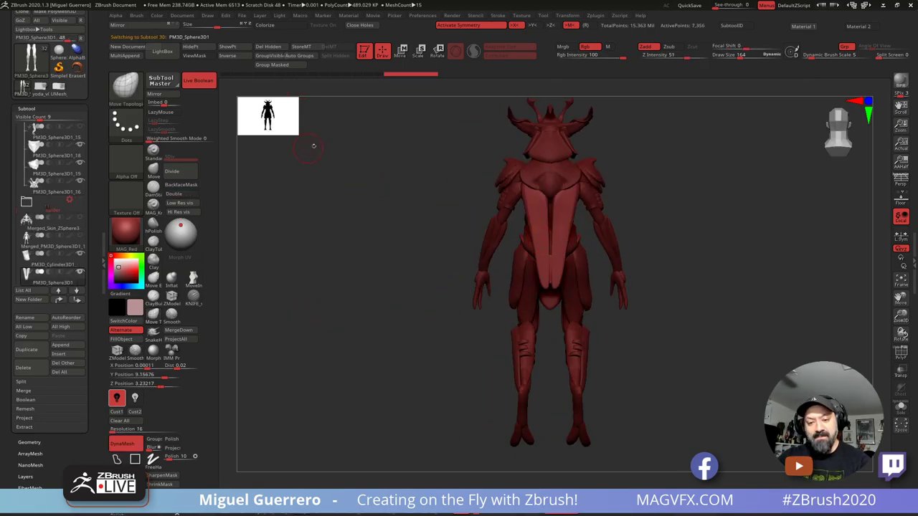
pyautogui.click(400, 50)
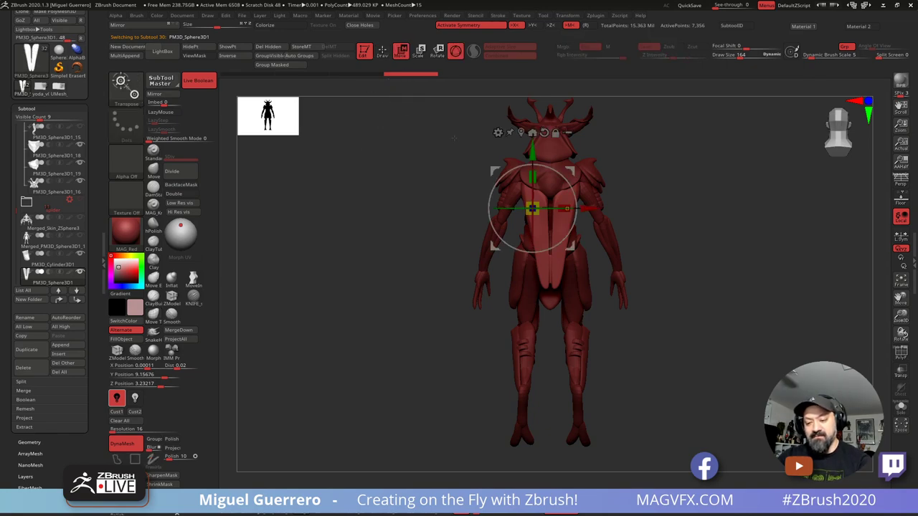
pyautogui.keyDown('alt'); pyautogui.click(535, 181); pyautogui.keyUp('alt')
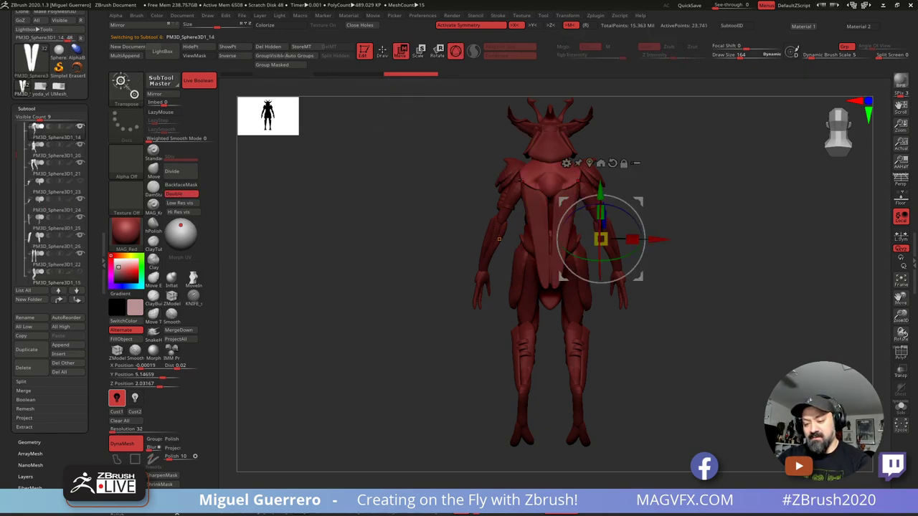
pyautogui.keyDown('alt'); pyautogui.click(528, 189); pyautogui.keyUp('alt')
pyautogui.keyDown('alt'); pyautogui.click(529, 205); pyautogui.keyUp('alt')
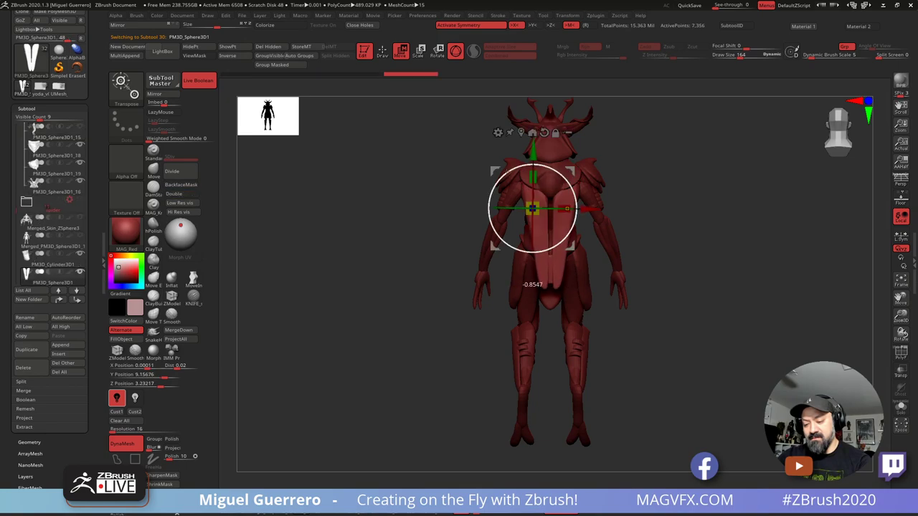
pyautogui.moveTo(576, 215); pyautogui.dragTo(585, 213)
pyautogui.moveTo(527, 207)
pyautogui.mouseDown()
pyautogui.moveTo(572, 206)
pyautogui.moveTo(530, 218)
pyautogui.mouseUp()
pyautogui.press('q')
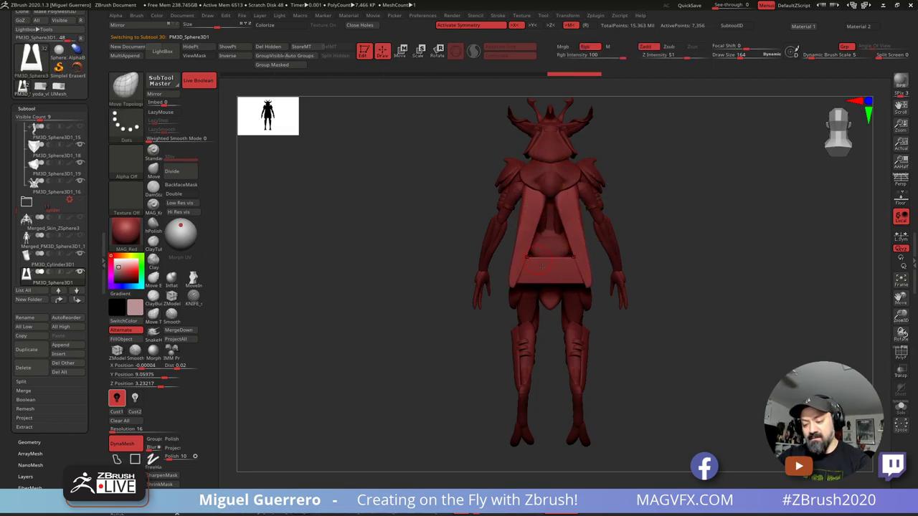
# Step: Isolate the wing pieces and mask the strip bridging their lower ends, covering its full width with a lasso mask
pyautogui.press('ctrl')
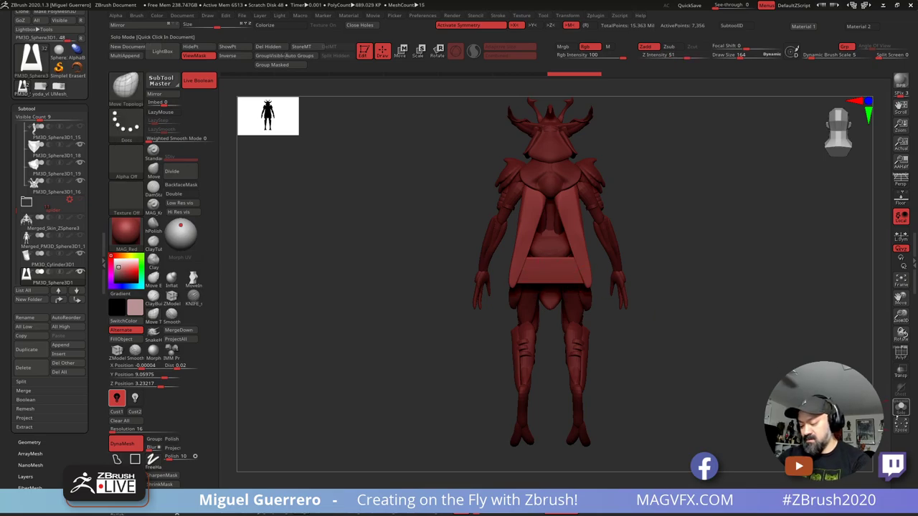
pyautogui.click(901, 408)
pyautogui.keyDown('ctrl'); pyautogui.moveTo(543, 248); pyautogui.dragTo(562, 317); pyautogui.keyUp('ctrl')
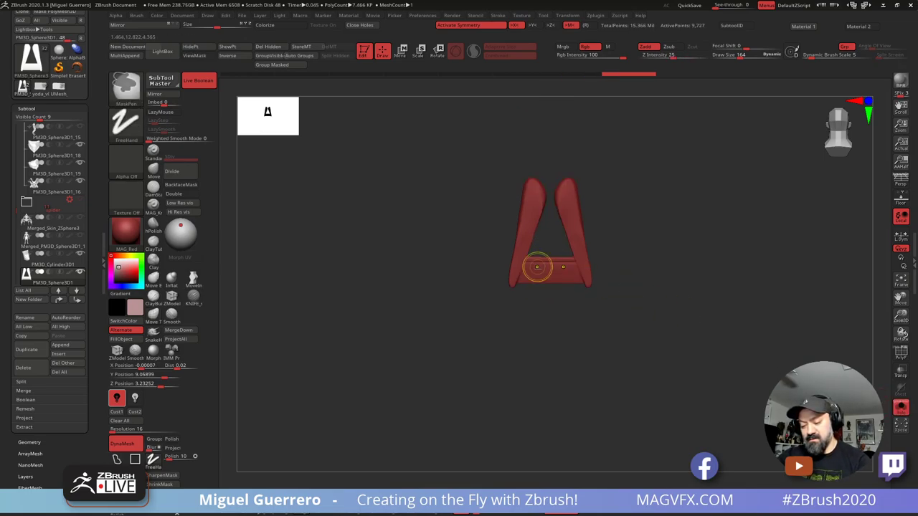
pyautogui.keyDown('ctrl'); pyautogui.moveTo(539, 251); pyautogui.dragTo(568, 306); pyautogui.keyUp('ctrl')
pyautogui.keyDown('ctrl'); pyautogui.moveTo(531, 272); pyautogui.dragTo(552, 298, button='right'); pyautogui.keyUp('ctrl')
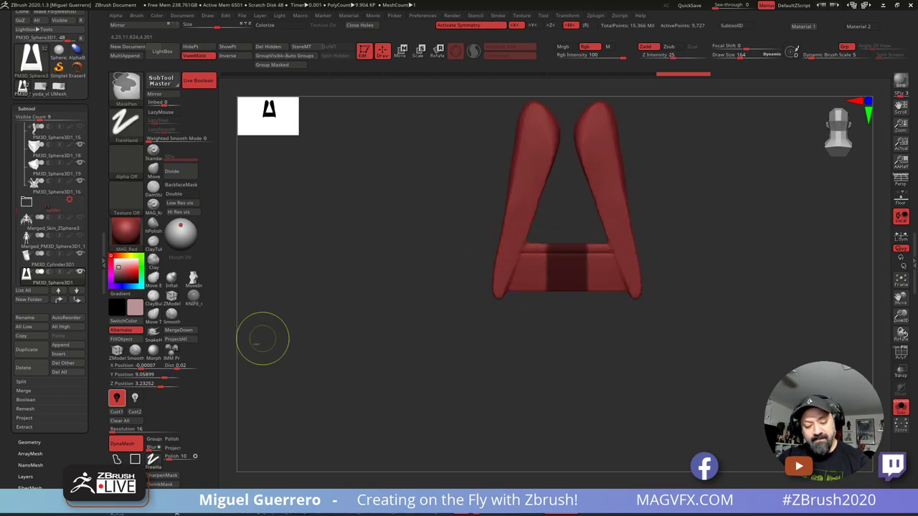
pyautogui.keyDown('ctrl'); pyautogui.click(117, 460); pyautogui.keyUp('ctrl')
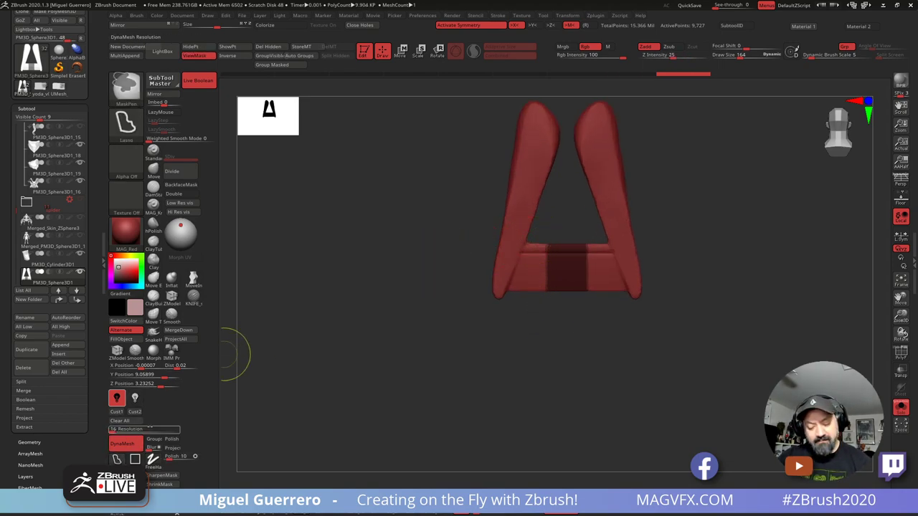
pyautogui.moveTo(525, 230)
pyautogui.keyDown('ctrl'); pyautogui.mouseDown()
pyautogui.moveTo(508, 317)
pyautogui.moveTo(578, 315)
pyautogui.mouseUp(); pyautogui.keyUp('ctrl')
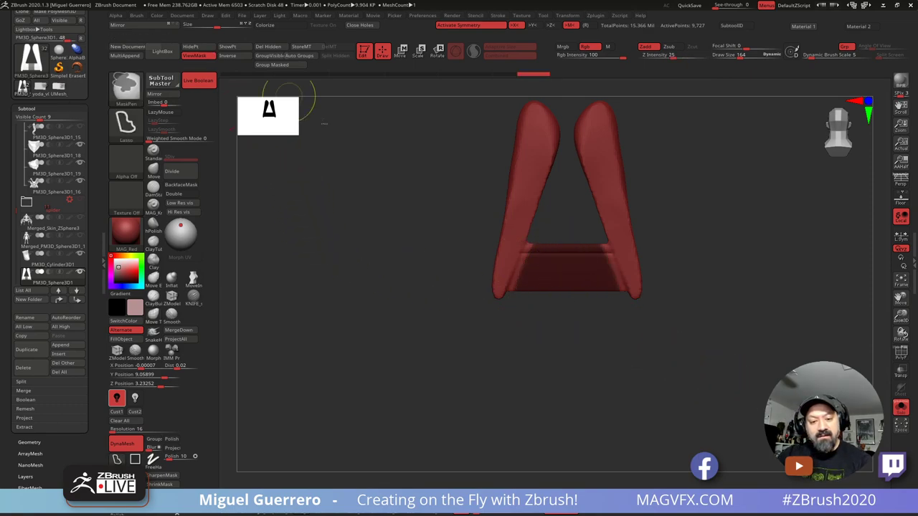
# Step: Remove the masked strip between the wings and smooth the leftover stubs on their inner edges
pyautogui.keyDown('ctrl'); pyautogui.click(289, 103); pyautogui.keyUp('ctrl')
pyautogui.click(191, 47)
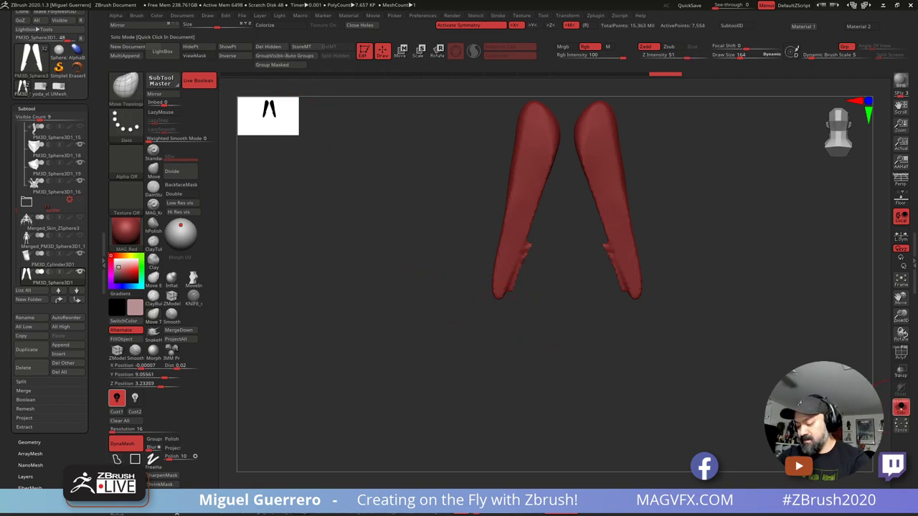
pyautogui.keyDown('ctrl'); pyautogui.keyDown('shift'); pyautogui.click(715, 361); pyautogui.keyUp('shift'); pyautogui.keyUp('ctrl')
pyautogui.keyDown('shift'); pyautogui.moveTo(592, 270); pyautogui.dragTo(628, 346); pyautogui.keyUp('shift')
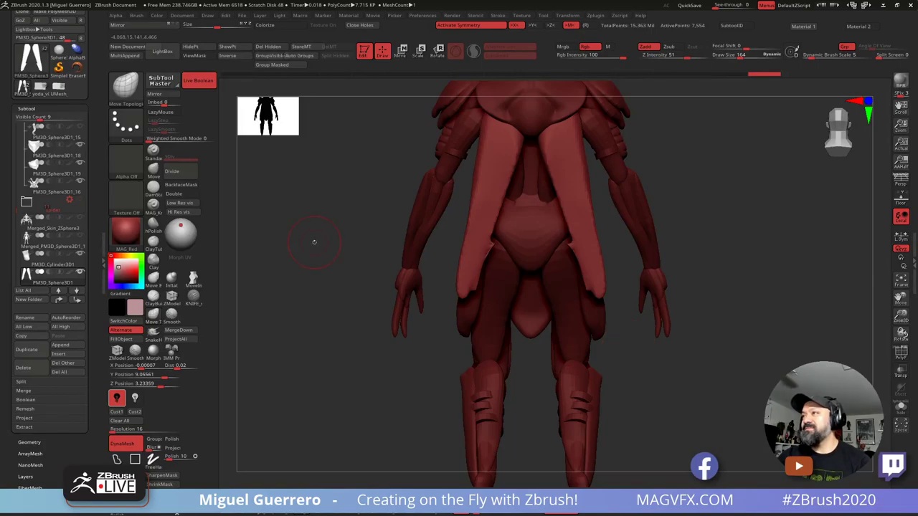
# Step: Duplicate the wing subtool, rotate the copy inward, and shift it forward beneath the original pair
pyautogui.keyDown('alt'); pyautogui.moveTo(314, 243); pyautogui.dragTo(355, 293); pyautogui.keyUp('alt')
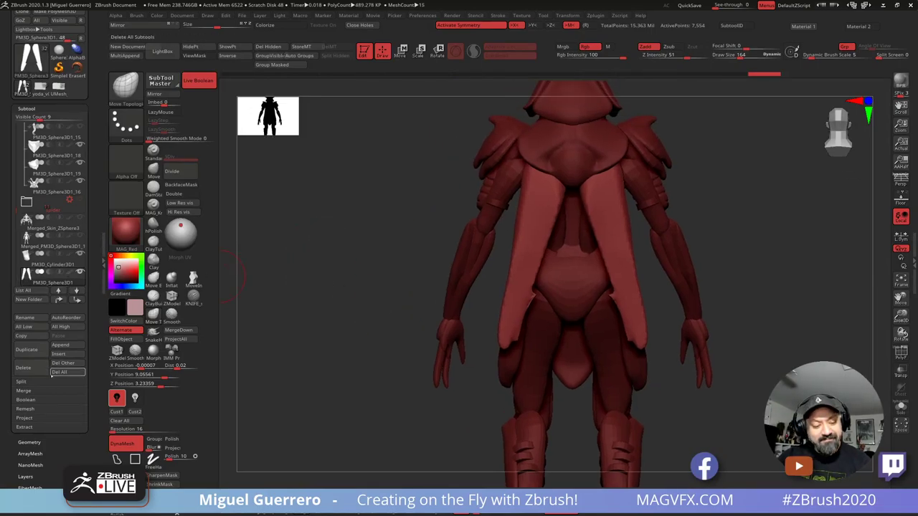
pyautogui.click(30, 349)
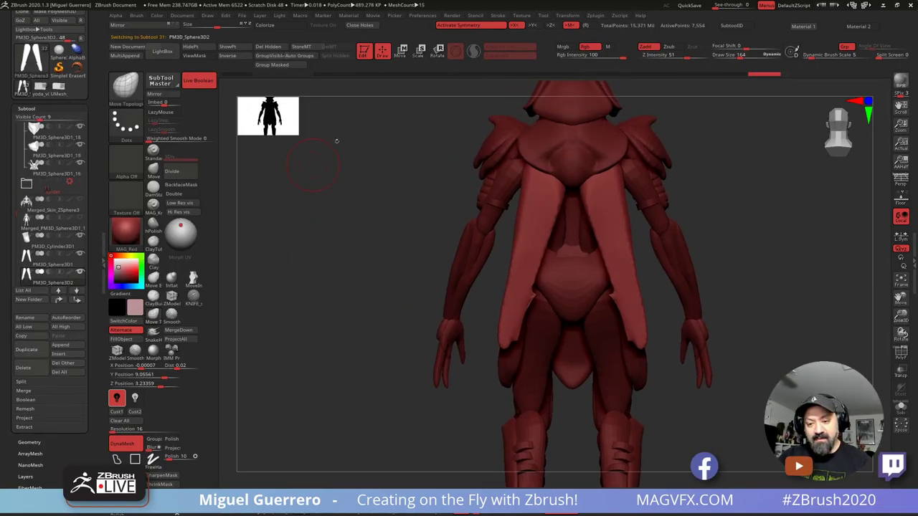
pyautogui.press('w')
pyautogui.moveTo(653, 192); pyautogui.dragTo(656, 202)
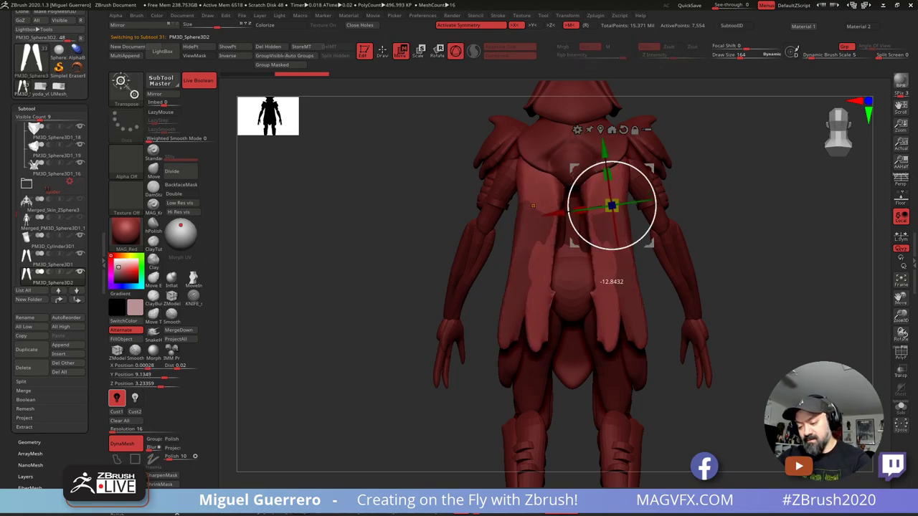
pyautogui.moveTo(768, 208); pyautogui.dragTo(674, 207)
pyautogui.moveTo(547, 206)
pyautogui.mouseDown()
pyautogui.moveTo(599, 205)
pyautogui.moveTo(538, 206)
pyautogui.mouseUp()
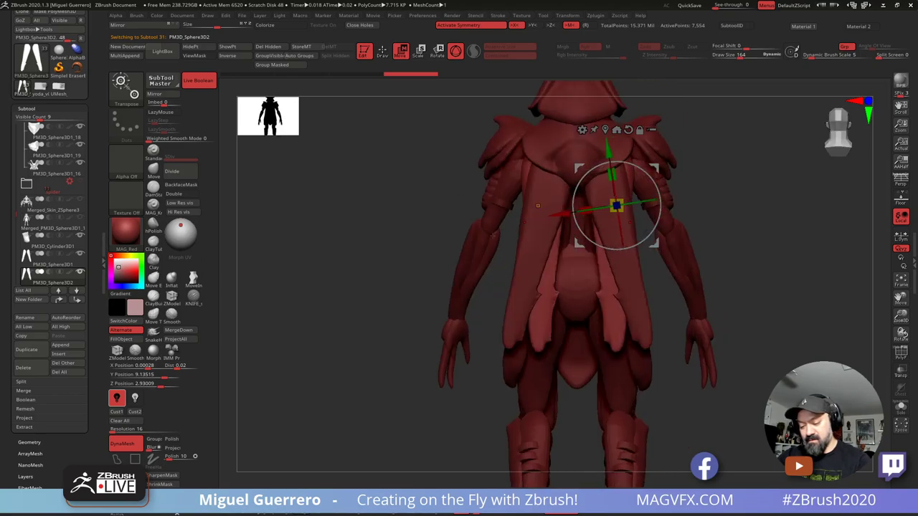
# Step: Smooth the lower ends of the inner wing pair and pull their tips downward with the Move brush
pyautogui.click(382, 51)
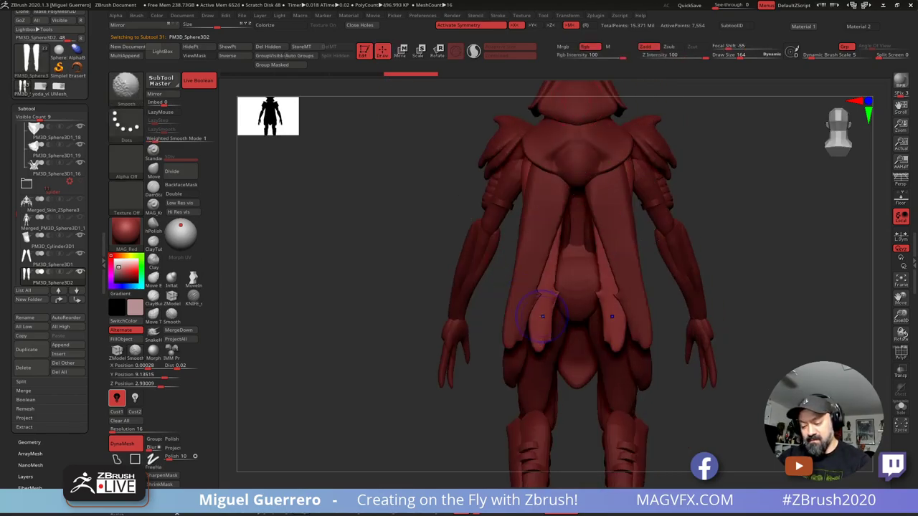
pyautogui.moveTo(543, 319)
pyautogui.keyDown('shift'); pyautogui.mouseDown()
pyautogui.moveTo(541, 302)
pyautogui.moveTo(543, 360)
pyautogui.mouseUp(); pyautogui.keyUp('shift')
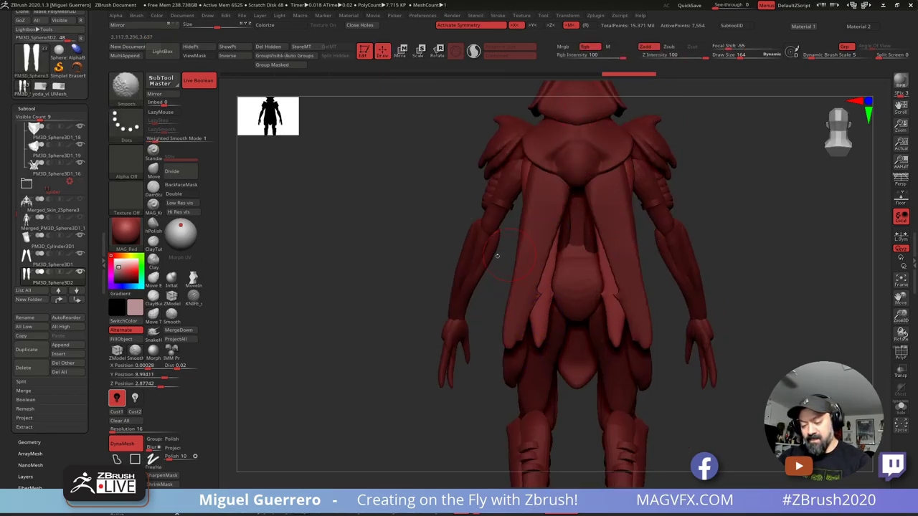
pyautogui.press('b')
pyautogui.press('m')
pyautogui.press('t')
pyautogui.press('b')
pyautogui.press('m')
pyautogui.press('v')
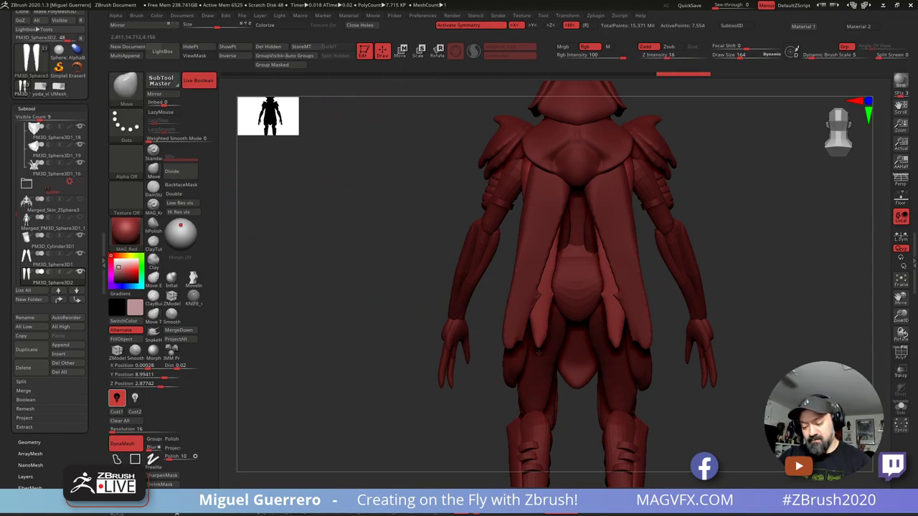
pyautogui.moveTo(545, 342); pyautogui.dragTo(548, 363)
pyautogui.moveTo(427, 287); pyautogui.dragTo(412, 255)
# Step: Select the outer wing pair and rotate it so the wings flare farther out from the body
pyautogui.keyDown('alt'); pyautogui.click(530, 213); pyautogui.keyUp('alt')
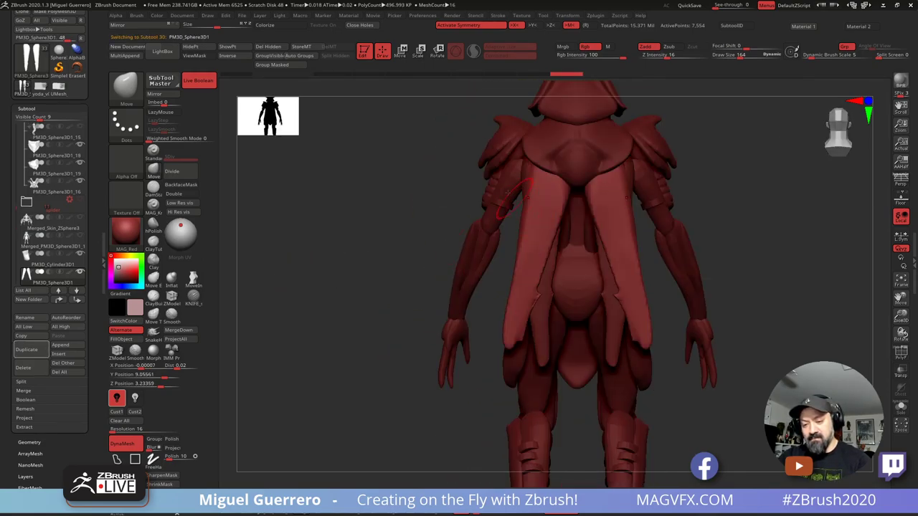
pyautogui.press('w')
pyautogui.moveTo(576, 189); pyautogui.dragTo(573, 200)
pyautogui.moveTo(565, 230); pyautogui.dragTo(571, 228)
pyautogui.click(382, 51)
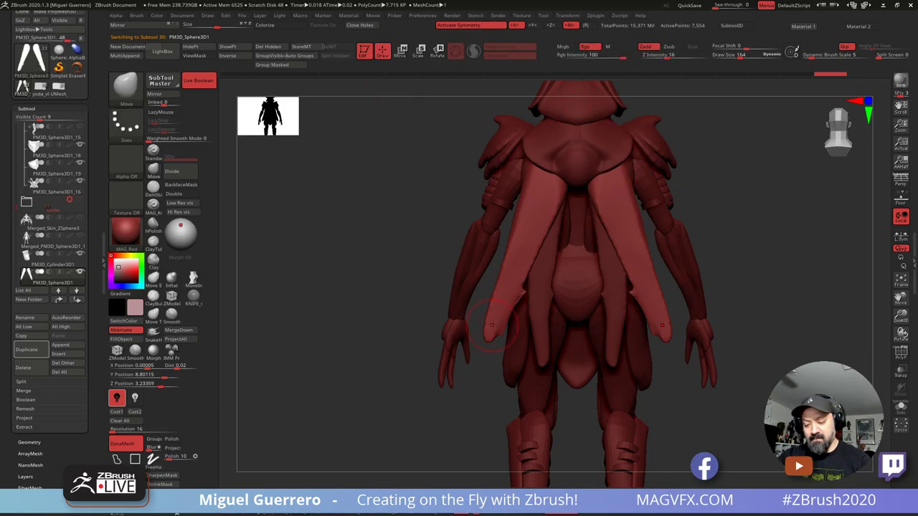
# Step: Stretch the outer wings' tips into points and curve their edges with Move and Smooth strokes
pyautogui.moveTo(486, 343); pyautogui.dragTo(485, 353)
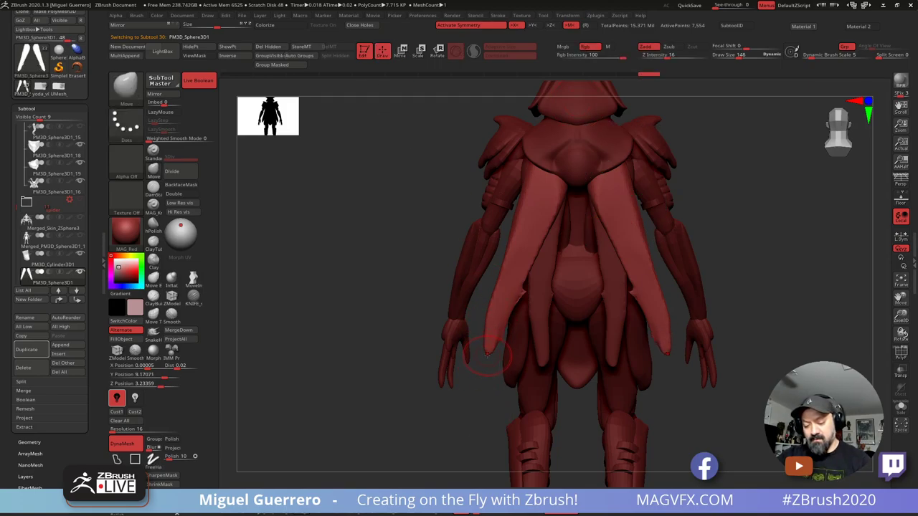
pyautogui.hotkey('ctrl', 'shift', 'z')
pyautogui.hotkey('ctrl', 'shift', 'z')
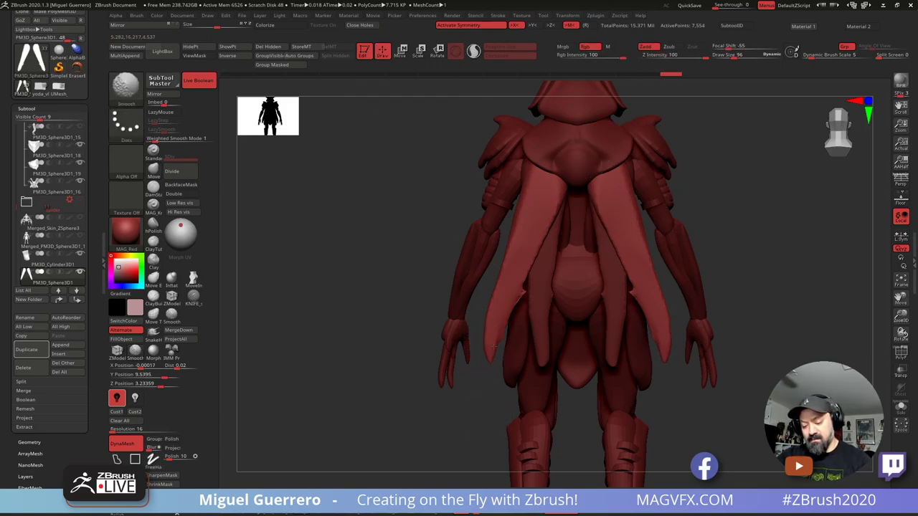
pyautogui.hotkey('ctrl', 'shift', 'z')
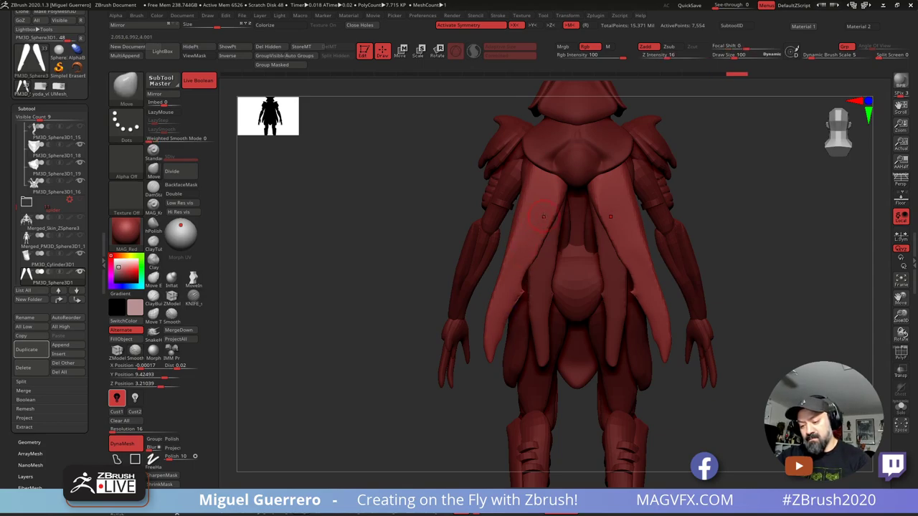
pyautogui.hotkey('ctrl', 'shift', 'z')
pyautogui.hotkey('ctrl', 'shift', 'z')
pyautogui.hotkey('ctrl', 'shift', 'z')
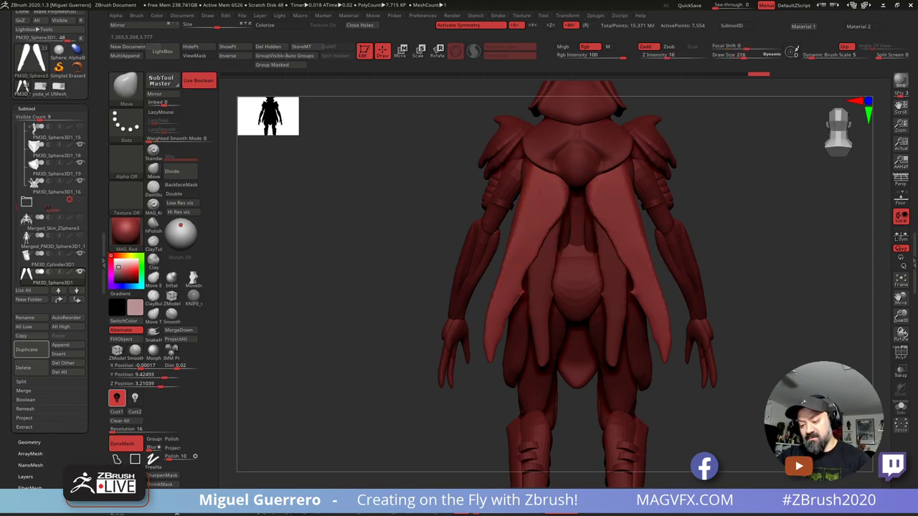
pyautogui.hotkey('ctrl', 'z')
pyautogui.hotkey('ctrl', 'z')
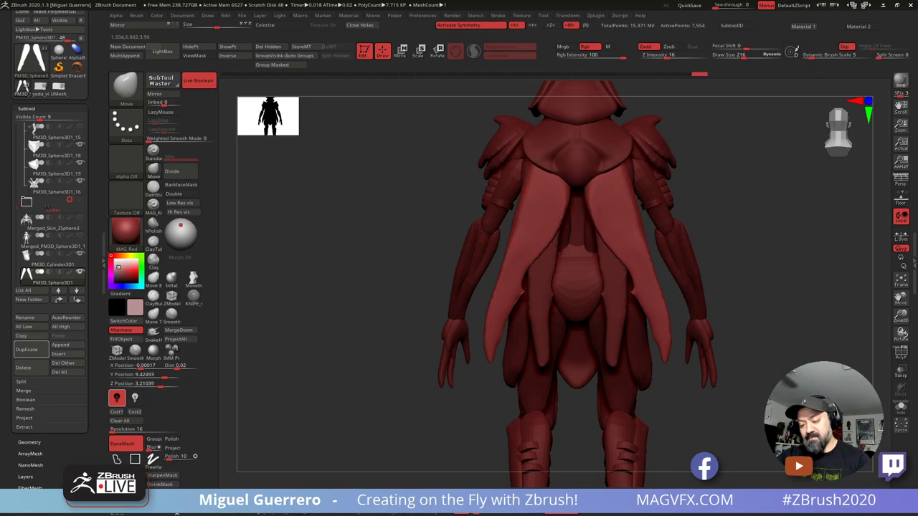
# Step: Tilt the outer wing pair and move it backward away from the body in the side view
pyautogui.moveTo(518, 199); pyautogui.dragTo(396, 257, button='right')
pyautogui.keyDown('ctrl'); pyautogui.moveTo(397, 257); pyautogui.dragTo(369, 293, button='right'); pyautogui.keyUp('ctrl')
pyautogui.moveTo(369, 292); pyautogui.dragTo(435, 159)
pyautogui.press('w')
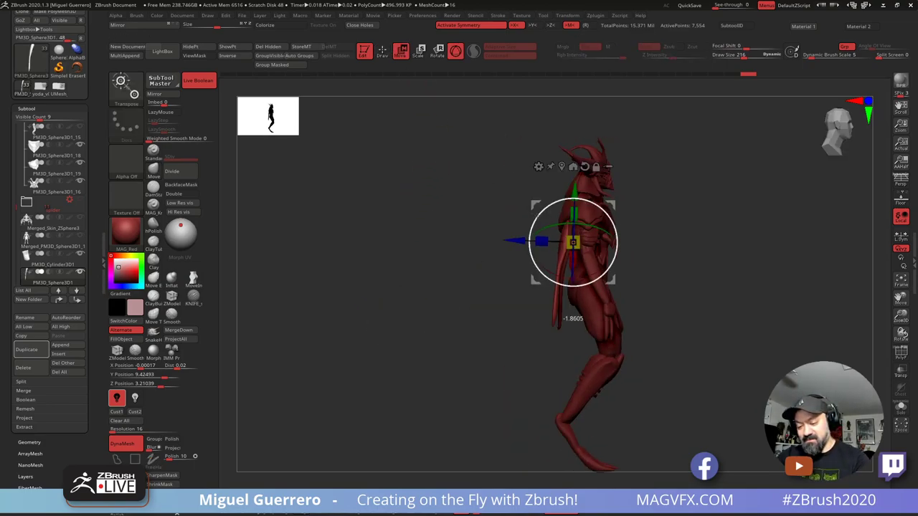
pyautogui.moveTo(514, 238); pyautogui.dragTo(509, 237)
pyautogui.moveTo(438, 235); pyautogui.dragTo(475, 236)
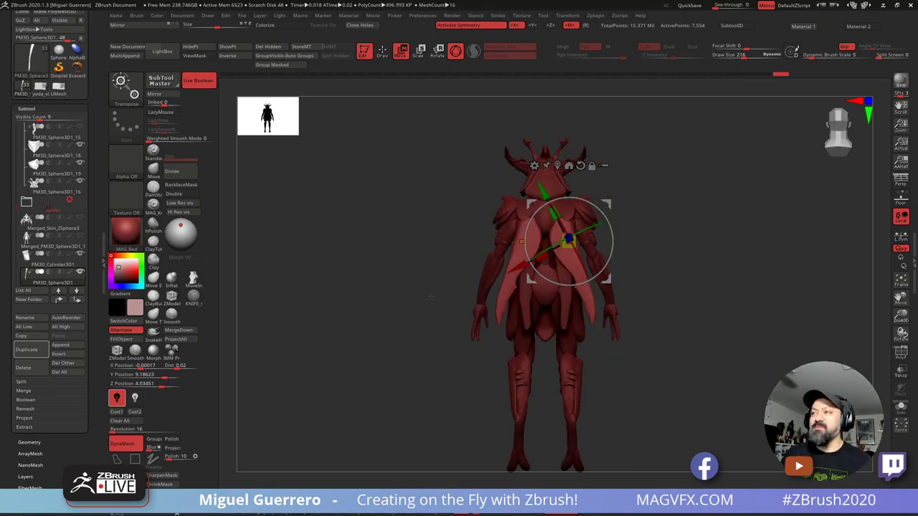
pyautogui.press('q')
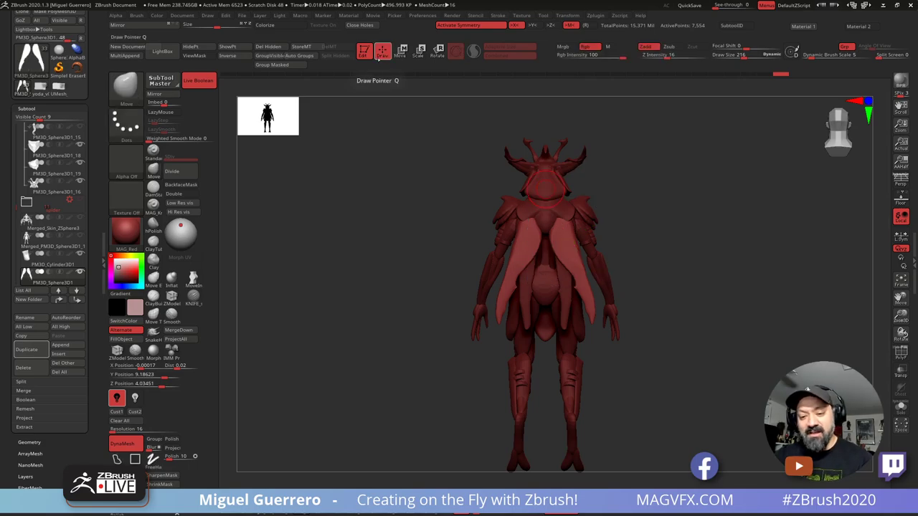
# Step: Select the upper back plate and carve its lobe edges with the DamStandard brush
pyautogui.moveTo(418, 317); pyautogui.dragTo(393, 314, button='right')
pyautogui.moveTo(394, 314)
pyautogui.keyDown('ctrl'); pyautogui.mouseDown(button='right')
pyautogui.moveTo(396, 352)
pyautogui.moveTo(420, 344)
pyautogui.mouseUp(button='right'); pyautogui.keyUp('ctrl')
pyautogui.keyDown('alt'); pyautogui.click(530, 222); pyautogui.keyUp('alt')
pyautogui.keyDown('ctrl'); pyautogui.moveTo(413, 223); pyautogui.dragTo(422, 256, button='right'); pyautogui.keyUp('ctrl')
pyautogui.press('b')
pyautogui.press('d')
pyautogui.press('s')
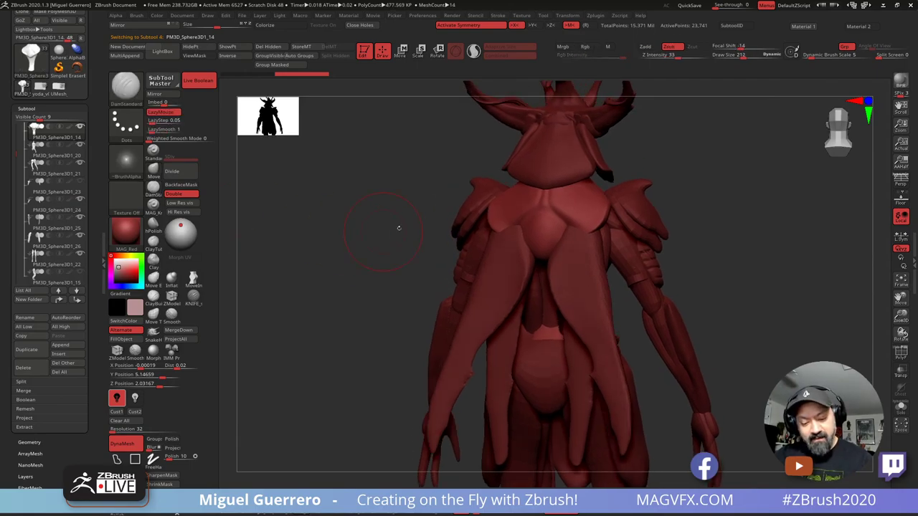
pyautogui.moveTo(457, 209); pyautogui.dragTo(414, 208)
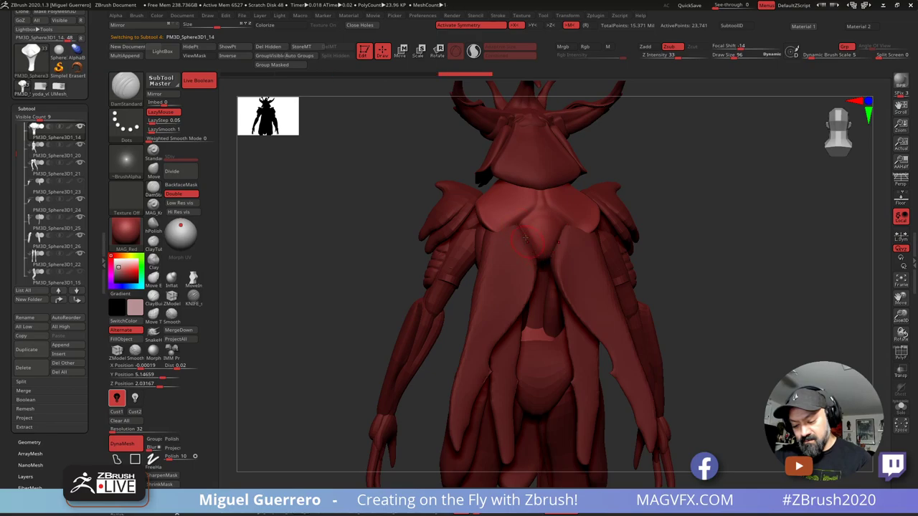
pyautogui.moveTo(523, 238); pyautogui.dragTo(520, 227)
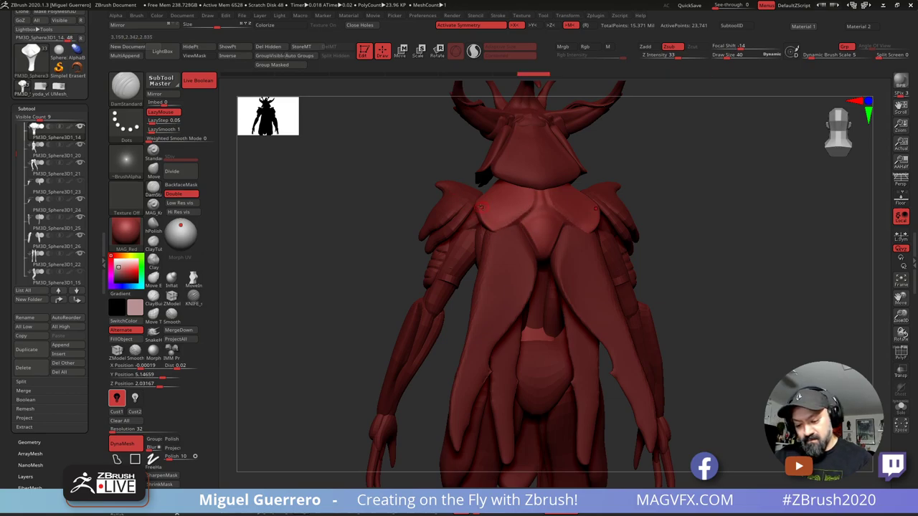
# Step: Carve creases with DamStandard along the central ridge between the upper back plate's two lobes
pyautogui.moveTo(492, 230); pyautogui.dragTo(551, 210, button='right')
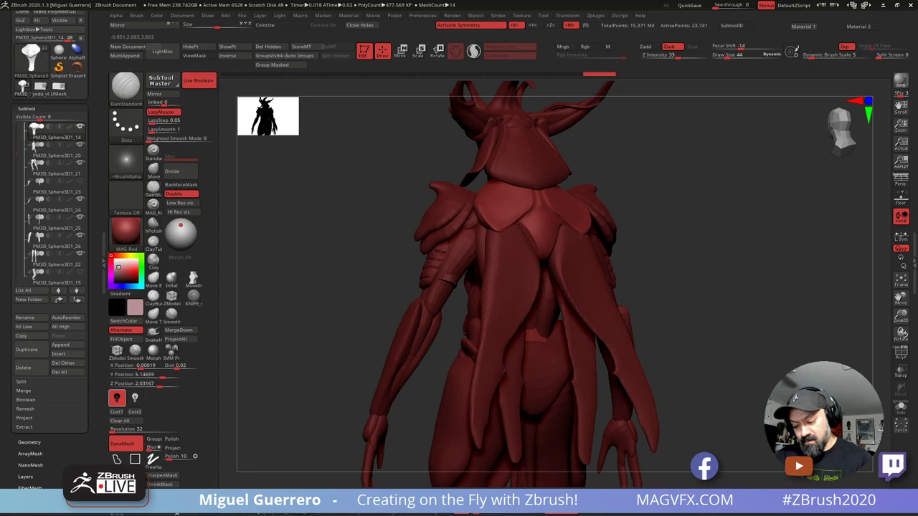
pyautogui.moveTo(580, 236)
pyautogui.mouseDown(button='right')
pyautogui.moveTo(374, 233)
pyautogui.moveTo(506, 214)
pyautogui.mouseUp(button='right')
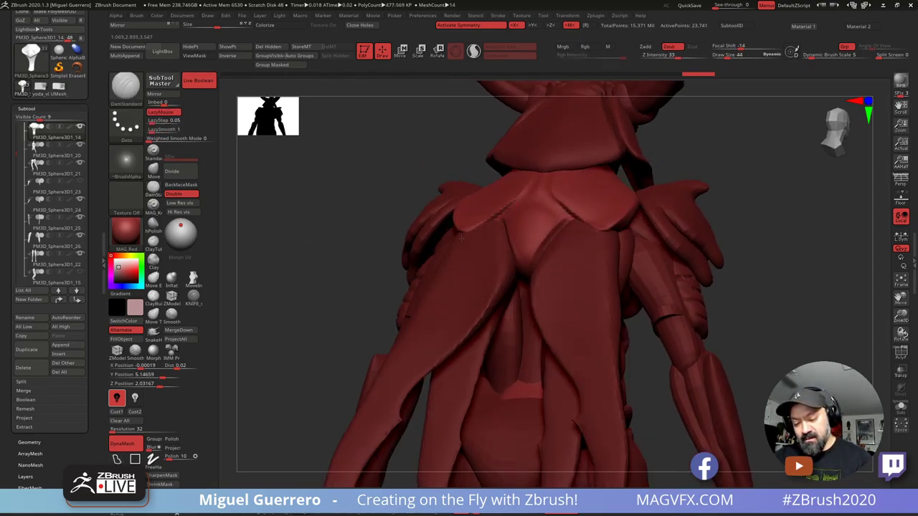
pyautogui.moveTo(448, 238)
pyautogui.mouseDown(button='right')
pyautogui.moveTo(456, 276)
pyautogui.moveTo(495, 281)
pyautogui.mouseUp(button='right')
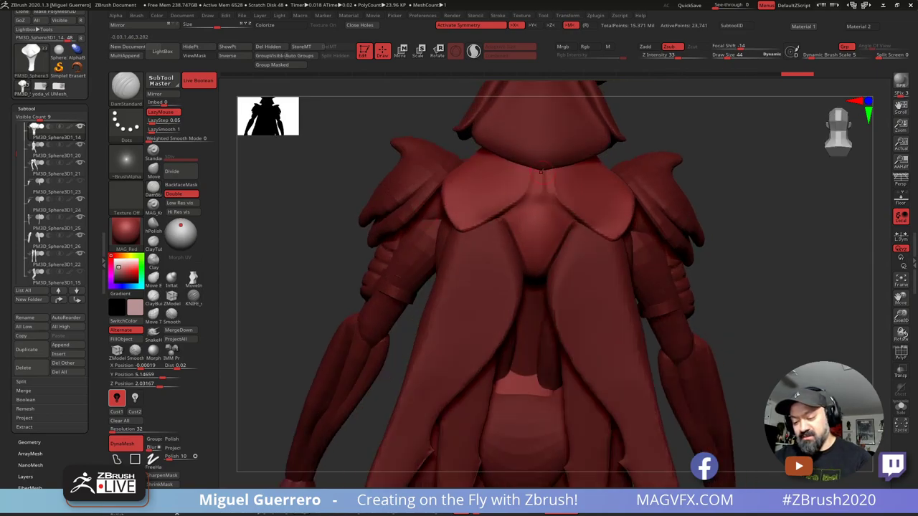
pyautogui.moveTo(545, 173); pyautogui.dragTo(569, 222)
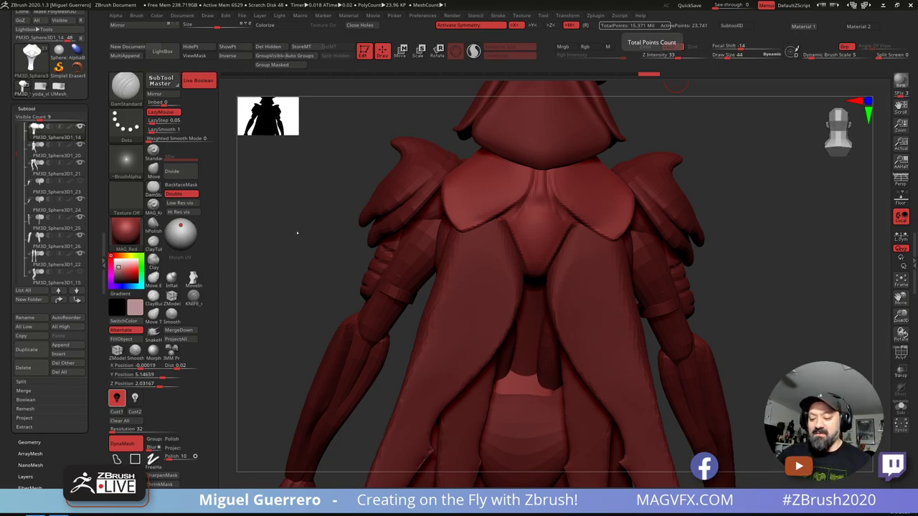
pyautogui.moveTo(296, 230)
pyautogui.mouseDown()
pyautogui.moveTo(285, 225)
pyautogui.moveTo(304, 239)
pyautogui.mouseUp()
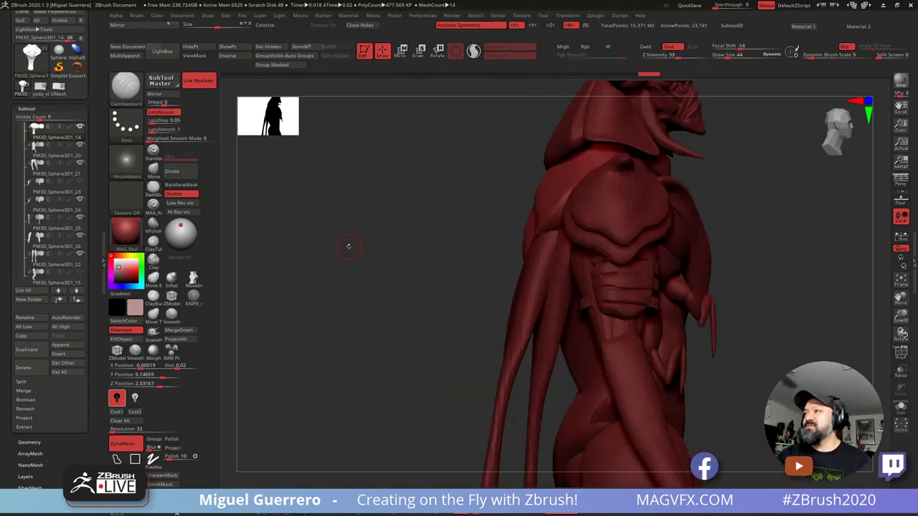
# Step: Select the head and reshape the rear plate behind it with a large Move brush
pyautogui.moveTo(344, 244); pyautogui.dragTo(340, 299)
pyautogui.moveTo(340, 300)
pyautogui.keyDown('ctrl'); pyautogui.mouseDown(button='right')
pyautogui.moveTo(339, 288)
pyautogui.moveTo(327, 344)
pyautogui.moveTo(397, 292)
pyautogui.mouseUp(button='right'); pyautogui.keyUp('ctrl')
pyautogui.moveTo(398, 292); pyautogui.dragTo(425, 288)
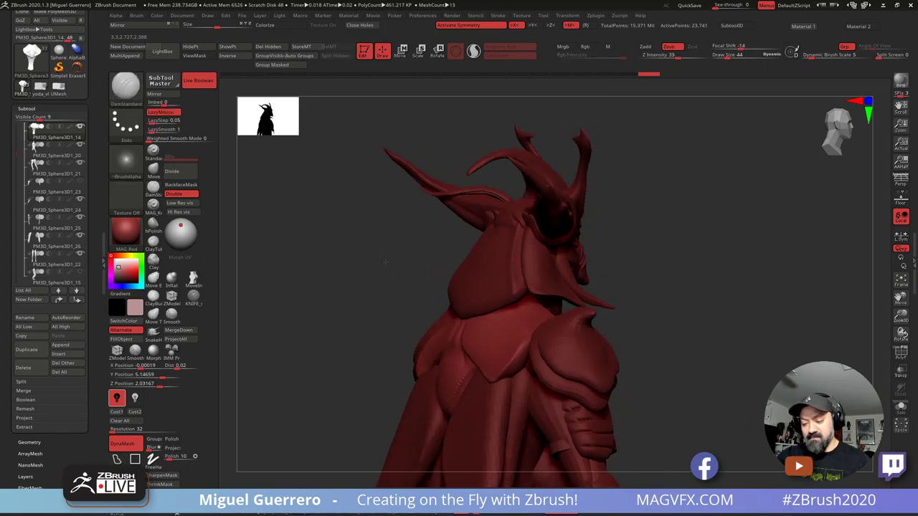
pyautogui.keyDown('alt'); pyautogui.click(479, 257); pyautogui.keyUp('alt')
pyautogui.moveTo(350, 224); pyautogui.dragTo(371, 222)
pyautogui.press('b')
pyautogui.press('m')
pyautogui.press('v')
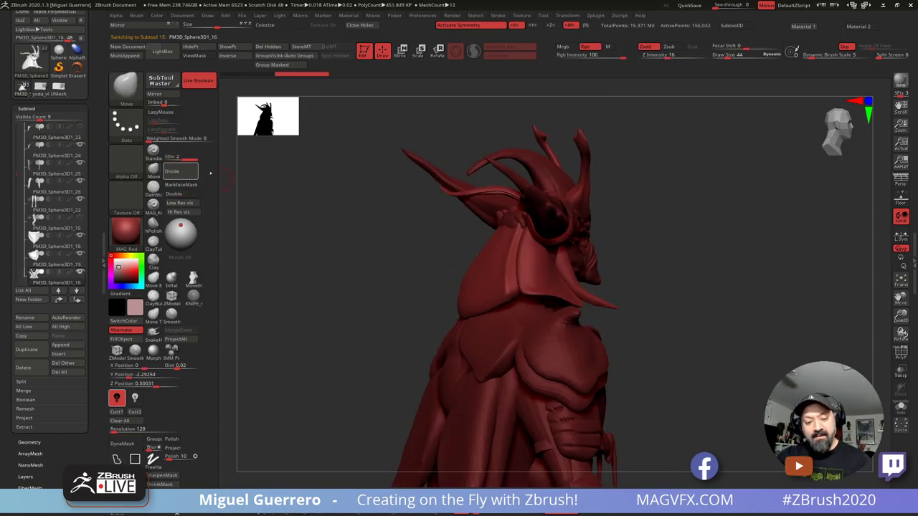
pyautogui.moveTo(507, 224)
pyautogui.mouseDown()
pyautogui.moveTo(496, 216)
pyautogui.moveTo(455, 241)
pyautogui.moveTo(487, 244)
pyautogui.moveTo(477, 266)
pyautogui.mouseUp()
pyautogui.press('shift')
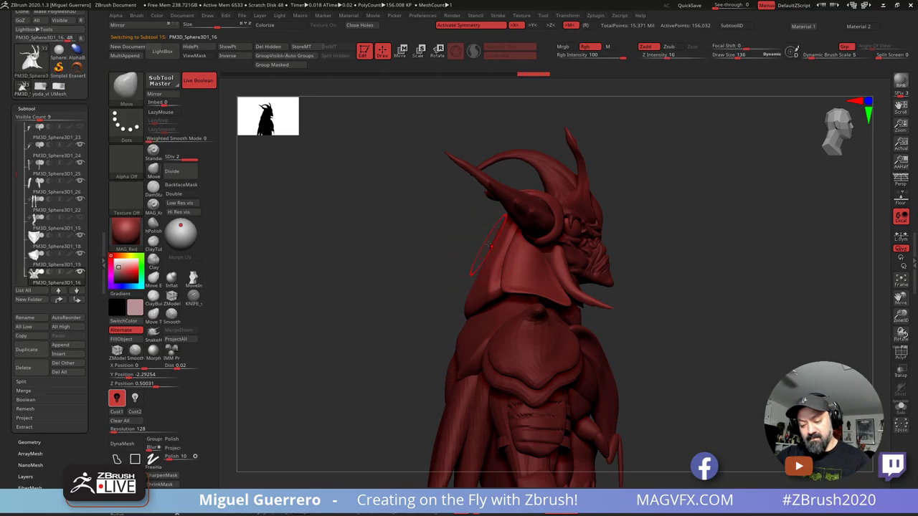
pyautogui.press(']')
pyautogui.moveTo(483, 229); pyautogui.dragTo(454, 224)
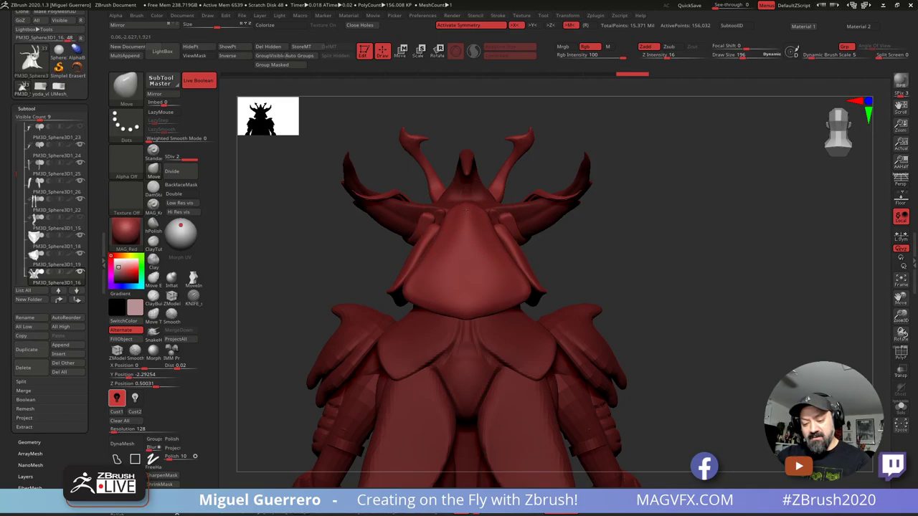
pyautogui.moveTo(609, 285)
pyautogui.mouseDown()
pyautogui.moveTo(632, 280)
pyautogui.moveTo(618, 283)
pyautogui.mouseUp()
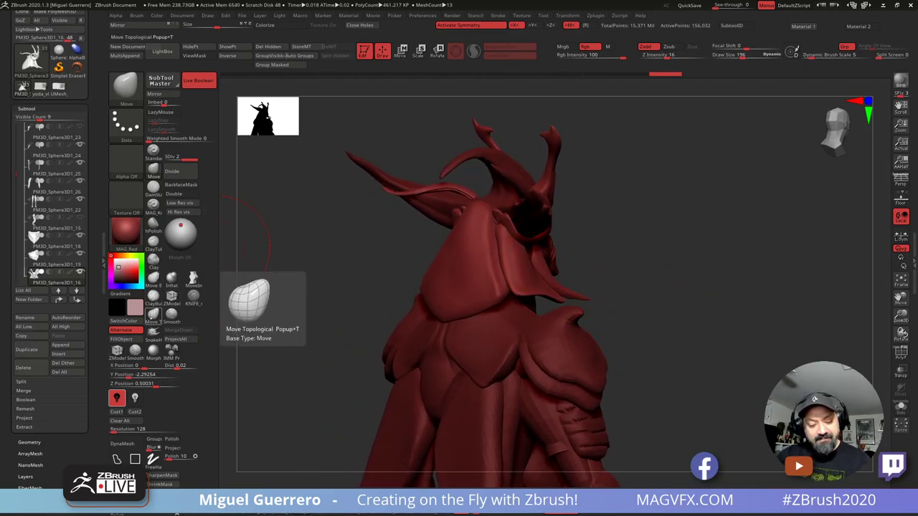
# Step: Shift the upper edge of the rear head plate beside the eye with a smaller Move Topological brush
pyautogui.click(152, 314)
pyautogui.press('[')
pyautogui.press('[')
pyautogui.press('[')
pyautogui.press('[')
pyautogui.press('[')
pyautogui.press('[')
pyautogui.press('[')
pyautogui.press('[')
pyautogui.press('[')
pyautogui.press('[')
pyautogui.press('[')
pyautogui.press('[')
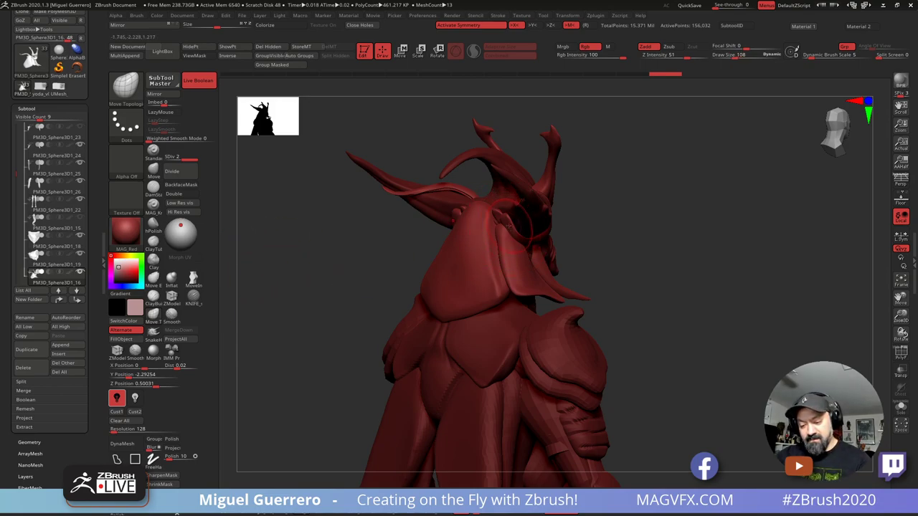
pyautogui.moveTo(506, 206)
pyautogui.mouseDown()
pyautogui.moveTo(502, 222)
pyautogui.moveTo(489, 215)
pyautogui.mouseUp()
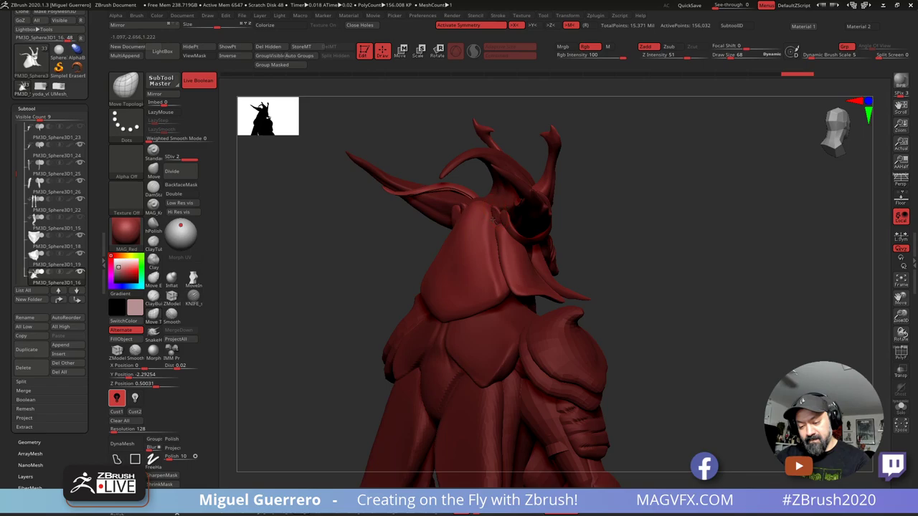
pyautogui.keyDown('shift'); pyautogui.moveTo(408, 216); pyautogui.dragTo(466, 219); pyautogui.keyUp('shift')
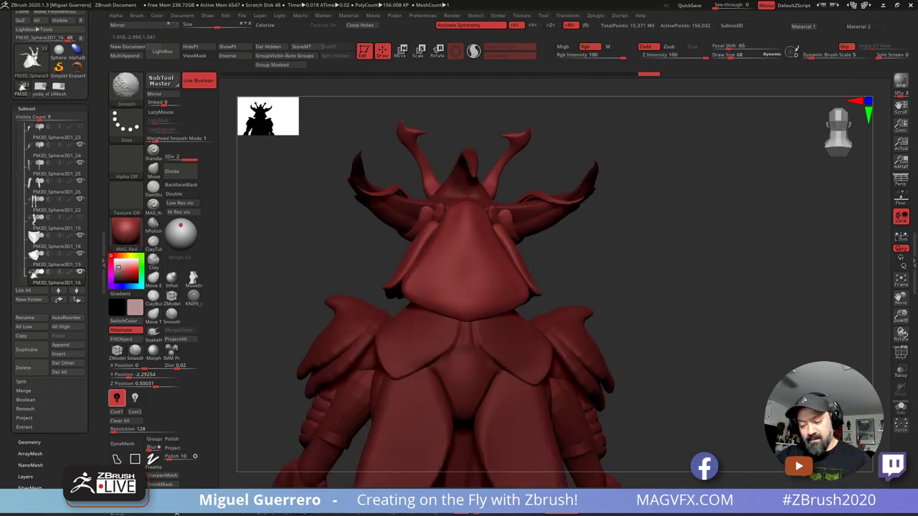
pyautogui.moveTo(568, 263); pyautogui.dragTo(571, 286)
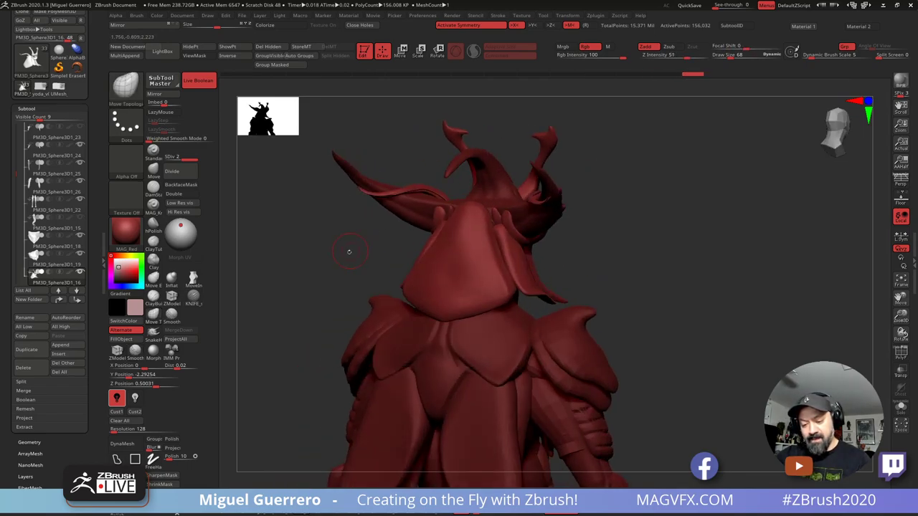
pyautogui.moveTo(349, 251); pyautogui.dragTo(343, 262)
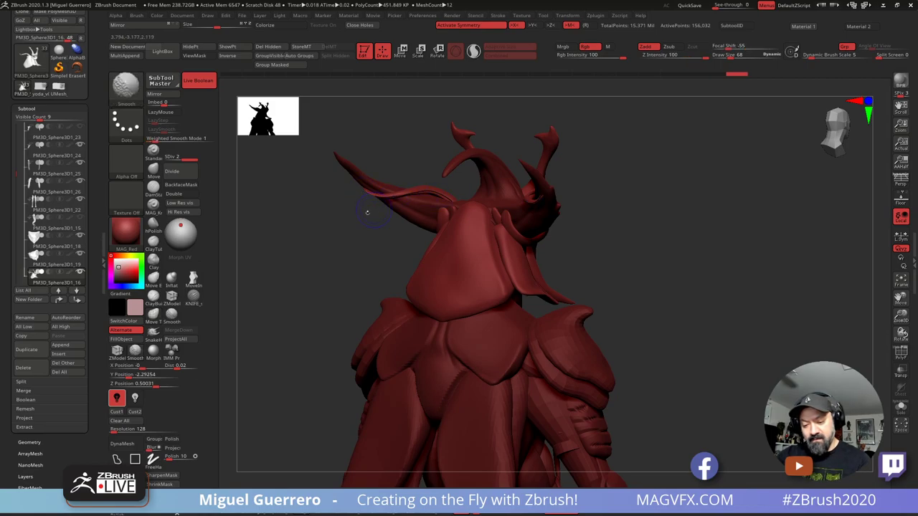
pyautogui.moveTo(364, 209); pyautogui.dragTo(339, 261)
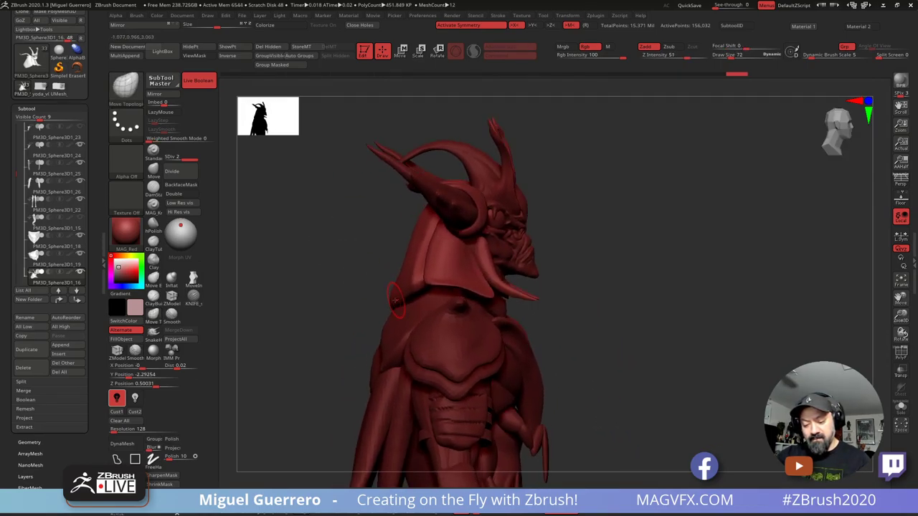
# Step: Pull the lower rim of the rear head plate outward and down into a central point with Move Topological
pyautogui.press(']')
pyautogui.press(']')
pyautogui.press(']')
pyautogui.press(']')
pyautogui.press(']')
pyautogui.press(']')
pyautogui.press(']')
pyautogui.press(']')
pyautogui.press(']')
pyautogui.press(']')
pyautogui.press(']')
pyautogui.press(']')
pyautogui.press(']')
pyautogui.press(']')
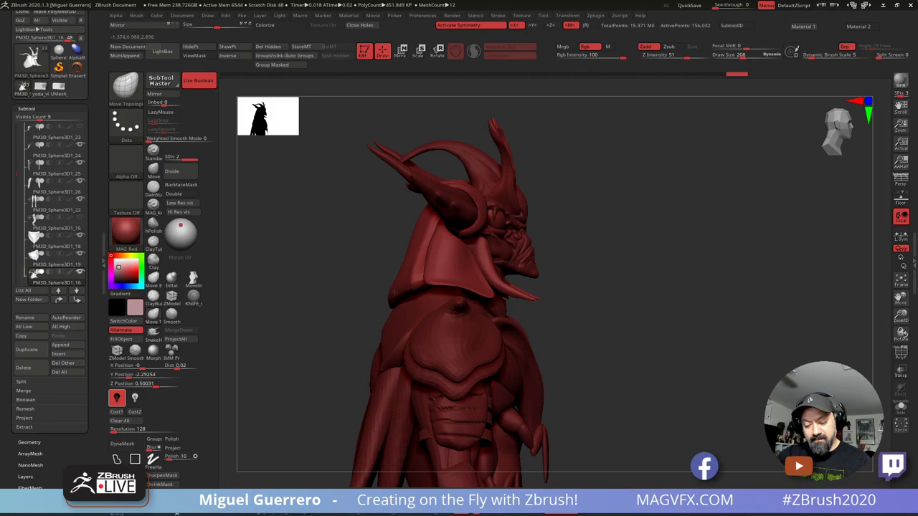
pyautogui.moveTo(343, 277); pyautogui.dragTo(395, 266)
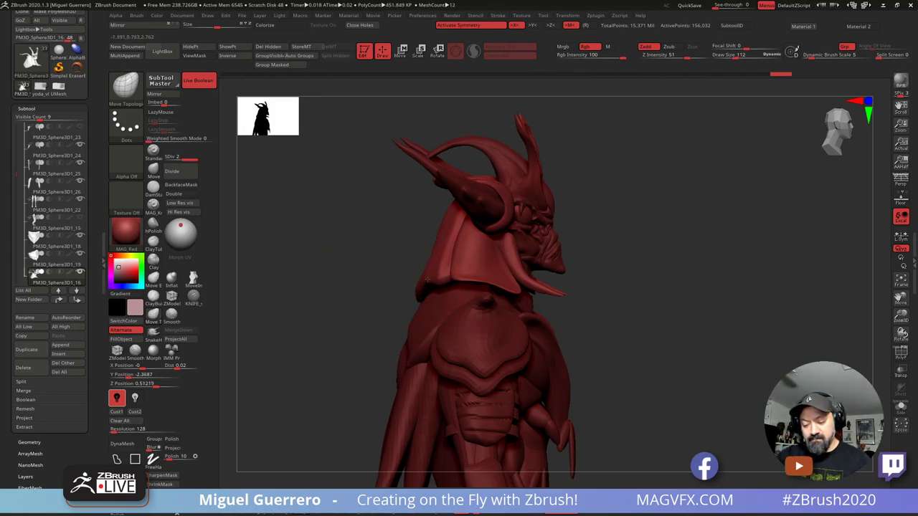
pyautogui.press('[')
pyautogui.press('[')
pyautogui.moveTo(350, 292); pyautogui.dragTo(398, 298)
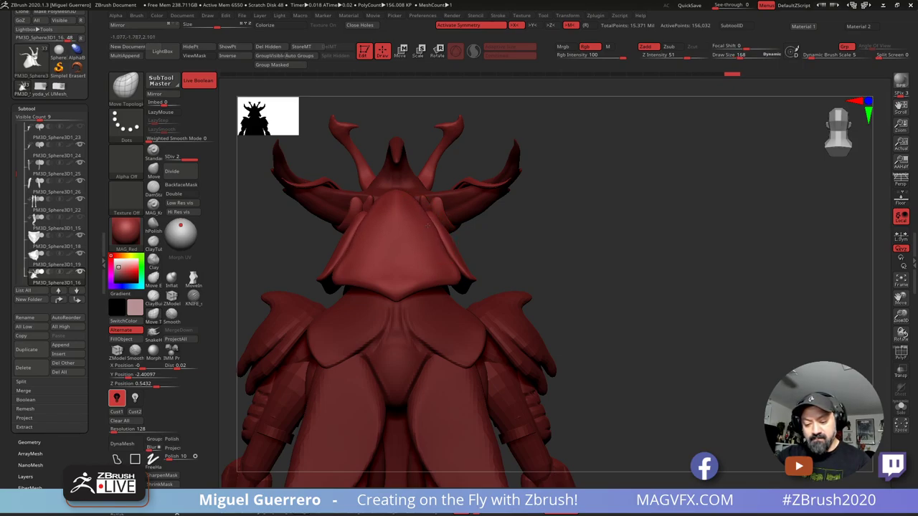
pyautogui.moveTo(442, 243); pyautogui.dragTo(446, 246)
# Step: Raise the top of the rear head plate into a peak toward the central horn with Move Topological
pyautogui.keyDown('alt'); pyautogui.moveTo(574, 268); pyautogui.dragTo(714, 275); pyautogui.keyUp('alt')
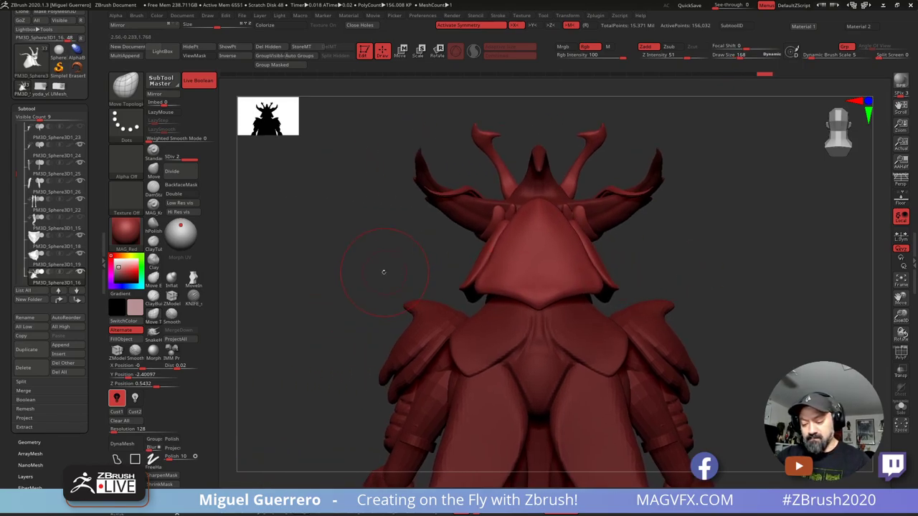
pyautogui.keyDown('alt'); pyautogui.moveTo(348, 263); pyautogui.dragTo(353, 288, button='right'); pyautogui.keyUp('alt')
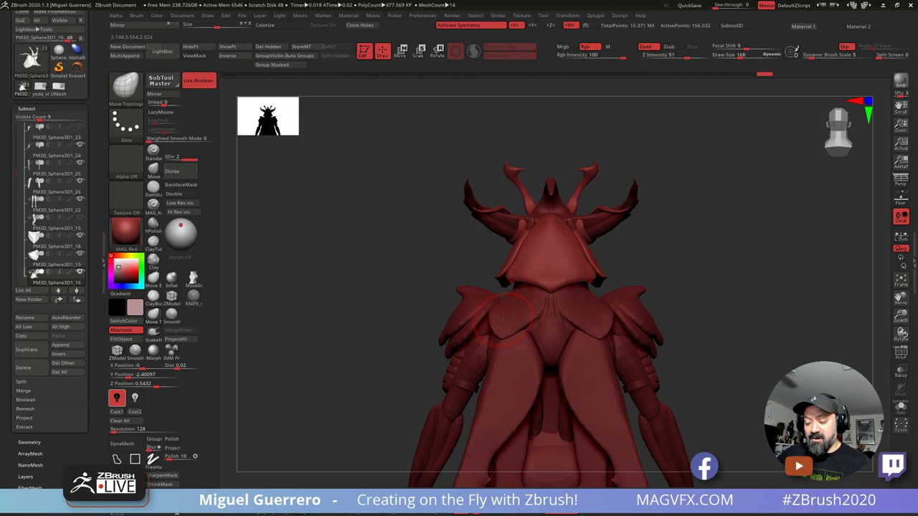
pyautogui.moveTo(424, 265); pyautogui.dragTo(455, 260)
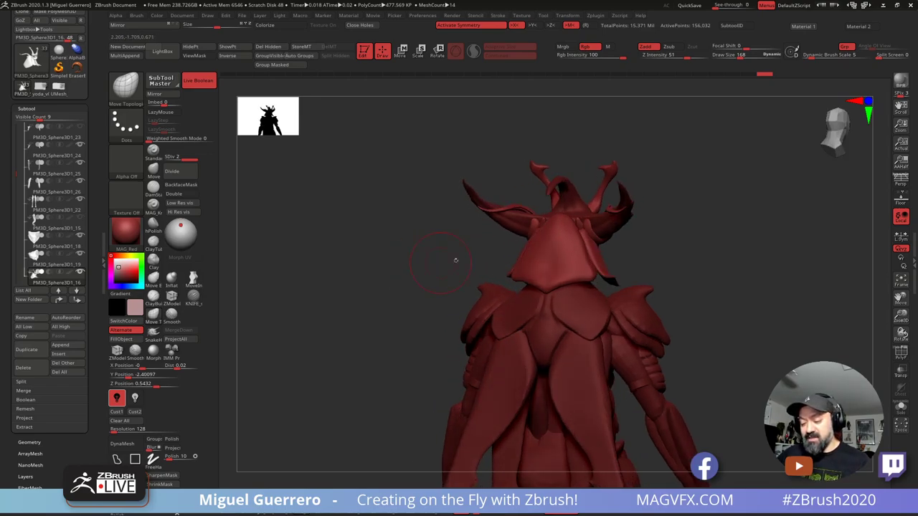
pyautogui.moveTo(382, 301); pyautogui.dragTo(379, 308)
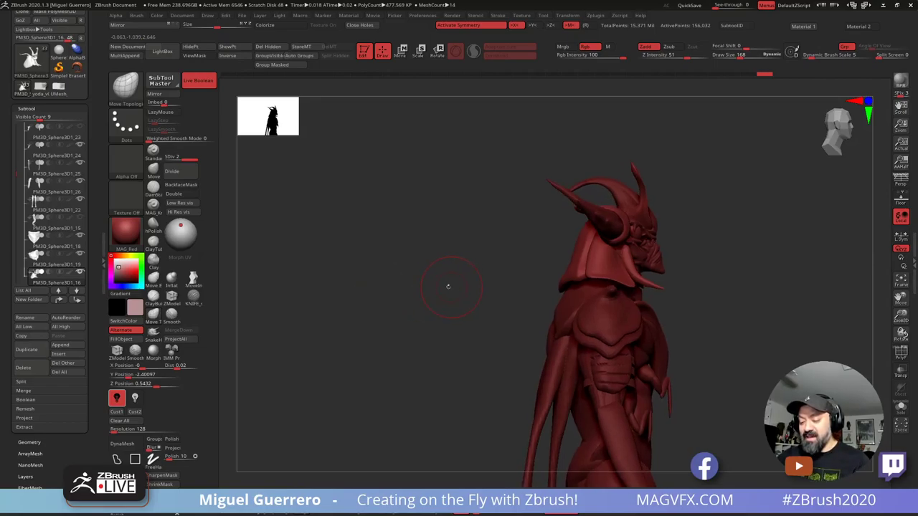
pyautogui.moveTo(447, 285); pyautogui.dragTo(365, 254)
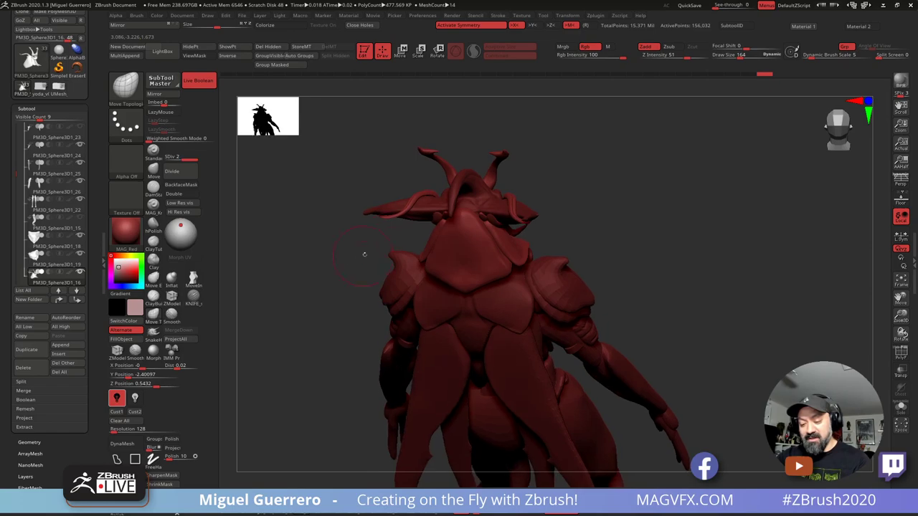
pyautogui.moveTo(460, 194); pyautogui.dragTo(398, 202)
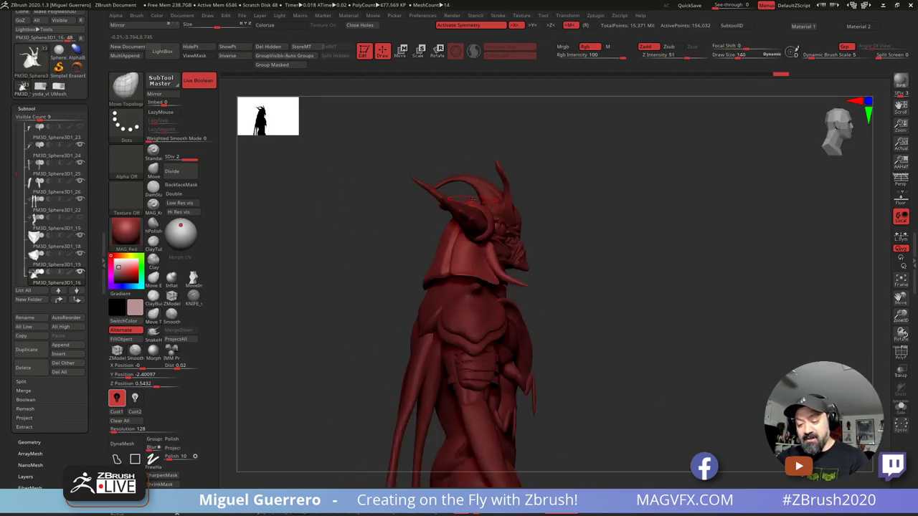
pyautogui.moveTo(423, 207); pyautogui.dragTo(470, 209, button='right')
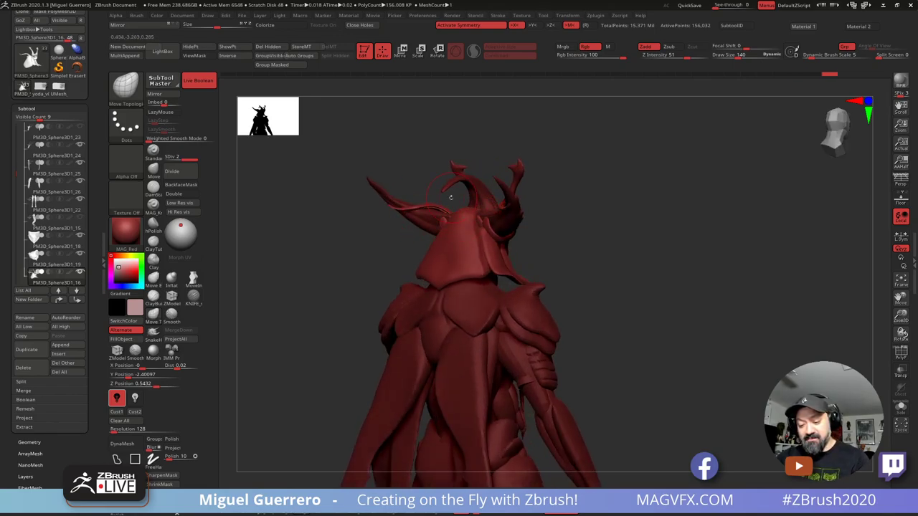
pyautogui.moveTo(361, 232)
pyautogui.keyDown('shift'); pyautogui.mouseDown()
pyautogui.moveTo(385, 232)
pyautogui.moveTo(361, 240)
pyautogui.moveTo(377, 242)
pyautogui.mouseUp(); pyautogui.keyUp('shift')
pyautogui.press('shift')
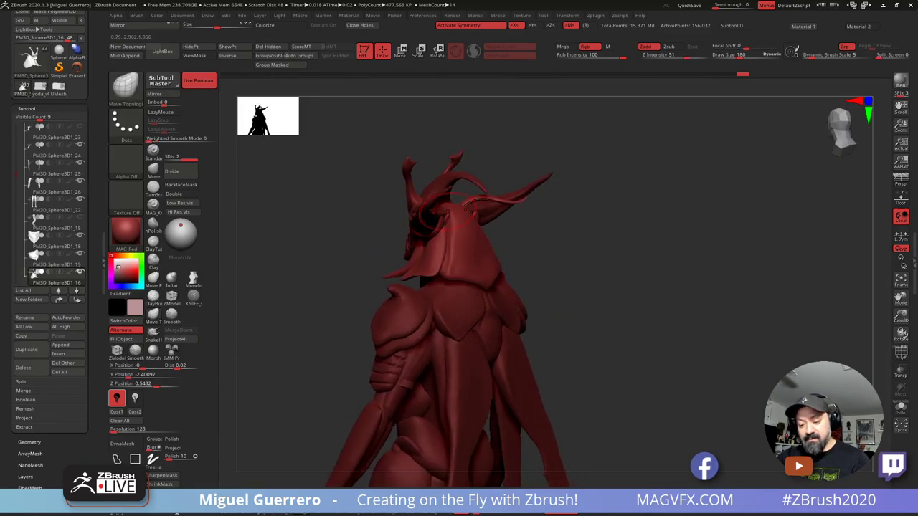
pyautogui.keyDown('shift'); pyautogui.moveTo(567, 283); pyautogui.dragTo(532, 281); pyautogui.keyUp('shift')
pyautogui.keyDown('alt'); pyautogui.moveTo(402, 242); pyautogui.dragTo(428, 260); pyautogui.keyUp('alt')
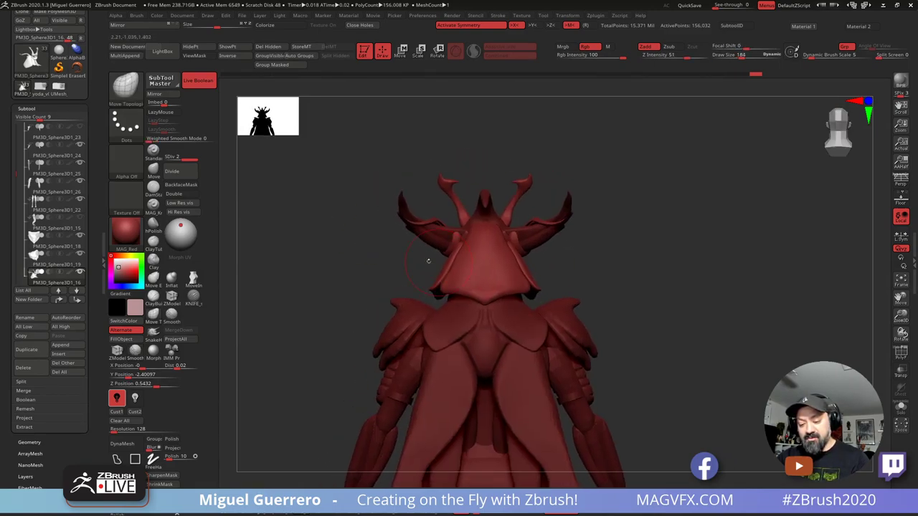
pyautogui.press('shift')
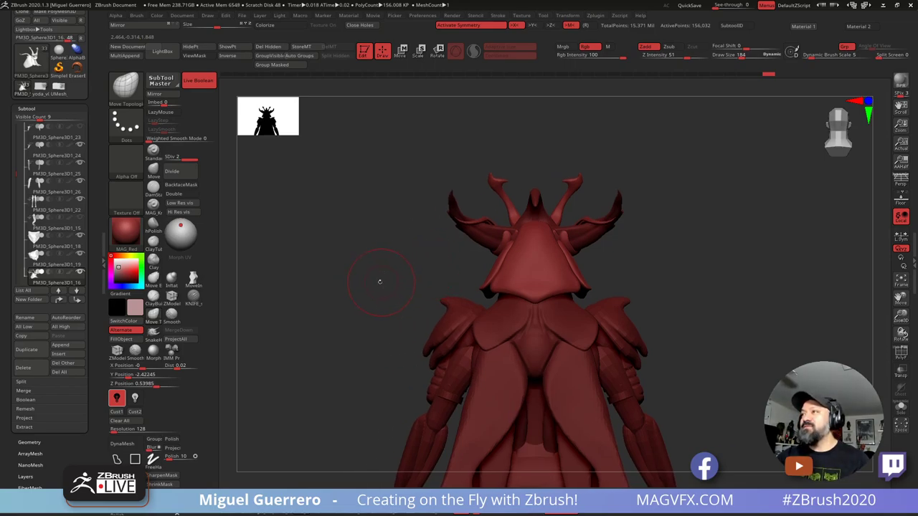
# Step: Turn the creature to its front and change its display material to z91
pyautogui.moveTo(380, 281)
pyautogui.mouseDown()
pyautogui.moveTo(338, 284)
pyautogui.moveTo(388, 298)
pyautogui.mouseUp()
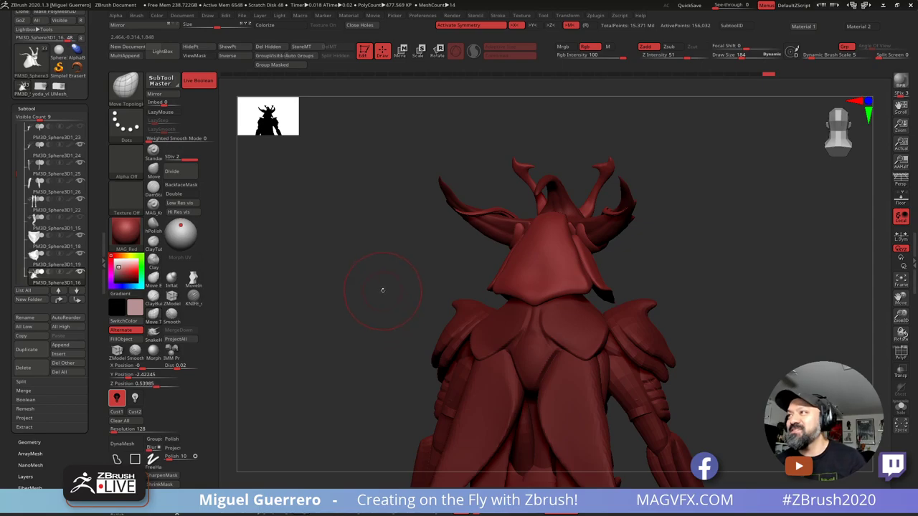
pyautogui.moveTo(388, 282); pyautogui.dragTo(349, 284)
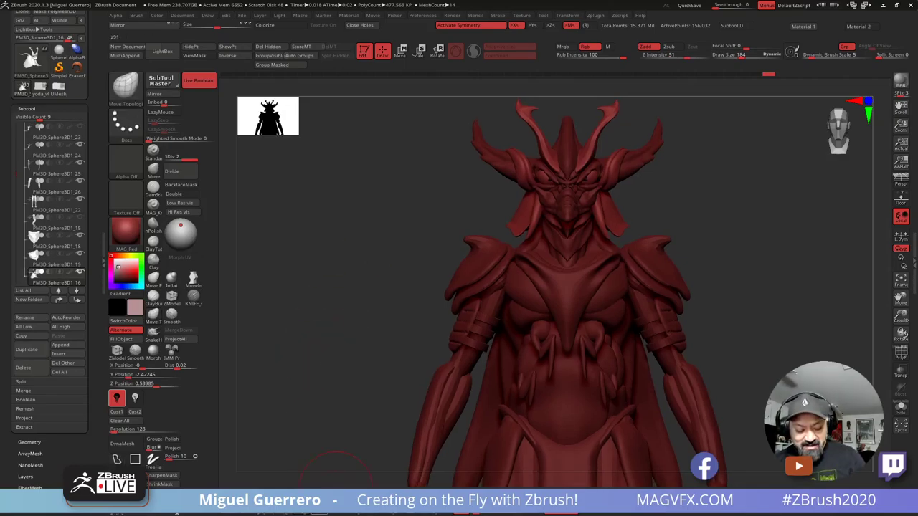
pyautogui.click(319, 507)
pyautogui.moveTo(347, 328); pyautogui.dragTo(354, 356)
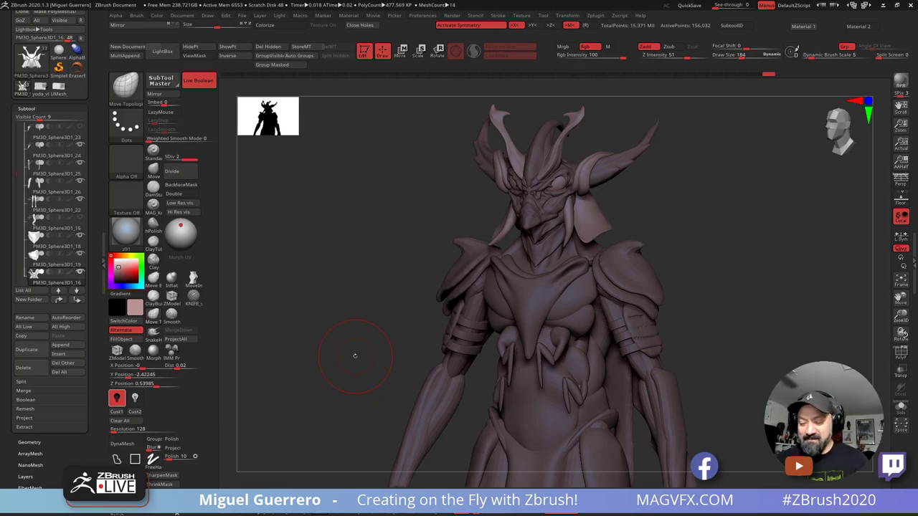
# Step: Select the creature's torso and nudge the outer edge of its chest with Move Topological, reducing the brush size
pyautogui.moveTo(355, 356)
pyautogui.mouseDown()
pyautogui.moveTo(341, 266)
pyautogui.moveTo(361, 293)
pyautogui.moveTo(488, 292)
pyautogui.moveTo(487, 277)
pyautogui.mouseUp()
pyautogui.keyDown('alt'); pyautogui.click(538, 316); pyautogui.keyUp('alt')
pyautogui.moveTo(387, 288)
pyautogui.mouseDown()
pyautogui.moveTo(359, 289)
pyautogui.moveTo(430, 284)
pyautogui.moveTo(448, 264)
pyautogui.mouseUp()
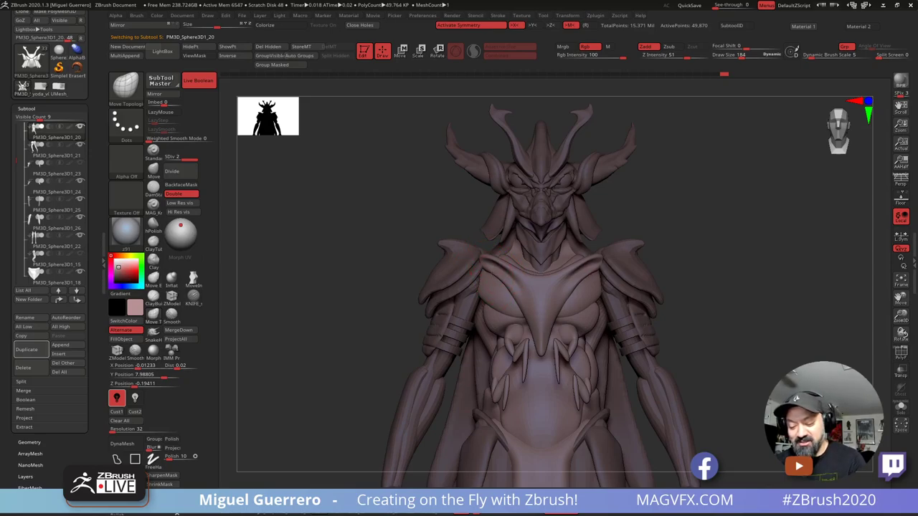
pyautogui.moveTo(411, 254); pyautogui.dragTo(380, 224)
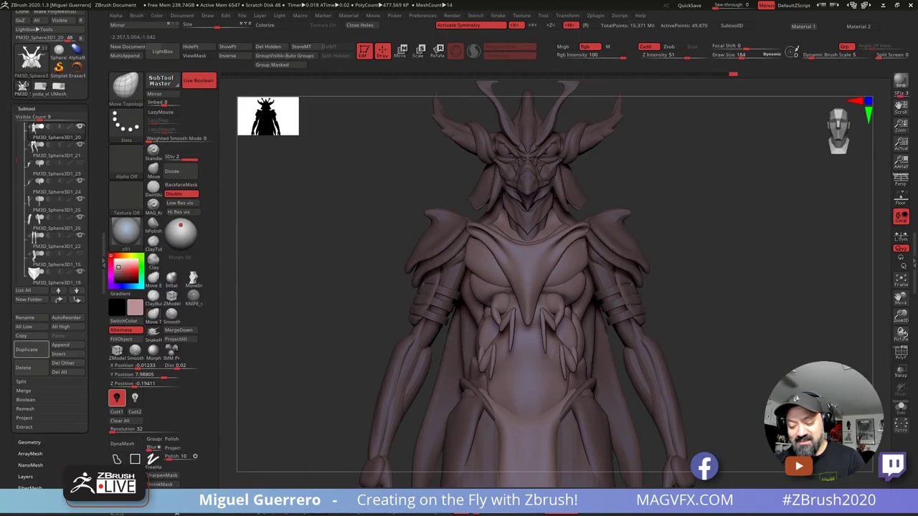
pyautogui.moveTo(467, 270); pyautogui.dragTo(470, 271)
pyautogui.press('[')
pyautogui.press('[')
pyautogui.press('[')
pyautogui.press('[')
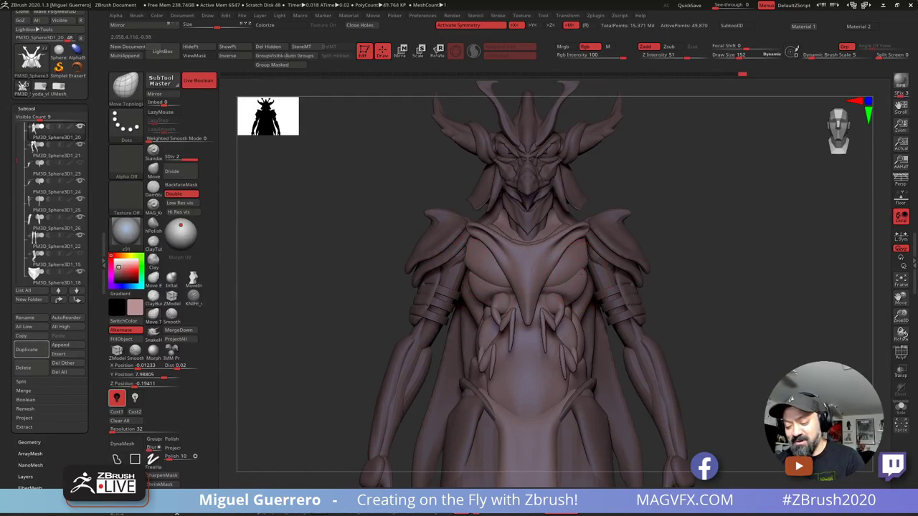
# Step: Adjust the outer contour of the chest muscles beneath the shoulder armor with Move Topological at draw size 160
pyautogui.moveTo(403, 248)
pyautogui.mouseDown()
pyautogui.moveTo(366, 247)
pyautogui.moveTo(574, 271)
pyautogui.mouseUp()
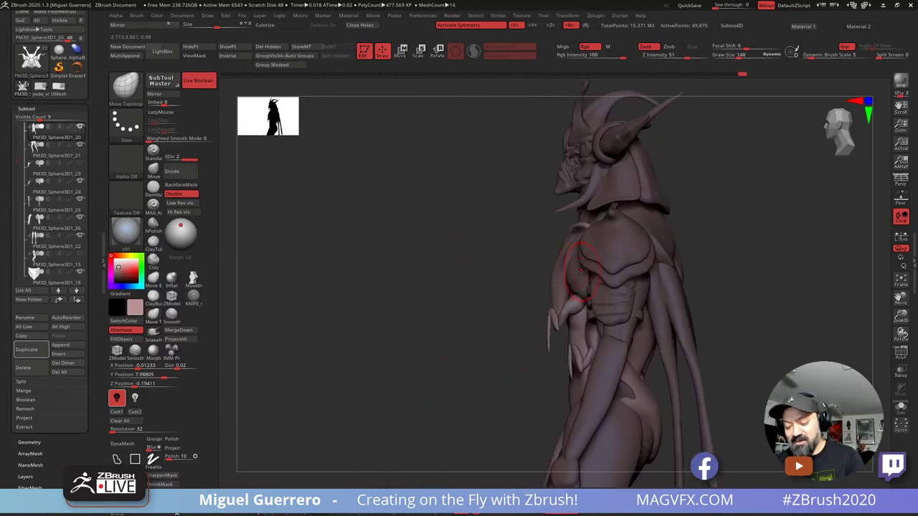
pyautogui.moveTo(445, 272); pyautogui.dragTo(568, 279)
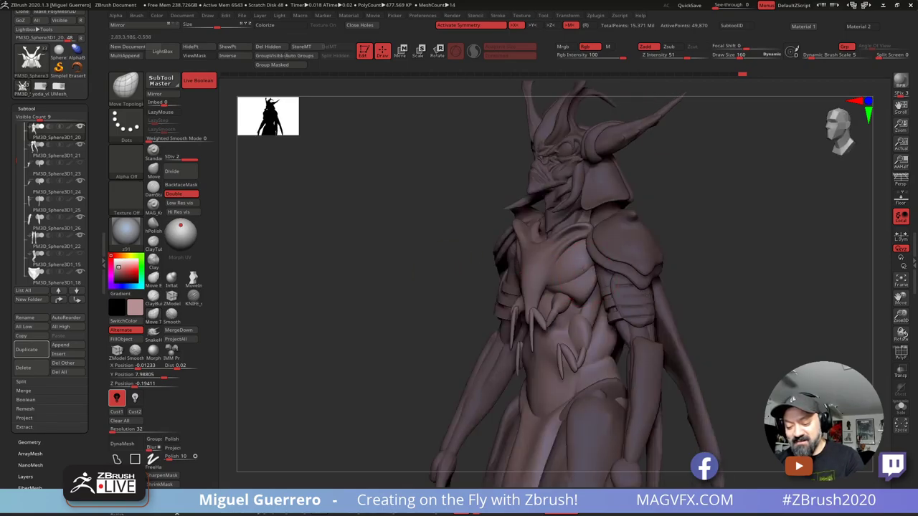
pyautogui.moveTo(388, 271); pyautogui.dragTo(452, 270)
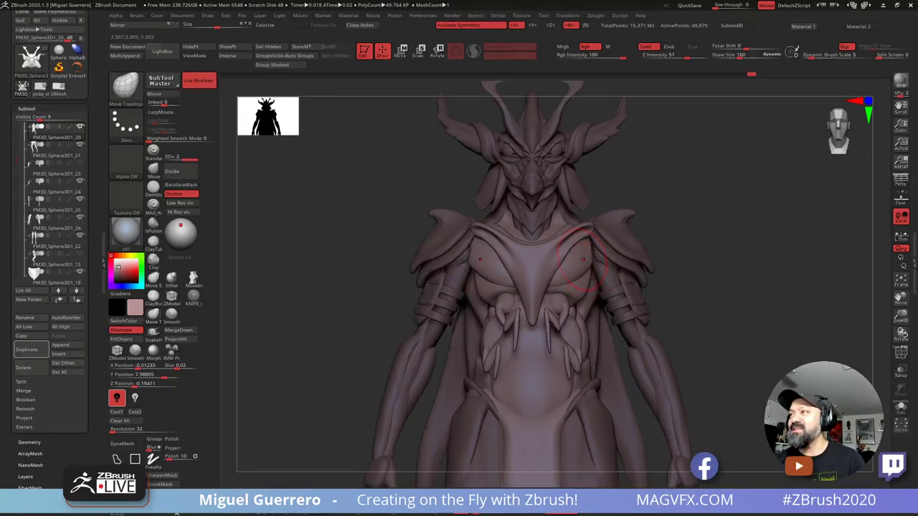
pyautogui.keyDown('alt'); pyautogui.moveTo(377, 319); pyautogui.dragTo(407, 314); pyautogui.keyUp('alt')
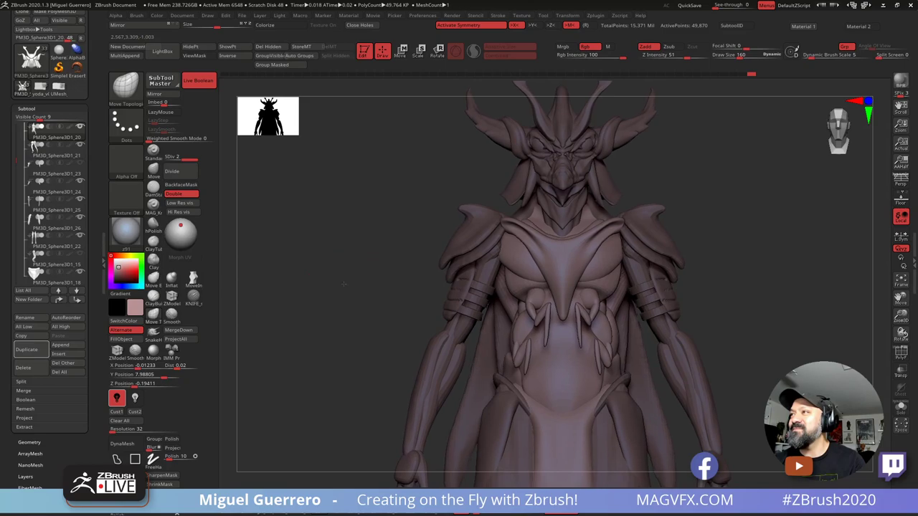
pyautogui.moveTo(362, 292); pyautogui.dragTo(399, 310)
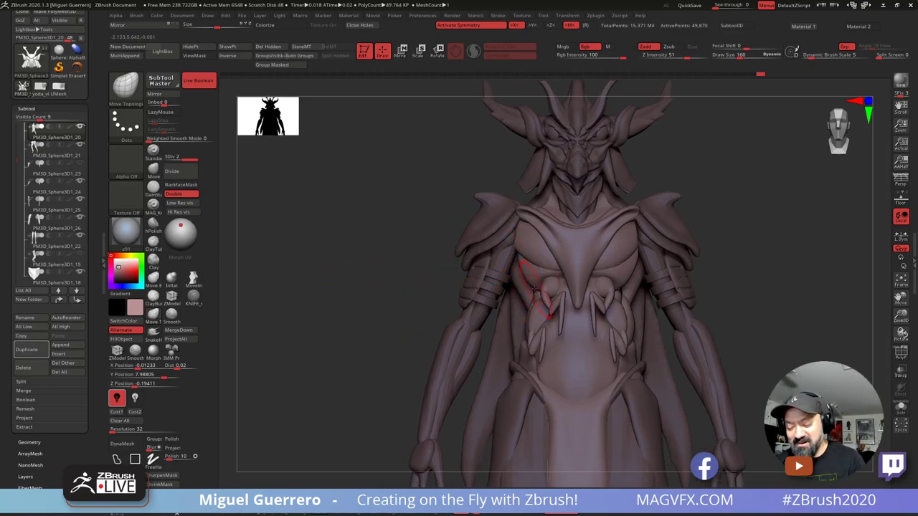
# Step: Reshape the torso's flanks under the arms, beside the upper small claws, with Move Topological
pyautogui.moveTo(537, 290); pyautogui.dragTo(530, 279)
pyautogui.moveTo(373, 284); pyautogui.dragTo(487, 270)
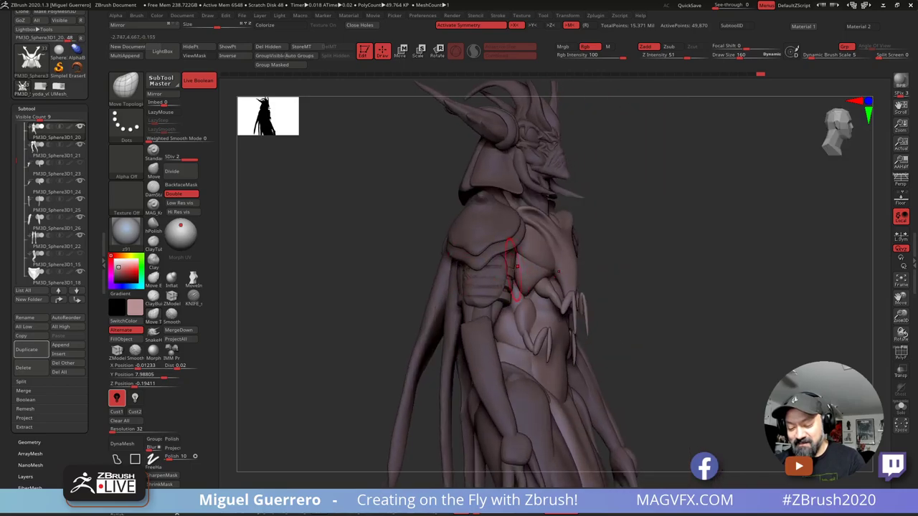
pyautogui.moveTo(515, 267); pyautogui.dragTo(477, 258, button='right')
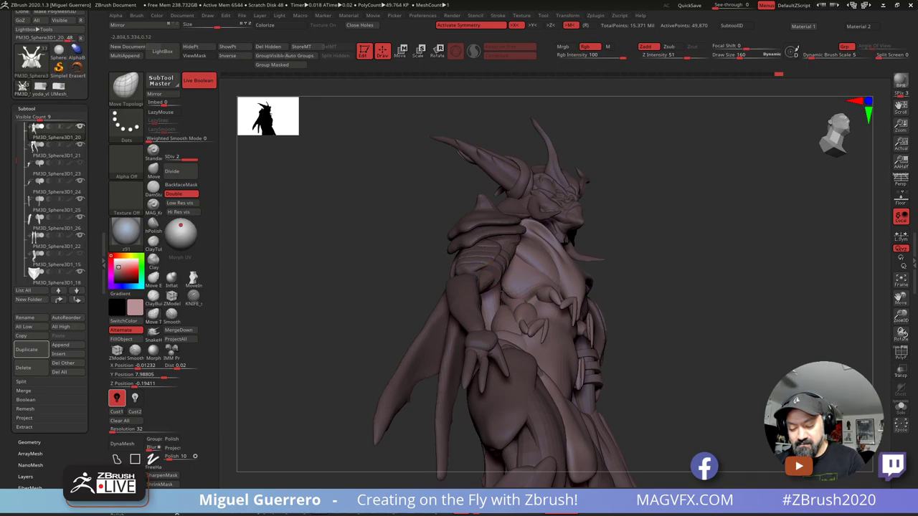
pyautogui.moveTo(450, 261)
pyautogui.keyDown('shift'); pyautogui.mouseDown(button='right')
pyautogui.moveTo(395, 281)
pyautogui.moveTo(426, 269)
pyautogui.mouseUp(button='right'); pyautogui.keyUp('shift')
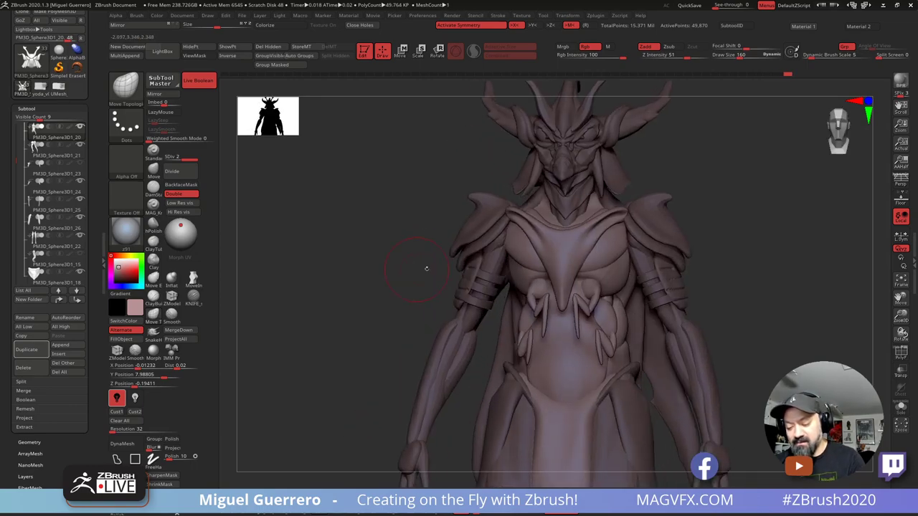
pyautogui.moveTo(513, 273); pyautogui.dragTo(519, 283)
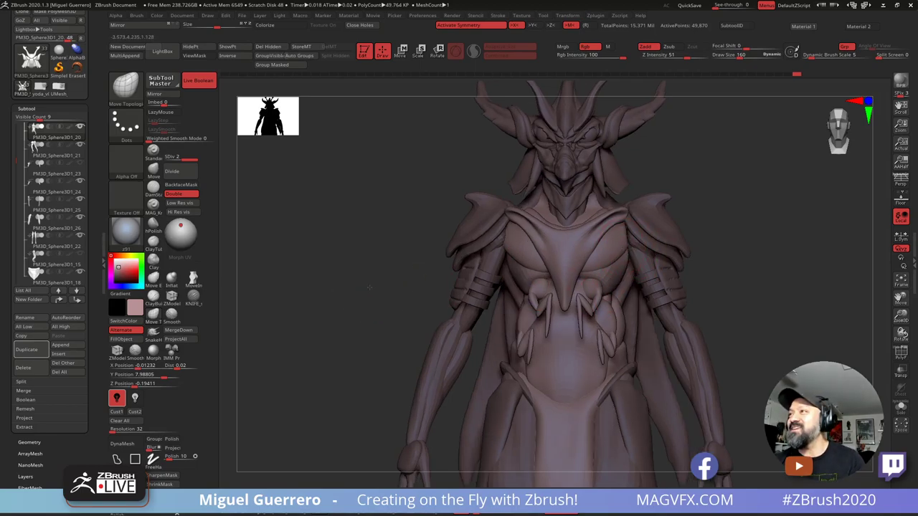
# Step: Refine the sides of the ribcage and waist around the small abdominal claws with Move Topological
pyautogui.keyDown('alt'); pyautogui.moveTo(369, 294); pyautogui.dragTo(402, 237, button='right'); pyautogui.keyUp('alt')
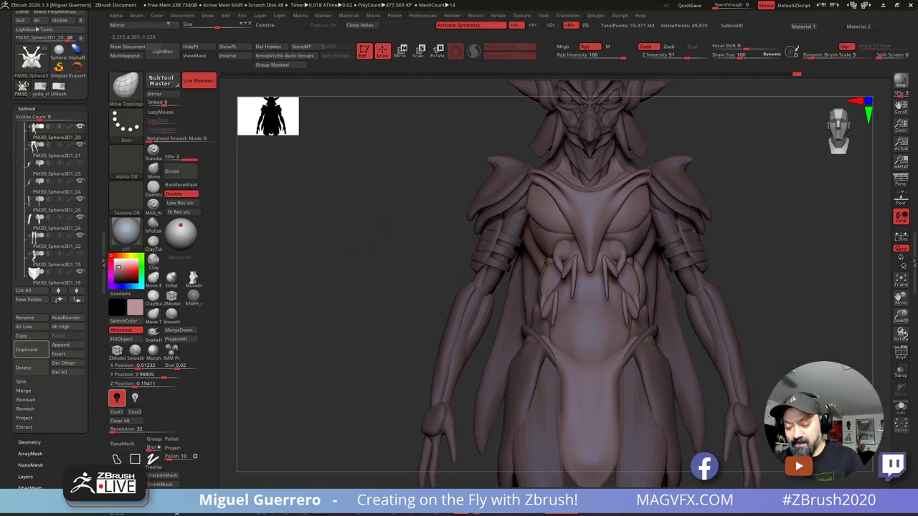
pyautogui.moveTo(538, 236); pyautogui.dragTo(551, 237, button='right')
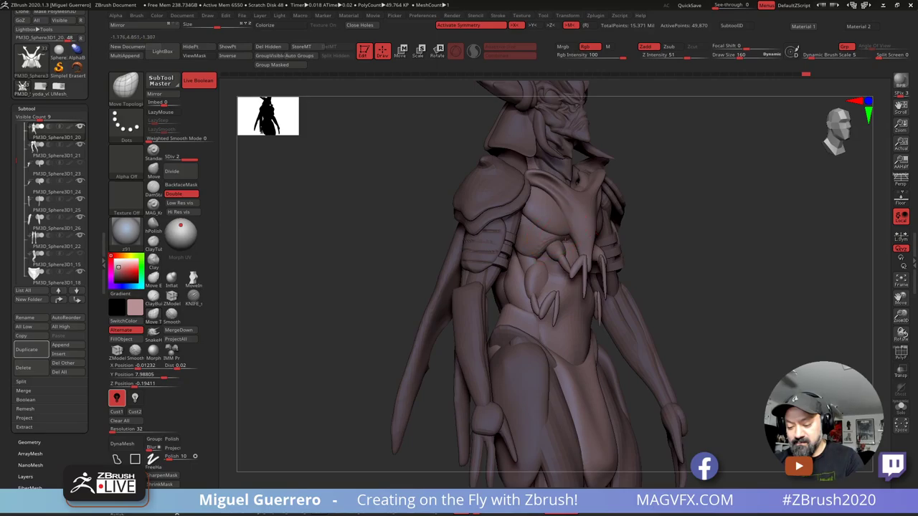
pyautogui.moveTo(549, 237); pyautogui.dragTo(481, 233, button='right')
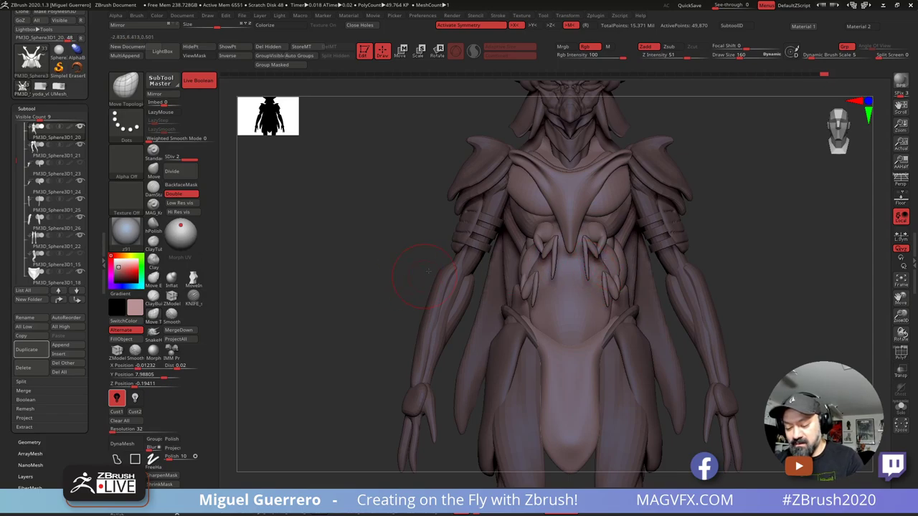
pyautogui.keyDown('alt'); pyautogui.moveTo(429, 271); pyautogui.dragTo(444, 226, button='right'); pyautogui.keyUp('alt')
pyautogui.moveTo(455, 259)
pyautogui.keyDown('alt'); pyautogui.mouseDown(button='right')
pyautogui.moveTo(461, 267)
pyautogui.moveTo(430, 262)
pyautogui.mouseUp(button='right'); pyautogui.keyUp('alt')
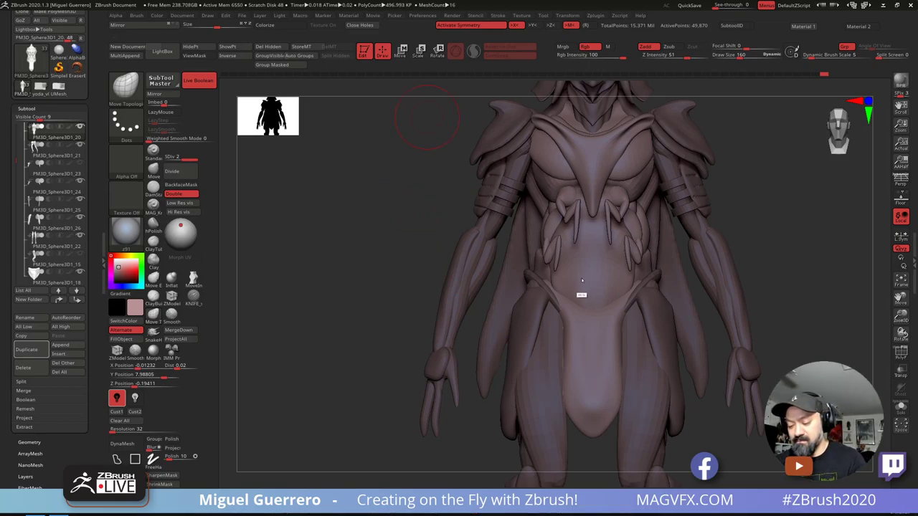
# Step: Push the front of the abdomen inward with Move Topological at draw size 196
pyautogui.moveTo(581, 281); pyautogui.dragTo(336, 257, button='right')
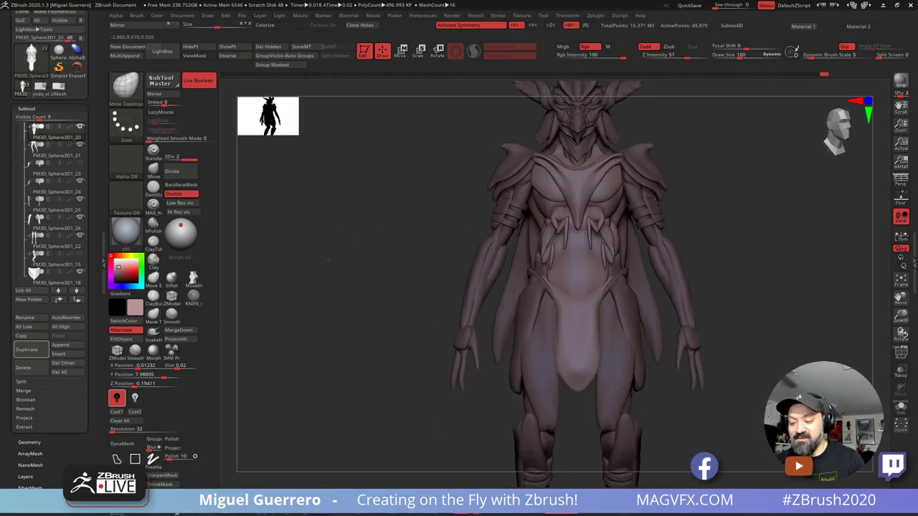
pyautogui.moveTo(548, 271); pyautogui.dragTo(474, 267, button='right')
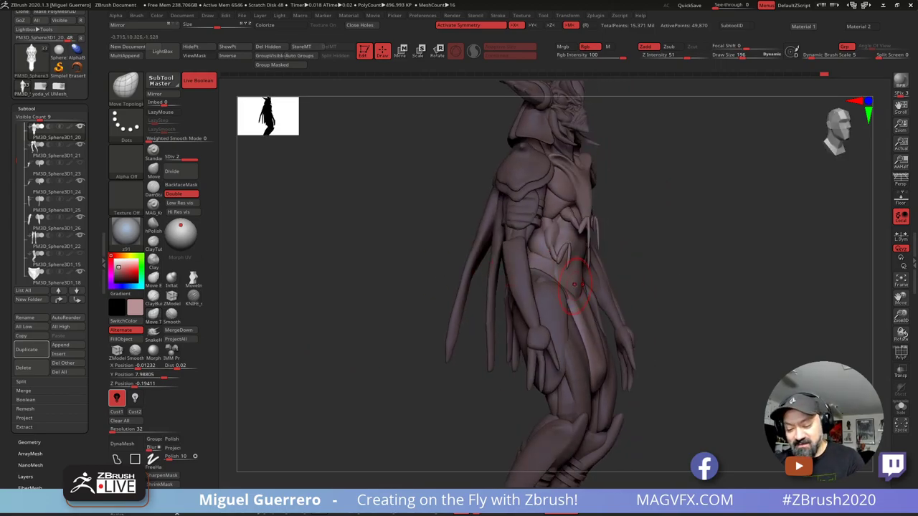
pyautogui.moveTo(568, 281); pyautogui.dragTo(559, 281)
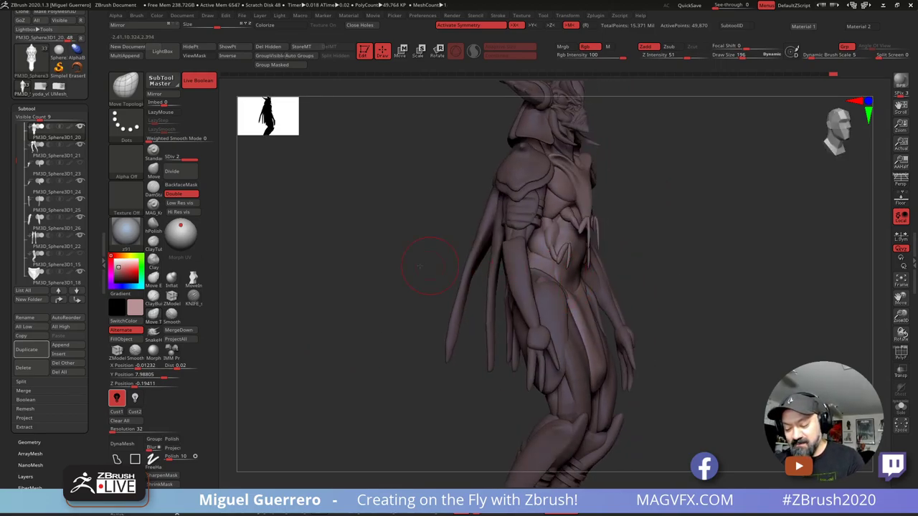
pyautogui.keyDown('shift'); pyautogui.moveTo(427, 256); pyautogui.dragTo(400, 256); pyautogui.keyUp('shift')
pyautogui.moveTo(563, 285); pyautogui.dragTo(389, 271, button='right')
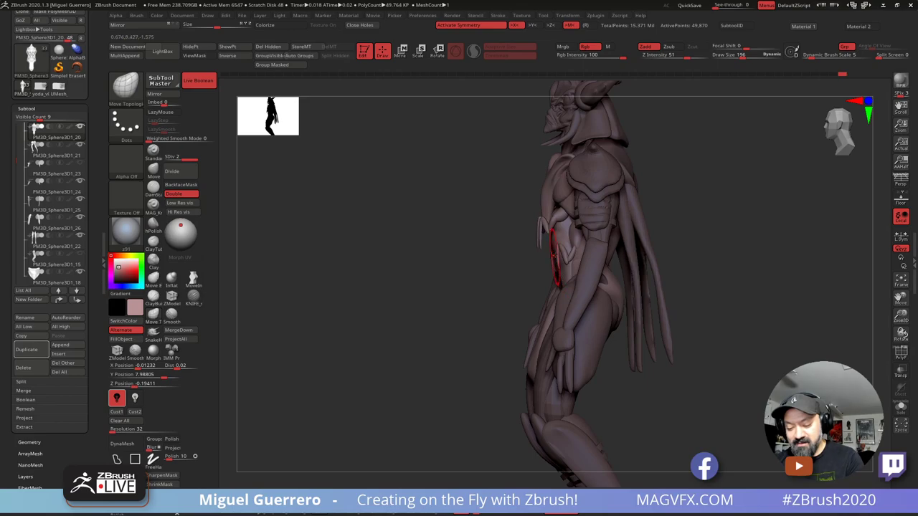
pyautogui.keyDown('shift'); pyautogui.moveTo(459, 258); pyautogui.dragTo(437, 245, button='right'); pyautogui.keyUp('shift')
pyautogui.keyDown('alt'); pyautogui.moveTo(394, 265); pyautogui.dragTo(406, 276, button='right'); pyautogui.keyUp('alt')
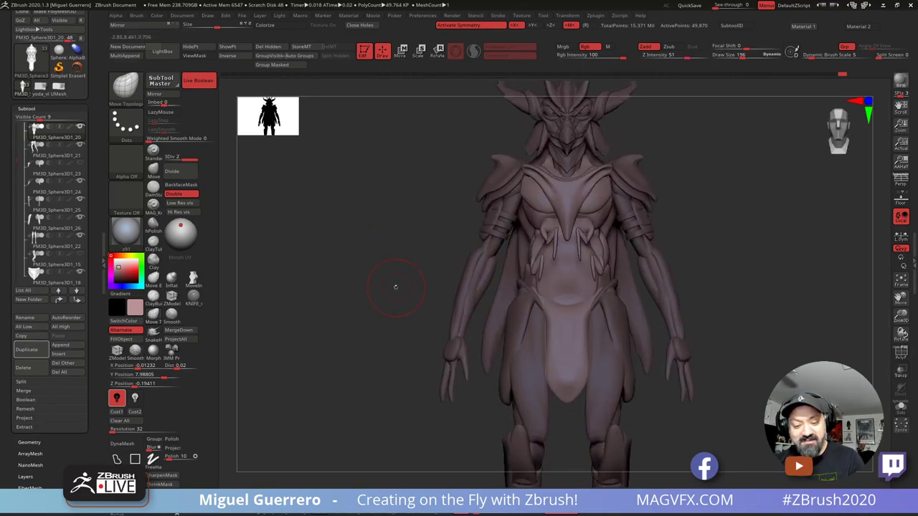
# Step: Delete the torso's lower subdivision levels
pyautogui.click(60, 345)
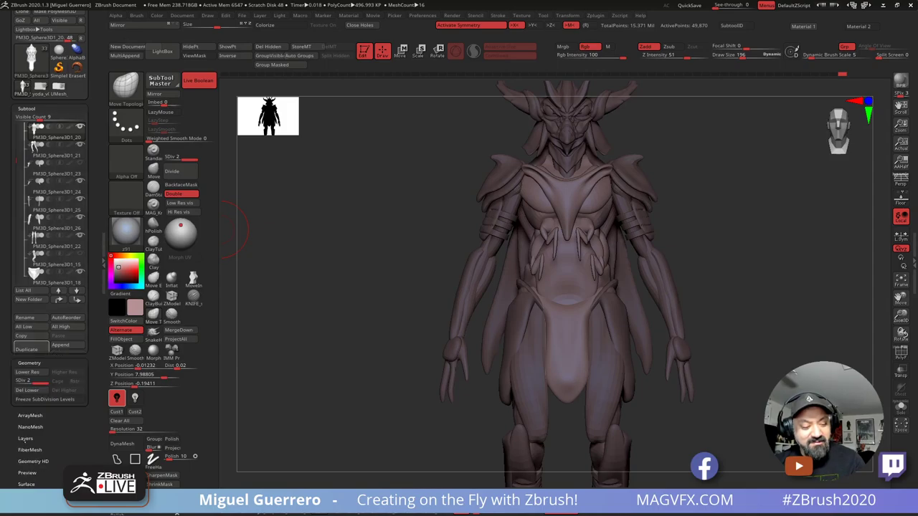
pyautogui.click(29, 443)
pyautogui.click(30, 147)
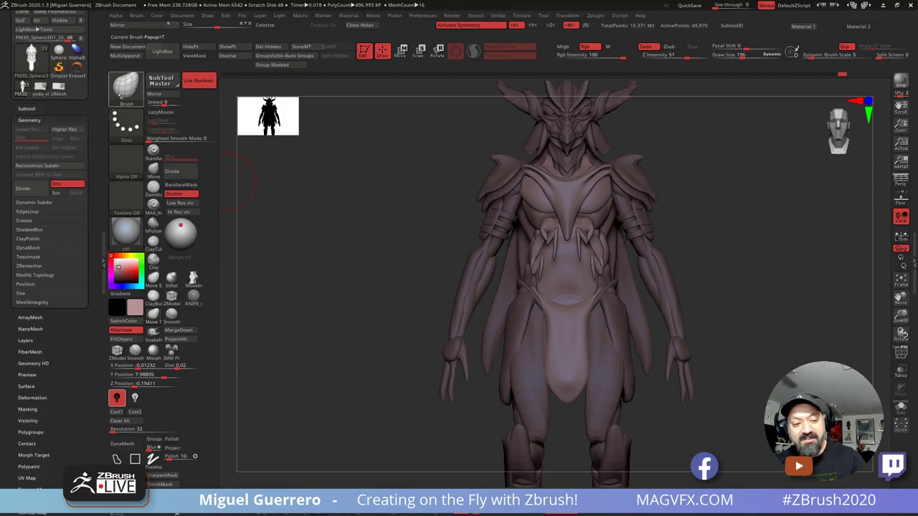
# Step: Insert a sphere from the IMM Primitives brush over the torso's lower belly
pyautogui.click(126, 87)
pyautogui.press('i')
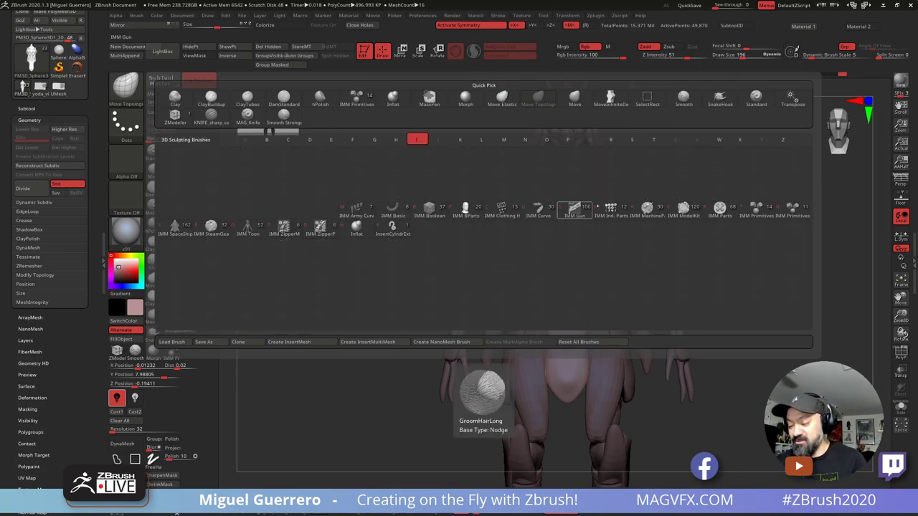
pyautogui.click(745, 213)
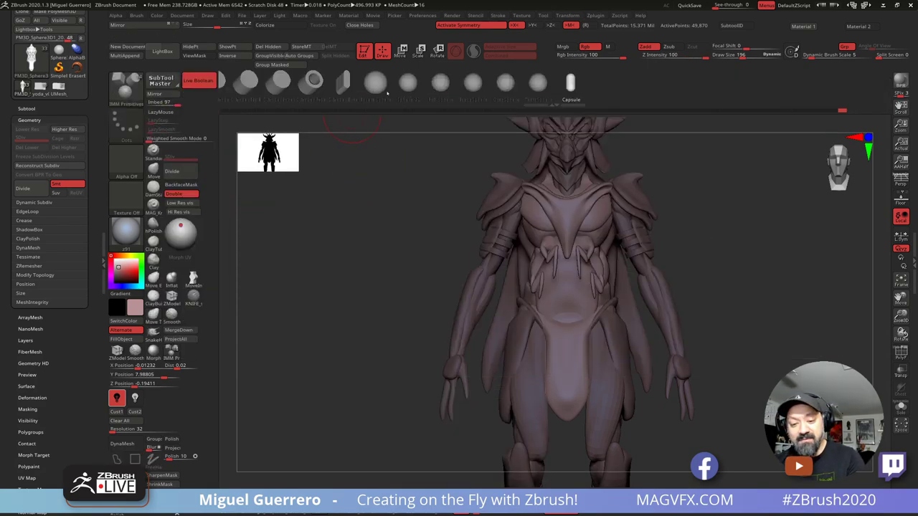
pyautogui.click(387, 93)
pyautogui.moveTo(566, 298); pyautogui.dragTo(567, 324)
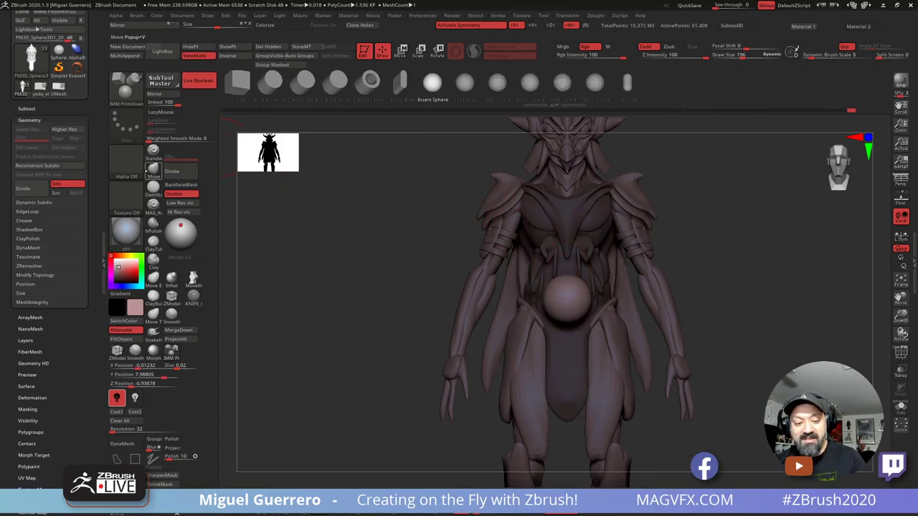
# Step: Stretch the inserted sphere into a larger oval belly with an enlarged Move brush
pyautogui.click(152, 170)
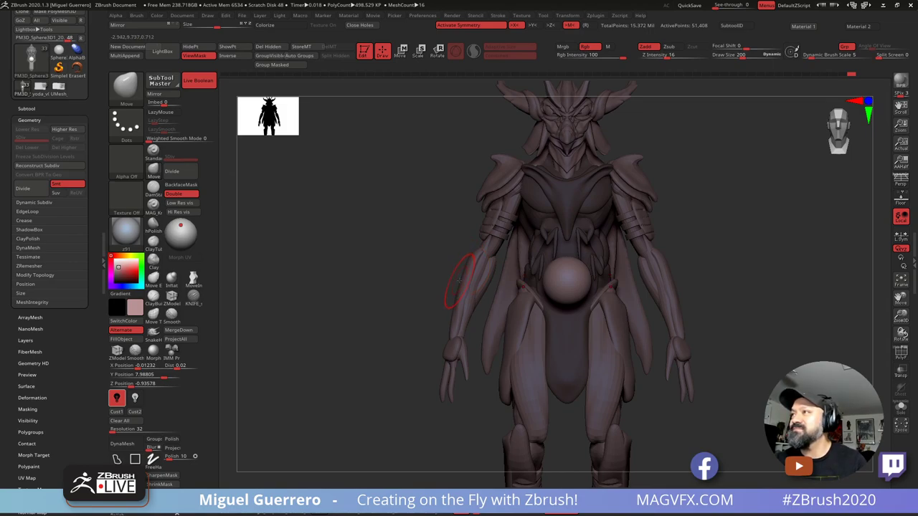
pyautogui.press(']')
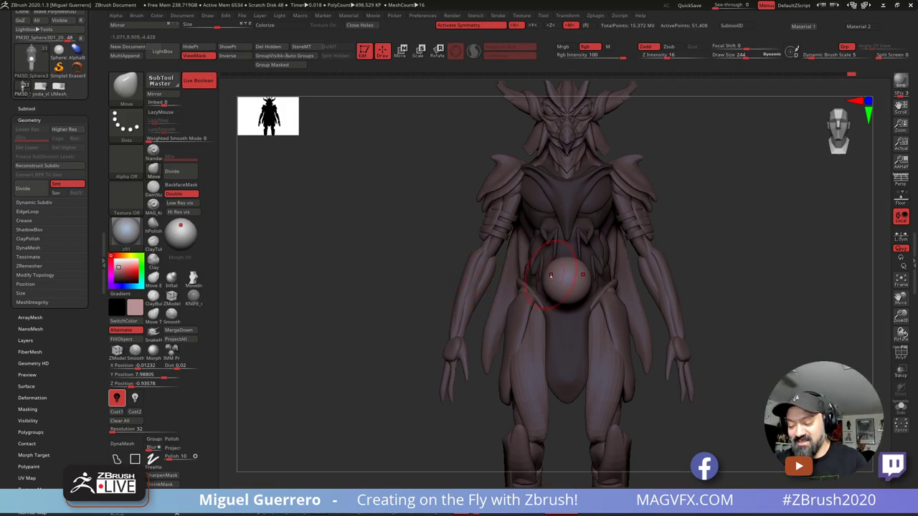
pyautogui.moveTo(549, 282)
pyautogui.mouseDown()
pyautogui.moveTo(534, 283)
pyautogui.moveTo(563, 313)
pyautogui.mouseUp()
pyautogui.moveTo(543, 264); pyautogui.dragTo(545, 245)
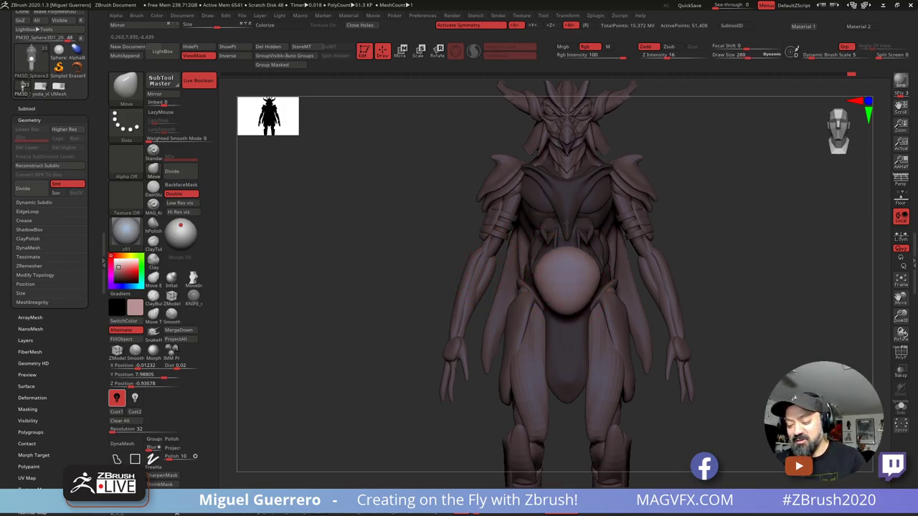
# Step: Push the belly sphere back into the torso from the side with the Move brush at draw size 352
pyautogui.moveTo(432, 225)
pyautogui.mouseDown()
pyautogui.moveTo(565, 251)
pyautogui.moveTo(579, 242)
pyautogui.mouseUp()
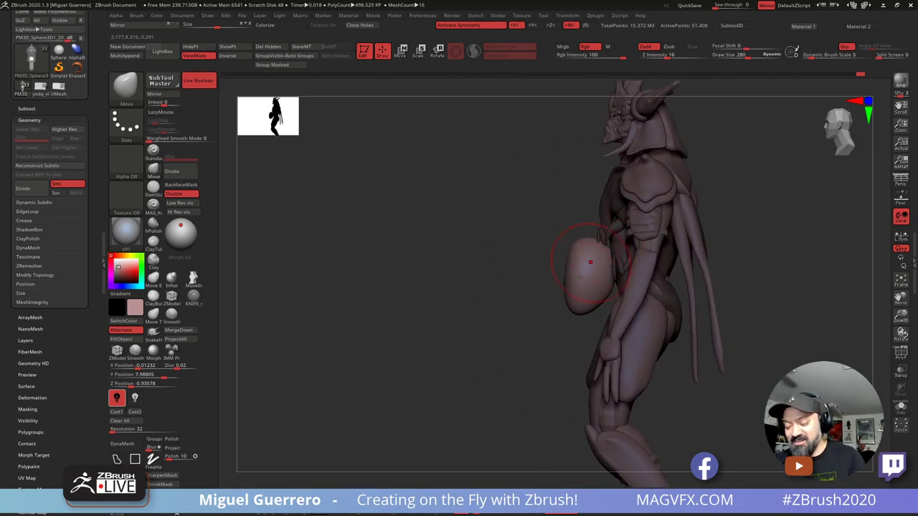
pyautogui.press(']')
pyautogui.moveTo(564, 278)
pyautogui.mouseDown()
pyautogui.moveTo(551, 280)
pyautogui.moveTo(668, 263)
pyautogui.mouseUp()
pyautogui.click(401, 51)
pyautogui.click(383, 51)
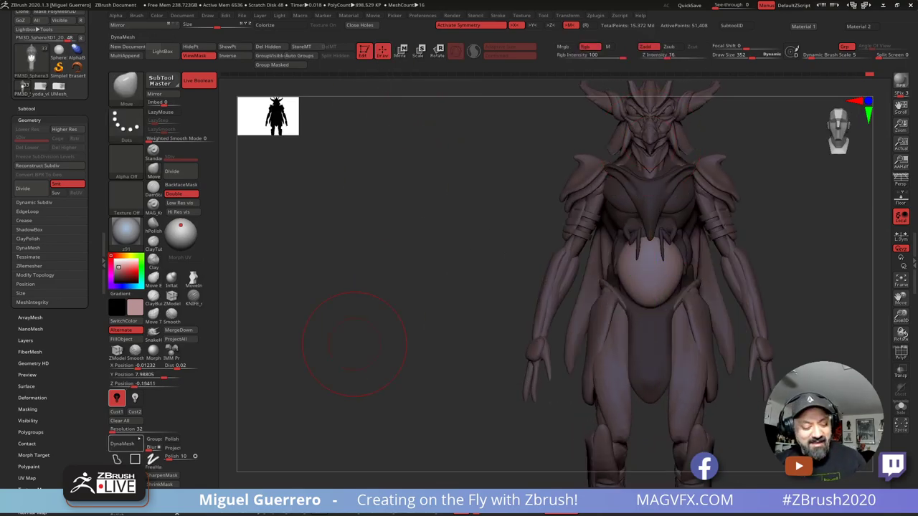
# Step: Try to DynaMesh the torso with the belly sphere, and smooth the sphere's sides inward behind the small claws
pyautogui.click(123, 445)
pyautogui.keyDown('shift'); pyautogui.moveTo(629, 286); pyautogui.dragTo(631, 287); pyautogui.keyUp('shift')
pyautogui.press('shift')
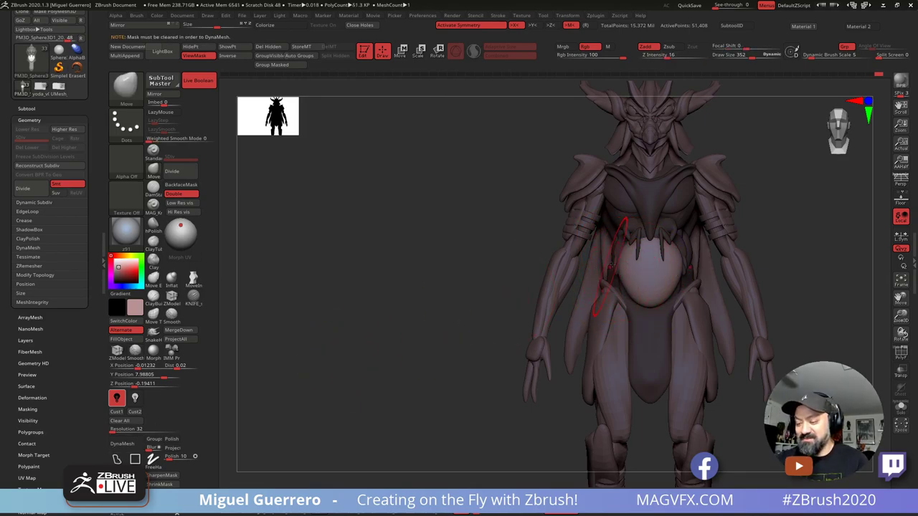
pyautogui.press('shift')
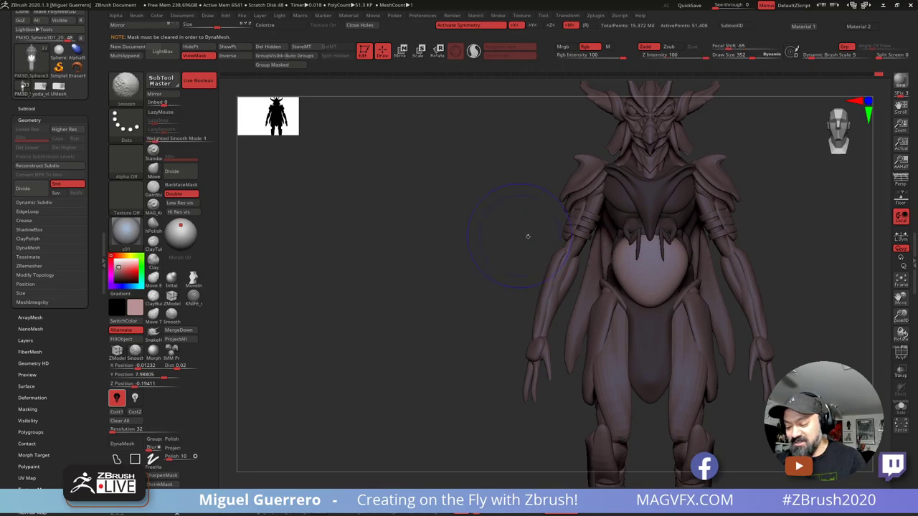
pyautogui.moveTo(624, 267)
pyautogui.keyDown('shift'); pyautogui.mouseDown()
pyautogui.moveTo(630, 280)
pyautogui.moveTo(625, 271)
pyautogui.mouseUp(); pyautogui.keyUp('shift')
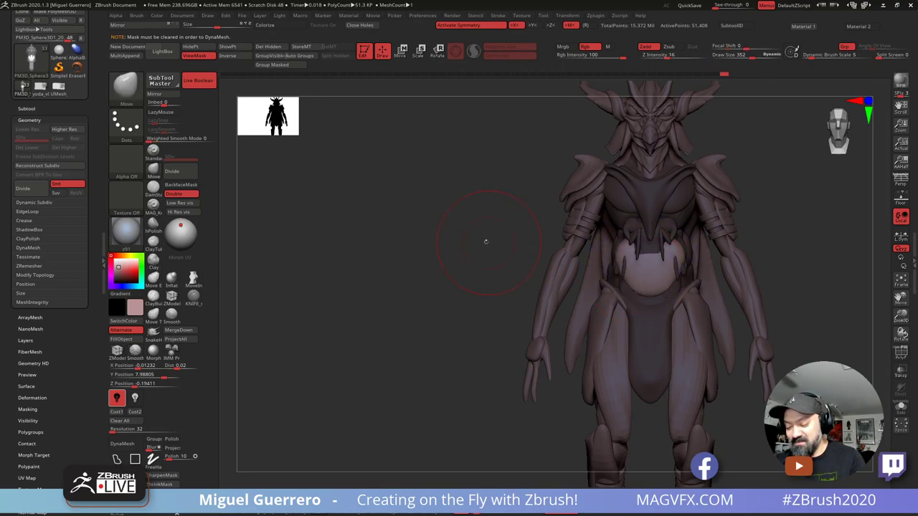
pyautogui.moveTo(486, 241); pyautogui.dragTo(523, 238)
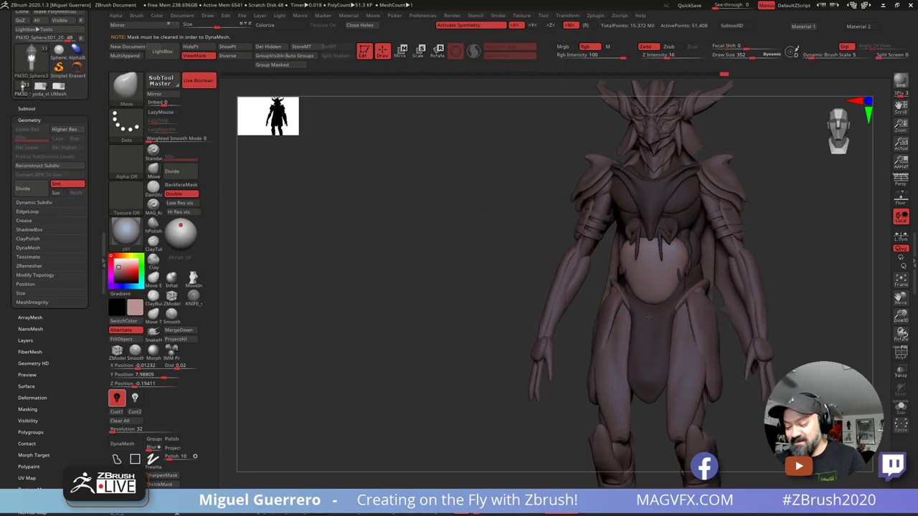
# Step: Widen the belly sphere's sides around the small side claws with the Move brush, reducing the draw size to 236
pyautogui.keyDown('shift'); pyautogui.moveTo(550, 236); pyautogui.dragTo(645, 245); pyautogui.keyUp('shift')
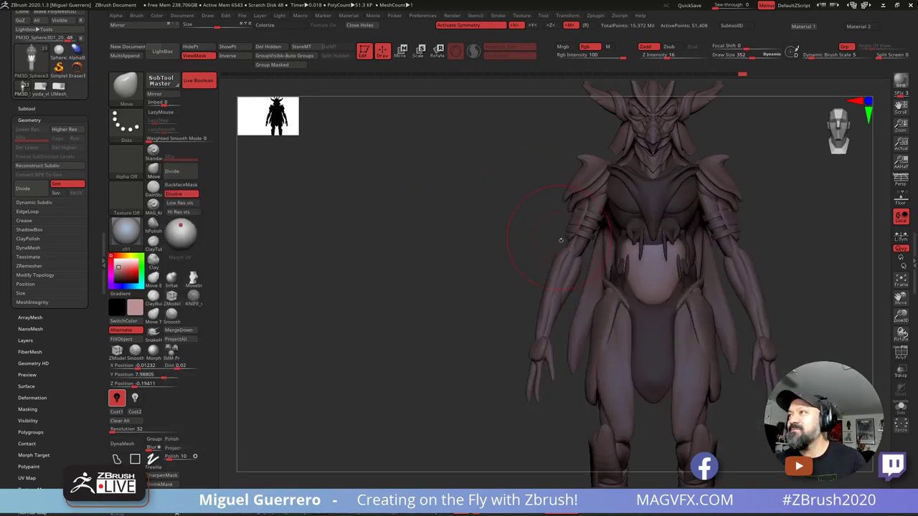
pyautogui.moveTo(625, 255); pyautogui.dragTo(614, 257)
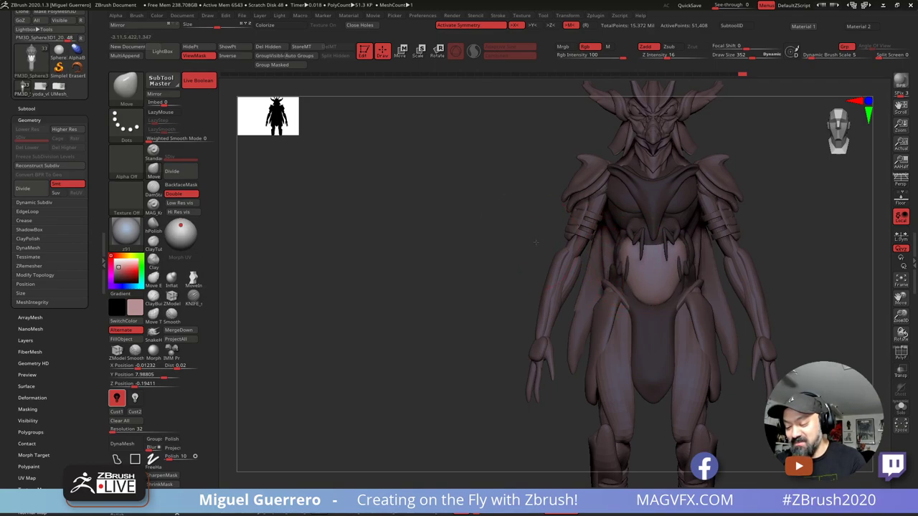
pyautogui.moveTo(614, 256); pyautogui.dragTo(682, 257, button='right')
pyautogui.moveTo(632, 251)
pyautogui.mouseDown()
pyautogui.moveTo(611, 248)
pyautogui.moveTo(655, 251)
pyautogui.moveTo(591, 247)
pyautogui.mouseUp()
pyautogui.press('[')
pyautogui.press('[')
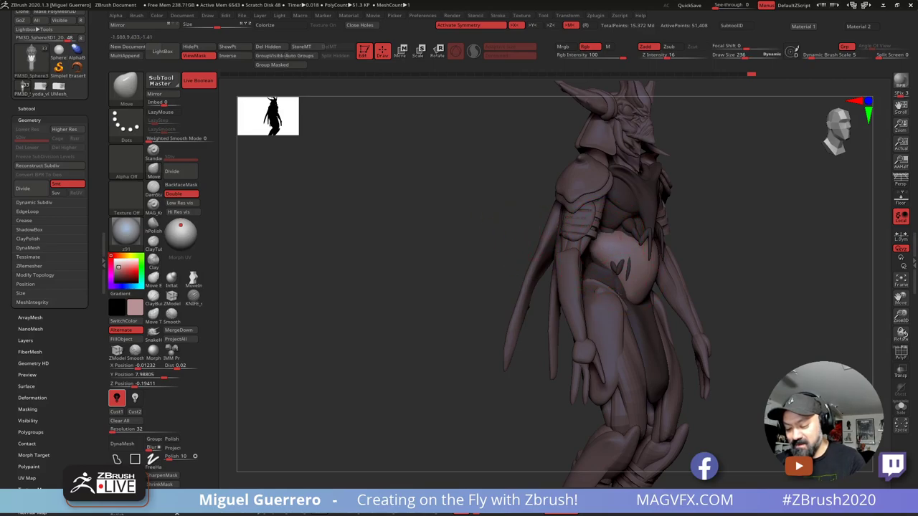
pyautogui.moveTo(623, 282)
pyautogui.mouseDown()
pyautogui.moveTo(603, 276)
pyautogui.moveTo(587, 254)
pyautogui.mouseUp()
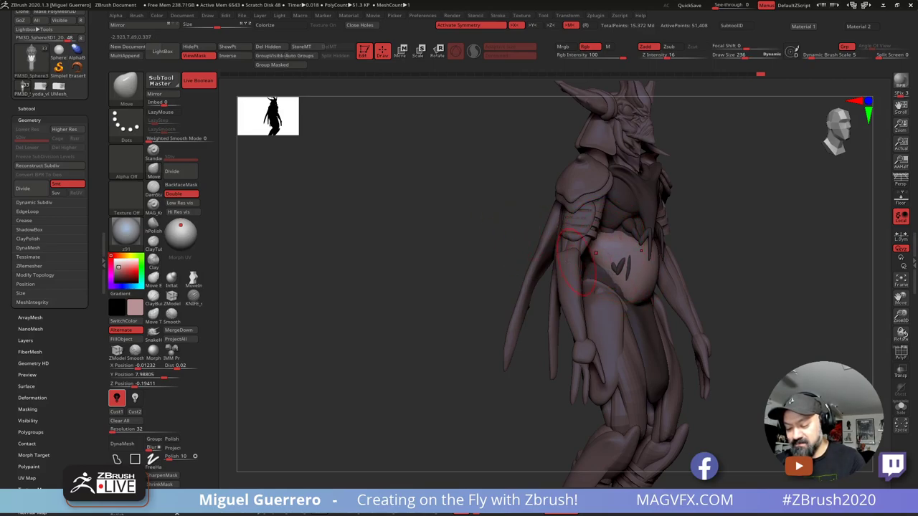
pyautogui.keyDown('shift'); pyautogui.moveTo(527, 247); pyautogui.dragTo(496, 246); pyautogui.keyUp('shift')
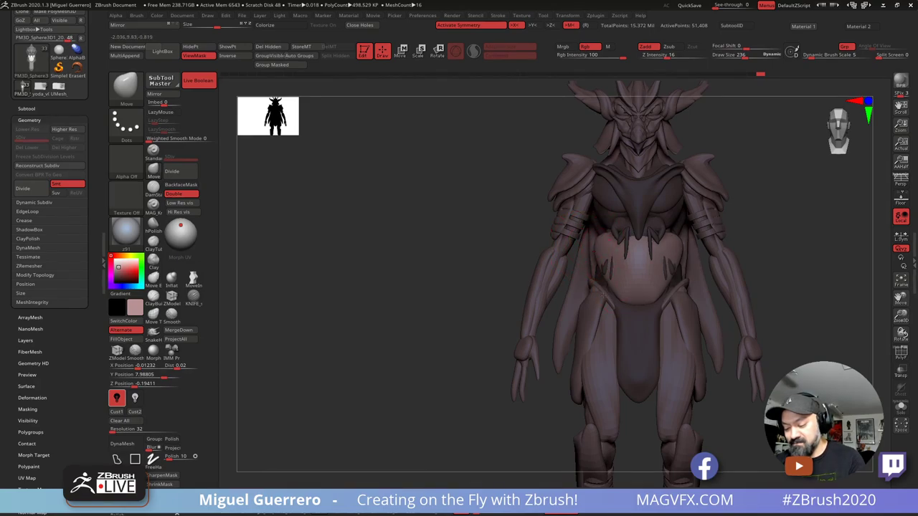
pyautogui.moveTo(608, 288); pyautogui.dragTo(605, 294)
pyautogui.moveTo(539, 266); pyautogui.dragTo(390, 252)
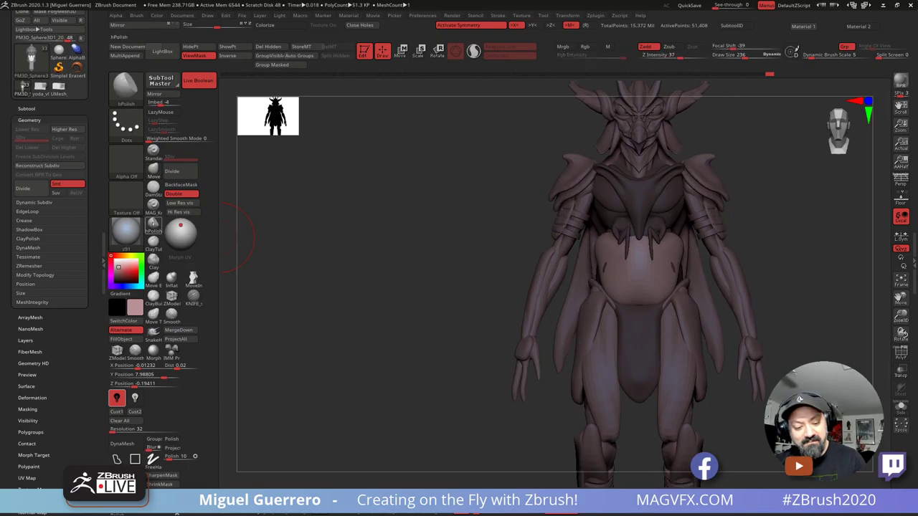
# Step: Try to polish the belly's front with hPolish, clear the mask and DynaMesh the torso at resolution 72
pyautogui.keyDown('shift'); pyautogui.moveTo(638, 254); pyautogui.dragTo(634, 287); pyautogui.keyUp('shift')
pyautogui.keyDown('ctrl'); pyautogui.moveTo(390, 300); pyautogui.dragTo(369, 349); pyautogui.keyUp('ctrl')
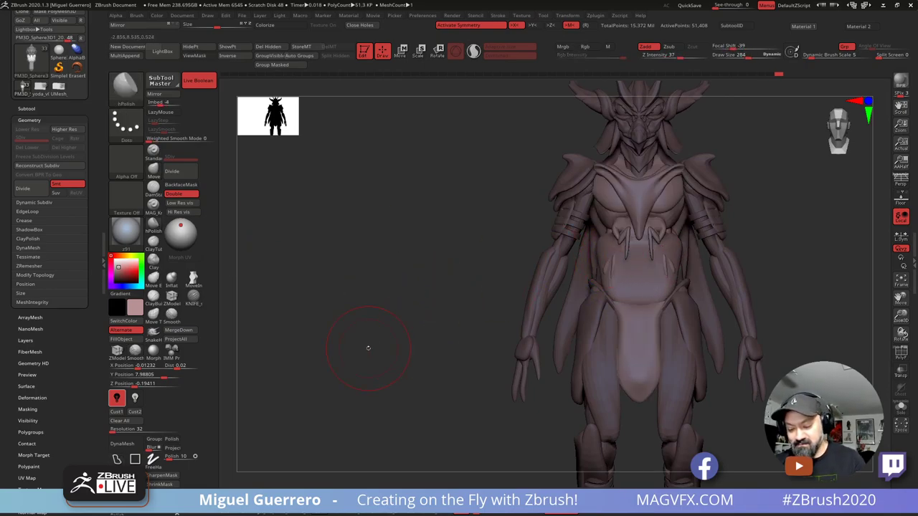
pyautogui.click(123, 443)
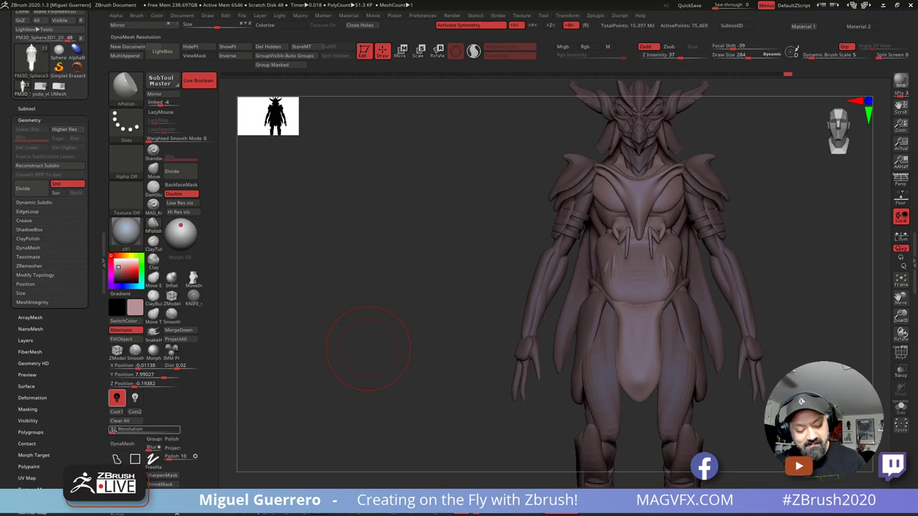
pyautogui.moveTo(119, 430); pyautogui.dragTo(115, 432)
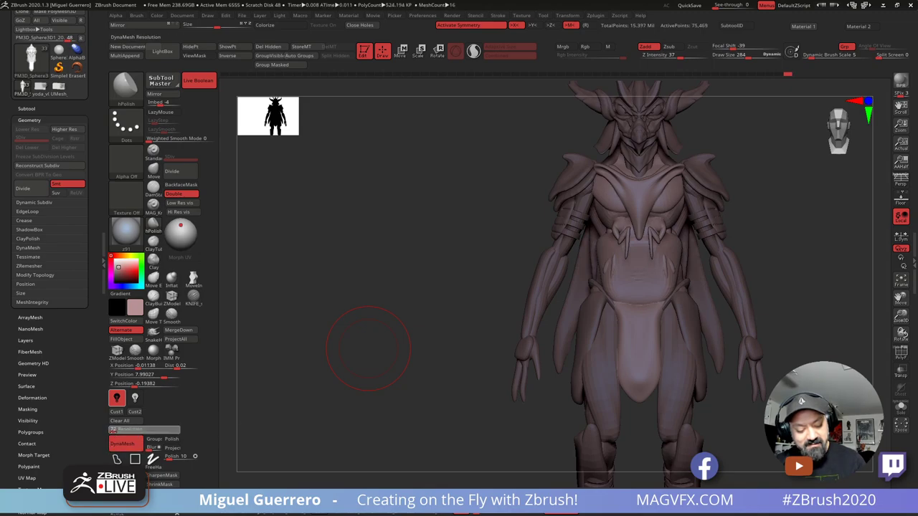
pyautogui.press('Return')
pyautogui.keyDown('ctrl'); pyautogui.moveTo(375, 309); pyautogui.dragTo(456, 307); pyautogui.keyUp('ctrl')
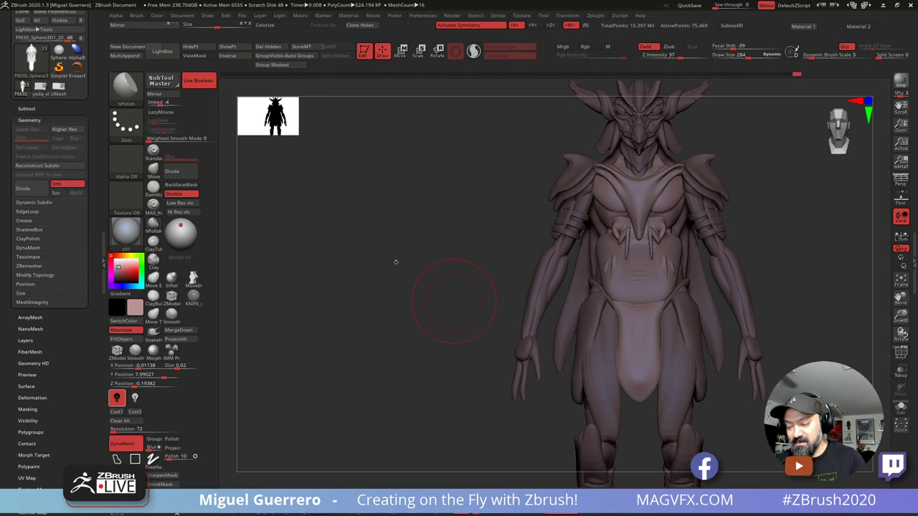
pyautogui.hotkey('ctrl', 'z')
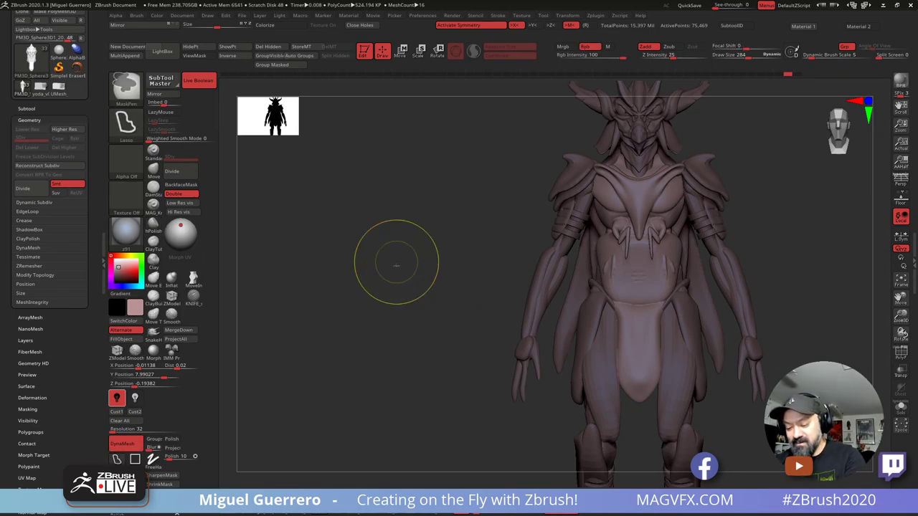
pyautogui.keyDown('ctrl'); pyautogui.click(396, 263); pyautogui.keyUp('ctrl')
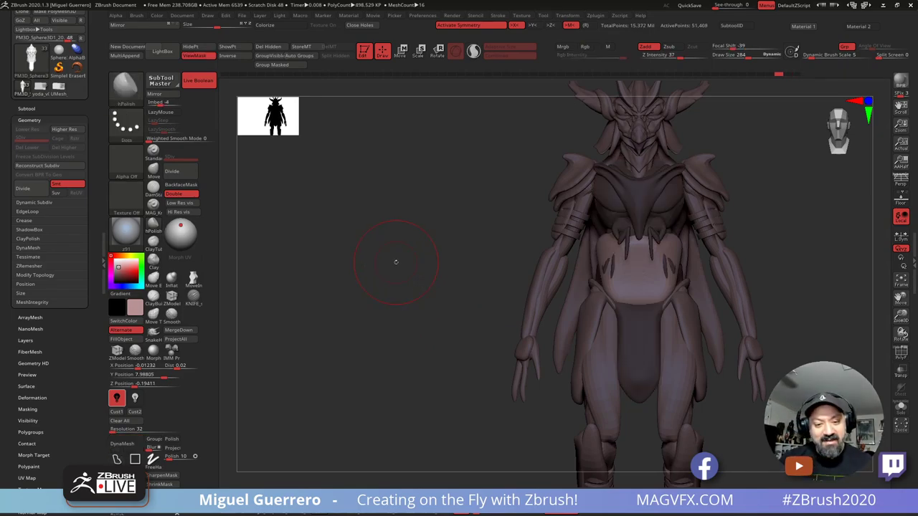
# Step: Isolate the belly sphere and split the rest of the torso into a separate subtool with Split Hidden
pyautogui.scroll(-1, 77, 414)
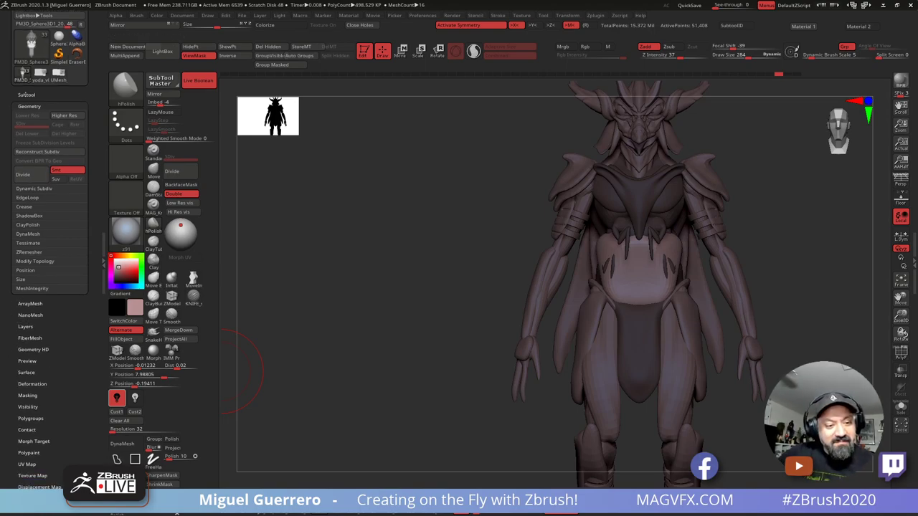
pyautogui.click(25, 95)
pyautogui.click(21, 368)
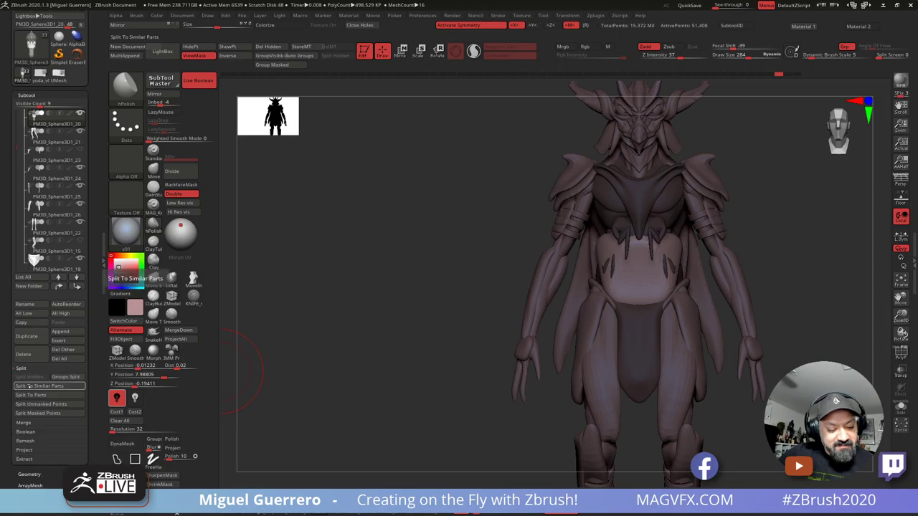
pyautogui.keyDown('ctrl'); pyautogui.keyDown('alt'); pyautogui.keyDown('shift'); pyautogui.click(611, 291); pyautogui.keyUp('shift'); pyautogui.keyUp('alt'); pyautogui.keyUp('ctrl')
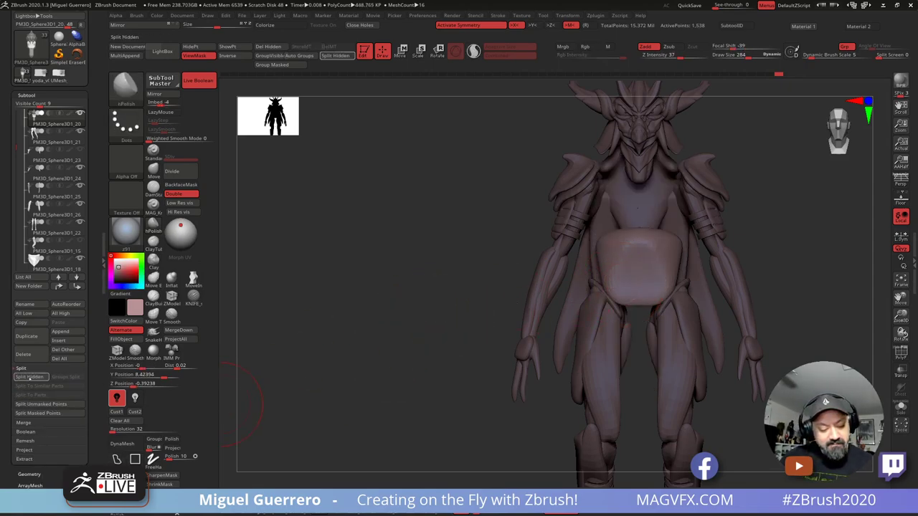
pyautogui.click(29, 377)
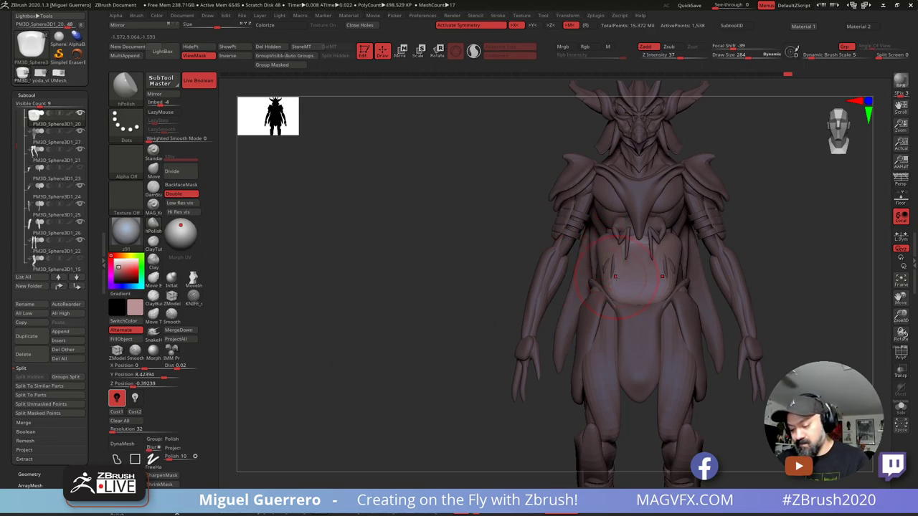
# Step: Reshape the separated belly with the Move brush at draw size 284, pushing its sides back behind the small claws
pyautogui.press('b')
pyautogui.press('m')
pyautogui.press('v')
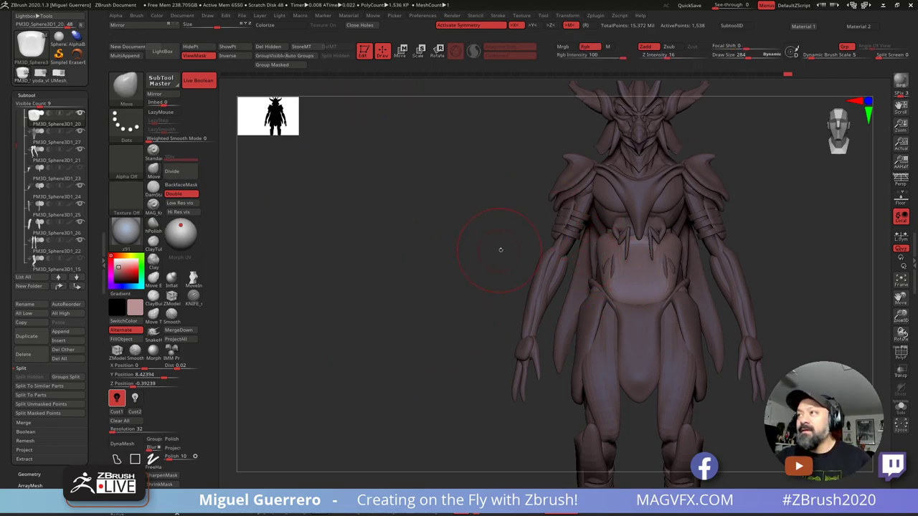
pyautogui.keyDown('alt'); pyautogui.moveTo(479, 256); pyautogui.dragTo(378, 252); pyautogui.keyUp('alt')
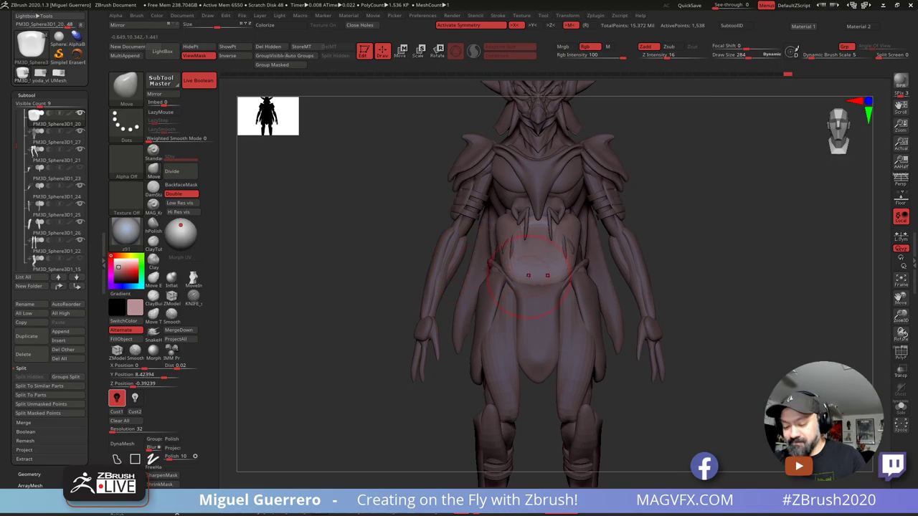
pyautogui.moveTo(362, 209); pyautogui.dragTo(419, 205)
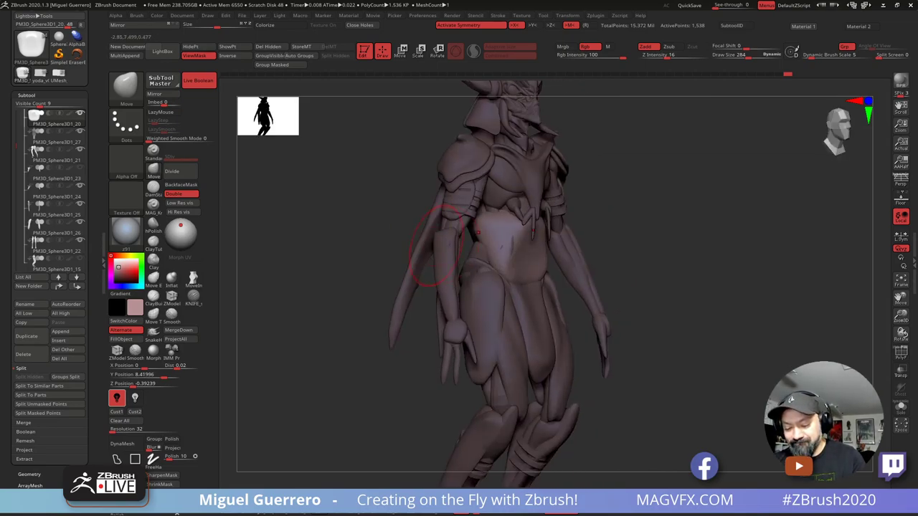
pyautogui.moveTo(502, 253)
pyautogui.keyDown('shift'); pyautogui.mouseDown()
pyautogui.moveTo(512, 242)
pyautogui.moveTo(518, 253)
pyautogui.mouseUp(); pyautogui.keyUp('shift')
pyautogui.moveTo(415, 228); pyautogui.dragTo(364, 237)
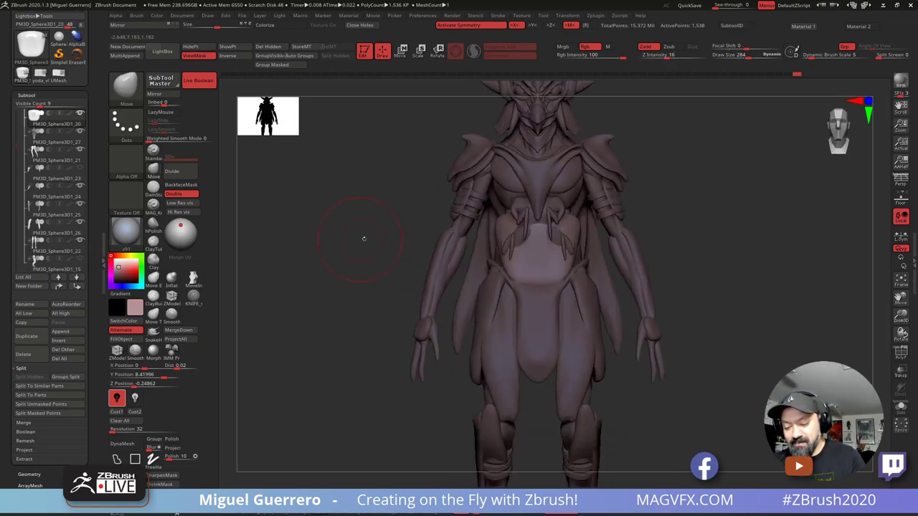
pyautogui.keyDown('ctrl'); pyautogui.moveTo(379, 235); pyautogui.dragTo(391, 254, button='right'); pyautogui.keyUp('ctrl')
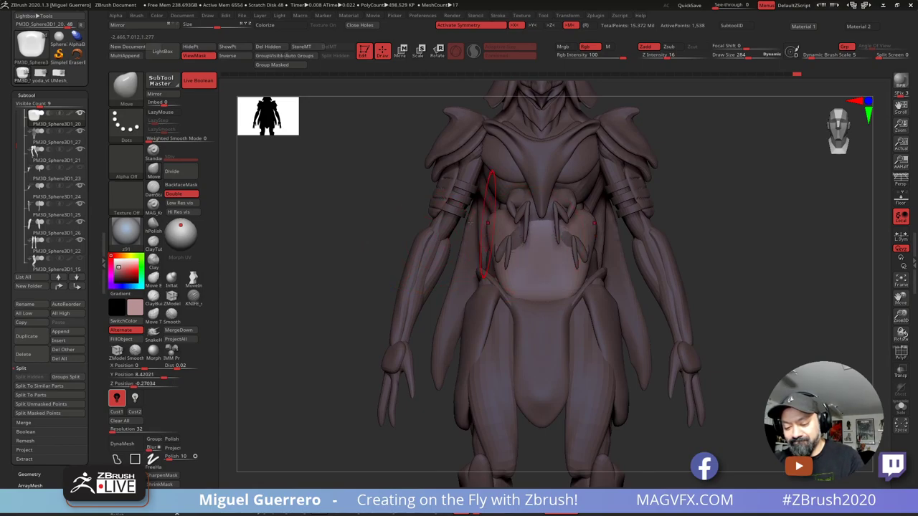
pyautogui.moveTo(380, 265); pyautogui.dragTo(533, 265)
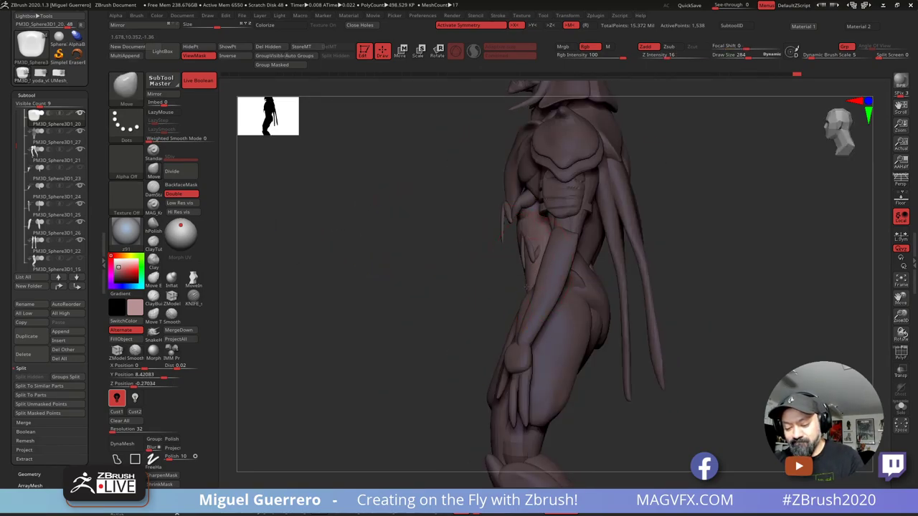
# Step: Apply the MAG_RS material to the creature and review the full figure from three-quarter and front views
pyautogui.click(288, 490)
pyautogui.keyDown('shift'); pyautogui.moveTo(332, 368); pyautogui.dragTo(371, 332); pyautogui.keyUp('shift')
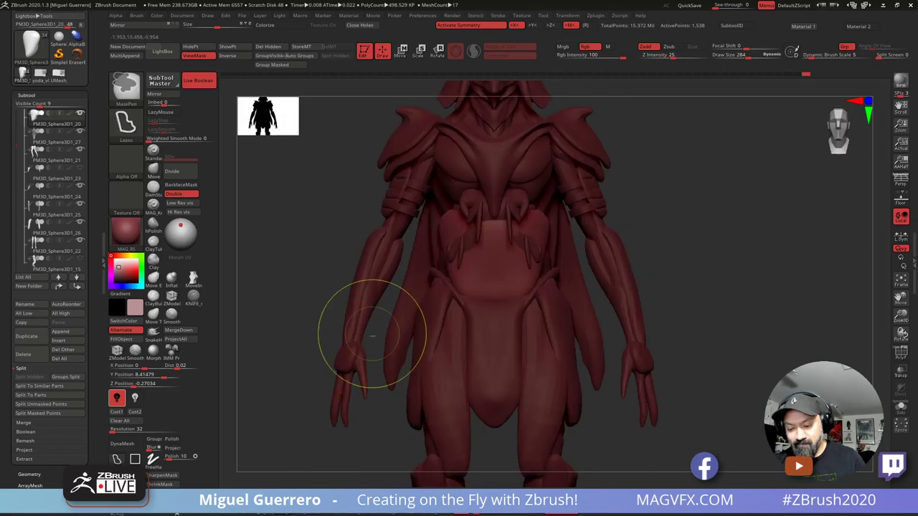
pyautogui.keyDown('alt'); pyautogui.moveTo(371, 332); pyautogui.dragTo(368, 260, button='right'); pyautogui.keyUp('alt')
pyautogui.moveTo(368, 259); pyautogui.dragTo(365, 256)
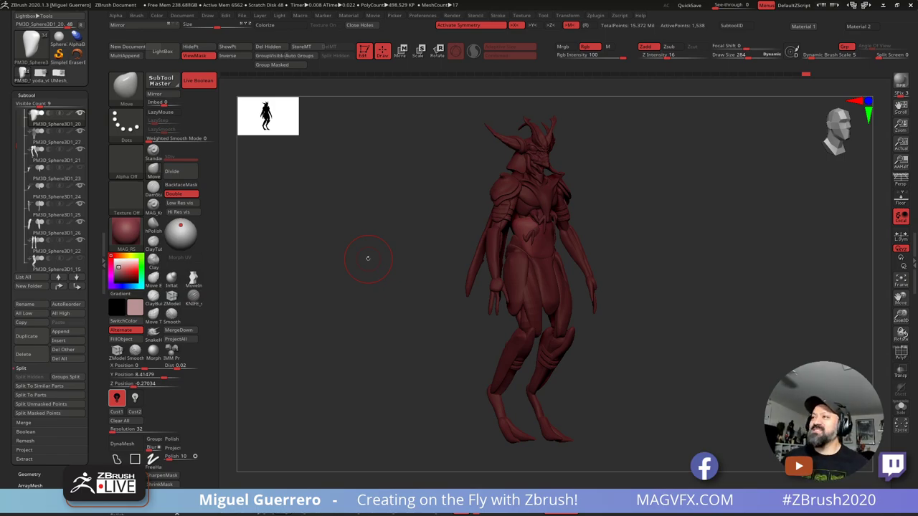
pyautogui.moveTo(88, 88); pyautogui.dragTo(88, 158)
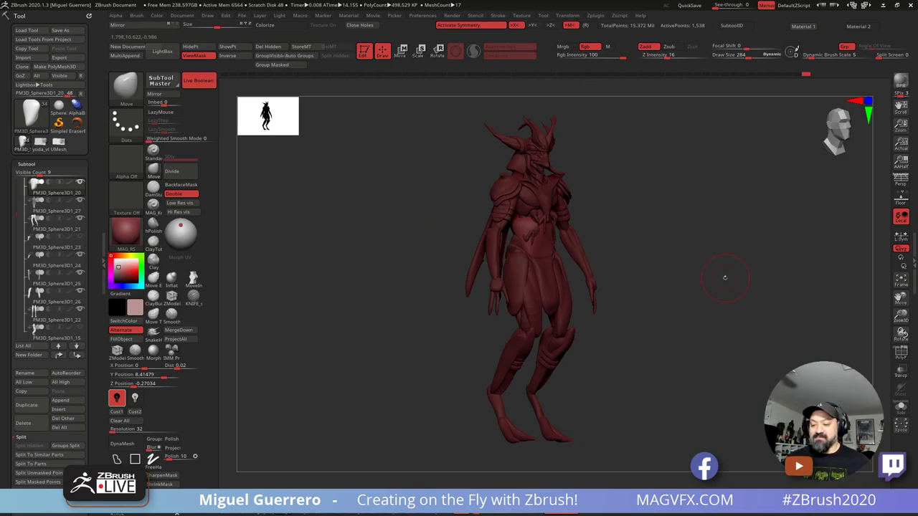
pyautogui.moveTo(722, 273); pyautogui.dragTo(681, 285)
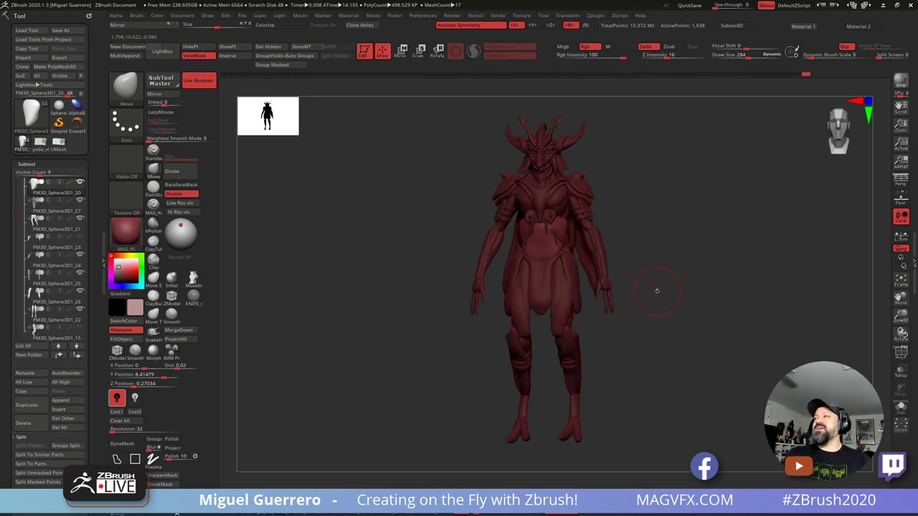